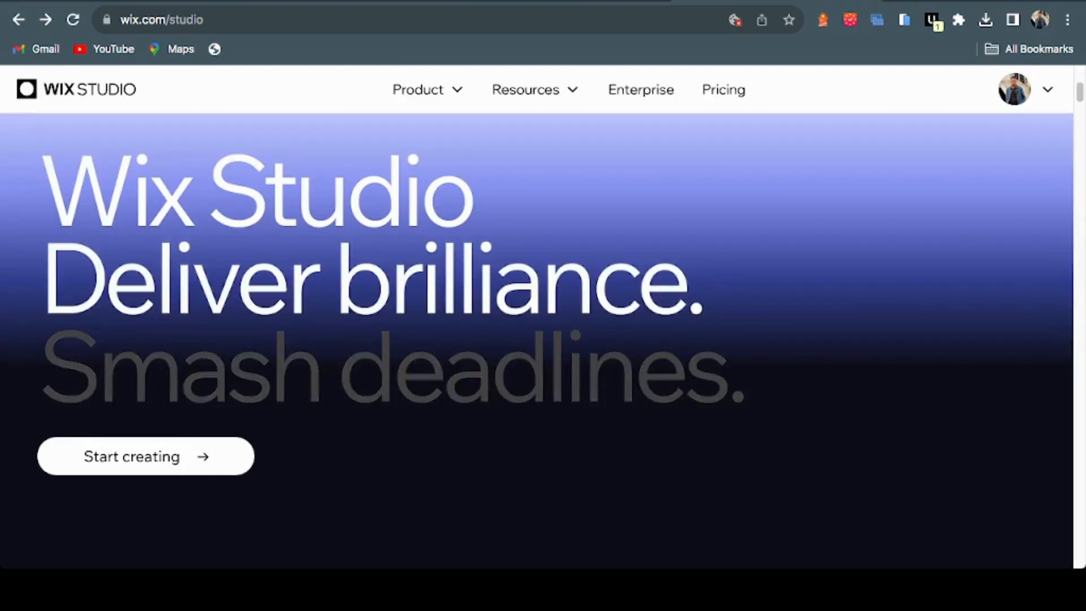
Scroll through the Wix Studio product page, highlighting the agencies and enterprises headline
{"action": "scroll", "coordinate": [536, 339], "scroll_direction": "down", "scroll_amount": 2}
{"action": "scroll", "coordinate": [536, 340], "scroll_direction": "down", "scroll_amount": 3}
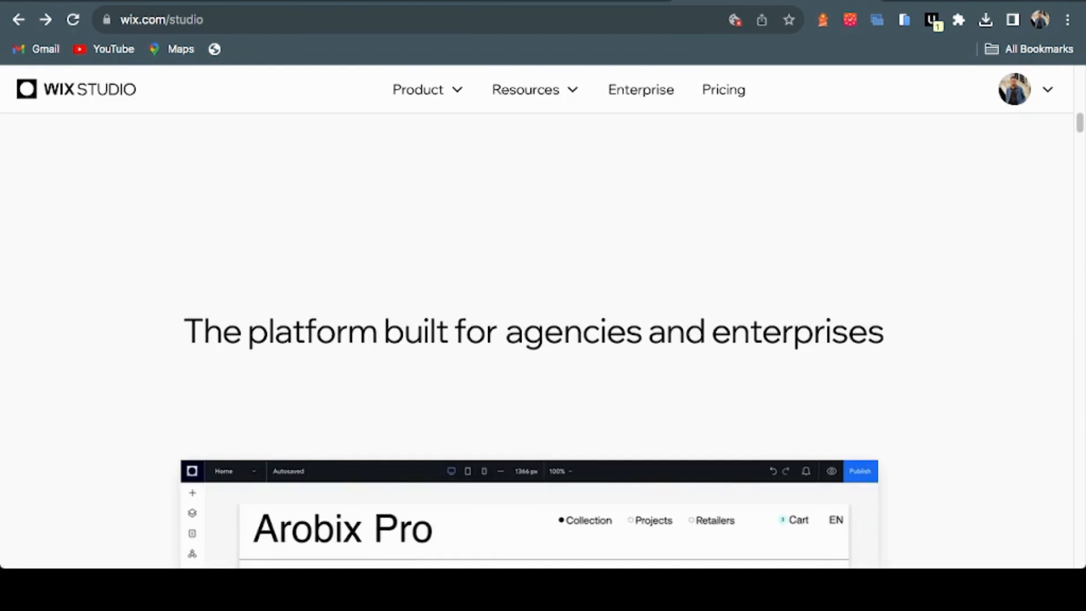
{"action": "scroll", "coordinate": [536, 339], "scroll_direction": "down", "scroll_amount": 1}
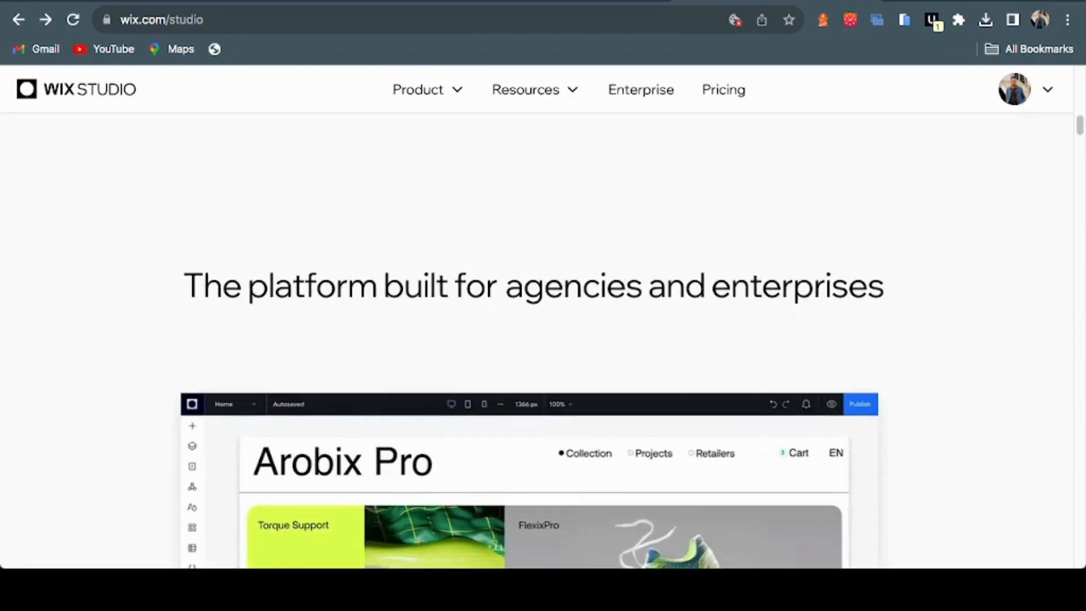
{"action": "left_click_drag", "start_coordinate": [464, 286], "coordinate": [183, 286]}
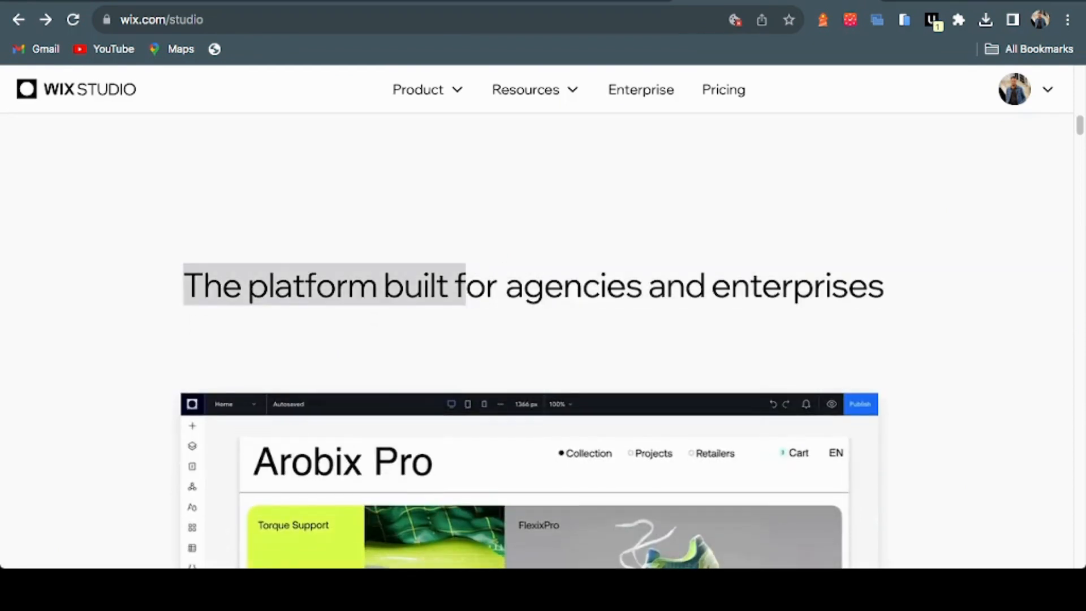
{"action": "scroll", "coordinate": [536, 339], "scroll_direction": "down", "scroll_amount": 5}
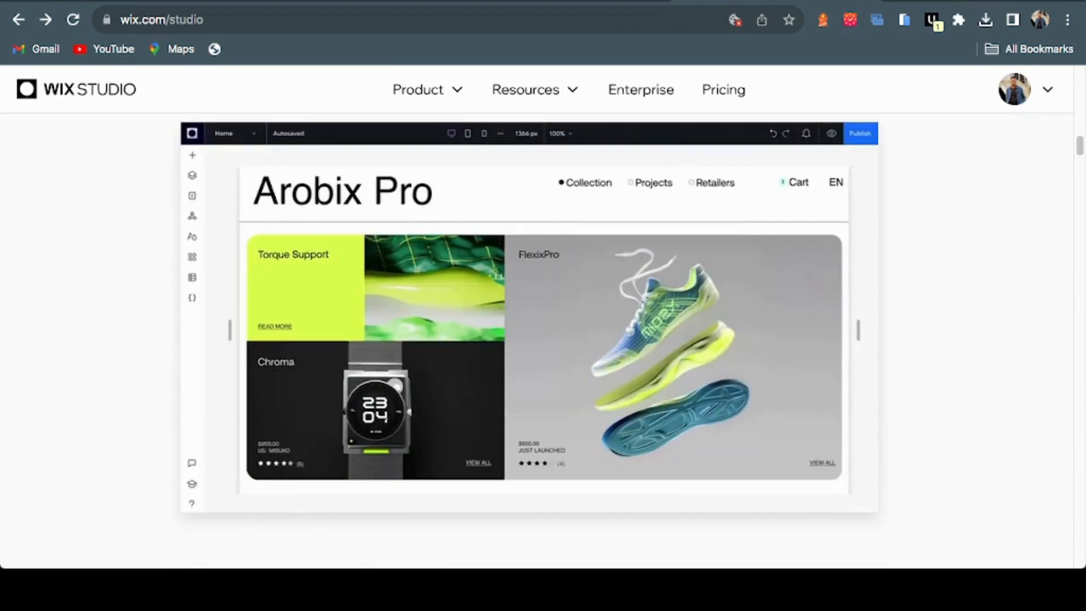
{"action": "scroll", "coordinate": [536, 340], "scroll_direction": "down", "scroll_amount": 3}
Reload the wix.com/studio page from the address bar
{"action": "left_click", "coordinate": [204, 20]}
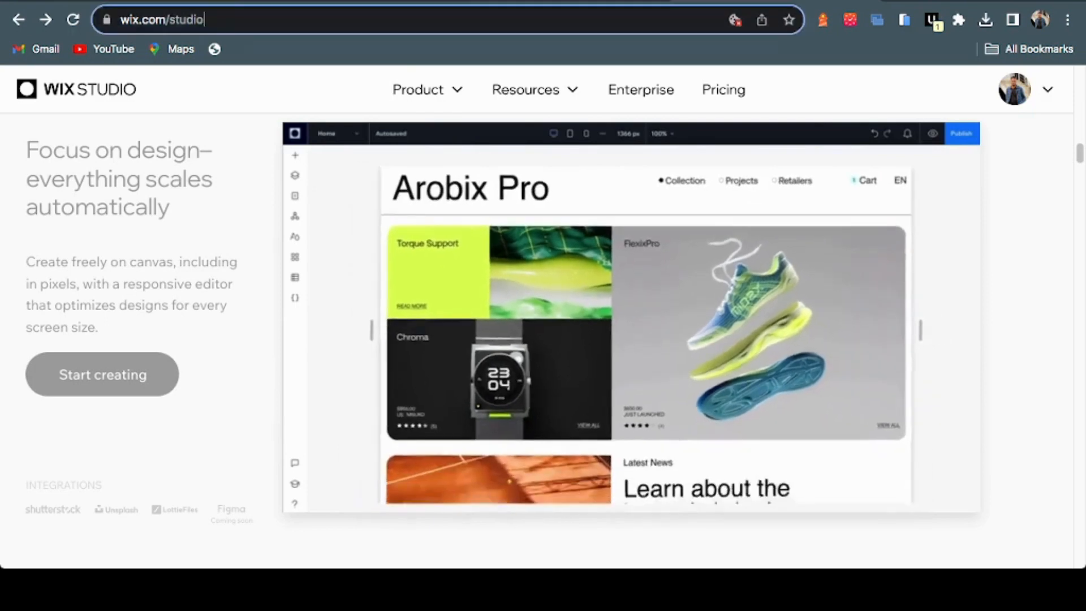
{"action": "key", "text": "ctrl+a"}
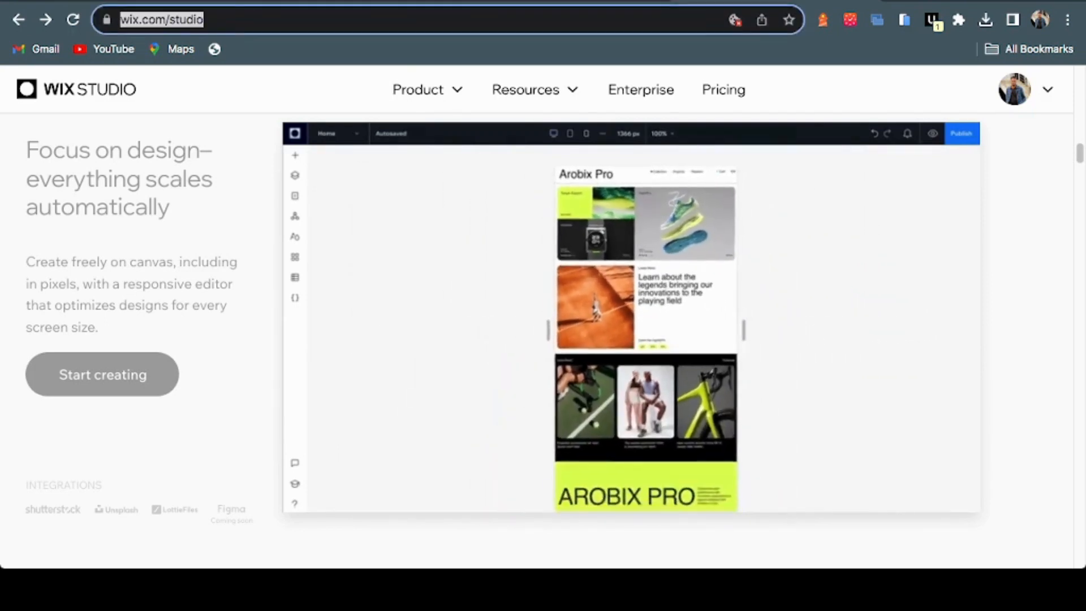
{"action": "key", "text": "Right"}
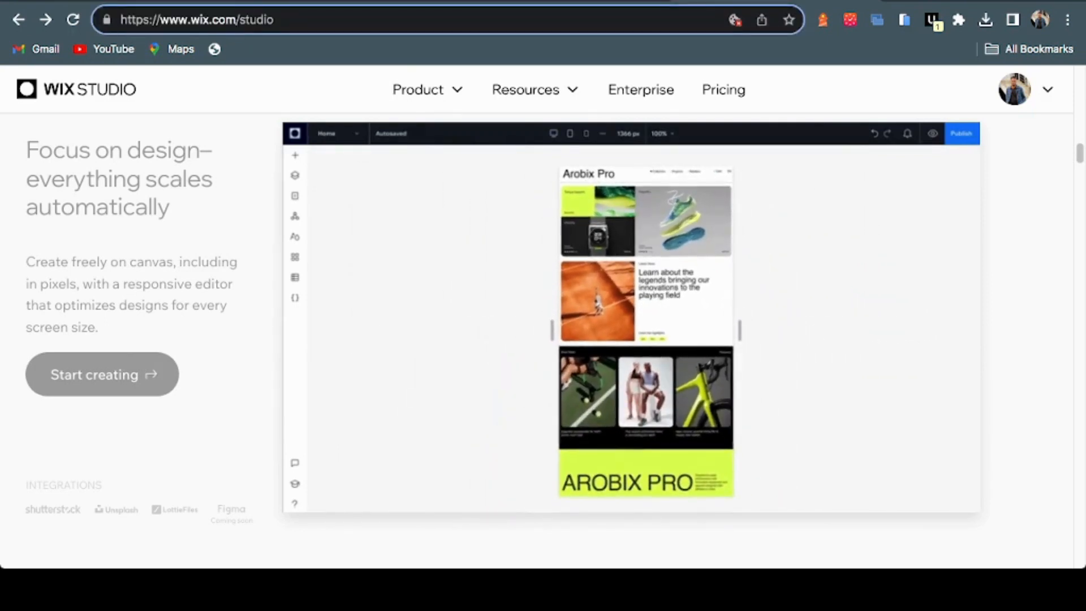
{"action": "key", "text": "Return"}
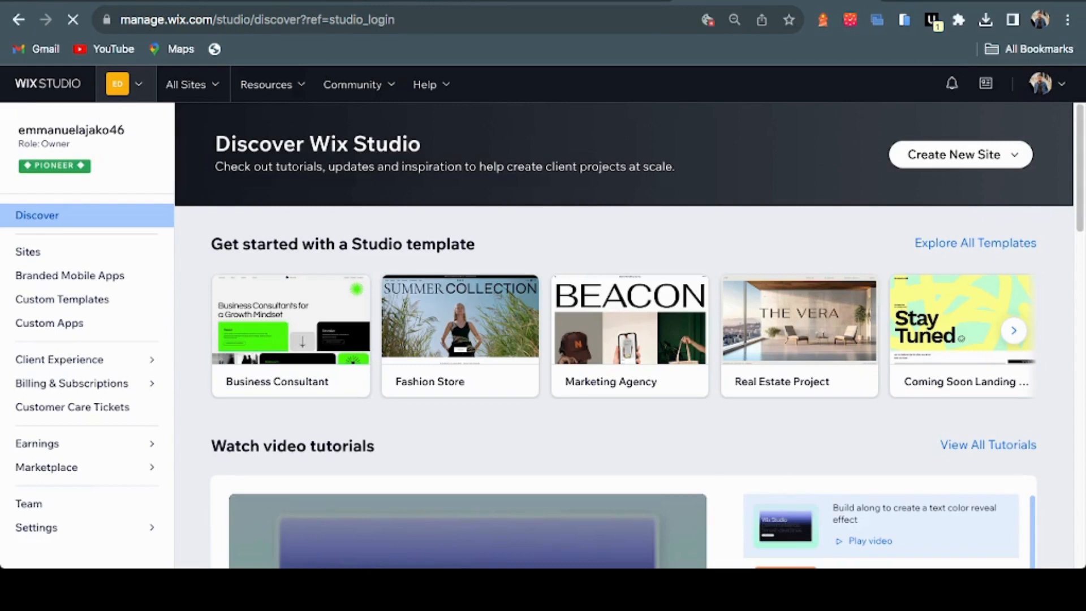
Go to the Sites list and bring up the Create New Site options
{"action": "left_click", "coordinate": [34, 252]}
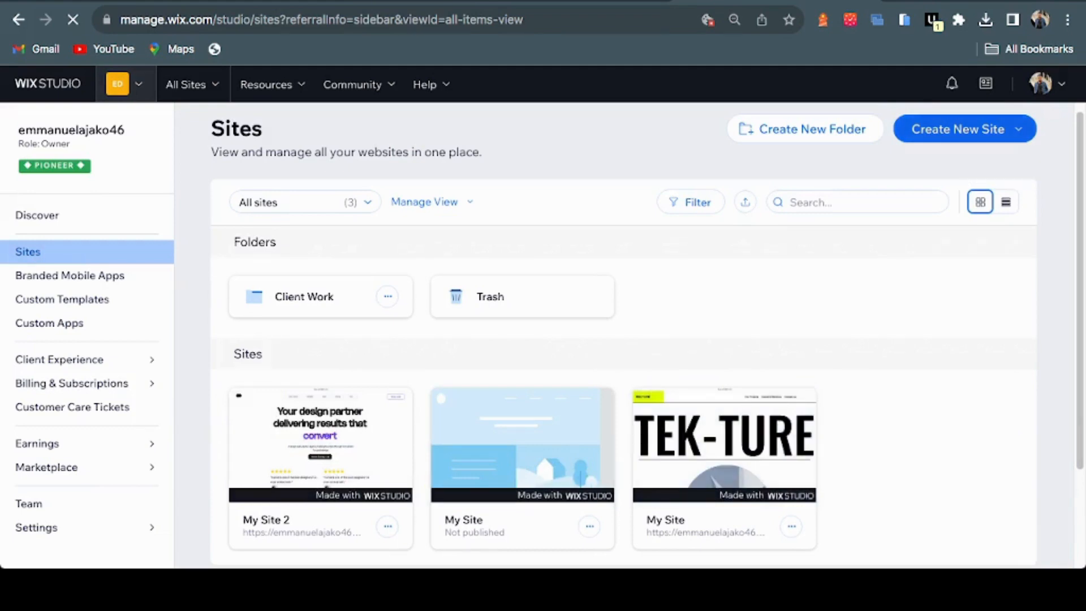
{"action": "left_click", "coordinate": [964, 129]}
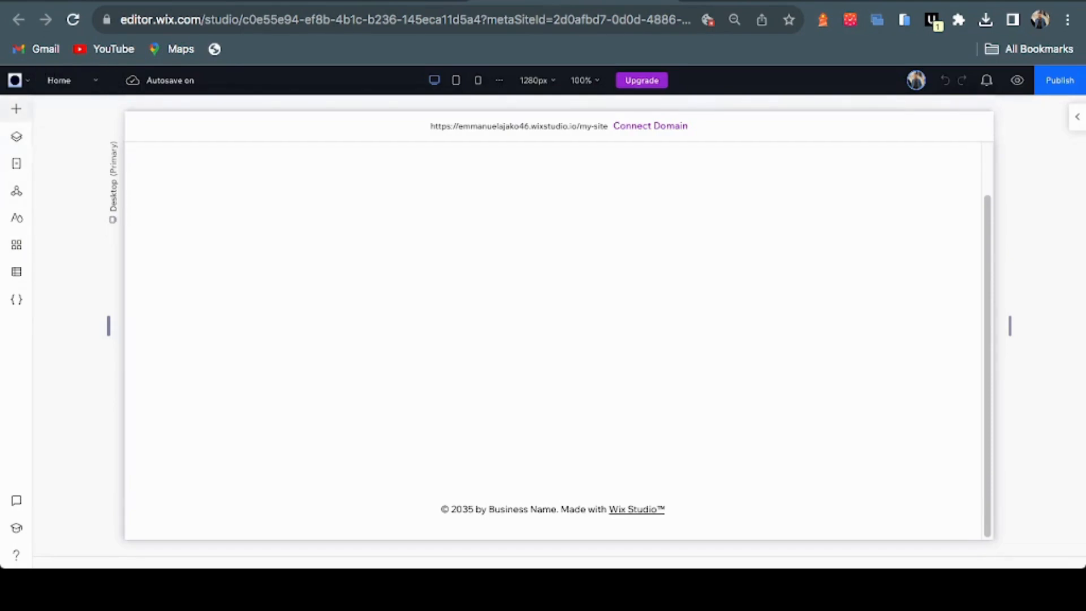
Look through the Add, Quick Add, Layers, Pages and Global Sections panels
{"action": "left_click", "coordinate": [16, 108]}
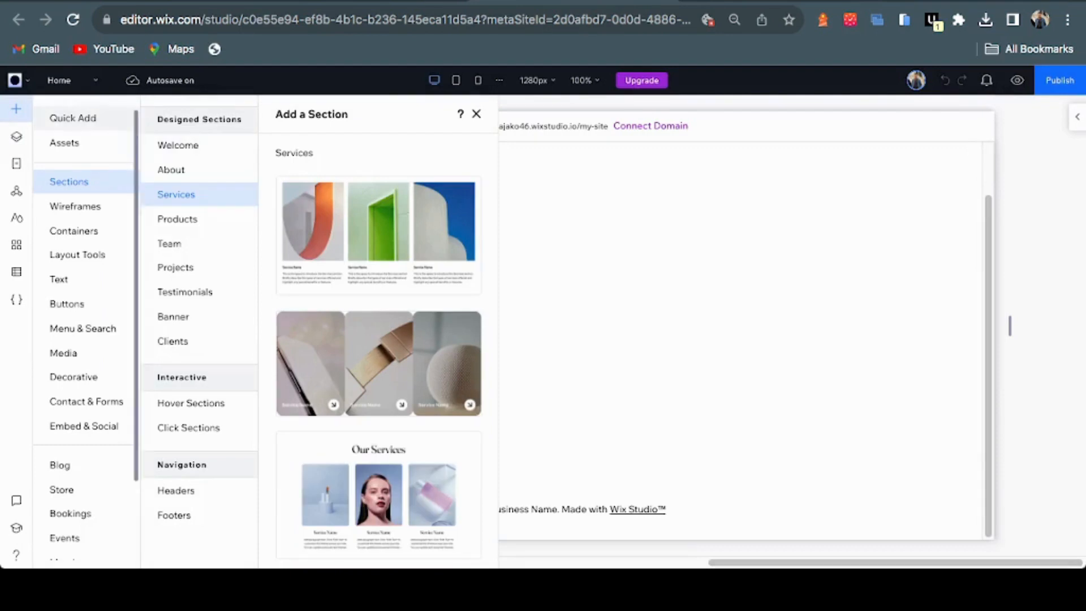
{"action": "left_click", "coordinate": [73, 118]}
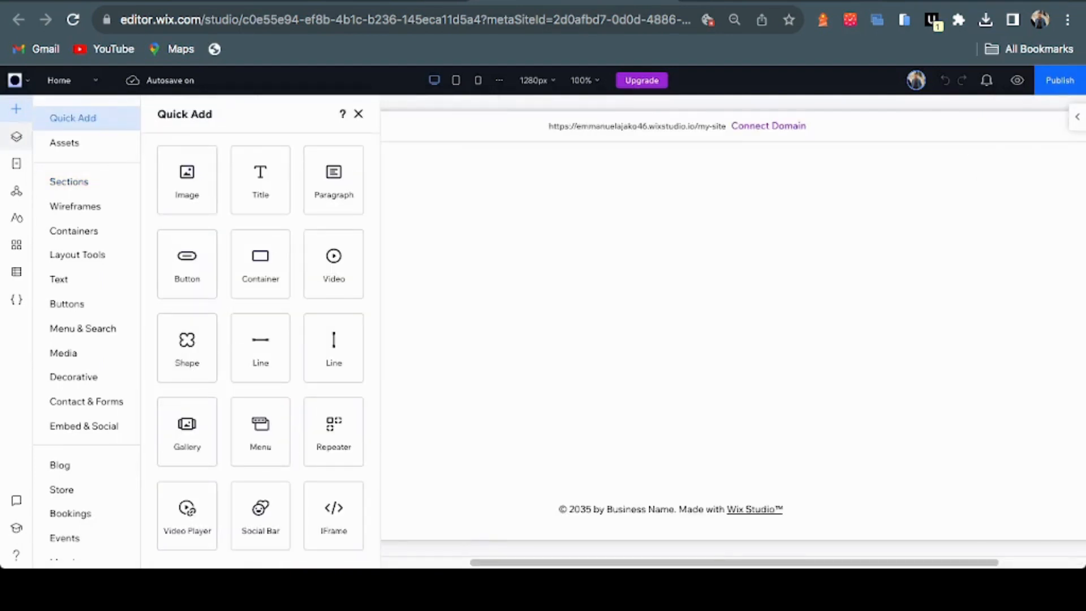
{"action": "left_click", "coordinate": [16, 136]}
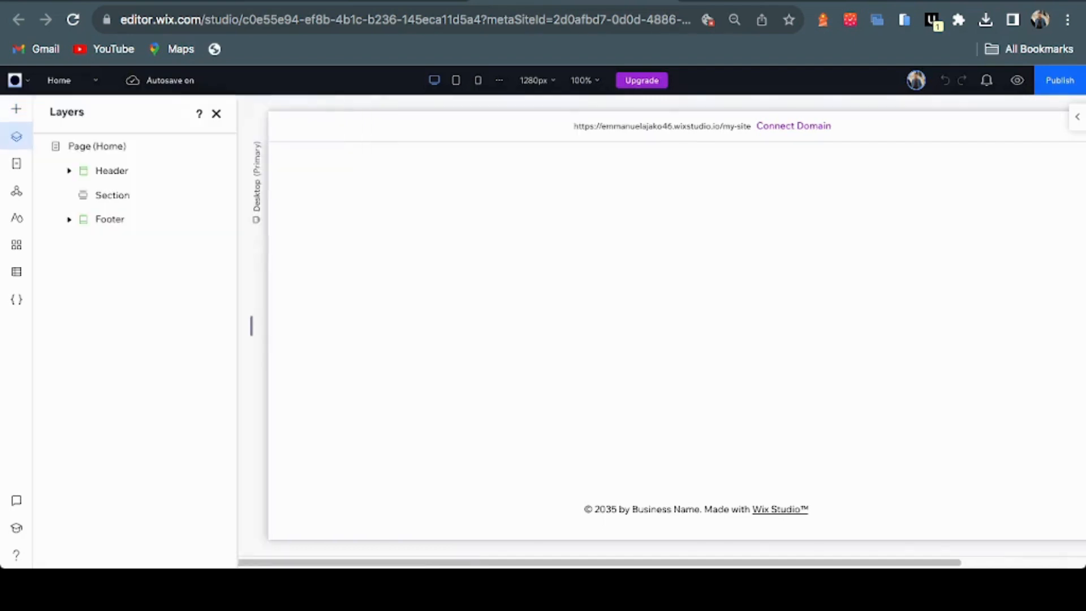
{"action": "left_click", "coordinate": [17, 163]}
{"action": "left_click", "coordinate": [16, 190]}
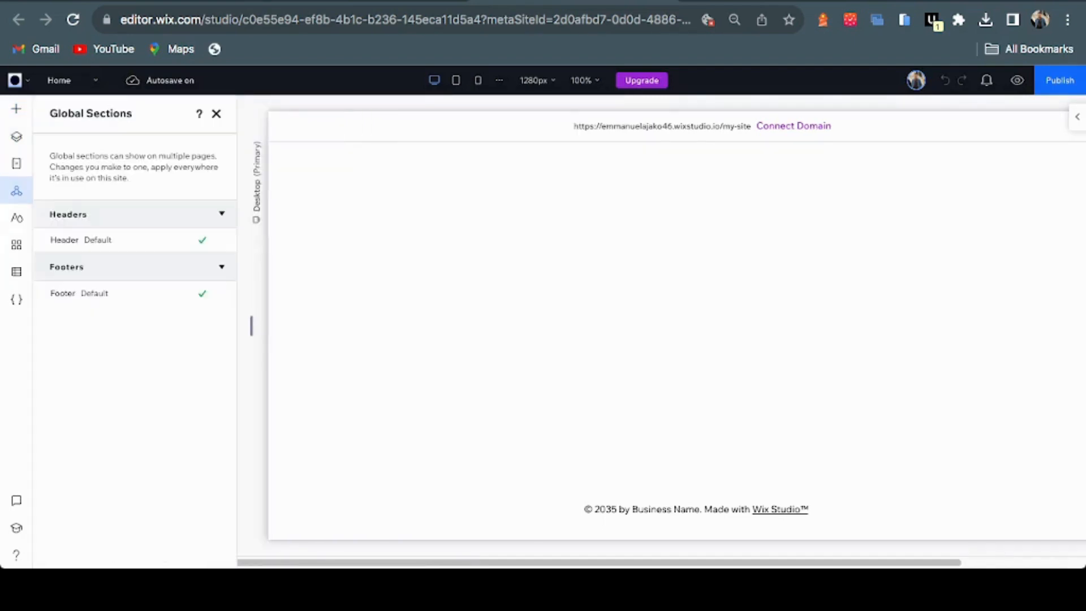
Check the Site Styles and Code panels, then open the properties Inspector
{"action": "left_click", "coordinate": [16, 217]}
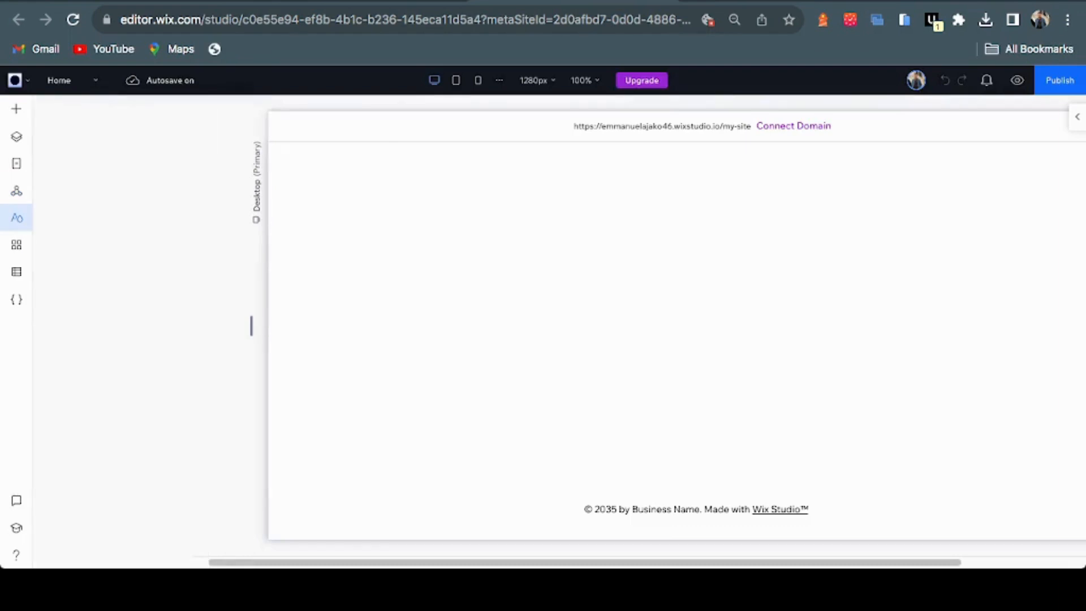
{"action": "left_click", "coordinate": [17, 299]}
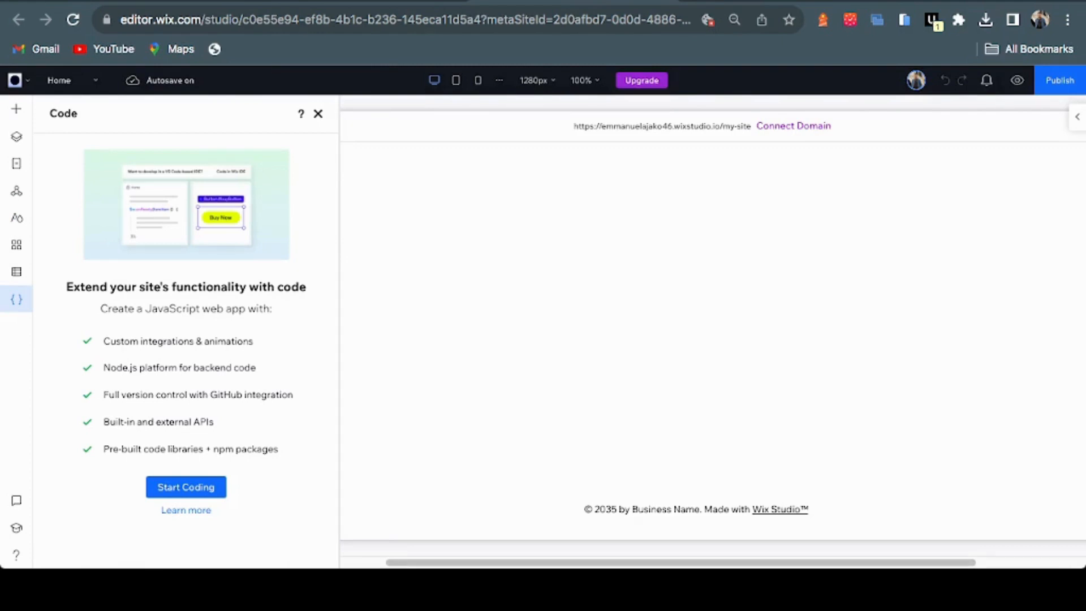
{"action": "left_click", "coordinate": [317, 114]}
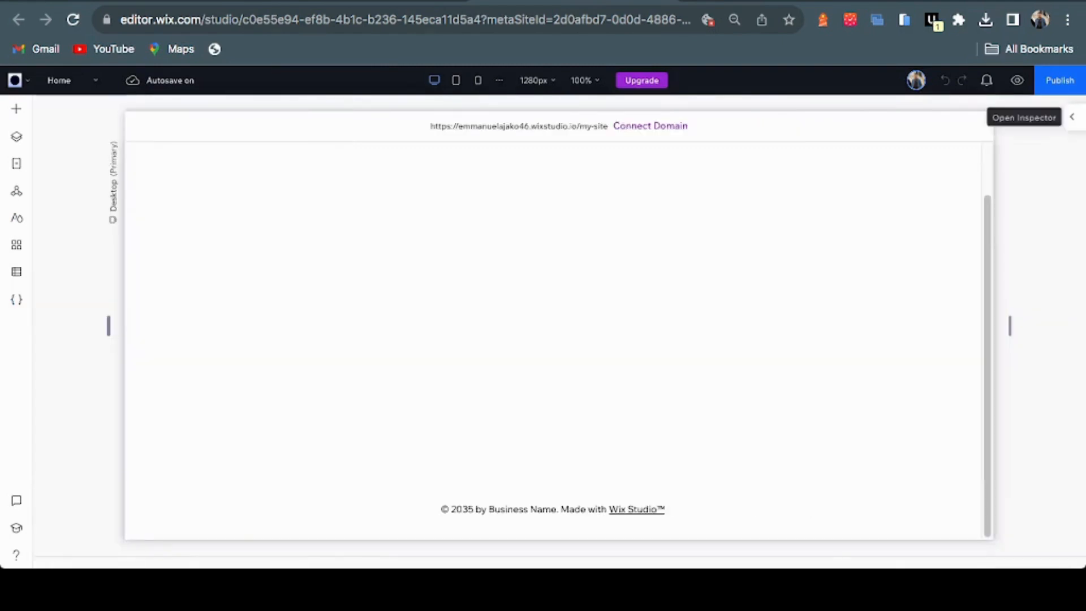
{"action": "left_click", "coordinate": [1077, 117]}
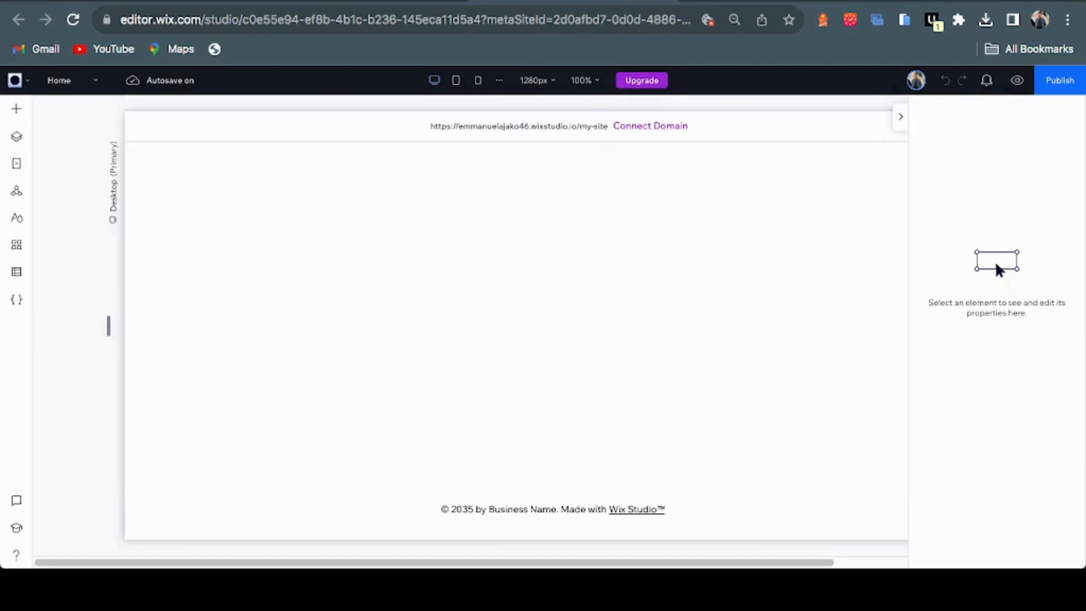
Close the Inspector and preview the page at tablet and mobile widths
{"action": "left_click", "coordinate": [900, 116]}
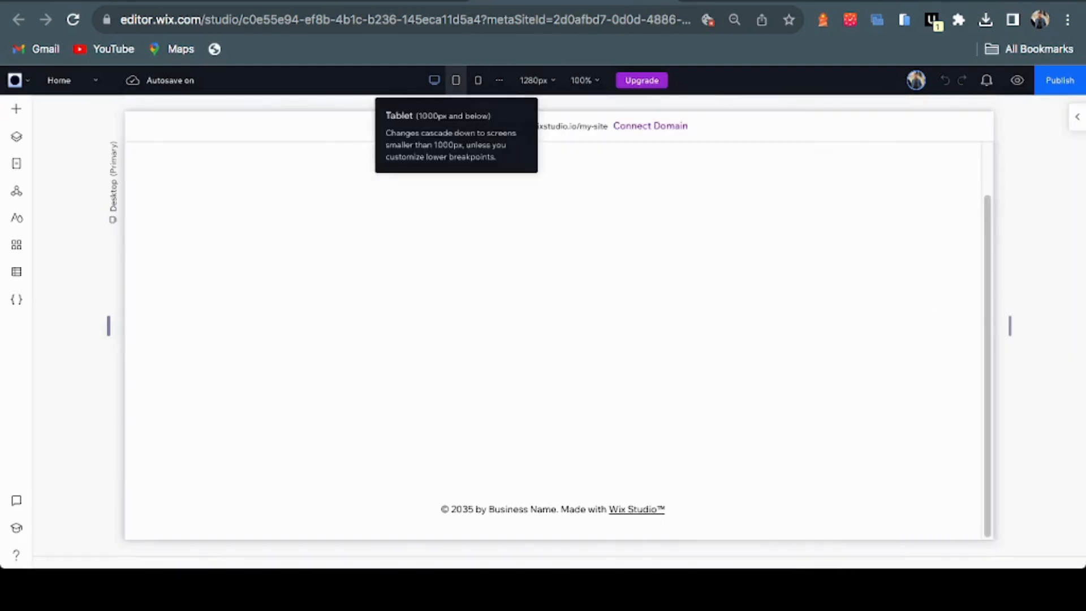
{"action": "left_click", "coordinate": [456, 80]}
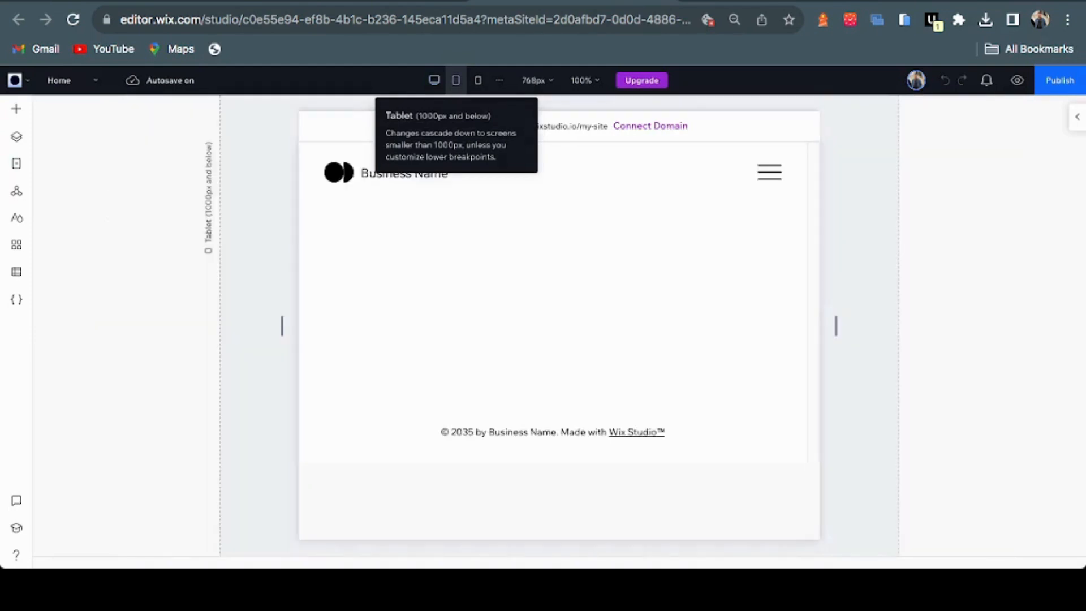
{"action": "left_click", "coordinate": [477, 80]}
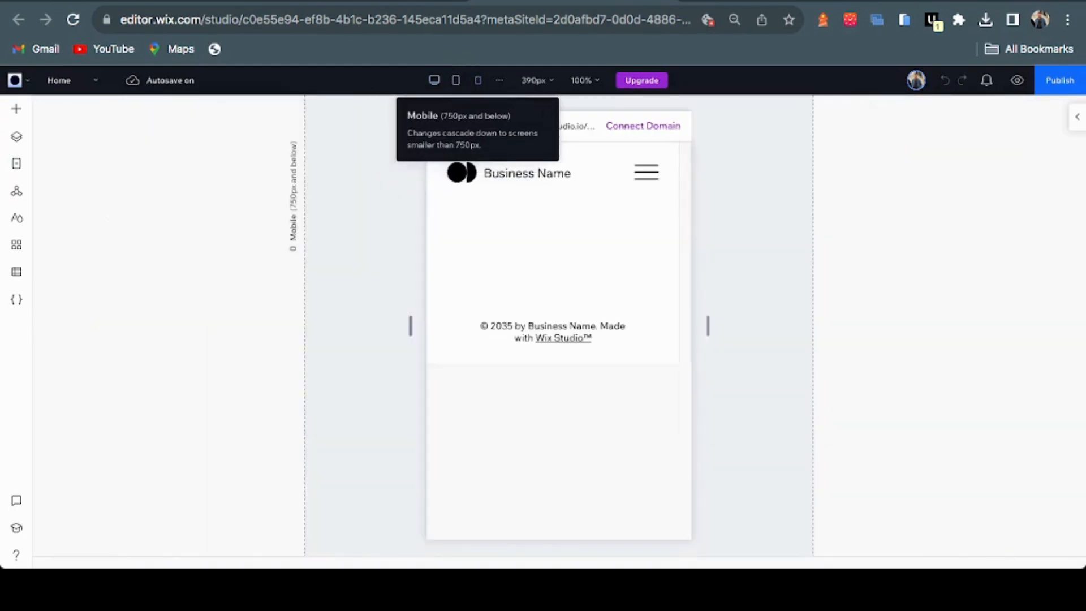
{"action": "left_click", "coordinate": [536, 80]}
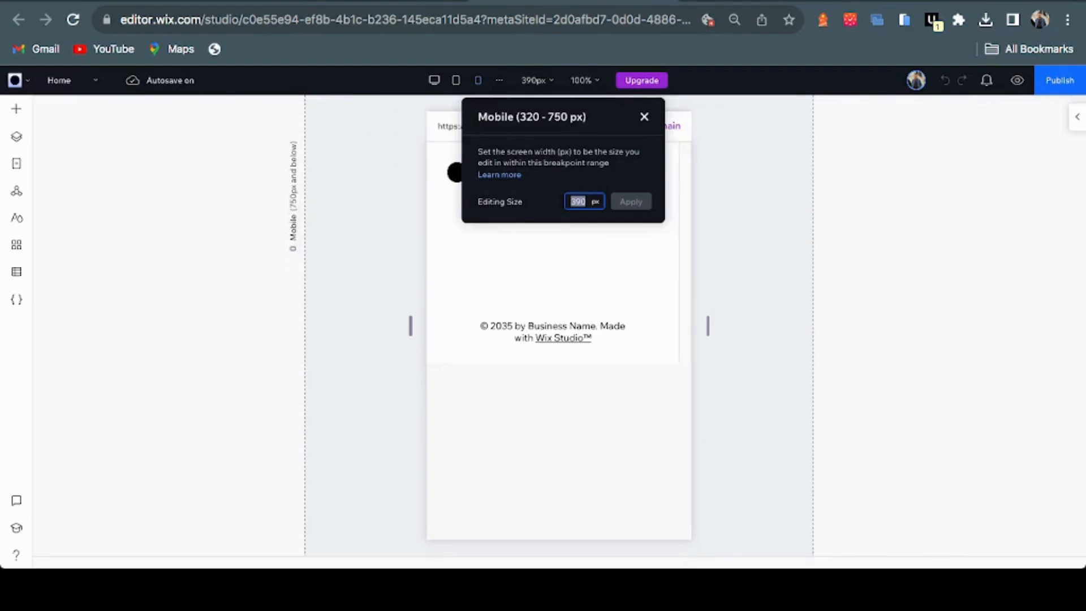
{"action": "key", "text": "Escape"}
Start a new breakpoint, cancel it, and return to the desktop view
{"action": "left_click", "coordinate": [499, 80]}
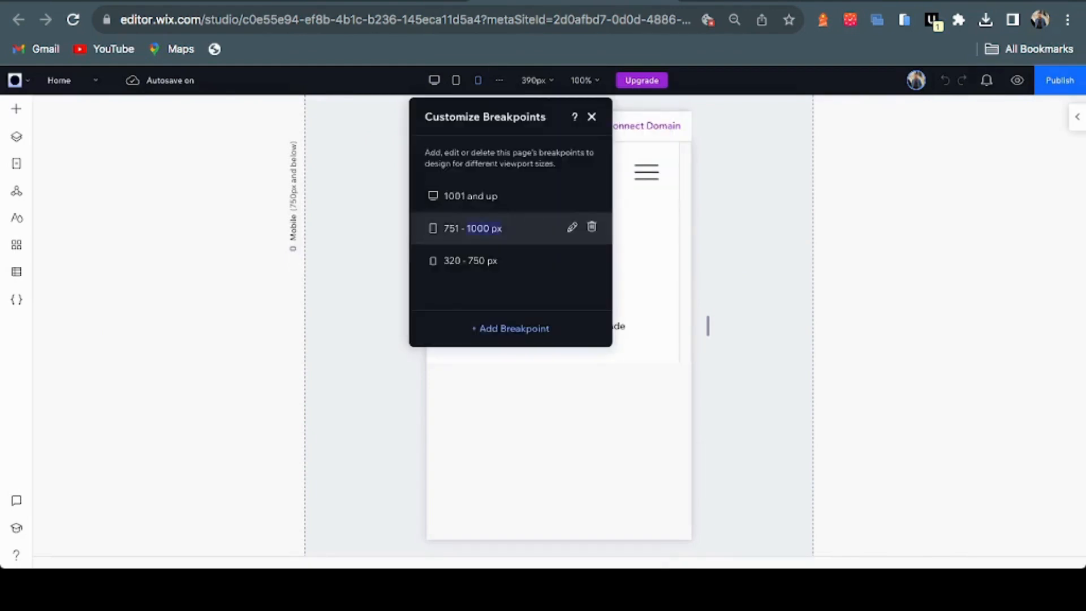
{"action": "left_click", "coordinate": [514, 328]}
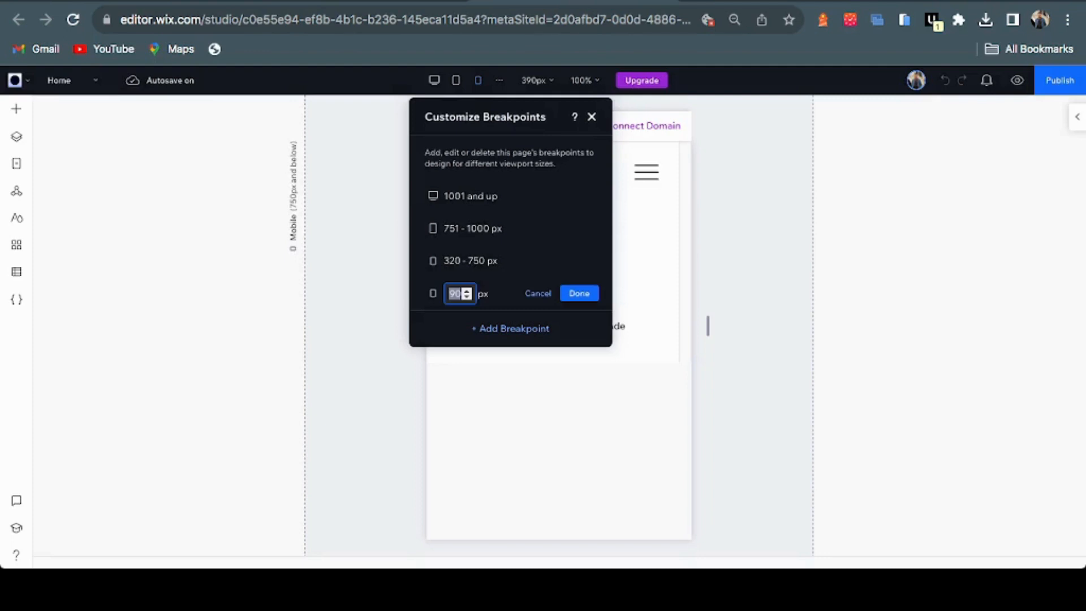
{"action": "left_click", "coordinate": [537, 294]}
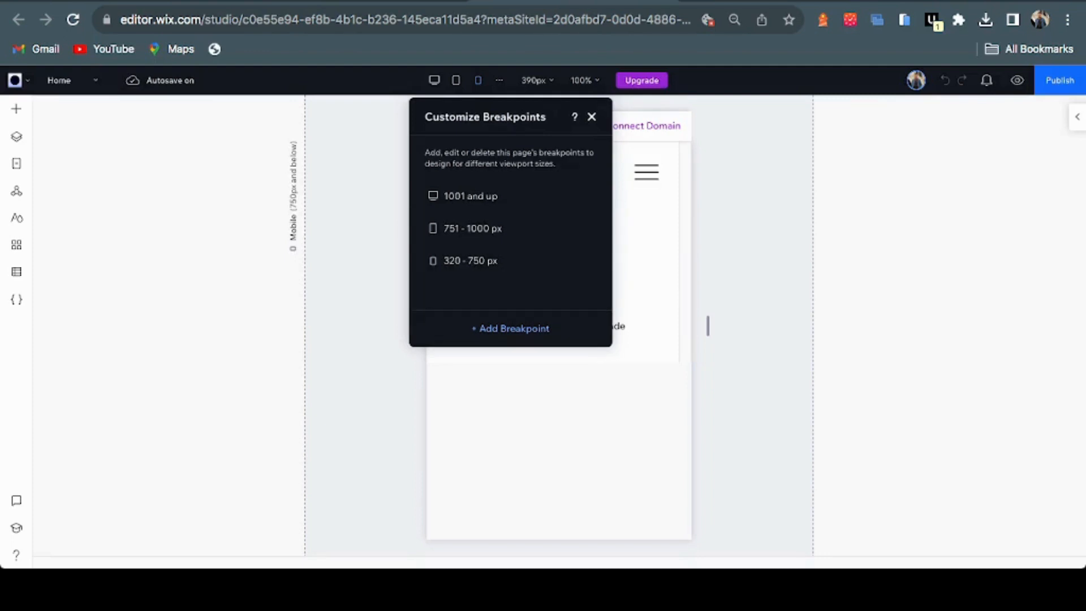
{"action": "key", "text": "Escape"}
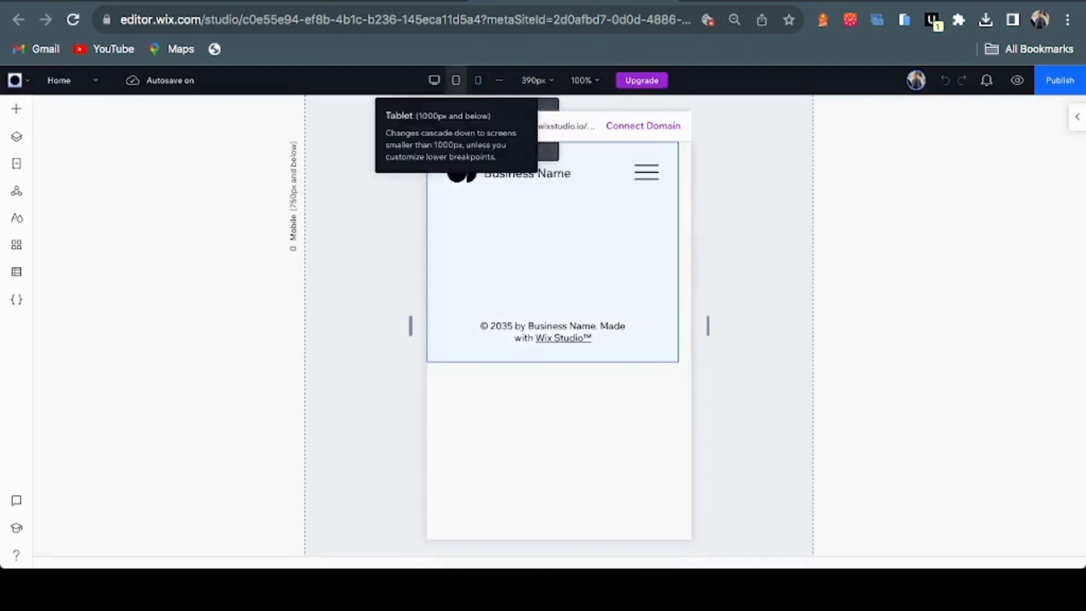
{"action": "left_click", "coordinate": [435, 80]}
{"action": "scroll", "coordinate": [486, 283], "scroll_direction": "down", "scroll_amount": 3}
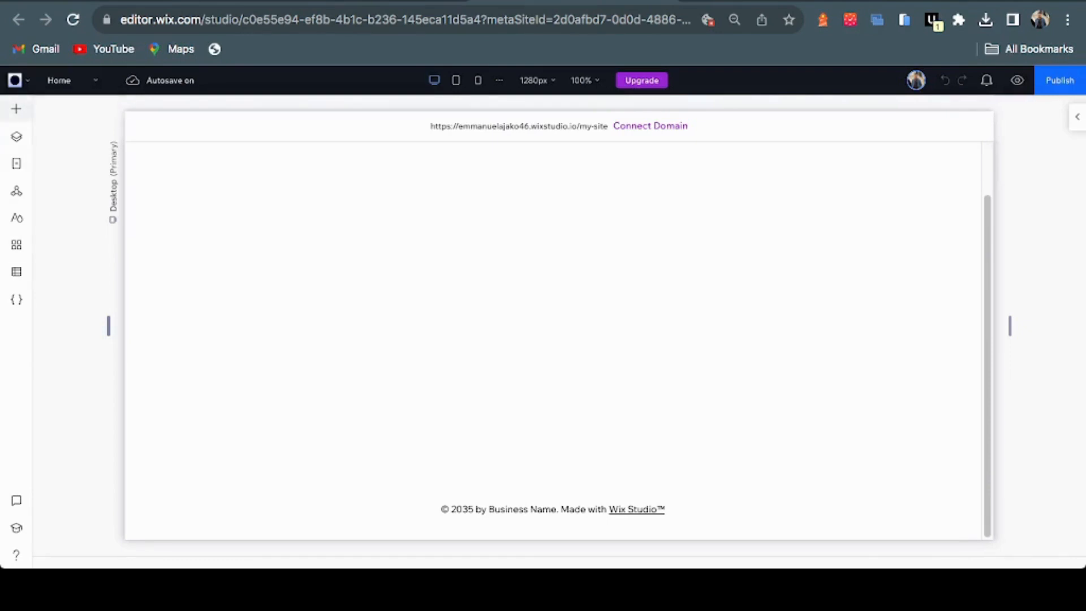
Check Quick Add, Layers, Pages and Global Sections, ending on the Site Styles panel
{"action": "left_click", "coordinate": [16, 109]}
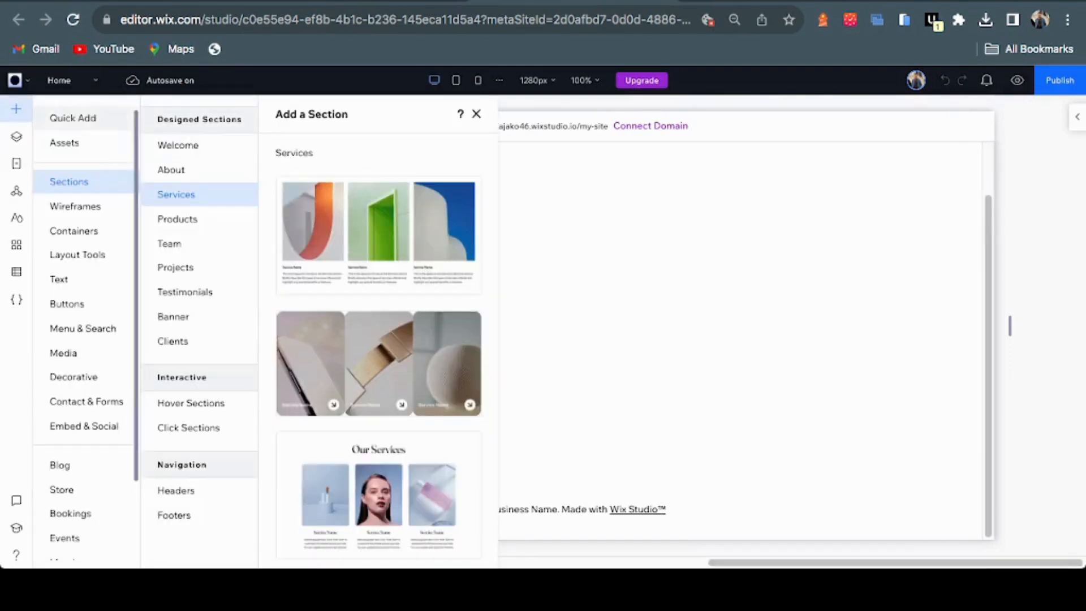
{"action": "left_click", "coordinate": [73, 118]}
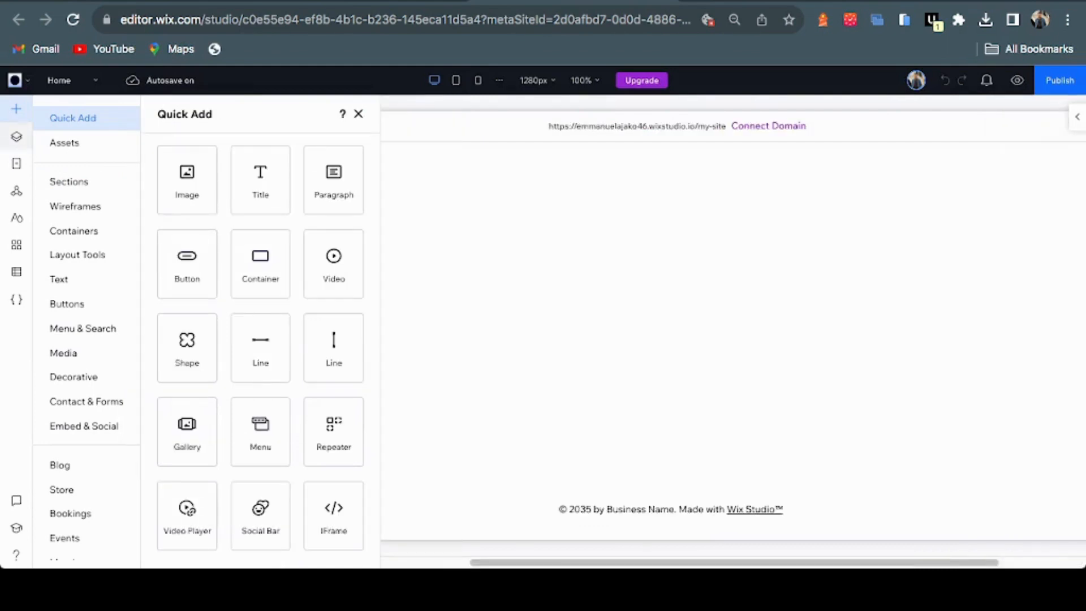
{"action": "left_click", "coordinate": [17, 137]}
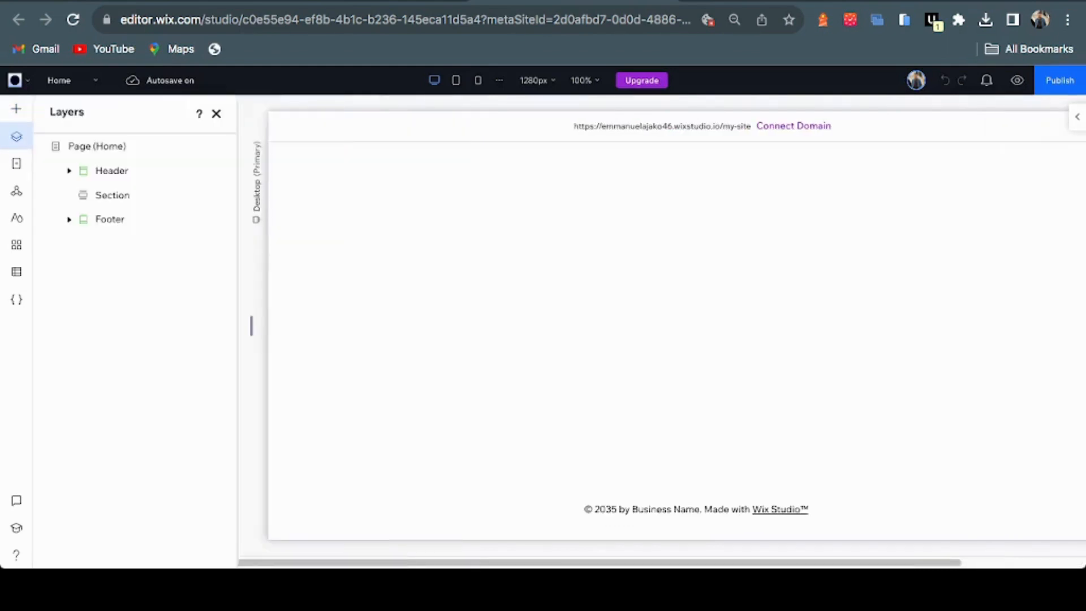
{"action": "left_click", "coordinate": [17, 164]}
{"action": "left_click", "coordinate": [16, 190]}
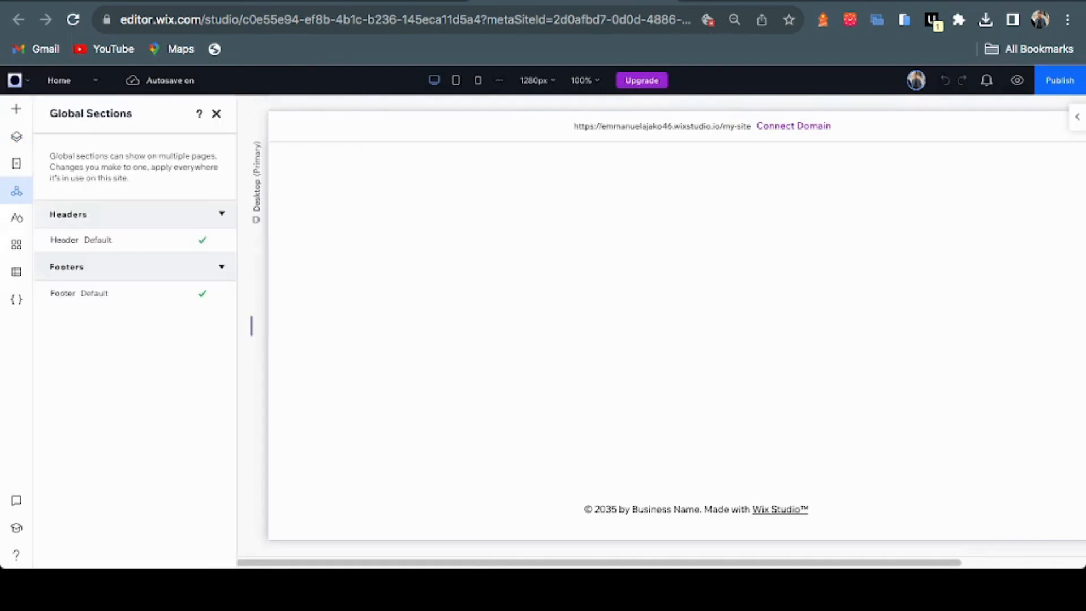
{"action": "left_click", "coordinate": [17, 217]}
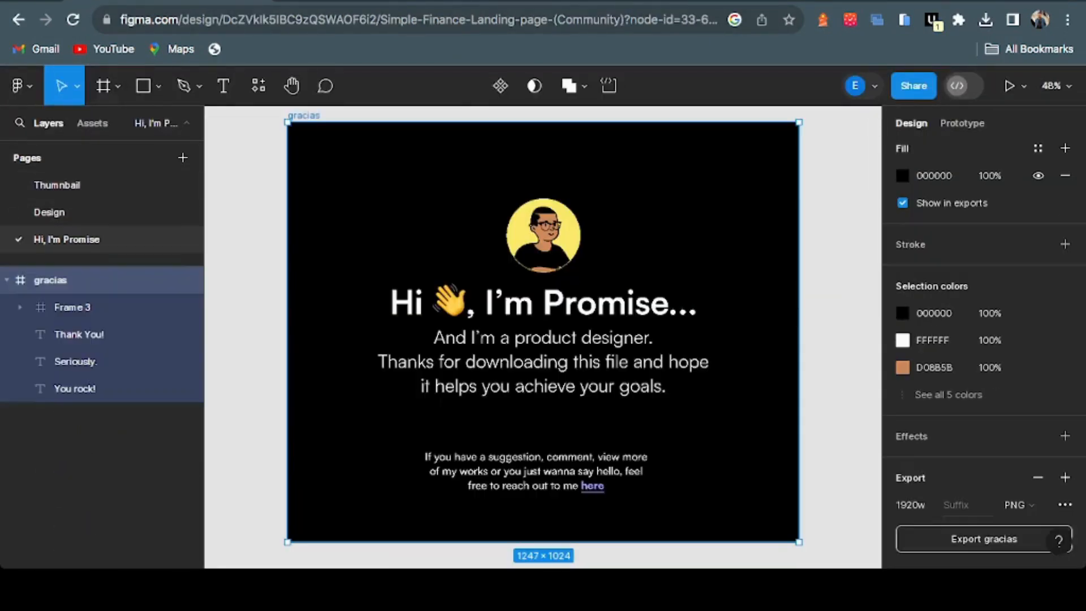
Open the "Hi, I'm Promise" page from Figma's Pages list
{"action": "left_click", "coordinate": [66, 239]}
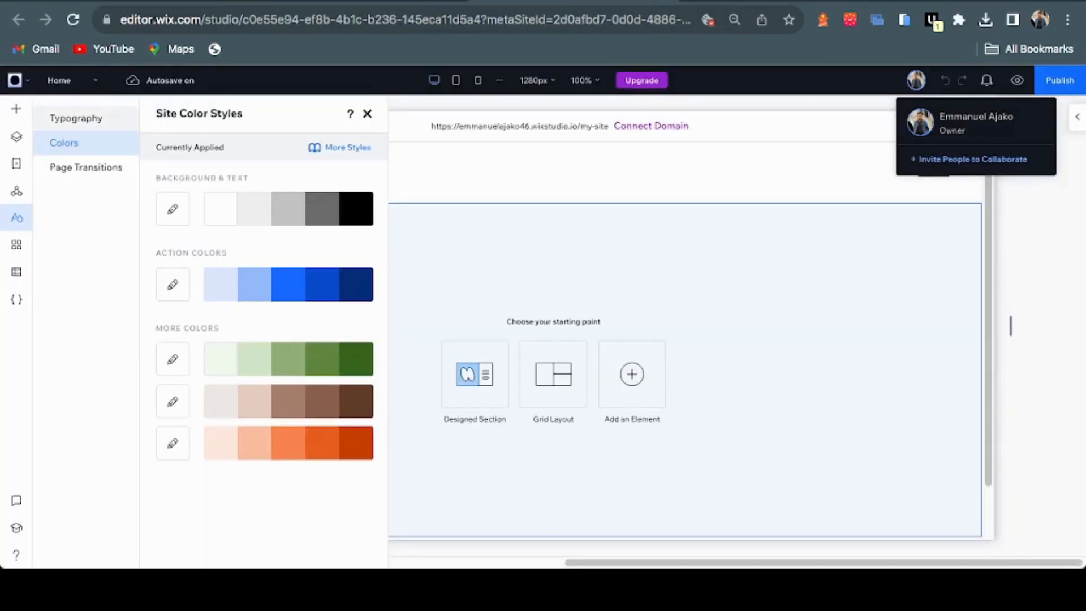
Flip Site Styles from Typography to Colors and back to Typography
{"action": "left_click", "coordinate": [76, 117]}
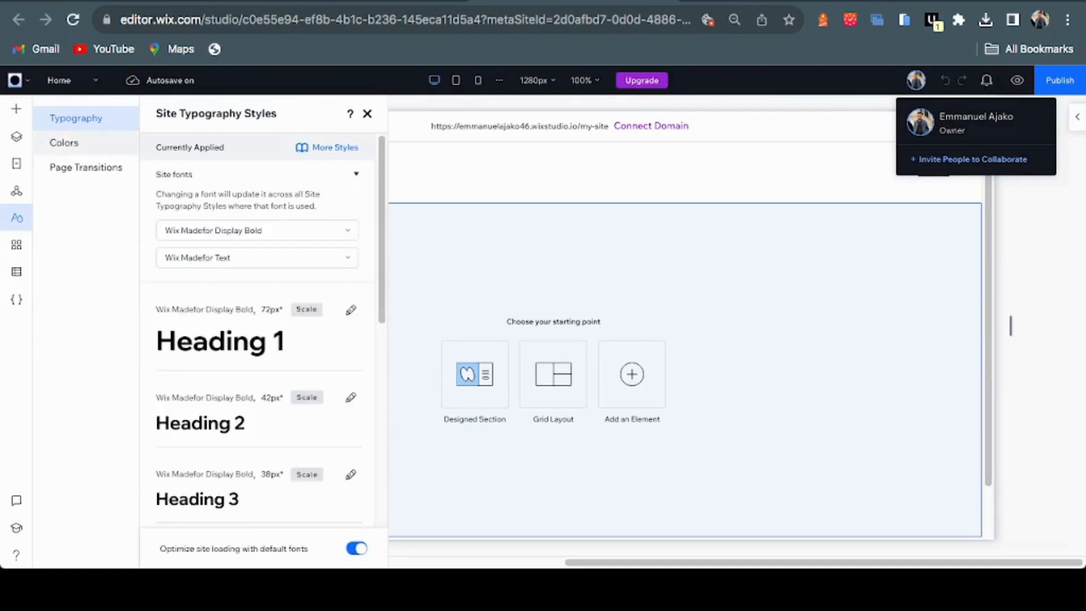
{"action": "left_click", "coordinate": [64, 142]}
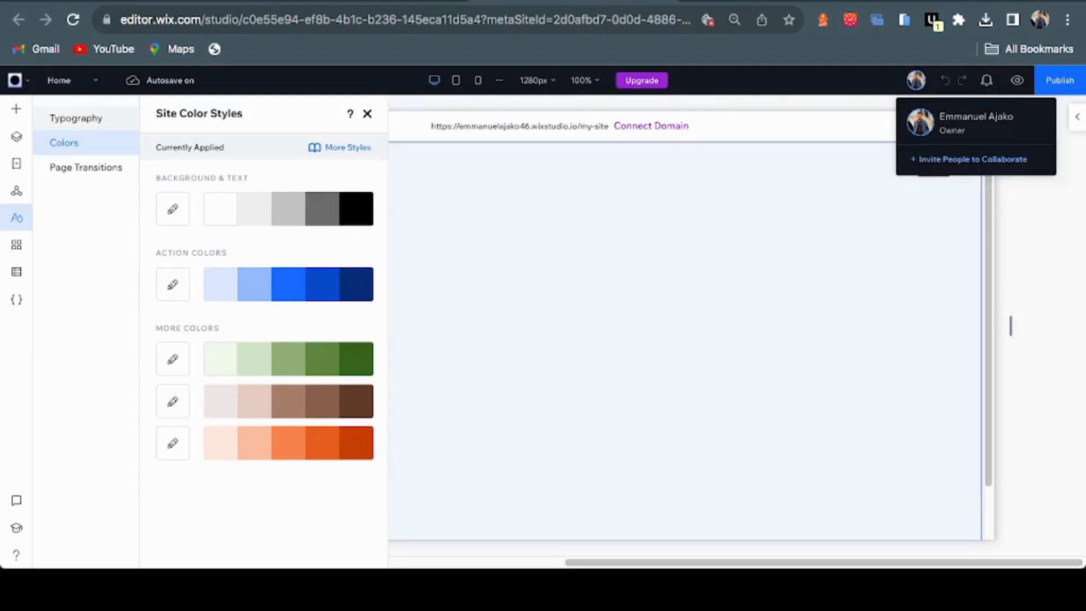
{"action": "left_click", "coordinate": [76, 118]}
{"action": "left_click", "coordinate": [167, 1]}
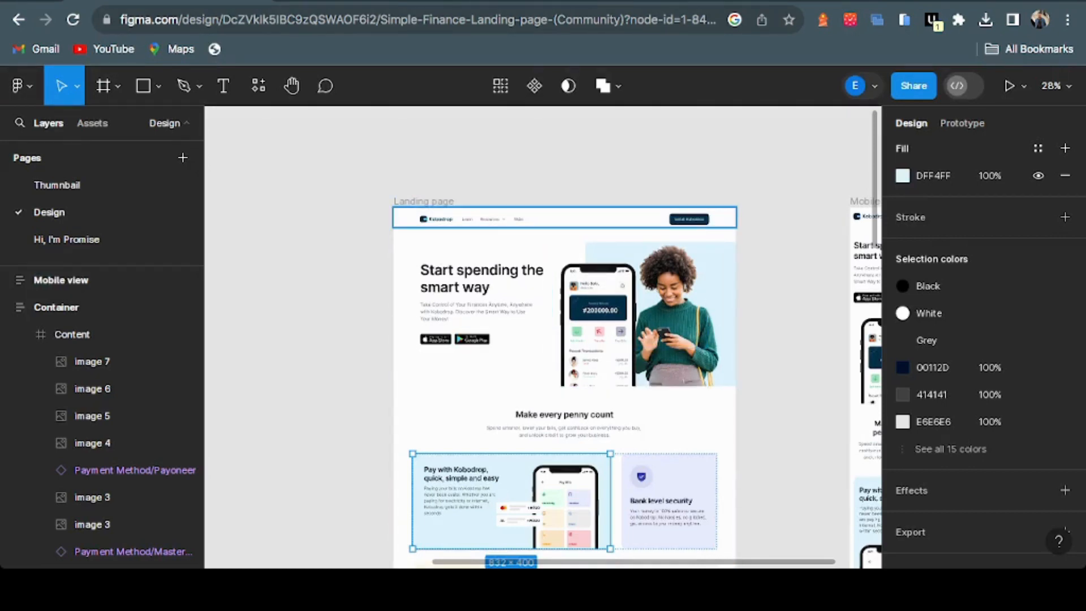
Select the top navigation header frame on the Figma landing page
{"action": "left_click", "coordinate": [565, 217]}
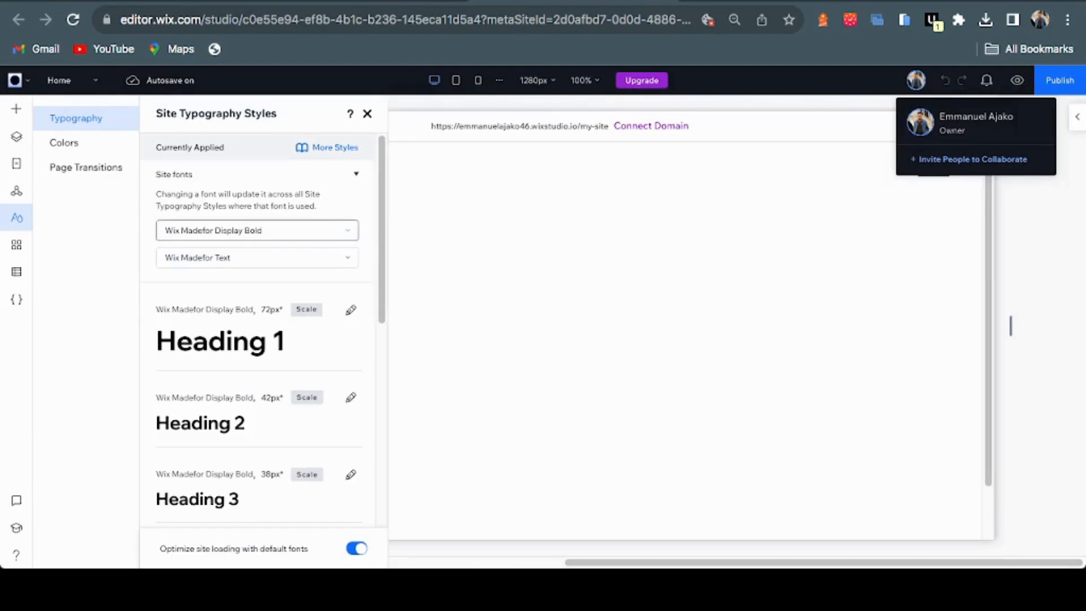
Set the heading site font to Inter Medium
{"action": "left_click", "coordinate": [347, 230]}
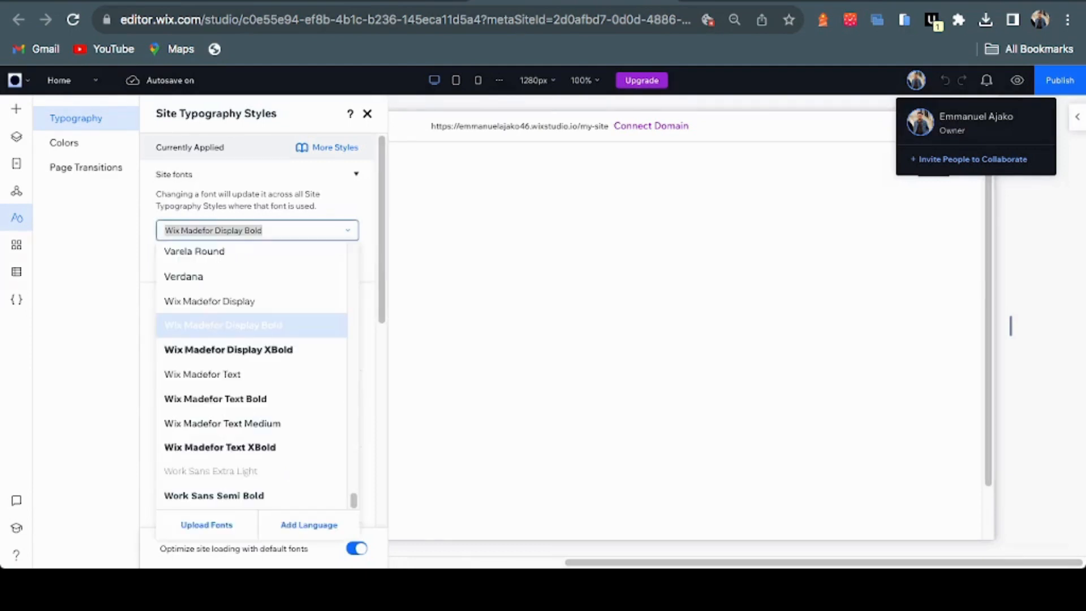
{"action": "type", "text": "Inter Medium"}
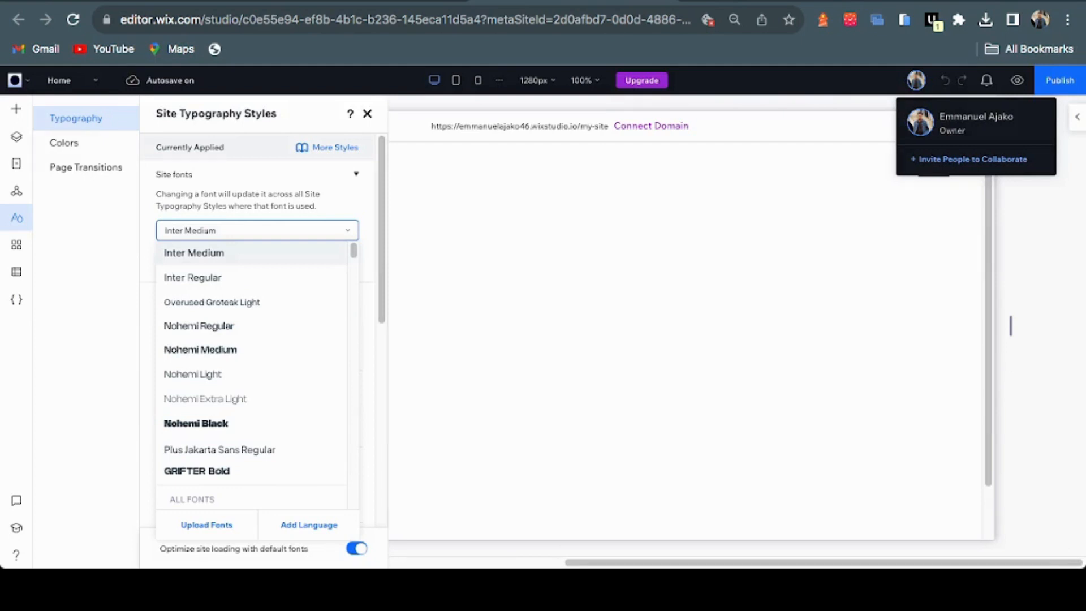
{"action": "key", "text": "Tab"}
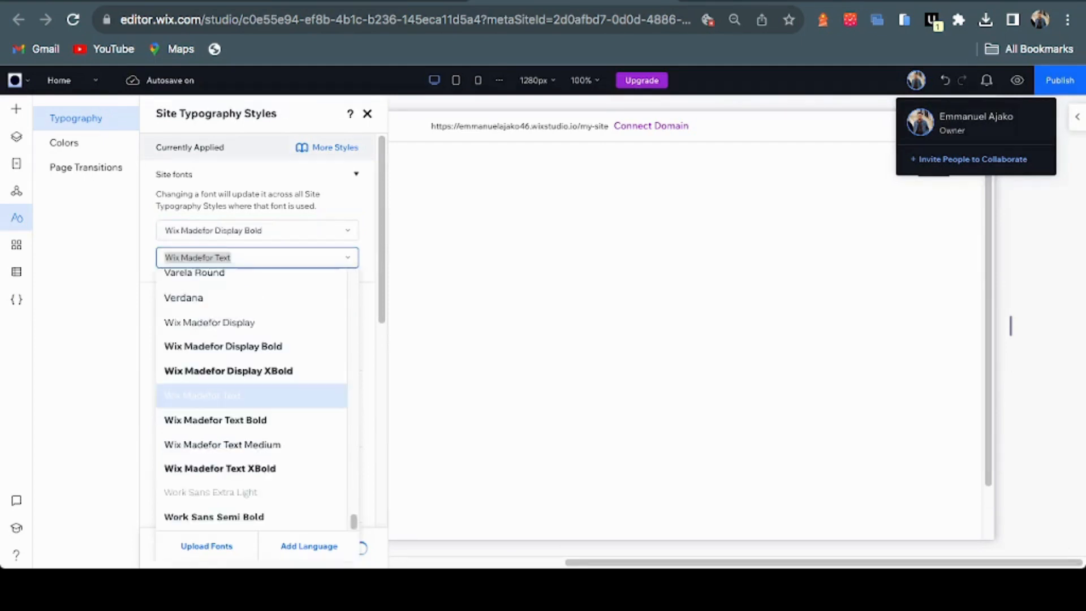
{"action": "key", "text": "Return"}
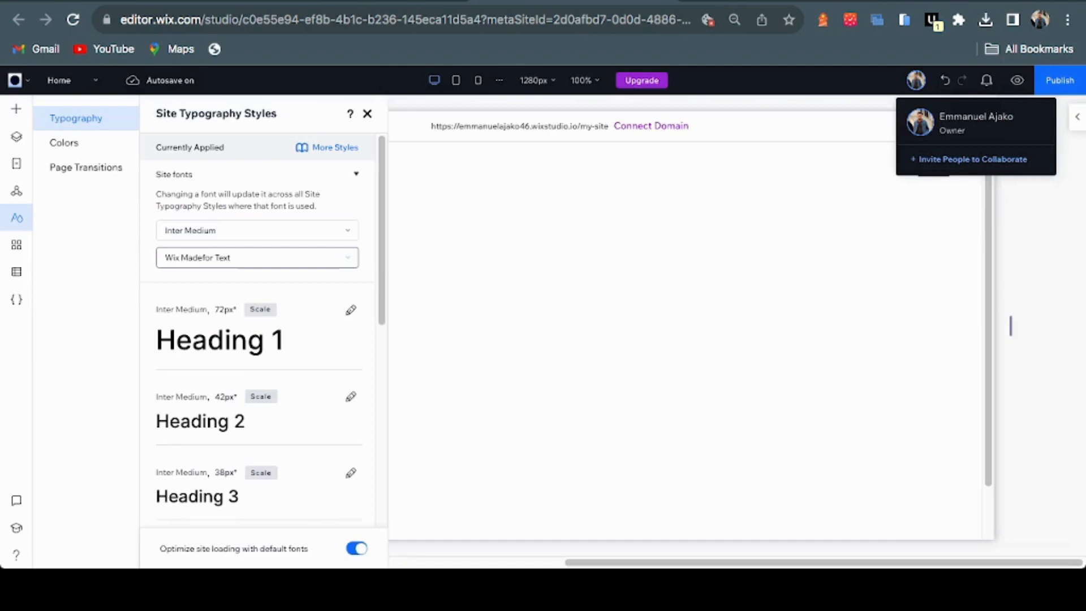
Set the body site font to Inter Regular
{"action": "left_click", "coordinate": [256, 258]}
{"action": "type", "text": "I"}
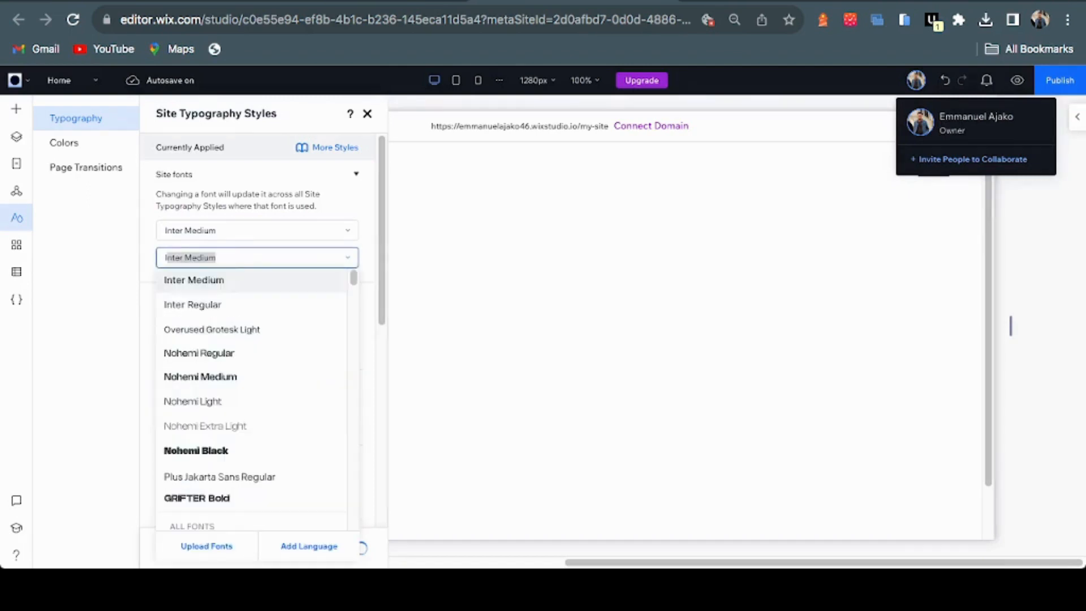
{"action": "type", "text": "nter"}
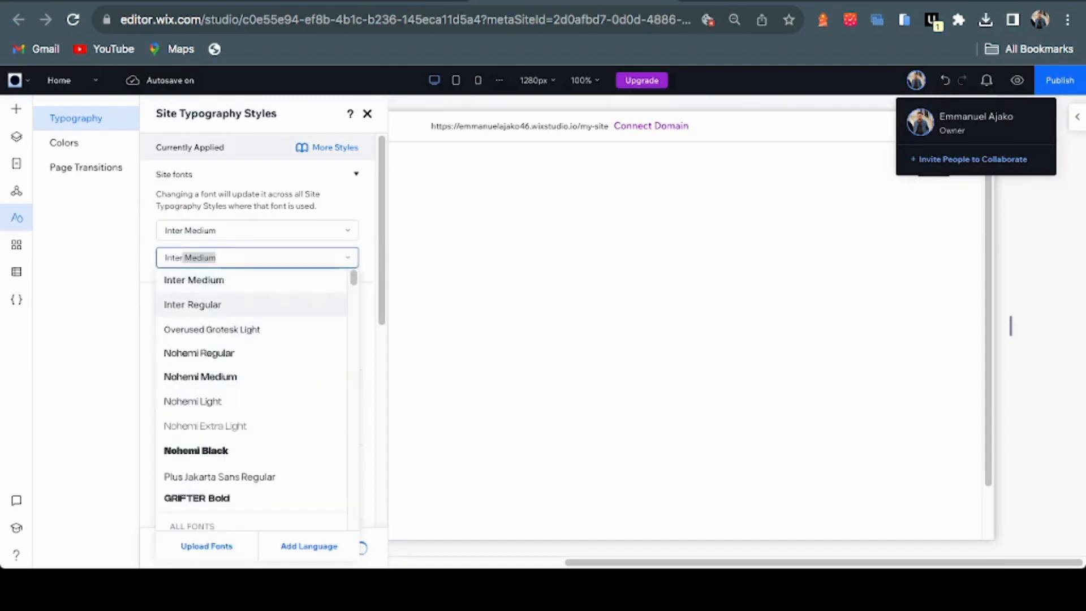
{"action": "left_click", "coordinate": [193, 305]}
{"action": "key", "text": "Escape"}
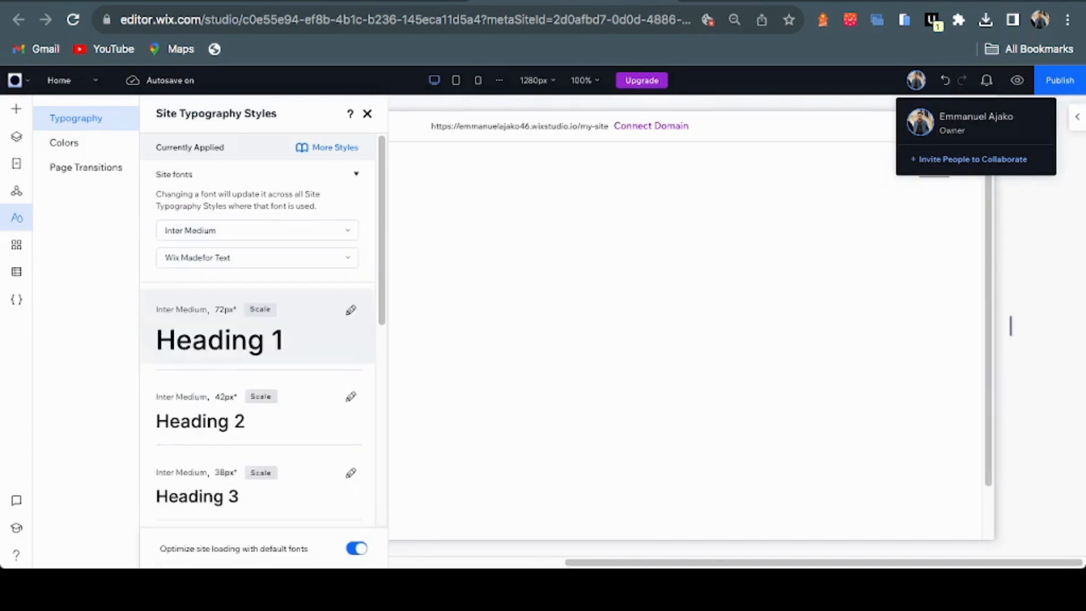
Look over the uploaded fonts manager, then switch to site Colors and back to Figma
{"action": "left_click", "coordinate": [258, 258]}
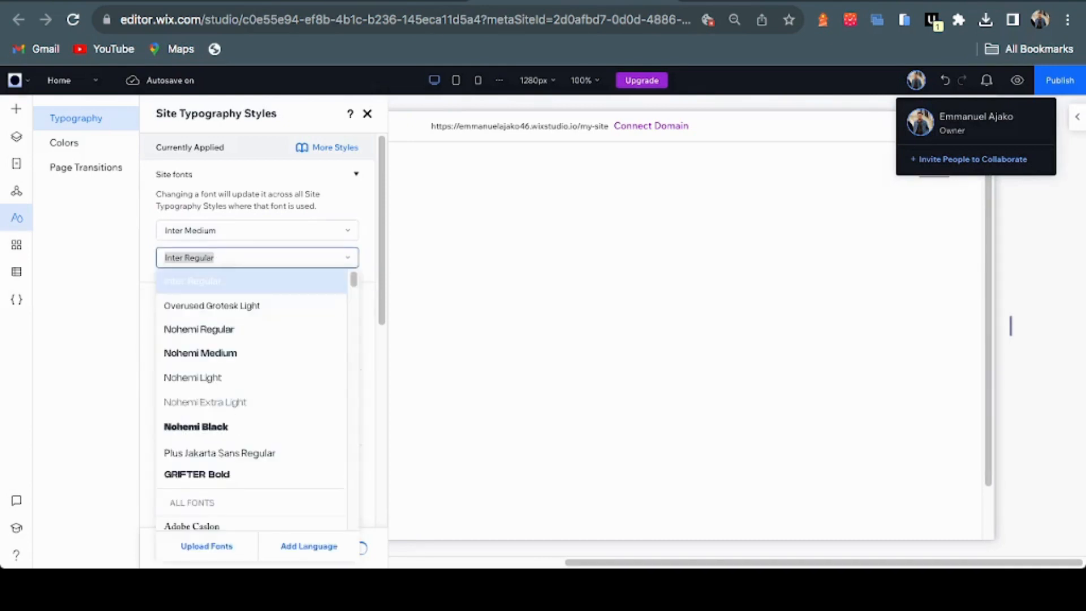
{"action": "left_click", "coordinate": [206, 546]}
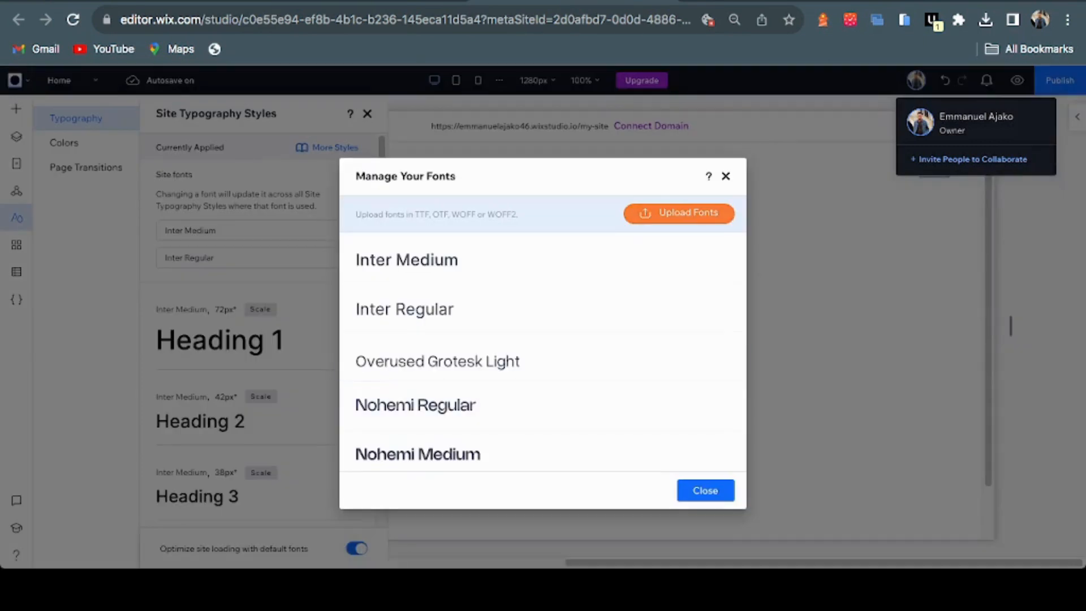
{"action": "scroll", "coordinate": [543, 384], "scroll_direction": "down", "scroll_amount": 5}
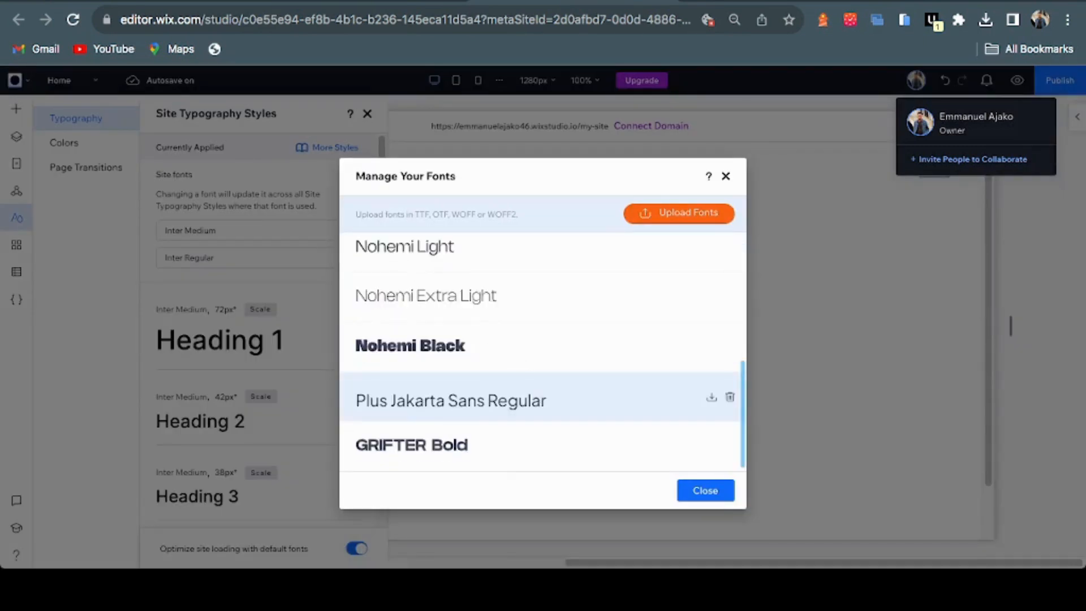
{"action": "scroll", "coordinate": [543, 367], "scroll_direction": "up", "scroll_amount": 5}
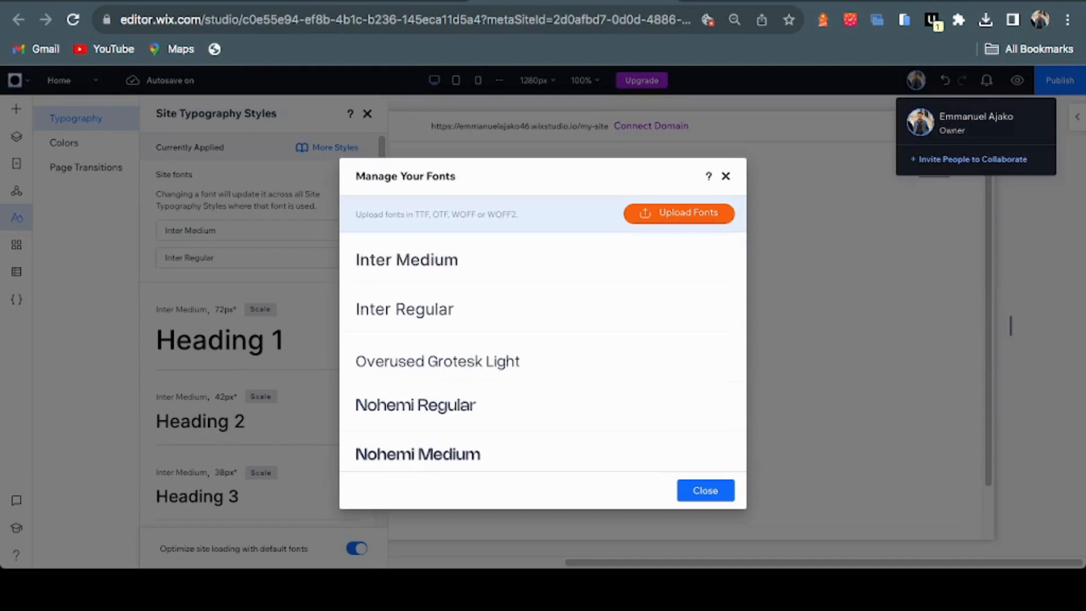
{"action": "left_click", "coordinate": [725, 177]}
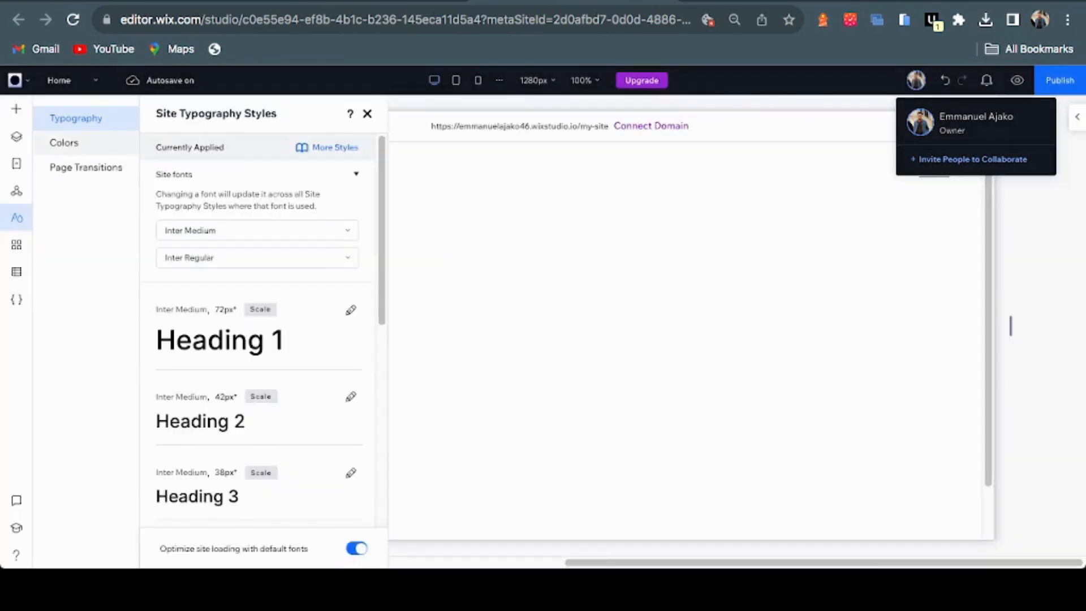
{"action": "left_click", "coordinate": [64, 143]}
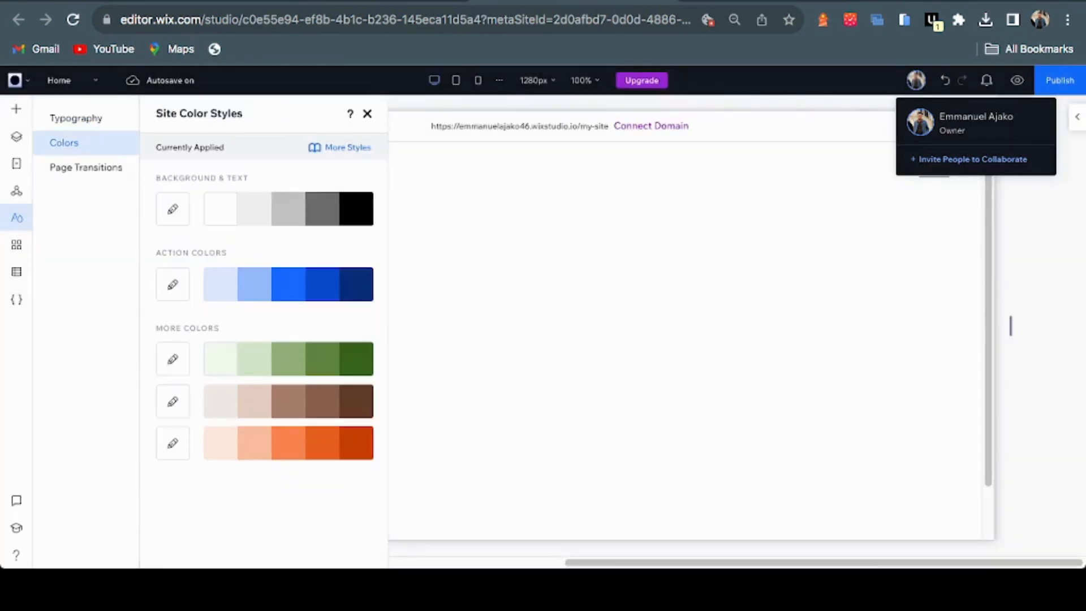
{"action": "left_click", "coordinate": [167, 1]}
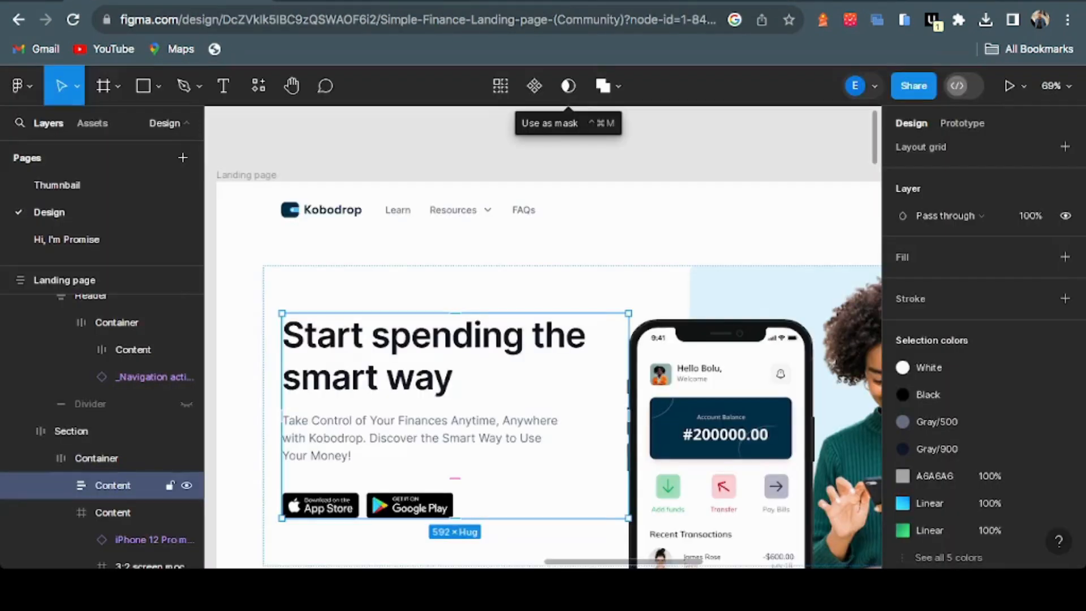
Select the Header inside the landing page's navigation frame in Figma
{"action": "scroll", "coordinate": [542, 339], "scroll_direction": "right", "scroll_amount": 6}
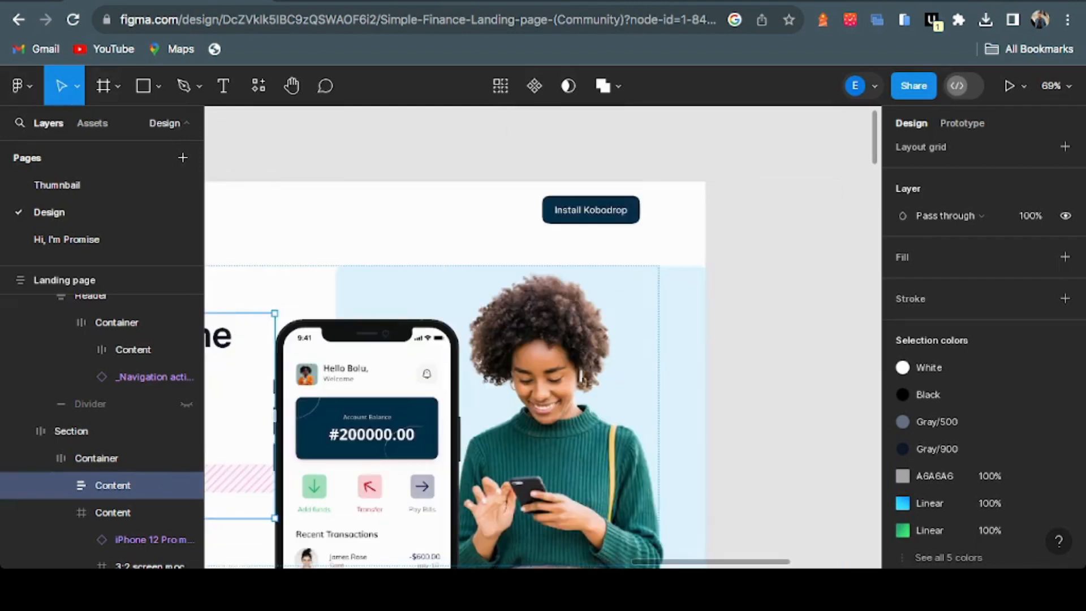
{"action": "double_click", "coordinate": [590, 216]}
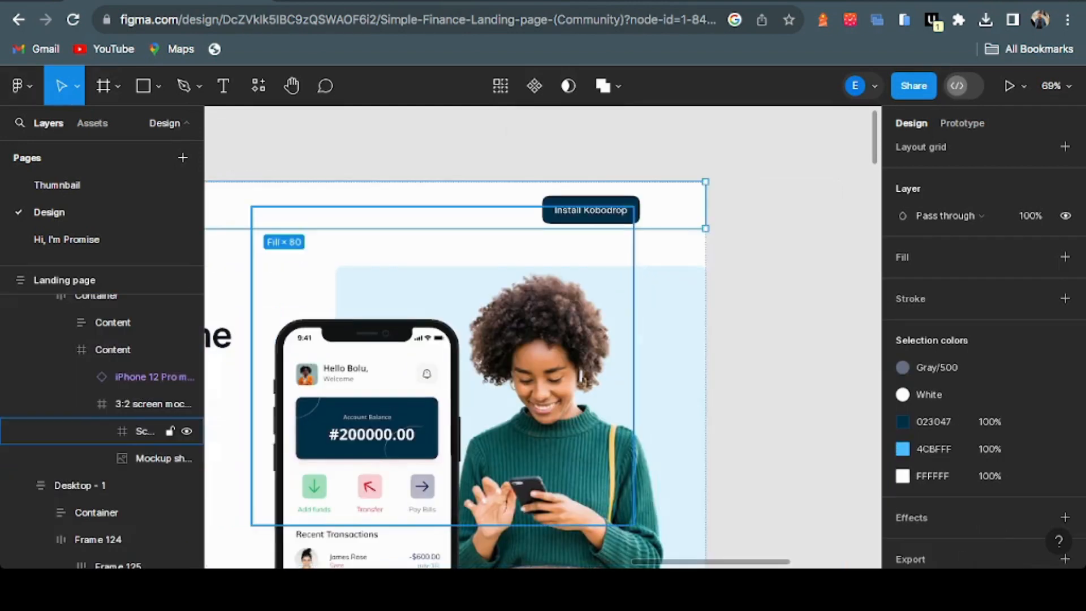
{"action": "left_click", "coordinate": [591, 212]}
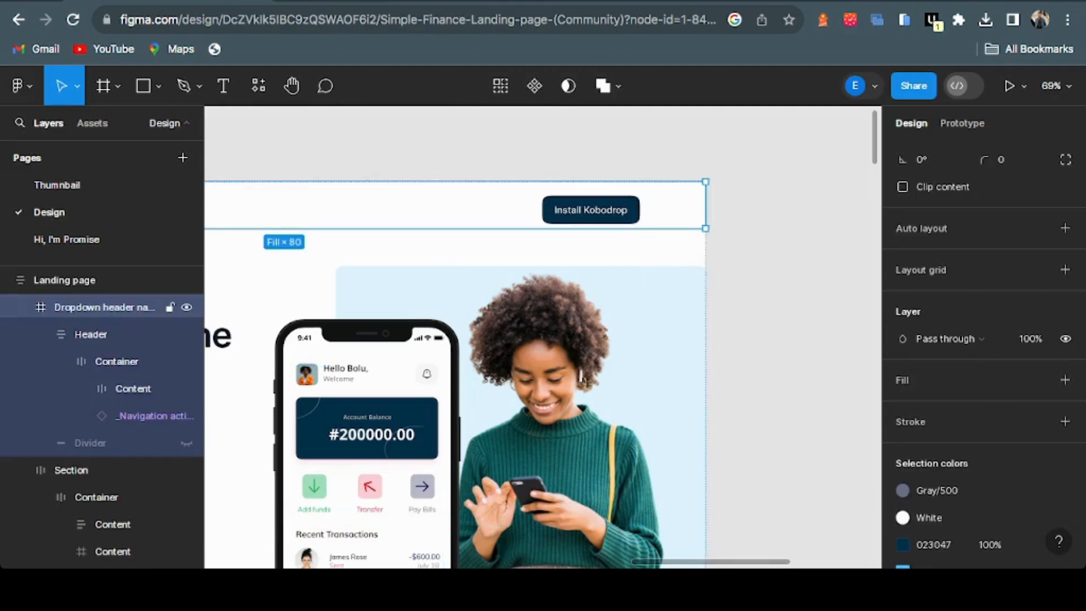
{"action": "key", "text": "Return"}
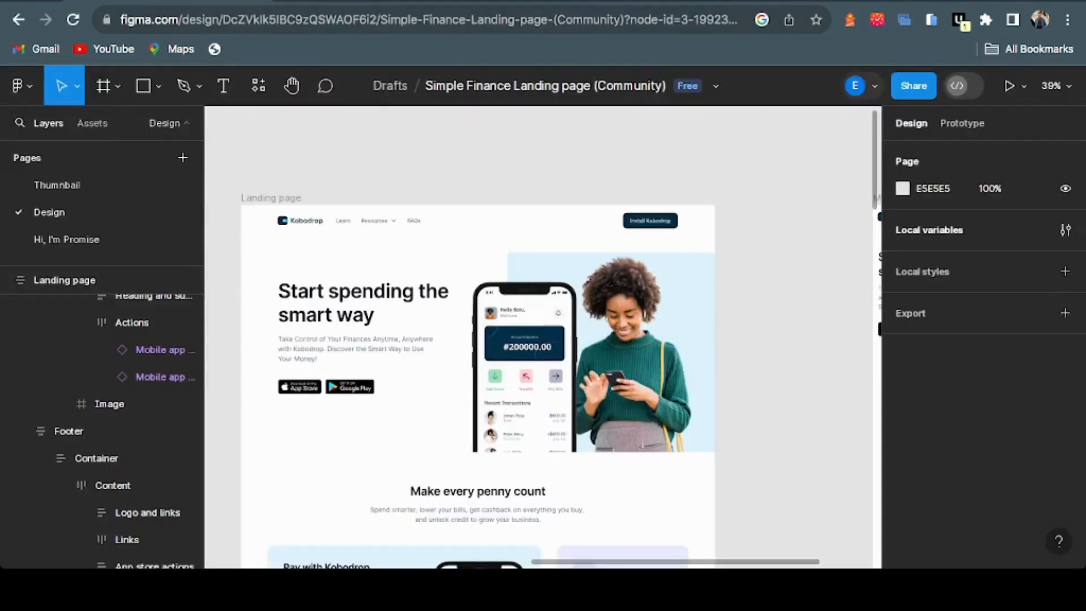
Open Figma's local colour variables and select the Button value 023047
{"action": "left_click", "coordinate": [1065, 229]}
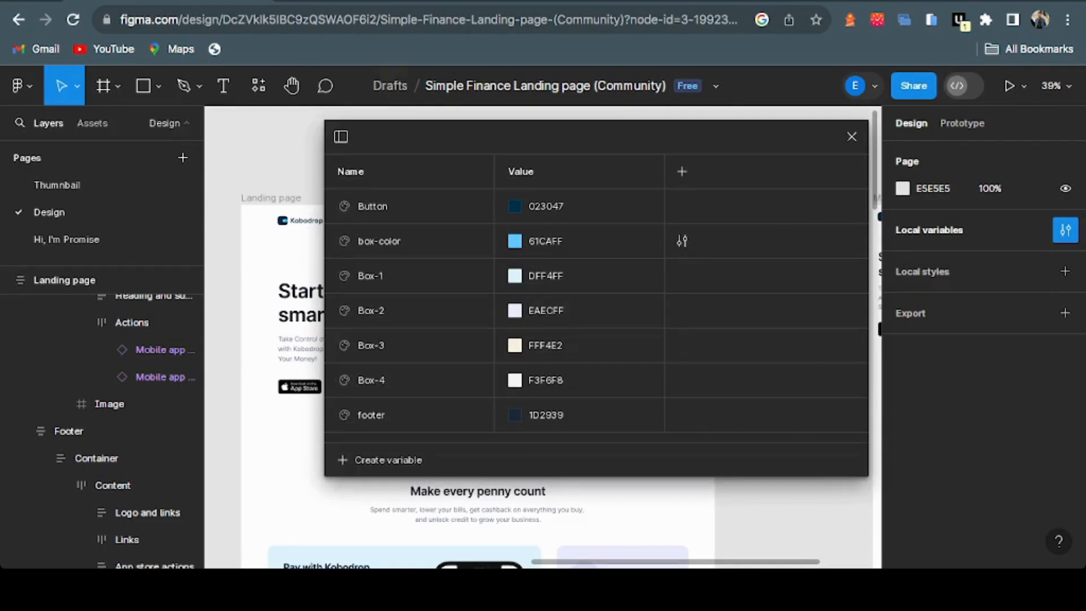
{"action": "left_click", "coordinate": [546, 207]}
{"action": "key", "text": "super+c"}
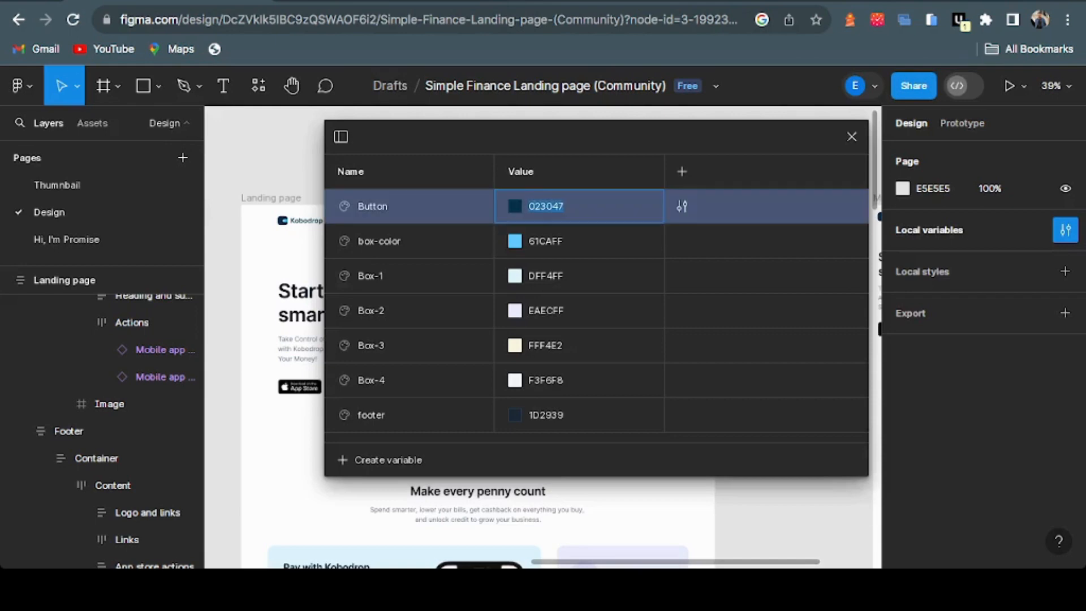
{"action": "left_click", "coordinate": [576, 1]}
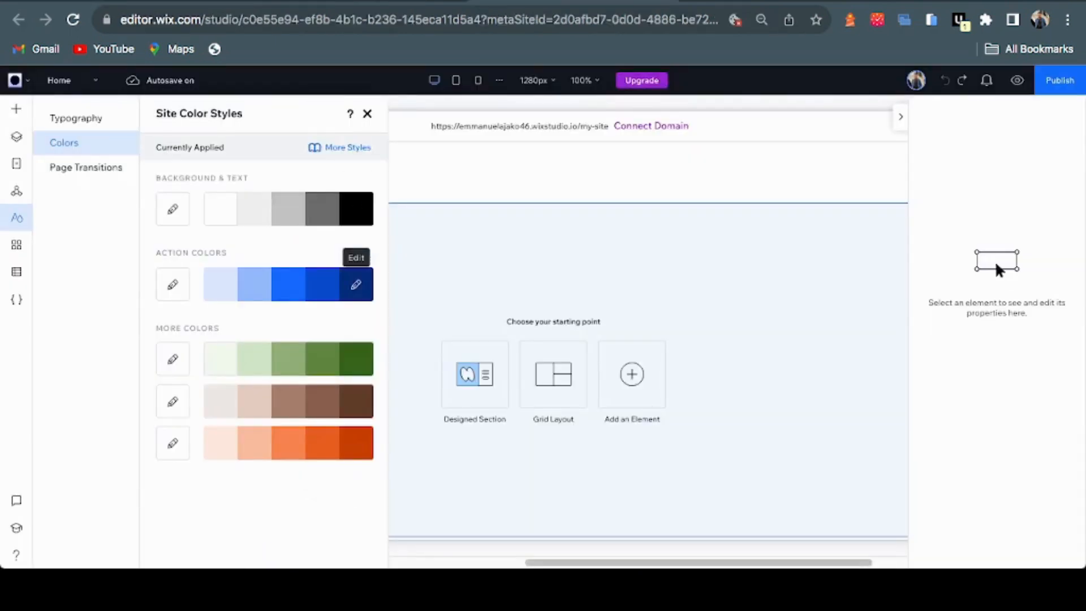
Change the darkest action colour's hex value from 082F7B to 023047 and apply it
{"action": "left_click", "coordinate": [355, 284]}
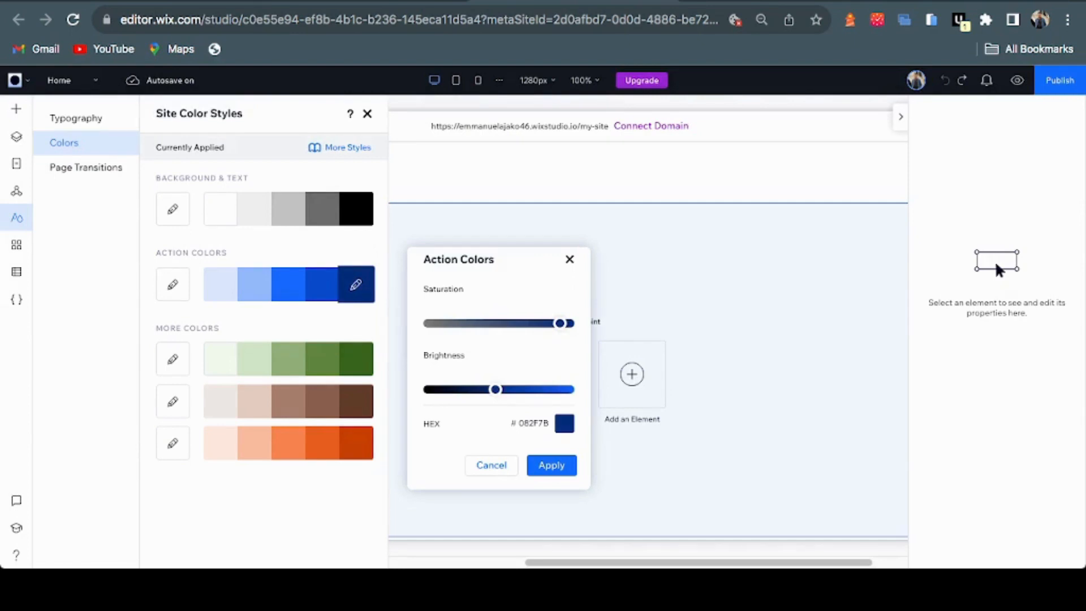
{"action": "left_click", "coordinate": [564, 423]}
{"action": "double_click", "coordinate": [646, 447]}
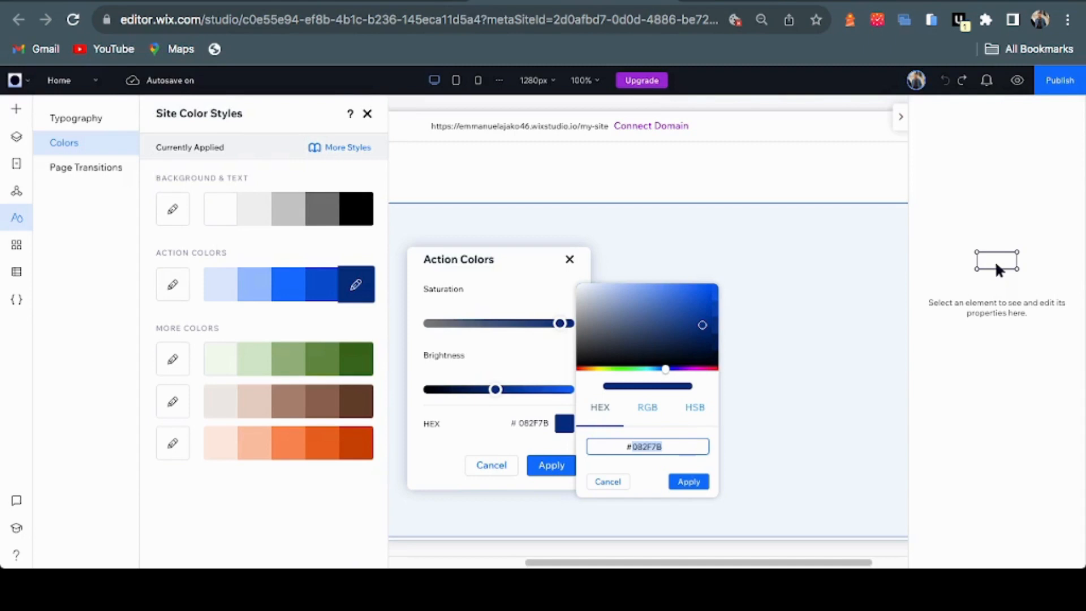
{"action": "key", "text": "super+v"}
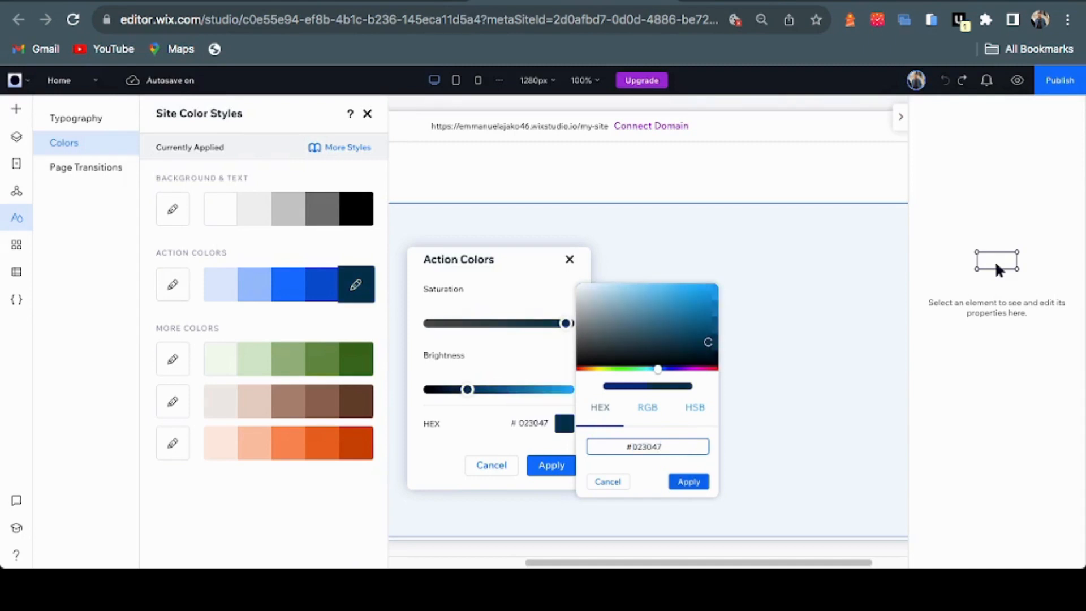
{"action": "key", "text": "Return"}
{"action": "key", "text": "Return"}
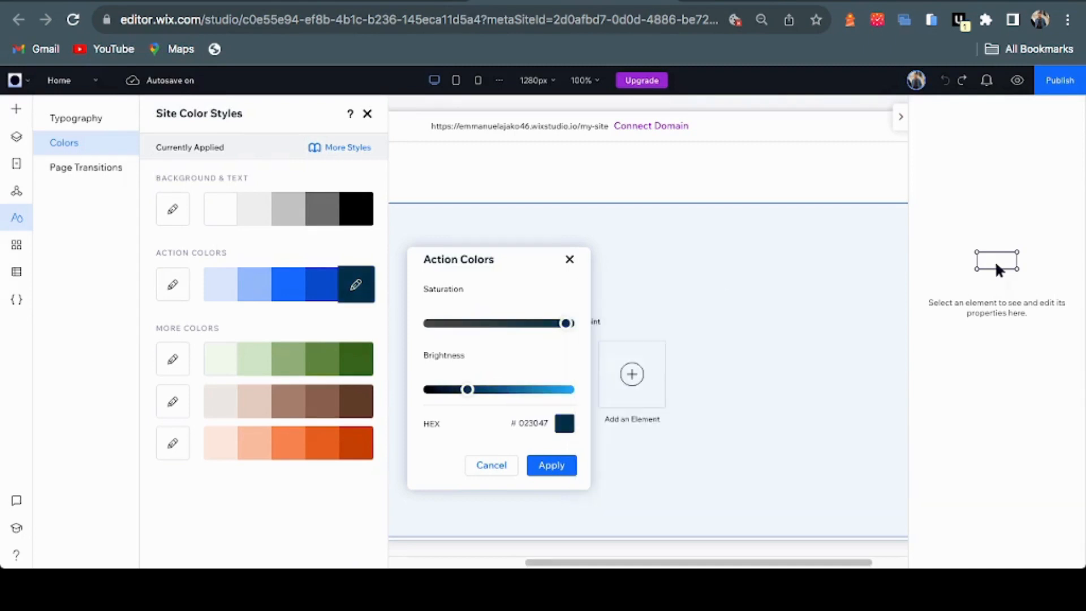
{"action": "key", "text": "Return"}
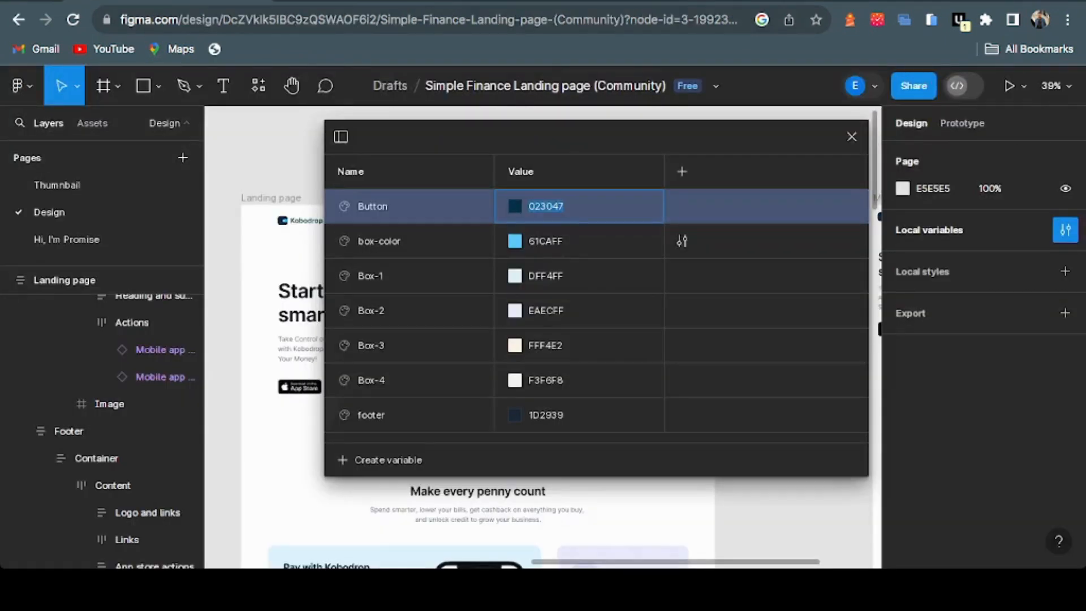
Inspect the box-color variable's options, then close the Local variables dialog
{"action": "left_click", "coordinate": [577, 241]}
{"action": "right_click", "coordinate": [558, 242]}
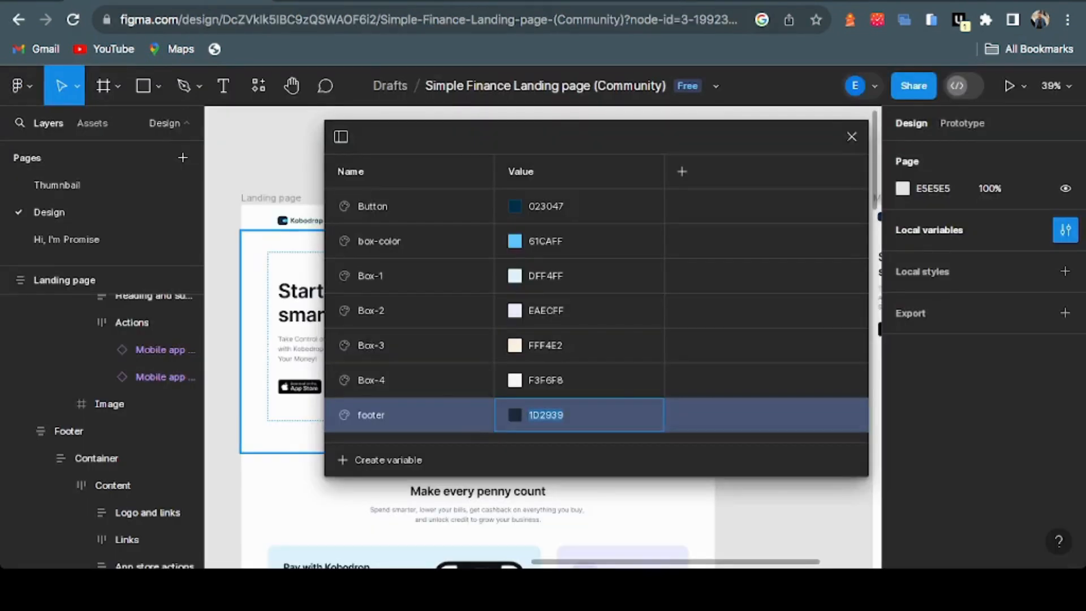
{"action": "left_click", "coordinate": [851, 137]}
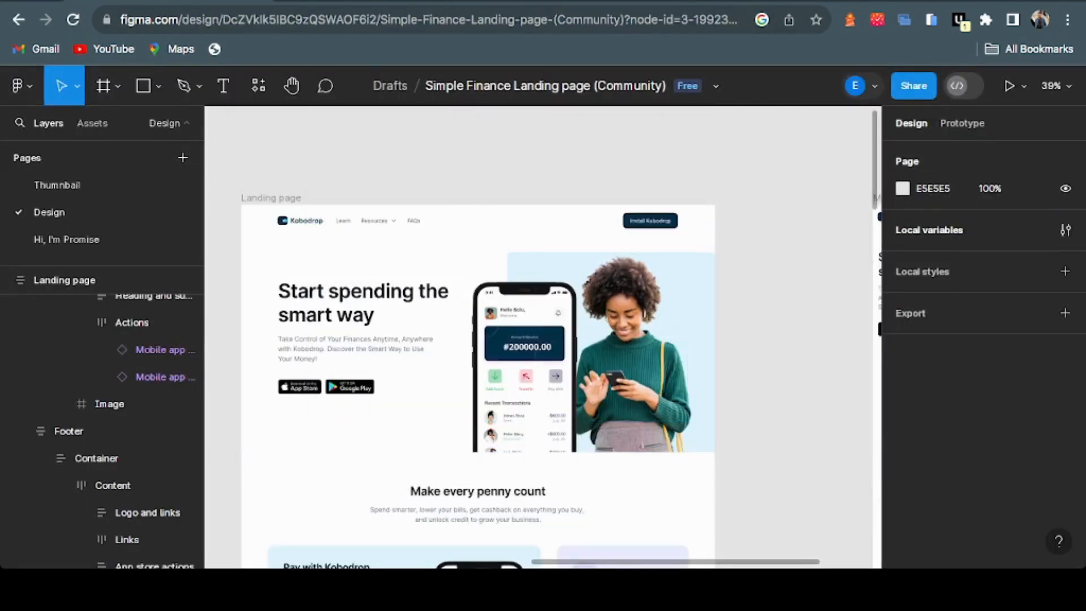
{"action": "scroll", "coordinate": [543, 340], "scroll_direction": "down", "scroll_amount": 5}
{"action": "scroll", "coordinate": [478, 339], "scroll_direction": "down", "scroll_amount": 3}
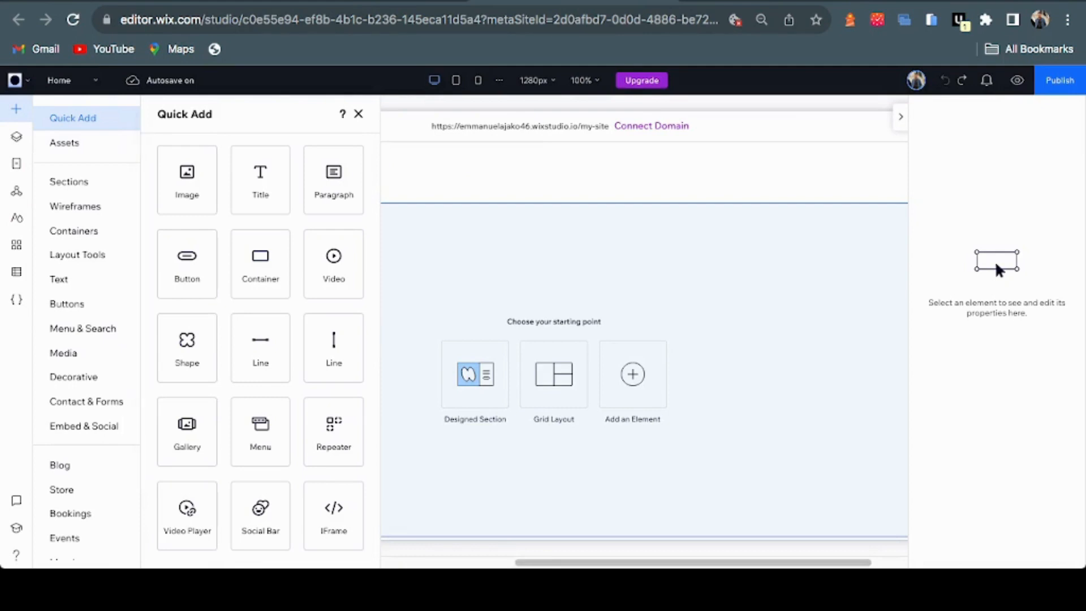
Browse the site's media files from Add Elements > Media and exit without adding any
{"action": "scroll", "coordinate": [84, 283], "scroll_direction": "down", "scroll_amount": 1}
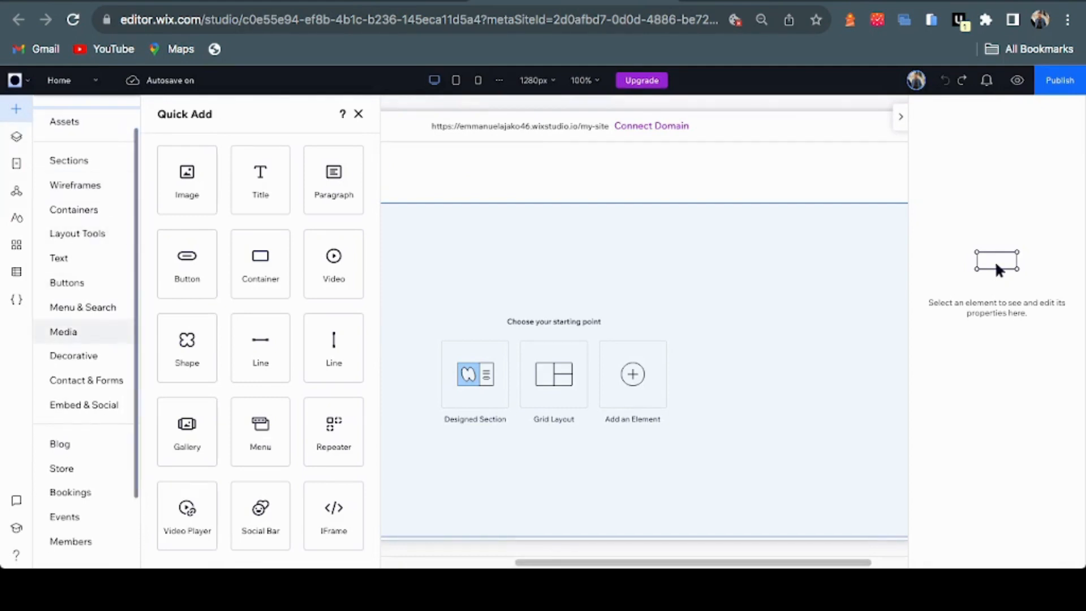
{"action": "left_click", "coordinate": [63, 331]}
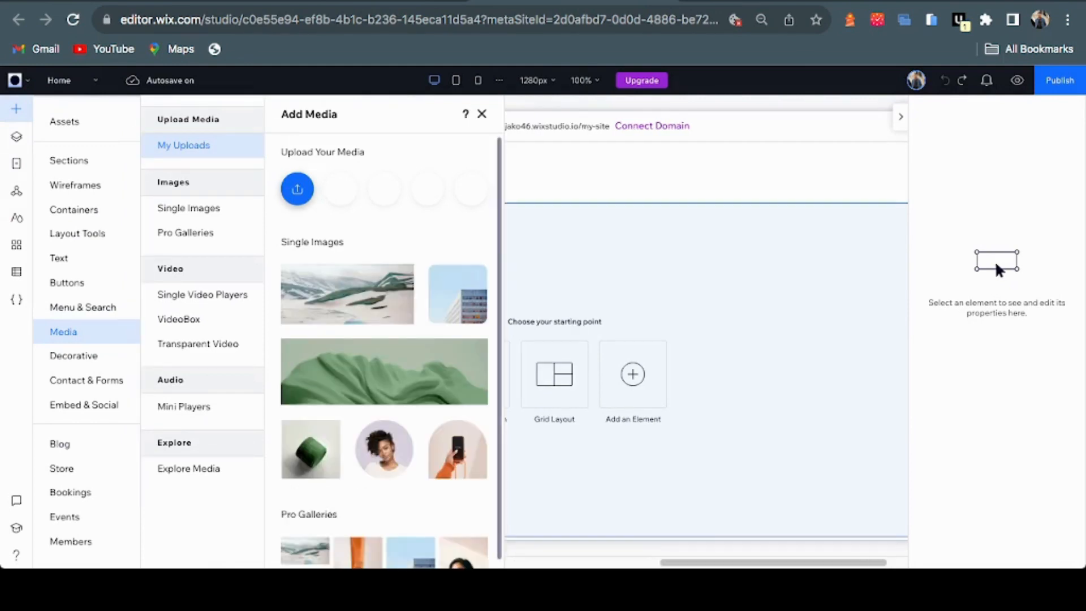
{"action": "left_click", "coordinate": [297, 188]}
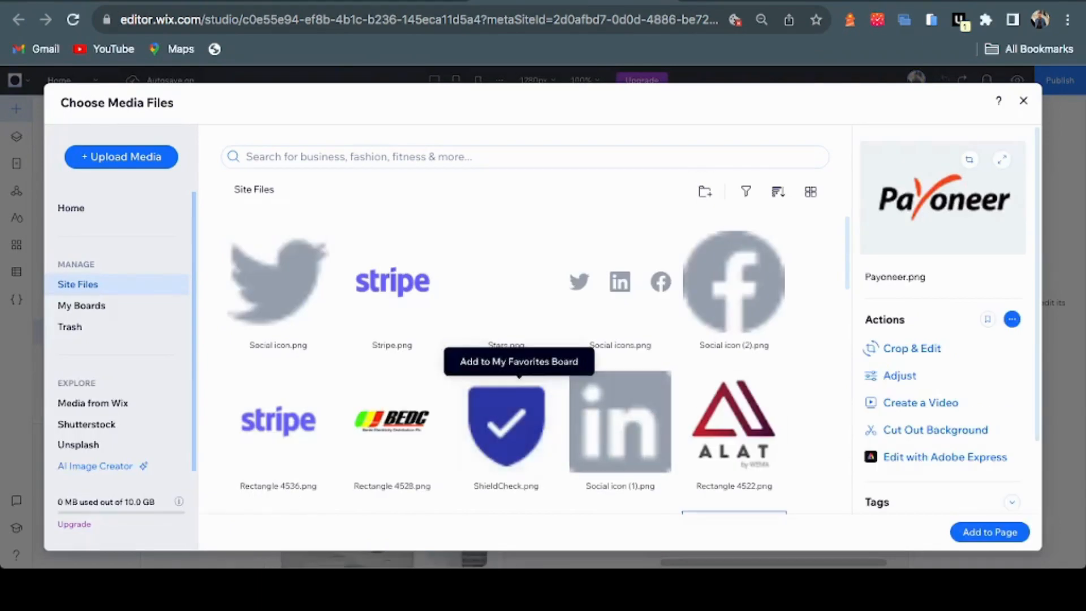
{"action": "scroll", "coordinate": [537, 362], "scroll_direction": "down", "scroll_amount": 3}
{"action": "scroll", "coordinate": [537, 362], "scroll_direction": "up", "scroll_amount": 3}
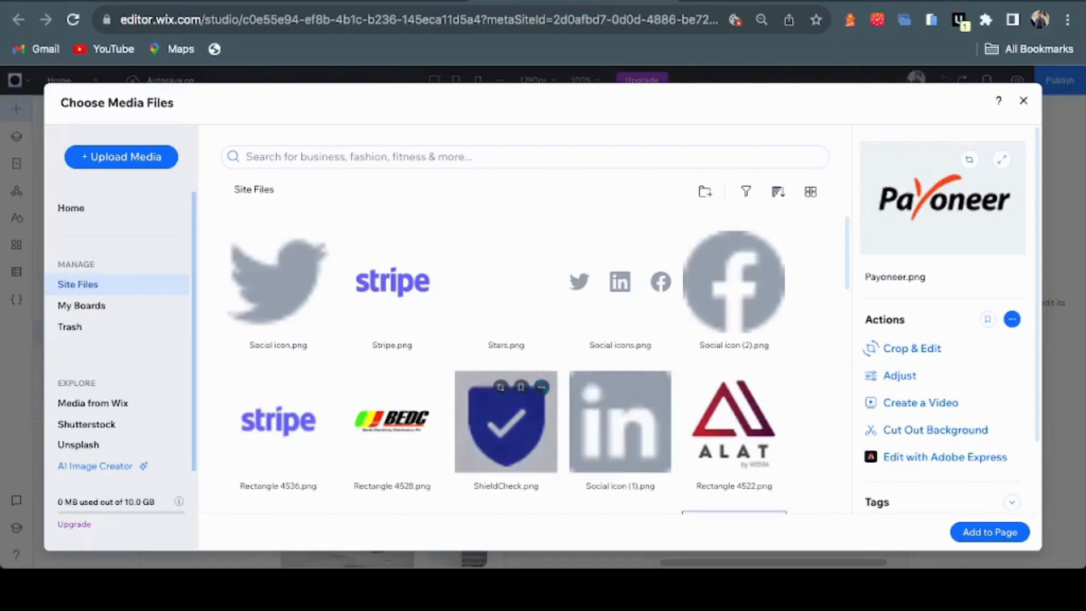
{"action": "scroll", "coordinate": [519, 373], "scroll_direction": "down", "scroll_amount": 3}
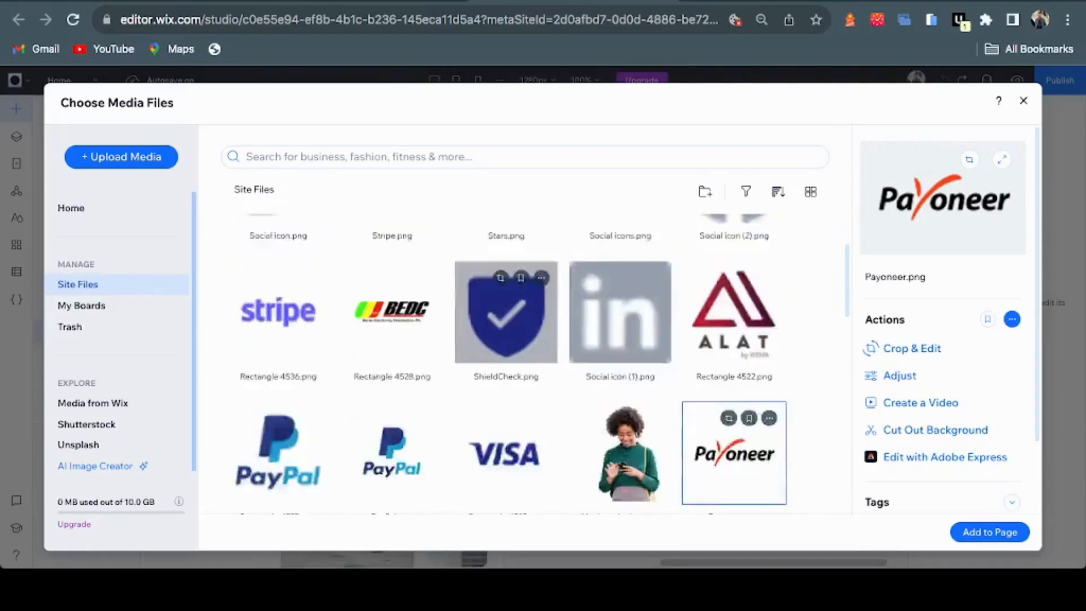
{"action": "scroll", "coordinate": [506, 356], "scroll_direction": "up", "scroll_amount": 3}
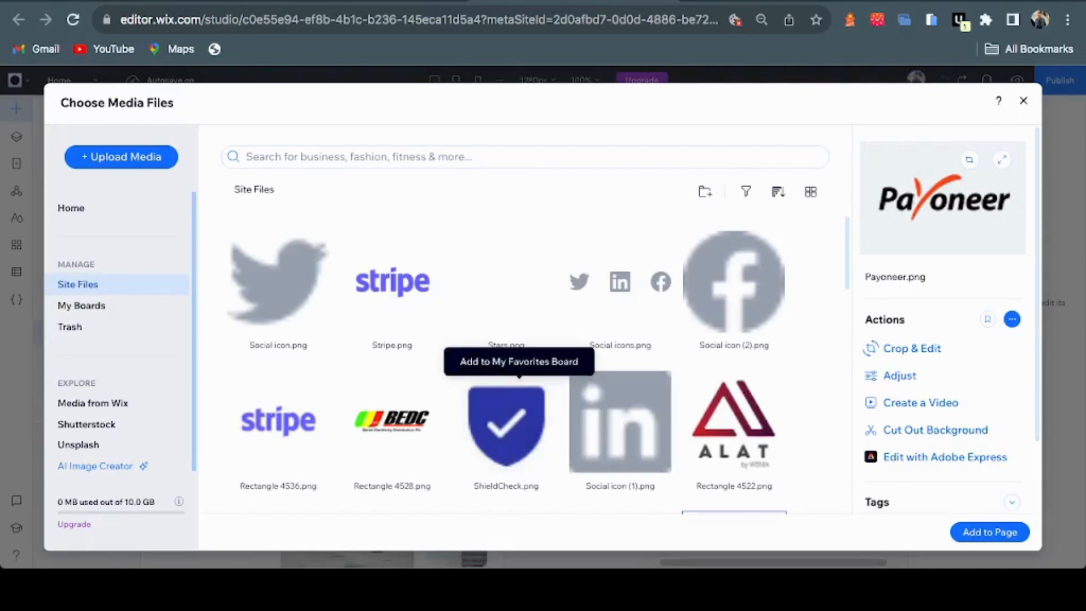
{"action": "scroll", "coordinate": [519, 373], "scroll_direction": "down", "scroll_amount": 3}
{"action": "scroll", "coordinate": [520, 373], "scroll_direction": "up", "scroll_amount": 3}
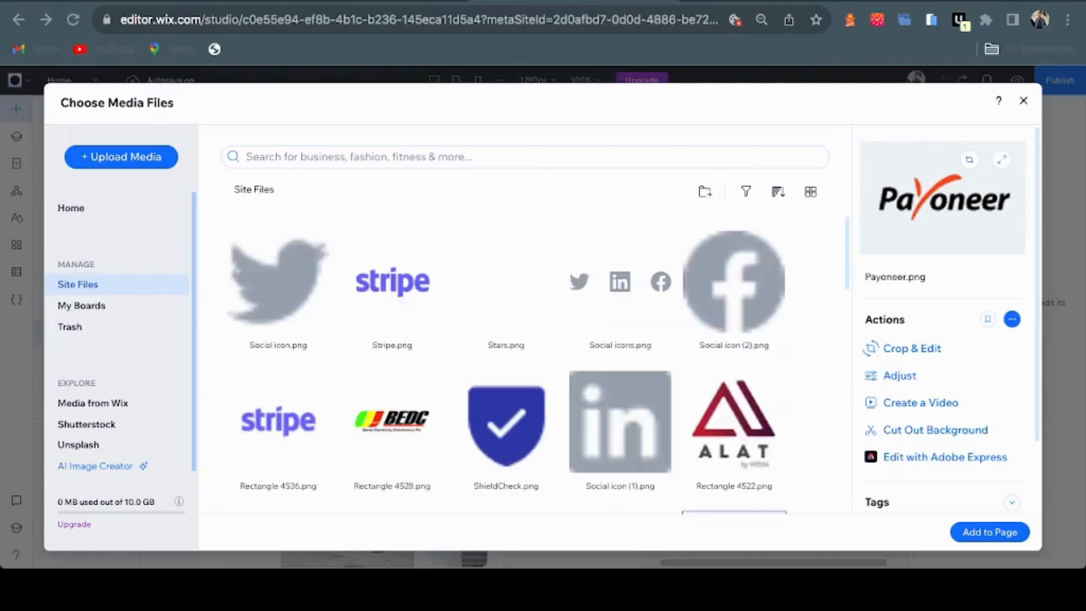
{"action": "key", "text": "Escape"}
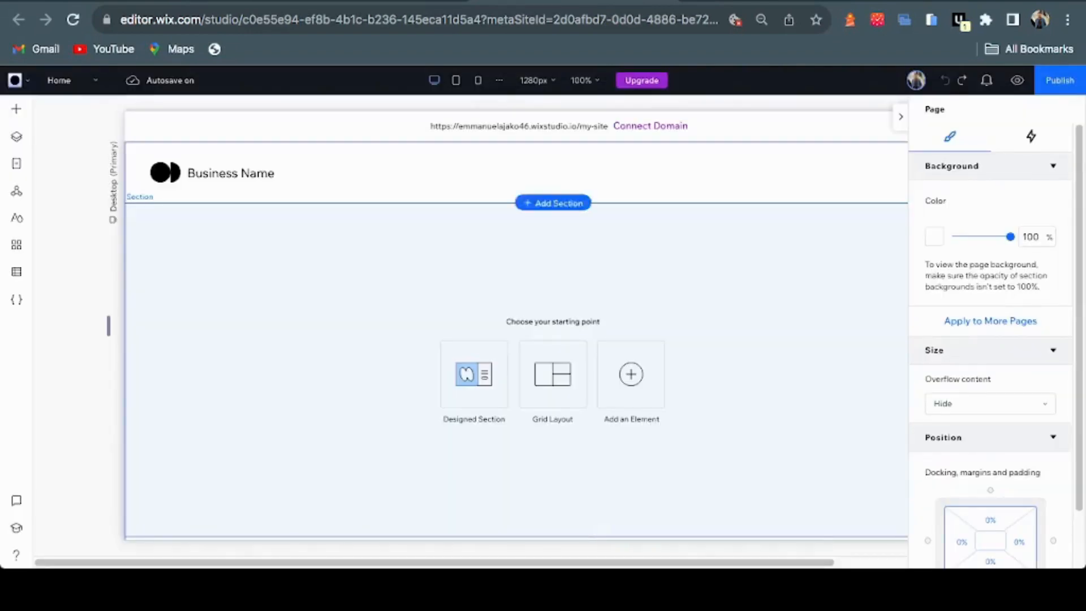
Remove the logo and Business Name group from the header
{"action": "key", "text": "Delete"}
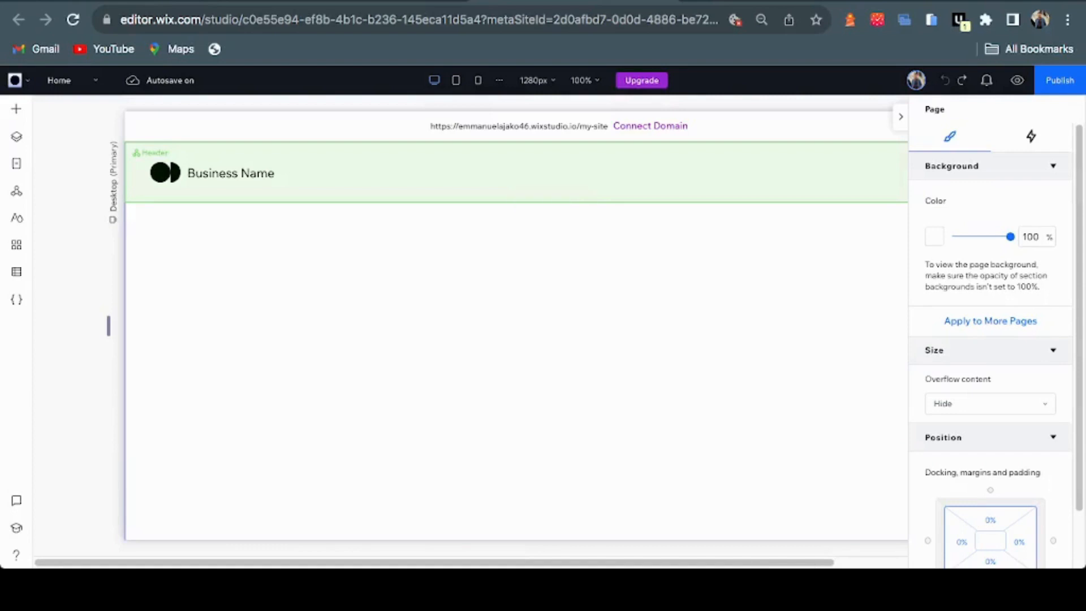
{"action": "left_click", "coordinate": [509, 173]}
{"action": "left_click", "coordinate": [244, 172]}
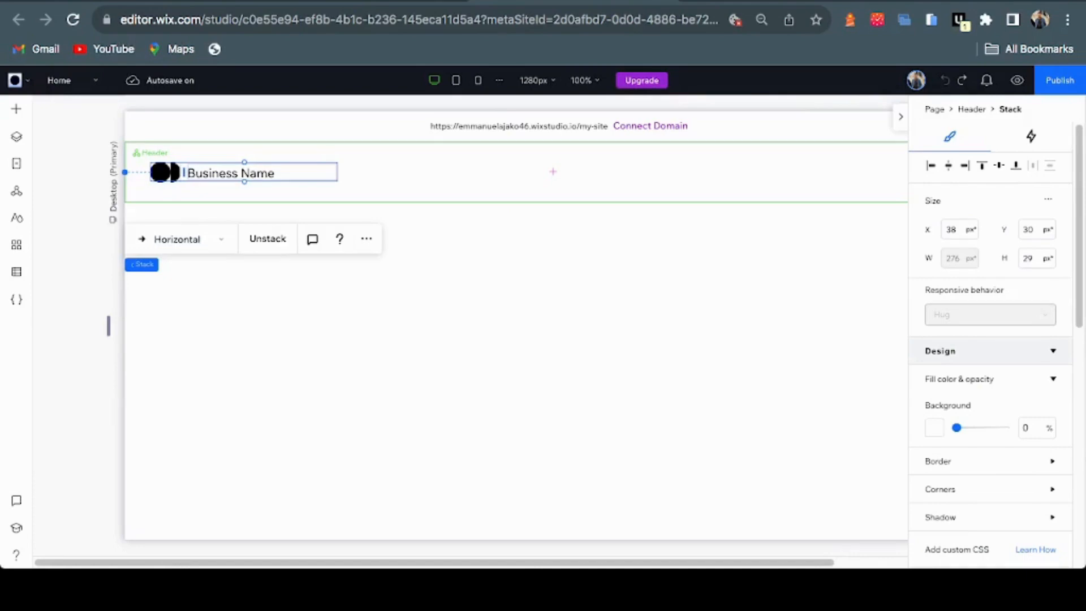
{"action": "key", "text": "Escape"}
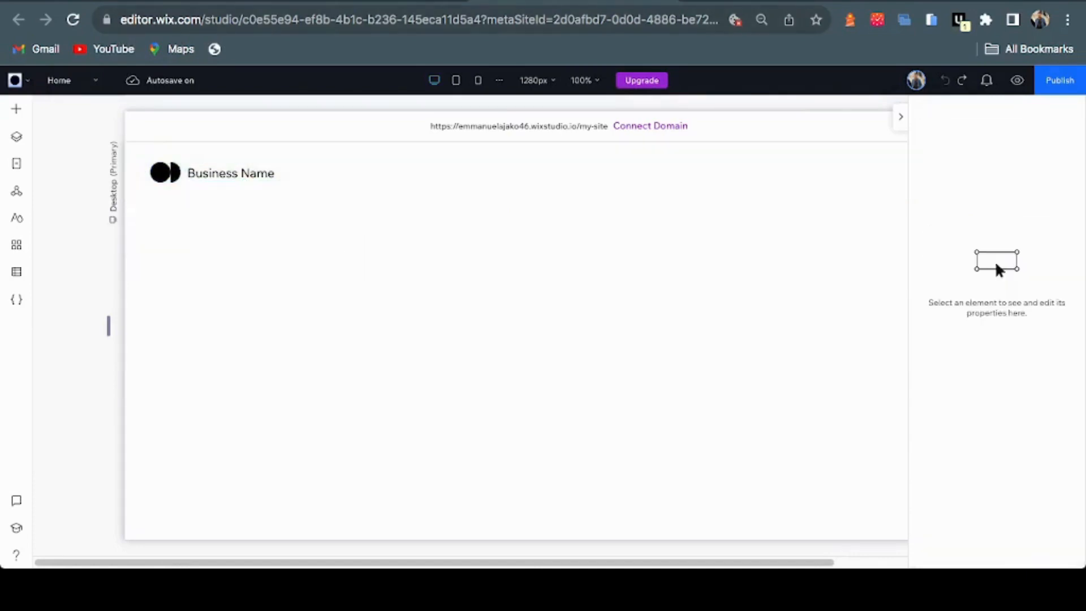
{"action": "key", "text": "ctrl+shift+z"}
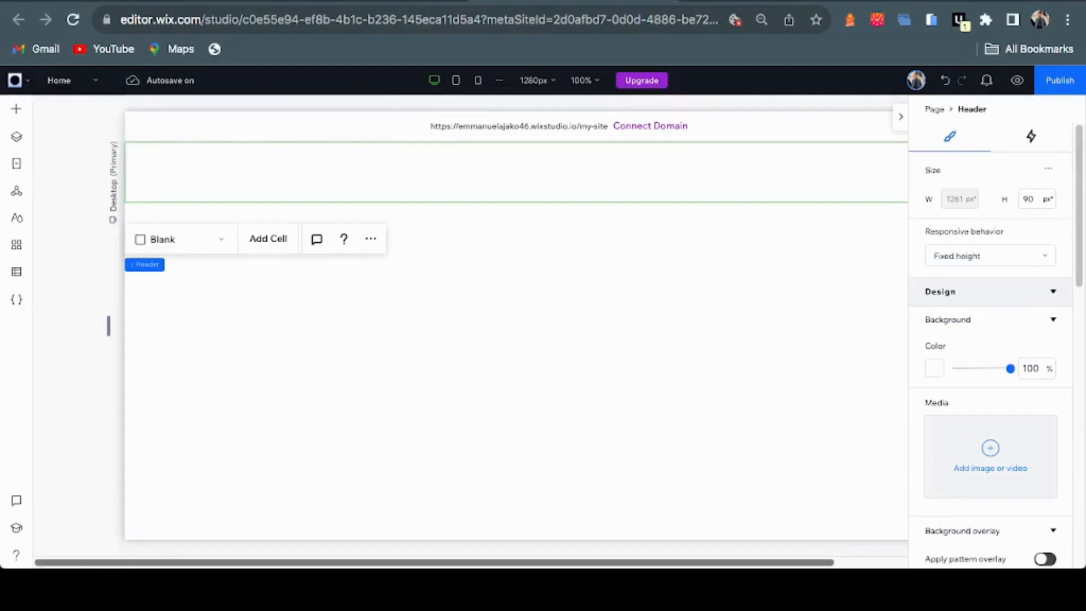
Delete the Home navigation menu from the header
{"action": "scroll", "coordinate": [441, 322], "scroll_direction": "right", "scroll_amount": 5}
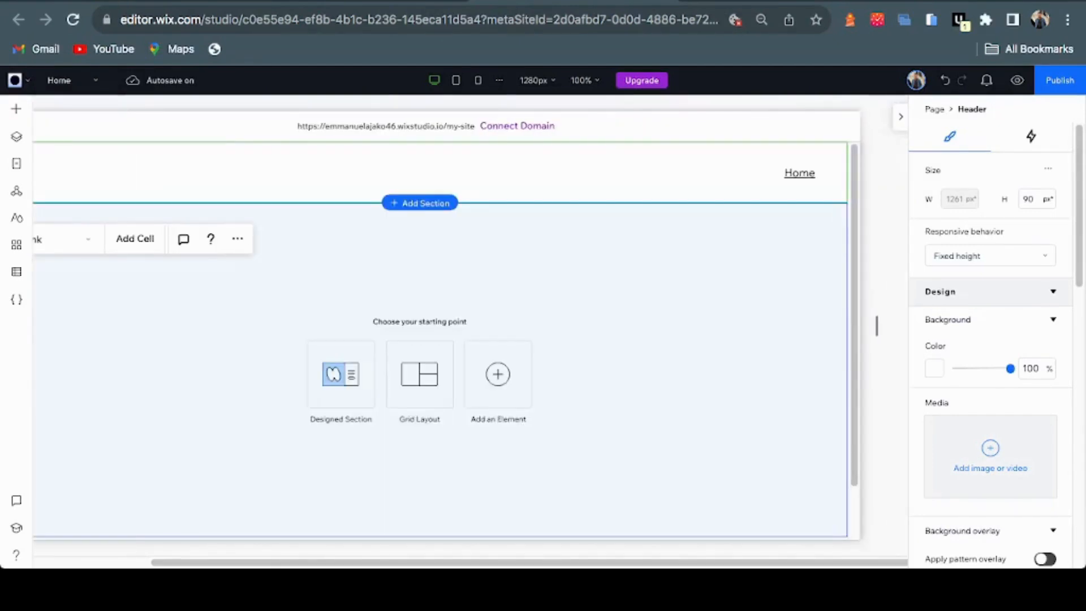
{"action": "left_click", "coordinate": [799, 173]}
{"action": "key", "text": "Escape"}
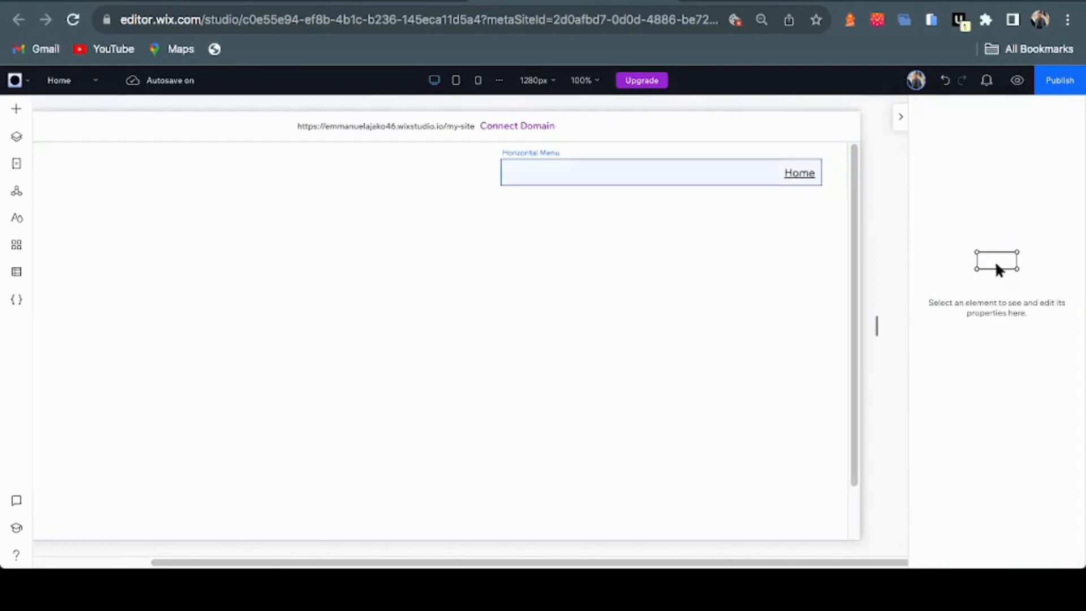
{"action": "key", "text": "Delete"}
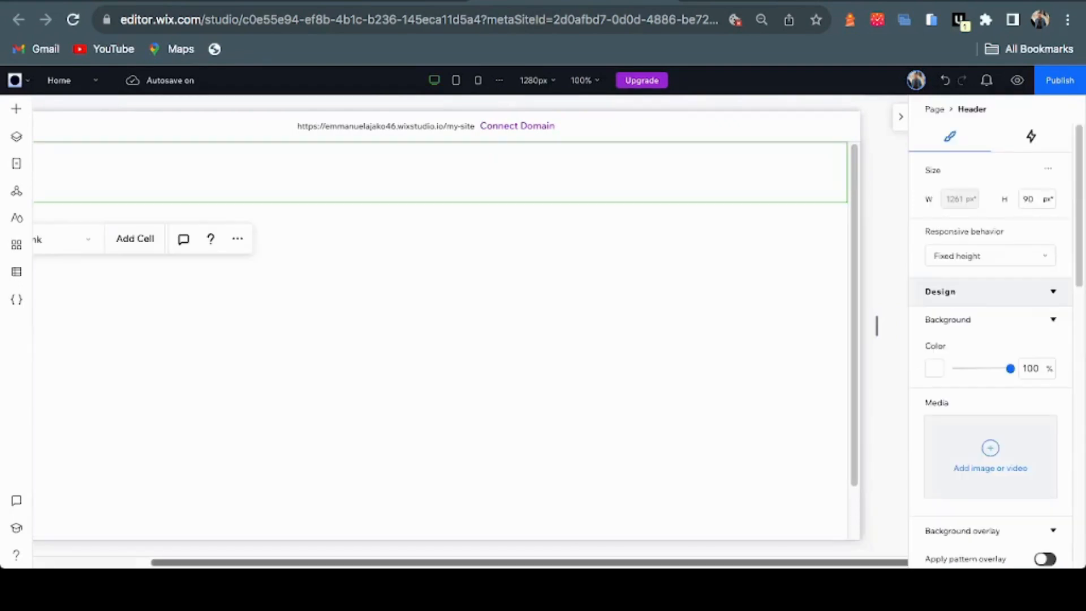
{"action": "scroll", "coordinate": [441, 325], "scroll_direction": "left", "scroll_amount": 5}
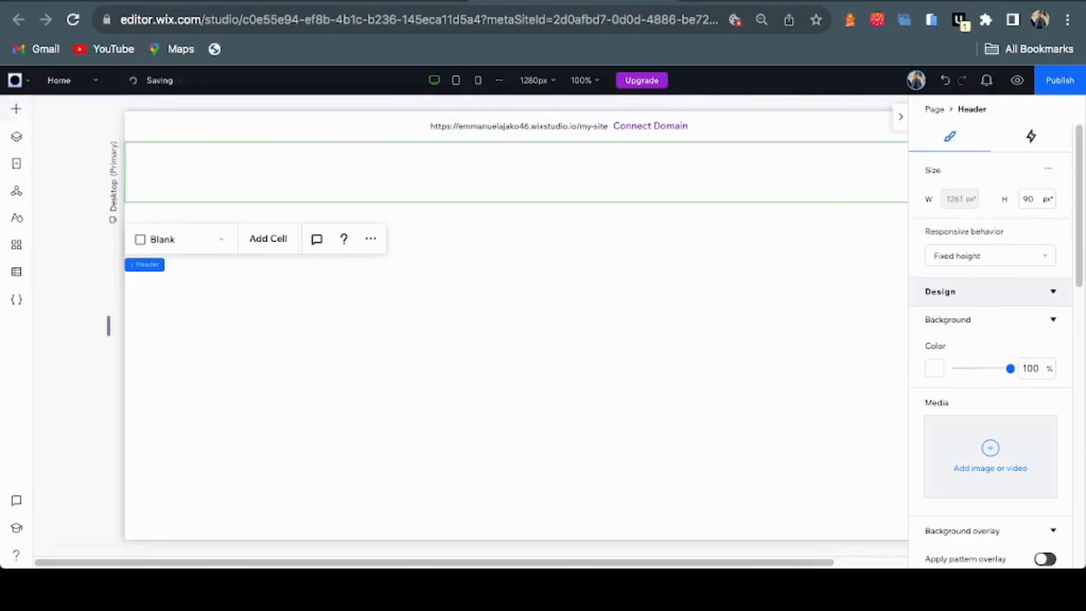
Add the image Logo - #13.png from Site Files to the page
{"action": "left_click", "coordinate": [16, 109]}
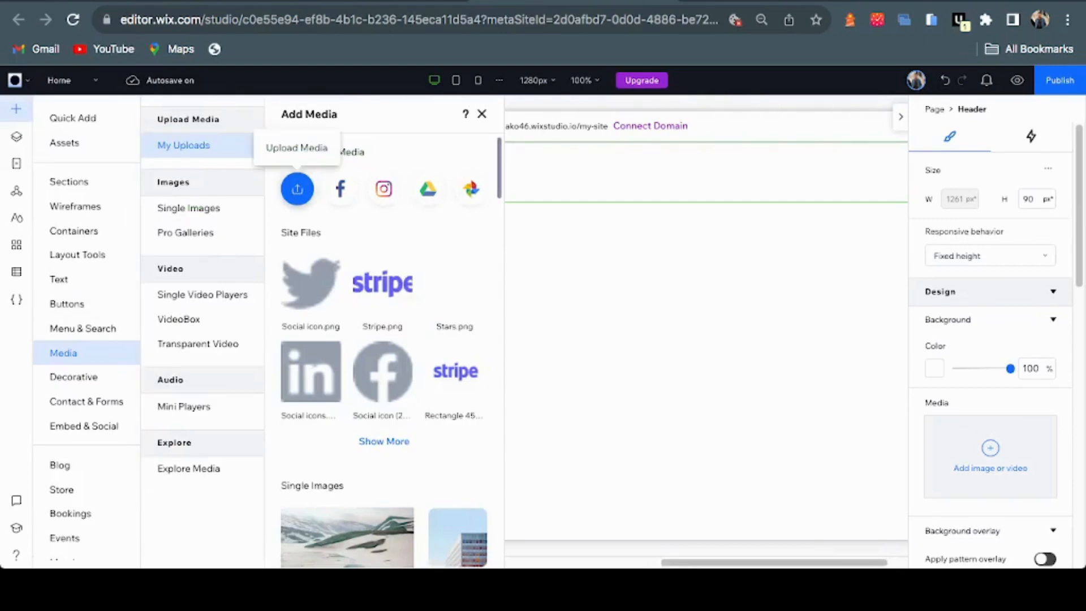
{"action": "left_click", "coordinate": [297, 189]}
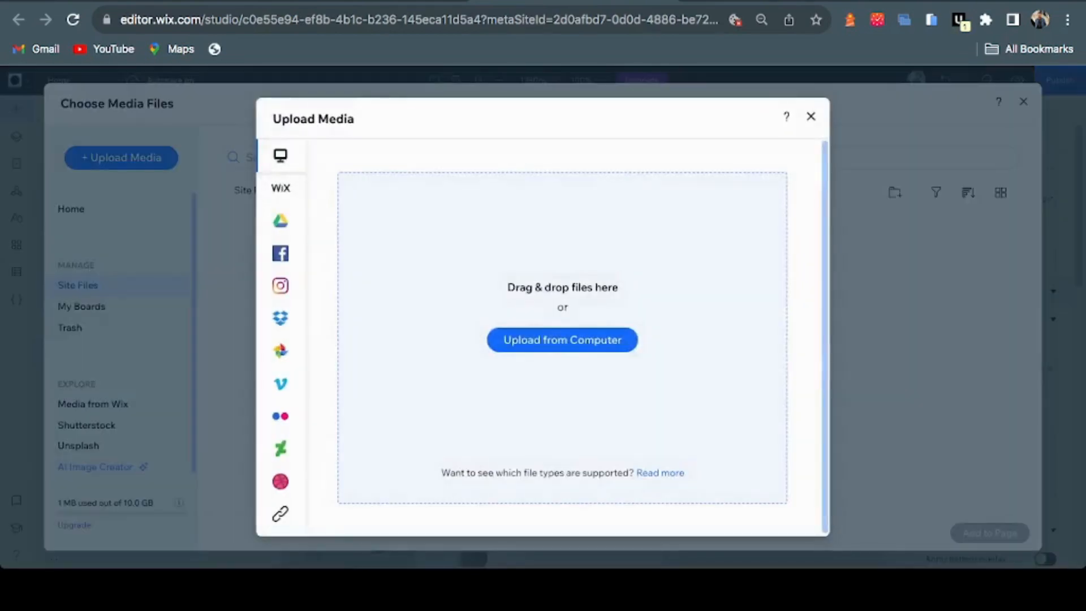
{"action": "left_click", "coordinate": [811, 116]}
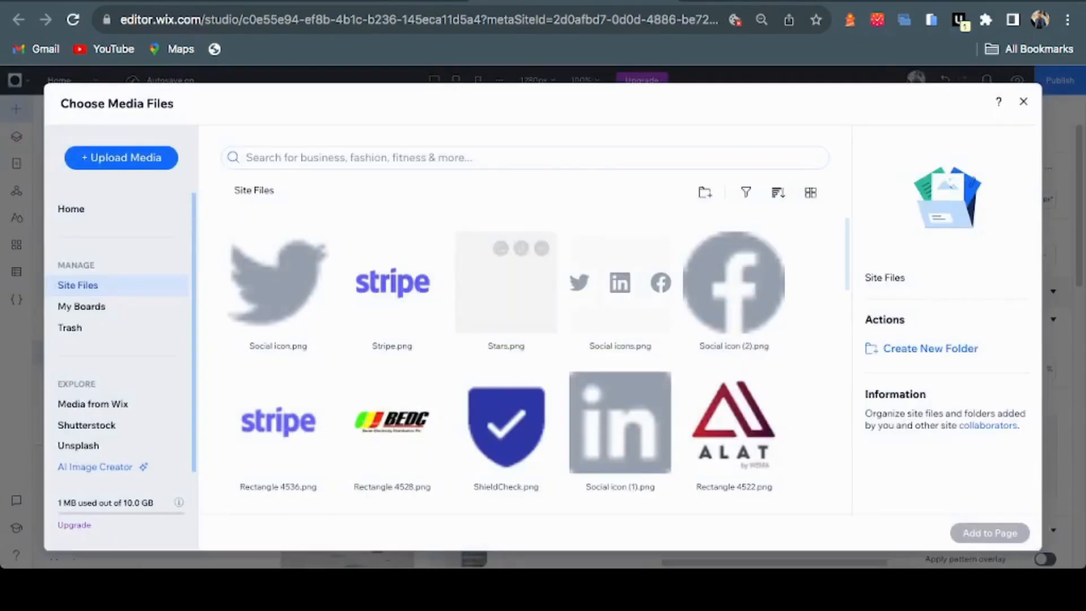
{"action": "scroll", "coordinate": [506, 294], "scroll_direction": "down", "scroll_amount": 10}
{"action": "scroll", "coordinate": [279, 322], "scroll_direction": "down", "scroll_amount": 5}
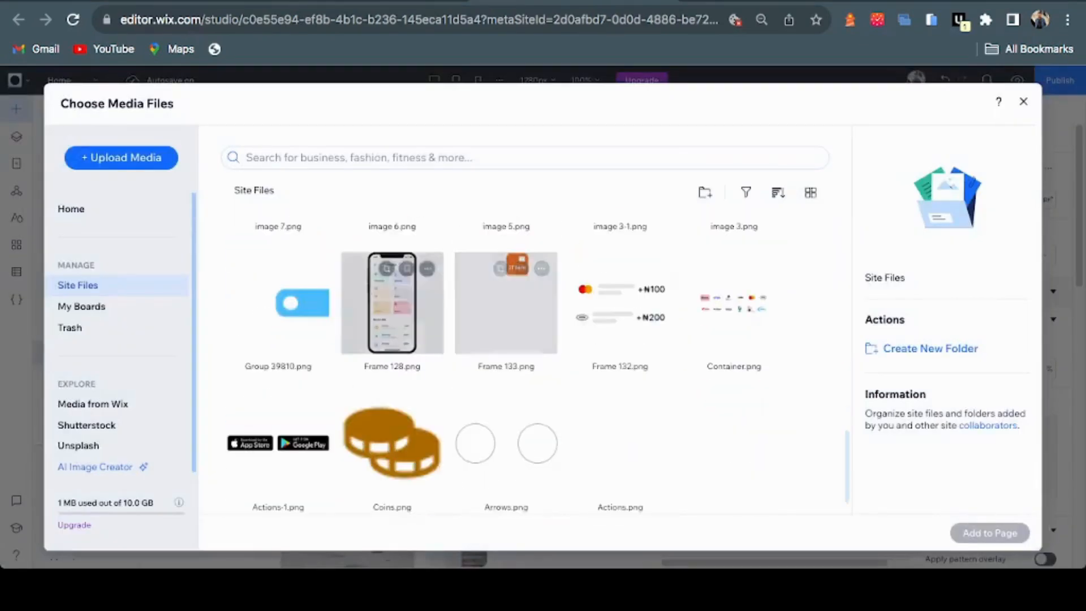
{"action": "scroll", "coordinate": [278, 322], "scroll_direction": "up", "scroll_amount": 6}
{"action": "left_click", "coordinate": [278, 323]}
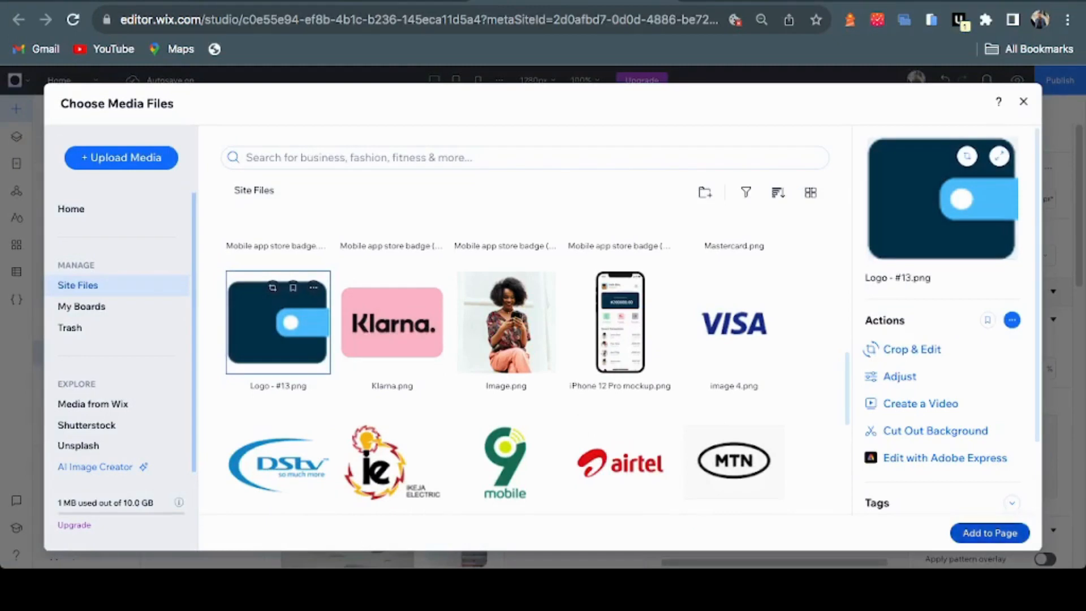
{"action": "left_click", "coordinate": [989, 532]}
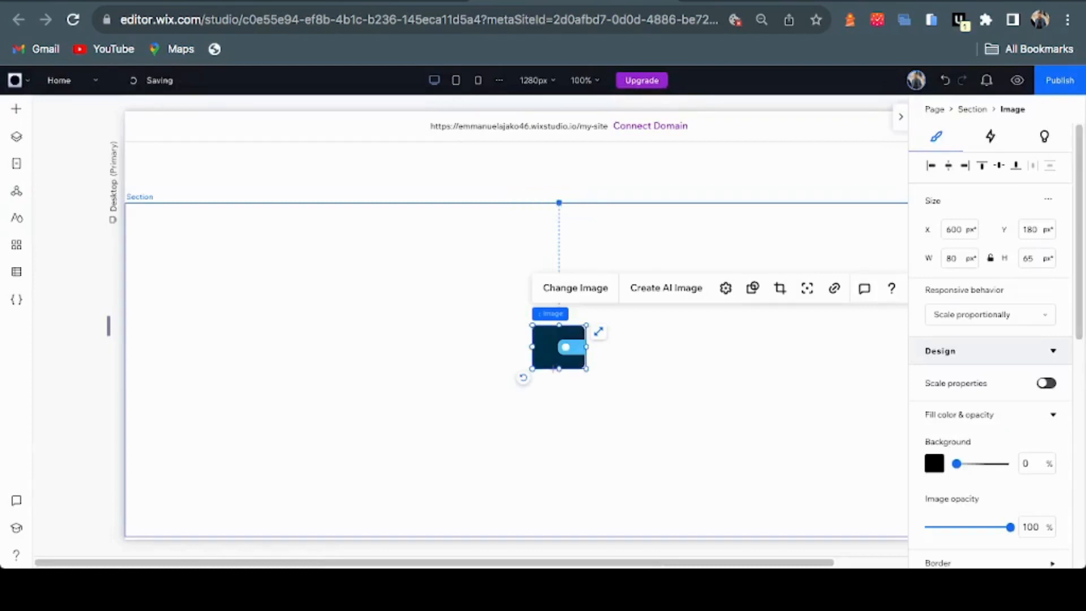
Place the logo at the header's top-left (X 56, Y 26) sized 44 × 36 px
{"action": "left_click_drag", "start_coordinate": [558, 346], "coordinate": [162, 164]}
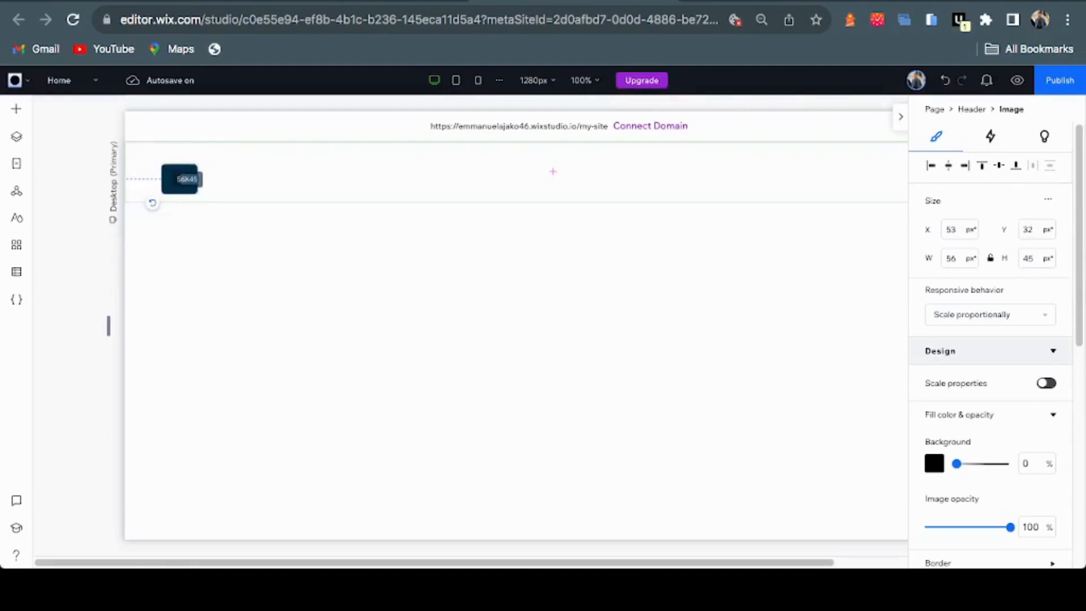
{"action": "left_click_drag", "start_coordinate": [198, 194], "coordinate": [185, 171]}
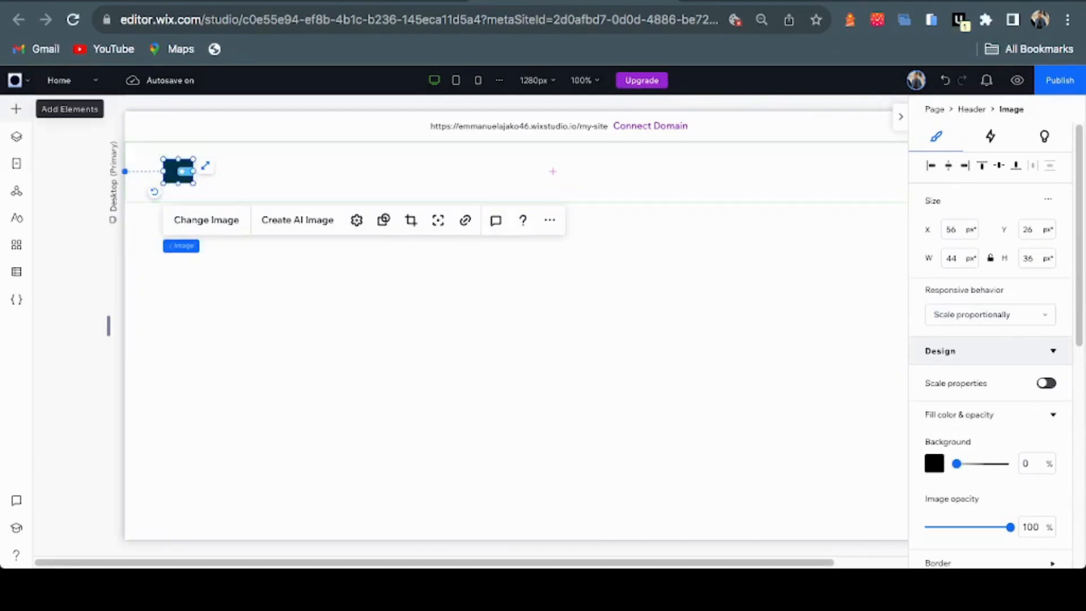
Drag a paragraph text box from Add Elements > Text into the header beside the logo
{"action": "left_click", "coordinate": [16, 108]}
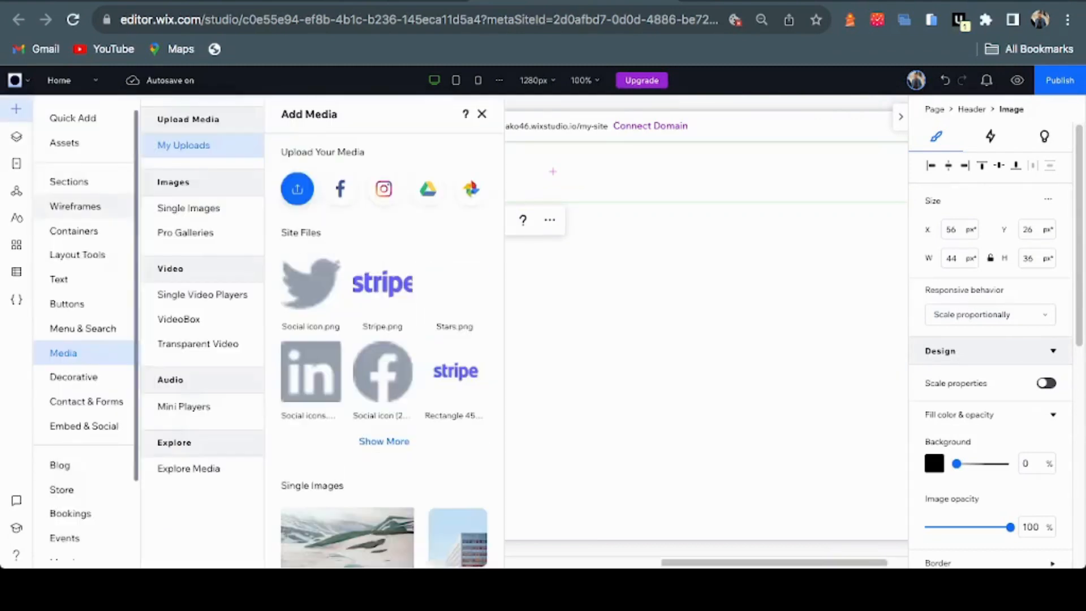
{"action": "left_click", "coordinate": [60, 279]}
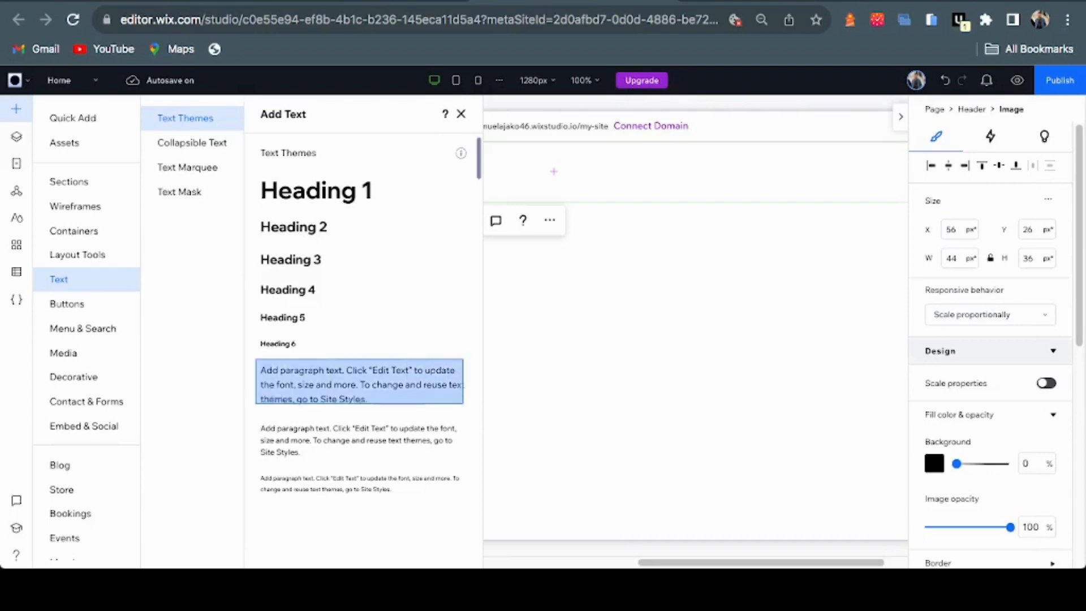
{"action": "left_click_drag", "start_coordinate": [359, 381], "coordinate": [527, 248]}
{"action": "left_click_drag", "start_coordinate": [553, 369], "coordinate": [996, 267]}
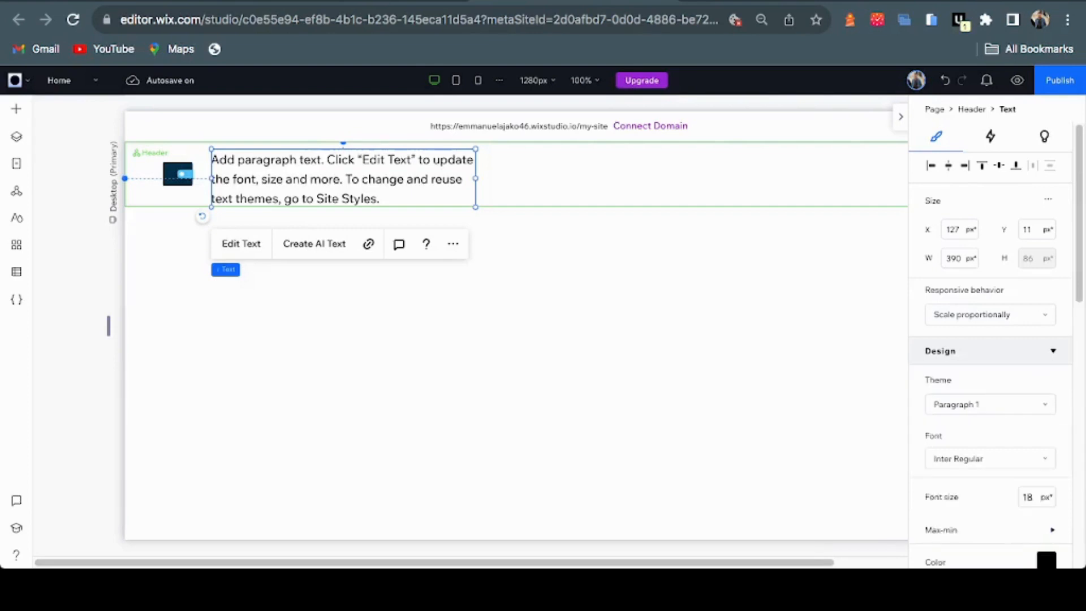
Replace the header paragraph with 'Kobodrop' and style it bold in dark blue
{"action": "left_click", "coordinate": [241, 244]}
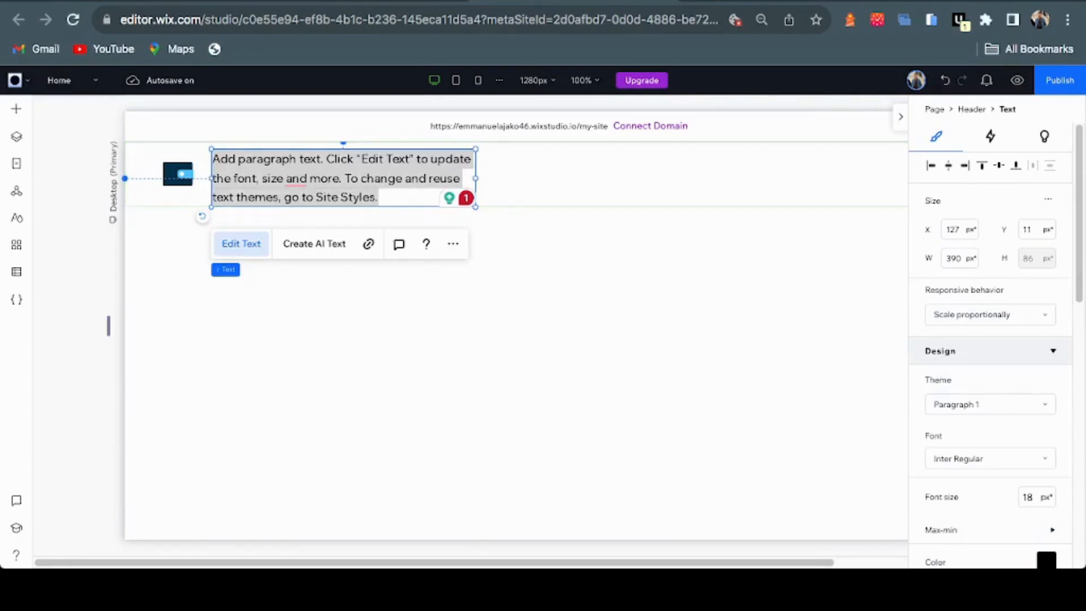
{"action": "type", "text": "Ko"}
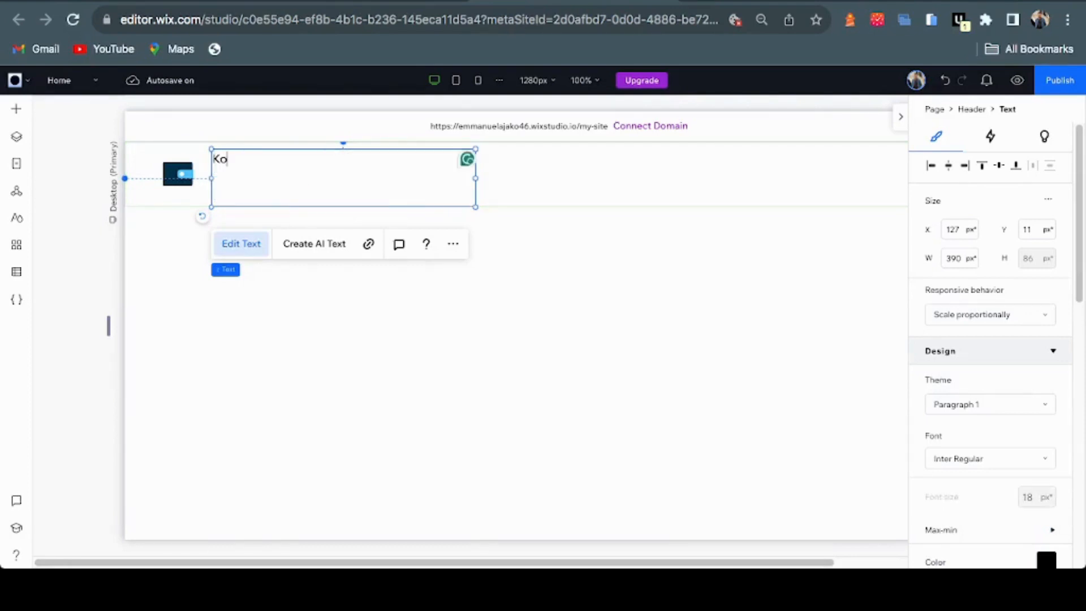
{"action": "type", "text": "bodrop"}
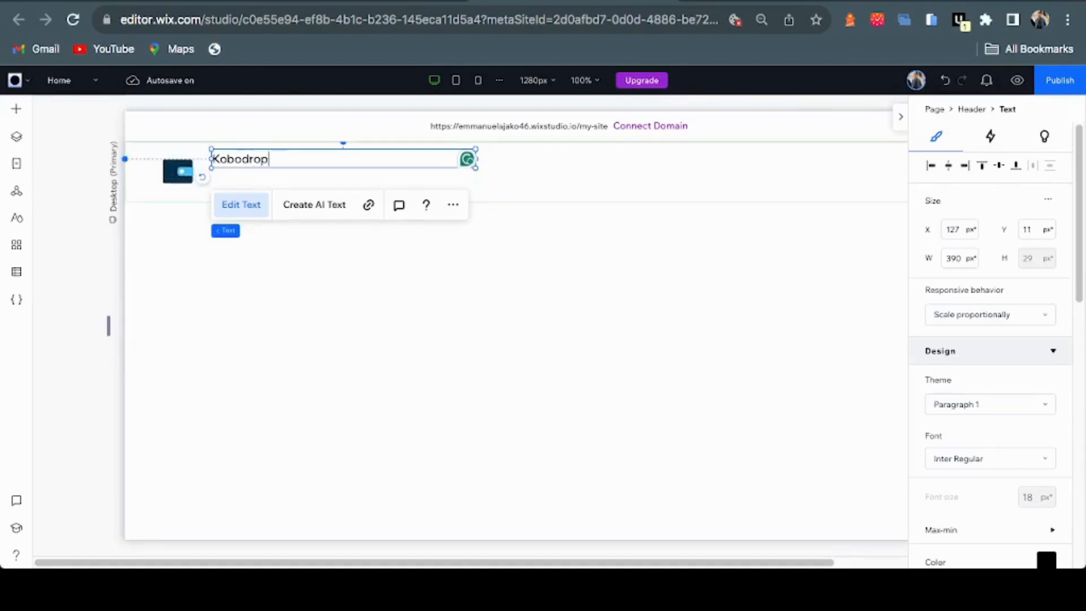
{"action": "key", "text": "super+a"}
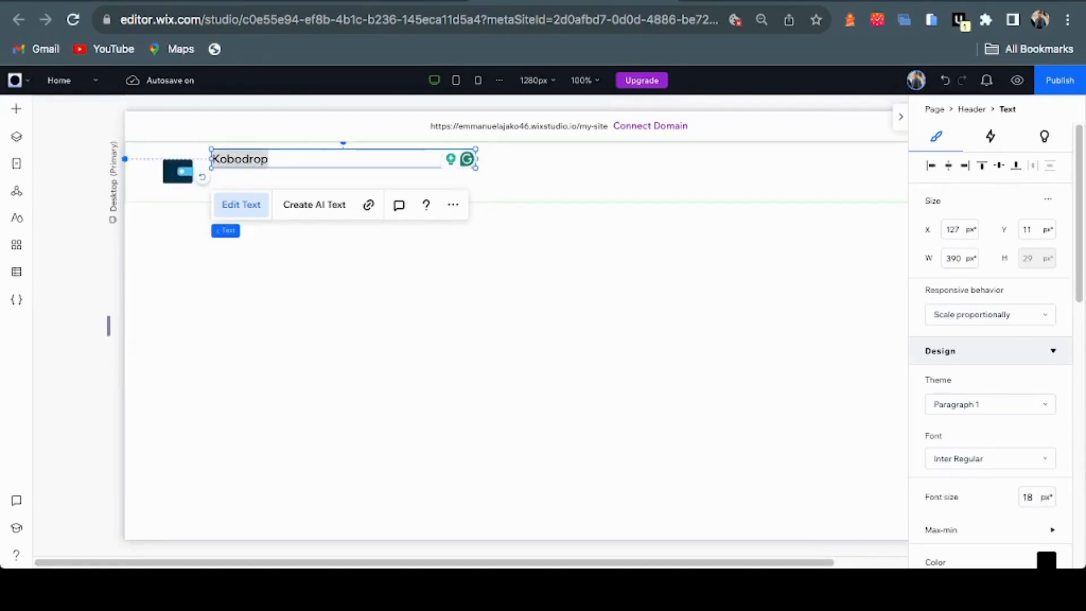
{"action": "scroll", "coordinate": [990, 339], "scroll_direction": "down", "scroll_amount": 7}
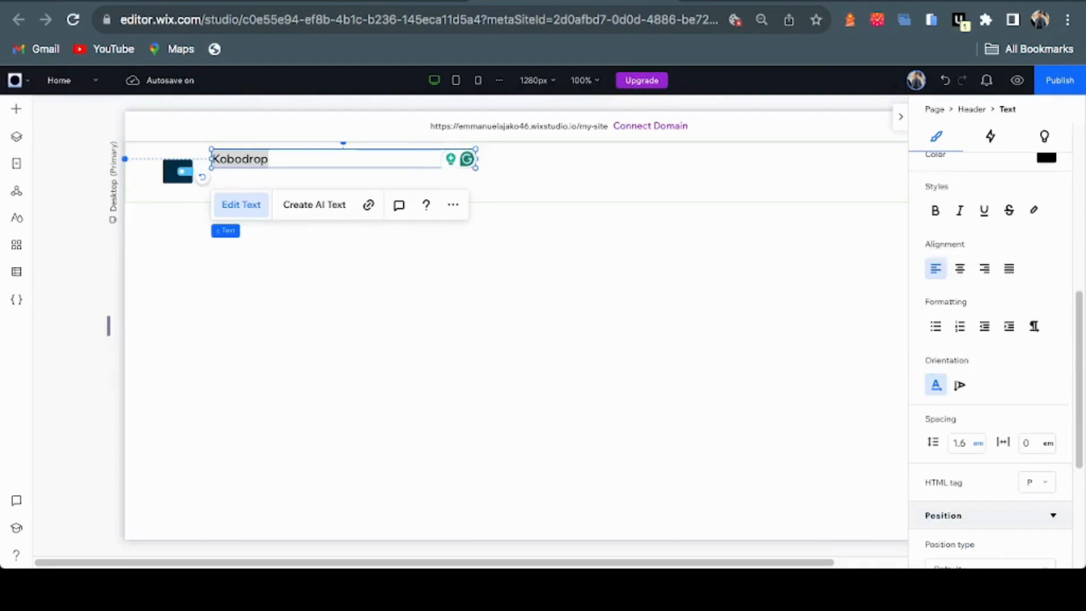
{"action": "scroll", "coordinate": [984, 282], "scroll_direction": "up", "scroll_amount": 1}
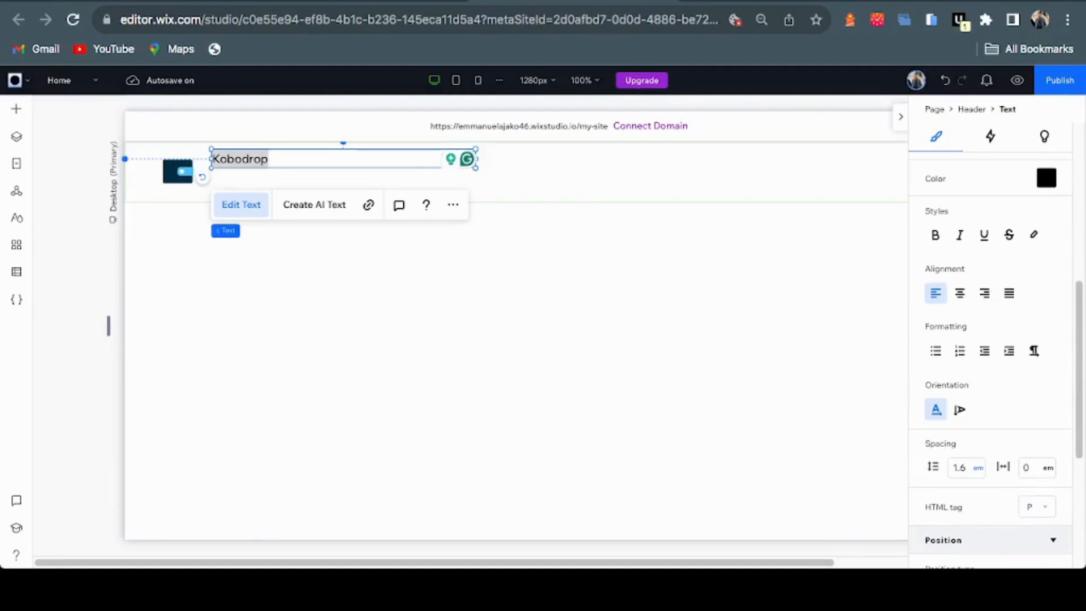
{"action": "left_click", "coordinate": [1046, 178]}
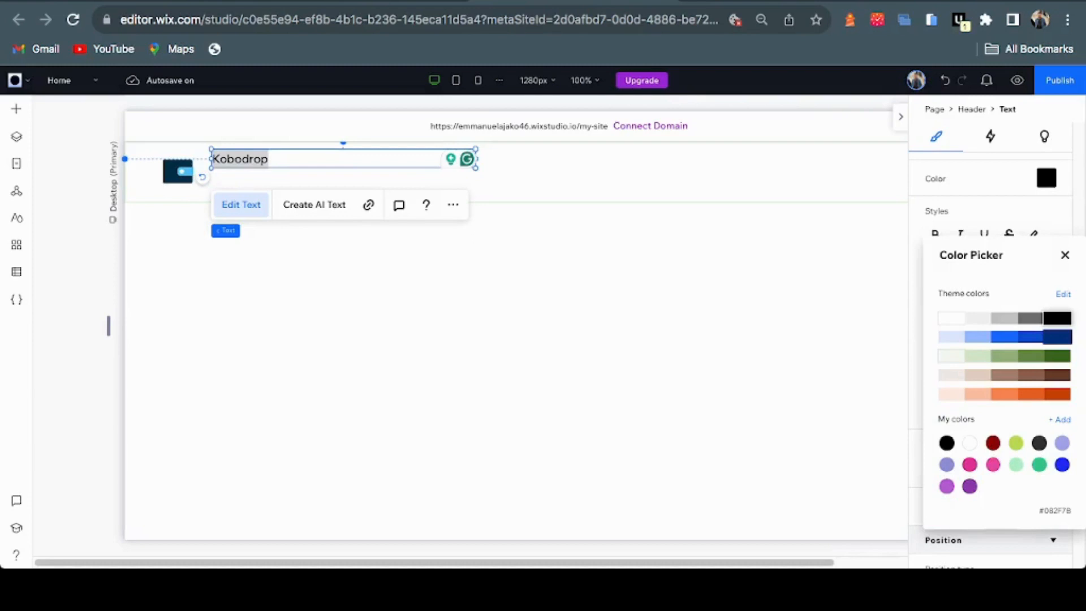
{"action": "left_click", "coordinate": [1057, 337]}
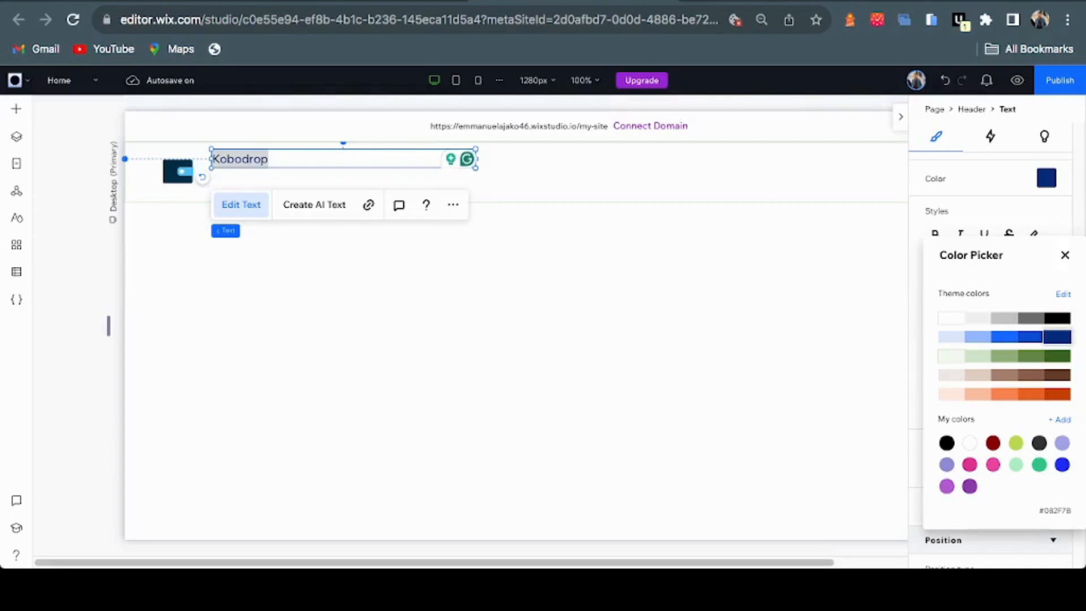
{"action": "left_click", "coordinate": [1065, 255]}
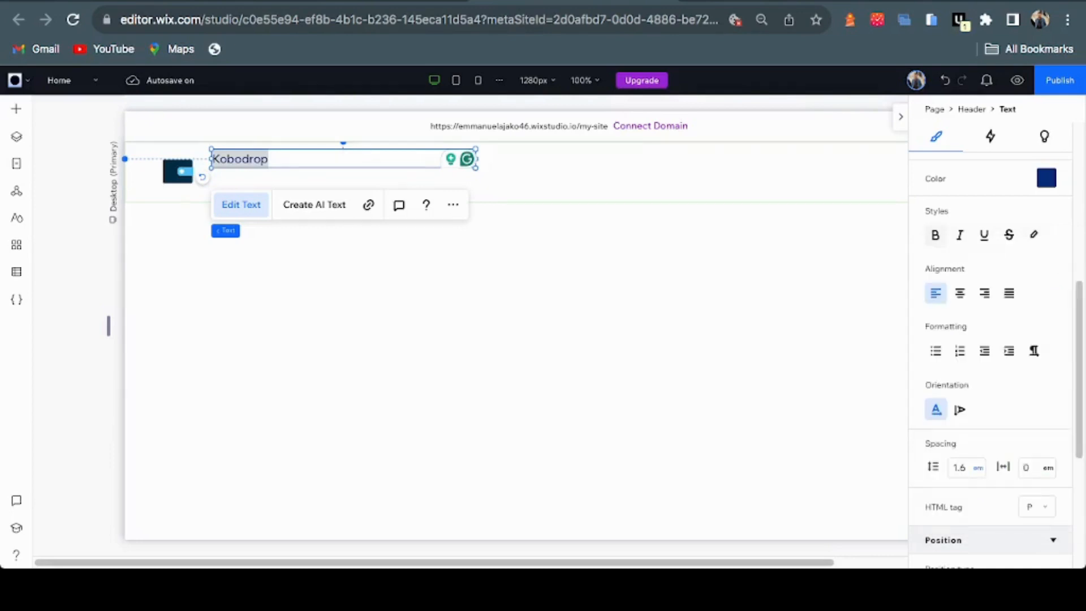
{"action": "left_click", "coordinate": [936, 234]}
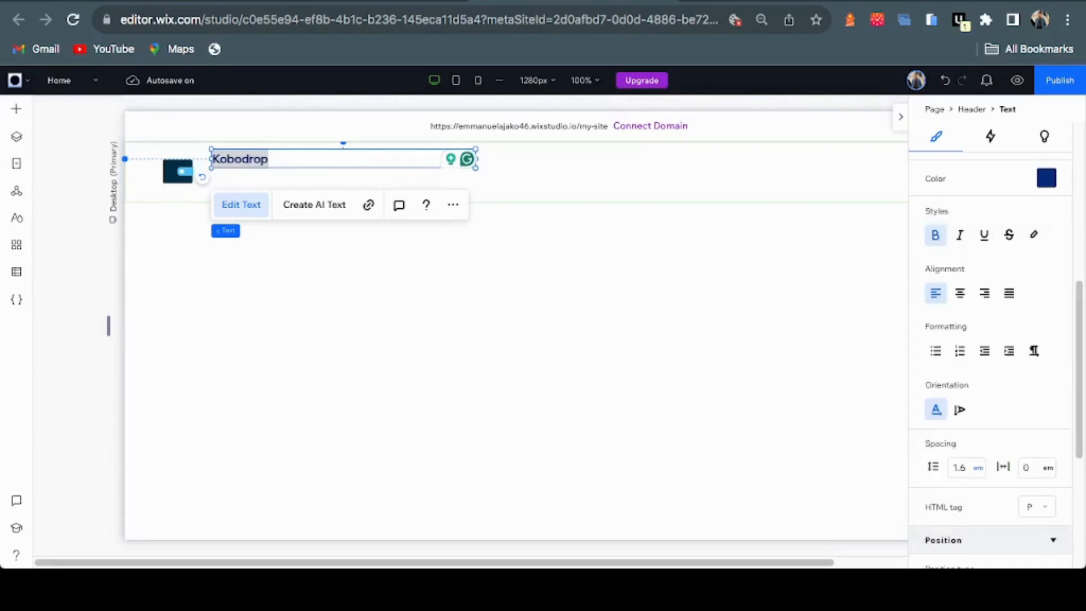
{"action": "scroll", "coordinate": [990, 340], "scroll_direction": "up", "scroll_amount": 6}
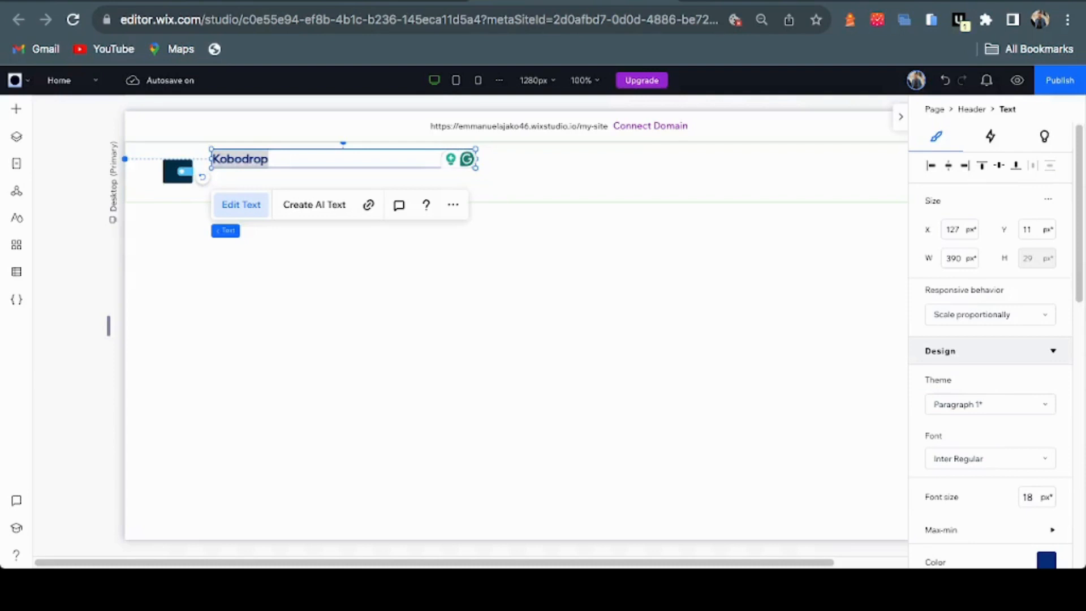
{"action": "left_click", "coordinate": [487, 179]}
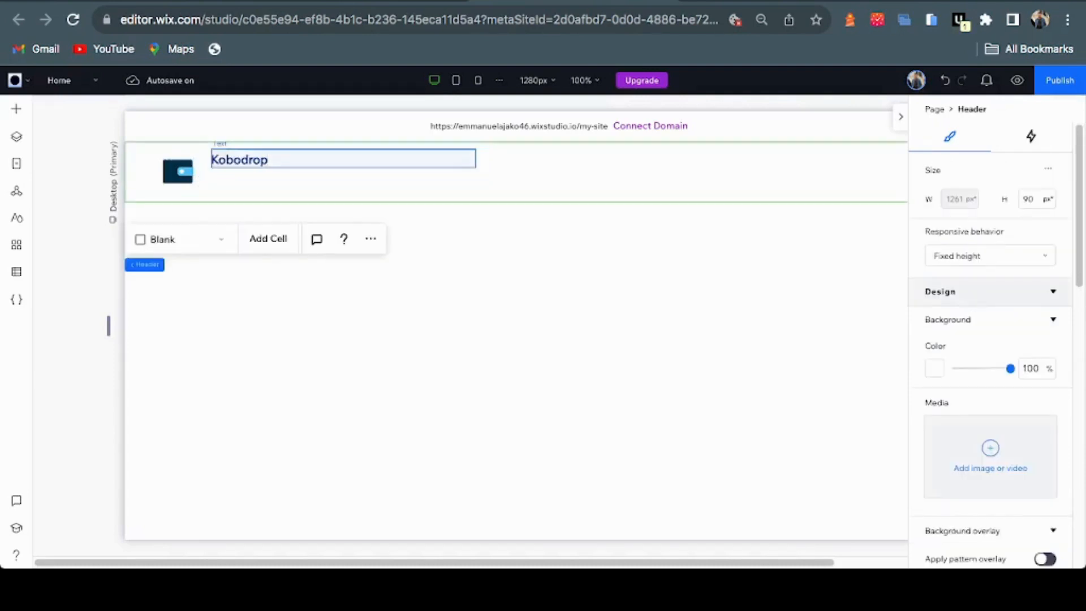
Move the Kobodrop text lower and set its responsive behaviour to Wrap
{"action": "left_click", "coordinate": [240, 160]}
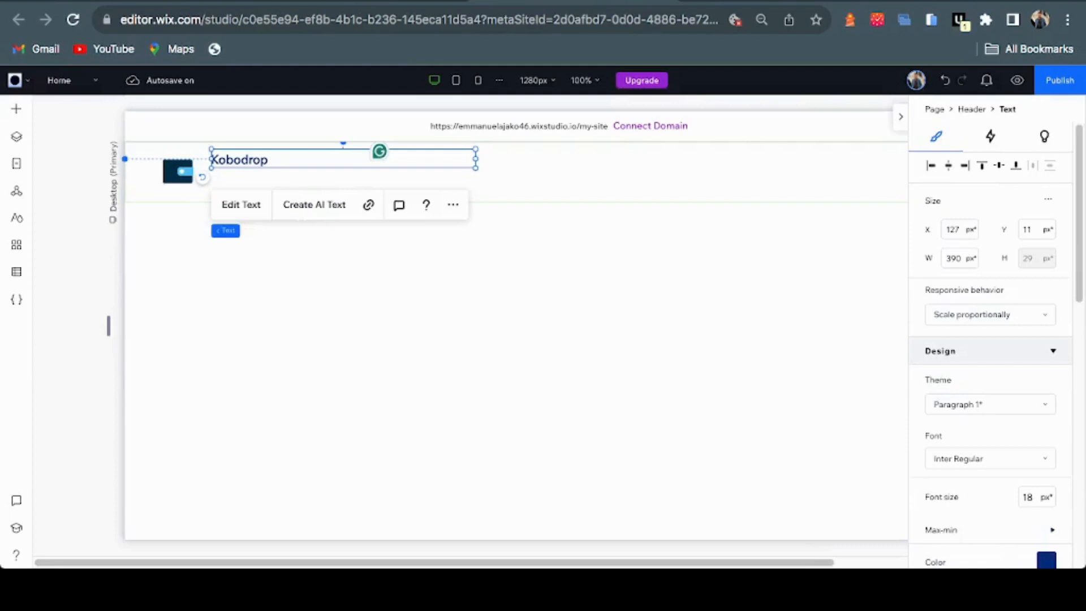
{"action": "left_click_drag", "start_coordinate": [240, 160], "coordinate": [228, 184]}
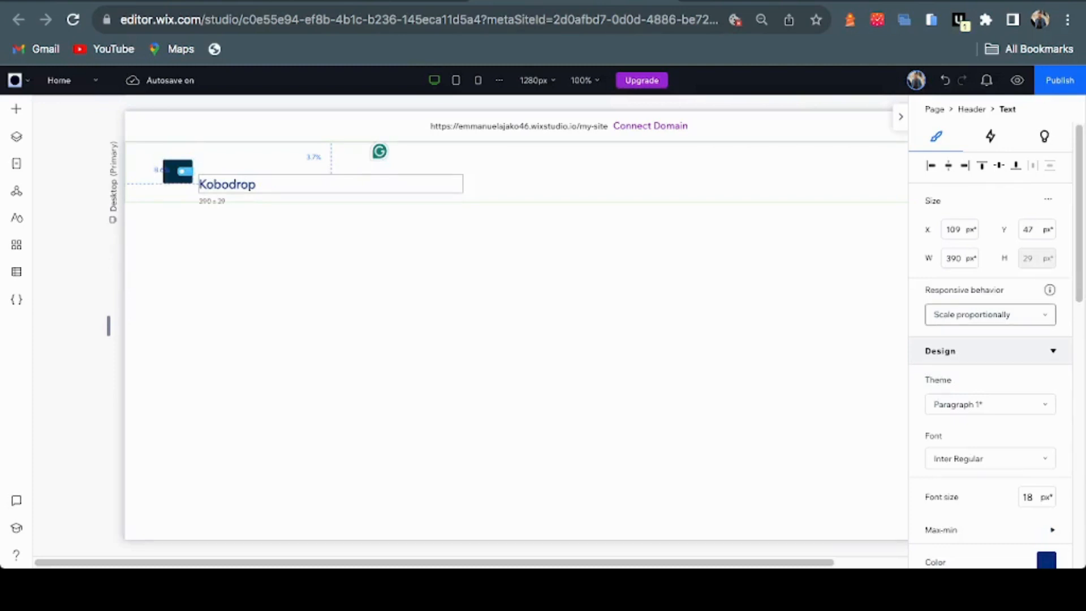
{"action": "left_click", "coordinate": [989, 314]}
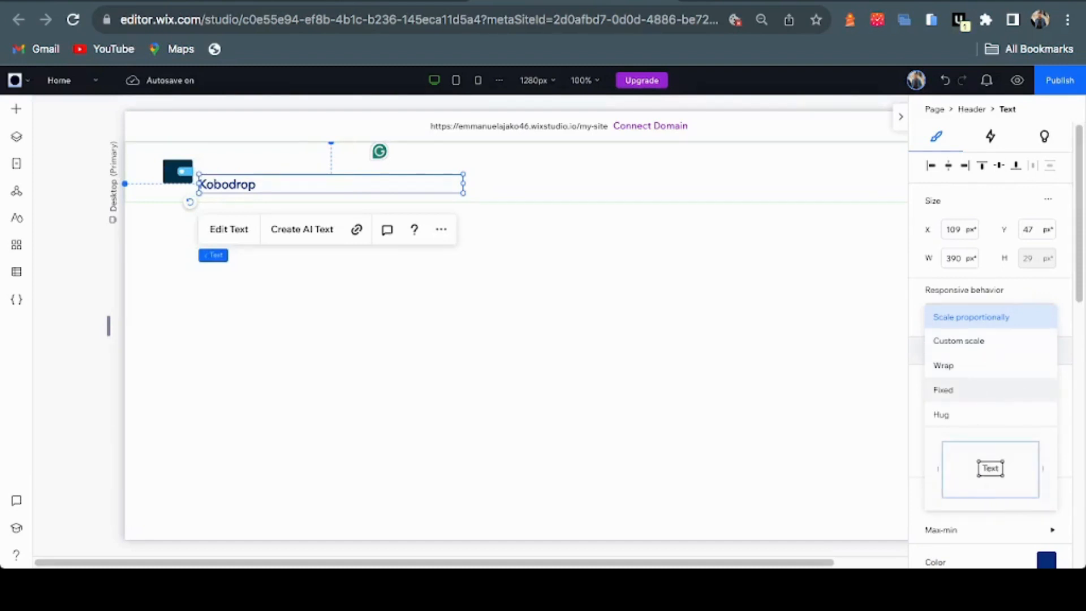
{"action": "left_click", "coordinate": [989, 317]}
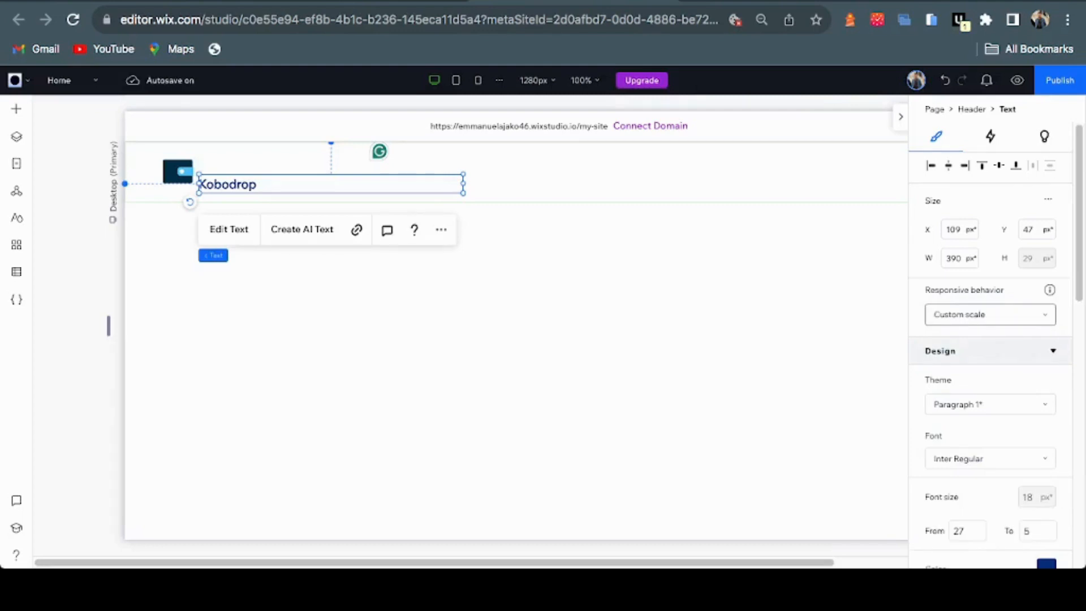
{"action": "left_click", "coordinate": [989, 314]}
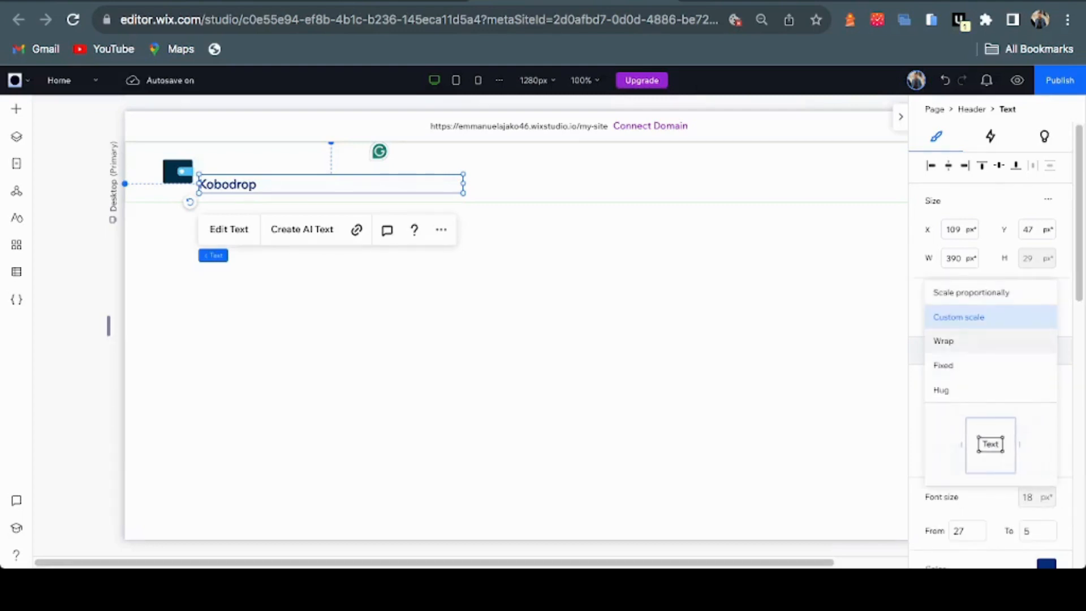
{"action": "key", "text": "Escape"}
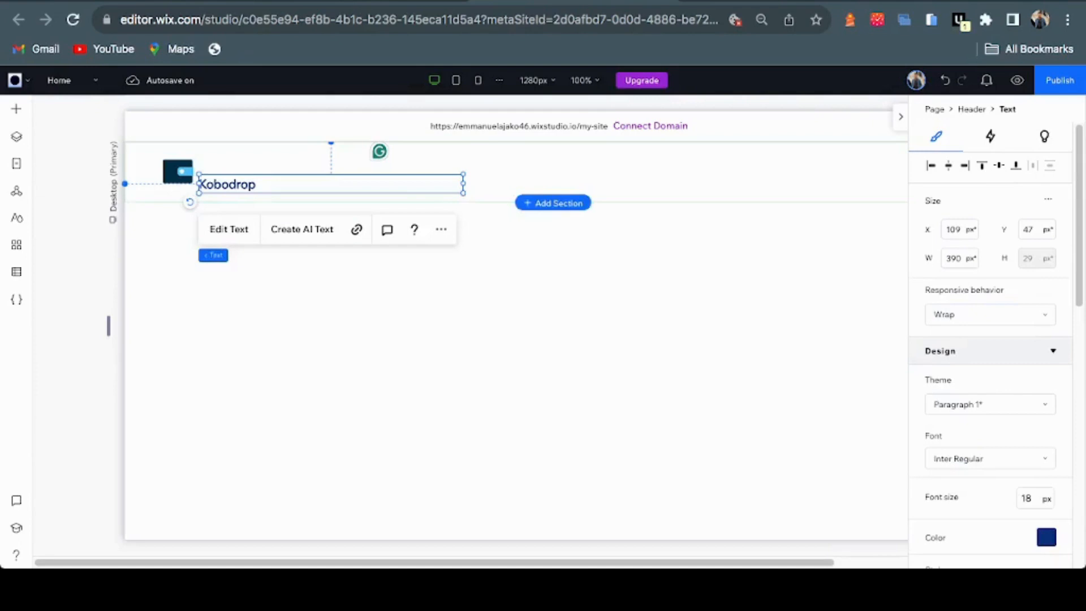
Align Kobodrop with the logo's middle to combine them into one stack
{"action": "left_click_drag", "start_coordinate": [199, 184], "coordinate": [202, 171]}
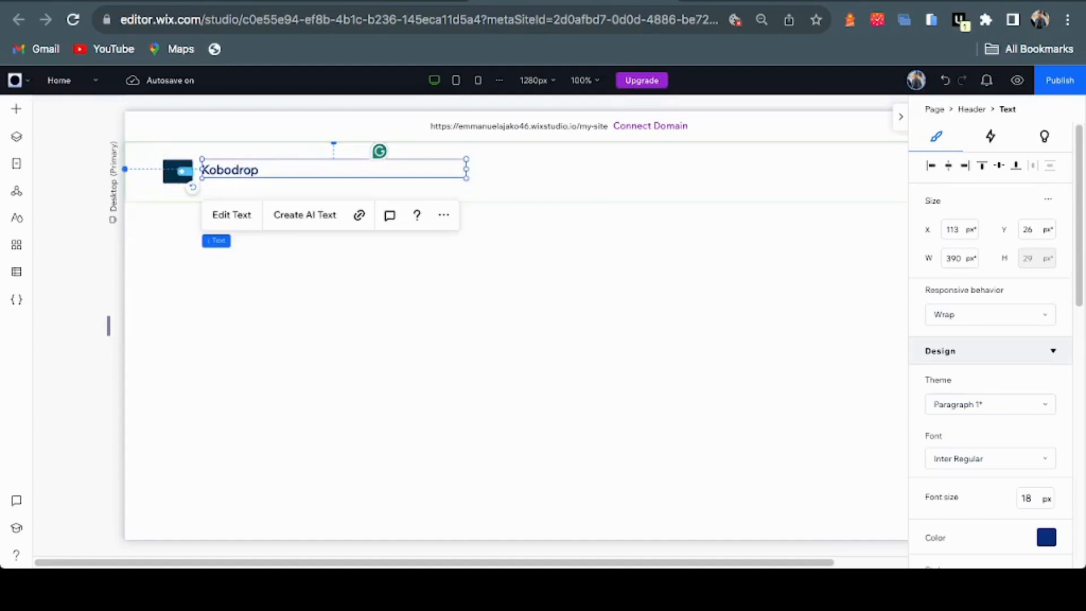
{"action": "left_click_drag", "start_coordinate": [201, 171], "coordinate": [202, 172]}
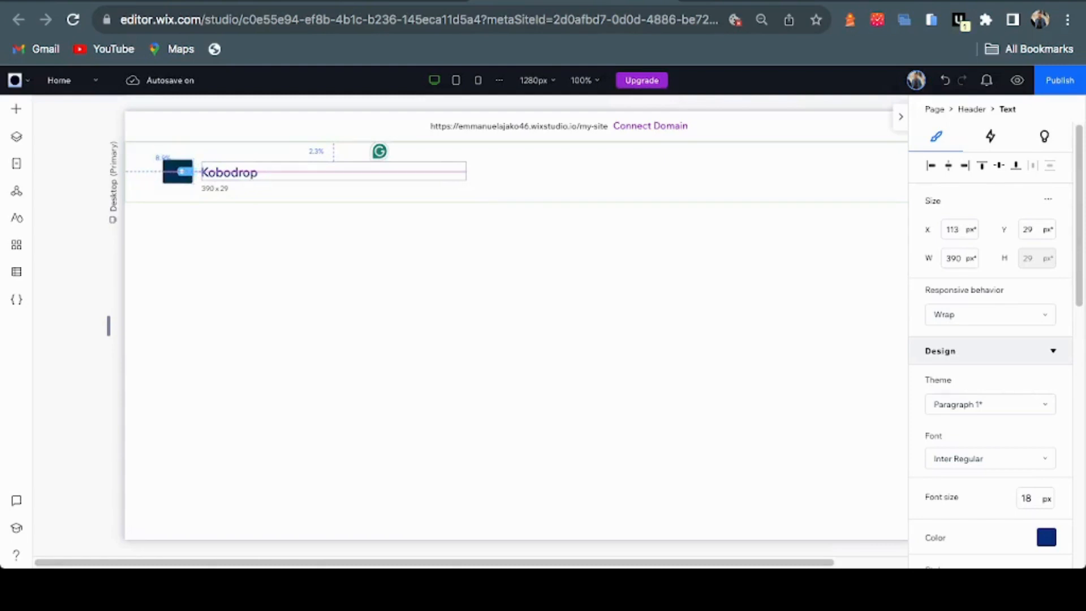
{"action": "left_click_drag", "start_coordinate": [202, 172], "coordinate": [201, 172]}
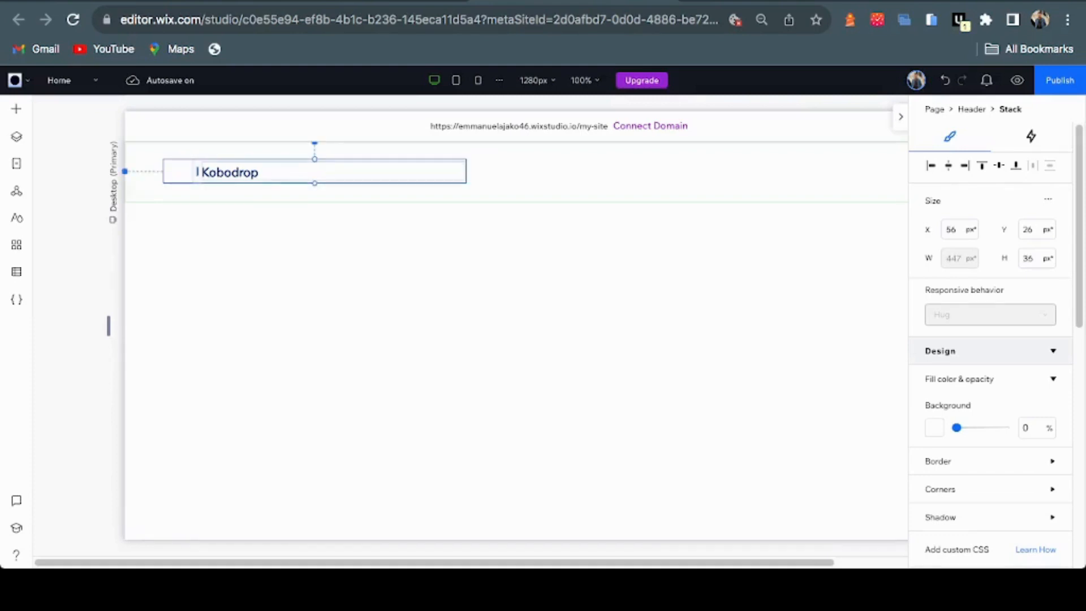
Adjust the logo–Kobodrop gap and shift the stack left to X 42, Y 27
{"action": "left_click_drag", "start_coordinate": [197, 171], "coordinate": [390, 171]}
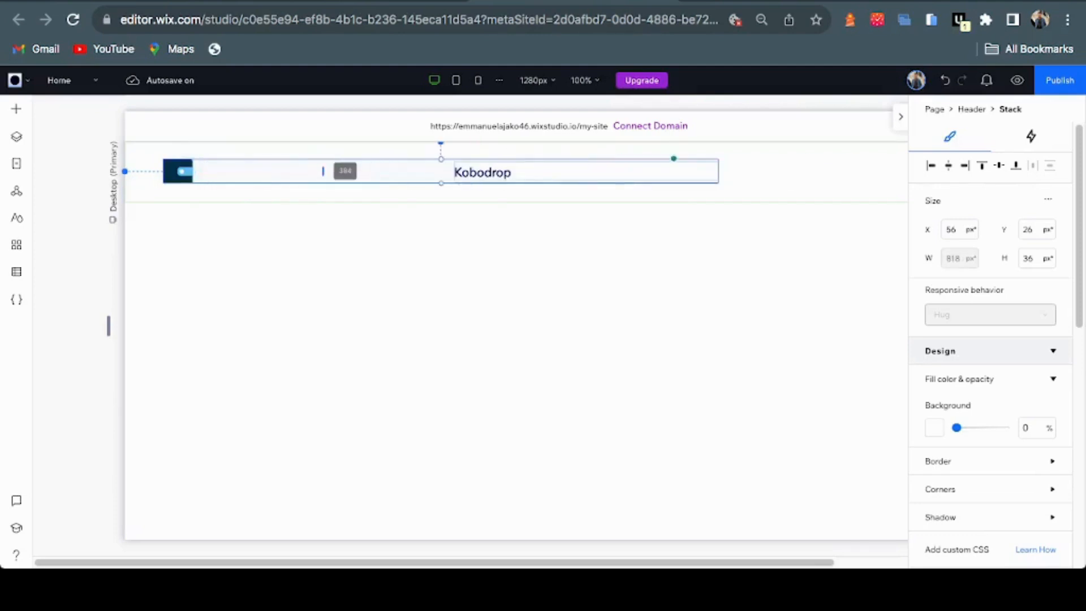
{"action": "left_click_drag", "start_coordinate": [323, 171], "coordinate": [217, 171]}
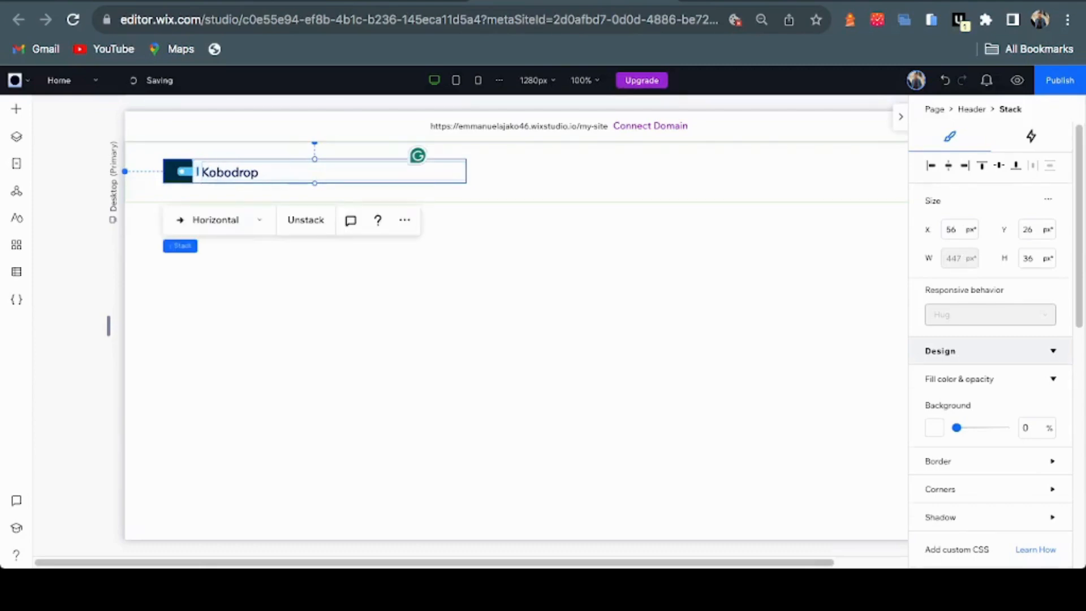
{"action": "left_click", "coordinate": [509, 174]}
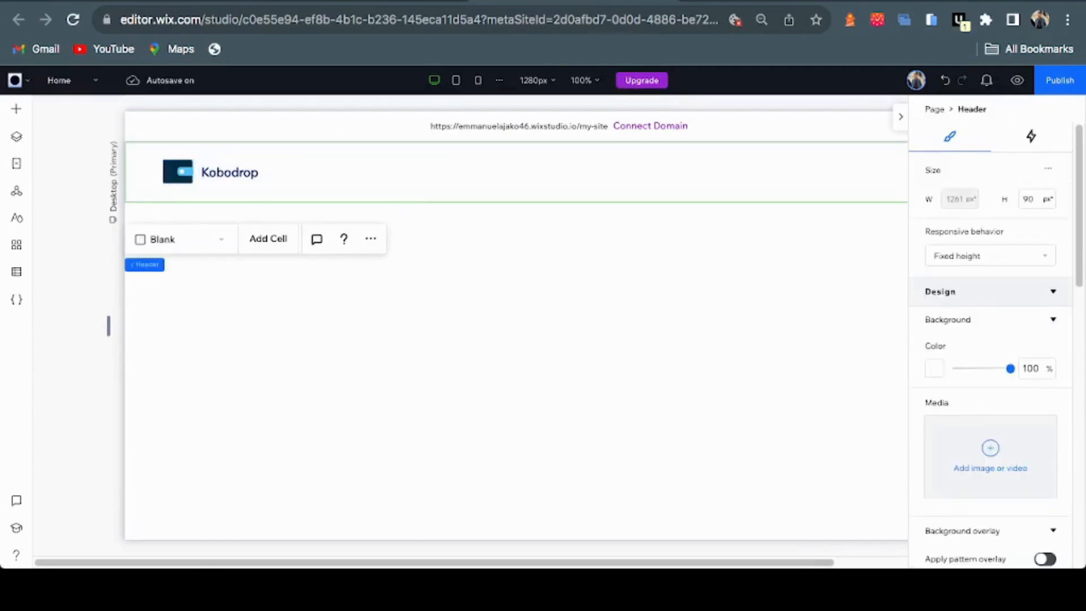
{"action": "left_click", "coordinate": [197, 171]}
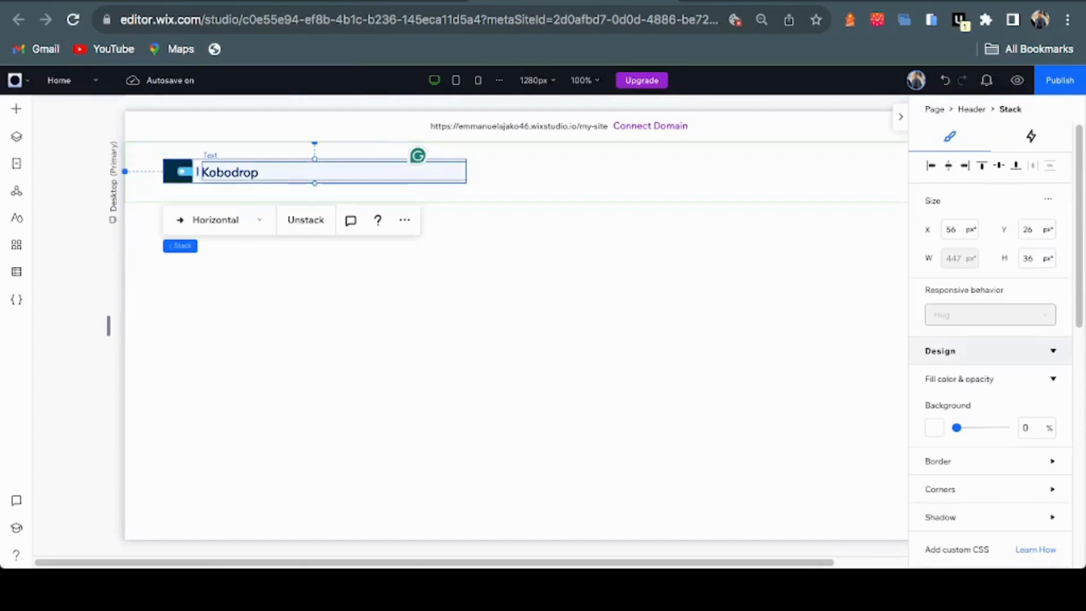
{"action": "mouse_move", "coordinate": [198, 172]}
{"action": "left_mouse_down"}
{"action": "mouse_move", "coordinate": [282, 158]}
{"action": "mouse_move", "coordinate": [325, 172]}
{"action": "mouse_move", "coordinate": [306, 181]}
{"action": "mouse_move", "coordinate": [188, 172]}
{"action": "left_mouse_up"}
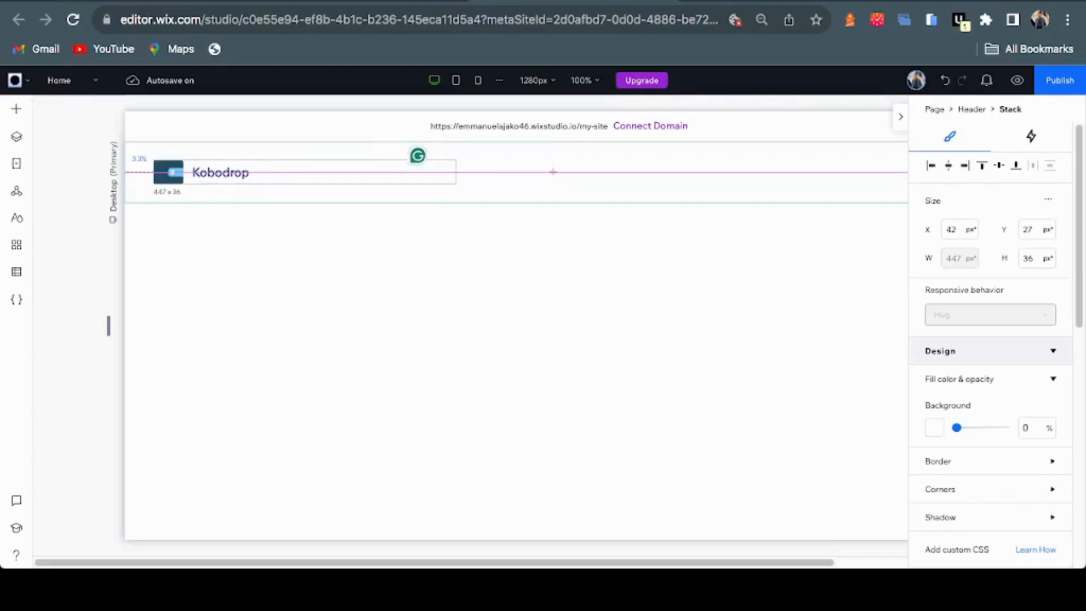
{"action": "left_click", "coordinate": [163, 193]}
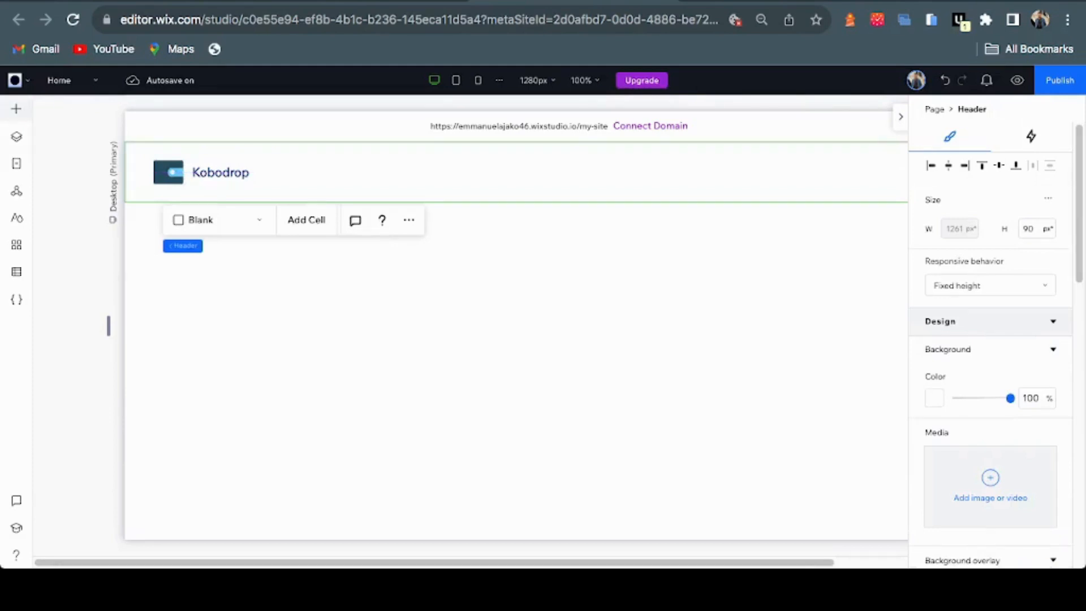
{"action": "left_click", "coordinate": [221, 171]}
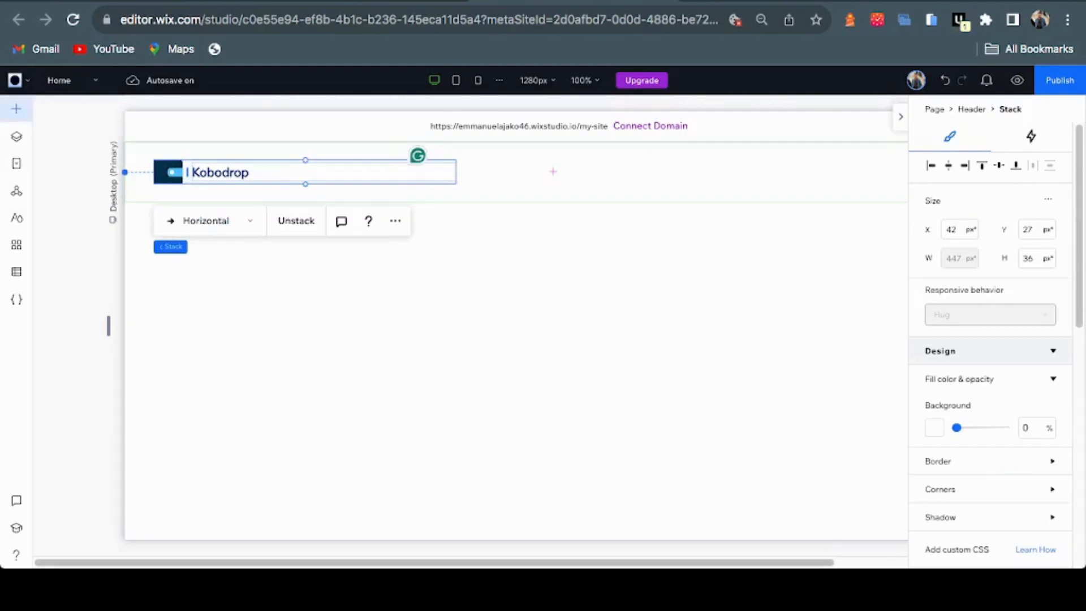
Drop a Horizontal Menu from Menu & Search onto the header's right side
{"action": "left_click", "coordinate": [16, 108]}
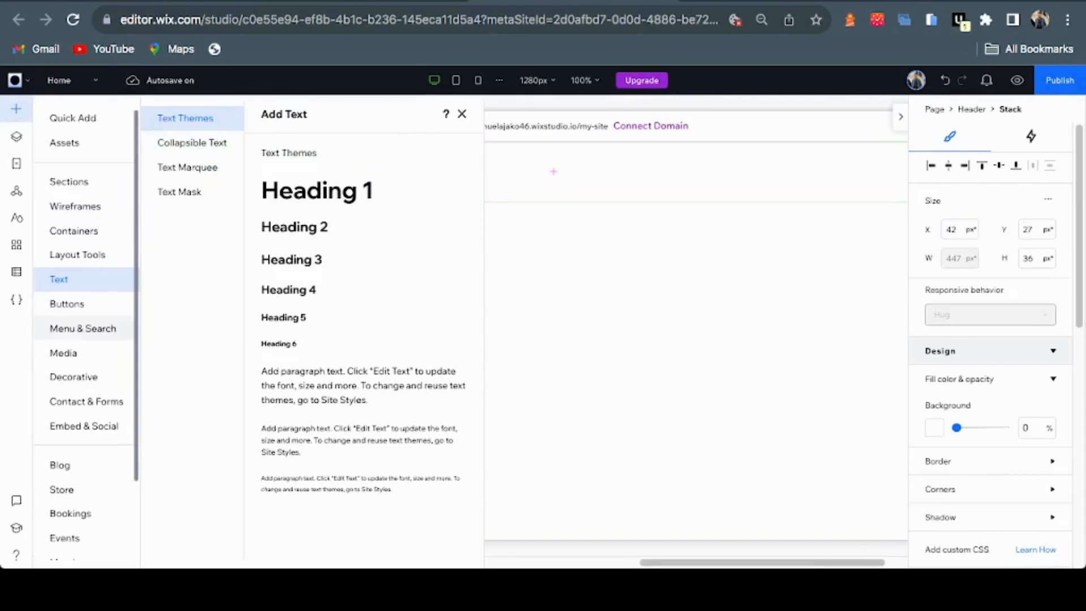
{"action": "left_click", "coordinate": [83, 328]}
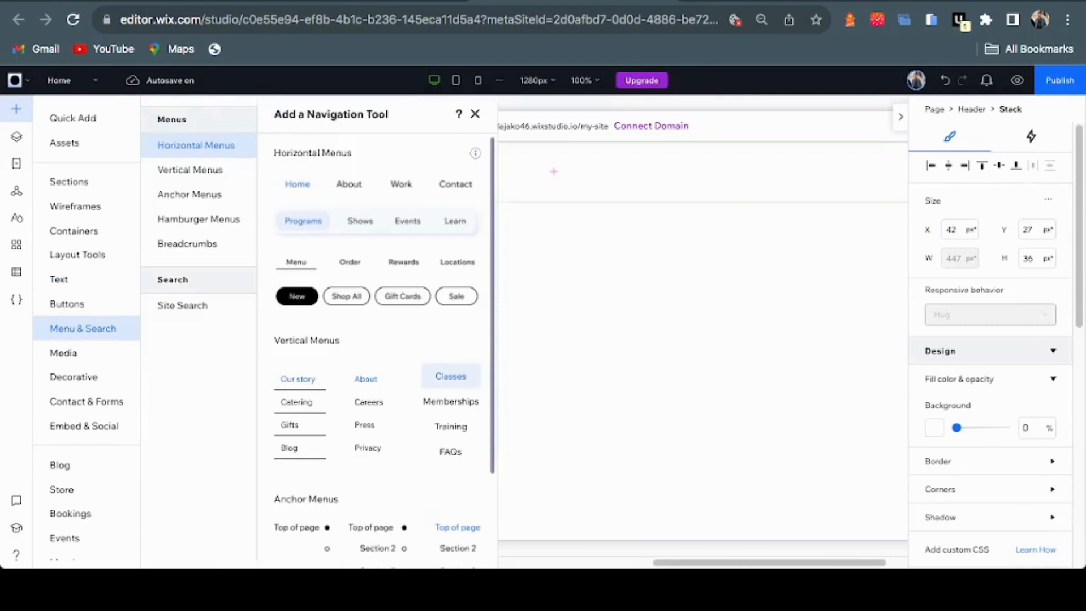
{"action": "left_click_drag", "start_coordinate": [328, 184], "coordinate": [770, 173]}
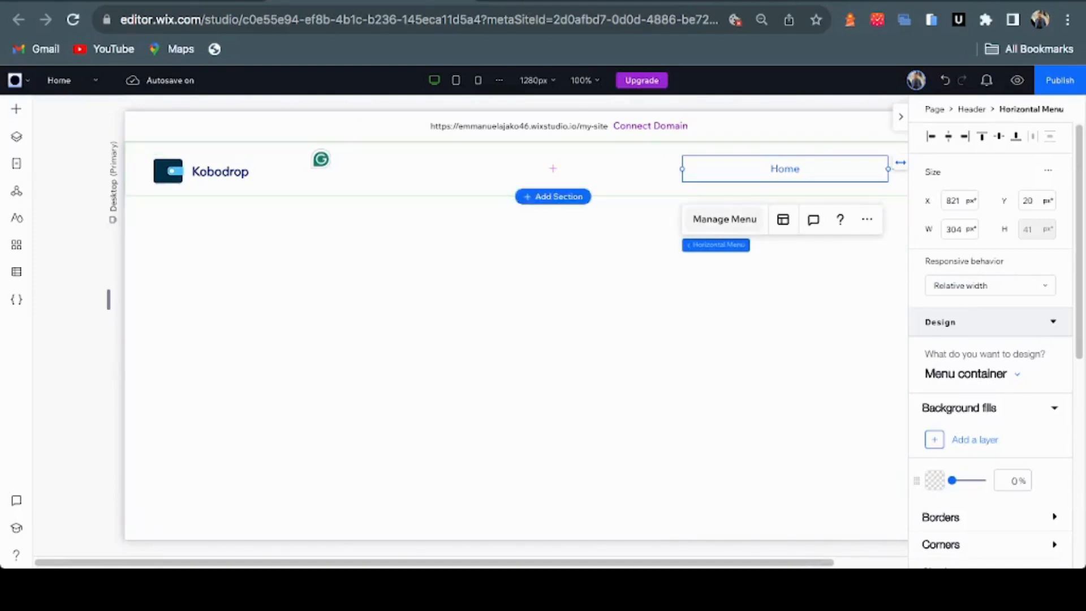
Add a Link menu item anchored to the Home page's Top of Page
{"action": "left_click", "coordinate": [724, 219]}
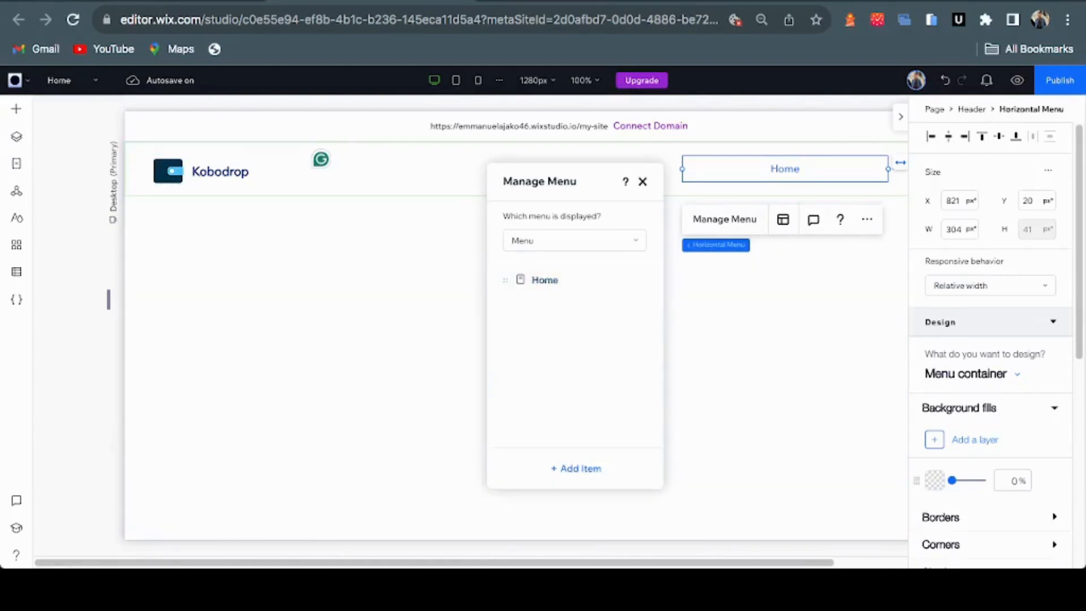
{"action": "left_click", "coordinate": [582, 467]}
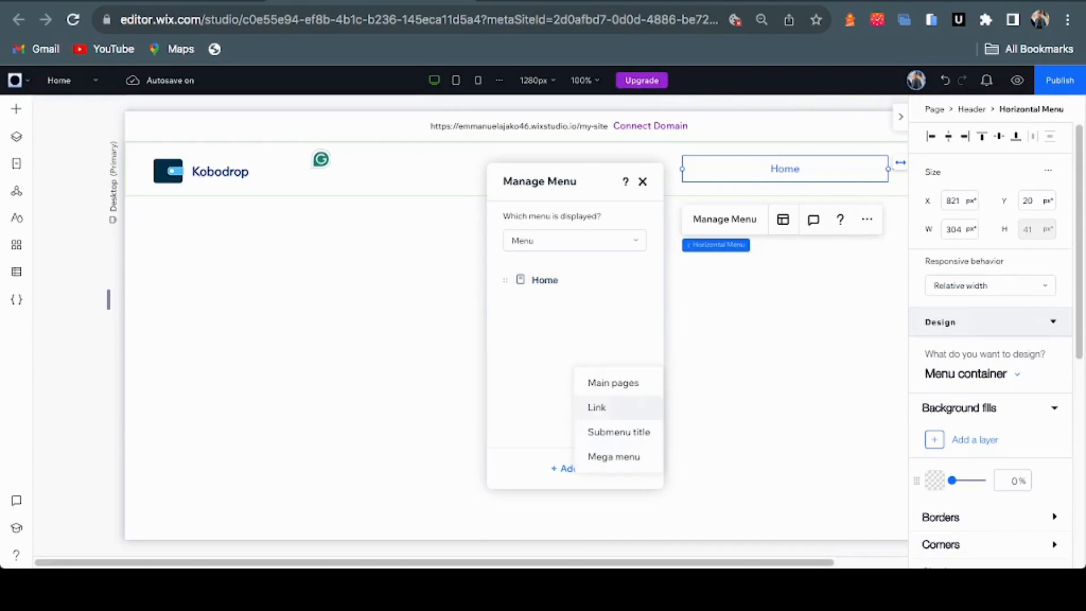
{"action": "left_click", "coordinate": [596, 407]}
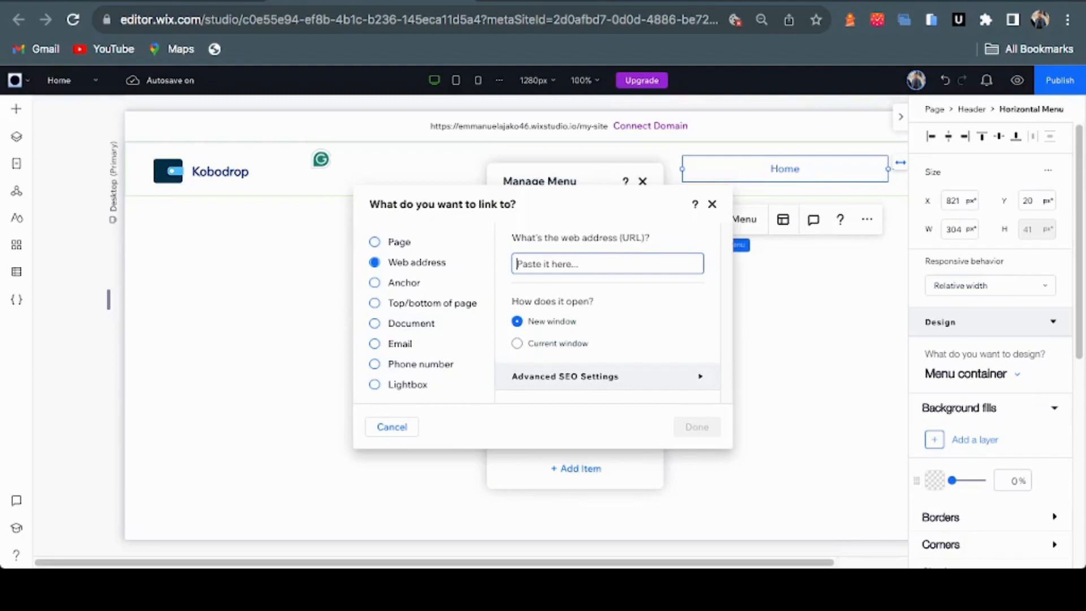
{"action": "left_click", "coordinate": [376, 303]}
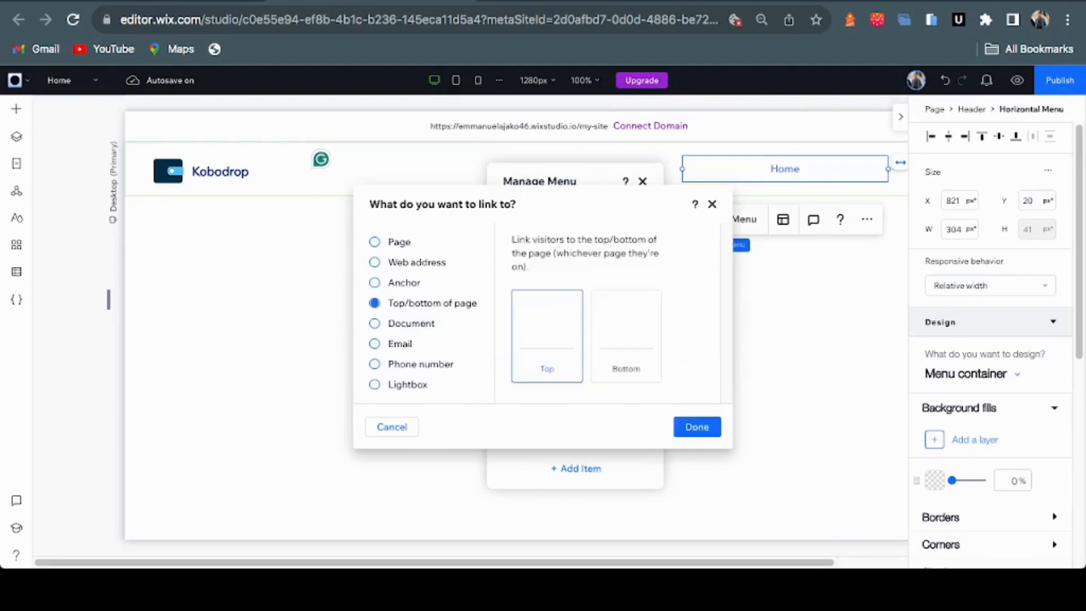
{"action": "left_click", "coordinate": [374, 323]}
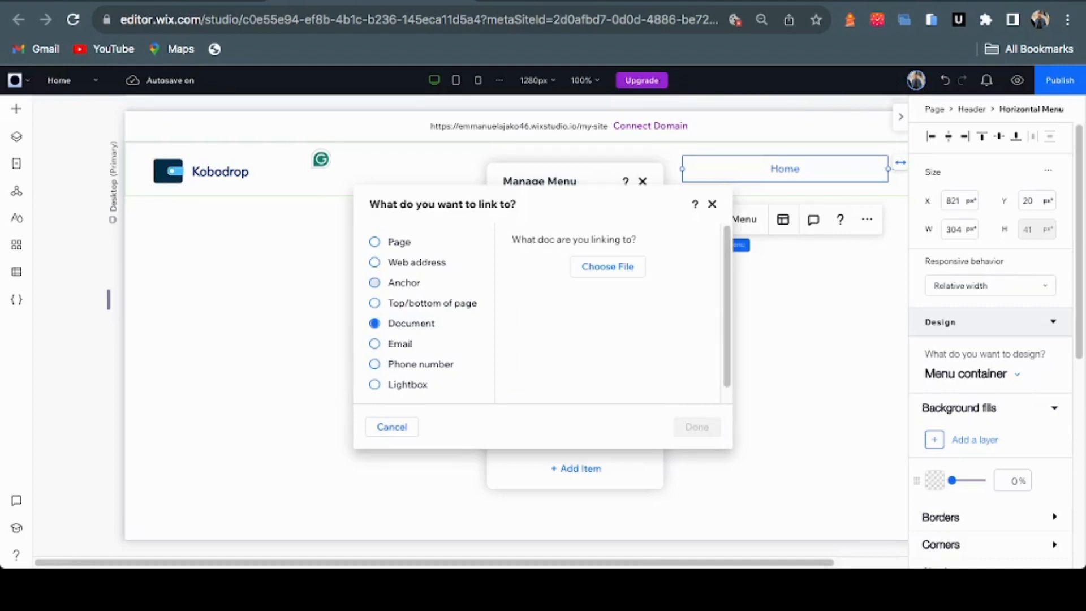
{"action": "left_click", "coordinate": [374, 283]}
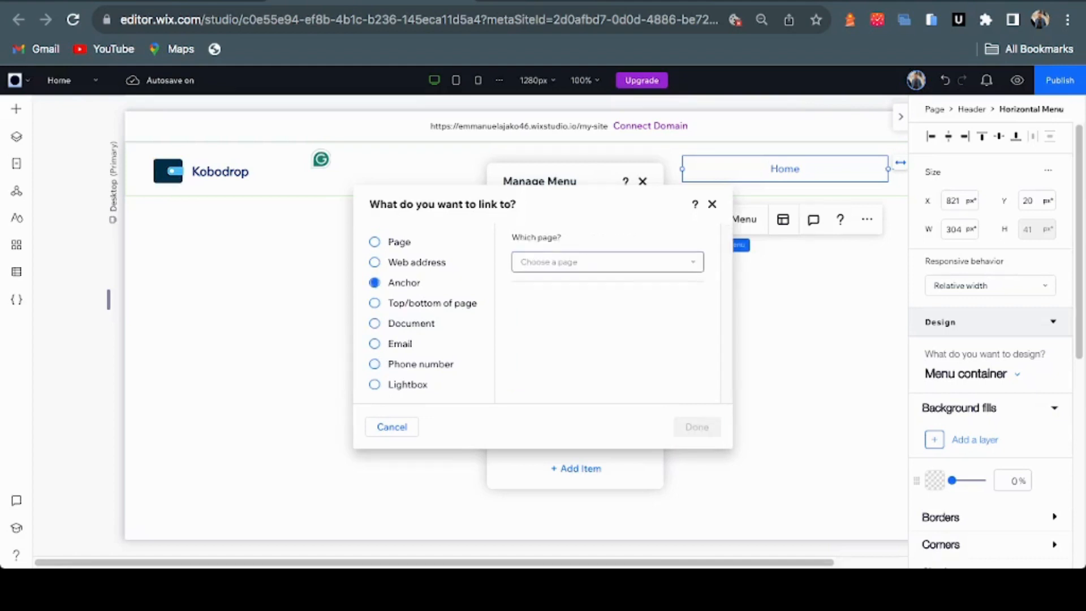
{"action": "left_click", "coordinate": [607, 262]}
{"action": "left_click", "coordinate": [543, 315]}
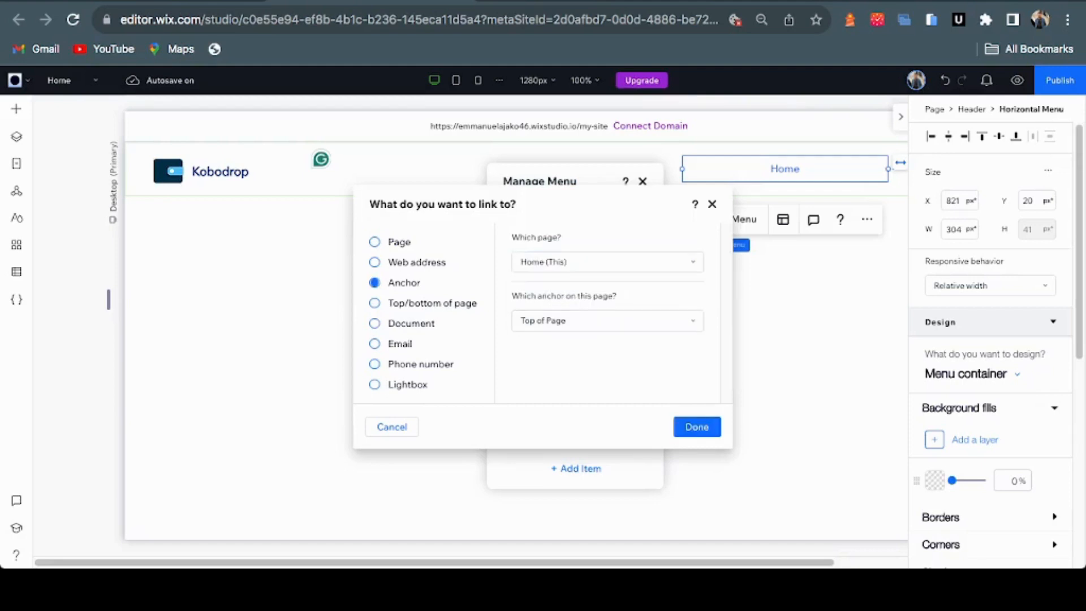
{"action": "left_click", "coordinate": [697, 426]}
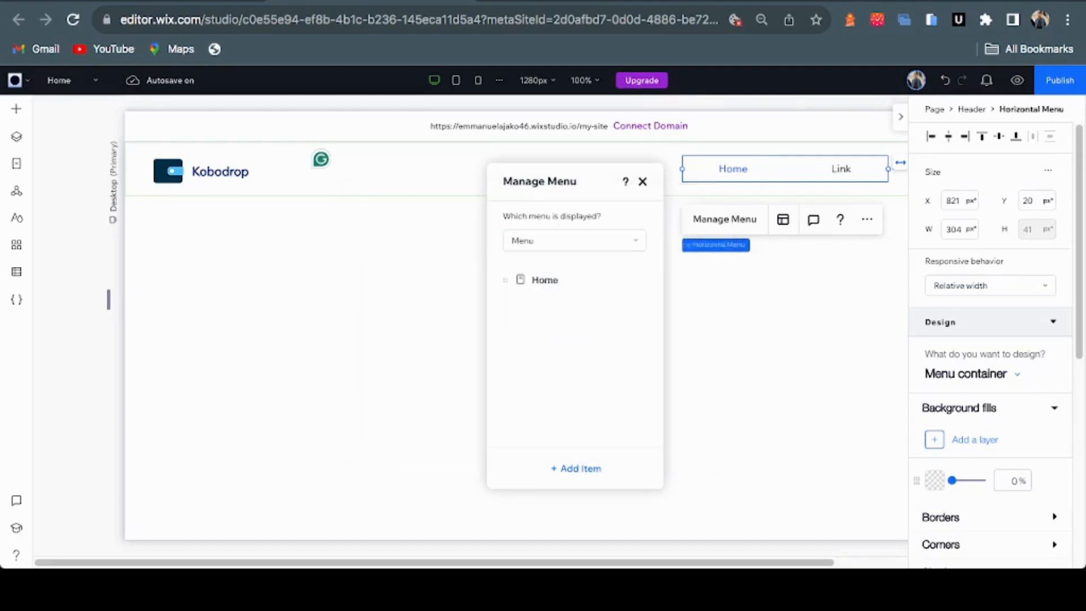
Add a second Link item anchored to Home's Top of Page, then view the Figma design
{"action": "left_click", "coordinate": [576, 469]}
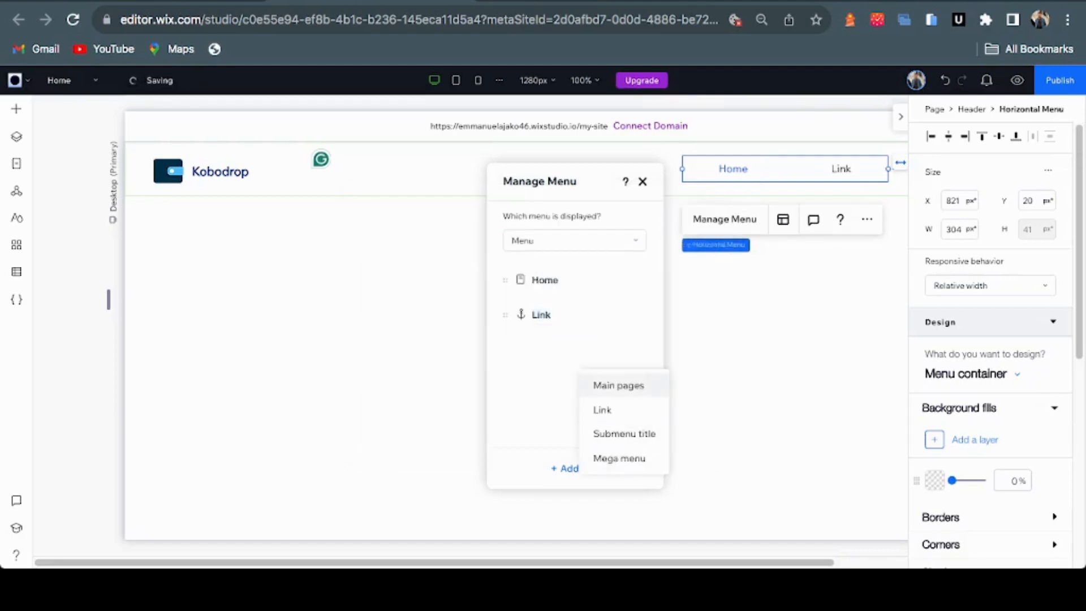
{"action": "left_click", "coordinate": [618, 383]}
{"action": "left_click", "coordinate": [755, 284]}
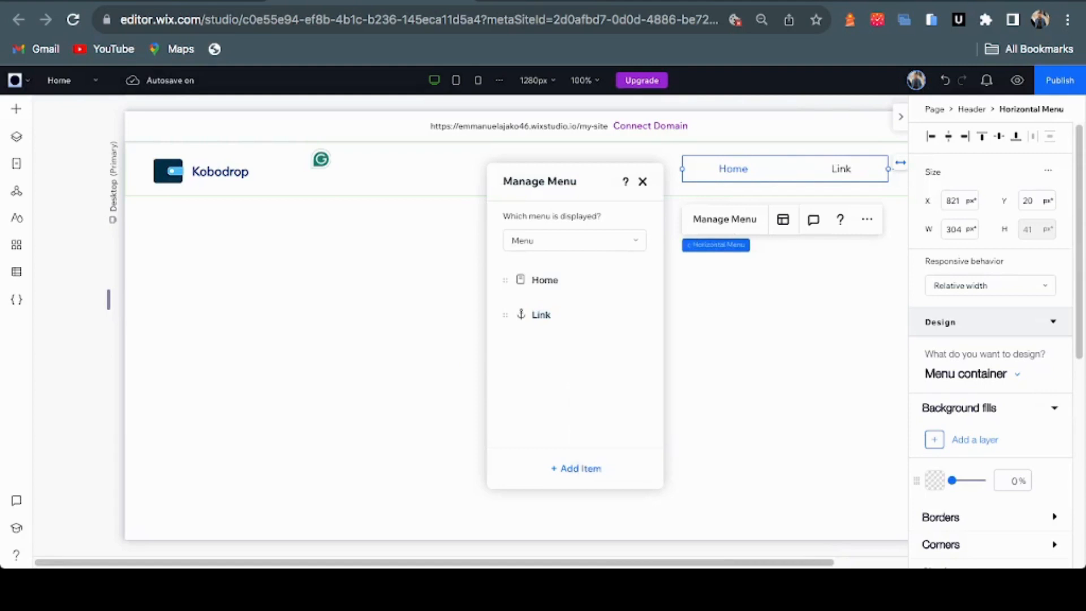
{"action": "left_click", "coordinate": [576, 468]}
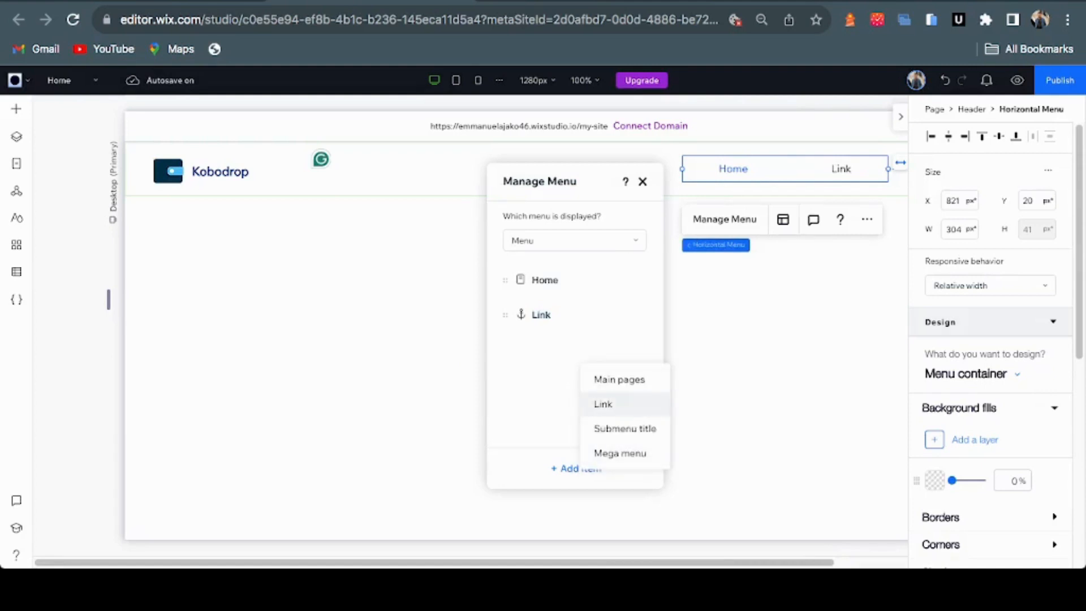
{"action": "left_click", "coordinate": [608, 404]}
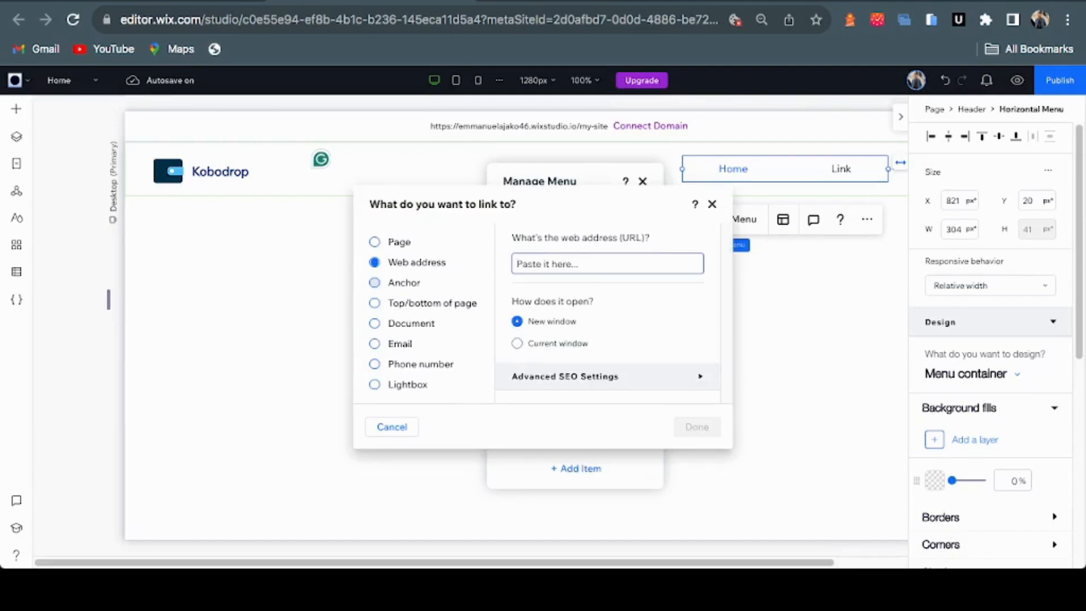
{"action": "left_click", "coordinate": [398, 283]}
{"action": "left_click", "coordinate": [582, 262]}
{"action": "left_click", "coordinate": [560, 316]}
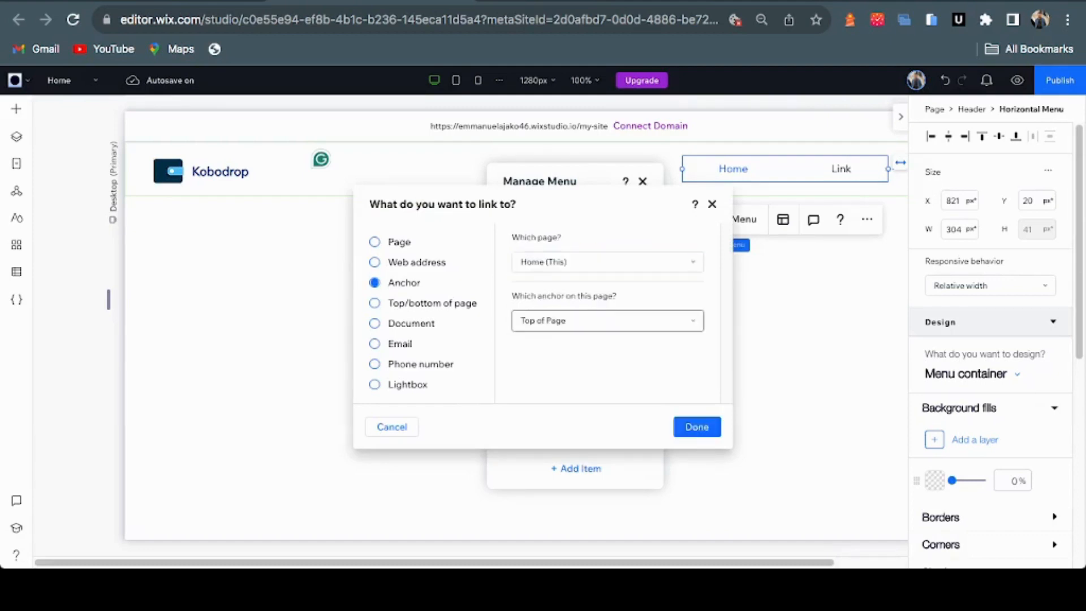
{"action": "left_click", "coordinate": [696, 427]}
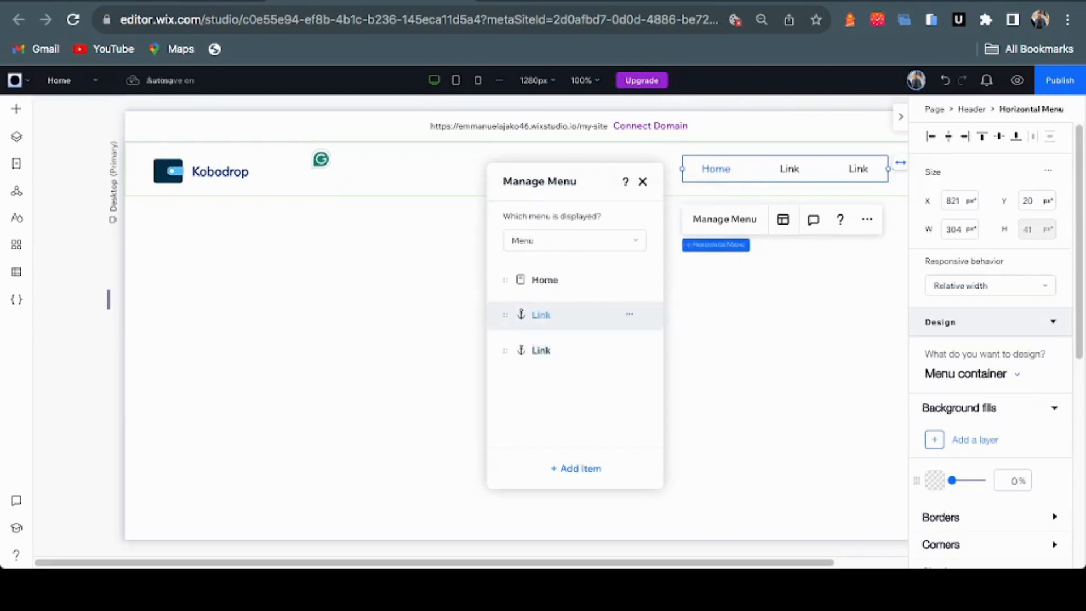
{"action": "left_click", "coordinate": [574, 2]}
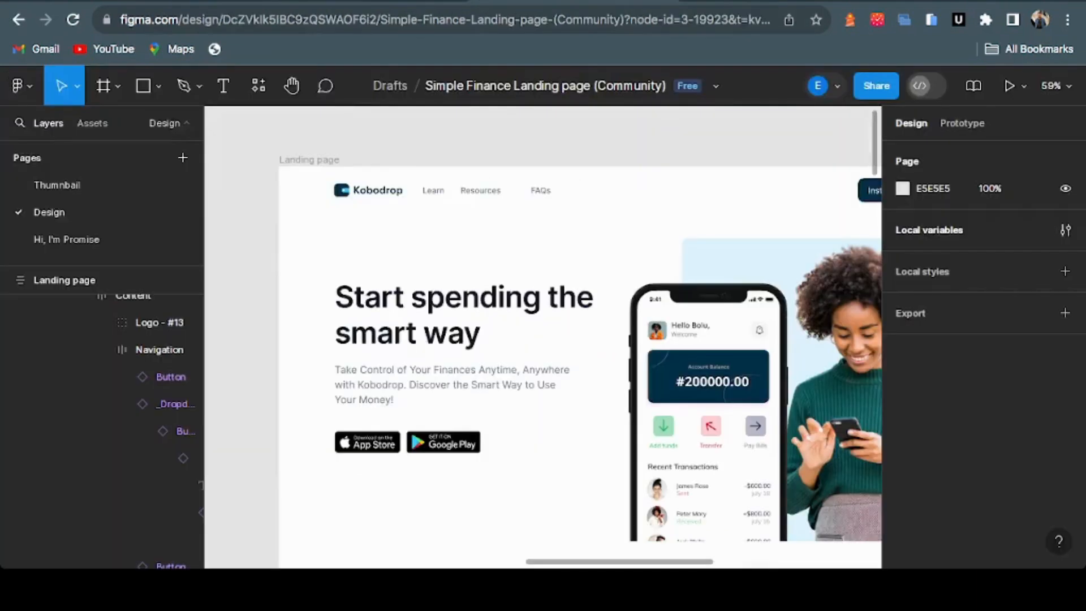
Rename the Home menu item to Learn
{"action": "left_click", "coordinate": [371, 2]}
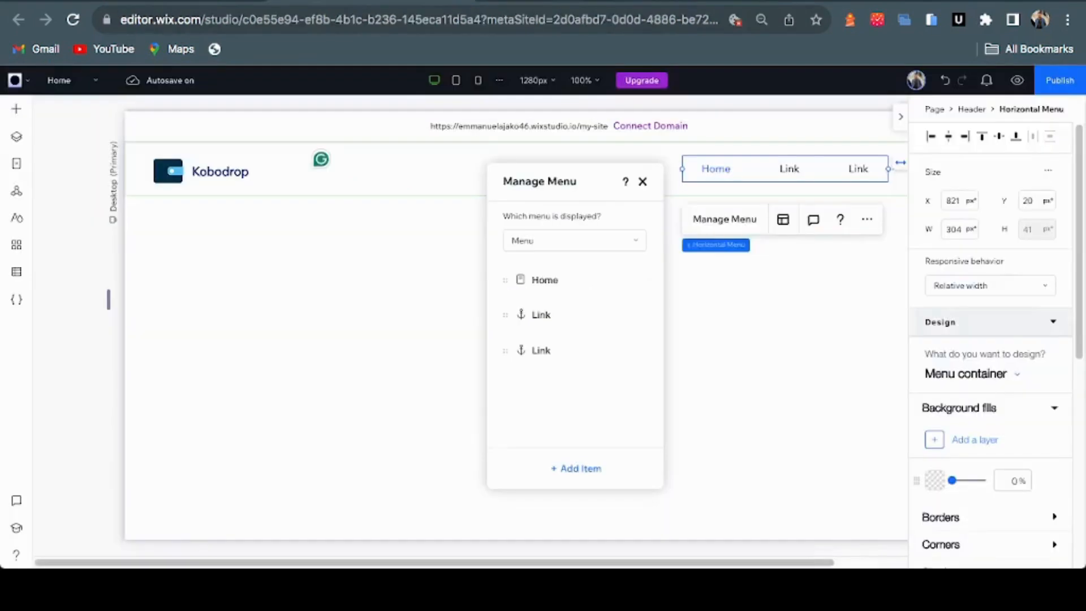
{"action": "left_click", "coordinate": [544, 280]}
{"action": "type", "text": "Learn"}
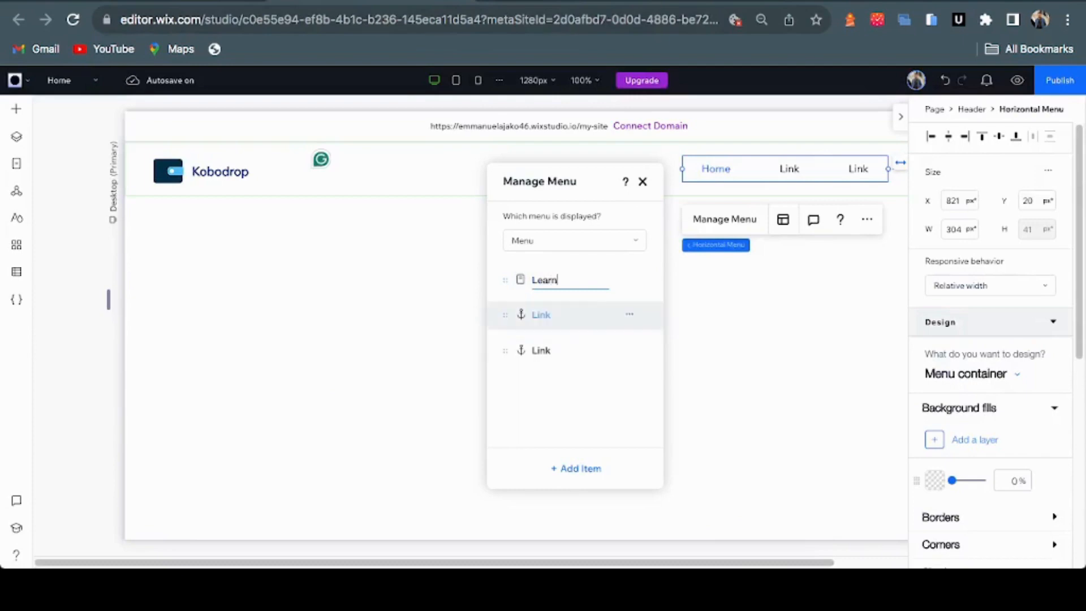
{"action": "key", "text": "Return"}
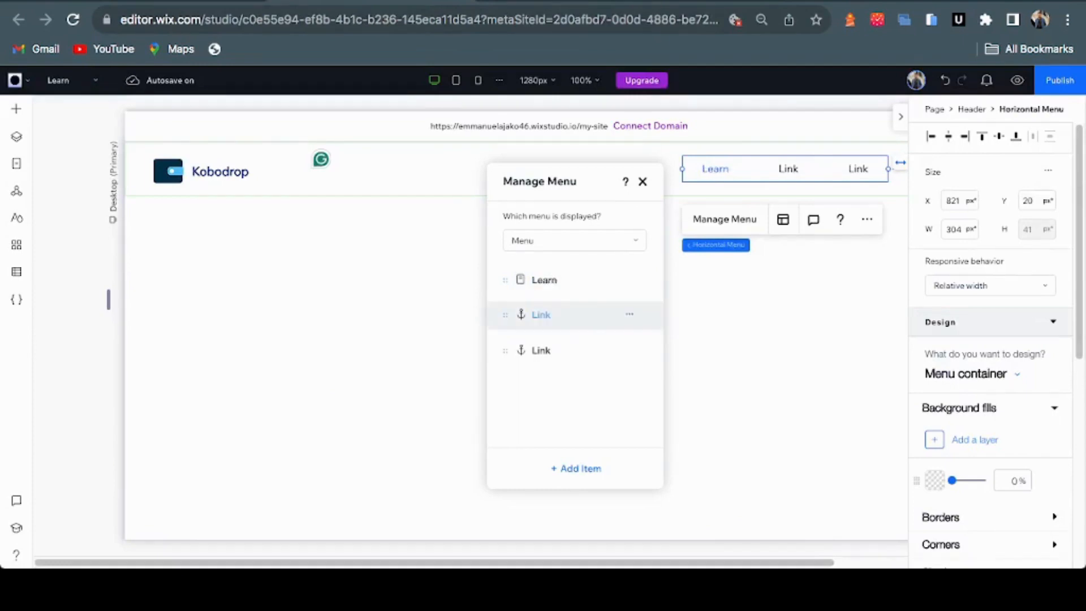
Rename the first Link item to Resources, checking Figma's navigation labels
{"action": "left_click", "coordinate": [542, 315]}
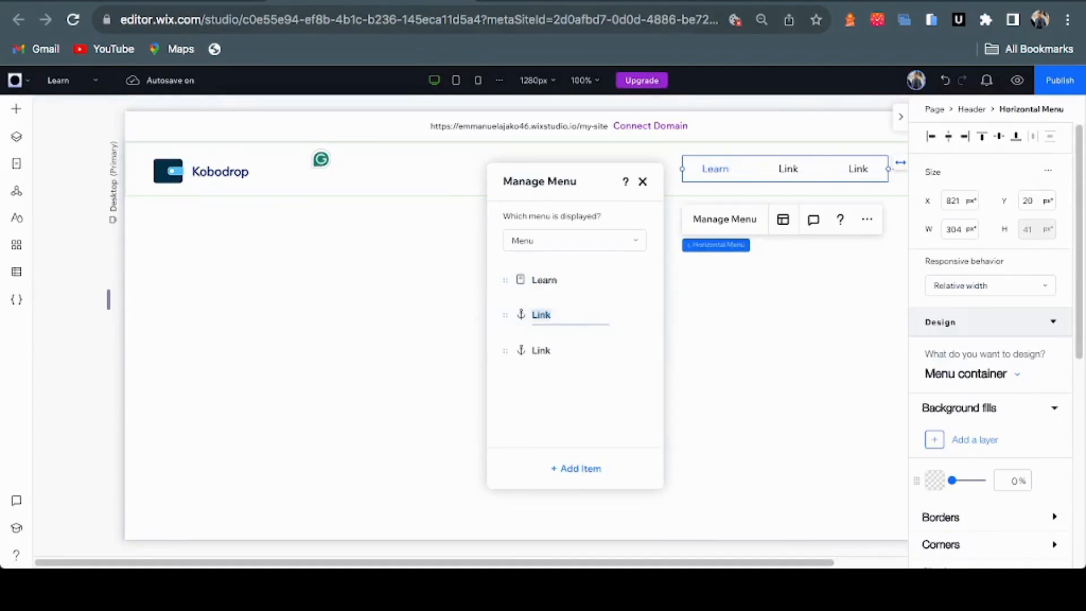
{"action": "left_click", "coordinate": [574, 1]}
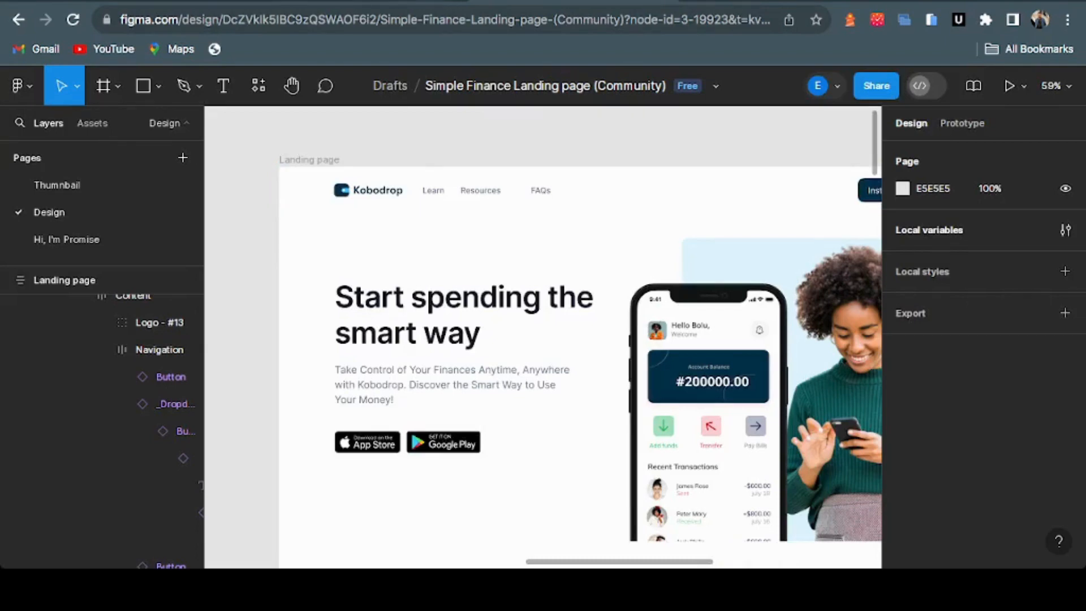
{"action": "left_click", "coordinate": [371, 1]}
{"action": "left_click", "coordinate": [541, 315]}
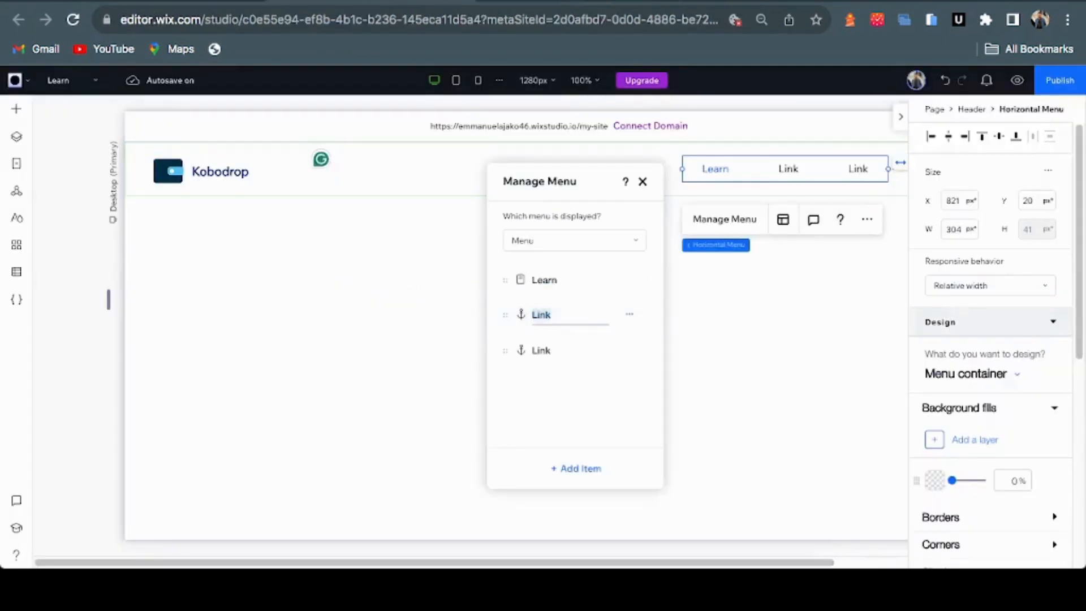
{"action": "type", "text": "Resources"}
{"action": "left_click", "coordinate": [574, 1]}
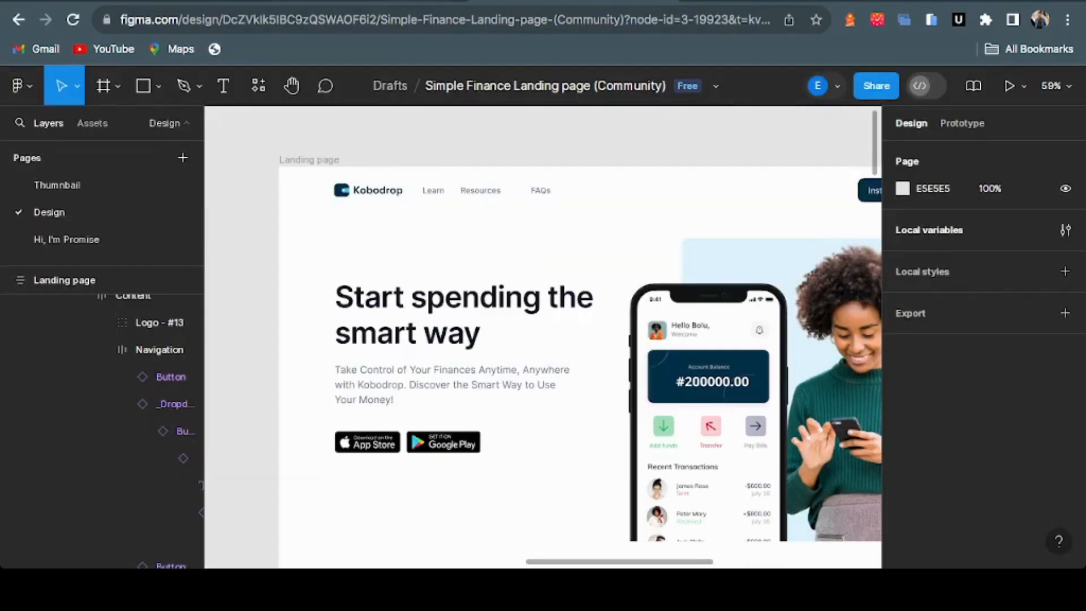
{"action": "left_click", "coordinate": [372, 1]}
{"action": "key", "text": "Return"}
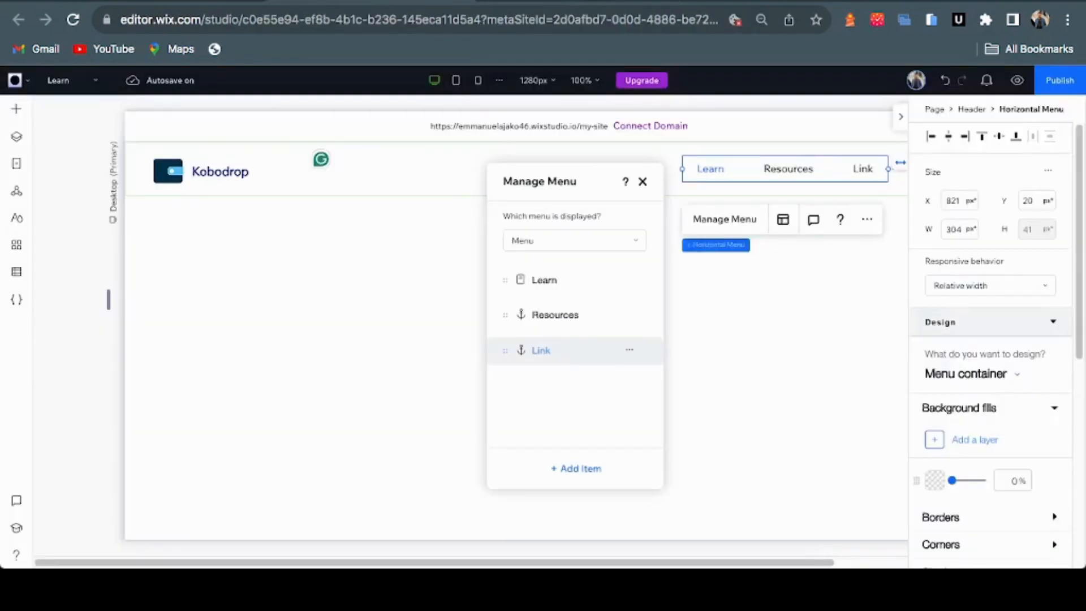
Rename the last Link item to FAQS, compare with Figma, and close the menu manager
{"action": "left_click", "coordinate": [541, 350]}
{"action": "type", "text": "Faq"}
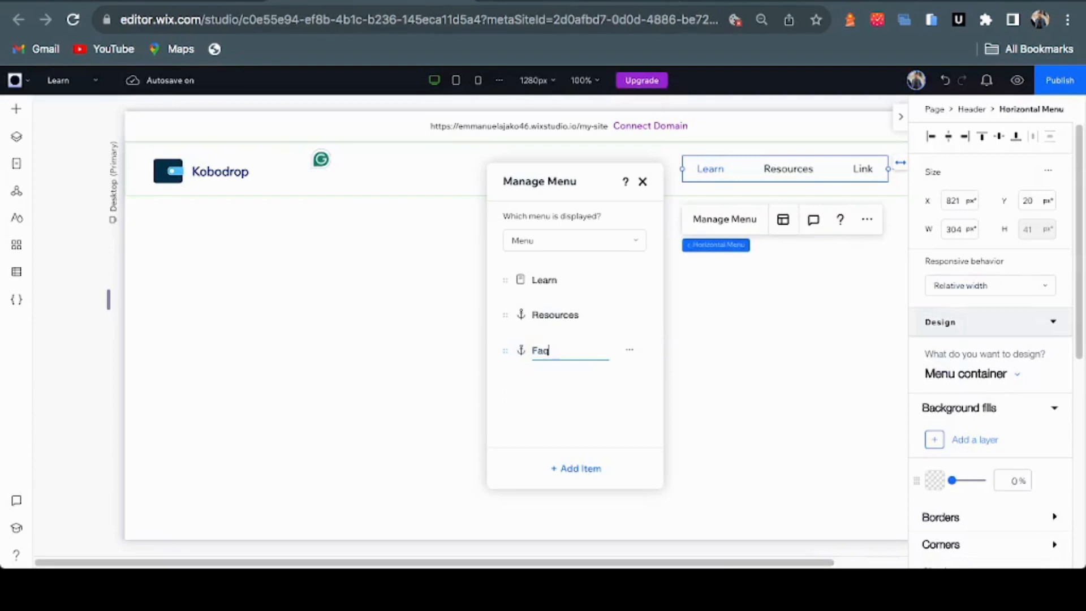
{"action": "key", "text": "BackSpace"}
{"action": "type", "text": "Qs"}
{"action": "key", "text": "ctrl+a"}
{"action": "type", "text": "FAQS"}
{"action": "key", "text": "Return"}
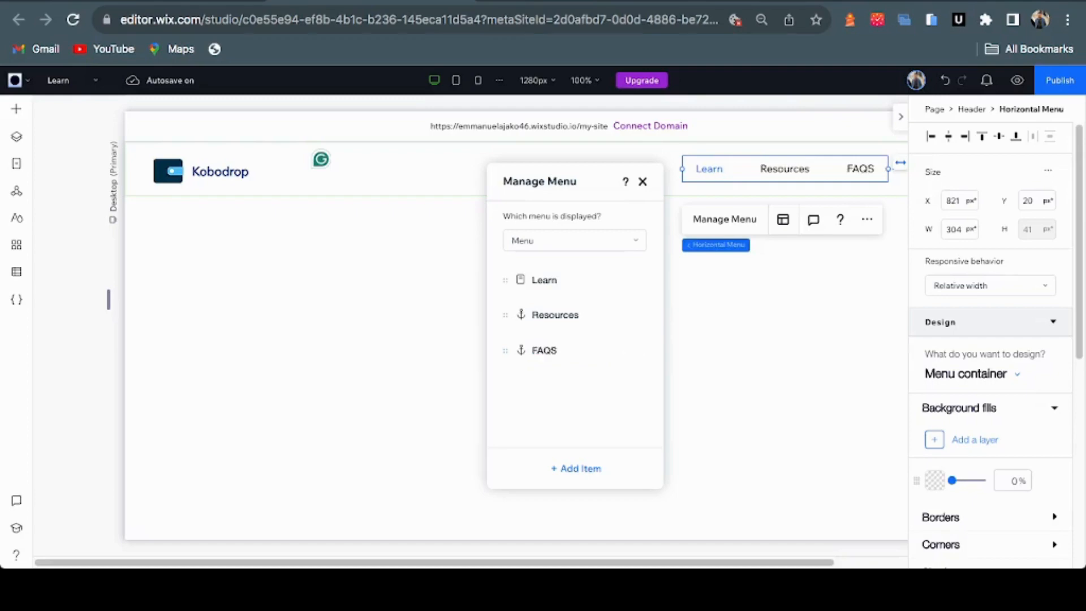
{"action": "key", "text": "ctrl+Tab"}
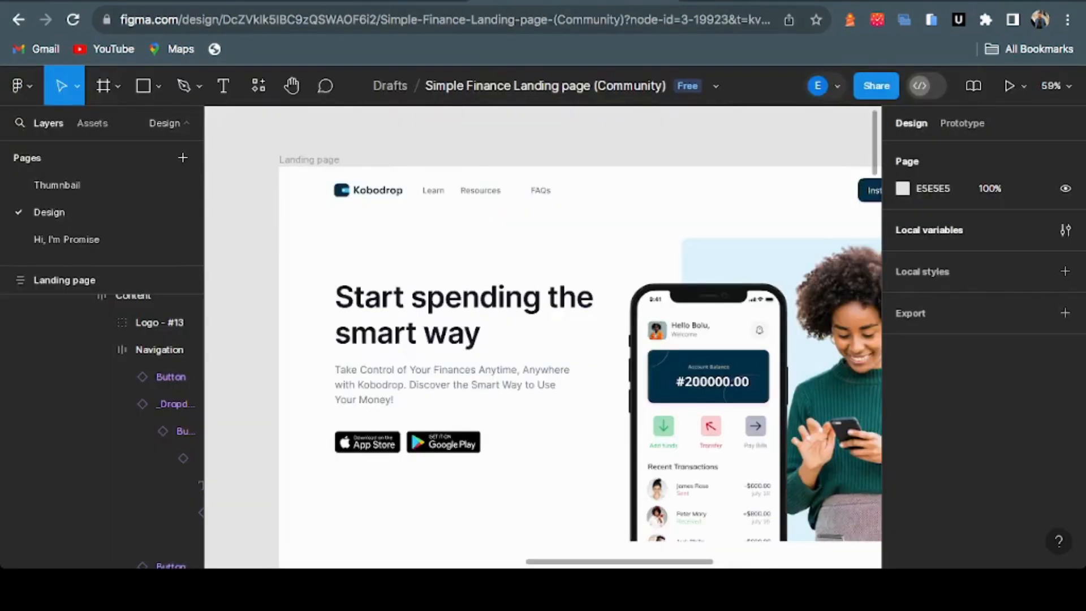
{"action": "key", "text": "ctrl+shift+Tab"}
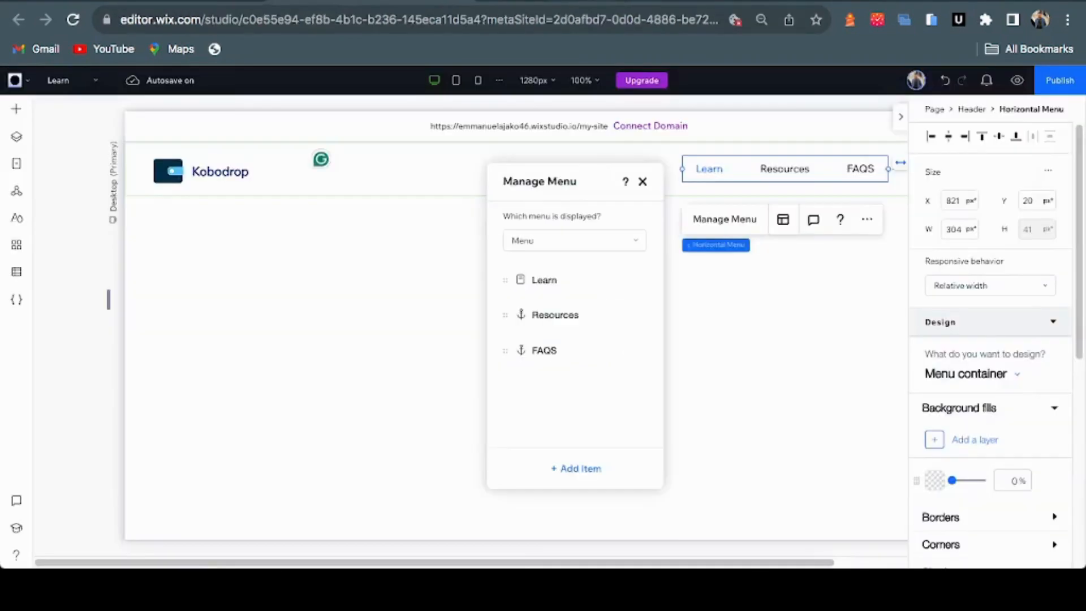
{"action": "key", "text": "ctrl+Tab"}
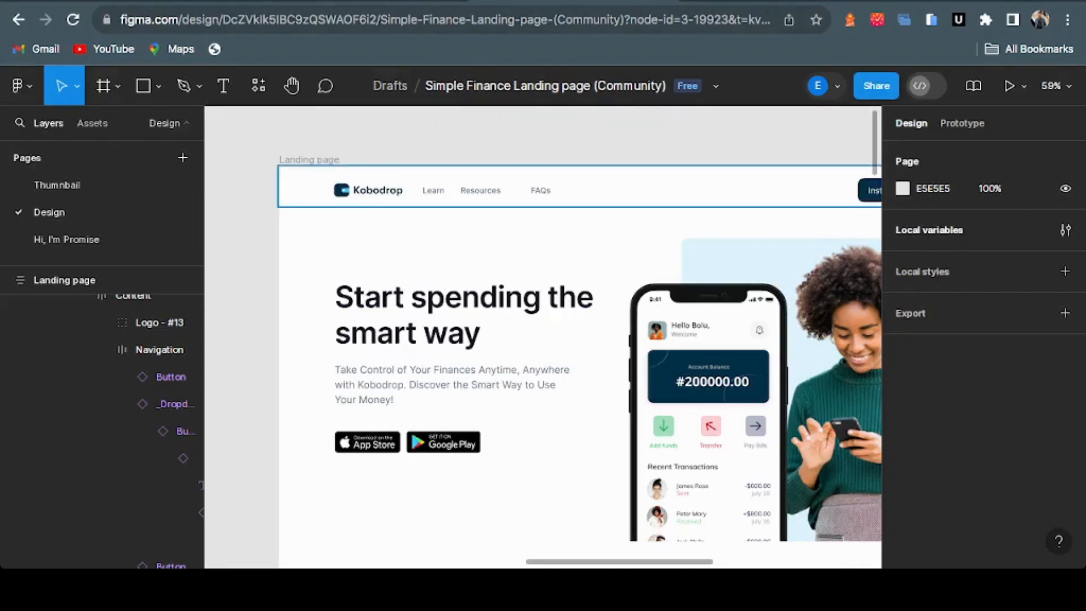
{"action": "key", "text": "ctrl+shift+Tab"}
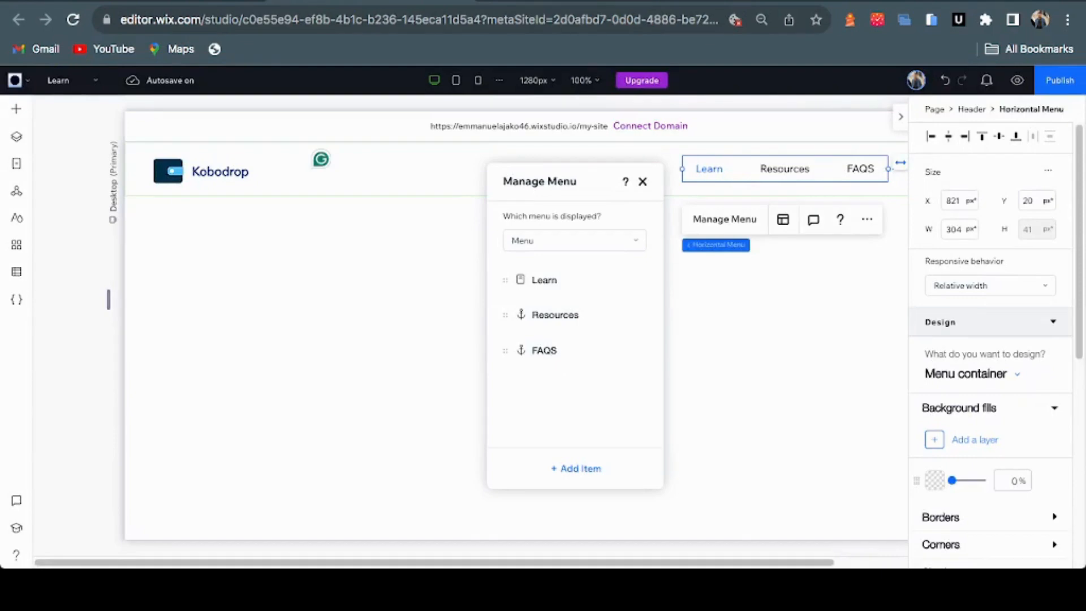
{"action": "left_click", "coordinate": [643, 182]}
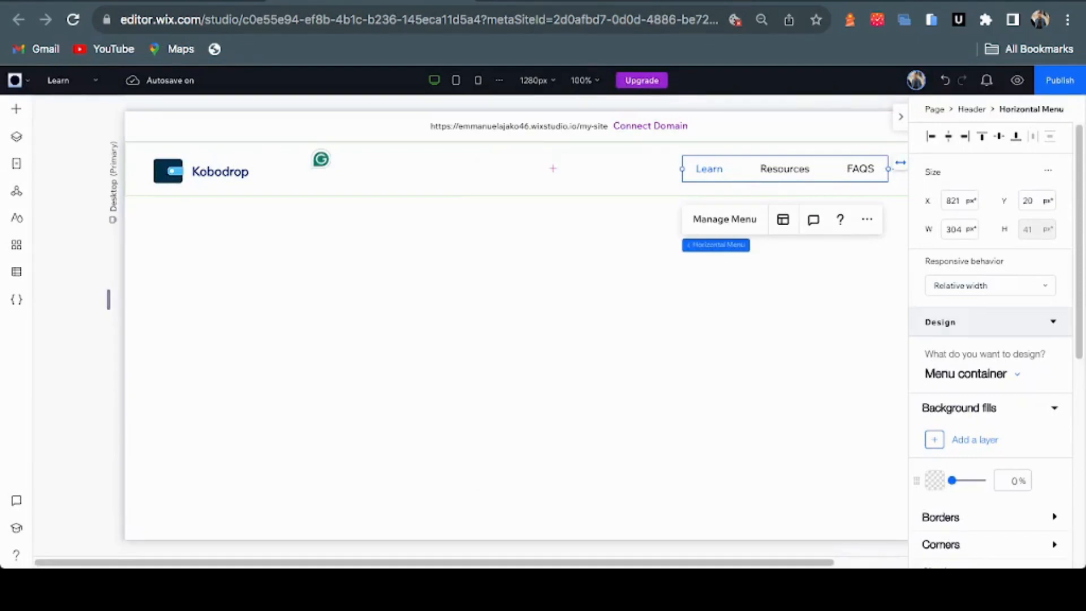
Move the header menu left to sit just right of the Kobodrop logo at X 202, Y 29
{"action": "left_click_drag", "start_coordinate": [785, 169], "coordinate": [718, 169]}
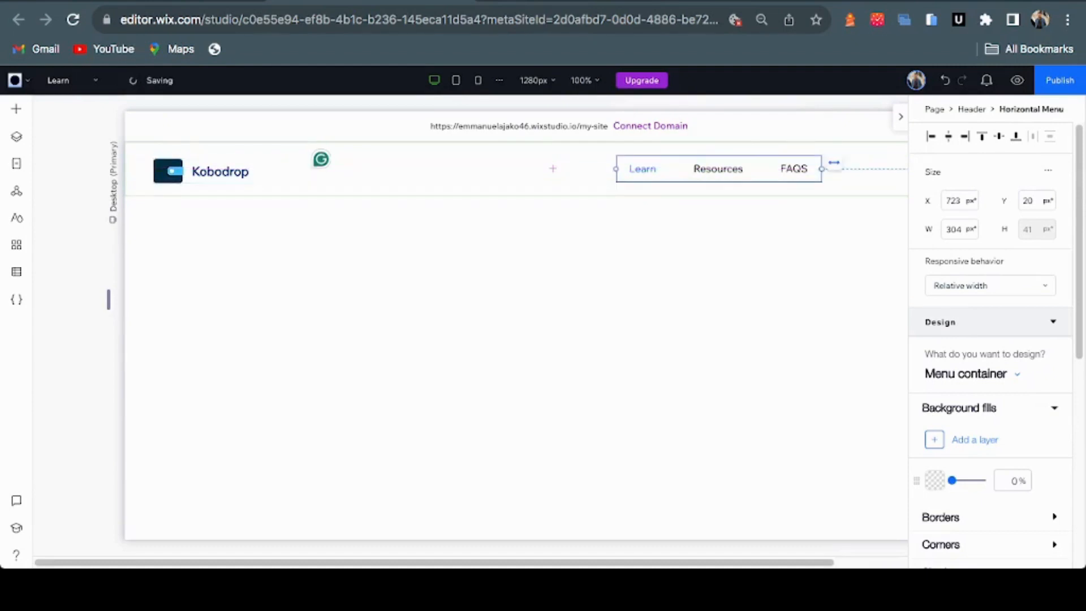
{"action": "left_click_drag", "start_coordinate": [719, 169], "coordinate": [364, 175]}
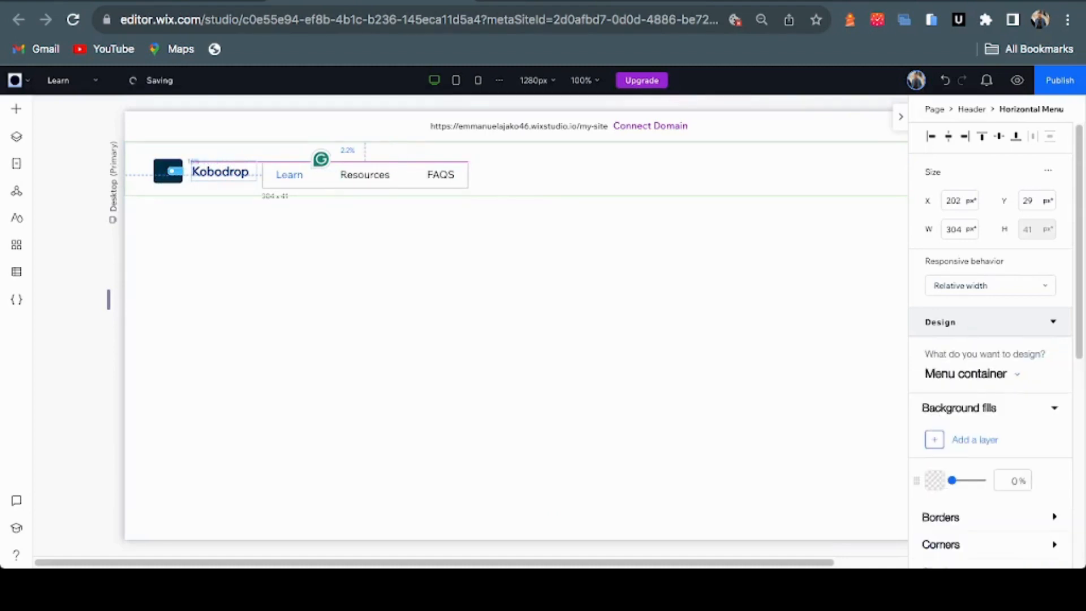
{"action": "left_click_drag", "start_coordinate": [364, 175], "coordinate": [363, 171]}
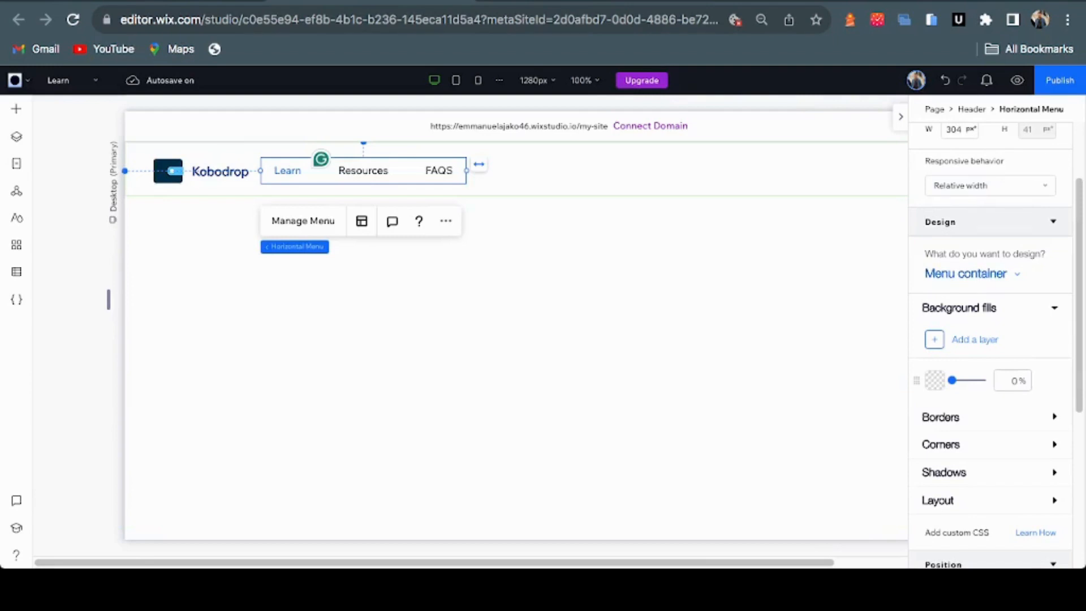
Set the menu items' text font to Inter Medium in the Design panel
{"action": "left_click", "coordinate": [972, 273]}
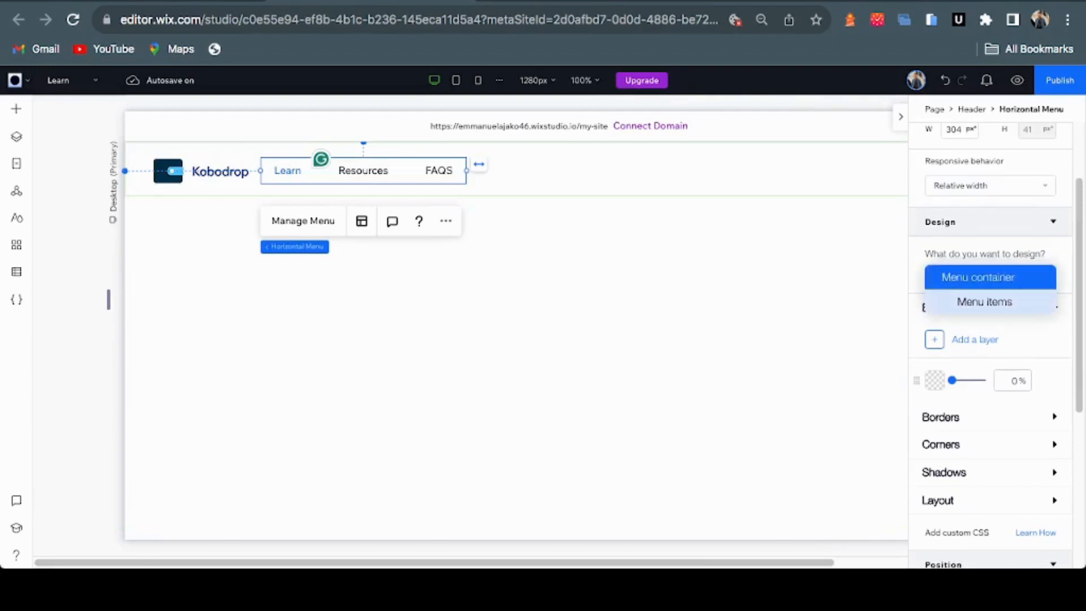
{"action": "left_click", "coordinate": [983, 301]}
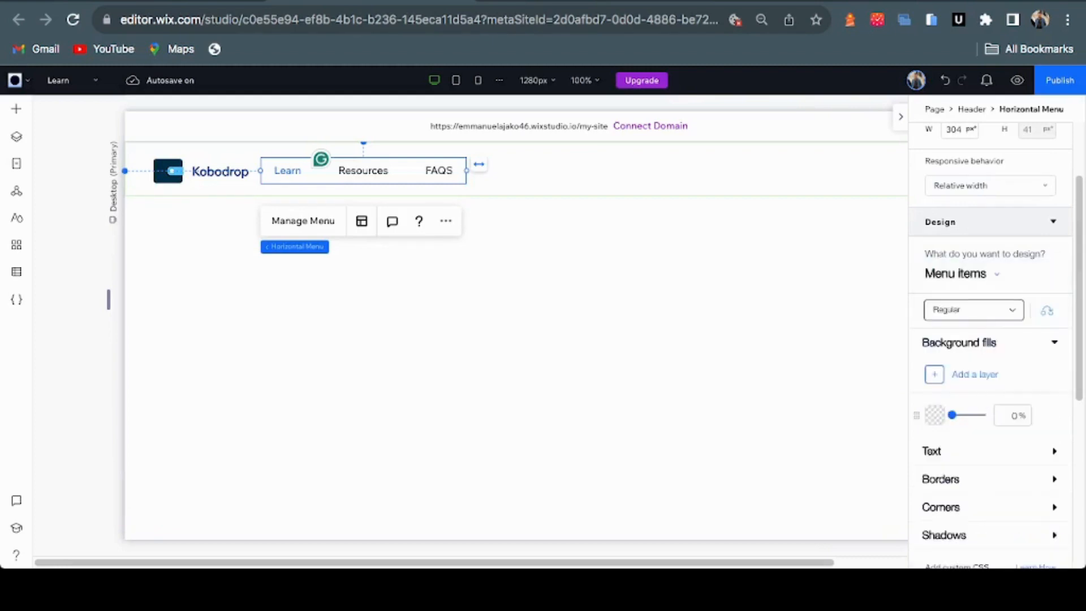
{"action": "scroll", "coordinate": [989, 345], "scroll_direction": "down", "scroll_amount": 2}
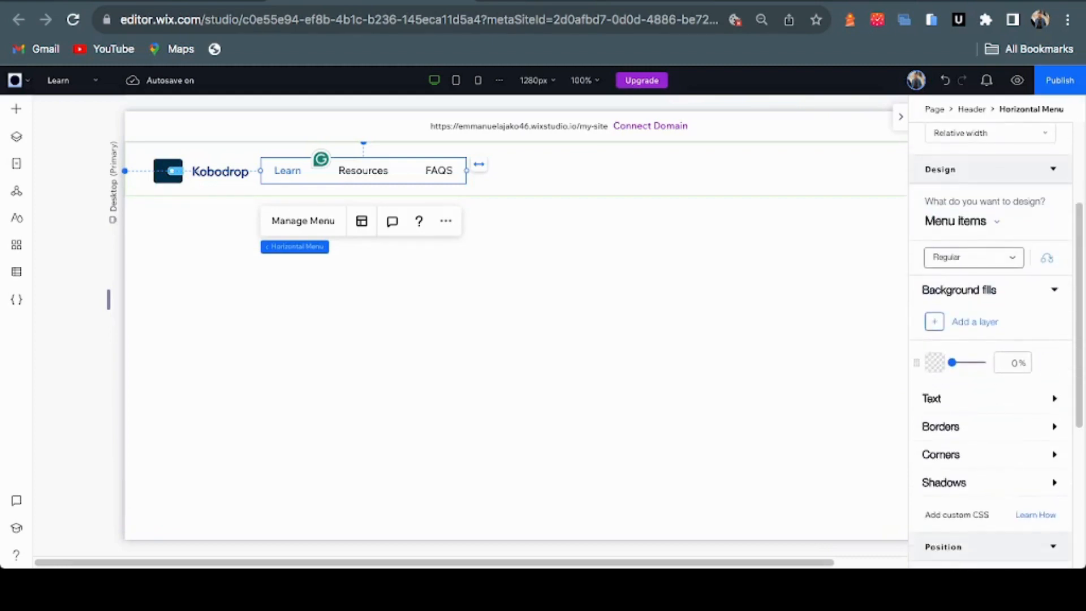
{"action": "left_click", "coordinate": [939, 398]}
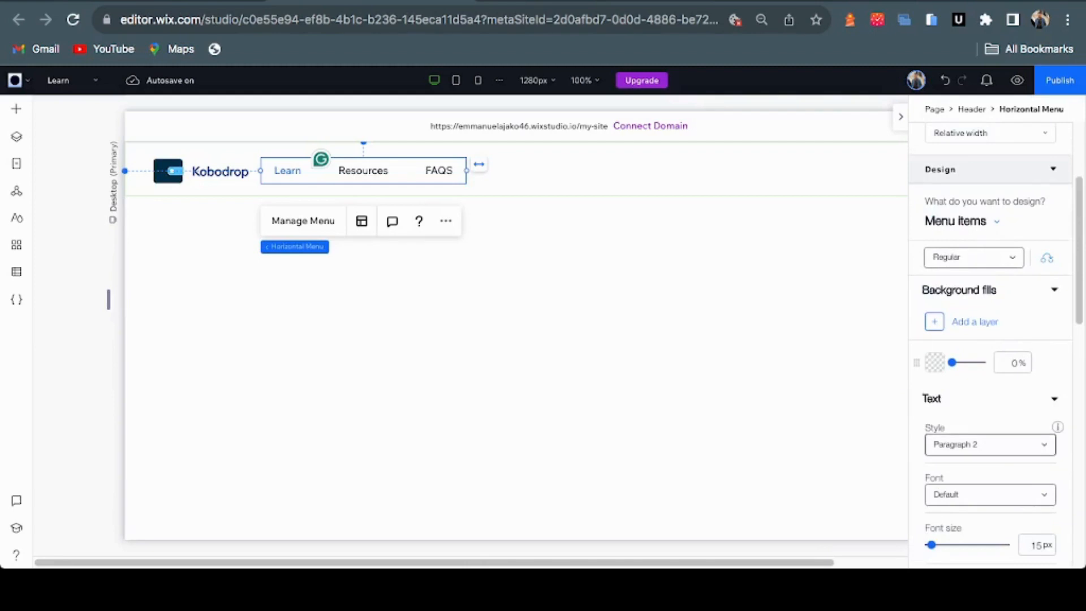
{"action": "scroll", "coordinate": [989, 339], "scroll_direction": "down", "scroll_amount": 1}
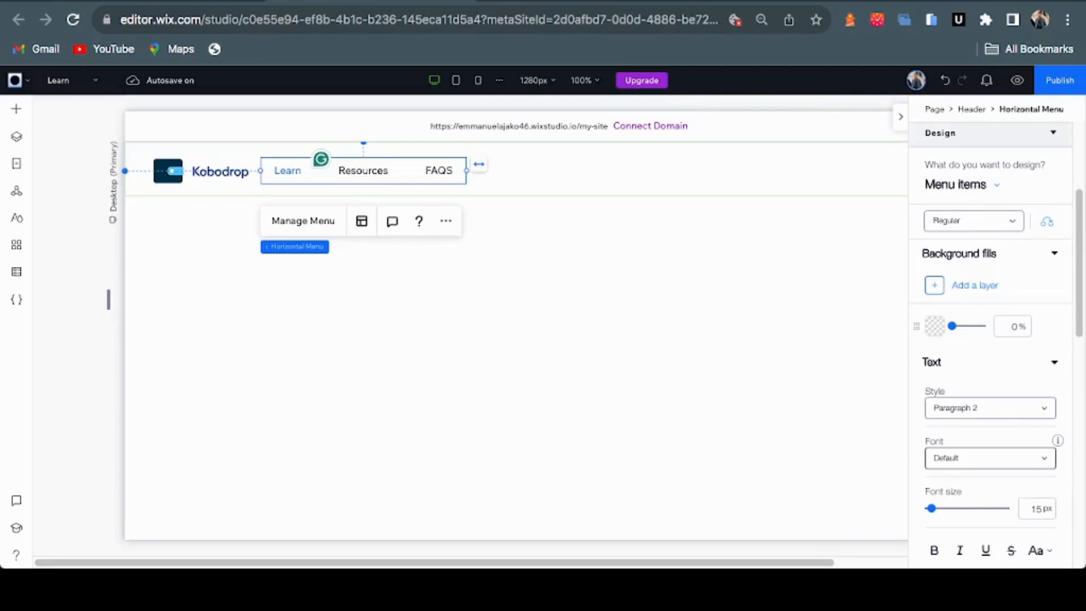
{"action": "left_click", "coordinate": [989, 458]}
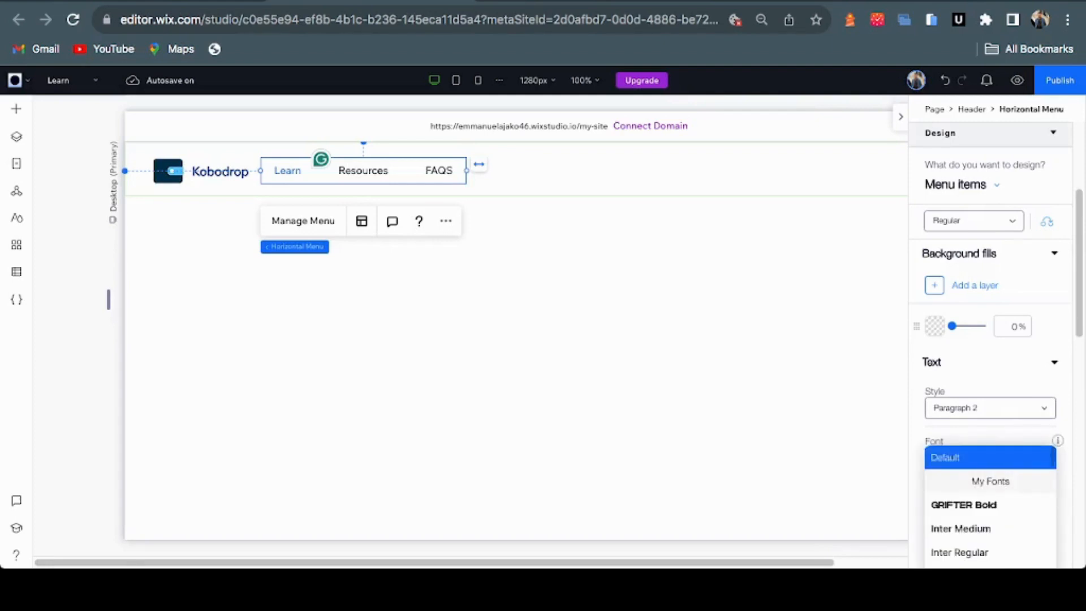
{"action": "scroll", "coordinate": [961, 548], "scroll_direction": "down", "scroll_amount": 1}
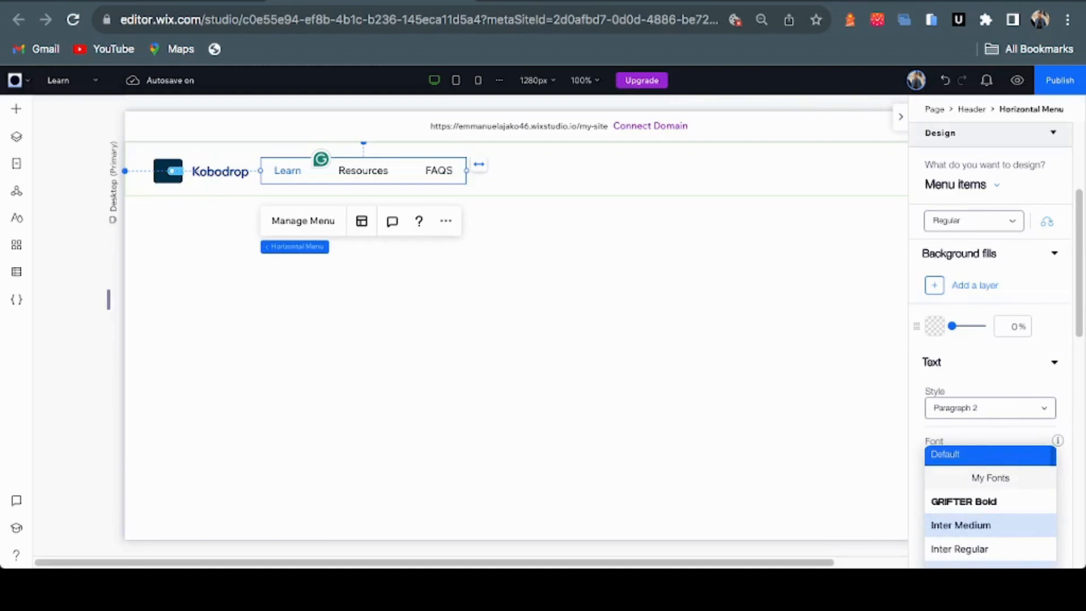
{"action": "left_click", "coordinate": [961, 524]}
{"action": "scroll", "coordinate": [990, 339], "scroll_direction": "down", "scroll_amount": 2}
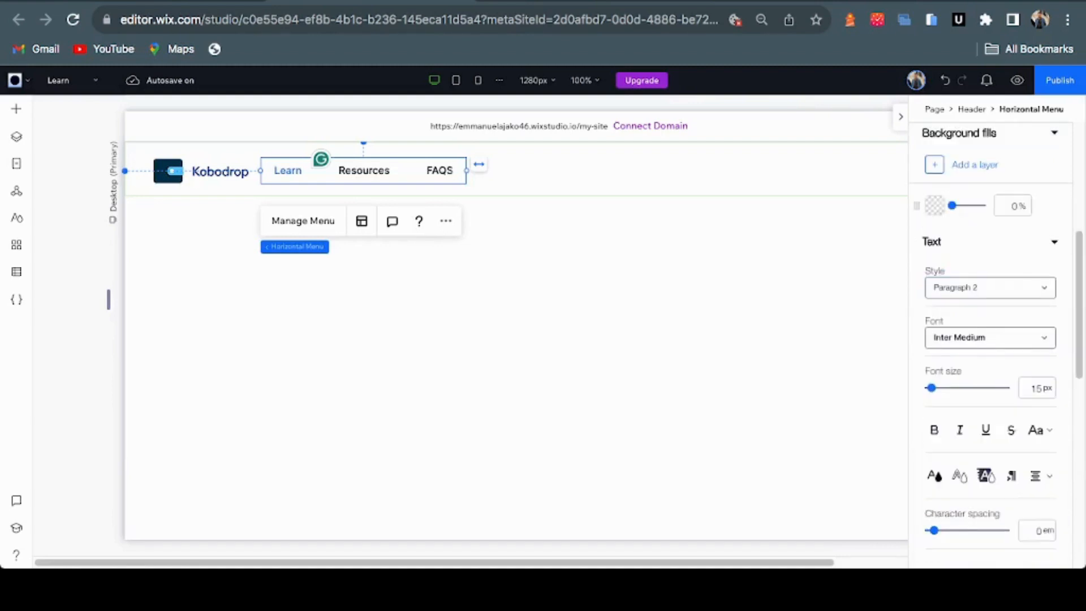
{"action": "scroll", "coordinate": [989, 339], "scroll_direction": "down", "scroll_amount": 2}
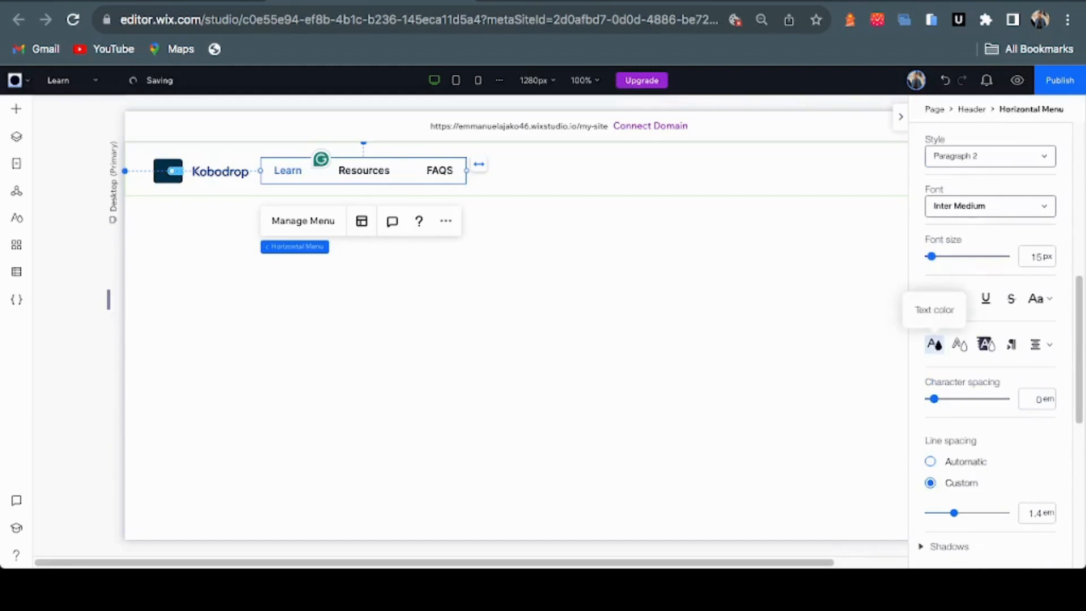
Look at the menu text colour options and close them without changing the colour
{"action": "left_click", "coordinate": [934, 344]}
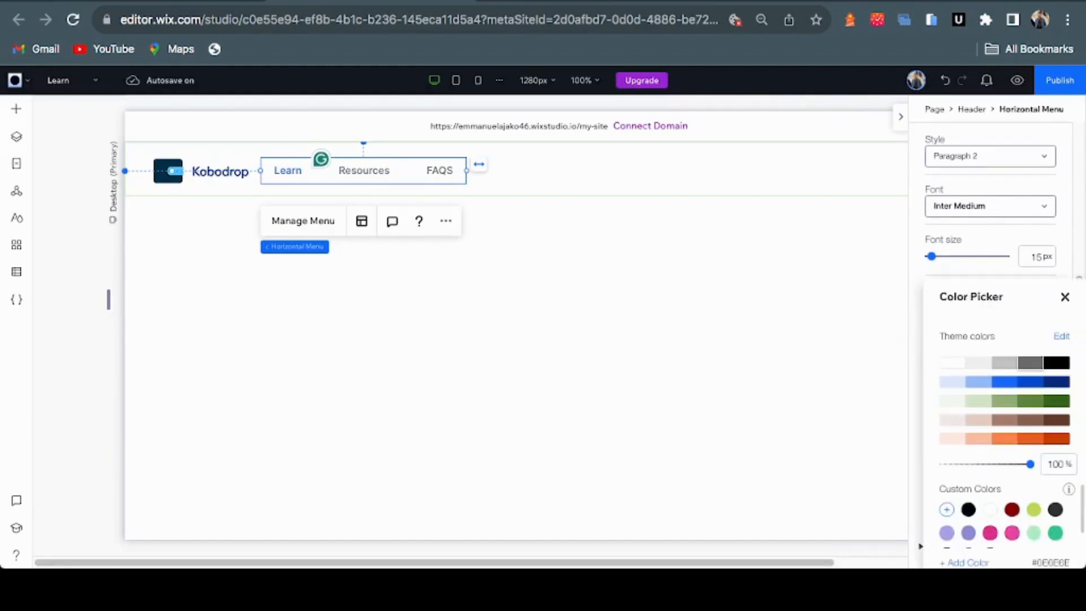
{"action": "key", "text": "Escape"}
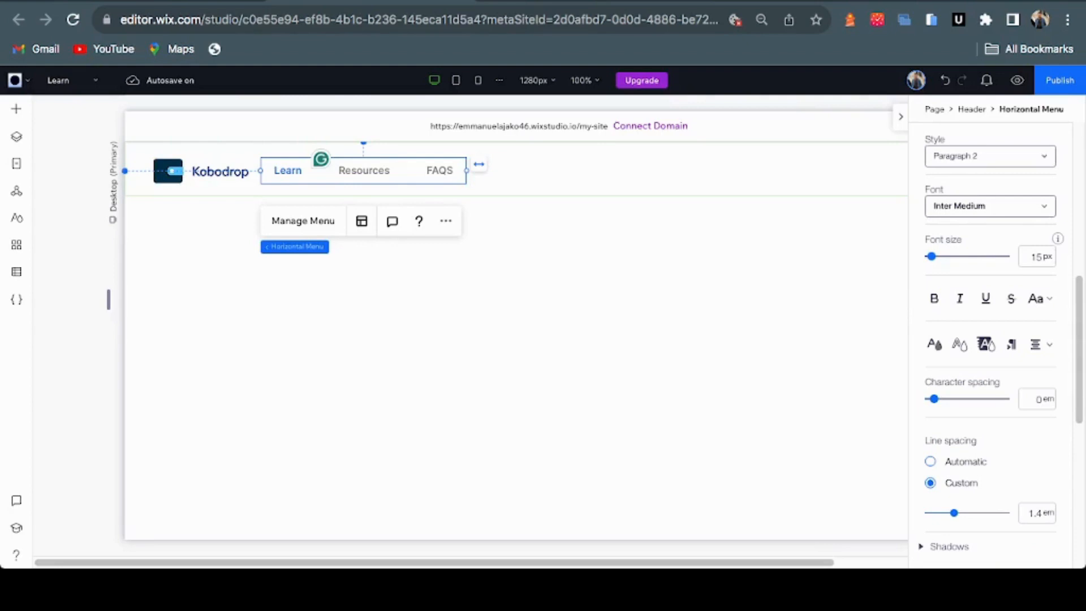
{"action": "scroll", "coordinate": [989, 286], "scroll_direction": "up", "scroll_amount": 8}
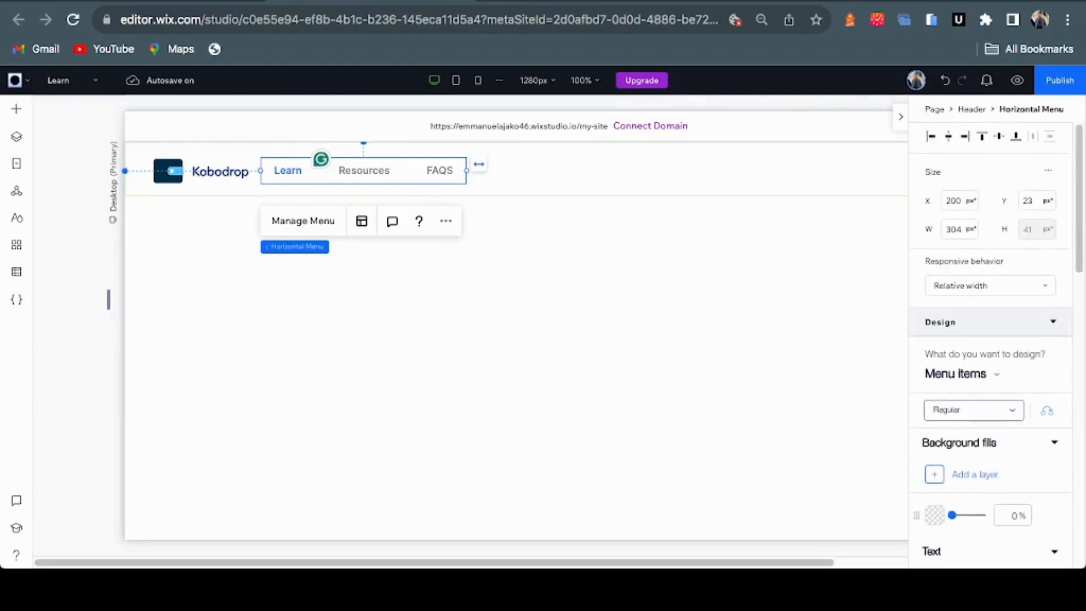
Give the menu items' hover-state text a dark blue theme colour, then preview the site
{"action": "scroll", "coordinate": [989, 345], "scroll_direction": "down", "scroll_amount": 1}
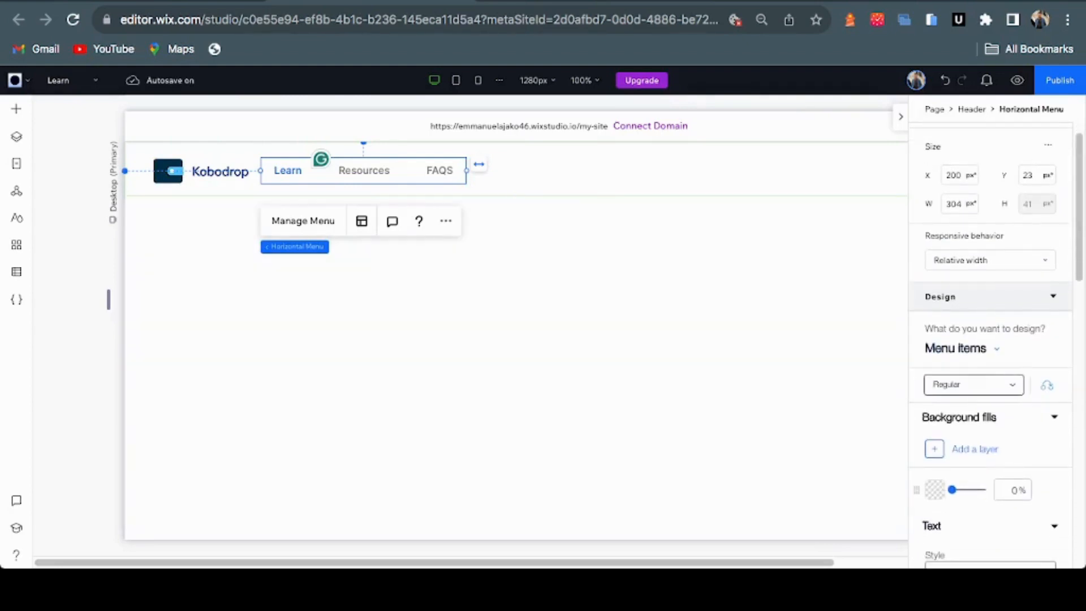
{"action": "left_click", "coordinate": [973, 384]}
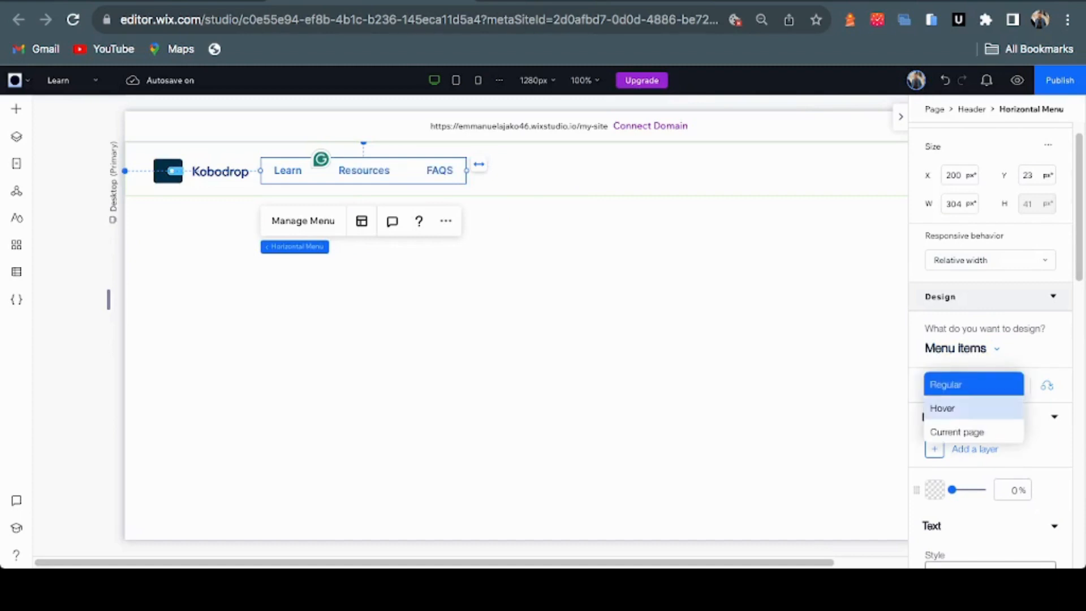
{"action": "left_click", "coordinate": [962, 408]}
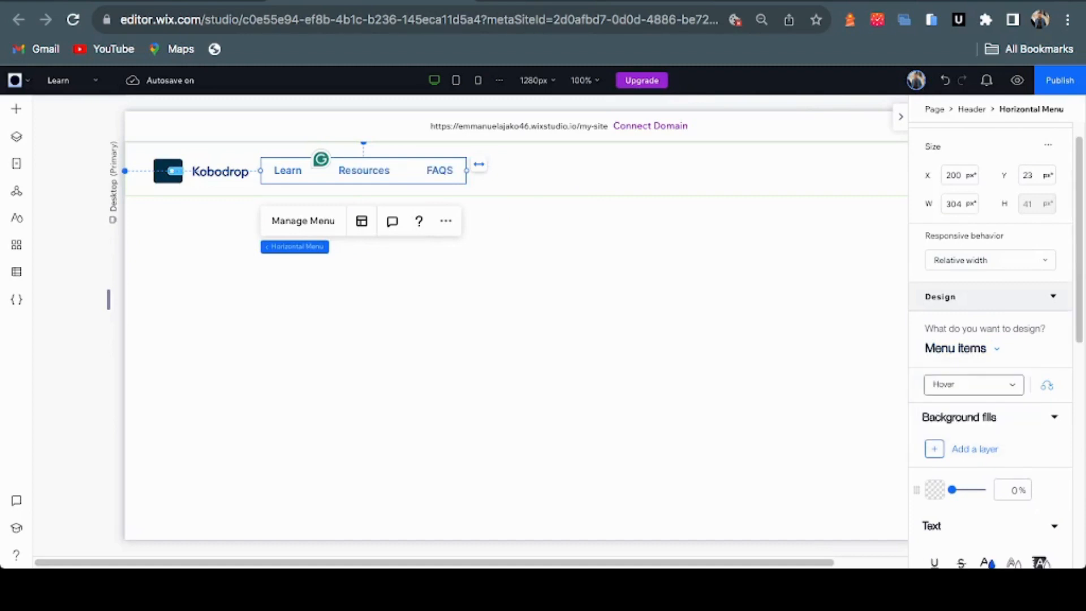
{"action": "scroll", "coordinate": [987, 202], "scroll_direction": "down", "scroll_amount": 6}
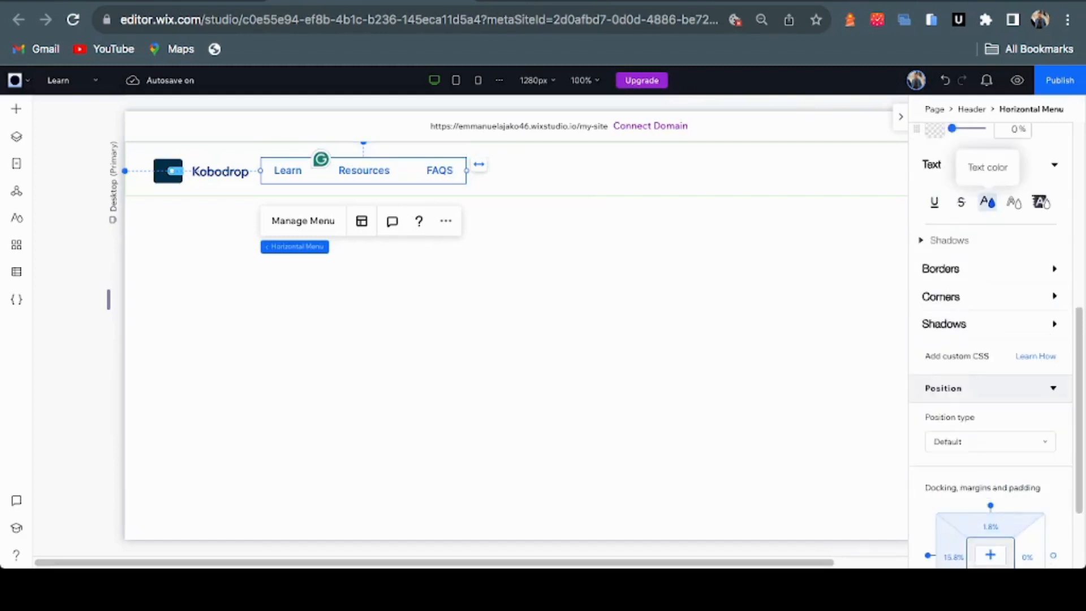
{"action": "left_click", "coordinate": [987, 202]}
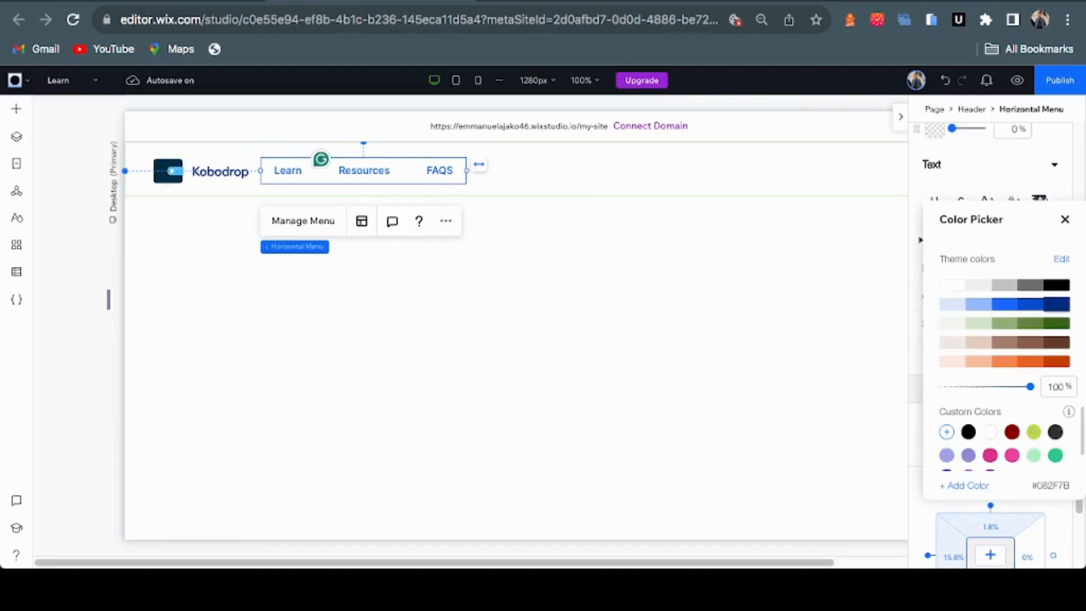
{"action": "left_click", "coordinate": [1056, 304]}
{"action": "left_click", "coordinate": [1064, 219]}
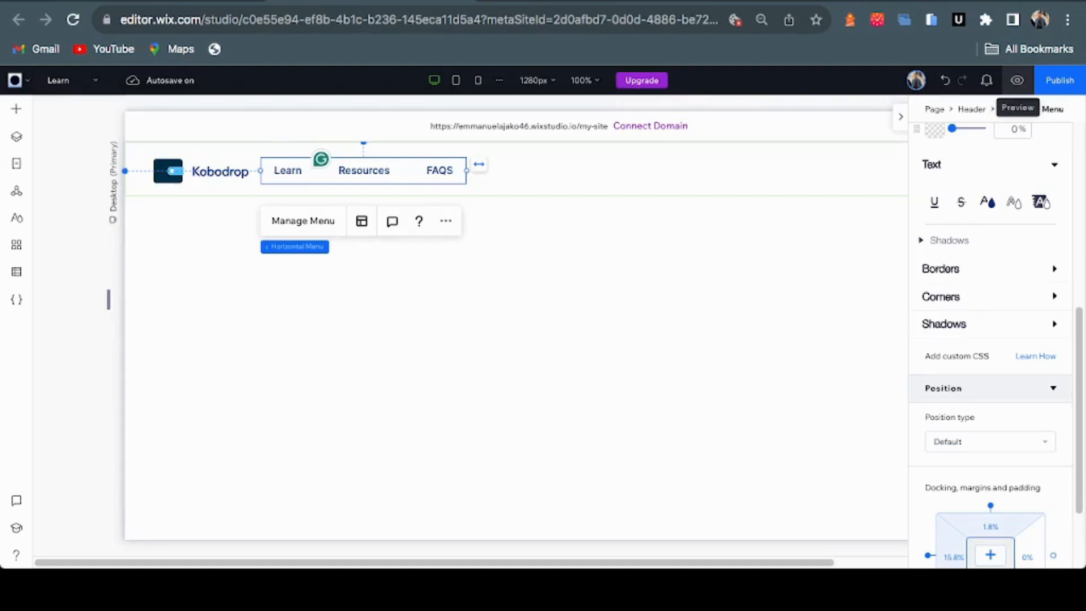
{"action": "left_click", "coordinate": [1016, 81]}
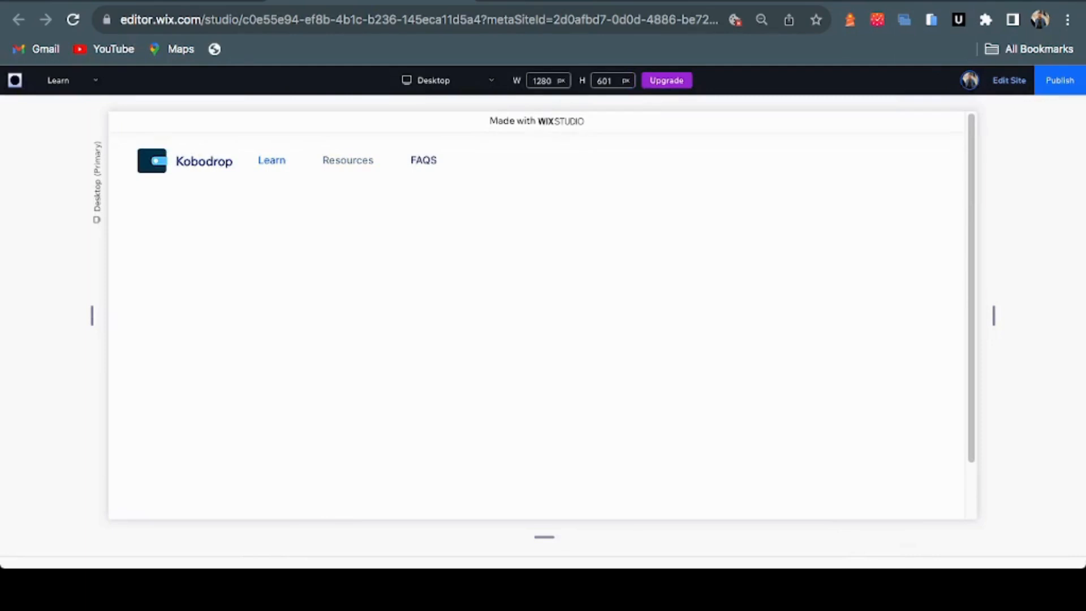
Scroll the visitor preview, return to editing, and switch to the Figma reference tab
{"action": "scroll", "coordinate": [536, 316], "scroll_direction": "down", "scroll_amount": 3}
{"action": "scroll", "coordinate": [536, 316], "scroll_direction": "up", "scroll_amount": 3}
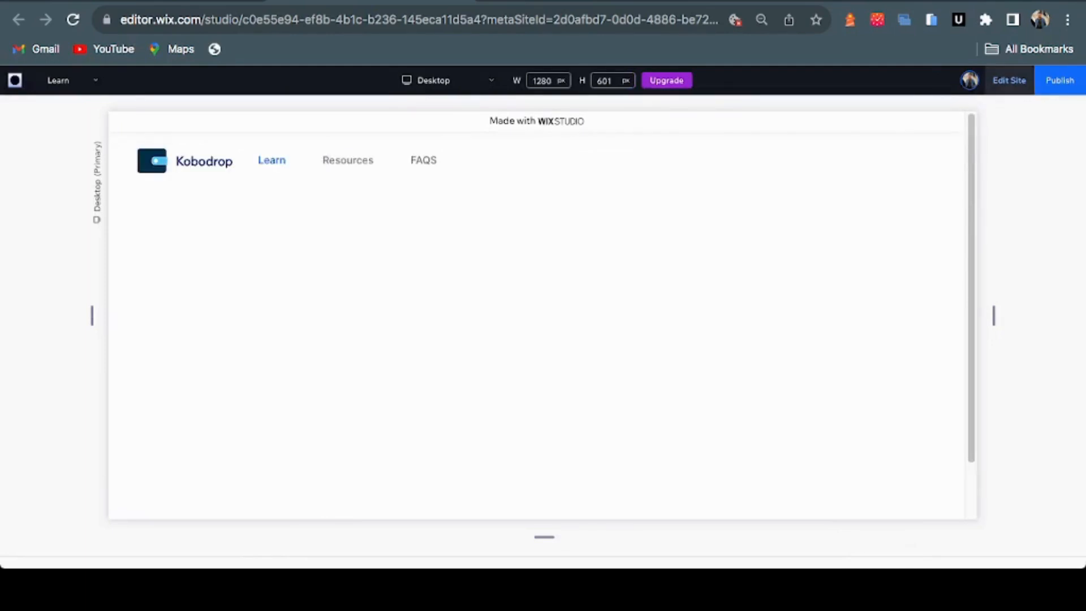
{"action": "left_click", "coordinate": [1009, 81]}
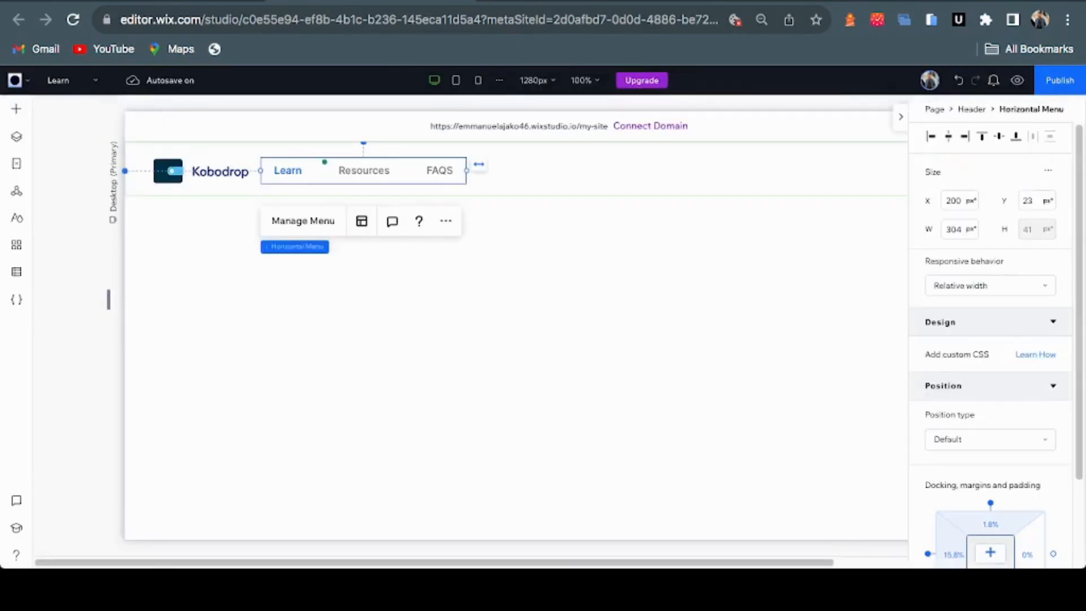
{"action": "key", "text": "ctrl+Tab"}
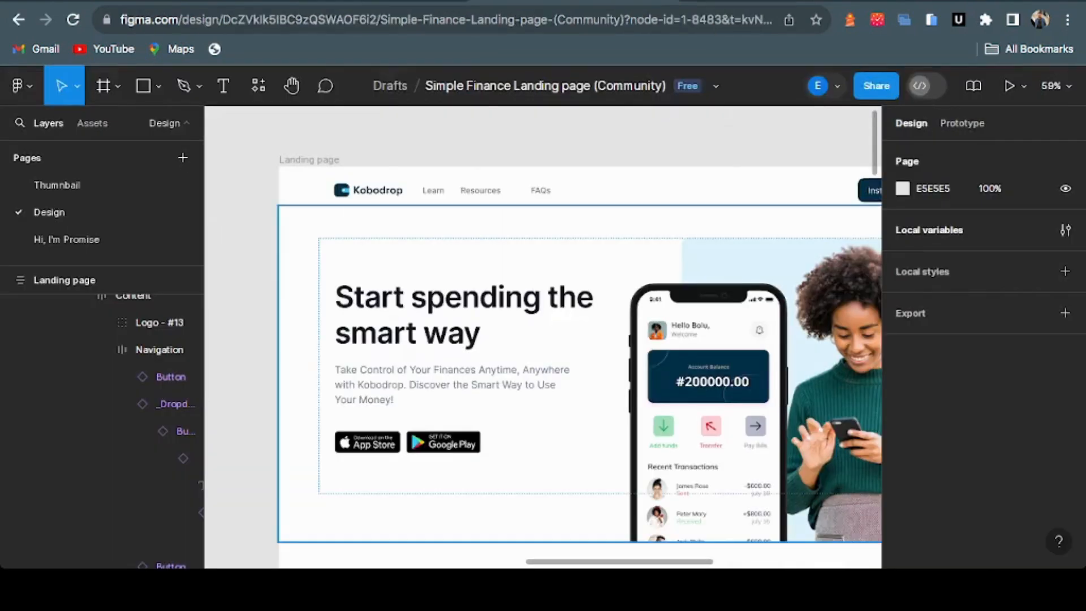
Select the Screen mockup frame in Figma's hero, then return to the Wix Studio editor
{"action": "left_click", "coordinate": [831, 362], "text": "super"}
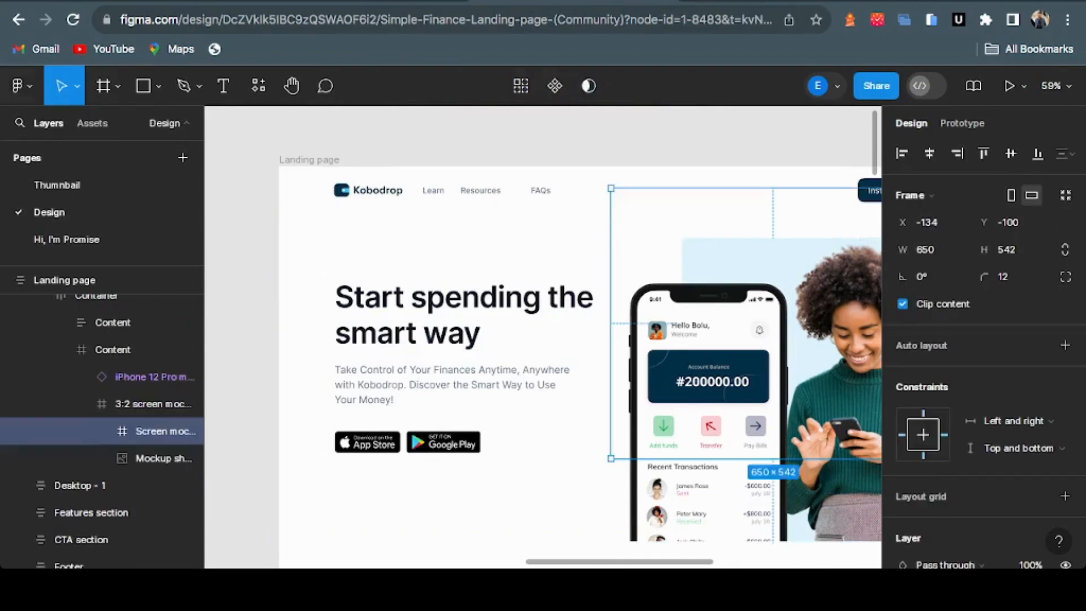
{"action": "scroll", "coordinate": [832, 362], "scroll_direction": "right", "scroll_amount": 5}
{"action": "key", "text": "ctrl+shift+Tab"}
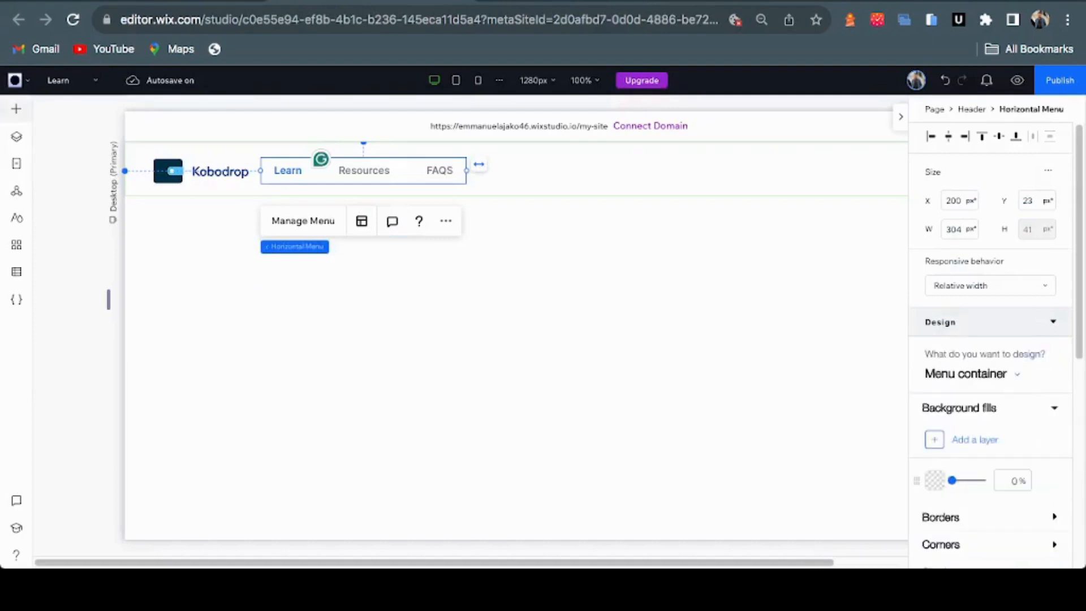
Place a dark Get Started basic button at the header's right end (X 1005, Y 16)
{"action": "left_click", "coordinate": [16, 109]}
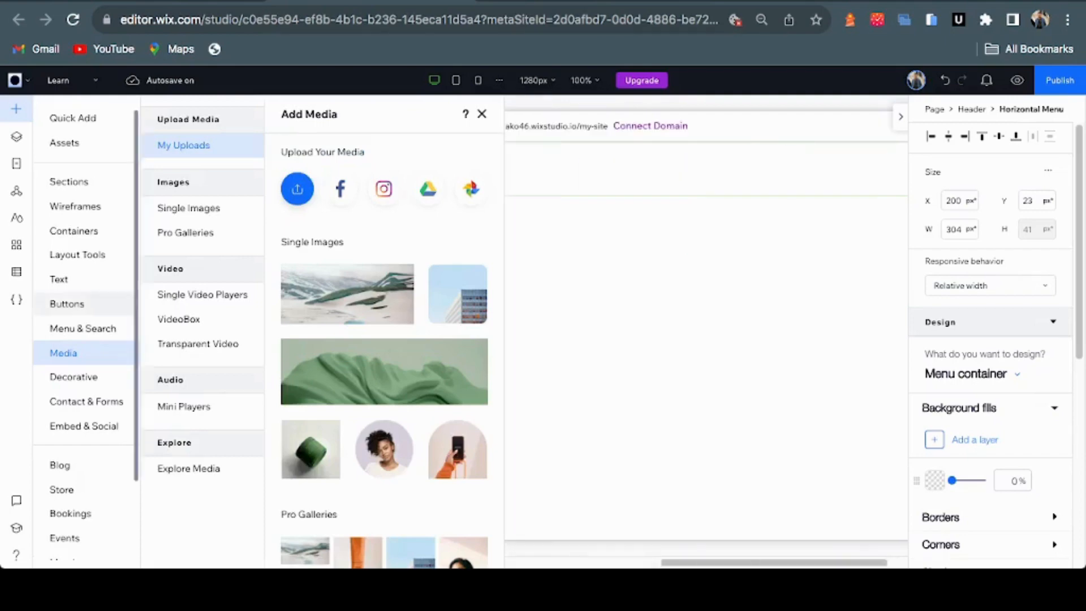
{"action": "left_click", "coordinate": [66, 304]}
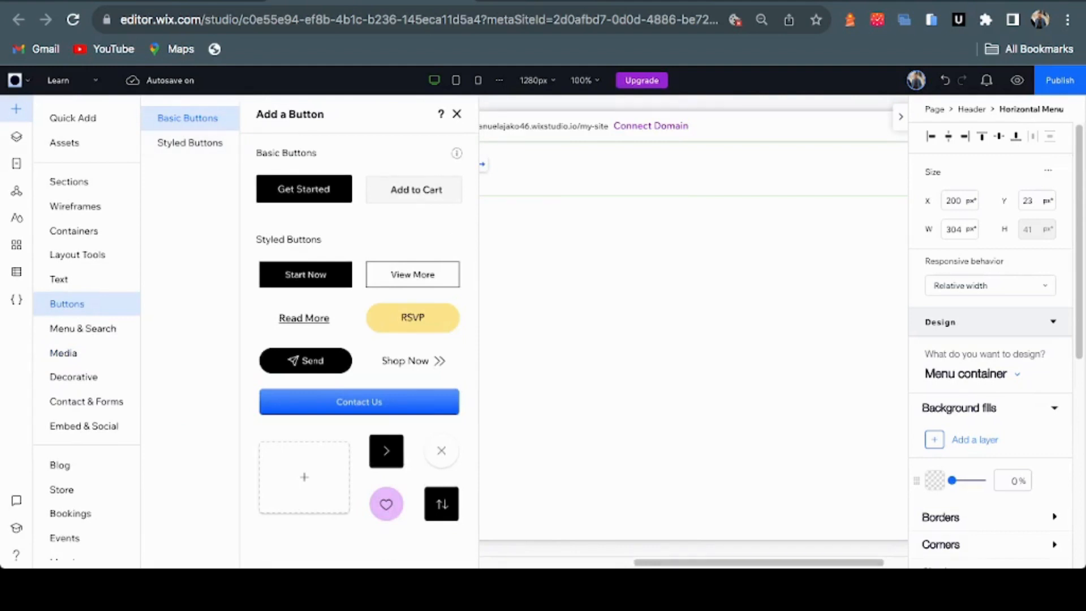
{"action": "left_click_drag", "start_coordinate": [359, 401], "coordinate": [995, 260]}
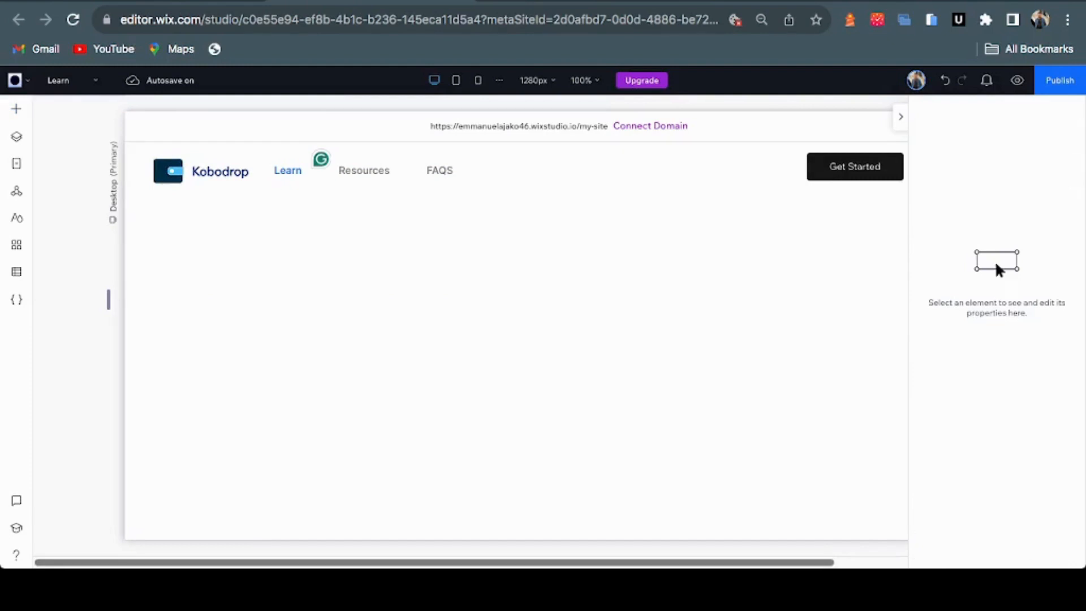
{"action": "left_click", "coordinate": [854, 166]}
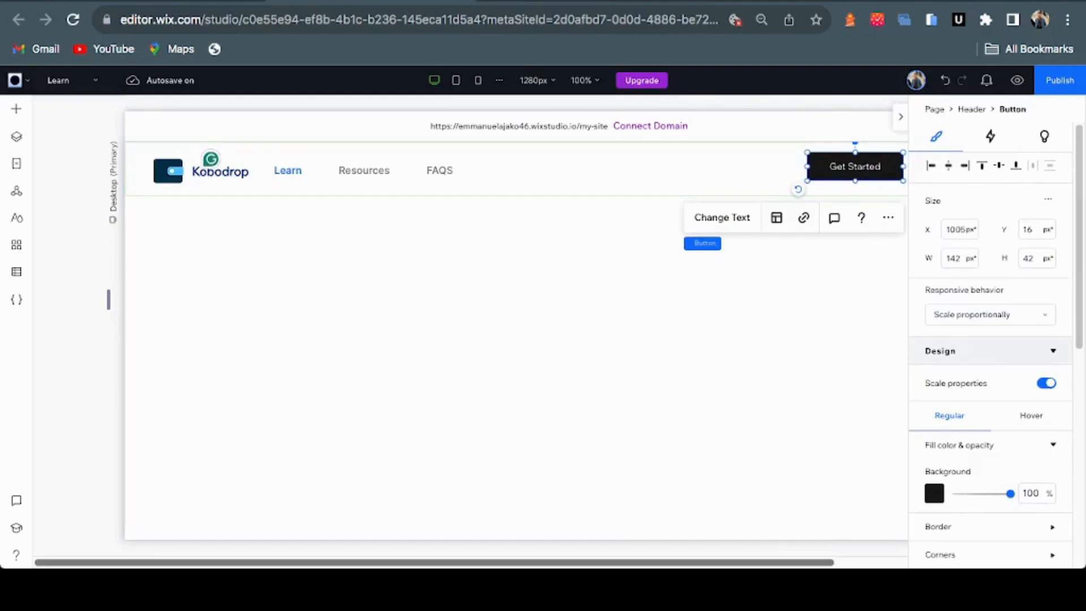
Replace the header button's Get Started text with Install Kobodrop
{"action": "left_click_drag", "start_coordinate": [565, 562], "coordinate": [653, 562]}
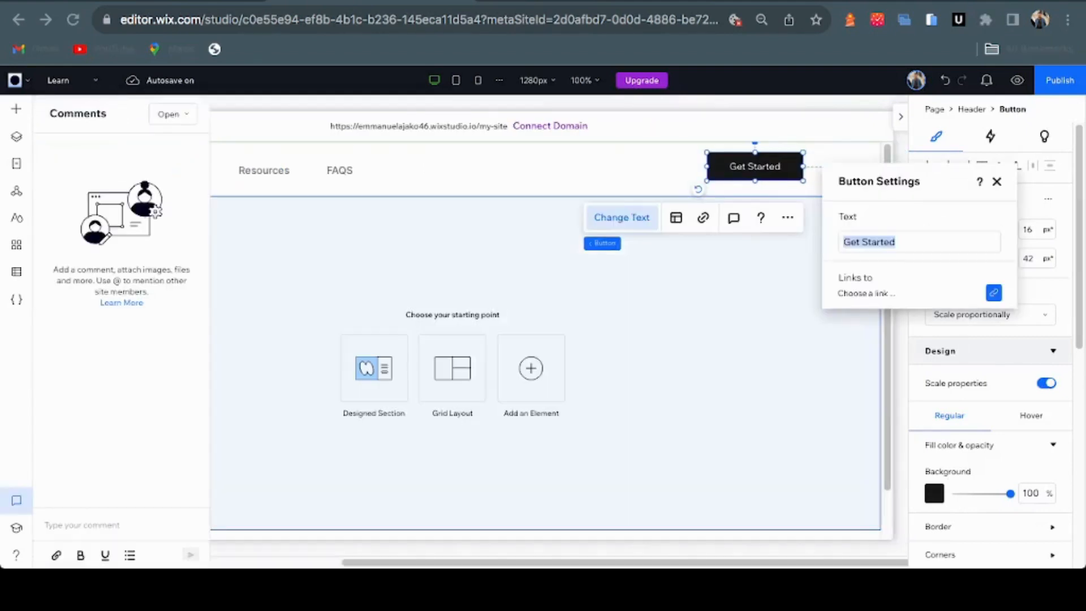
{"action": "left_click", "coordinate": [919, 242]}
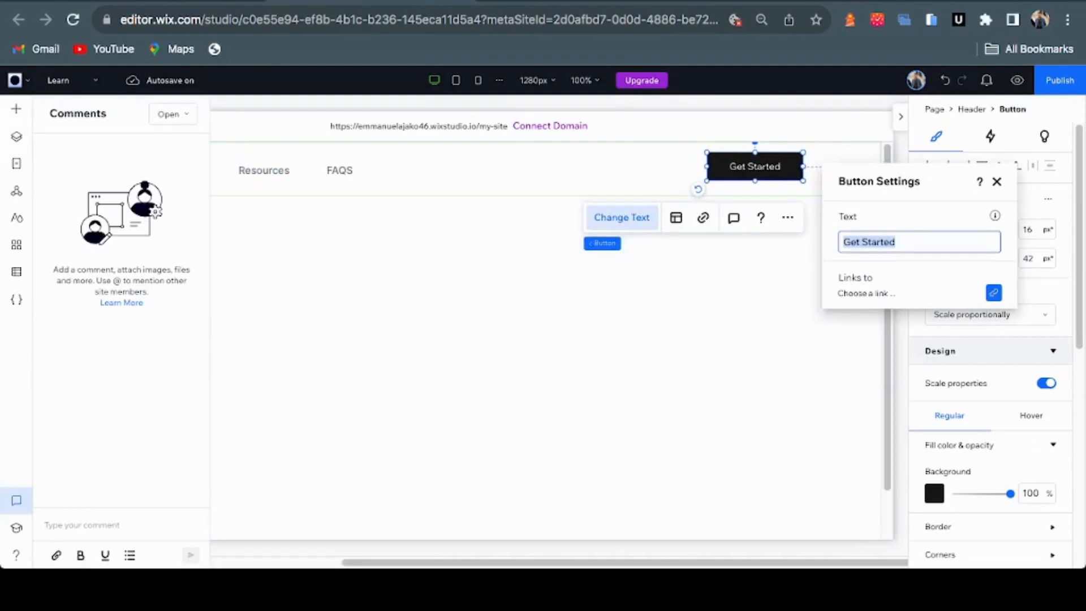
{"action": "type", "text": "Install Kobo"}
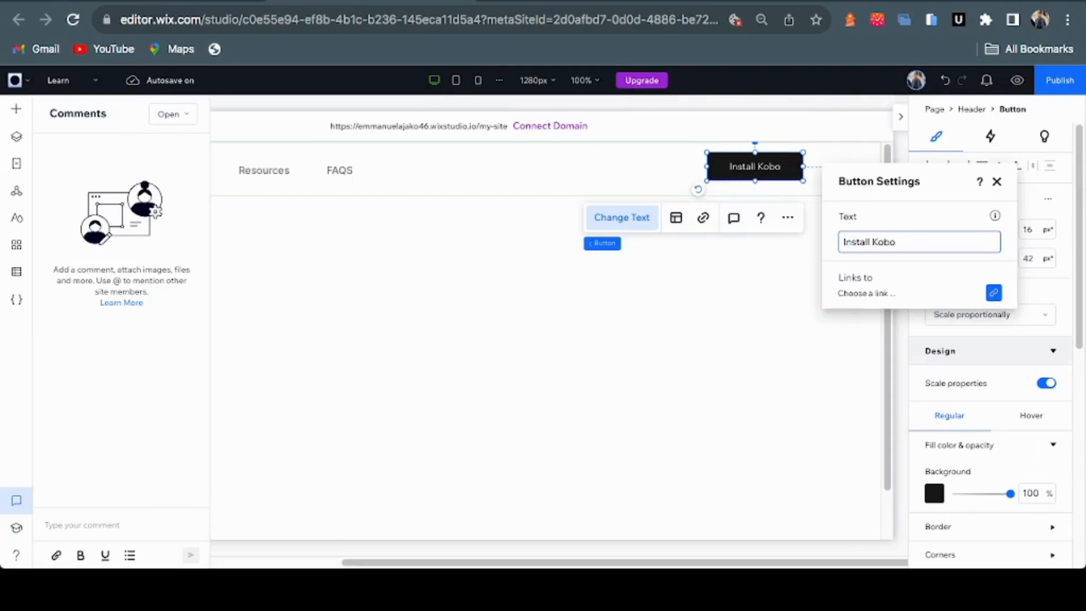
{"action": "type", "text": "drop"}
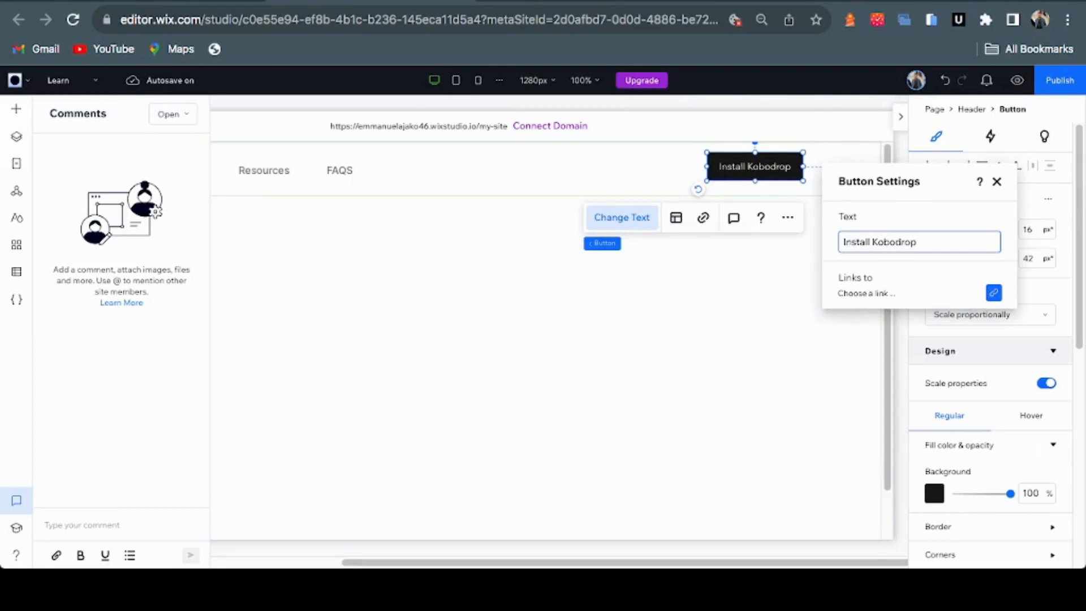
{"action": "left_click", "coordinate": [996, 181]}
{"action": "scroll", "coordinate": [990, 350], "scroll_direction": "down", "scroll_amount": 2}
{"action": "scroll", "coordinate": [989, 351], "scroll_direction": "down", "scroll_amount": 4}
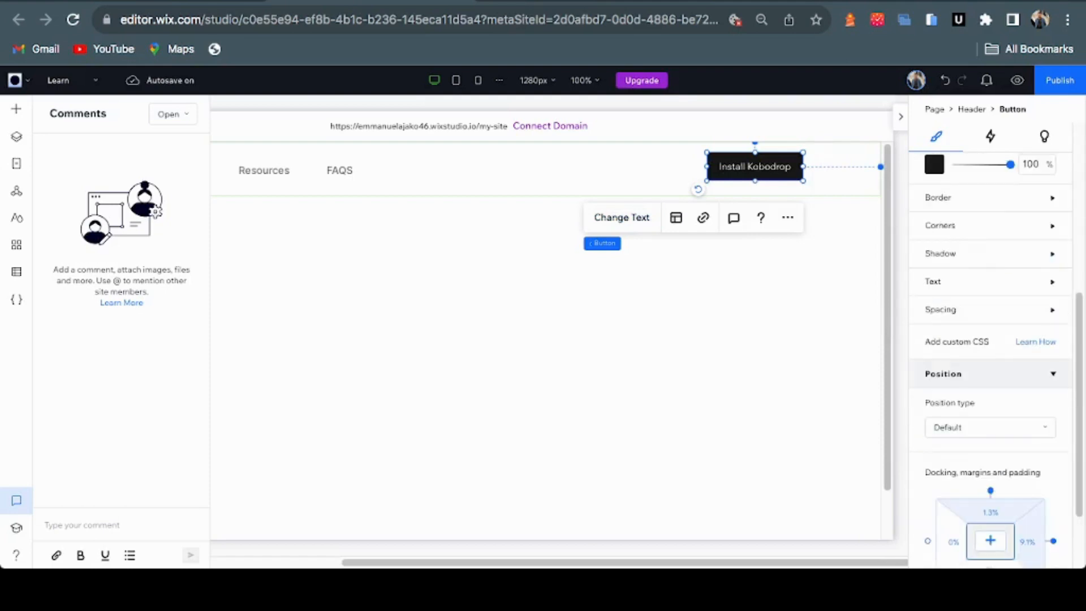
Fill the Install Kobodrop button background with dark blue #082F7B
{"action": "left_click", "coordinate": [934, 165]}
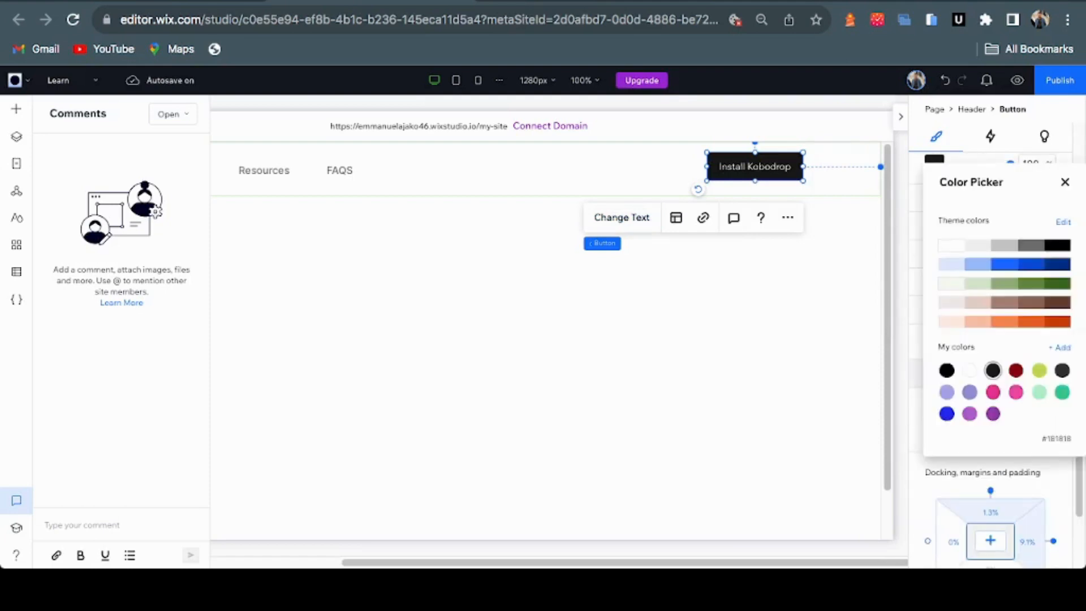
{"action": "left_click", "coordinate": [1057, 264]}
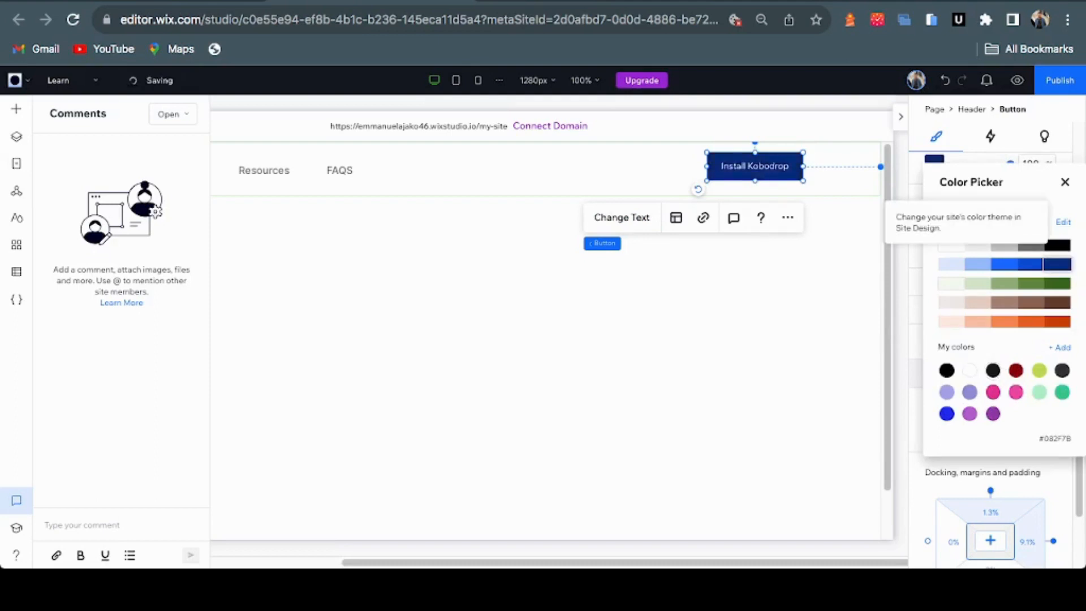
{"action": "left_click", "coordinate": [1065, 182]}
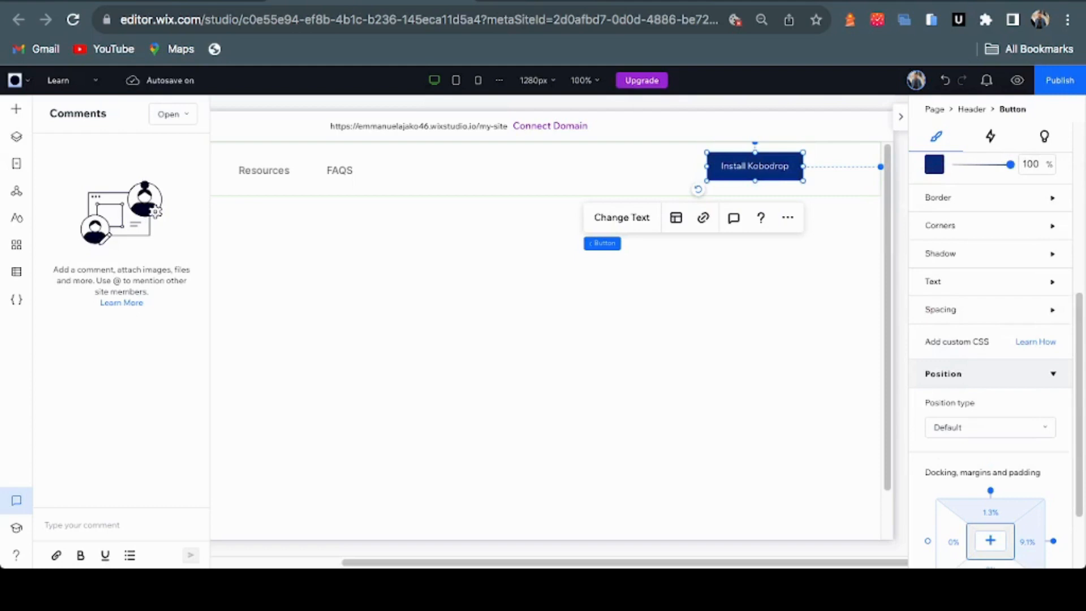
Style the button label in Inter Medium at 15 px
{"action": "left_click", "coordinate": [1051, 282]}
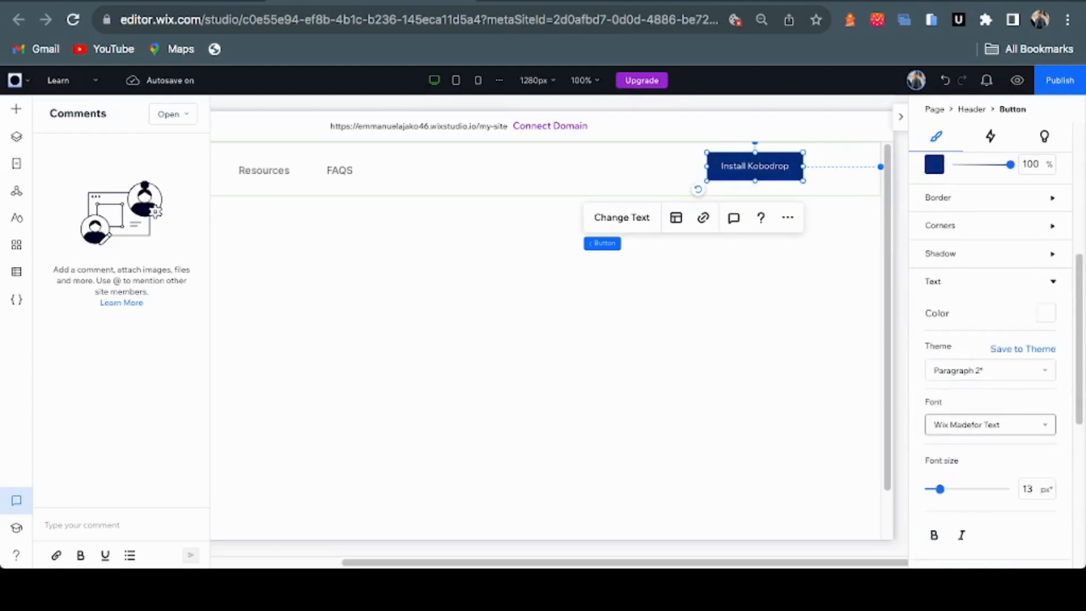
{"action": "left_click", "coordinate": [990, 424]}
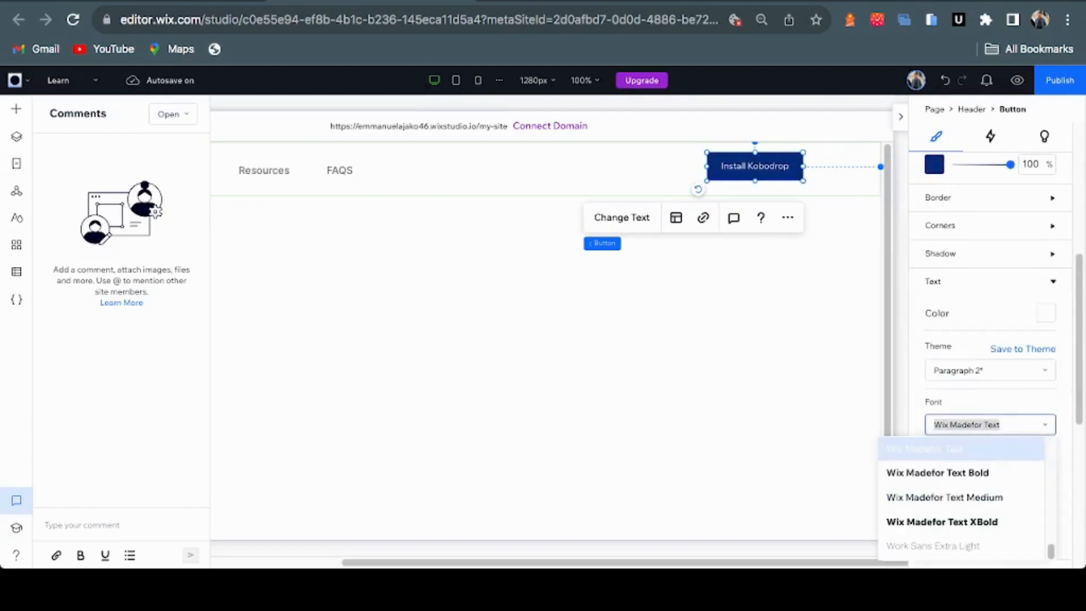
{"action": "type", "text": "Inter Medium"}
{"action": "key", "text": "Return"}
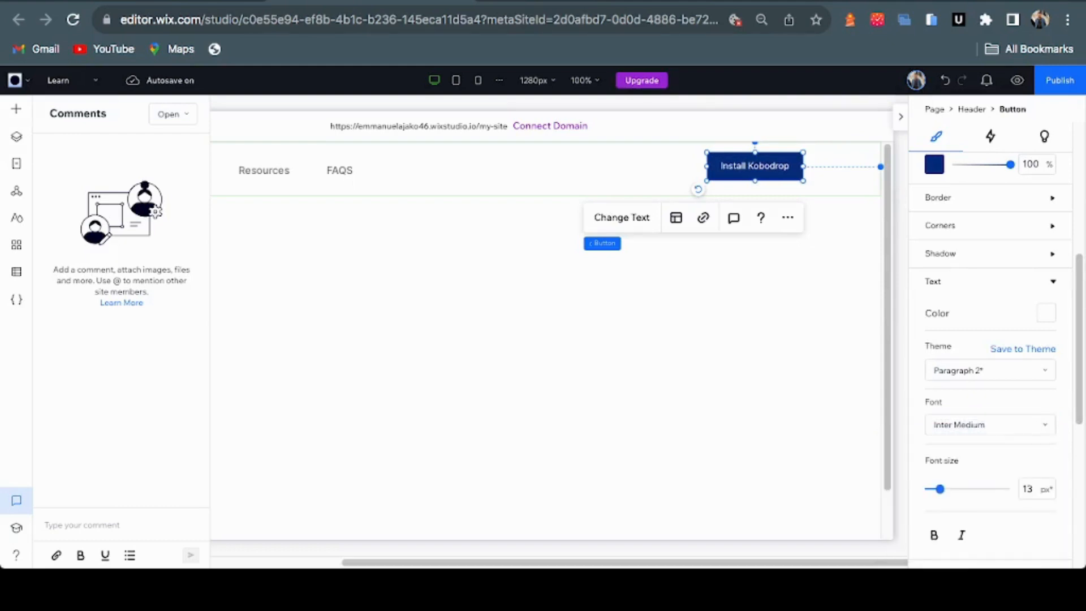
{"action": "scroll", "coordinate": [990, 339], "scroll_direction": "down", "scroll_amount": 1}
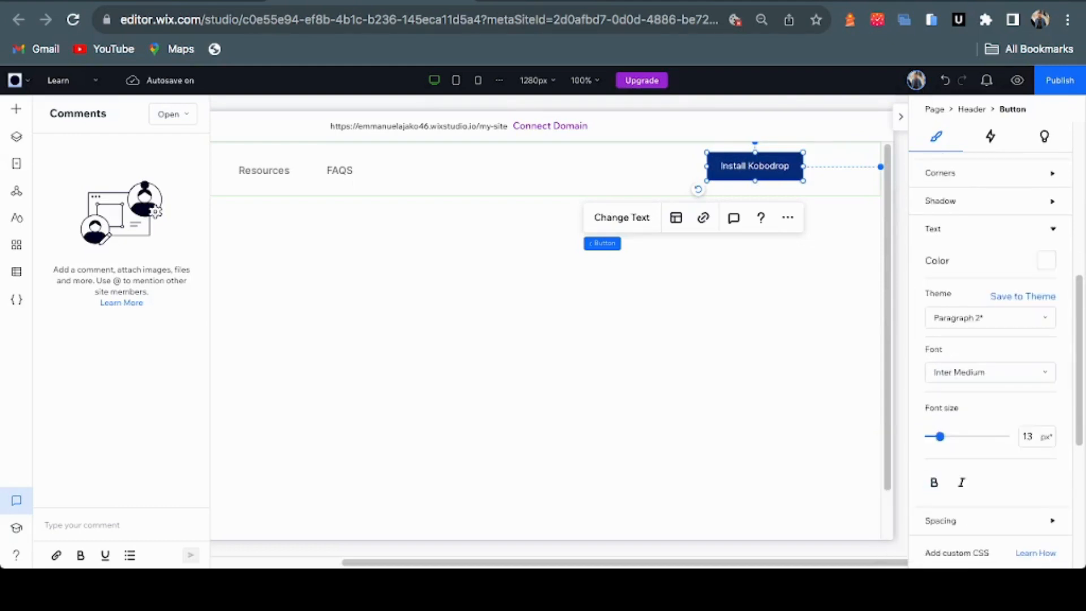
{"action": "left_click_drag", "start_coordinate": [939, 436], "coordinate": [942, 436]}
{"action": "left_click", "coordinate": [1028, 437]}
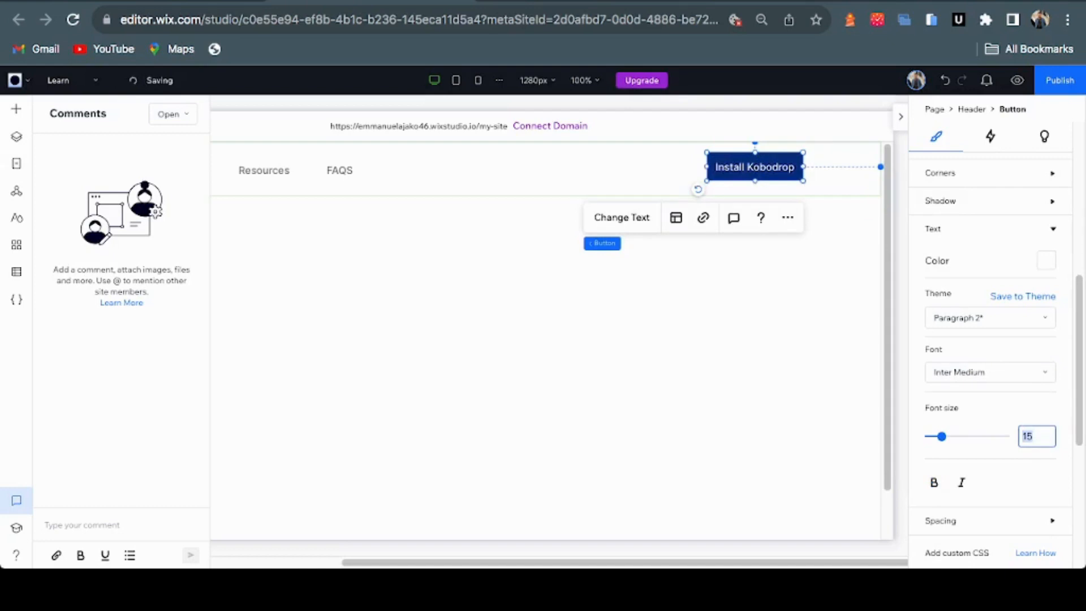
{"action": "scroll", "coordinate": [990, 339], "scroll_direction": "up", "scroll_amount": 5}
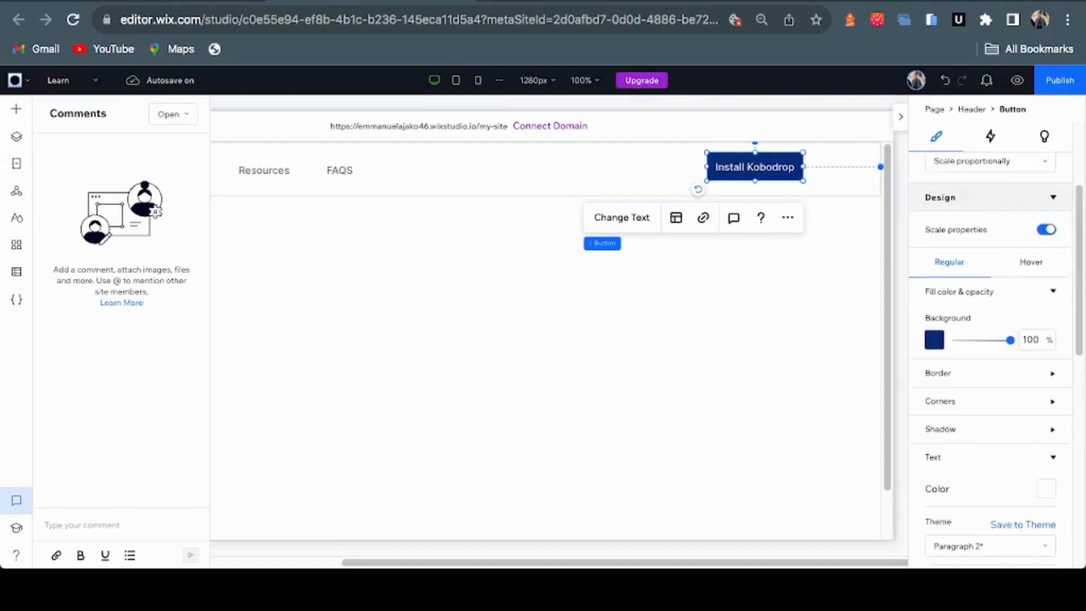
{"action": "left_click", "coordinate": [990, 401]}
{"action": "scroll", "coordinate": [990, 402], "scroll_direction": "down", "scroll_amount": 3}
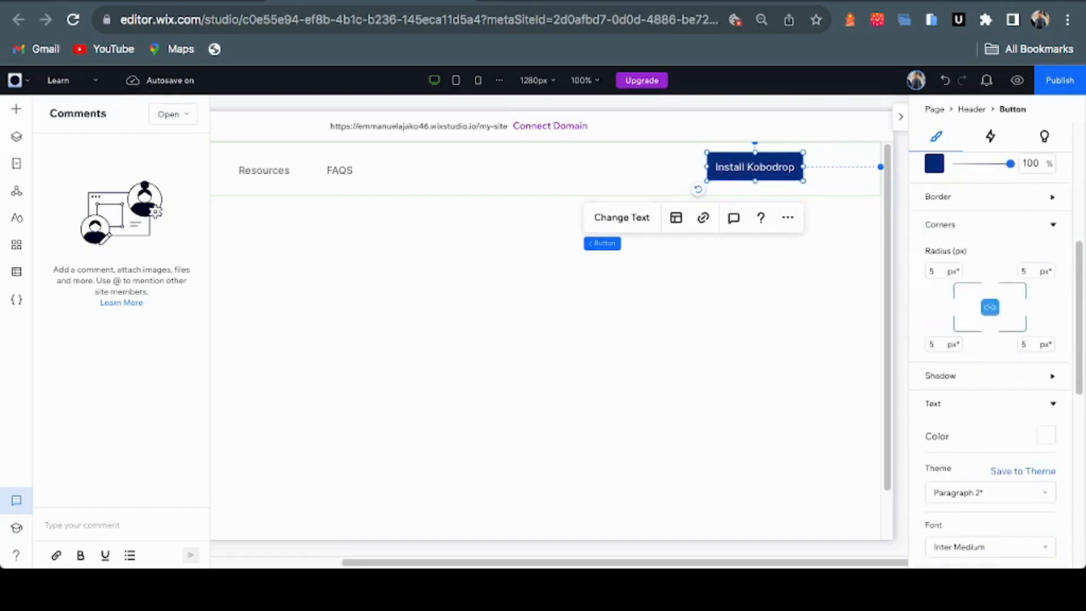
Round all the button's corners to 10 px and move it further right in the header
{"action": "left_click", "coordinate": [933, 271]}
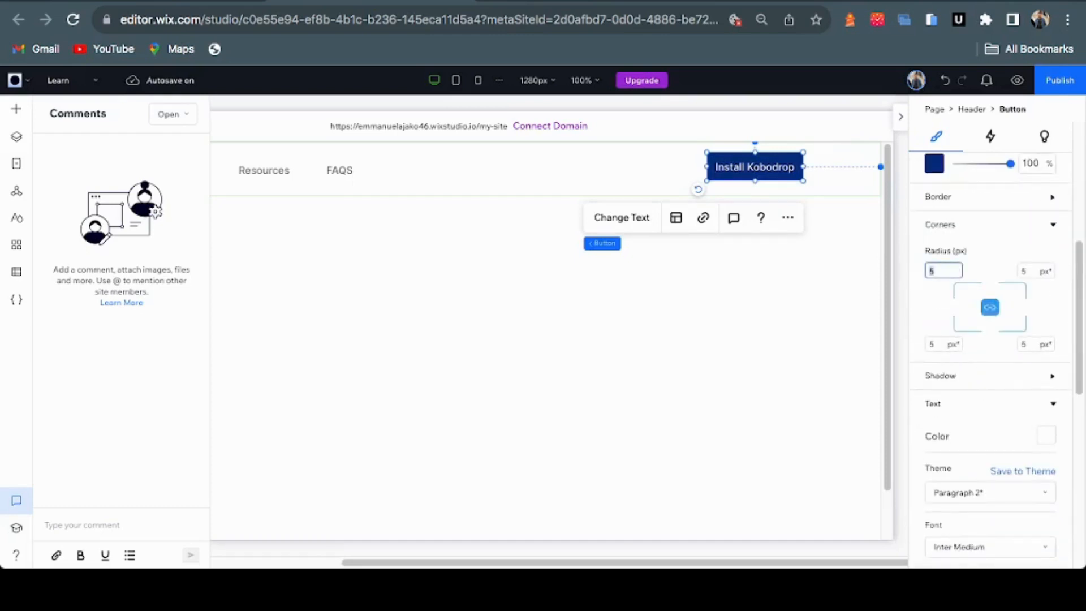
{"action": "type", "text": "10"}
{"action": "key", "text": "super+a"}
{"action": "type", "text": "10"}
{"action": "key", "text": "Return"}
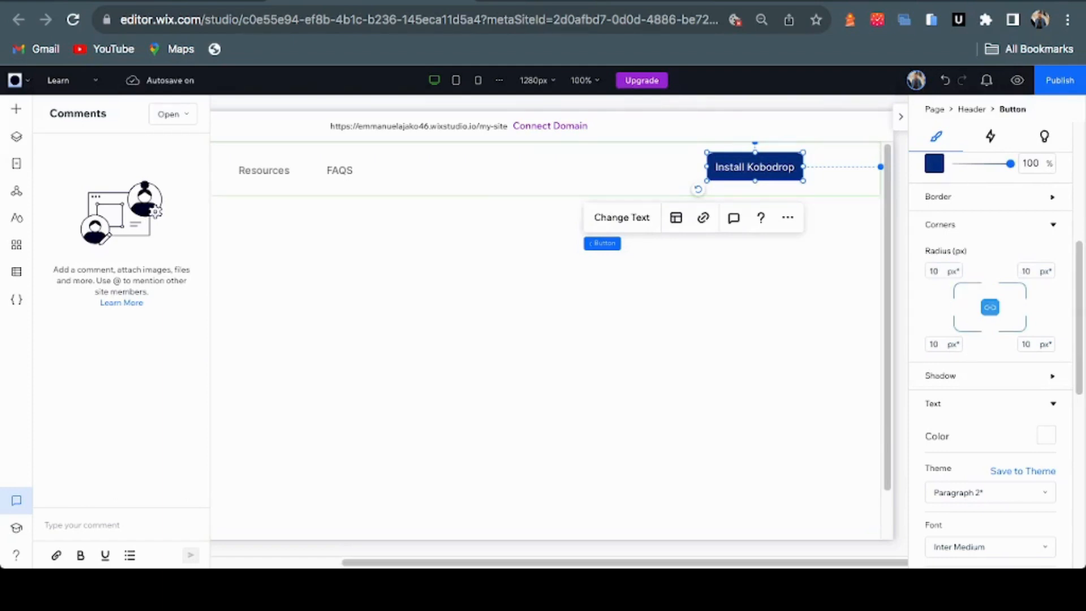
{"action": "left_click_drag", "start_coordinate": [754, 167], "coordinate": [801, 171]}
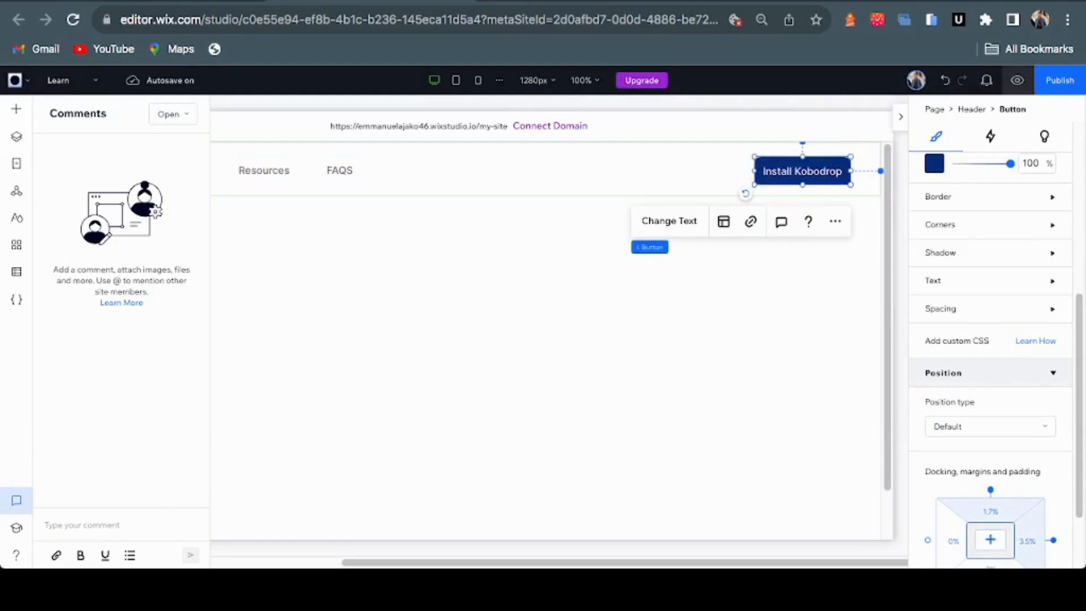
Preview the header, raise the Install Kobodrop button height from 47 to 54 px, and preview again
{"action": "left_click", "coordinate": [1017, 79]}
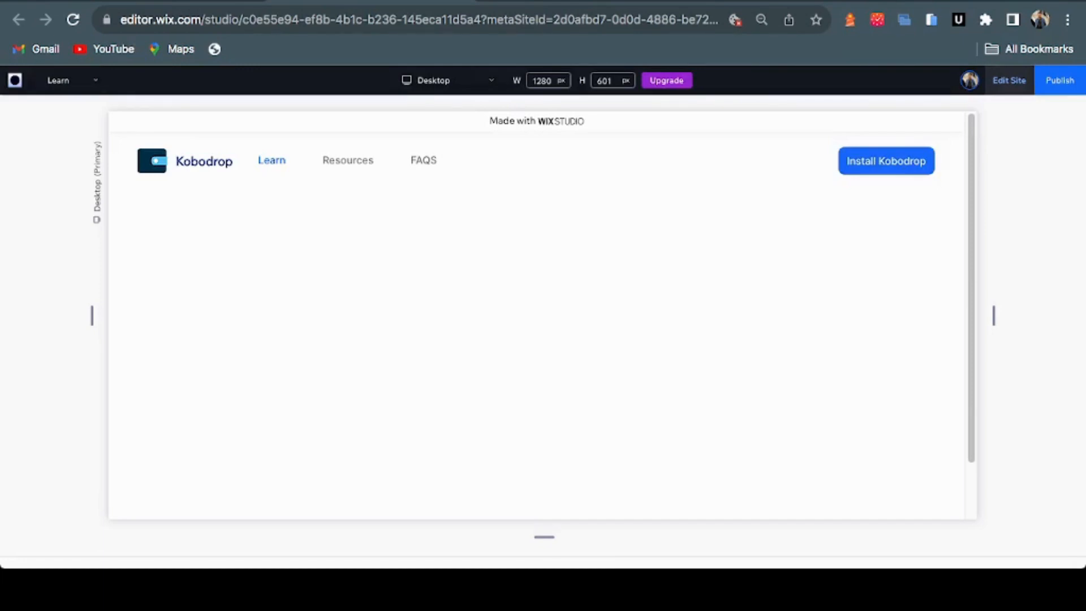
{"action": "left_click", "coordinate": [1009, 80]}
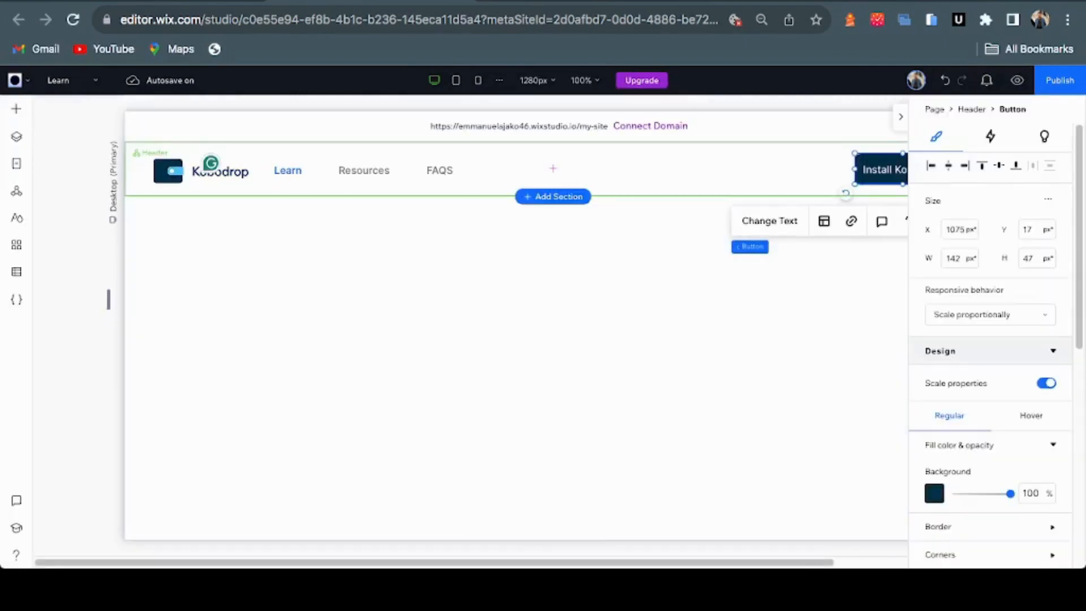
{"action": "left_click_drag", "start_coordinate": [902, 184], "coordinate": [902, 189]}
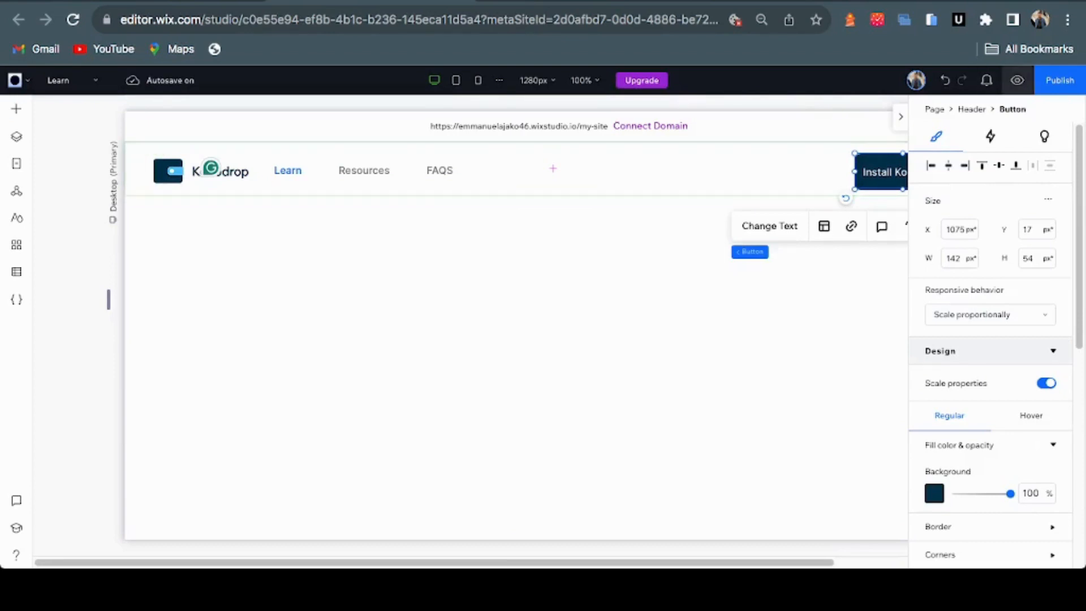
{"action": "left_click", "coordinate": [1016, 81]}
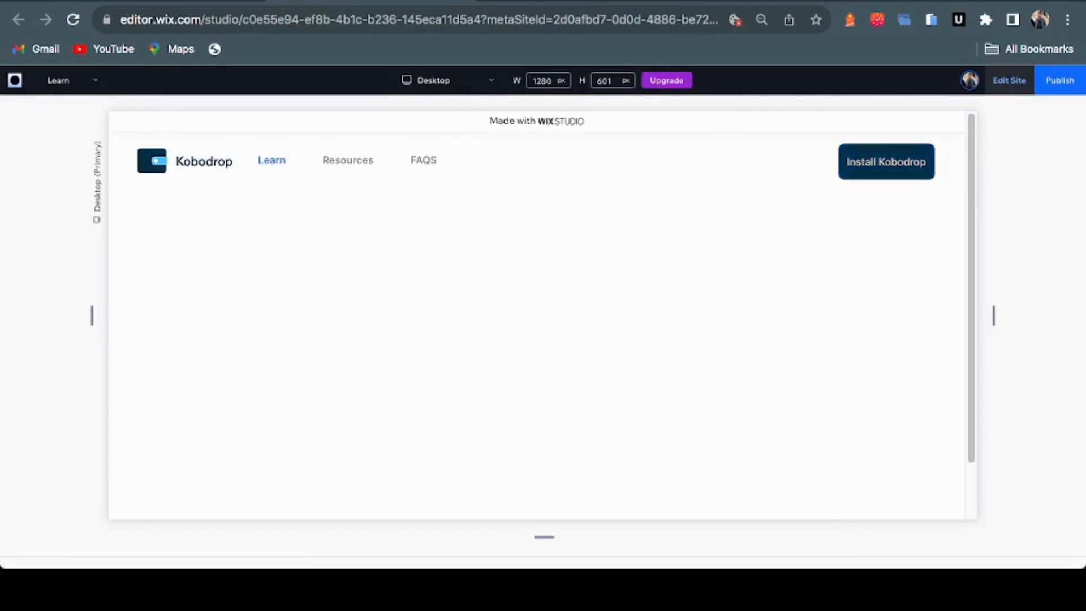
{"action": "left_click", "coordinate": [1009, 80]}
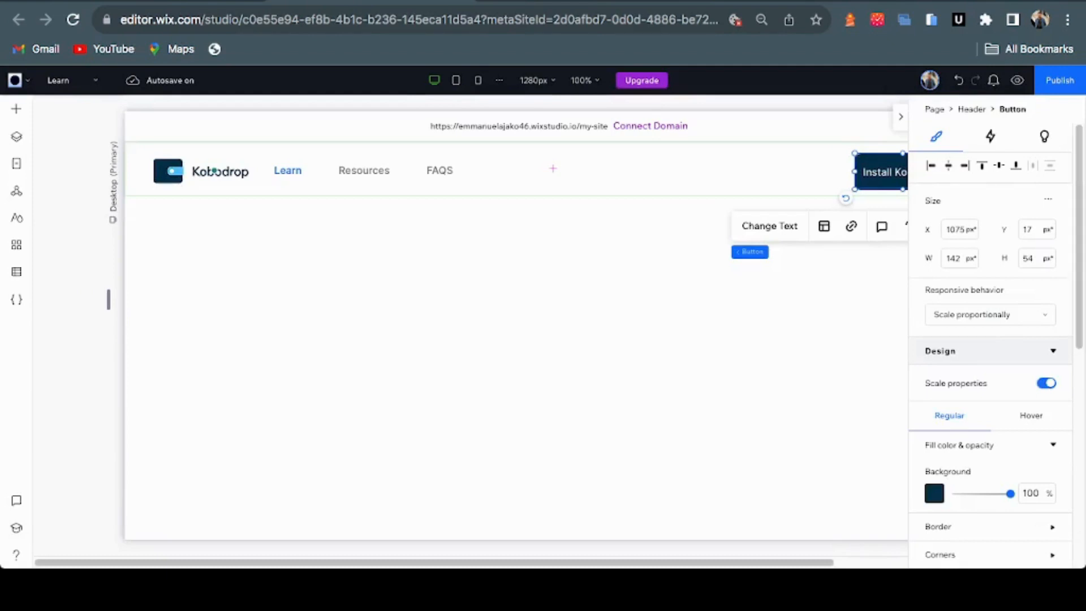
Set the Install Kobodrop button's Hover background to the dark navy #023047 theme colour
{"action": "left_click", "coordinate": [212, 169]}
{"action": "scroll", "coordinate": [990, 339], "scroll_direction": "down", "scroll_amount": 6}
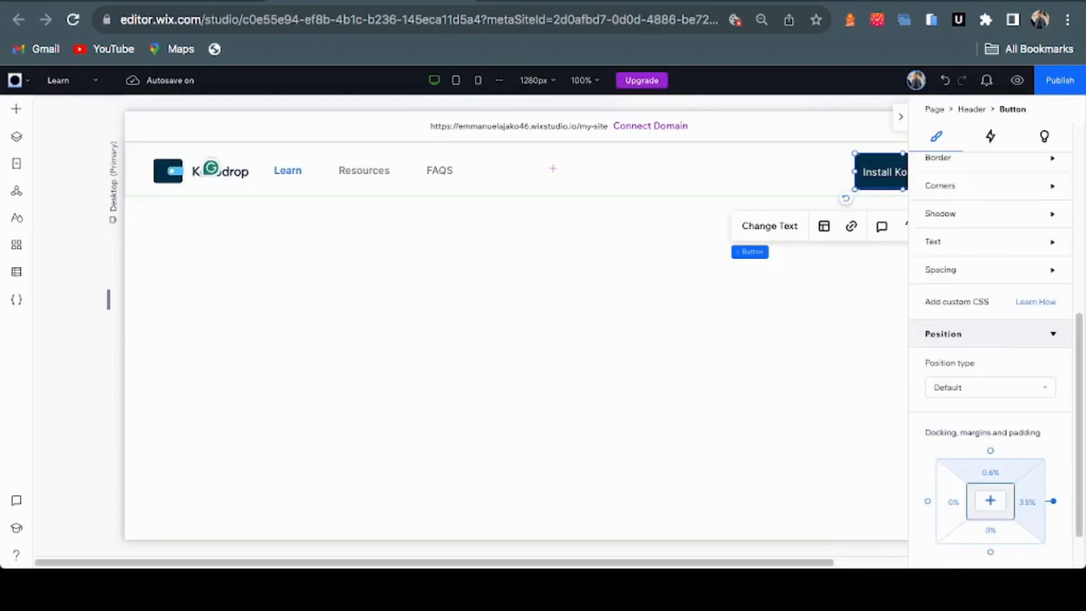
{"action": "scroll", "coordinate": [989, 335], "scroll_direction": "up", "scroll_amount": 6}
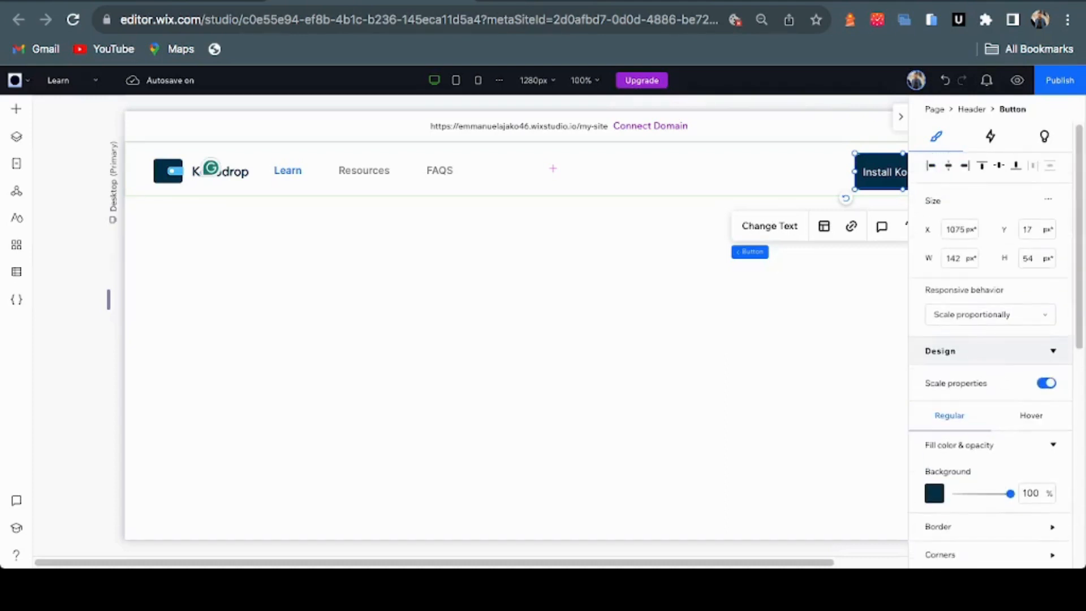
{"action": "left_click", "coordinate": [1031, 415]}
{"action": "scroll", "coordinate": [990, 339], "scroll_direction": "down", "scroll_amount": 1}
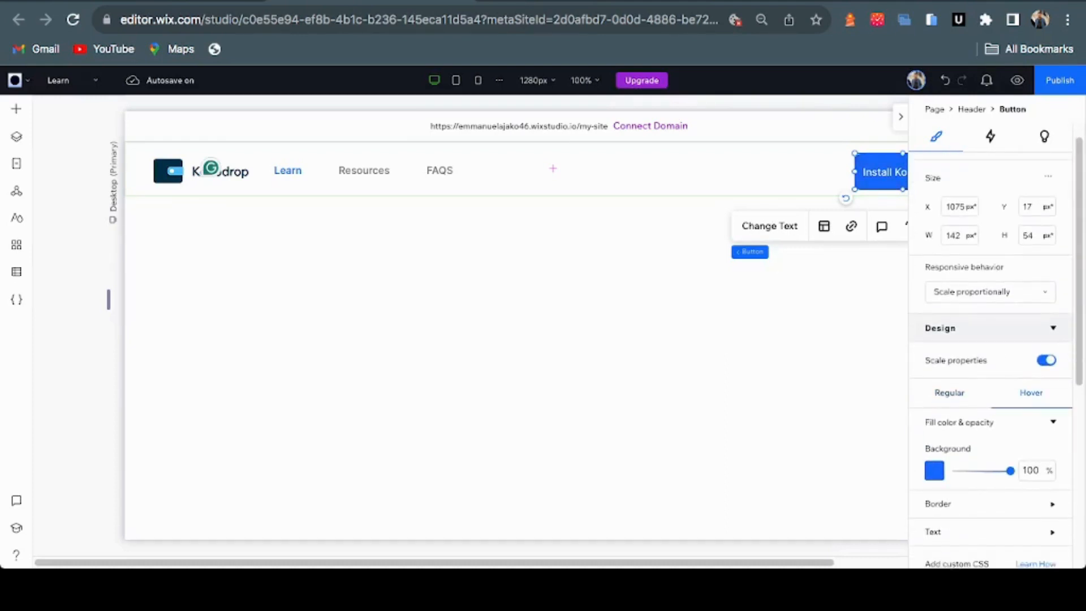
{"action": "left_click", "coordinate": [934, 470]}
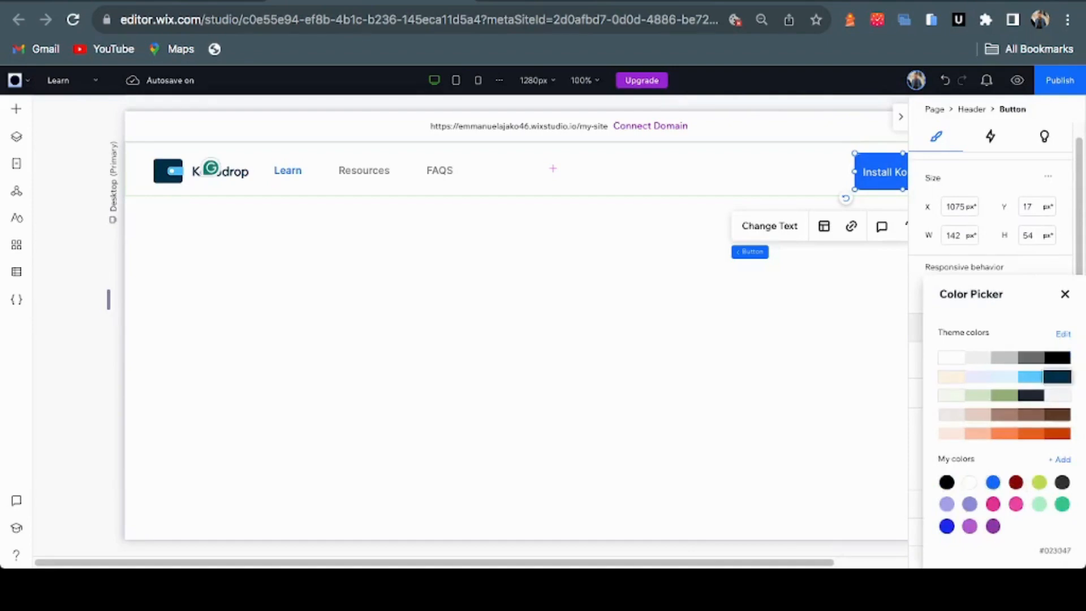
{"action": "left_click", "coordinate": [1057, 376]}
{"action": "left_click", "coordinate": [1065, 294]}
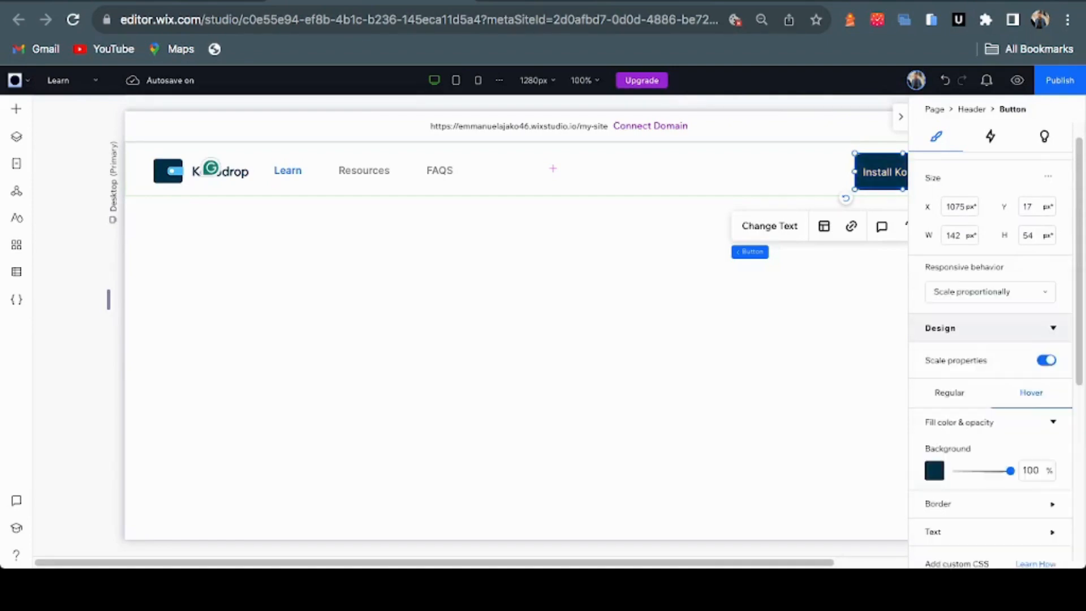
{"action": "left_click", "coordinate": [900, 116]}
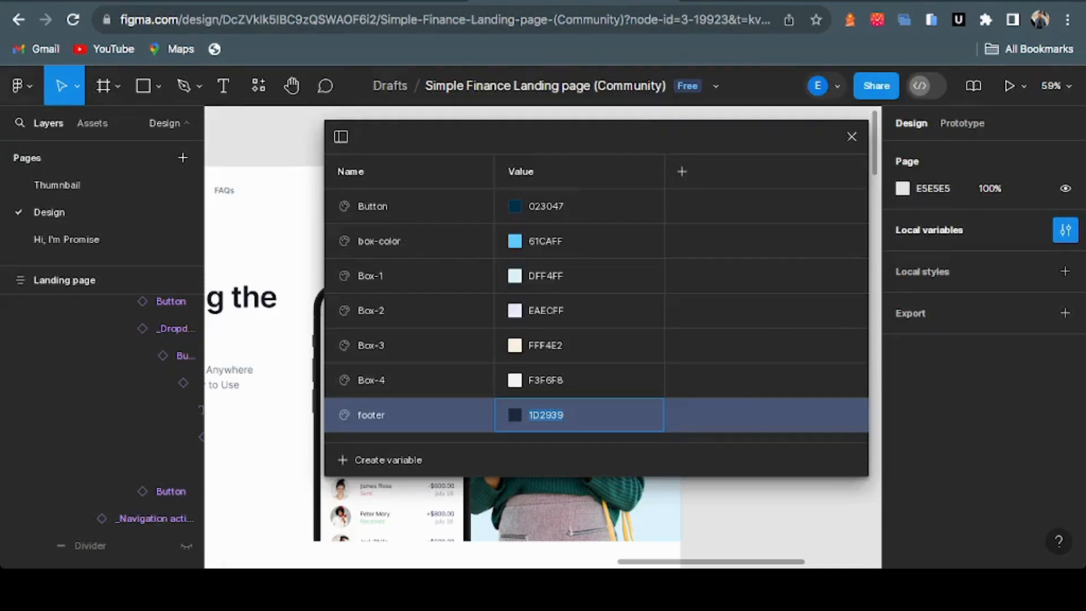
Close Figma's Local variables table with Escape
{"action": "key", "text": "Escape"}
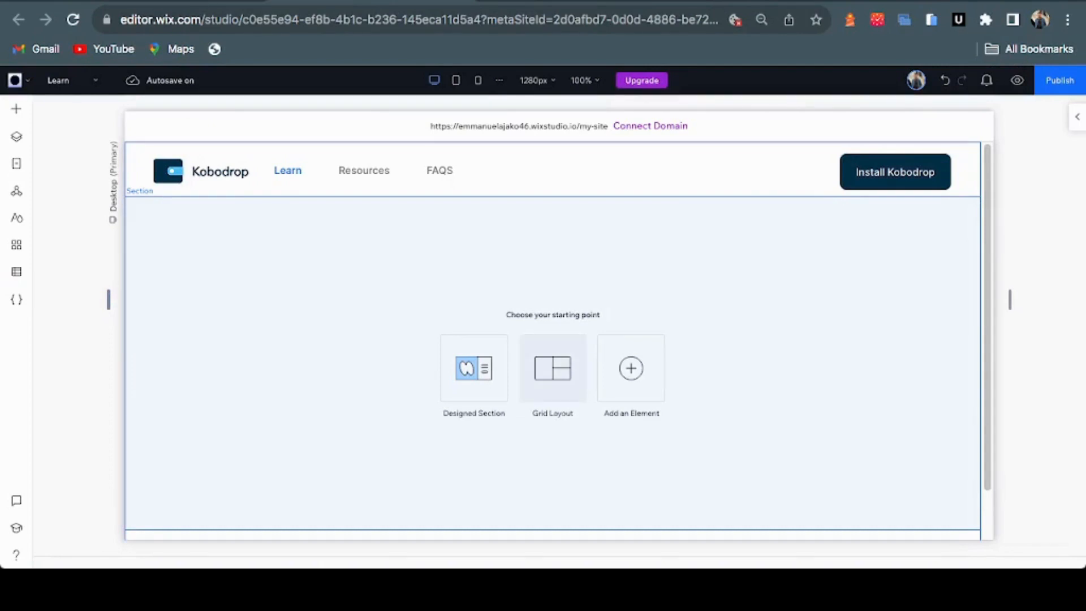
Browse the Team designs under Designed Sections for the empty area below the header
{"action": "left_click", "coordinate": [552, 368]}
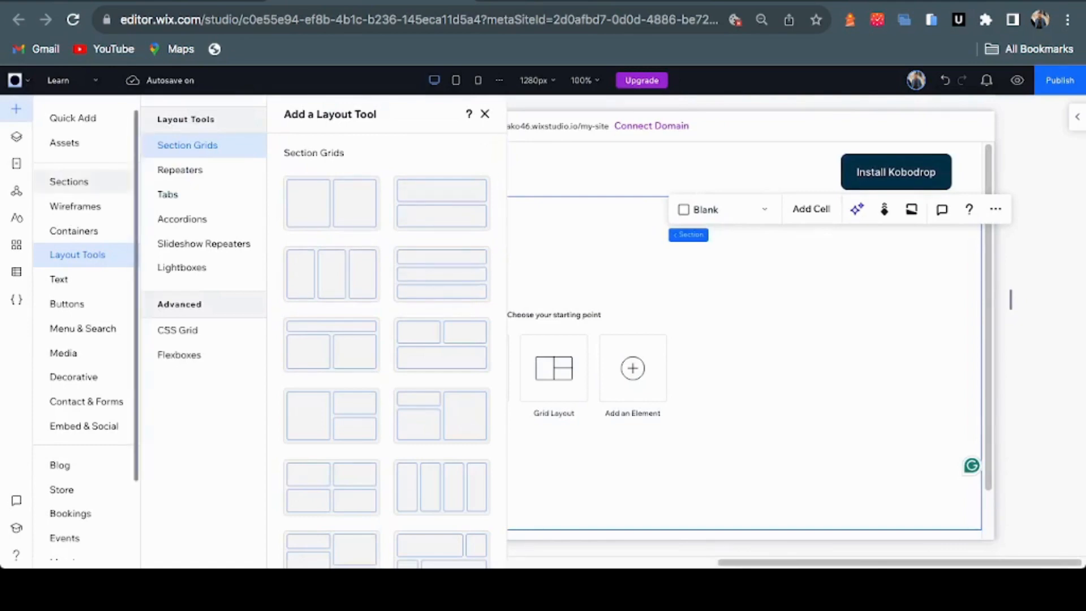
{"action": "left_click", "coordinate": [69, 181]}
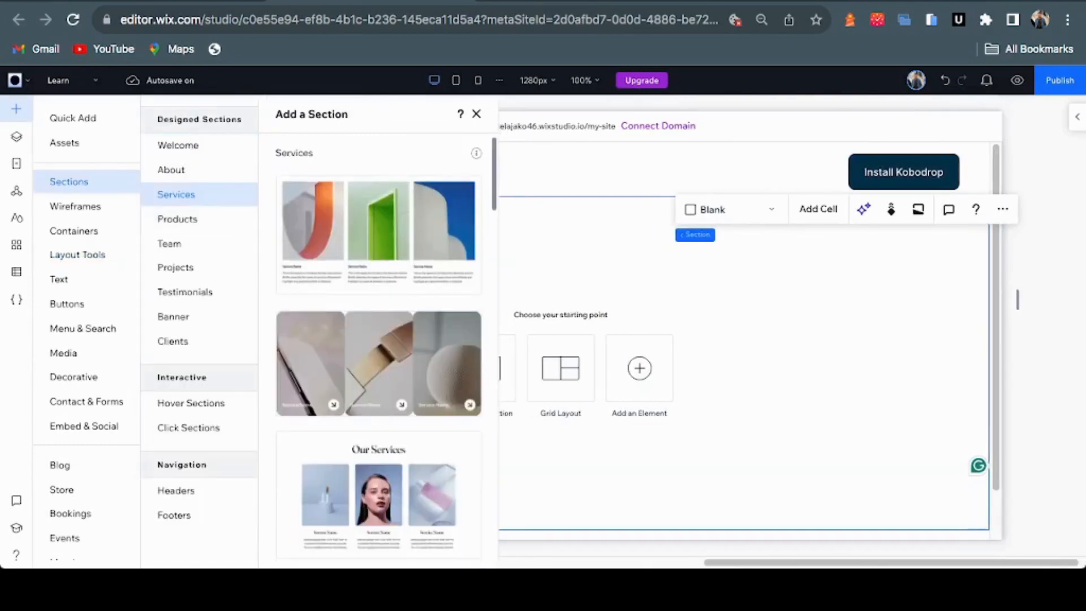
{"action": "scroll", "coordinate": [378, 339], "scroll_direction": "down", "scroll_amount": 5}
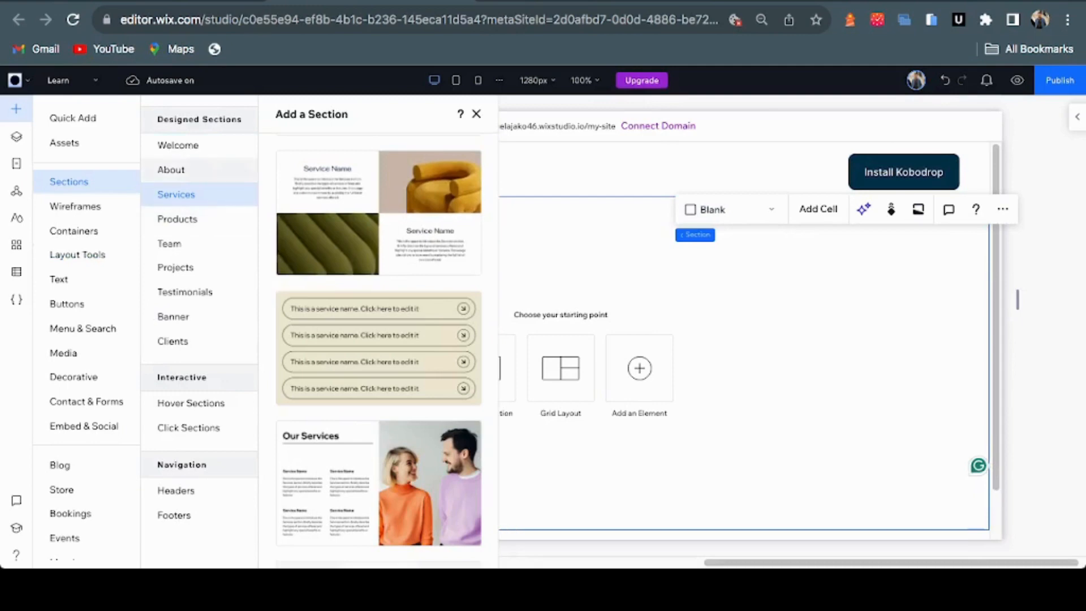
{"action": "left_click", "coordinate": [169, 244]}
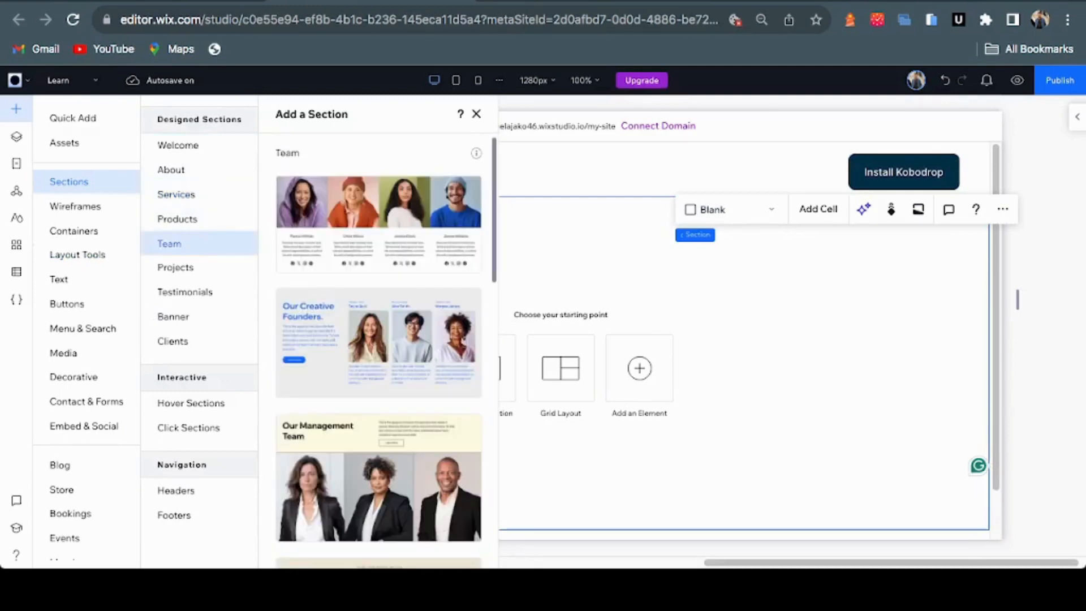
{"action": "scroll", "coordinate": [379, 339], "scroll_direction": "down", "scroll_amount": 8}
Undo the Our Team section dropped into the blank area
{"action": "scroll", "coordinate": [378, 339], "scroll_direction": "down", "scroll_amount": 4}
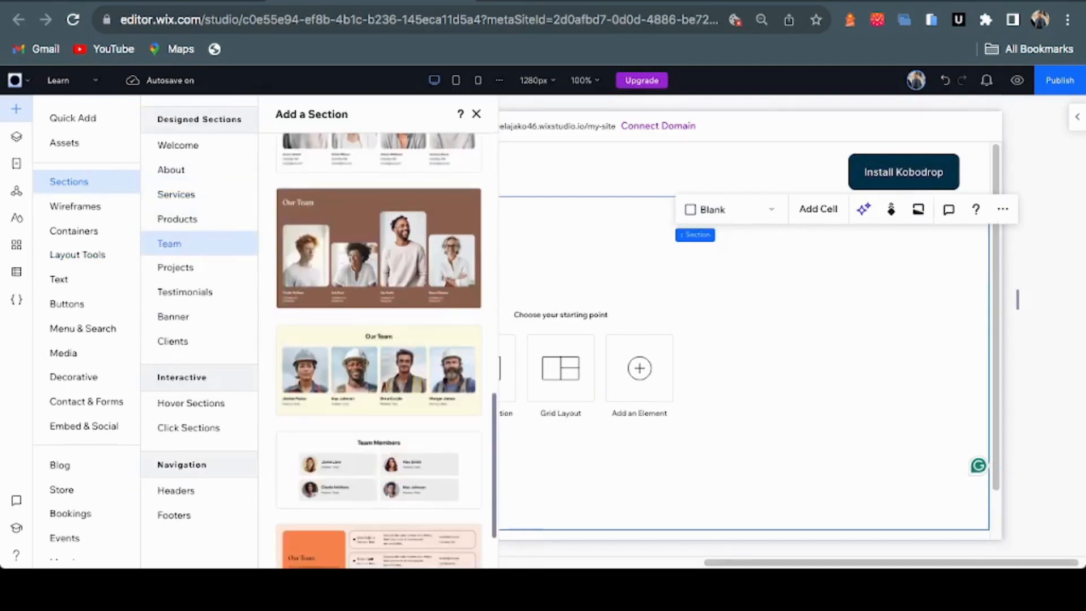
{"action": "left_click_drag", "start_coordinate": [378, 458], "coordinate": [560, 454]}
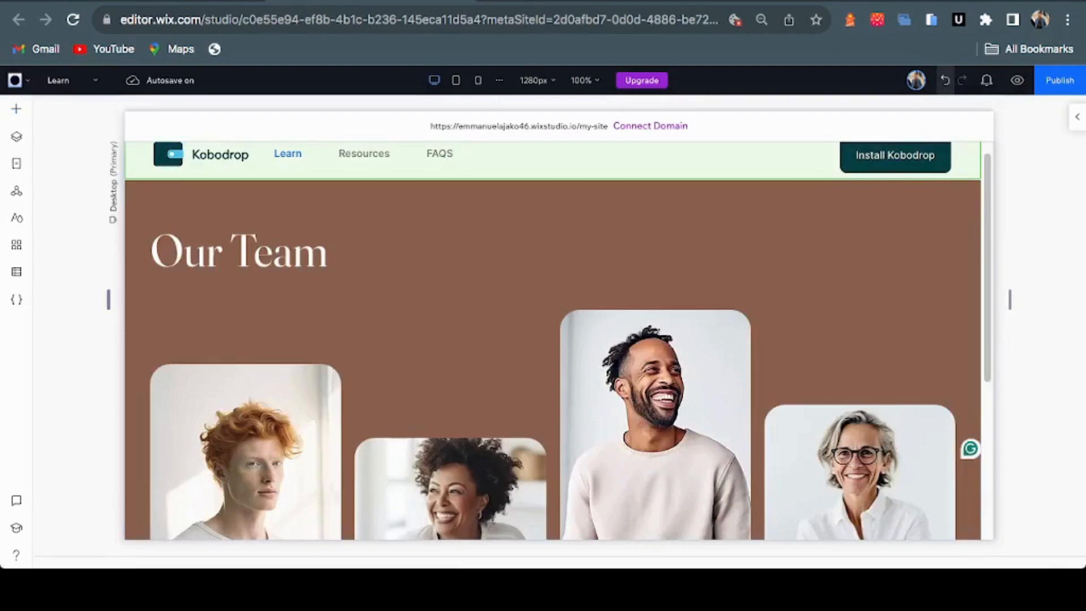
{"action": "key", "text": "ctrl+z"}
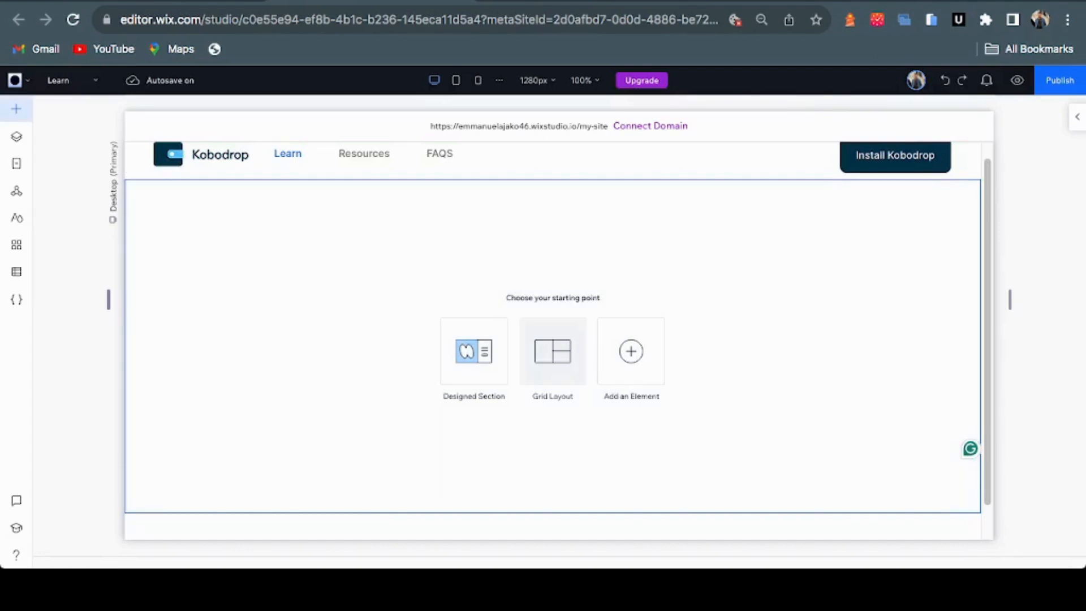
Split the blank section into a two-column Section Grid
{"action": "left_click", "coordinate": [16, 109]}
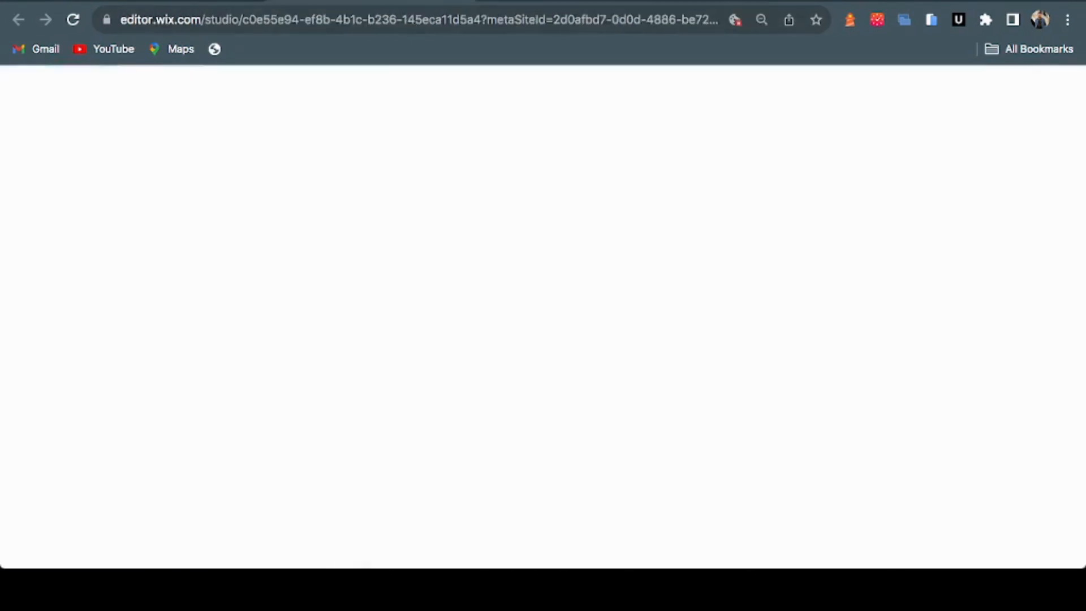
{"action": "left_click", "coordinate": [322, 220]}
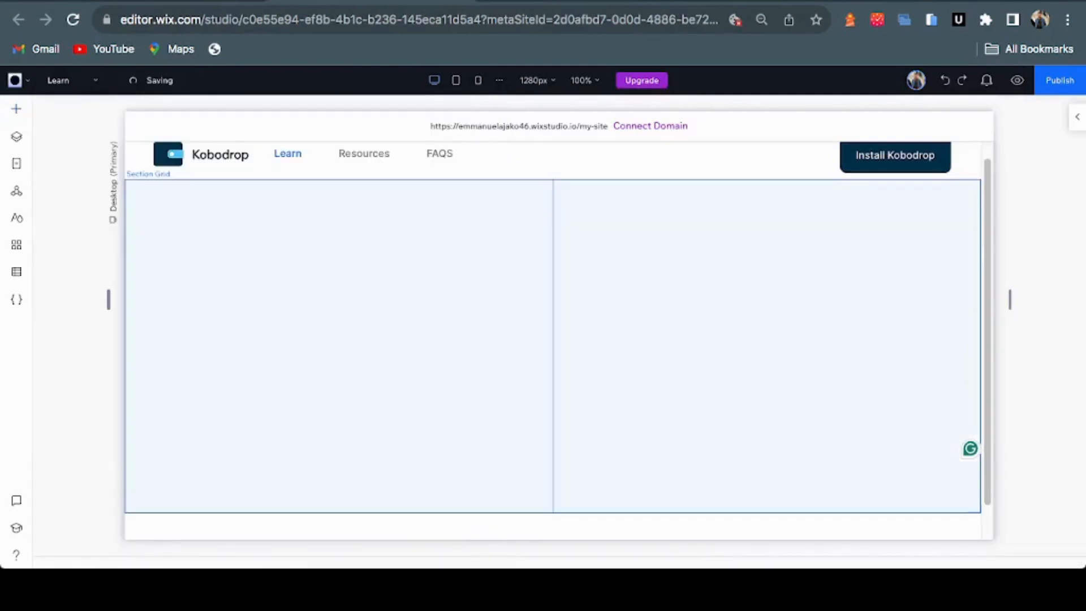
{"action": "left_click", "coordinate": [594, 312]}
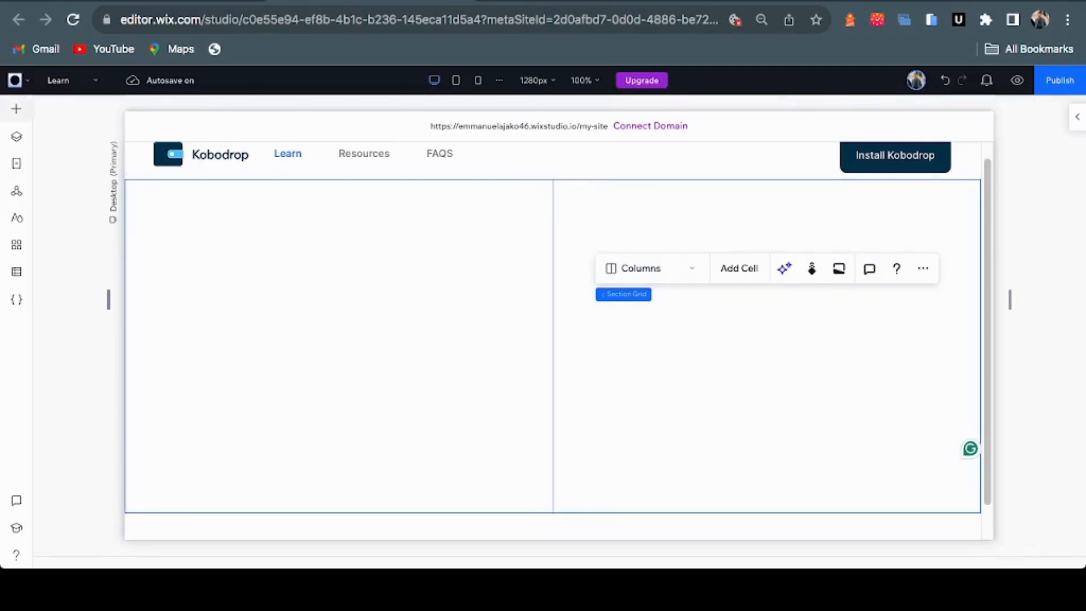
Drag a Heading 1 text into the grid's left column
{"action": "left_click", "coordinate": [16, 109]}
{"action": "left_click", "coordinate": [59, 279]}
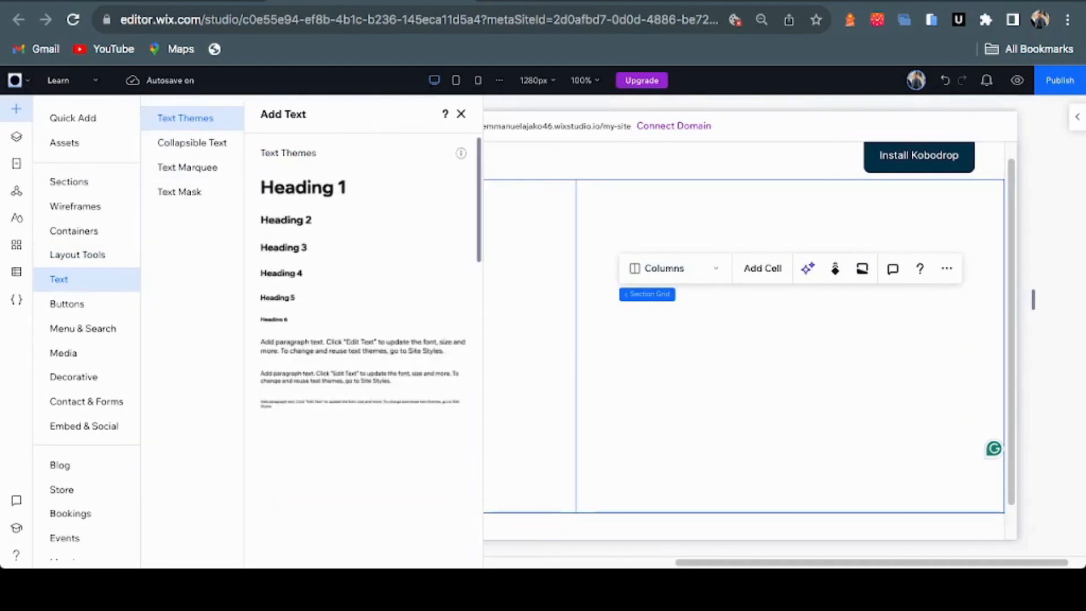
{"action": "left_click_drag", "start_coordinate": [302, 187], "coordinate": [356, 241]}
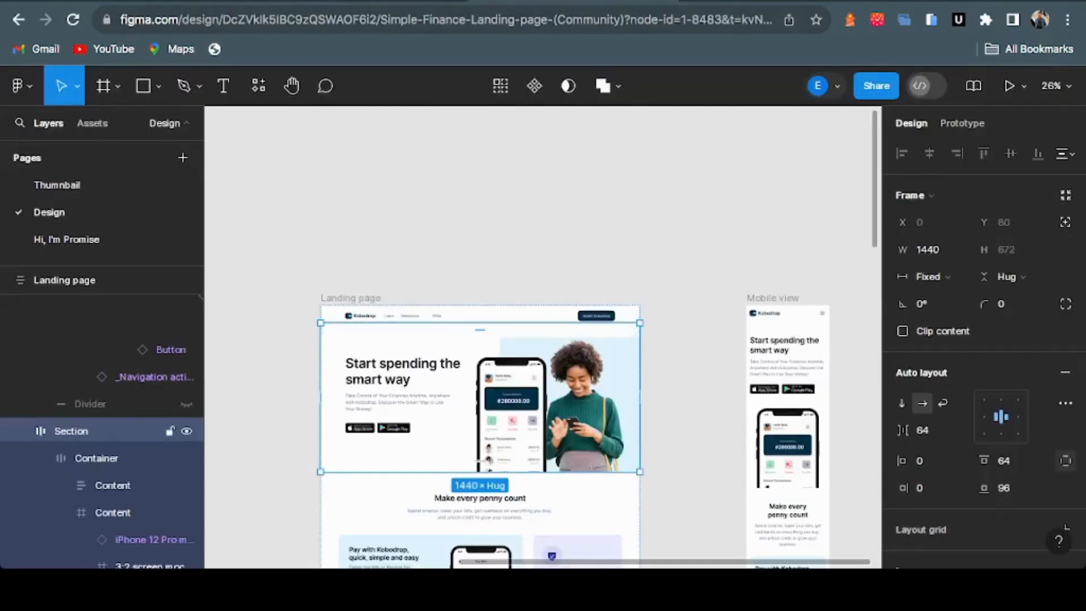
Copy Figma's hero heading 'Start spending the smart way' and go back to Wix Studio
{"action": "double_click", "coordinate": [399, 380]}
{"action": "double_click", "coordinate": [399, 380]}
{"action": "double_click", "coordinate": [399, 380]}
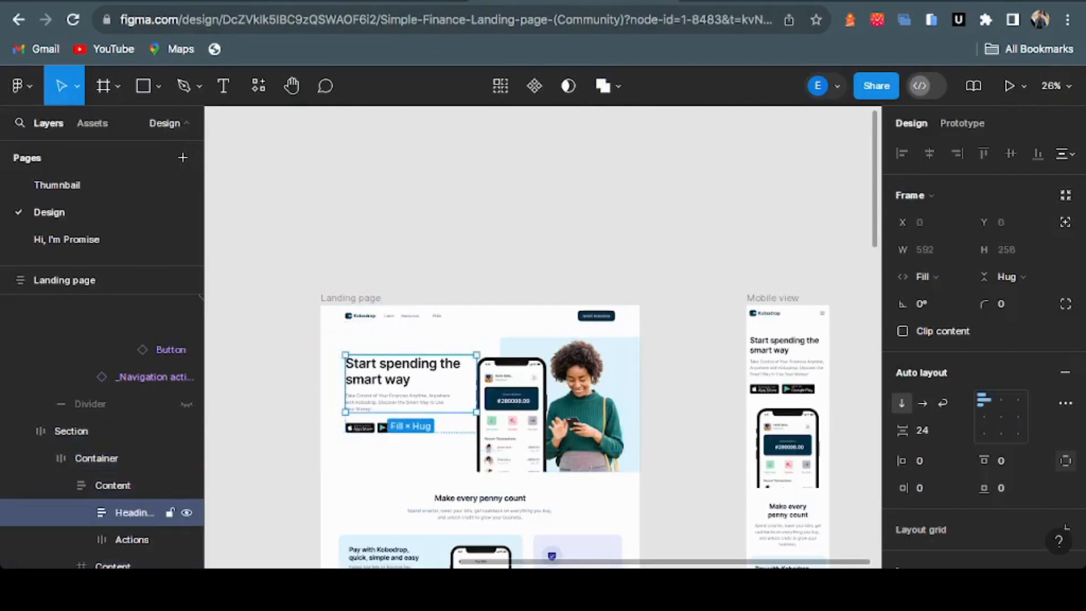
{"action": "double_click", "coordinate": [399, 380]}
{"action": "key", "text": "Return"}
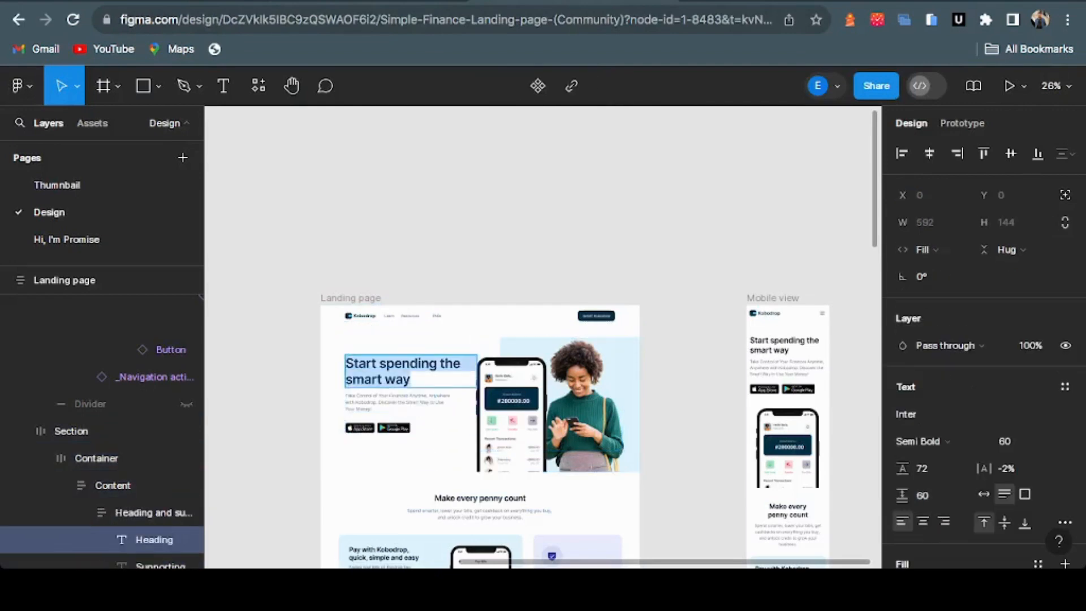
{"action": "key", "text": "ctrl+shift+Tab"}
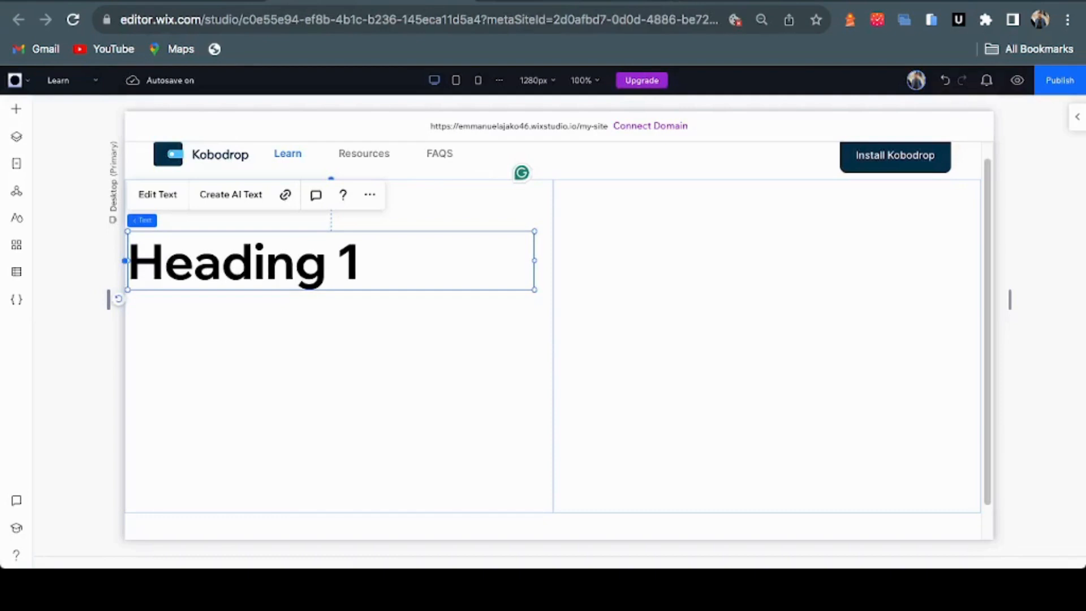
Paste 'Start spending the smart way' into the heading and set its font size to 60 px
{"action": "double_click", "coordinate": [243, 263]}
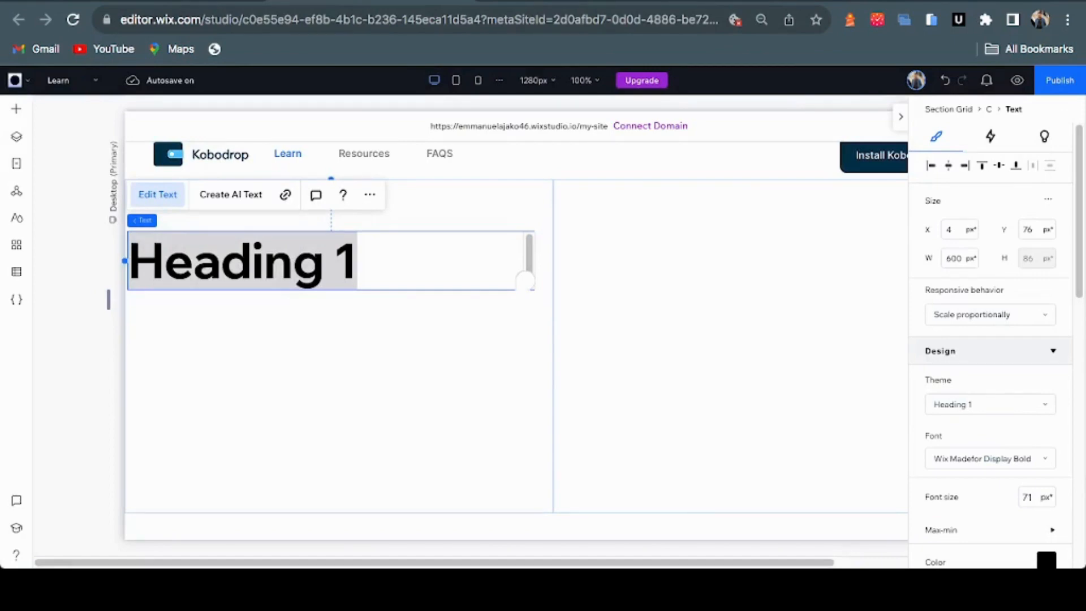
{"action": "type", "text": "Start spending the smart way"}
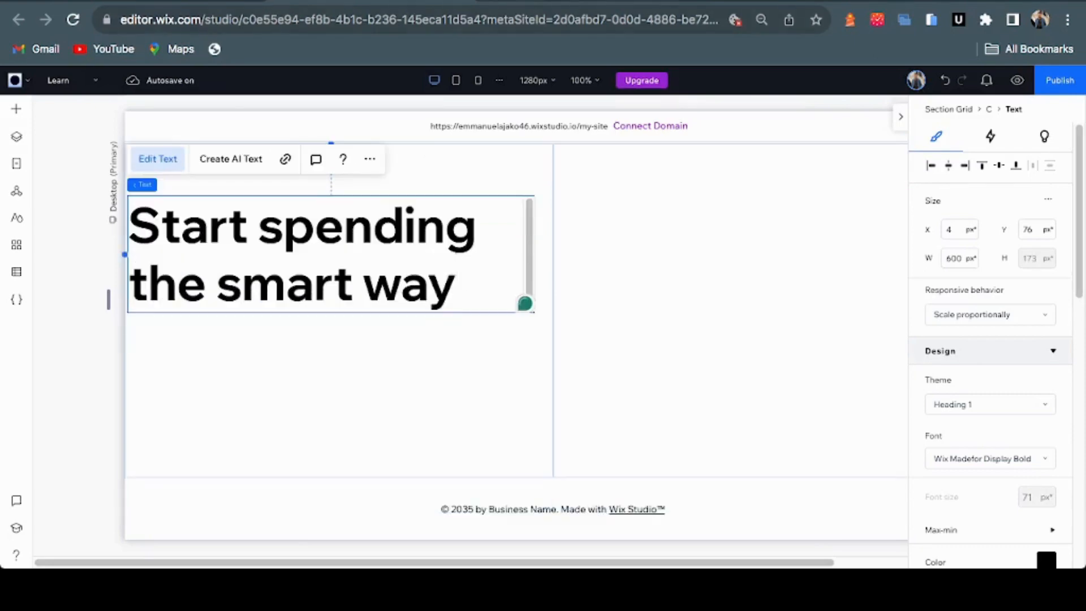
{"action": "key", "text": "ctrl+Tab"}
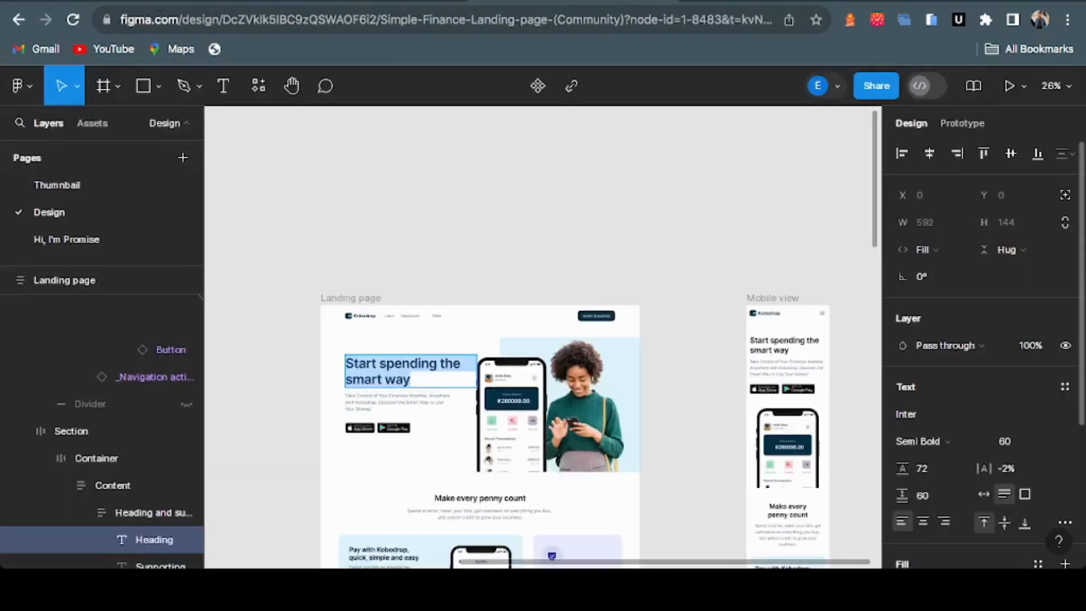
{"action": "left_click", "coordinate": [1012, 441]}
{"action": "left_click", "coordinate": [396, 1]}
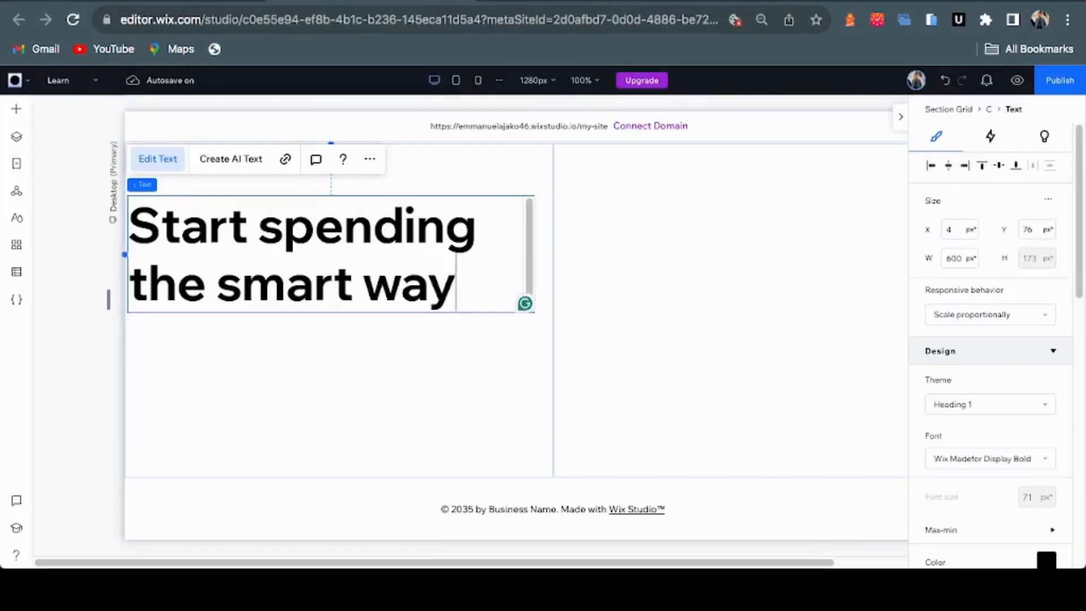
{"action": "key", "text": "ctrl+a"}
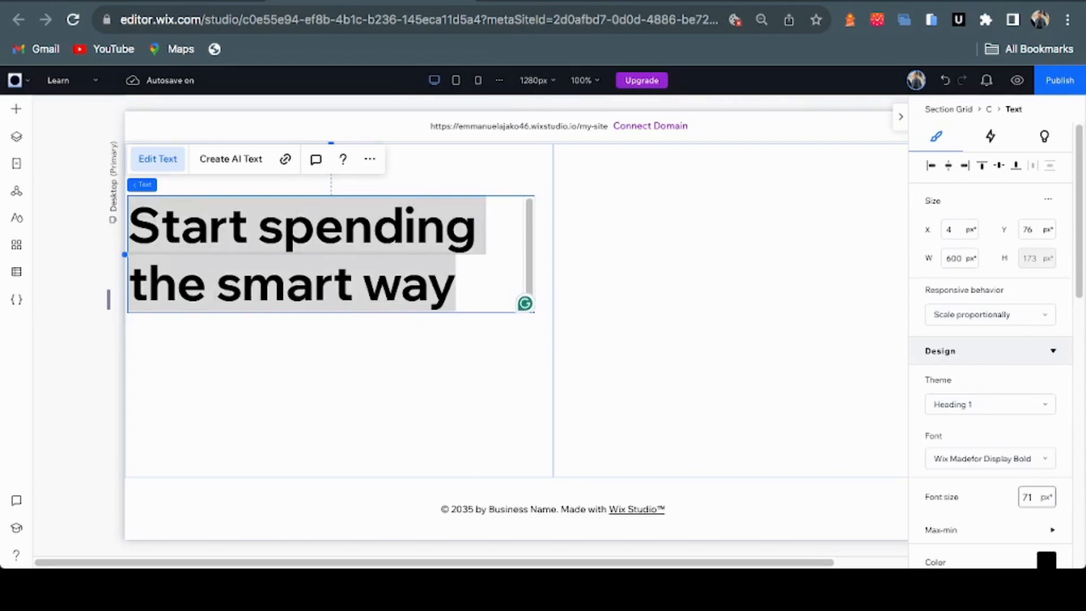
{"action": "left_click", "coordinate": [1028, 497]}
{"action": "type", "text": "60"}
{"action": "key", "text": "Return"}
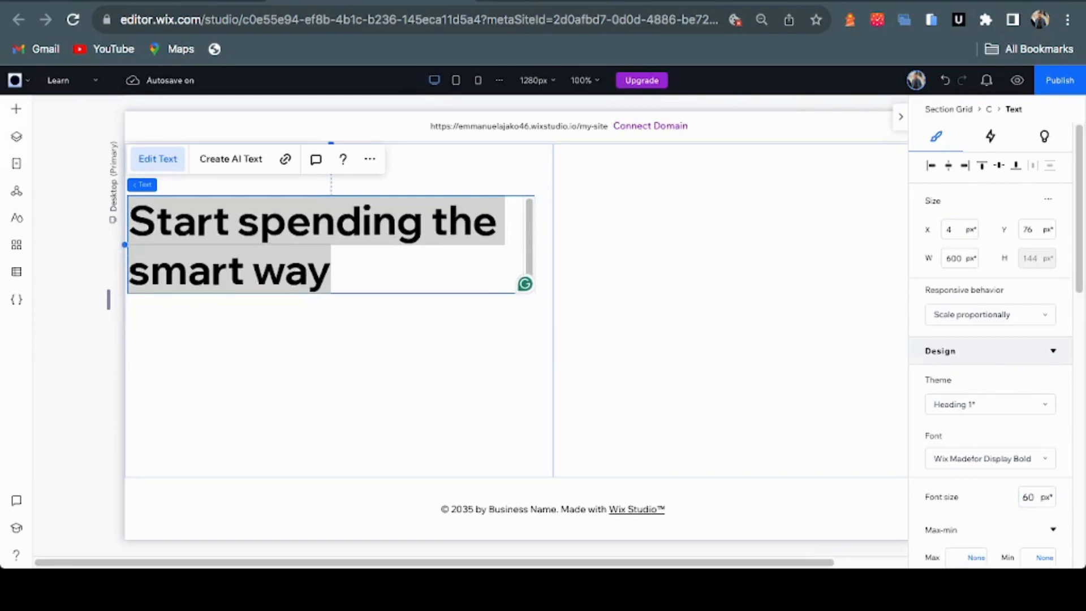
{"action": "left_click", "coordinate": [498, 344]}
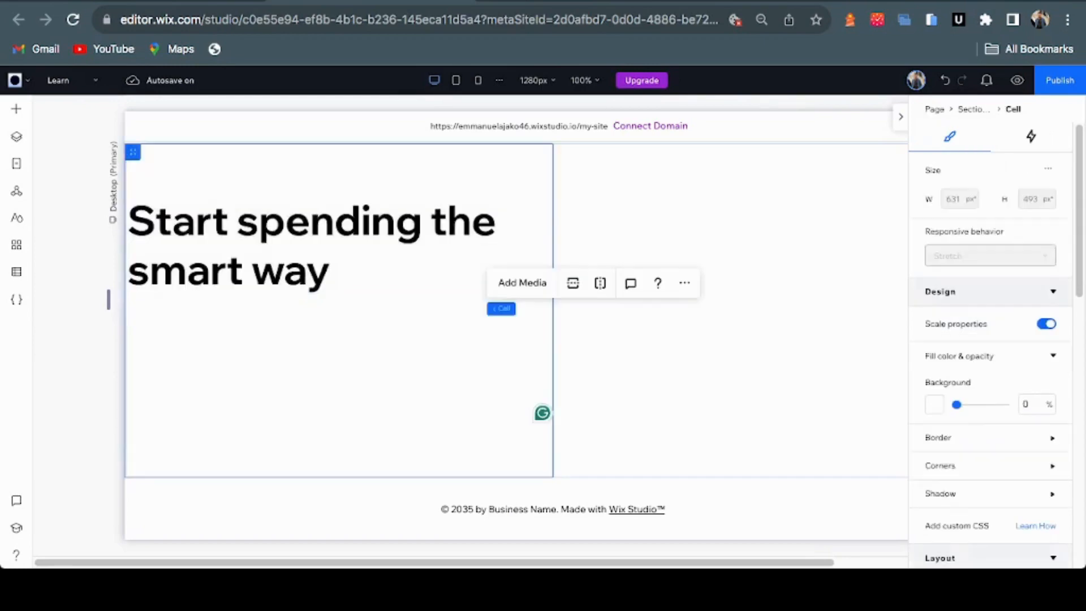
Narrow and lower the heading box, then place a paragraph text block beneath it
{"action": "left_click", "coordinate": [283, 247]}
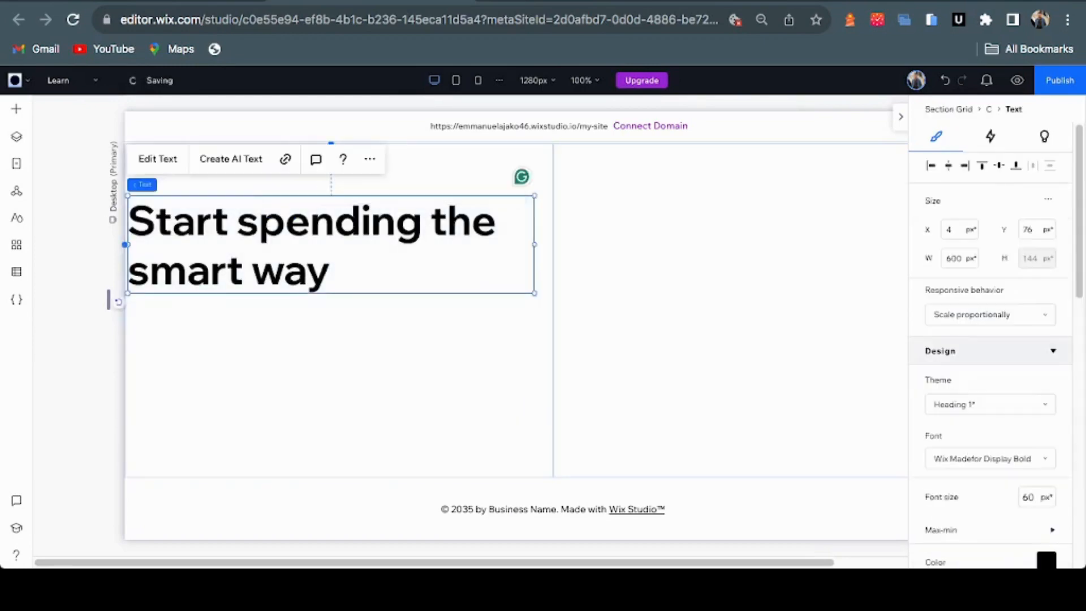
{"action": "left_click_drag", "start_coordinate": [125, 244], "coordinate": [167, 249]}
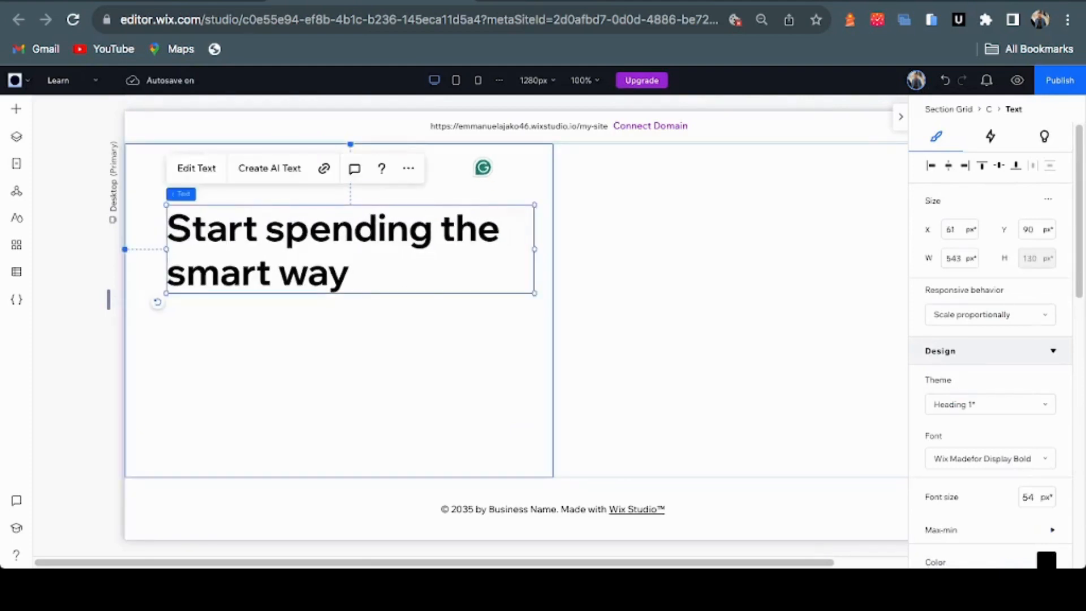
{"action": "left_click_drag", "start_coordinate": [534, 294], "coordinate": [521, 290]}
{"action": "left_click_drag", "start_coordinate": [344, 248], "coordinate": [344, 269]}
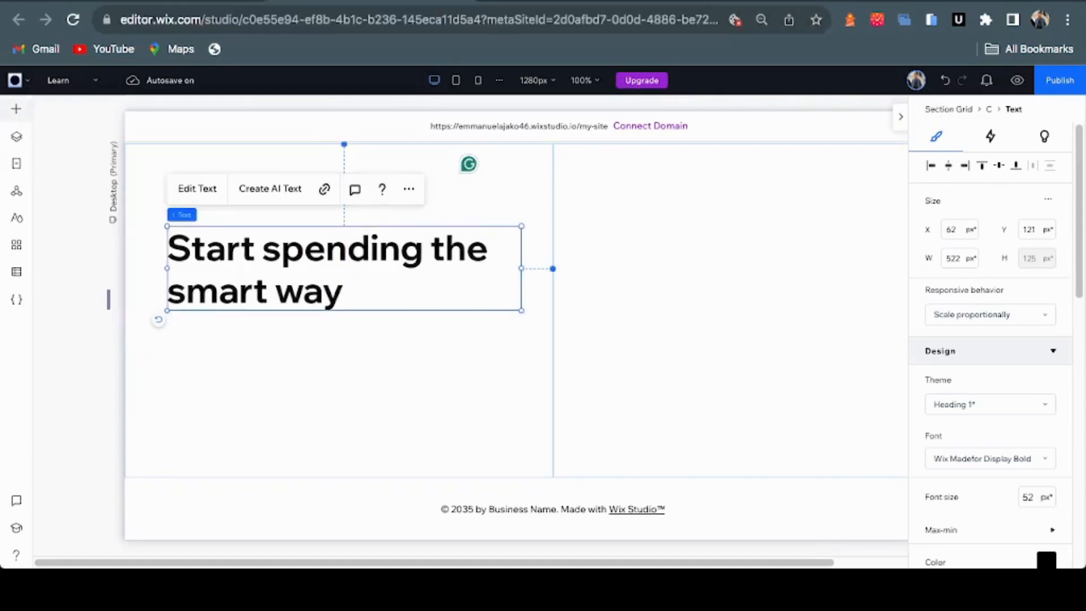
{"action": "left_click", "coordinate": [16, 109]}
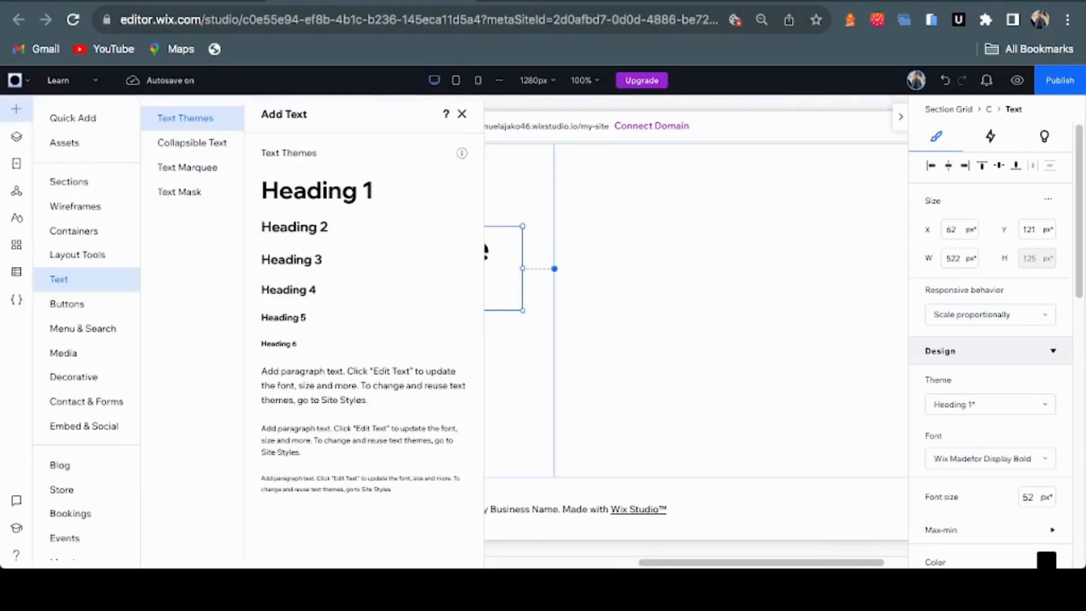
{"action": "left_click_drag", "start_coordinate": [317, 385], "coordinate": [298, 353]}
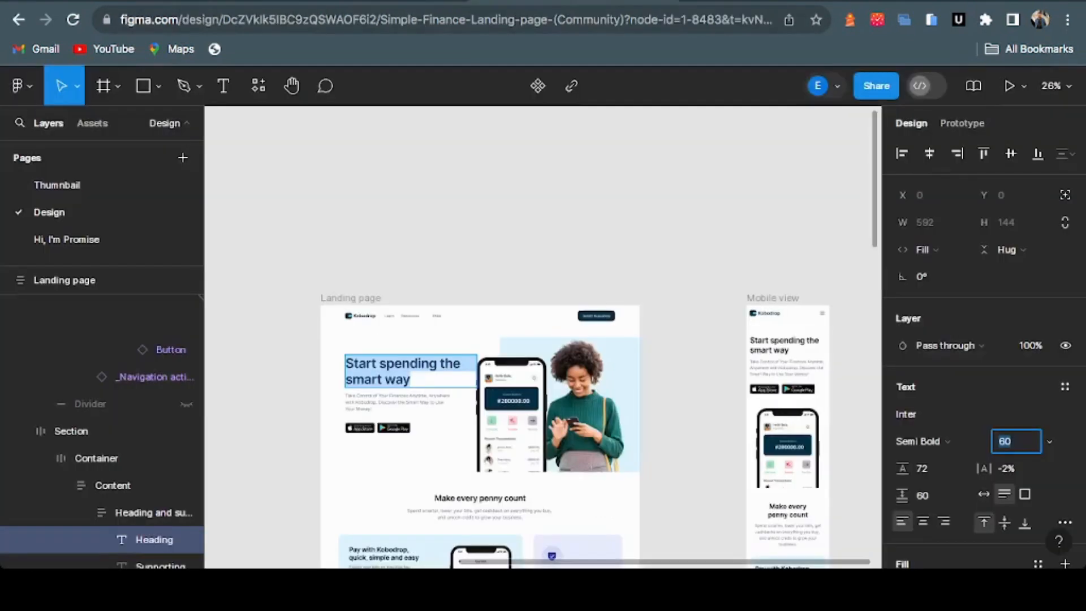
Select all of the supporting paragraph text in the Figma design
{"action": "left_click", "coordinate": [367, 402]}
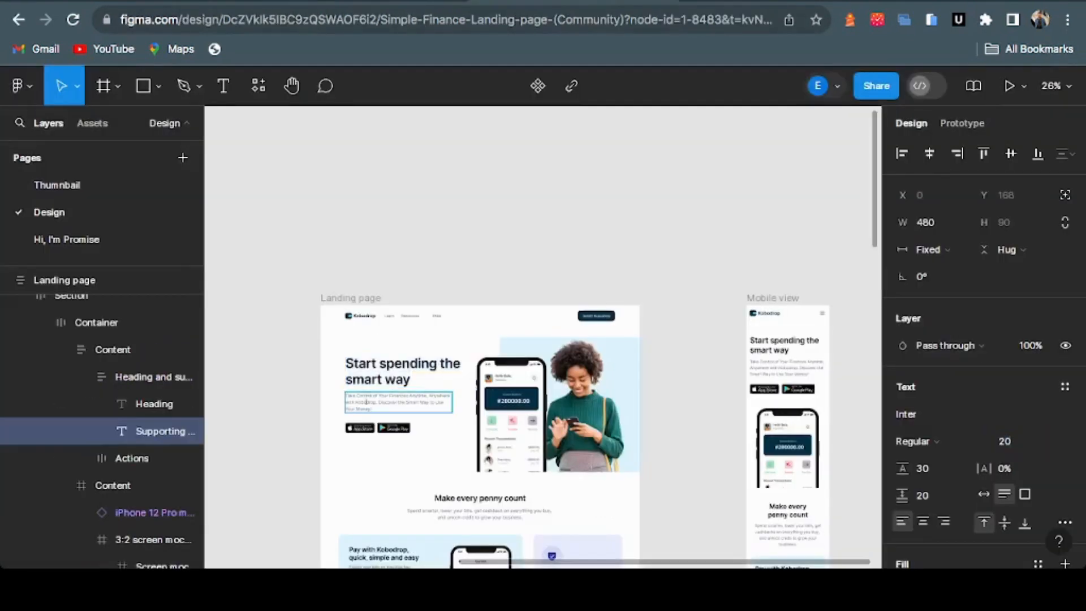
{"action": "scroll", "coordinate": [366, 402], "scroll_direction": "up", "scroll_amount": 3}
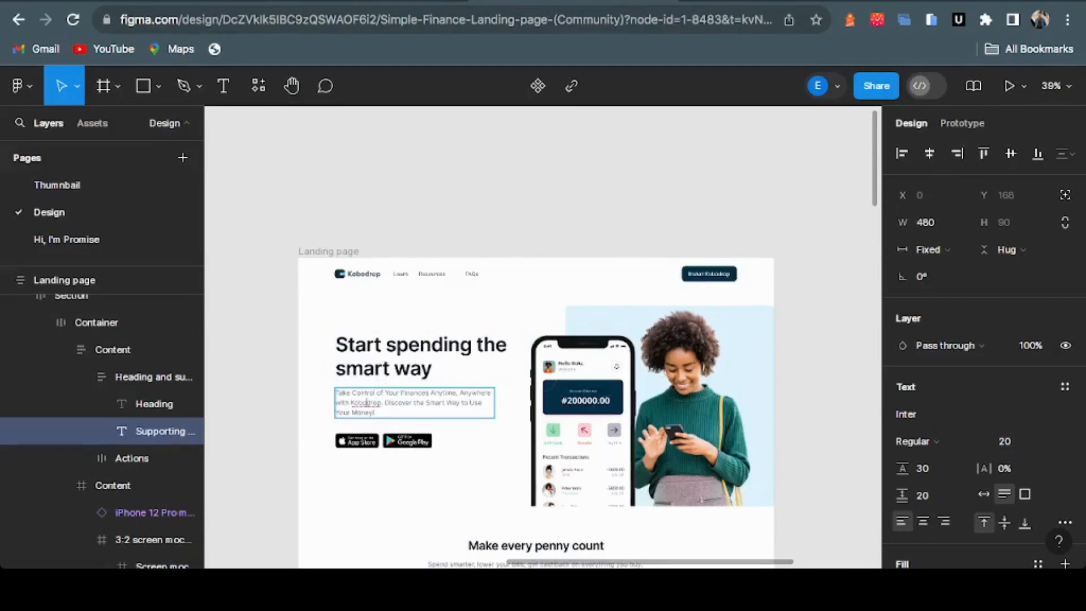
{"action": "key", "text": "ctrl+a"}
{"action": "key", "text": "ctrl+c"}
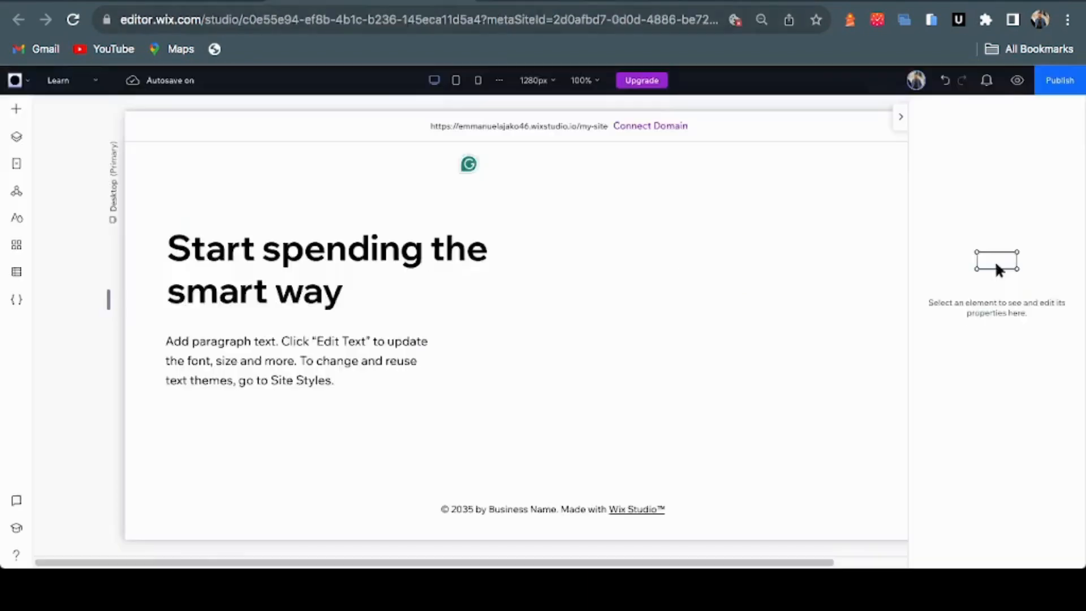
Paste the Kobodrop supporting text into the paragraph and colour it dark grey #6E6E6E
{"action": "left_click", "coordinate": [297, 360]}
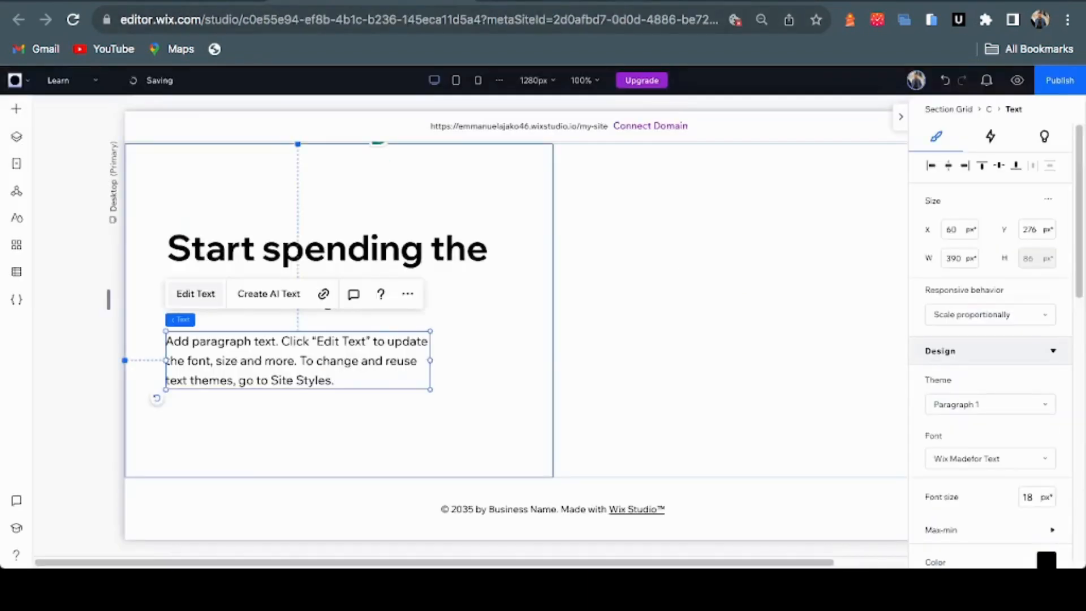
{"action": "double_click", "coordinate": [420, 379]}
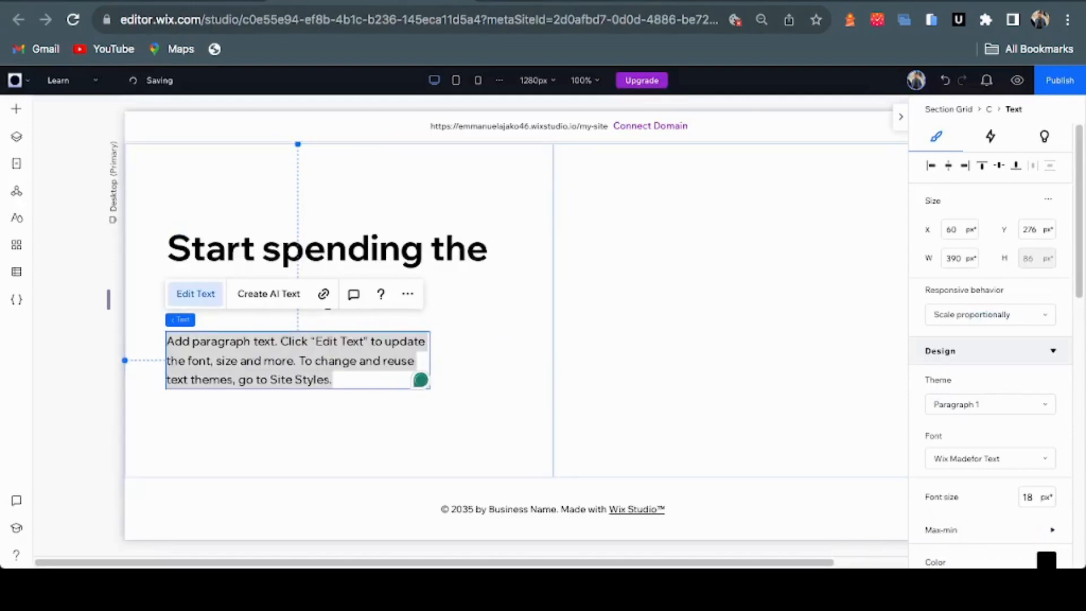
{"action": "key", "text": "ctrl+v"}
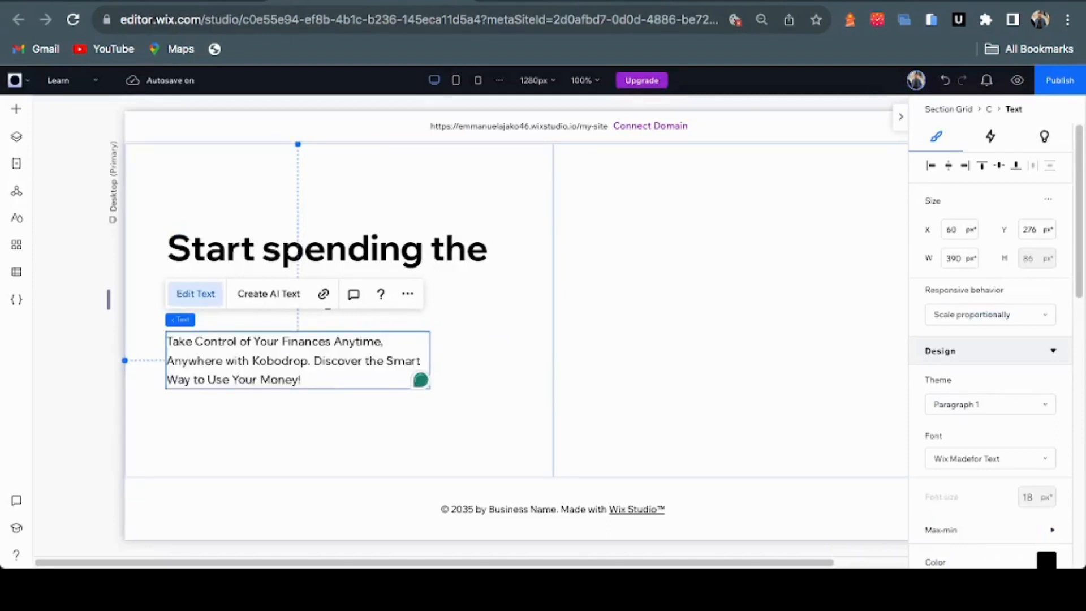
{"action": "key", "text": "ctrl+a"}
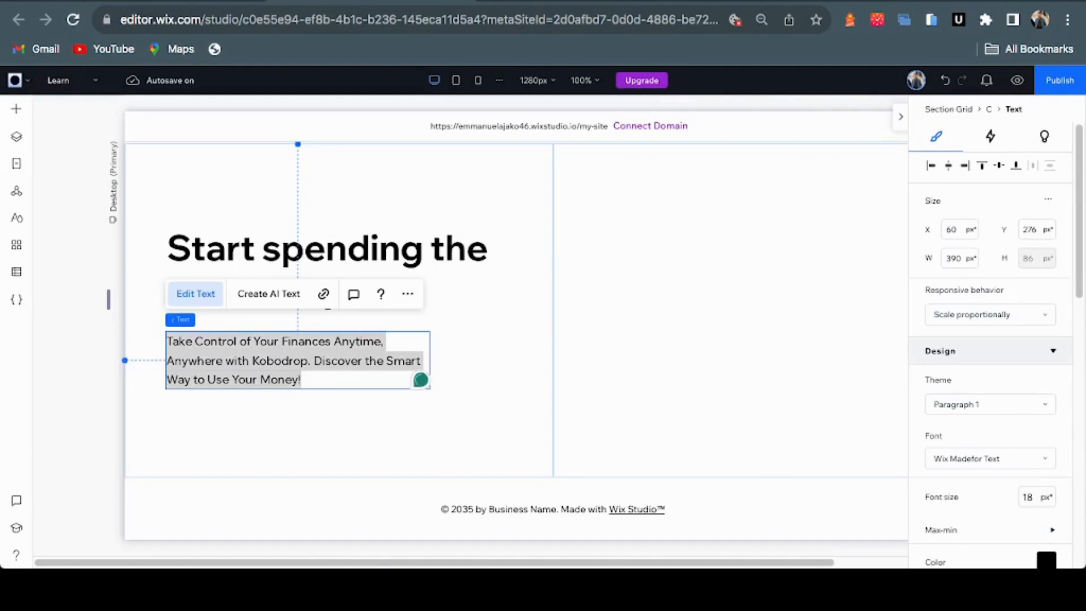
{"action": "left_click", "coordinate": [1045, 560]}
{"action": "left_click", "coordinate": [1004, 357]}
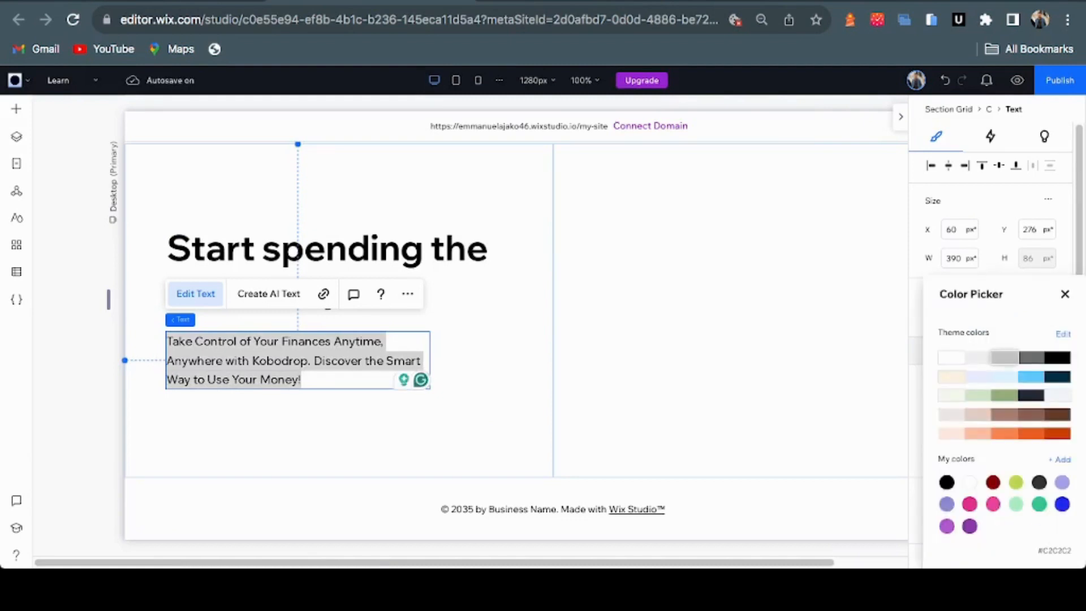
{"action": "left_click", "coordinate": [1032, 358]}
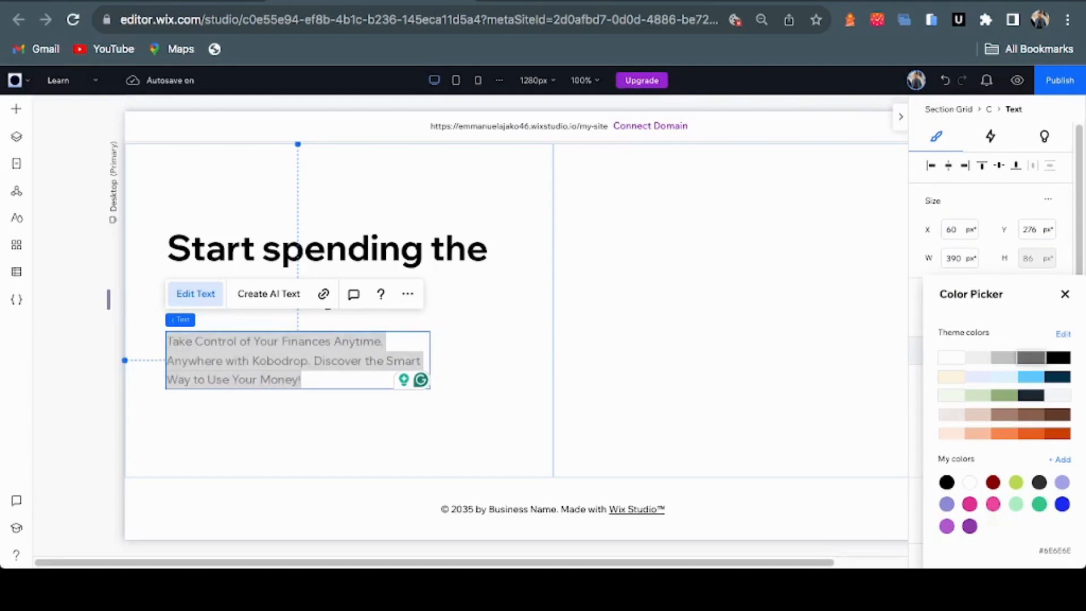
{"action": "left_click", "coordinate": [1064, 294]}
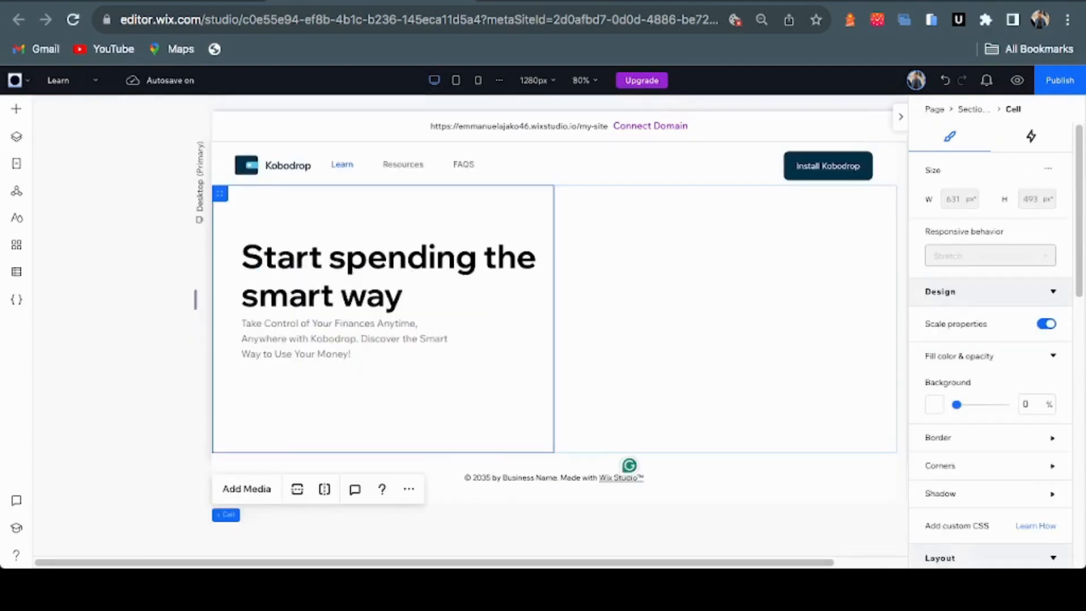
{"action": "key", "text": "ctrl+Tab"}
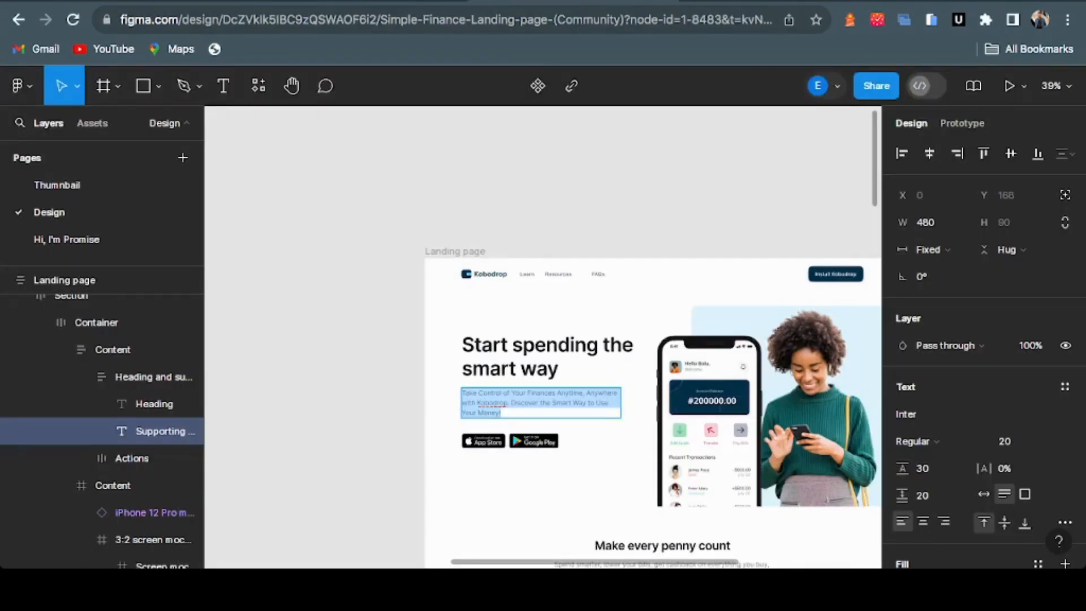
{"action": "key", "text": "ctrl+Tab"}
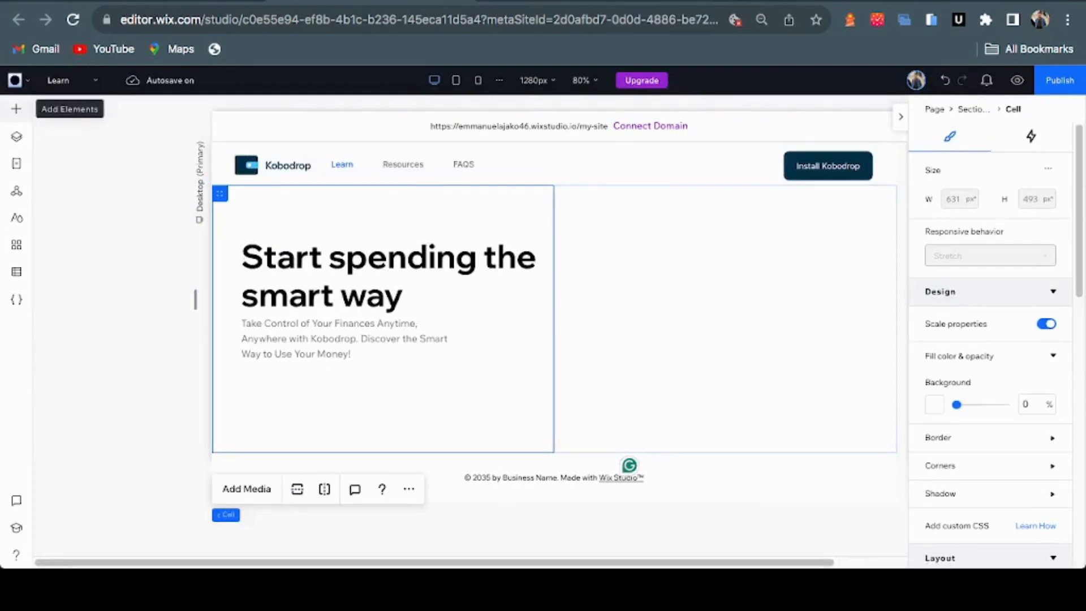
Insert the App Store and Google Play badge images from My Uploads onto the page
{"action": "left_click", "coordinate": [16, 108]}
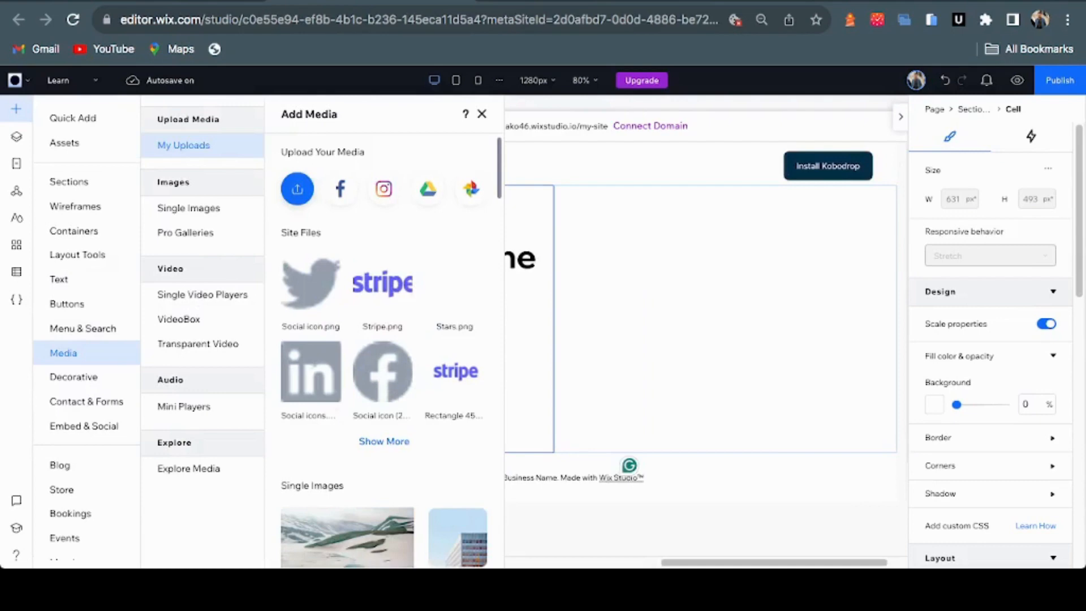
{"action": "left_click", "coordinate": [297, 189]}
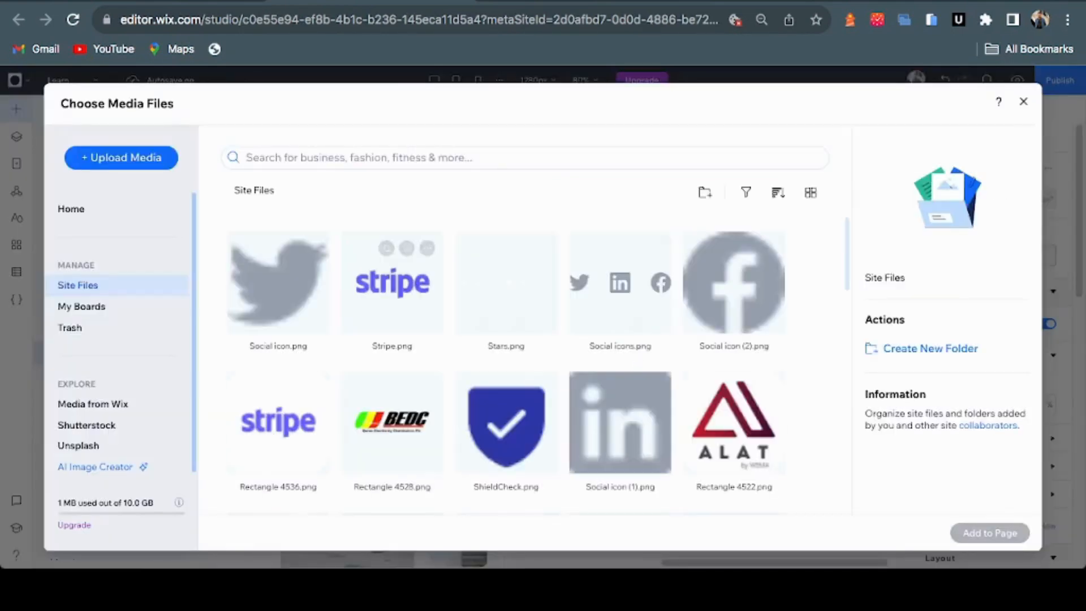
{"action": "scroll", "coordinate": [506, 441], "scroll_direction": "down", "scroll_amount": 2}
{"action": "scroll", "coordinate": [506, 441], "scroll_direction": "up", "scroll_amount": 2}
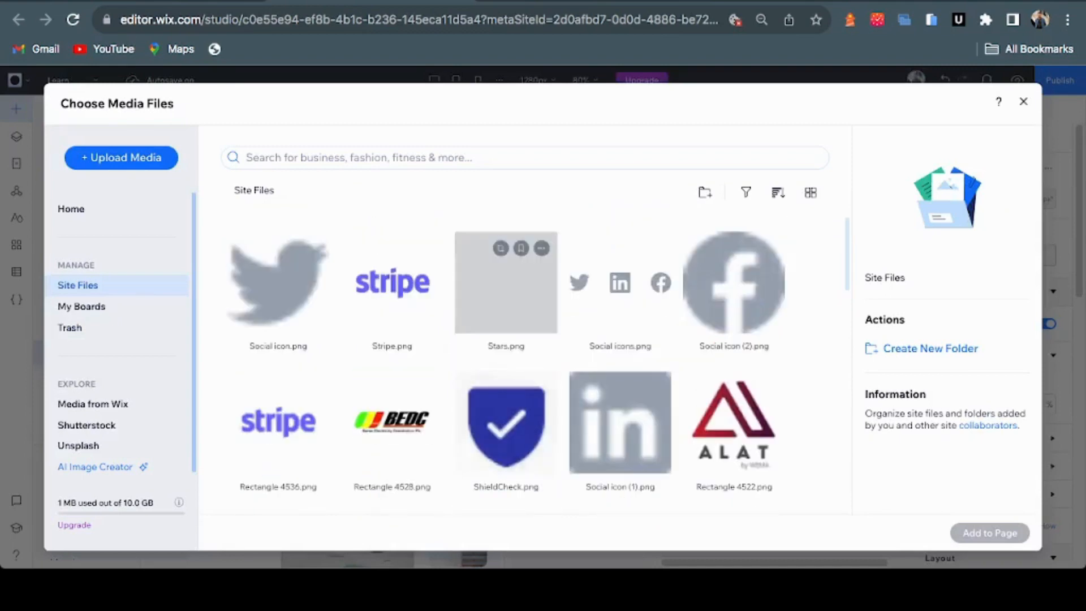
{"action": "scroll", "coordinate": [500, 340], "scroll_direction": "down", "scroll_amount": 5}
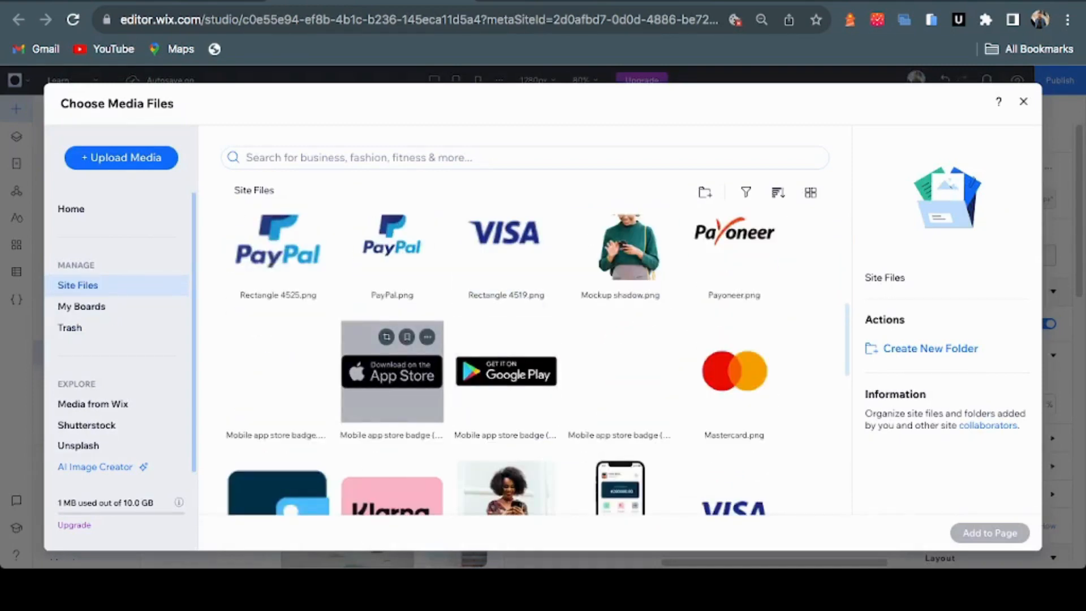
{"action": "left_click", "coordinate": [392, 372]}
{"action": "left_click", "coordinate": [506, 373], "text": "shift"}
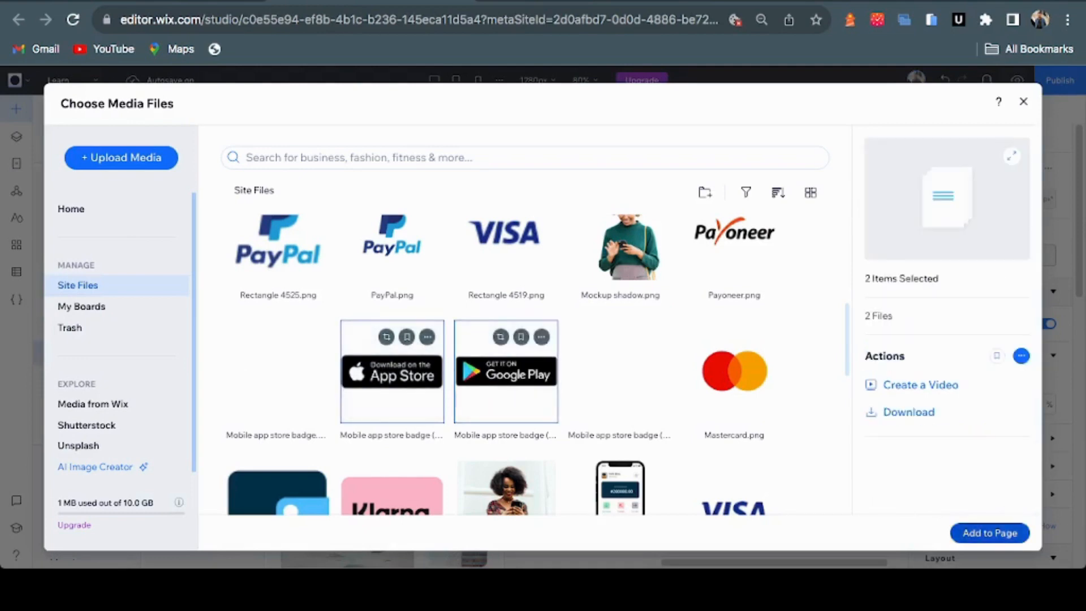
{"action": "left_click", "coordinate": [990, 533]}
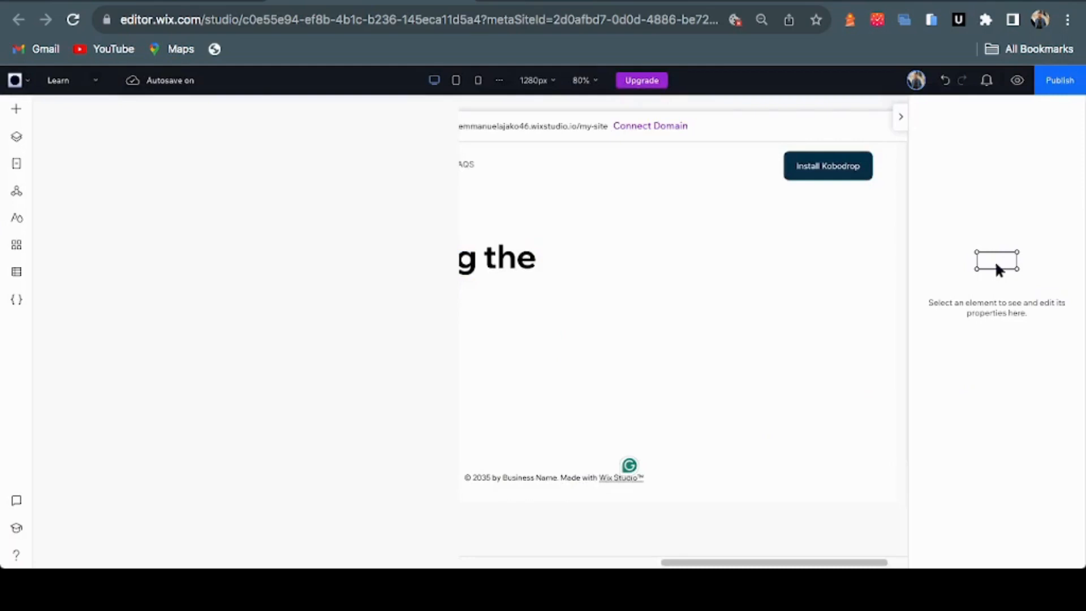
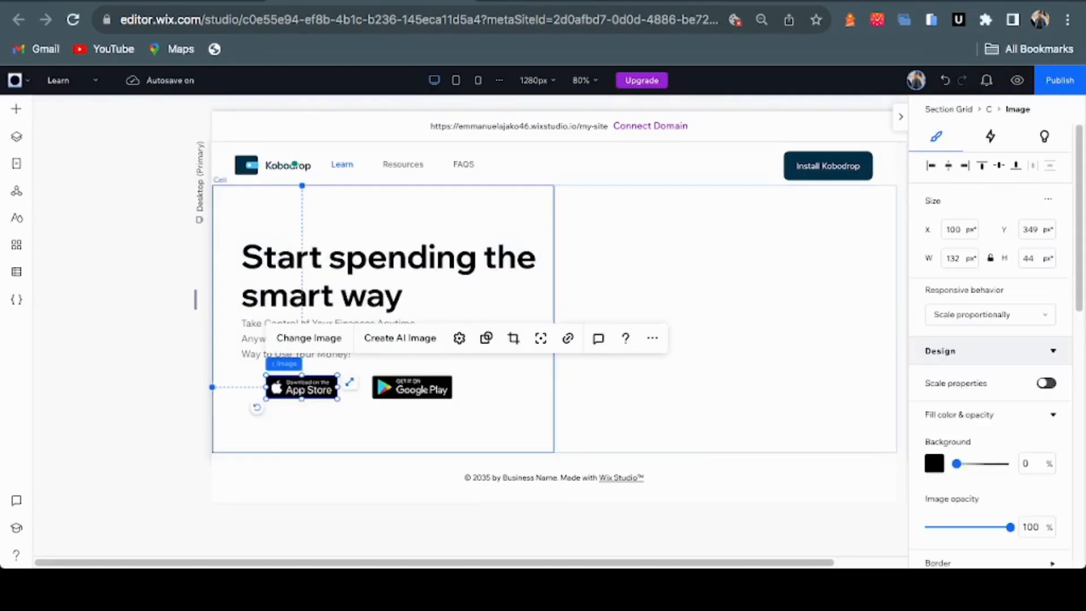
Align the App Store badge with the paragraph's left edge, place Google Play beside it, and select both
{"action": "left_click_drag", "start_coordinate": [301, 387], "coordinate": [277, 387]}
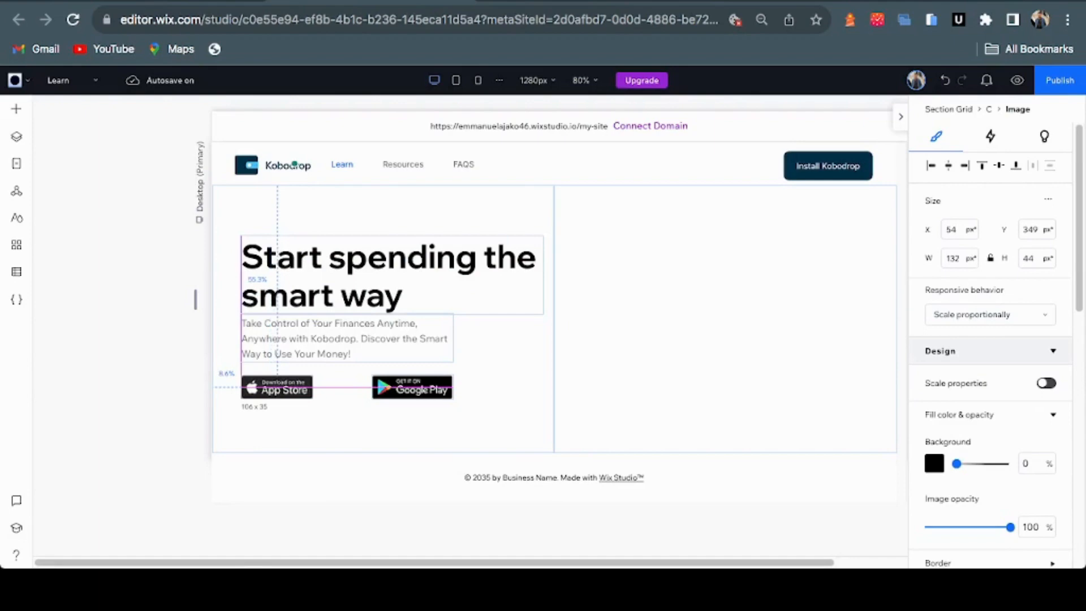
{"action": "left_click", "coordinate": [413, 387]}
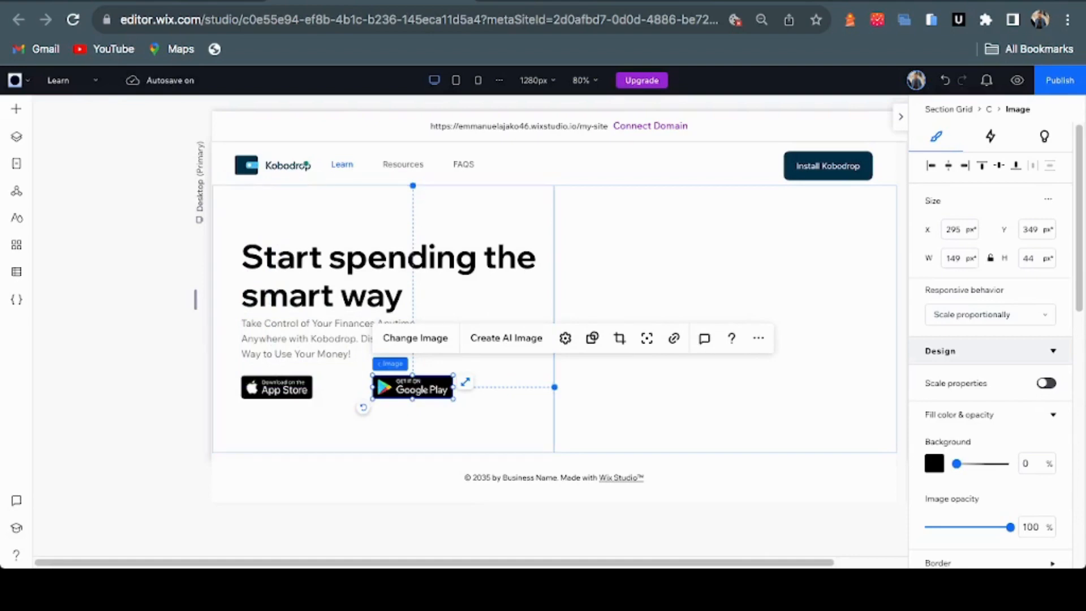
{"action": "left_click_drag", "start_coordinate": [412, 387], "coordinate": [369, 387]}
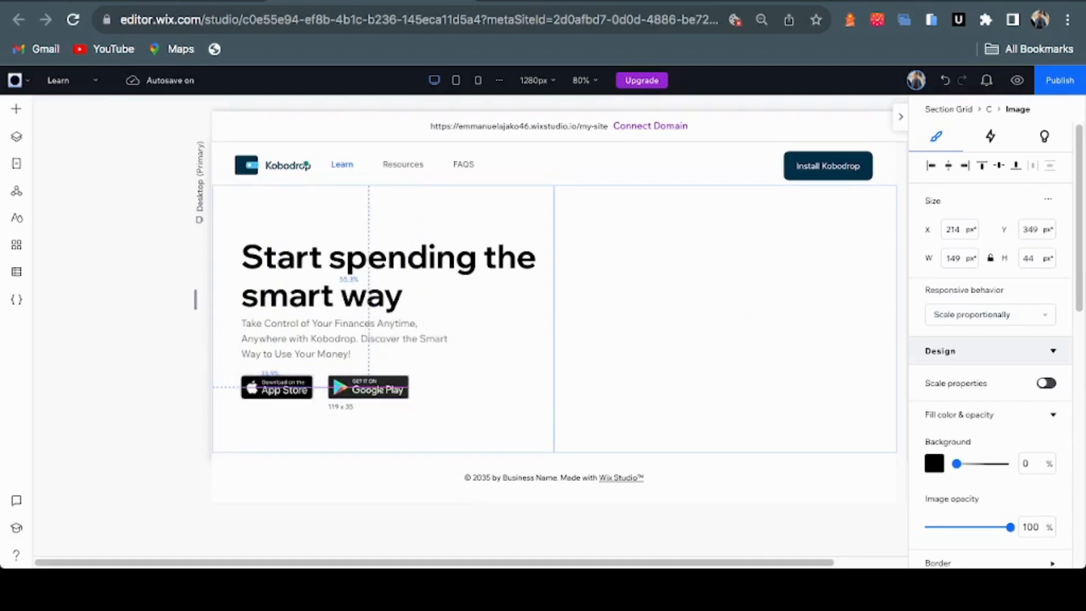
{"action": "left_click_drag", "start_coordinate": [369, 387], "coordinate": [368, 387]}
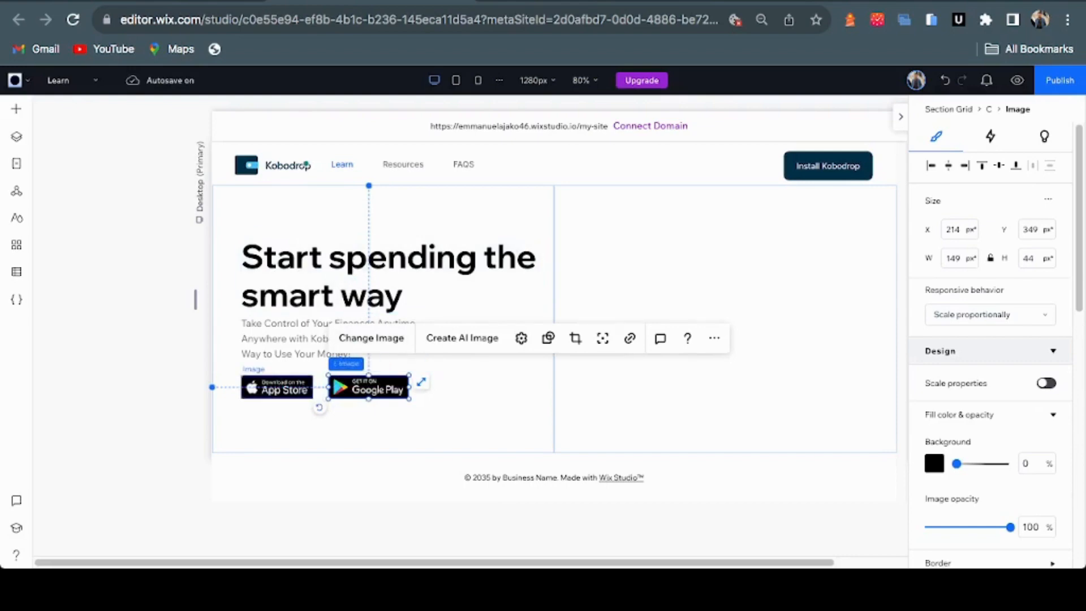
{"action": "left_click", "coordinate": [277, 387]}
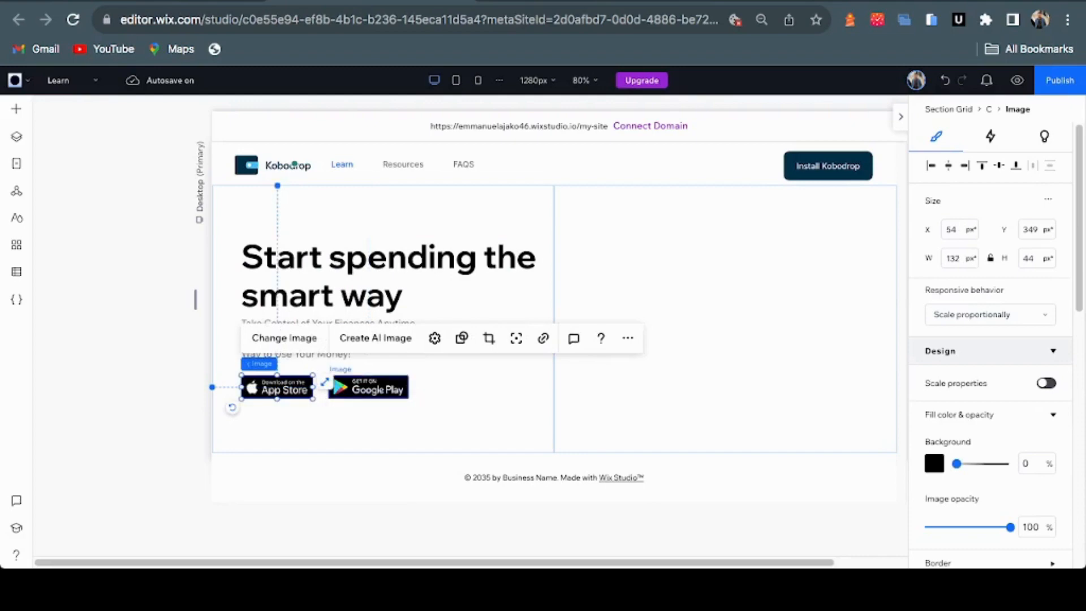
{"action": "left_click", "coordinate": [328, 385], "text": "shift"}
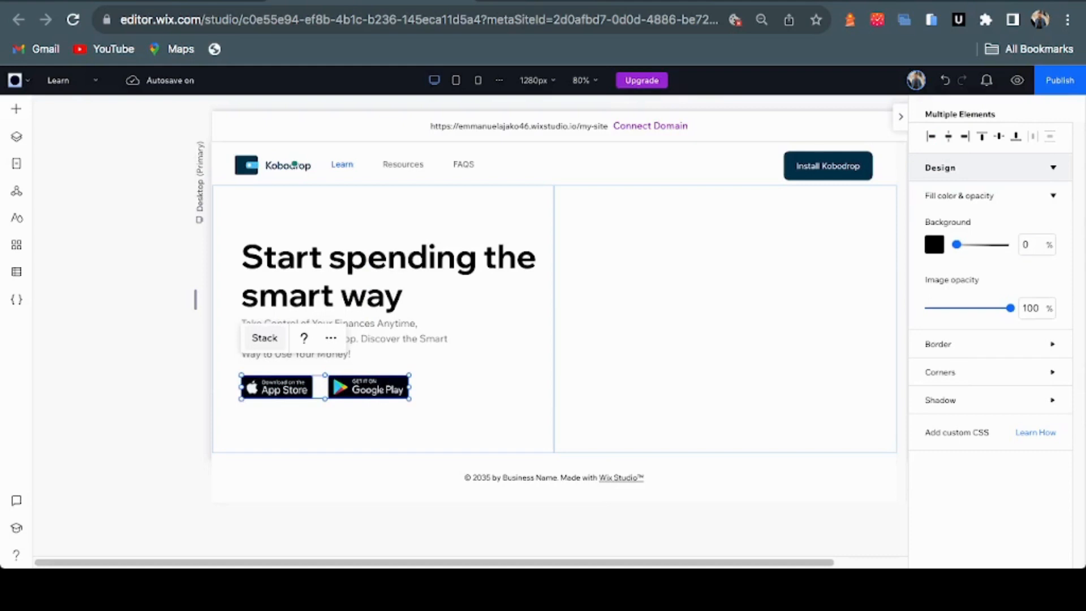
Stack the two store badges, trying Vertical before settling on a Horizontal direction
{"action": "left_click", "coordinate": [264, 338]}
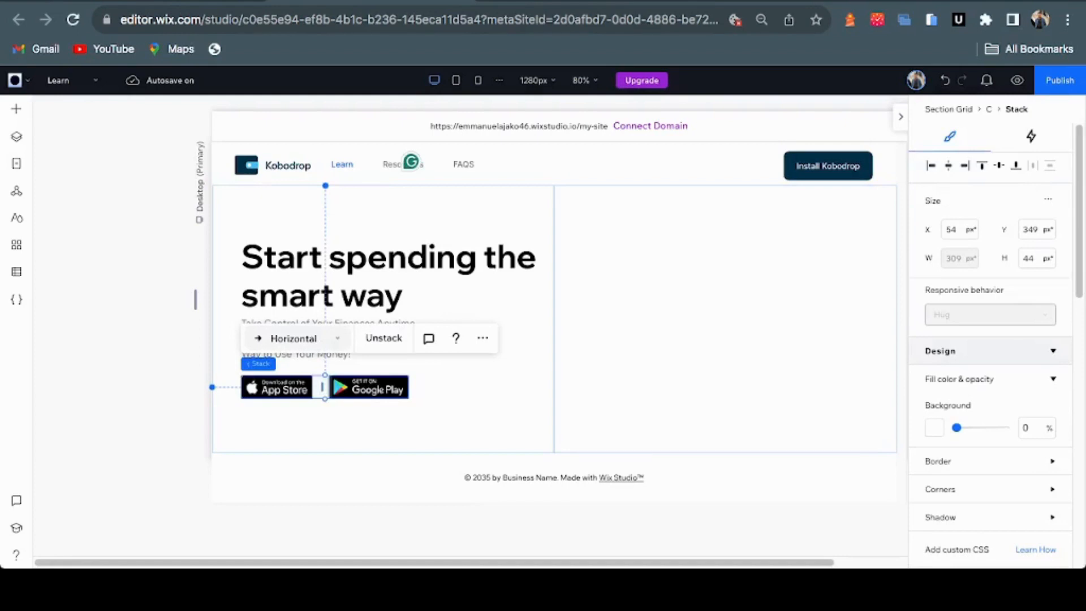
{"action": "left_click", "coordinate": [294, 338]}
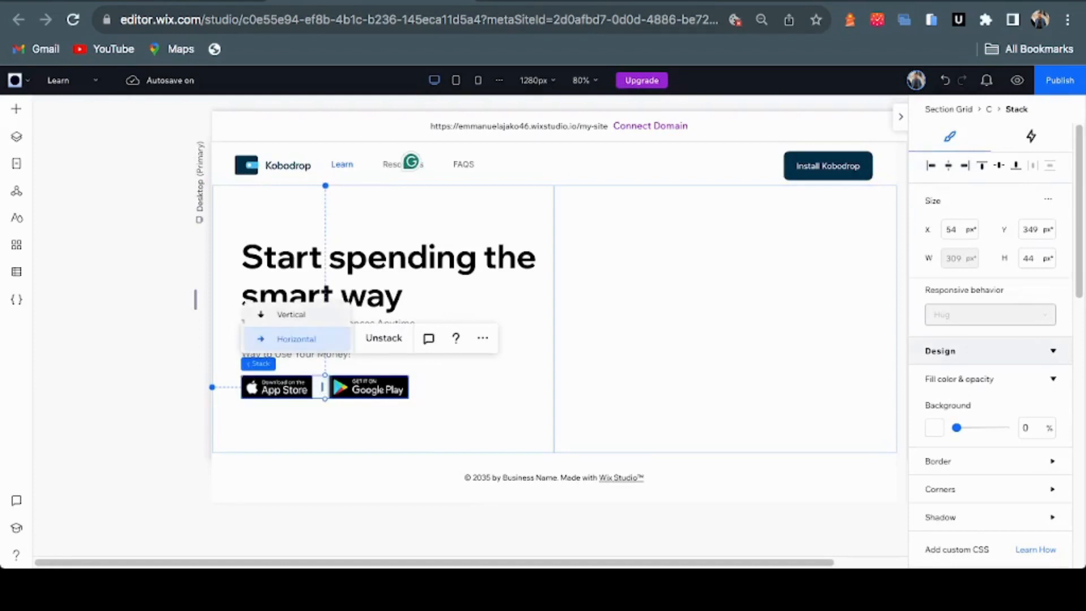
{"action": "left_click", "coordinate": [291, 315]}
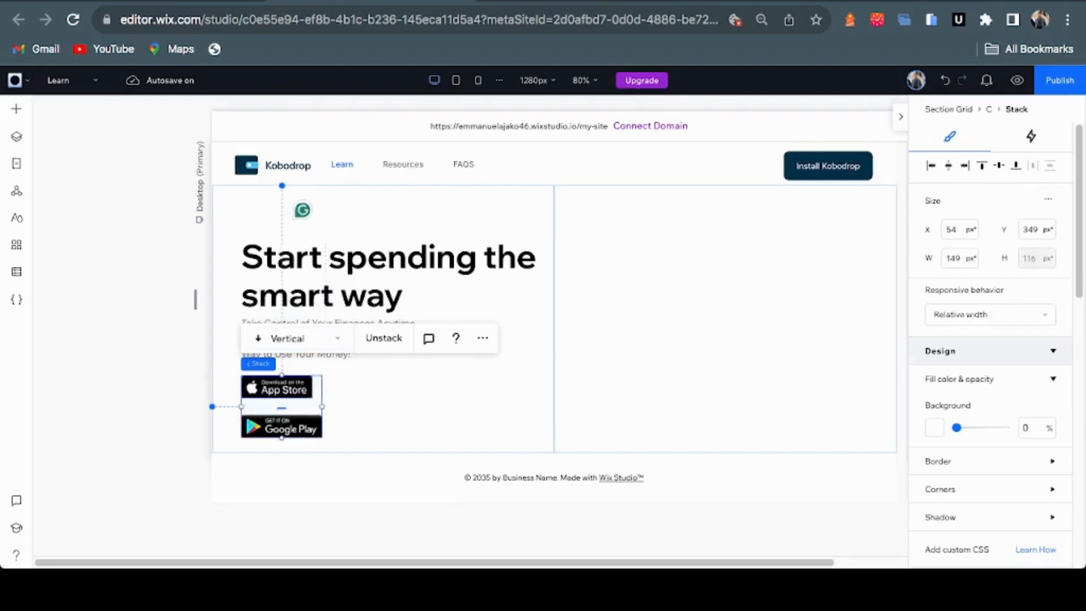
{"action": "left_click", "coordinate": [294, 338]}
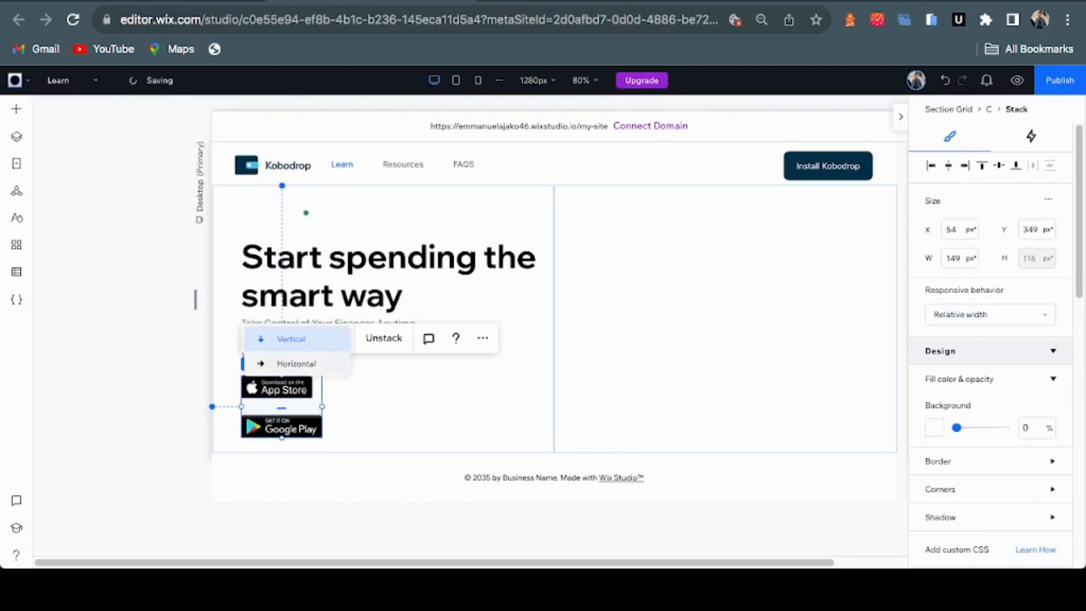
{"action": "left_click", "coordinate": [296, 363]}
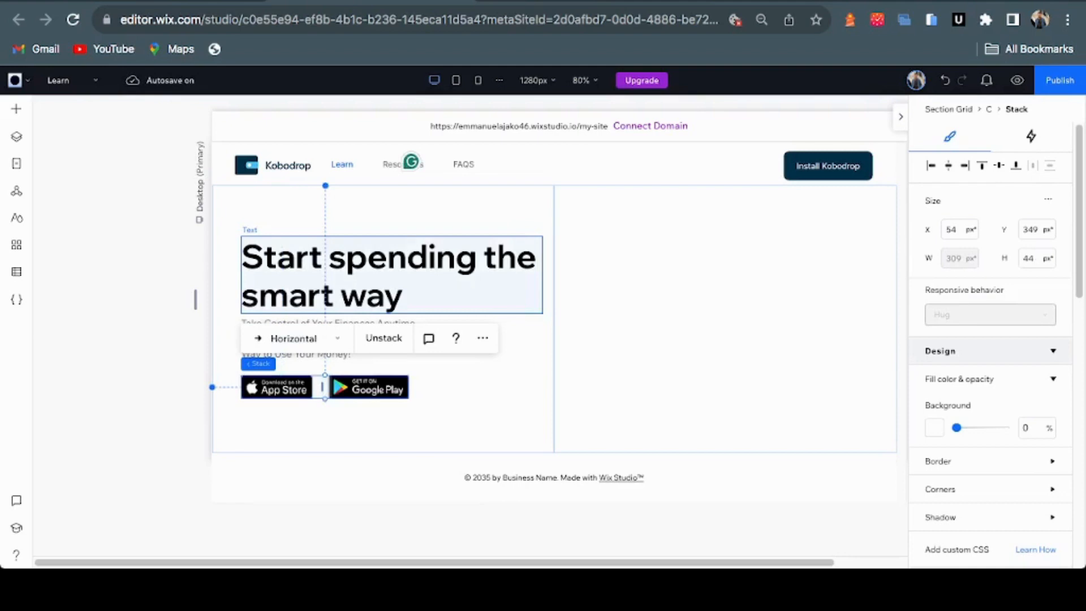
Shift the hero heading left to line up with the paragraph, then select heading, paragraph and badges
{"action": "left_click", "coordinate": [391, 276]}
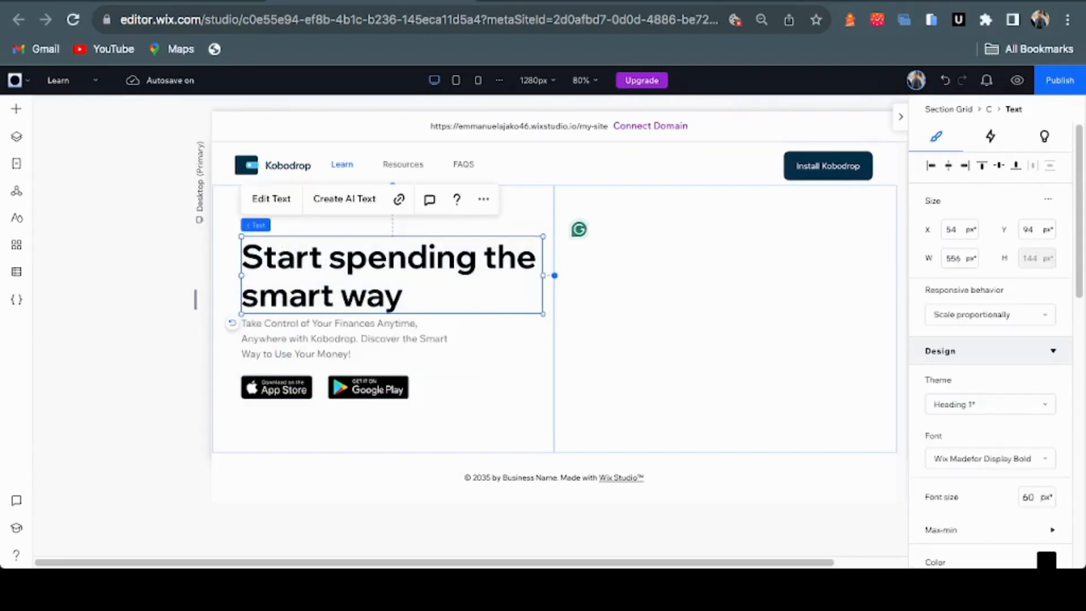
{"action": "mouse_move", "coordinate": [391, 275]}
{"action": "left_mouse_down"}
{"action": "mouse_move", "coordinate": [368, 275]}
{"action": "mouse_move", "coordinate": [382, 275]}
{"action": "left_mouse_up"}
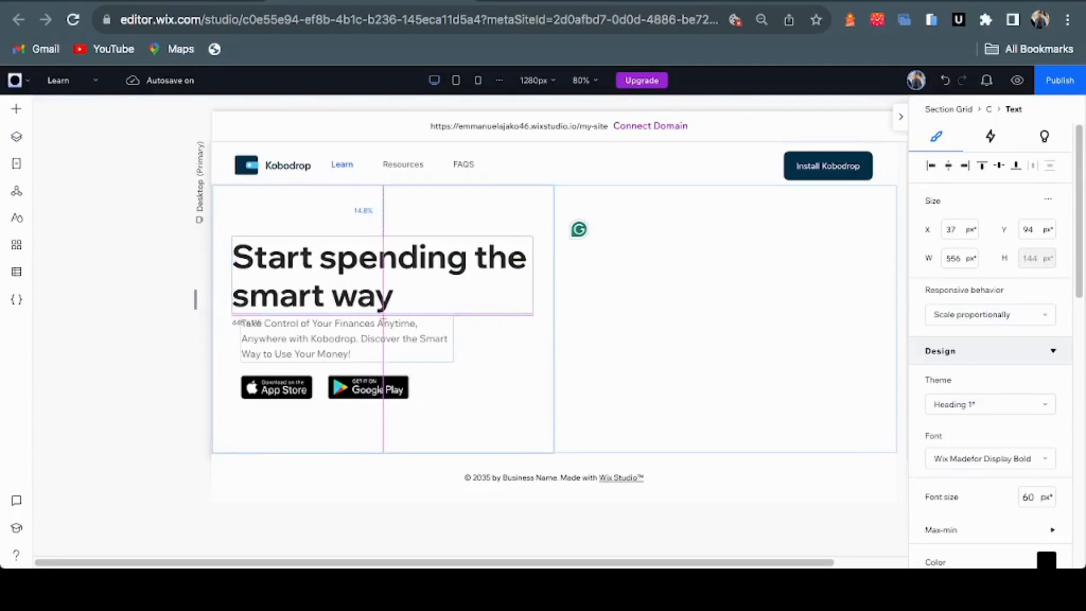
{"action": "left_click_drag", "start_coordinate": [383, 318], "coordinate": [382, 318]}
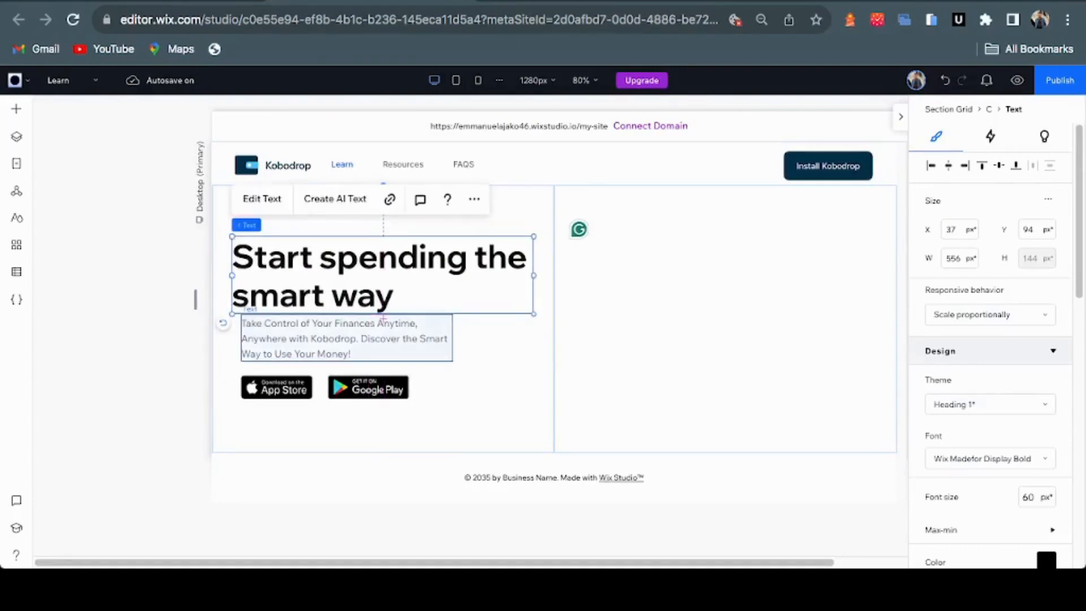
{"action": "left_click", "coordinate": [383, 319], "text": "shift"}
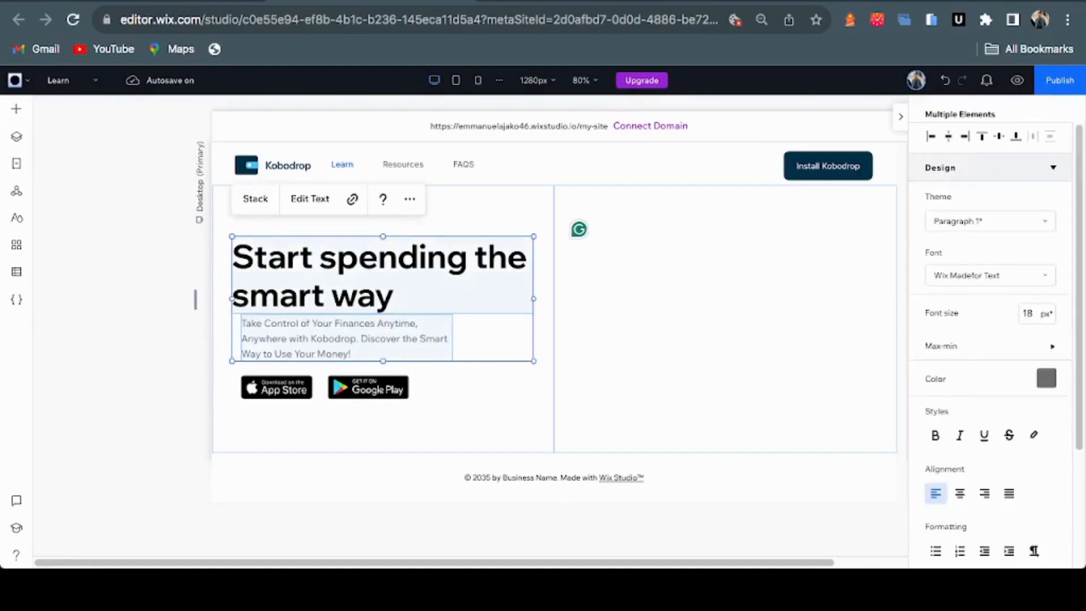
{"action": "left_click", "coordinate": [321, 387], "text": "shift"}
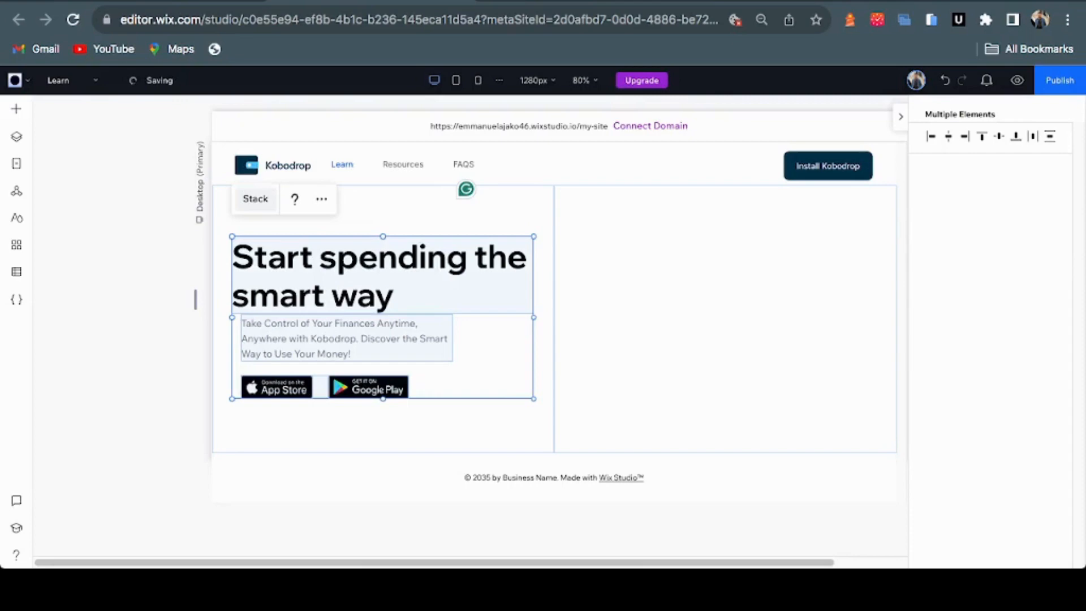
Stack heading, paragraph and badges vertically with 10px item spacing
{"action": "left_click", "coordinate": [255, 198]}
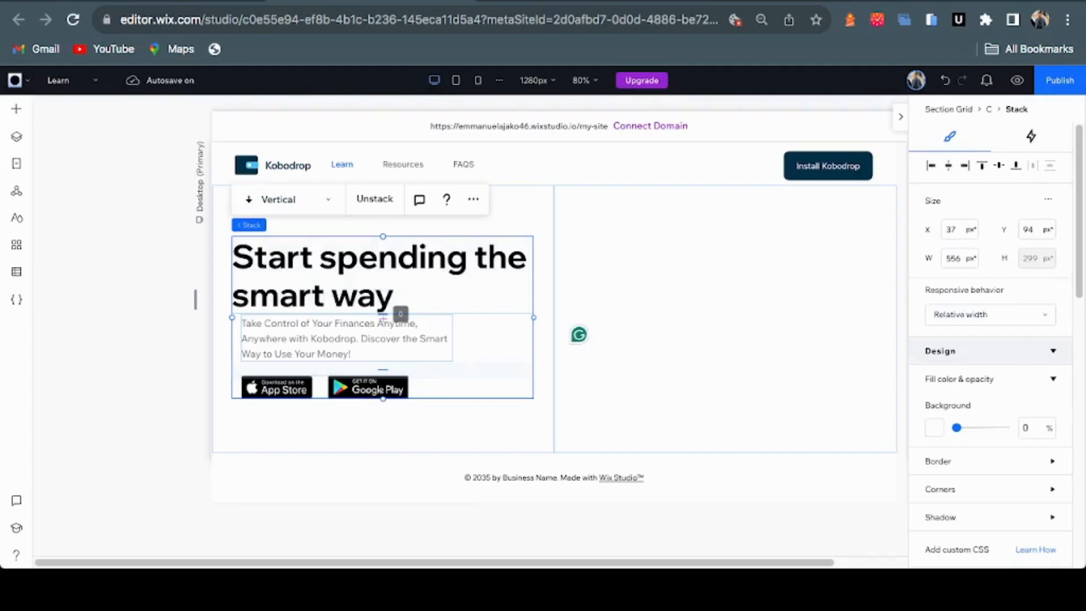
{"action": "left_click_drag", "start_coordinate": [383, 315], "coordinate": [382, 321]}
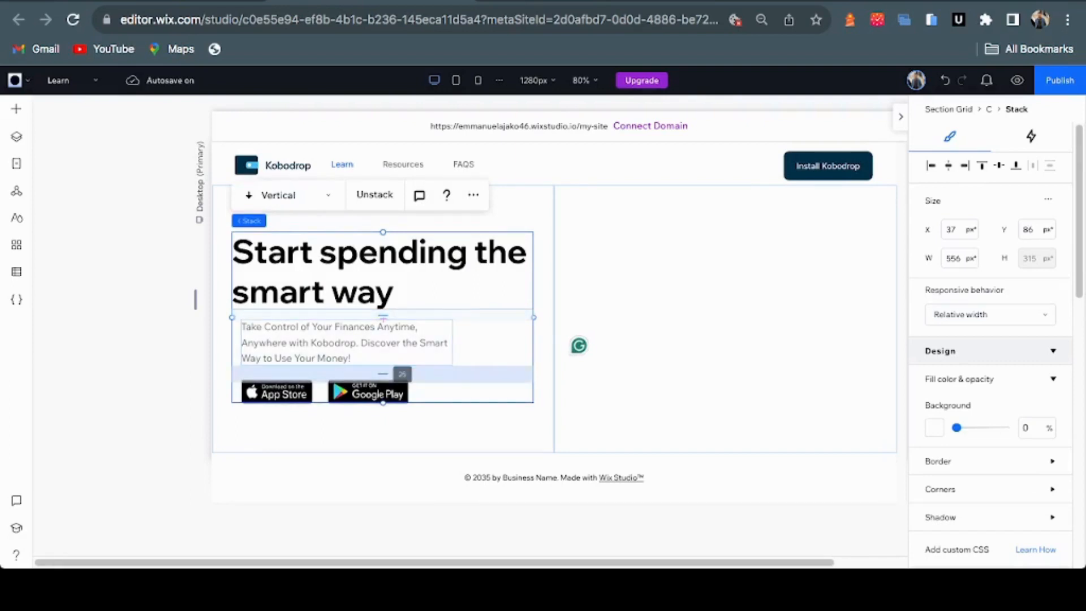
{"action": "left_click_drag", "start_coordinate": [383, 373], "coordinate": [383, 374]}
{"action": "scroll", "coordinate": [989, 385], "scroll_direction": "down", "scroll_amount": 10}
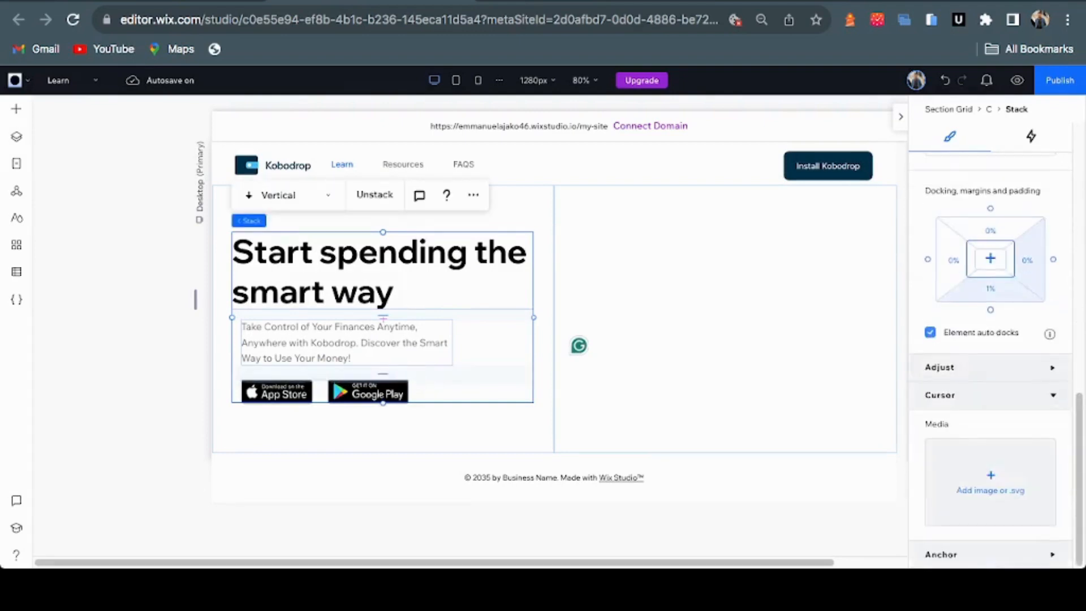
{"action": "scroll", "coordinate": [989, 385], "scroll_direction": "up", "scroll_amount": 6}
{"action": "scroll", "coordinate": [990, 385], "scroll_direction": "down", "scroll_amount": 3}
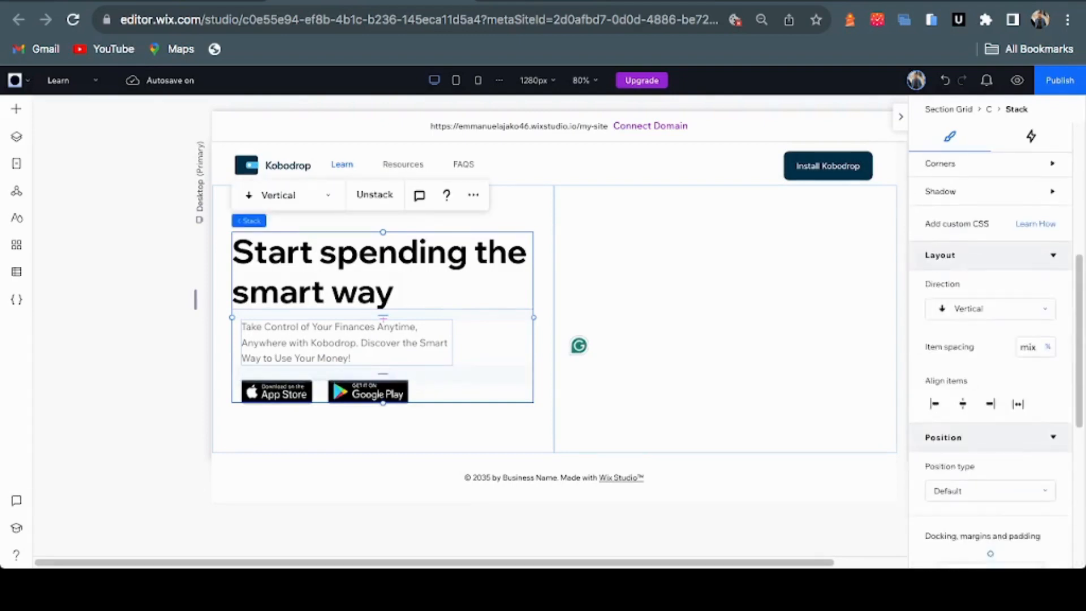
{"action": "left_click", "coordinate": [1028, 346]}
{"action": "type", "text": "10px"}
{"action": "key", "text": "Return"}
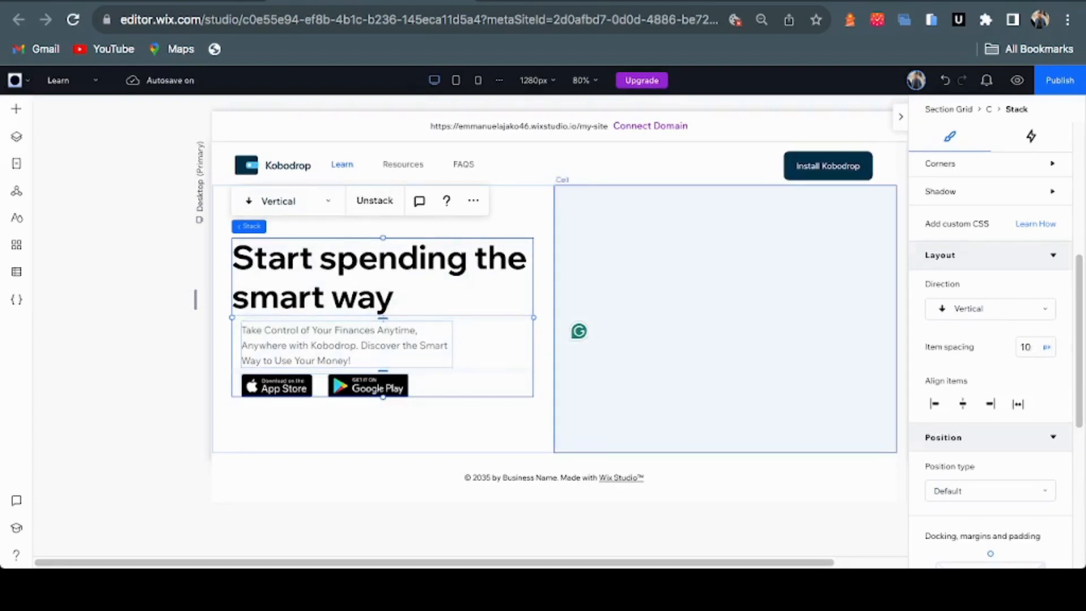
{"action": "left_click", "coordinate": [724, 317]}
{"action": "key", "text": "ctrl+Tab"}
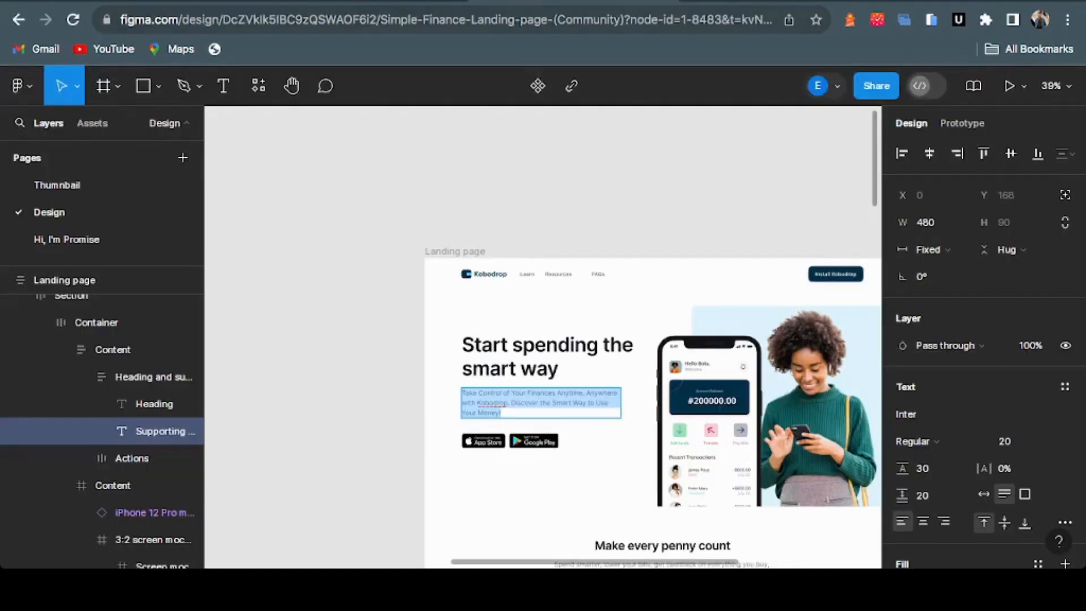
{"action": "key", "text": "ctrl+Tab"}
{"action": "key", "text": "ctrl+Tab"}
{"action": "key", "text": "ctrl+Tab"}
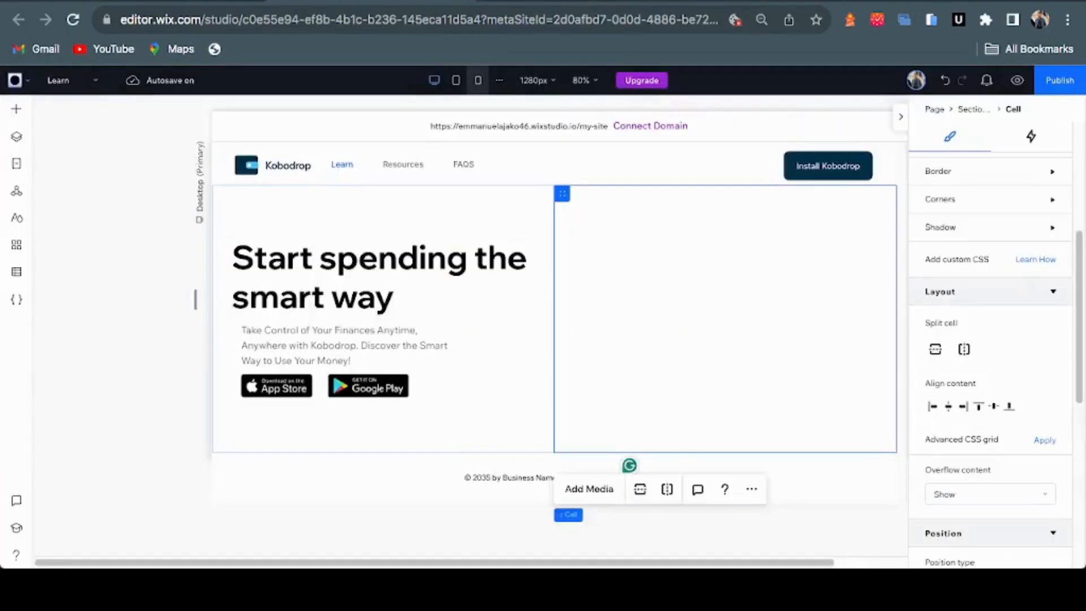
Fill the hero's right cell with light blue #DFF4FF and bring up the Add Media panel
{"action": "scroll", "coordinate": [989, 362], "scroll_direction": "down", "scroll_amount": 5}
{"action": "scroll", "coordinate": [989, 362], "scroll_direction": "up", "scroll_amount": 5}
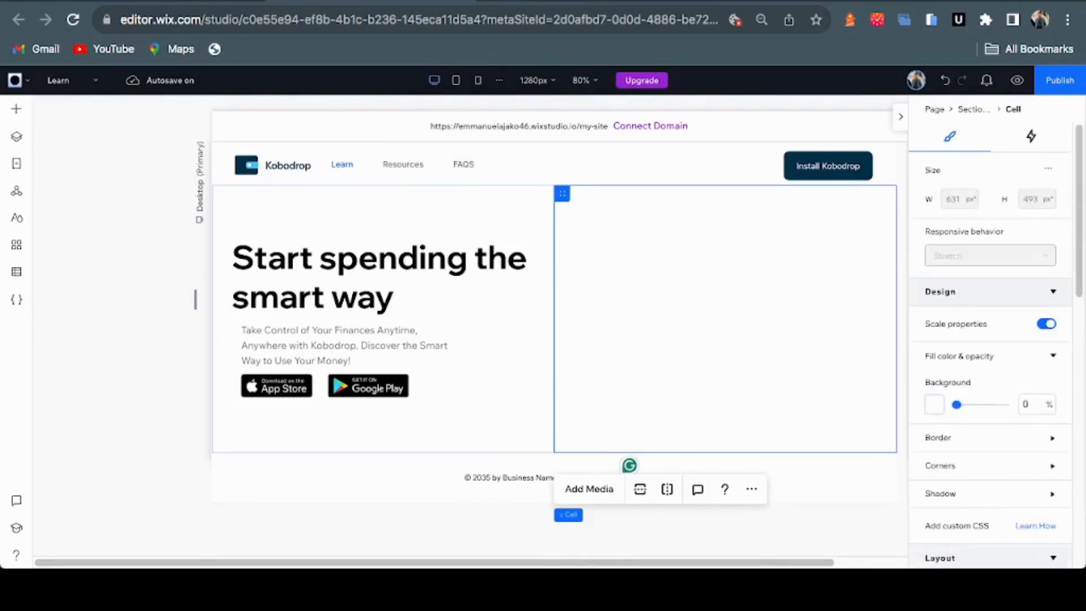
{"action": "left_click", "coordinate": [934, 404]}
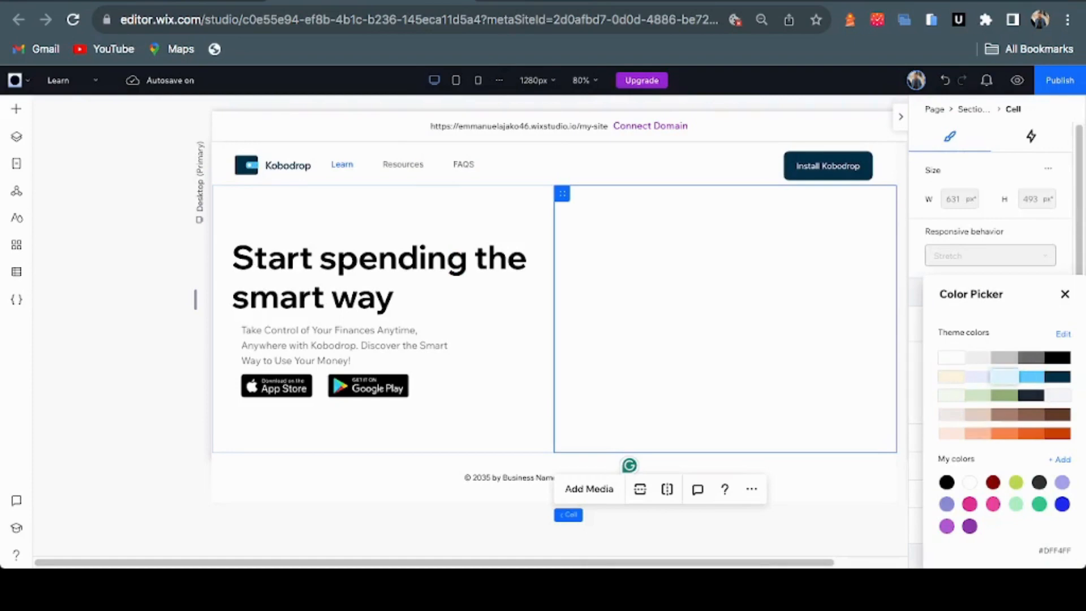
{"action": "left_click", "coordinate": [1004, 376]}
{"action": "left_click", "coordinate": [1064, 294]}
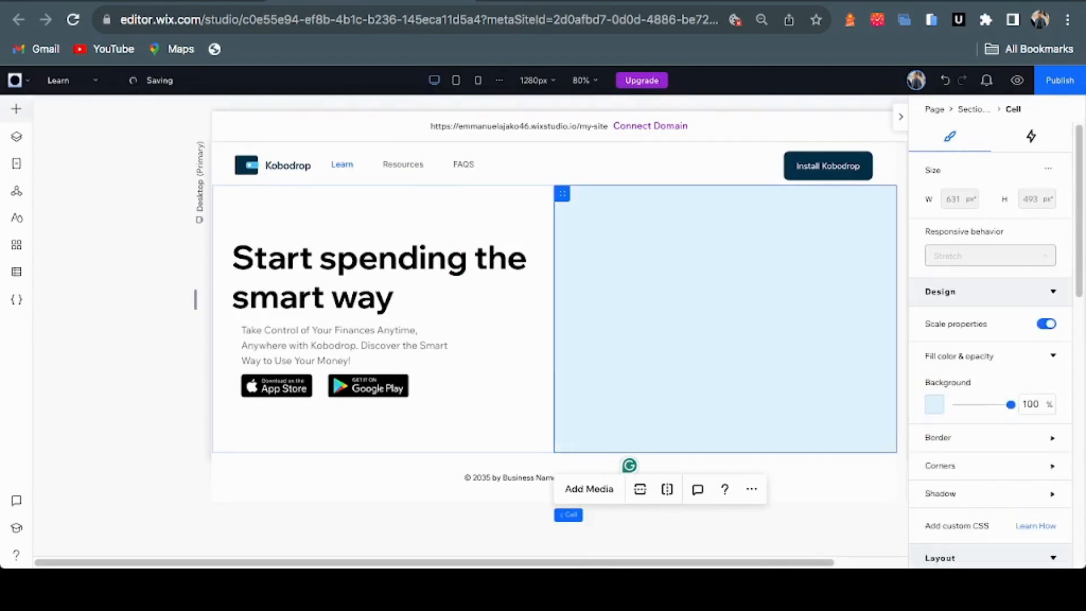
{"action": "left_click", "coordinate": [16, 109]}
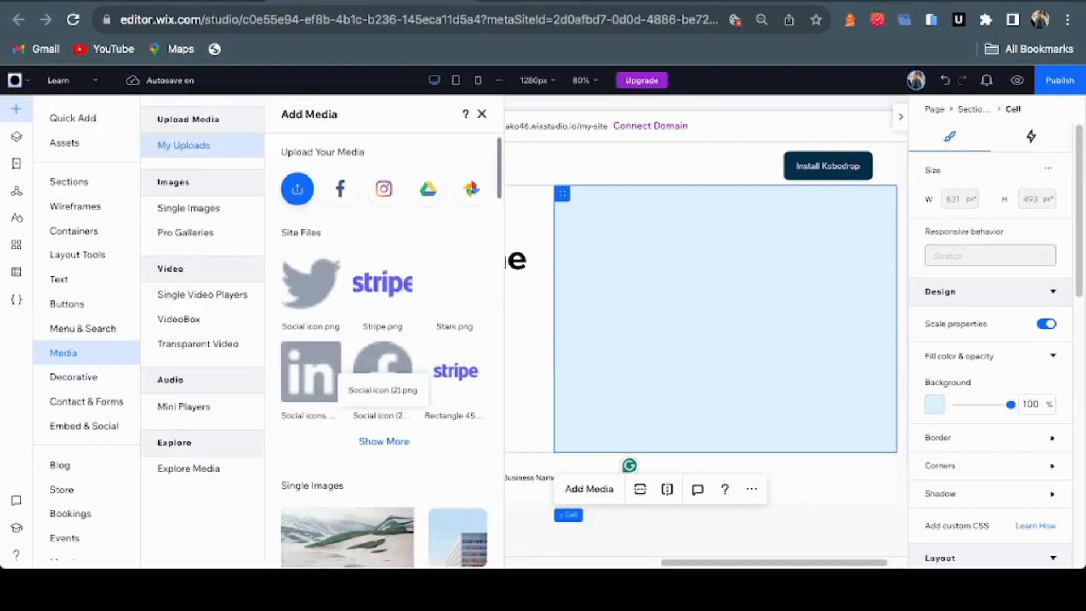
Add the iPhone 12 Pro mockup and Mockup shadow.png from Site Files to the page
{"action": "left_click", "coordinate": [384, 441]}
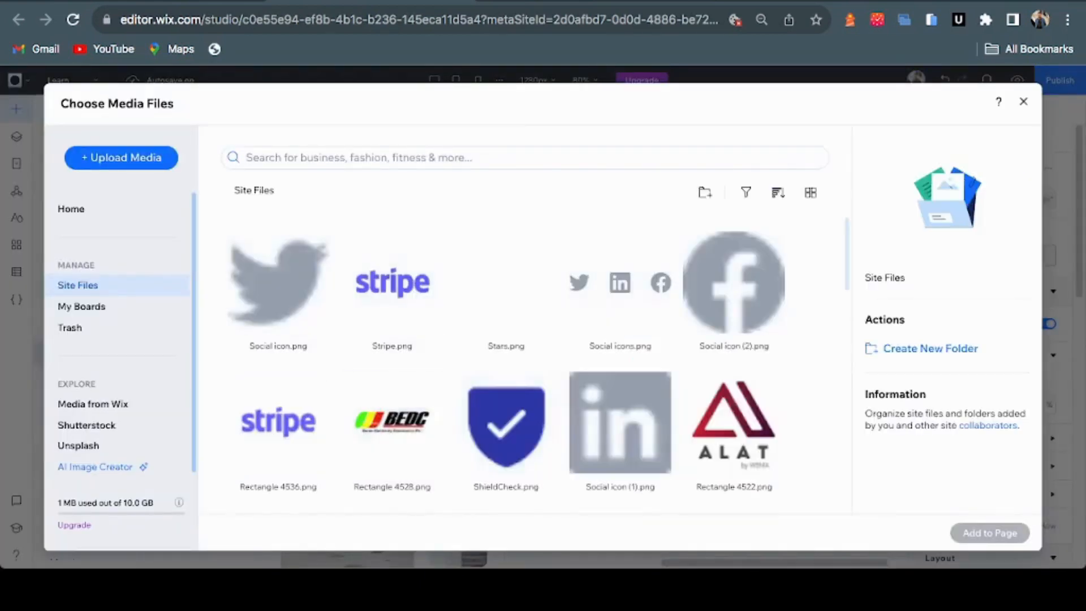
{"action": "scroll", "coordinate": [620, 376], "scroll_direction": "down", "scroll_amount": 5}
{"action": "scroll", "coordinate": [621, 376], "scroll_direction": "up", "scroll_amount": 5}
{"action": "scroll", "coordinate": [616, 407], "scroll_direction": "down", "scroll_amount": 4}
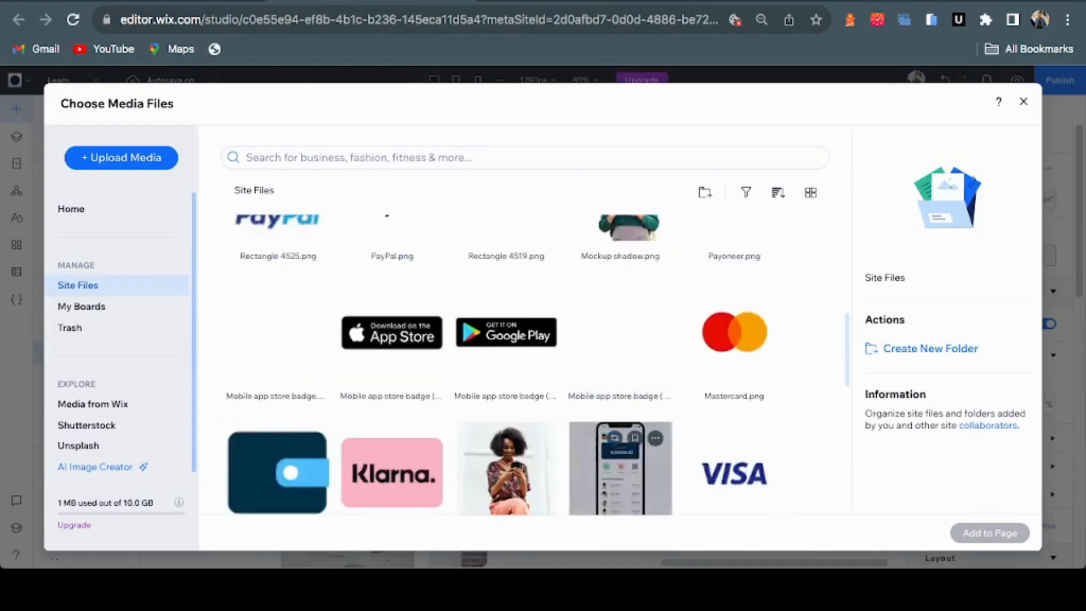
{"action": "left_click", "coordinate": [620, 481]}
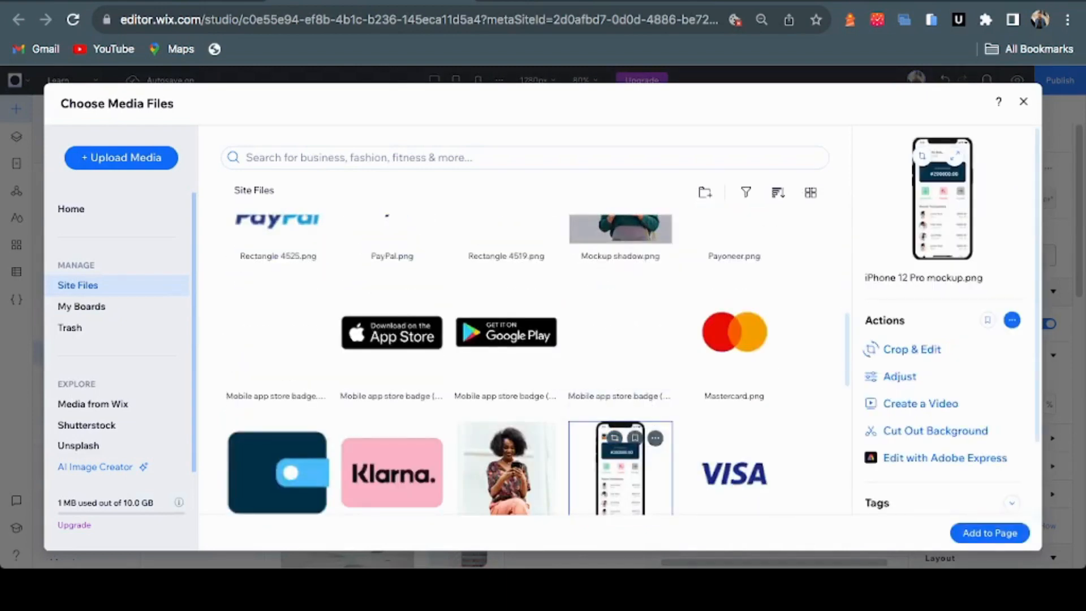
{"action": "left_click", "coordinate": [620, 229], "text": "super"}
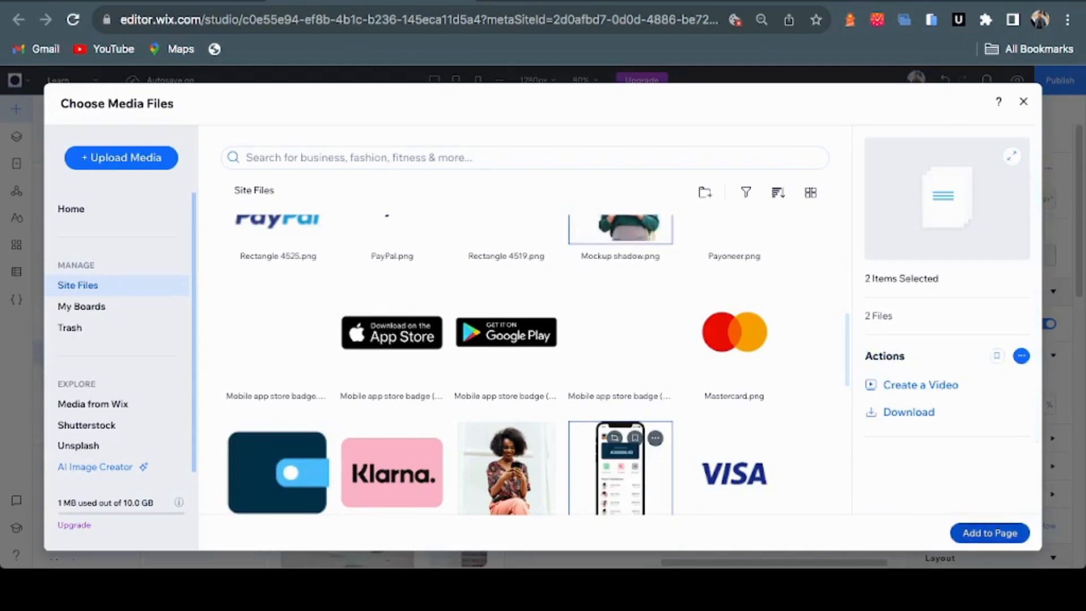
{"action": "left_click", "coordinate": [990, 533]}
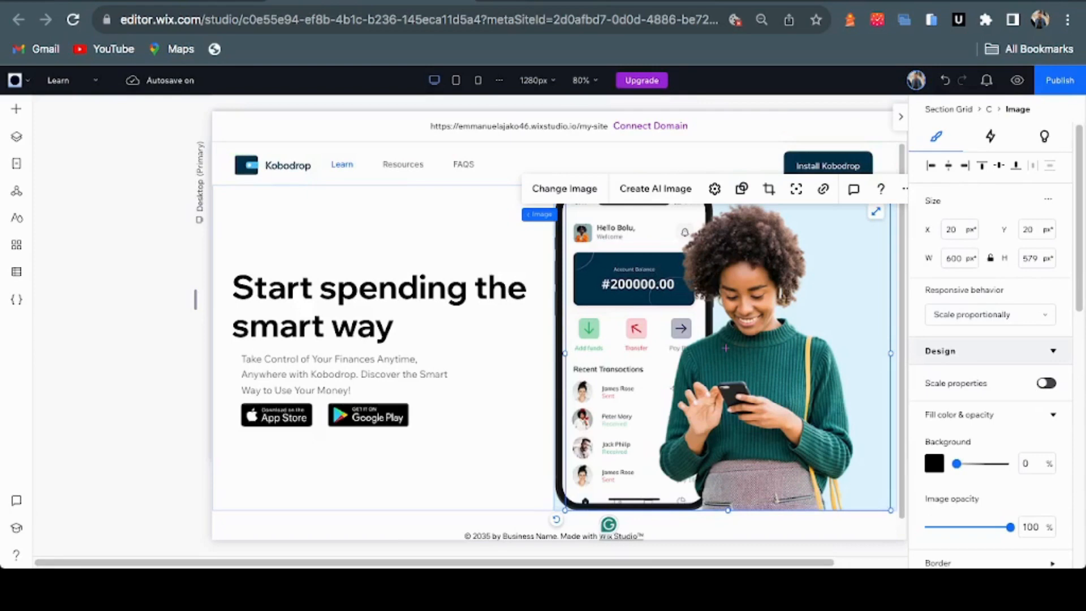
Shrink the woman photo, move the phone mockup lower and smaller, and nudge the photo left to overlap
{"action": "left_click_drag", "start_coordinate": [728, 353], "coordinate": [728, 353]}
{"action": "left_click_drag", "start_coordinate": [566, 510], "coordinate": [618, 459]}
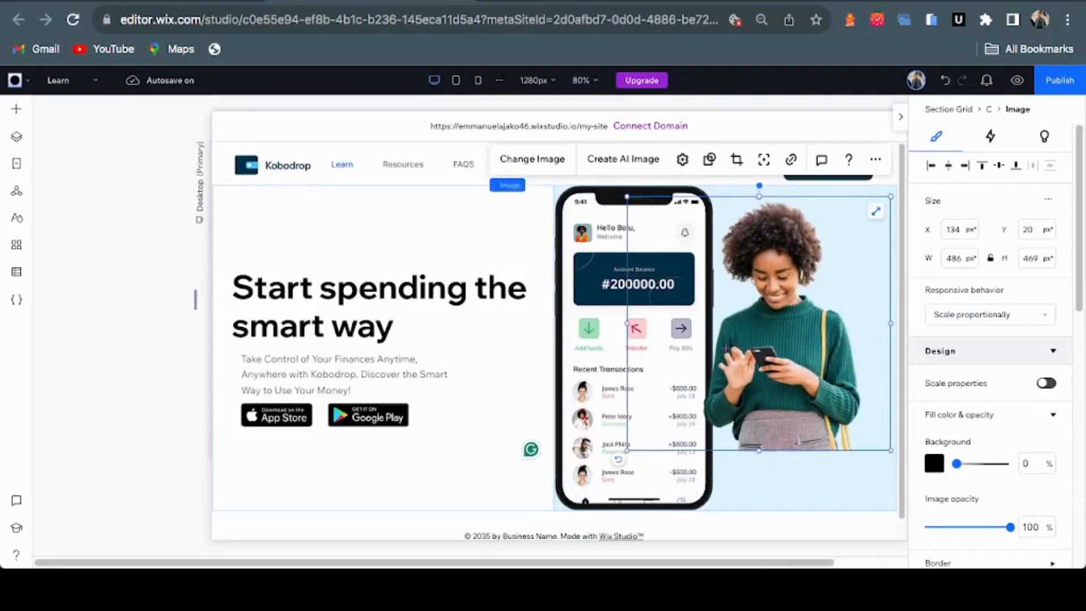
{"action": "left_click", "coordinate": [597, 351]}
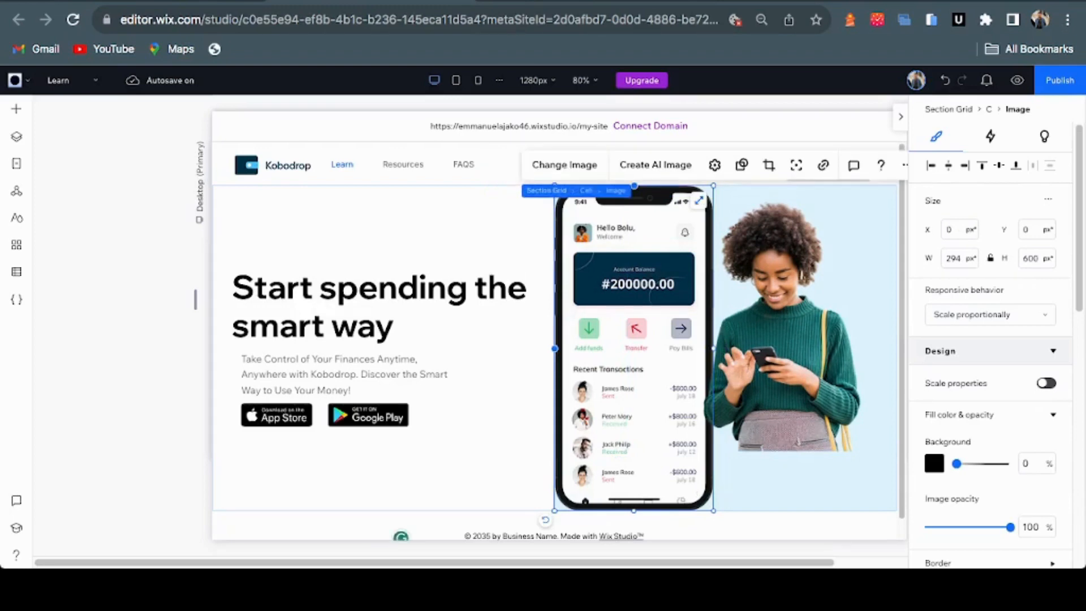
{"action": "left_click_drag", "start_coordinate": [634, 350], "coordinate": [638, 405]}
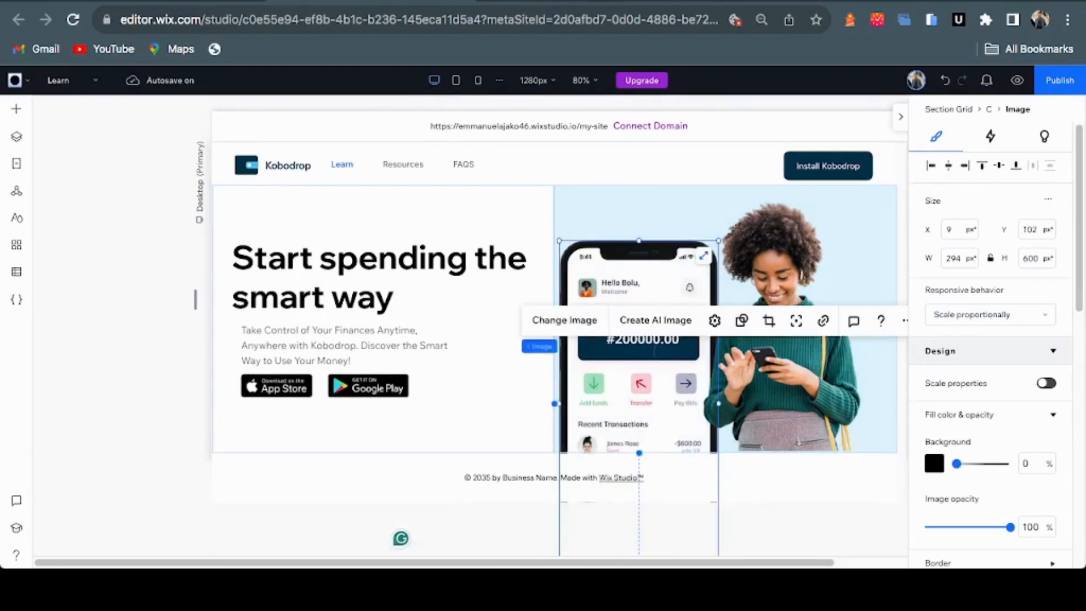
{"action": "left_click_drag", "start_coordinate": [718, 241], "coordinate": [712, 252]}
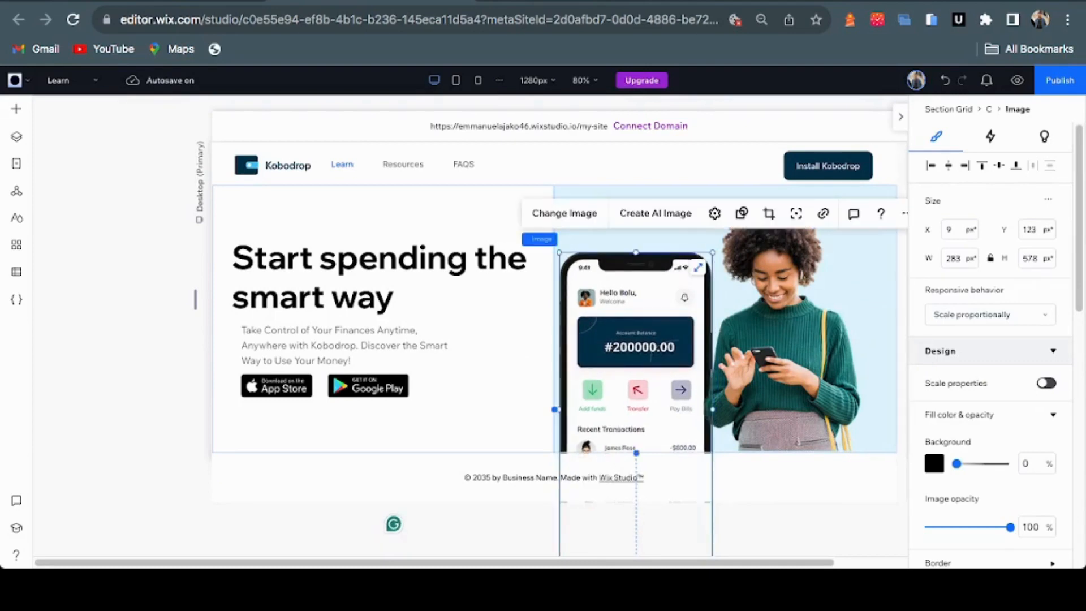
{"action": "left_click", "coordinate": [783, 339]}
{"action": "left_click_drag", "start_coordinate": [783, 340], "coordinate": [736, 342]}
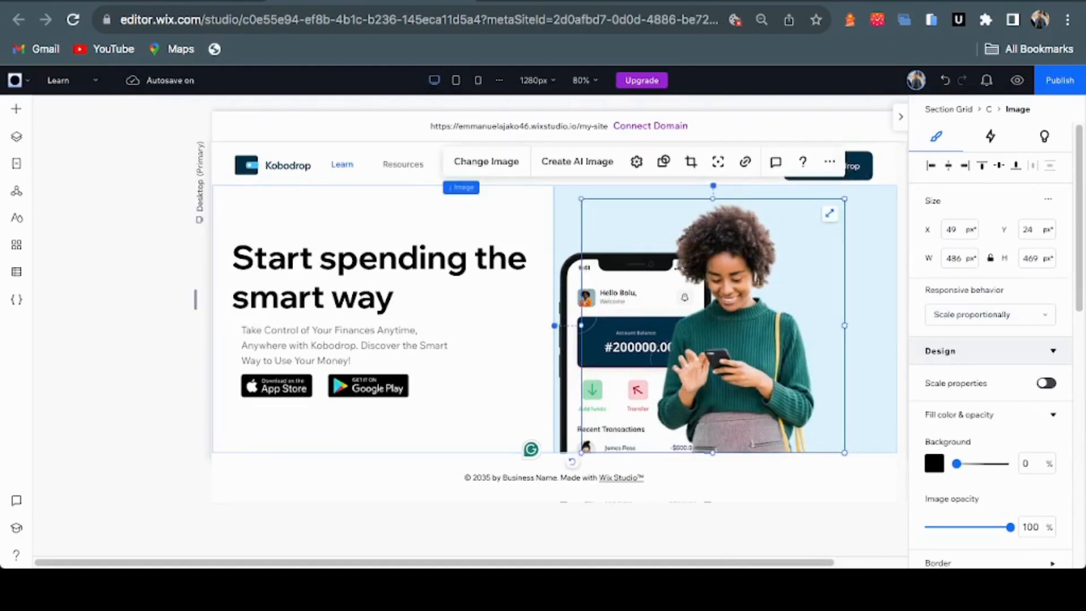
Send the woman photo behind the phone mockup and shift it right
{"action": "right_click", "coordinate": [768, 339]}
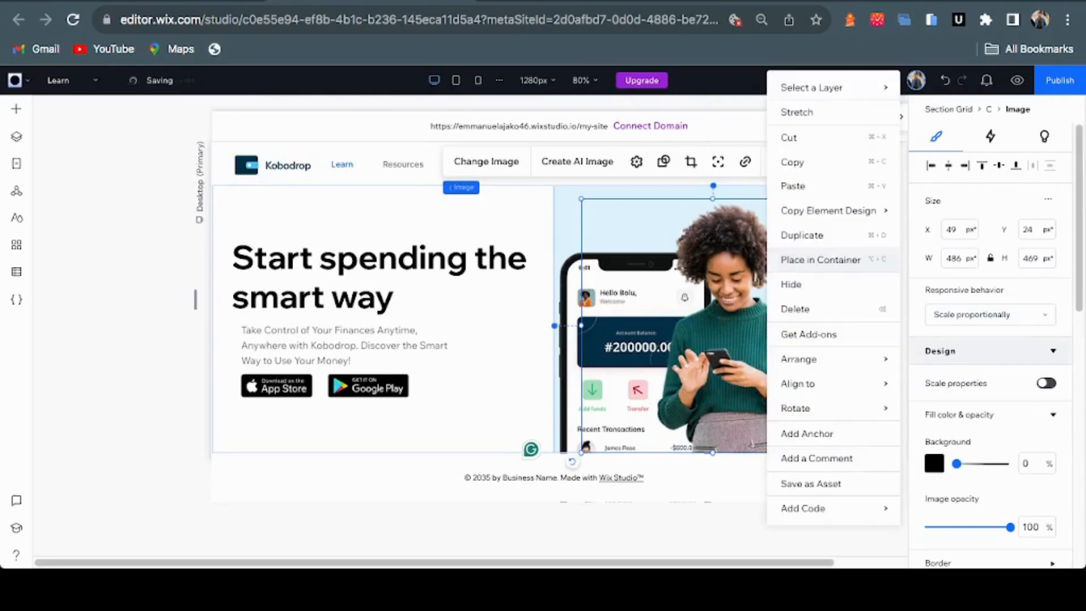
{"action": "mouse_move", "coordinate": [820, 359]}
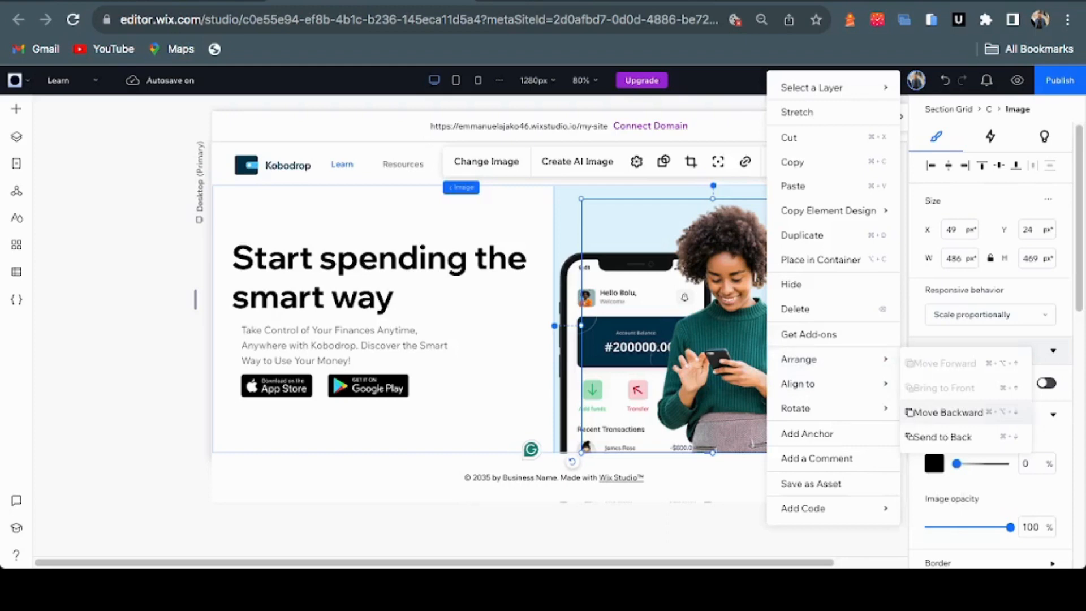
{"action": "left_click", "coordinate": [948, 412]}
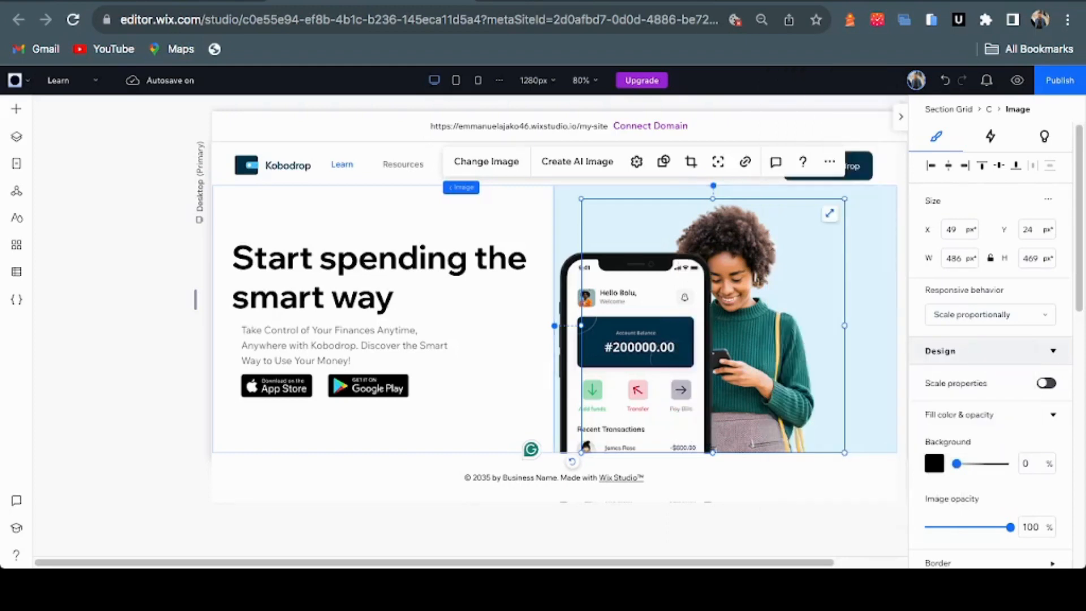
{"action": "left_click_drag", "start_coordinate": [757, 339], "coordinate": [797, 334]}
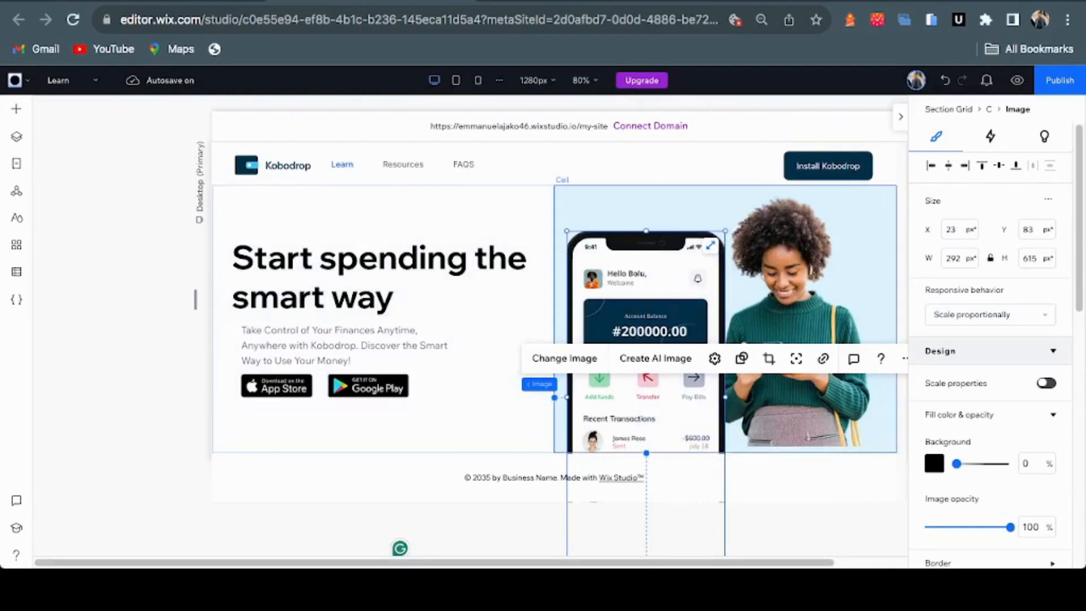
Reset the phone mockup image to its original proportions and move it further left
{"action": "left_click", "coordinate": [667, 208]}
{"action": "mouse_move", "coordinate": [567, 397]}
{"action": "left_mouse_down"}
{"action": "mouse_move", "coordinate": [548, 397]}
{"action": "mouse_move", "coordinate": [578, 397]}
{"action": "left_mouse_up"}
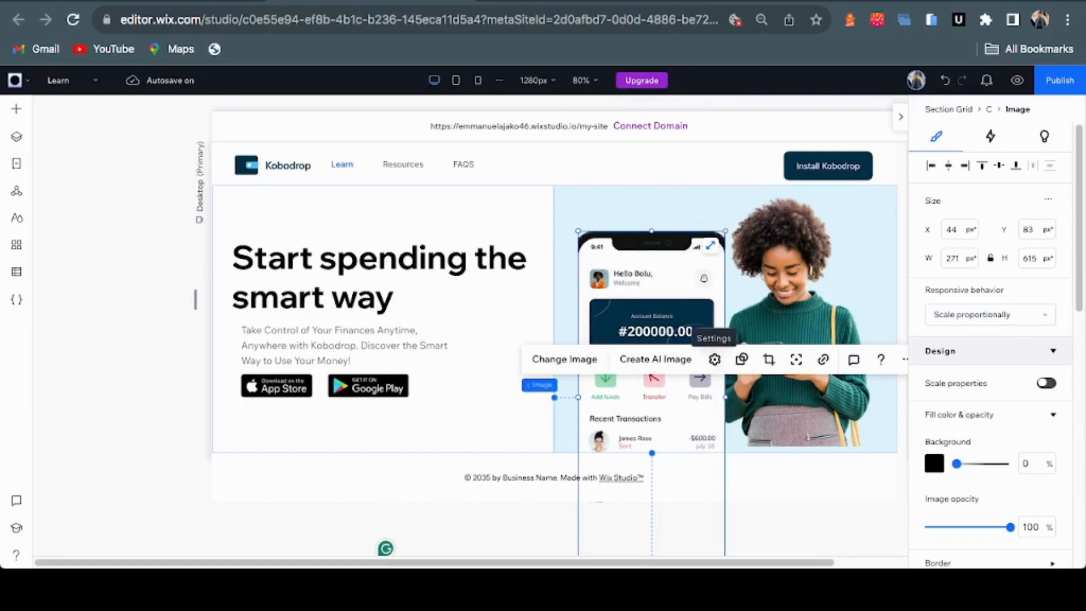
{"action": "left_click", "coordinate": [715, 359]}
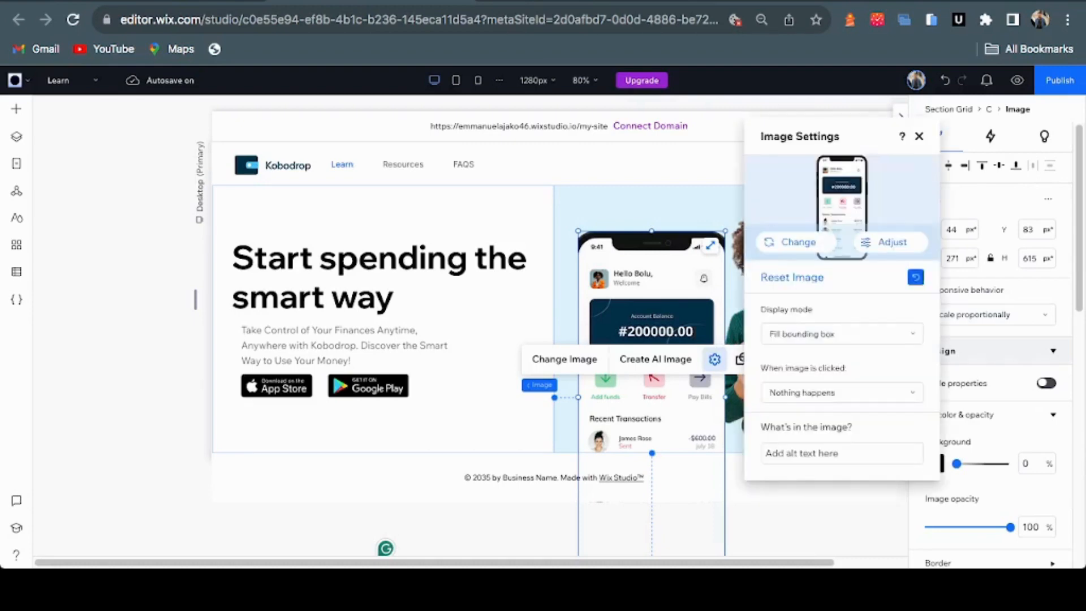
{"action": "left_click", "coordinate": [915, 277]}
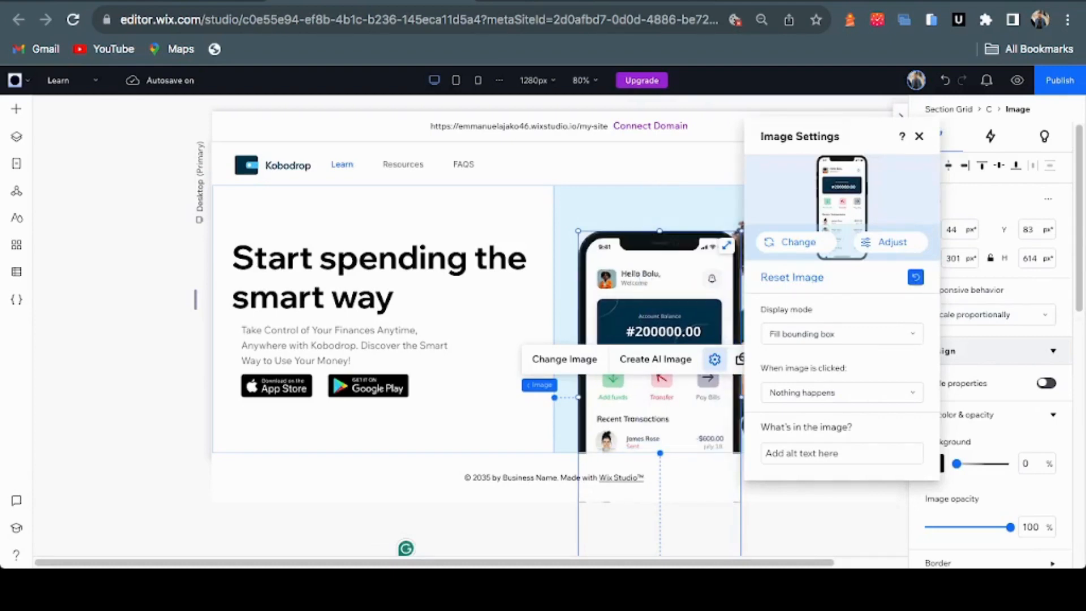
{"action": "left_click", "coordinate": [919, 136]}
{"action": "mouse_move", "coordinate": [659, 362]}
{"action": "left_mouse_down"}
{"action": "mouse_move", "coordinate": [634, 362]}
{"action": "mouse_move", "coordinate": [643, 362]}
{"action": "left_mouse_up"}
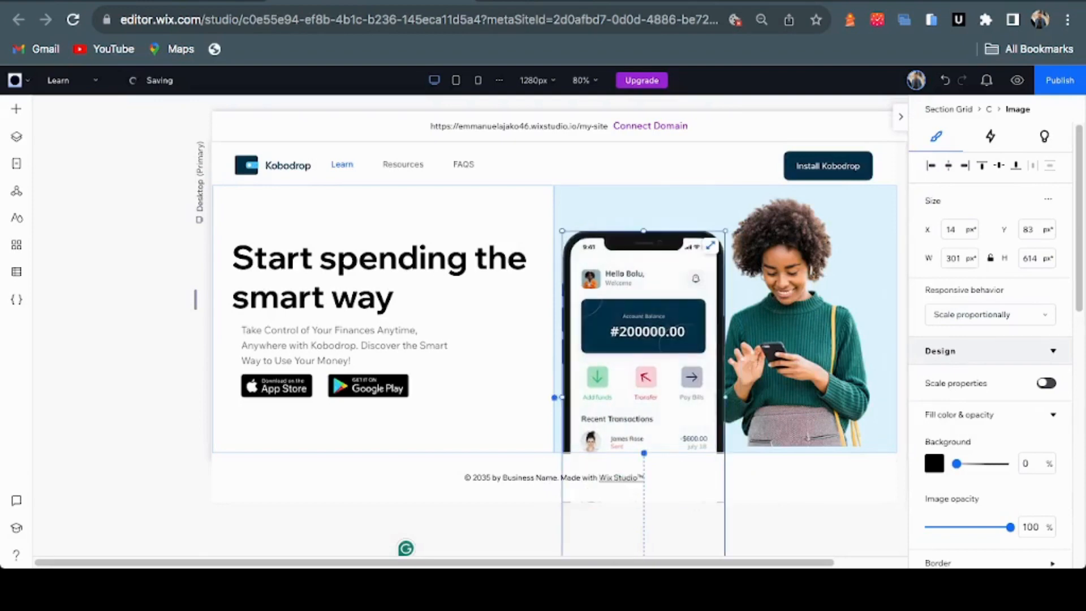
Add a new blank section below the hero
{"action": "left_click", "coordinate": [543, 529]}
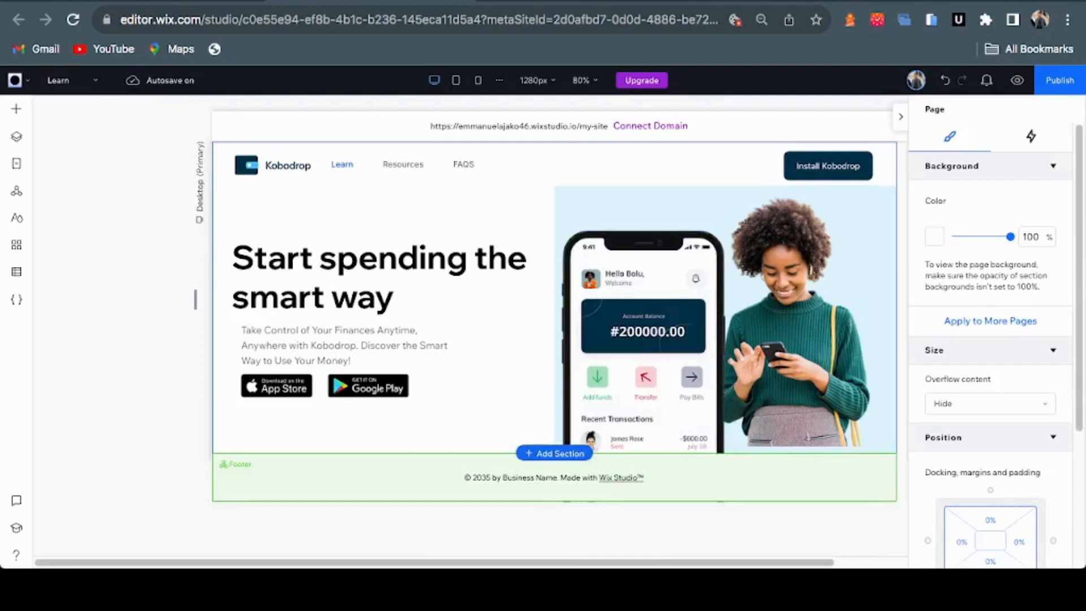
{"action": "left_click", "coordinate": [554, 454]}
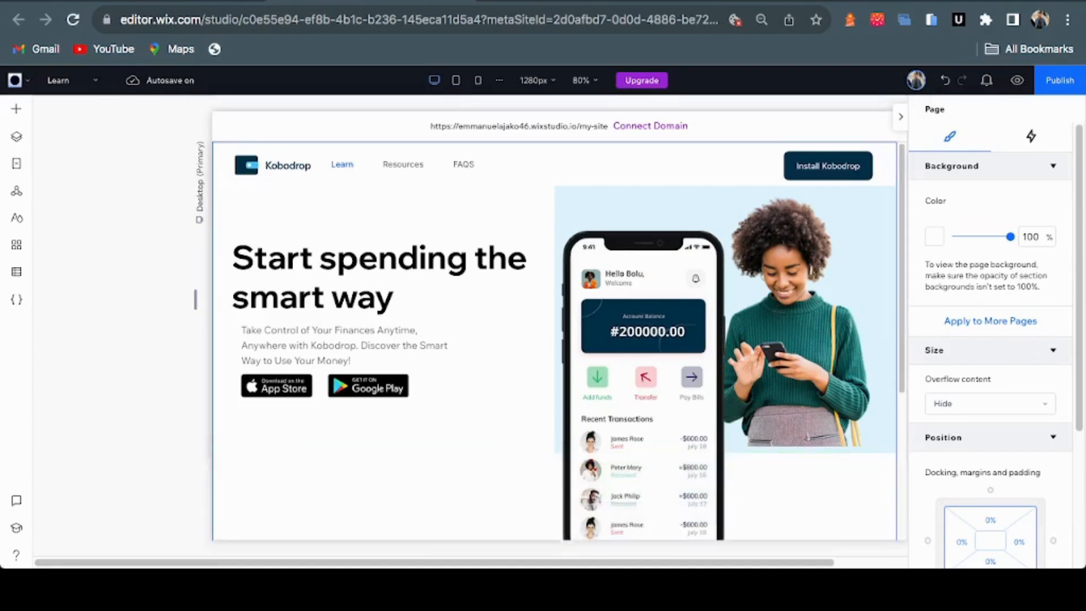
{"action": "scroll", "coordinate": [554, 340], "scroll_direction": "down", "scroll_amount": 5}
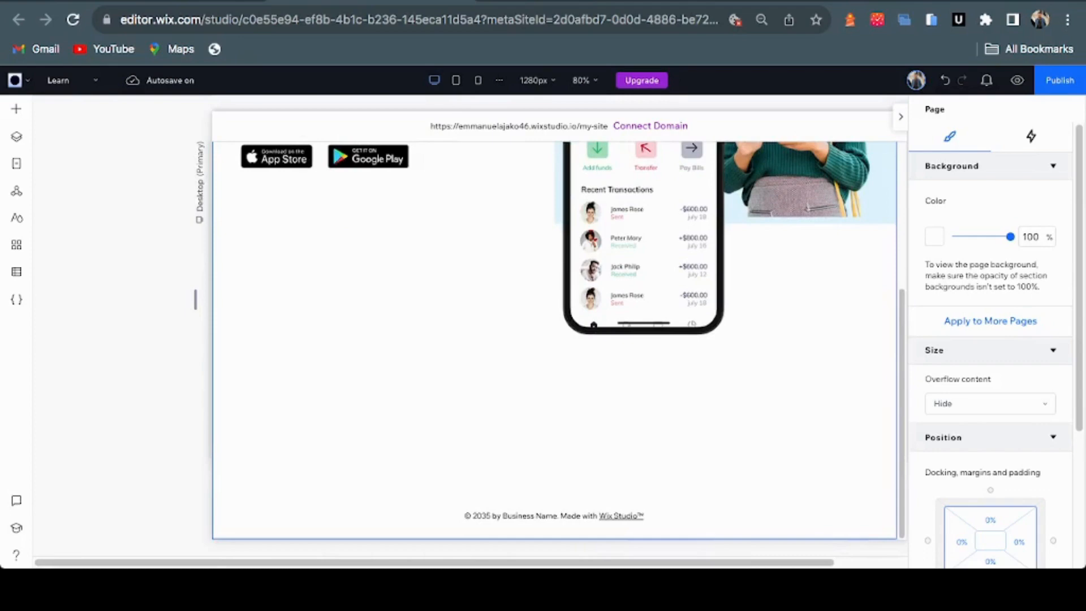
Set the hero Section Grid's Overflow content to Hide, then compare against the Figma design
{"action": "left_click", "coordinate": [452, 373]}
{"action": "scroll", "coordinate": [452, 373], "scroll_direction": "up", "scroll_amount": 2}
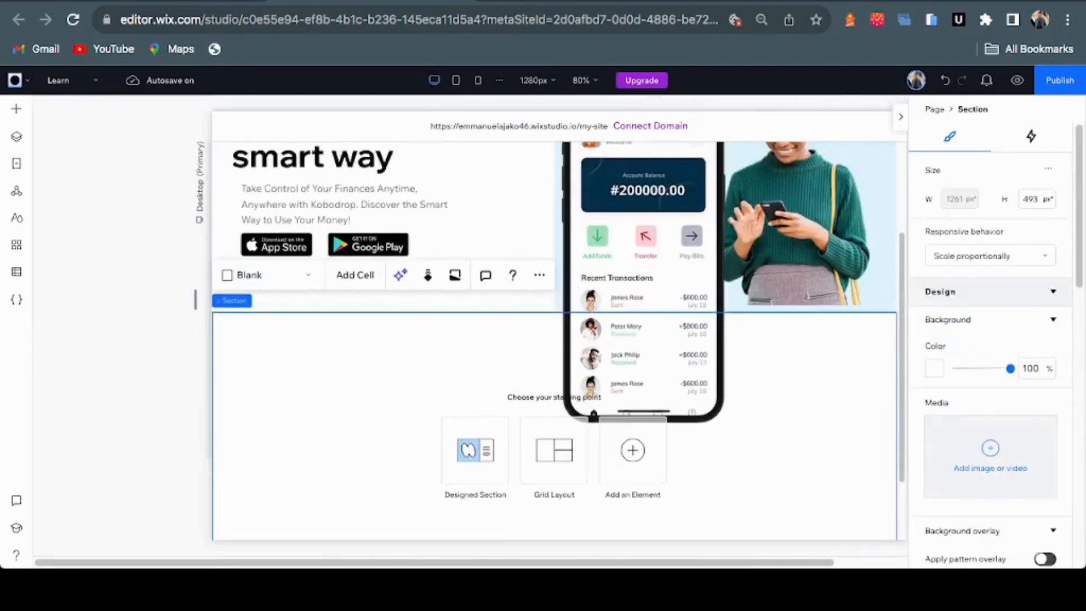
{"action": "scroll", "coordinate": [554, 339], "scroll_direction": "up", "scroll_amount": 3}
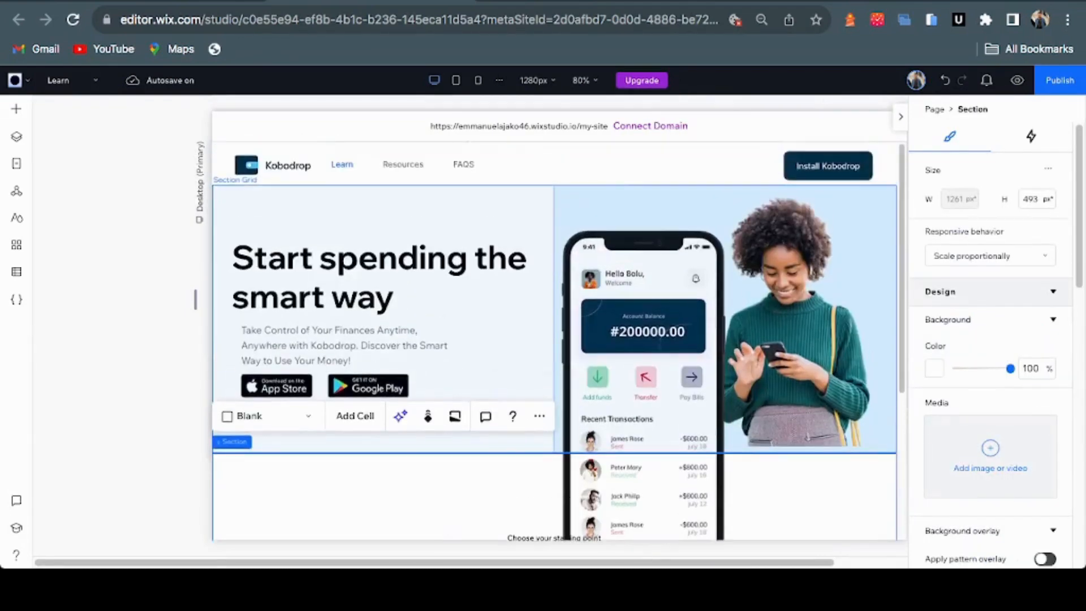
{"action": "left_click", "coordinate": [481, 362]}
{"action": "scroll", "coordinate": [995, 339], "scroll_direction": "down", "scroll_amount": 1}
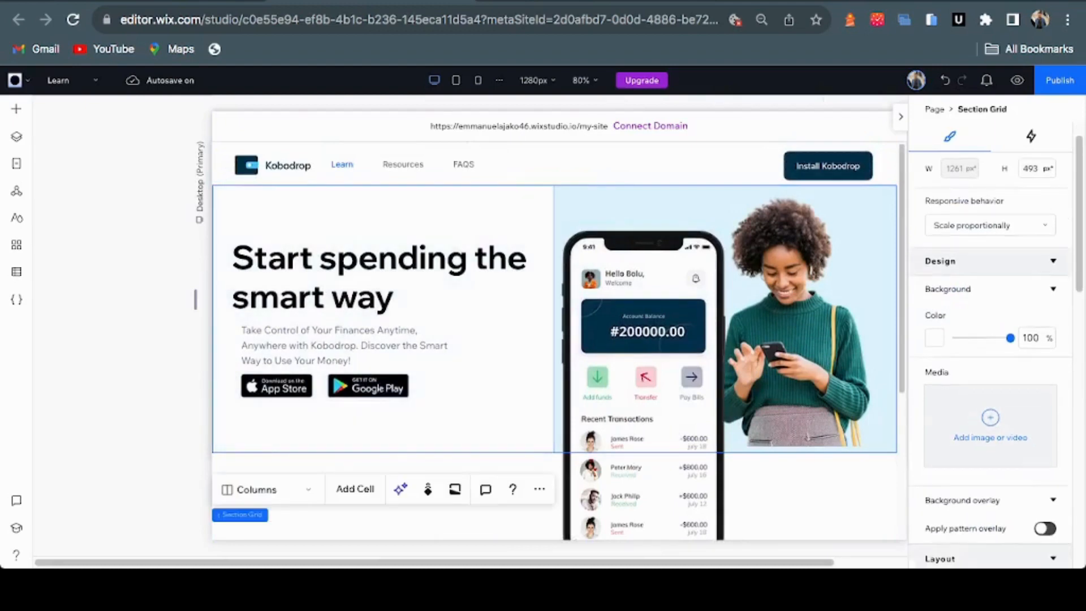
{"action": "scroll", "coordinate": [990, 339], "scroll_direction": "down", "scroll_amount": 7}
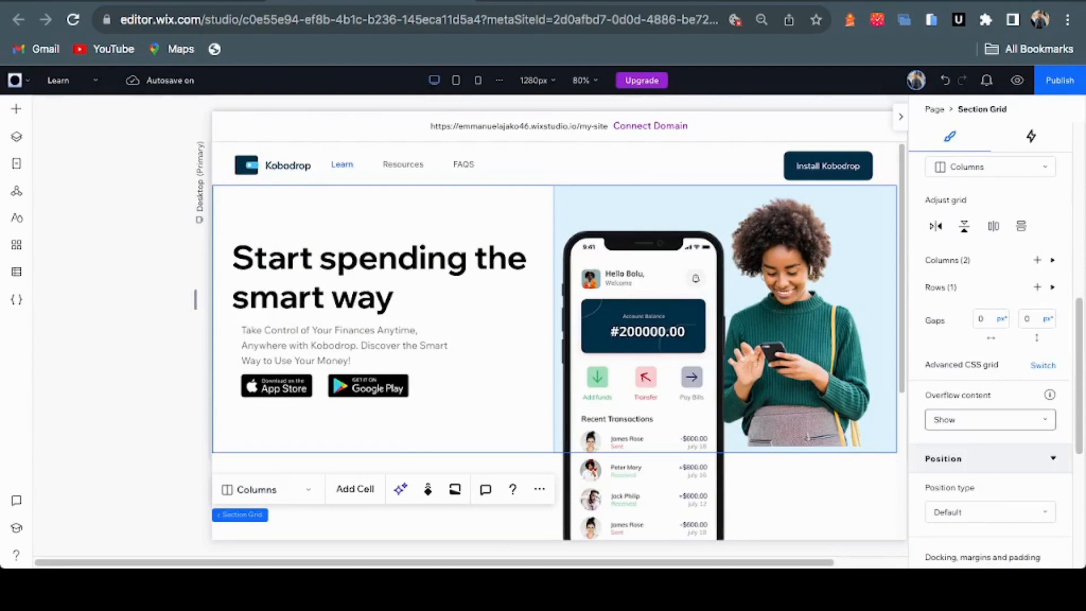
{"action": "left_click", "coordinate": [989, 419]}
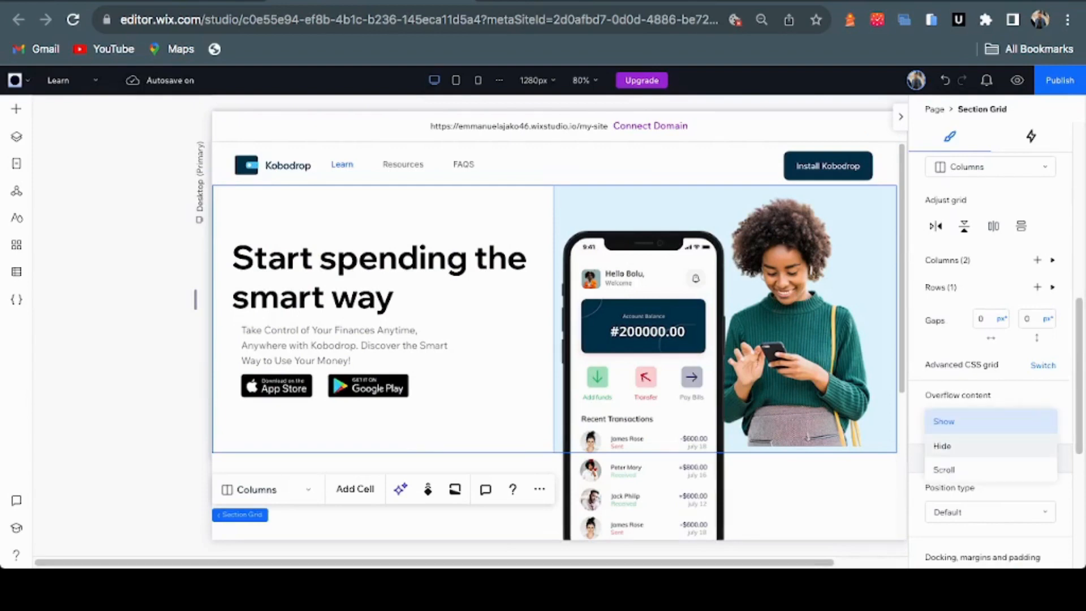
{"action": "left_click", "coordinate": [989, 446]}
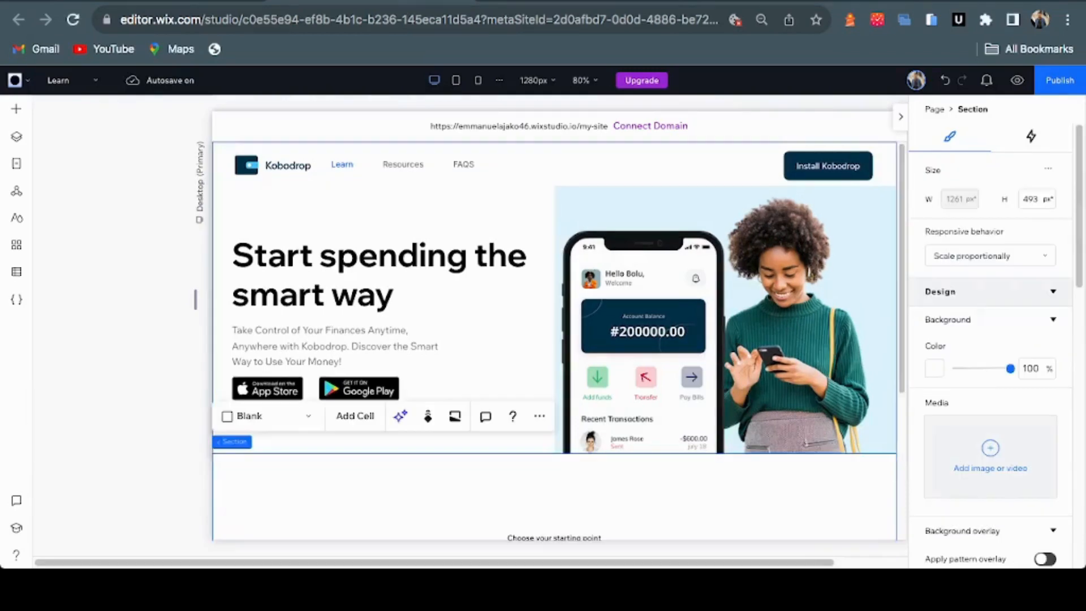
{"action": "scroll", "coordinate": [554, 395], "scroll_direction": "down", "scroll_amount": 3}
{"action": "key", "text": "ctrl+Tab"}
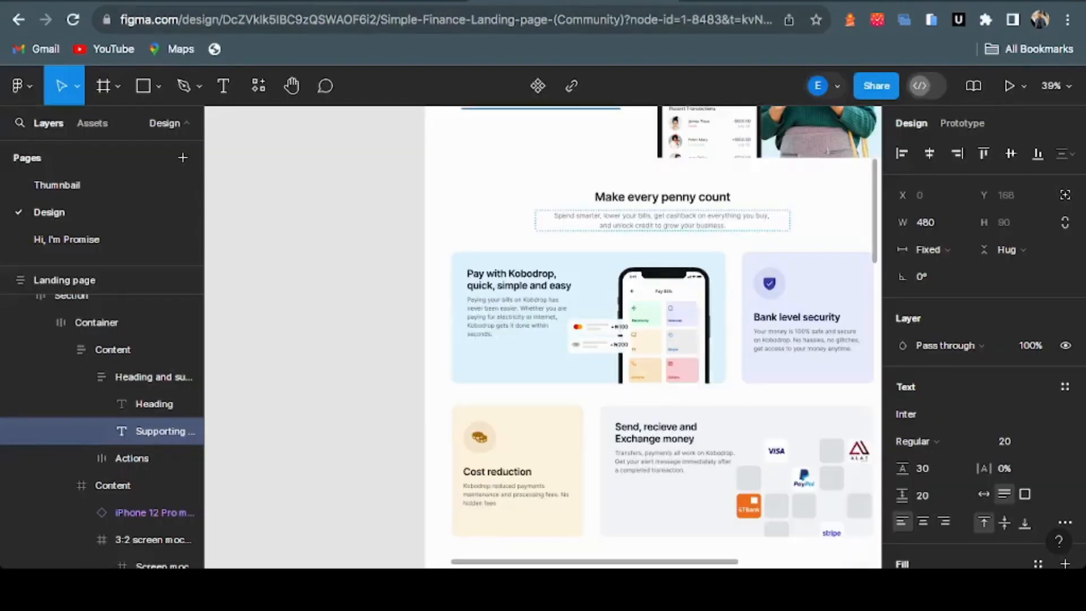
{"action": "key", "text": "ctrl+shift+Tab"}
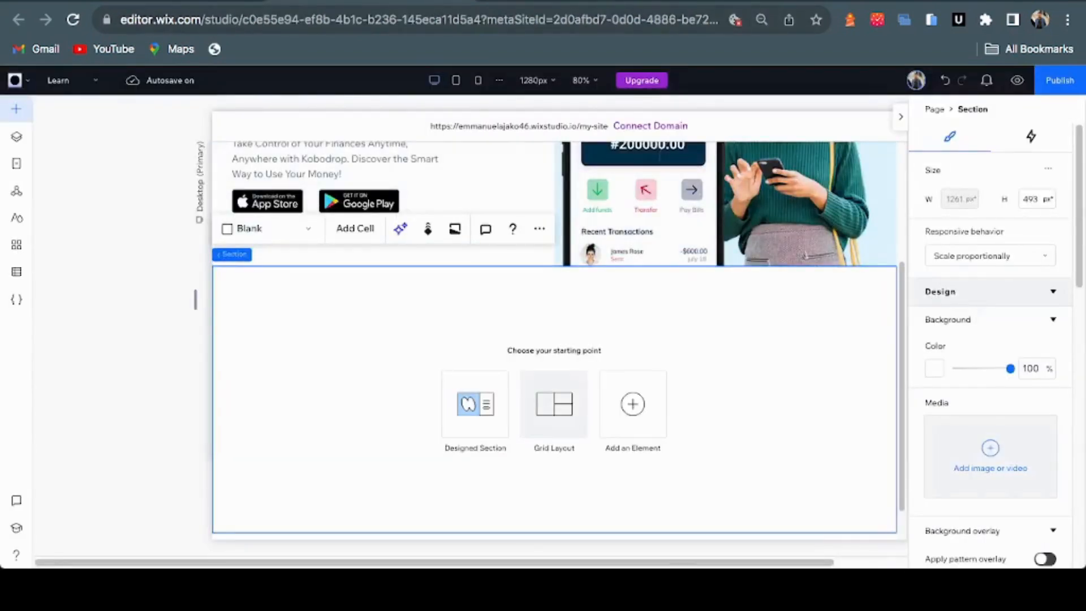
Add a centred Heading 2 reading 'Make every penny count', copied from Figma, to the new section
{"action": "left_click", "coordinate": [554, 403]}
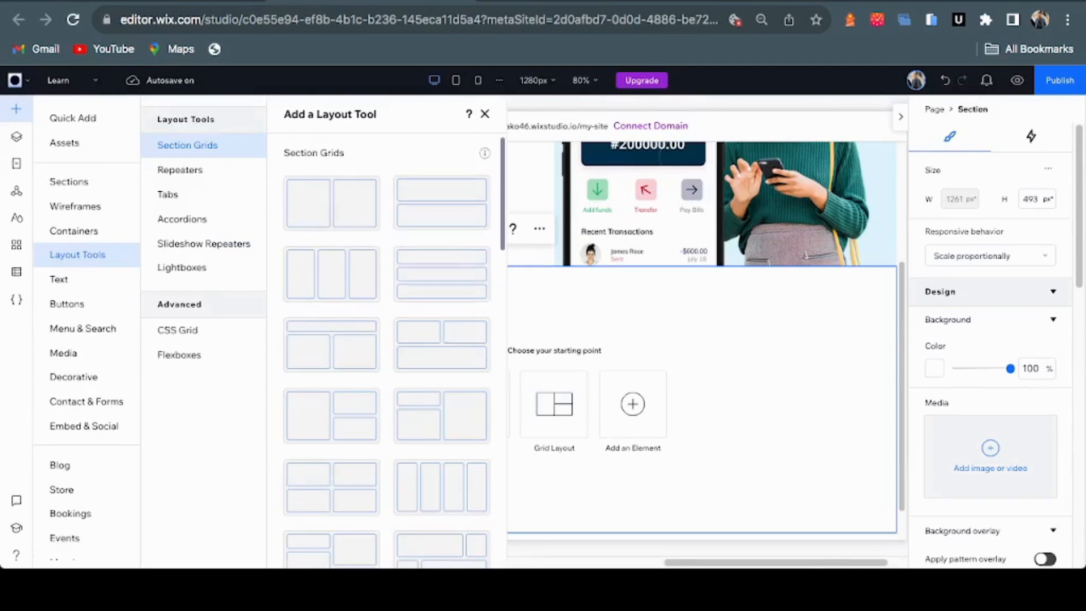
{"action": "key", "text": "Escape"}
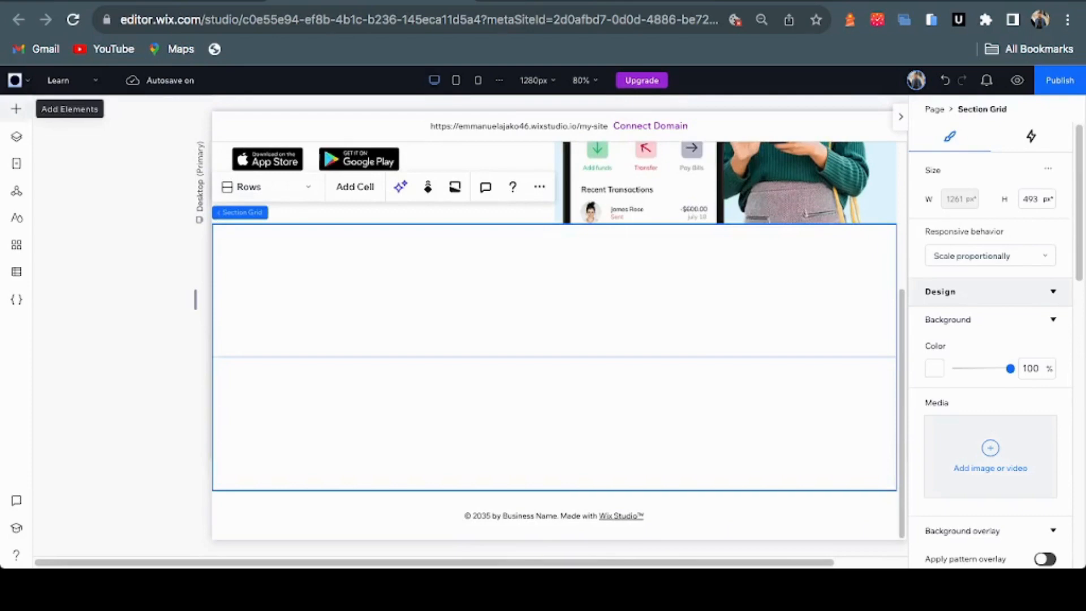
{"action": "left_click", "coordinate": [16, 109]}
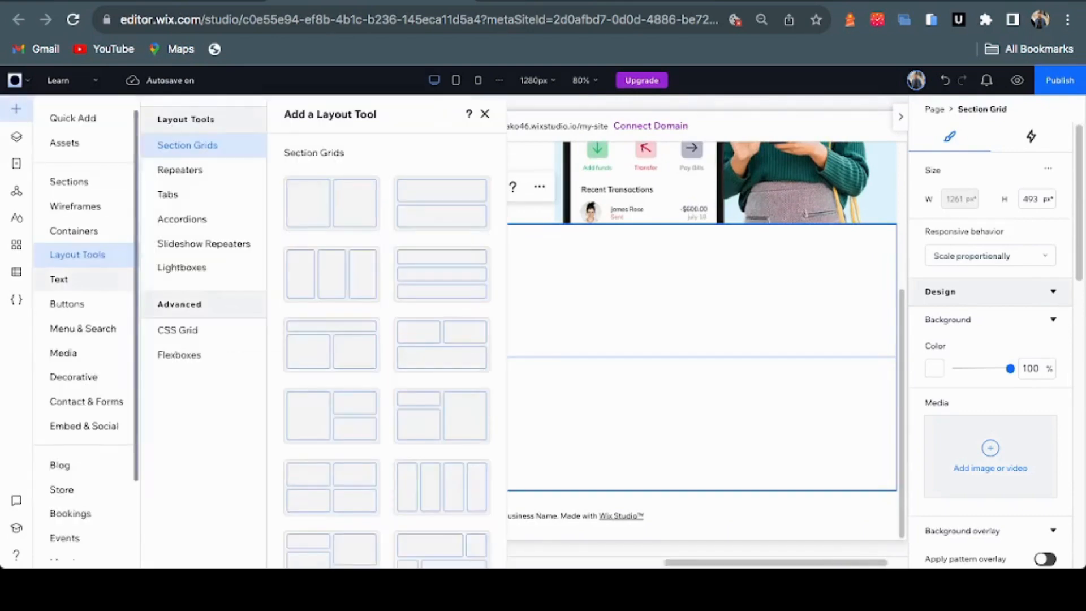
{"action": "left_click", "coordinate": [59, 279]}
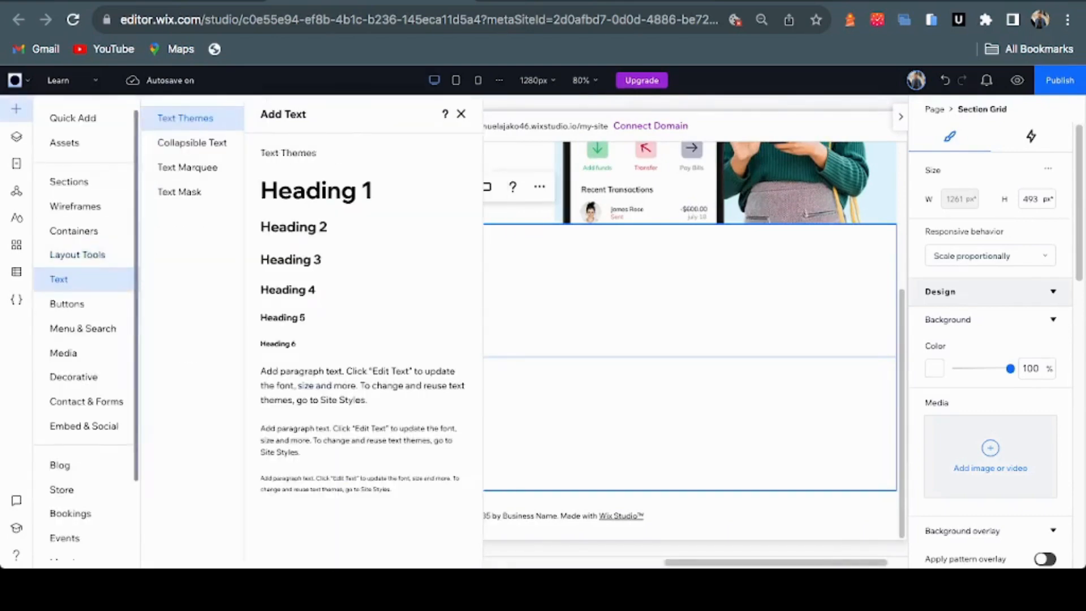
{"action": "left_click_drag", "start_coordinate": [294, 226], "coordinate": [575, 277]}
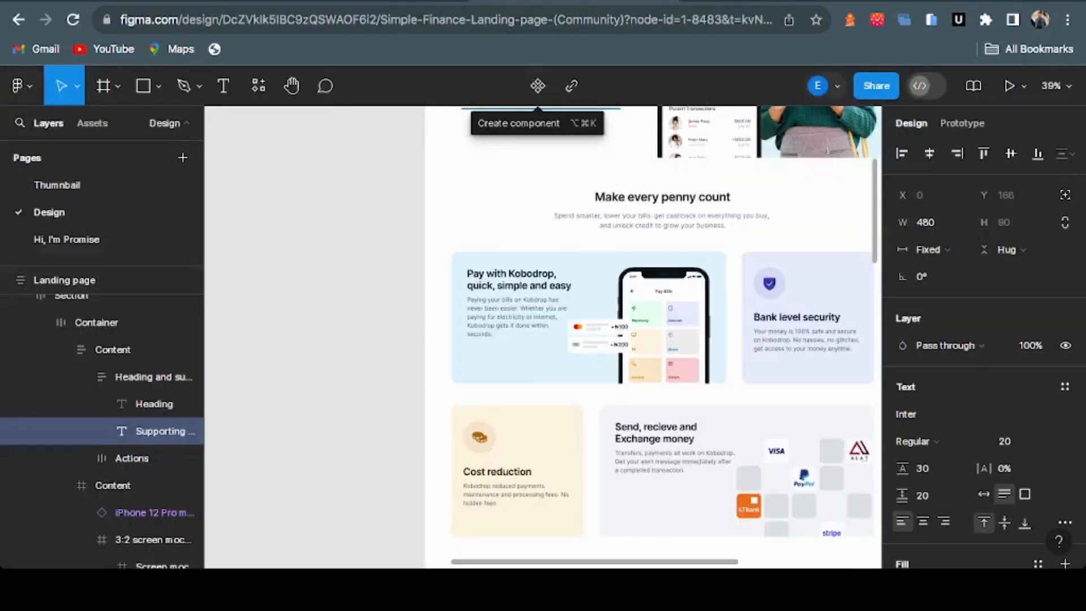
{"action": "left_click", "coordinate": [688, 196]}
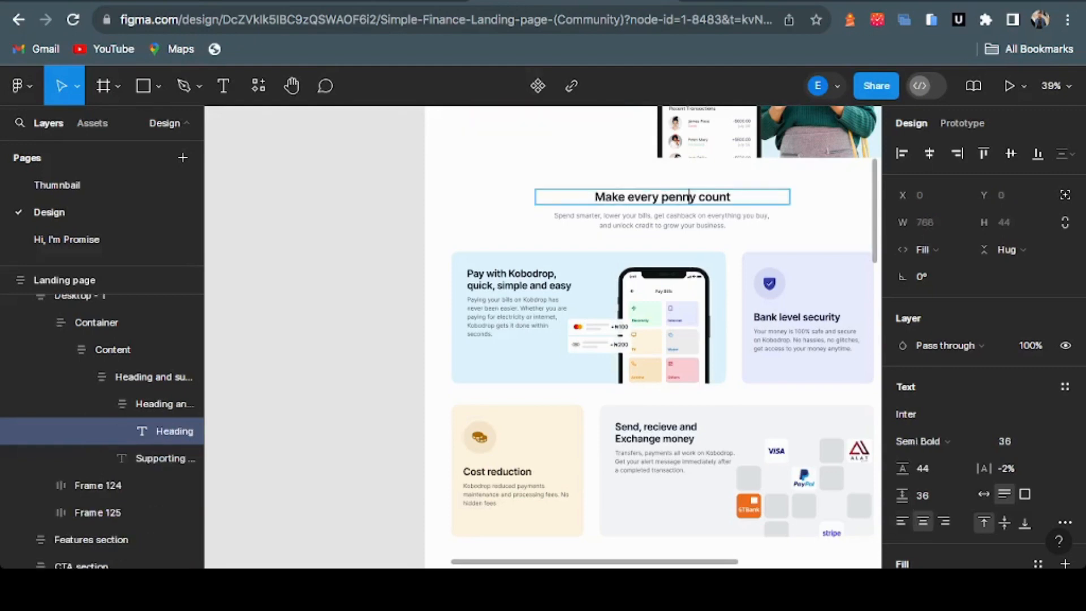
{"action": "key", "text": "super+a"}
{"action": "key", "text": "super+c"}
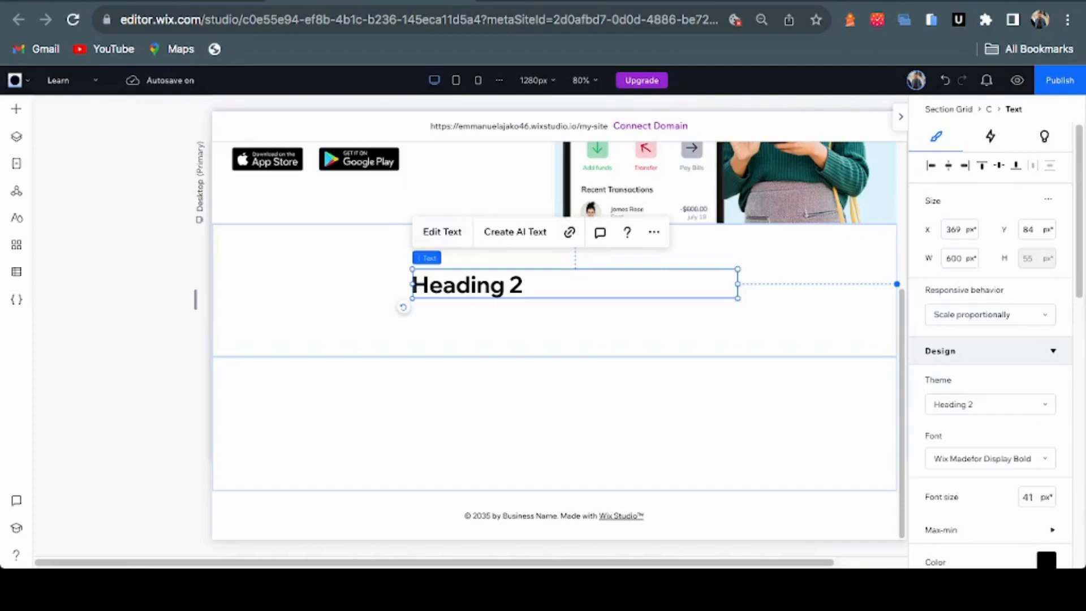
{"action": "left_click", "coordinate": [442, 231]}
{"action": "key", "text": "super+v"}
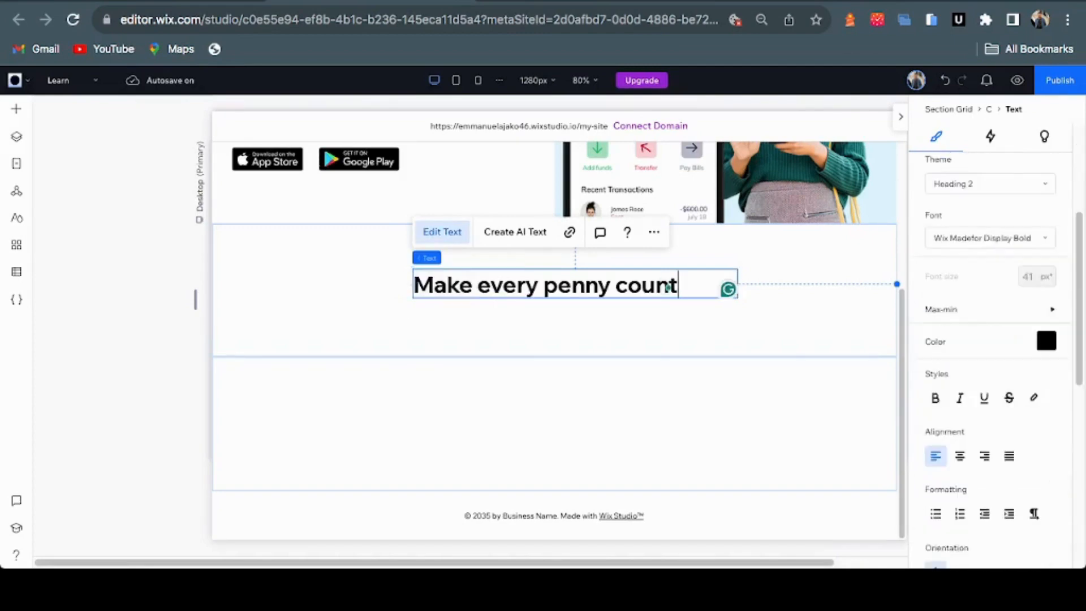
{"action": "key", "text": "super+e"}
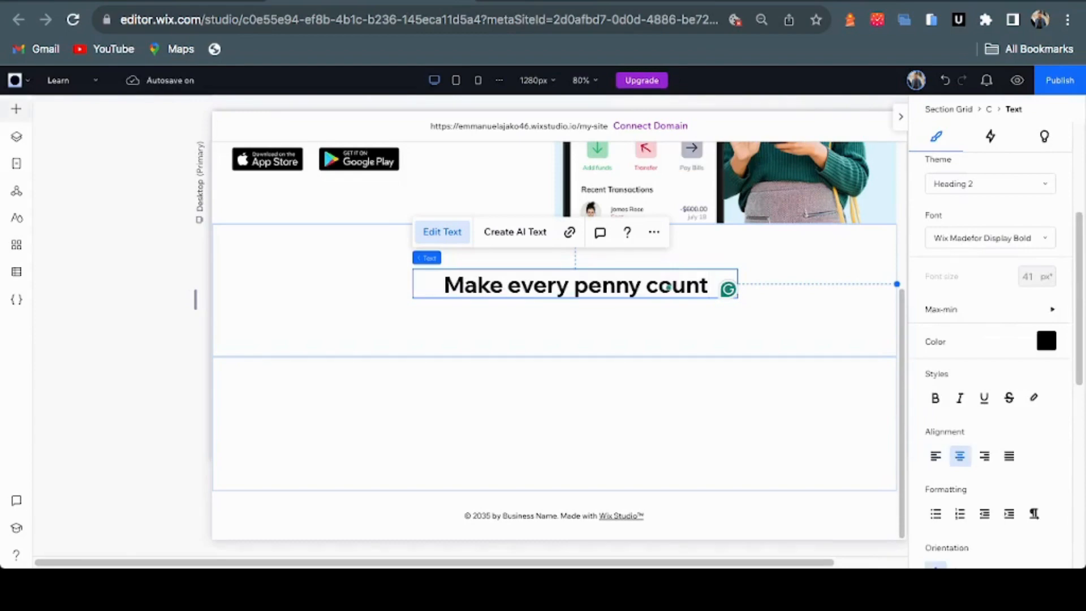
Add a paragraph text box to the section and select the Figma supporting text
{"action": "left_click", "coordinate": [16, 109]}
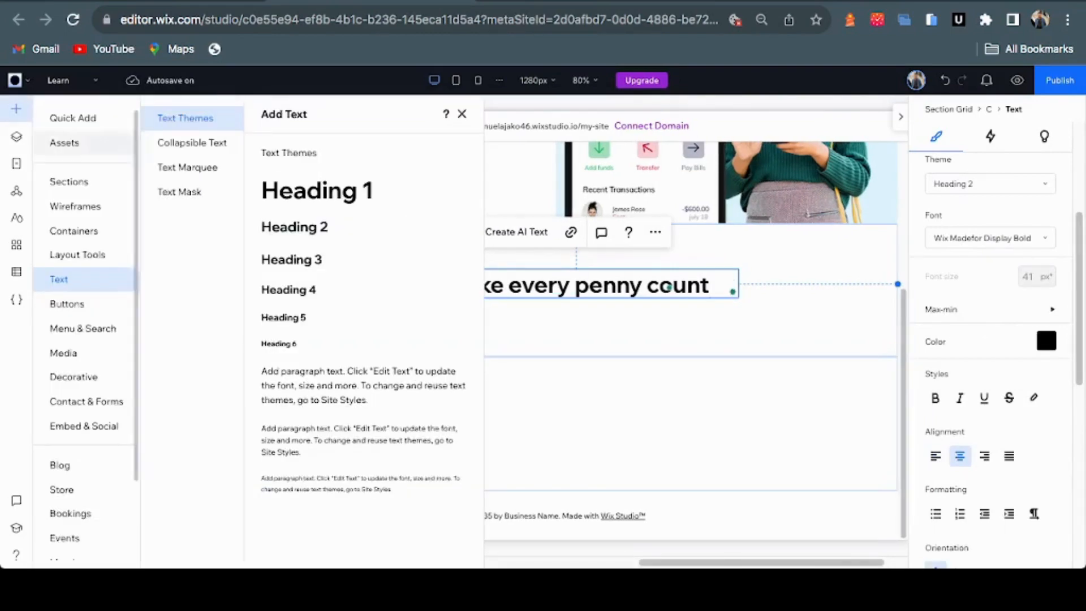
{"action": "left_click_drag", "start_coordinate": [339, 385], "coordinate": [571, 328]}
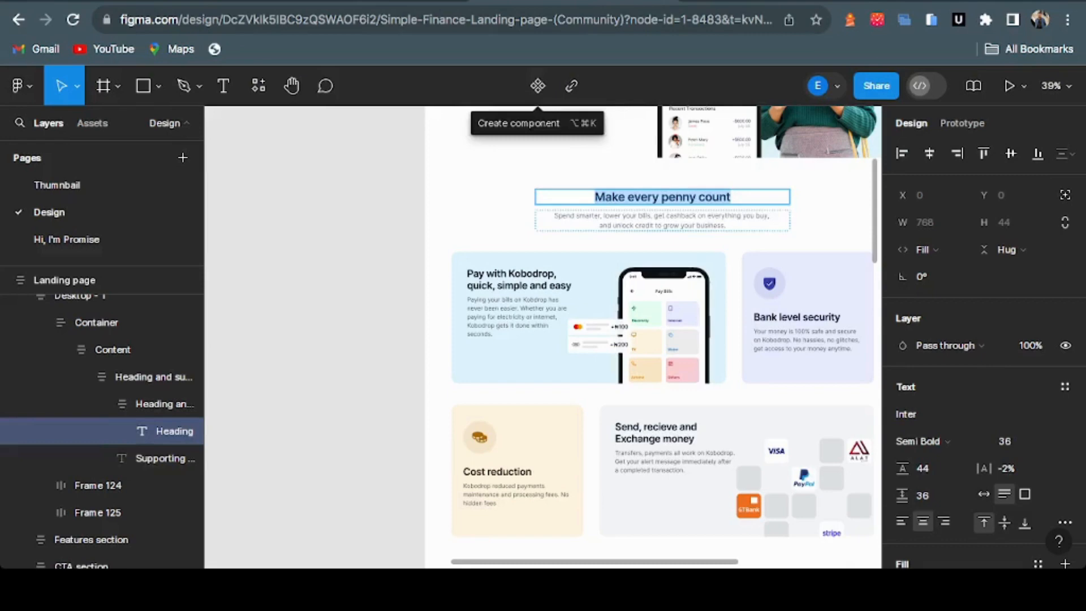
{"action": "left_click", "coordinate": [673, 216]}
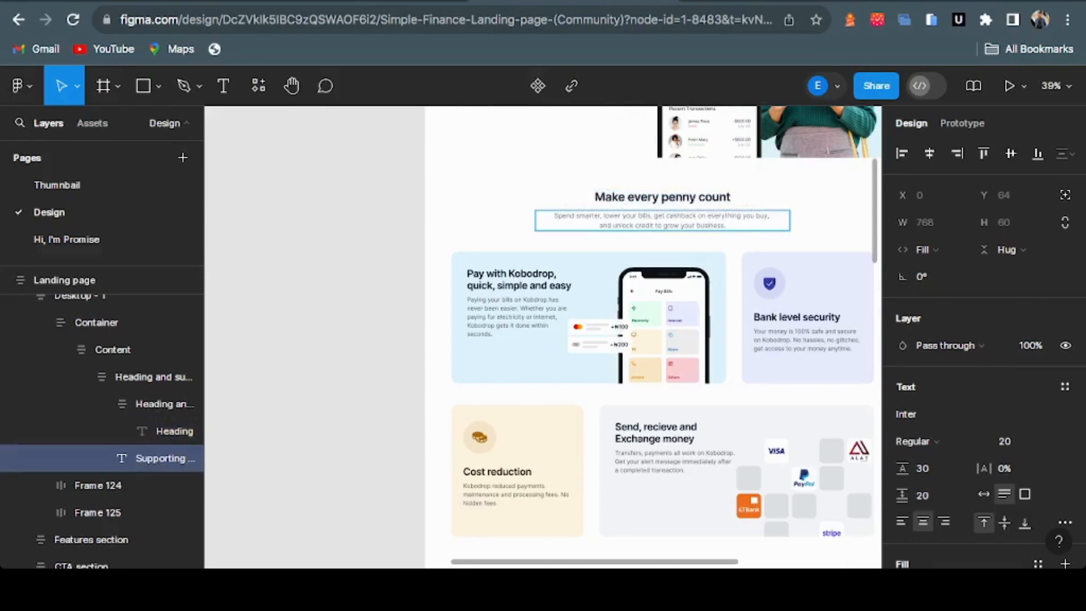
{"action": "triple_click", "coordinate": [674, 216]}
{"action": "key", "text": "ctrl+c"}
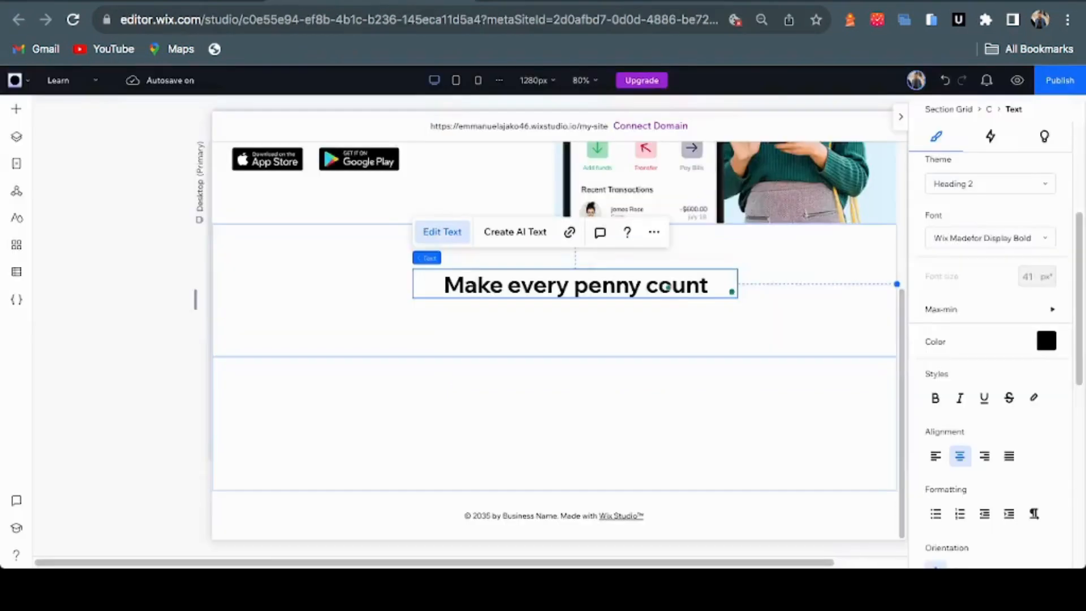
Paste the 'Spend smarter, lower your bills…' text into the placeholder paragraph and centre it
{"action": "key", "text": "ctrl+z"}
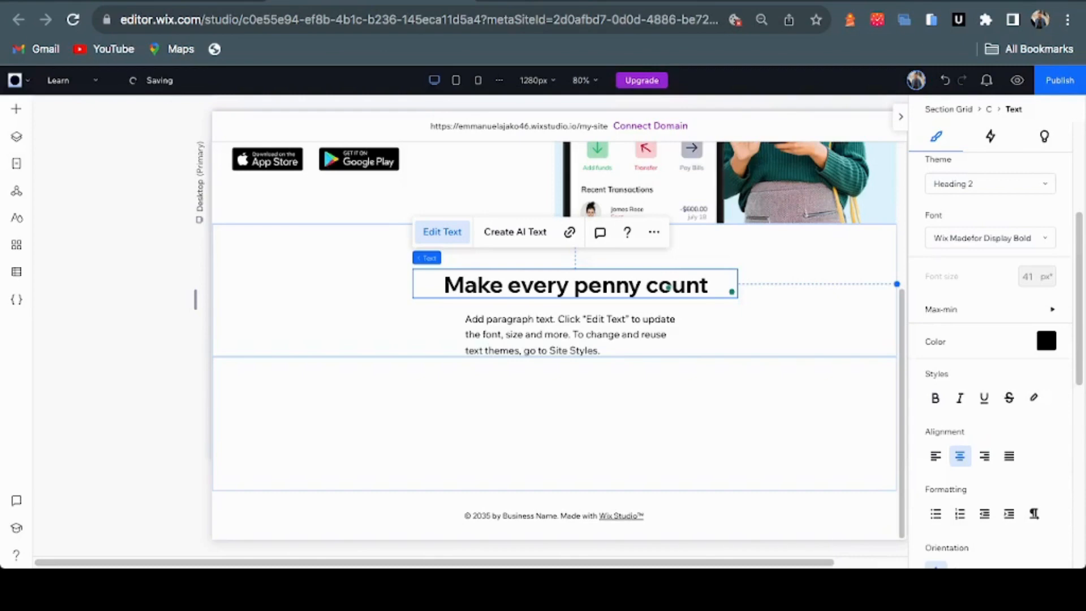
{"action": "left_click", "coordinate": [569, 334]}
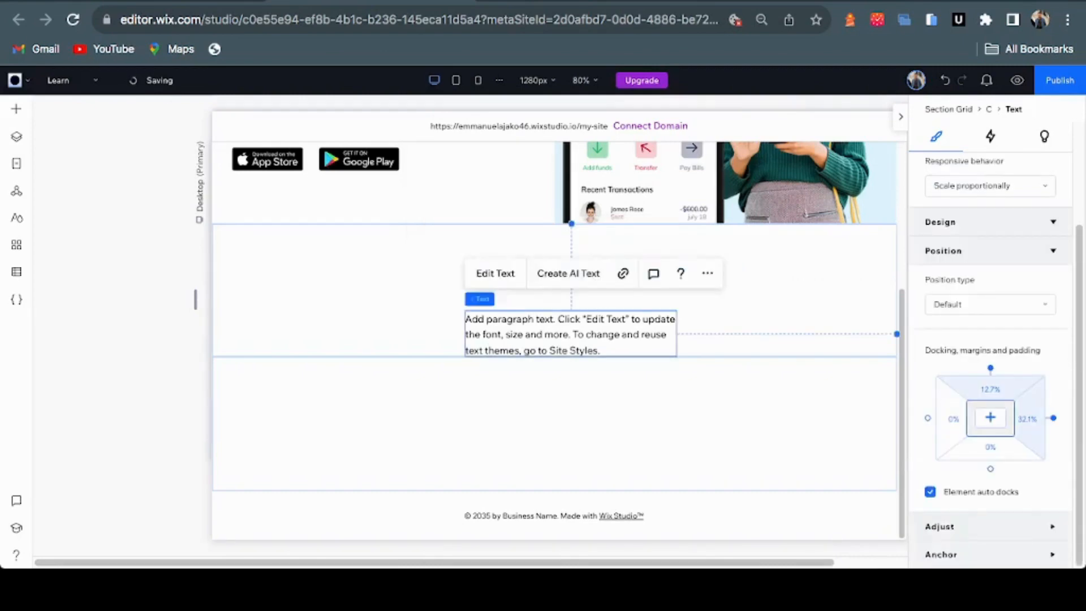
{"action": "left_click", "coordinate": [496, 273]}
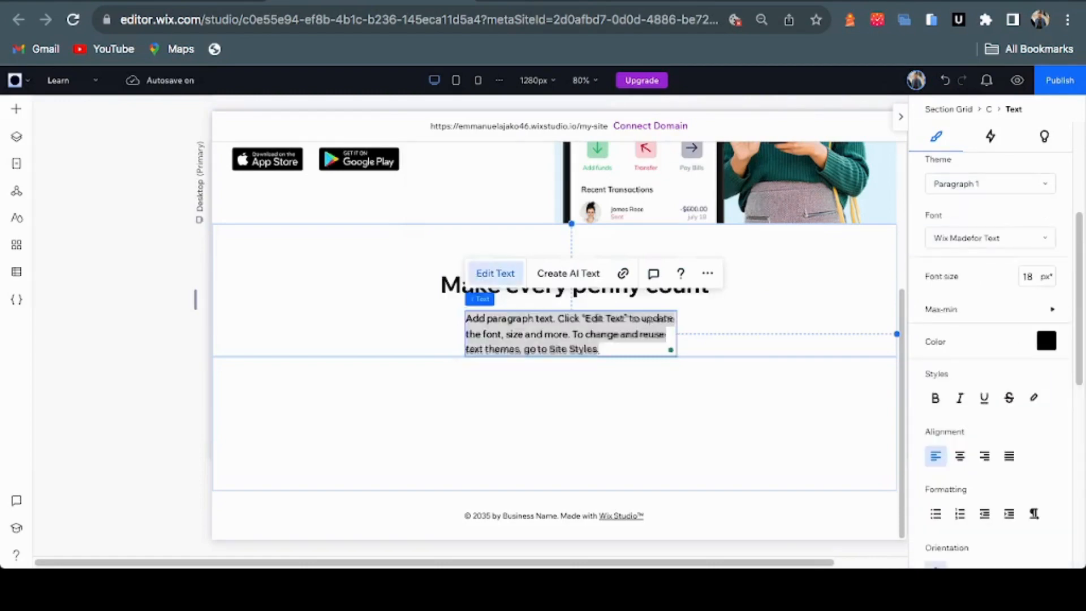
{"action": "key", "text": "ctrl+v"}
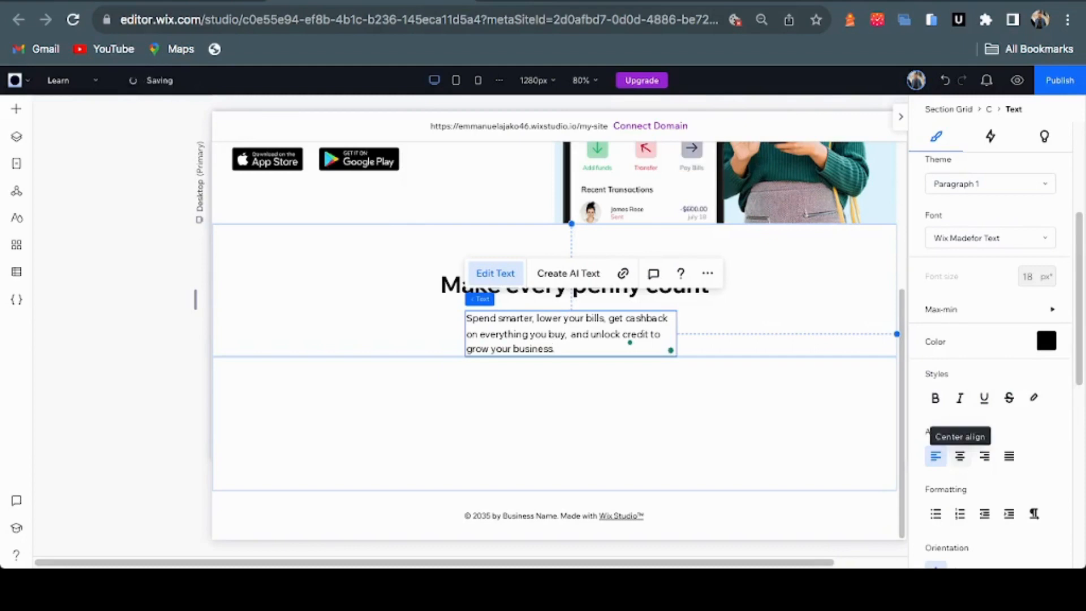
{"action": "left_click", "coordinate": [959, 456]}
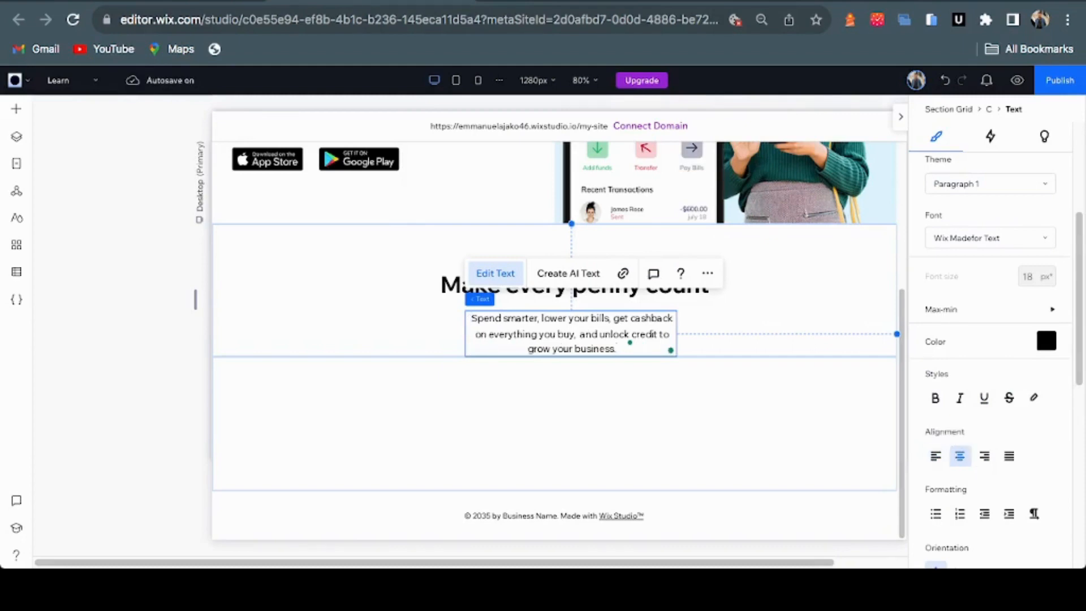
{"action": "left_click", "coordinate": [752, 317]}
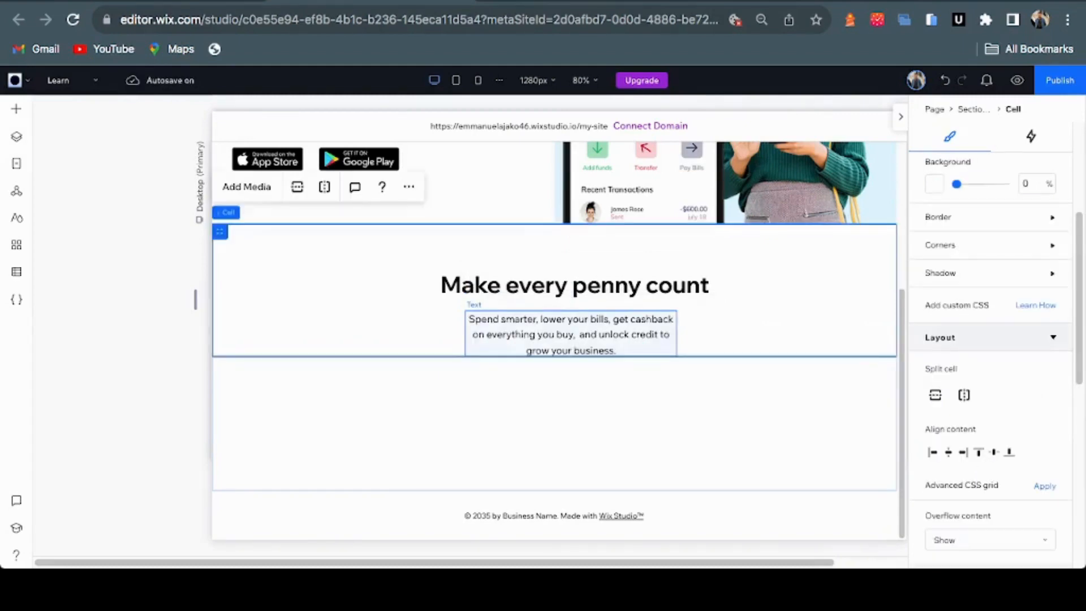
Widen the paragraph to wrap onto two lines and colour it grey #6E6E6E
{"action": "left_click", "coordinate": [571, 335]}
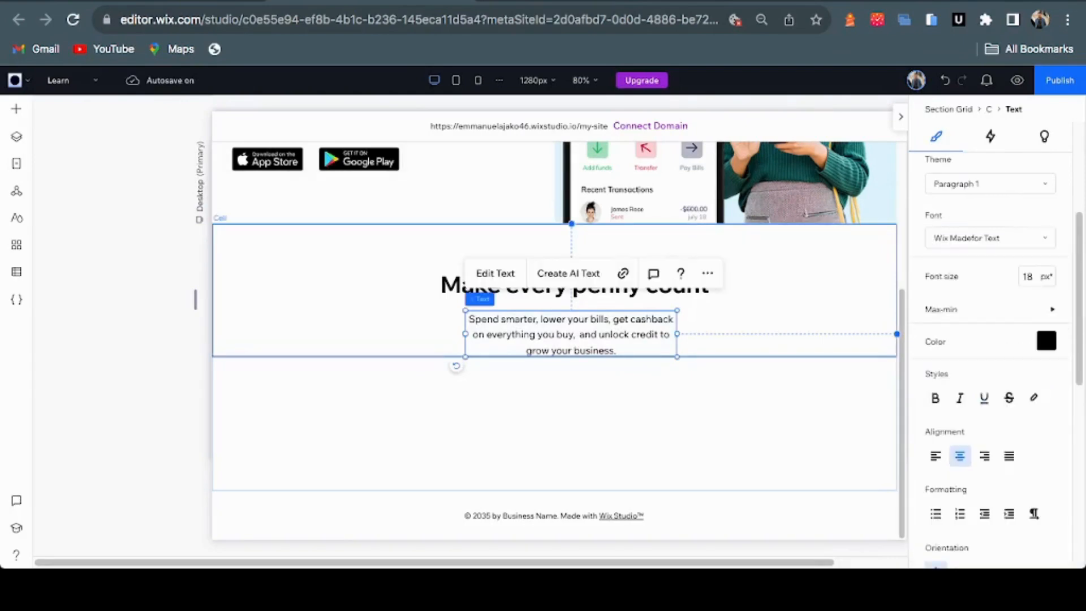
{"action": "left_click_drag", "start_coordinate": [677, 334], "coordinate": [744, 342]}
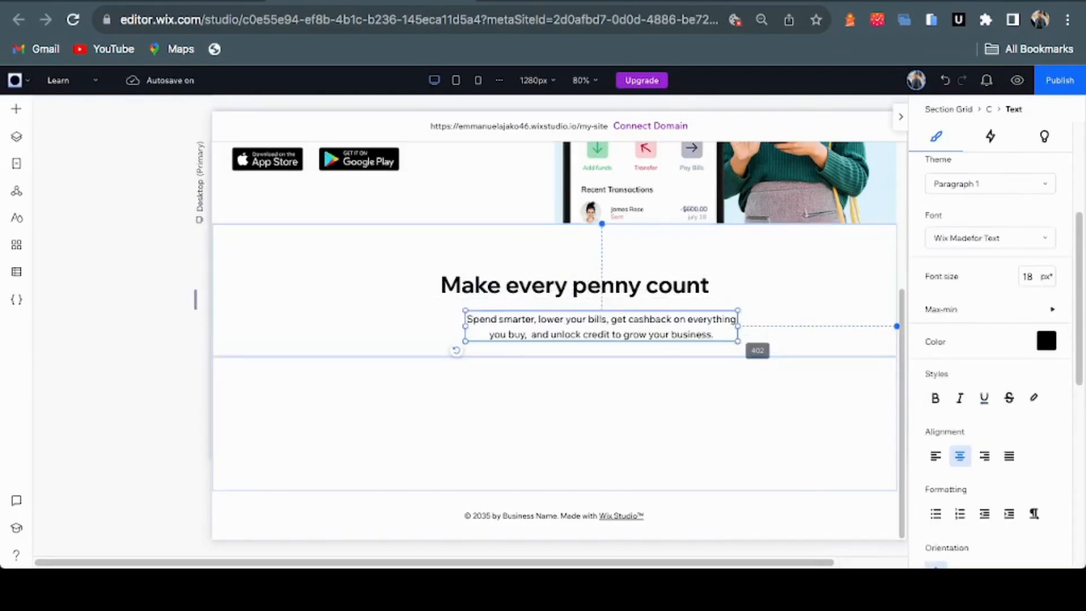
{"action": "left_click_drag", "start_coordinate": [465, 335], "coordinate": [430, 334]}
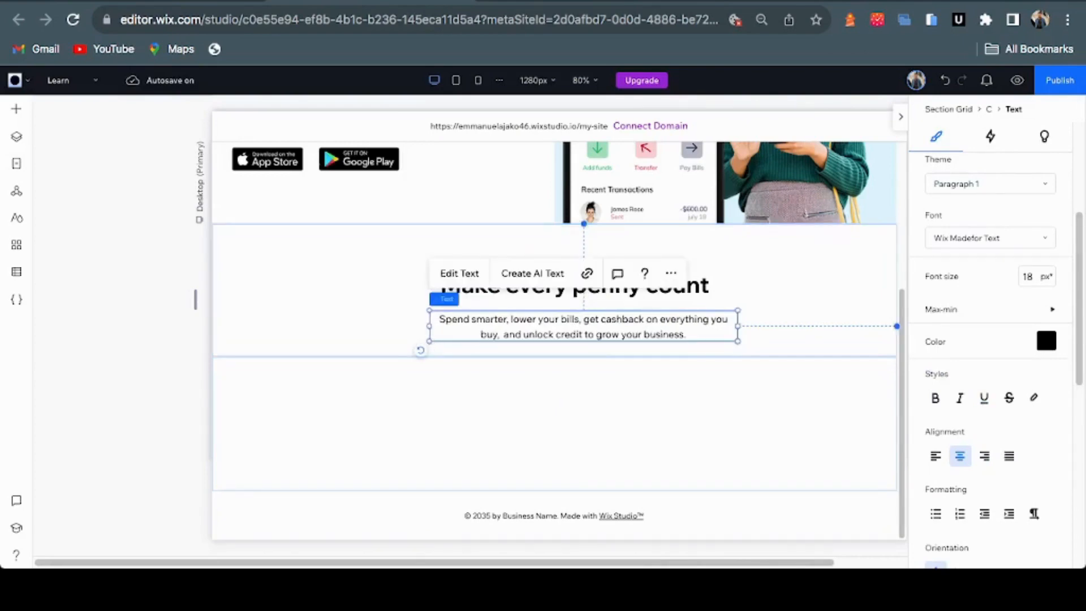
{"action": "left_click", "coordinate": [1046, 341]}
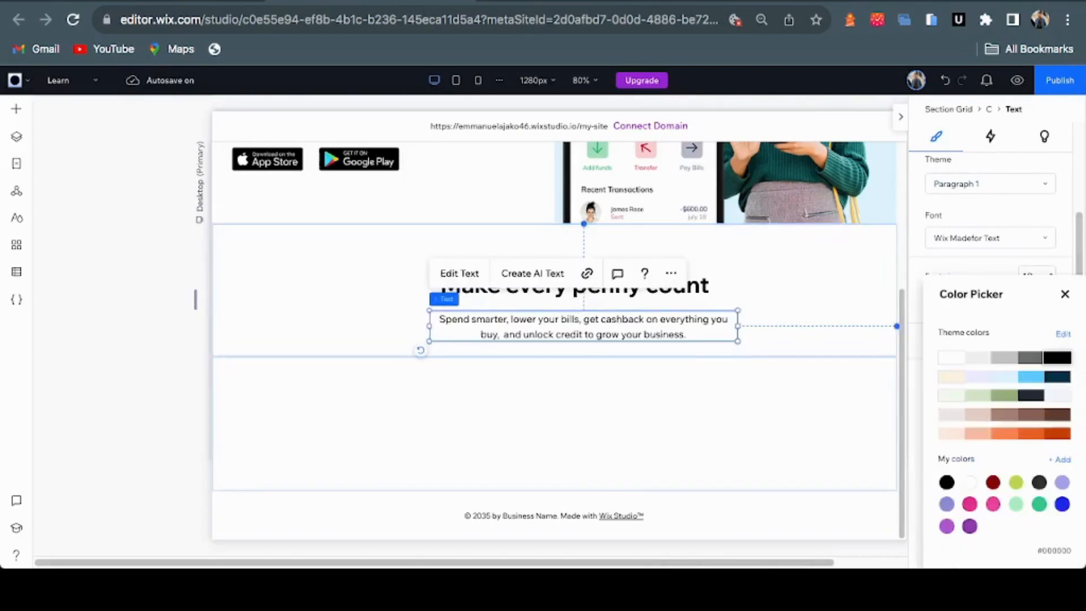
{"action": "left_click", "coordinate": [1031, 357]}
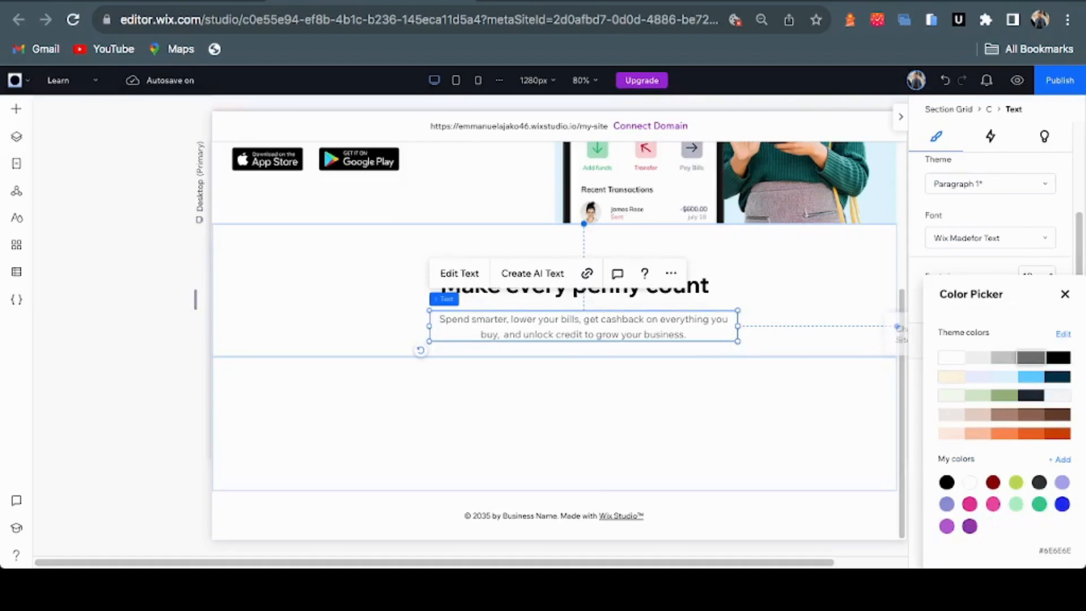
{"action": "left_click", "coordinate": [1065, 294]}
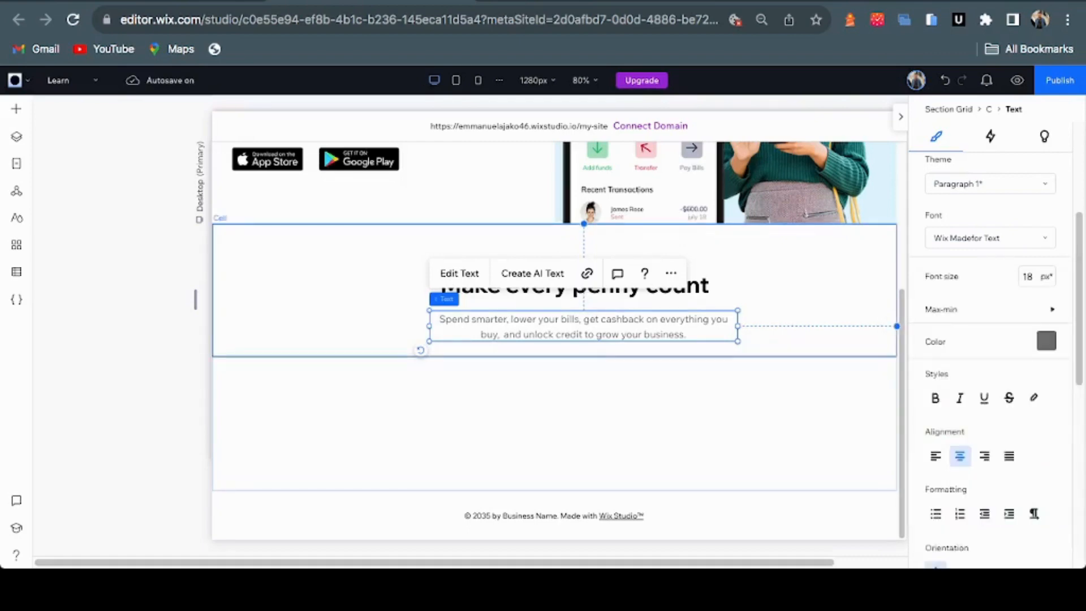
{"action": "left_click", "coordinate": [621, 290]}
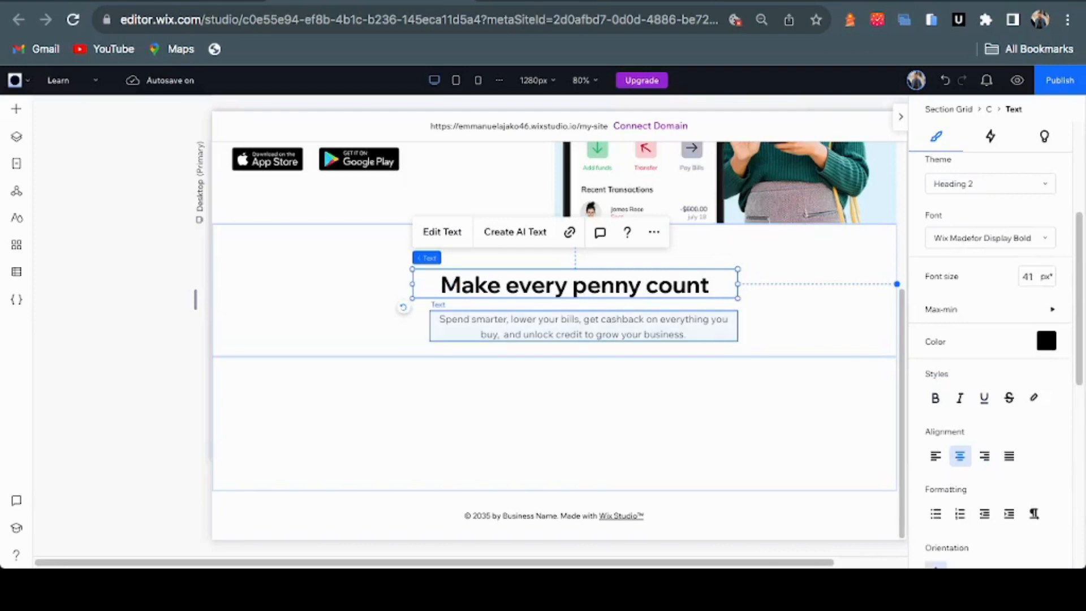
Group the heading and paragraph into one vertical stack and move it up
{"action": "left_click", "coordinate": [583, 327], "text": "shift"}
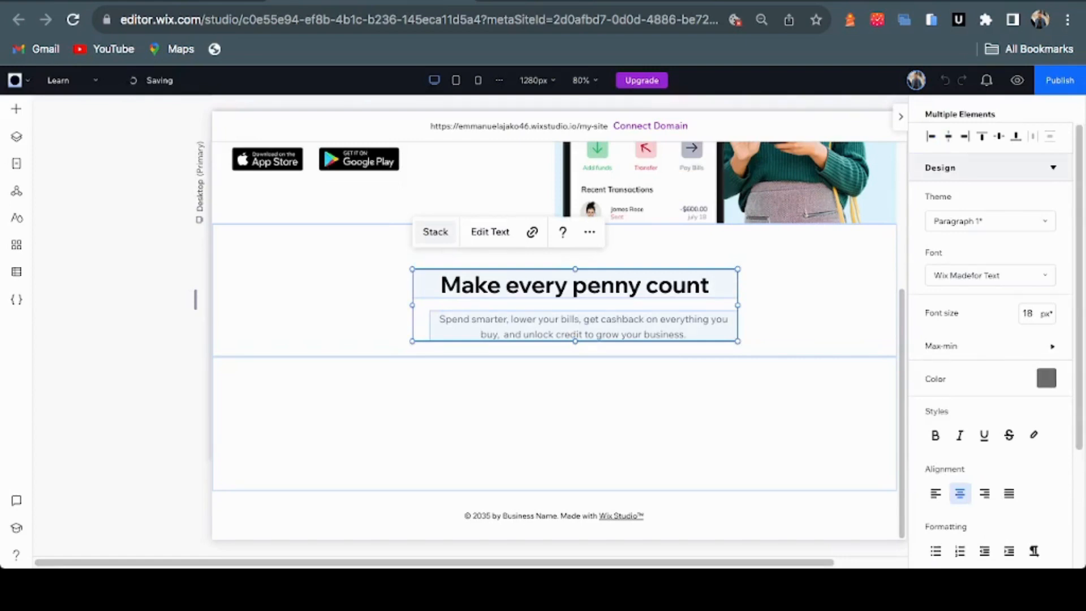
{"action": "left_click", "coordinate": [434, 231]}
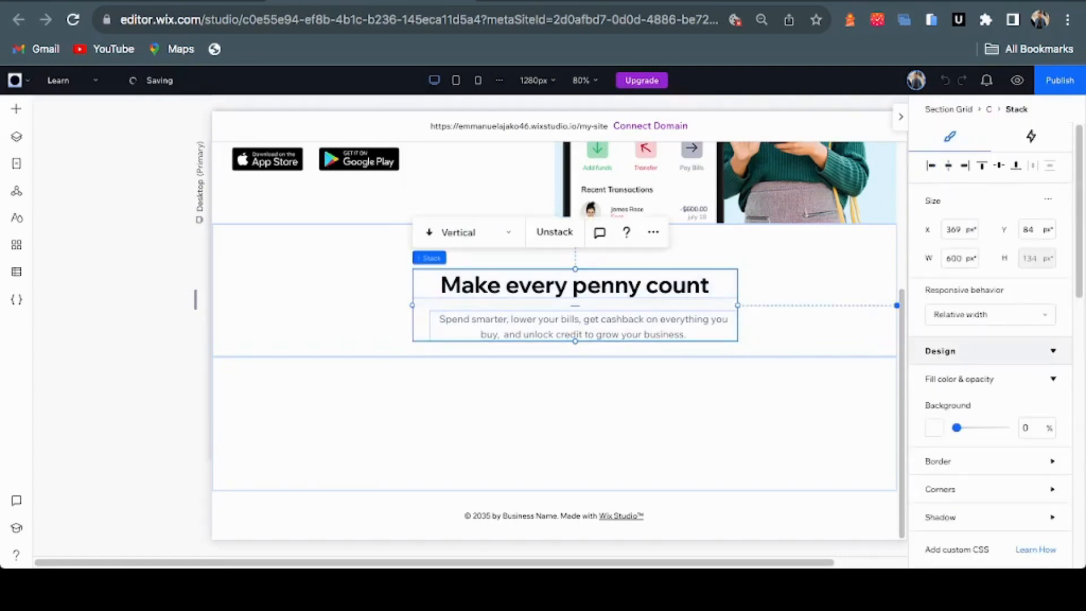
{"action": "left_click_drag", "start_coordinate": [583, 327], "coordinate": [574, 320]}
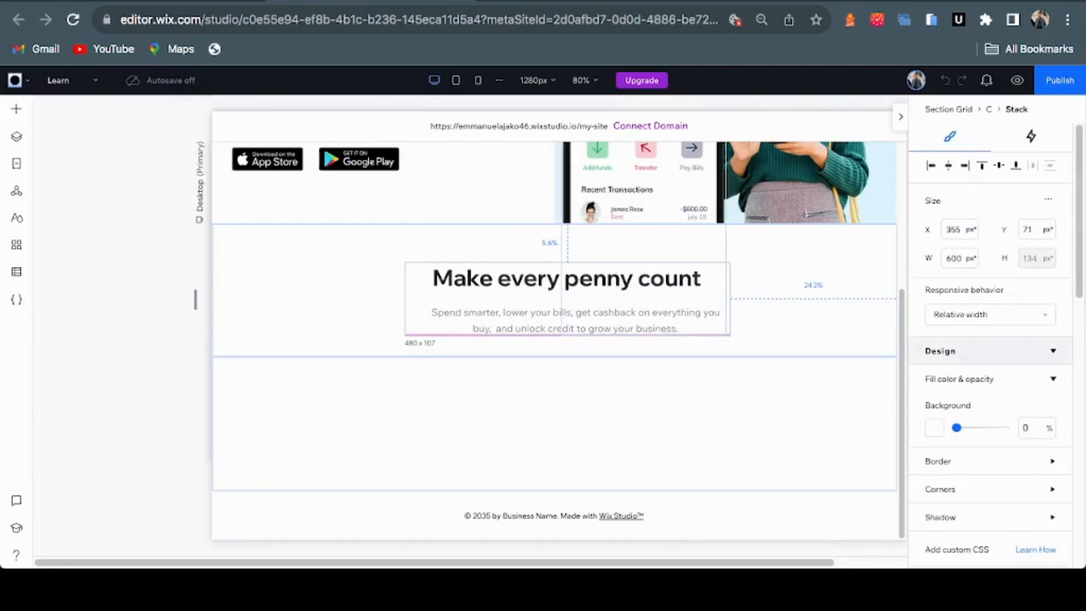
{"action": "left_click_drag", "start_coordinate": [574, 319], "coordinate": [575, 320]}
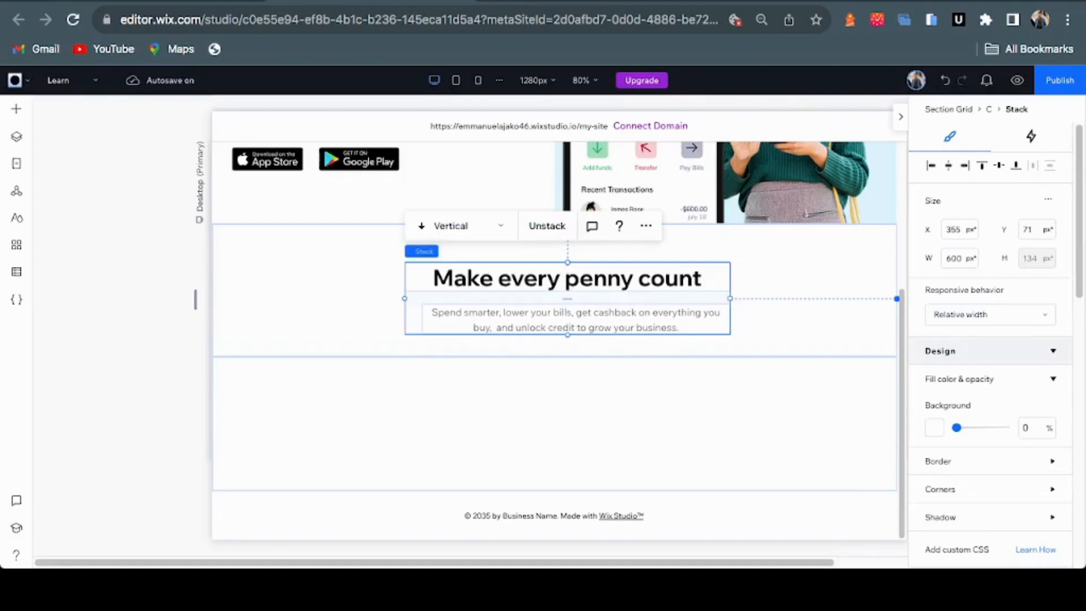
Center the Make every penny count stack horizontally, then check the Figma design
{"action": "left_click", "coordinate": [948, 165]}
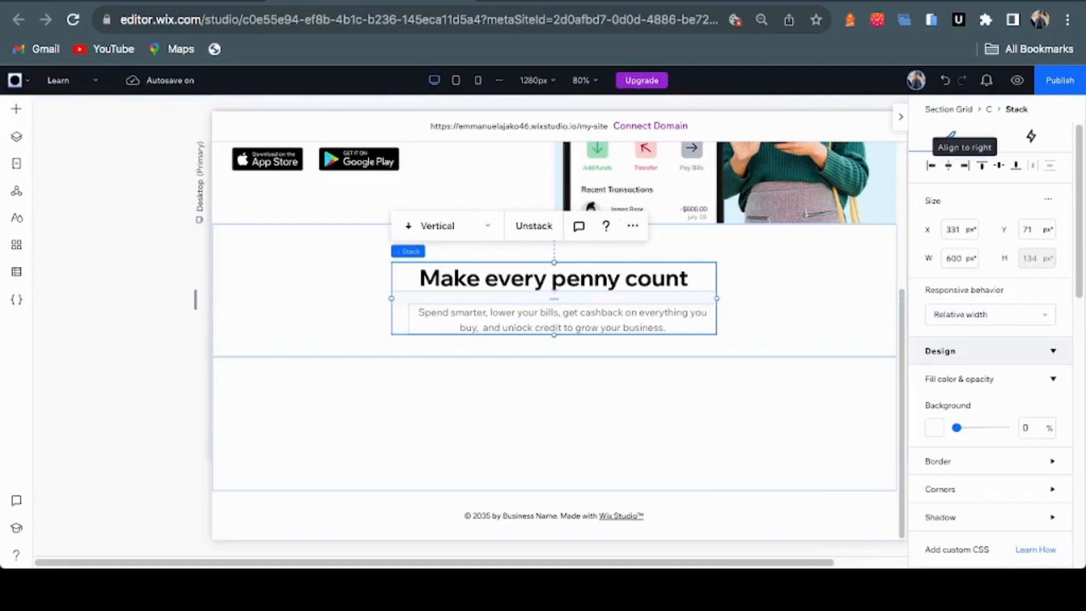
{"action": "left_click", "coordinate": [965, 165]}
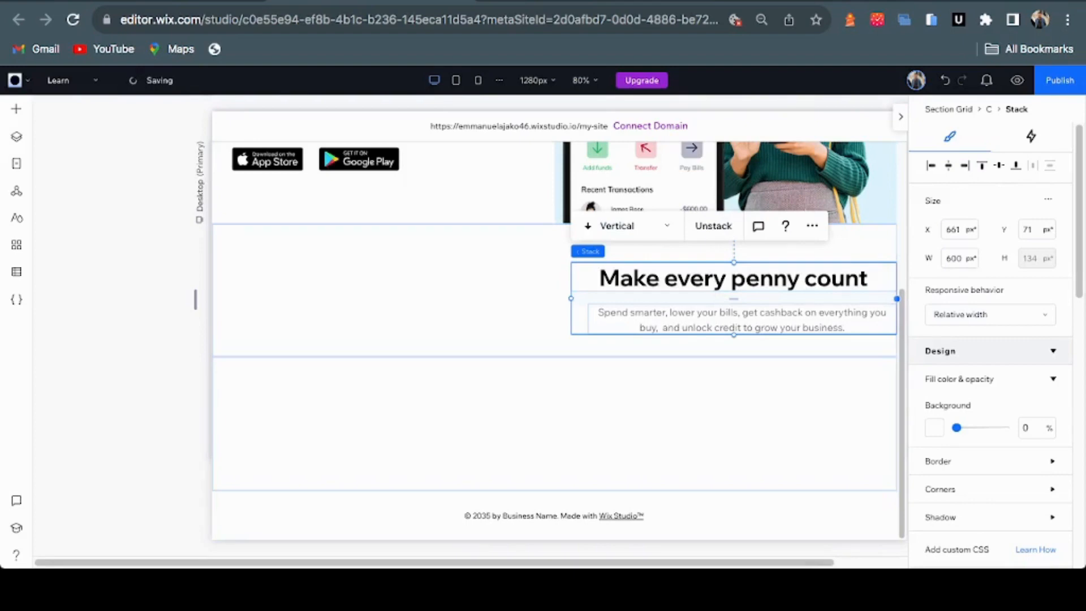
{"action": "left_click", "coordinate": [931, 165]}
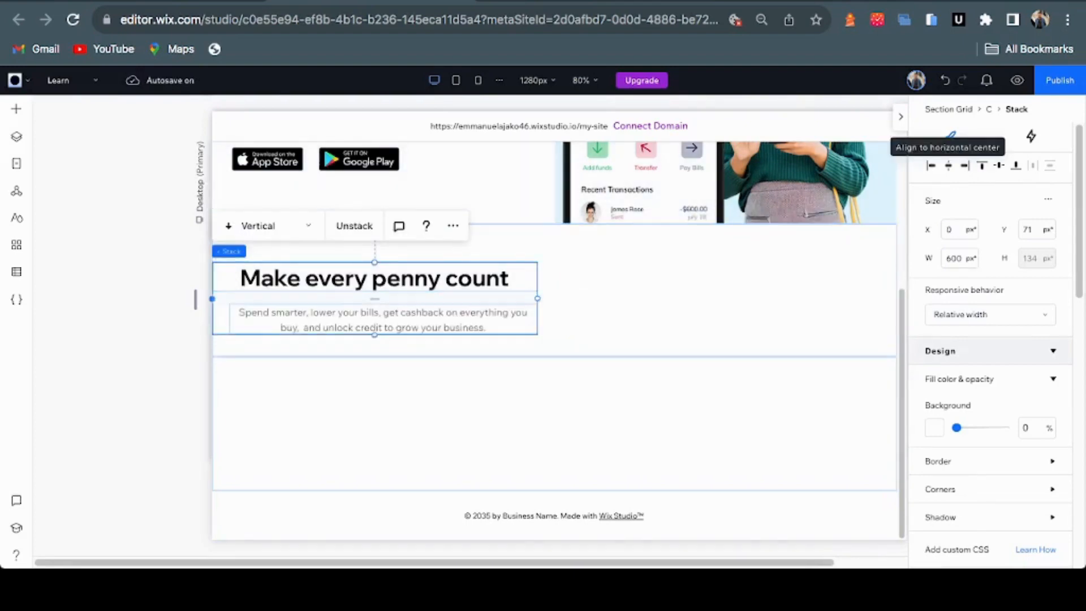
{"action": "left_click", "coordinate": [949, 166]}
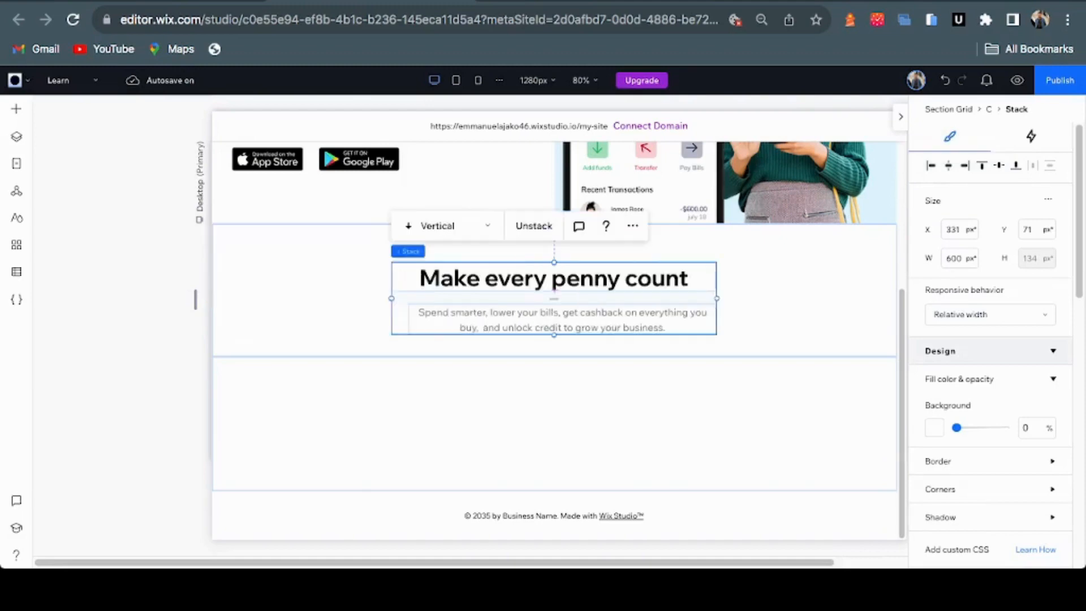
{"action": "left_click", "coordinate": [574, 1]}
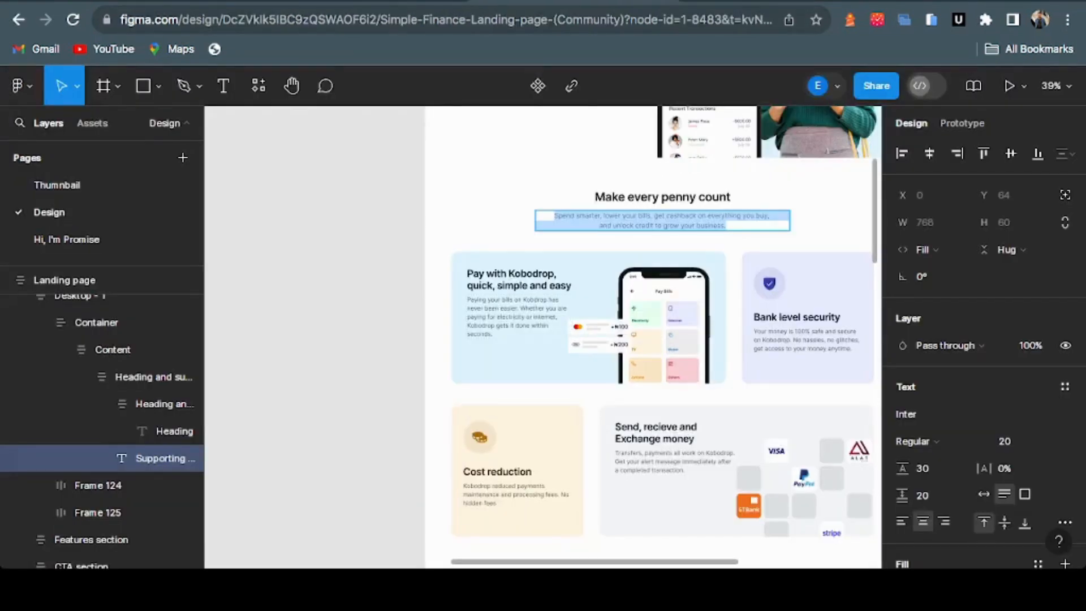
Make the empty lower cell below the heading taller, to 363px
{"action": "left_click", "coordinate": [371, 1]}
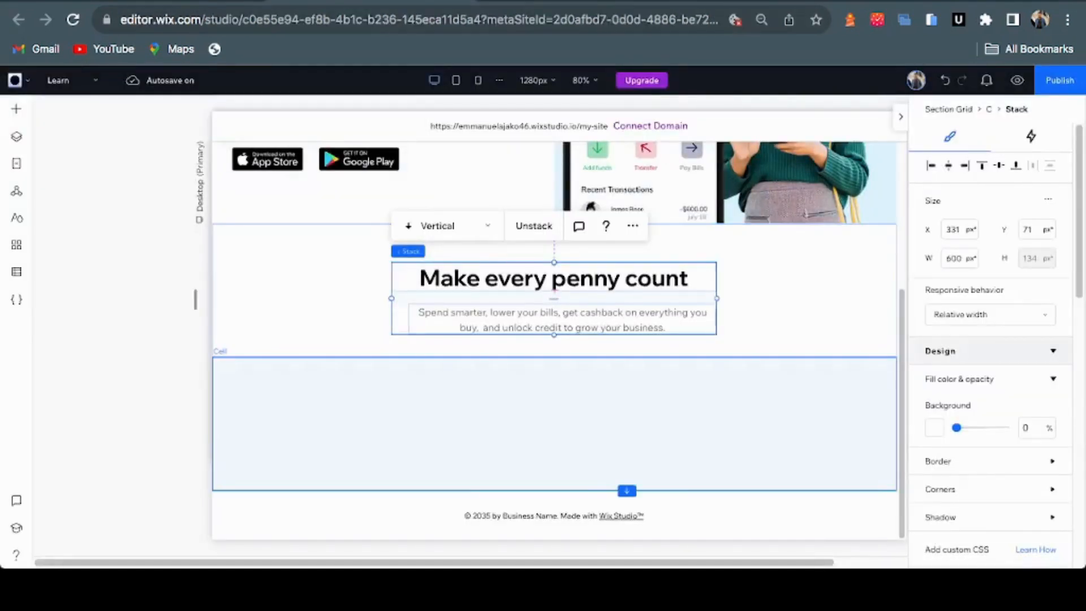
{"action": "left_click", "coordinate": [626, 490]}
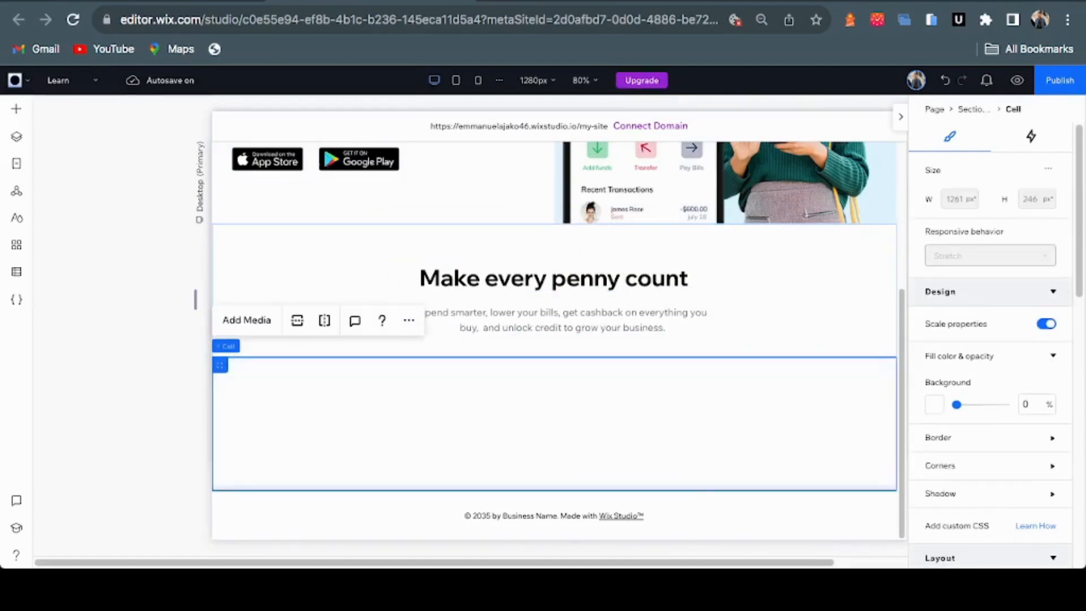
{"action": "left_click_drag", "start_coordinate": [633, 490], "coordinate": [636, 562]}
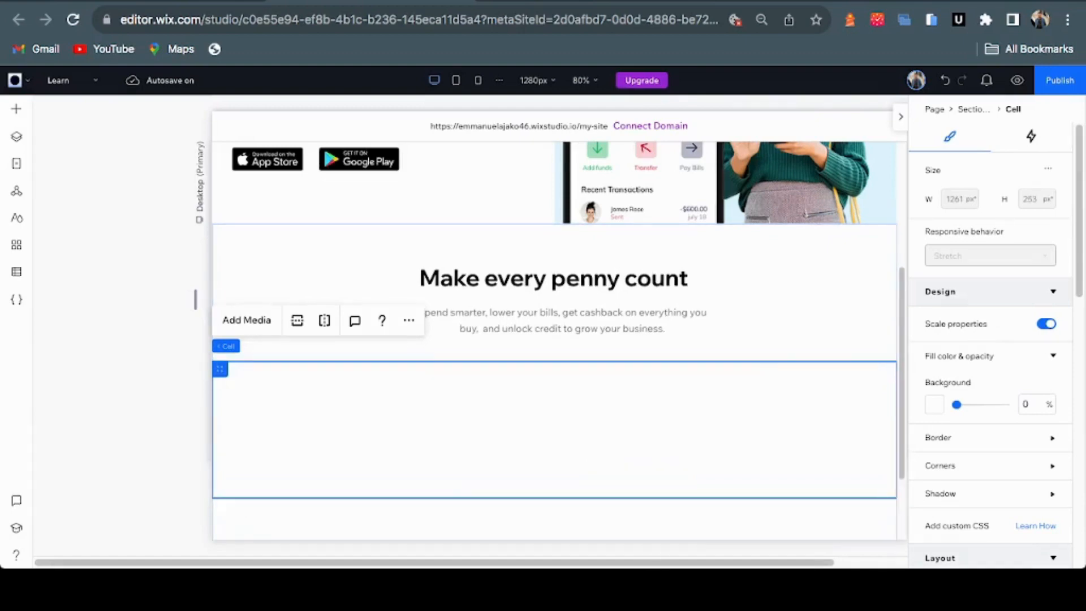
{"action": "scroll", "coordinate": [627, 271], "scroll_direction": "down", "scroll_amount": 3}
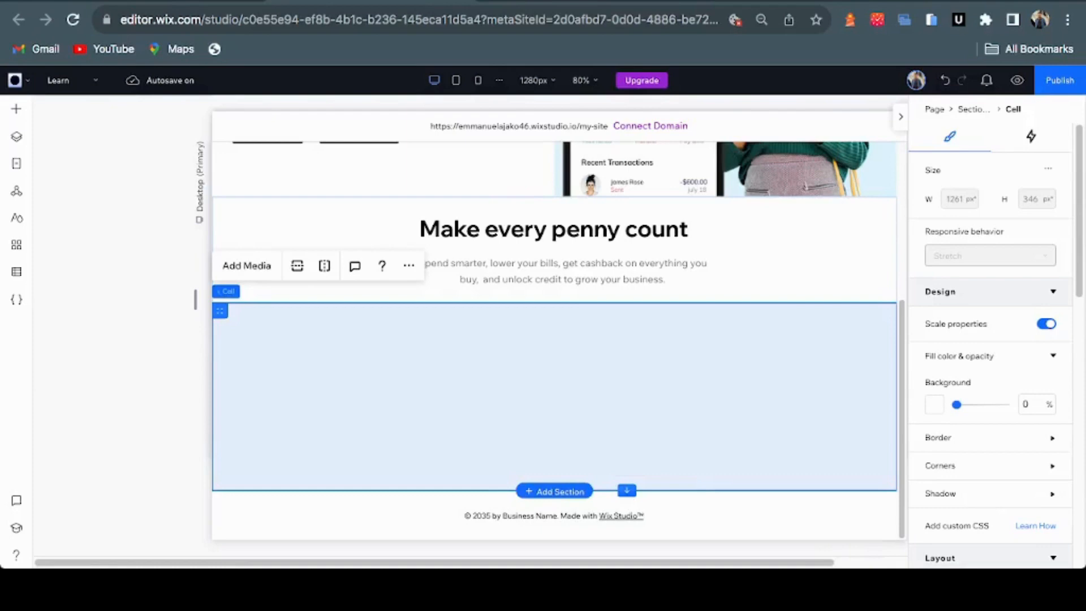
{"action": "mouse_move", "coordinate": [626, 490]}
{"action": "left_mouse_down"}
{"action": "mouse_move", "coordinate": [626, 425]}
{"action": "mouse_move", "coordinate": [626, 499]}
{"action": "left_mouse_up"}
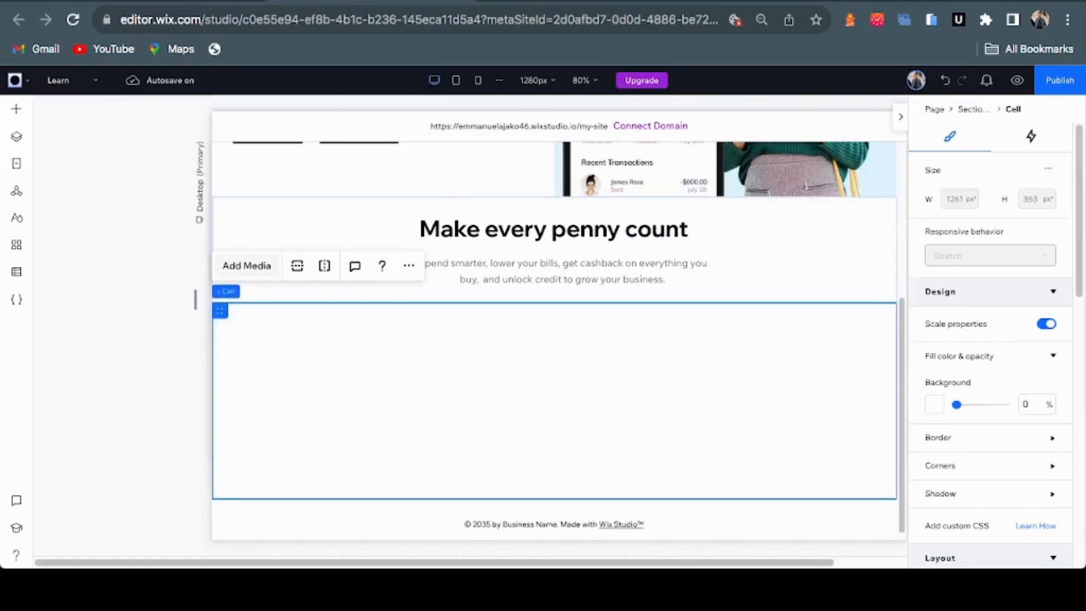
Compare with Figma, then bring up the Containers choices in Add Elements
{"action": "key", "text": "ctrl+Tab"}
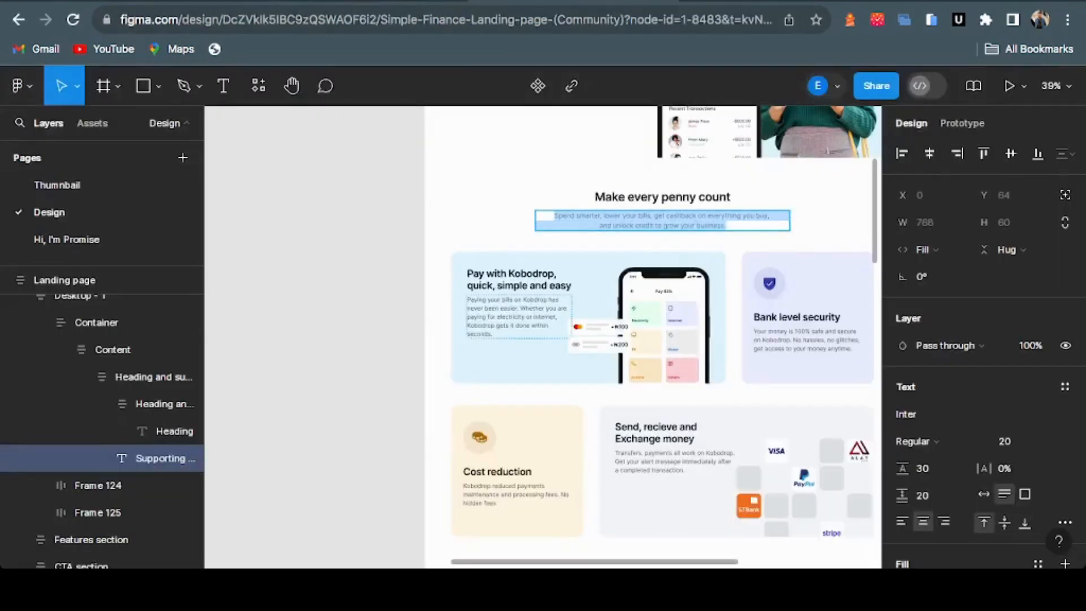
{"action": "key", "text": "ctrl+shift+Tab"}
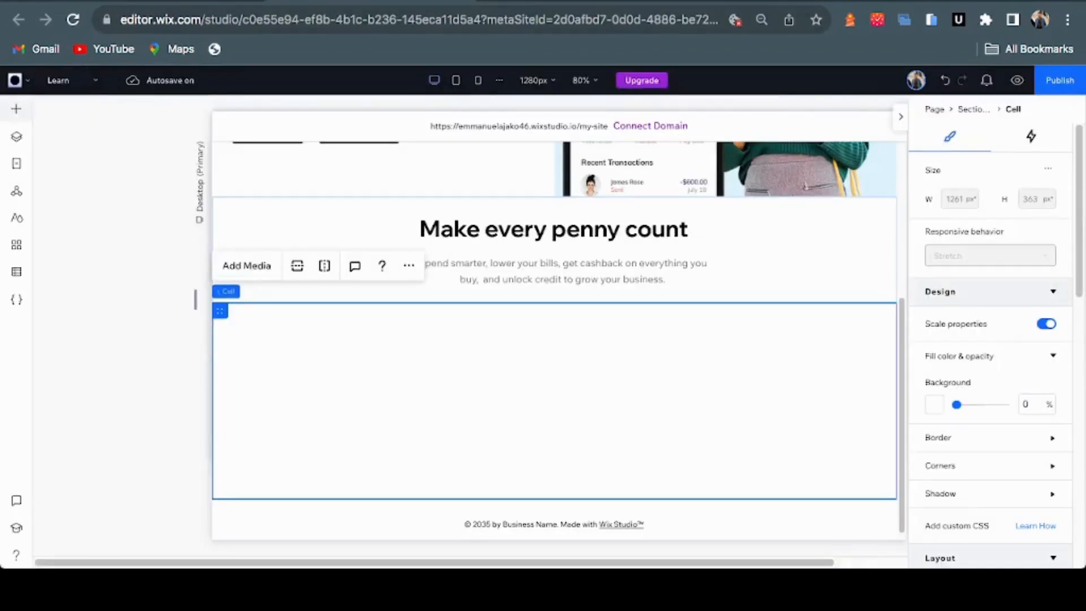
{"action": "left_click", "coordinate": [16, 109]}
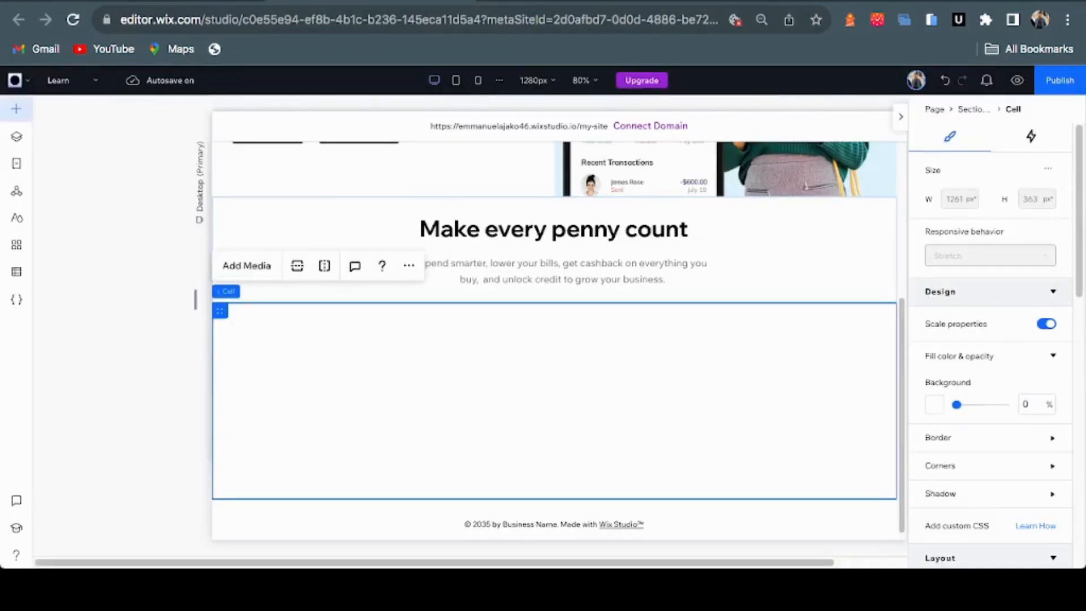
{"action": "left_click", "coordinate": [73, 230]}
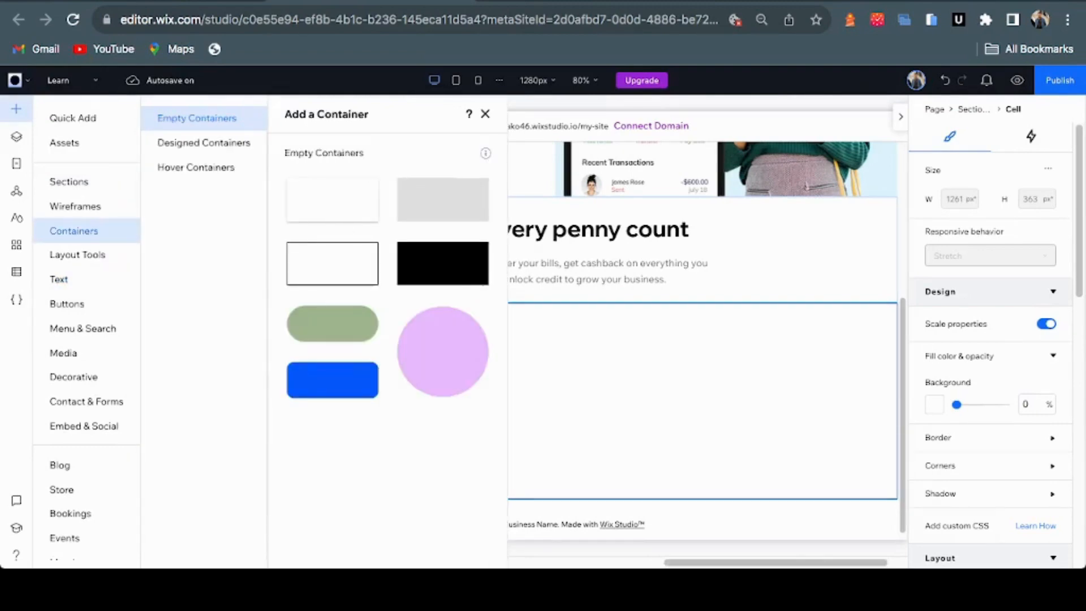
After browsing Designed and Hover containers, drag a grey empty container into the lower cell
{"action": "left_click", "coordinate": [203, 142]}
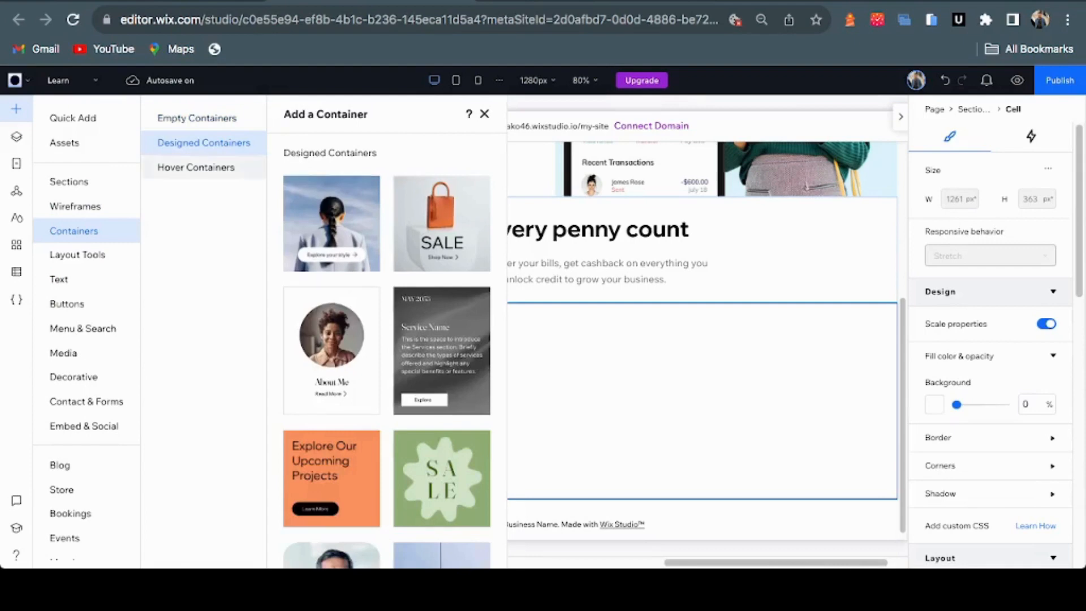
{"action": "left_click", "coordinate": [196, 168]}
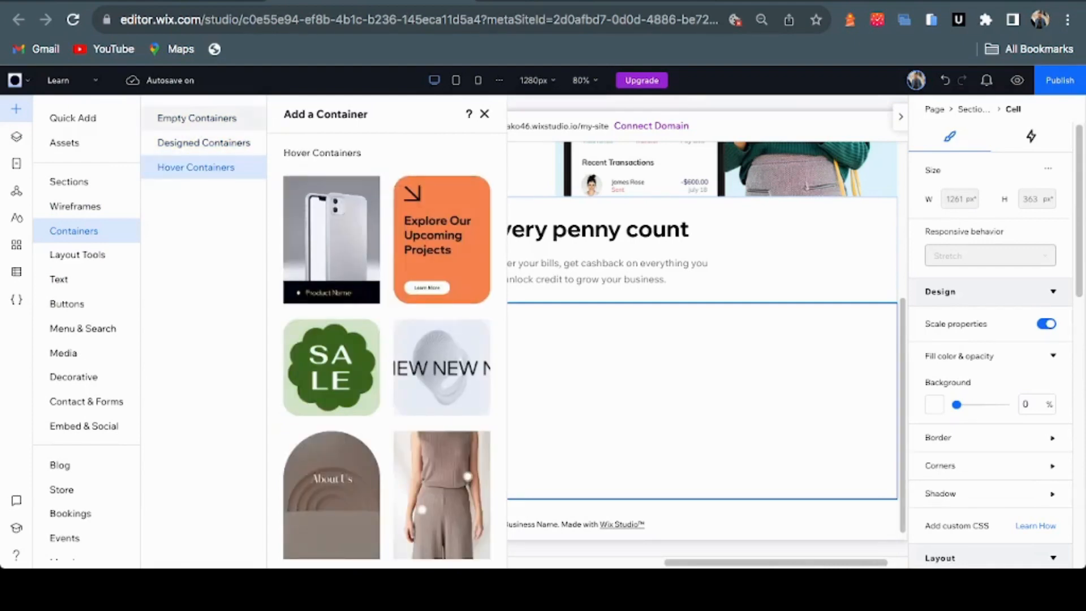
{"action": "left_click", "coordinate": [197, 118]}
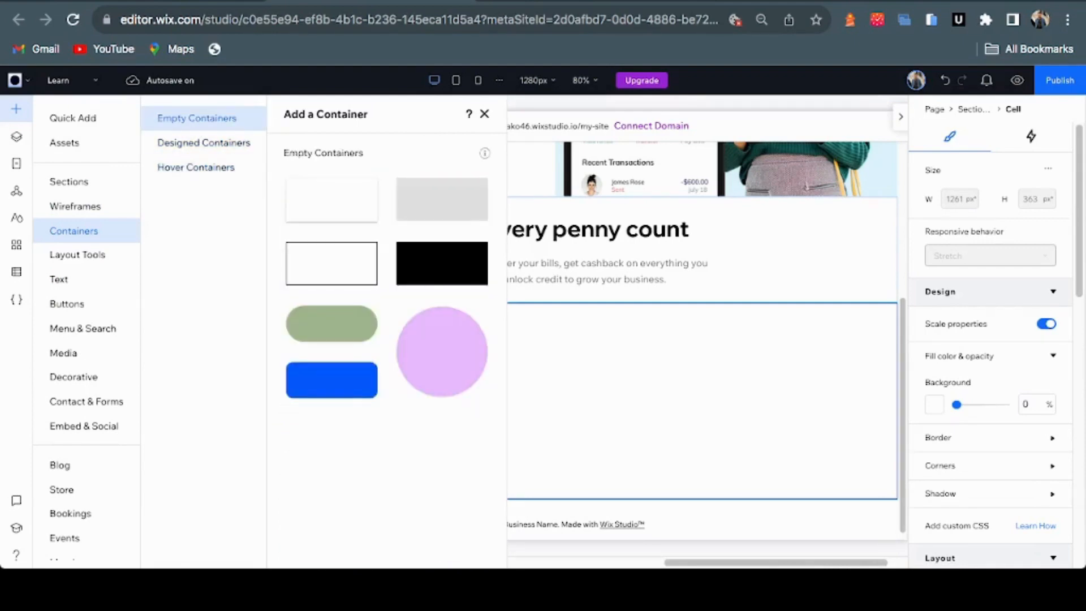
{"action": "left_click_drag", "start_coordinate": [441, 199], "coordinate": [365, 370]}
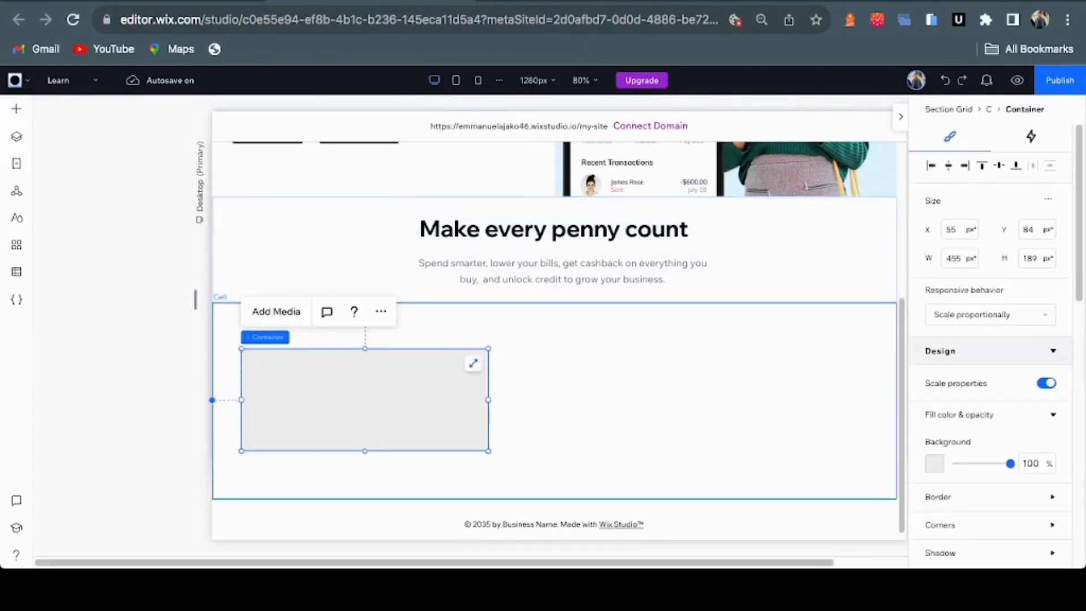
Compare with the Figma design and select the lower cell holding the container
{"action": "key", "text": "ctrl+Tab"}
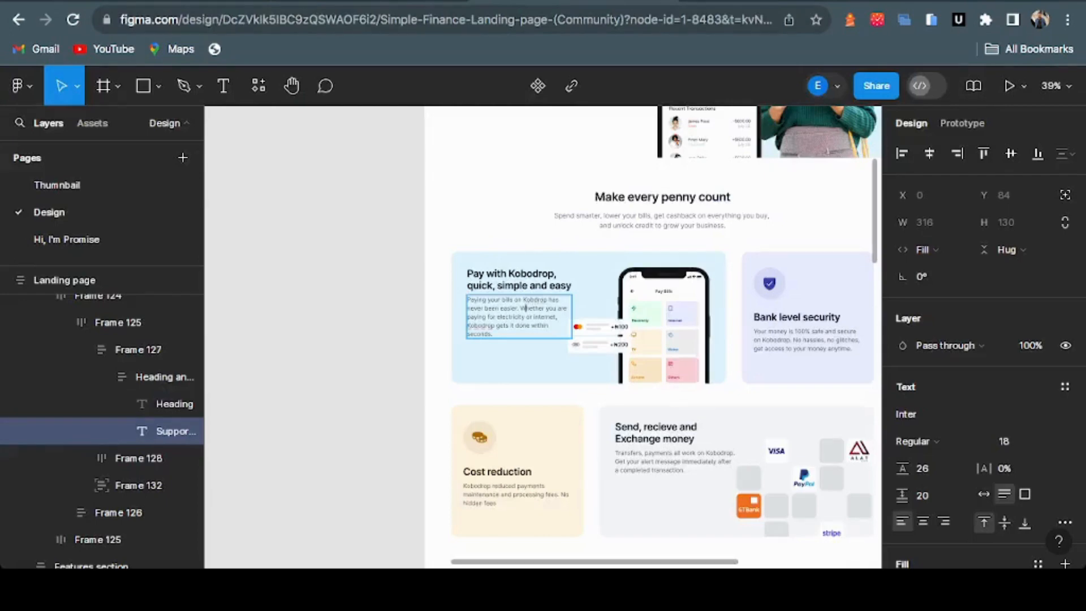
{"action": "key", "text": "ctrl+shift+Tab"}
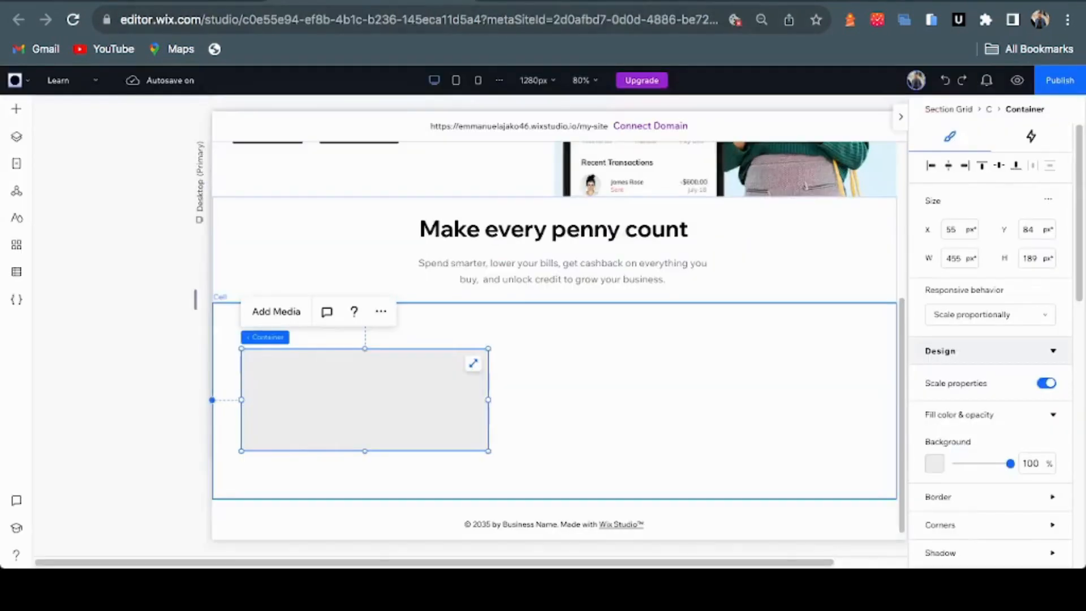
{"action": "left_click", "coordinate": [555, 400]}
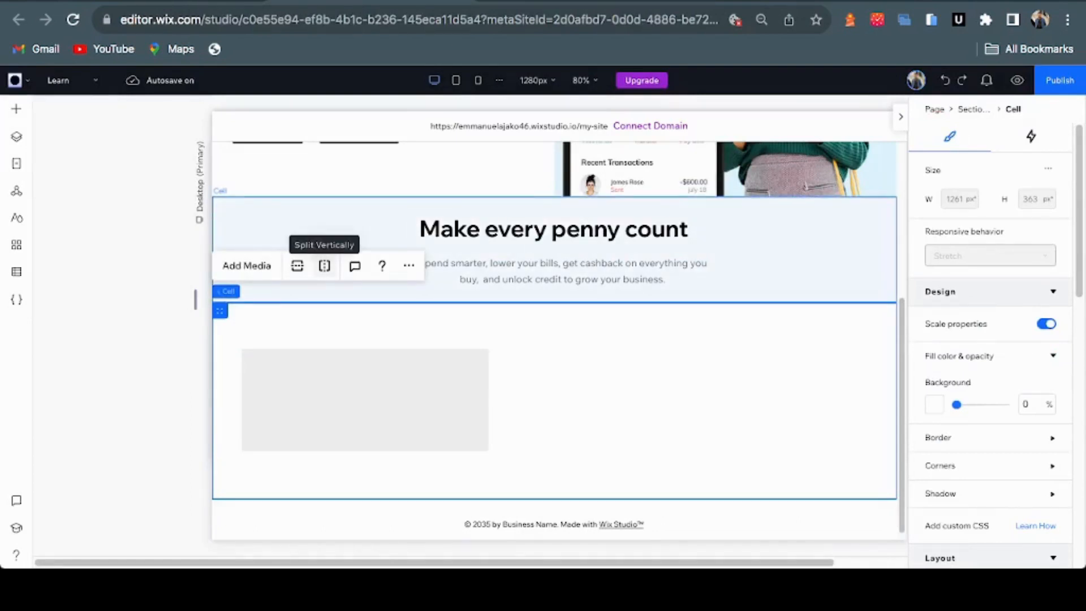
Split the lower cell into two columns and enlarge the grey container to 741×383px
{"action": "left_click", "coordinate": [324, 265]}
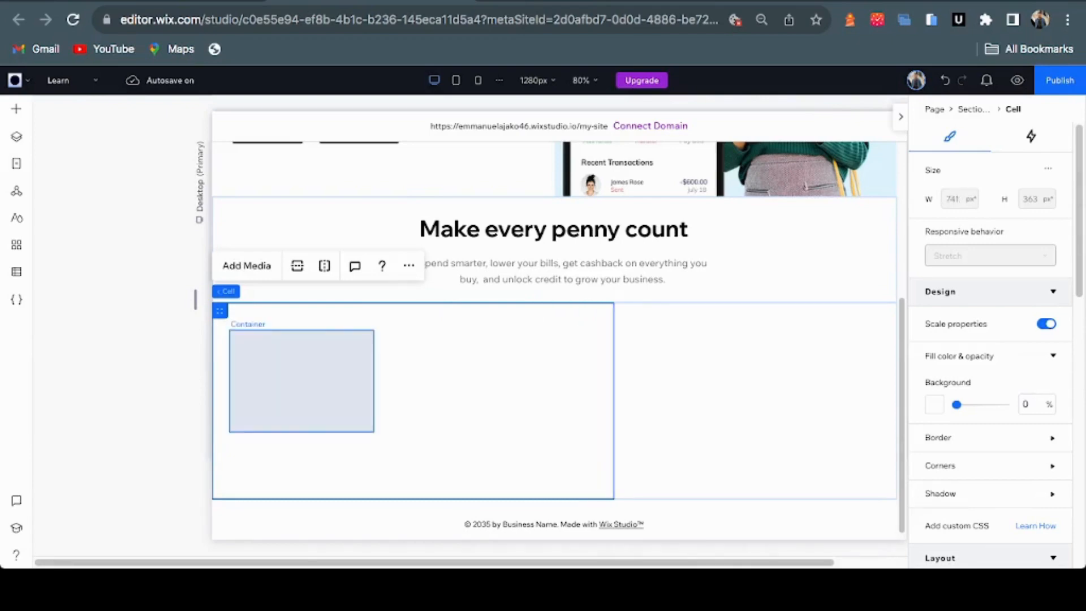
{"action": "left_click", "coordinate": [301, 381]}
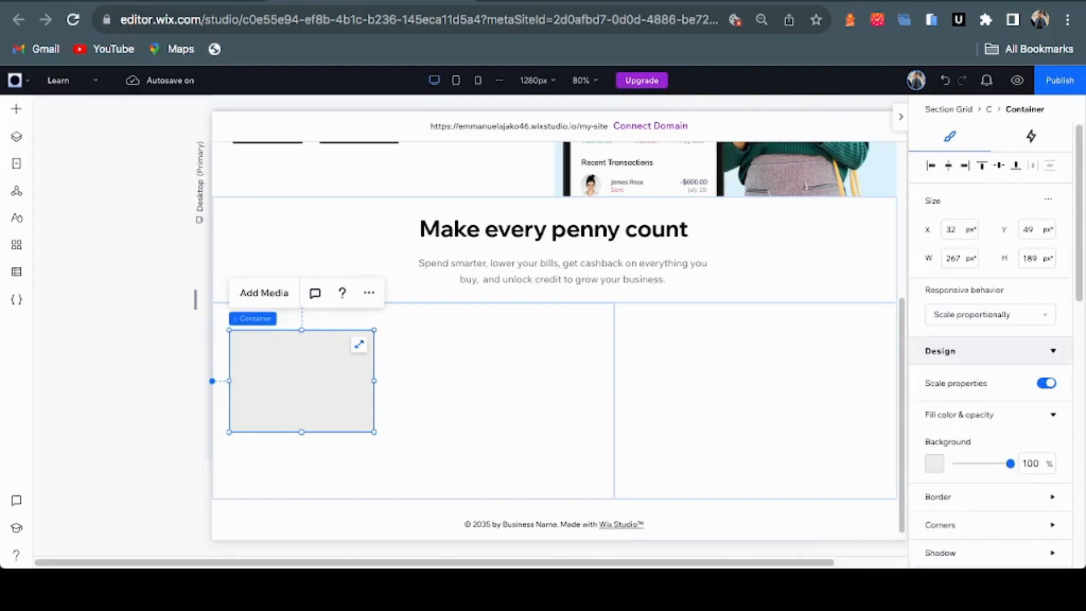
{"action": "left_click_drag", "start_coordinate": [374, 431], "coordinate": [505, 525]}
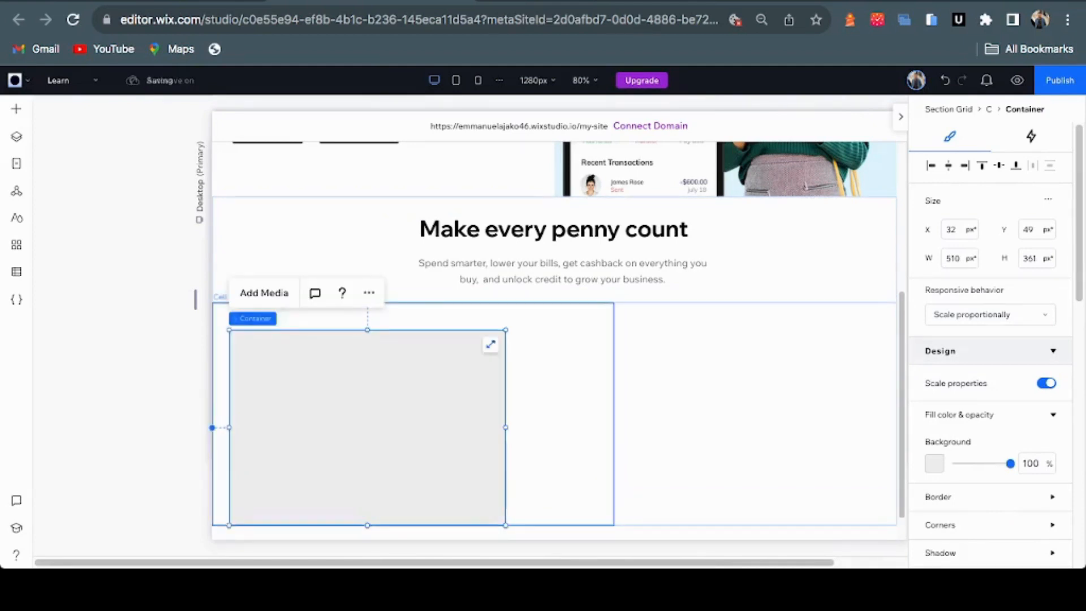
{"action": "left_click_drag", "start_coordinate": [505, 427], "coordinate": [590, 428]}
{"action": "key", "text": "super+minus"}
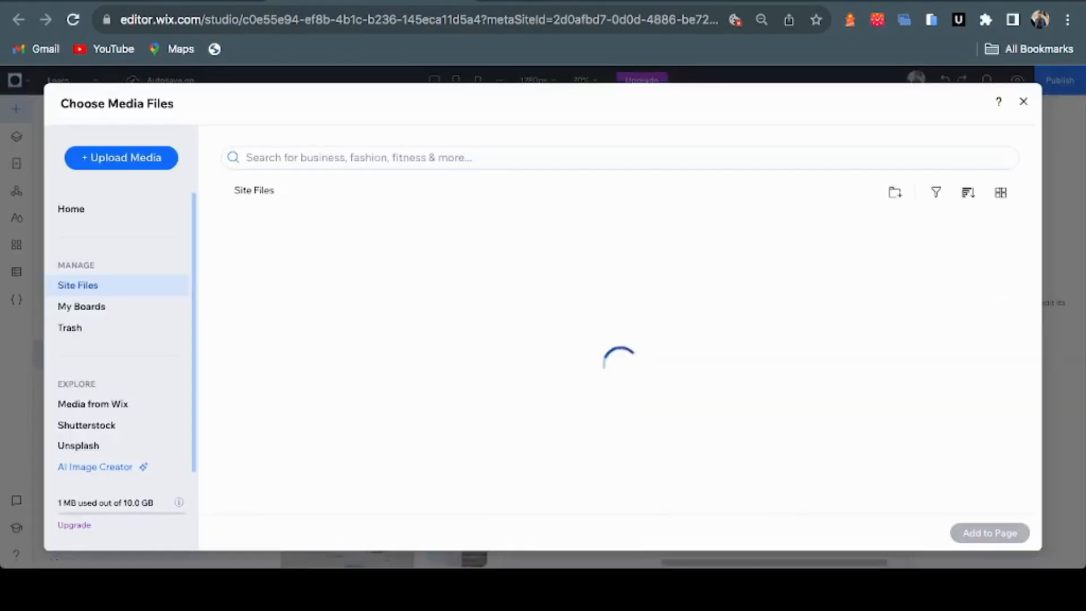
Add Frame 128.png and Frame 132.png from Site Files to the page
{"action": "scroll", "coordinate": [539, 365], "scroll_direction": "down", "scroll_amount": 10}
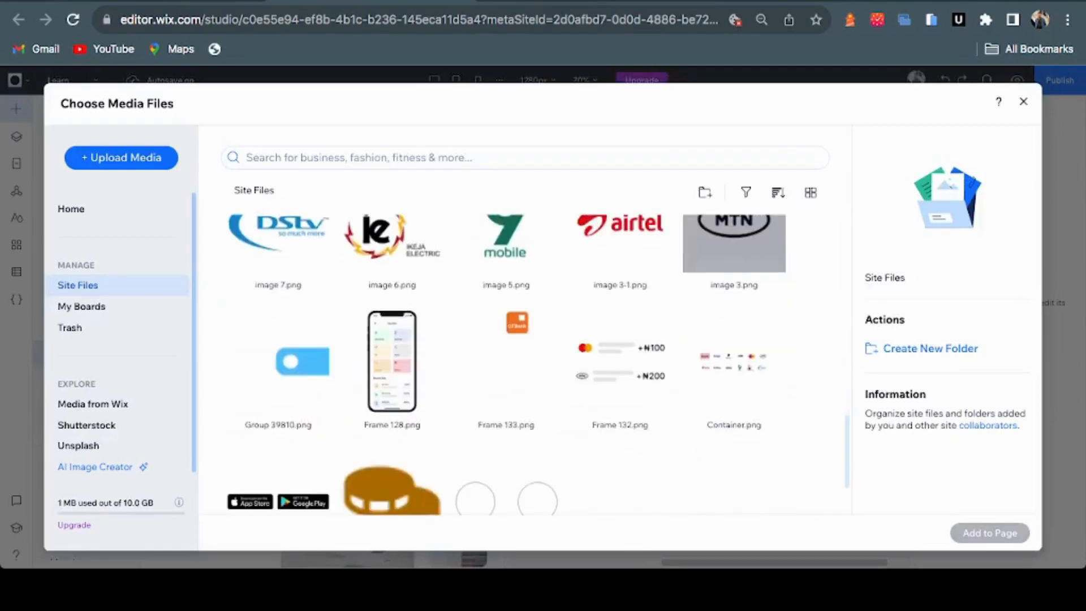
{"action": "left_click", "coordinate": [392, 364]}
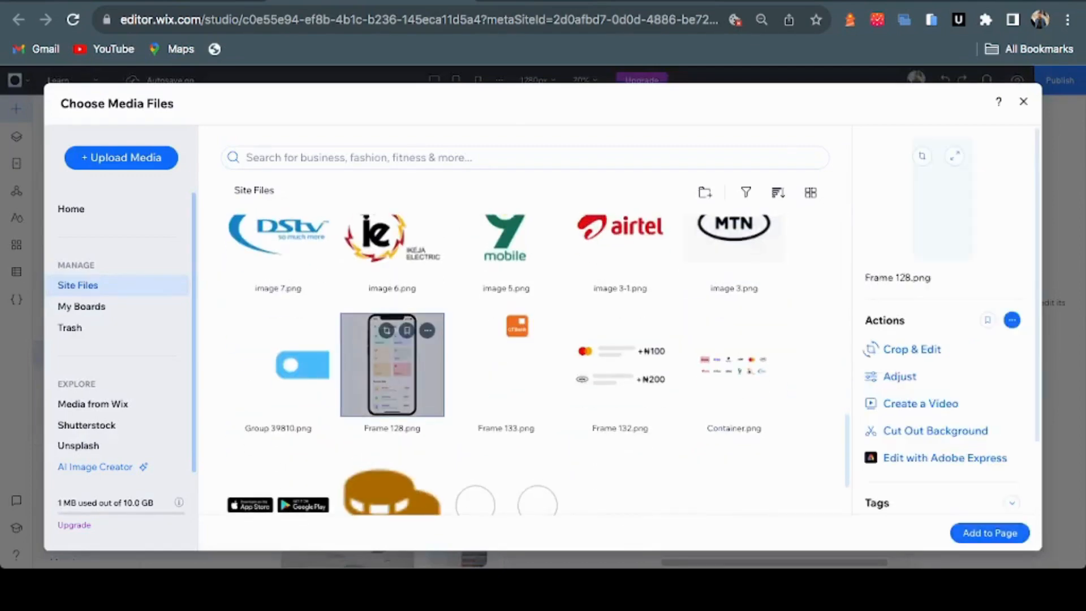
{"action": "left_click", "coordinate": [620, 374], "text": "ctrl"}
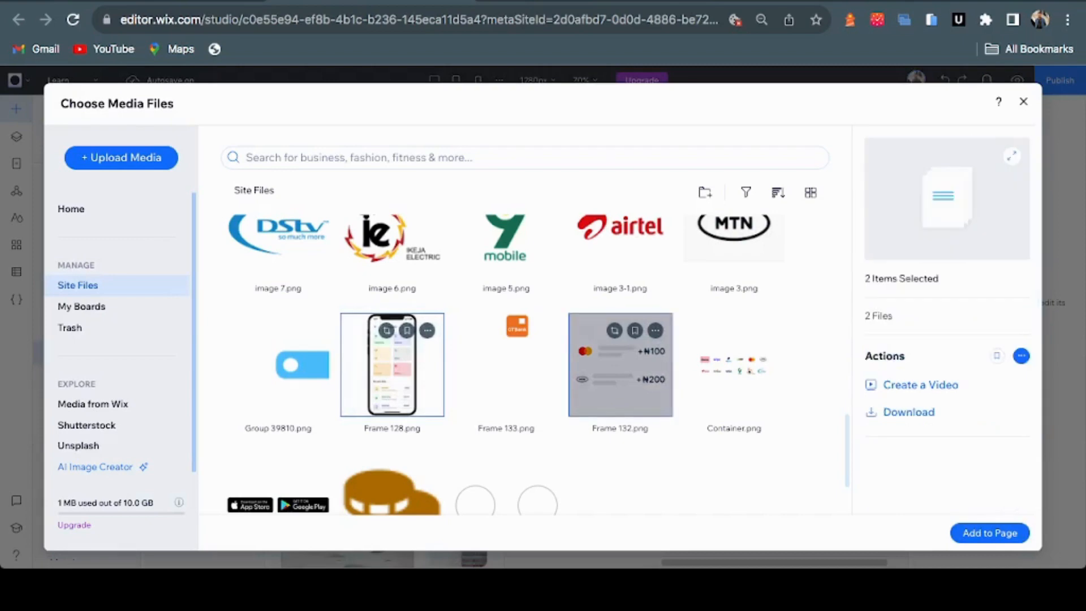
{"action": "key", "text": "Escape"}
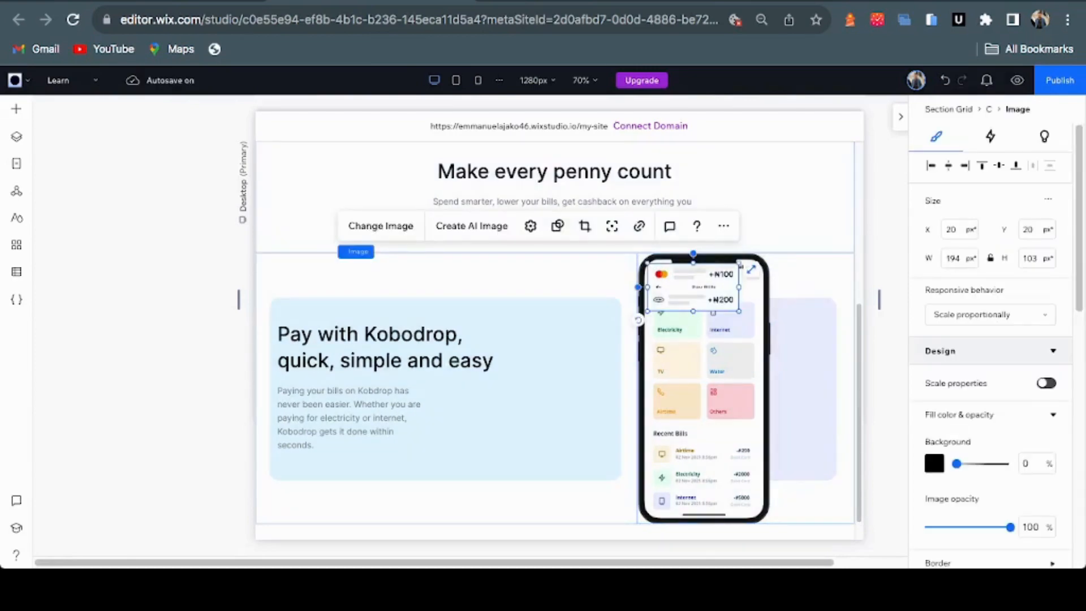
Move the payment-cards image onto the blue card and shrink it
{"action": "left_click_drag", "start_coordinate": [692, 285], "coordinate": [563, 382]}
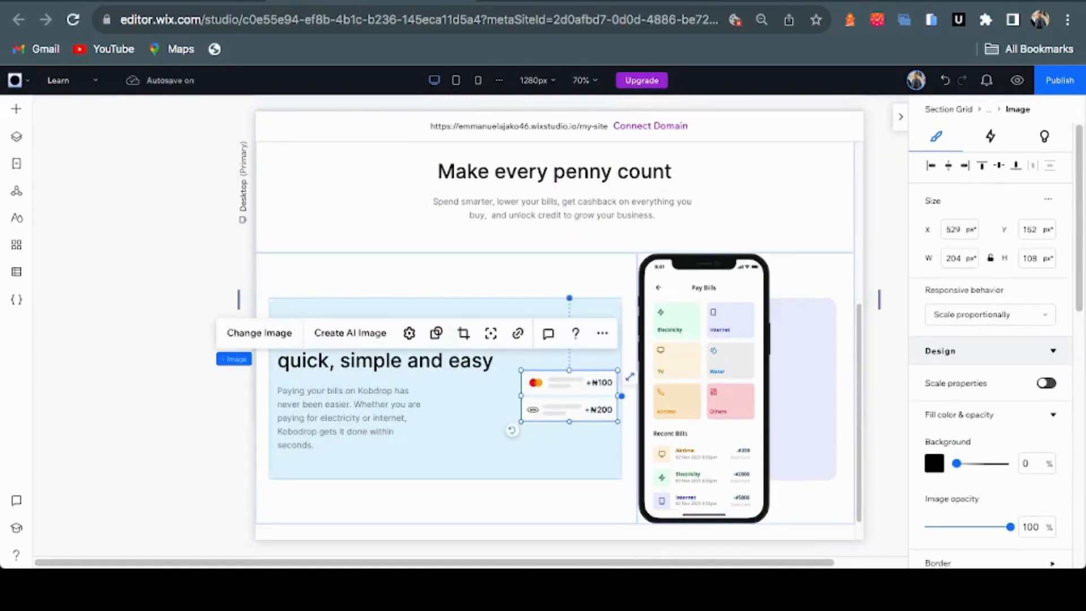
{"action": "left_click_drag", "start_coordinate": [511, 430], "coordinate": [511, 431]}
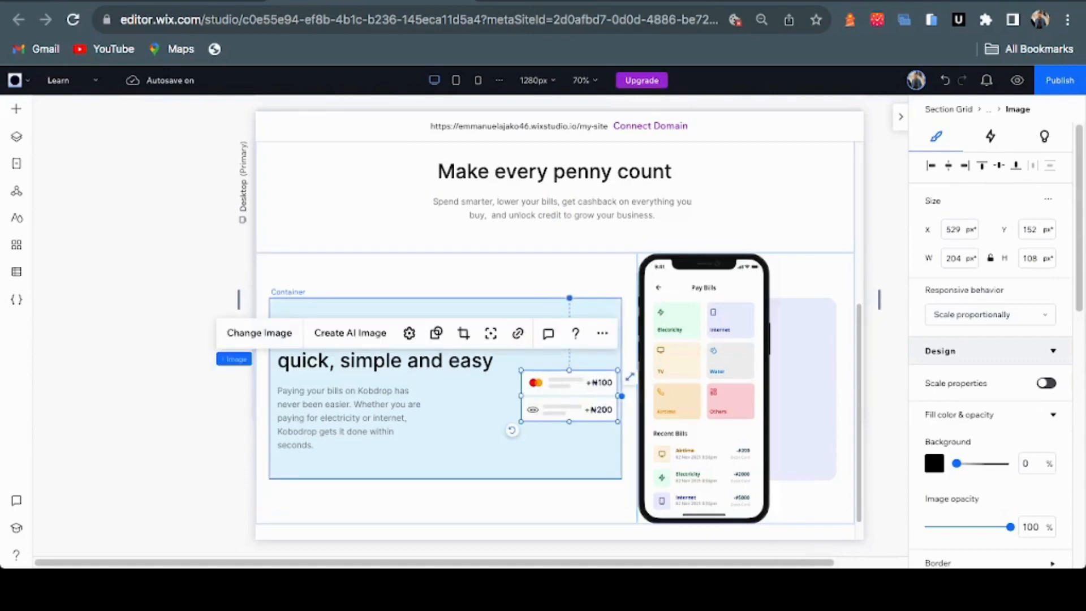
{"action": "left_click_drag", "start_coordinate": [618, 421], "coordinate": [593, 407]}
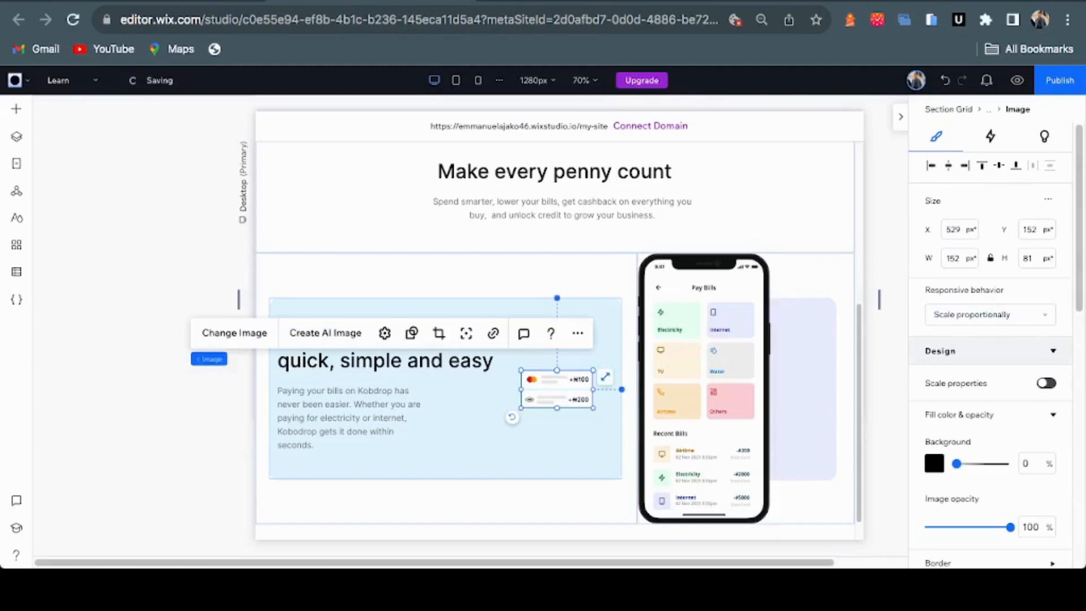
Shrink the phone mockup, move it into the blue card, and shift the payment cards down-left
{"action": "left_click", "coordinate": [803, 500]}
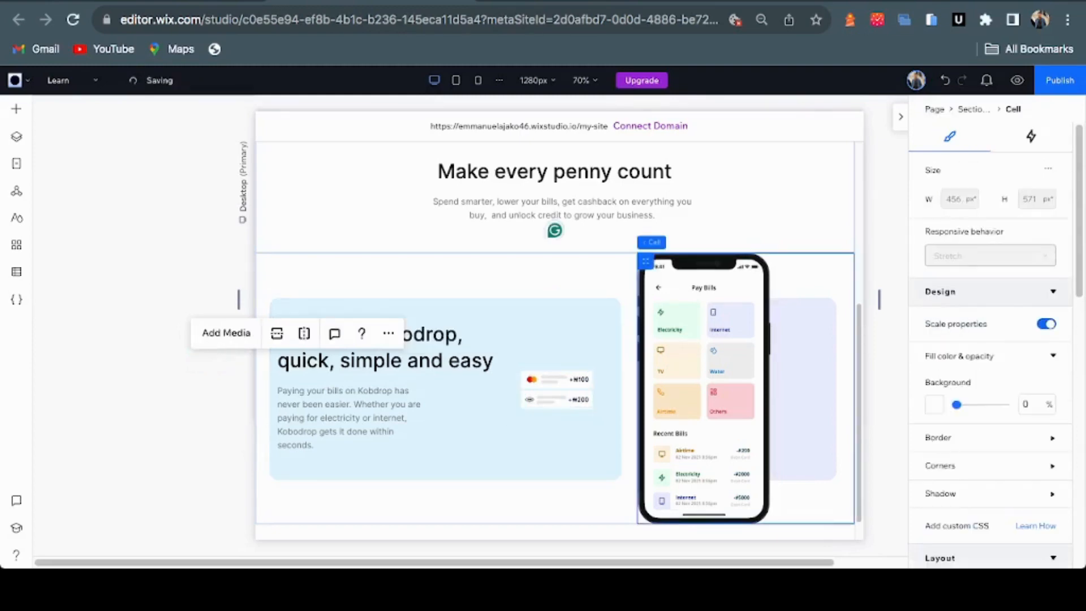
{"action": "left_click", "coordinate": [706, 407]}
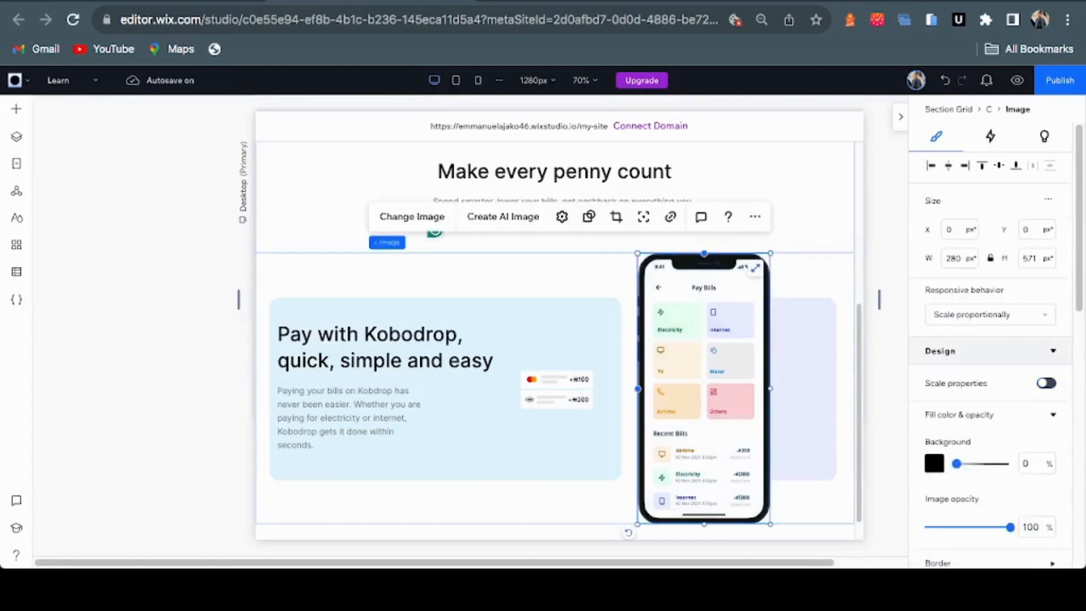
{"action": "left_click_drag", "start_coordinate": [770, 253], "coordinate": [717, 360]}
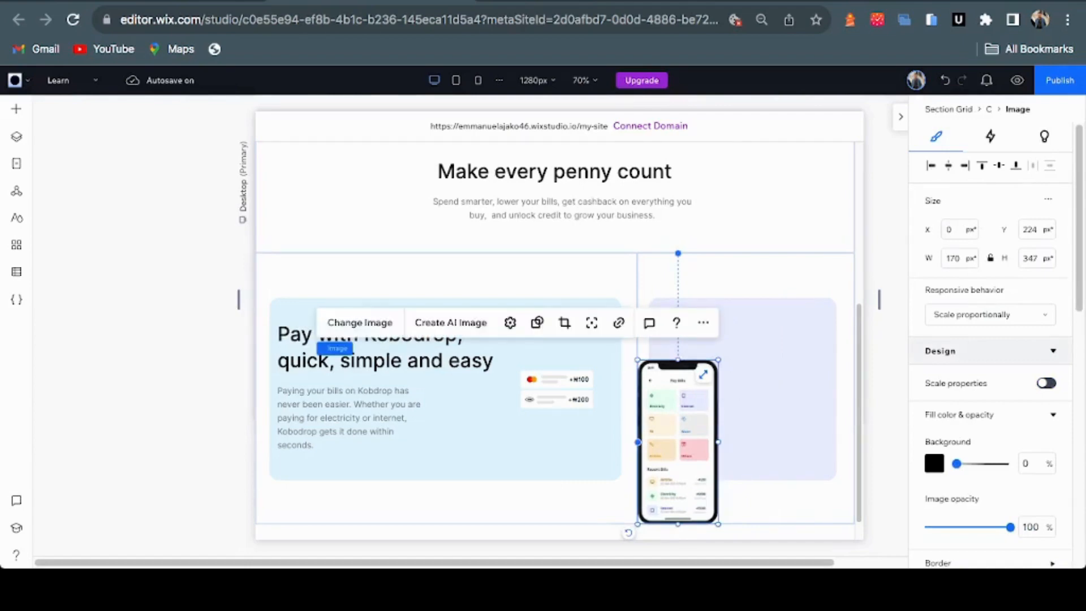
{"action": "left_click_drag", "start_coordinate": [677, 441], "coordinate": [592, 423]}
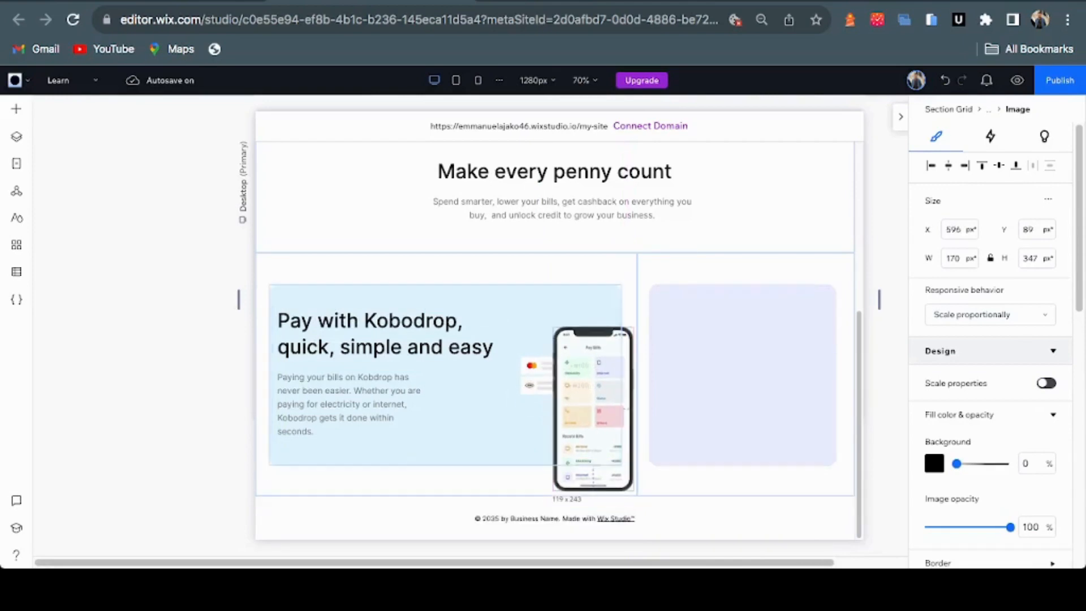
{"action": "left_click", "coordinate": [588, 373]}
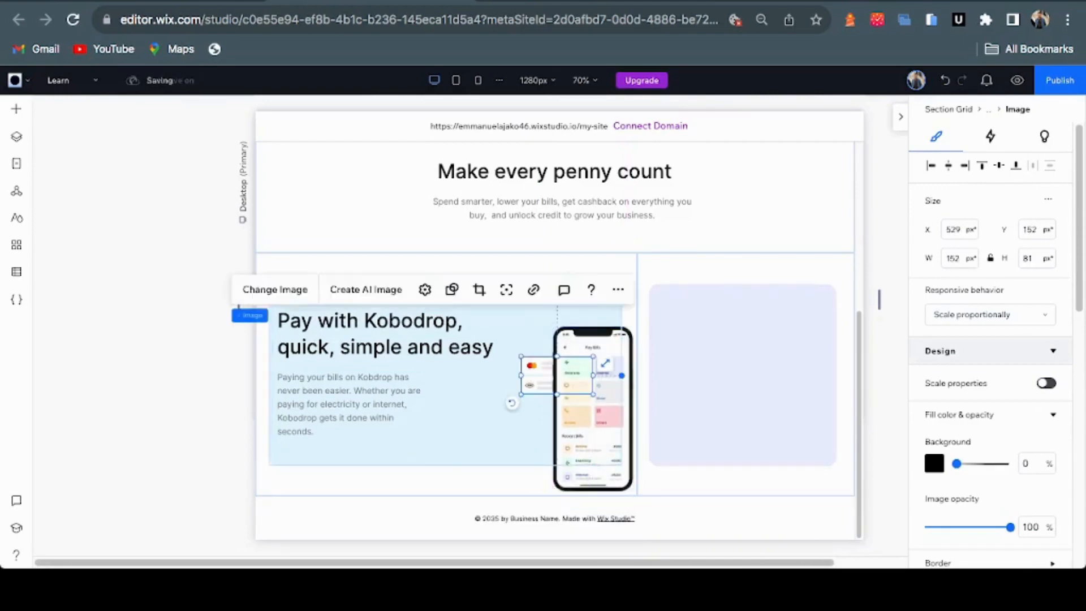
{"action": "left_click_drag", "start_coordinate": [588, 373], "coordinate": [533, 401]}
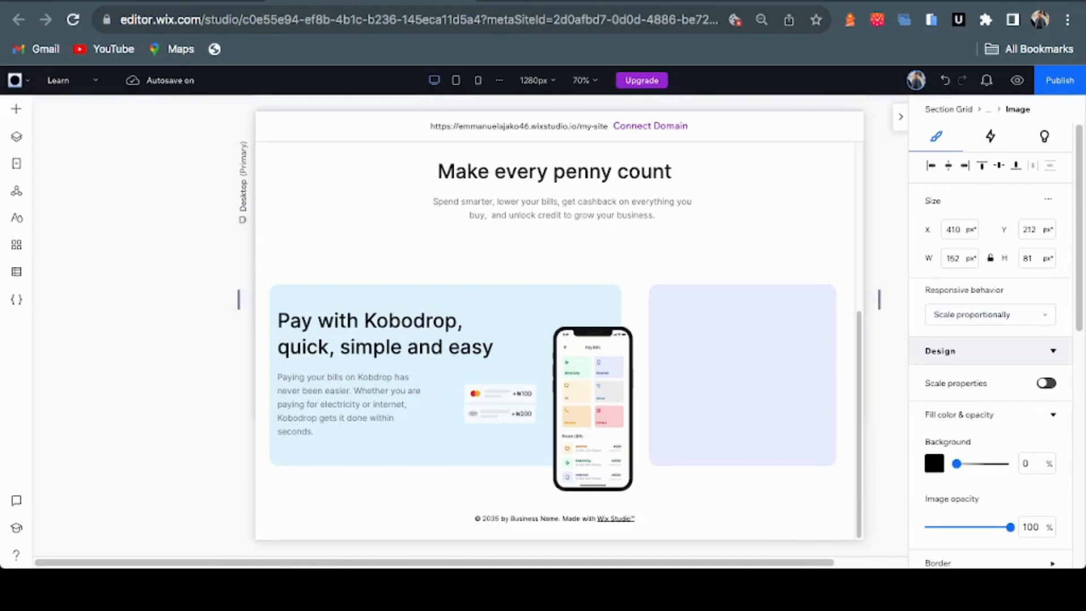
Enlarge the phone mockup slightly and nudge the payment cards beside it
{"action": "left_click", "coordinate": [592, 408]}
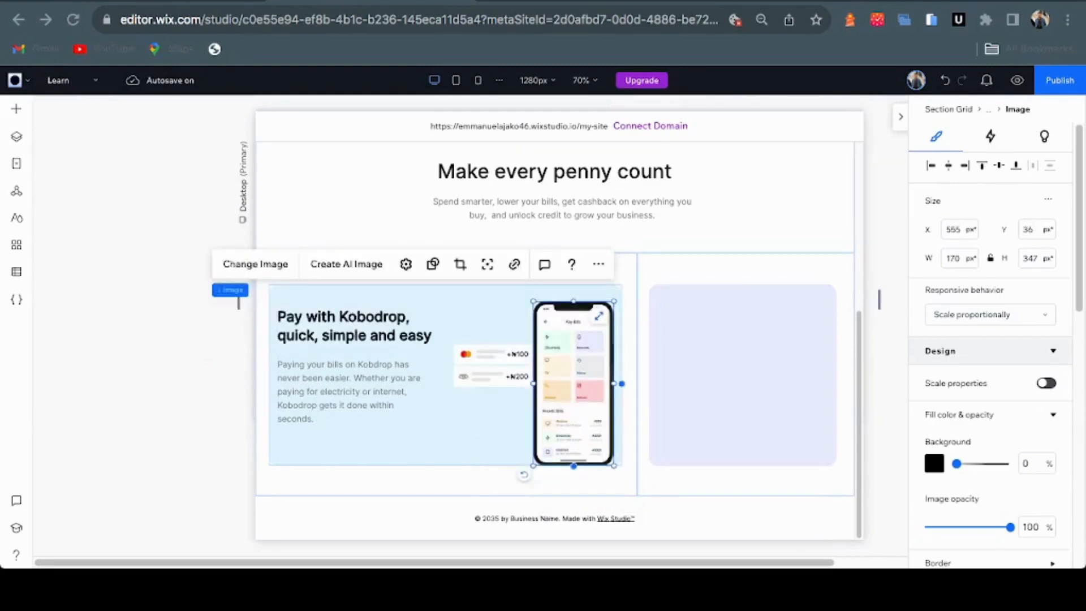
{"action": "left_click_drag", "start_coordinate": [533, 465], "coordinate": [522, 487]}
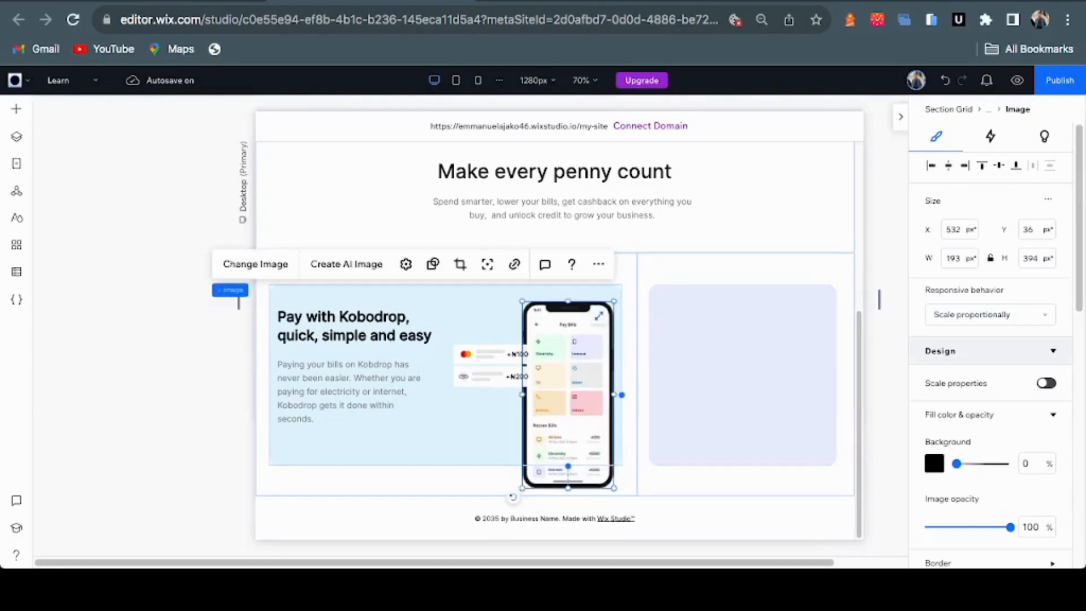
{"action": "left_click", "coordinate": [490, 365]}
{"action": "left_click_drag", "start_coordinate": [490, 365], "coordinate": [478, 373]}
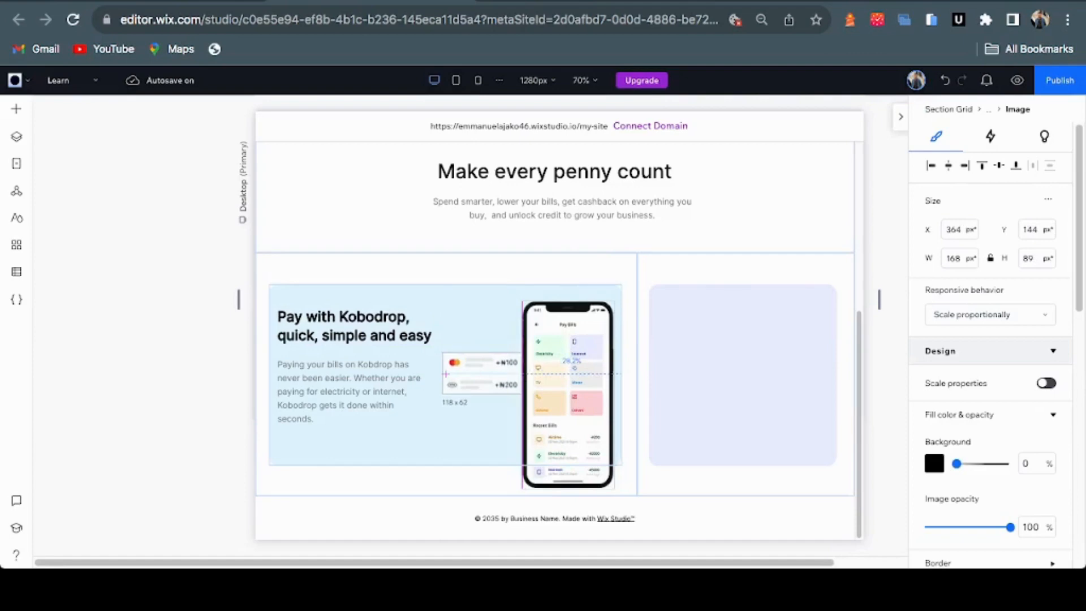
{"action": "left_click", "coordinate": [565, 391]}
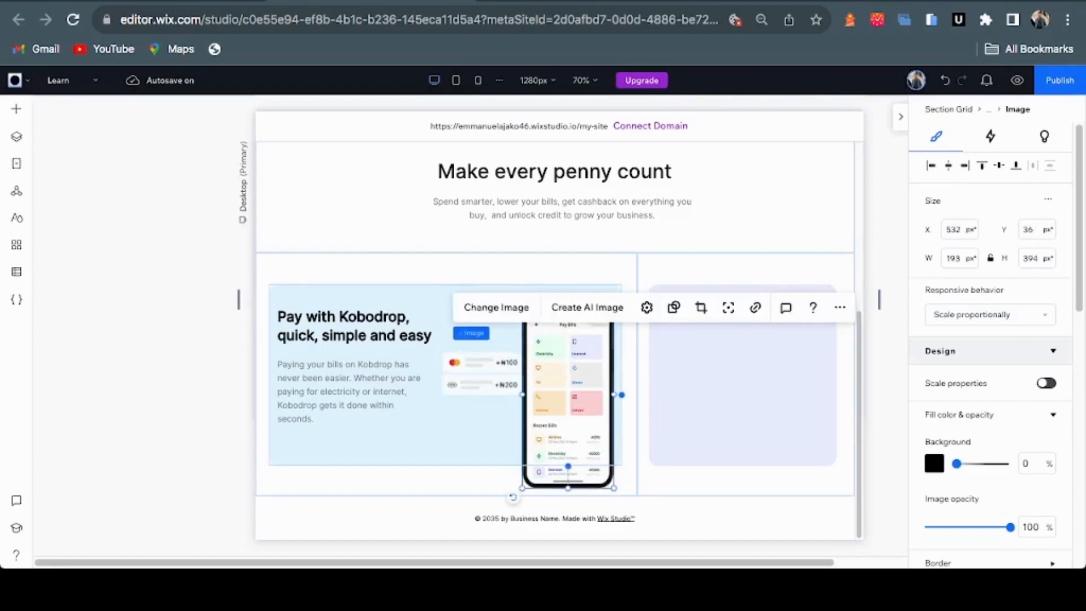
{"action": "left_click_drag", "start_coordinate": [567, 391], "coordinate": [567, 391]}
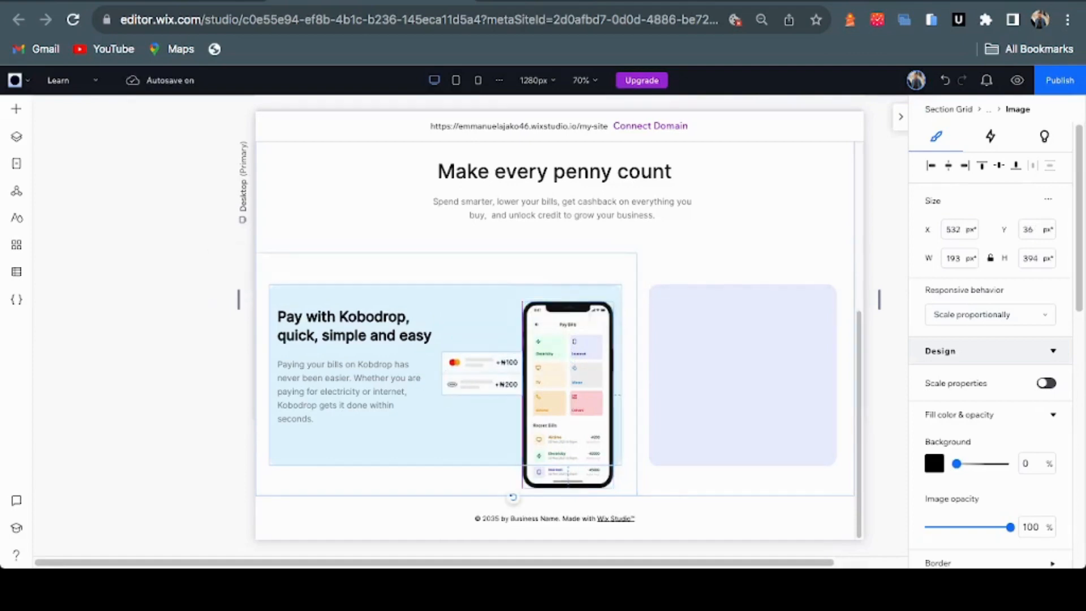
{"action": "left_click_drag", "start_coordinate": [513, 497], "coordinate": [504, 516]}
{"action": "left_click", "coordinate": [447, 373]}
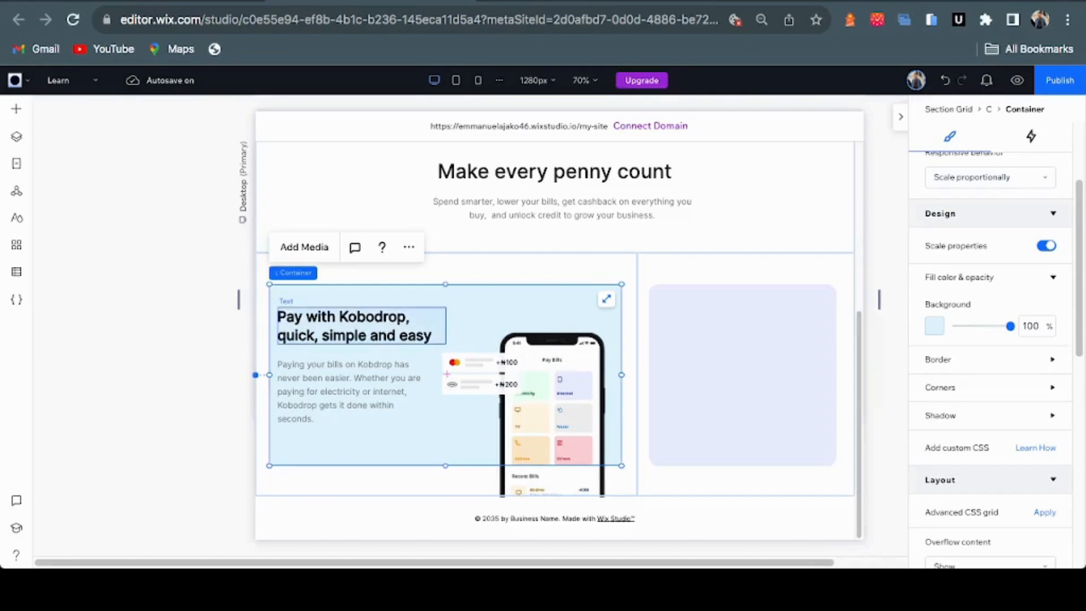
{"action": "left_click", "coordinate": [362, 326]}
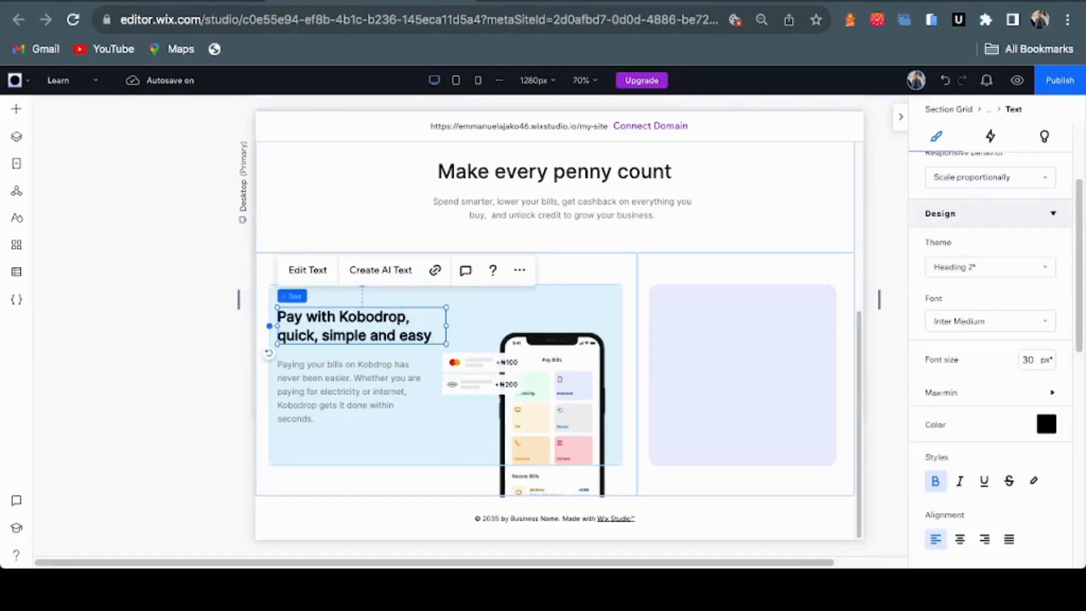
{"action": "key", "text": "ctrl+Tab"}
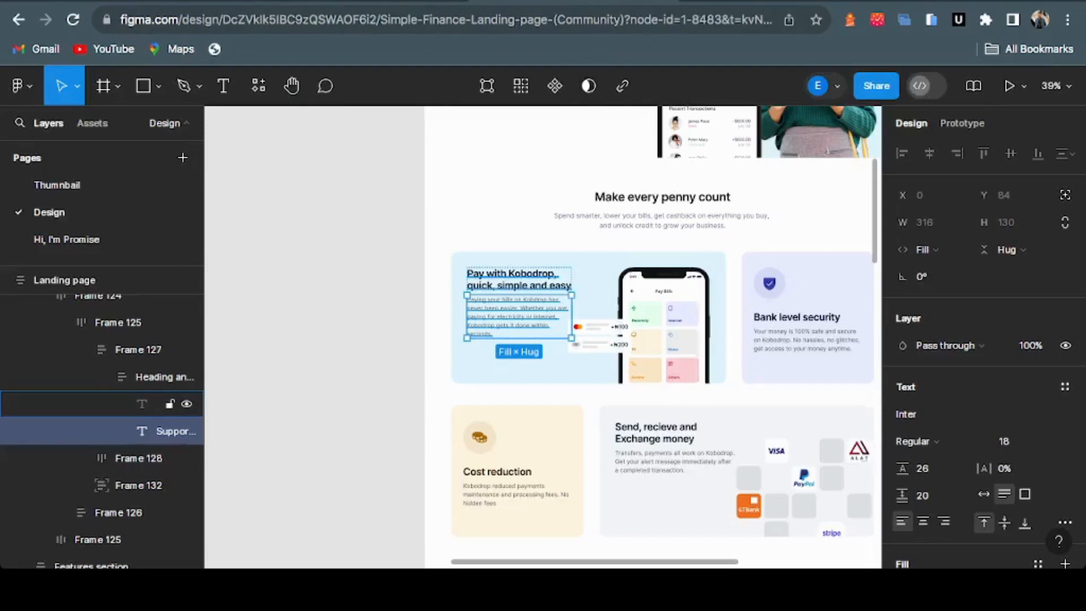
{"action": "key", "text": "ctrl+shift+Tab"}
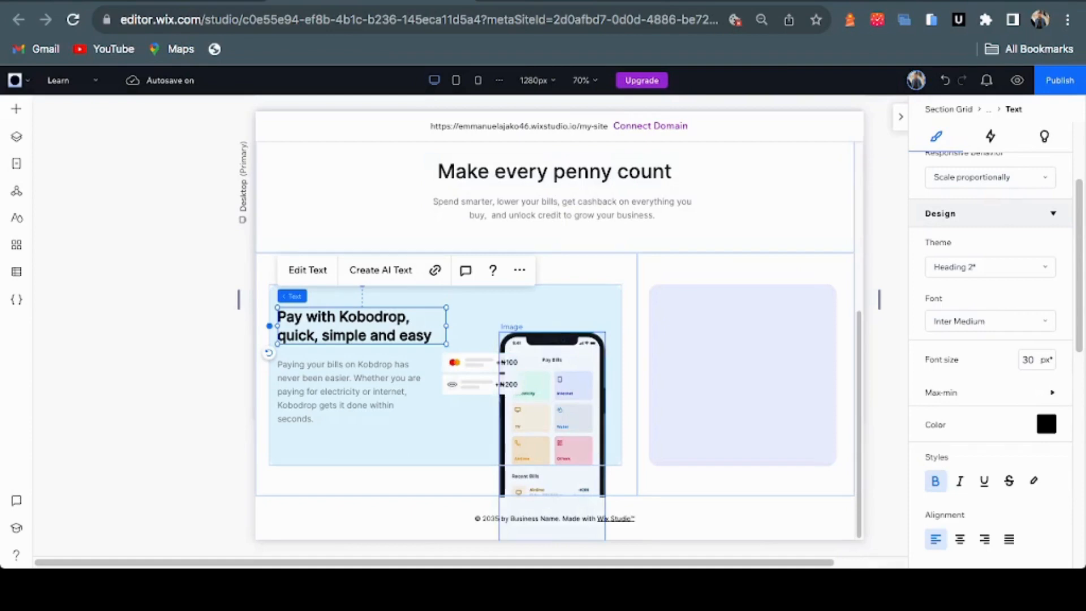
{"action": "left_click", "coordinate": [551, 417]}
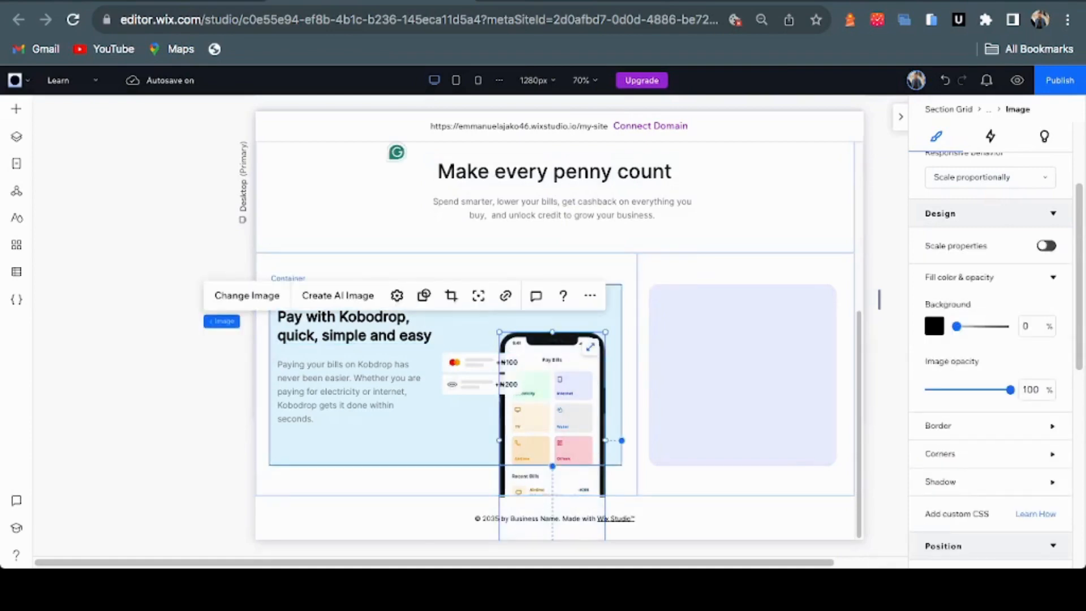
{"action": "left_click", "coordinate": [465, 432]}
{"action": "scroll", "coordinate": [989, 368], "scroll_direction": "down", "scroll_amount": 5}
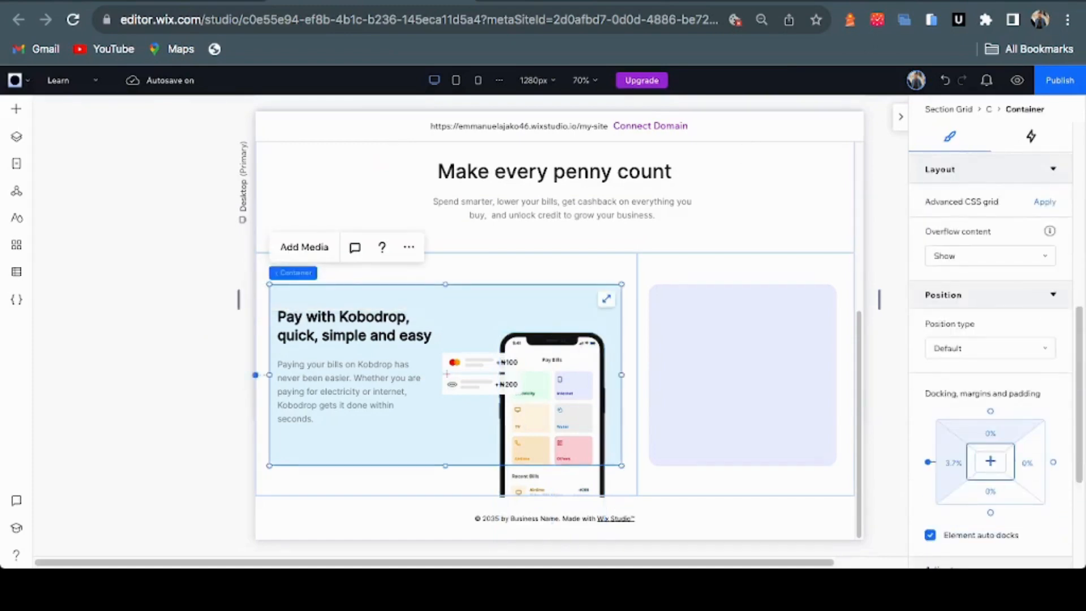
Set the blue card's Overflow content to Hide and raise the phone so it's clipped
{"action": "left_click", "coordinate": [989, 256]}
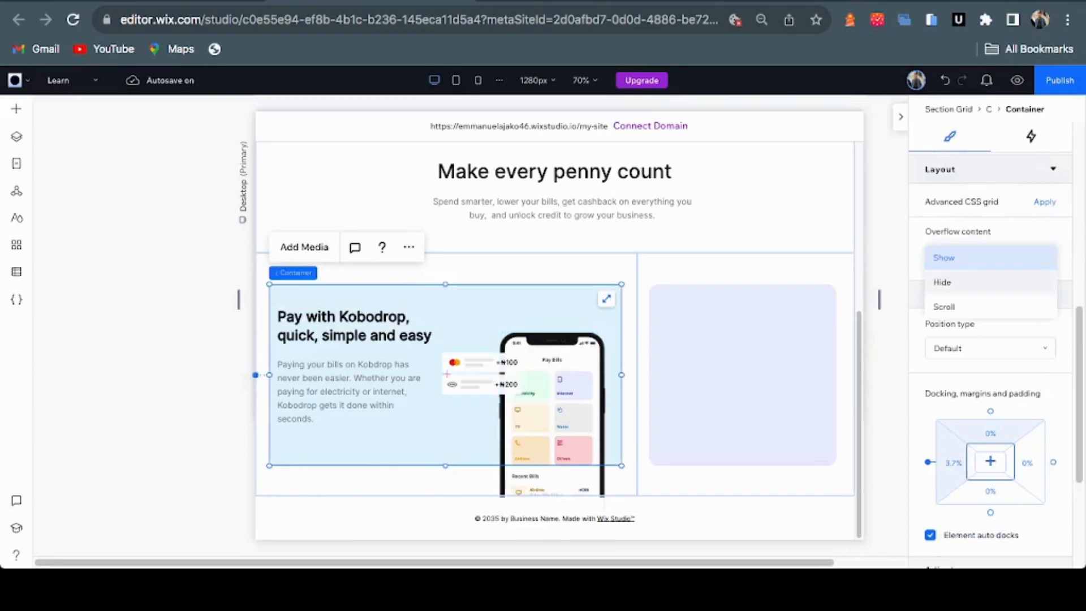
{"action": "left_click", "coordinate": [973, 282]}
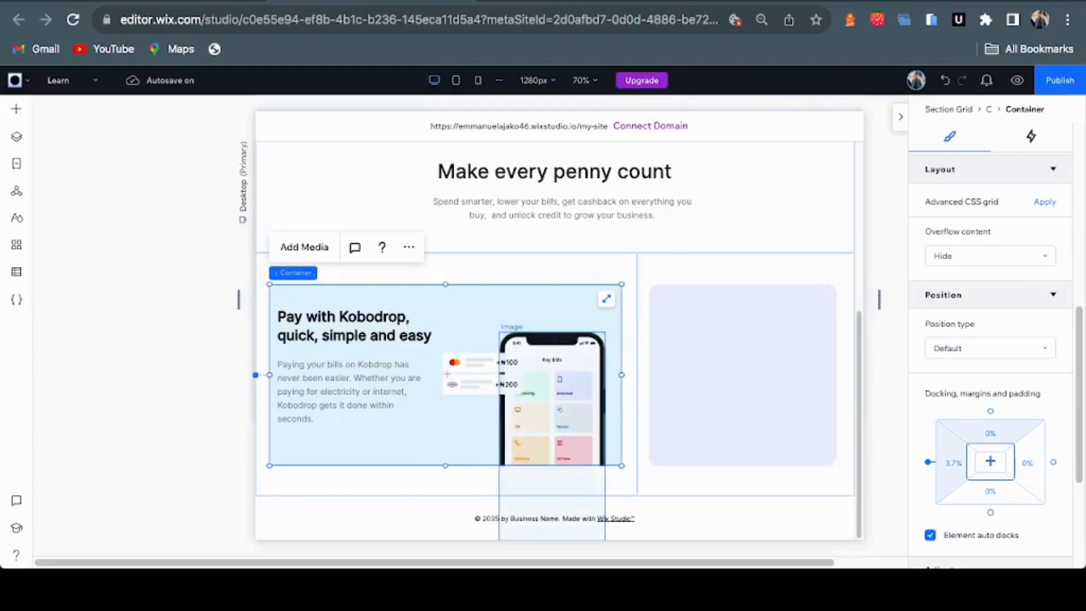
{"action": "left_click", "coordinate": [552, 408]}
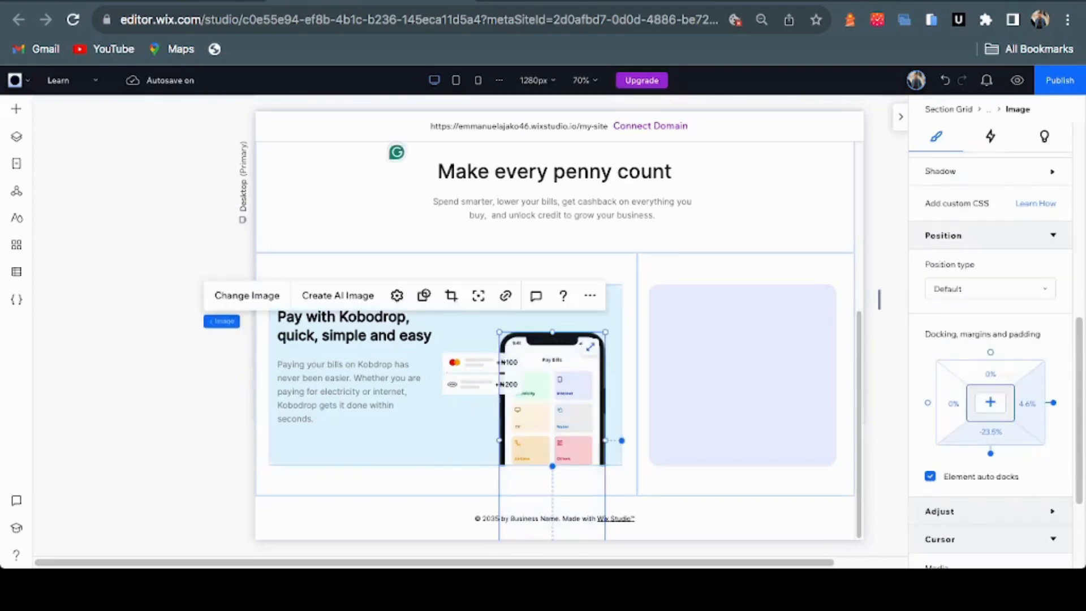
{"action": "left_click_drag", "start_coordinate": [551, 408], "coordinate": [552, 374]}
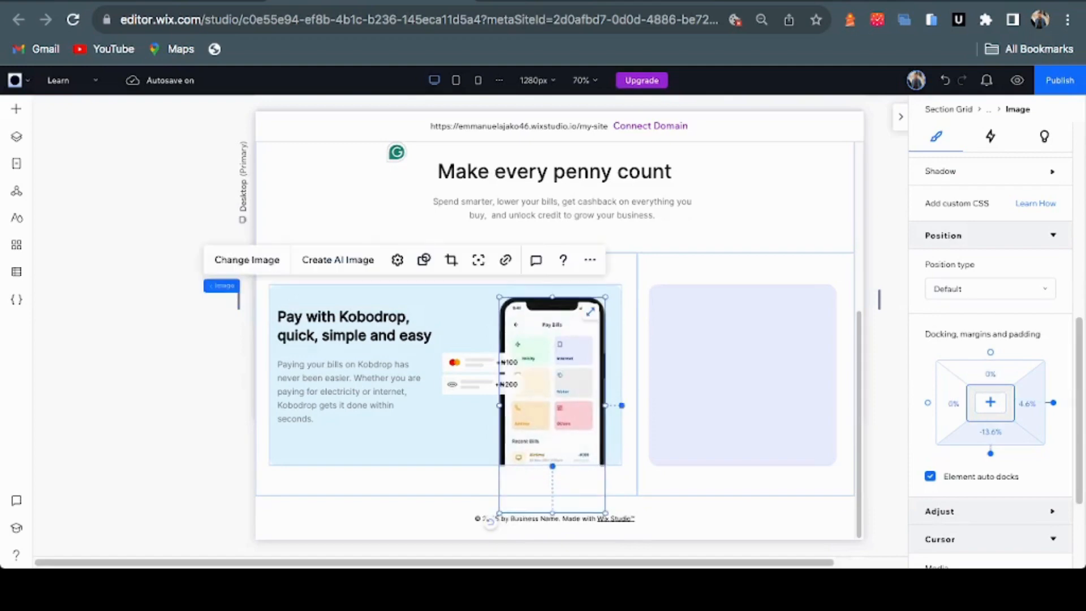
{"action": "left_click", "coordinate": [456, 430]}
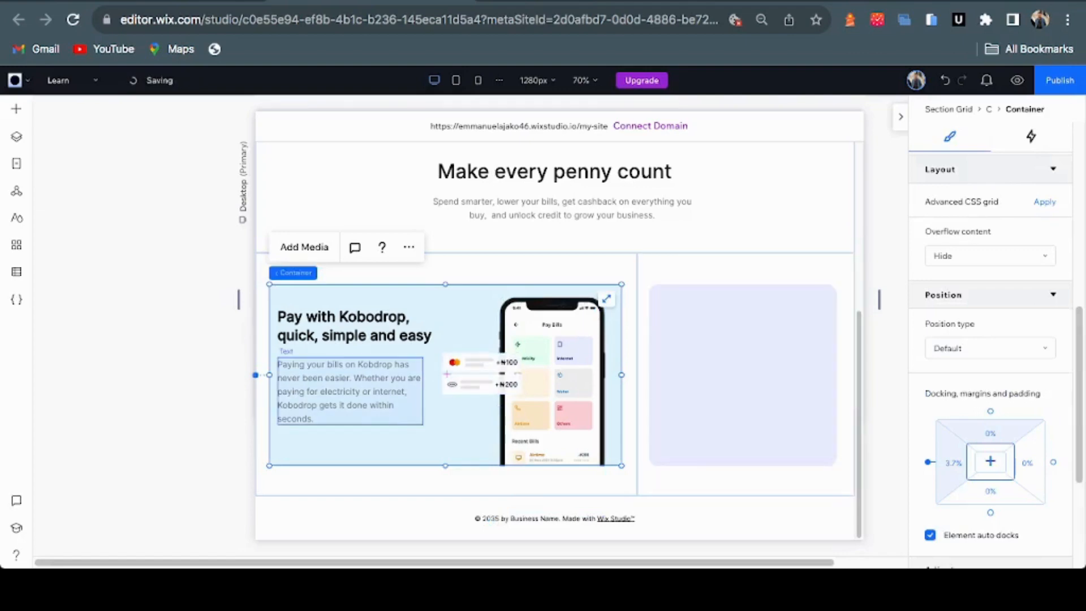
Check the Figma design, then open the Media options in Add Elements
{"action": "left_click", "coordinate": [594, 2]}
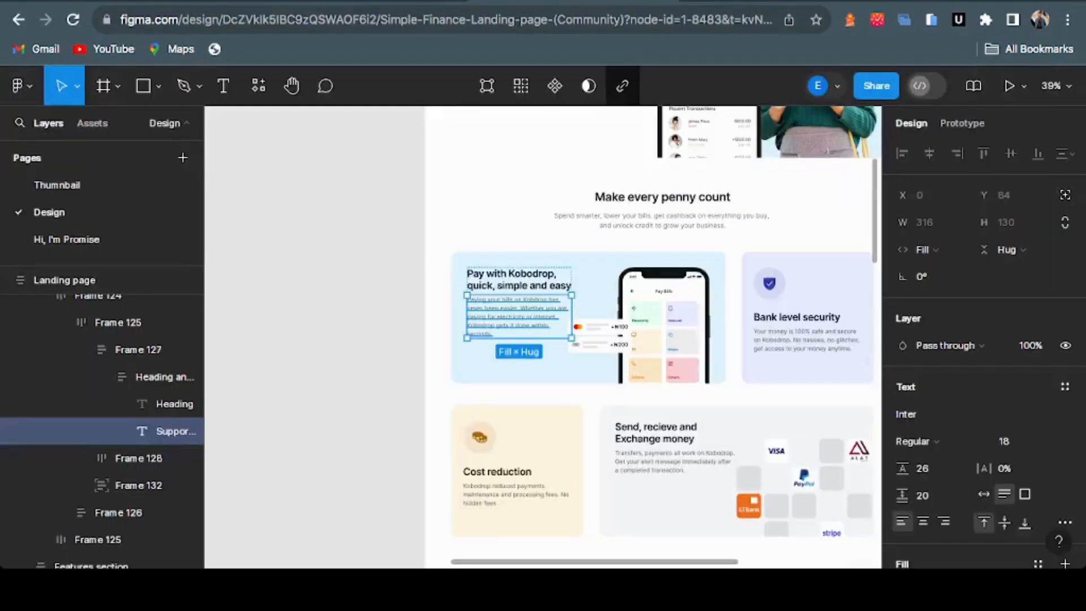
{"action": "key", "text": "super+Tab"}
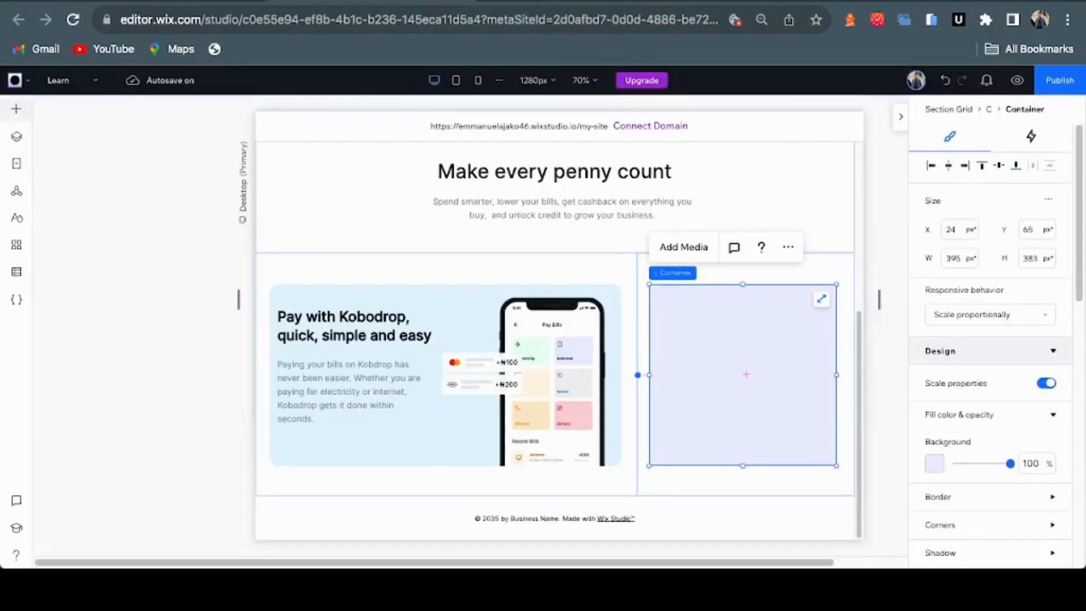
{"action": "left_click", "coordinate": [17, 108]}
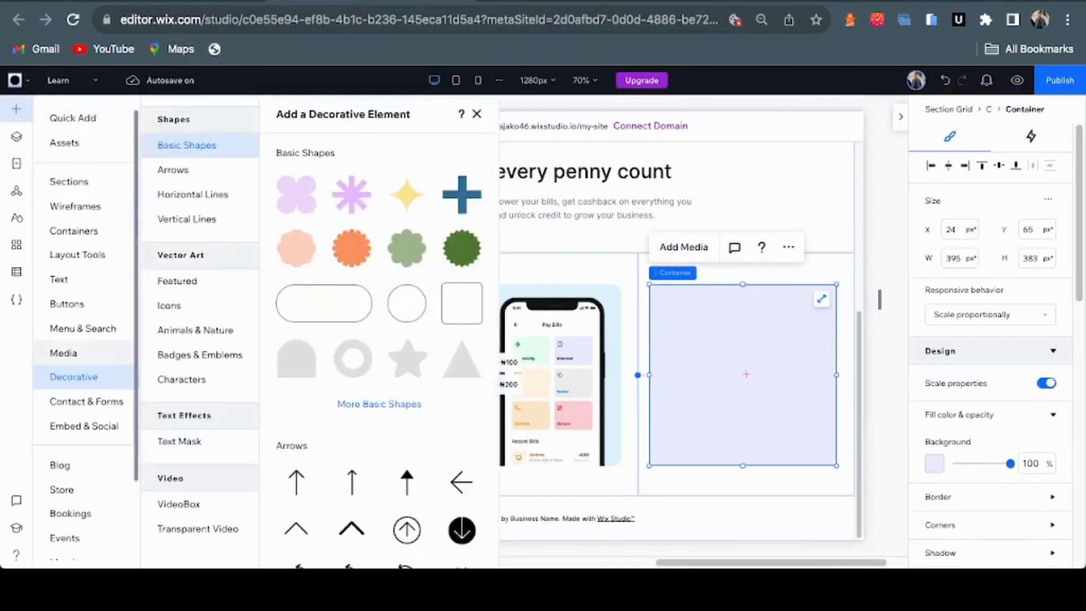
{"action": "left_click", "coordinate": [63, 352]}
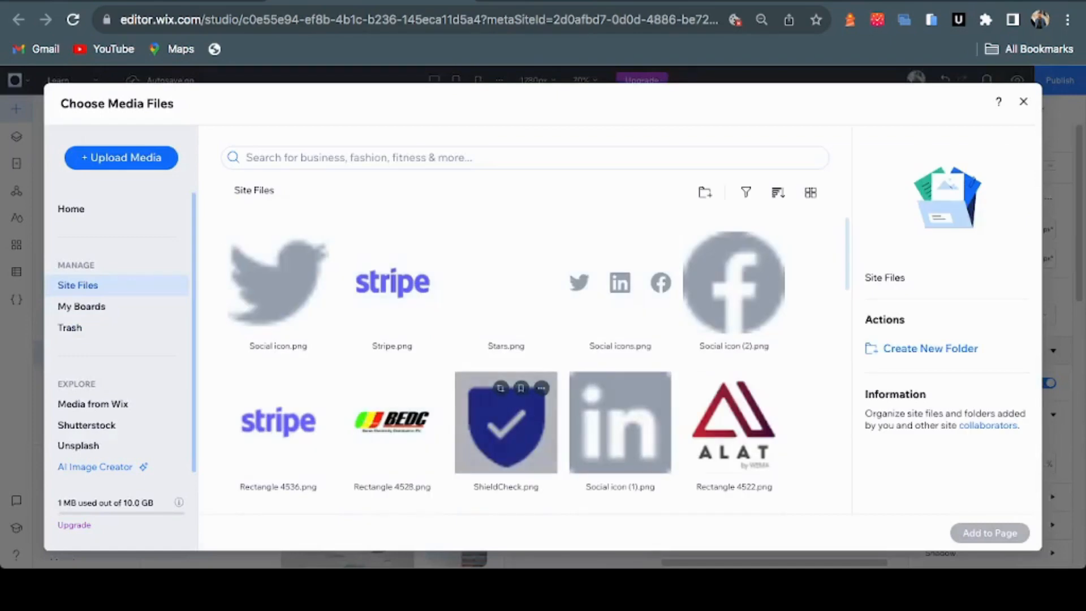
Add ShieldCheck.png as a 48×48 icon to the lavender card and compare with Figma
{"action": "left_click", "coordinate": [505, 427]}
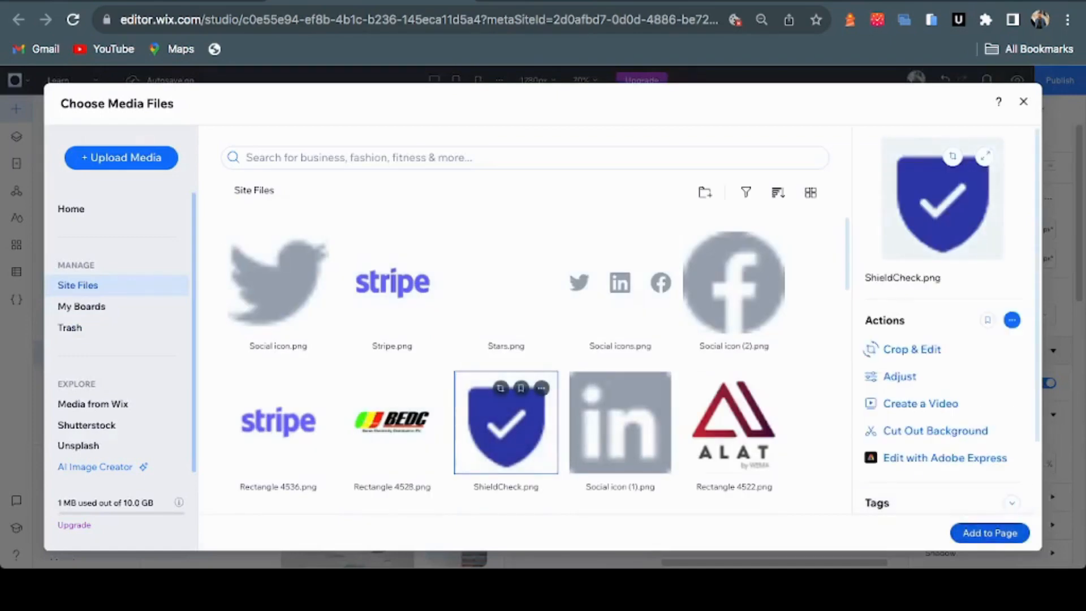
{"action": "left_click", "coordinate": [990, 533]}
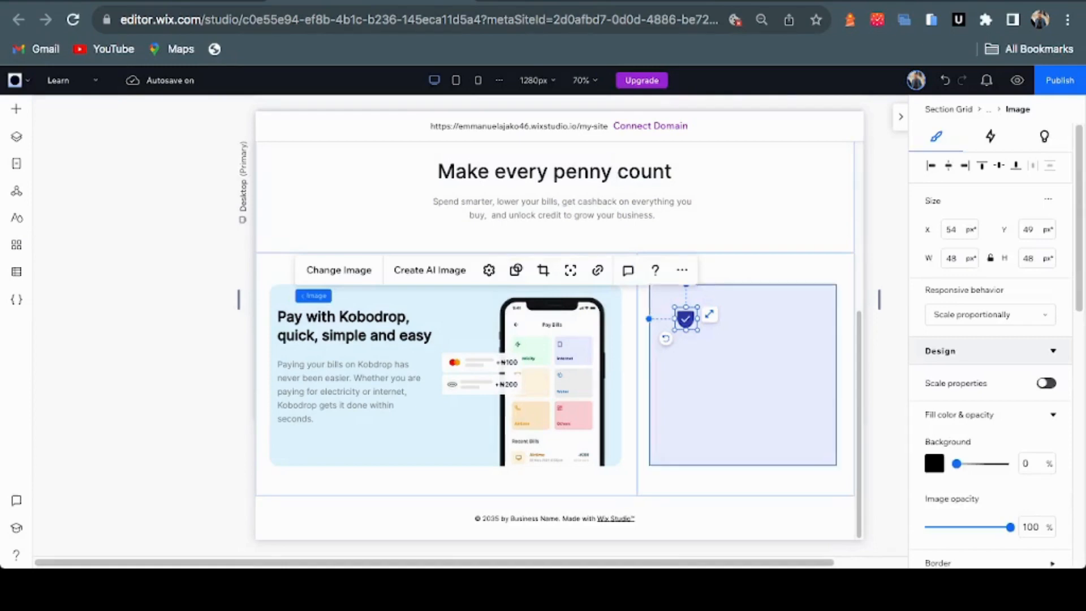
{"action": "key", "text": "ctrl+Tab"}
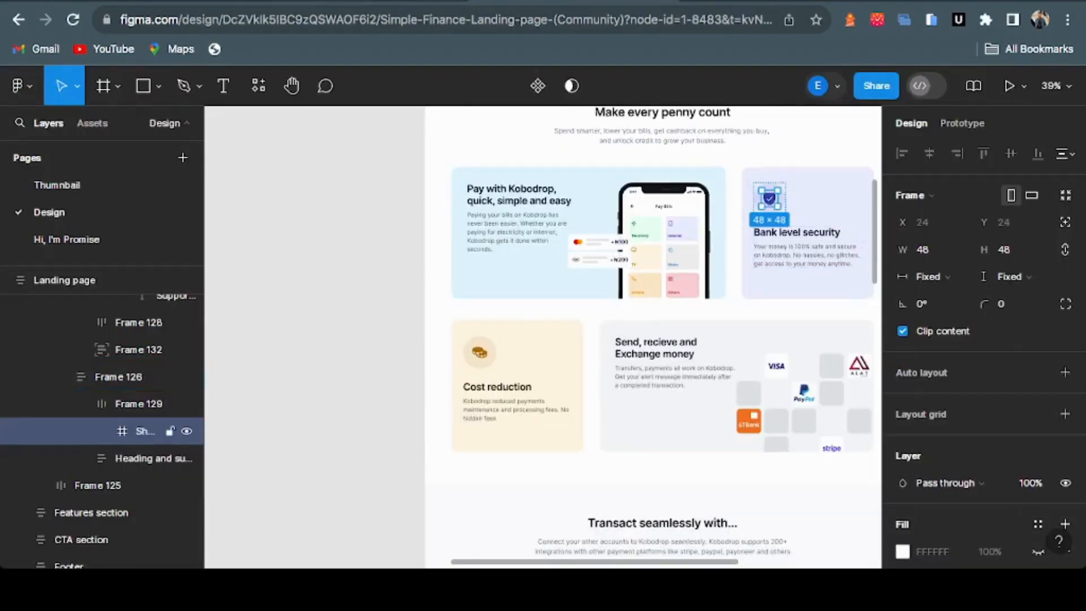
{"action": "key", "text": "ctrl+shift+Tab"}
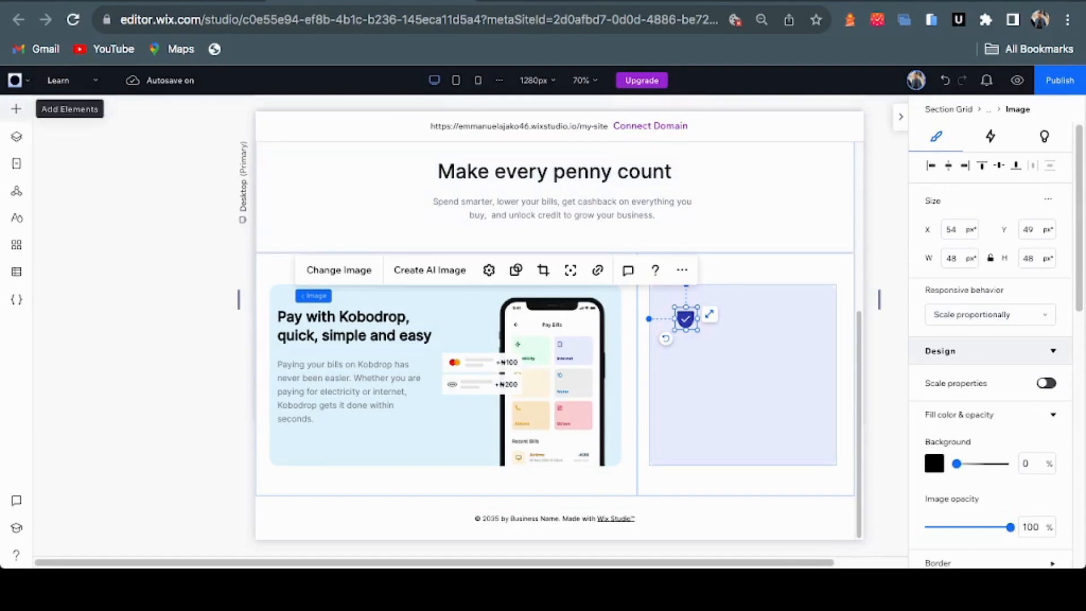
Drag a circle from Decorative basic shapes onto the lavender security card
{"action": "left_click", "coordinate": [16, 108]}
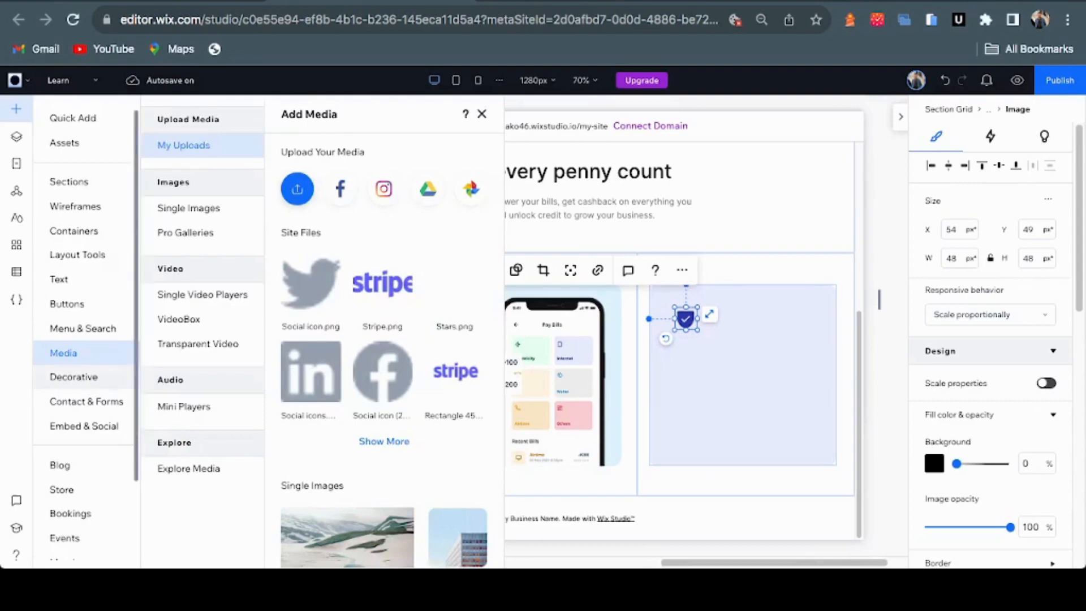
{"action": "left_click", "coordinate": [74, 377]}
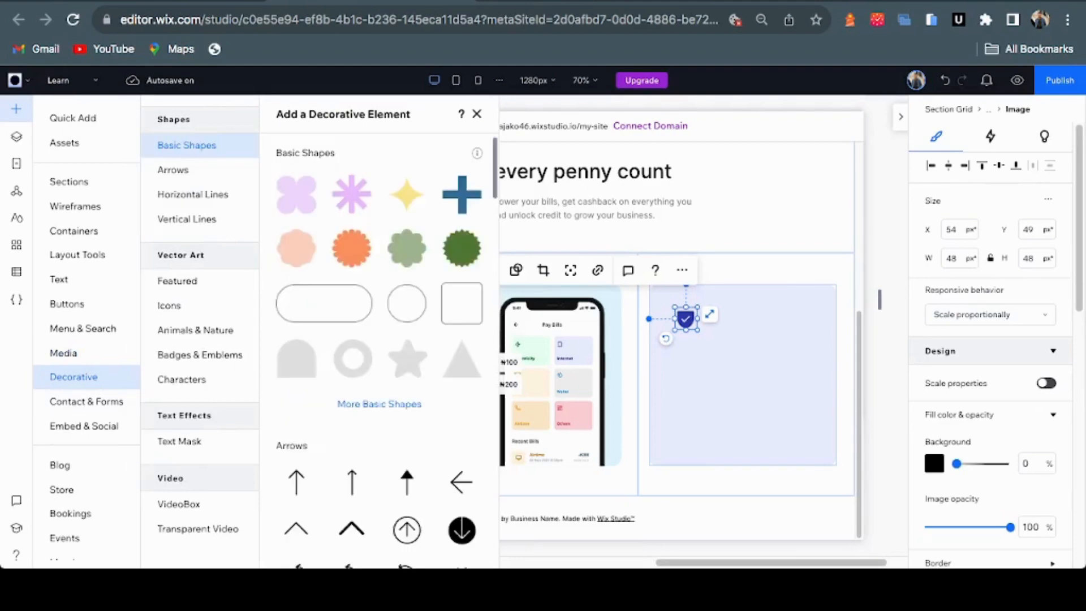
{"action": "scroll", "coordinate": [379, 351], "scroll_direction": "down", "scroll_amount": 10}
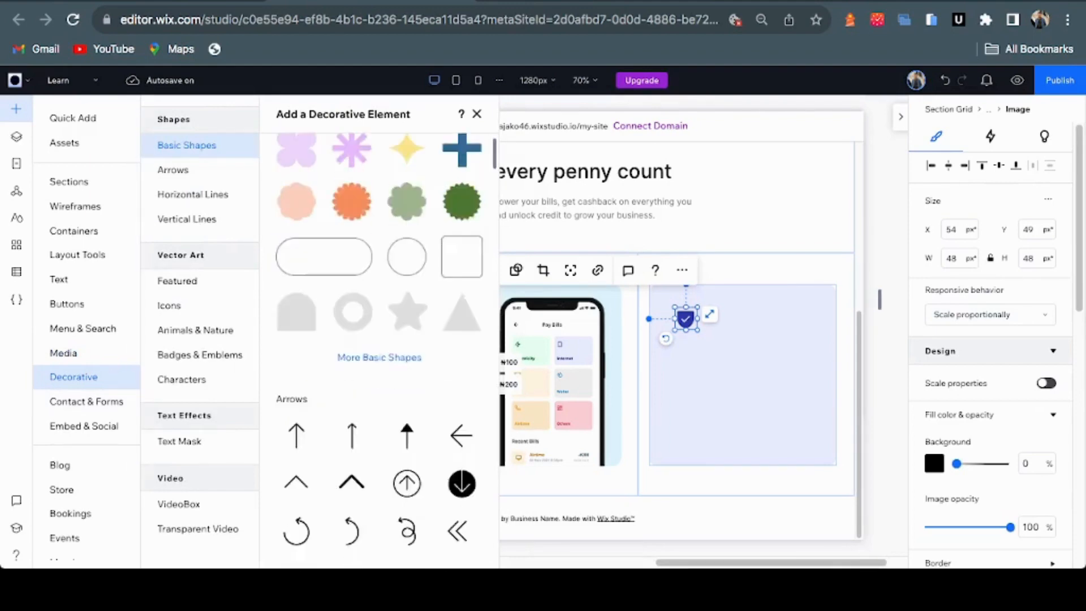
{"action": "scroll", "coordinate": [379, 351], "scroll_direction": "up", "scroll_amount": 10}
{"action": "scroll", "coordinate": [379, 351], "scroll_direction": "down", "scroll_amount": 3}
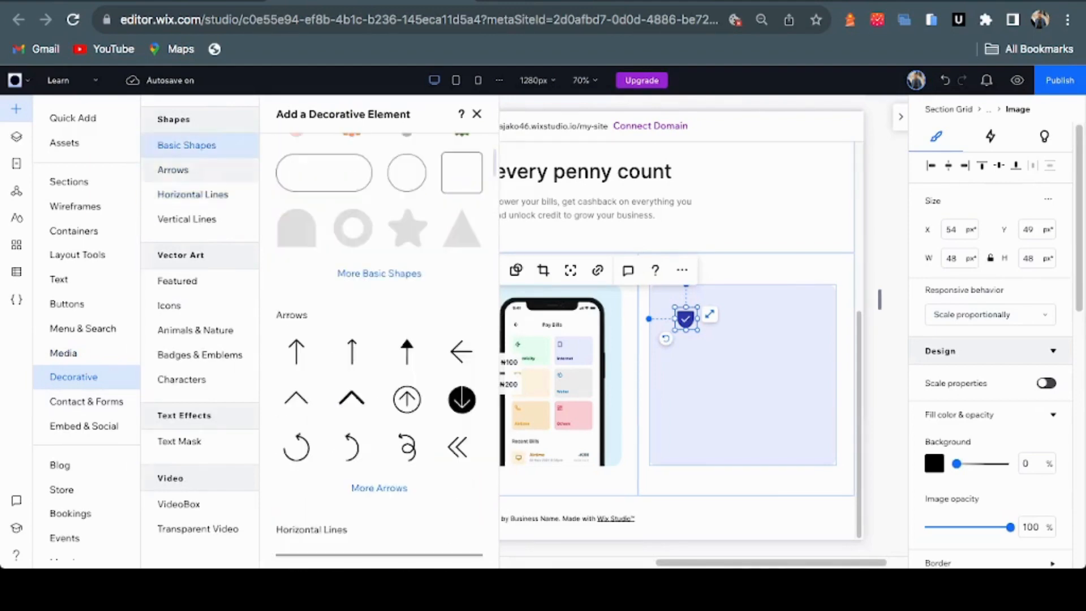
{"action": "scroll", "coordinate": [379, 350], "scroll_direction": "up", "scroll_amount": 2}
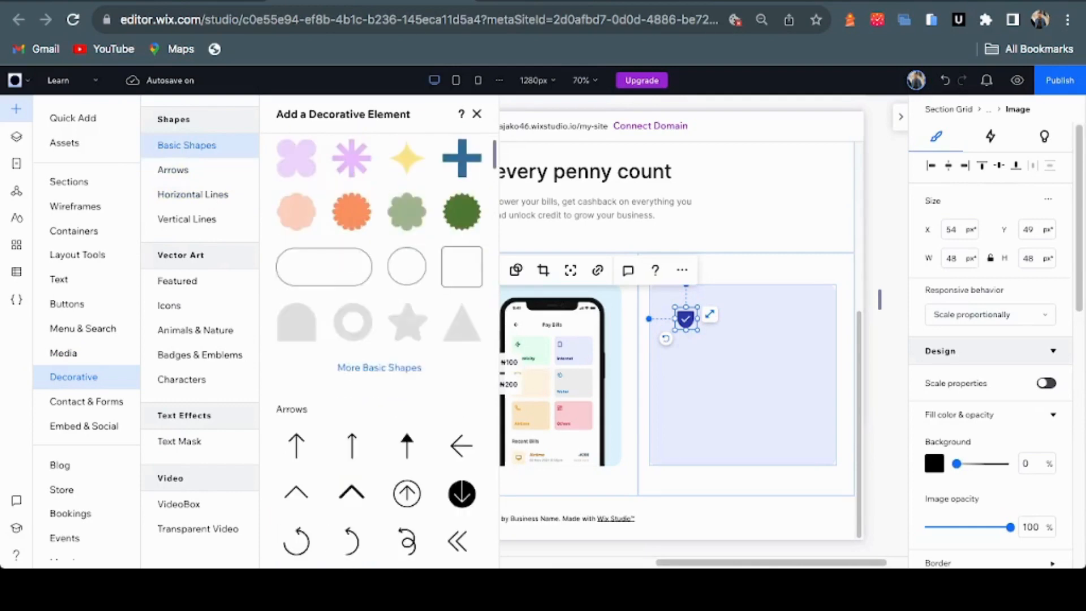
{"action": "left_click_drag", "start_coordinate": [406, 266], "coordinate": [996, 266]}
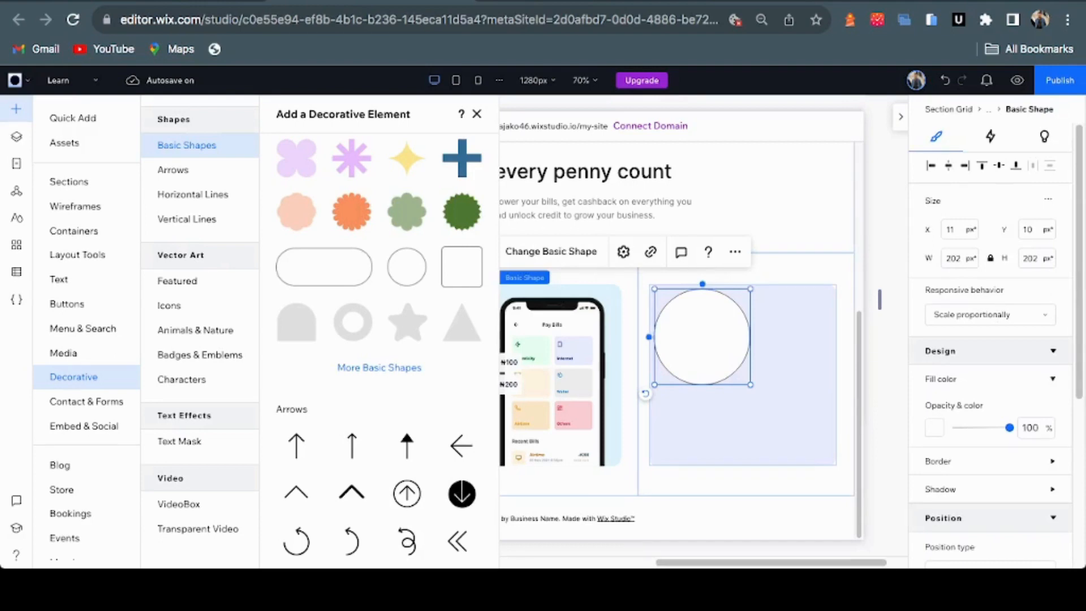
Move the white circle backward so it sits behind the shield icon
{"action": "left_click", "coordinate": [735, 252]}
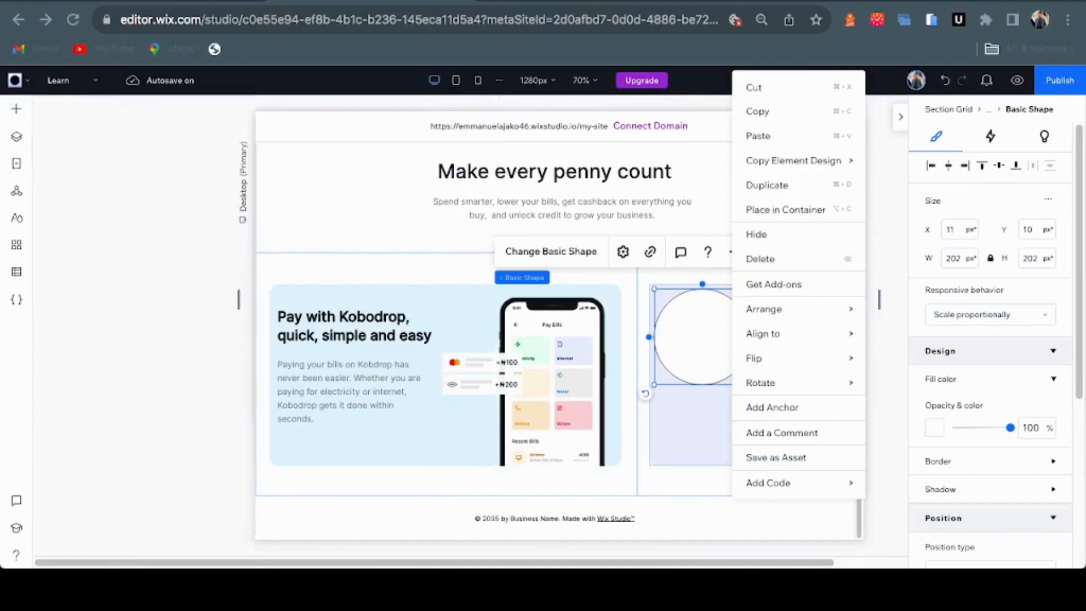
{"action": "mouse_move", "coordinate": [764, 309]}
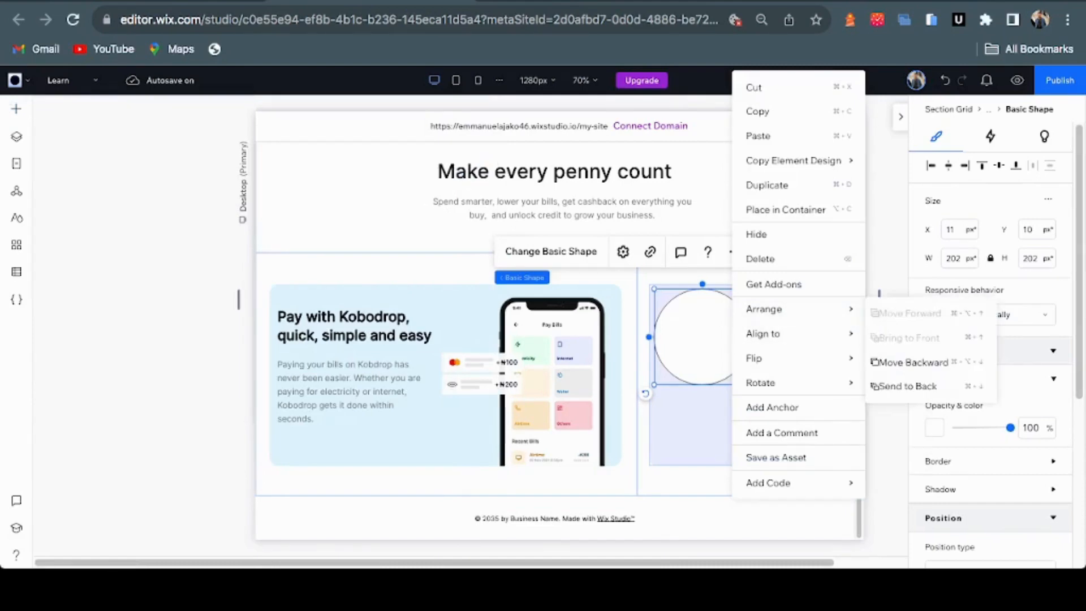
{"action": "left_click", "coordinate": [910, 362]}
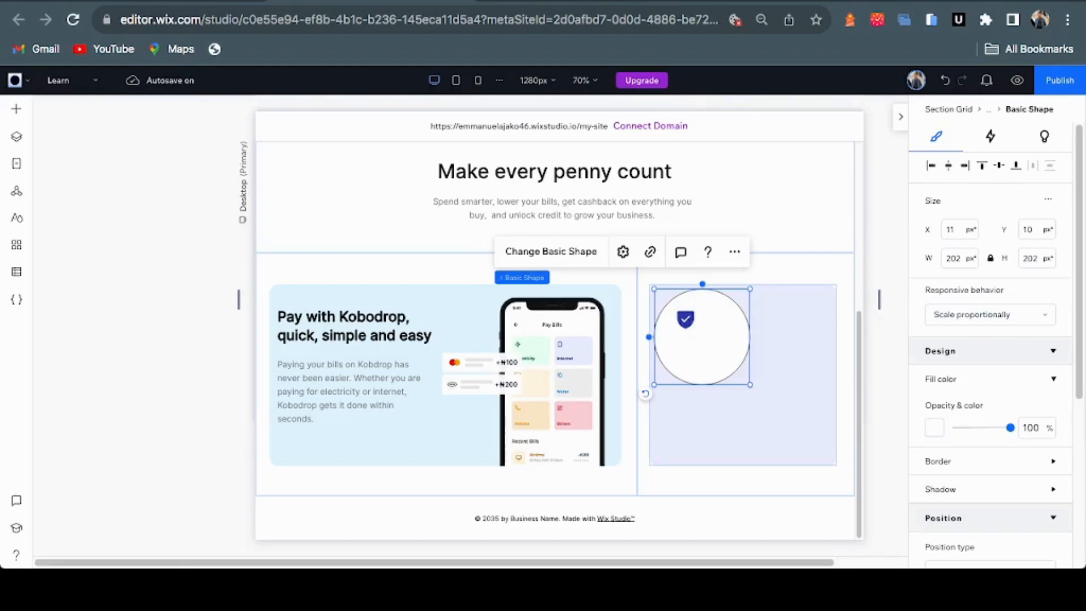
Copy the 2D38A8 fill hex from the shield frame in the Figma design
{"action": "key", "text": "ctrl+Tab"}
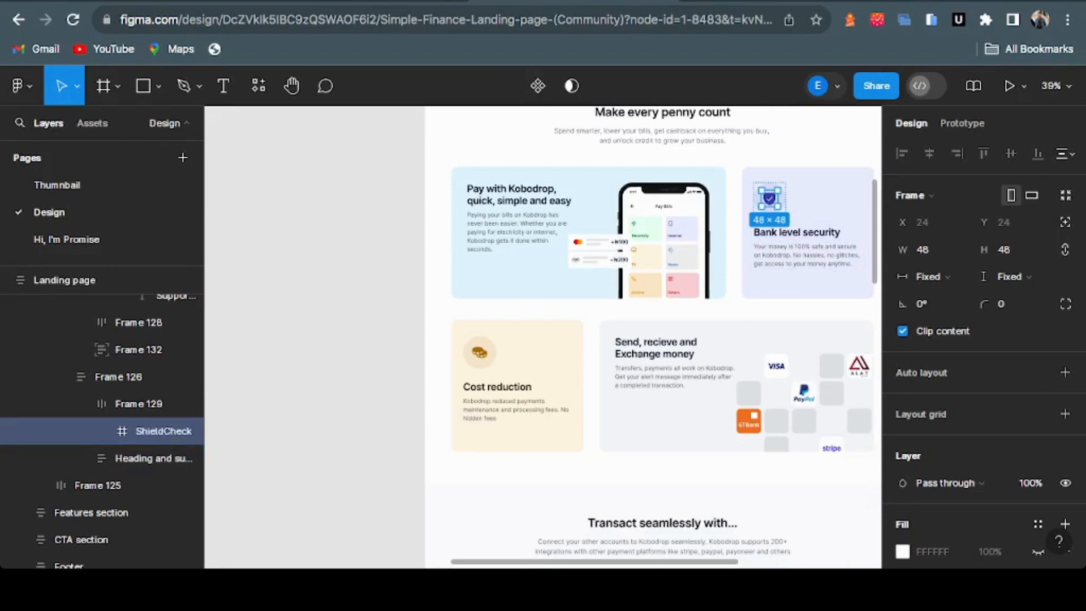
{"action": "left_click", "coordinate": [118, 377]}
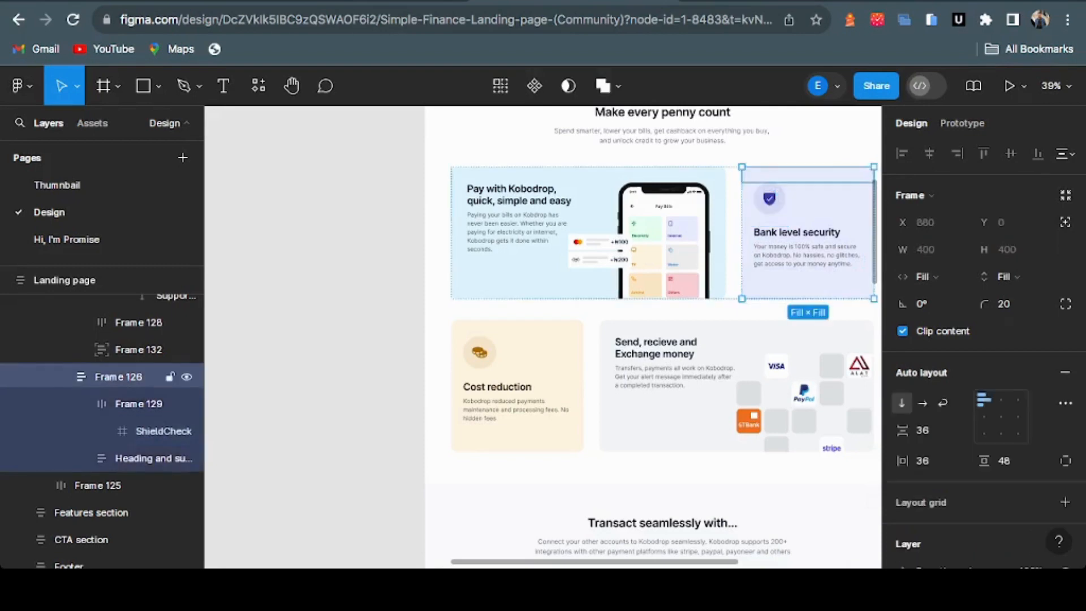
{"action": "left_click", "coordinate": [133, 404]}
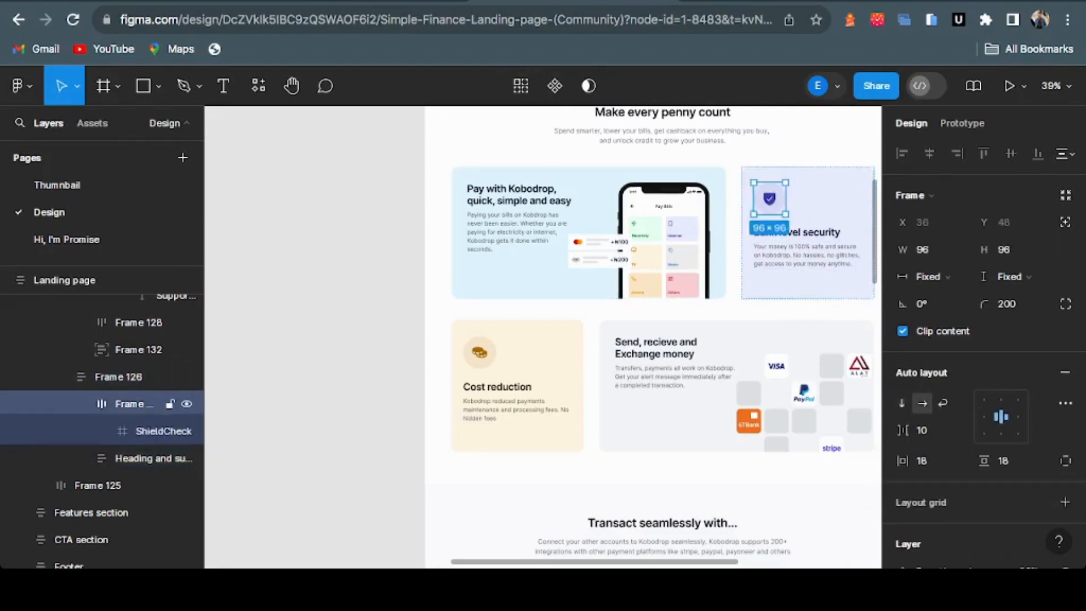
{"action": "scroll", "coordinate": [984, 351], "scroll_direction": "down", "scroll_amount": 6}
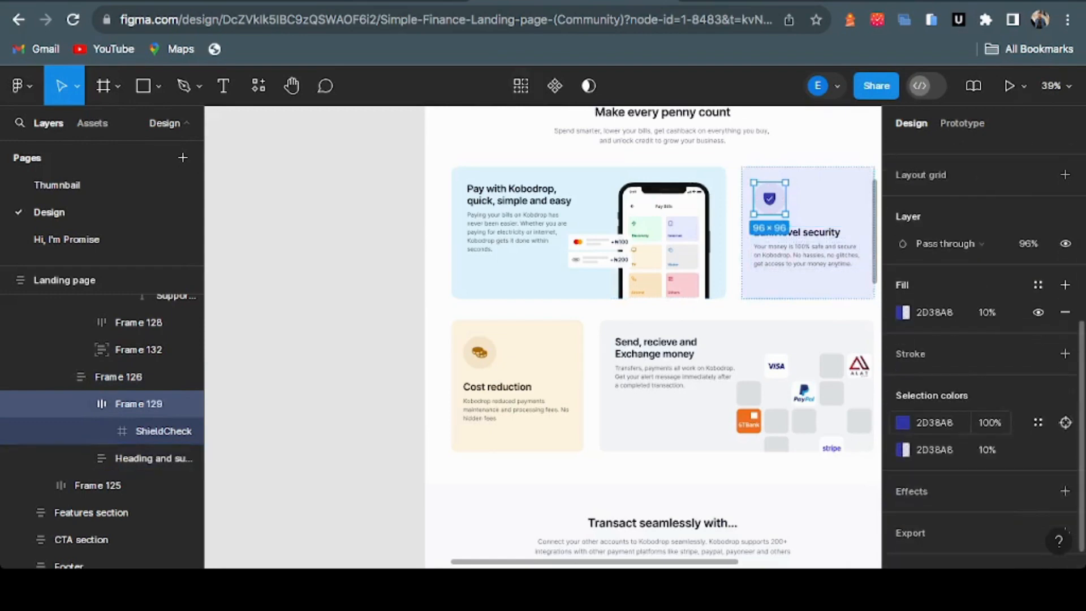
{"action": "left_click", "coordinate": [934, 312]}
{"action": "key", "text": "ctrl+c"}
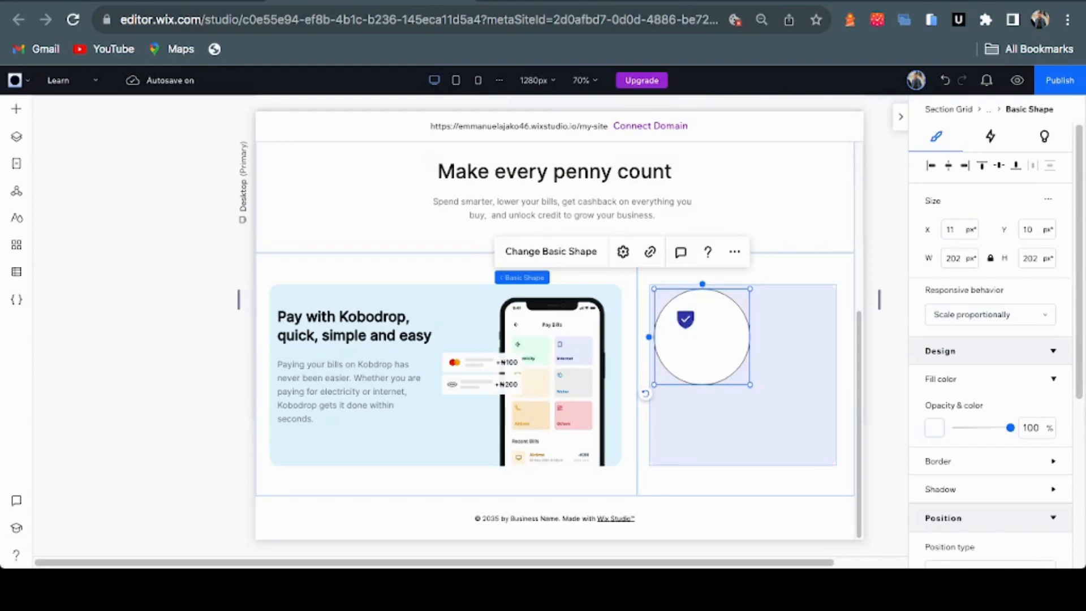
Apply #2D38A8 as a custom fill color to the circle in Wix Studio
{"action": "left_click", "coordinate": [934, 428]}
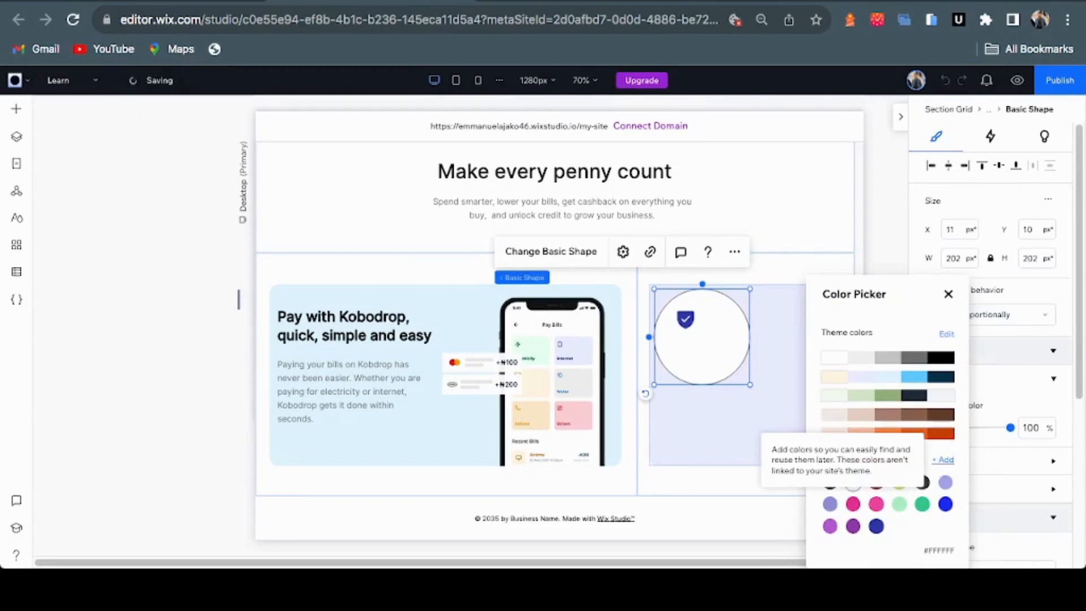
{"action": "left_click", "coordinate": [943, 460]}
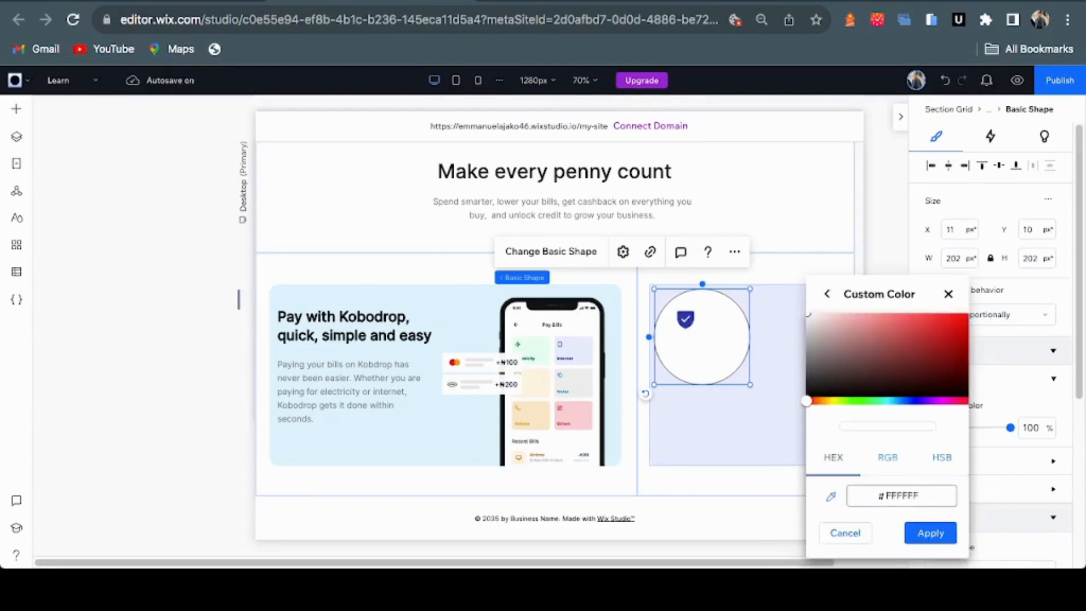
{"action": "left_click", "coordinate": [901, 496]}
{"action": "key", "text": "ctrl+v"}
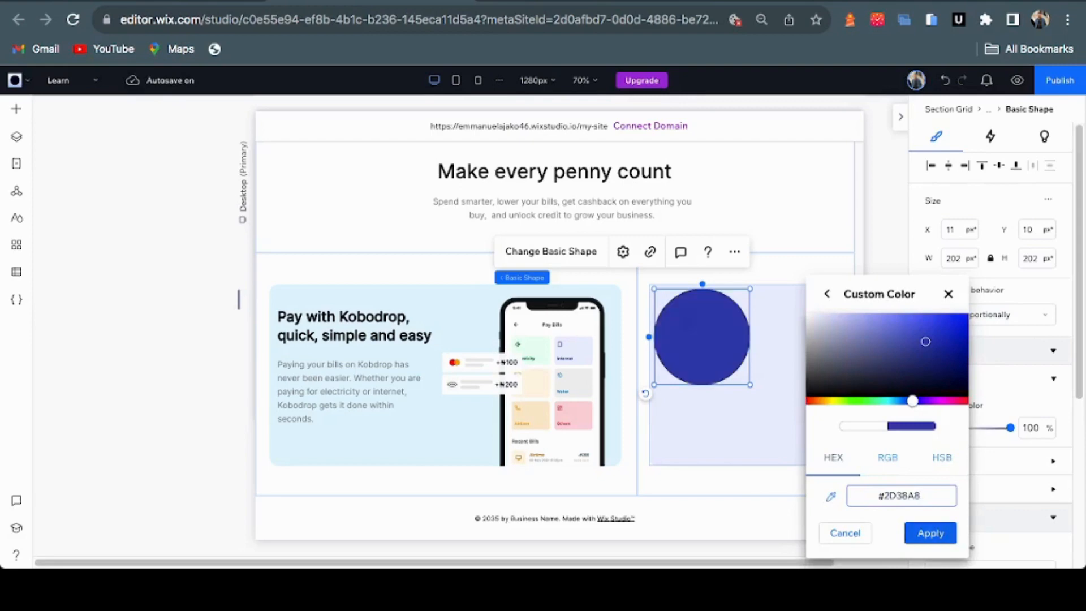
{"action": "left_click", "coordinate": [930, 532]}
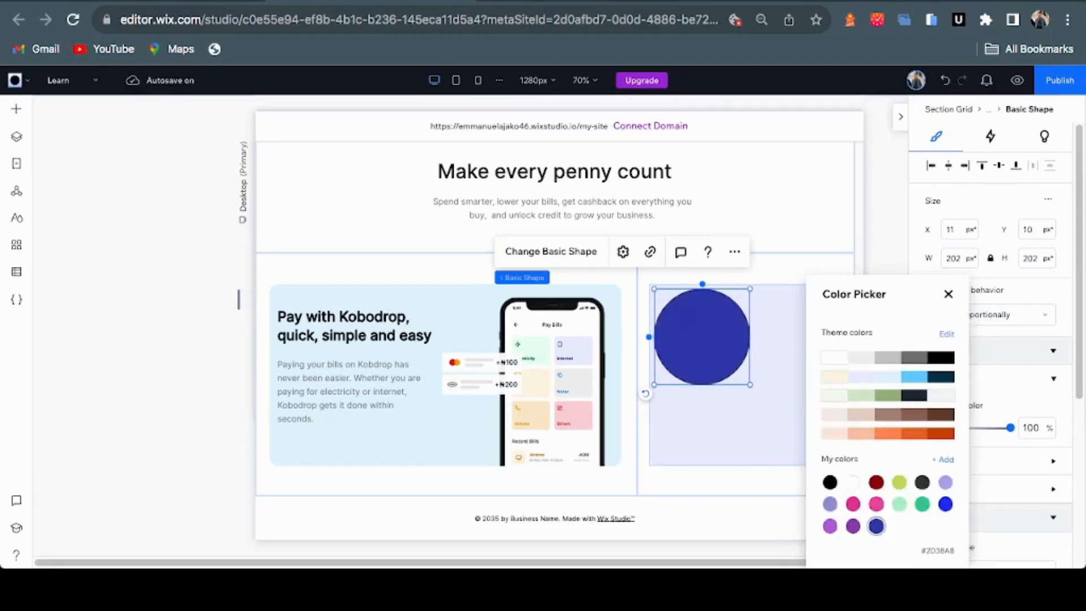
{"action": "left_click", "coordinate": [948, 294]}
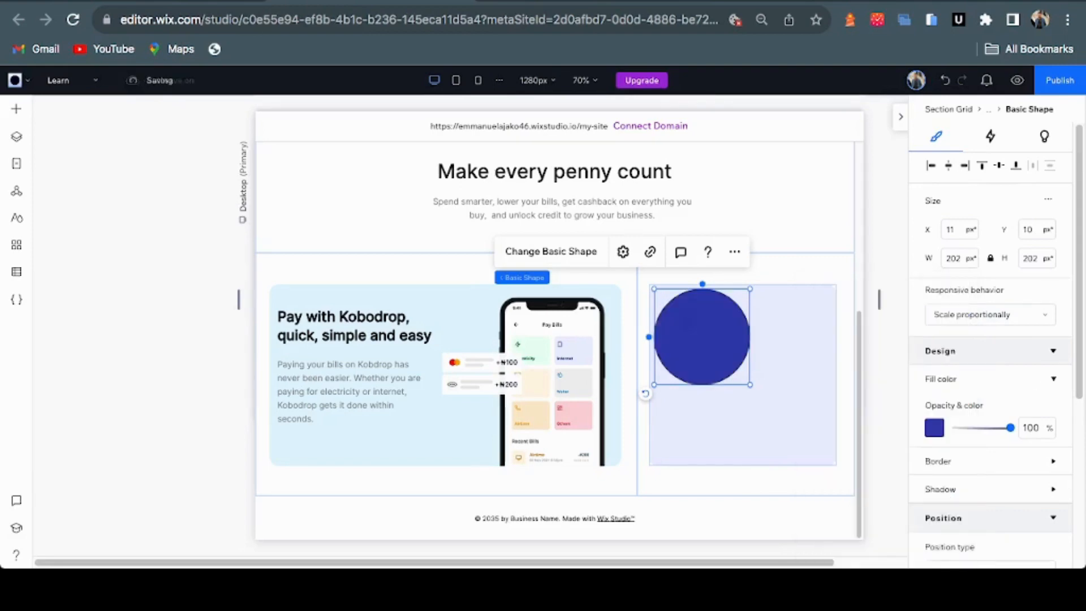
{"action": "left_click", "coordinate": [557, 2]}
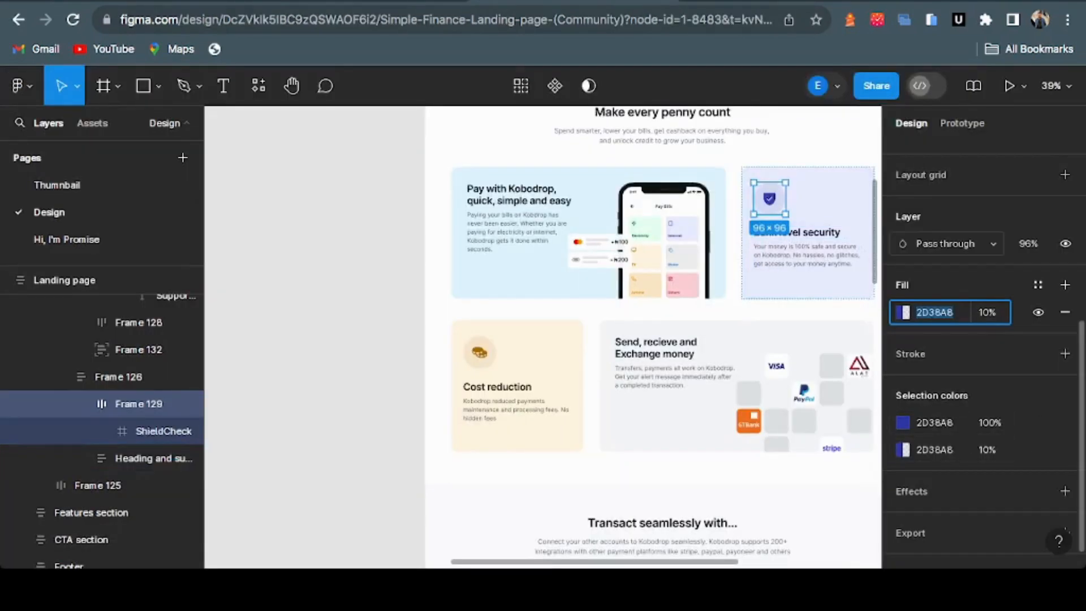
Set the circle's fill opacity to 1%
{"action": "left_click", "coordinate": [370, 1]}
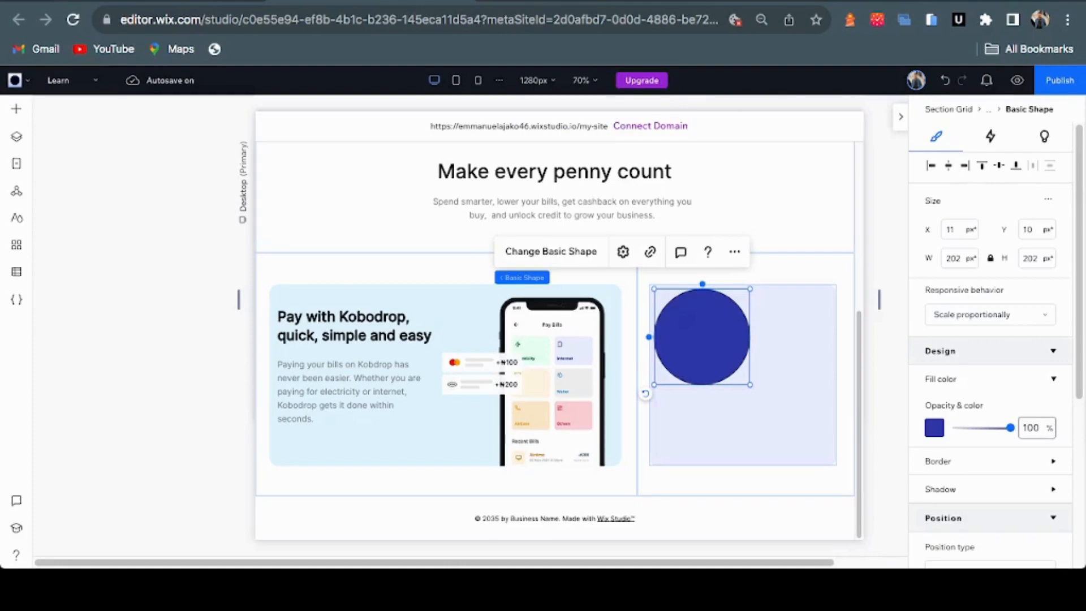
{"action": "left_click", "coordinate": [1032, 428]}
{"action": "type", "text": "15"}
{"action": "key", "text": "BackSpace"}
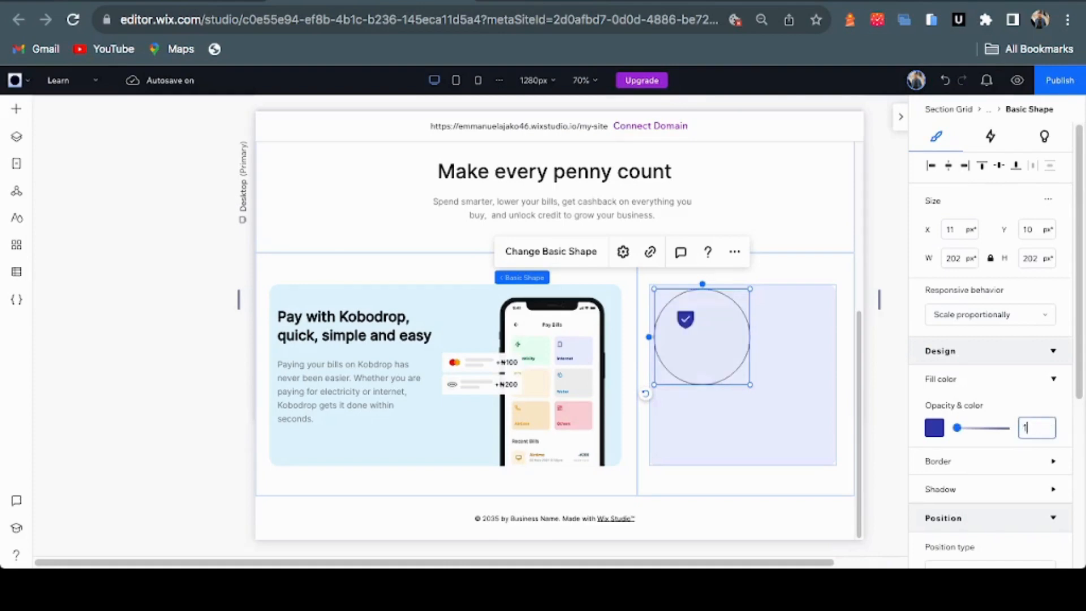
{"action": "key", "text": "Return"}
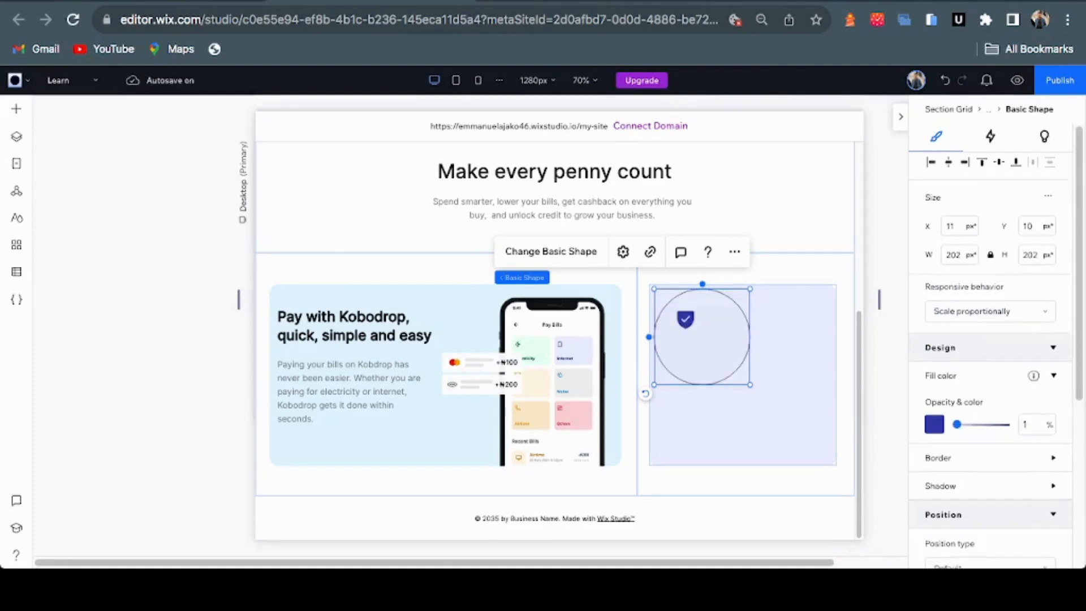
Drag the circle's border opacity down to 0% and compare with Figma
{"action": "scroll", "coordinate": [1007, 375], "scroll_direction": "down", "scroll_amount": 1}
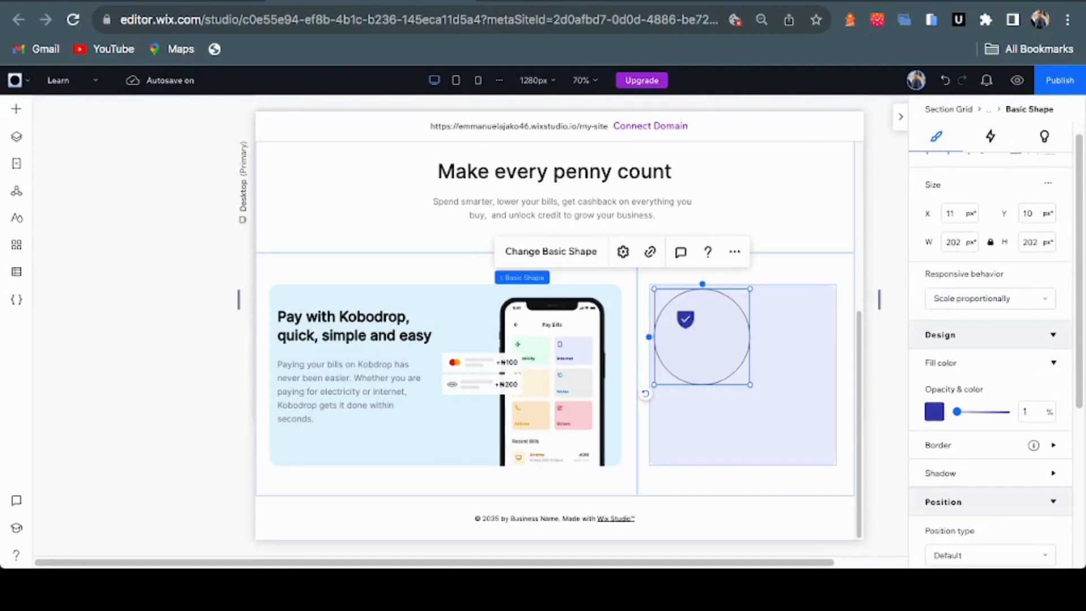
{"action": "left_click", "coordinate": [996, 444]}
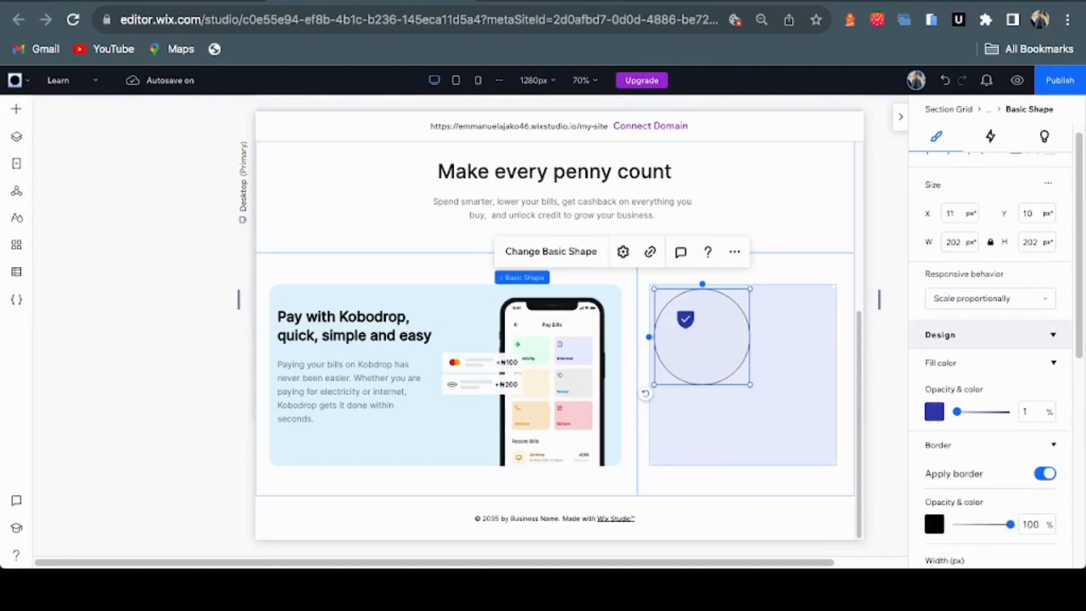
{"action": "left_click_drag", "start_coordinate": [1010, 524], "coordinate": [955, 524]}
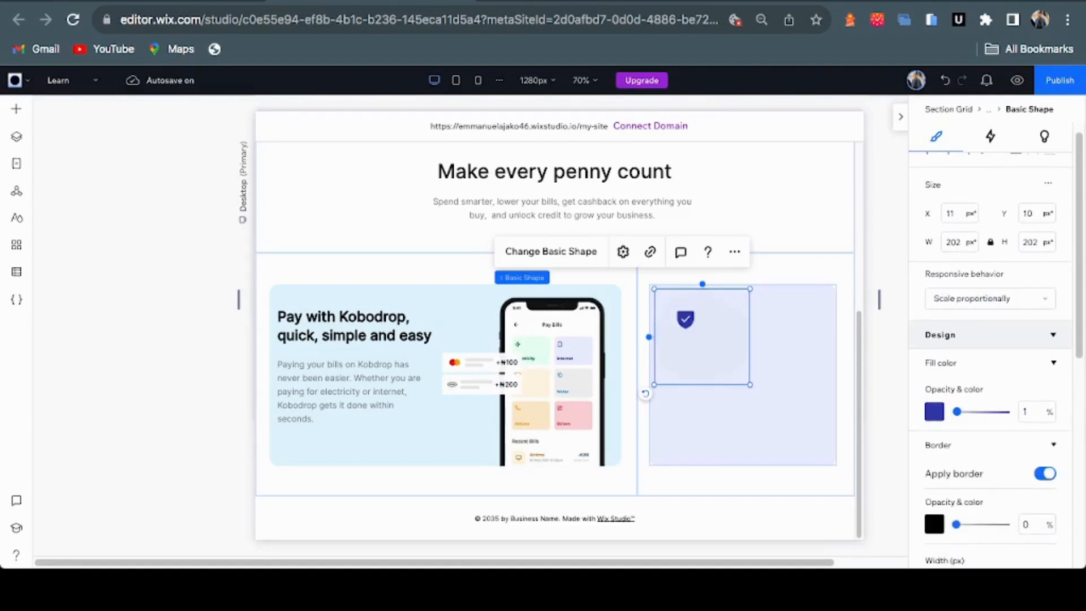
{"action": "left_click", "coordinate": [583, 2]}
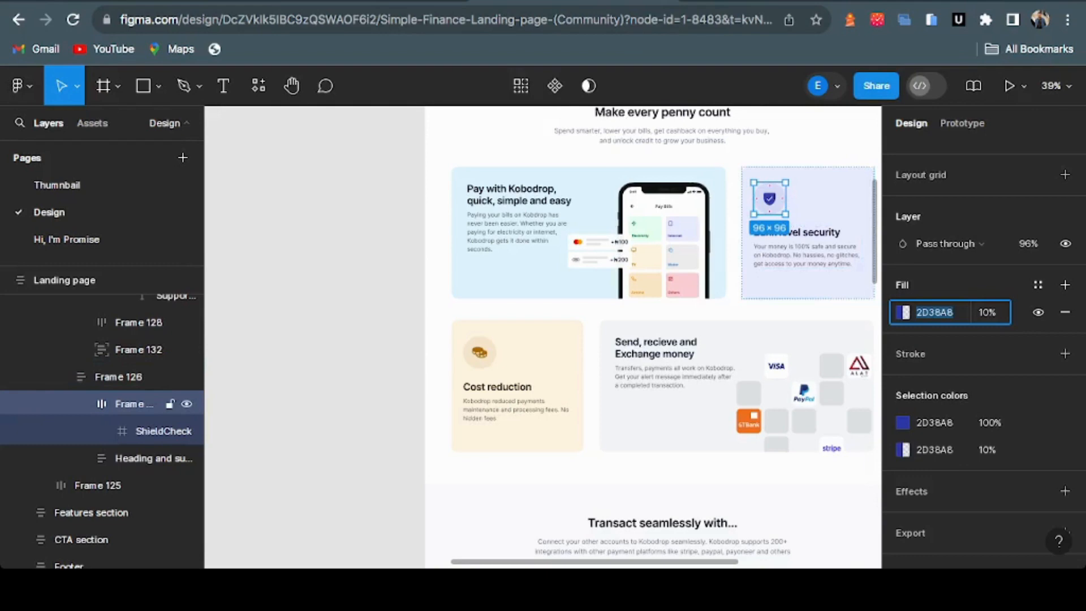
{"action": "left_click", "coordinate": [371, 1]}
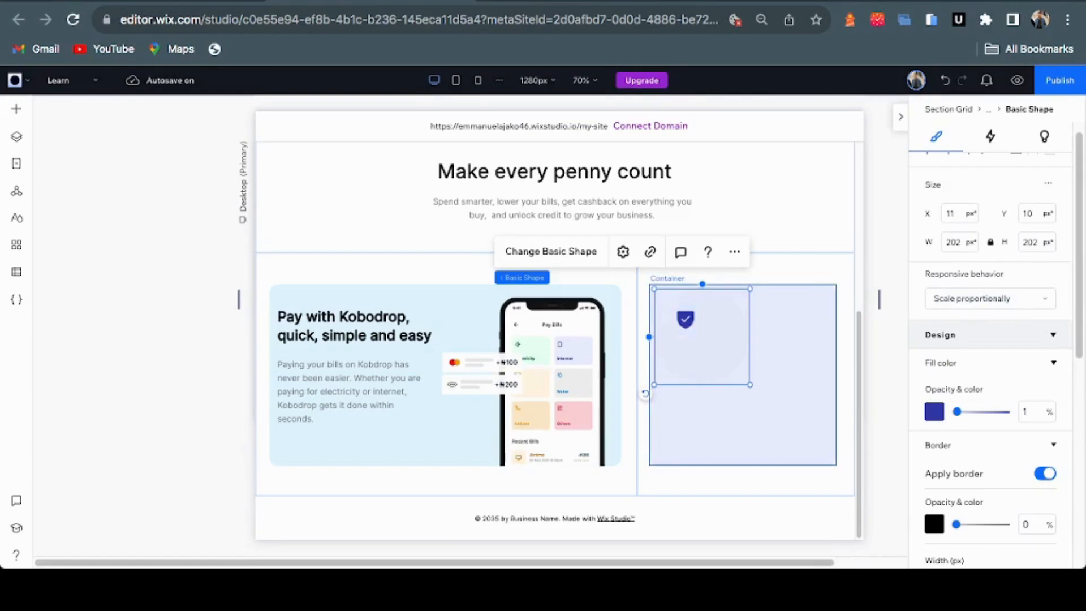
Shrink the circle behind the shield and set its fill opacity to 10%
{"action": "left_click_drag", "start_coordinate": [750, 385], "coordinate": [680, 319]}
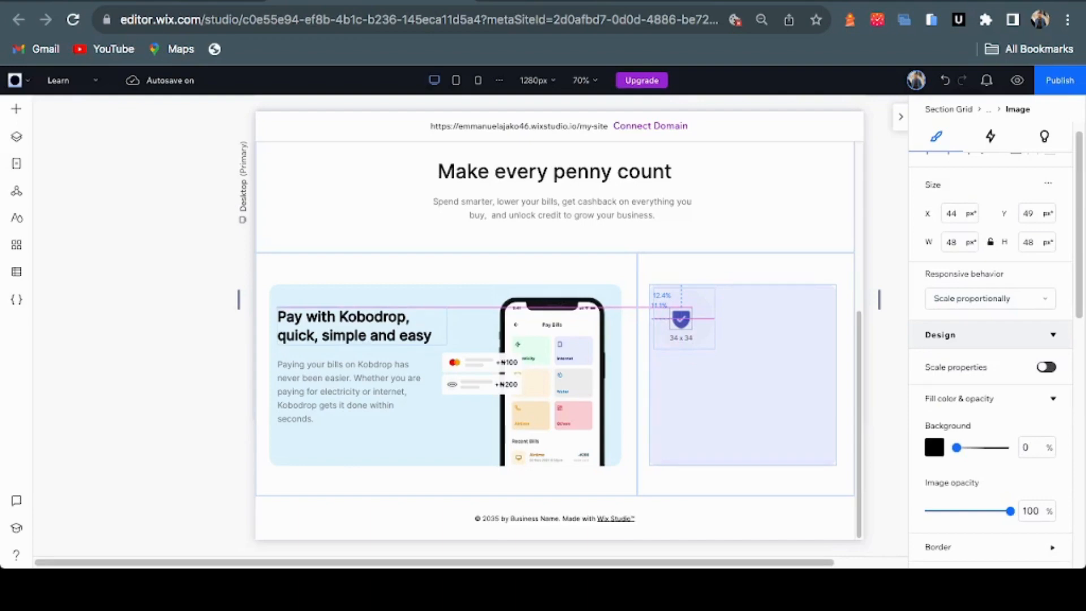
{"action": "left_click", "coordinate": [700, 335]}
{"action": "left_click", "coordinate": [1032, 411]}
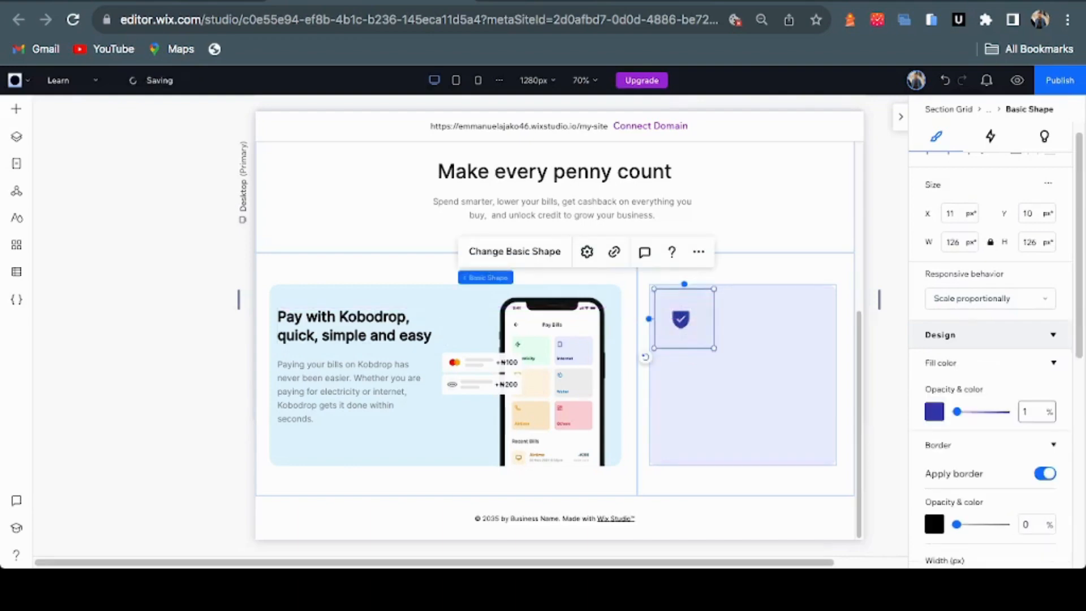
{"action": "type", "text": "0"}
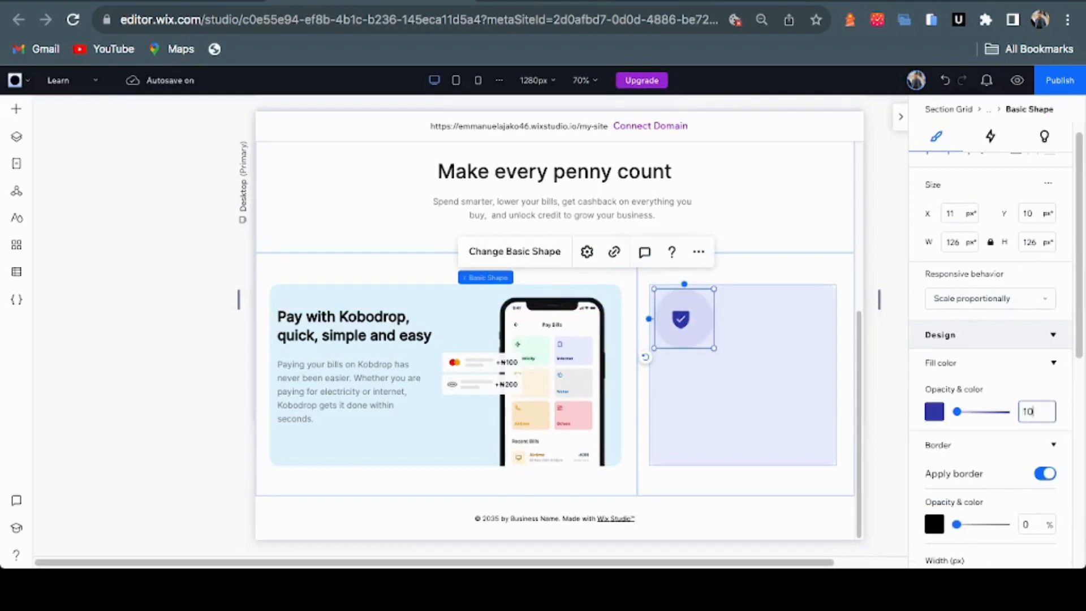
{"action": "key", "text": "Return"}
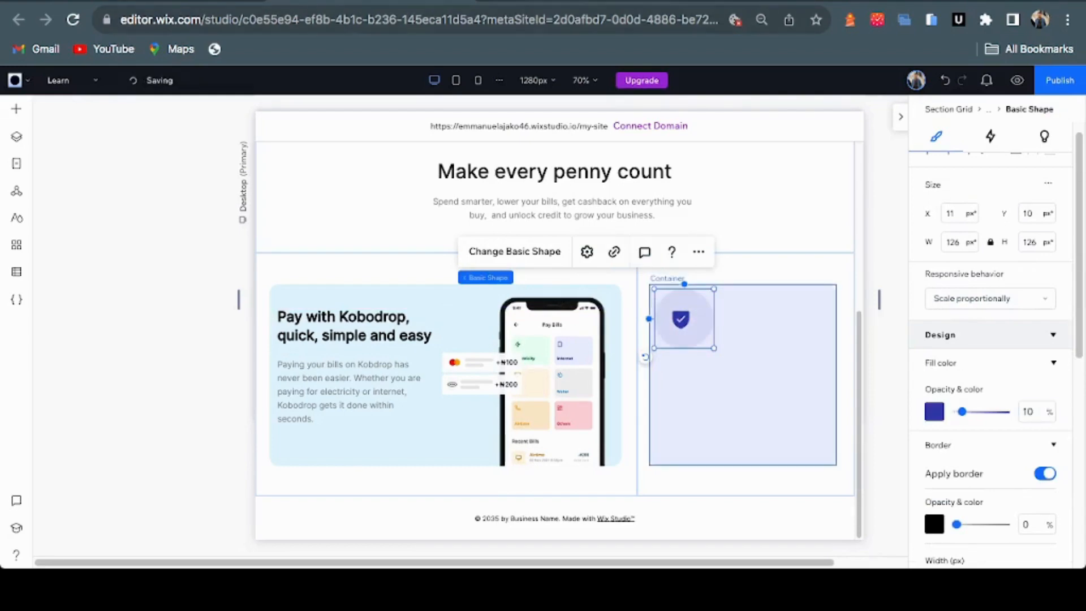
Check the badge against the Figma design, then select the shield icon
{"action": "key", "text": "ctrl+Tab"}
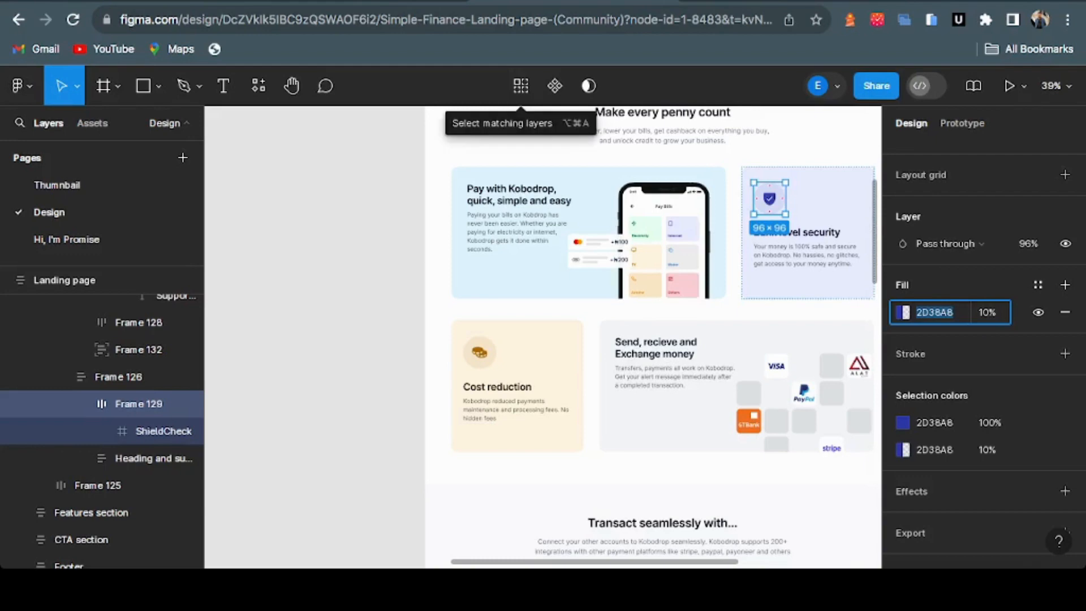
{"action": "scroll", "coordinate": [818, 221], "scroll_direction": "up", "scroll_amount": 3}
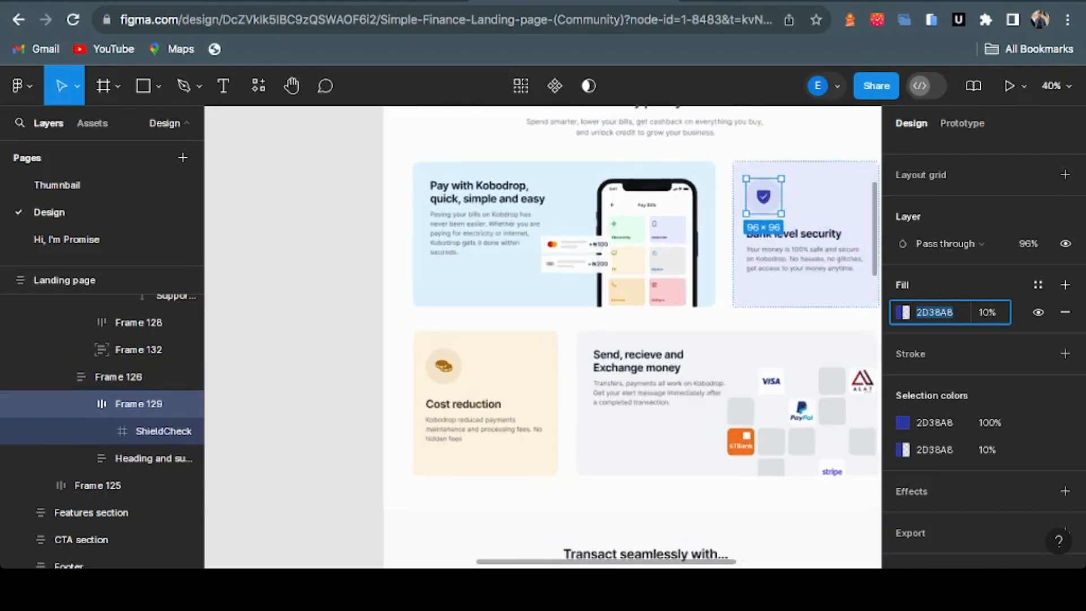
{"action": "scroll", "coordinate": [810, 217], "scroll_direction": "up", "scroll_amount": 3}
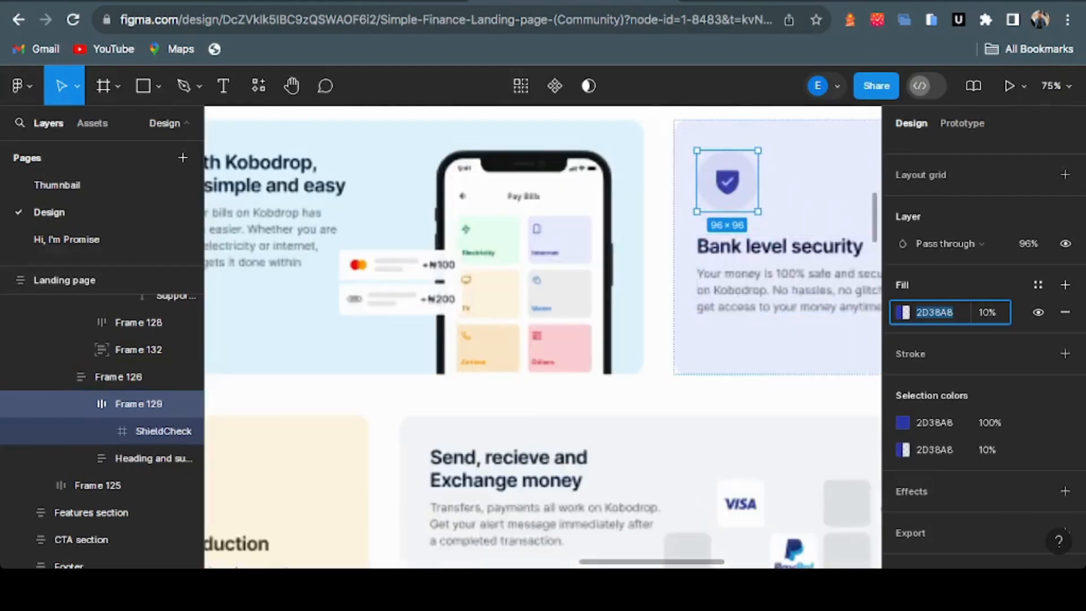
{"action": "key", "text": "ctrl+shift+Tab"}
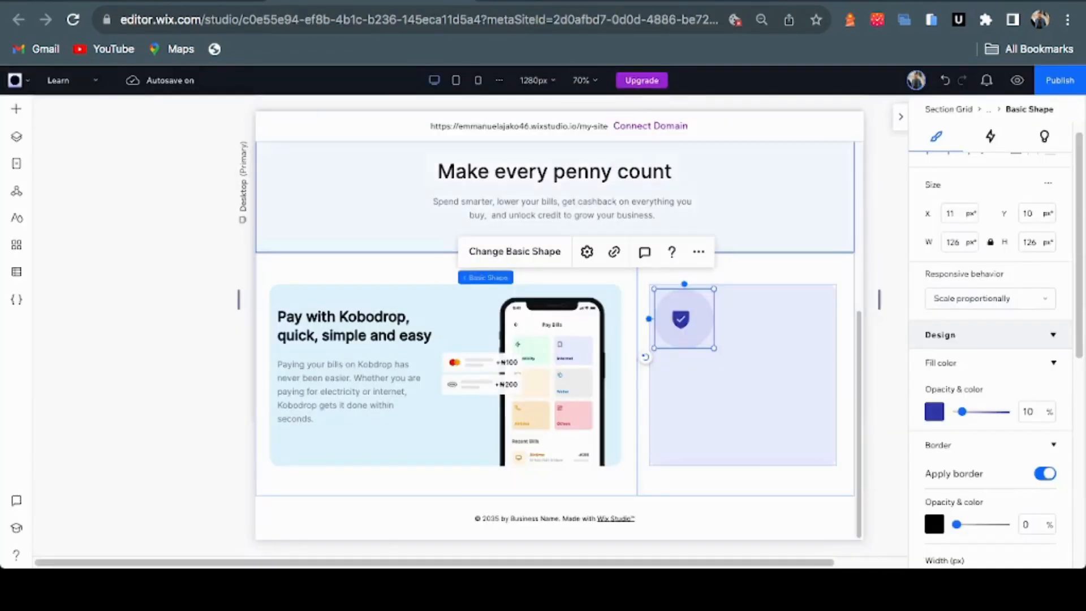
{"action": "left_click", "coordinate": [681, 319]}
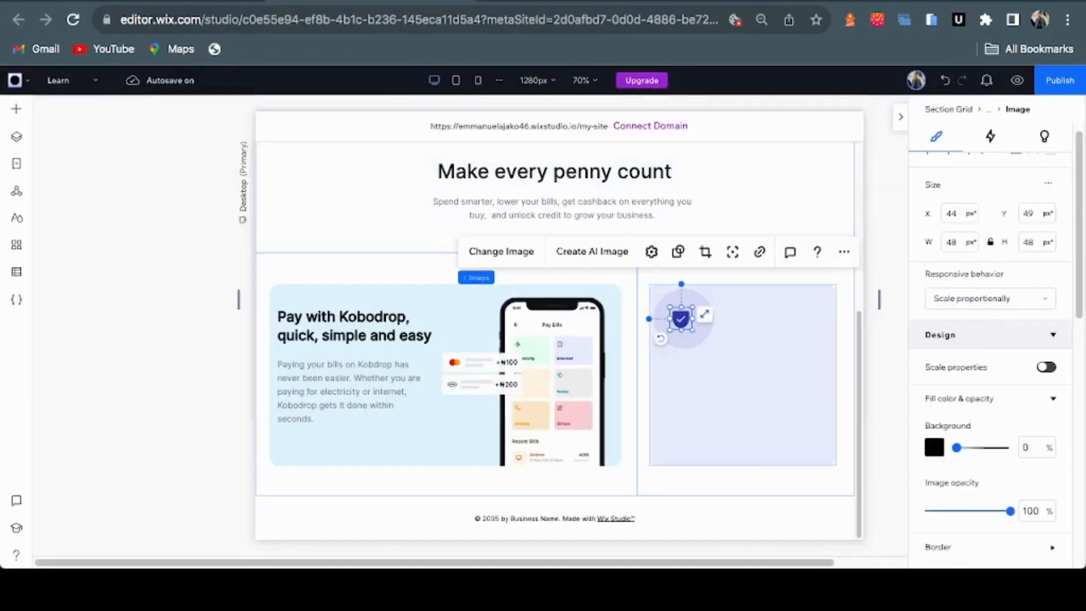
Nudge the shield right and drag a Heading 2 and a paragraph into the security card
{"action": "key", "text": "Right"}
{"action": "key", "text": "Right"}
{"action": "key", "text": "Right"}
{"action": "key", "text": "Right"}
{"action": "key", "text": "Right"}
{"action": "key", "text": "Right"}
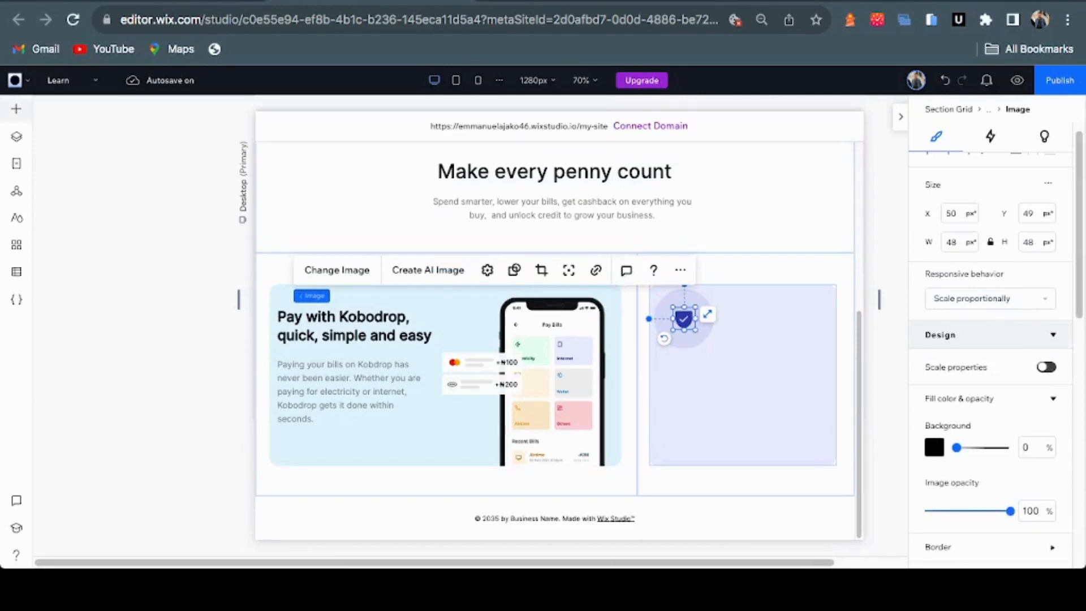
{"action": "left_click", "coordinate": [16, 108]}
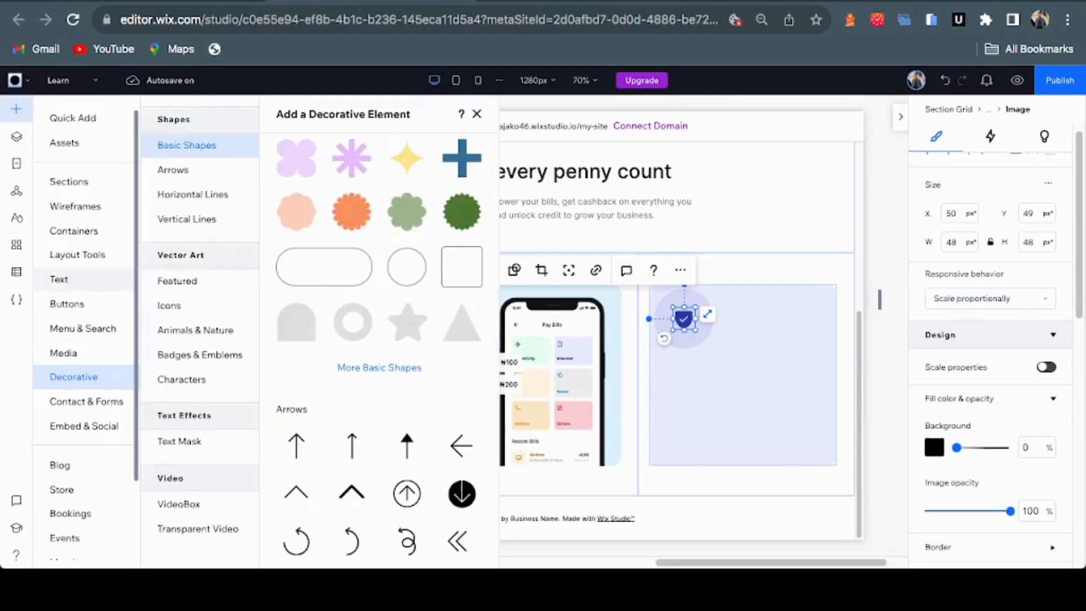
{"action": "left_click", "coordinate": [59, 278]}
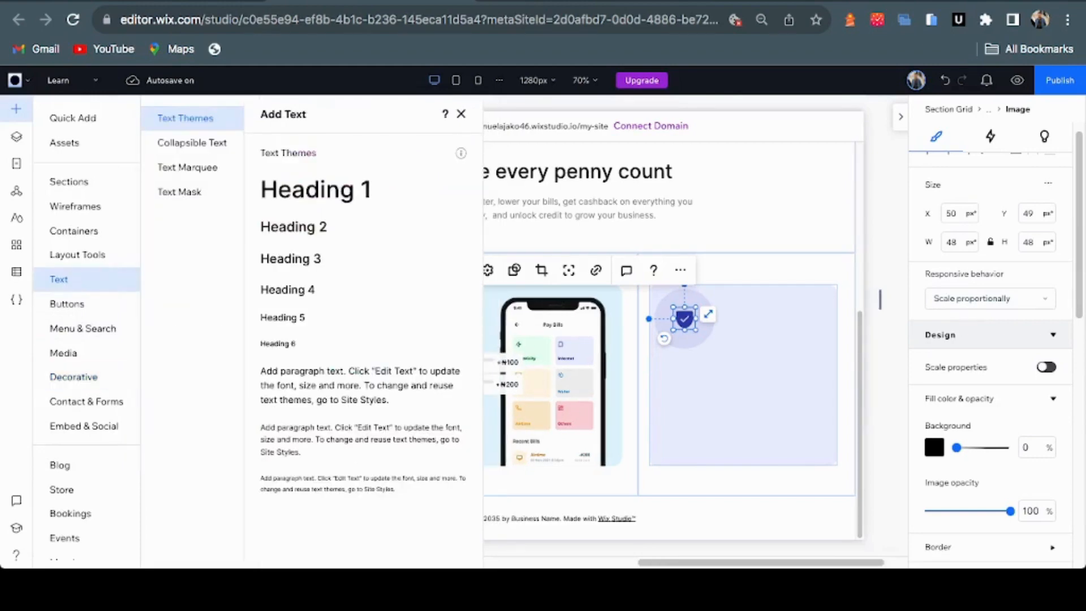
{"action": "left_click_drag", "start_coordinate": [293, 226], "coordinate": [995, 260]}
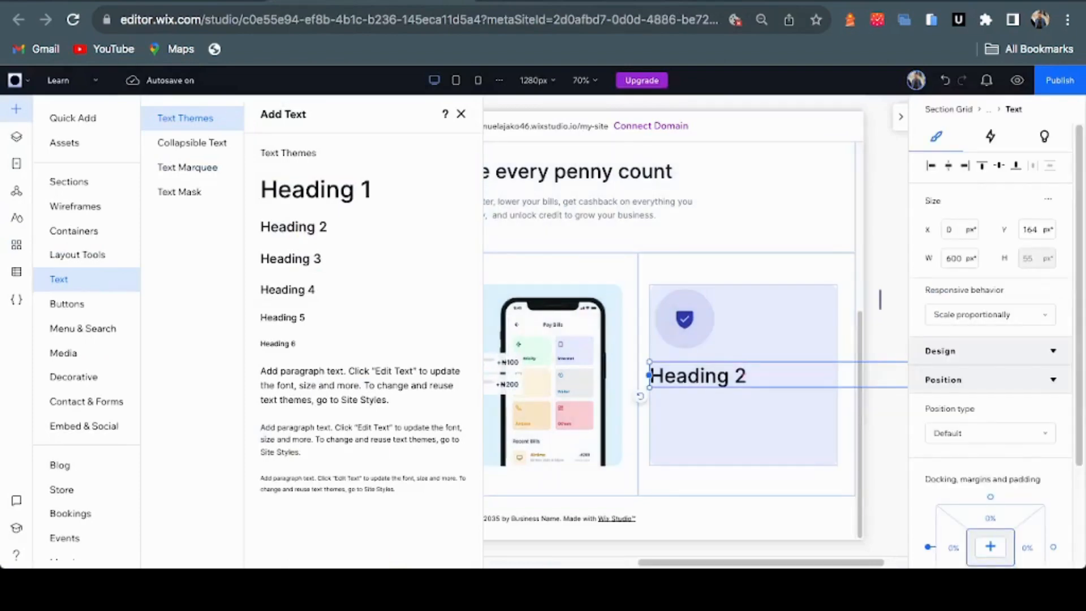
{"action": "left_click_drag", "start_coordinate": [361, 440], "coordinate": [995, 260]}
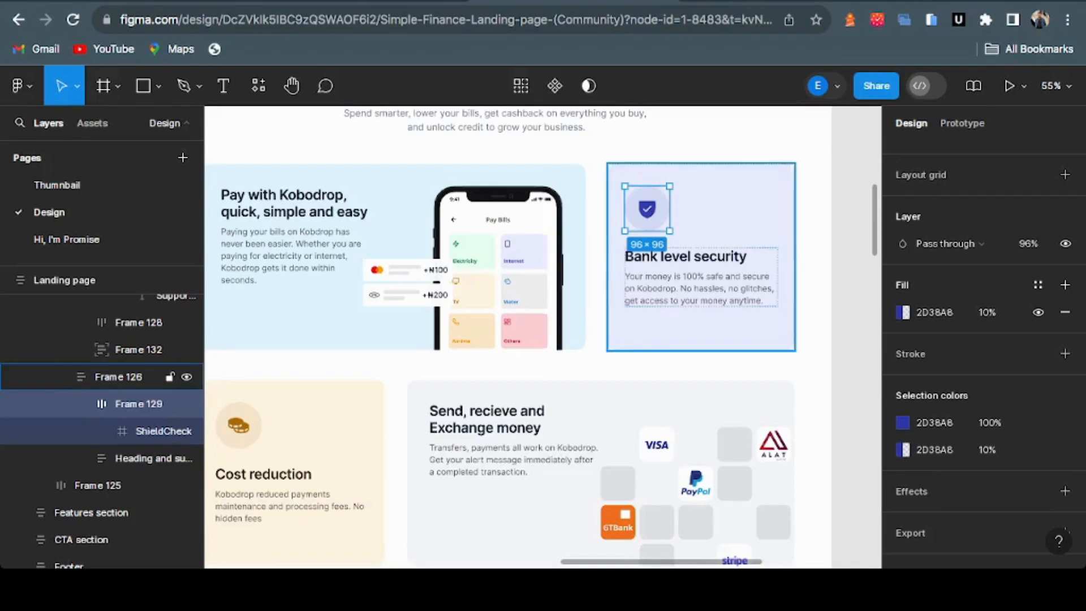
Select the 'Bank level security' heading text in Figma for editing
{"action": "left_click", "coordinate": [144, 458]}
{"action": "left_click", "coordinate": [685, 256]}
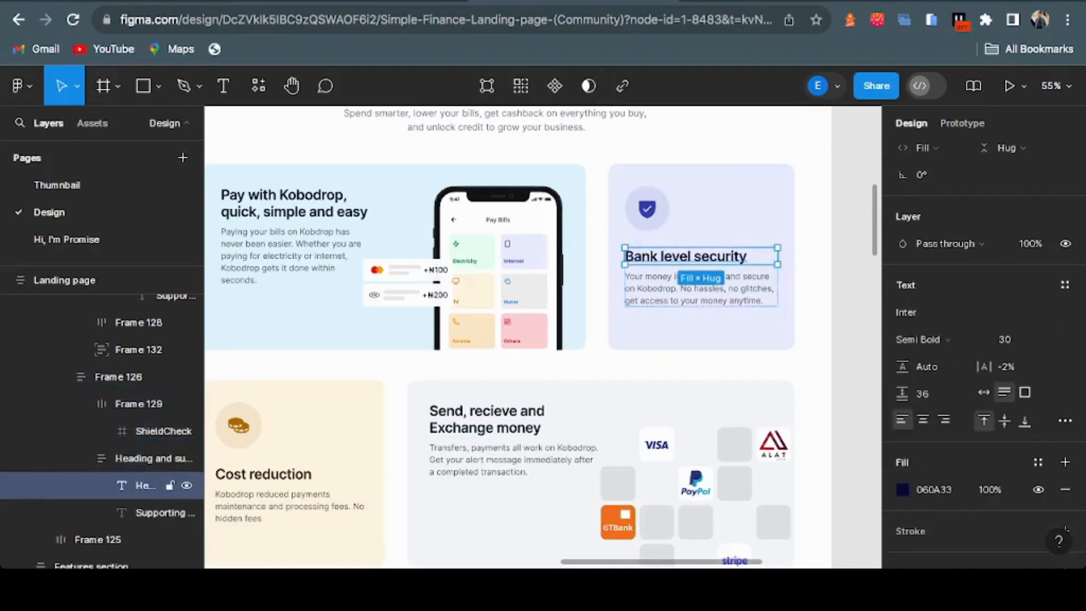
{"action": "double_click", "coordinate": [641, 256]}
Copy 'Bank level security' from Figma and paste it over the Heading 2 placeholder
{"action": "key", "text": "ctrl+a"}
{"action": "key", "text": "ctrl+c"}
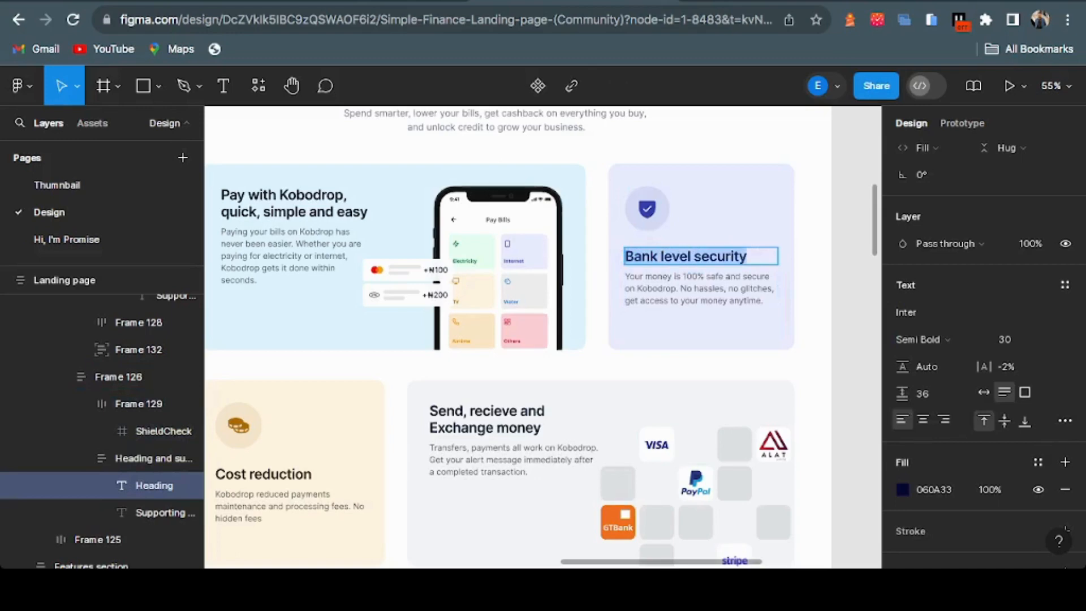
{"action": "key", "text": "ctrl+Tab"}
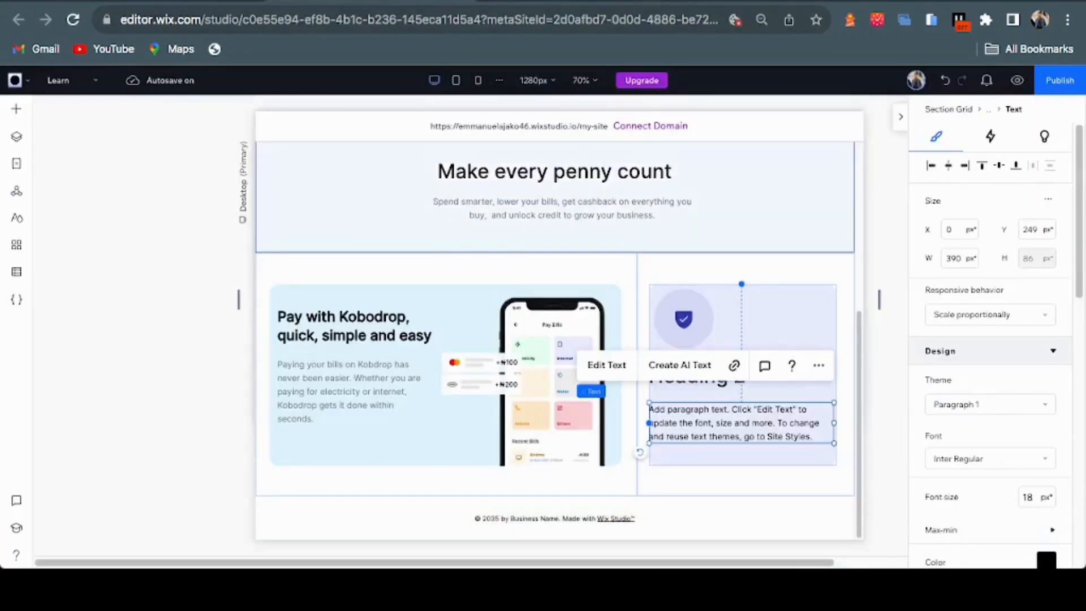
{"action": "left_click", "coordinate": [696, 384]}
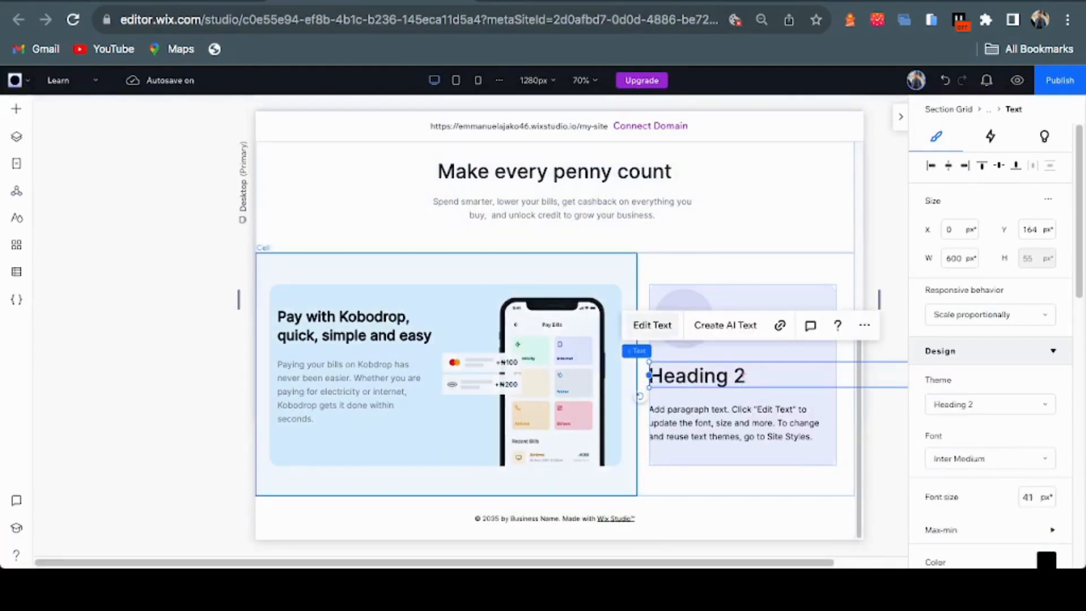
{"action": "left_click", "coordinate": [652, 324]}
{"action": "key", "text": "ctrl+v"}
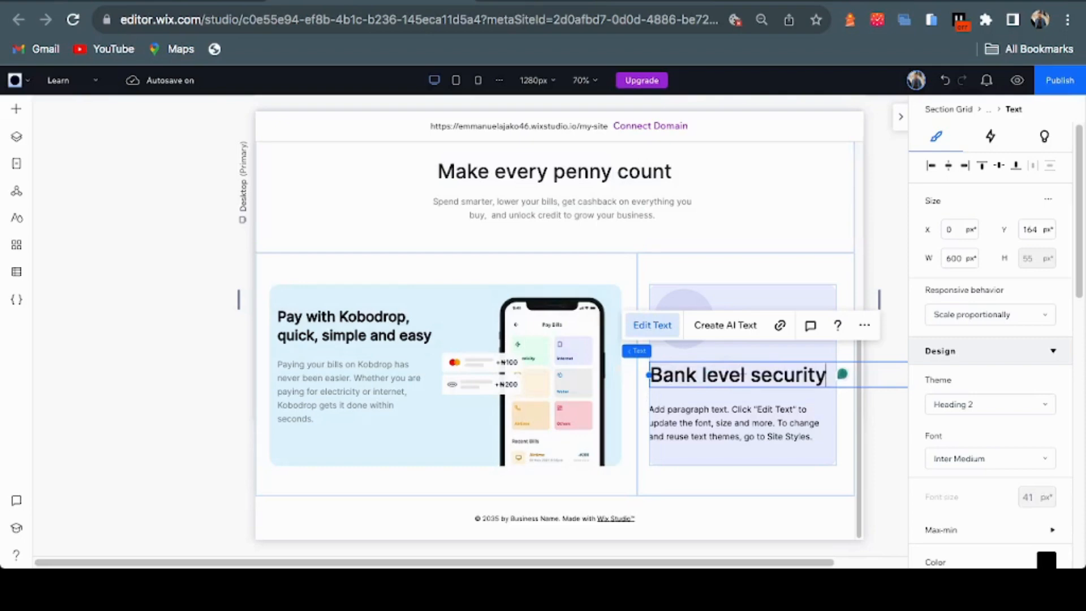
Replace the placeholder paragraph with the Figma 'Your money is 100% safe…' description
{"action": "left_click", "coordinate": [734, 423]}
{"action": "key", "text": "ctrl+Tab"}
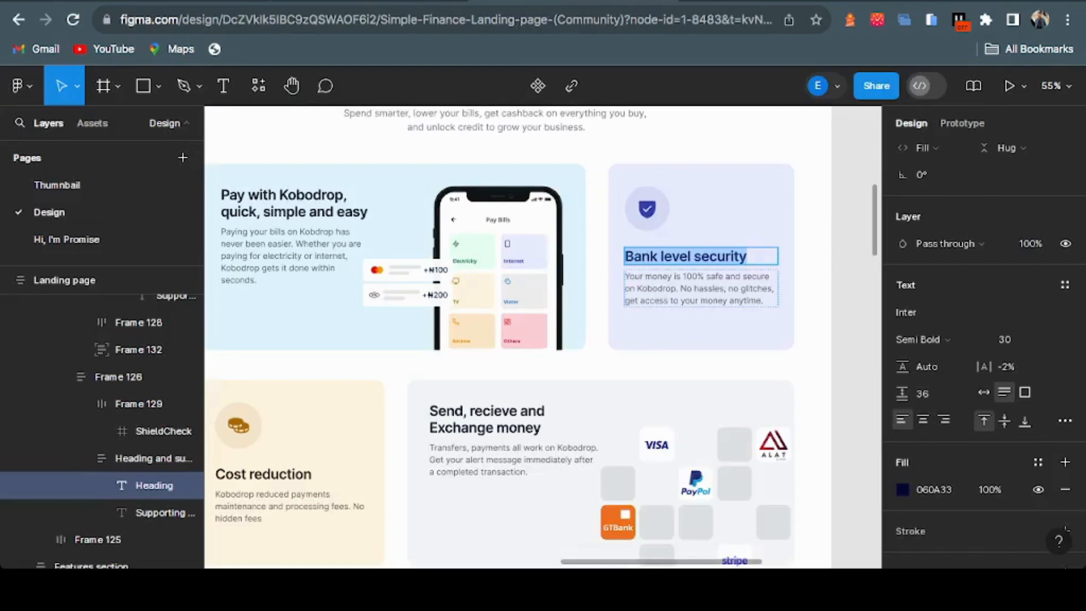
{"action": "double_click", "coordinate": [674, 288]}
{"action": "key", "text": "ctrl+a"}
{"action": "key", "text": "ctrl+c"}
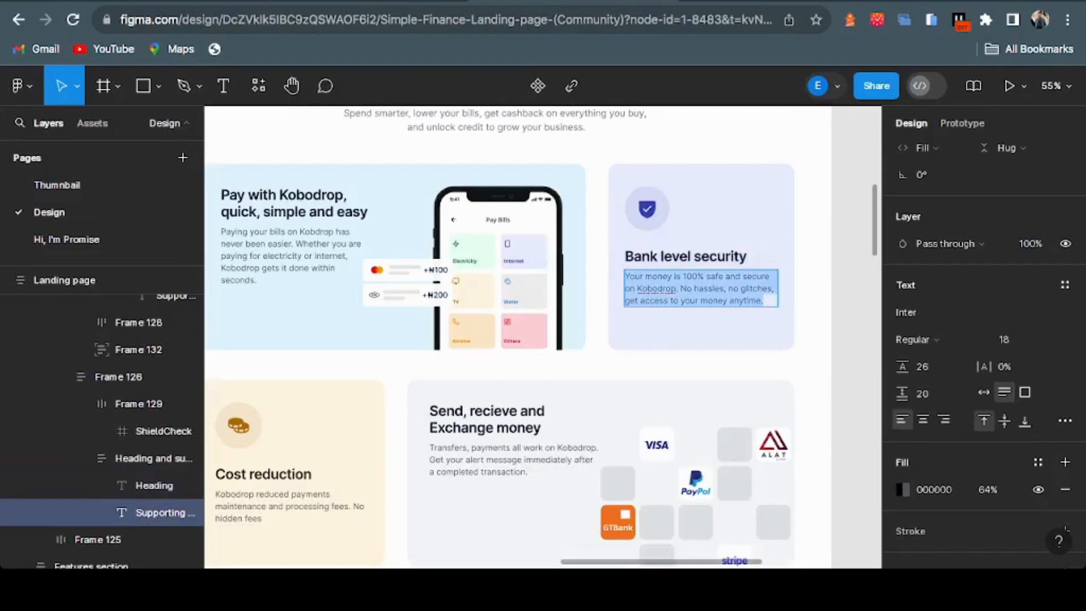
{"action": "key", "text": "ctrl+Tab"}
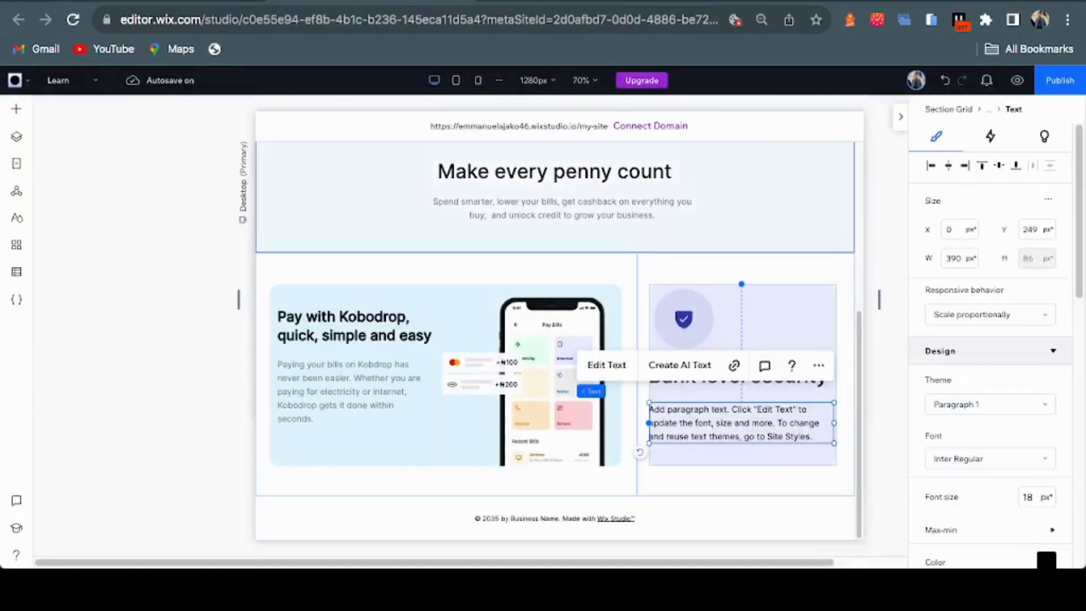
{"action": "left_click", "coordinate": [606, 365]}
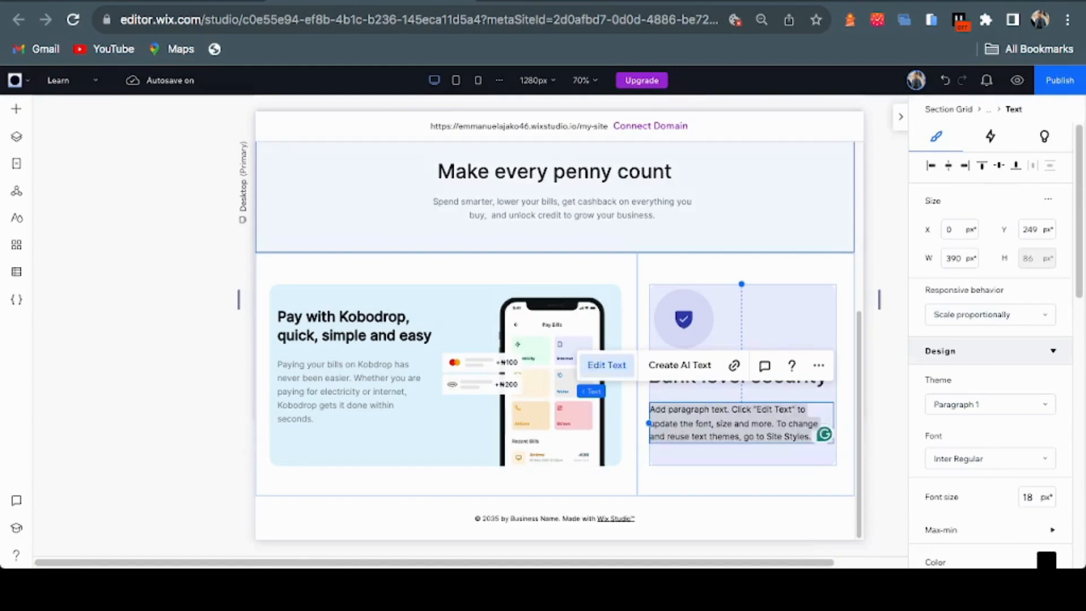
{"action": "key", "text": "ctrl+v"}
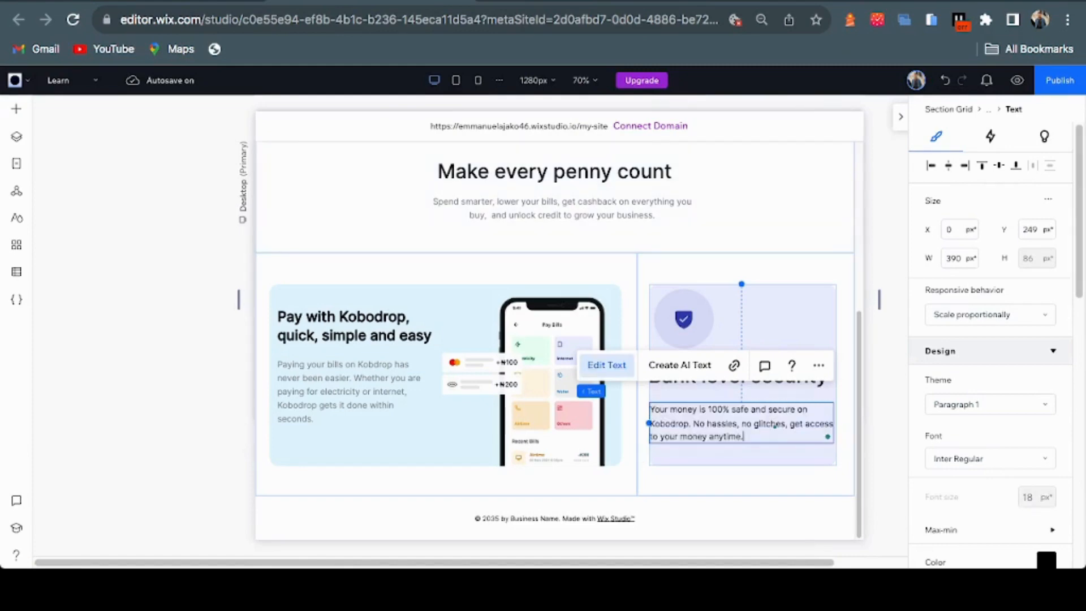
{"action": "left_click", "coordinate": [743, 375]}
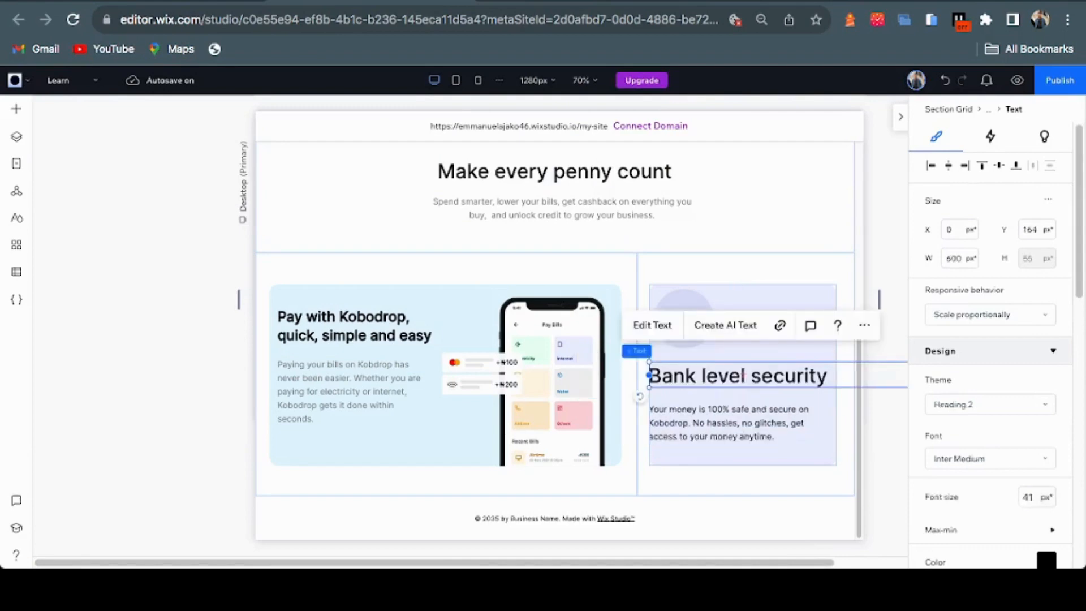
Set the 'Bank level security' heading's font size to 30 px
{"action": "left_click", "coordinate": [1028, 496]}
{"action": "type", "text": "30"}
{"action": "key", "text": "Return"}
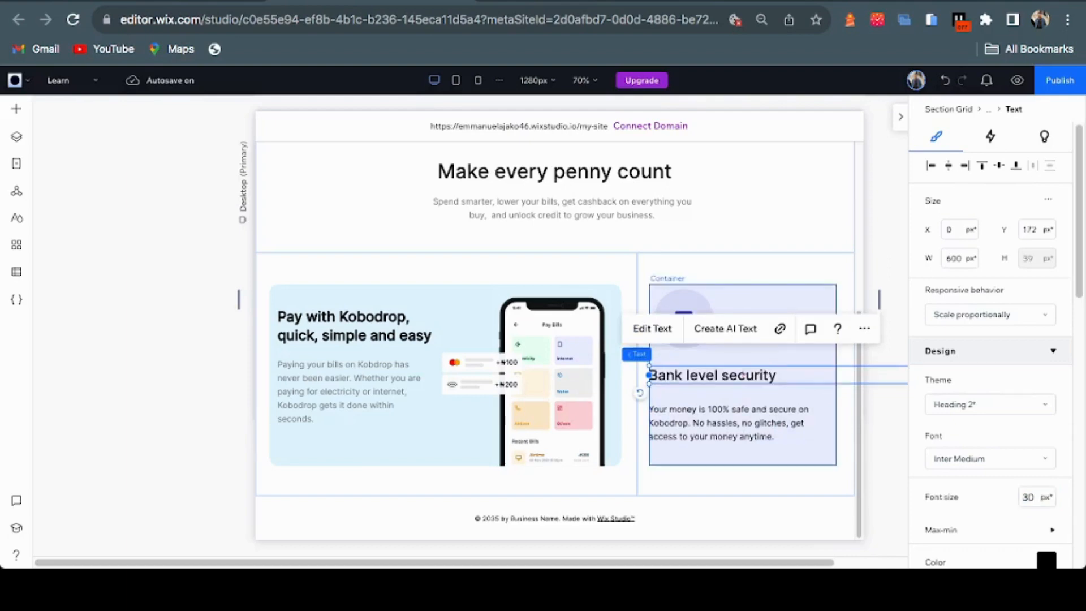
{"action": "left_click", "coordinate": [740, 423]}
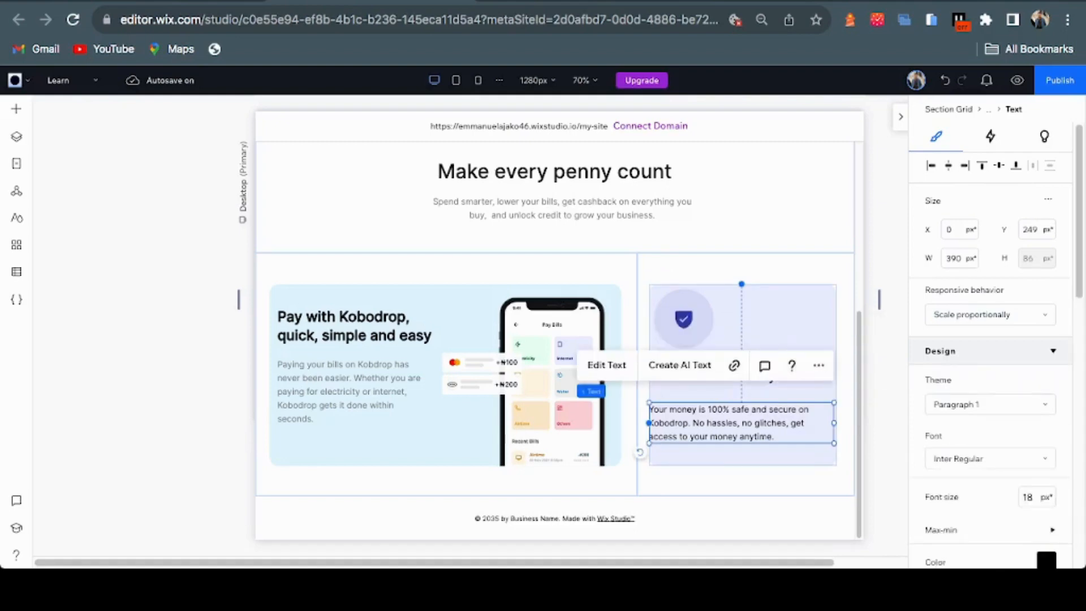
{"action": "key", "text": "Escape"}
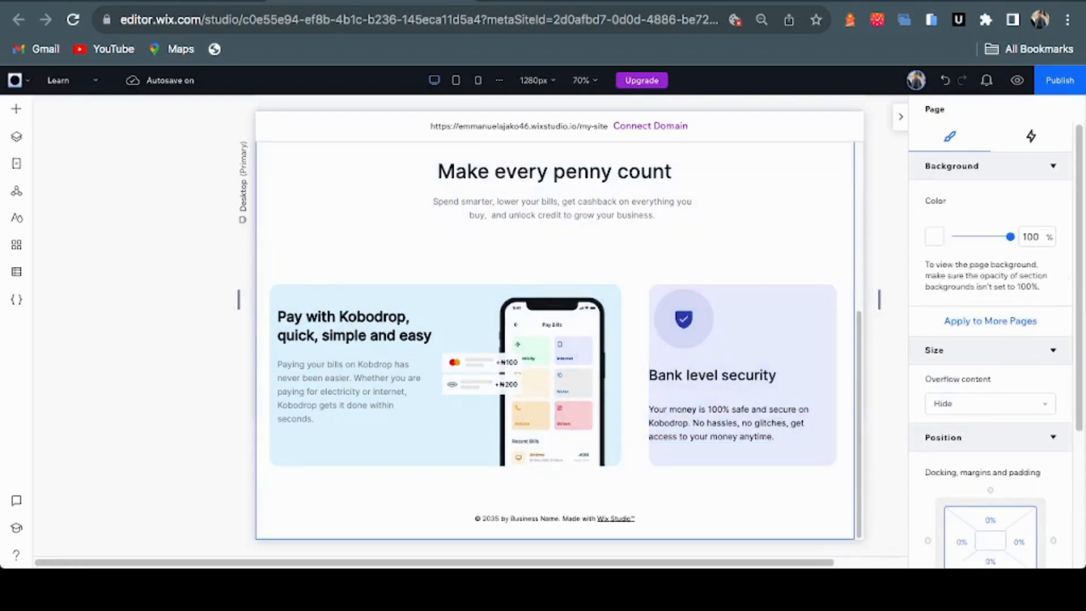
Stack the heading and paragraph together and narrow the stack from 600 to 502 px
{"action": "left_click", "coordinate": [741, 268]}
{"action": "left_click", "coordinate": [742, 269]}
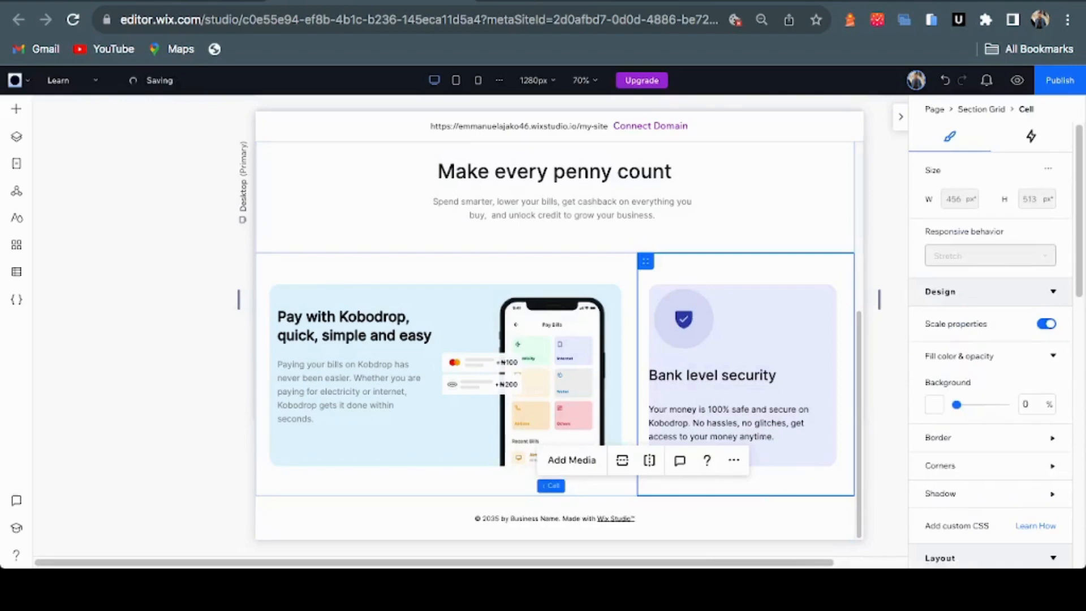
{"action": "left_click", "coordinate": [712, 375]}
{"action": "left_click", "coordinate": [713, 375]}
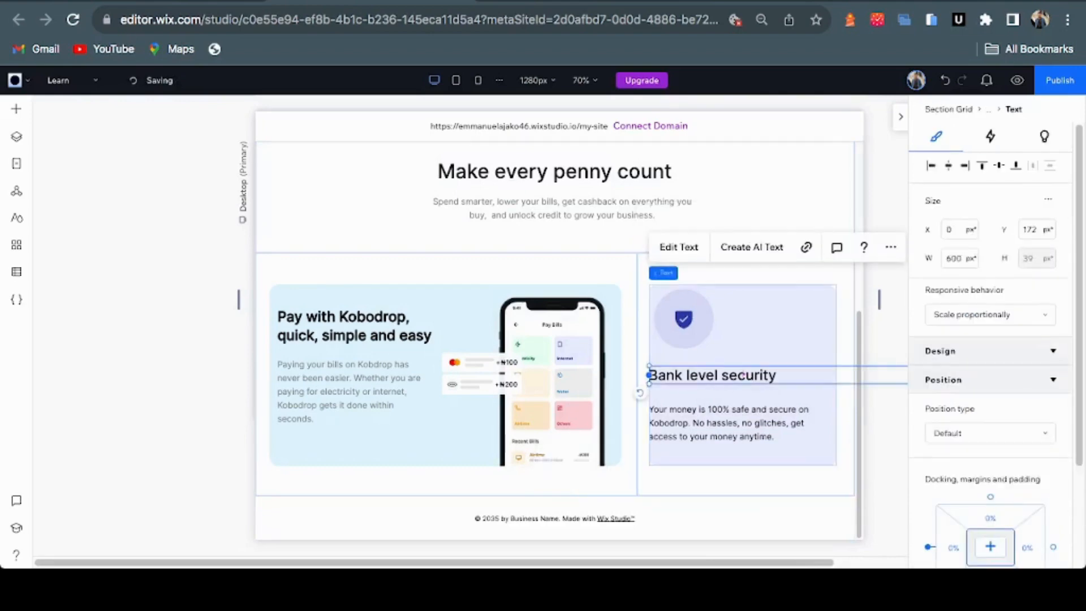
{"action": "left_click", "coordinate": [728, 423], "text": "shift"}
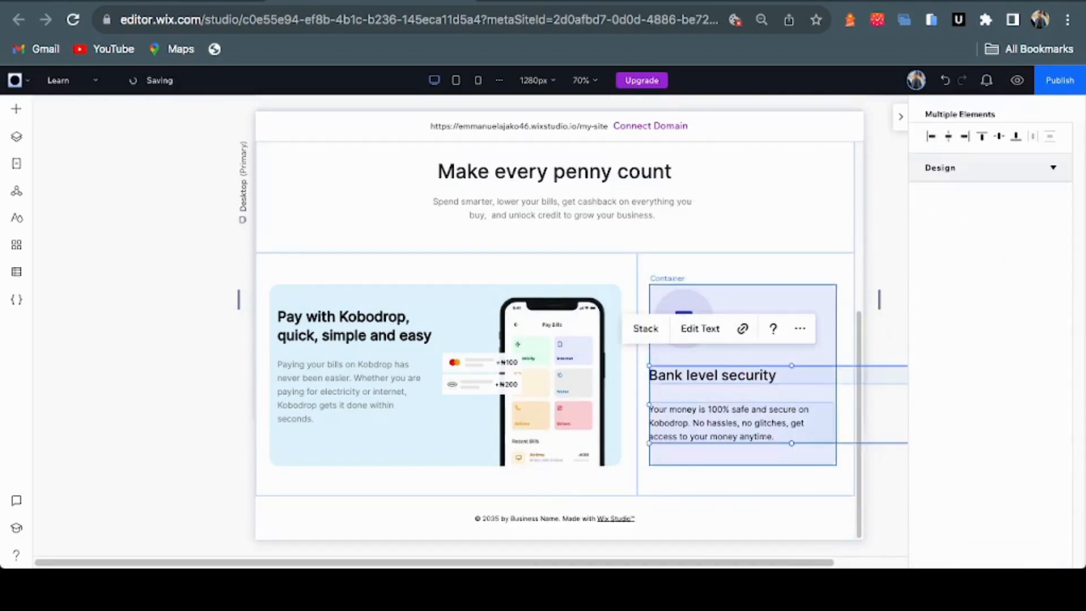
{"action": "left_click", "coordinate": [712, 374]}
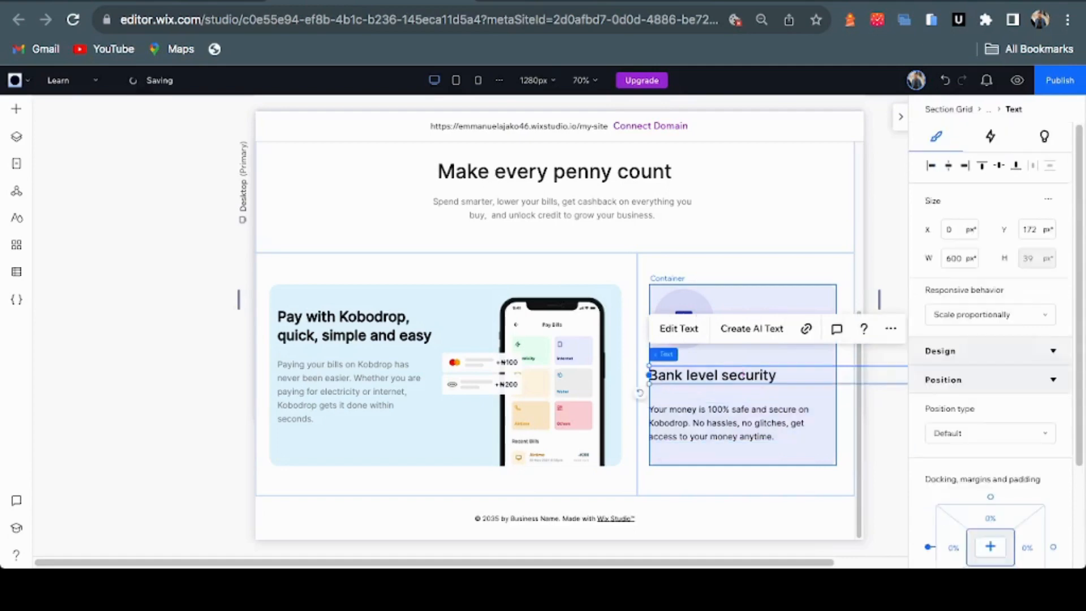
{"action": "left_click", "coordinate": [728, 423], "text": "shift"}
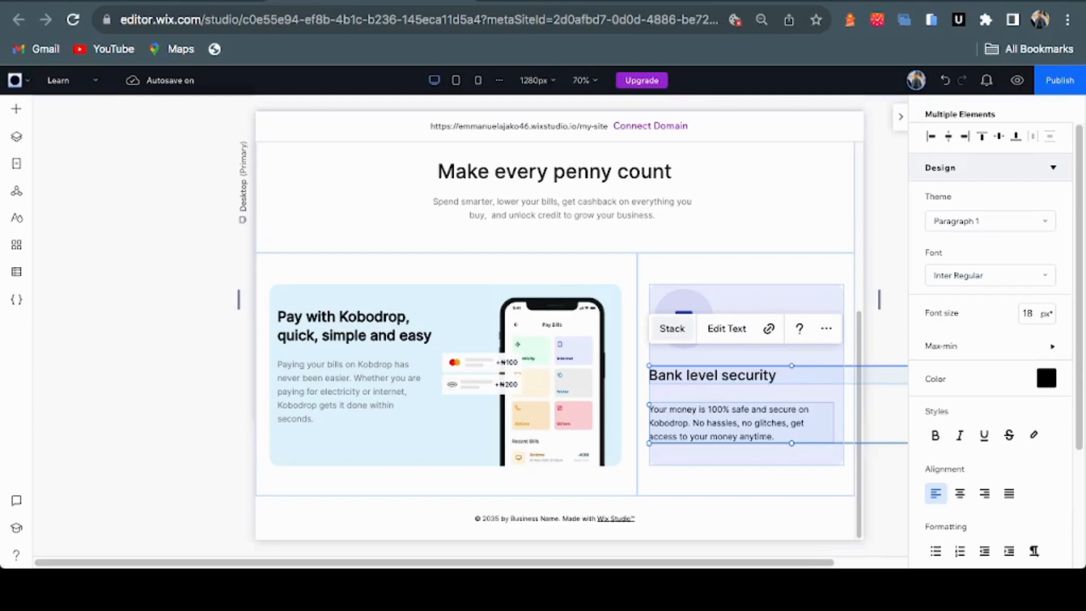
{"action": "left_click", "coordinate": [672, 328]}
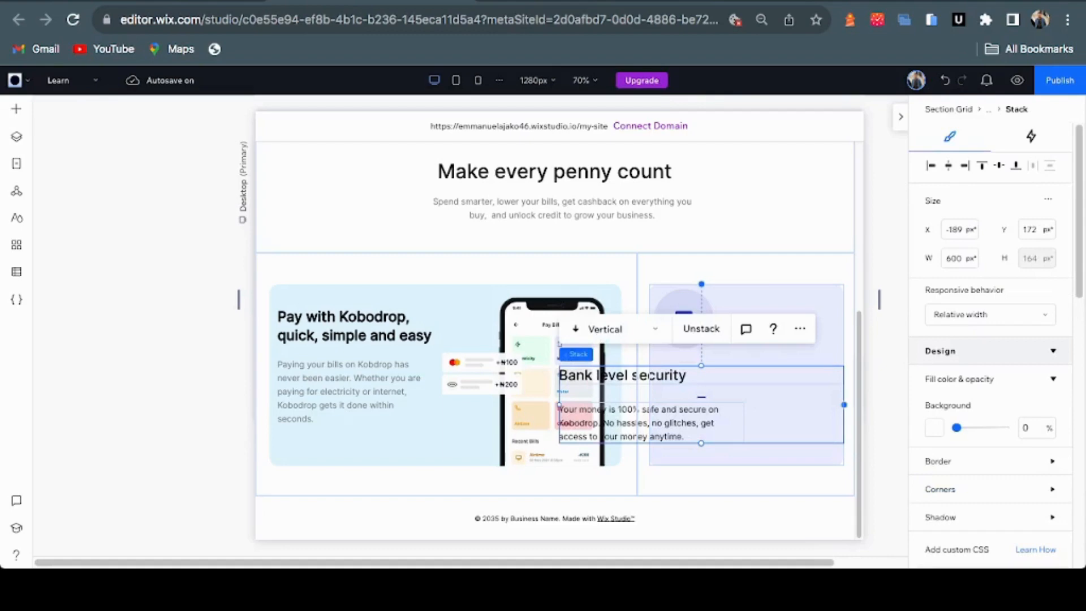
{"action": "left_click_drag", "start_coordinate": [559, 404], "coordinate": [655, 404]}
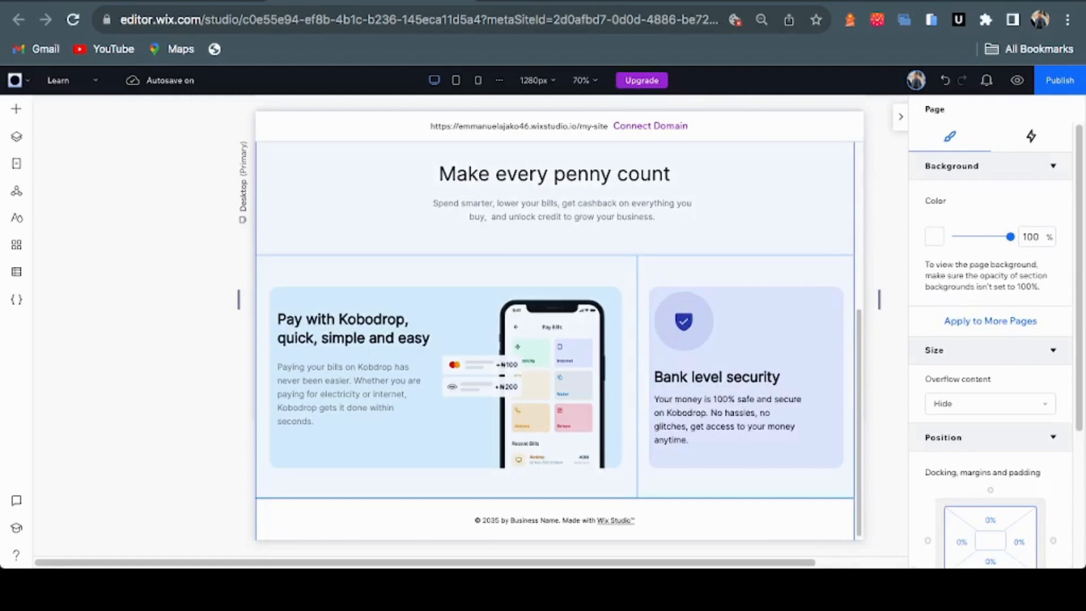
Review the next section of the Figma design for reference
{"action": "left_click", "coordinate": [573, 2]}
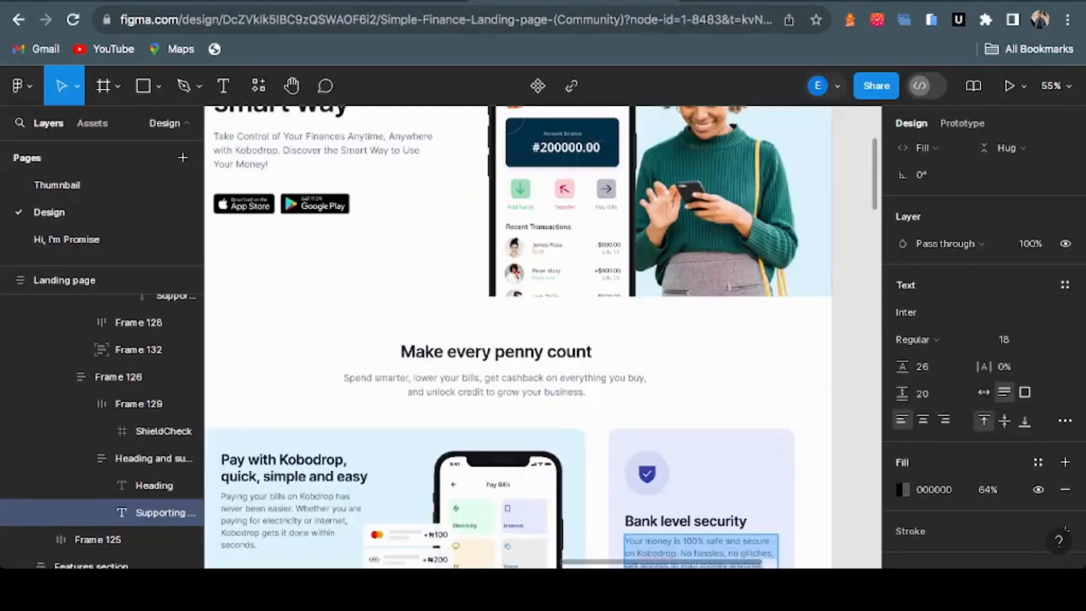
{"action": "scroll", "coordinate": [518, 339], "scroll_direction": "down", "scroll_amount": 5}
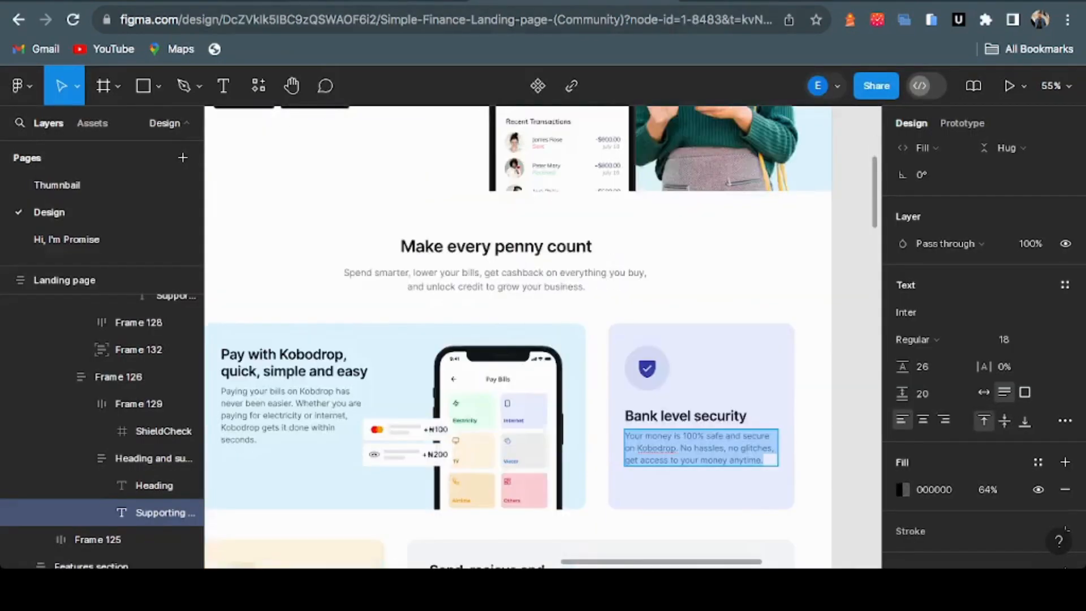
{"action": "scroll", "coordinate": [517, 340], "scroll_direction": "down", "scroll_amount": 1}
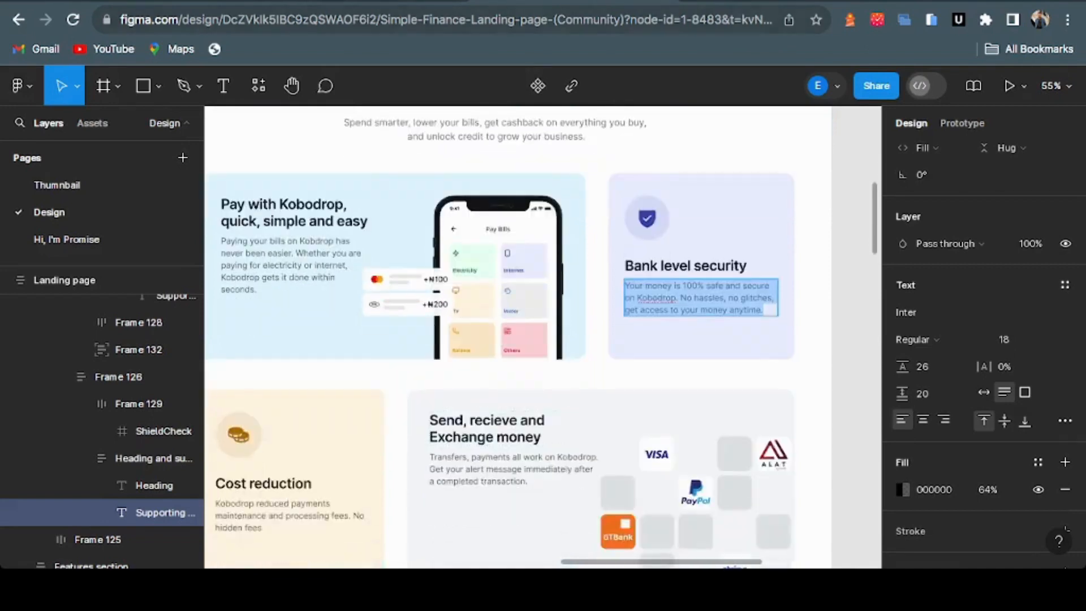
{"action": "left_click", "coordinate": [433, 1]}
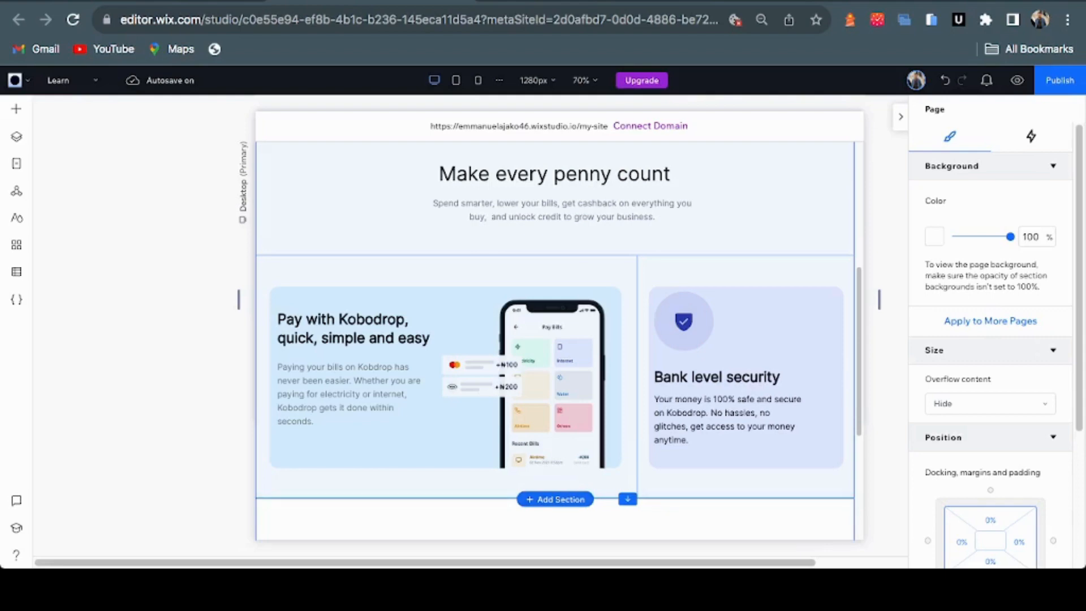
Give the empty section below the cards a two-column grid with a narrower left column
{"action": "scroll", "coordinate": [554, 339], "scroll_direction": "down", "scroll_amount": 5}
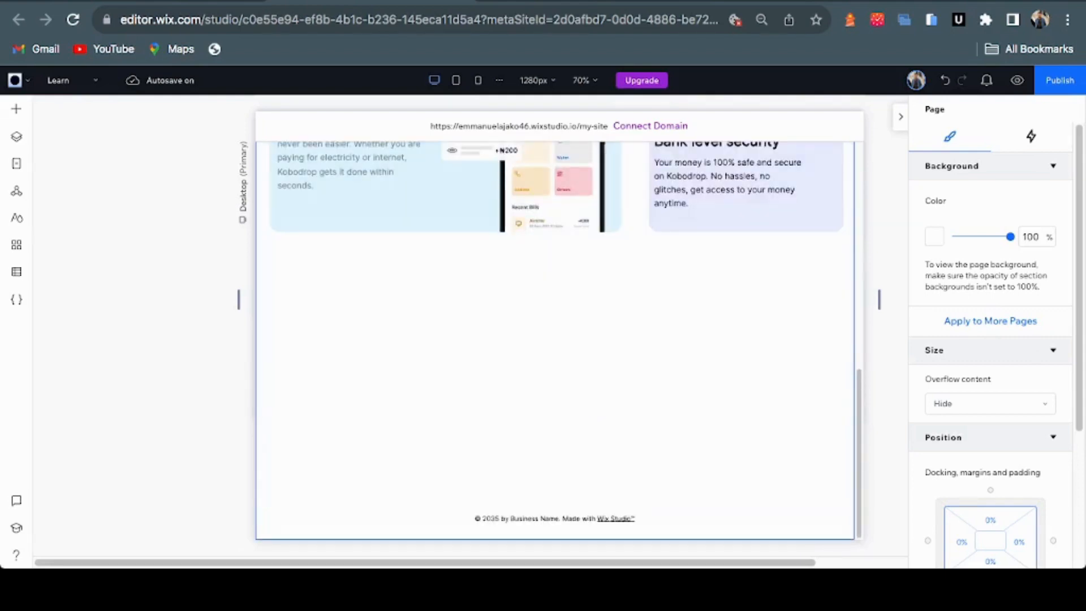
{"action": "left_click", "coordinate": [554, 362]}
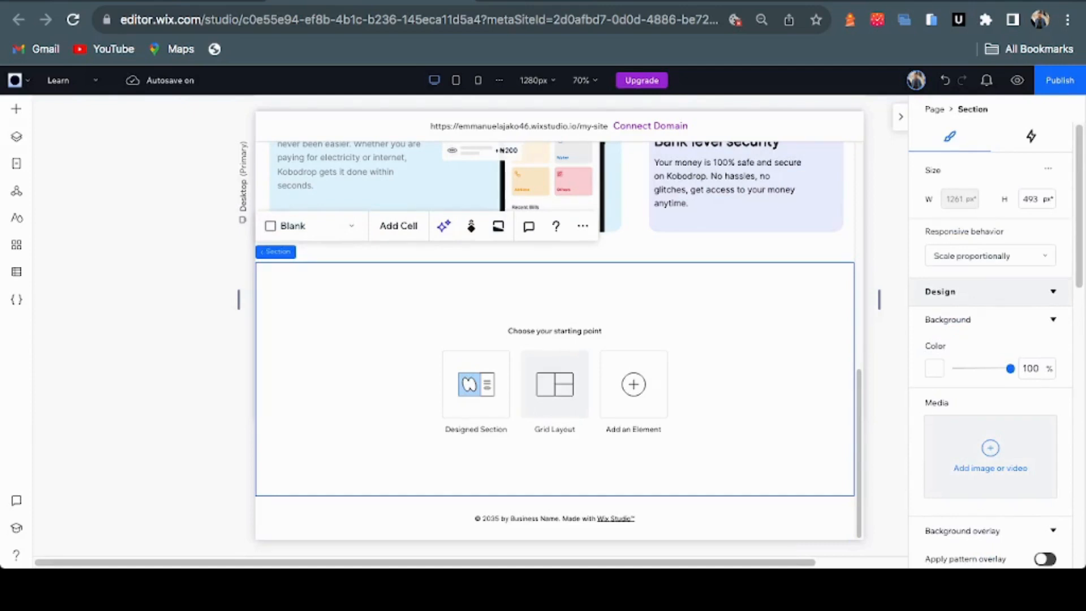
{"action": "left_click", "coordinate": [16, 109]}
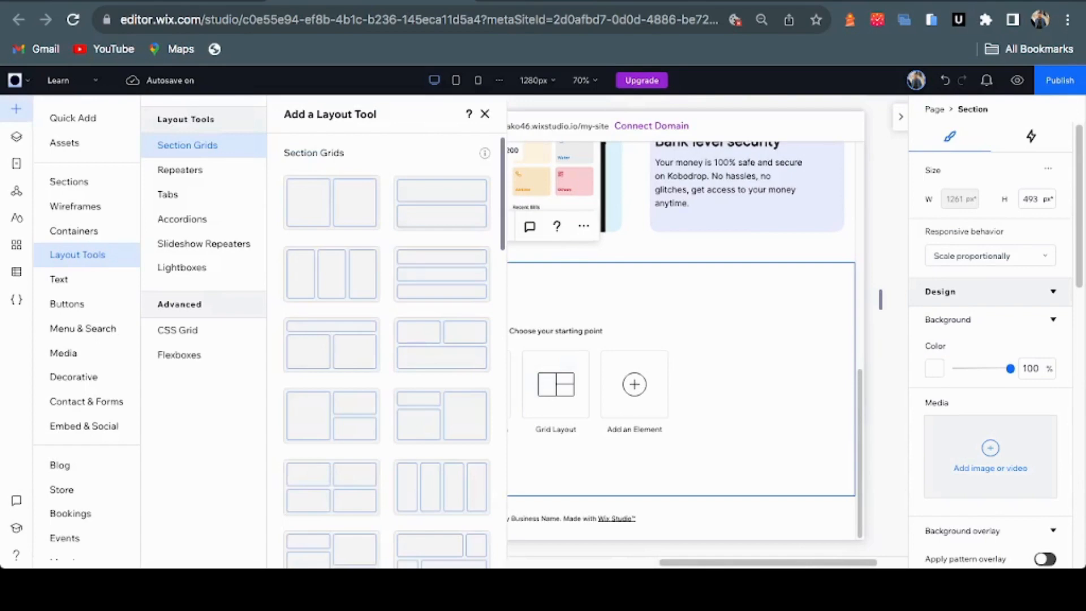
{"action": "key", "text": "Escape"}
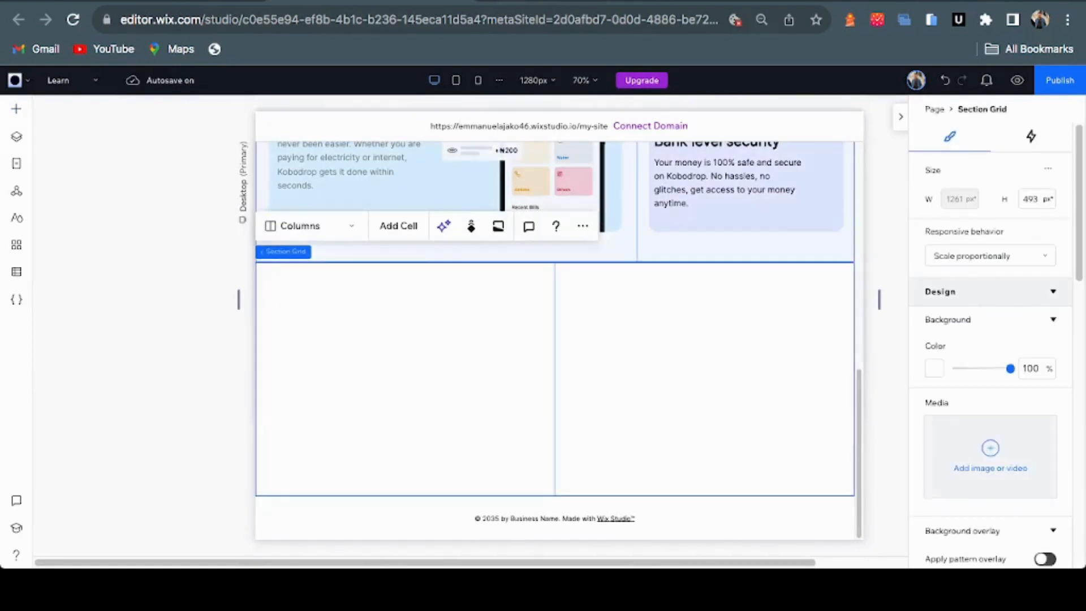
{"action": "key", "text": "ctrl+Tab"}
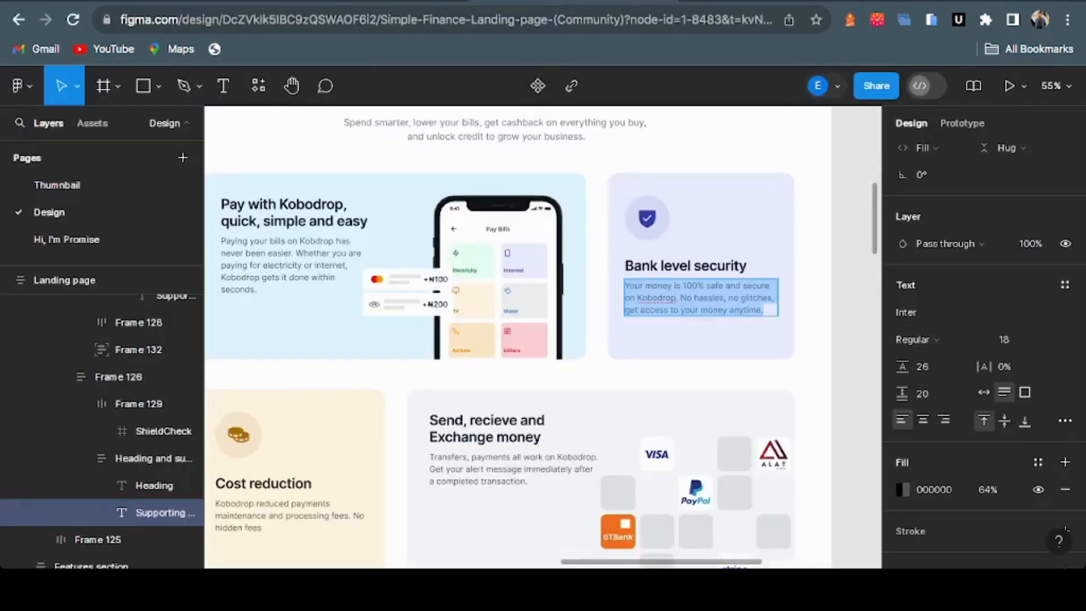
{"action": "key", "text": "ctrl+shift+Tab"}
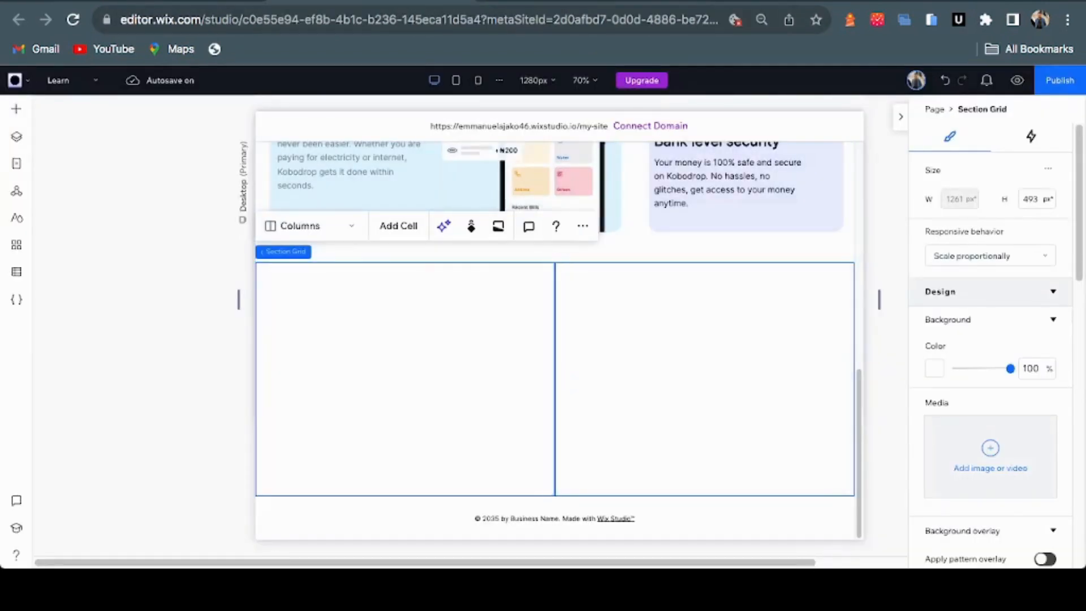
{"action": "left_click_drag", "start_coordinate": [554, 379], "coordinate": [523, 379]}
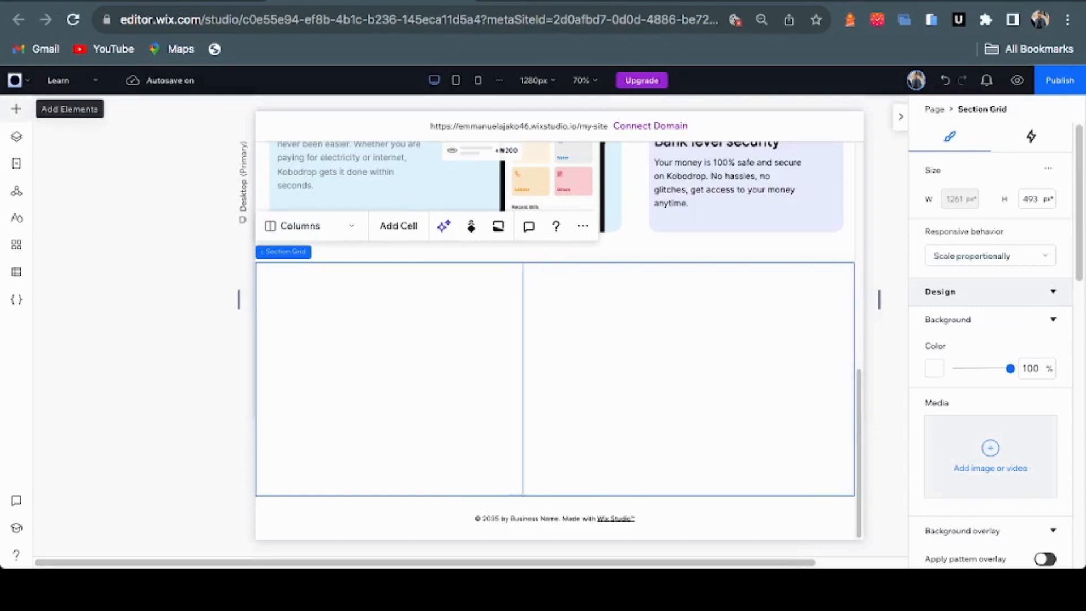
Add a container to the grid's left column and stretch it taller
{"action": "left_click", "coordinate": [16, 109]}
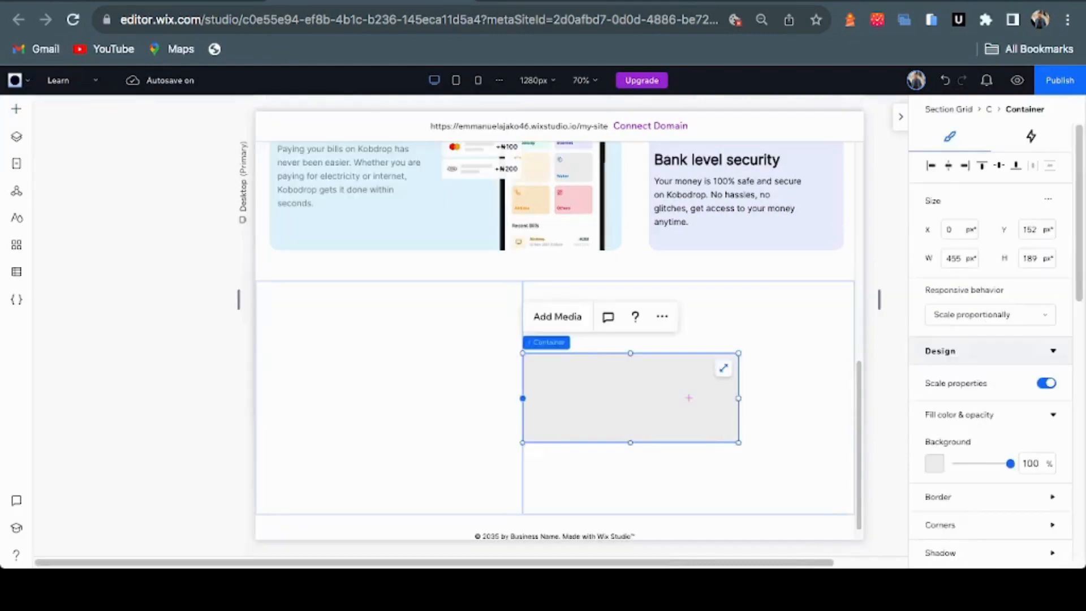
{"action": "left_click_drag", "start_coordinate": [629, 397], "coordinate": [377, 380]}
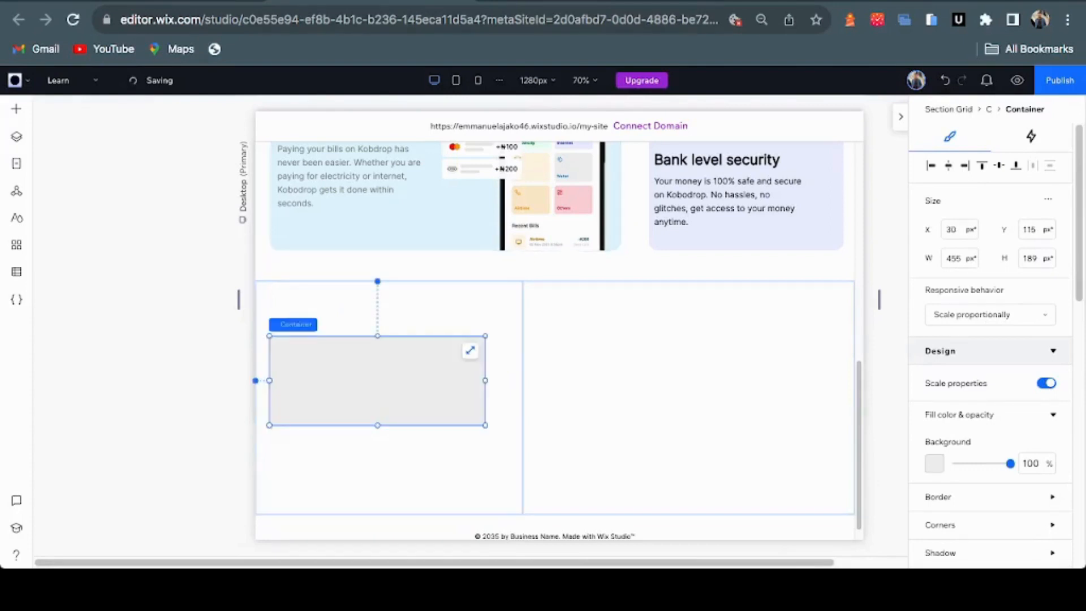
{"action": "left_click_drag", "start_coordinate": [377, 425], "coordinate": [377, 493]}
{"action": "left_click_drag", "start_coordinate": [377, 414], "coordinate": [377, 414]}
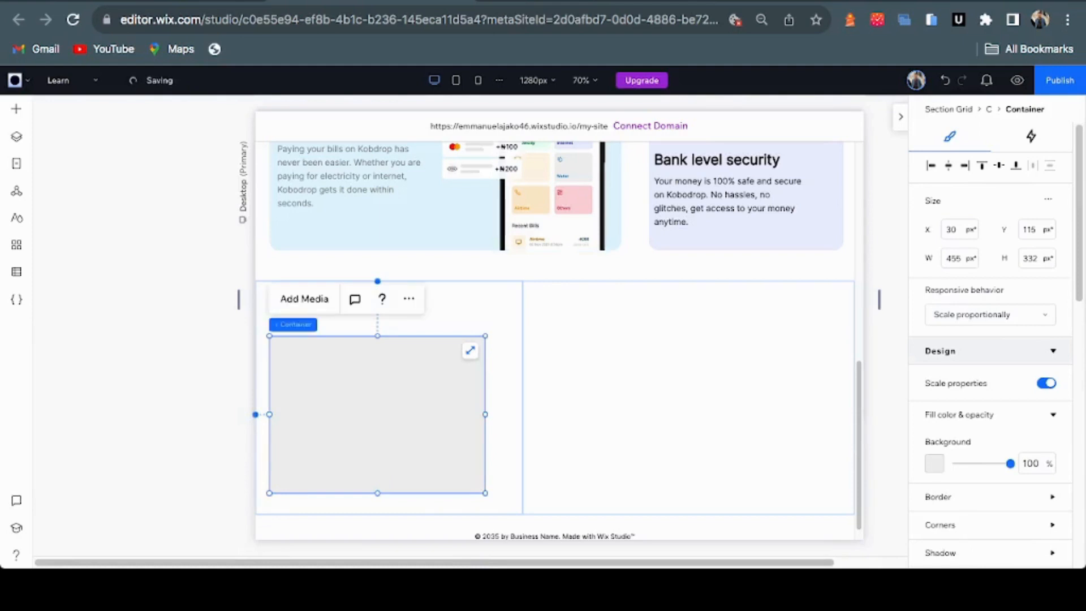
{"action": "left_click_drag", "start_coordinate": [377, 335], "coordinate": [378, 307]}
{"action": "left_click_drag", "start_coordinate": [374, 399], "coordinate": [383, 397]}
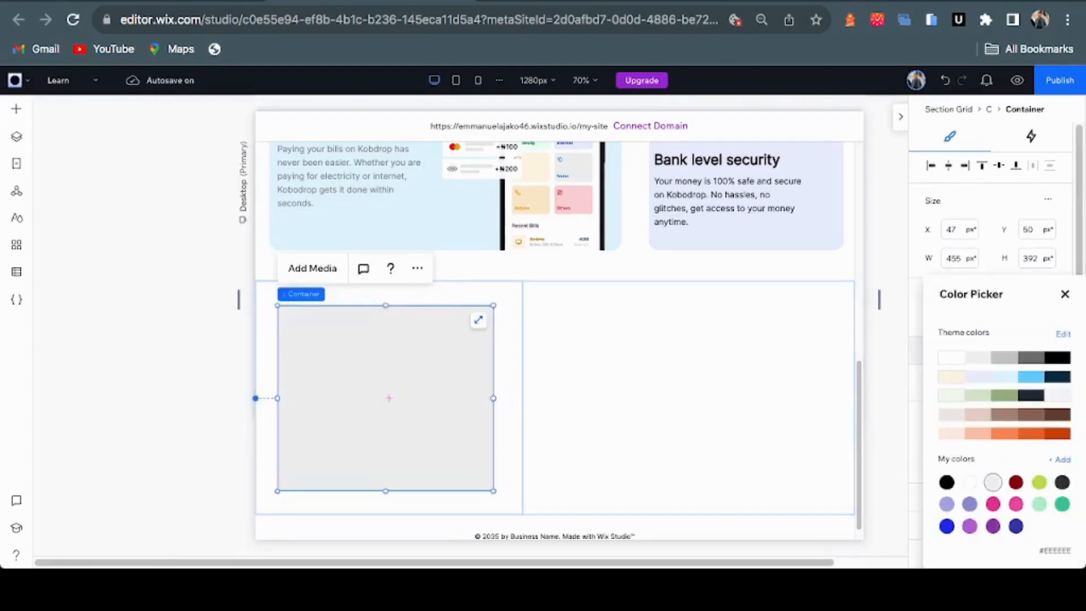
Fill the container's background with cream #FFF4E2
{"action": "left_click", "coordinate": [934, 463]}
{"action": "left_click", "coordinate": [950, 377]}
{"action": "key", "text": "ctrl+Tab"}
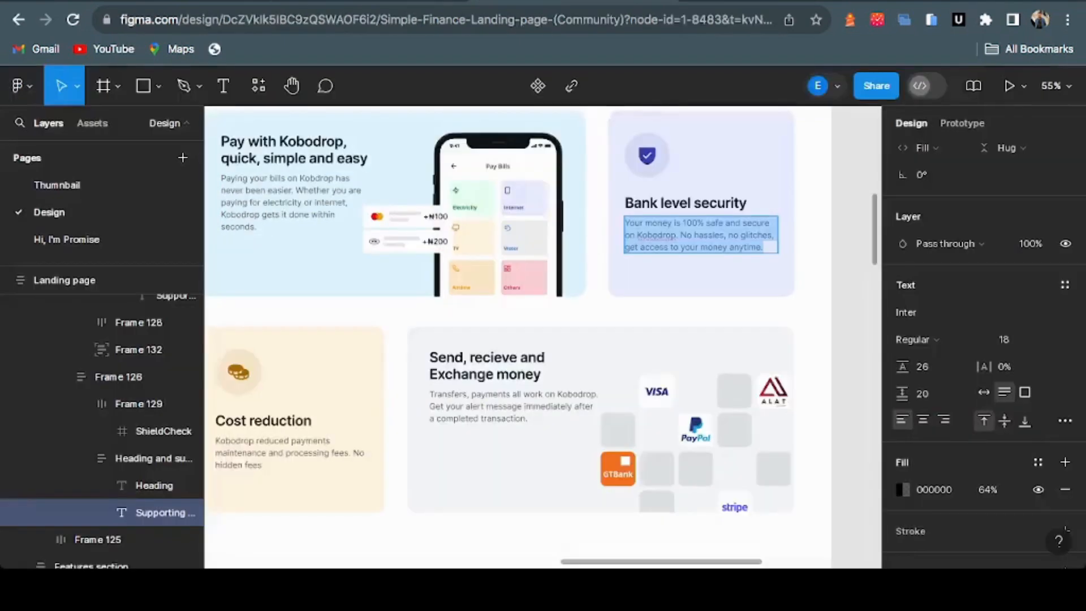
{"action": "key", "text": "Escape"}
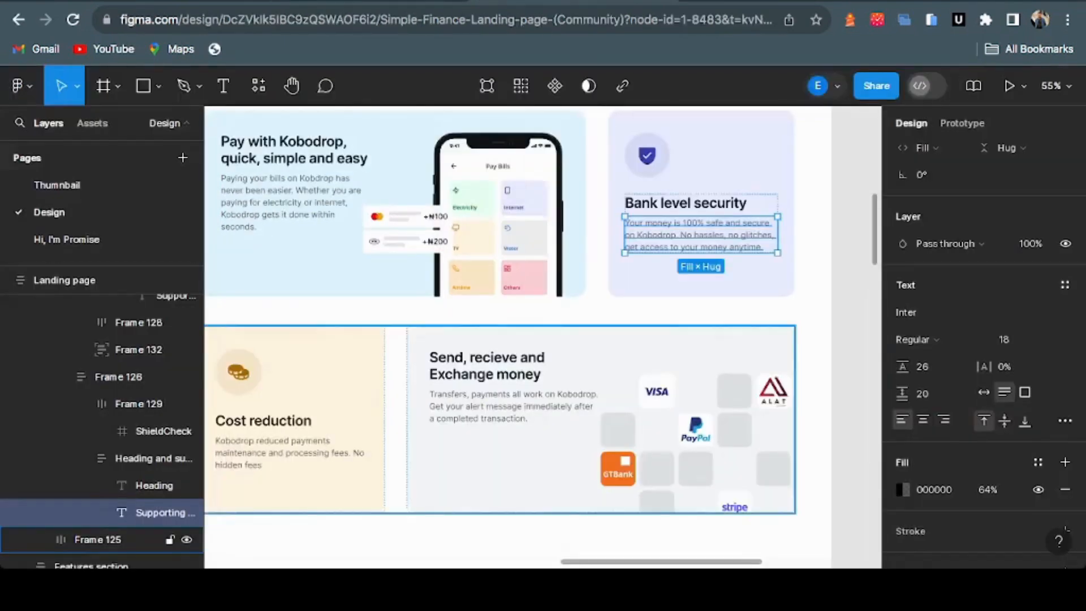
{"action": "left_click", "coordinate": [97, 538]}
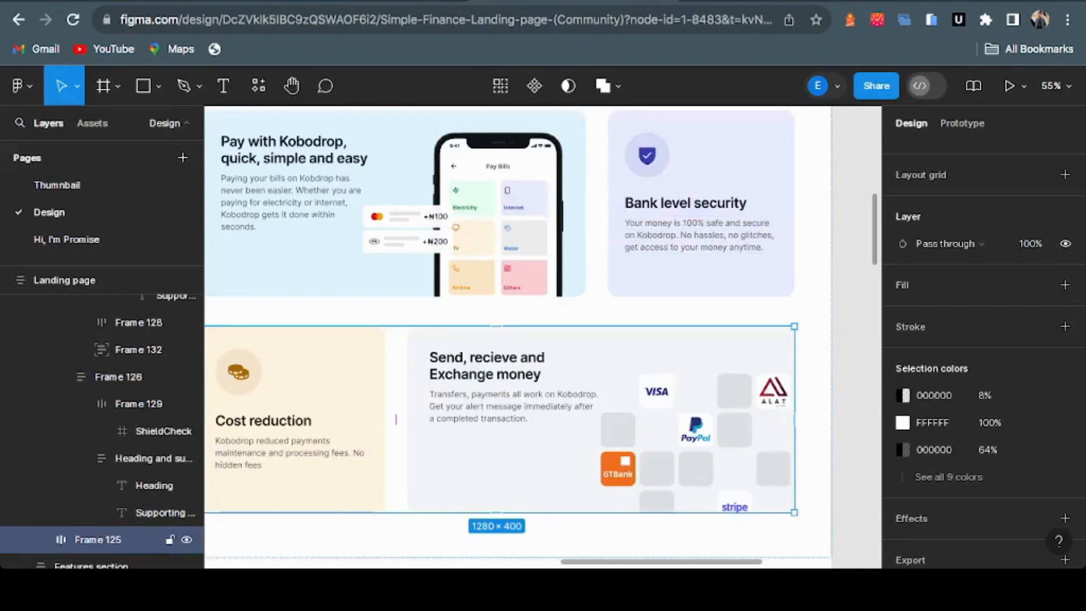
{"action": "key", "text": "ctrl+shift+Tab"}
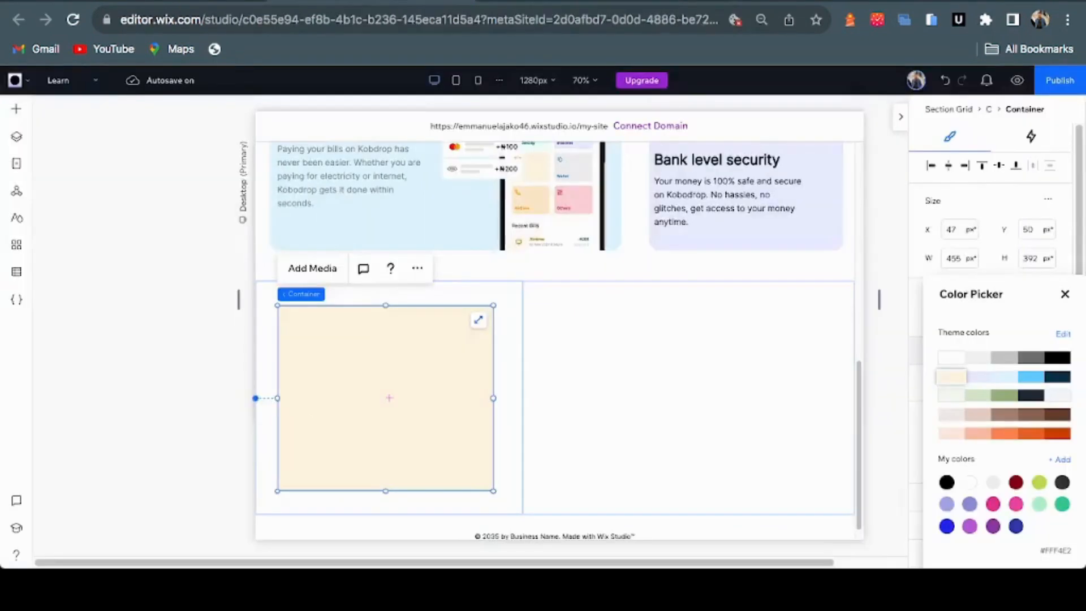
{"action": "key", "text": "Escape"}
Round all four of the container's corners to 20 px
{"action": "scroll", "coordinate": [989, 340], "scroll_direction": "down", "scroll_amount": 4}
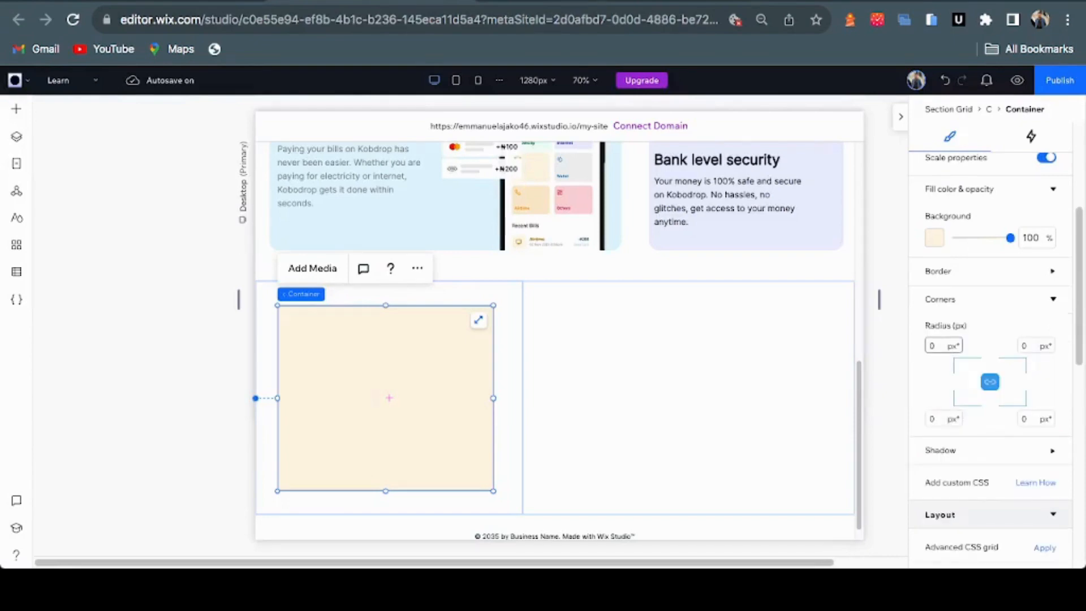
{"action": "key", "text": "ctrl+Tab"}
{"action": "key", "text": "ctrl+shift+Tab"}
{"action": "type", "text": "20"}
{"action": "key", "text": "Return"}
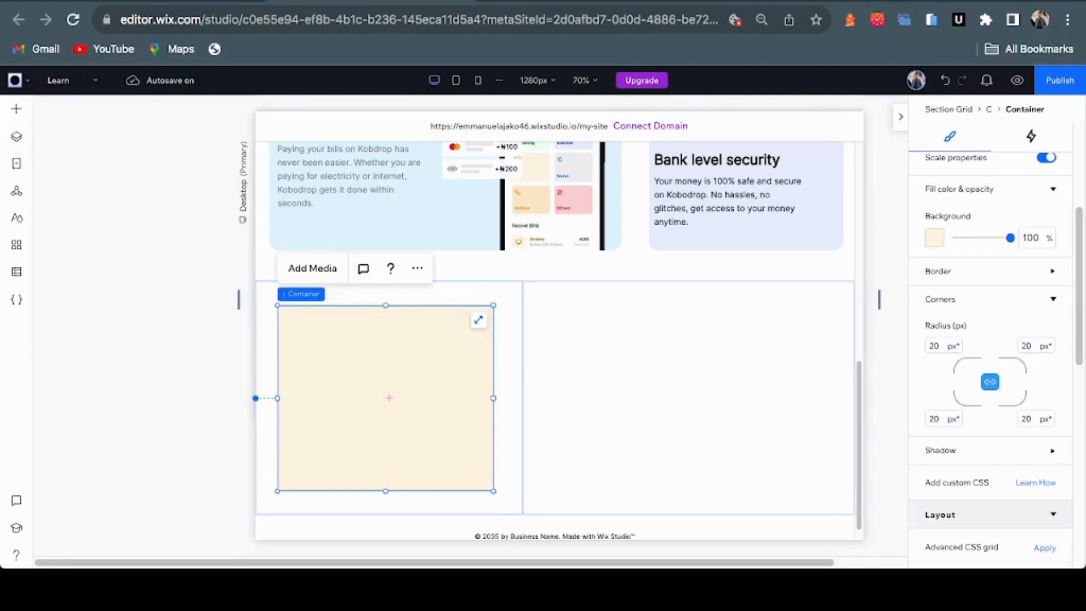
{"action": "left_click", "coordinate": [688, 398]}
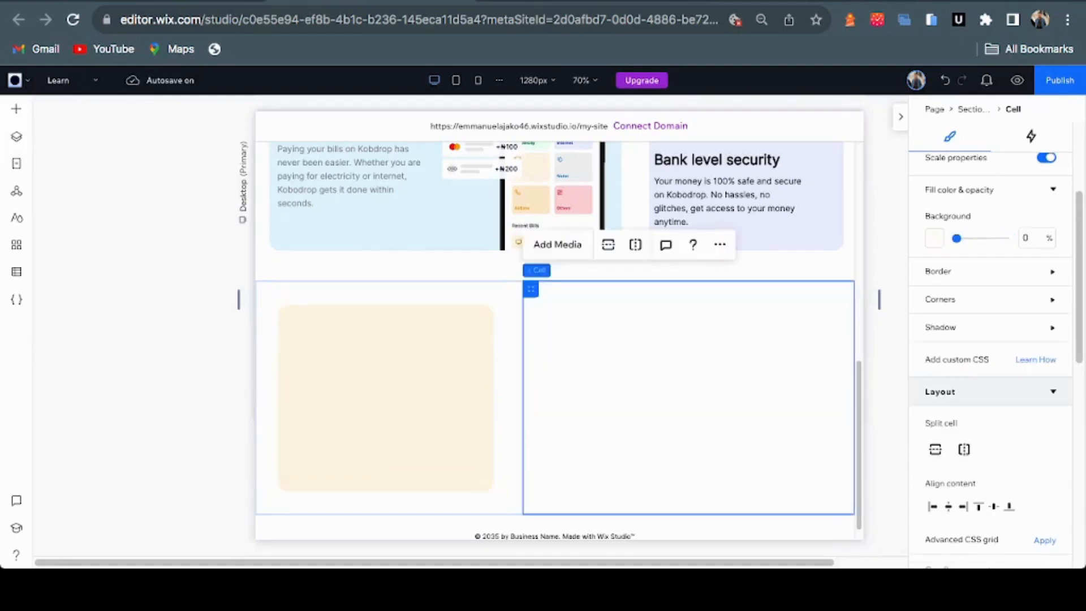
Paste the cream container into the right cell and drag its left edge out to 489 px
{"action": "key", "text": "ctrl+v"}
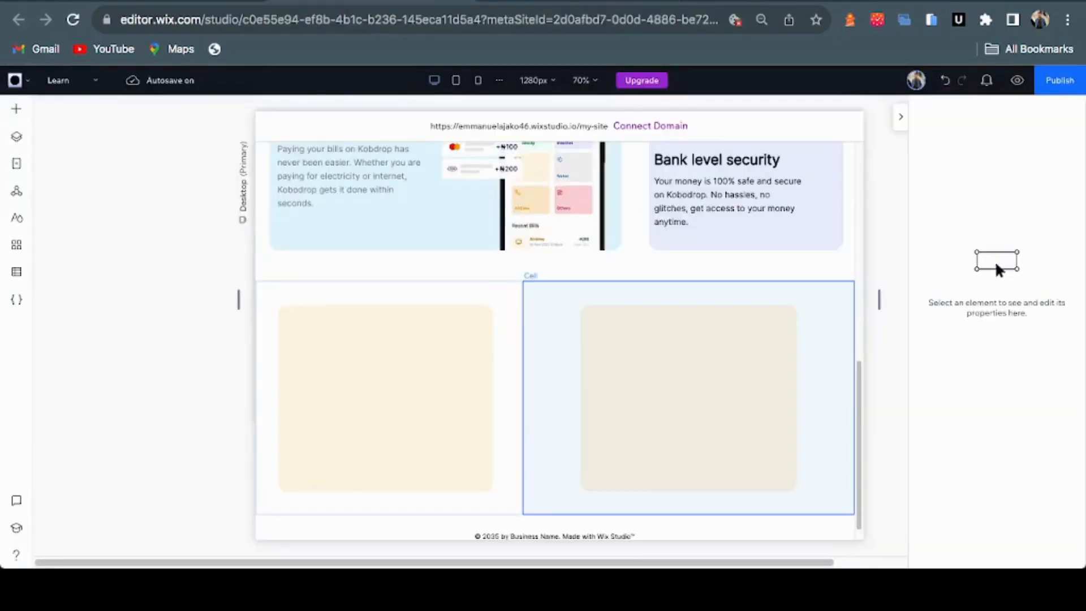
{"action": "left_click", "coordinate": [689, 398]}
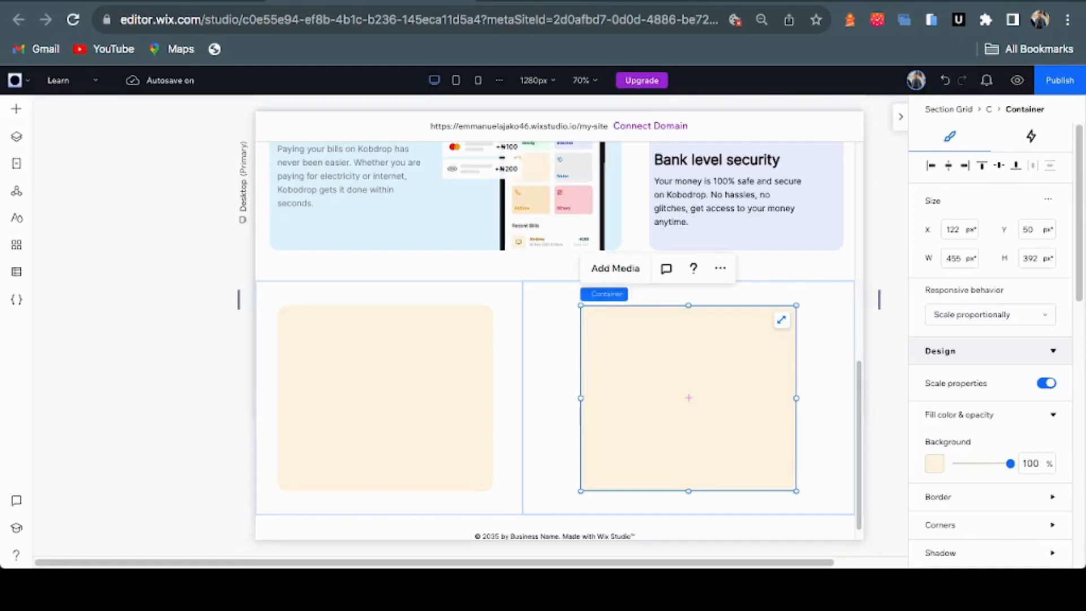
{"action": "left_click_drag", "start_coordinate": [581, 398], "coordinate": [564, 398]}
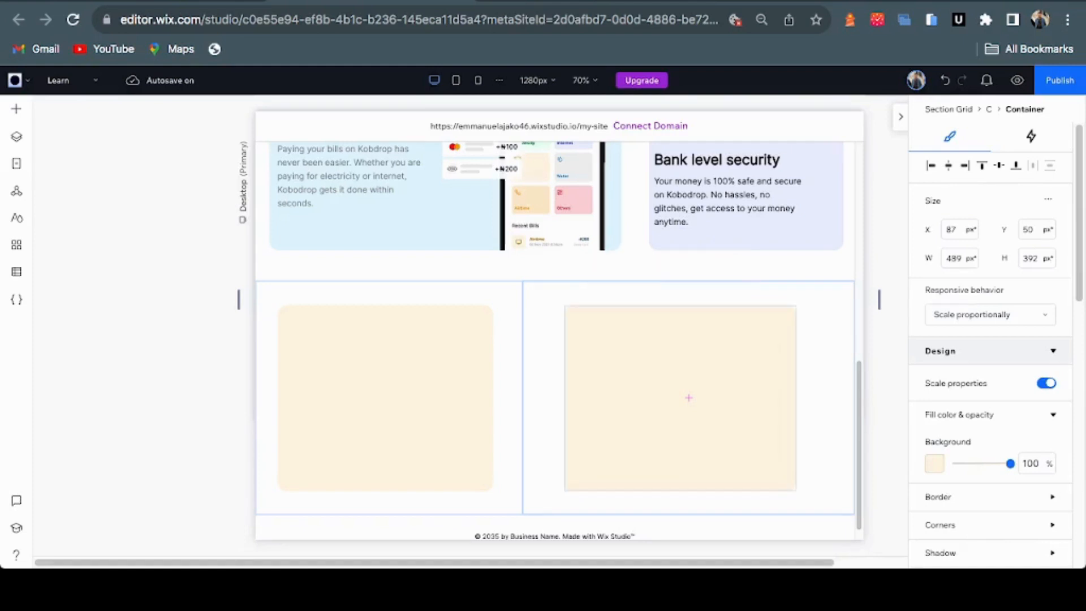
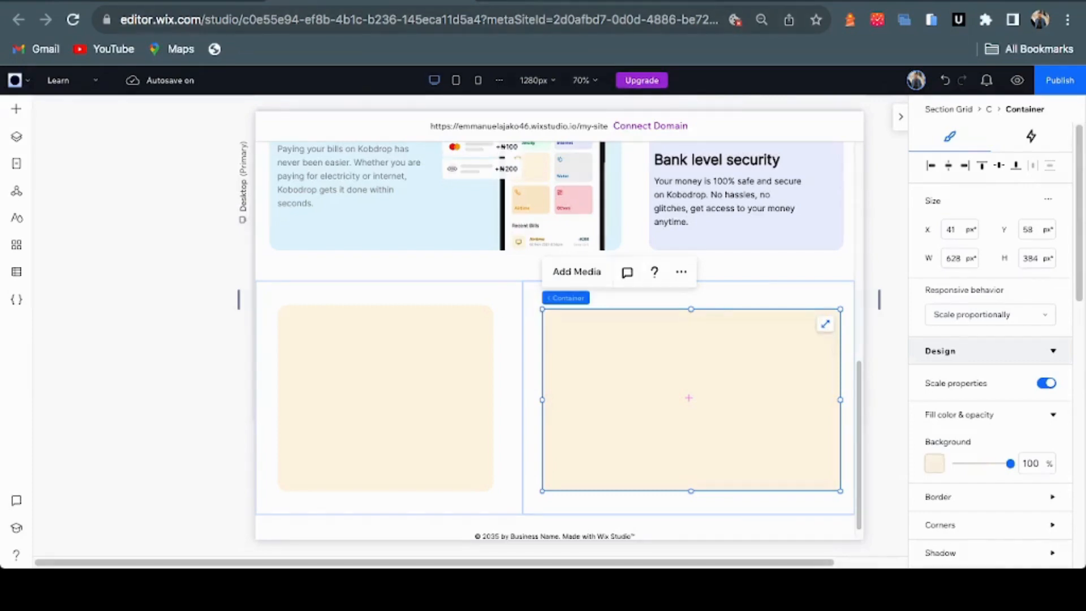
Fill the right card with the light grey #F3F6F8 instead of cream
{"action": "key", "text": "ctrl+Tab"}
{"action": "key", "text": "ctrl+shift+Tab"}
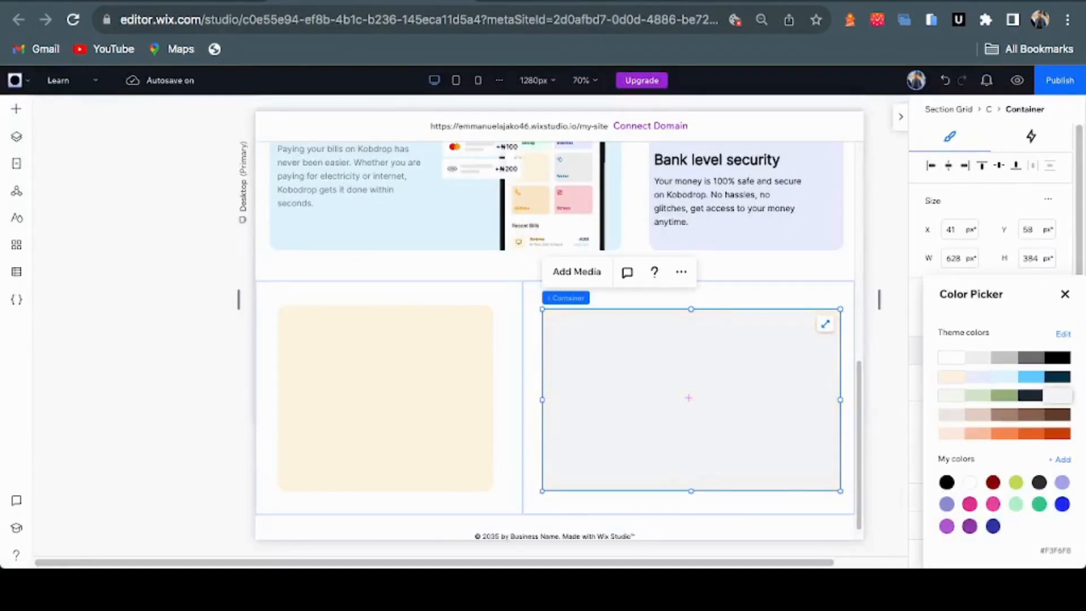
{"action": "left_click", "coordinate": [1065, 294]}
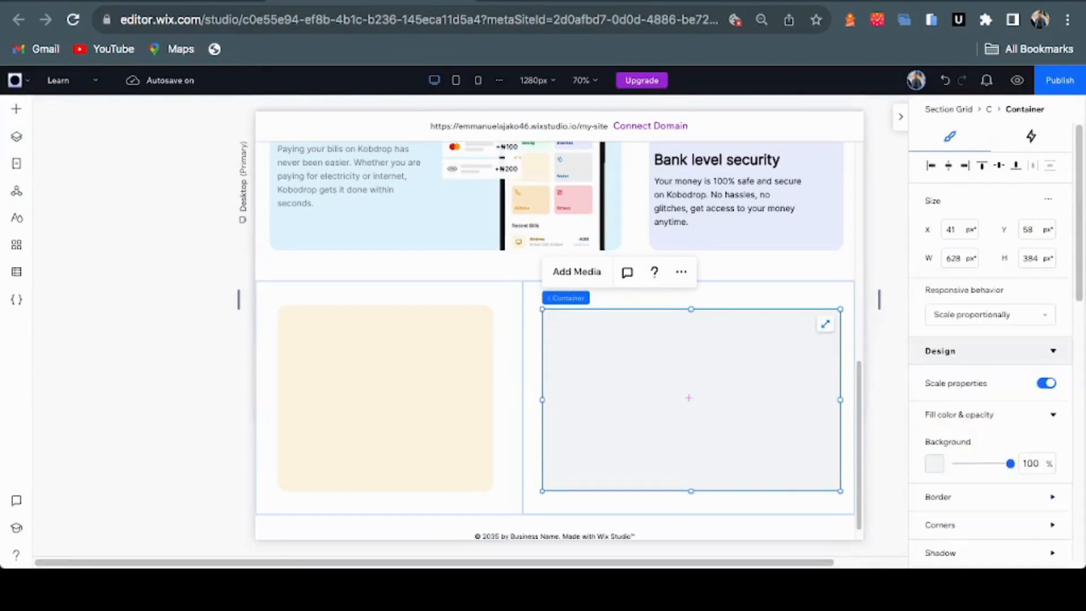
Select the lavender Bank level security card in the features grid above
{"action": "left_click", "coordinate": [507, 390]}
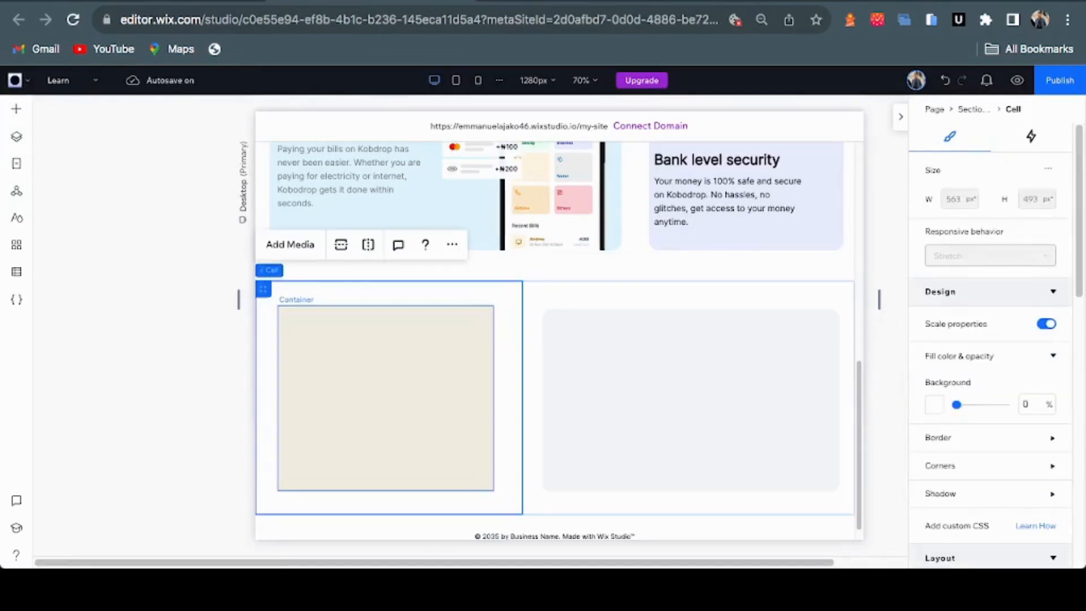
{"action": "left_click", "coordinate": [385, 397]}
{"action": "scroll", "coordinate": [385, 396], "scroll_direction": "up", "scroll_amount": 3}
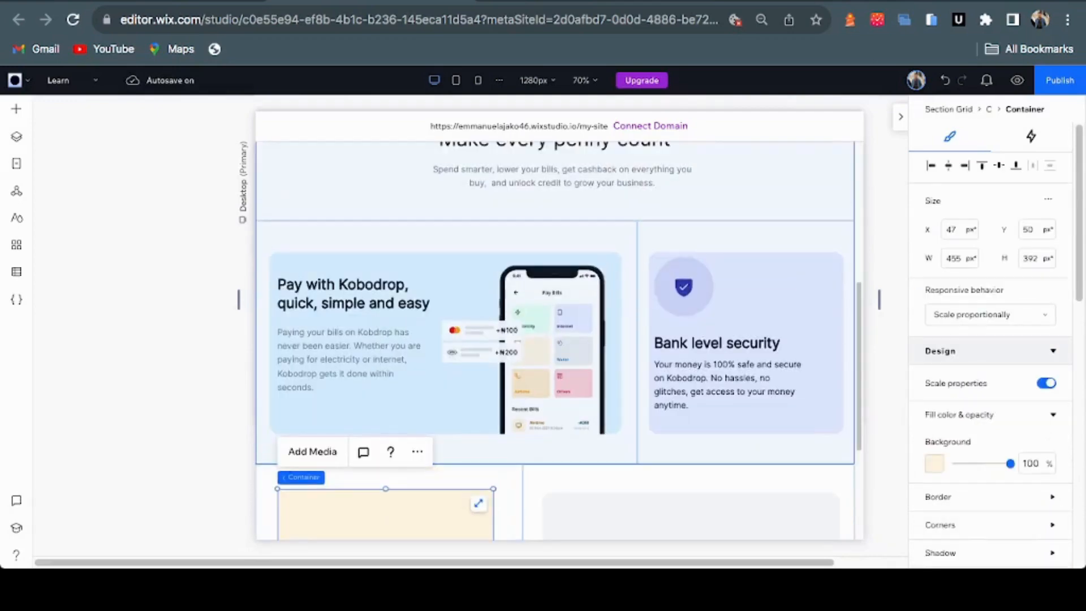
{"action": "left_click", "coordinate": [708, 448]}
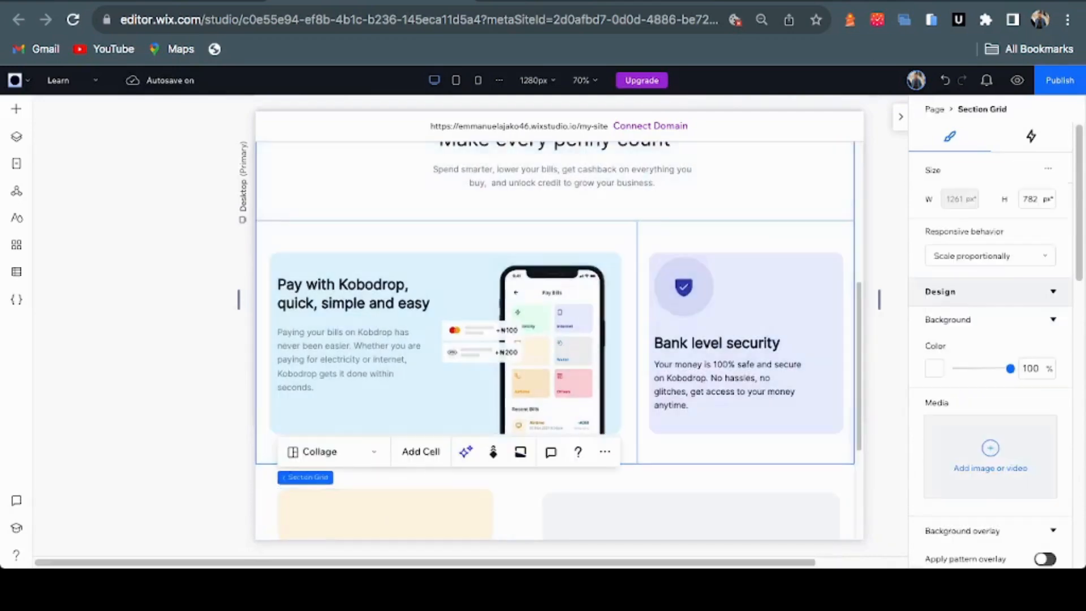
{"action": "left_click", "coordinate": [708, 449]}
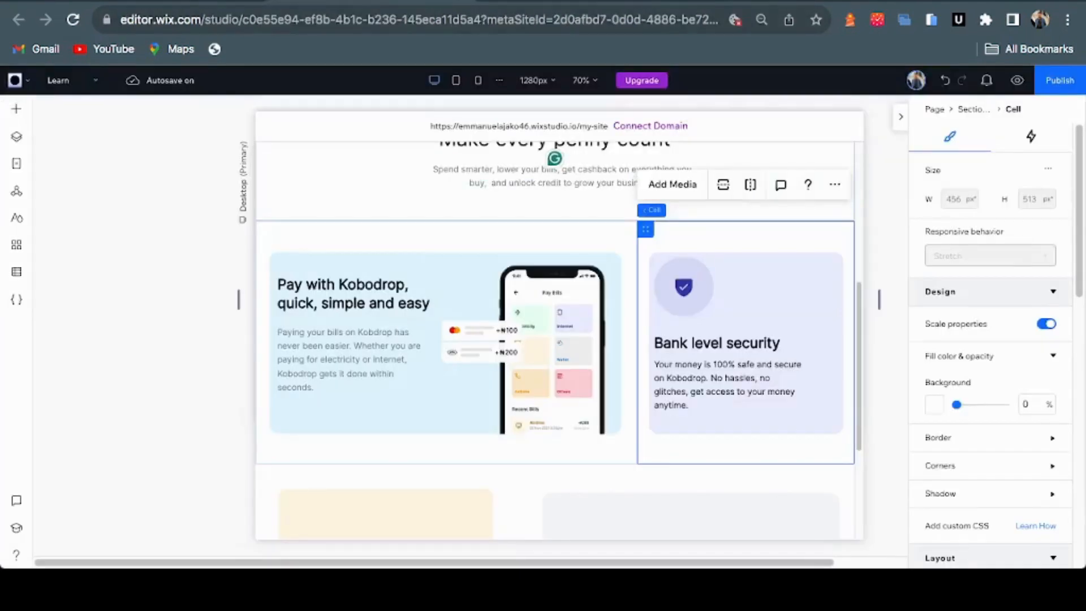
{"action": "left_click", "coordinate": [735, 421]}
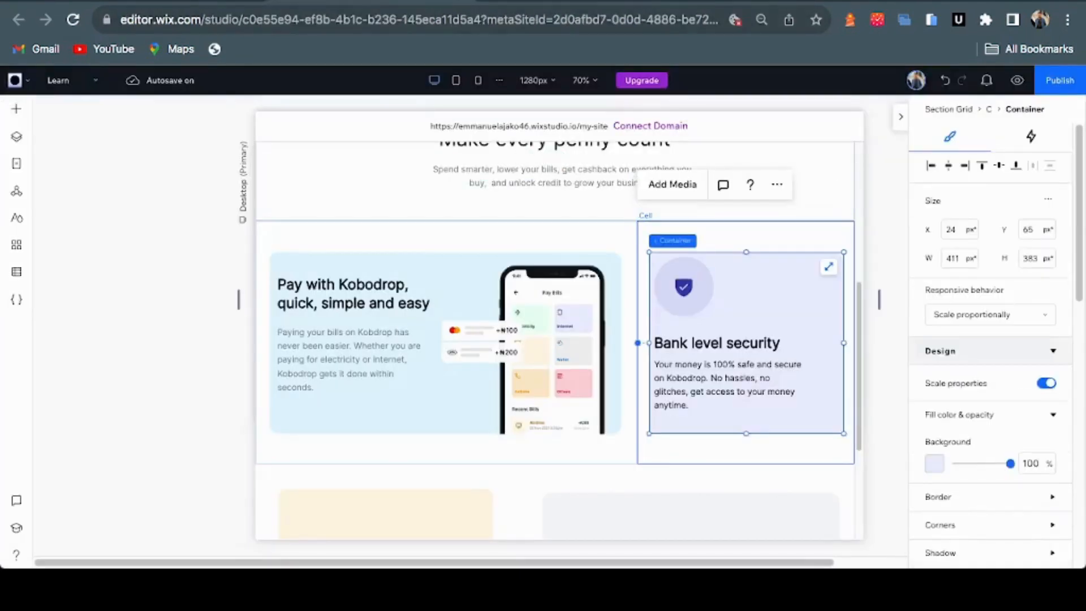
Select the faint circle behind the security card's shield icon
{"action": "left_click", "coordinate": [683, 286]}
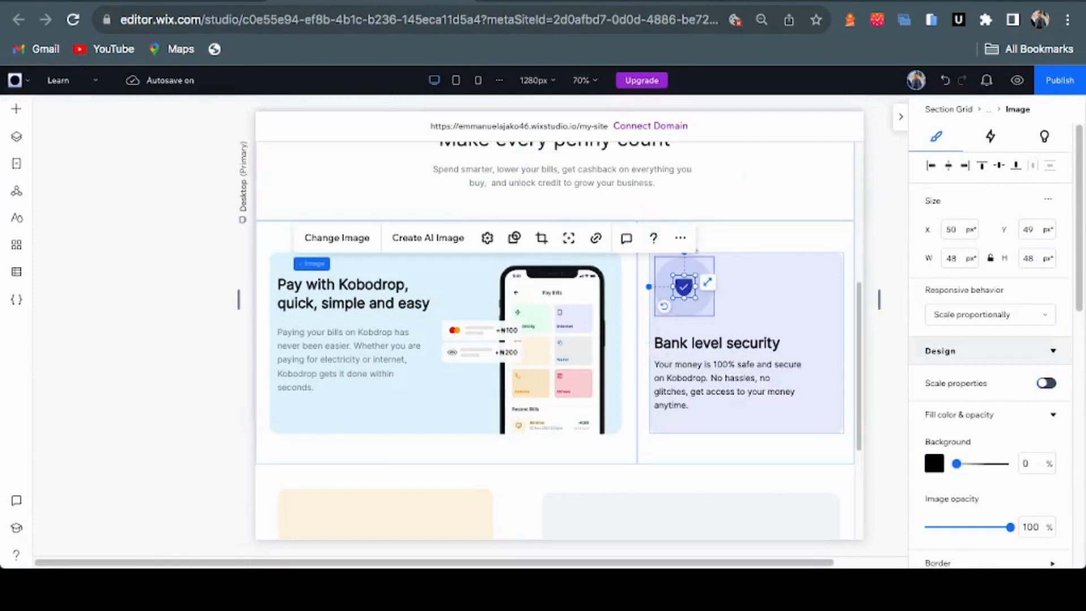
{"action": "left_click", "coordinate": [667, 300]}
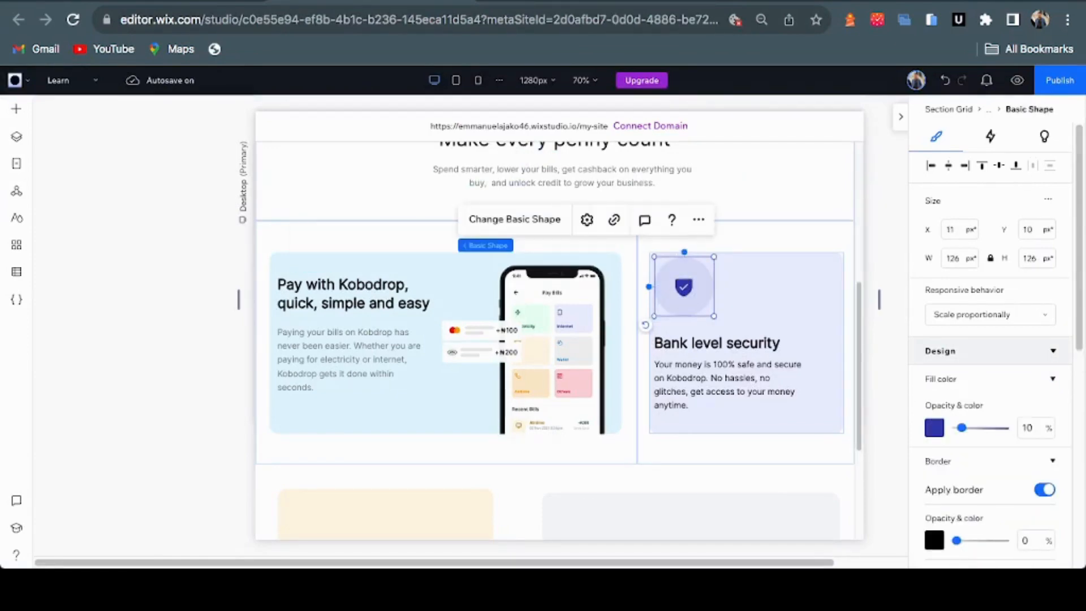
{"action": "scroll", "coordinate": [554, 340], "scroll_direction": "down", "scroll_amount": 4}
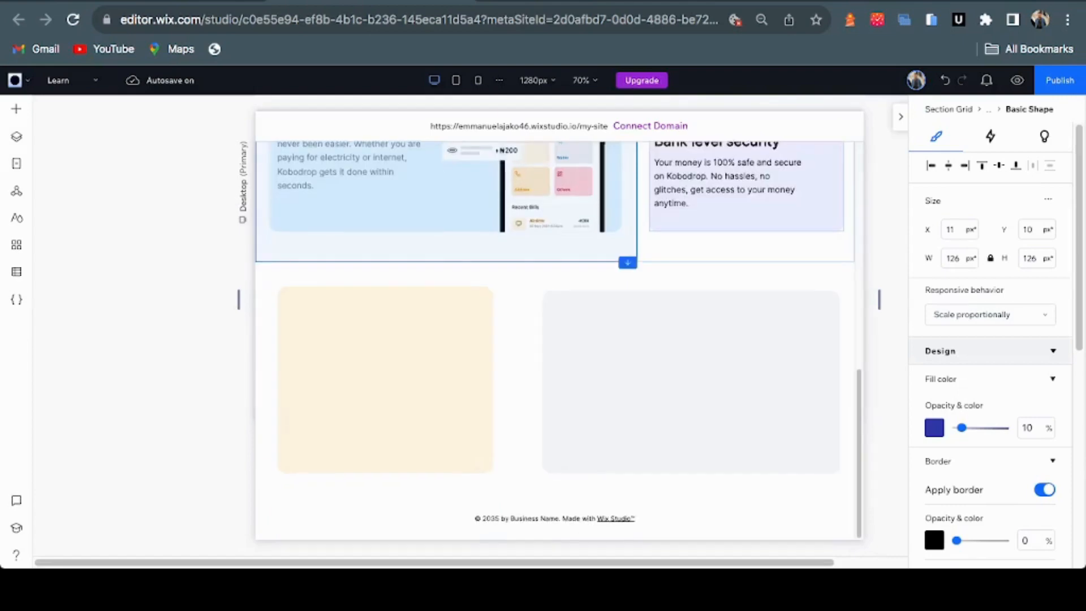
Paste the 126 × 126 px circle into the cream card's top-left corner
{"action": "left_click", "coordinate": [507, 362]}
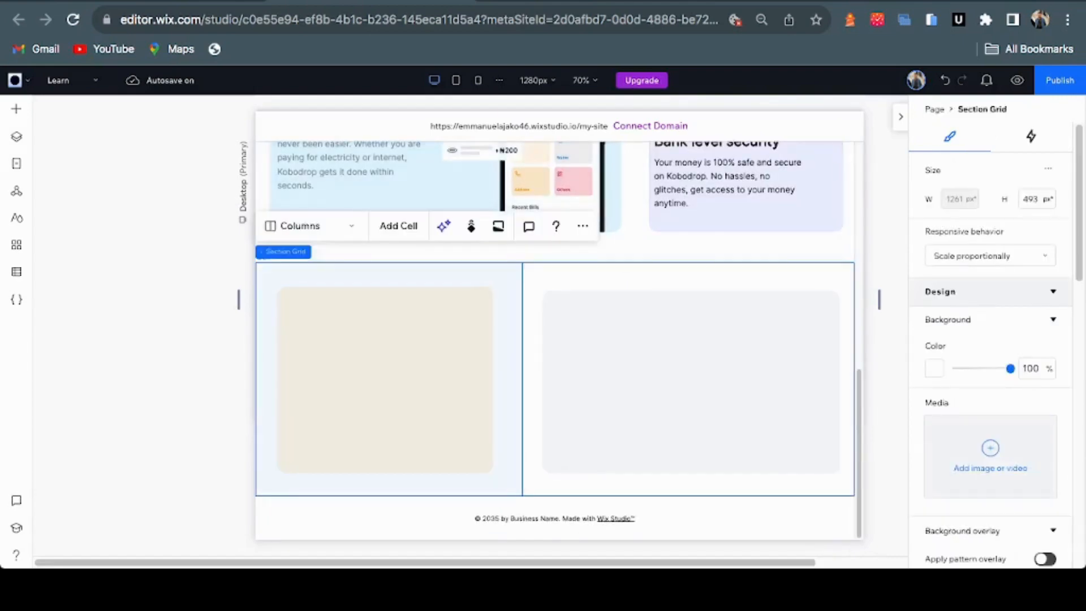
{"action": "left_click", "coordinate": [507, 362]}
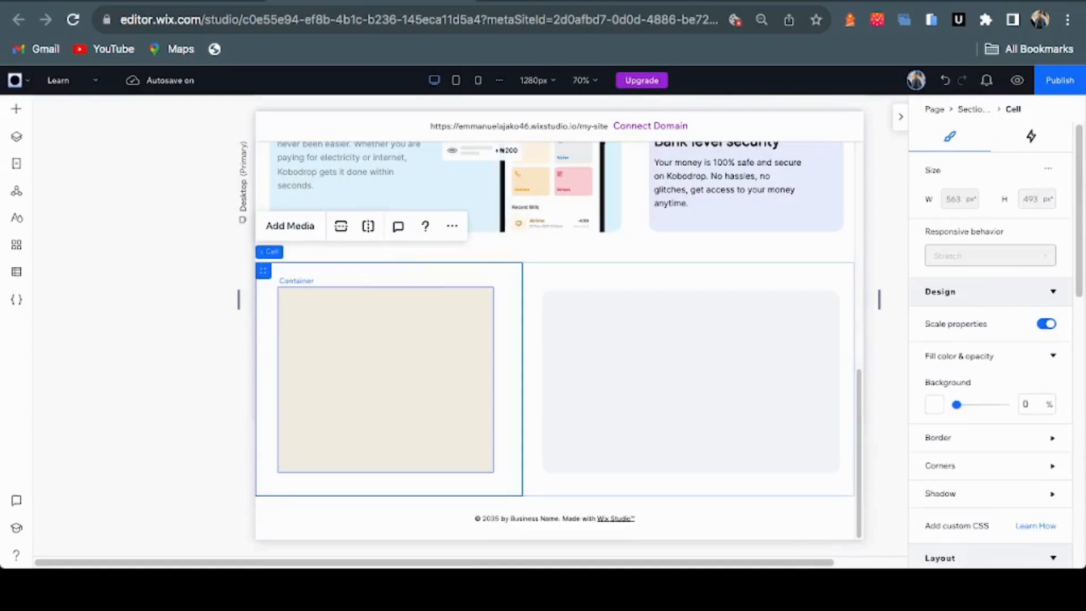
{"action": "left_click", "coordinate": [385, 379]}
{"action": "key", "text": "Escape"}
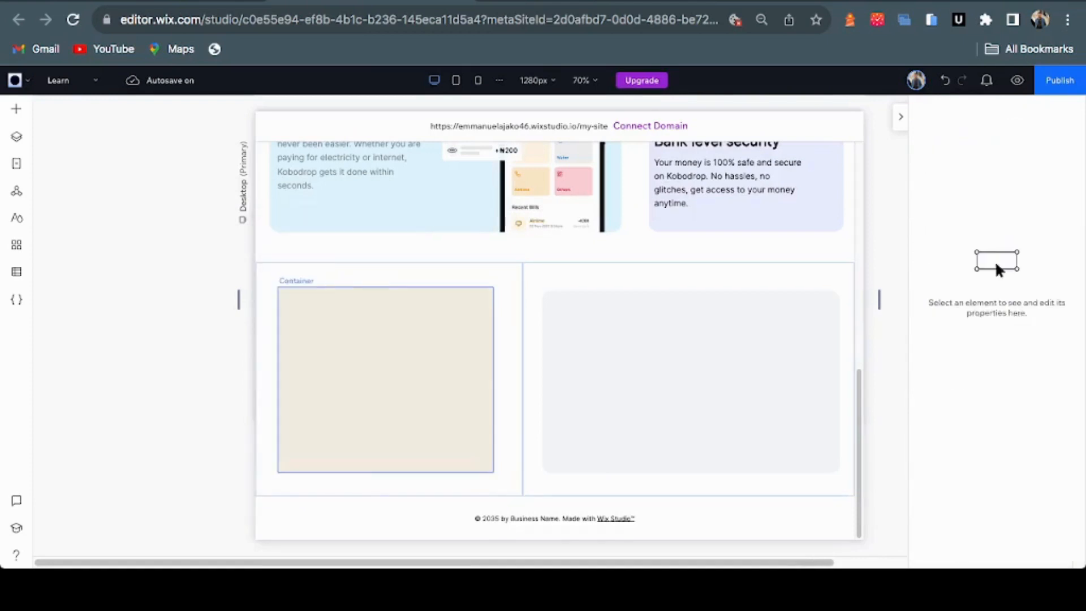
{"action": "key", "text": "super+v"}
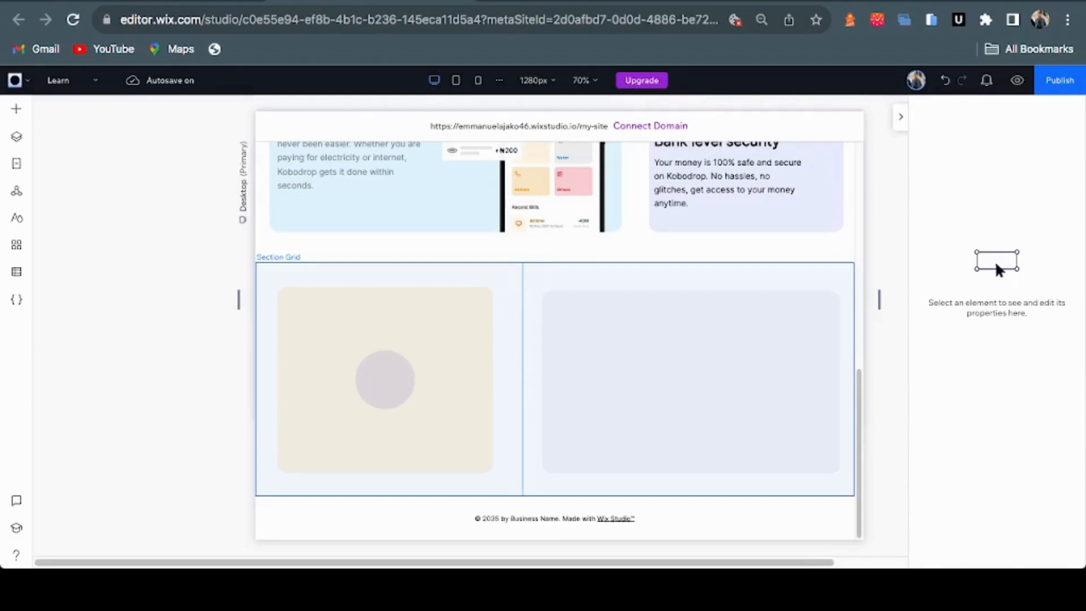
{"action": "left_click_drag", "start_coordinate": [385, 378], "coordinate": [317, 320]}
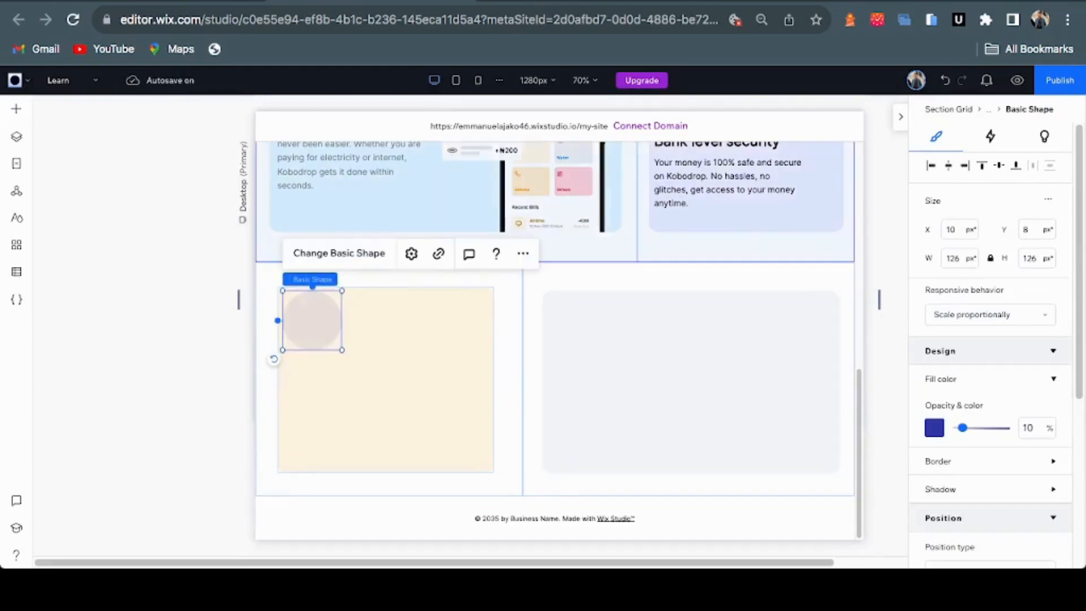
{"action": "scroll", "coordinate": [554, 328], "scroll_direction": "up", "scroll_amount": 1}
{"action": "left_click", "coordinate": [523, 417]}
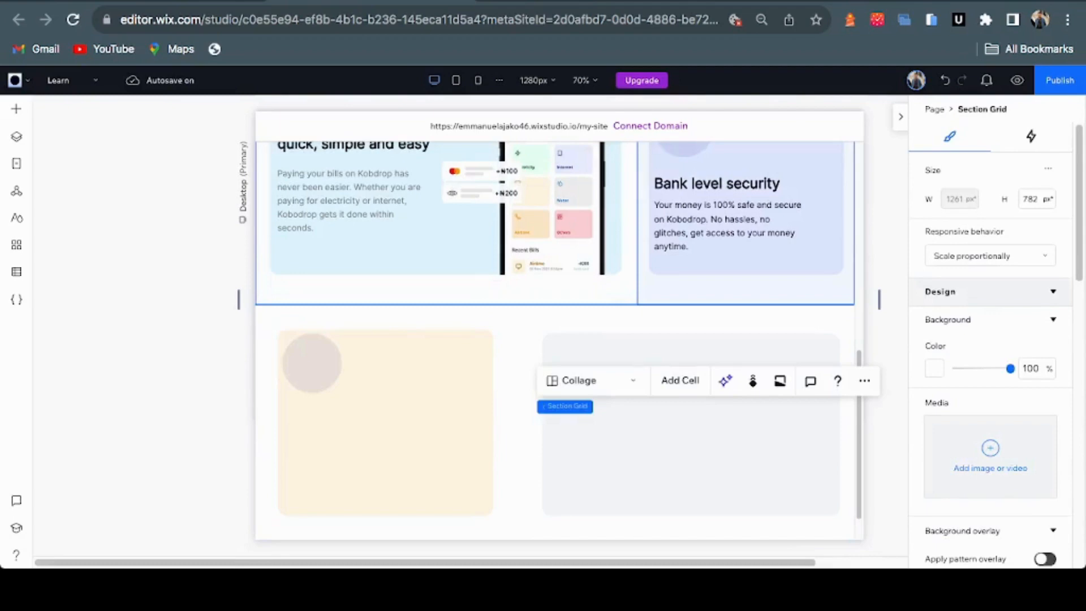
Select the security card's heading and paragraph stack
{"action": "left_click", "coordinate": [735, 217]}
{"action": "left_click", "coordinate": [737, 221]}
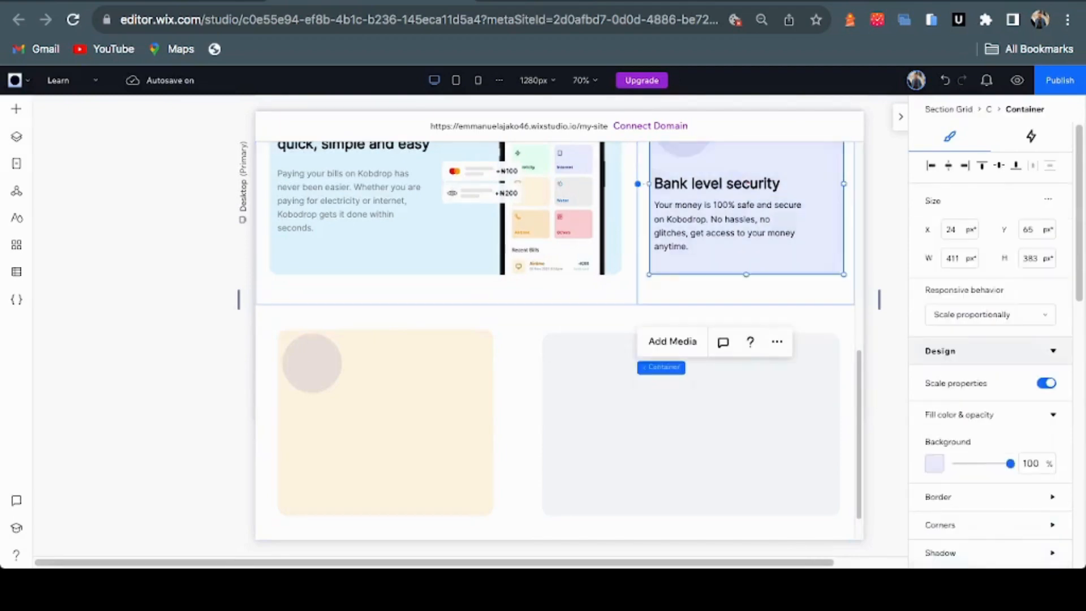
{"action": "left_click", "coordinate": [739, 219]}
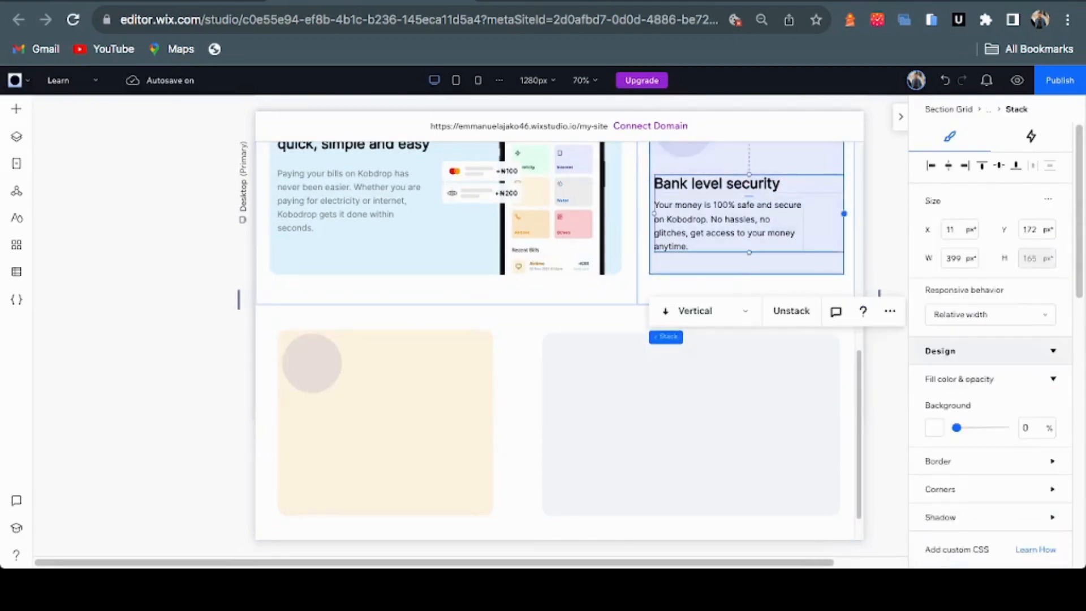
{"action": "left_click", "coordinate": [740, 220]}
Paste the heading and paragraph into the cream card, positioned near its bottom-left
{"action": "left_click", "coordinate": [390, 424]}
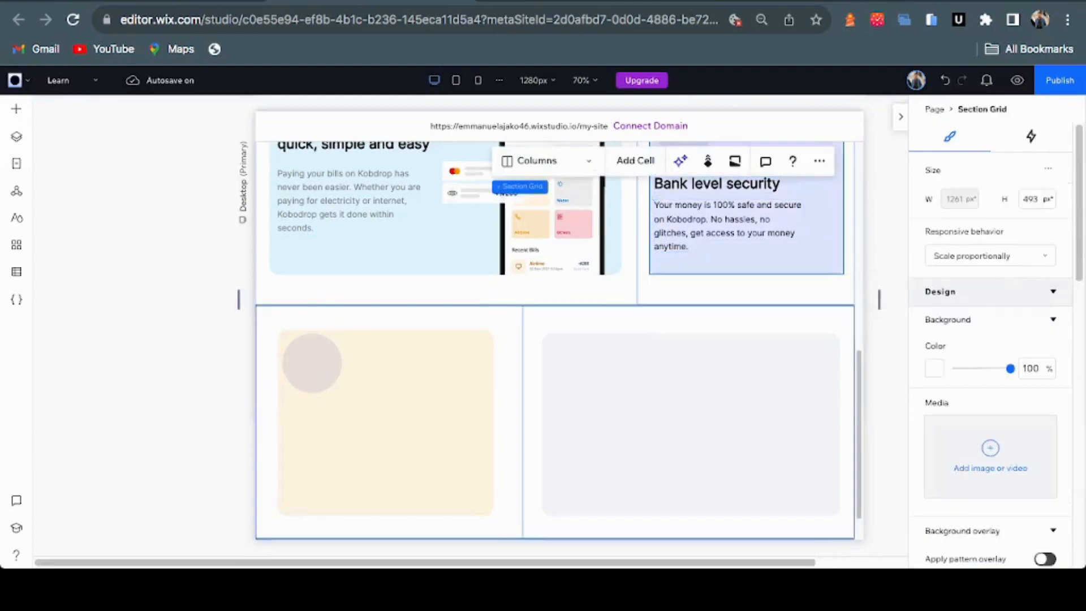
{"action": "left_click", "coordinate": [389, 421]}
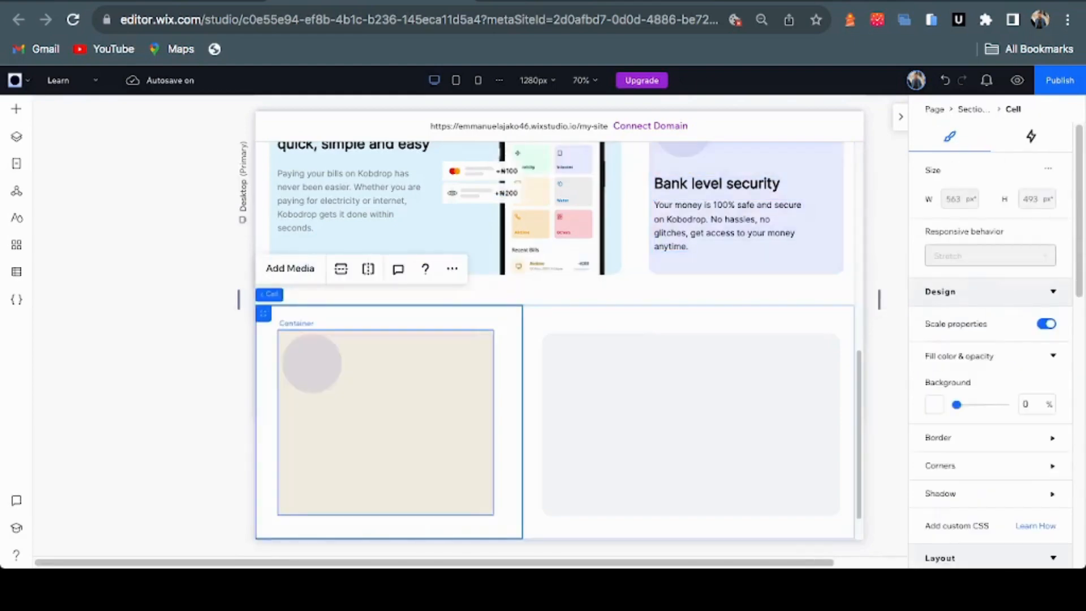
{"action": "left_click", "coordinate": [389, 422]}
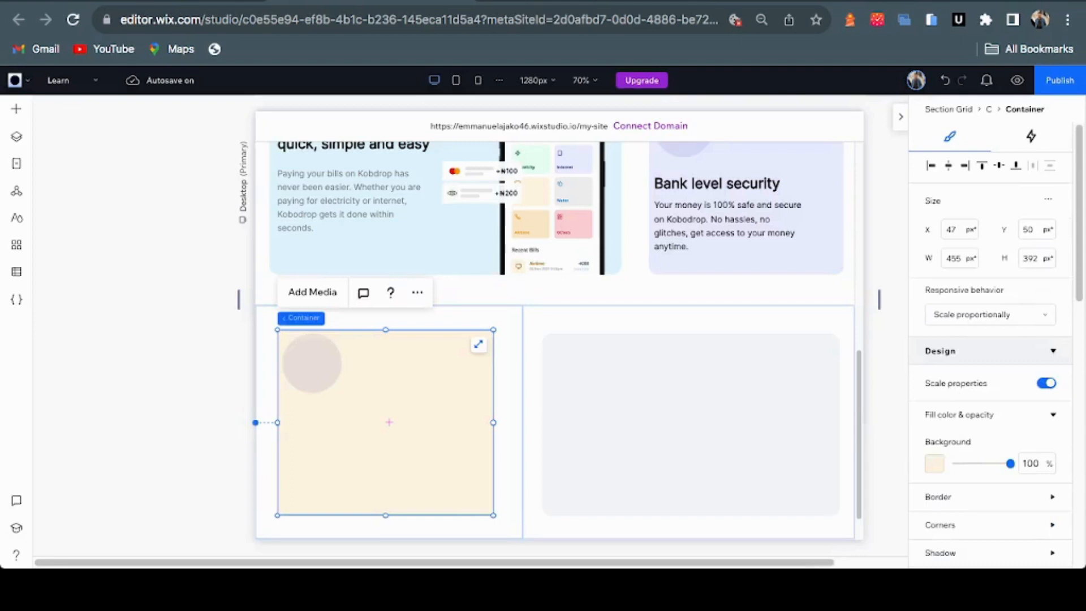
{"action": "type", "text": "Your money is 100% safe and secure on Kobodrop. No hassles, no glitches, get access to your money anytime."}
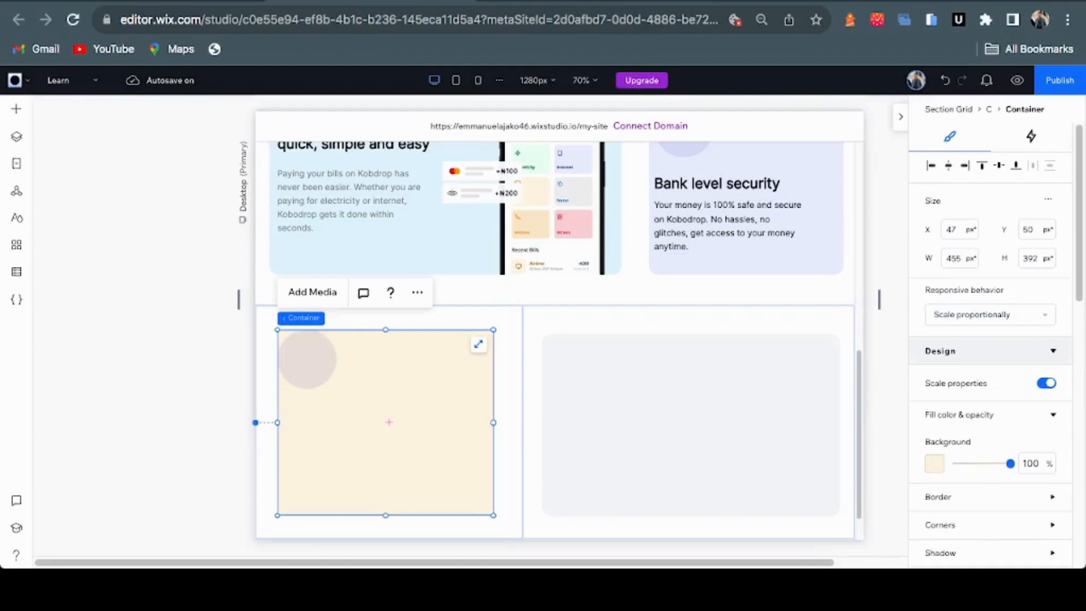
{"action": "key", "text": "Escape"}
{"action": "key", "text": "ctrl+v"}
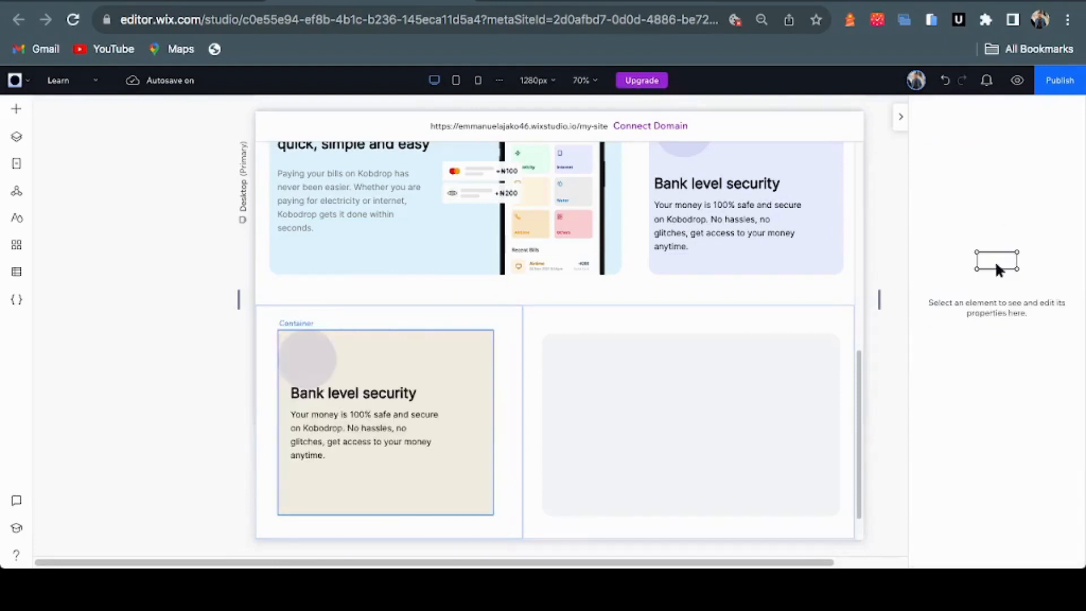
{"action": "left_click", "coordinate": [386, 422]}
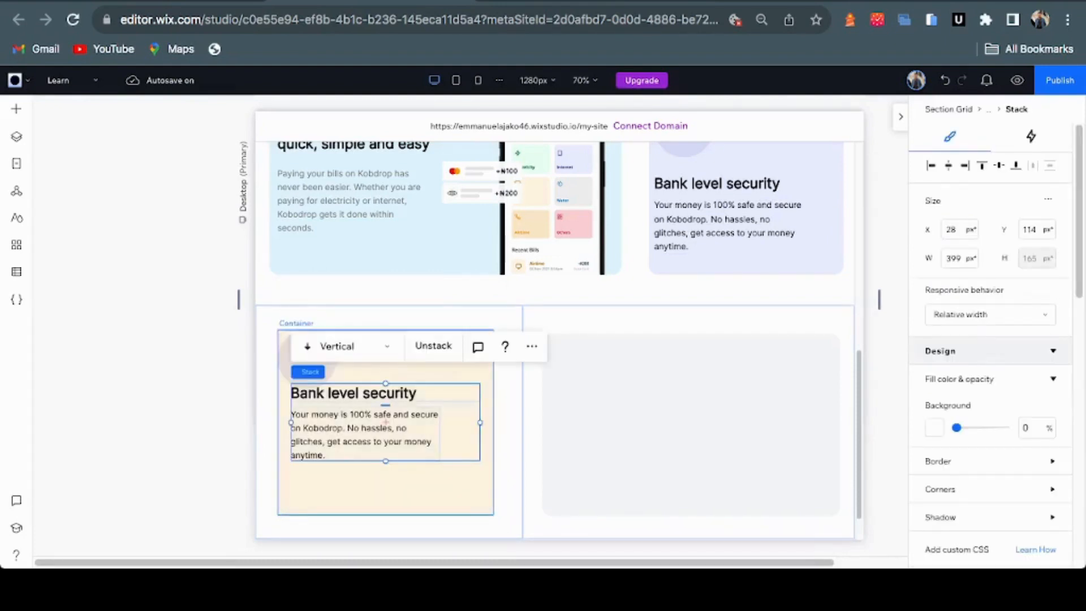
{"action": "left_click_drag", "start_coordinate": [385, 423], "coordinate": [378, 458]}
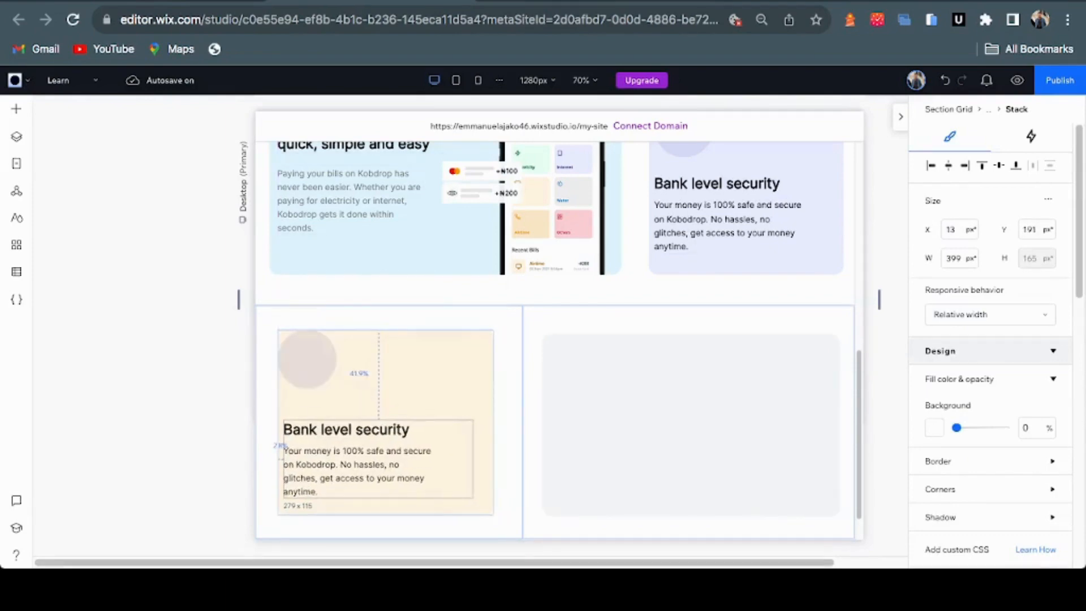
{"action": "left_click", "coordinate": [307, 362]}
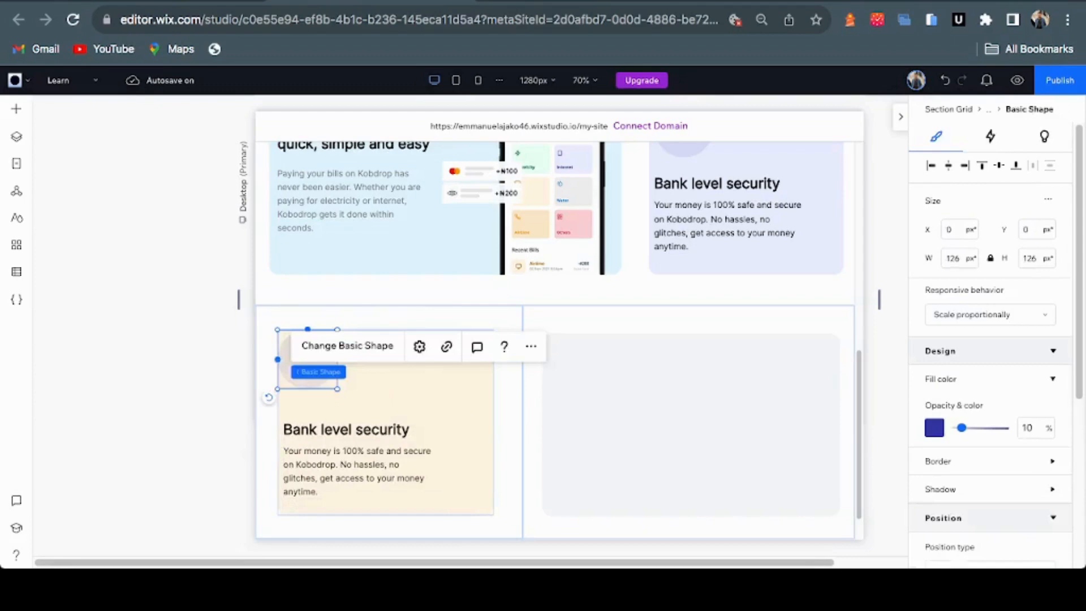
{"action": "left_click", "coordinate": [378, 458]}
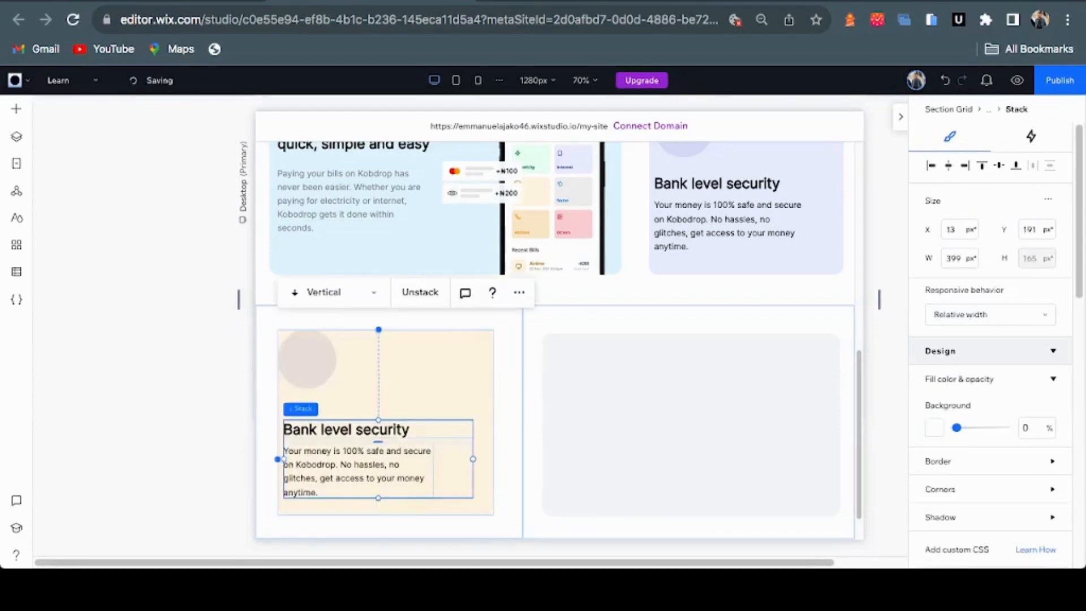
Check in Figma that the Cost reduction icon circle is filled AD6B00 at 10%
{"action": "left_click", "coordinate": [533, 1]}
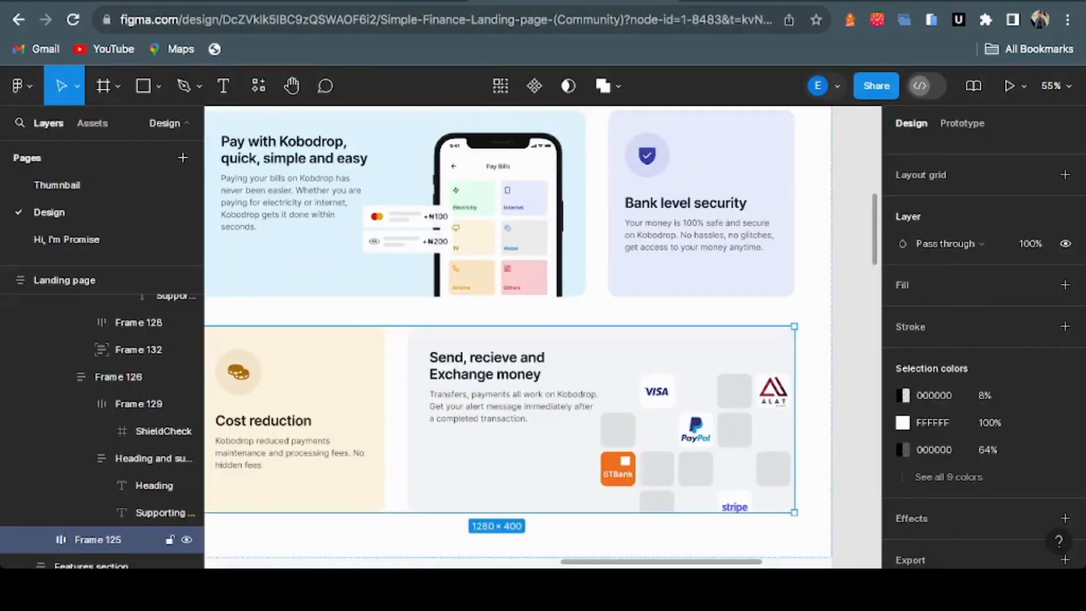
{"action": "double_click", "coordinate": [238, 371]}
{"action": "double_click", "coordinate": [238, 371]}
{"action": "left_click", "coordinate": [934, 312]}
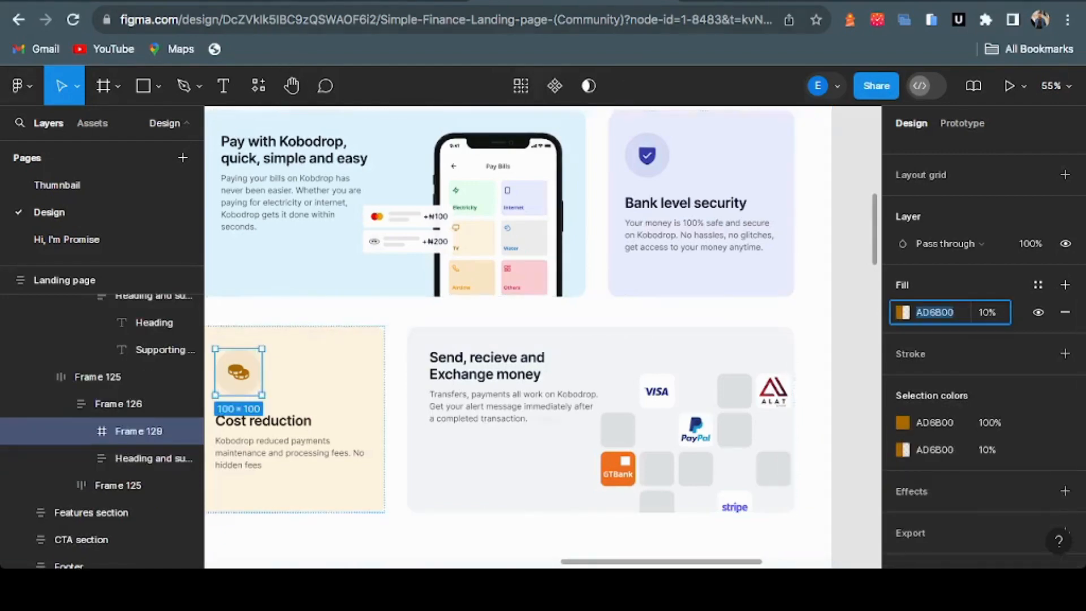
{"action": "left_click", "coordinate": [305, 2]}
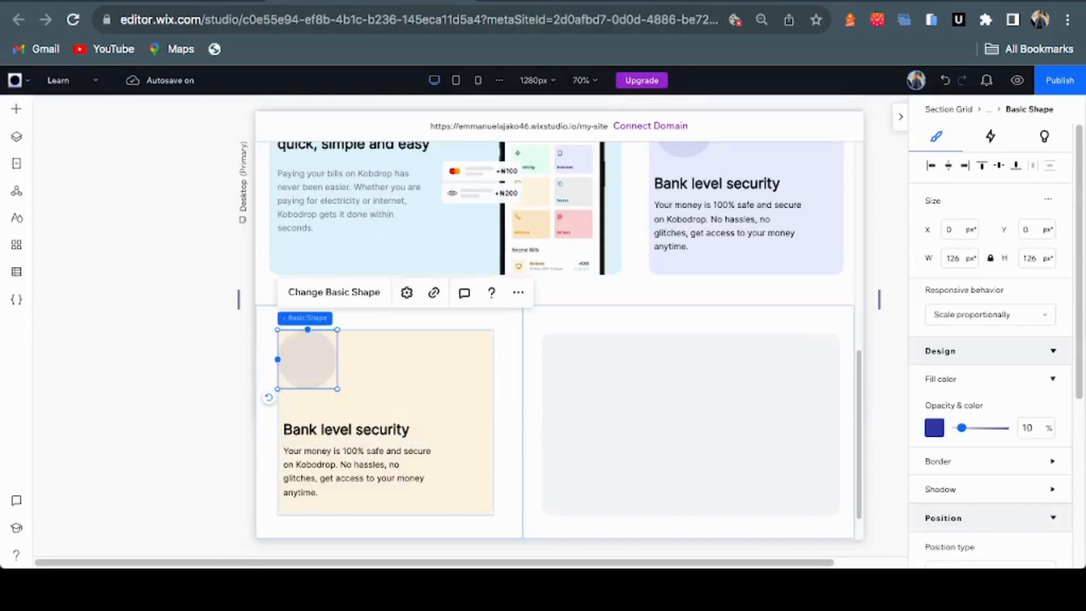
Give the cream card's circle a custom brown #AD6800 fill
{"action": "left_click", "coordinate": [934, 428]}
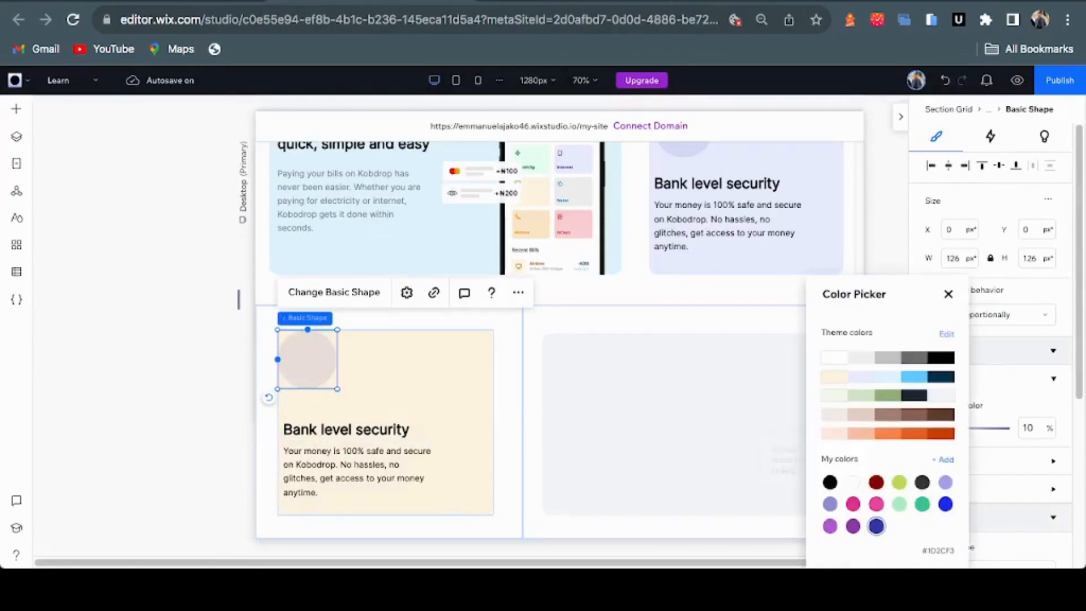
{"action": "left_click", "coordinate": [942, 459]}
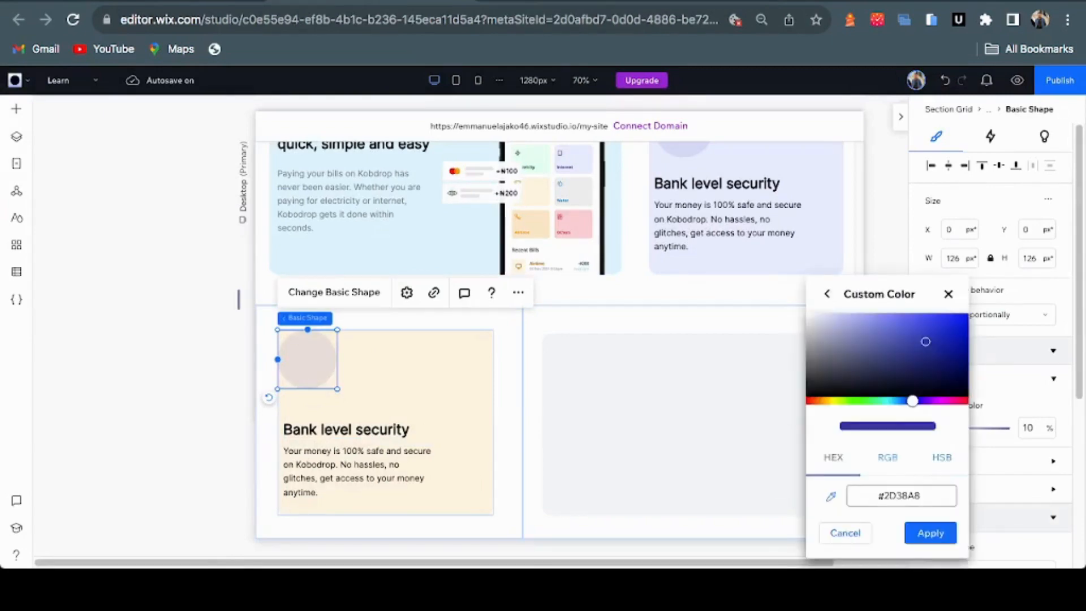
{"action": "double_click", "coordinate": [901, 496]}
{"action": "type", "text": "AD6800"}
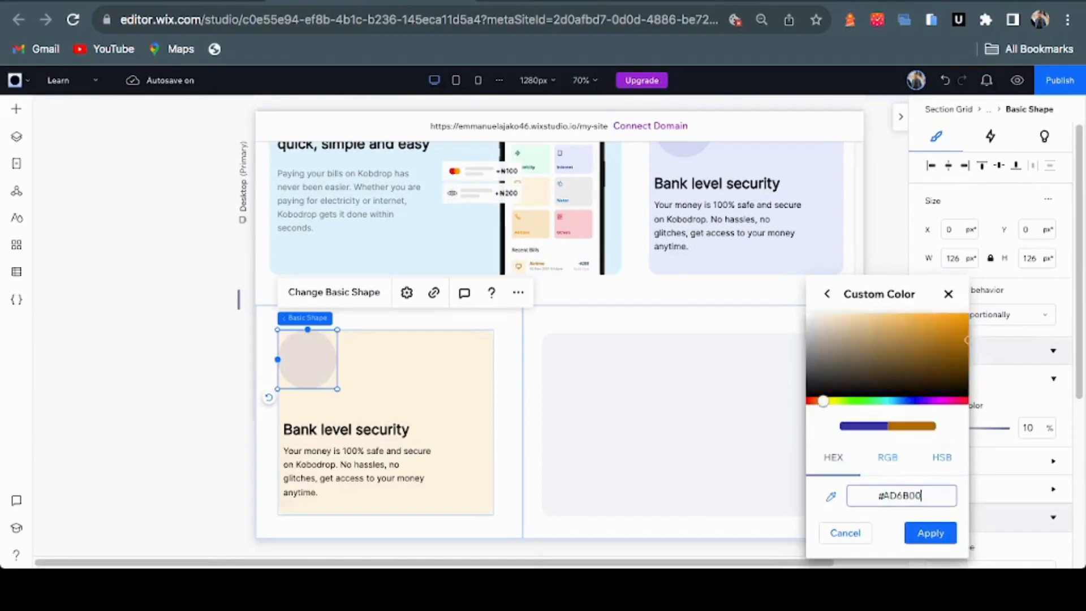
{"action": "left_click", "coordinate": [930, 533]}
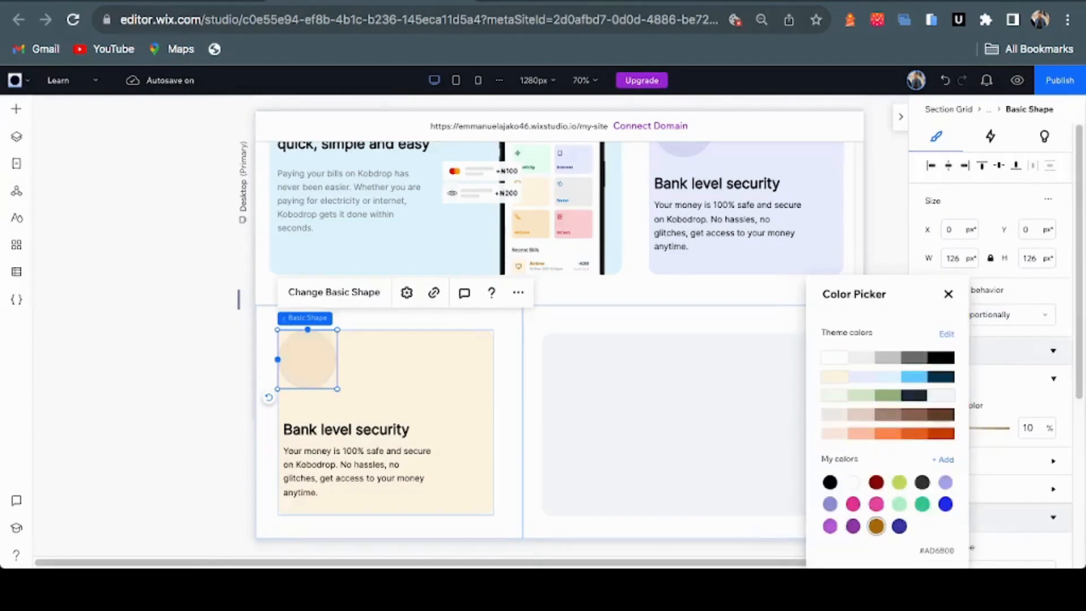
Nudge the circle slightly right and down to X 36, Y 20
{"action": "left_click", "coordinate": [529, 1]}
{"action": "left_click", "coordinate": [373, 1]}
{"action": "left_click", "coordinate": [948, 294]}
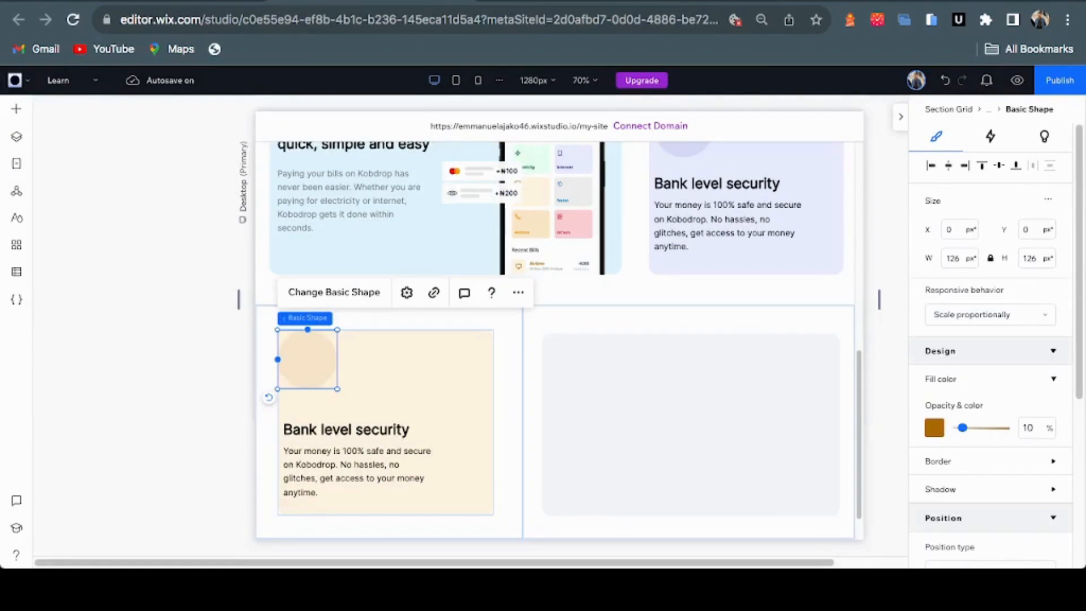
{"action": "left_click_drag", "start_coordinate": [307, 359], "coordinate": [325, 368]}
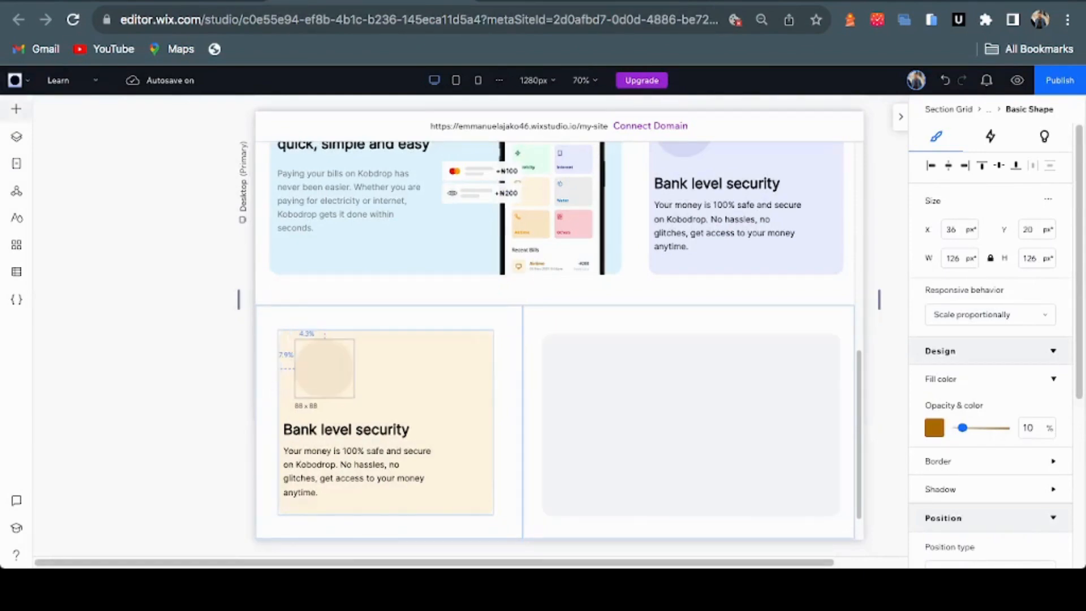
{"action": "left_click", "coordinate": [16, 109]}
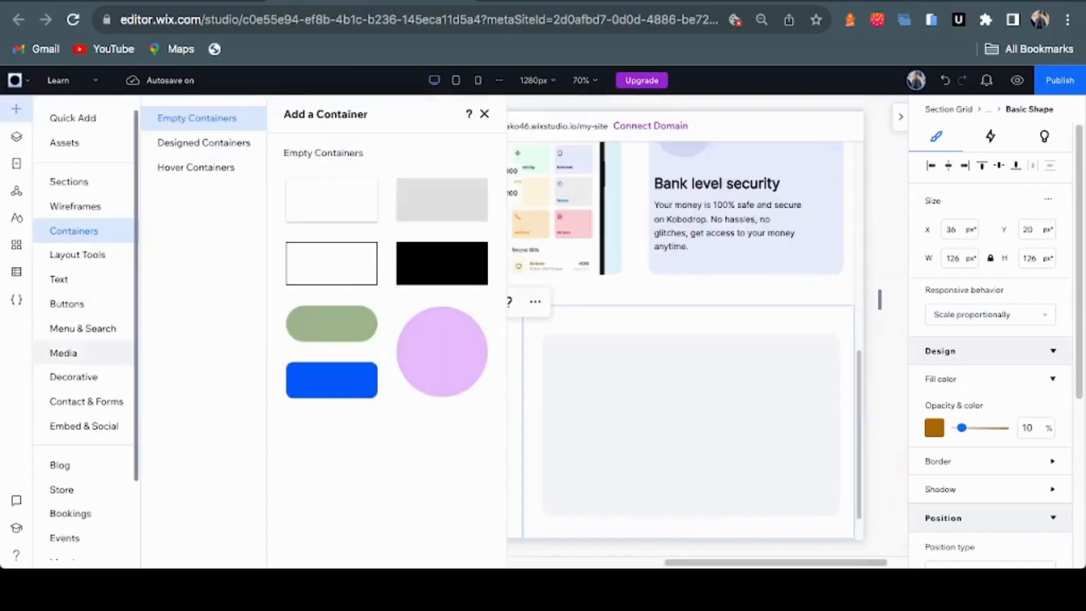
Add Coins.png from My Uploads and place it on the cream card's circle
{"action": "left_click", "coordinate": [63, 353]}
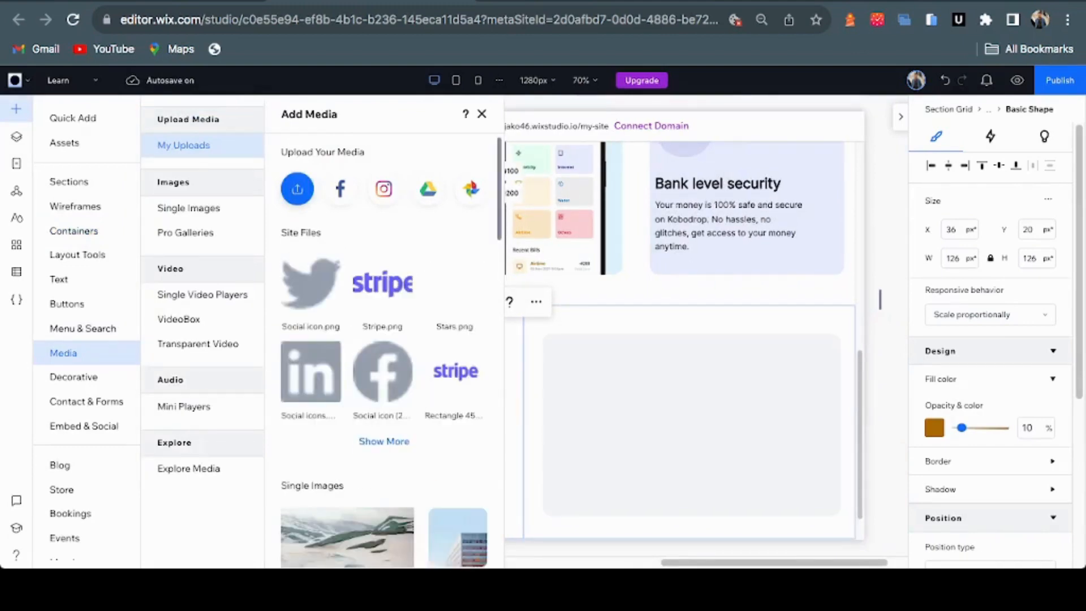
{"action": "left_click", "coordinate": [297, 189]}
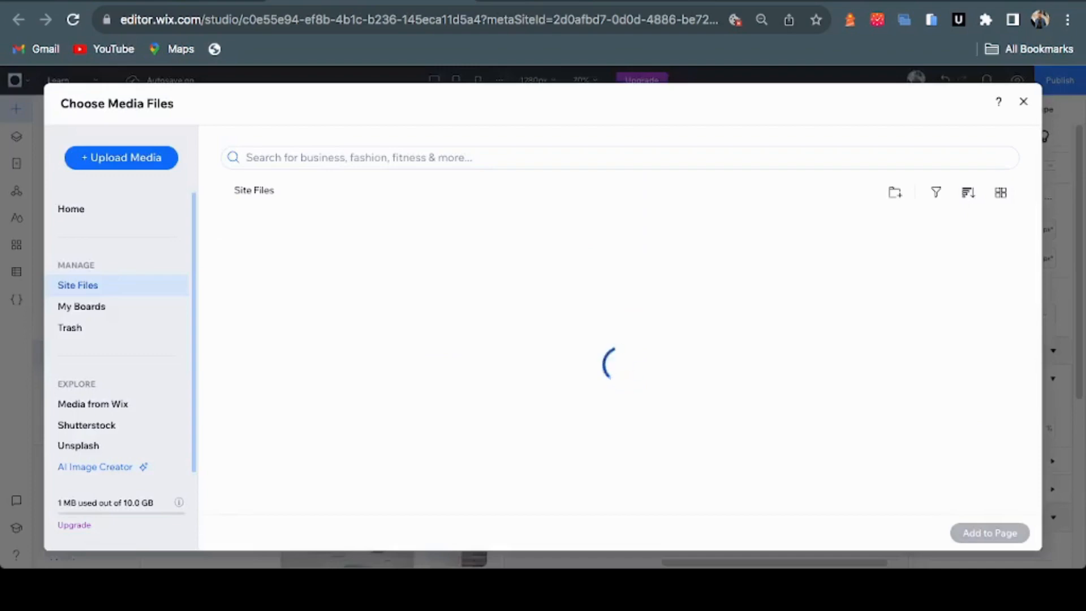
{"action": "scroll", "coordinate": [506, 362], "scroll_direction": "down", "scroll_amount": 15}
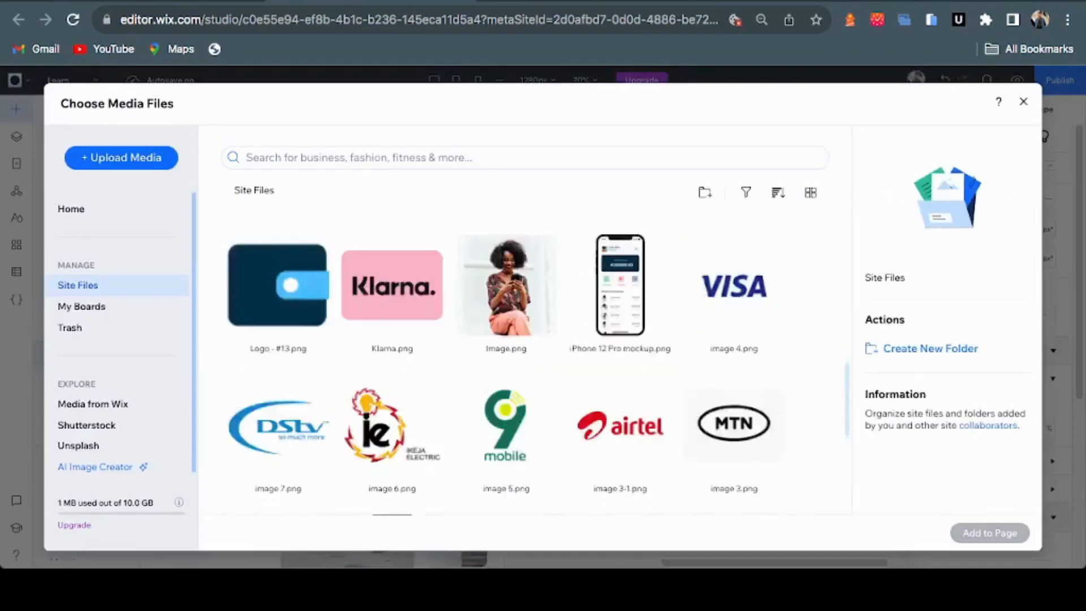
{"action": "left_click", "coordinate": [392, 421]}
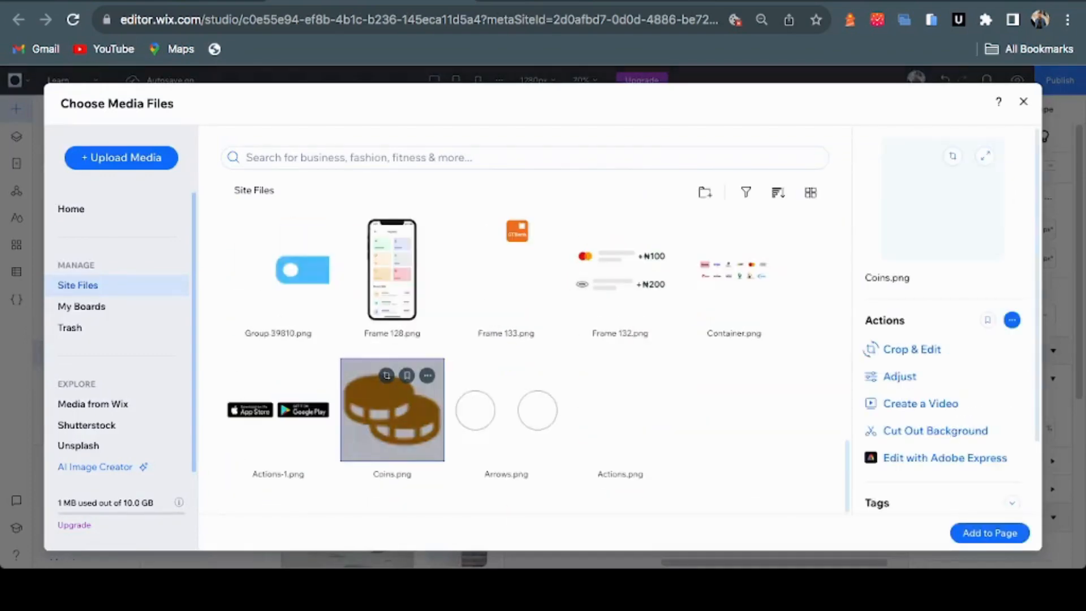
{"action": "left_click", "coordinate": [990, 532]}
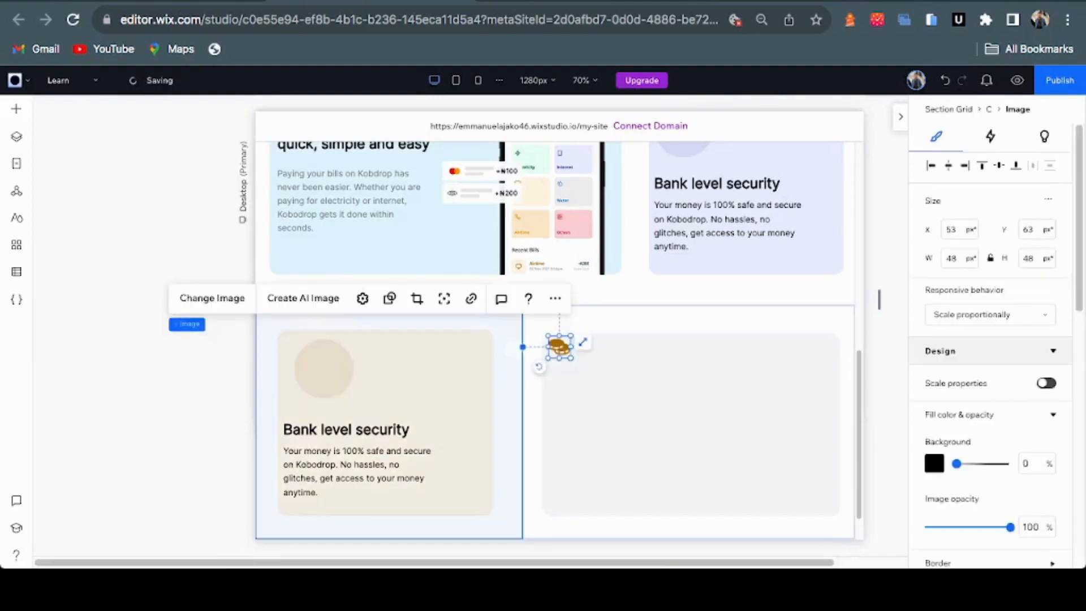
{"action": "left_click_drag", "start_coordinate": [559, 346], "coordinate": [319, 363]}
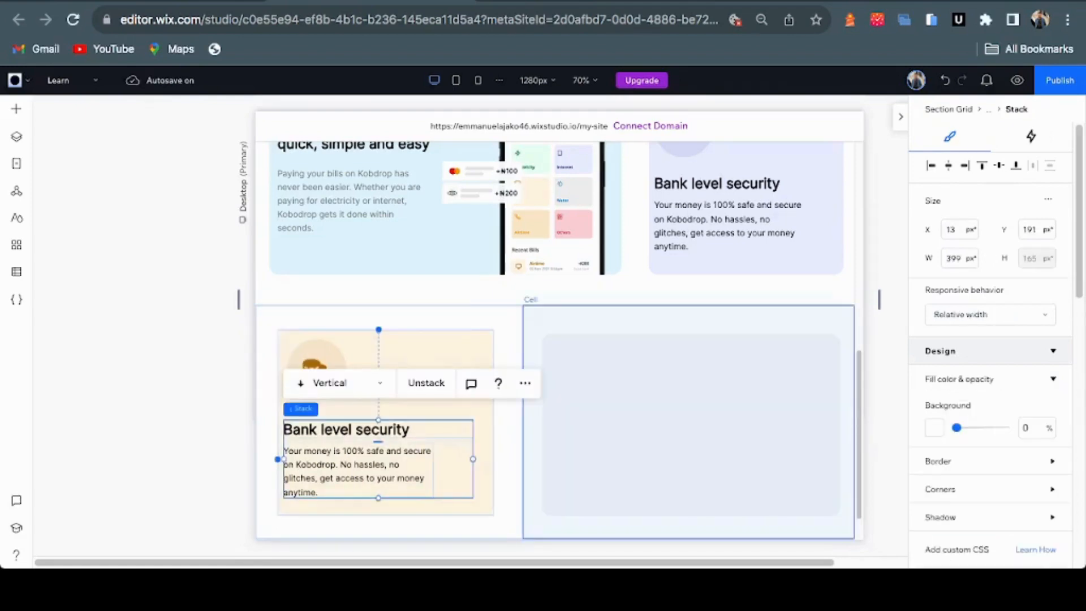
Select the Inter Semi Bold 30 Cost reduction heading text in the Figma design
{"action": "key", "text": "ctrl+Tab"}
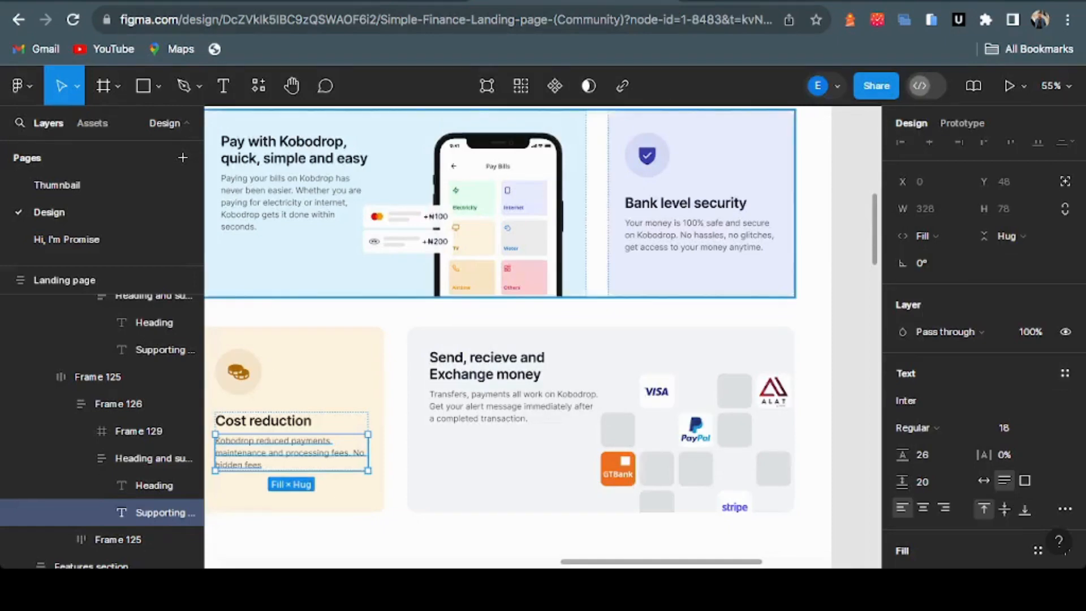
{"action": "double_click", "coordinate": [280, 420]}
{"action": "double_click", "coordinate": [280, 420]}
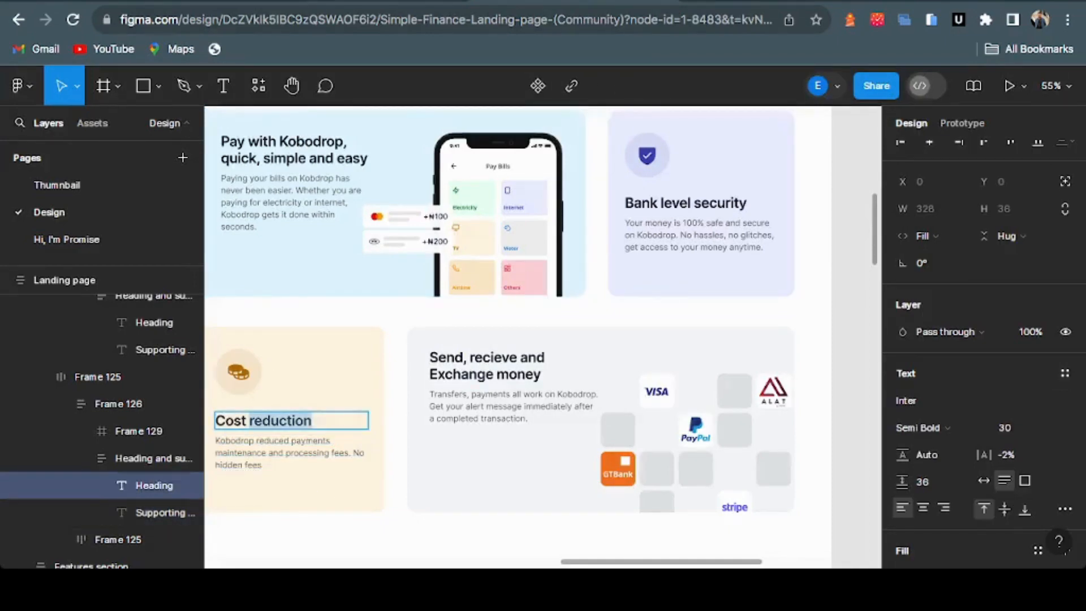
{"action": "key", "text": "ctrl+shift+Tab"}
{"action": "key", "text": "ctrl+Tab"}
Replace the cream card's heading with 'Cost reduction' copied from Figma
{"action": "key", "text": "ctrl+a"}
{"action": "key", "text": "ctrl+c"}
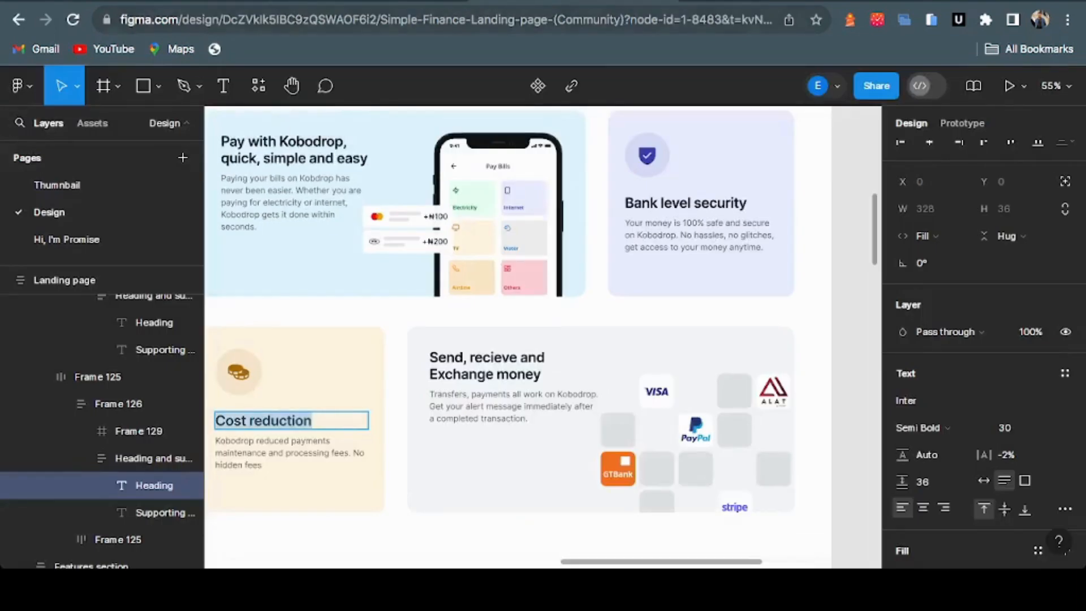
{"action": "key", "text": "ctrl+shift+Tab"}
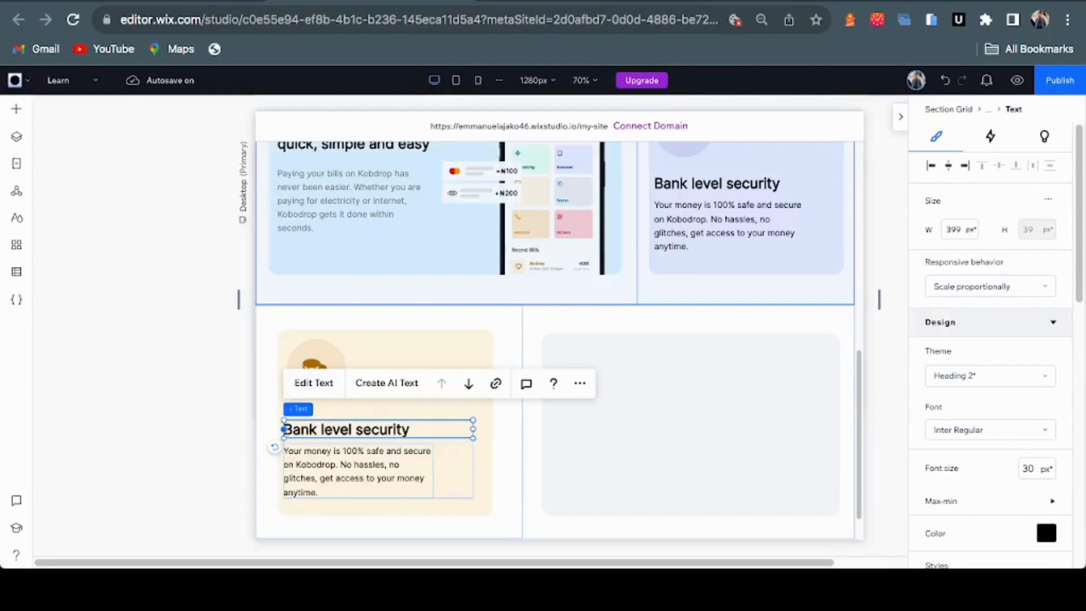
{"action": "left_click", "coordinate": [313, 383]}
{"action": "key", "text": "ctrl+v"}
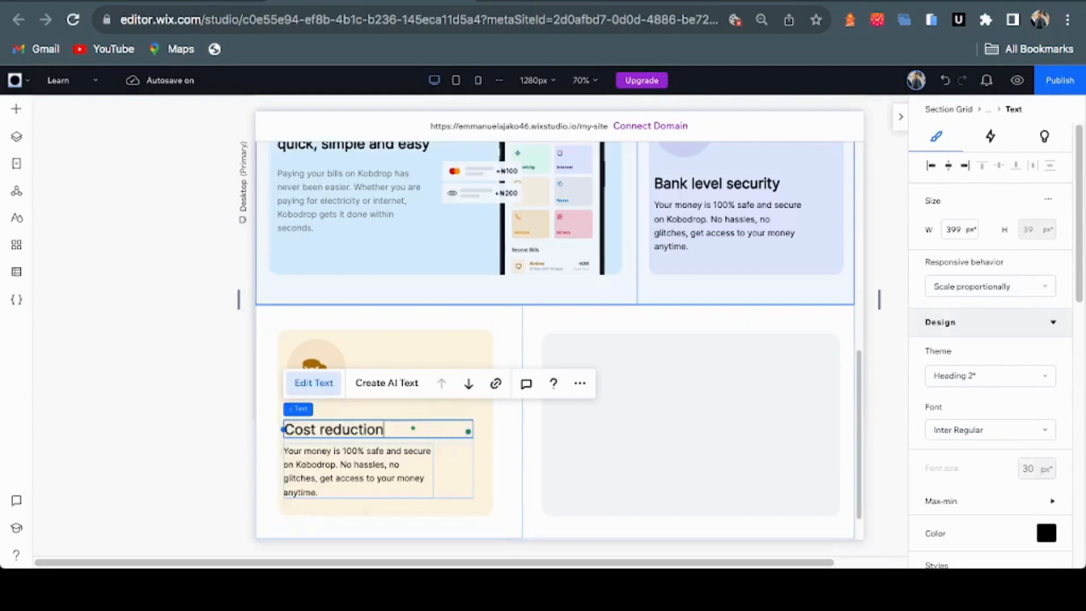
Replace the paragraph with 'Kobodrop reduced payments maintenance and processing fees. No hidden fees'
{"action": "key", "text": "ctrl+Tab"}
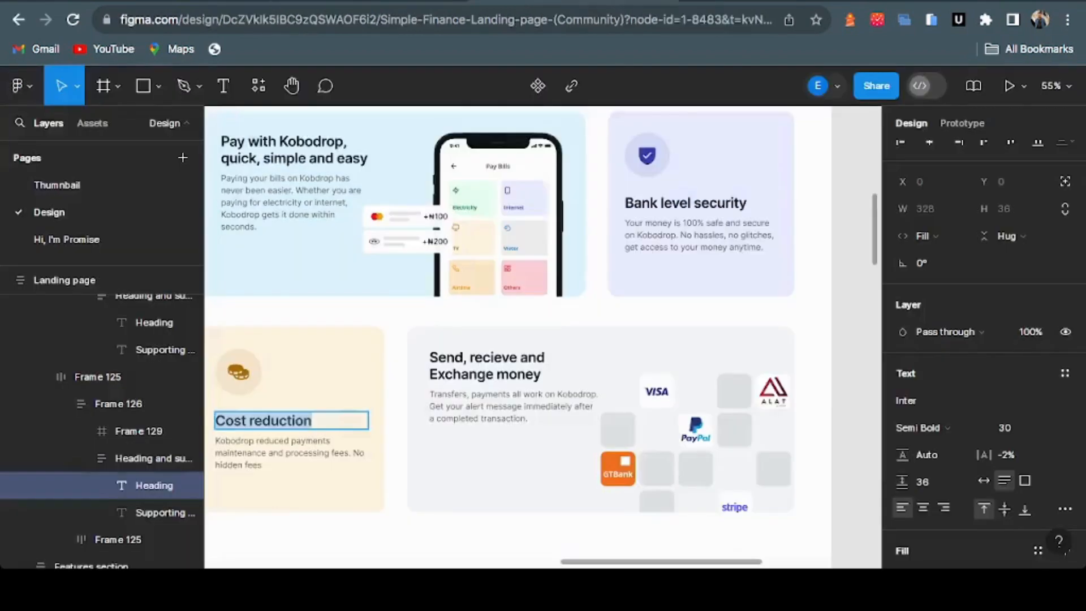
{"action": "key", "text": "Tab"}
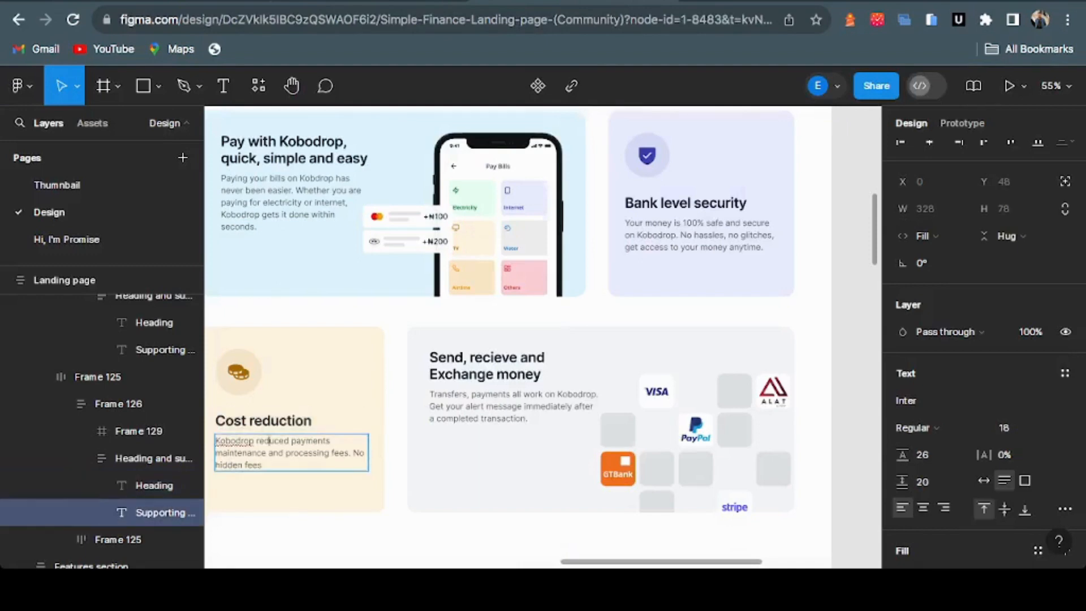
{"action": "key", "text": "Return"}
{"action": "key", "text": "ctrl+c"}
{"action": "key", "text": "ctrl+Tab"}
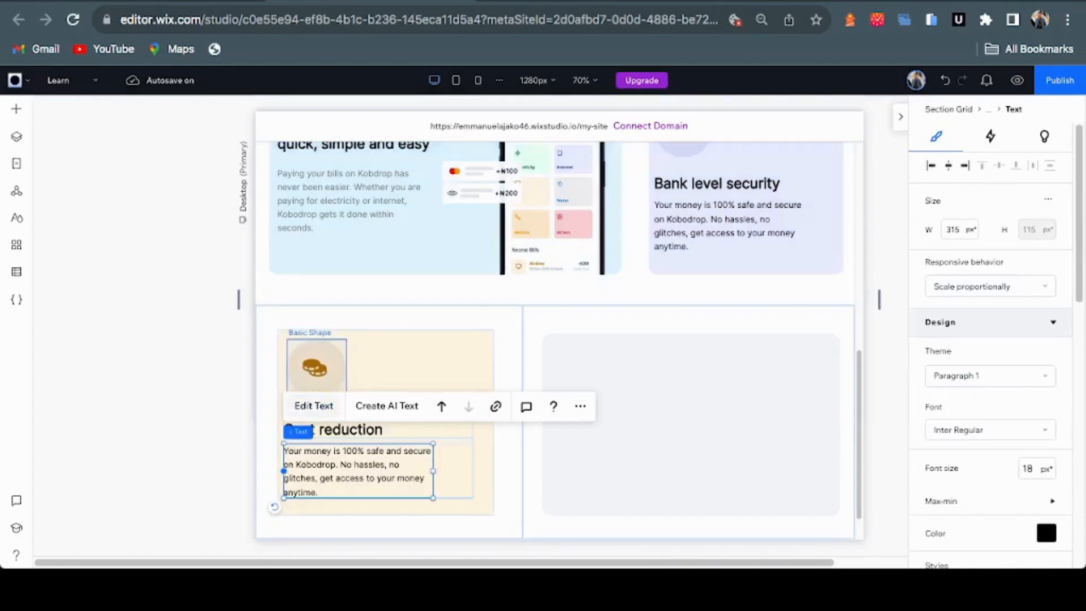
{"action": "left_click", "coordinate": [313, 405]}
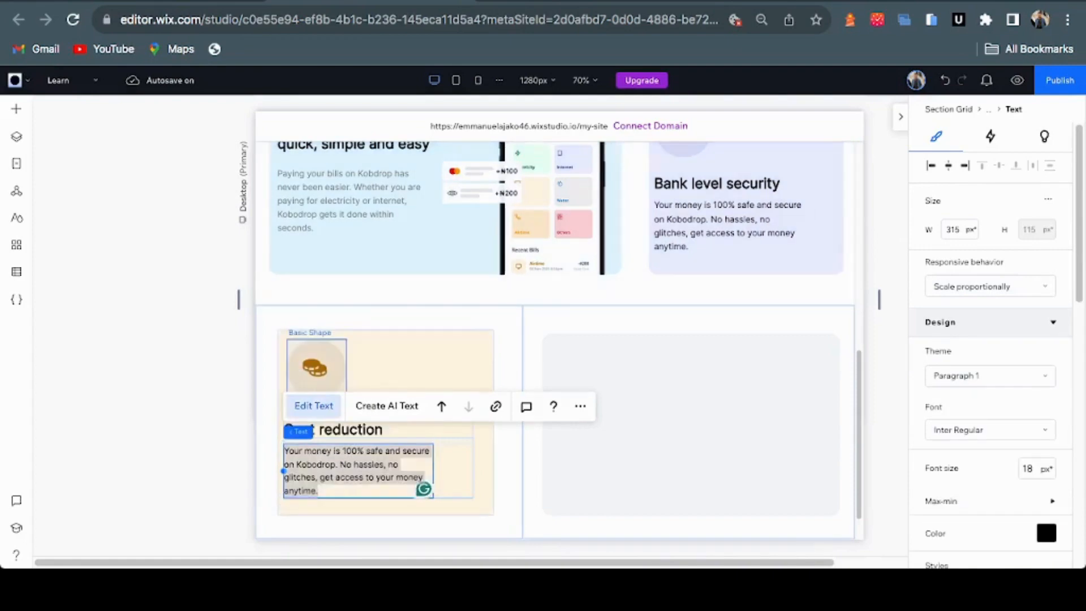
{"action": "key", "text": "ctrl+v"}
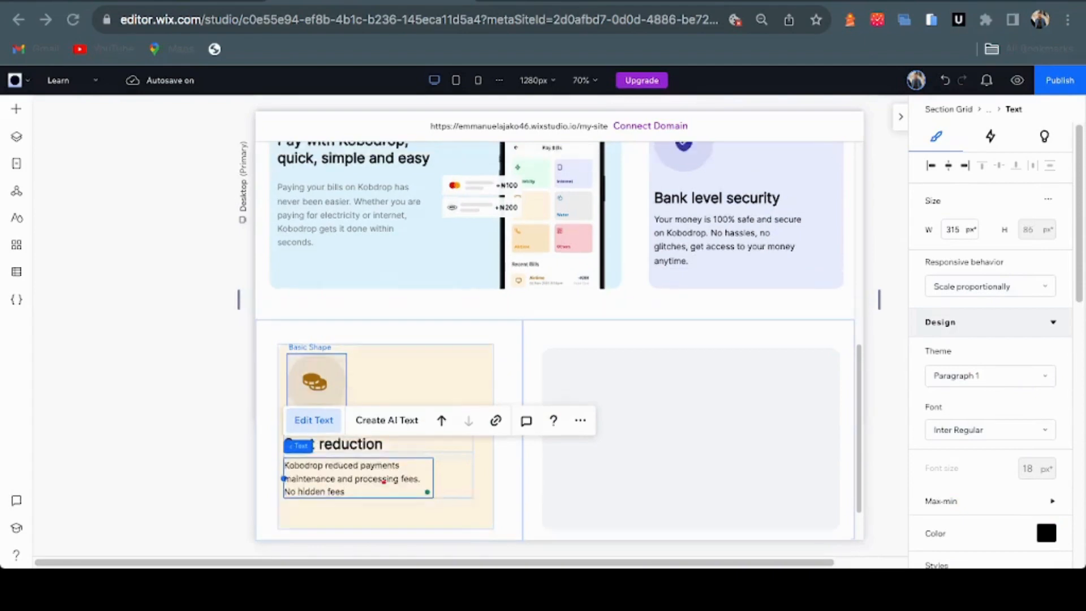
{"action": "left_click", "coordinate": [664, 389]}
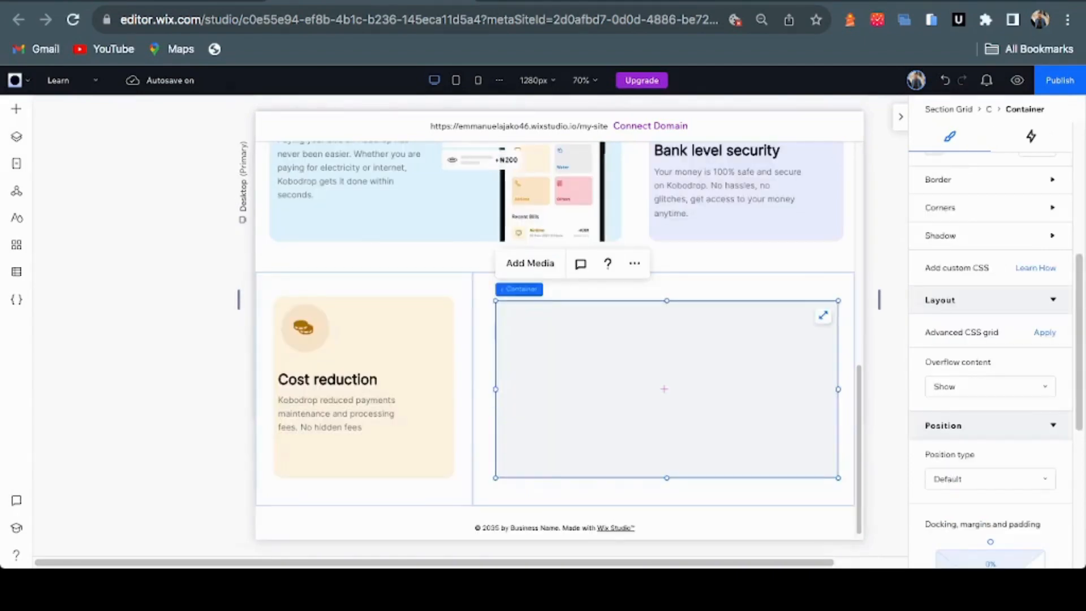
Make the grey container a 2x1 CSS grid with 1fr/1fr columns and paste the text stack in
{"action": "key", "text": "ctrl+Tab"}
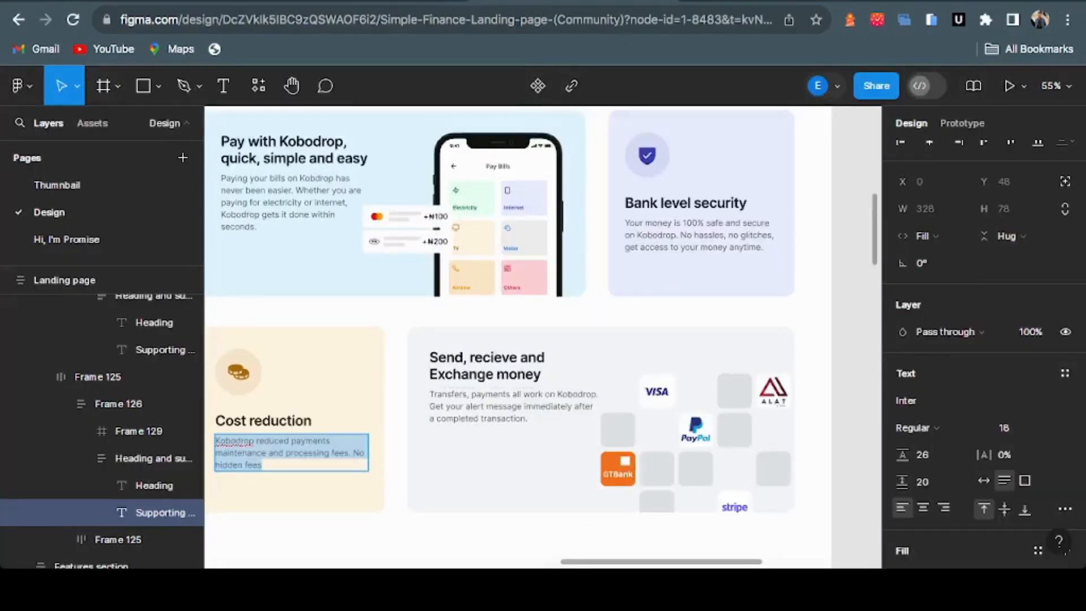
{"action": "key", "text": "ctrl+shift+Tab"}
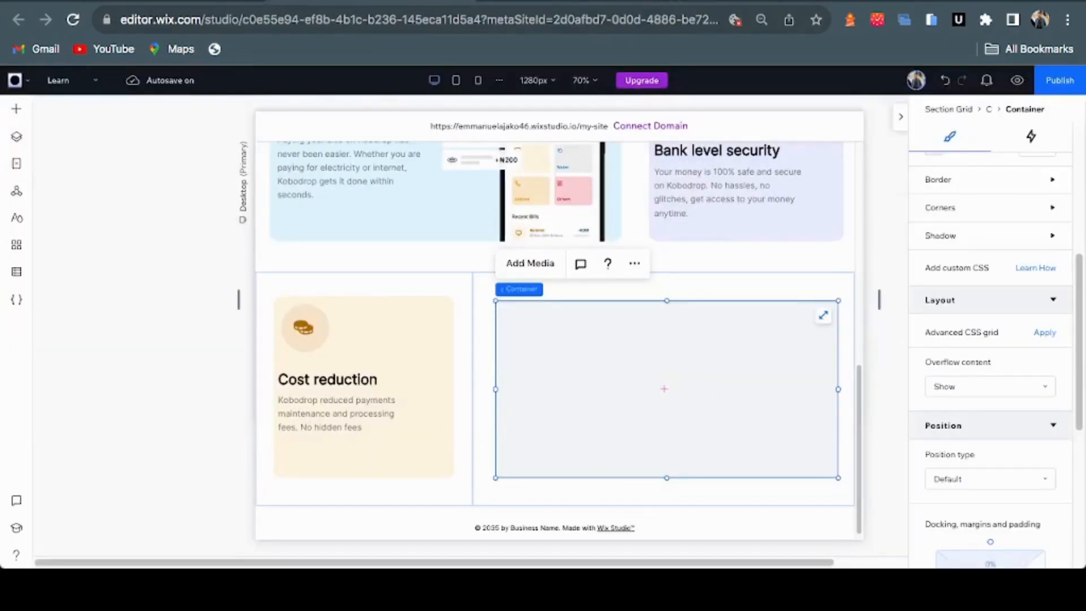
{"action": "scroll", "coordinate": [989, 339], "scroll_direction": "down", "scroll_amount": 1}
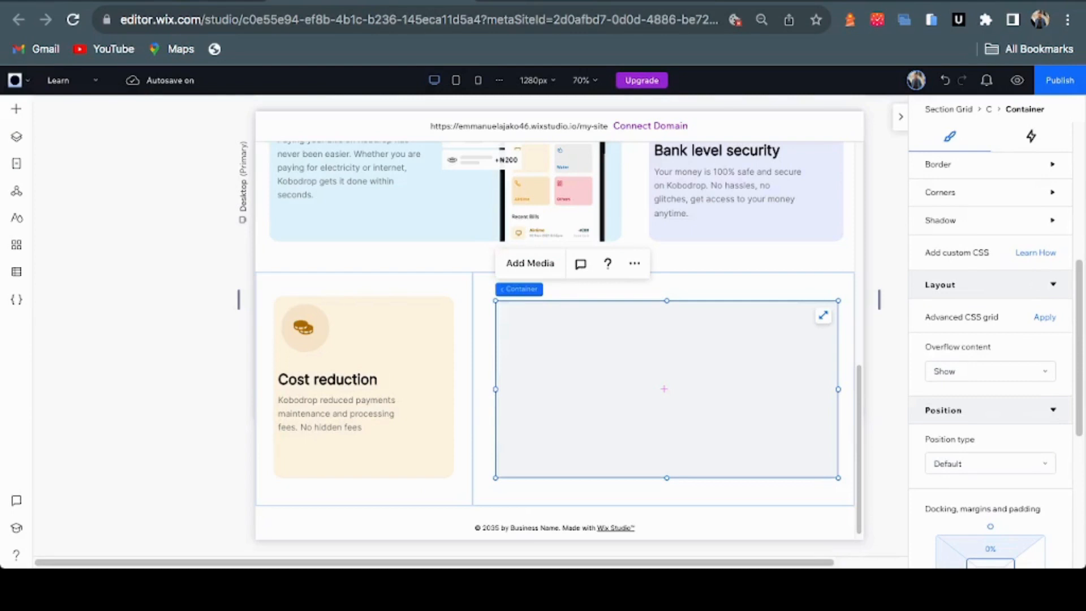
{"action": "left_click", "coordinate": [1045, 317]}
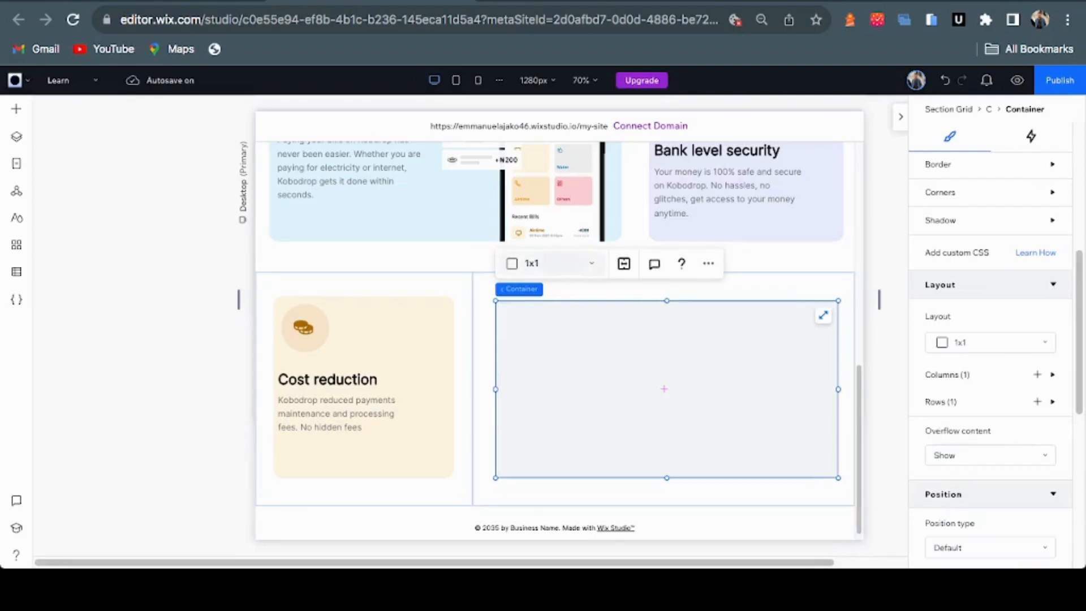
{"action": "left_click", "coordinate": [552, 263]}
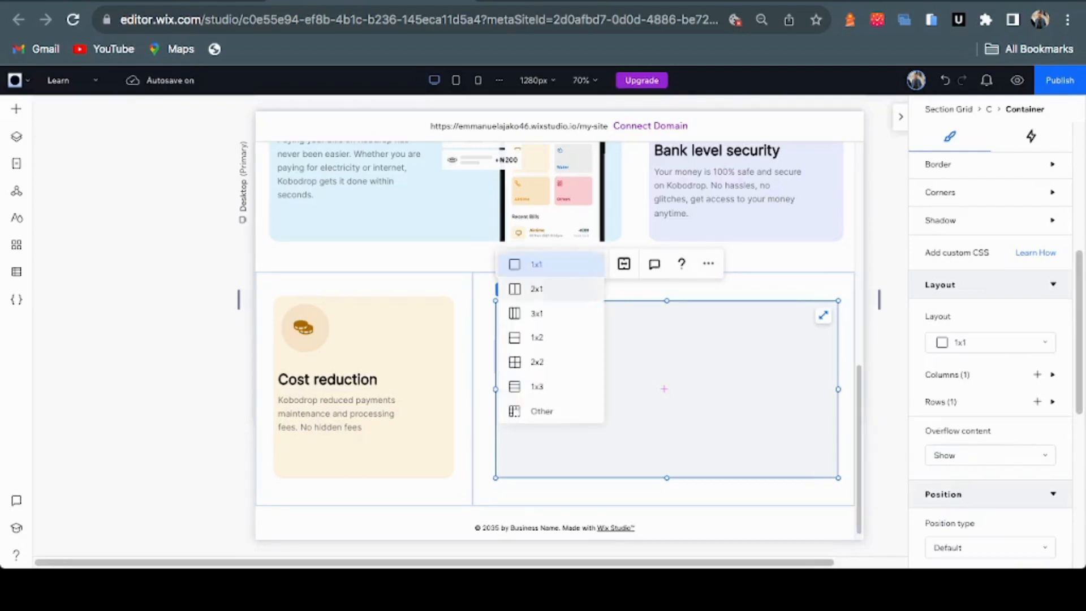
{"action": "left_click", "coordinate": [536, 288]}
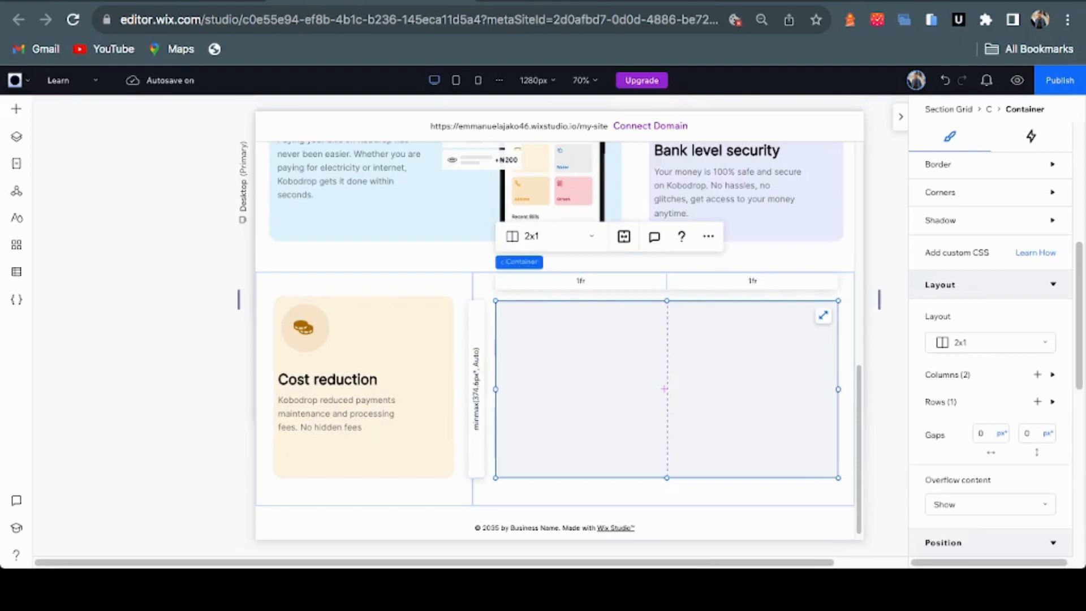
{"action": "mouse_move", "coordinate": [666, 281]}
{"action": "left_mouse_down"}
{"action": "mouse_move", "coordinate": [546, 281]}
{"action": "mouse_move", "coordinate": [671, 283]}
{"action": "left_mouse_up"}
{"action": "left_click_drag", "start_coordinate": [671, 284], "coordinate": [673, 283]}
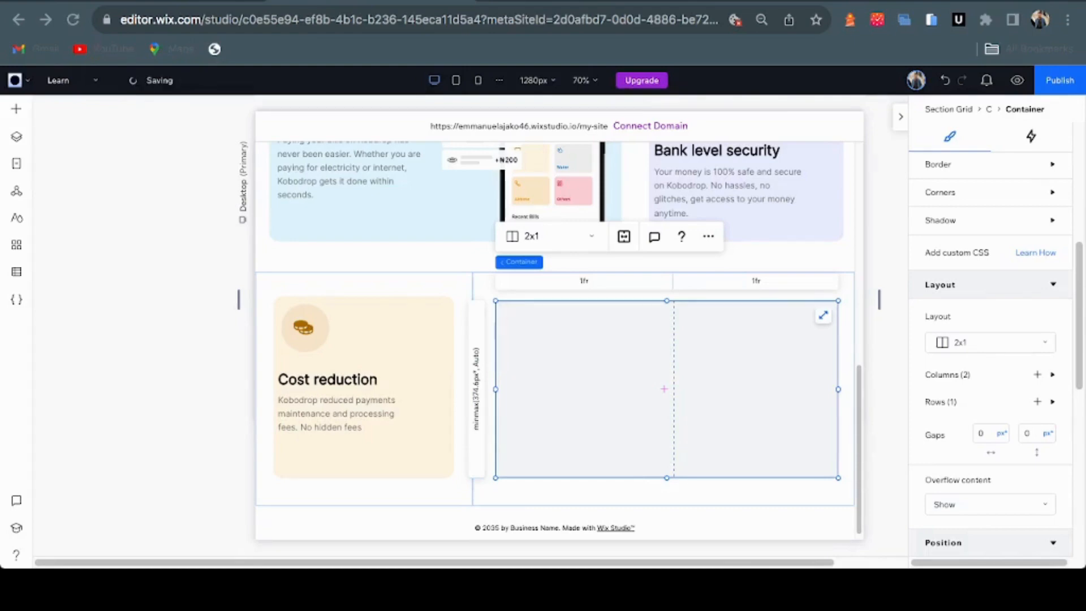
{"action": "key", "text": "ctrl+v"}
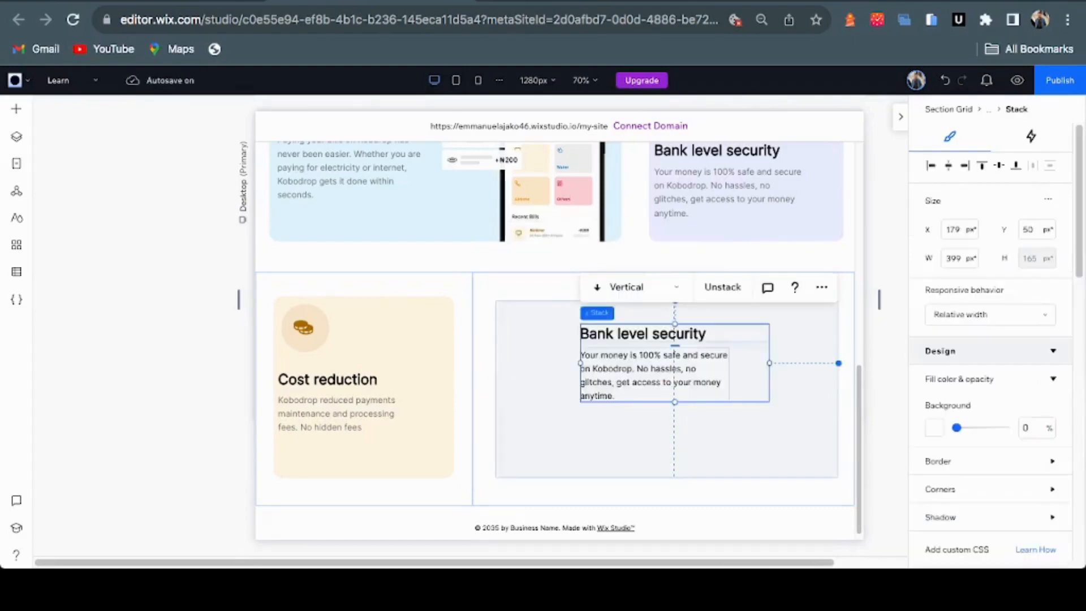
Move the text block left, narrow it to 326 px and retitle it 'Send, recieve and Exchange money'
{"action": "left_click_drag", "start_coordinate": [622, 339], "coordinate": [545, 339]}
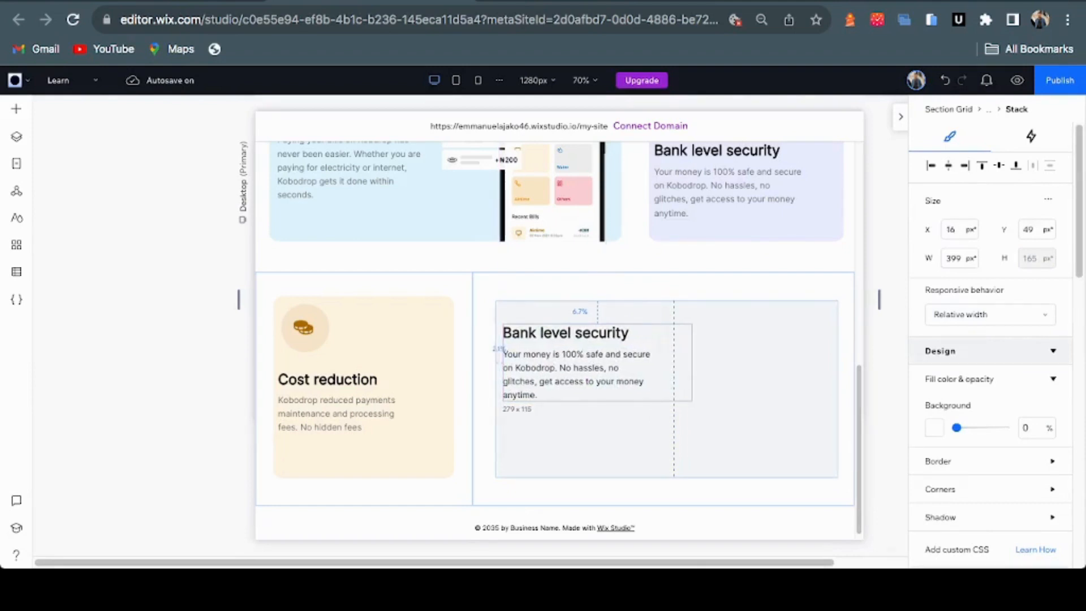
{"action": "left_click_drag", "start_coordinate": [545, 339], "coordinate": [544, 339]}
{"action": "left_click_drag", "start_coordinate": [692, 362], "coordinate": [656, 363]}
{"action": "key", "text": "ctrl+Tab"}
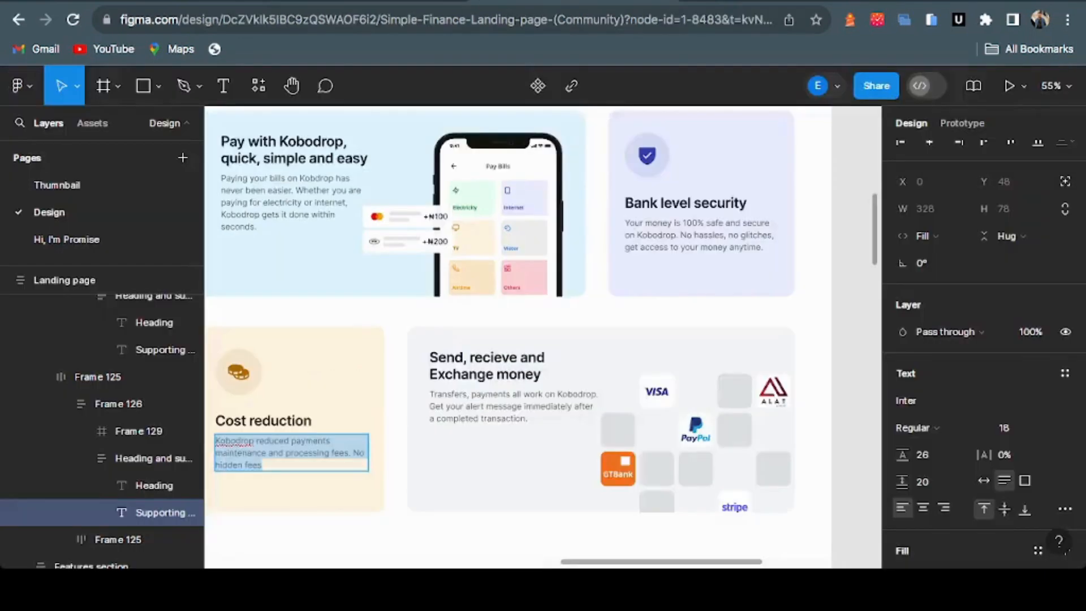
{"action": "left_click", "coordinate": [508, 358]}
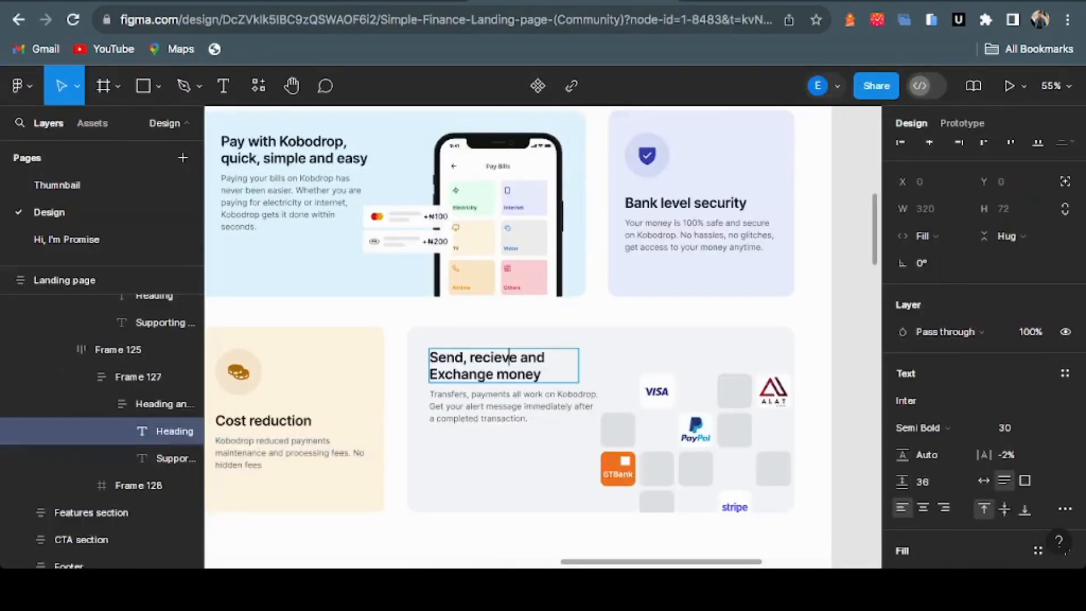
{"action": "key", "text": "ctrl+a"}
{"action": "key", "text": "ctrl+c"}
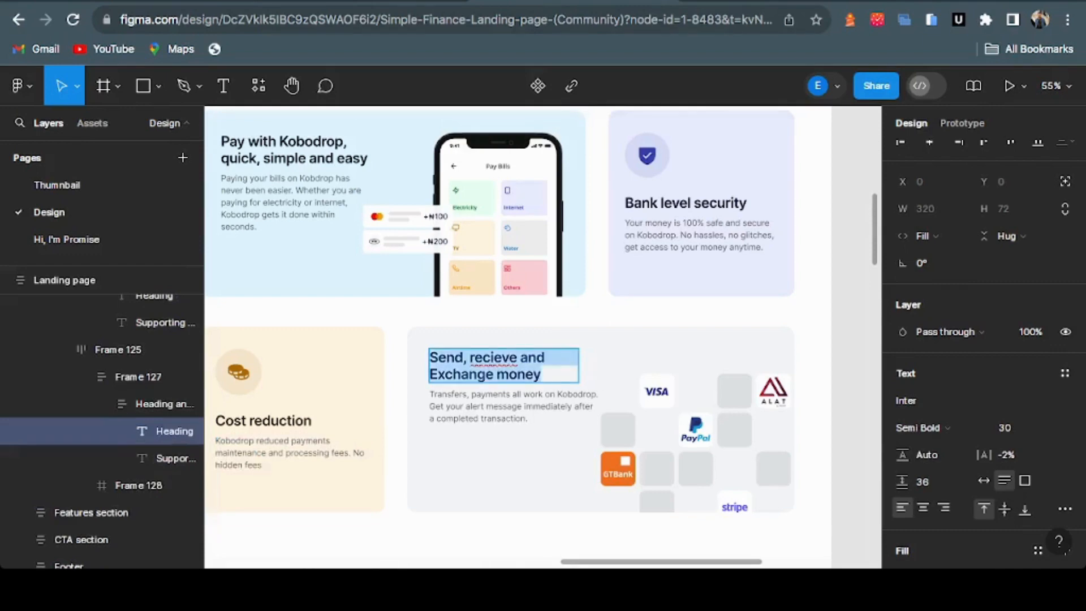
{"action": "key", "text": "ctrl+shift+Tab"}
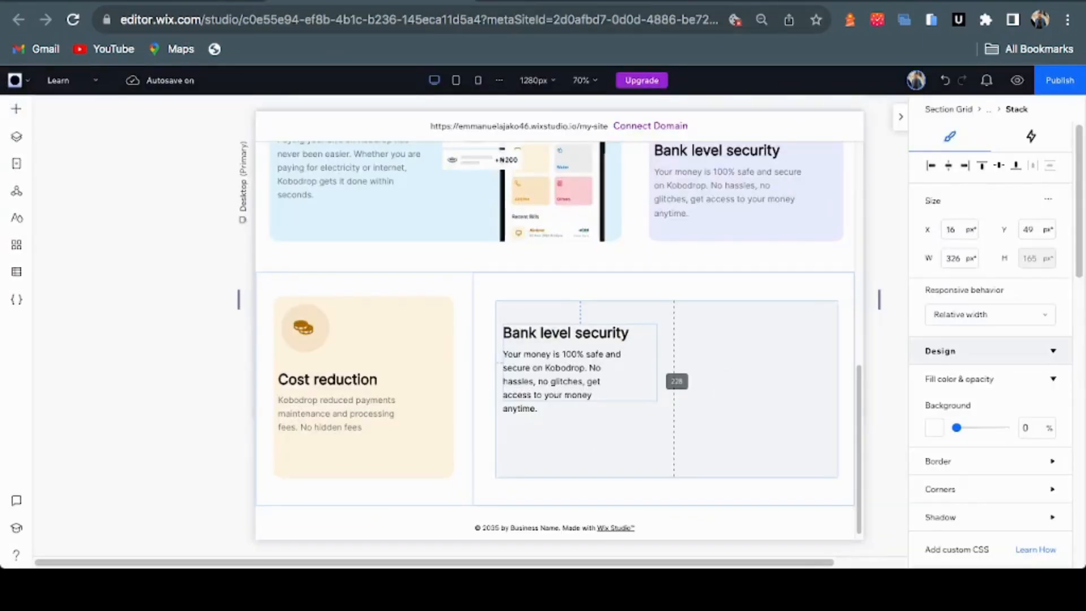
{"action": "left_click_drag", "start_coordinate": [657, 363], "coordinate": [657, 363]}
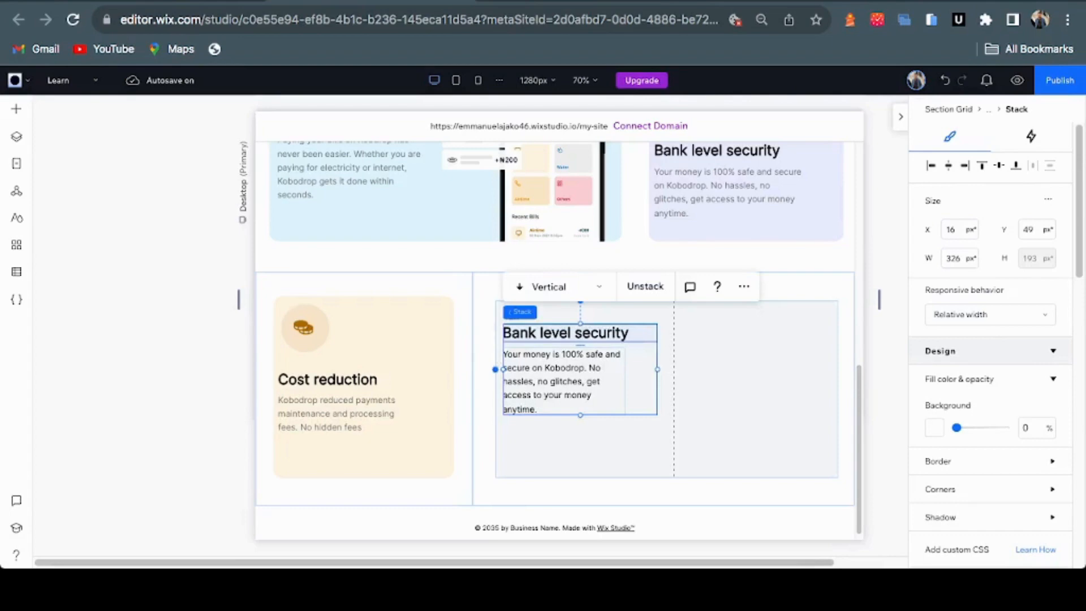
{"action": "left_click", "coordinate": [565, 332]}
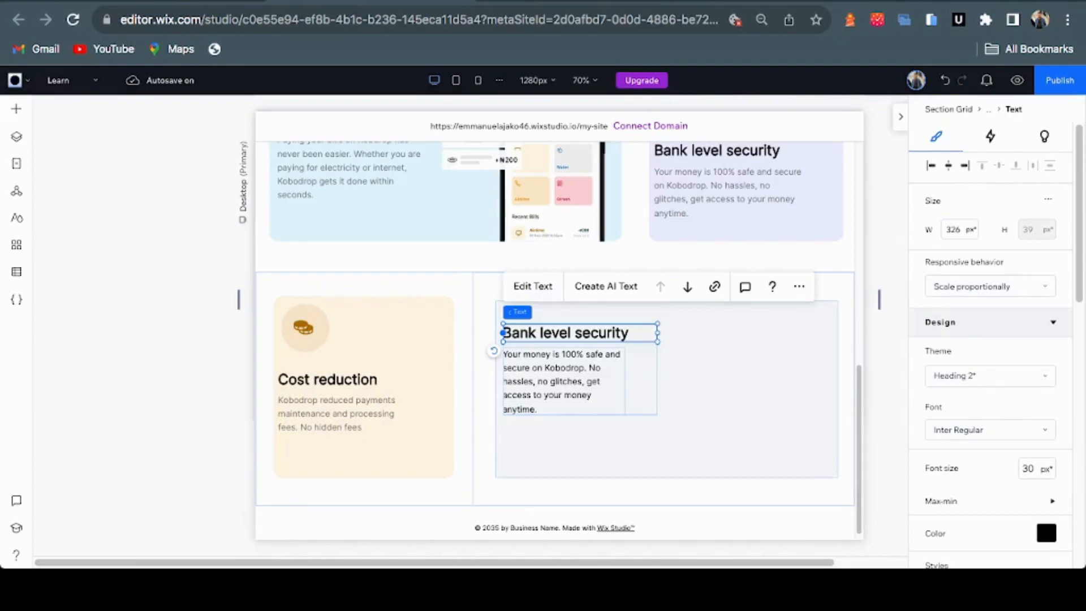
{"action": "double_click", "coordinate": [608, 333]}
{"action": "key", "text": "ctrl+v"}
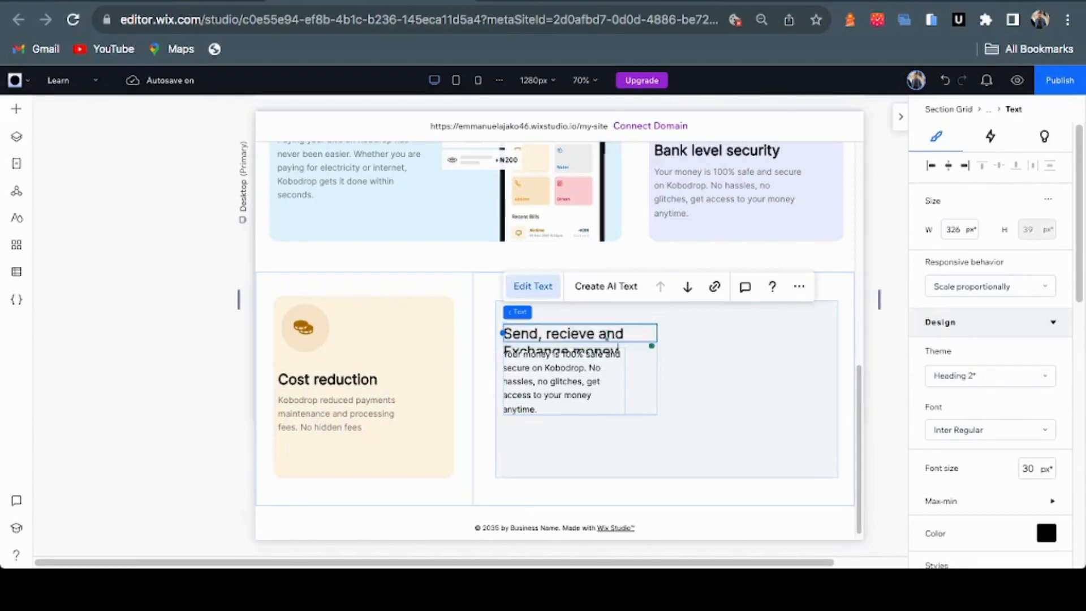
Replace the paragraph with the Kobodrop transfers text copied from Figma
{"action": "key", "text": "ctrl+shift+Tab"}
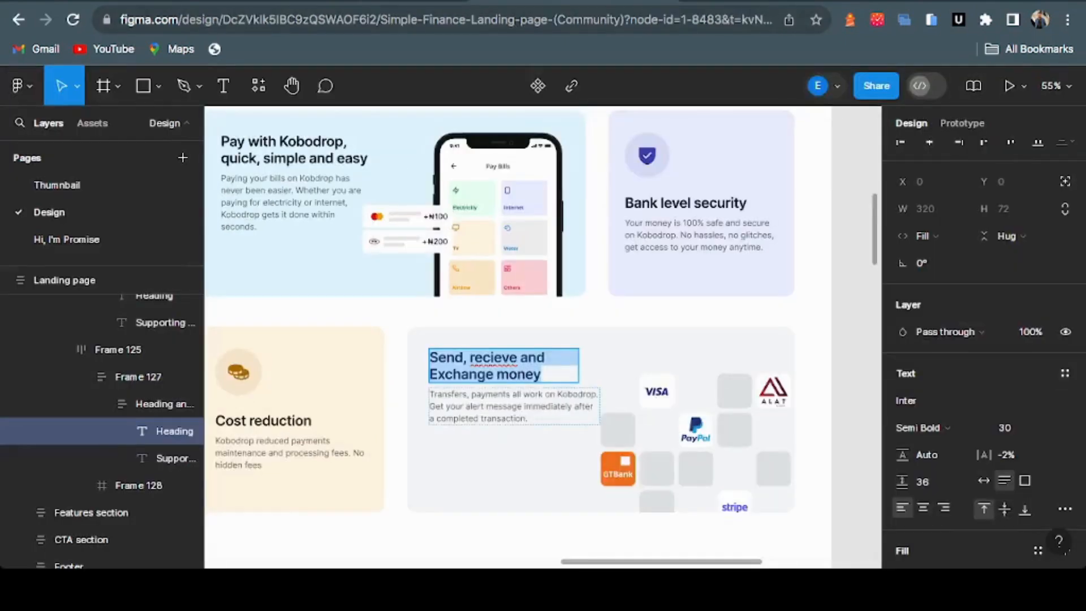
{"action": "left_click", "coordinate": [502, 406]}
{"action": "key", "text": "ctrl+a"}
{"action": "key", "text": "ctrl+c"}
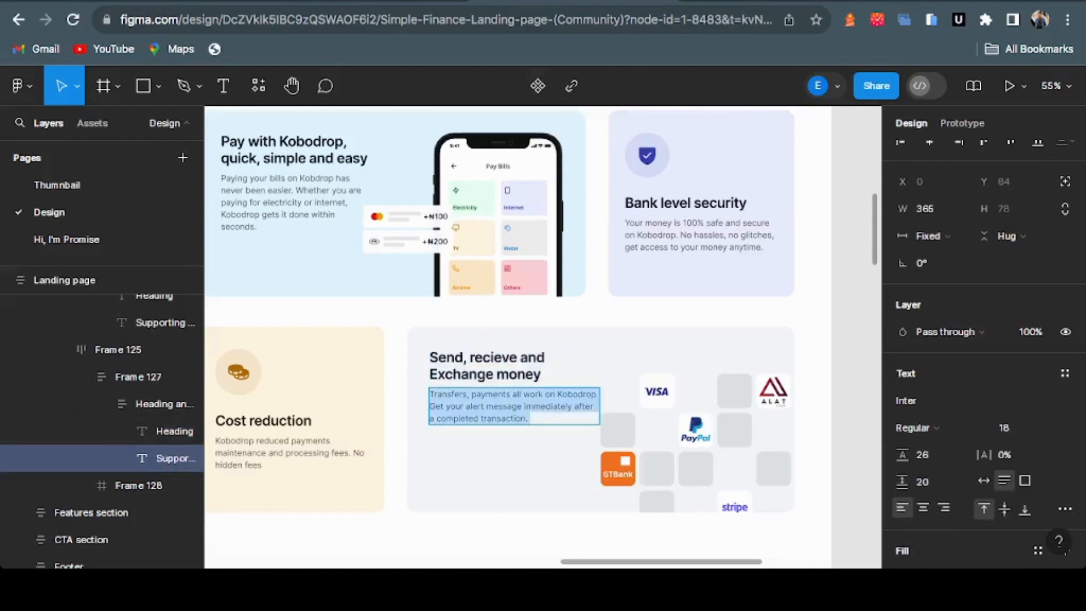
{"action": "key", "text": "ctrl+shift+Tab"}
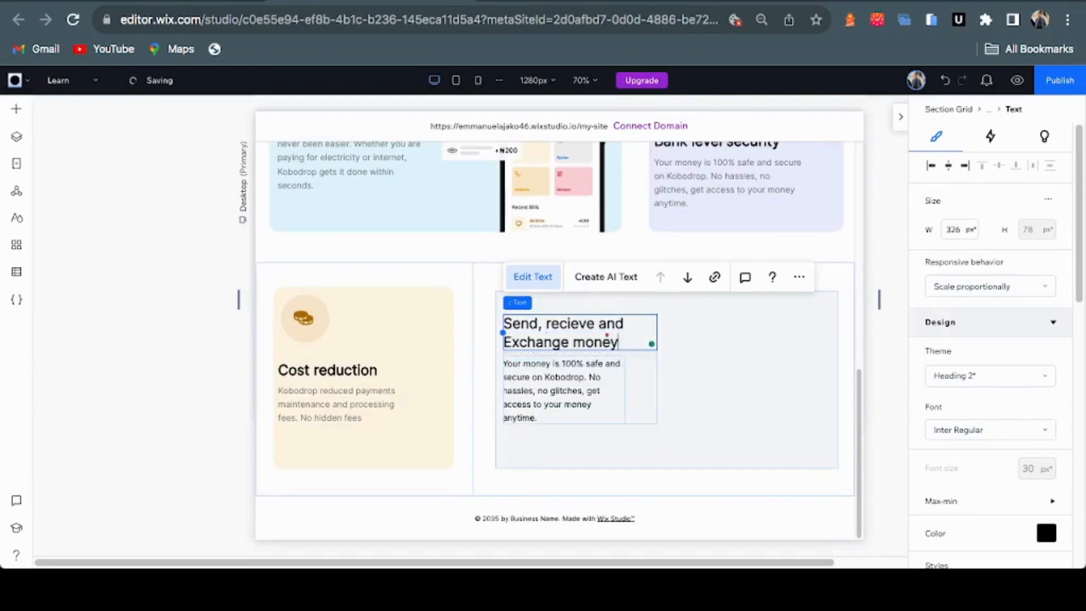
{"action": "left_click", "coordinate": [561, 390]}
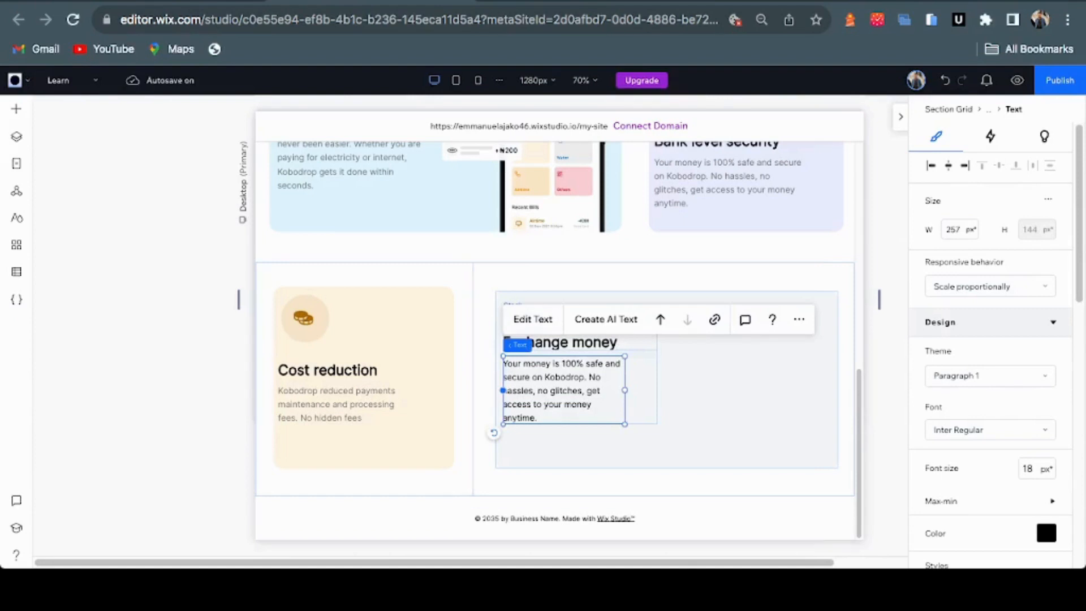
{"action": "left_click", "coordinate": [532, 319]}
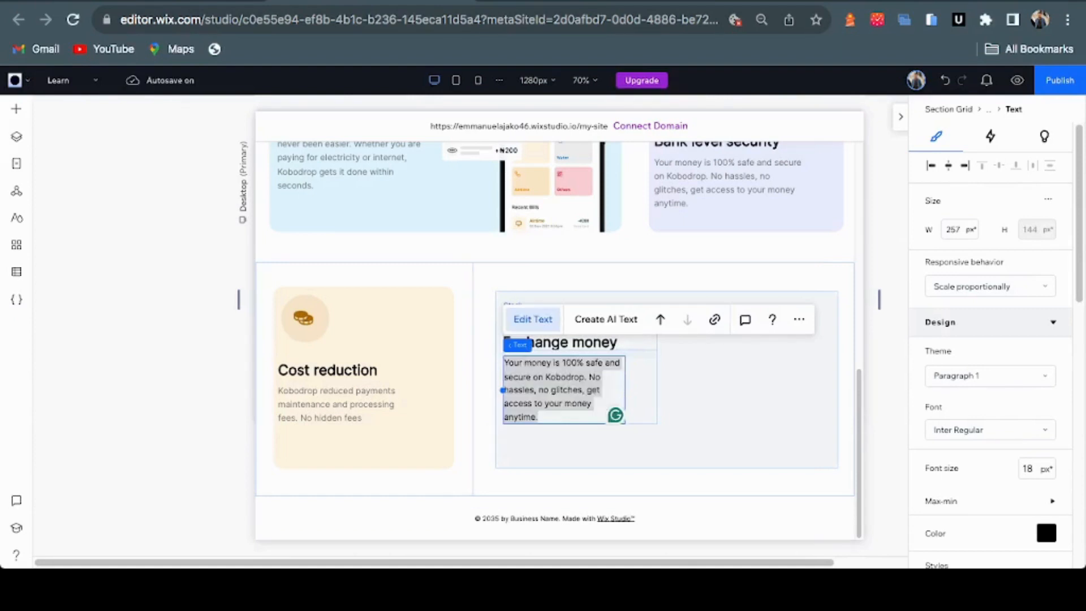
{"action": "key", "text": "ctrl+v"}
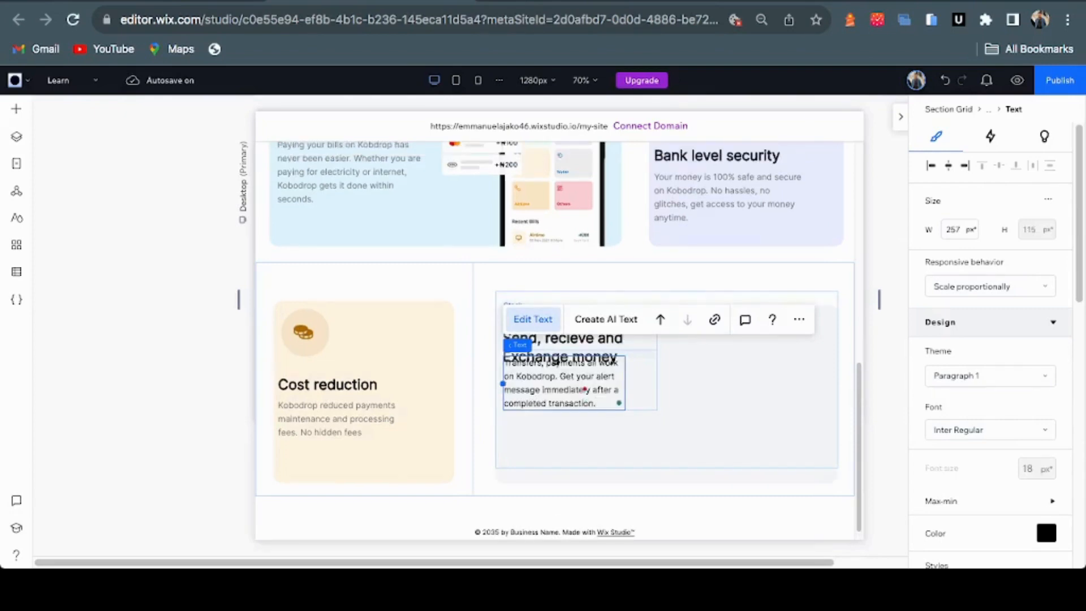
{"action": "key", "text": "ctrl+Tab"}
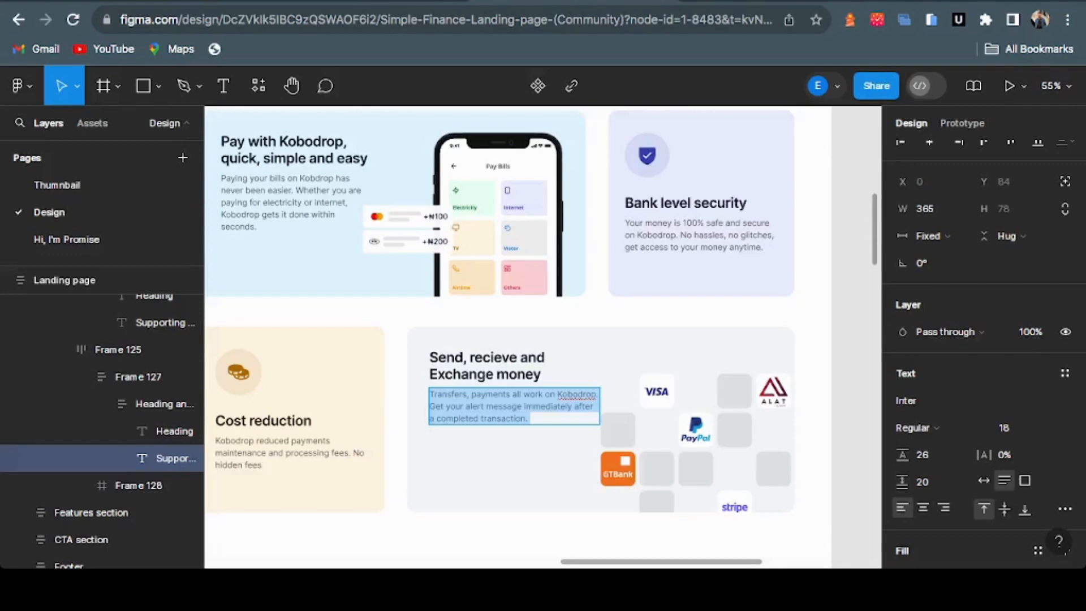
{"action": "key", "text": "ctrl+shift+Tab"}
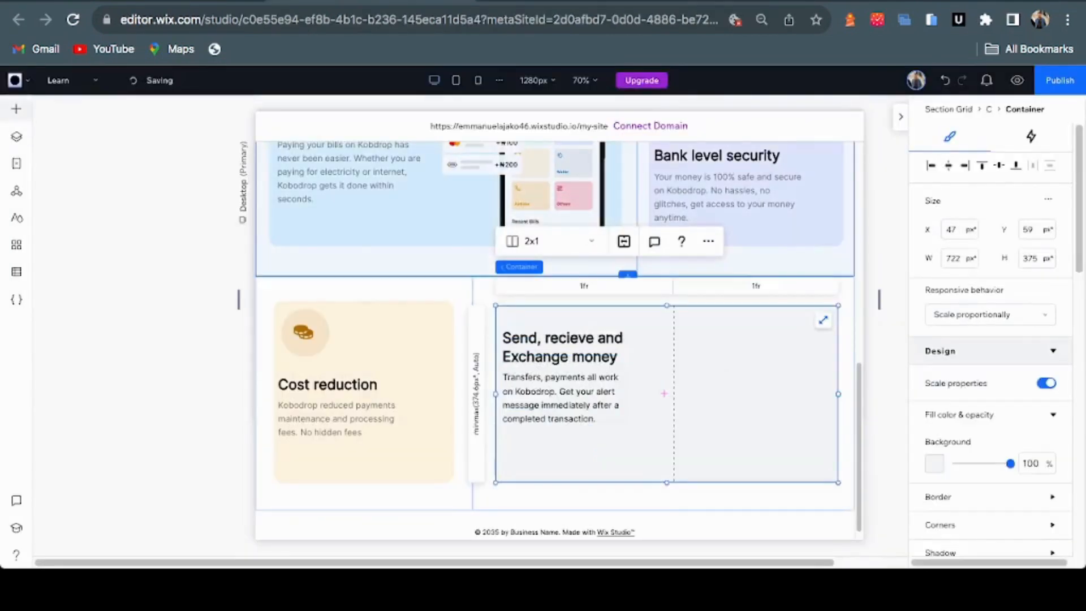
Add the VISA, PayPal, ALAT, Stripe and GTBank logos from Site Files to the grey card
{"action": "left_click", "coordinate": [16, 109]}
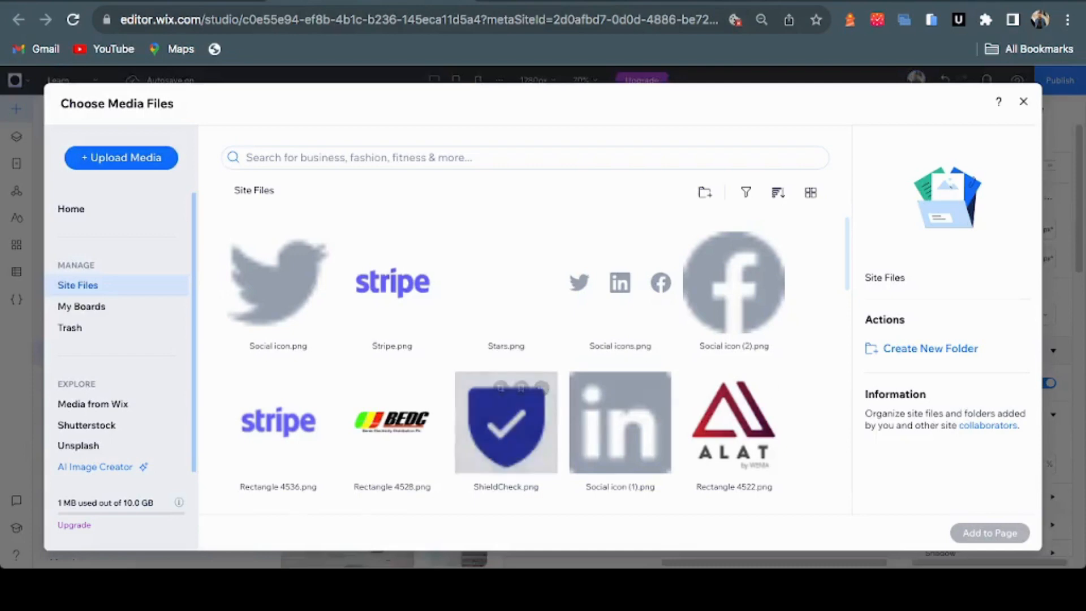
{"action": "left_click", "coordinate": [733, 422]}
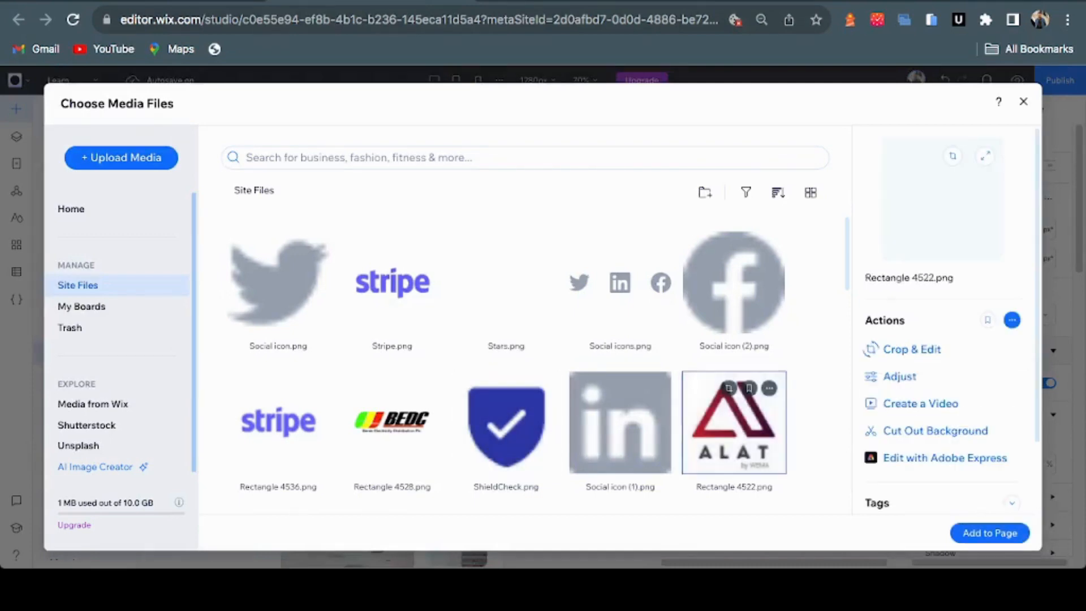
{"action": "scroll", "coordinate": [734, 421], "scroll_direction": "down", "scroll_amount": 10}
{"action": "scroll", "coordinate": [506, 361], "scroll_direction": "down", "scroll_amount": 3}
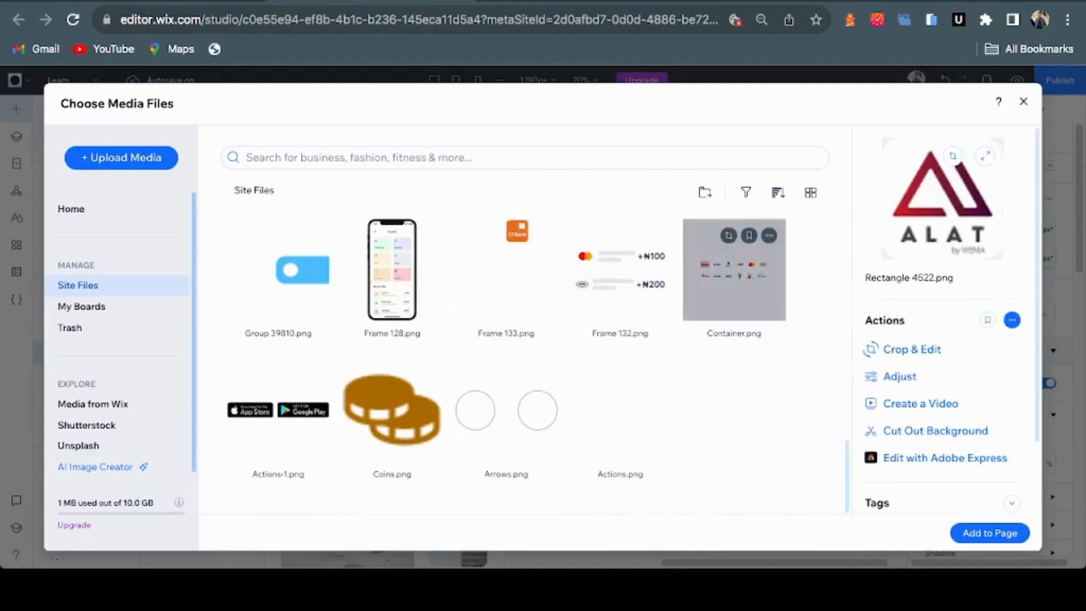
{"action": "scroll", "coordinate": [506, 362], "scroll_direction": "up", "scroll_amount": 1}
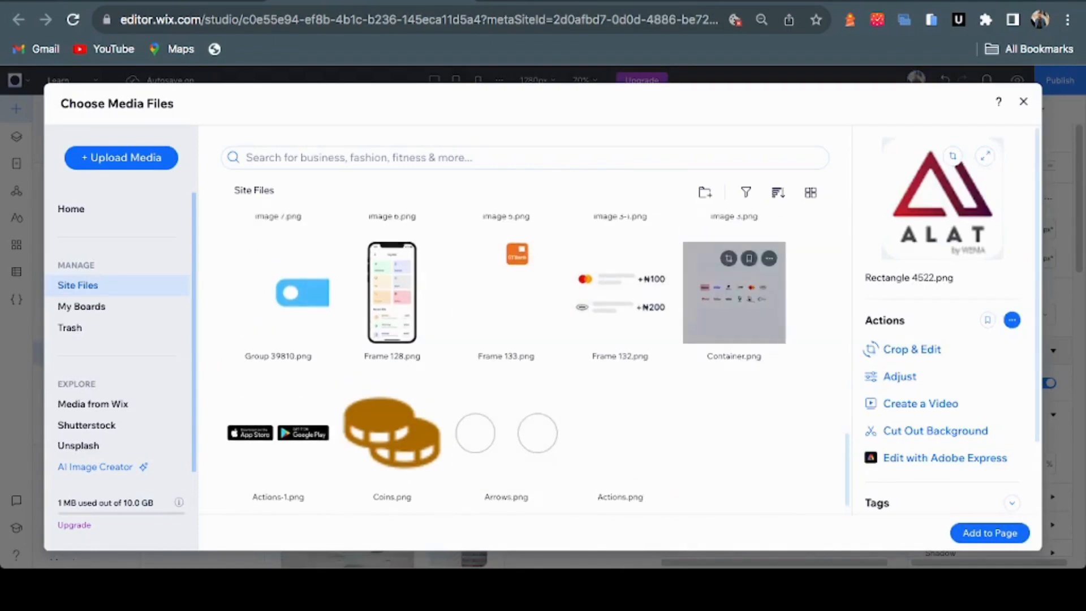
{"action": "scroll", "coordinate": [734, 325], "scroll_direction": "up", "scroll_amount": 8}
{"action": "scroll", "coordinate": [734, 325], "scroll_direction": "up", "scroll_amount": 4}
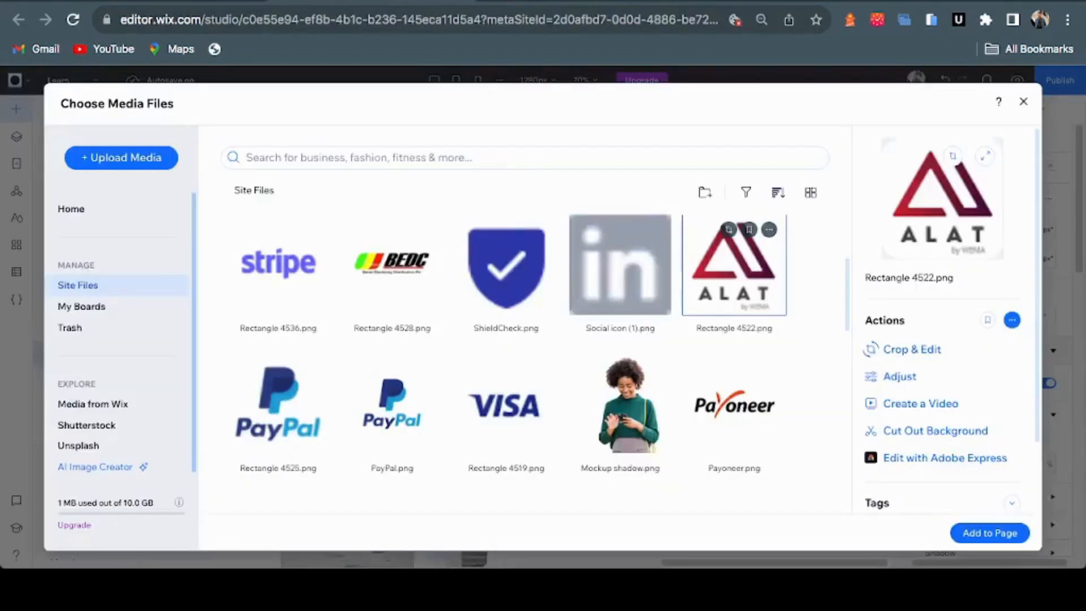
{"action": "scroll", "coordinate": [734, 422], "scroll_direction": "up", "scroll_amount": 5}
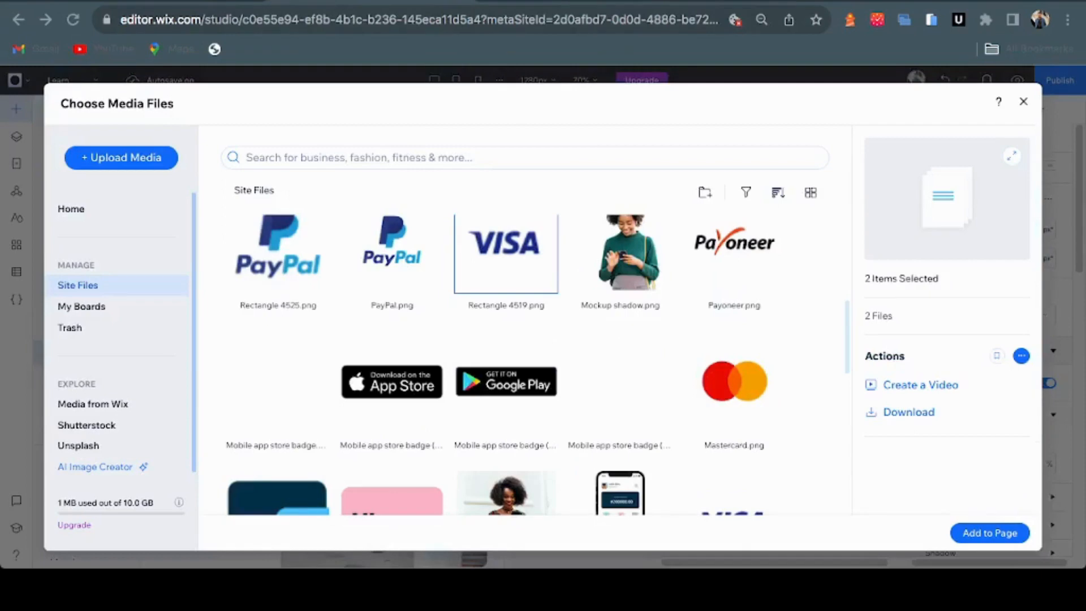
{"action": "left_click", "coordinate": [392, 255], "text": "super"}
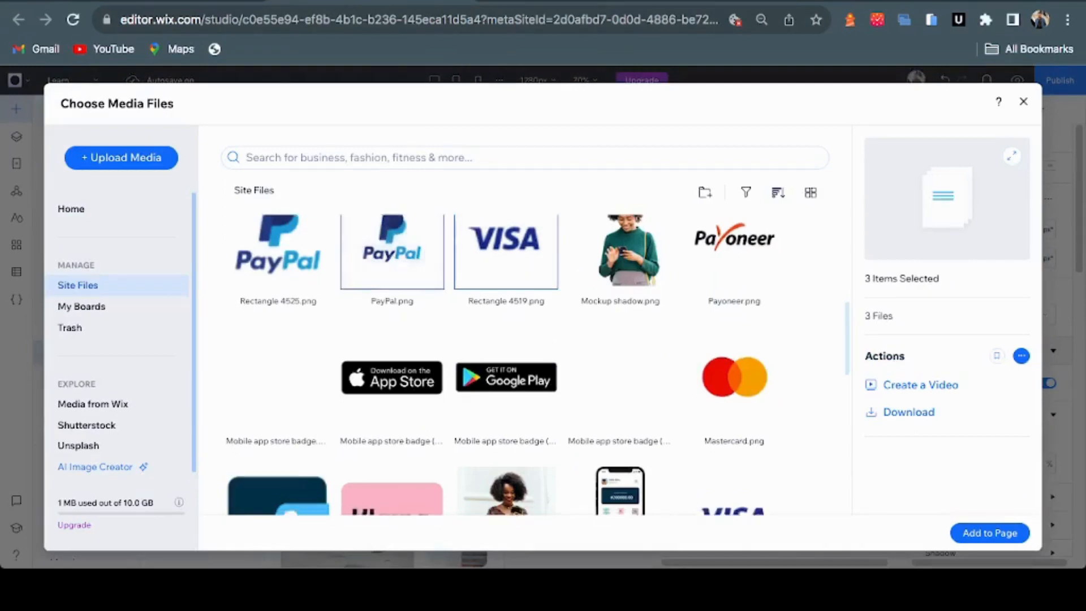
{"action": "scroll", "coordinate": [392, 254], "scroll_direction": "down", "scroll_amount": 4}
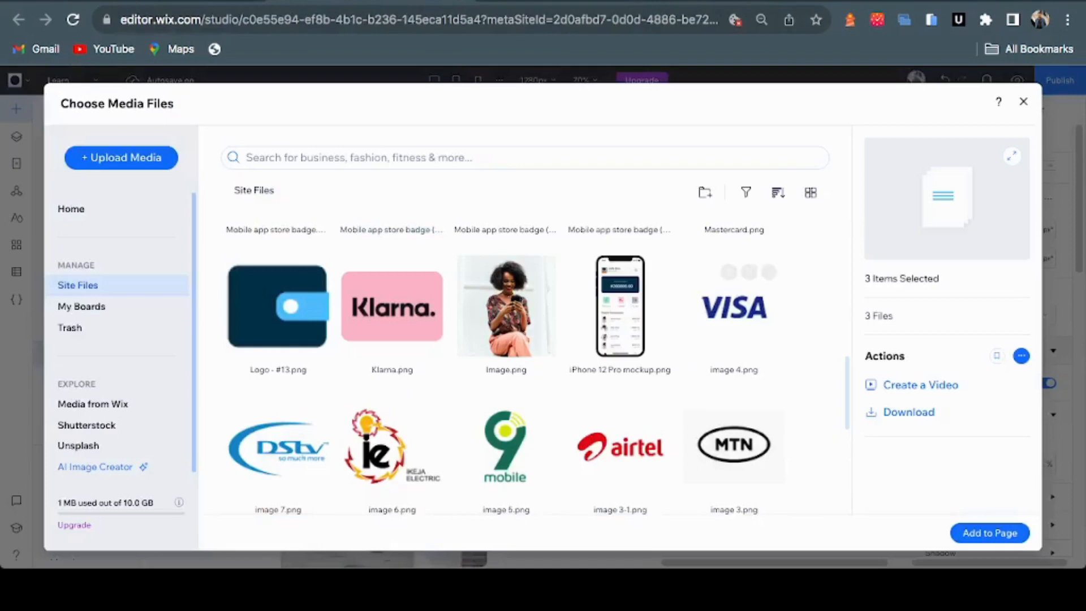
{"action": "scroll", "coordinate": [506, 362], "scroll_direction": "up", "scroll_amount": 5}
{"action": "scroll", "coordinate": [620, 362], "scroll_direction": "up", "scroll_amount": 3}
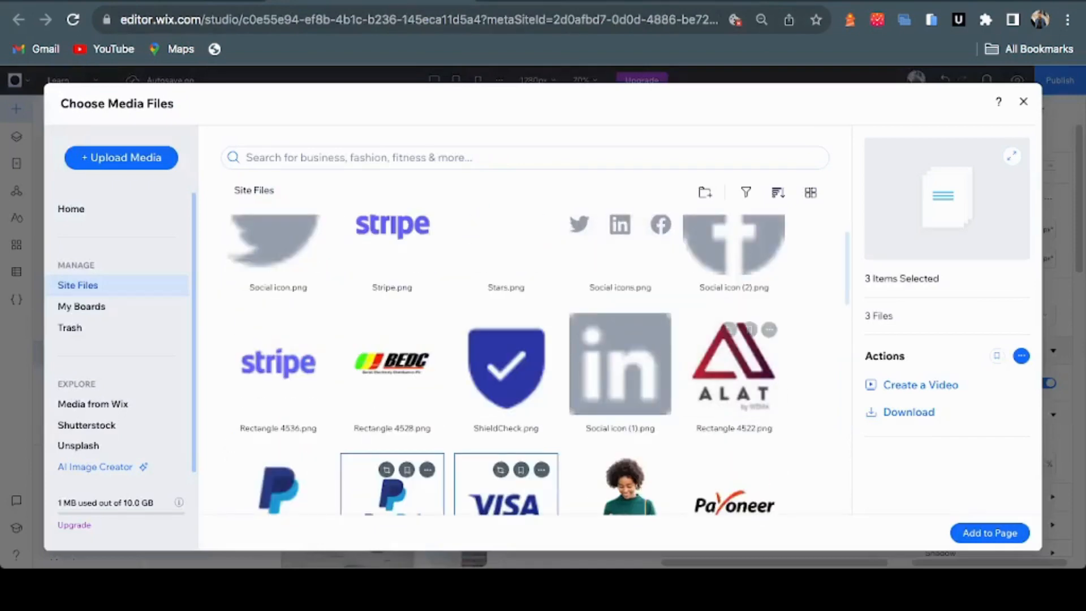
{"action": "left_click", "coordinate": [734, 364], "text": "super"}
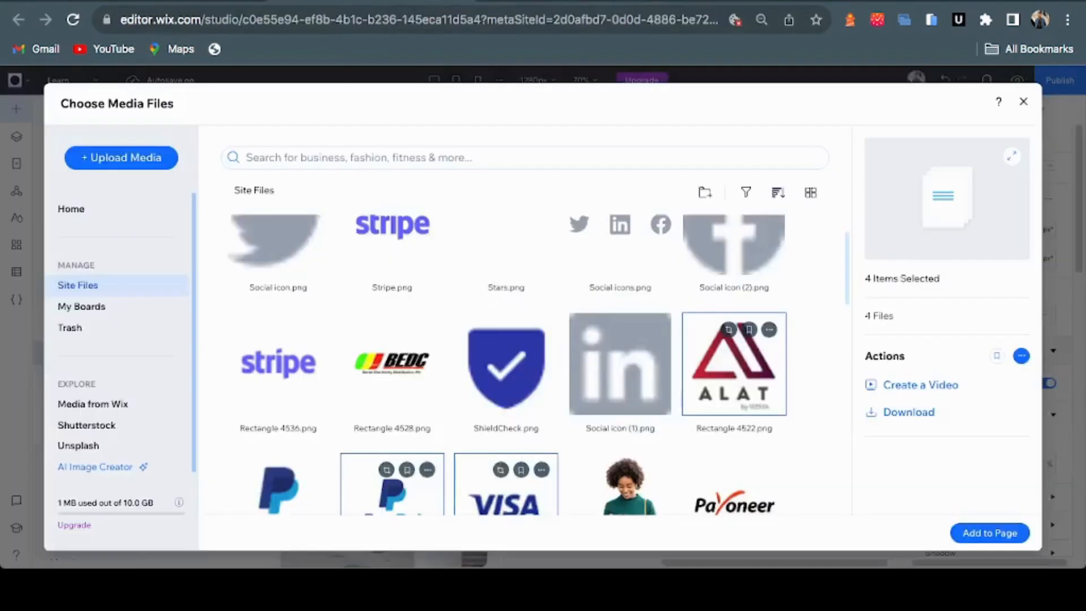
{"action": "scroll", "coordinate": [392, 282], "scroll_direction": "up", "scroll_amount": 1}
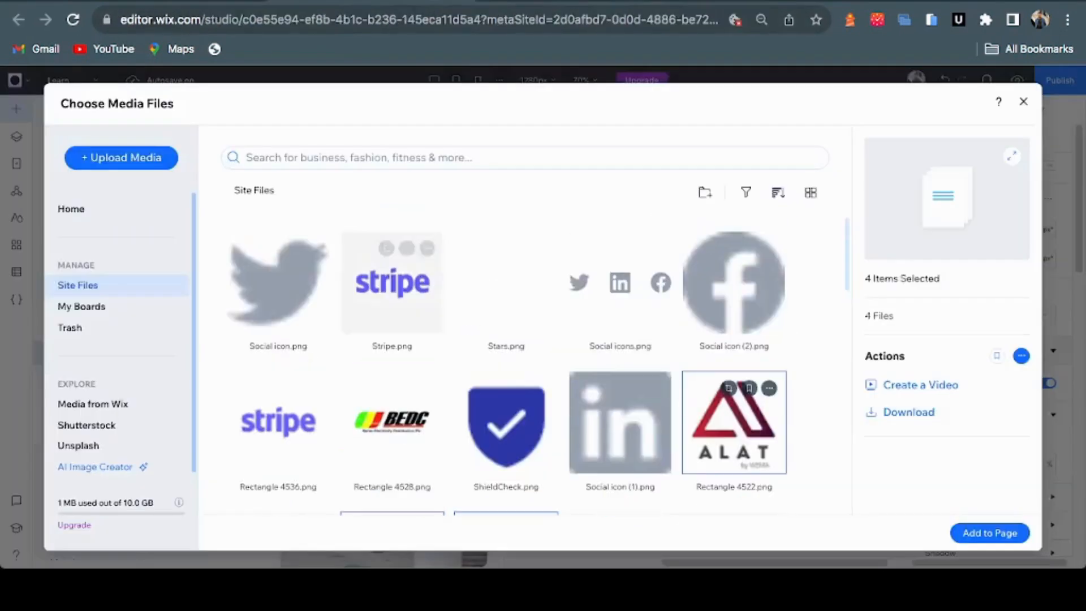
{"action": "left_click", "coordinate": [391, 283], "text": "super"}
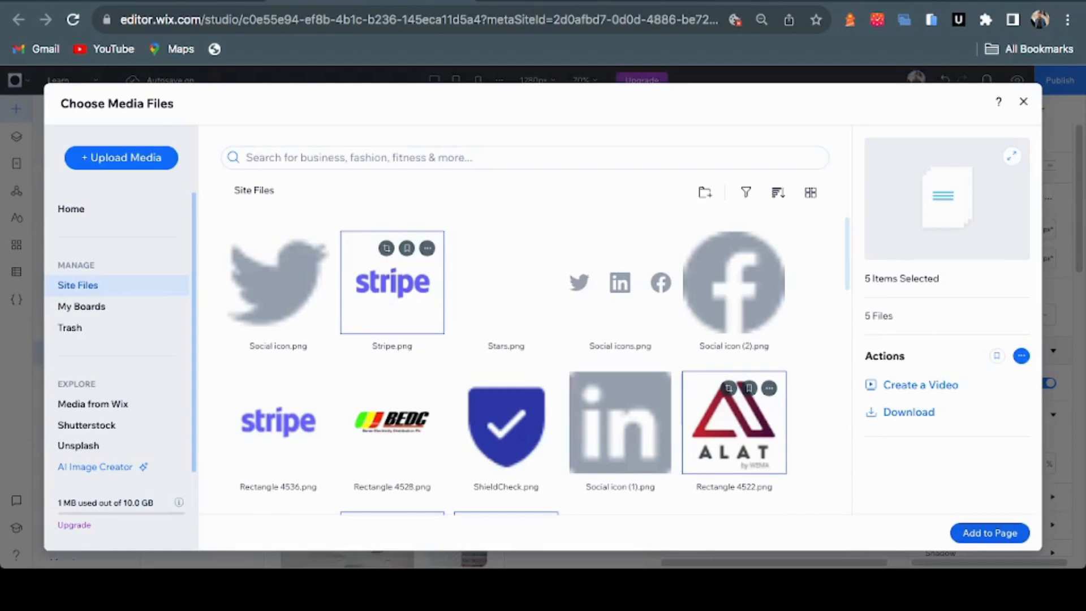
{"action": "left_click", "coordinate": [989, 533]}
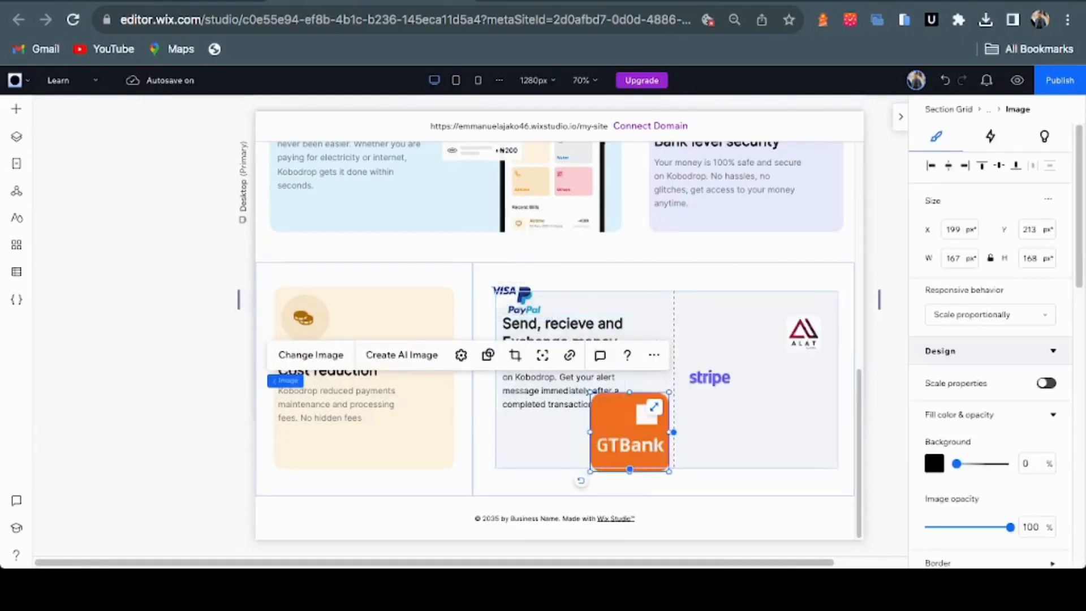
Shrink the GTBank logo to about 87 × 88 and move PayPal beside the stripe logo
{"action": "left_click_drag", "start_coordinate": [629, 432], "coordinate": [630, 432]}
{"action": "left_click_drag", "start_coordinate": [591, 394], "coordinate": [722, 430]}
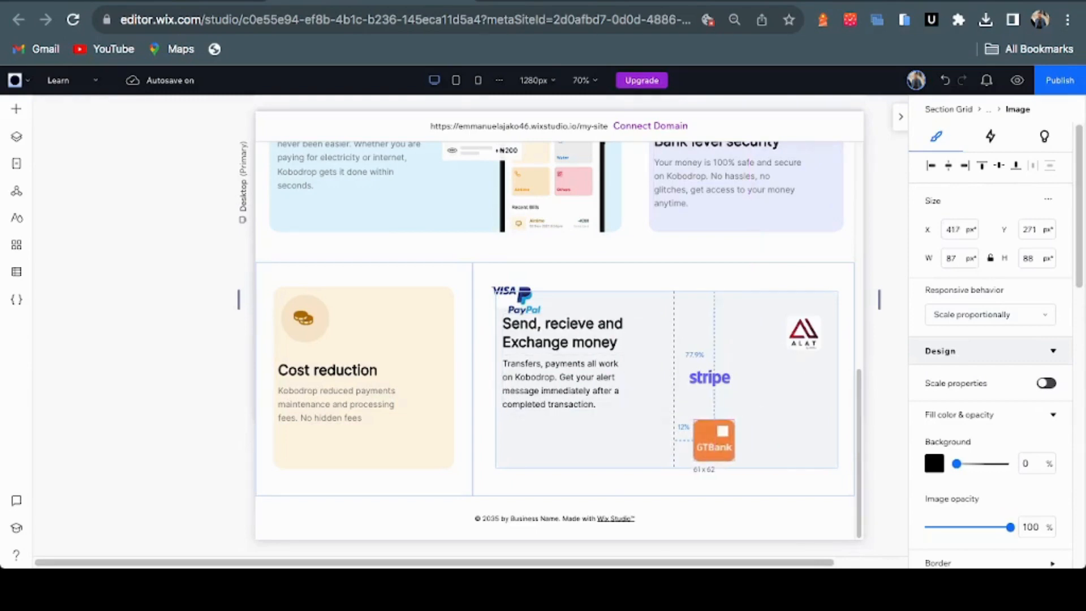
{"action": "left_click", "coordinate": [525, 303]}
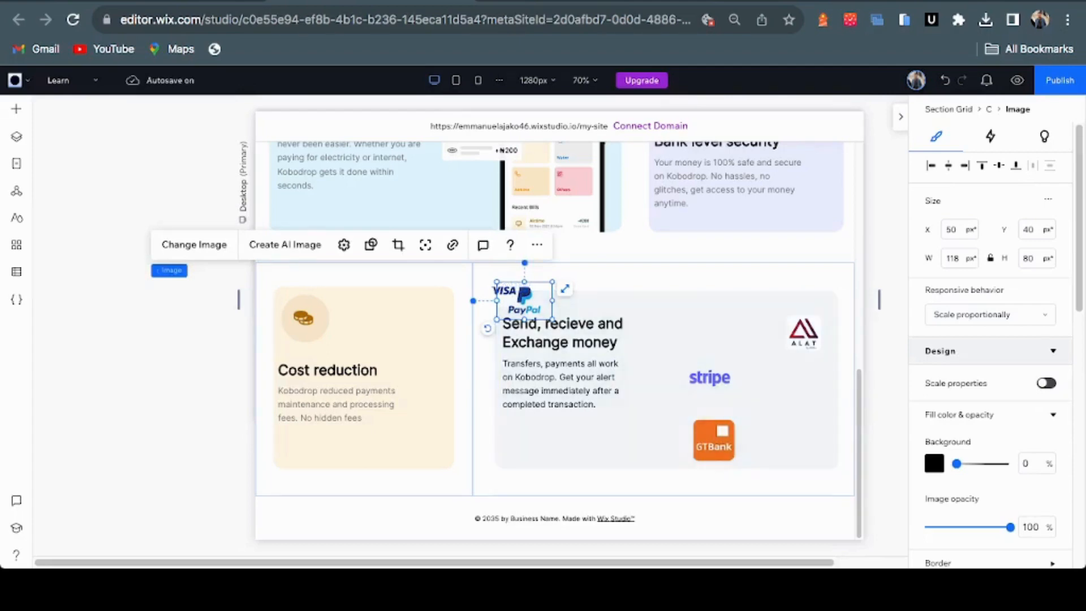
{"action": "left_click_drag", "start_coordinate": [525, 300], "coordinate": [765, 399]}
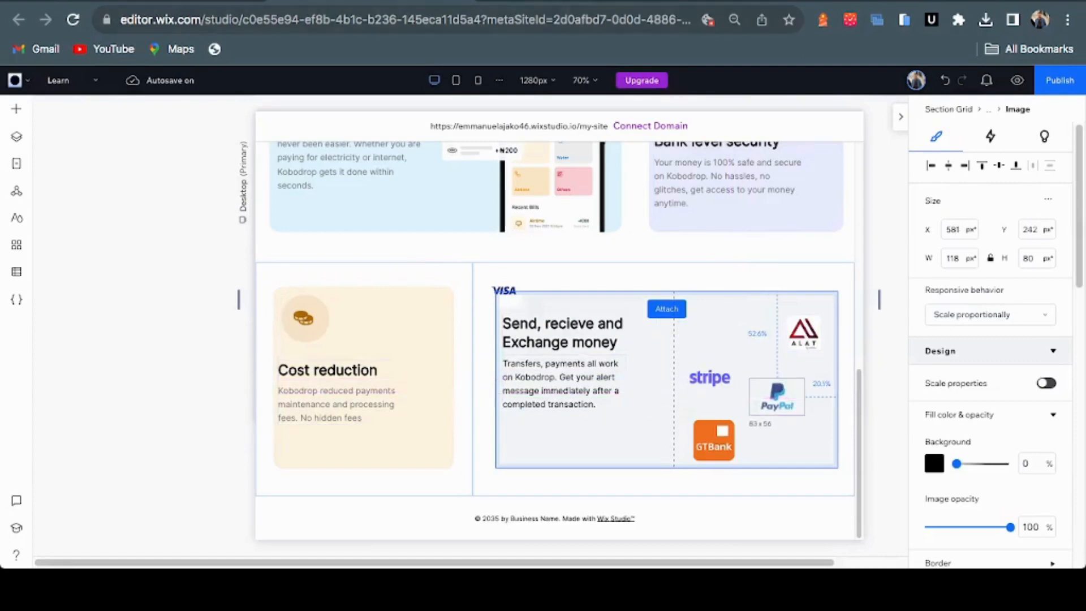
{"action": "key", "text": "ctrl+Tab"}
{"action": "key", "text": "ctrl+shift+Tab"}
Place the VISA logo above the stripe logo, aligned with the snap guides
{"action": "left_click", "coordinate": [502, 290]}
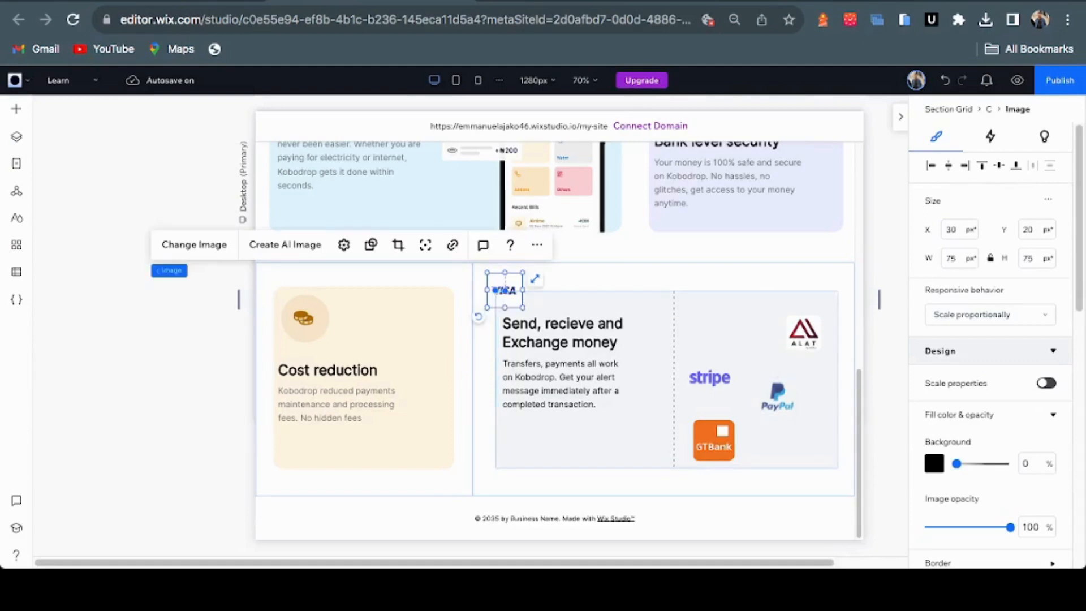
{"action": "left_click_drag", "start_coordinate": [502, 290], "coordinate": [503, 290]}
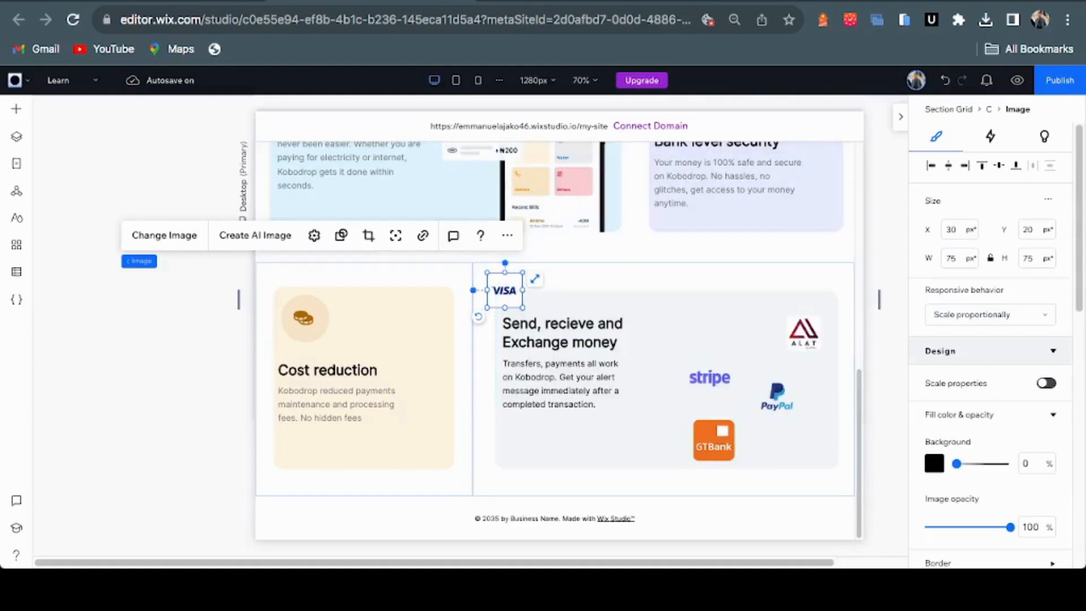
{"action": "left_click_drag", "start_coordinate": [504, 290], "coordinate": [712, 331]}
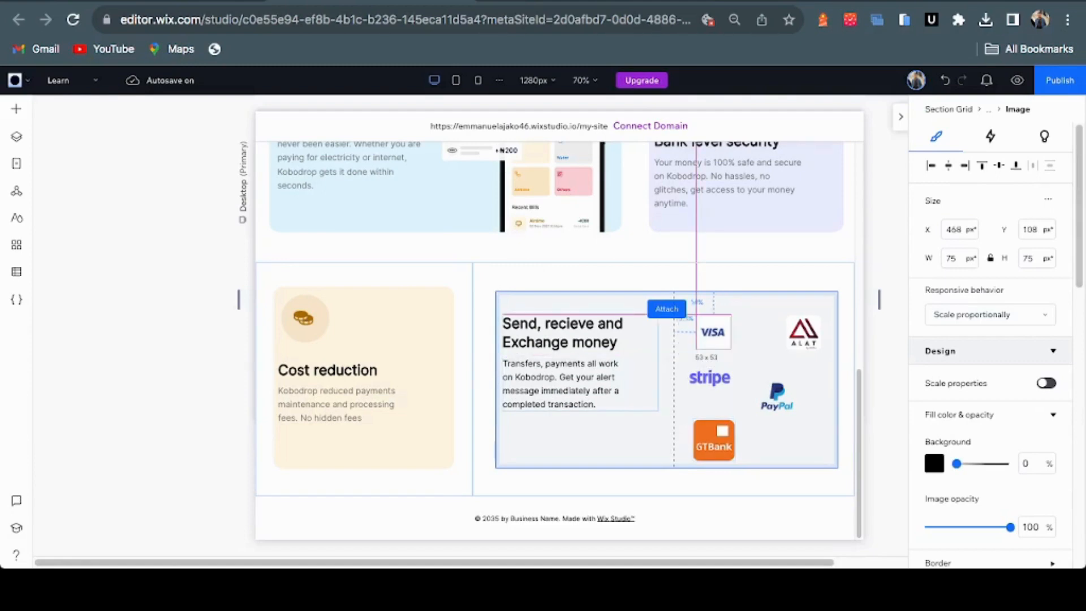
{"action": "left_click_drag", "start_coordinate": [712, 332], "coordinate": [713, 332]}
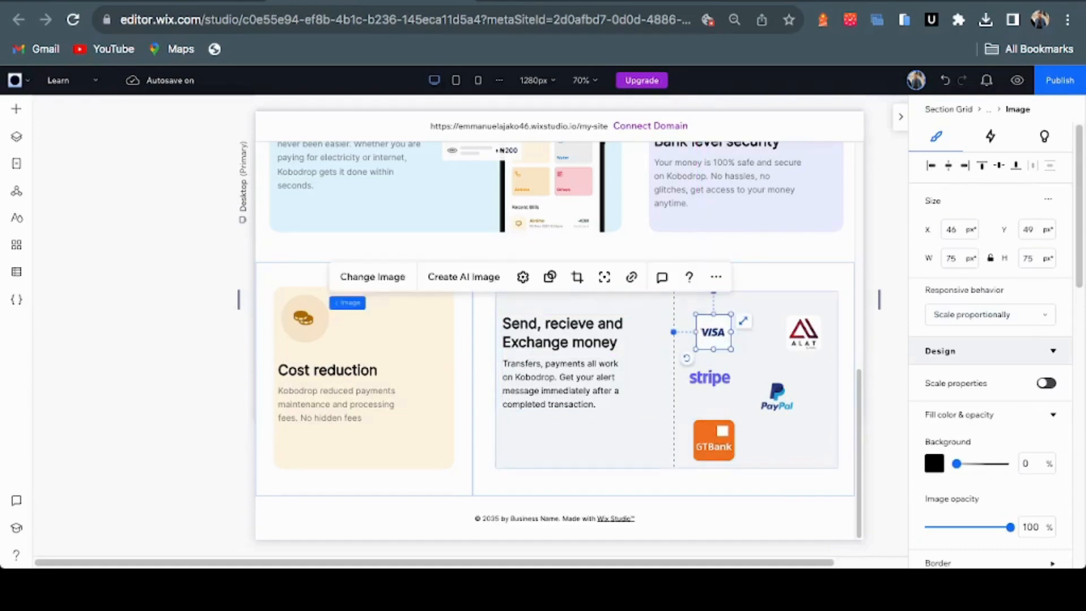
{"action": "left_click_drag", "start_coordinate": [713, 332], "coordinate": [709, 332]}
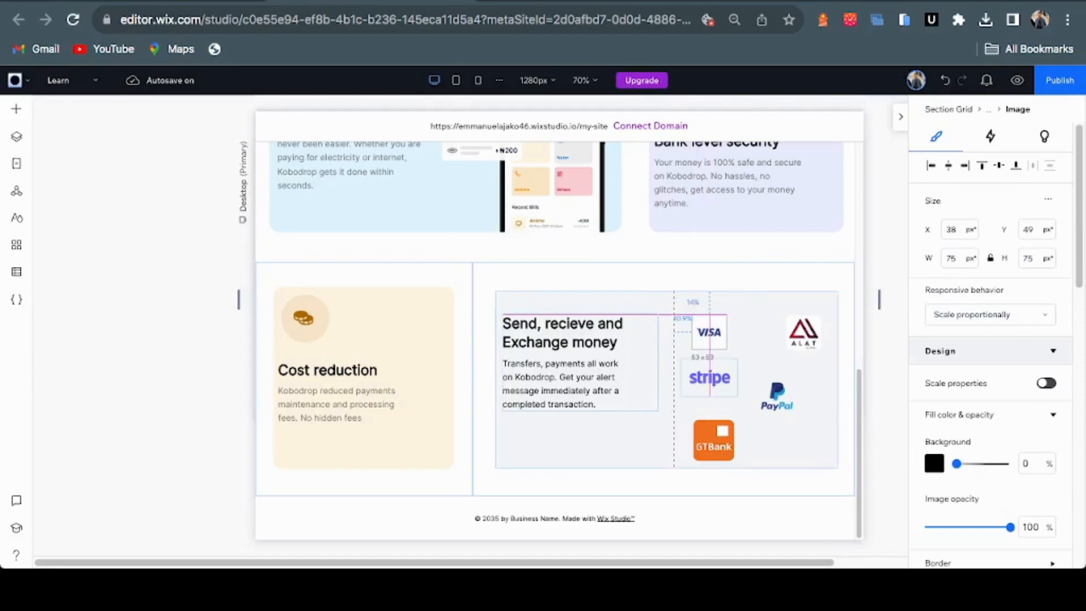
{"action": "left_click_drag", "start_coordinate": [709, 332], "coordinate": [709, 332]}
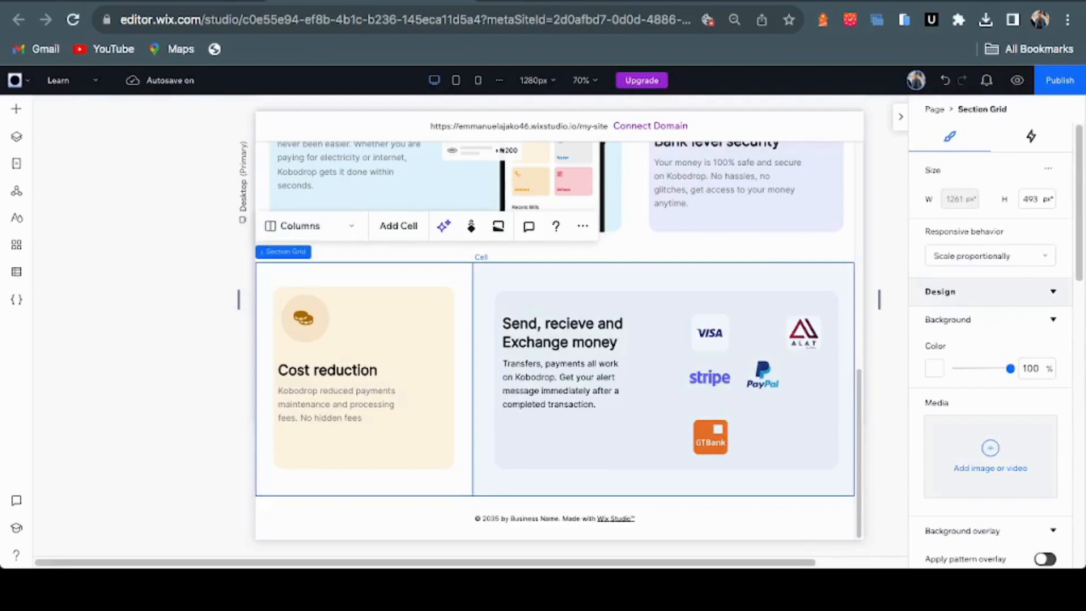
Move the ALAT logo left beside the VISA logo in the payment-logo card
{"action": "left_click", "coordinate": [662, 482]}
{"action": "left_click", "coordinate": [664, 379]}
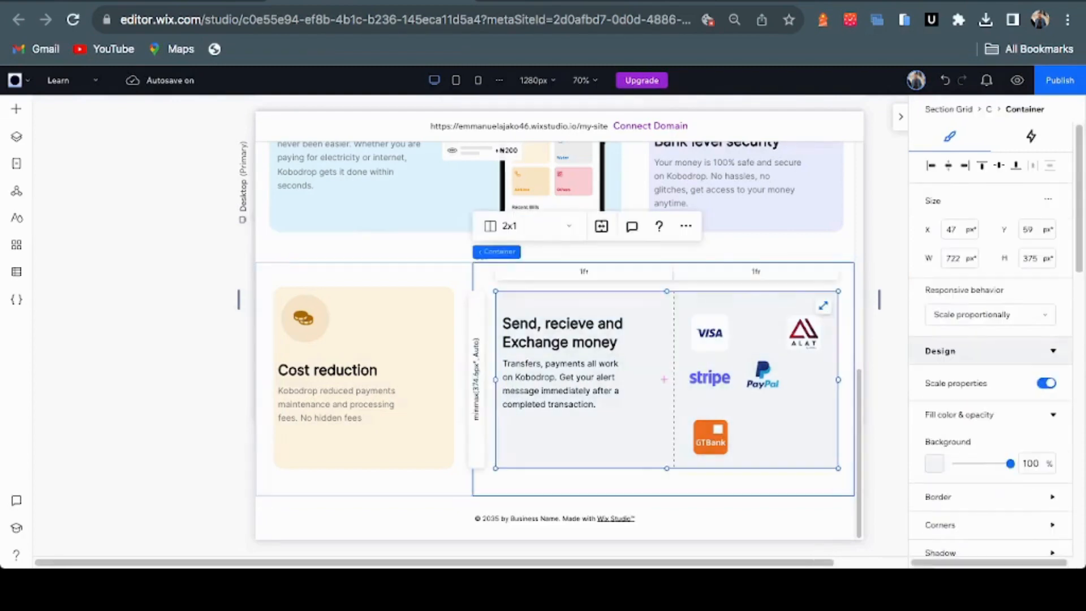
{"action": "left_click", "coordinate": [803, 333]}
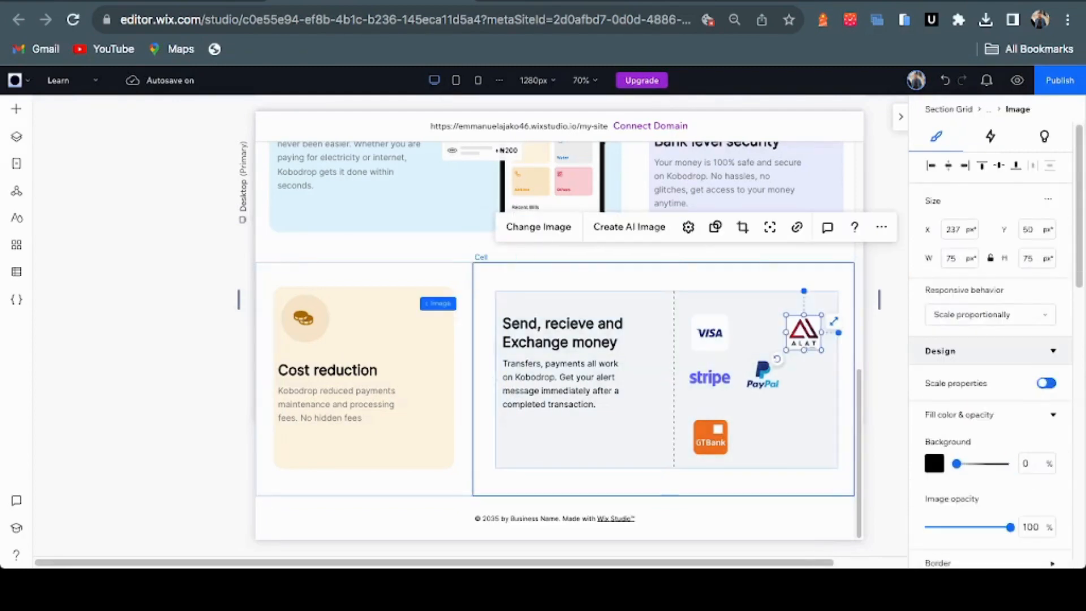
{"action": "left_click_drag", "start_coordinate": [803, 333], "coordinate": [756, 341]}
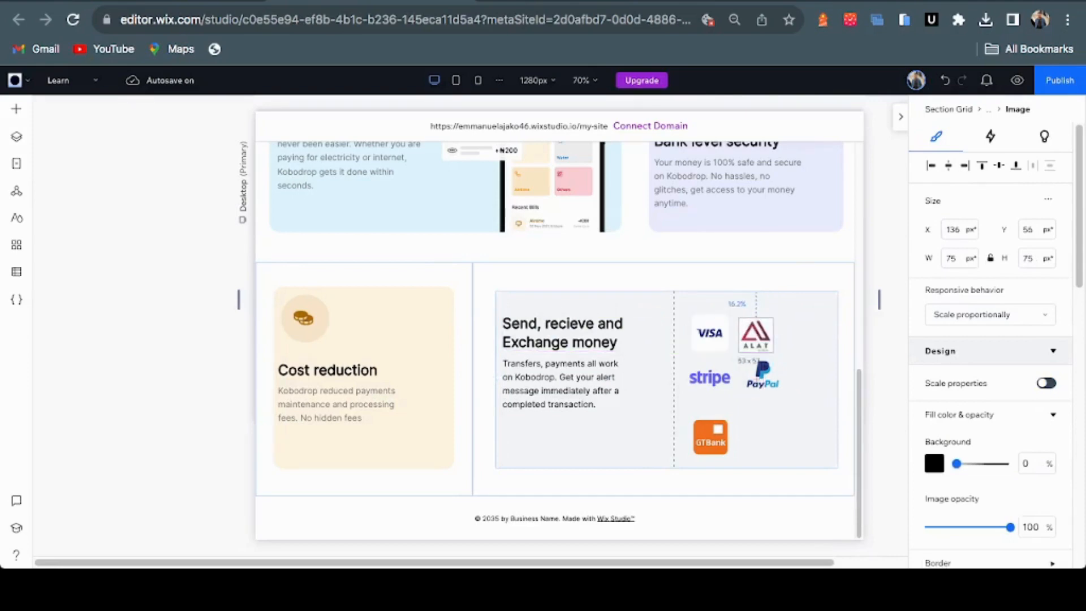
{"action": "left_click", "coordinate": [731, 370]}
{"action": "key", "text": "Escape"}
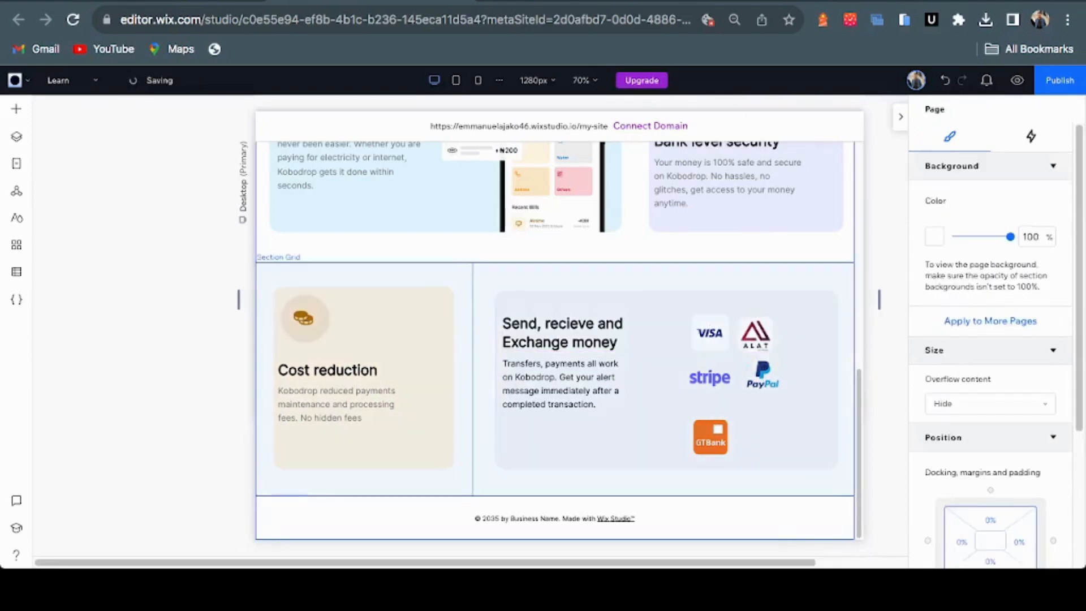
Nudge the grey 'Send, recieve and Exchange money' card up and left in its cell, then undo
{"action": "left_click", "coordinate": [667, 481]}
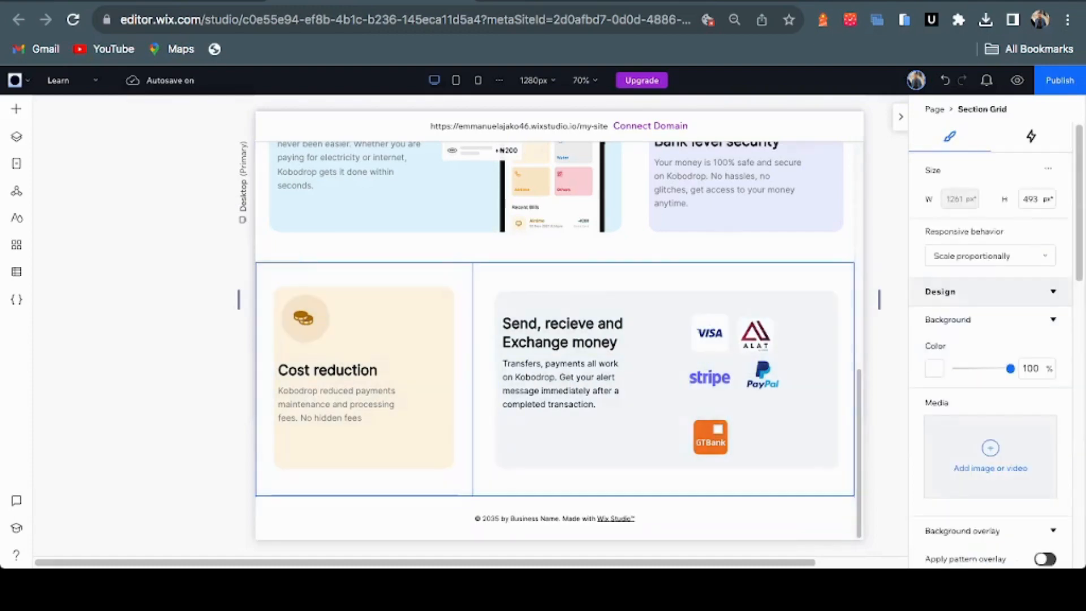
{"action": "left_click", "coordinate": [667, 430]}
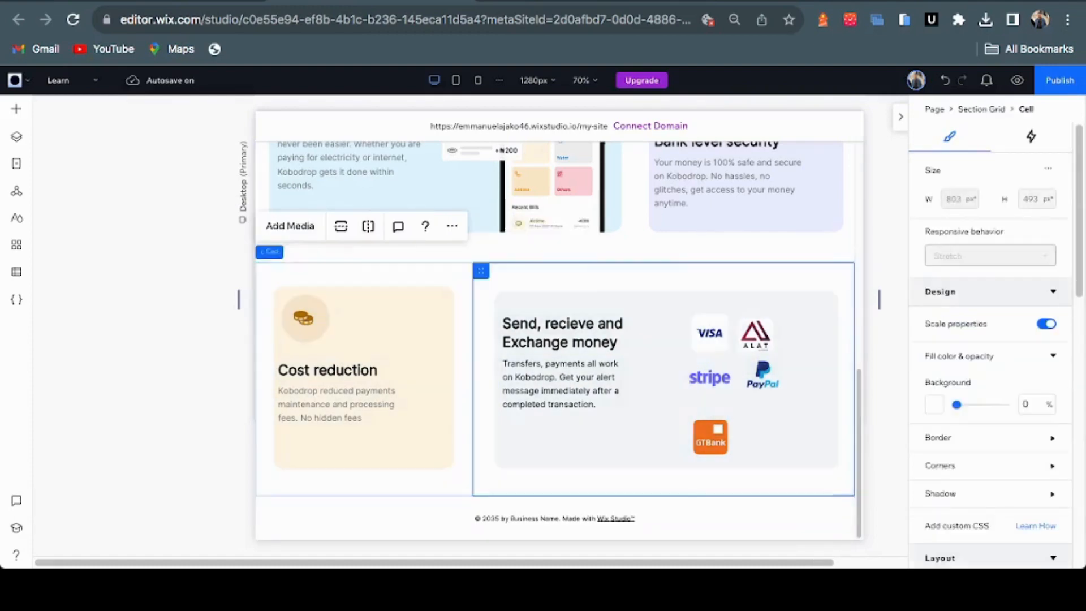
{"action": "left_click", "coordinate": [710, 437]}
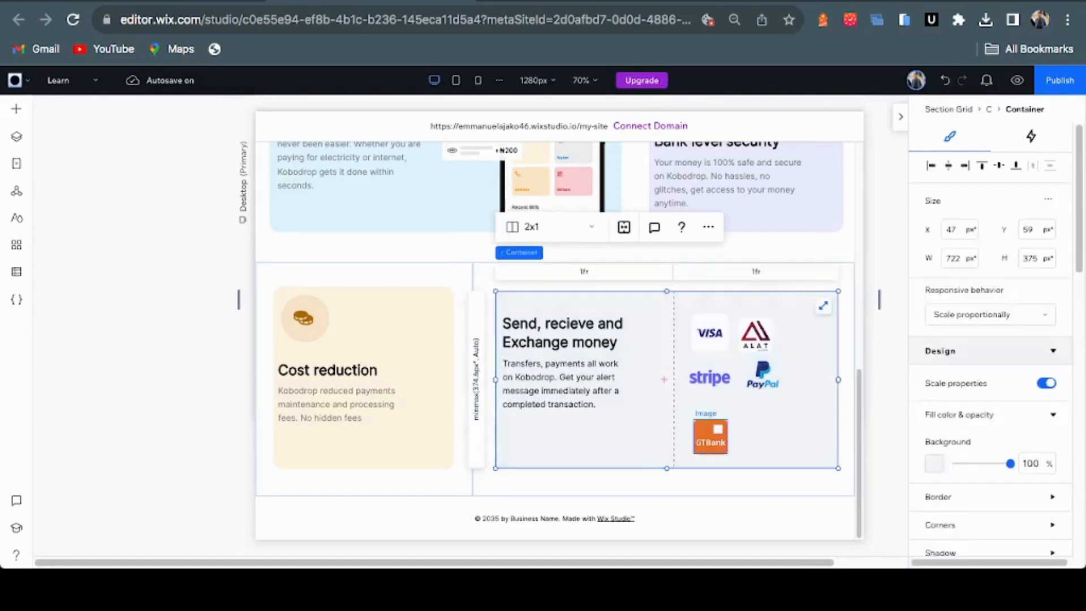
{"action": "left_click_drag", "start_coordinate": [710, 437], "coordinate": [706, 418]}
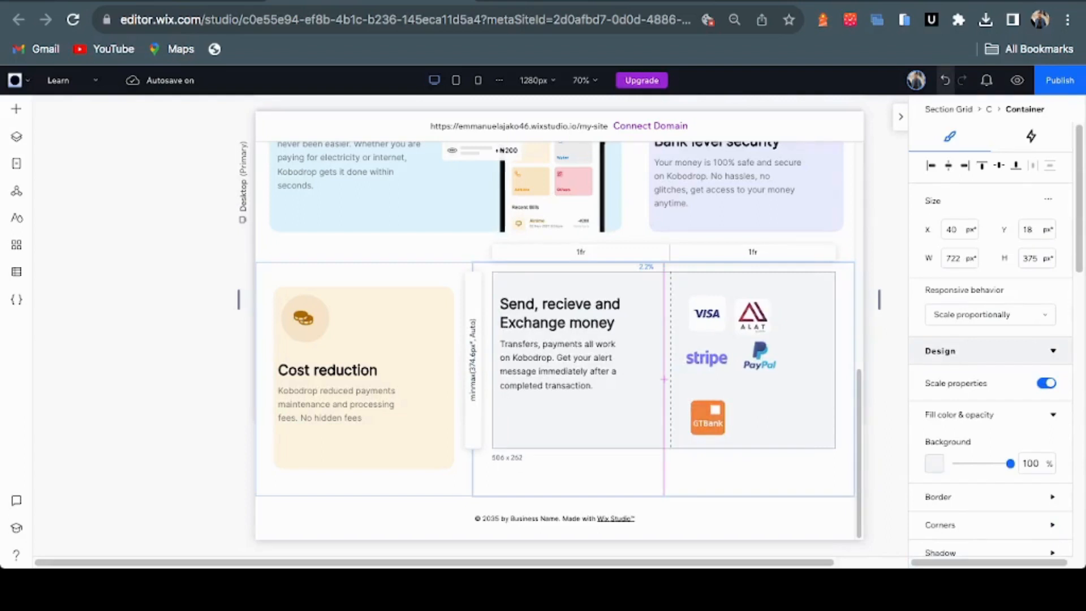
{"action": "left_click", "coordinate": [945, 80]}
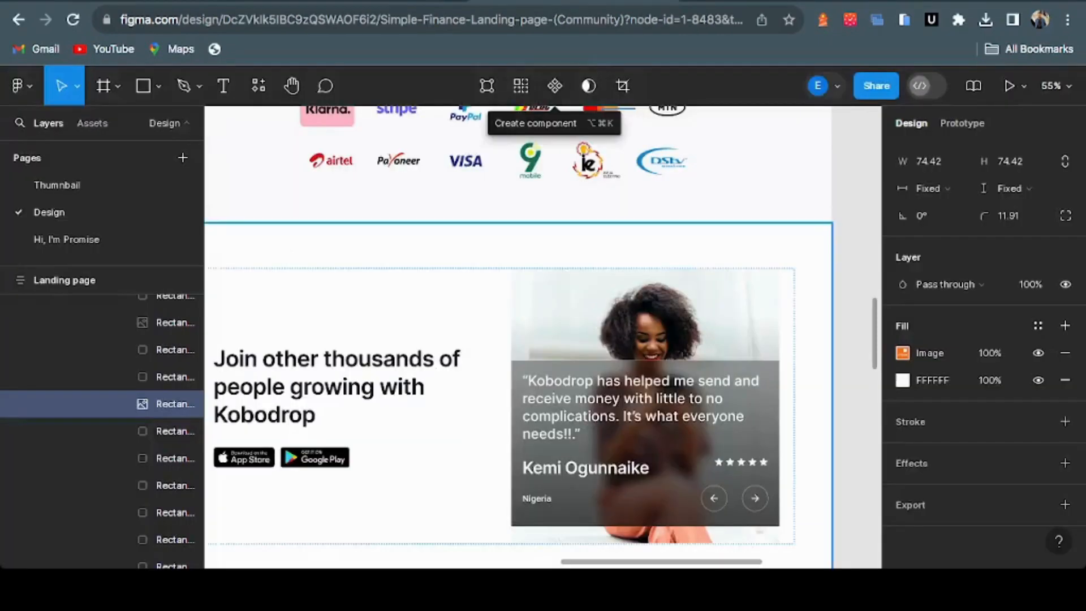
Select the new empty 493 px section above the footer and preview Section Grid layouts without adding one
{"action": "scroll", "coordinate": [518, 339], "scroll_direction": "up", "scroll_amount": 3}
{"action": "scroll", "coordinate": [517, 339], "scroll_direction": "up", "scroll_amount": 5}
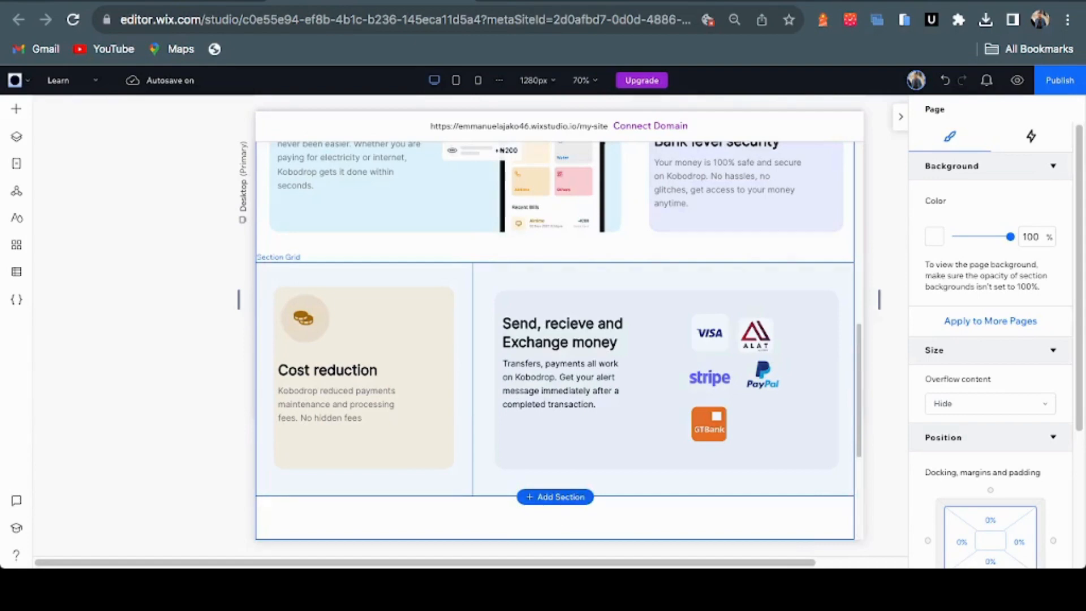
{"action": "scroll", "coordinate": [554, 340], "scroll_direction": "down", "scroll_amount": 4}
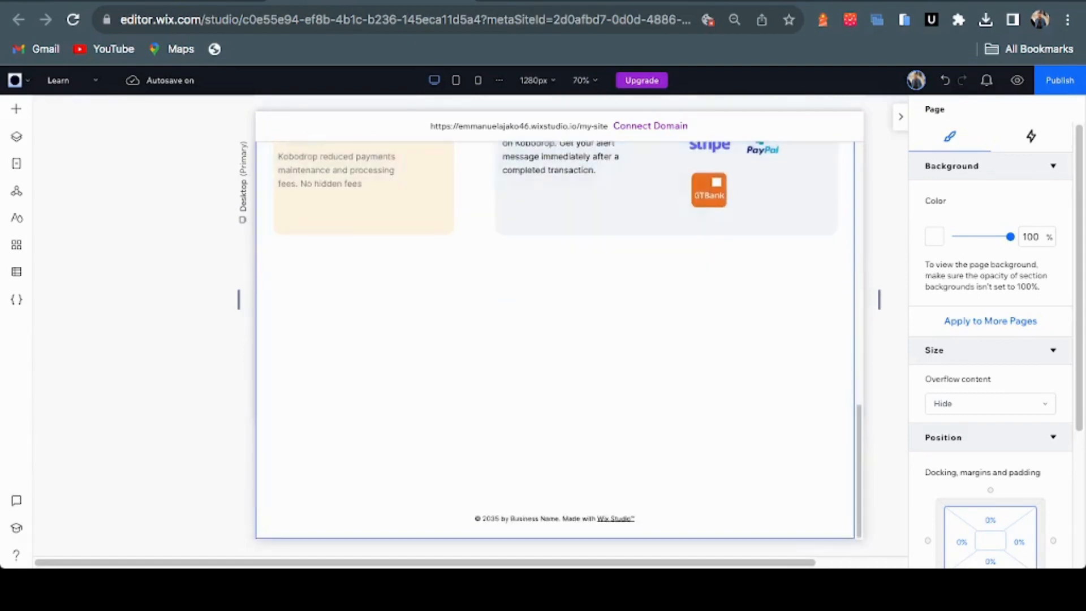
{"action": "left_click", "coordinate": [694, 412]}
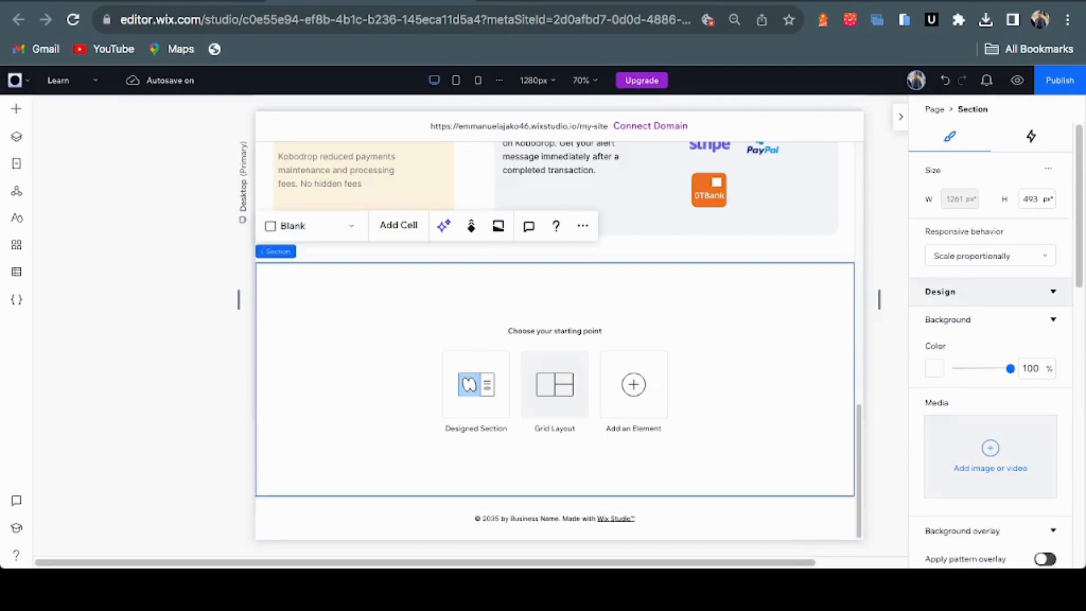
{"action": "left_click", "coordinate": [554, 384]}
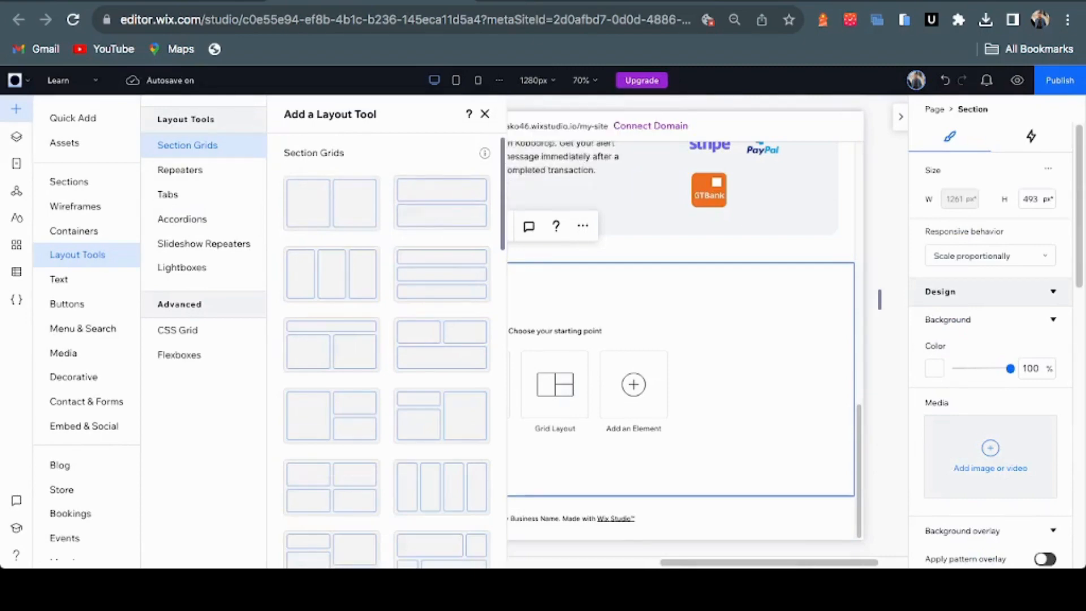
{"action": "key", "text": "Escape"}
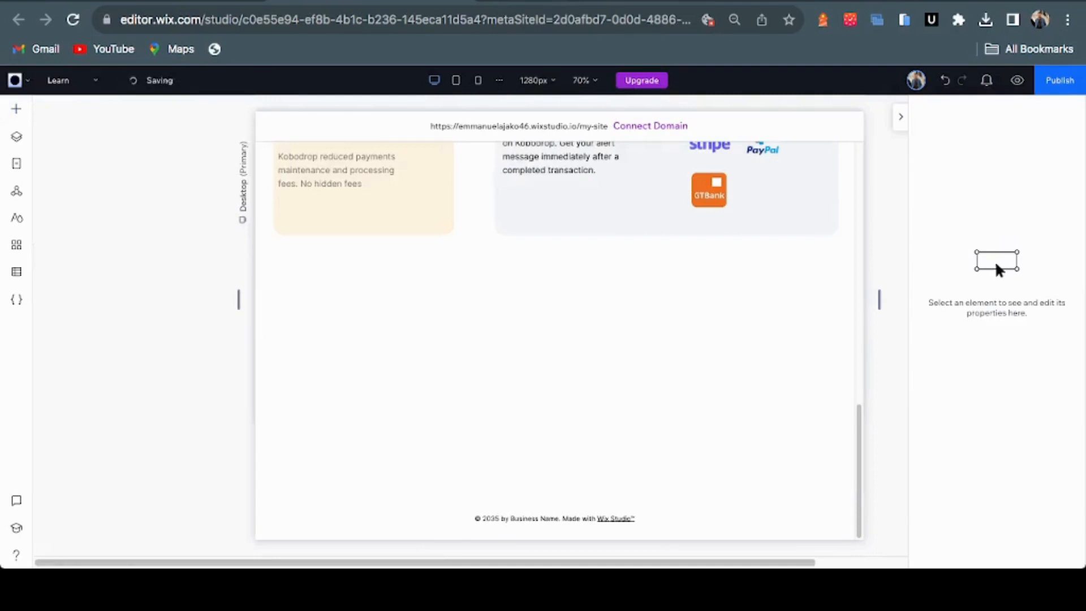
Paste the 'Make every penny count' heading and subtitle stack into the empty section's top cell
{"action": "scroll", "coordinate": [554, 325], "scroll_direction": "up", "scroll_amount": 15}
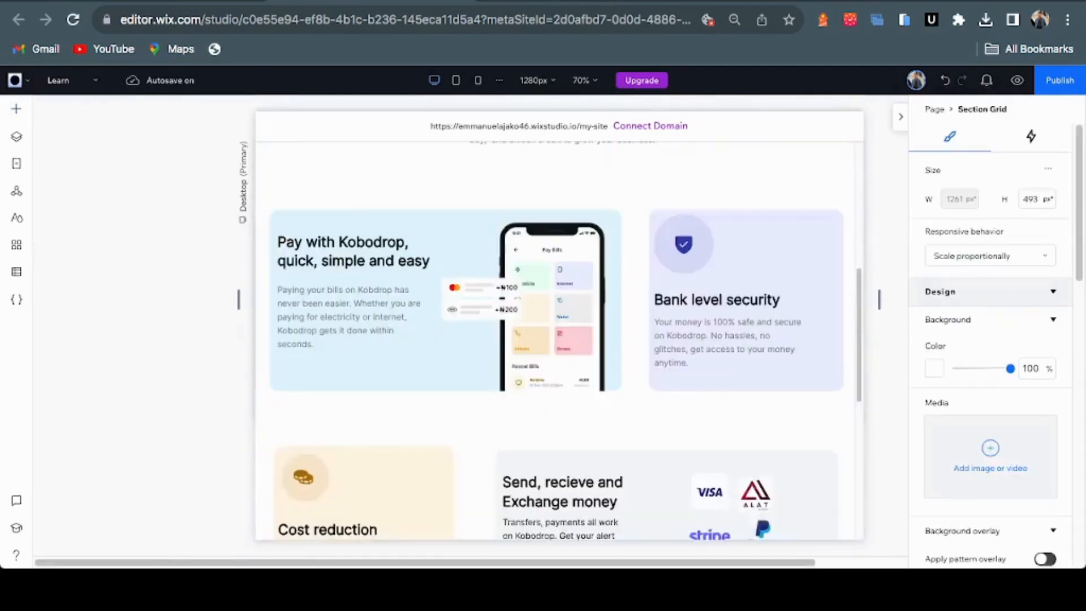
{"action": "scroll", "coordinate": [554, 325], "scroll_direction": "down", "scroll_amount": 4}
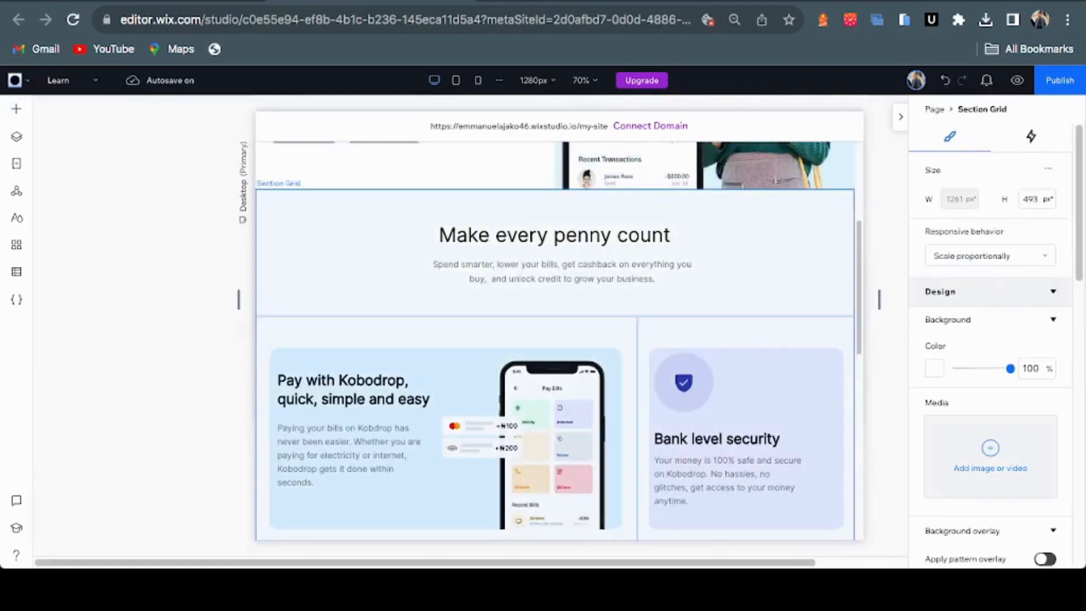
{"action": "left_click", "coordinate": [755, 266]}
{"action": "left_click", "coordinate": [754, 258]}
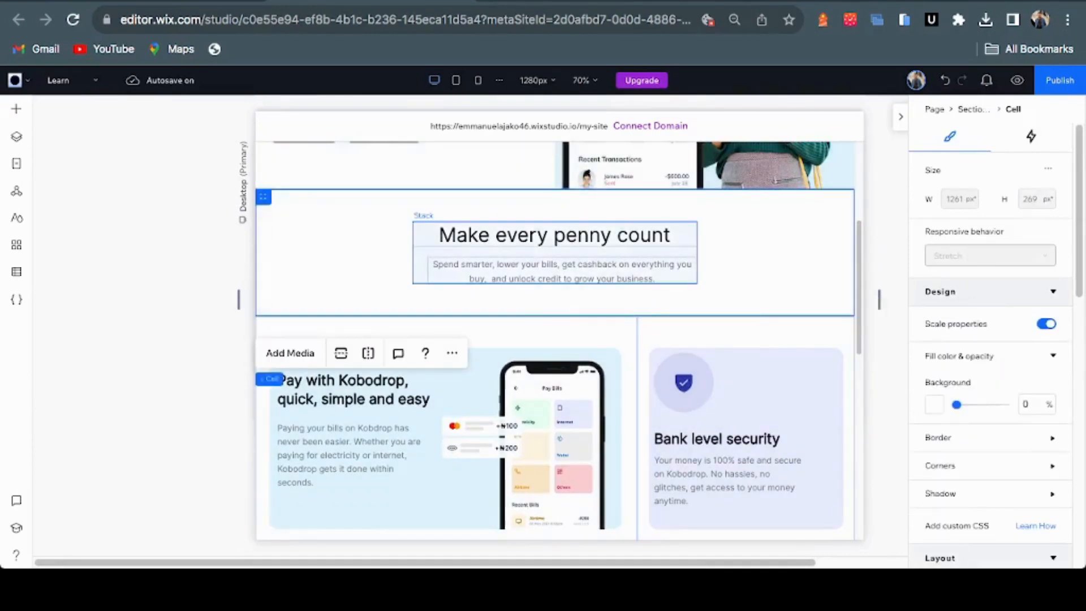
{"action": "left_click", "coordinate": [555, 253]}
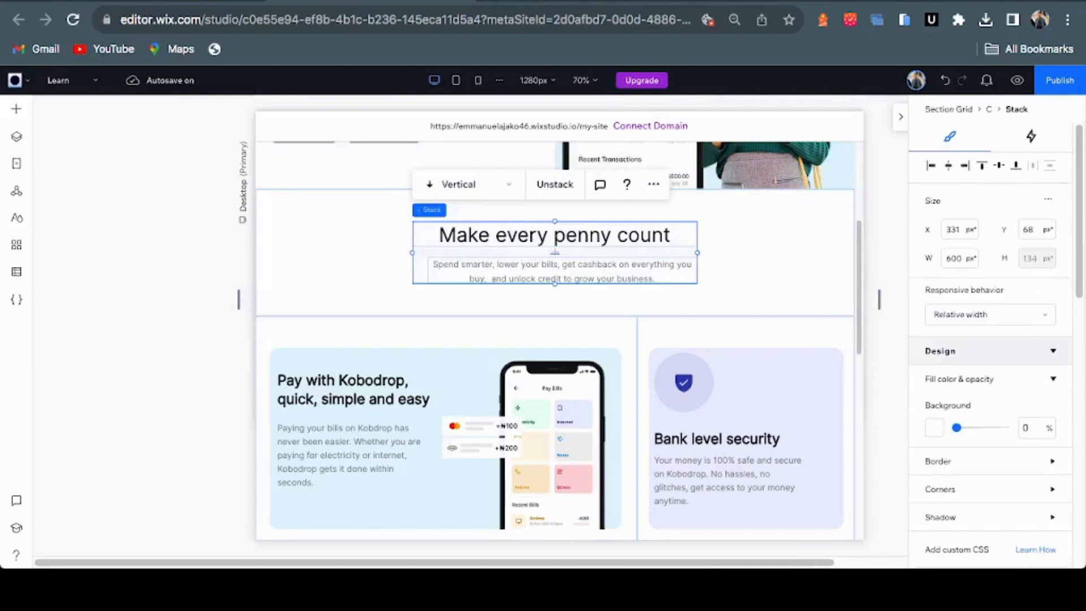
{"action": "scroll", "coordinate": [558, 339], "scroll_direction": "down", "scroll_amount": 15}
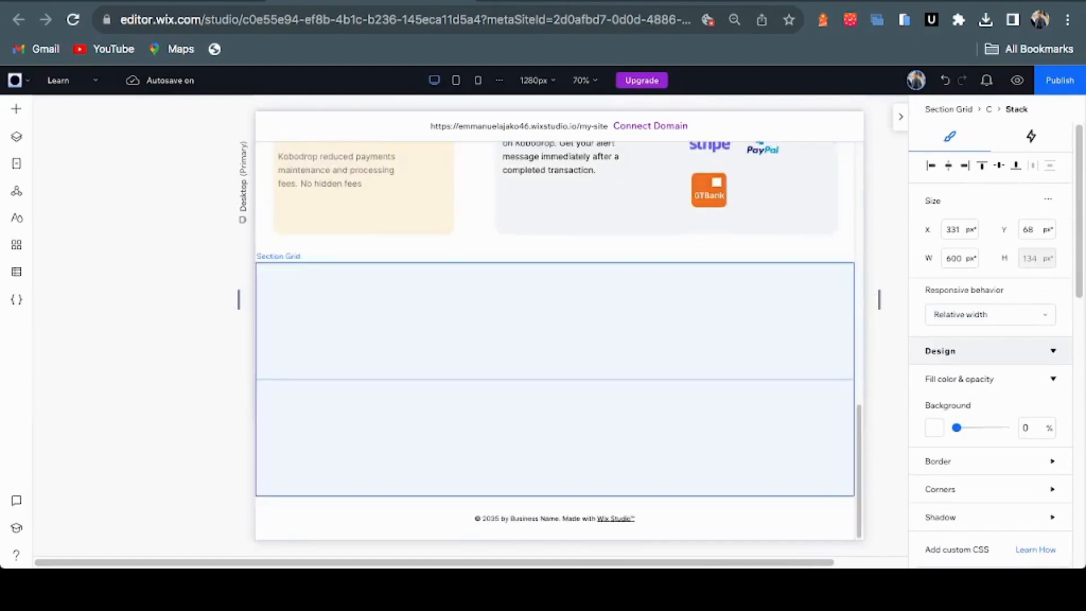
{"action": "left_click", "coordinate": [555, 328]}
{"action": "left_click", "coordinate": [555, 328]}
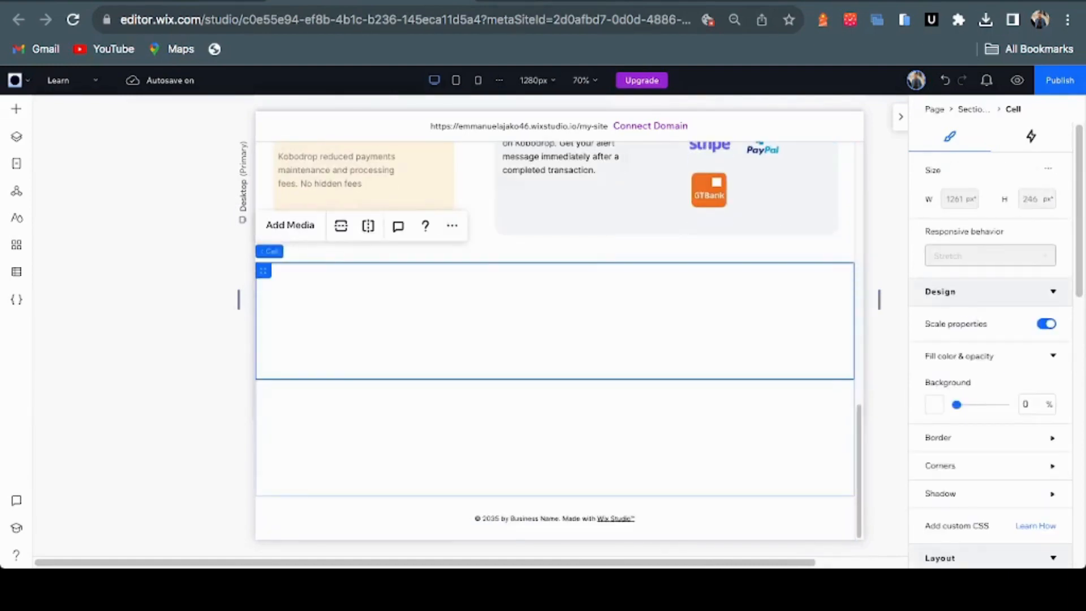
{"action": "key", "text": "Escape"}
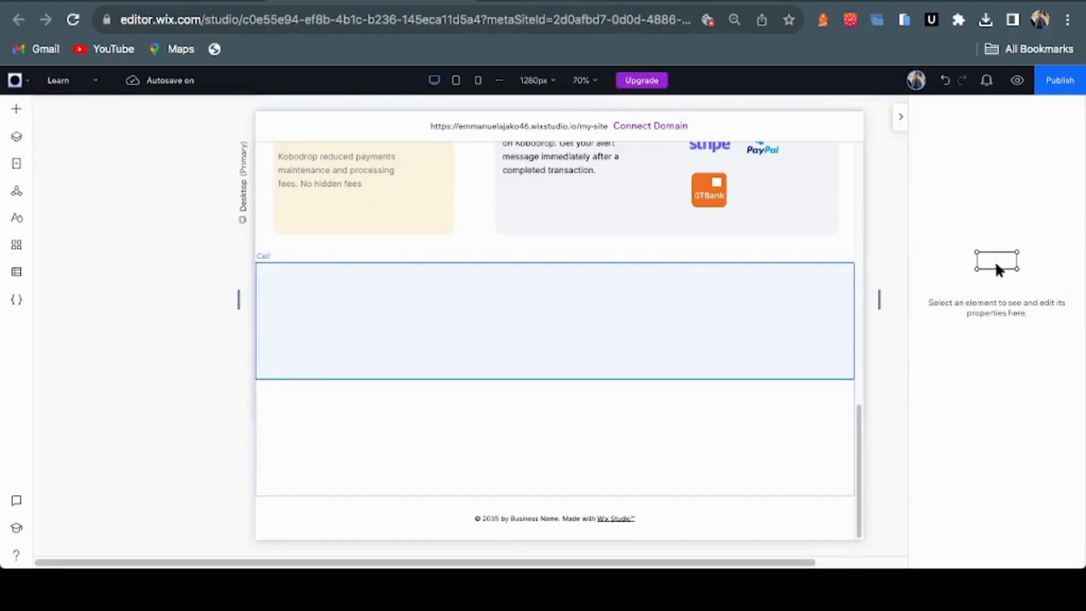
{"action": "key", "text": "ctrl+v"}
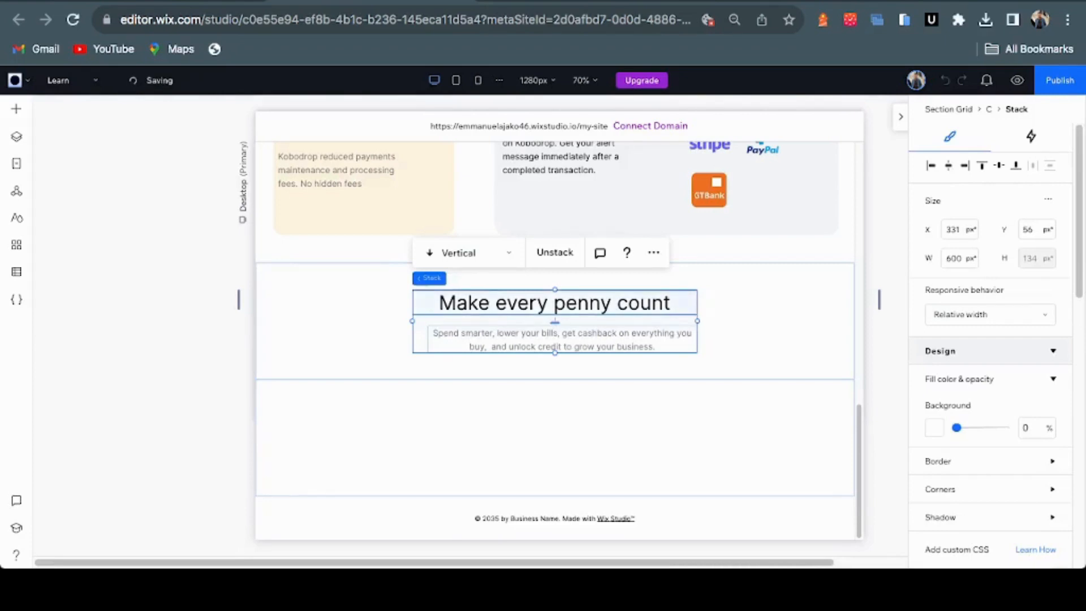
{"action": "left_click", "coordinate": [554, 303]}
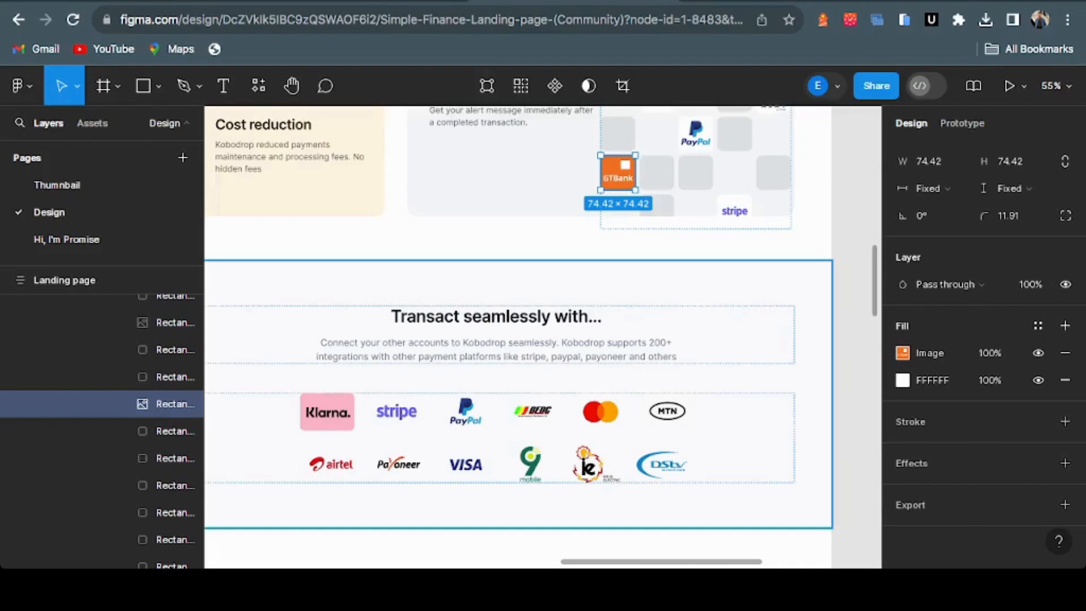
Drill down to Figma's 'Transact seamlessly with...' heading layer and select all its text
{"action": "left_click", "coordinate": [496, 380]}
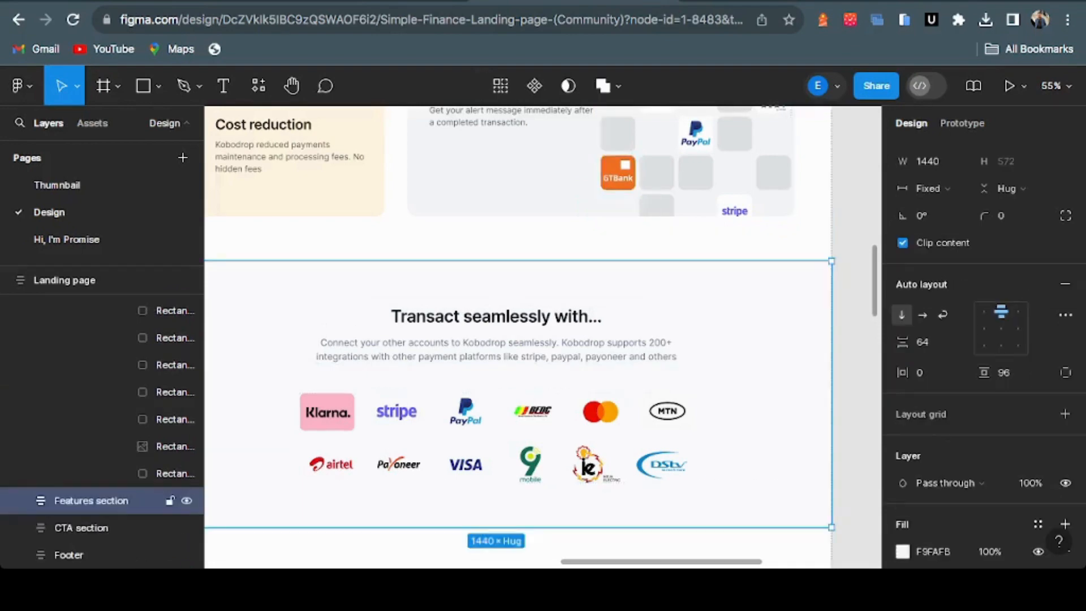
{"action": "double_click", "coordinate": [496, 334]}
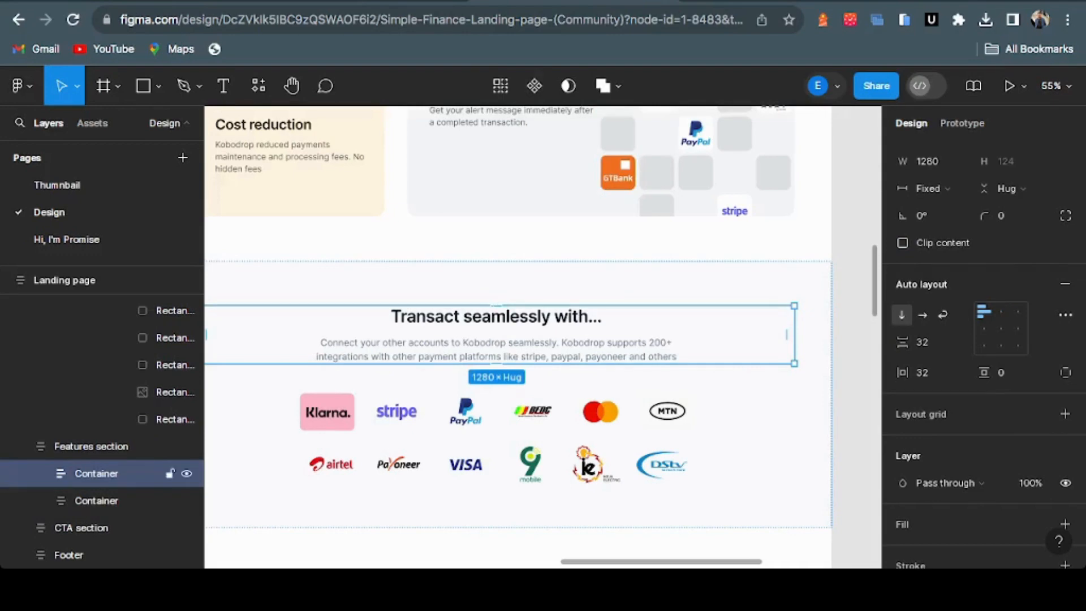
{"action": "double_click", "coordinate": [496, 335]}
{"action": "double_click", "coordinate": [496, 334]}
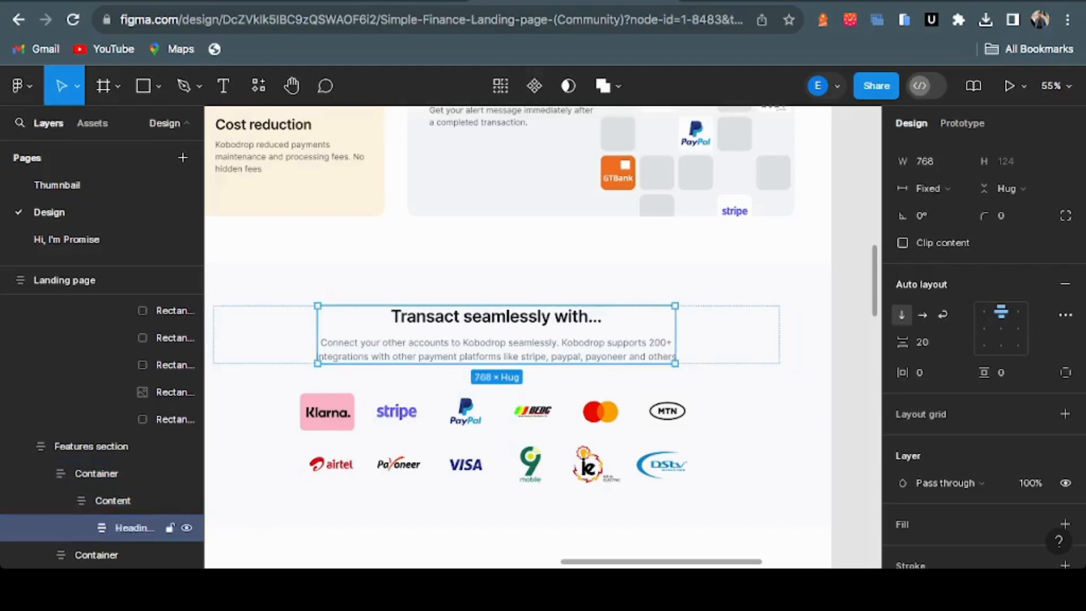
{"action": "double_click", "coordinate": [496, 334]}
{"action": "double_click", "coordinate": [496, 335]}
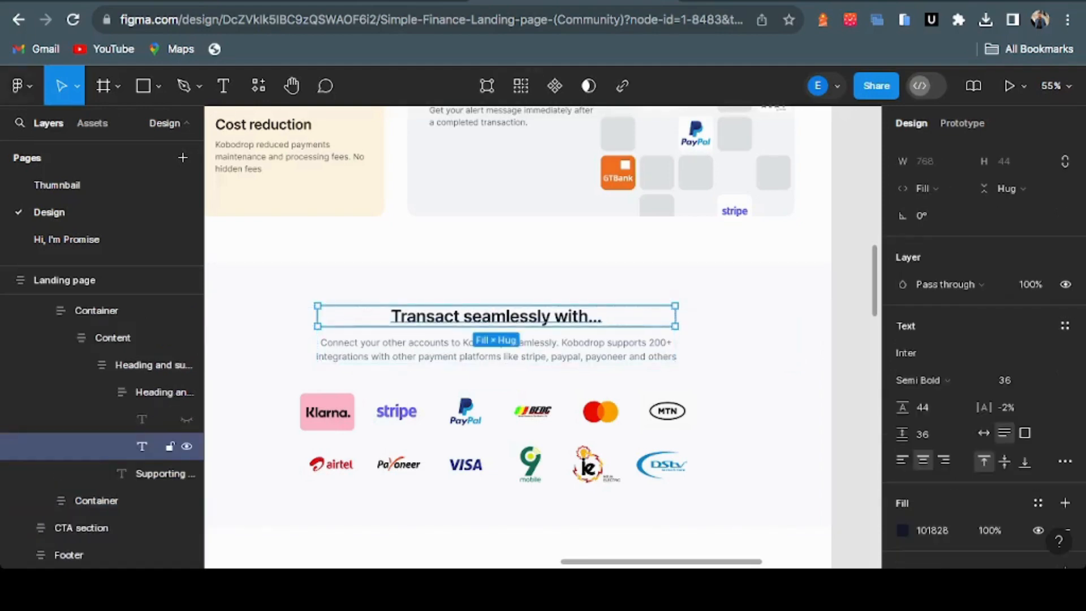
{"action": "double_click", "coordinate": [496, 335]}
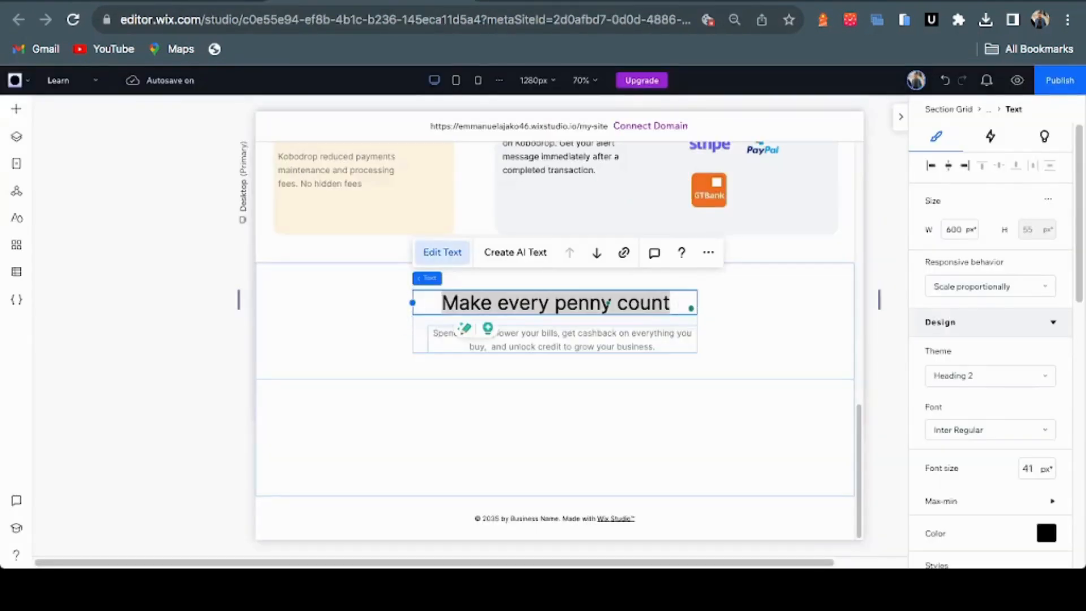
Replace the heading with 'Transact seamlessly with...' and the paragraph with Figma's Kobodrop integrations text
{"action": "type", "text": "Transact seamlessly with..."}
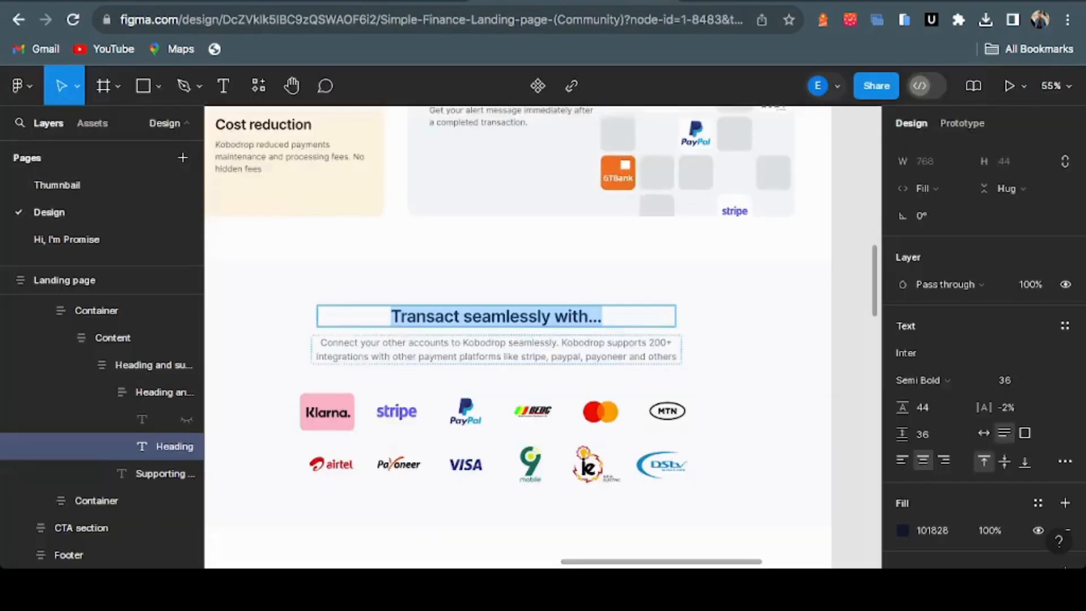
{"action": "left_click", "coordinate": [496, 350]}
{"action": "key", "text": "ctrl+a"}
{"action": "key", "text": "ctrl+c"}
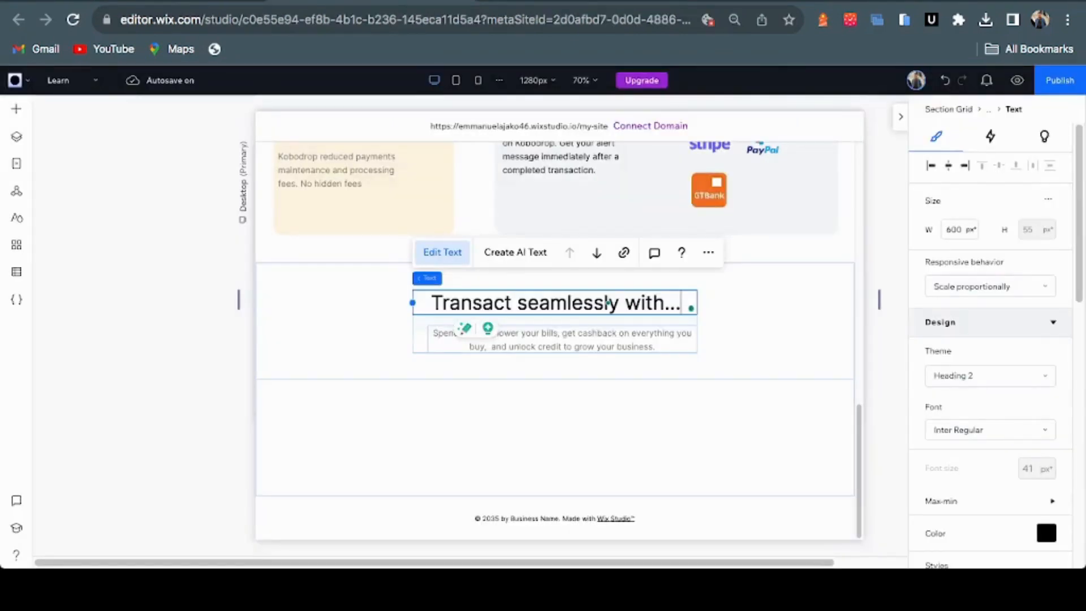
{"action": "left_click", "coordinate": [562, 340]}
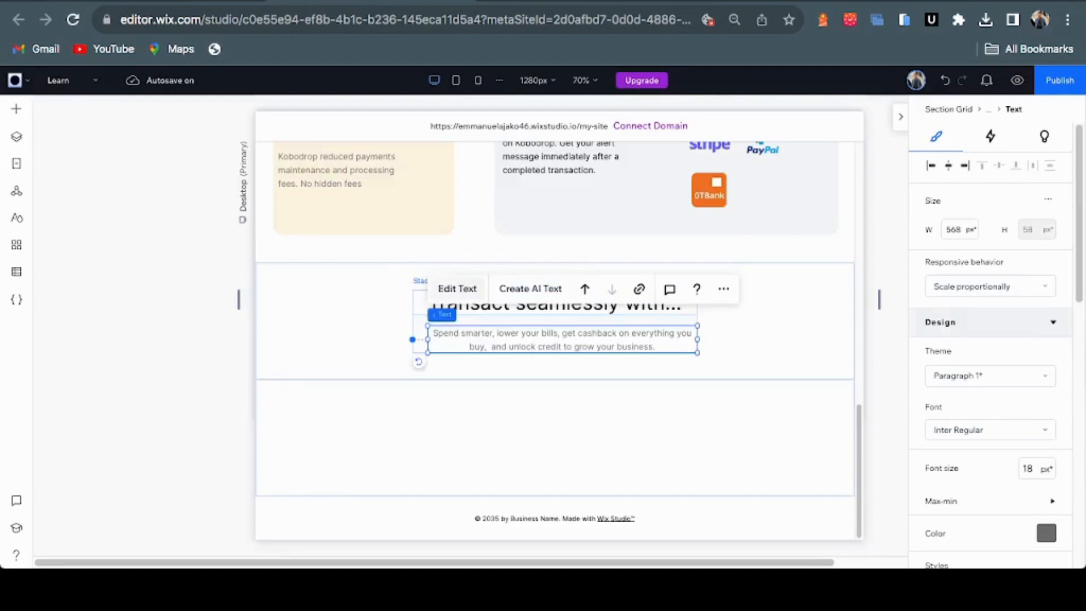
{"action": "left_click", "coordinate": [456, 289]}
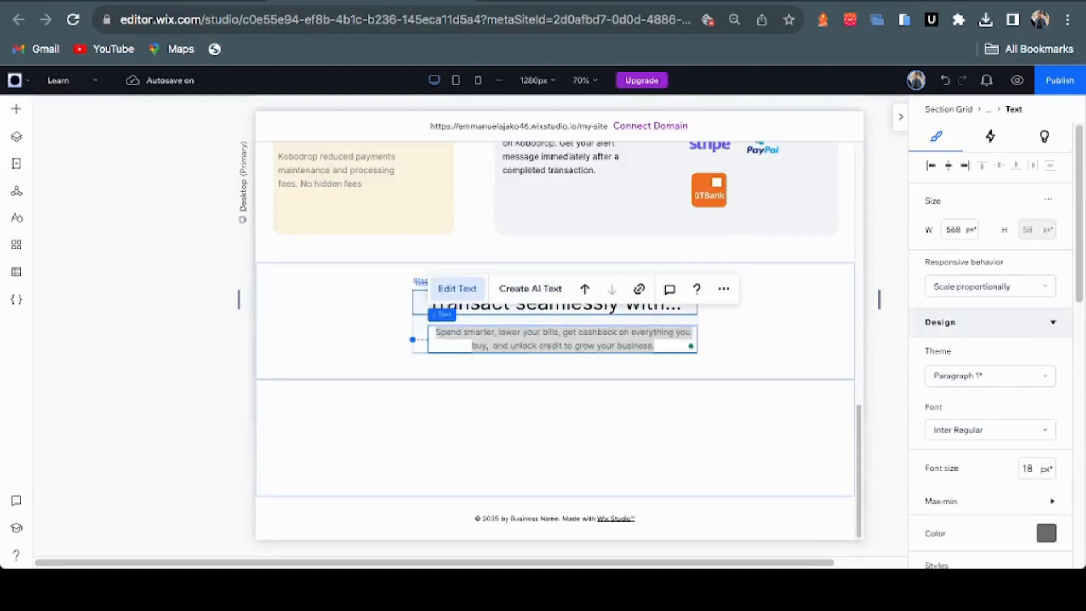
{"action": "key", "text": "ctrl+v"}
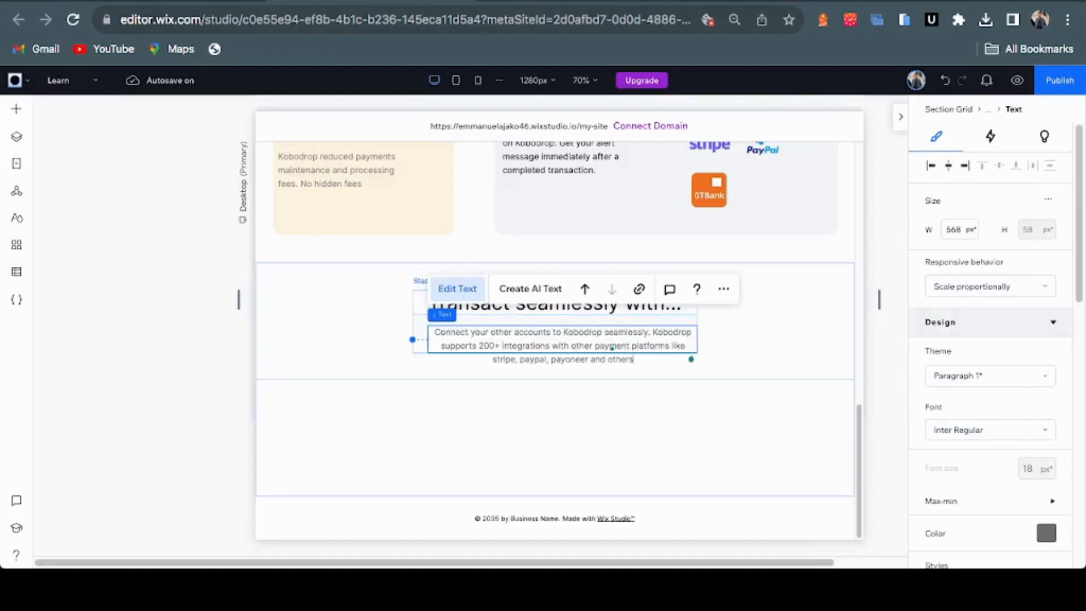
{"action": "key", "text": "ctrl+Tab"}
{"action": "key", "text": "ctrl+shift+Tab"}
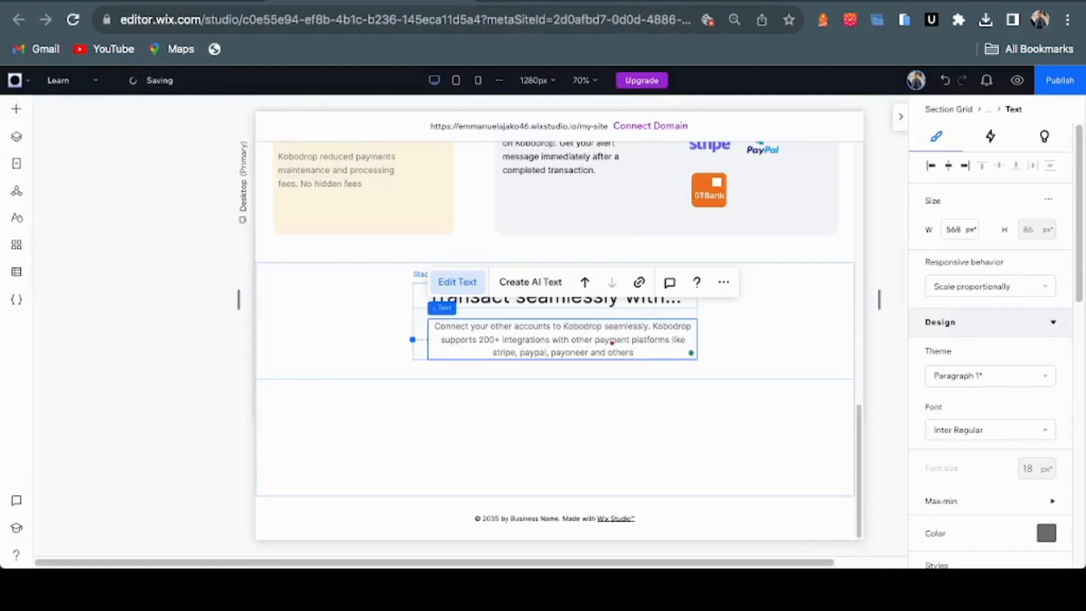
{"action": "left_click", "coordinate": [760, 334]}
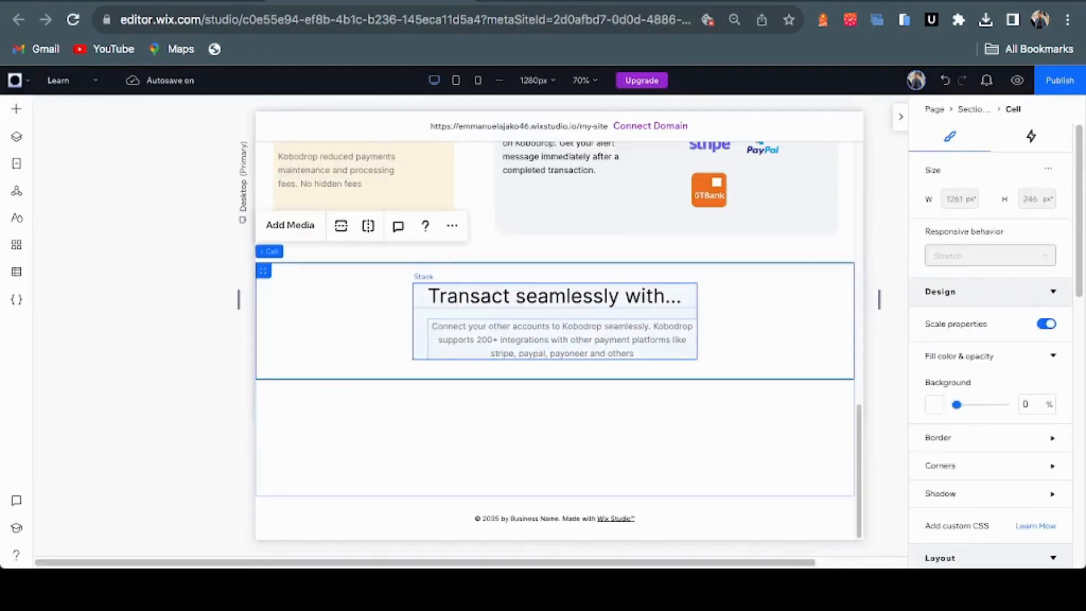
Widen the Kobodrop paragraph on both sides to 773 px so it spans two lines
{"action": "left_click", "coordinate": [555, 321]}
{"action": "left_click", "coordinate": [555, 325]}
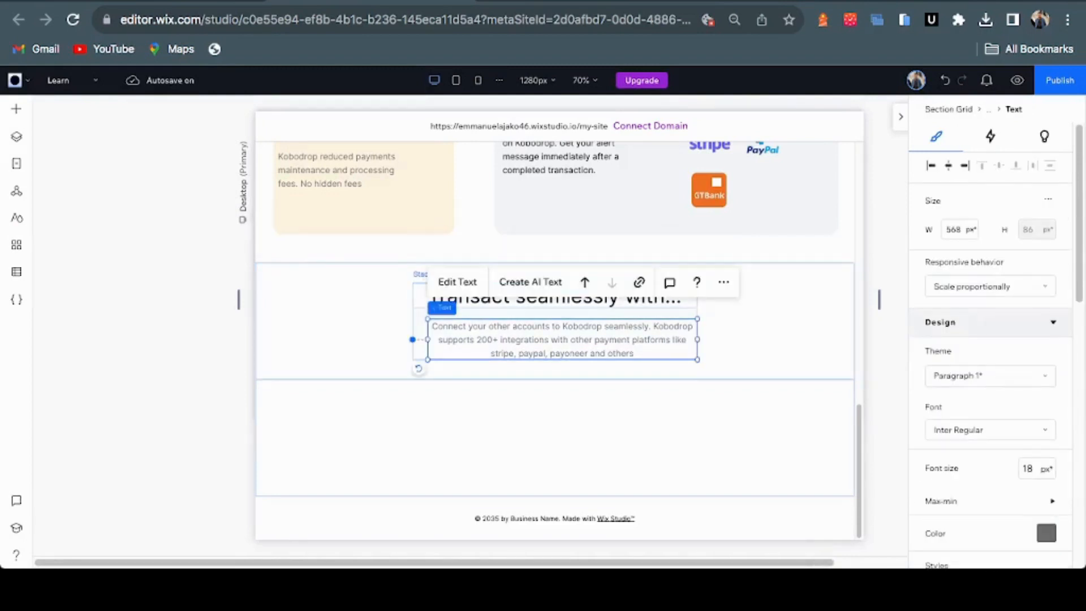
{"action": "left_click_drag", "start_coordinate": [426, 340], "coordinate": [361, 339]}
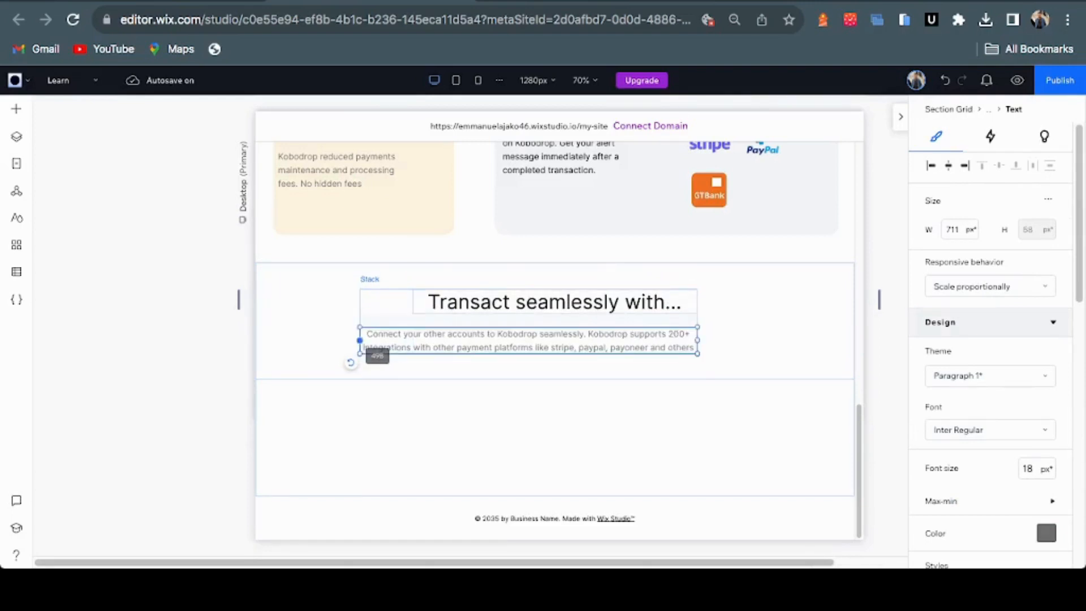
{"action": "left_click_drag", "start_coordinate": [697, 340], "coordinate": [727, 343]}
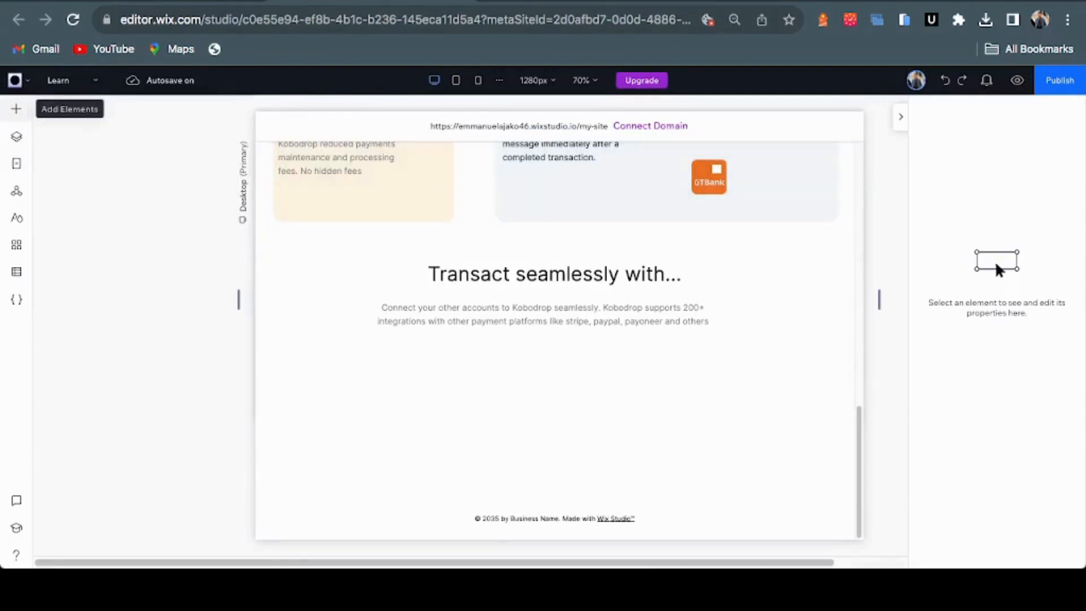
Drop a three-item repeater below the heading and give its items a white #FFFFFF background
{"action": "left_click", "coordinate": [16, 109]}
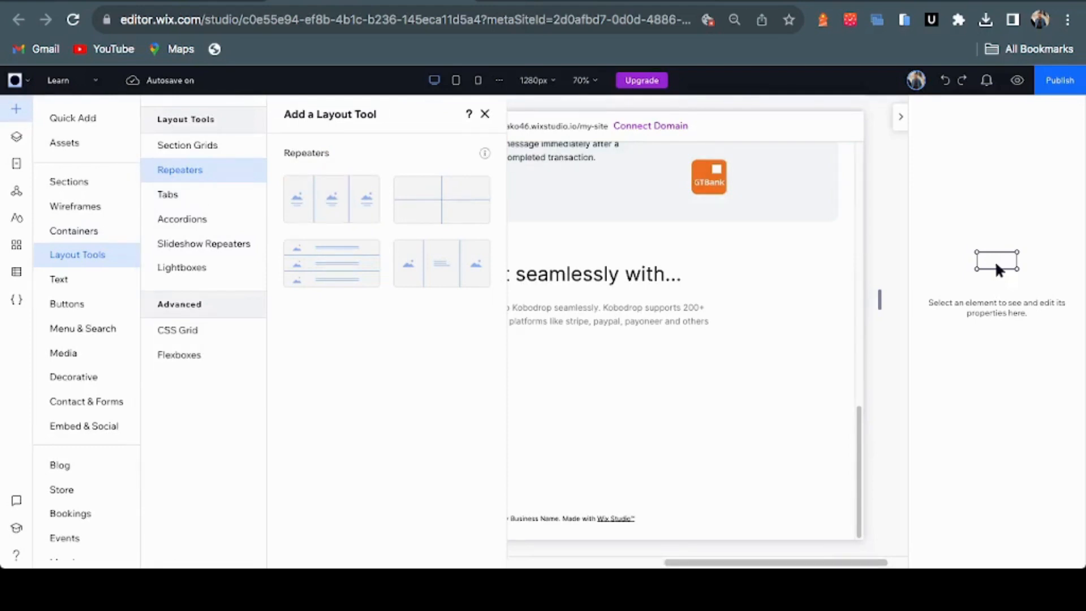
{"action": "mouse_move", "coordinate": [331, 199]}
{"action": "left_mouse_down"}
{"action": "mouse_move", "coordinate": [302, 196]}
{"action": "mouse_move", "coordinate": [425, 262]}
{"action": "mouse_move", "coordinate": [576, 403]}
{"action": "left_mouse_up"}
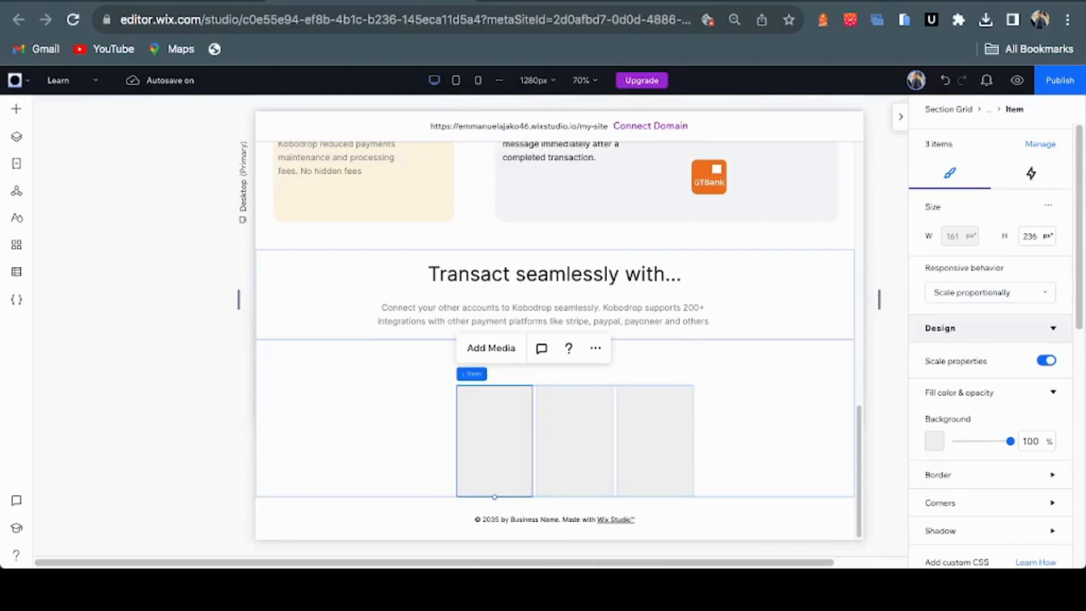
{"action": "left_click", "coordinate": [934, 440]}
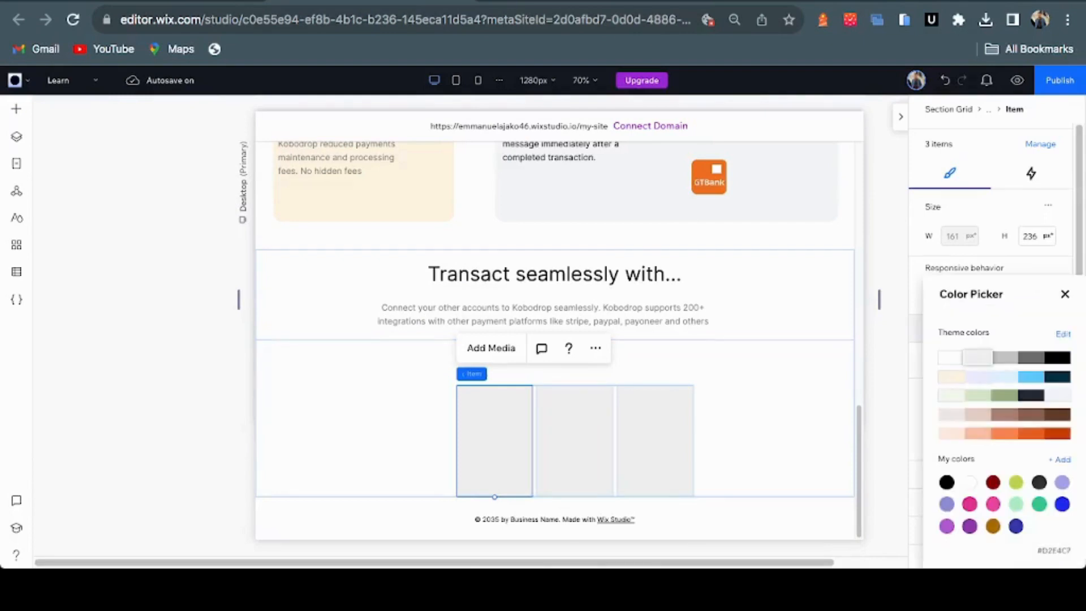
{"action": "left_click", "coordinate": [1031, 376]}
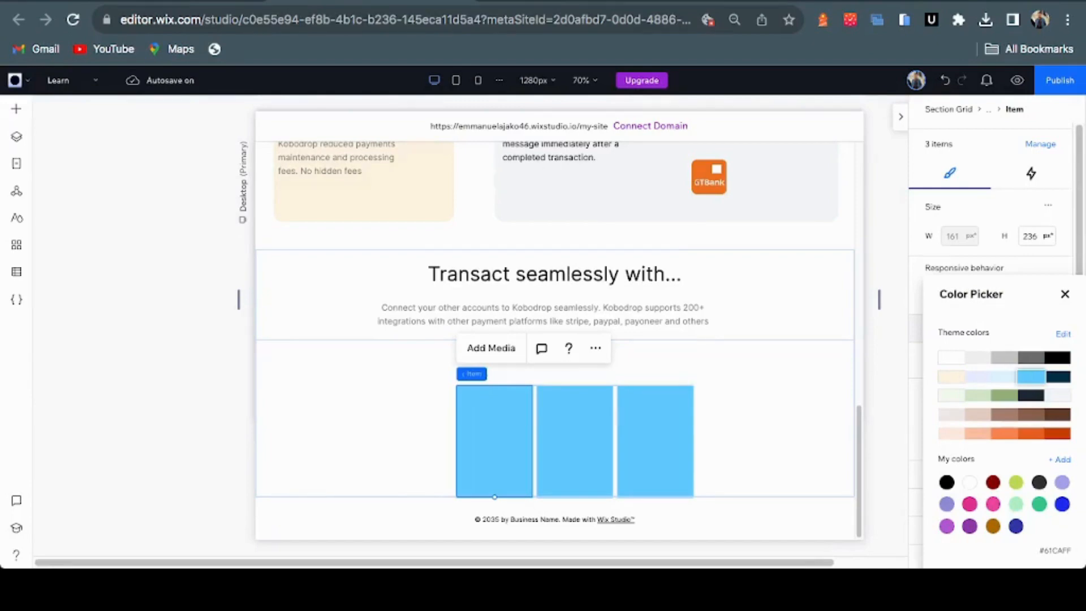
{"action": "left_click", "coordinate": [978, 376]}
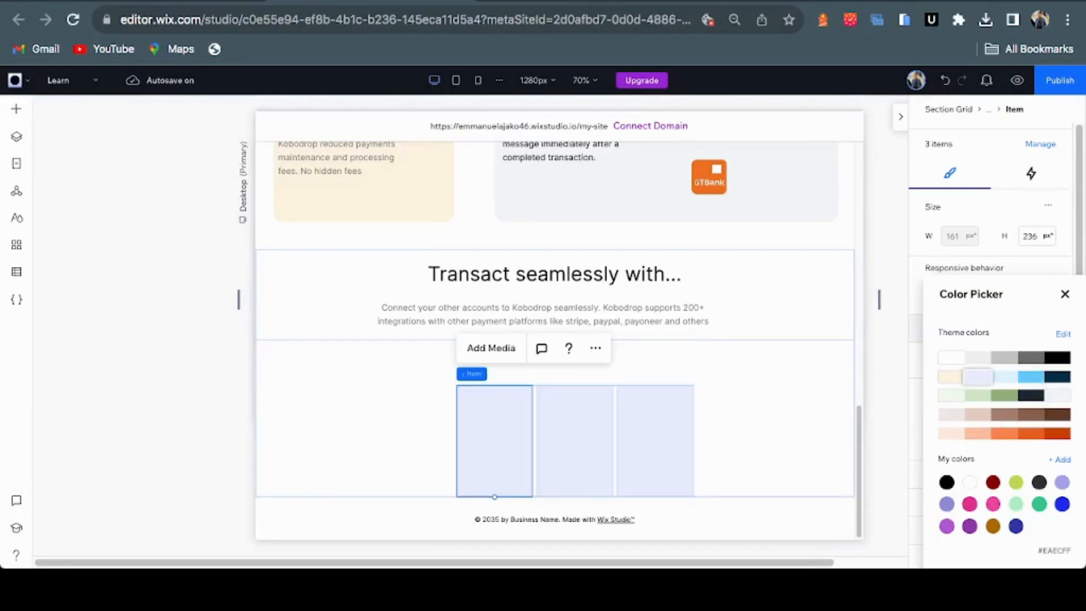
{"action": "left_click", "coordinate": [950, 357]}
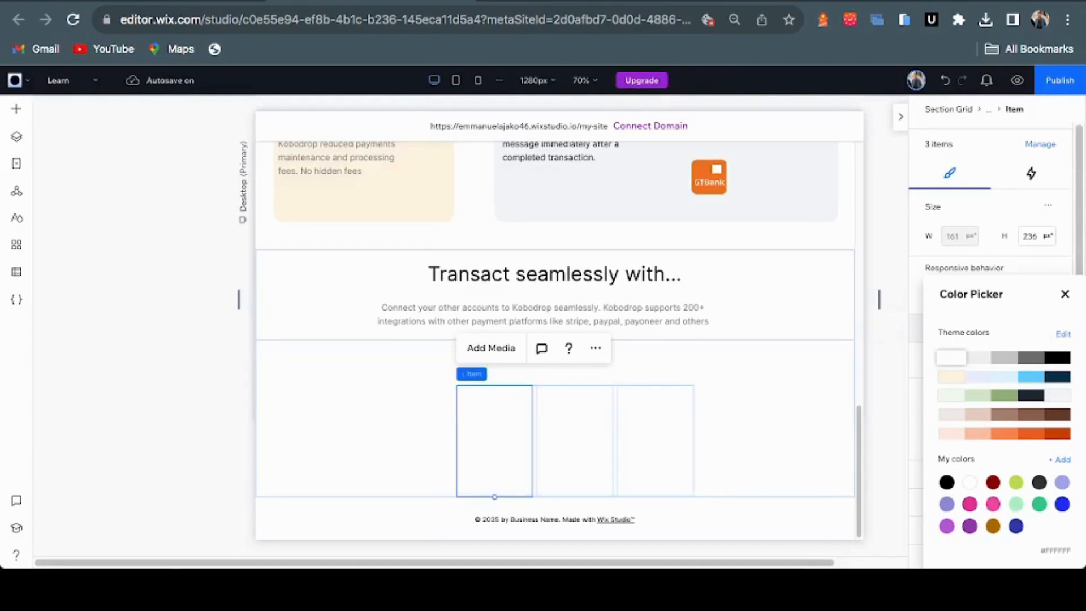
{"action": "key", "text": "Escape"}
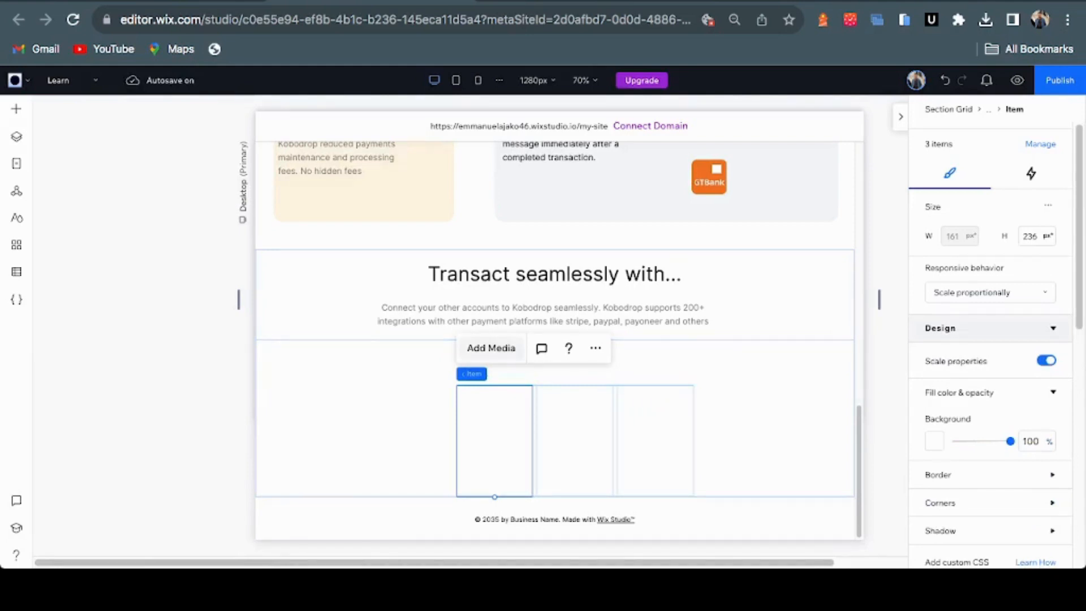
Add Klarna.png from Site Files to the repeater items and unstretch it to 150 × 103 px
{"action": "left_click", "coordinate": [491, 347]}
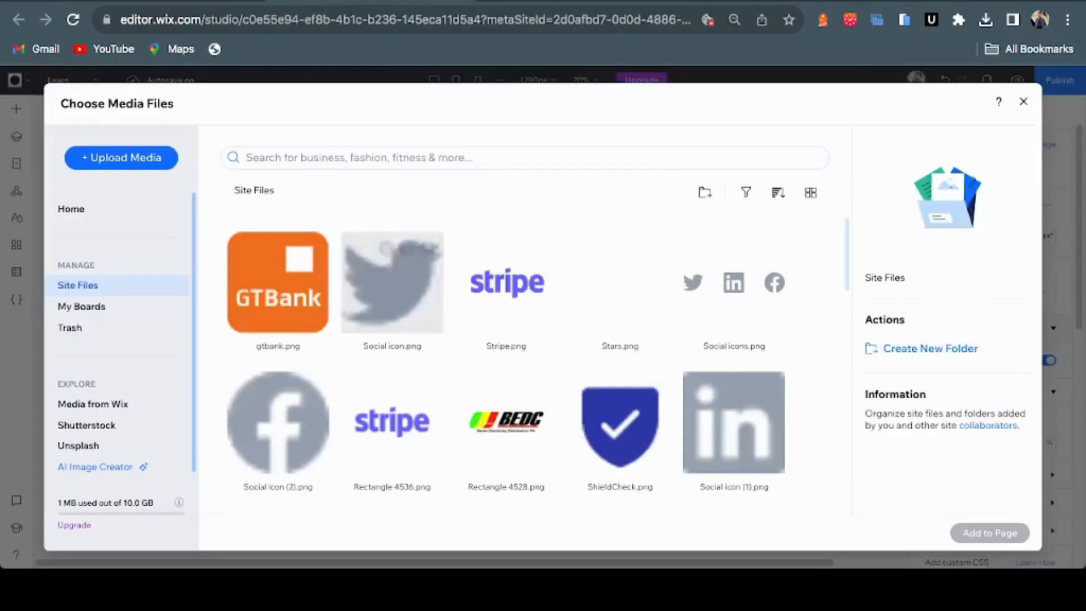
{"action": "left_click", "coordinate": [506, 317]}
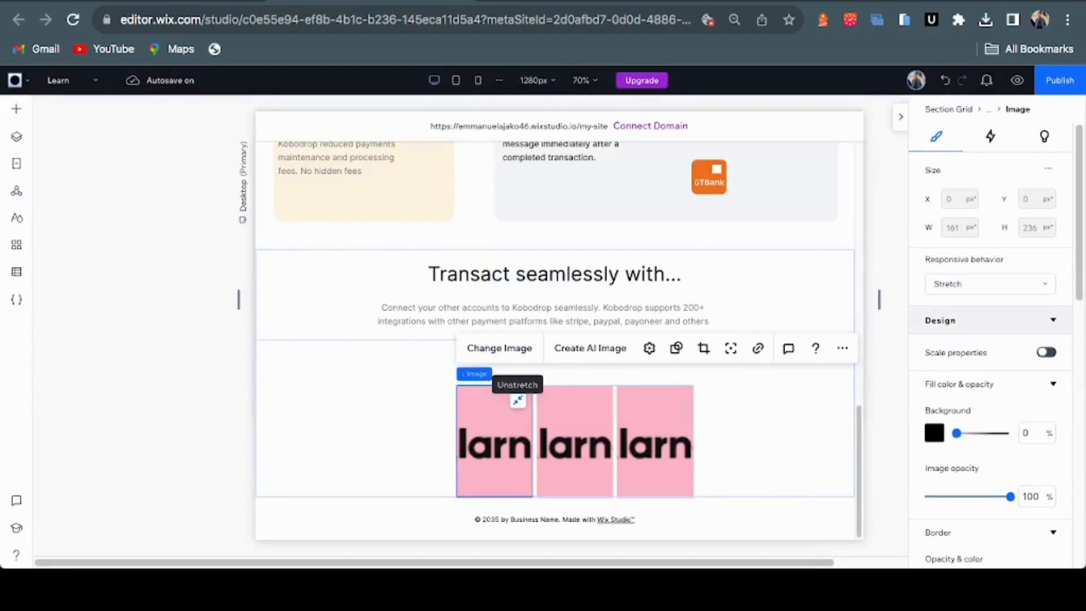
{"action": "left_click", "coordinate": [517, 399]}
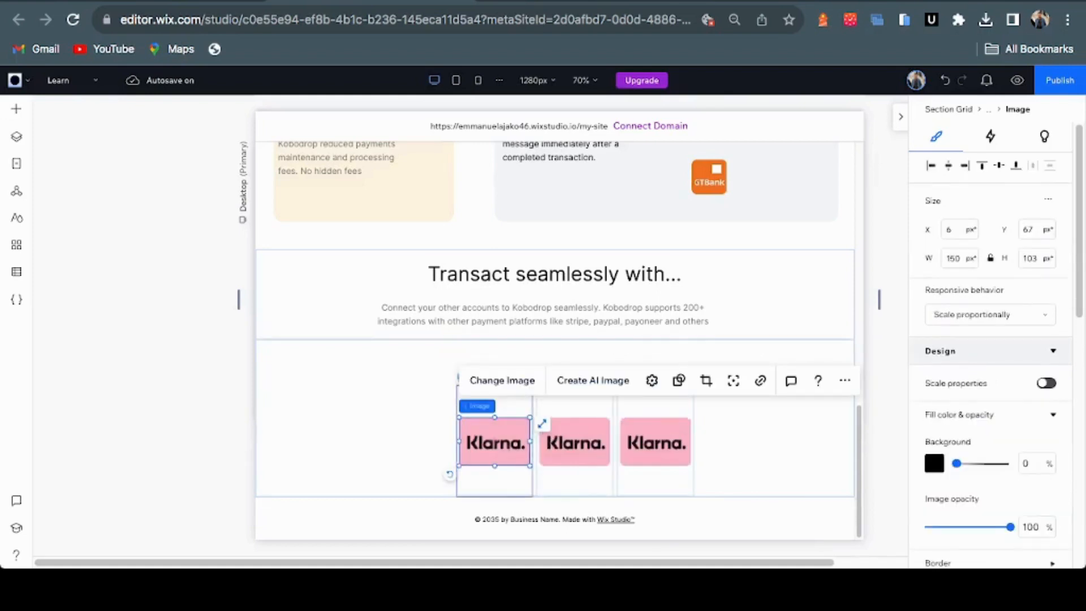
{"action": "key", "text": "Escape"}
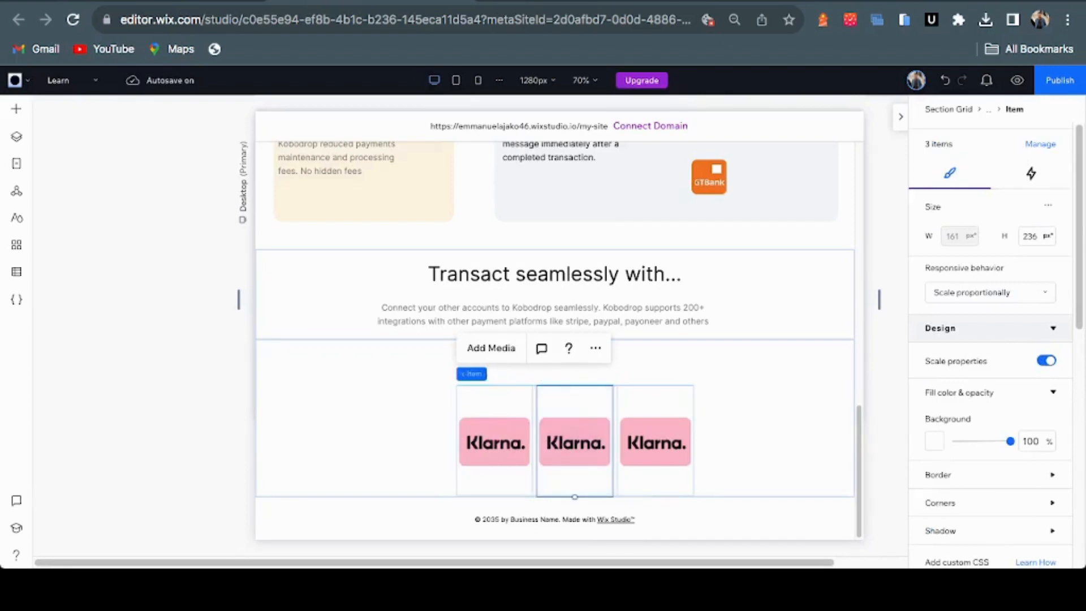
Shorten the repeater items to 197 px tall and select the third item from the Items list
{"action": "left_click", "coordinate": [574, 441]}
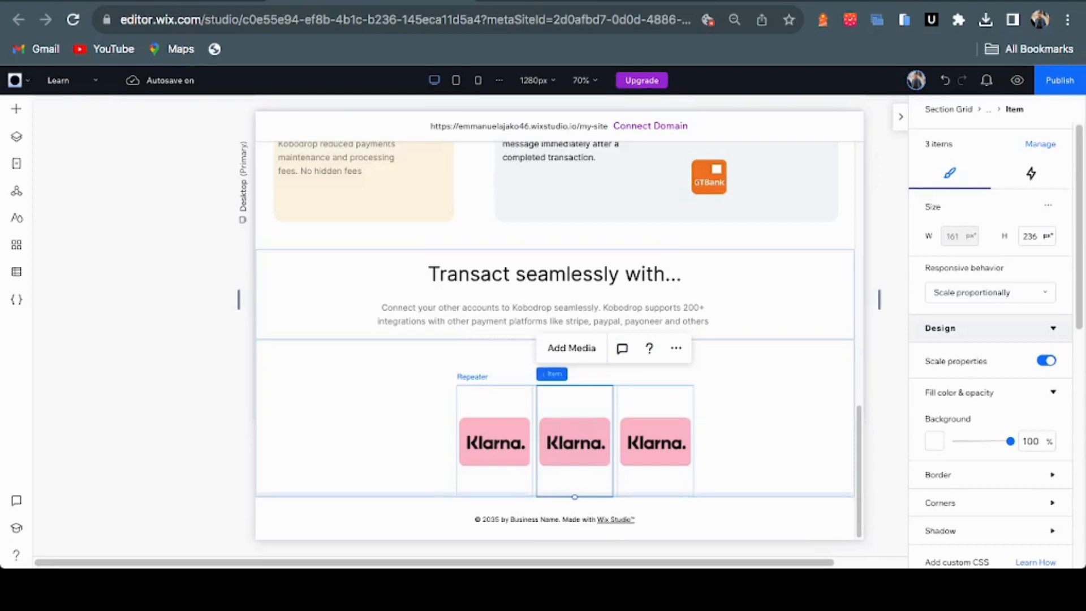
{"action": "left_click_drag", "start_coordinate": [575, 496], "coordinate": [574, 477]}
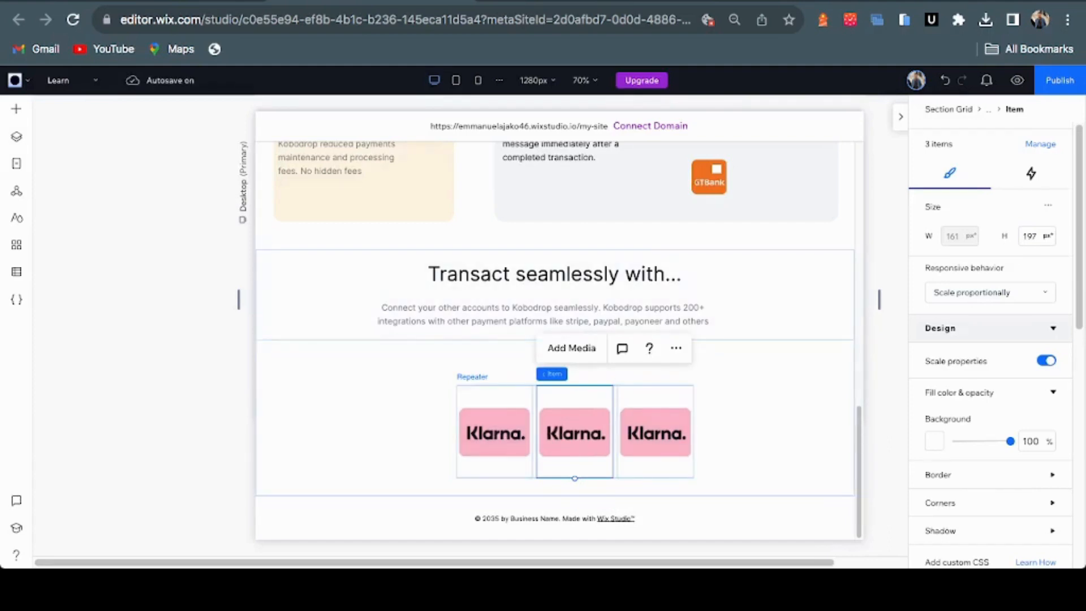
{"action": "left_click", "coordinate": [1040, 144]}
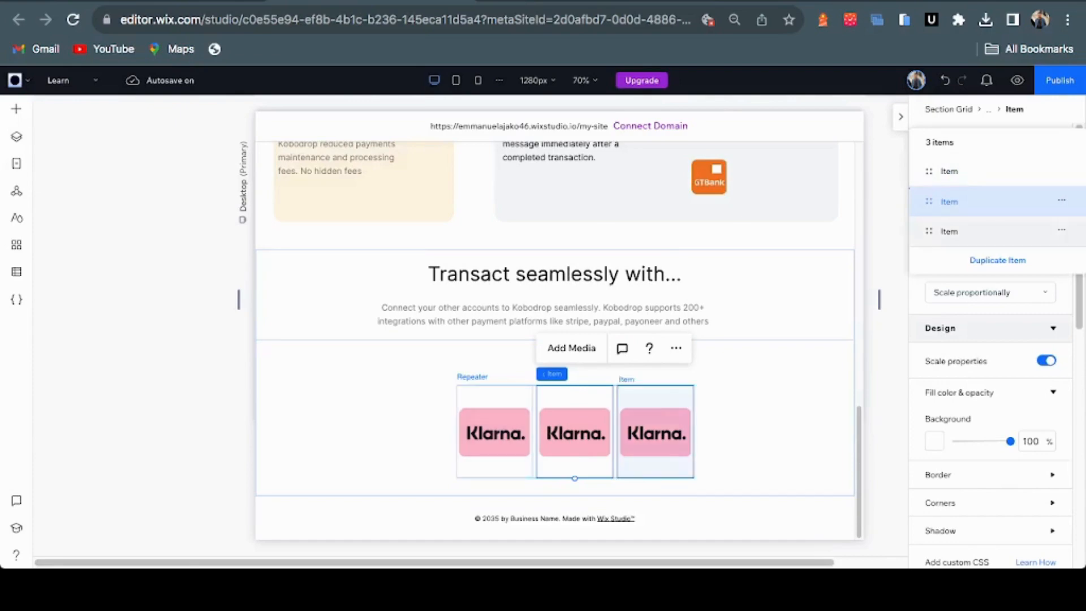
{"action": "left_click", "coordinate": [983, 231]}
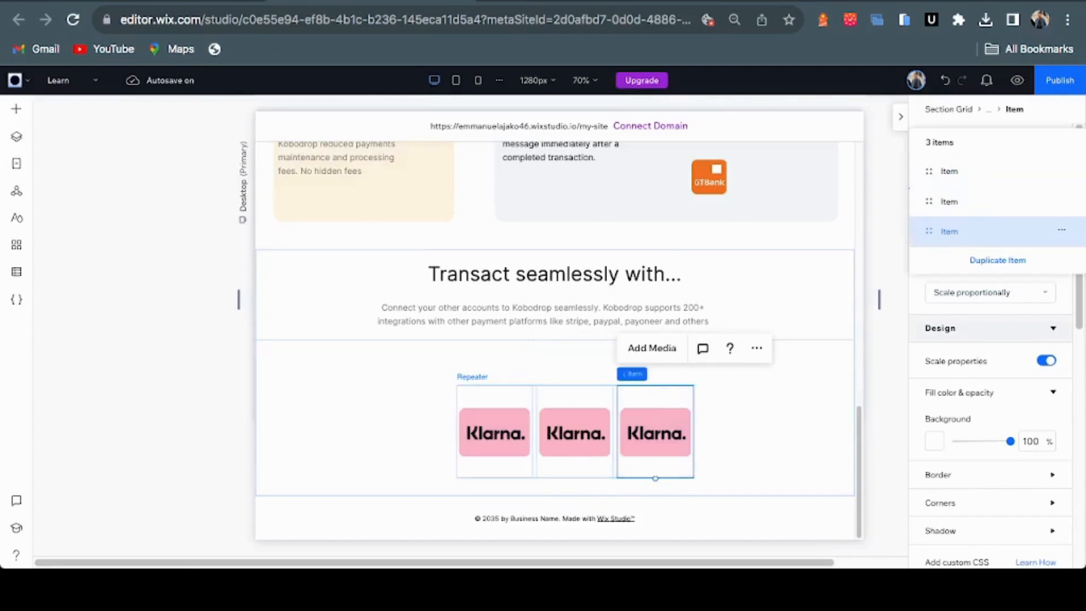
Compare the repeater with Figma's twelve payment logos in two rows, then return to Wix
{"action": "left_click", "coordinate": [540, 1]}
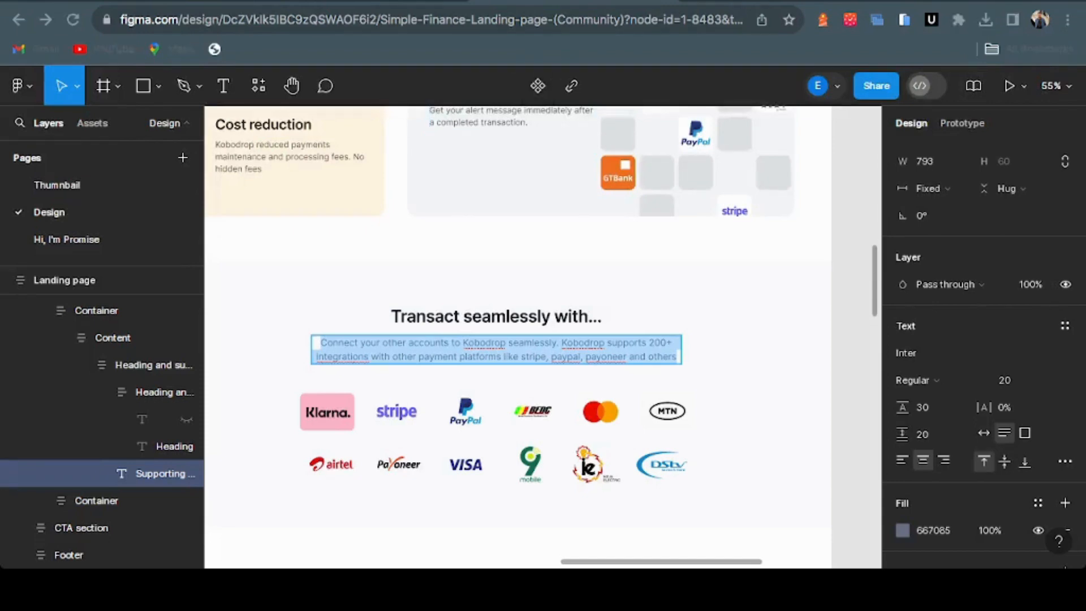
{"action": "left_click", "coordinate": [370, 2]}
{"action": "left_click", "coordinate": [540, 1]}
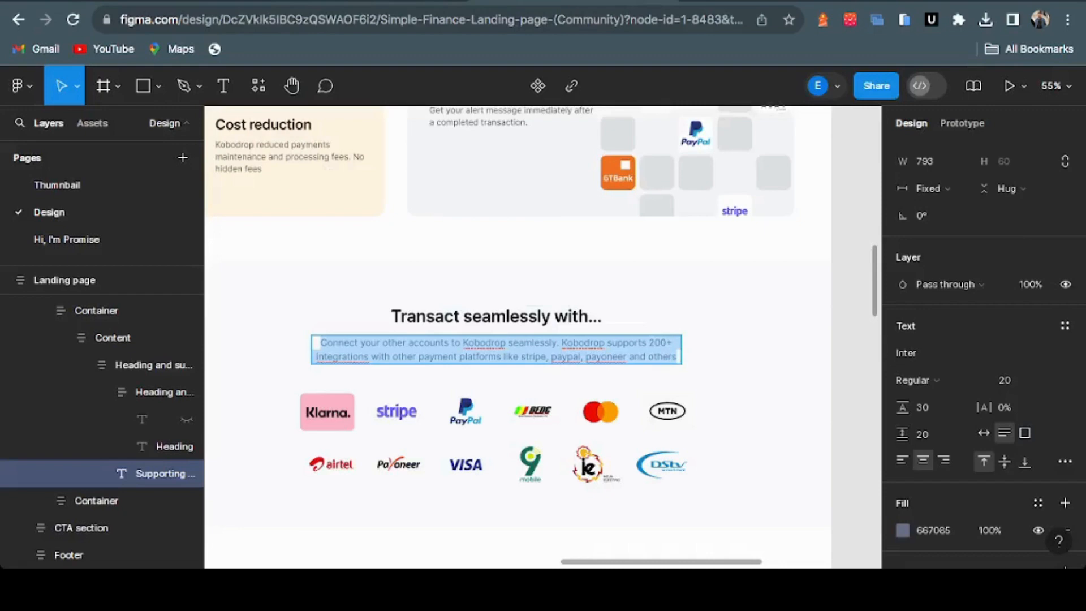
{"action": "left_click", "coordinate": [371, 1]}
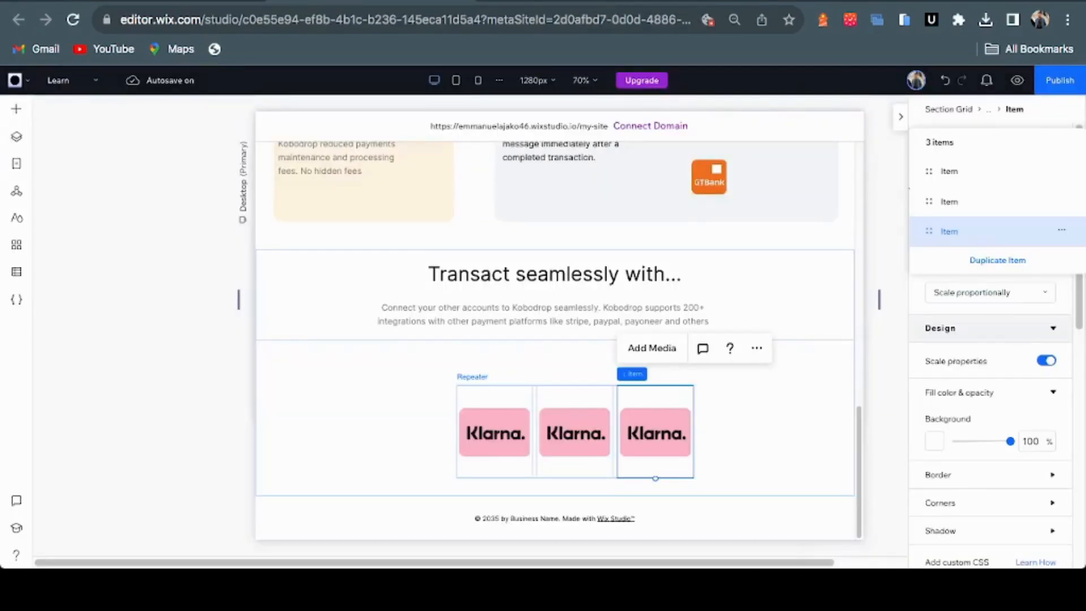
Duplicate the third Klarna item repeatedly, growing the repeater to six logo items
{"action": "left_click", "coordinate": [997, 260]}
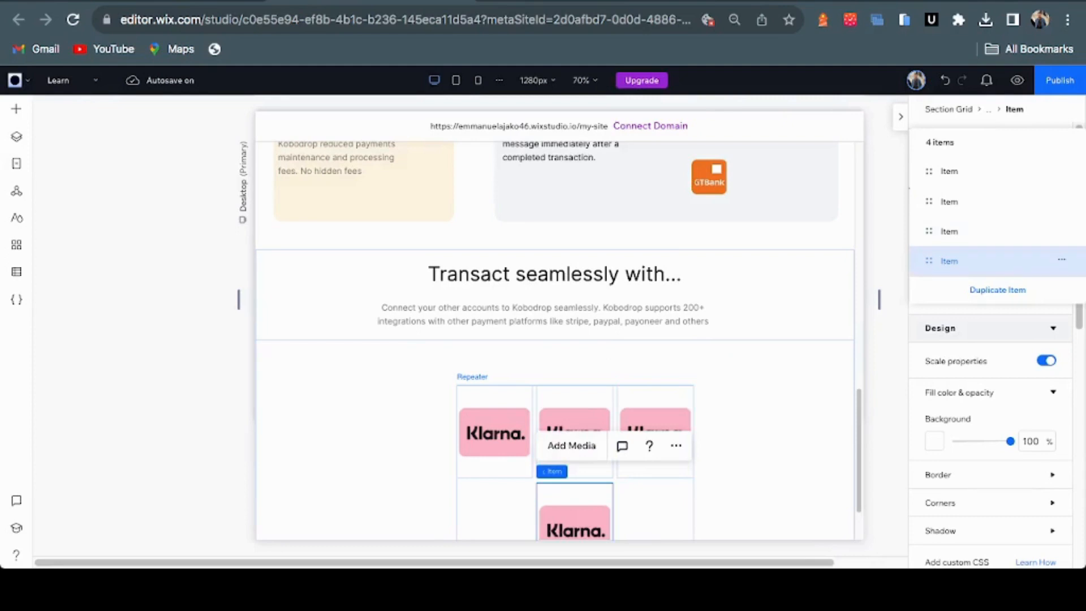
{"action": "left_click", "coordinate": [995, 231]}
{"action": "left_click", "coordinate": [997, 290]}
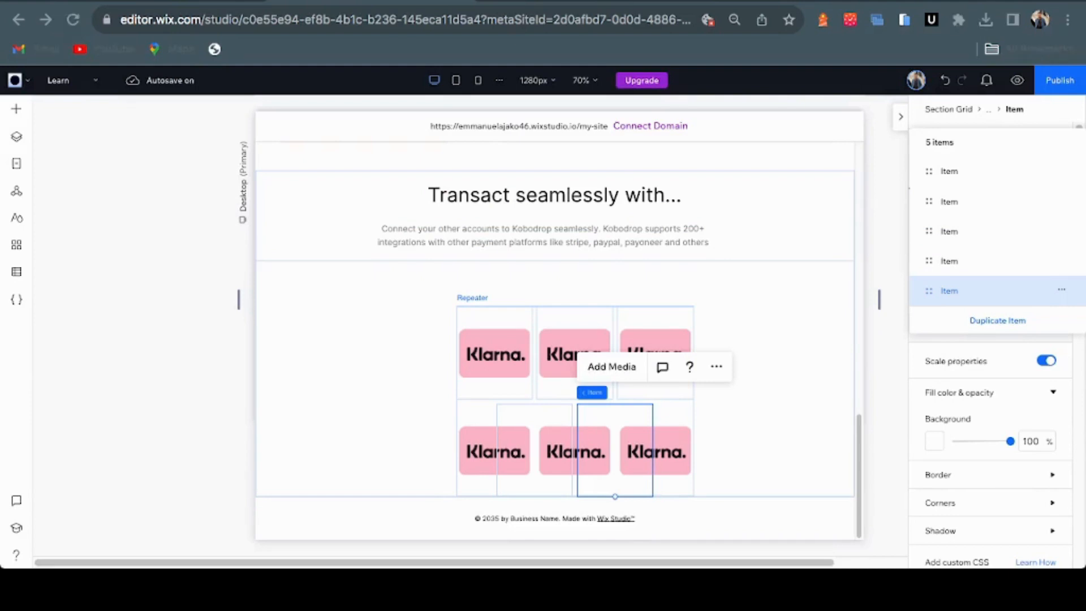
{"action": "left_click", "coordinate": [405, 20]}
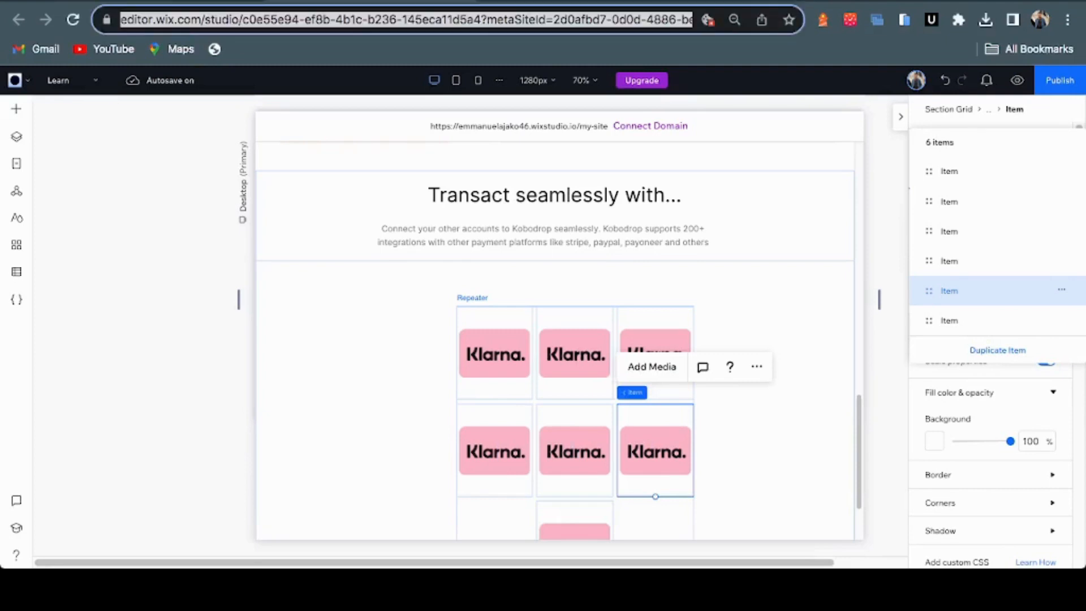
{"action": "key", "text": "Escape"}
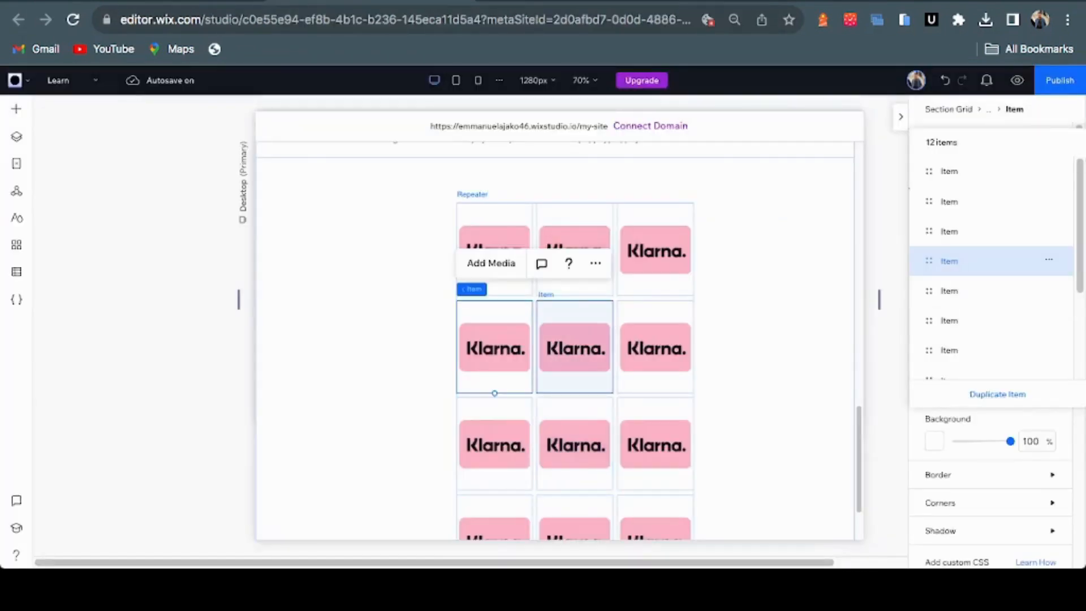
Set the logo repeater's Number of items per row to 6, giving two rows of six Klarna logos
{"action": "scroll", "coordinate": [995, 360], "scroll_direction": "down", "scroll_amount": 5}
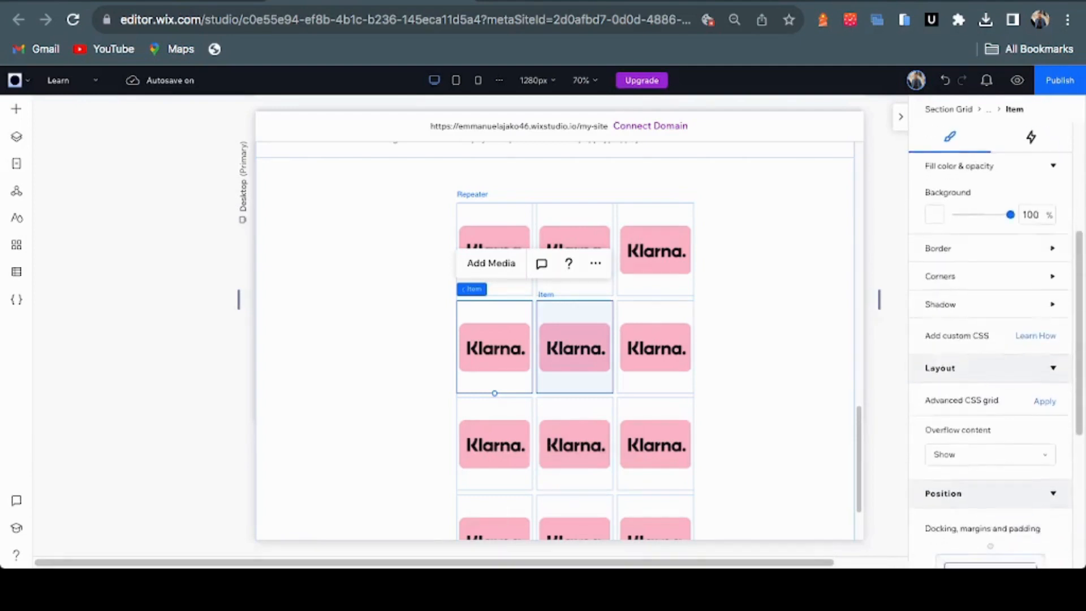
{"action": "scroll", "coordinate": [989, 340], "scroll_direction": "down", "scroll_amount": 3}
{"action": "scroll", "coordinate": [989, 339], "scroll_direction": "up", "scroll_amount": 10}
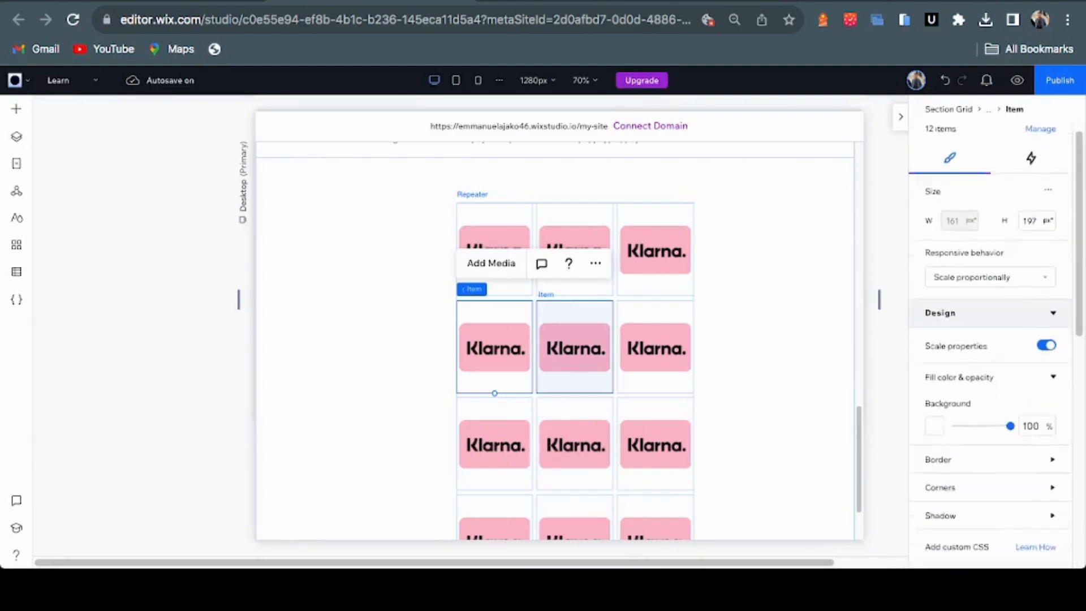
{"action": "scroll", "coordinate": [990, 339], "scroll_direction": "down", "scroll_amount": 1}
{"action": "scroll", "coordinate": [989, 339], "scroll_direction": "down", "scroll_amount": 2}
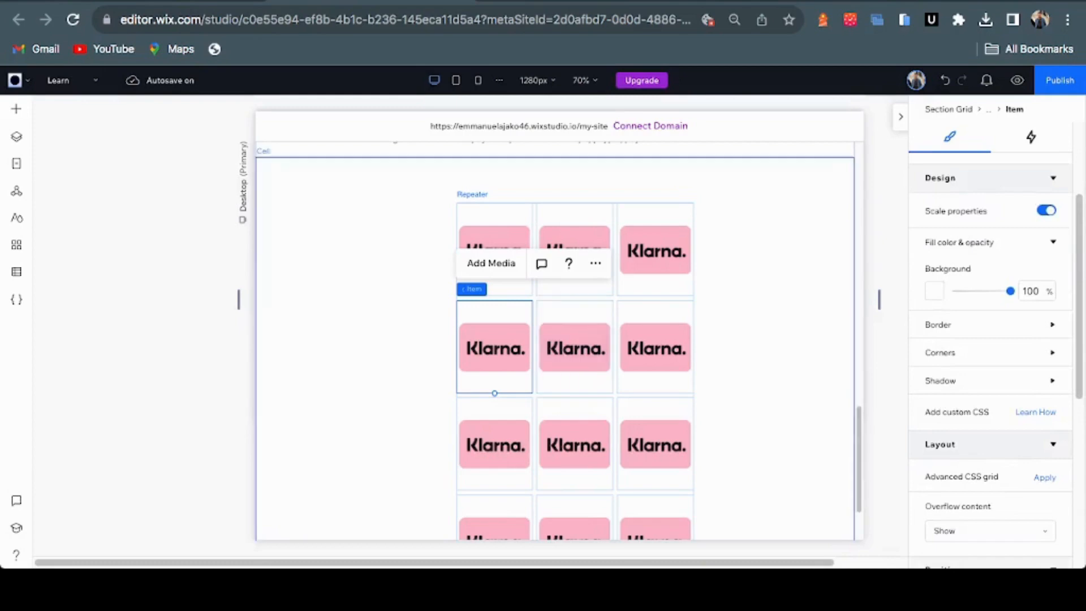
{"action": "left_click", "coordinate": [655, 249]}
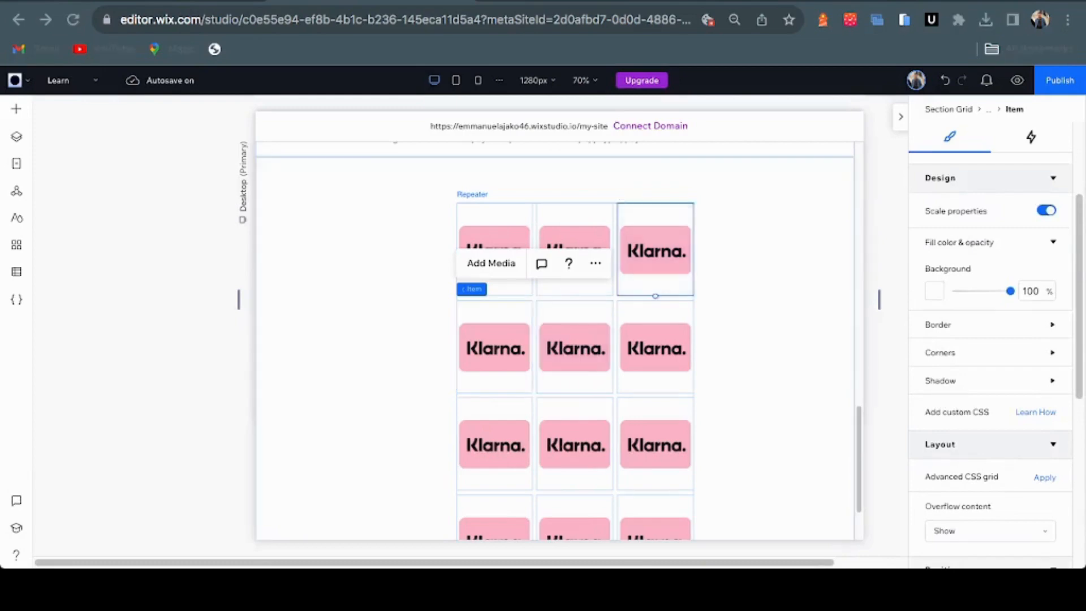
{"action": "left_click", "coordinate": [472, 195]}
{"action": "scroll", "coordinate": [989, 340], "scroll_direction": "down", "scroll_amount": 3}
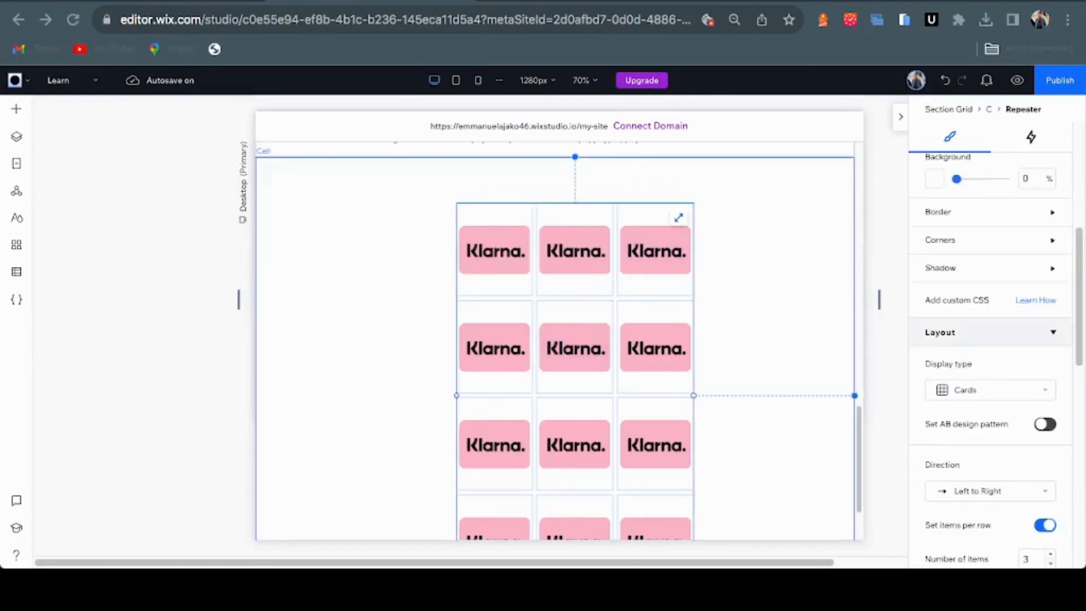
{"action": "scroll", "coordinate": [989, 339], "scroll_direction": "down", "scroll_amount": 2}
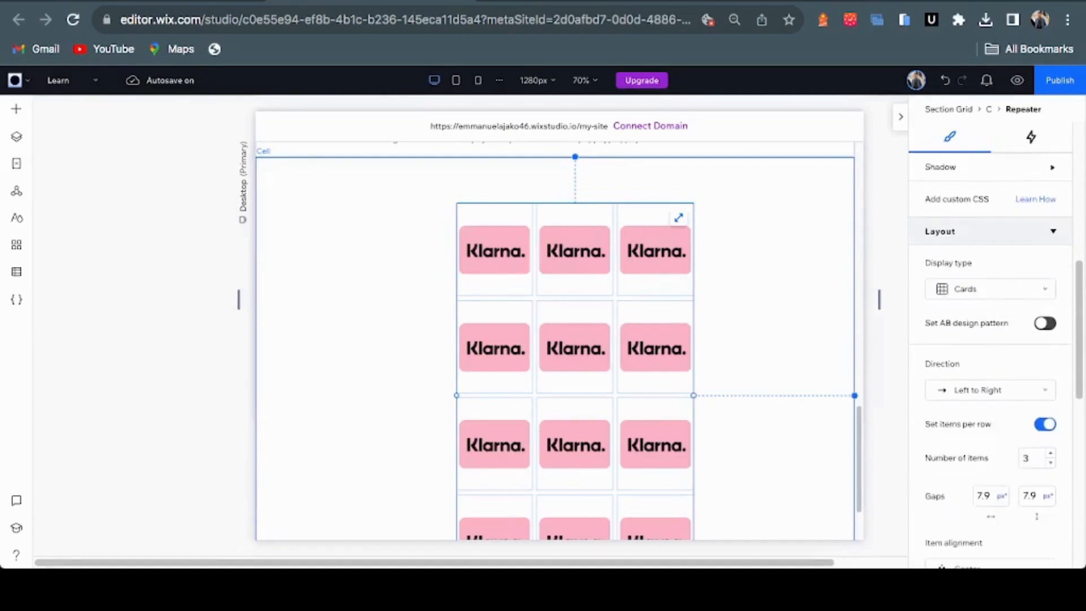
{"action": "left_click", "coordinate": [1031, 458]}
{"action": "type", "text": "6"}
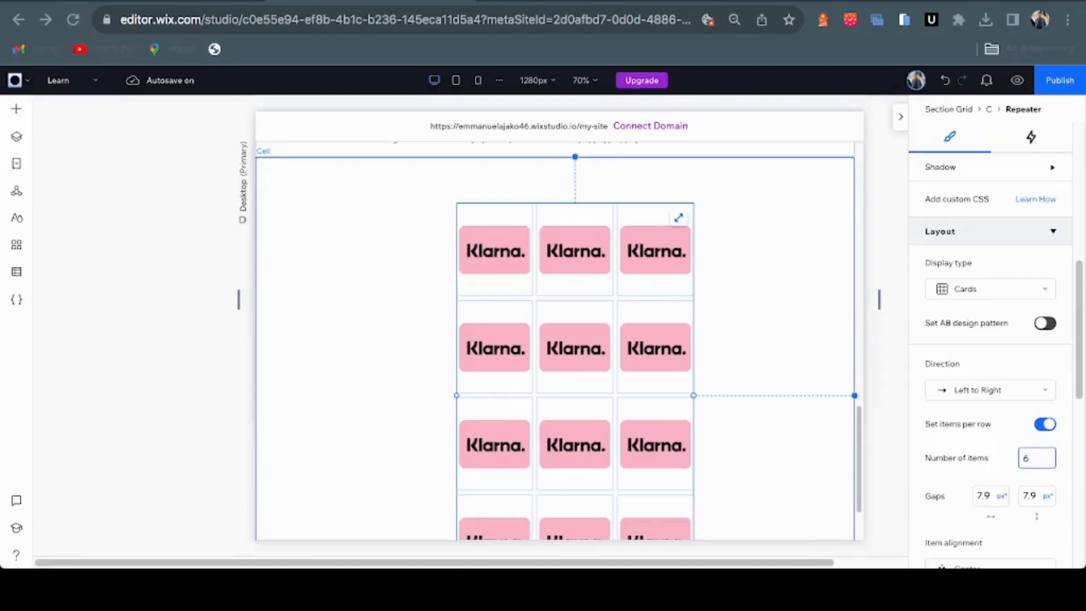
{"action": "key", "text": "Return"}
{"action": "left_click", "coordinate": [1031, 458]}
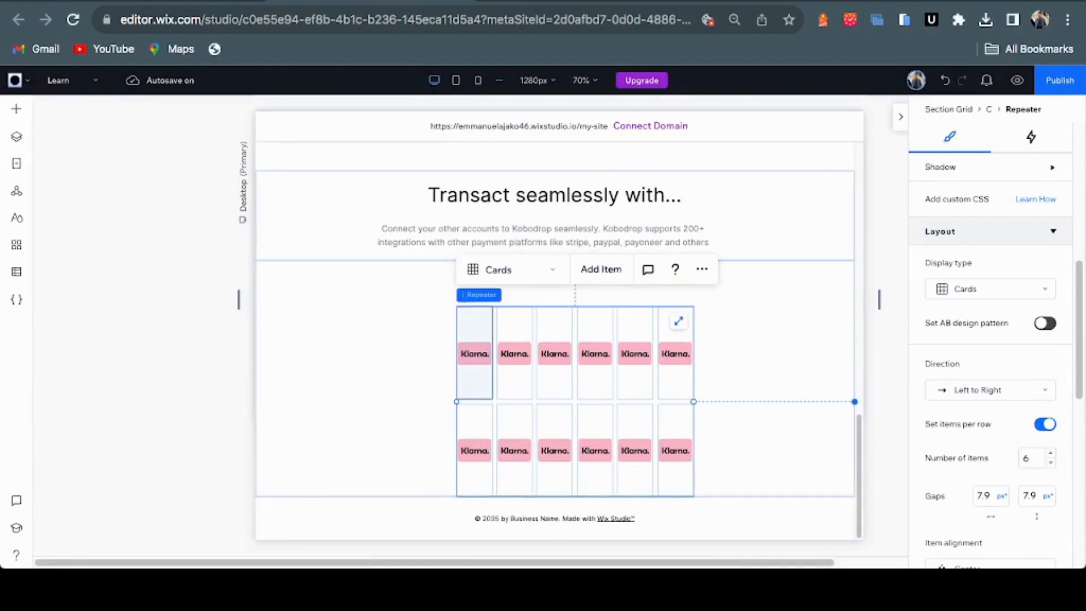
{"action": "left_click_drag", "start_coordinate": [474, 451], "coordinate": [475, 451]}
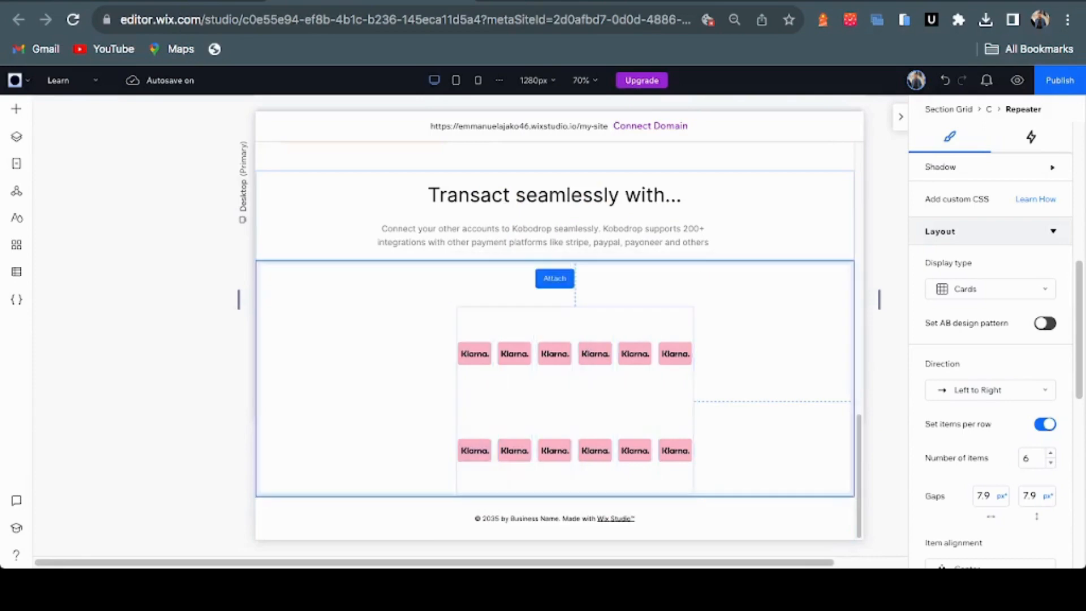
Widen the logo repeater on both sides and set its vertical gap to 2 px
{"action": "left_click_drag", "start_coordinate": [456, 401], "coordinate": [337, 401]}
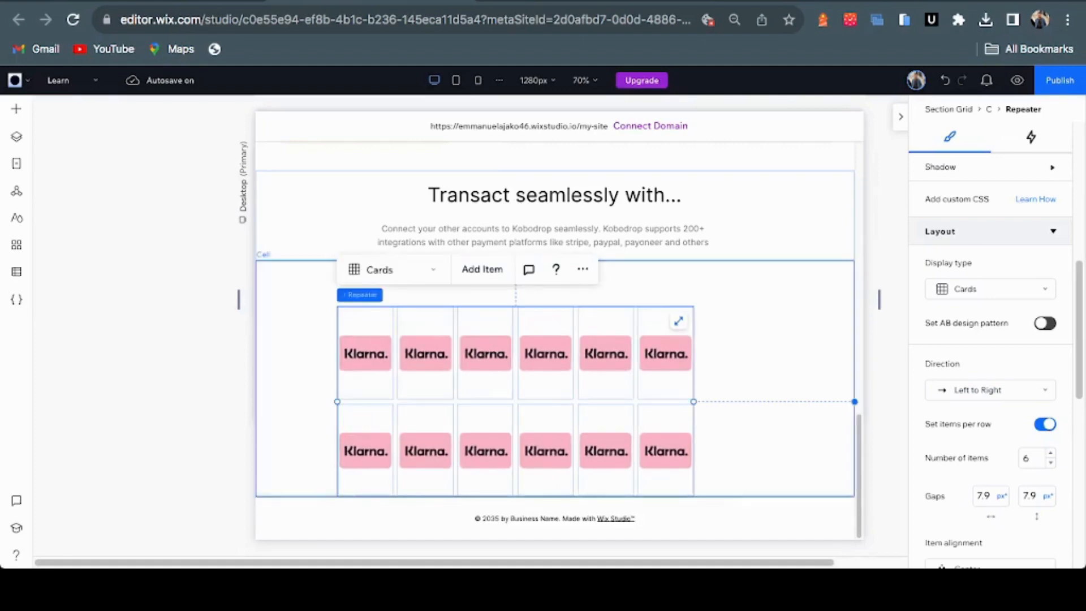
{"action": "left_click_drag", "start_coordinate": [693, 401], "coordinate": [799, 401]}
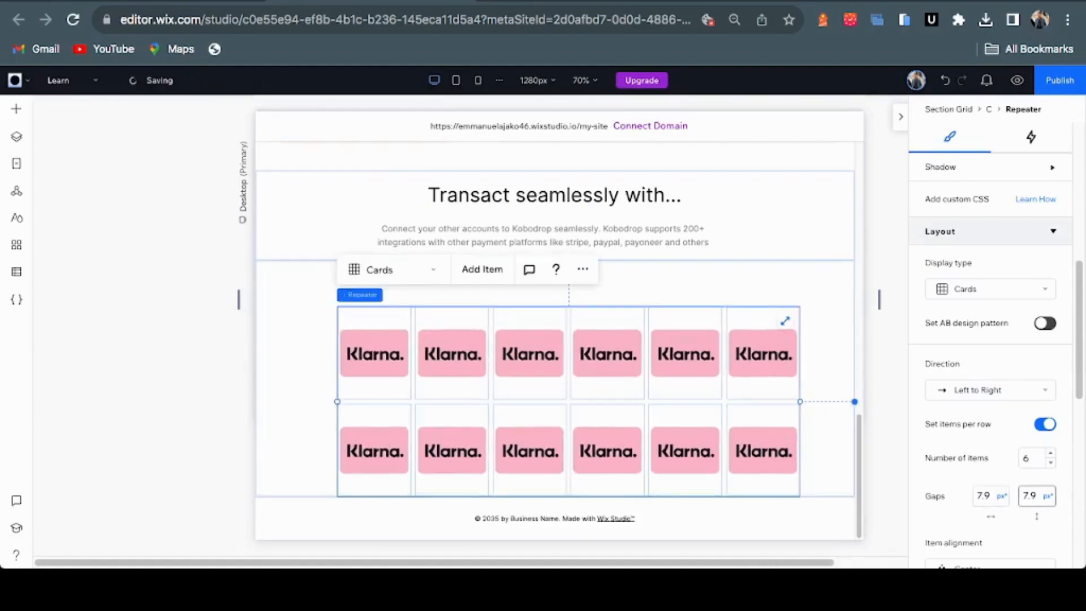
{"action": "left_click", "coordinate": [1029, 495]}
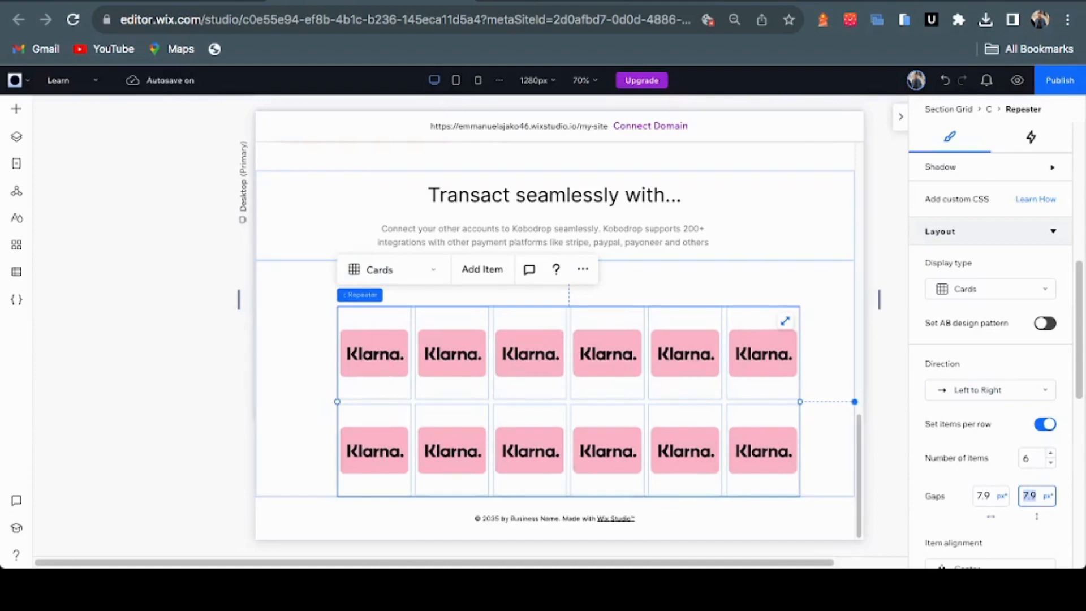
{"action": "type", "text": "2"}
{"action": "key", "text": "Return"}
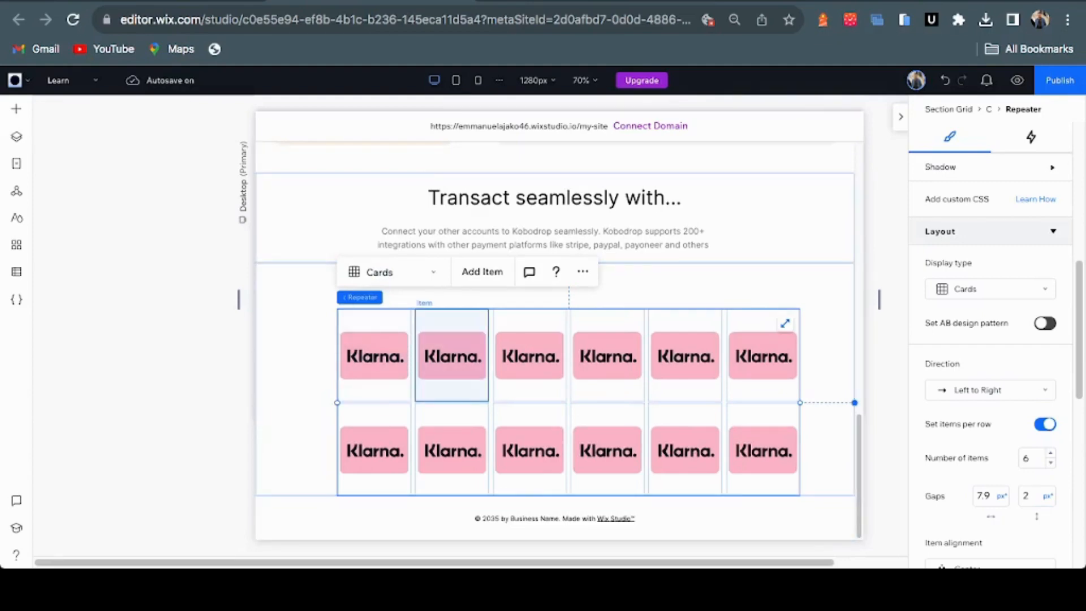
Replace the second and third top-row Klarna logos with Stripe and PayPal
{"action": "left_click", "coordinate": [452, 362]}
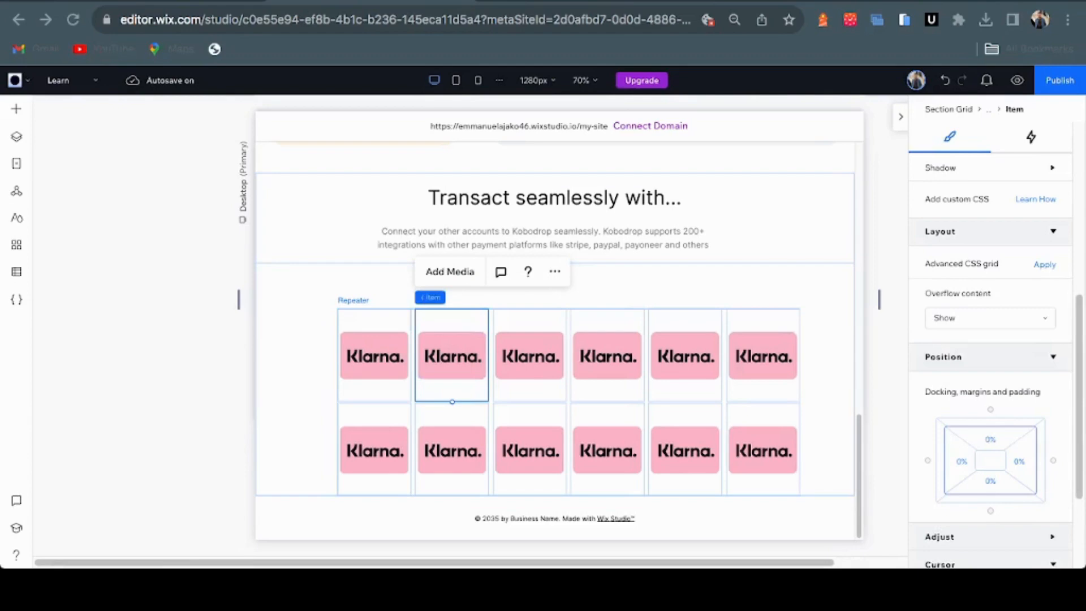
{"action": "left_click", "coordinate": [450, 271]}
{"action": "scroll", "coordinate": [618, 243], "scroll_direction": "down", "scroll_amount": 8}
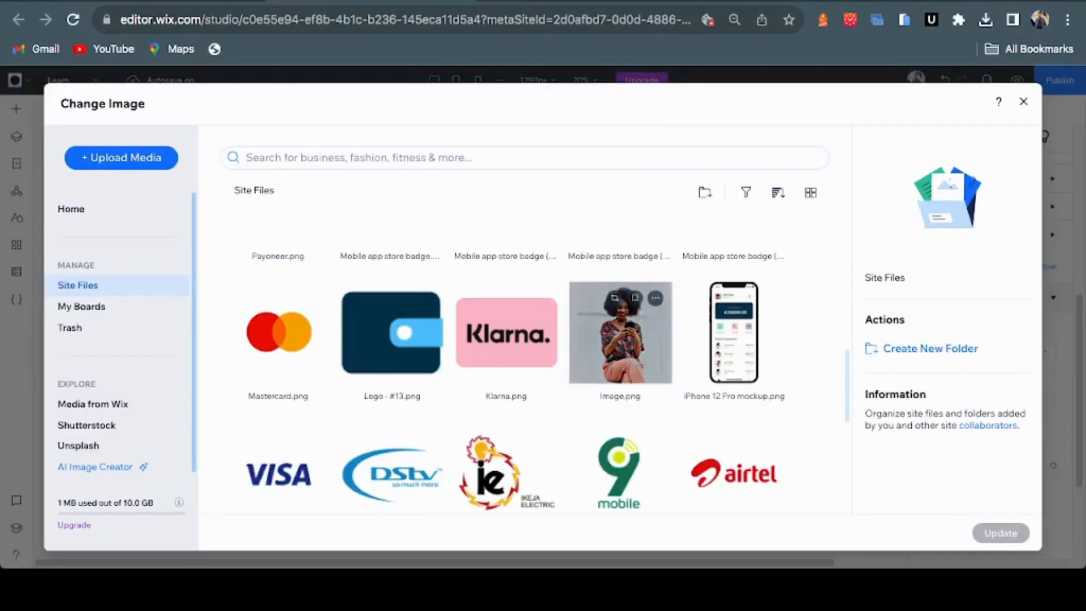
{"action": "scroll", "coordinate": [618, 328], "scroll_direction": "down", "scroll_amount": 5}
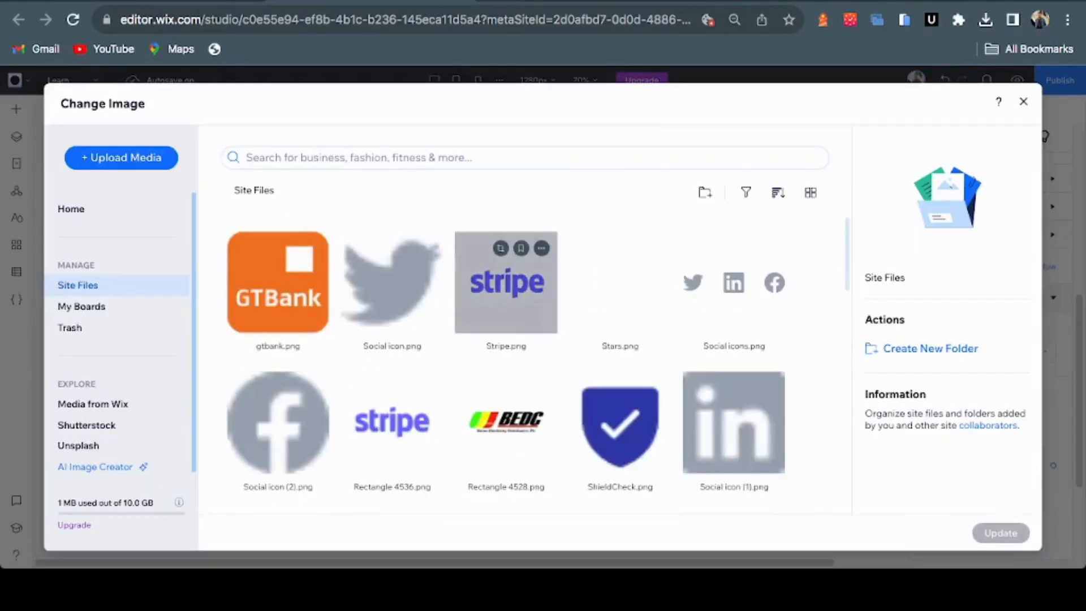
{"action": "left_click", "coordinate": [506, 282]}
{"action": "left_click", "coordinate": [1000, 532]}
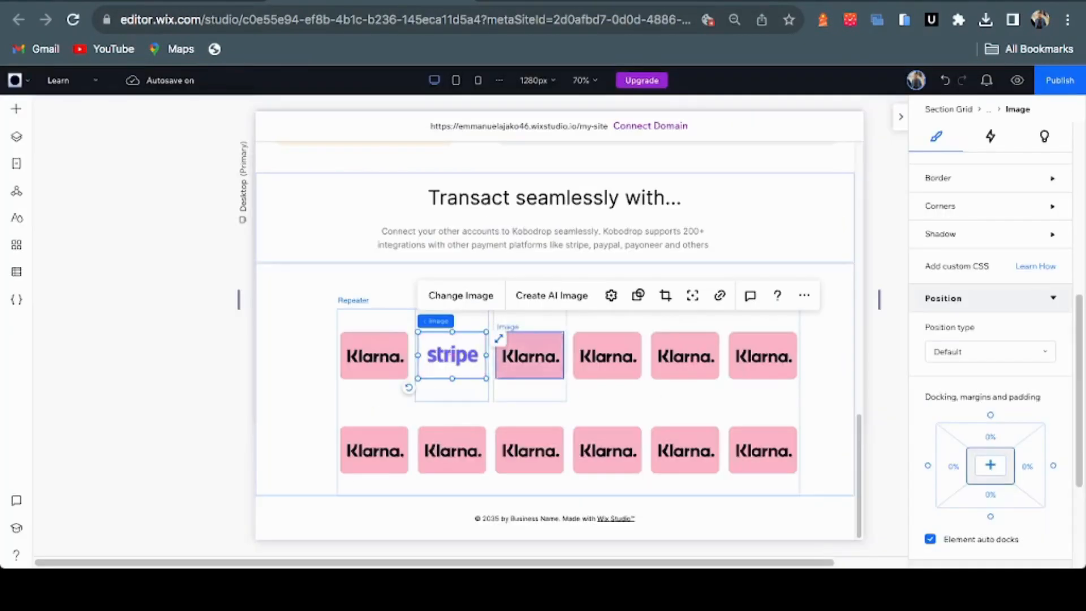
{"action": "left_click", "coordinate": [530, 355]}
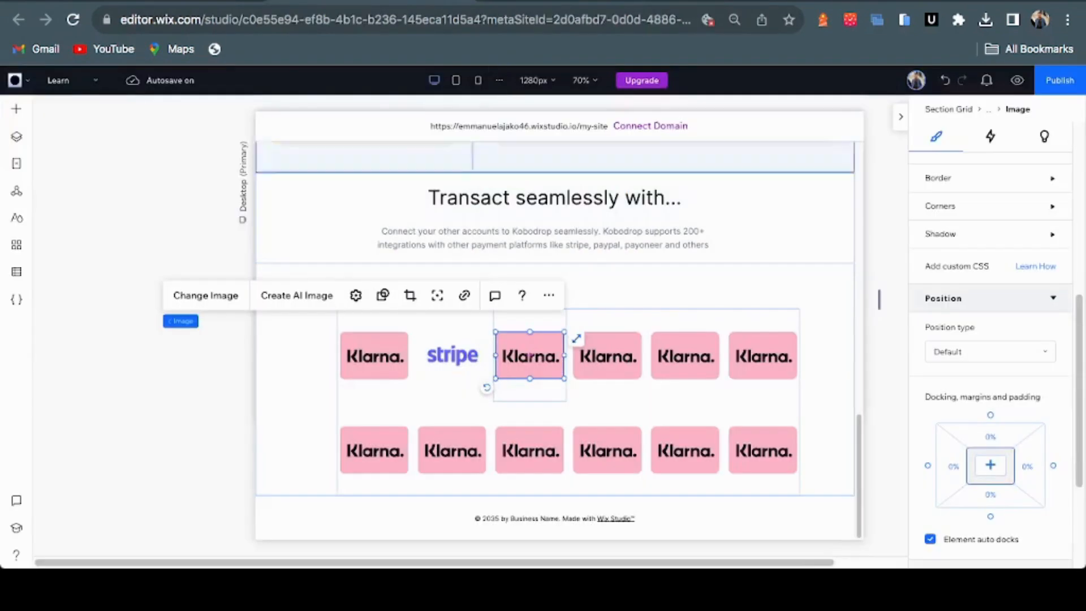
{"action": "left_click", "coordinate": [205, 296]}
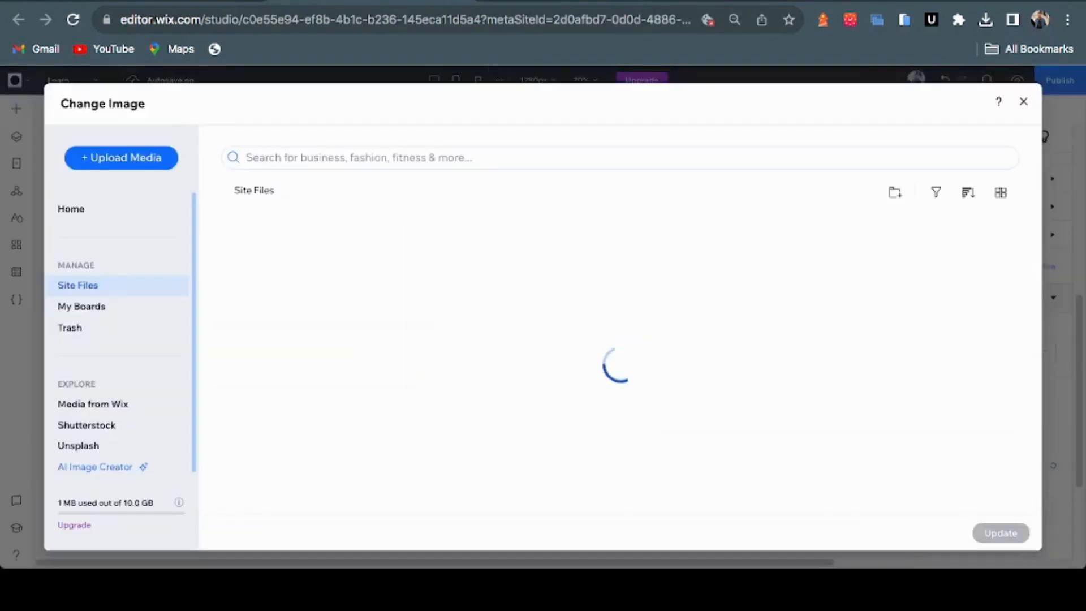
{"action": "scroll", "coordinate": [521, 351], "scroll_direction": "down", "scroll_amount": 5}
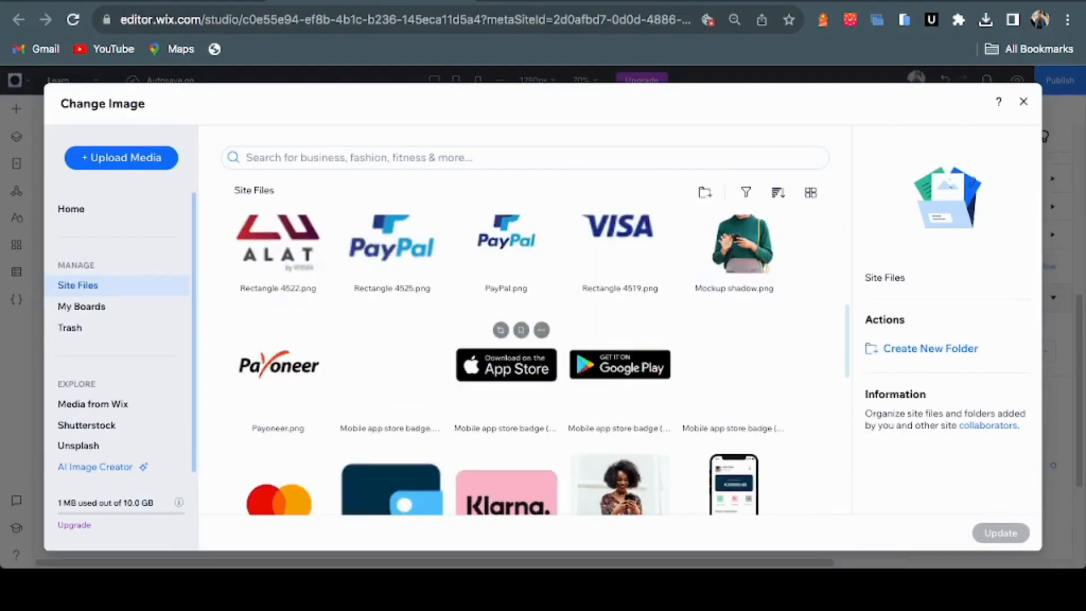
{"action": "left_click", "coordinate": [505, 245]}
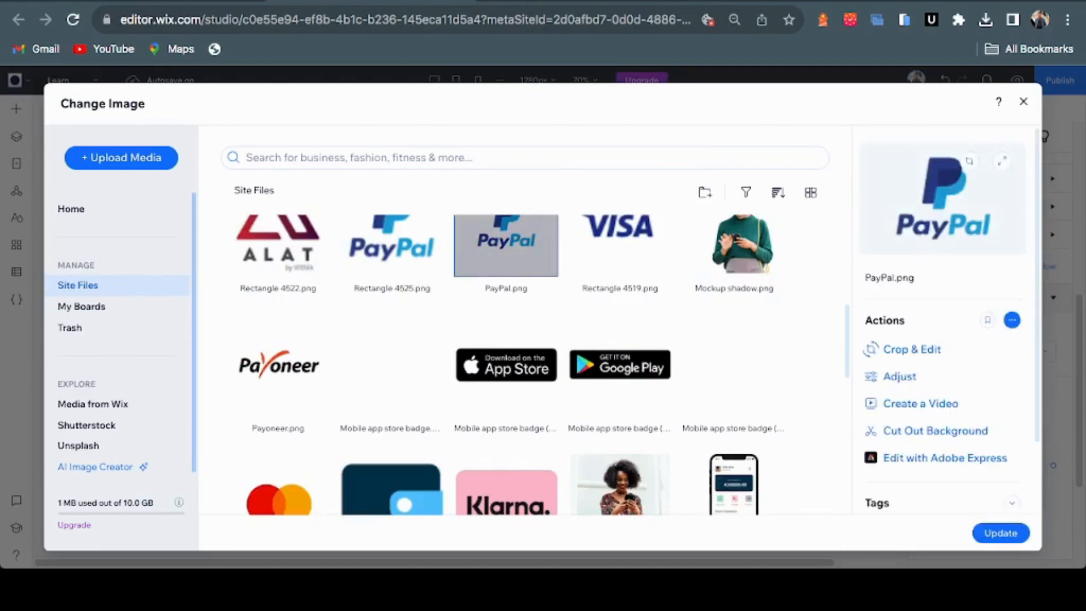
{"action": "left_click", "coordinate": [1000, 533]}
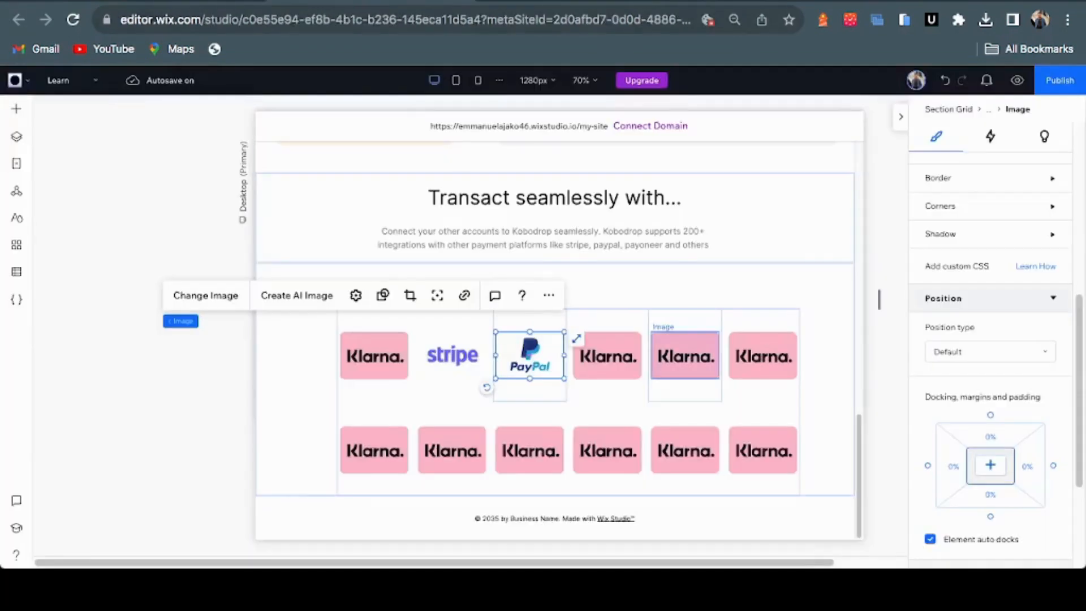
Swap the fourth and fifth top-row logos for BEDC and Mastercard
{"action": "left_click", "coordinate": [608, 356]}
{"action": "left_click", "coordinate": [283, 295]}
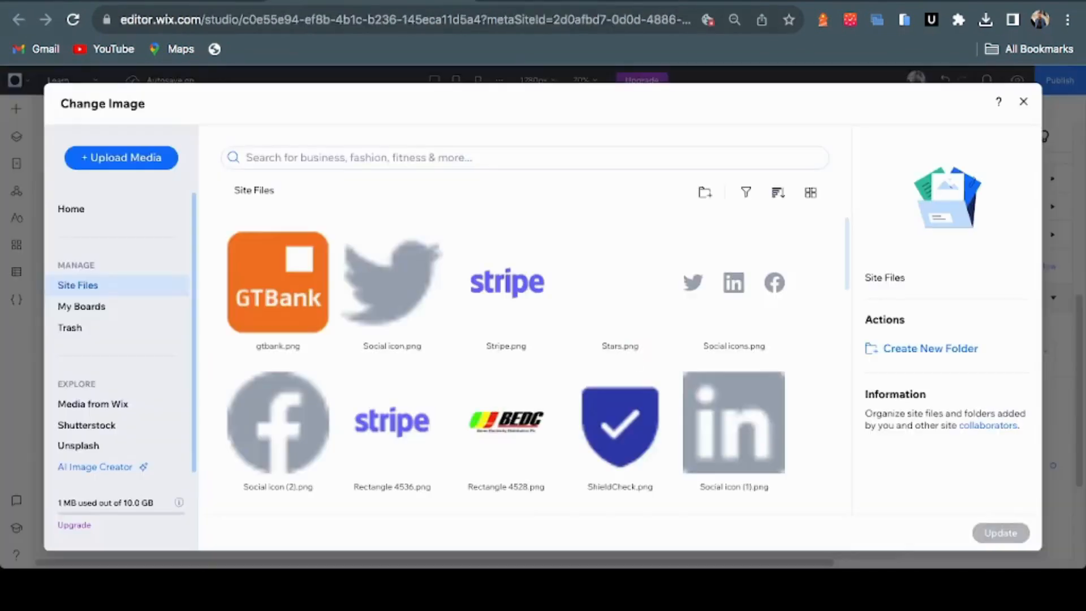
{"action": "left_click", "coordinate": [509, 431]}
{"action": "left_click", "coordinate": [998, 531]}
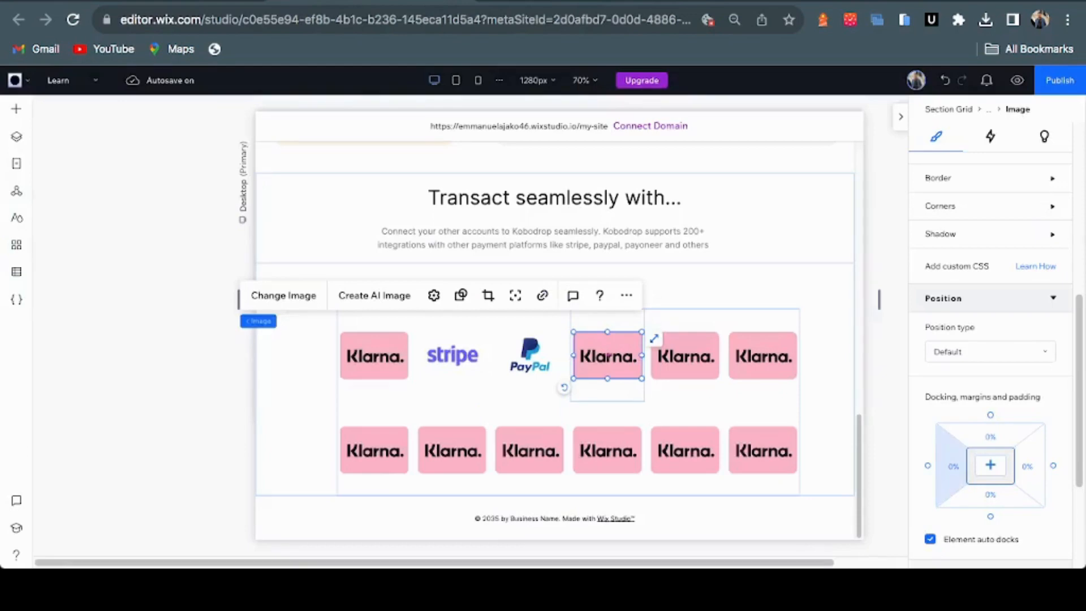
{"action": "left_click", "coordinate": [685, 356]}
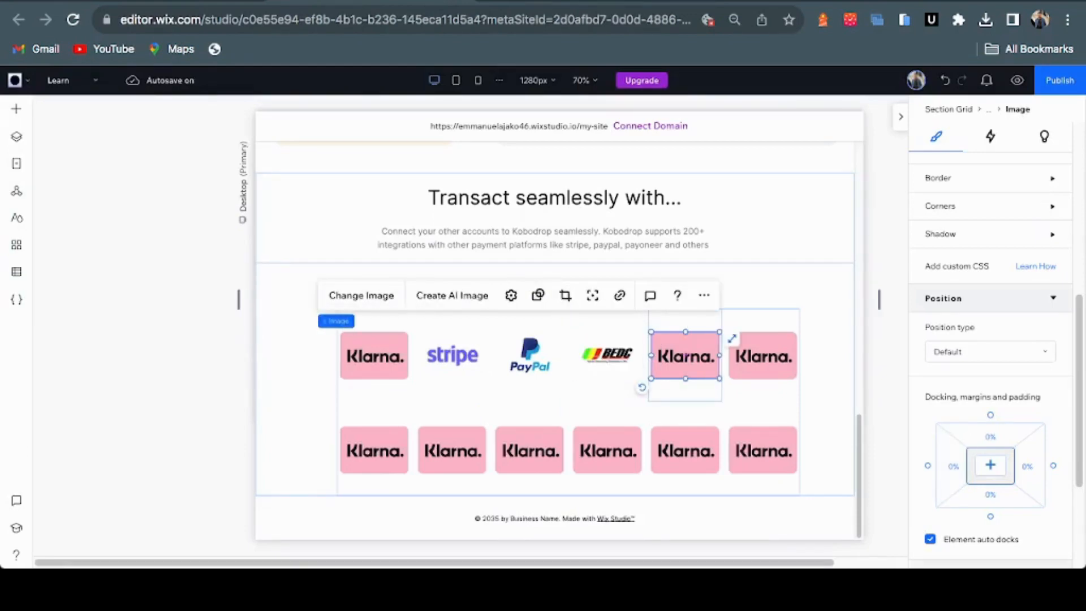
{"action": "left_click", "coordinate": [361, 295]}
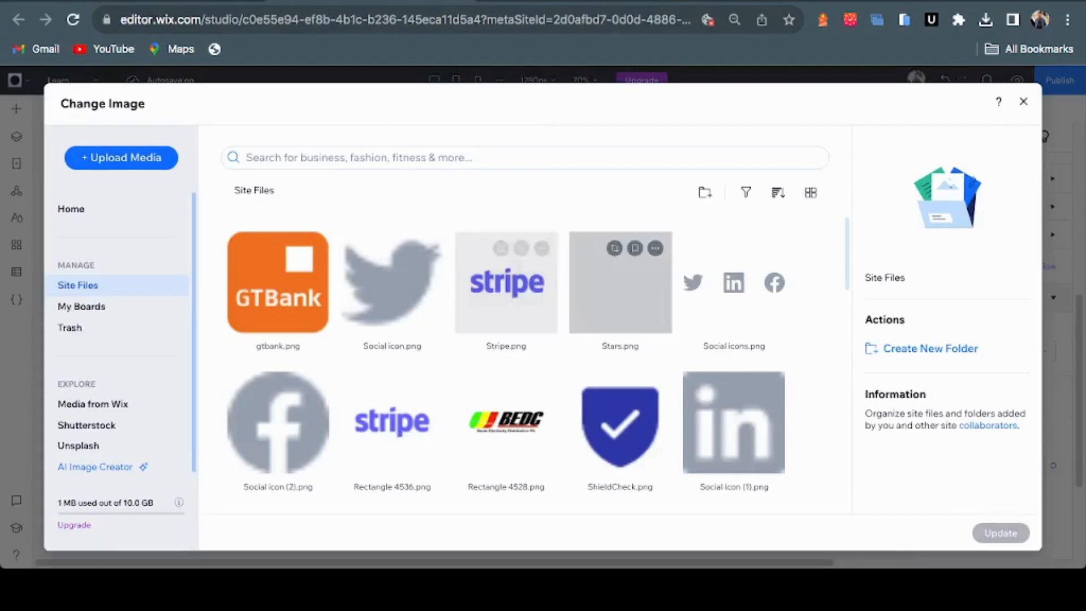
{"action": "scroll", "coordinate": [620, 368], "scroll_direction": "down", "scroll_amount": 5}
{"action": "scroll", "coordinate": [620, 367], "scroll_direction": "down", "scroll_amount": 3}
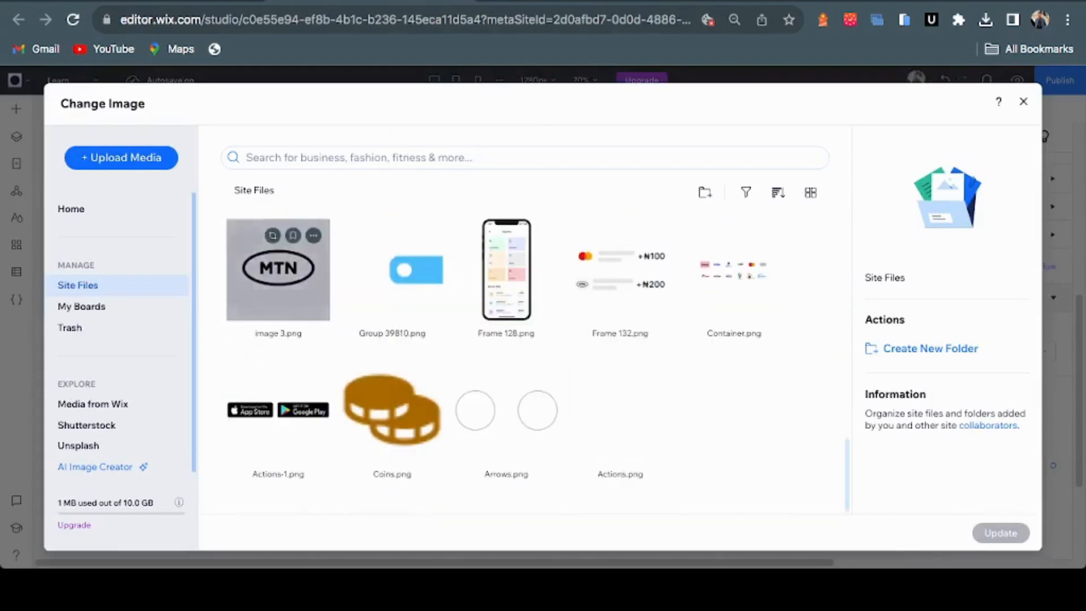
{"action": "scroll", "coordinate": [278, 387], "scroll_direction": "up", "scroll_amount": 5}
{"action": "left_click", "coordinate": [278, 388]}
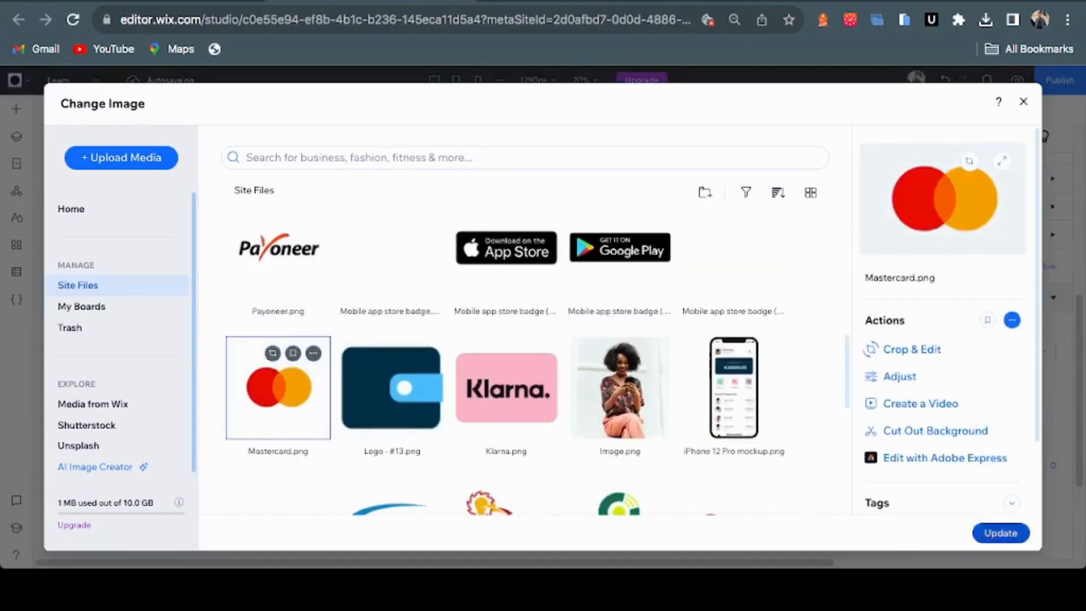
{"action": "left_click", "coordinate": [1000, 533]}
Put the MTN logo in the rightmost top-row slot
{"action": "left_click", "coordinate": [762, 355]}
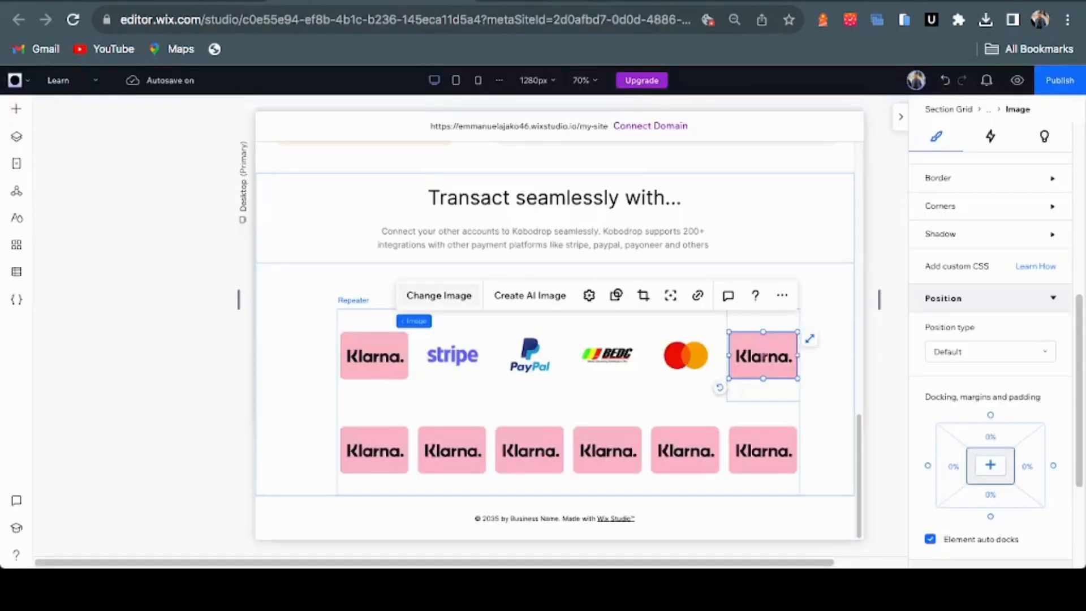
{"action": "left_click", "coordinate": [439, 296]}
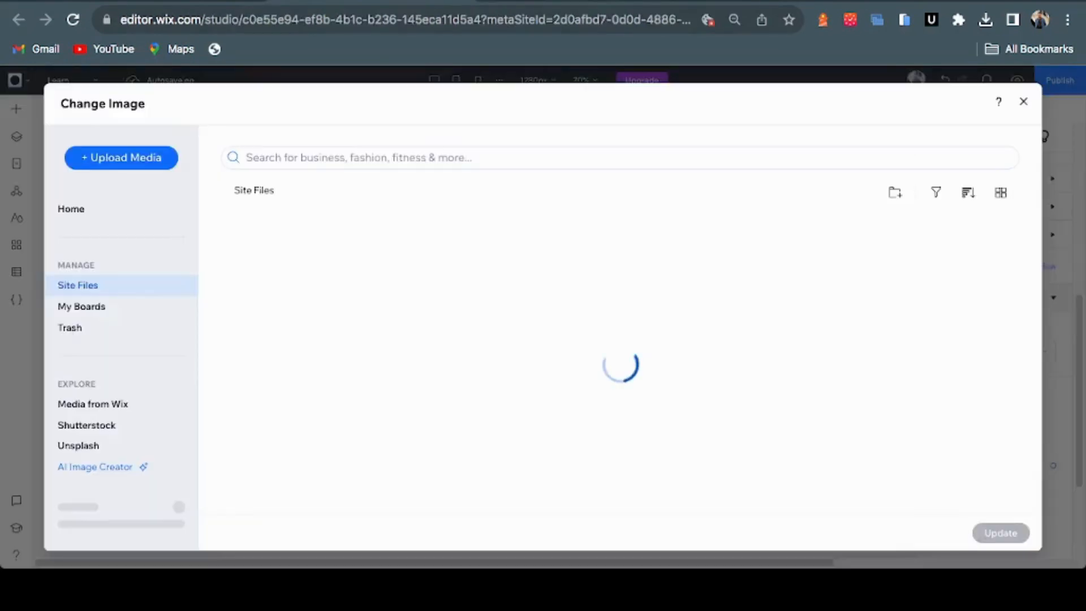
{"action": "scroll", "coordinate": [620, 421], "scroll_direction": "down", "scroll_amount": 10}
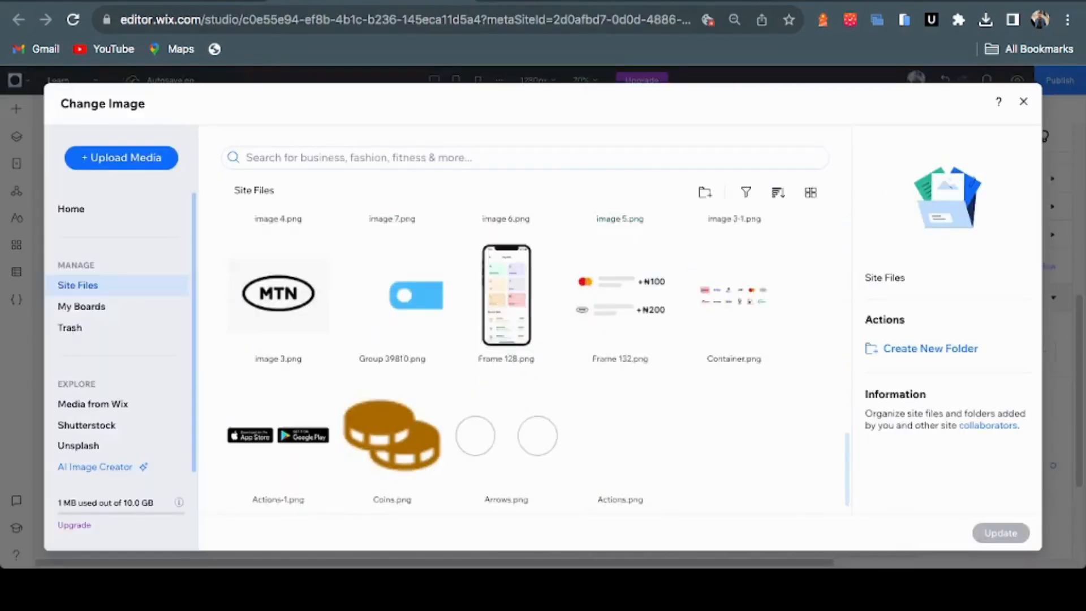
{"action": "left_click", "coordinate": [278, 269]}
{"action": "left_click", "coordinate": [1000, 533]}
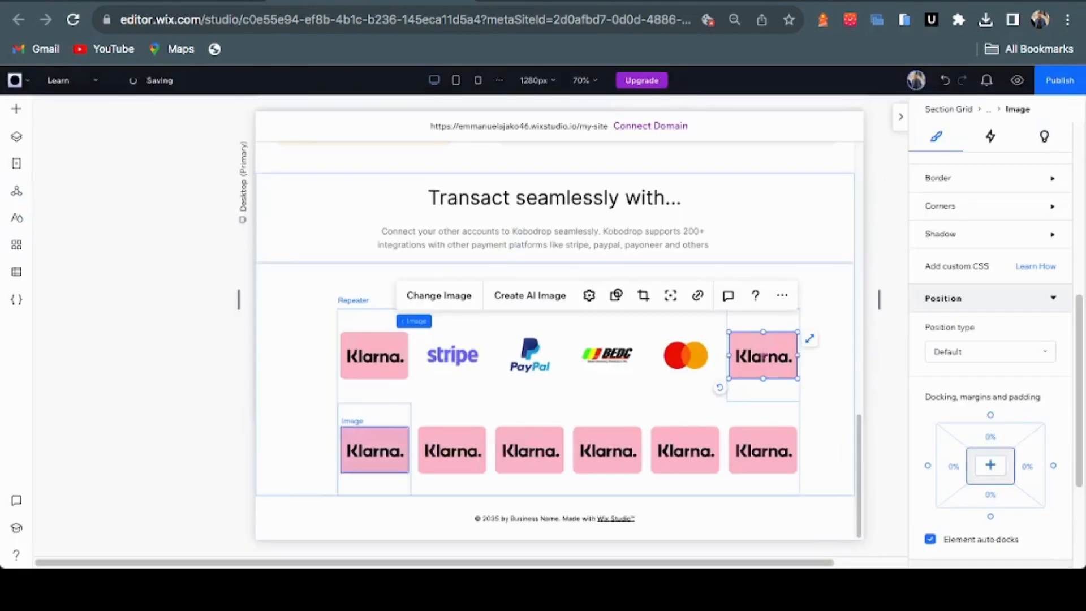
{"action": "left_click", "coordinate": [374, 449]}
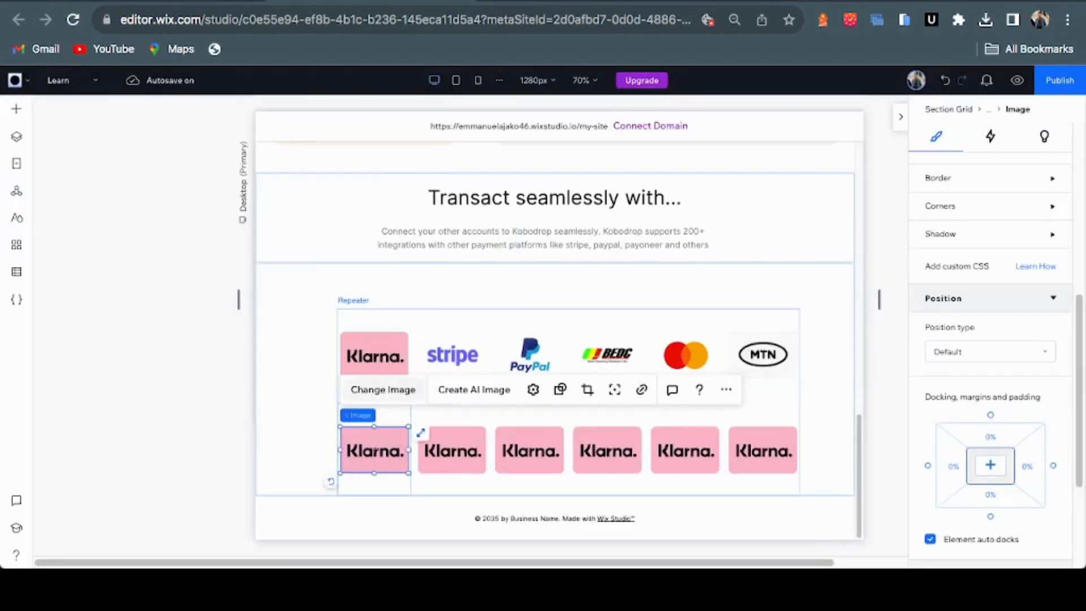
Set the first two bottom-row logos to airtel and Payoneer, checking the Figma order
{"action": "key", "text": "ctrl+Tab"}
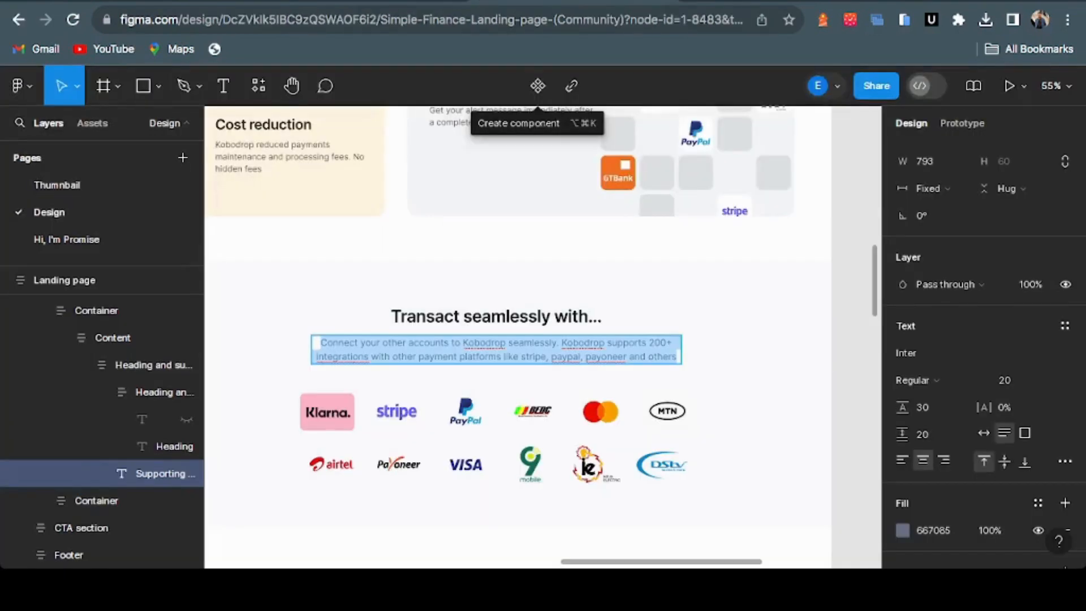
{"action": "key", "text": "ctrl+shift+Tab"}
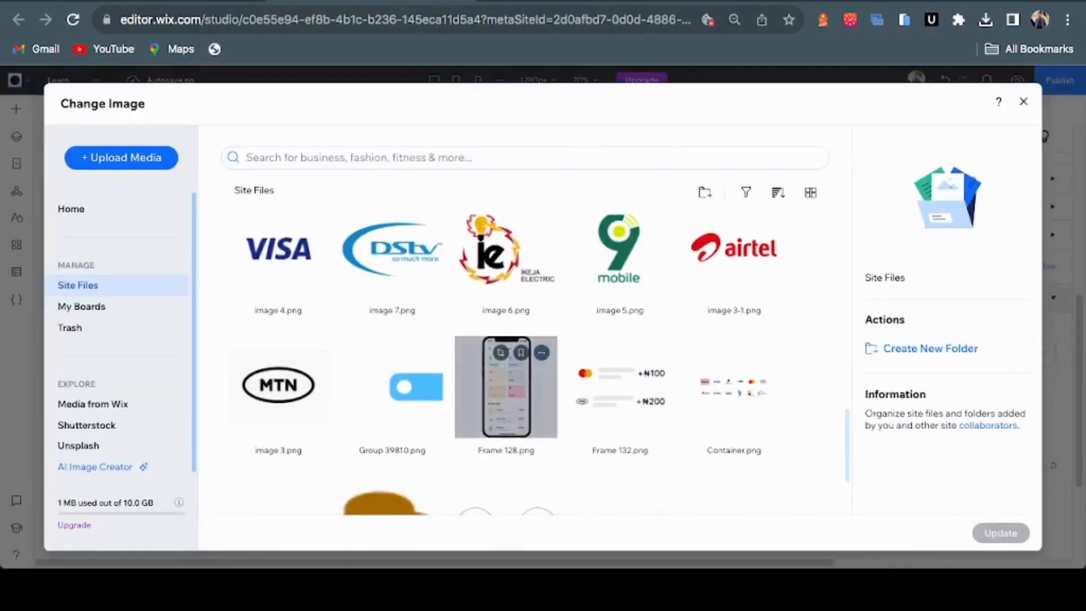
{"action": "left_click", "coordinate": [734, 254]}
{"action": "left_click", "coordinate": [1001, 532]}
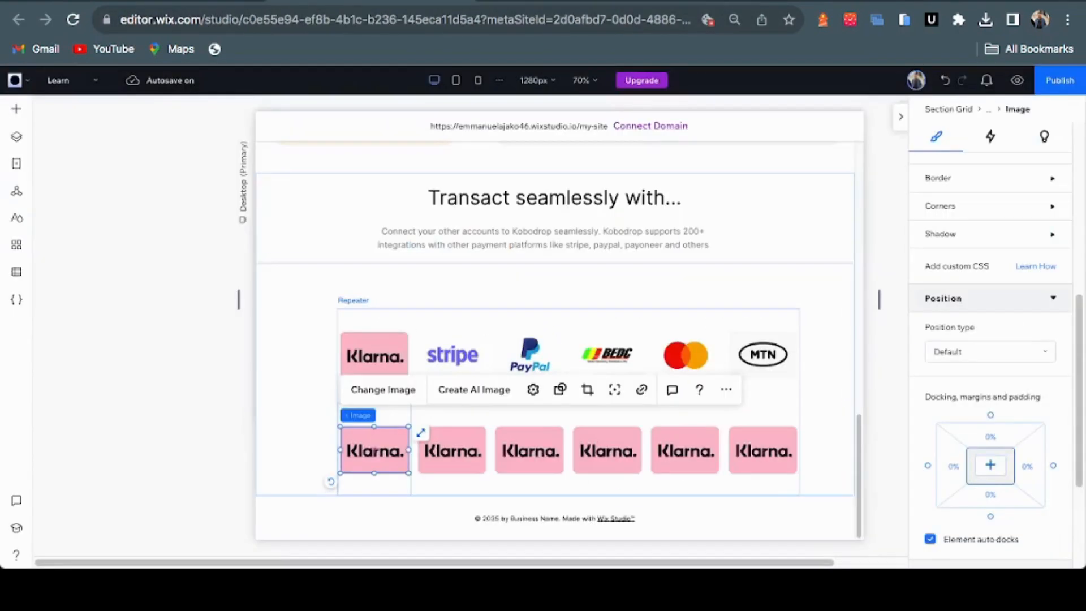
{"action": "left_click", "coordinate": [452, 451]}
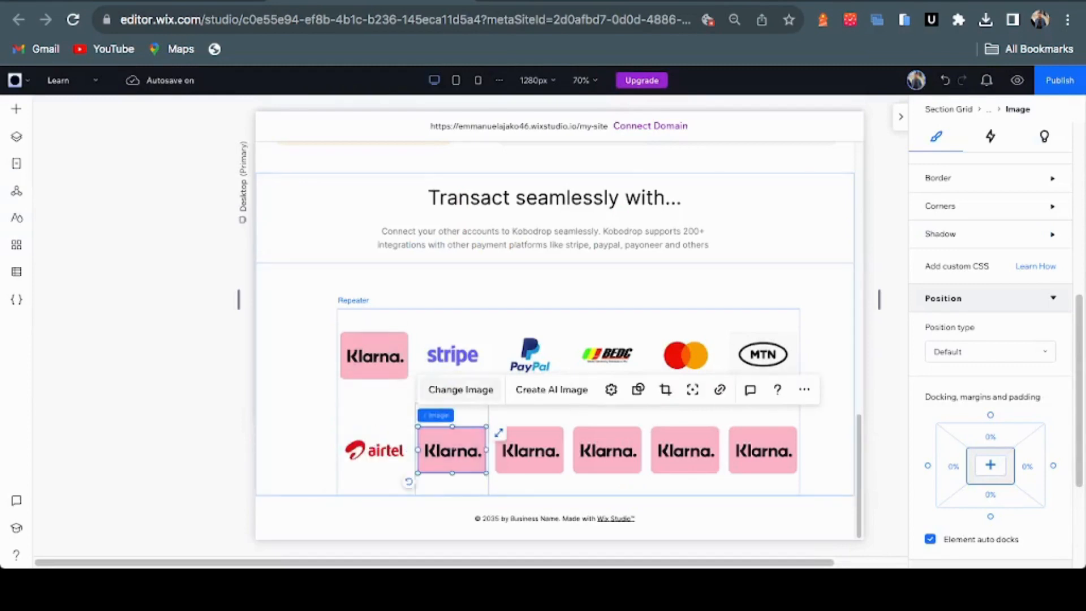
{"action": "left_click", "coordinate": [491, 385]}
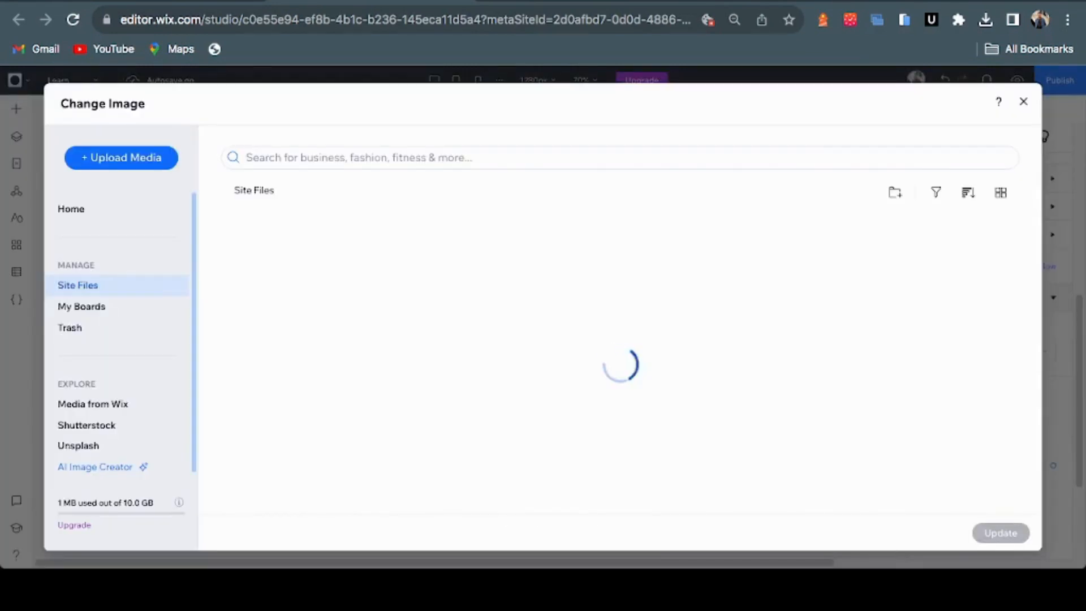
{"action": "scroll", "coordinate": [491, 386], "scroll_direction": "down", "scroll_amount": 10}
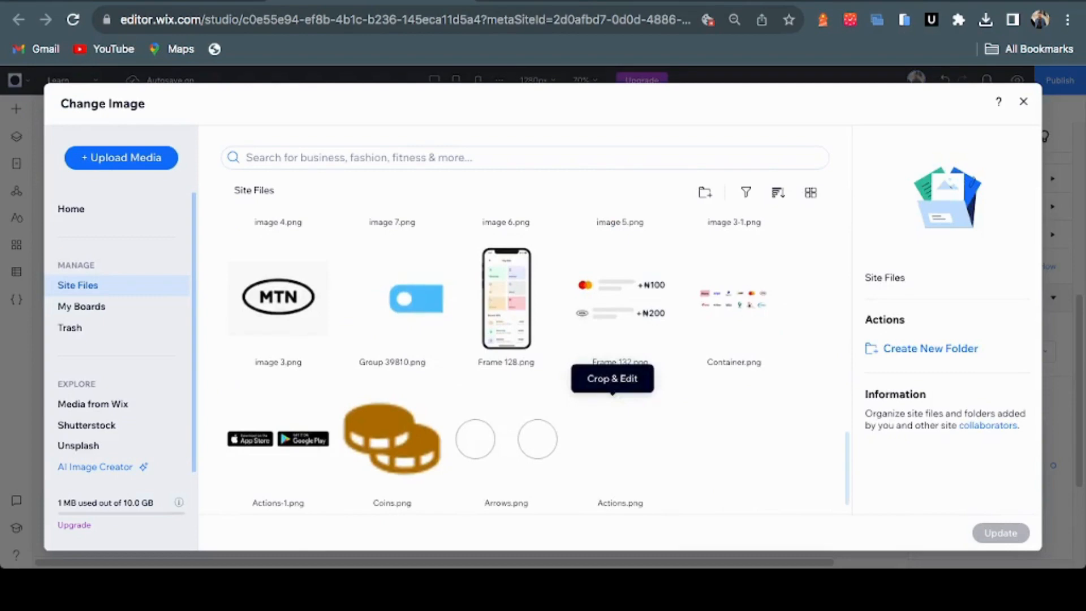
{"action": "scroll", "coordinate": [537, 362], "scroll_direction": "up", "scroll_amount": 5}
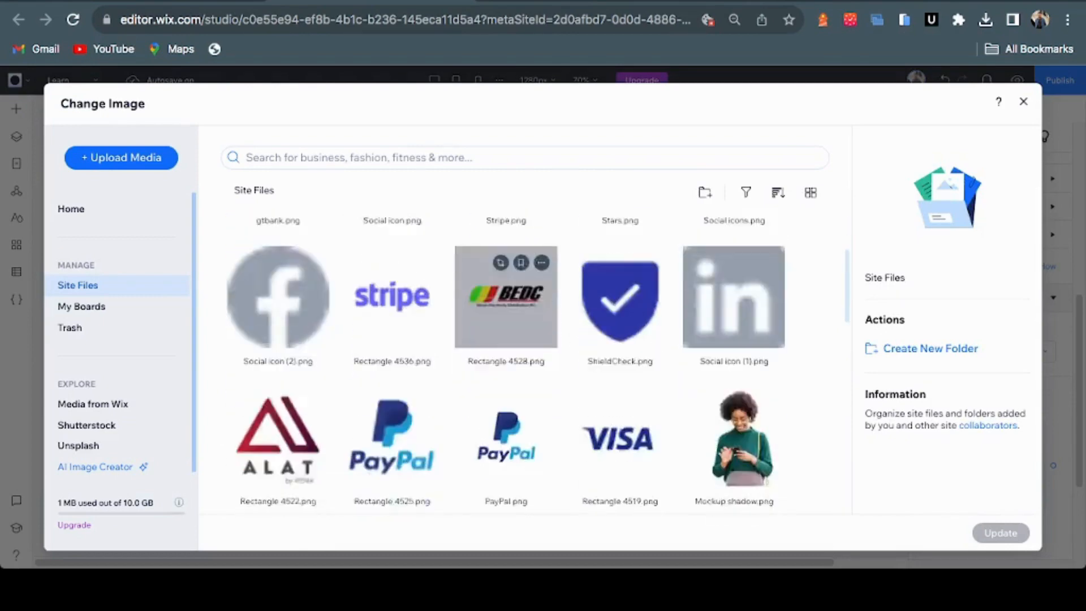
{"action": "scroll", "coordinate": [506, 299], "scroll_direction": "down", "scroll_amount": 5}
{"action": "left_click", "coordinate": [277, 236]}
{"action": "left_click", "coordinate": [1001, 533]}
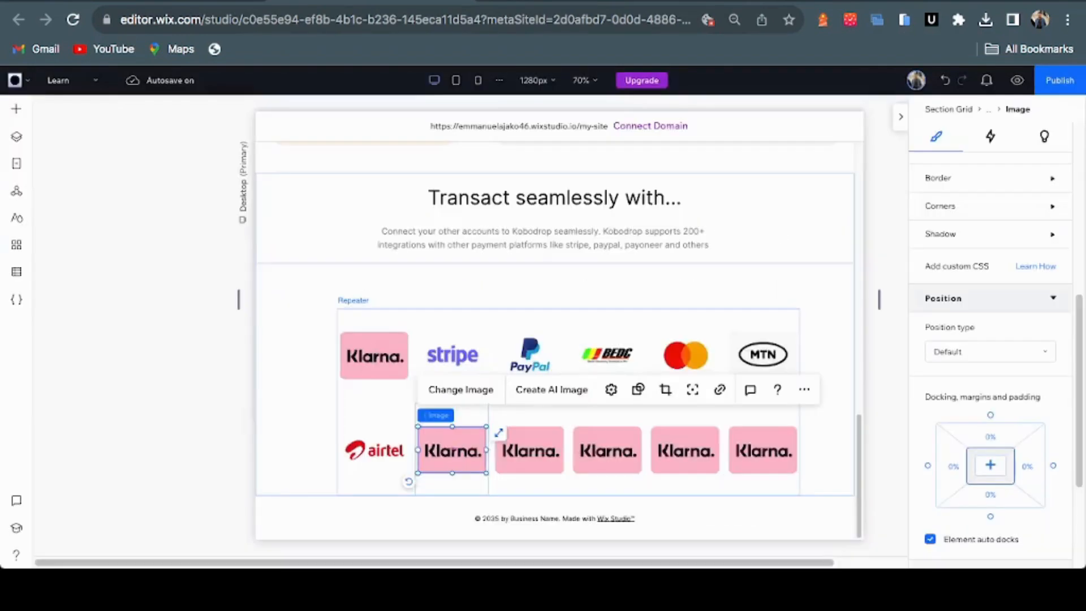
Replace the third and fourth bottom-row placeholders with the VISA and 9mobile logos
{"action": "left_click", "coordinate": [529, 451]}
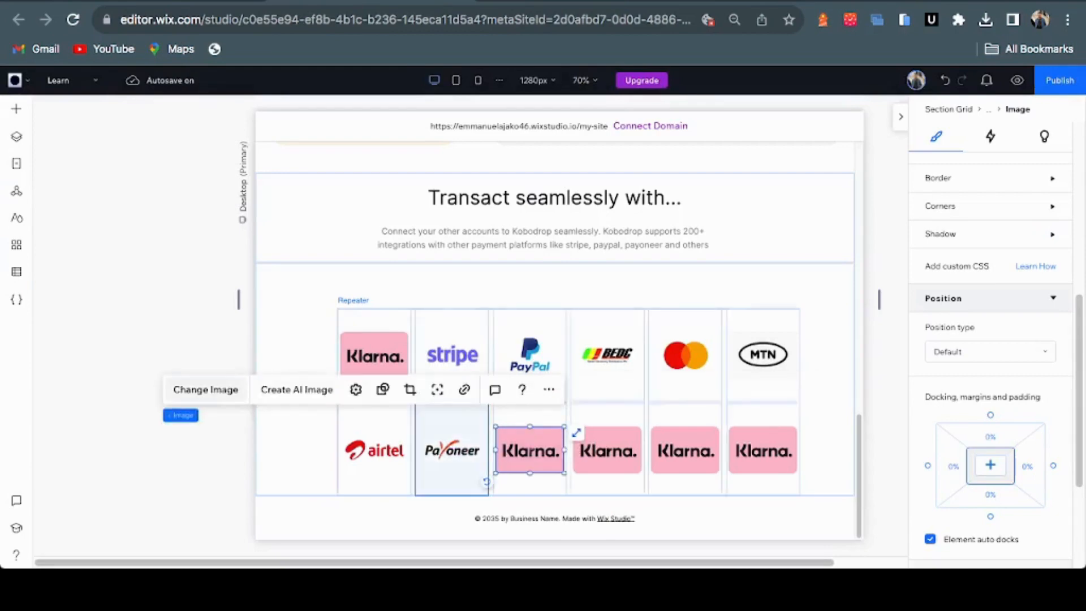
{"action": "left_click", "coordinate": [205, 389]}
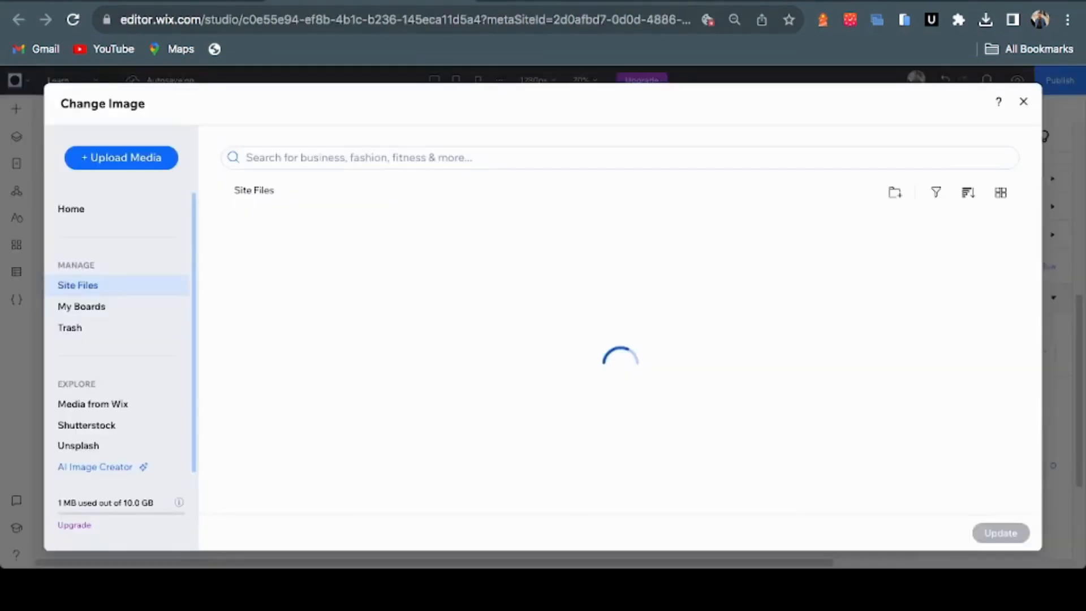
{"action": "scroll", "coordinate": [279, 339], "scroll_direction": "down", "scroll_amount": 5}
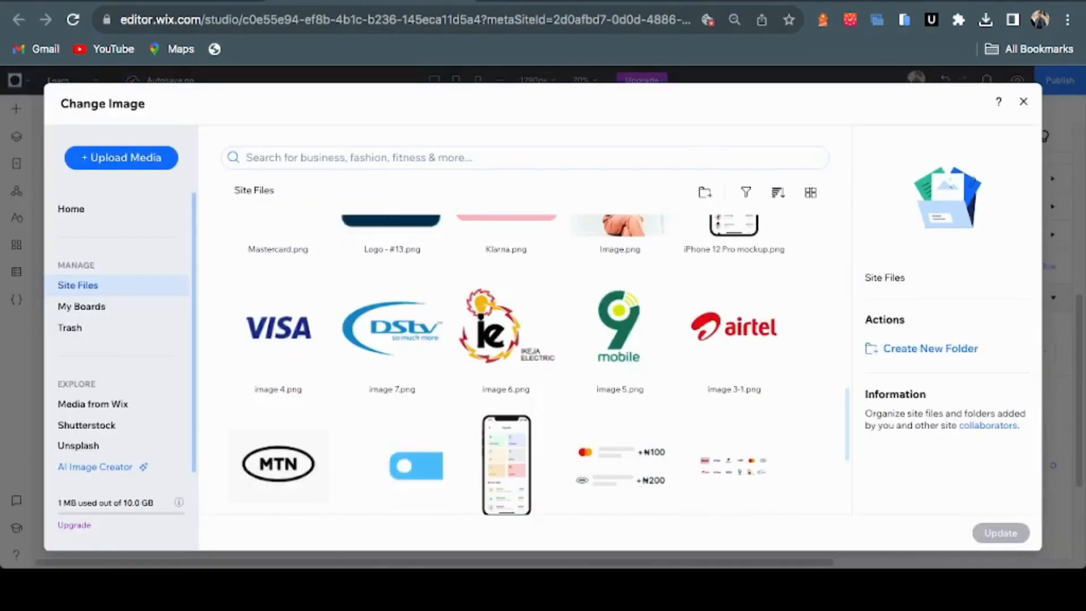
{"action": "left_click", "coordinate": [278, 331]}
{"action": "left_click", "coordinate": [1001, 533]}
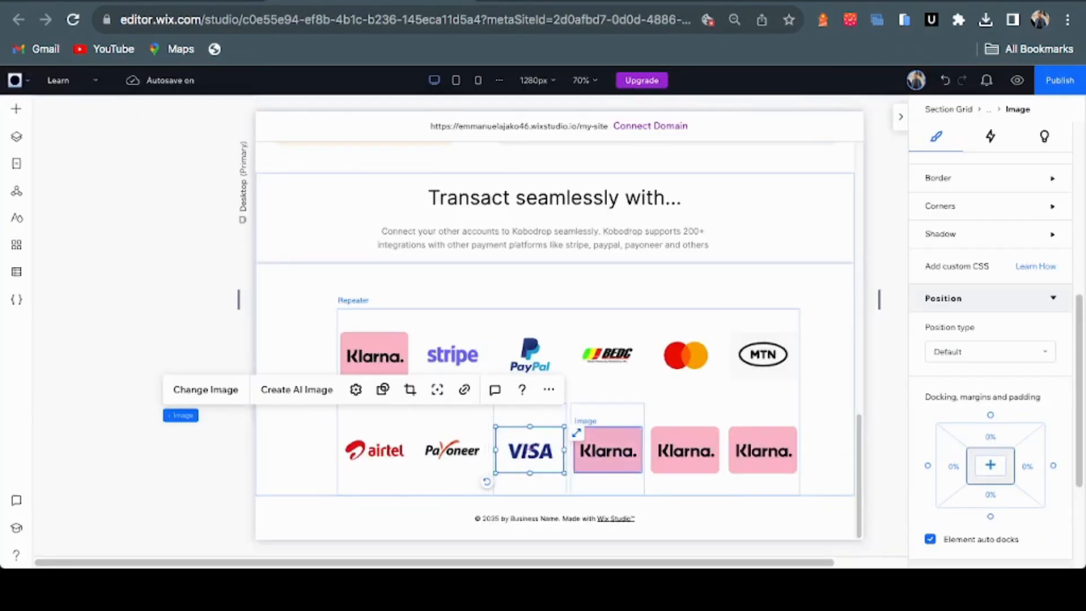
{"action": "left_click", "coordinate": [607, 449]}
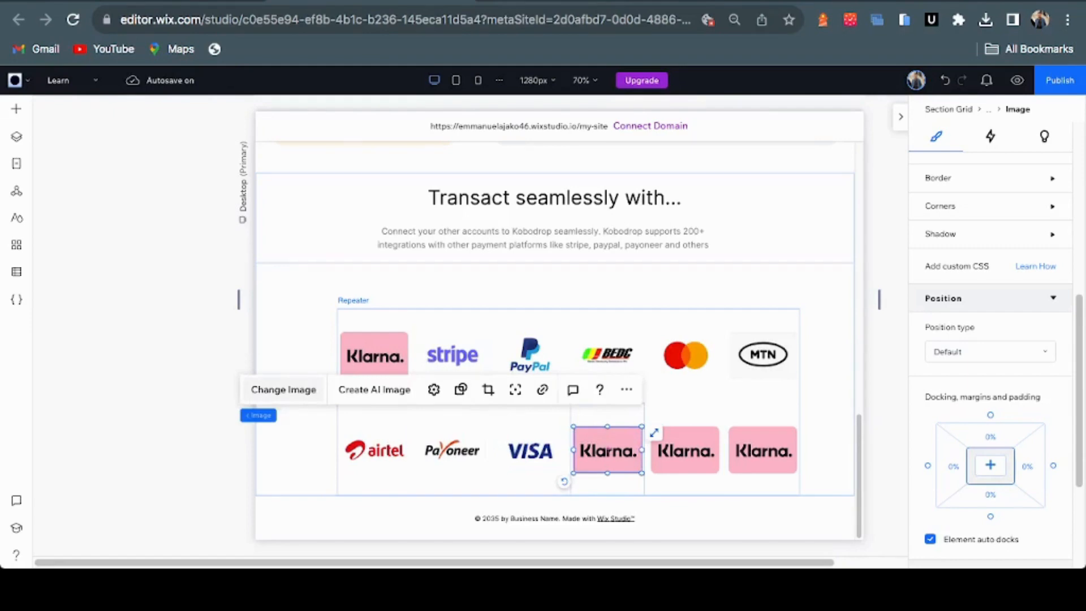
{"action": "key", "text": "ctrl+shift+Tab"}
{"action": "key", "text": "ctrl+Tab"}
{"action": "left_click", "coordinate": [283, 389]}
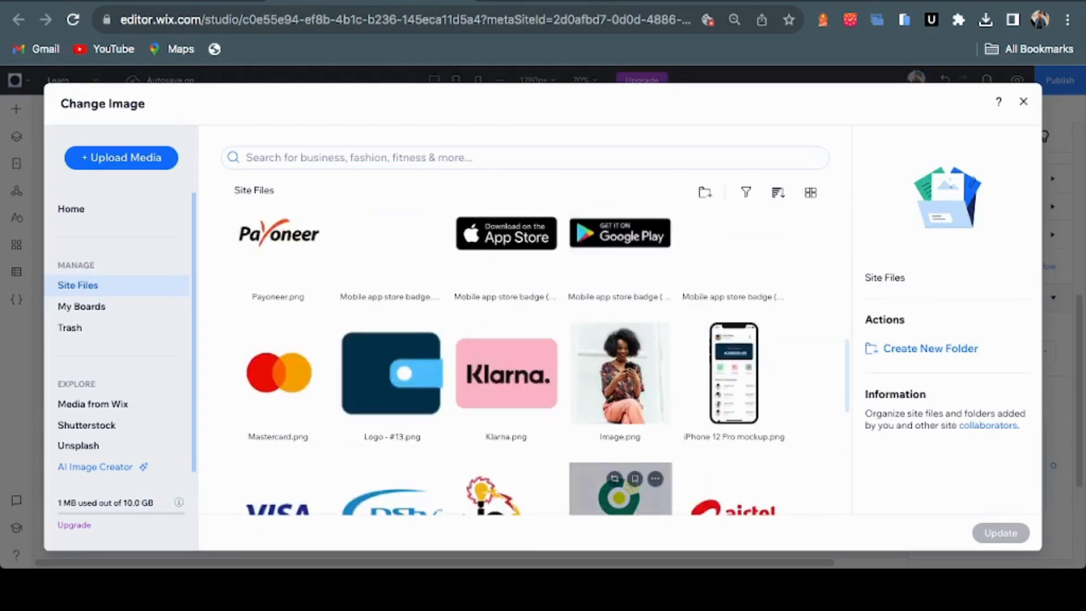
{"action": "left_click", "coordinate": [620, 489]}
Apply the Ikeja Electric logo, then put Stripe.png from Site Files in the last tile
{"action": "key", "text": "ctrl+shift+Tab"}
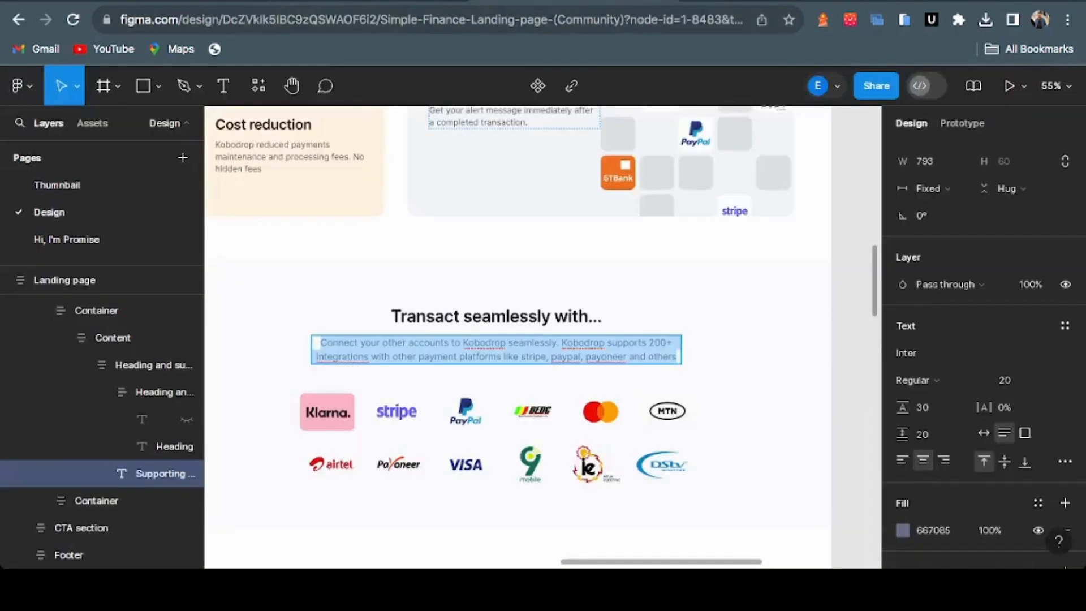
{"action": "key", "text": "ctrl+Tab"}
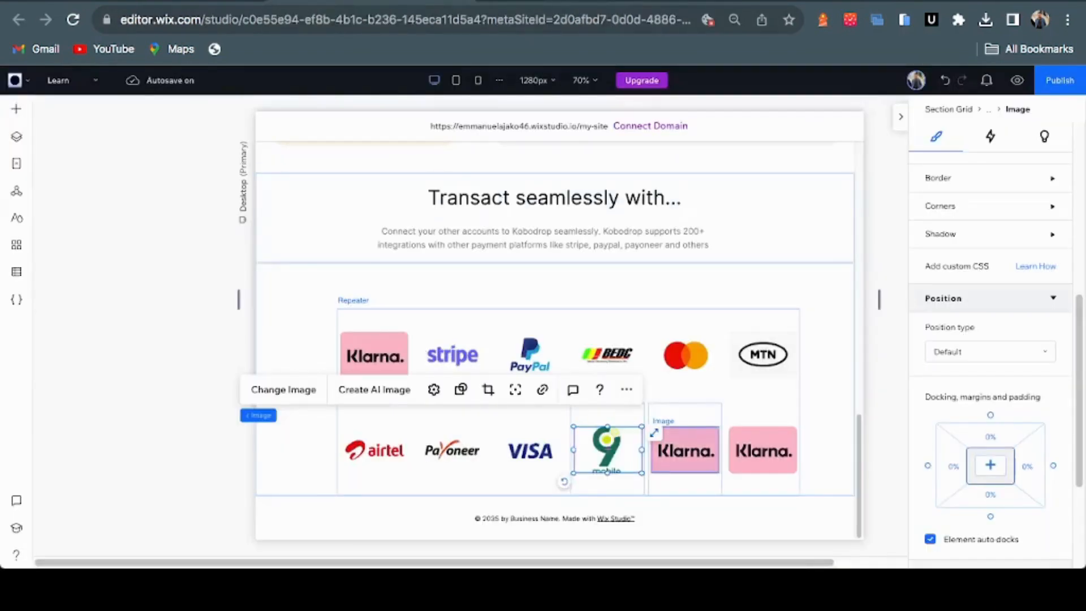
{"action": "left_click", "coordinate": [284, 389]}
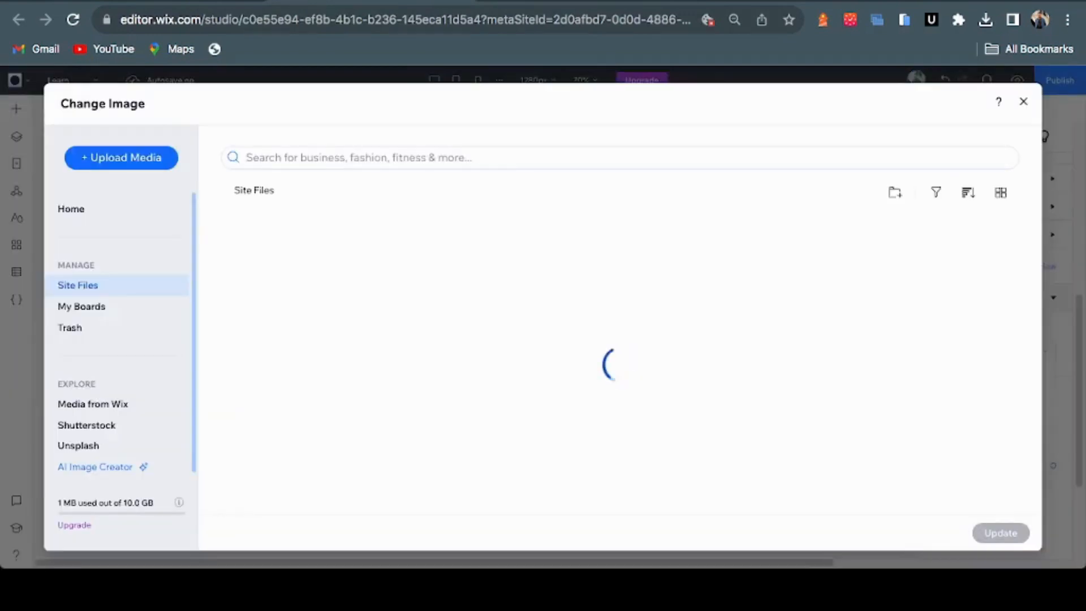
{"action": "scroll", "coordinate": [506, 362], "scroll_direction": "down", "scroll_amount": 10}
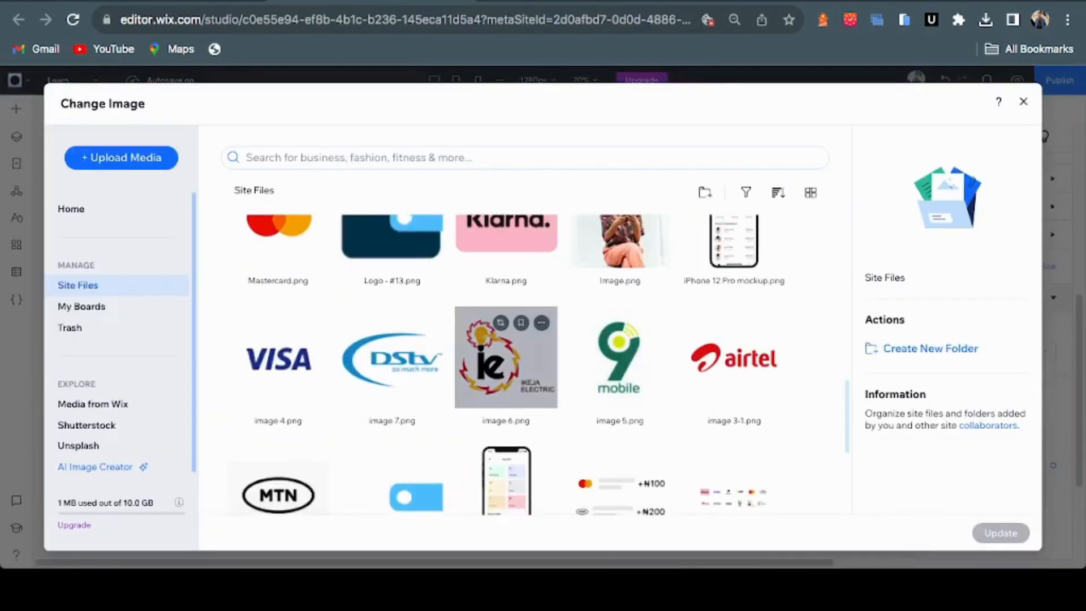
{"action": "left_click", "coordinate": [506, 356]}
{"action": "left_click", "coordinate": [1001, 532]}
{"action": "key", "text": "ctrl+Tab"}
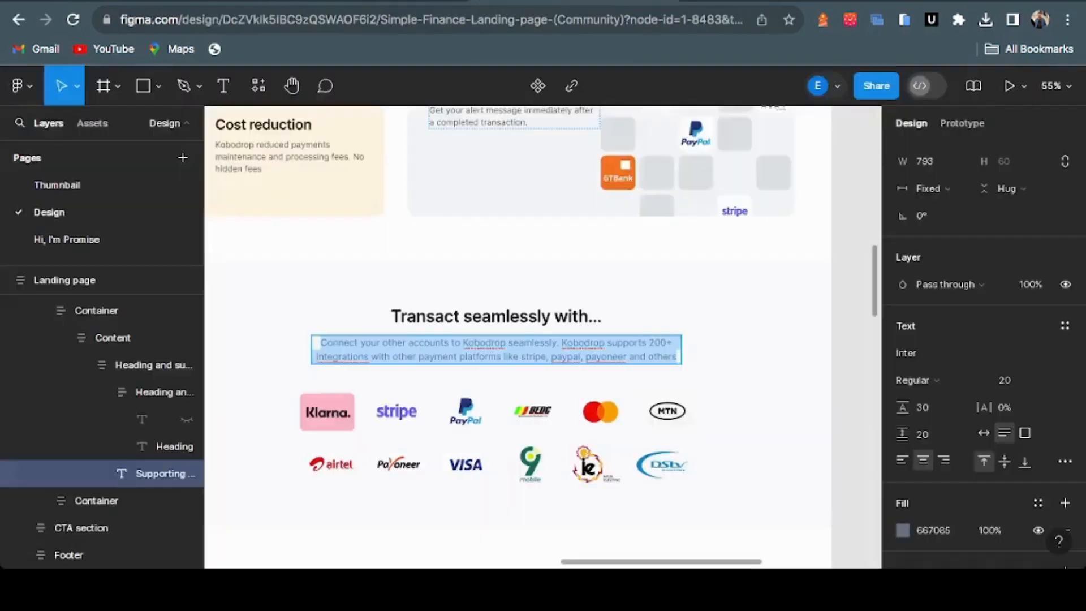
{"action": "key", "text": "ctrl+shift+Tab"}
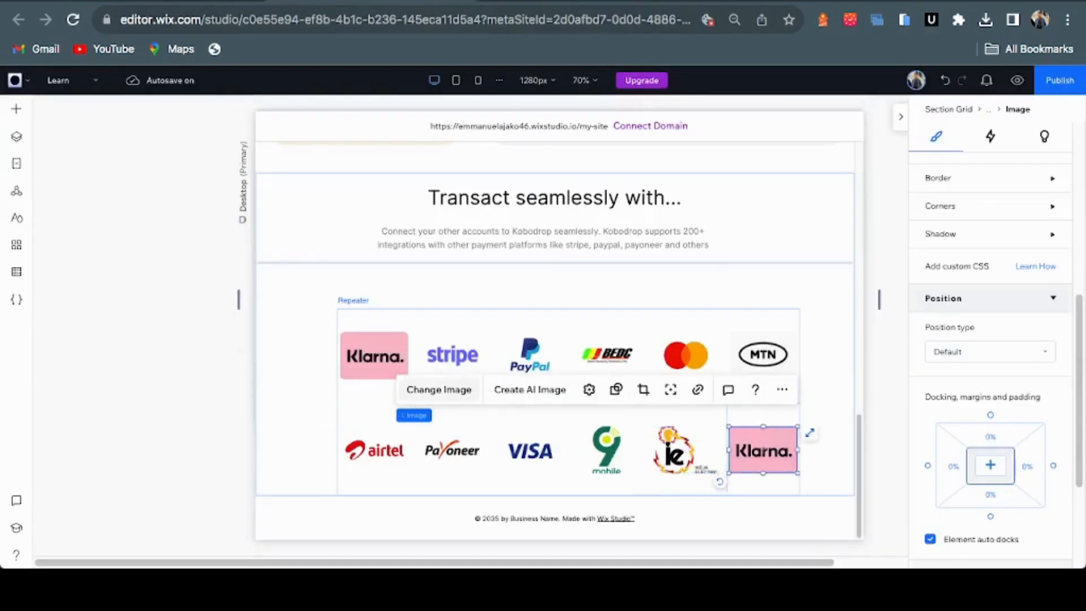
{"action": "left_click", "coordinate": [439, 389]}
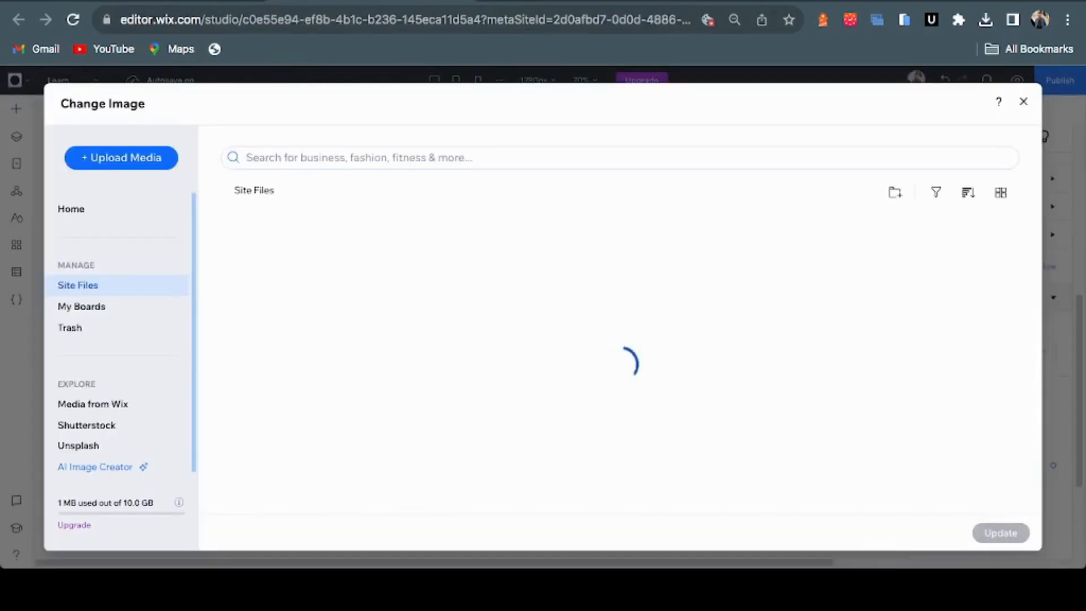
{"action": "scroll", "coordinate": [620, 281], "scroll_direction": "down", "scroll_amount": 15}
{"action": "scroll", "coordinate": [620, 271], "scroll_direction": "up", "scroll_amount": 5}
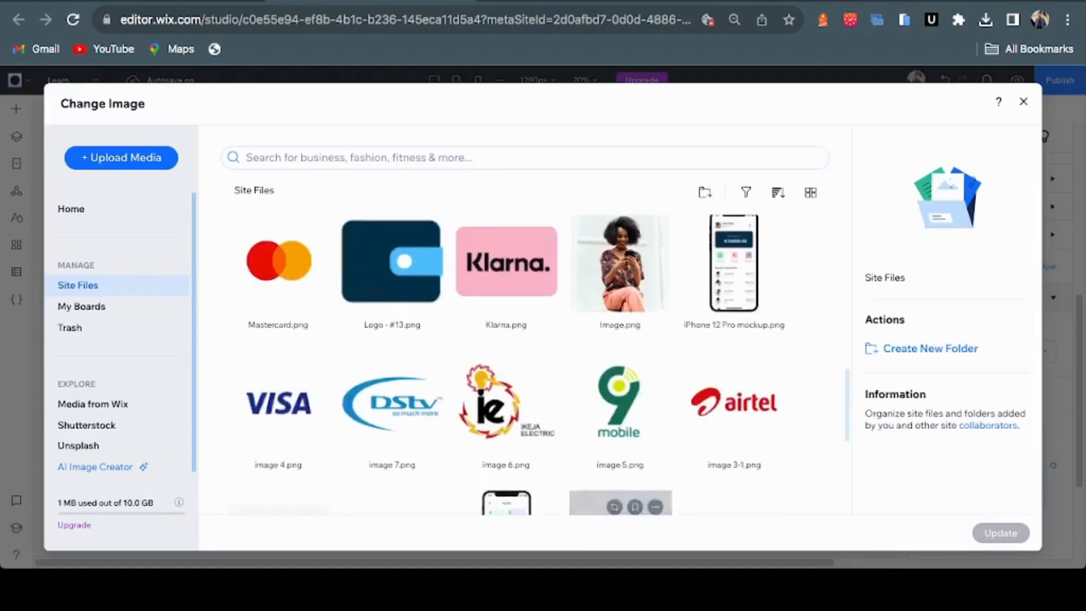
{"action": "left_click", "coordinate": [392, 401]}
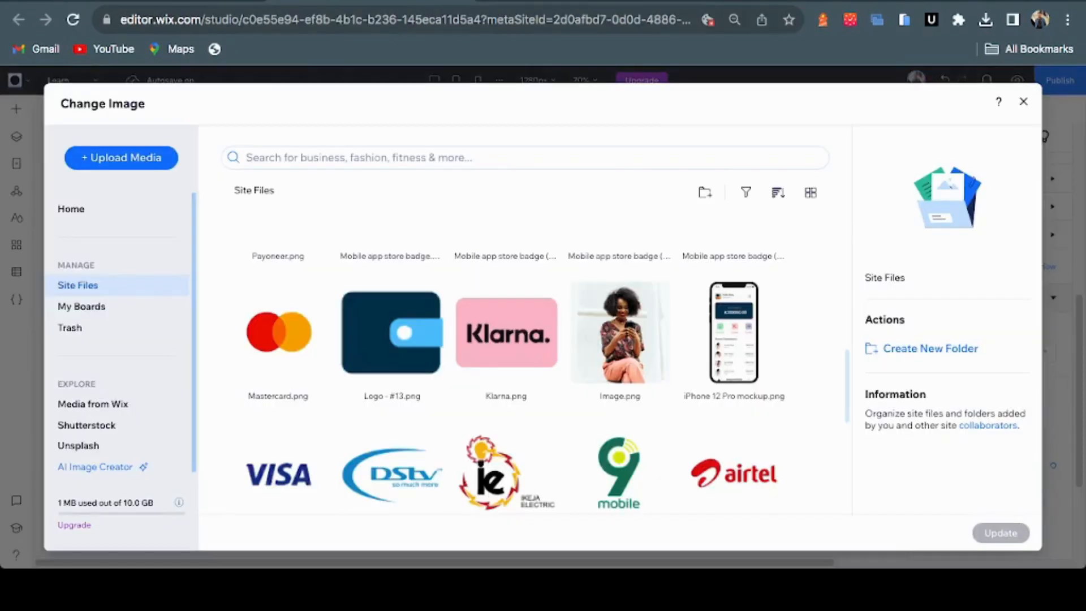
{"action": "left_click", "coordinate": [506, 281]}
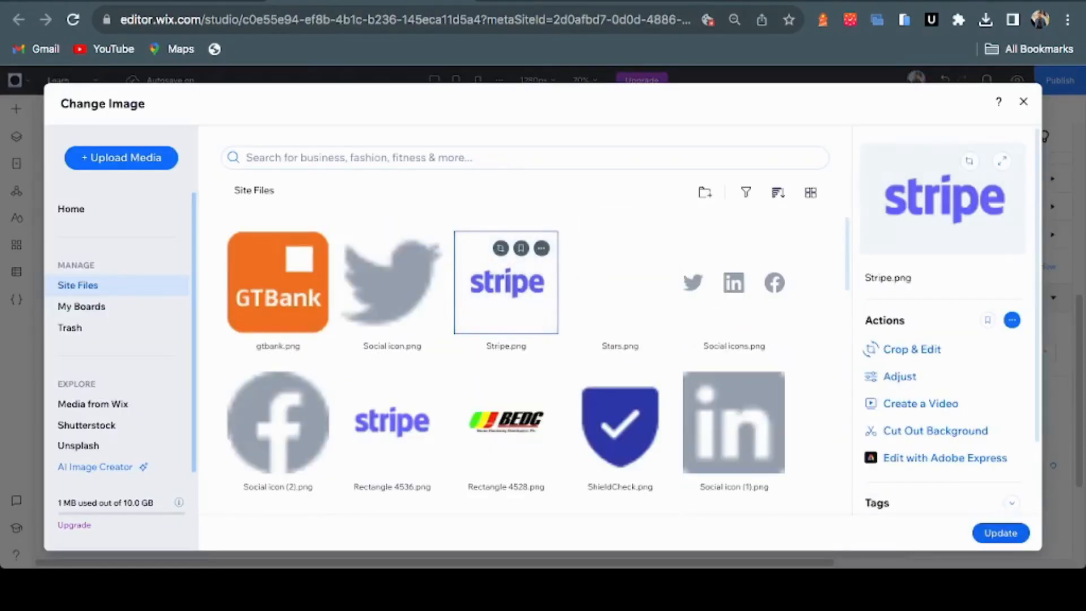
{"action": "left_click", "coordinate": [1001, 532]}
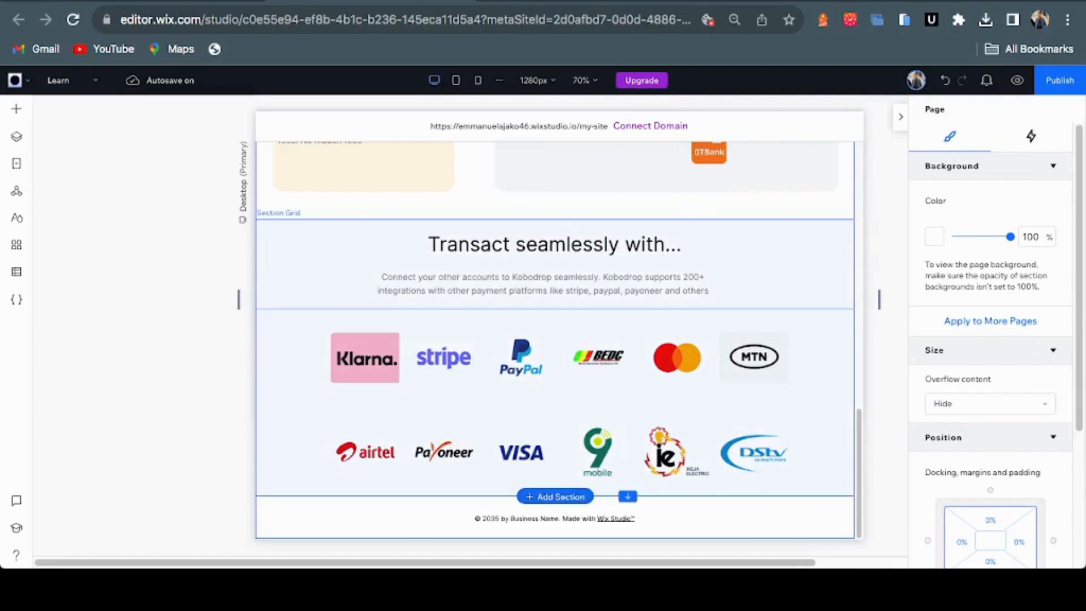
Apply a two-column section grid to the blank section below the logos
{"action": "scroll", "coordinate": [626, 479], "scroll_direction": "down", "scroll_amount": 4}
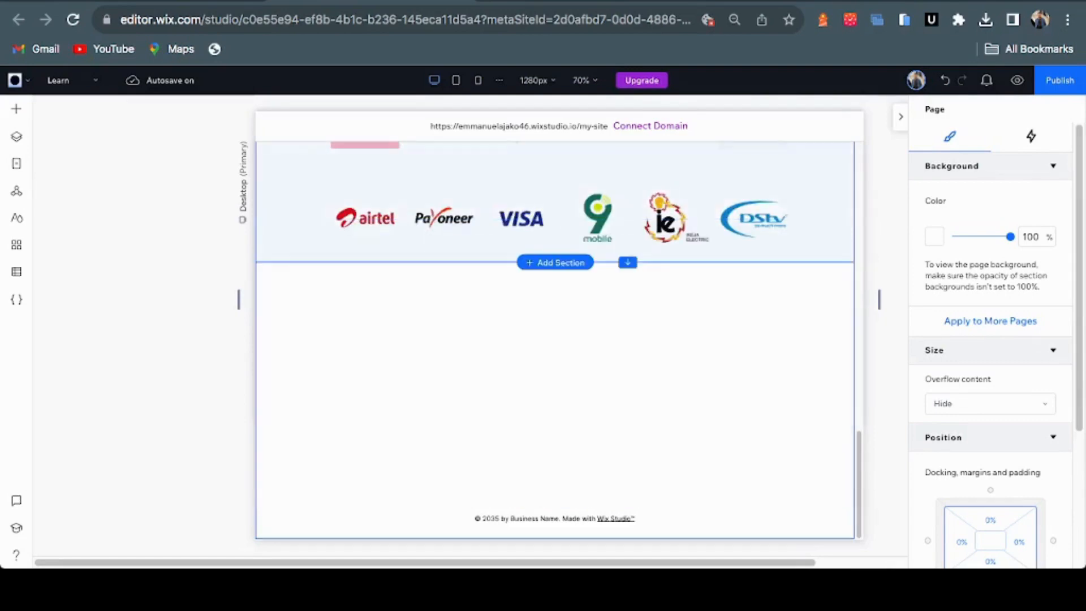
{"action": "left_click", "coordinate": [555, 379]}
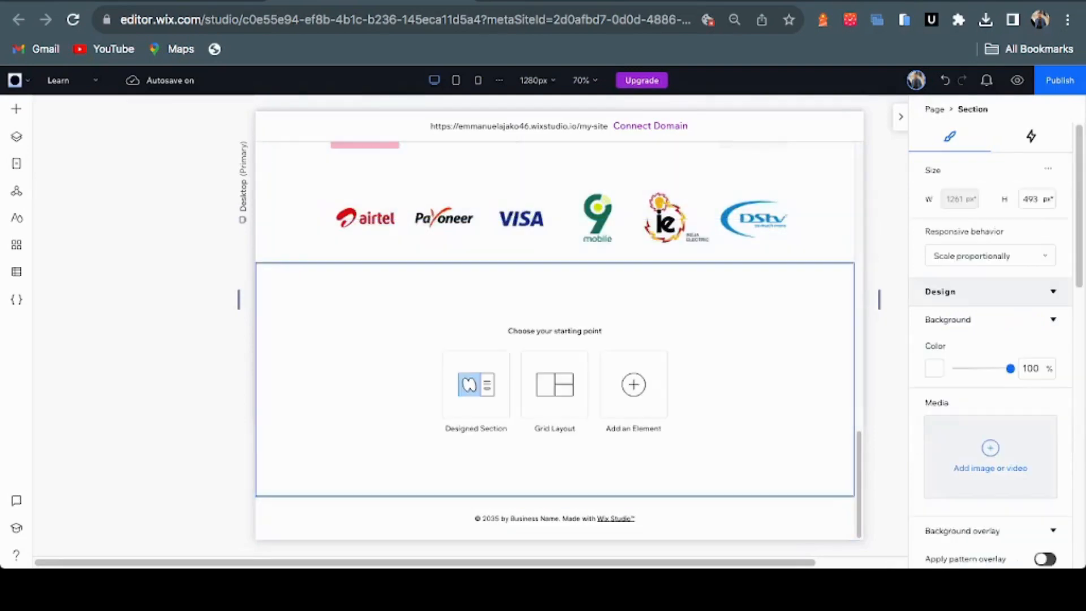
{"action": "left_click", "coordinate": [554, 386]}
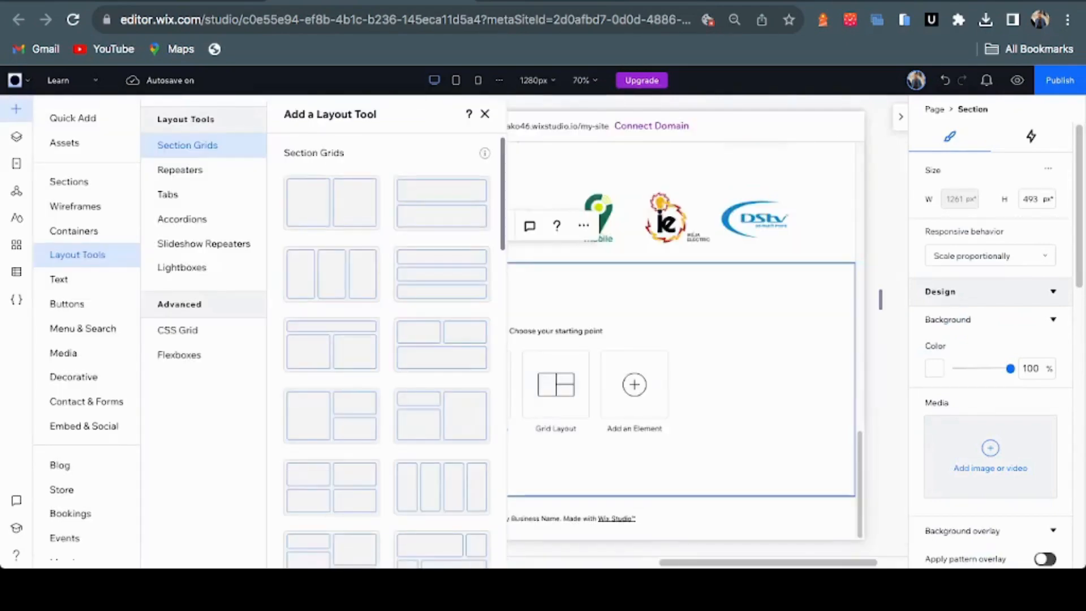
{"action": "key", "text": "Escape"}
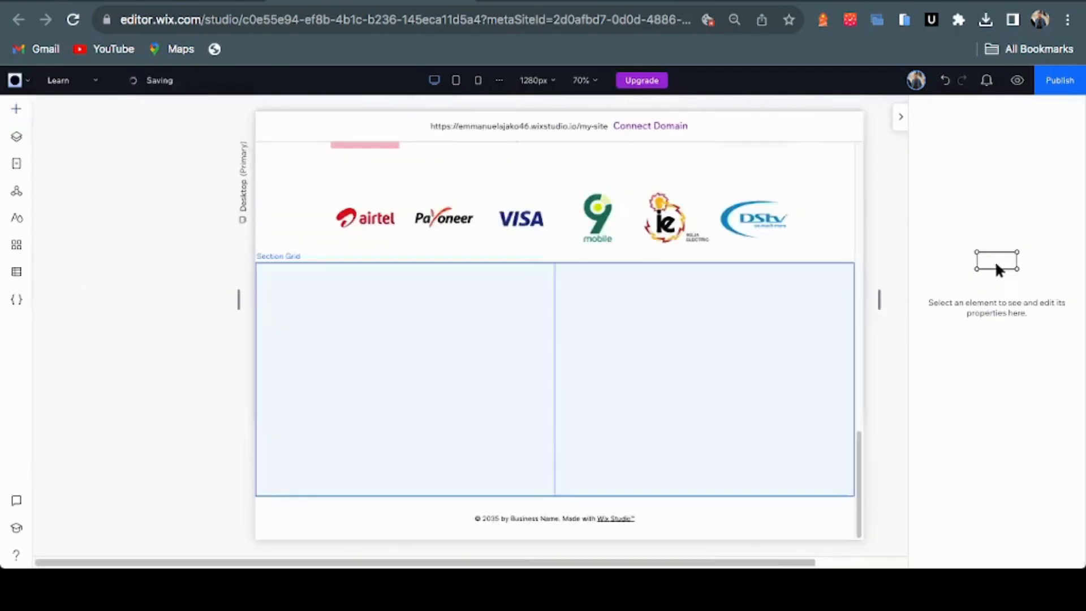
{"action": "left_click", "coordinate": [16, 109]}
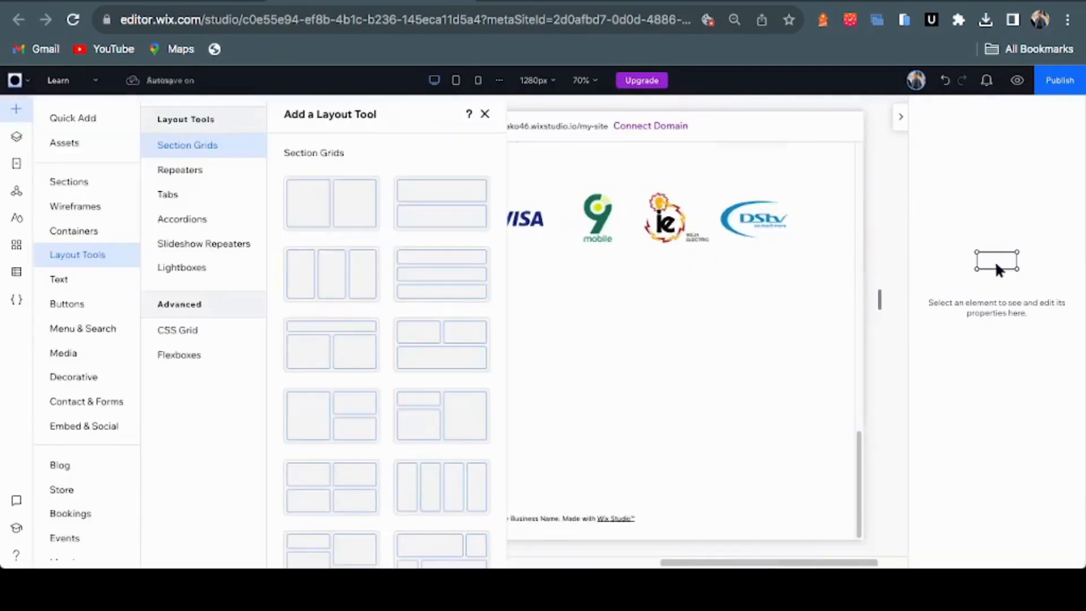
{"action": "left_click", "coordinate": [668, 367]}
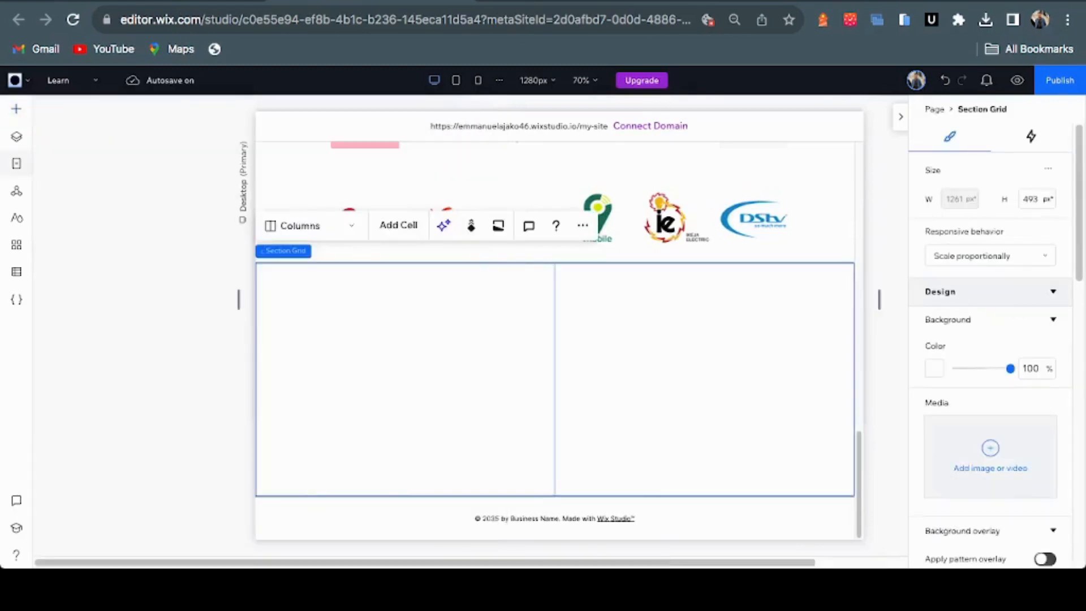
Drop a Heading 2 into the left grid cell and select the matching Figma heading
{"action": "left_click", "coordinate": [16, 109]}
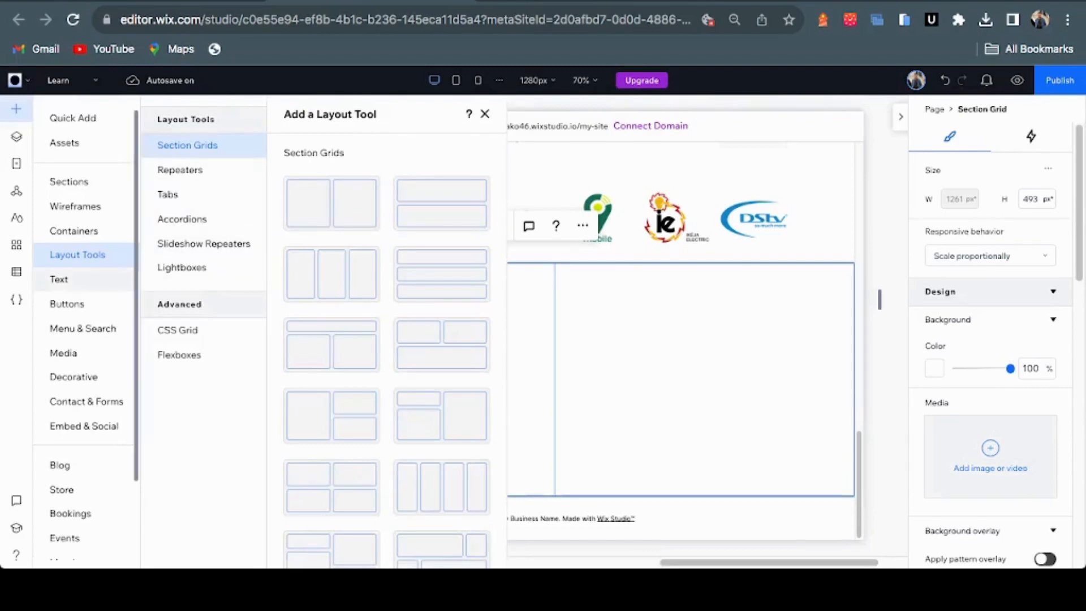
{"action": "left_click", "coordinate": [58, 279]}
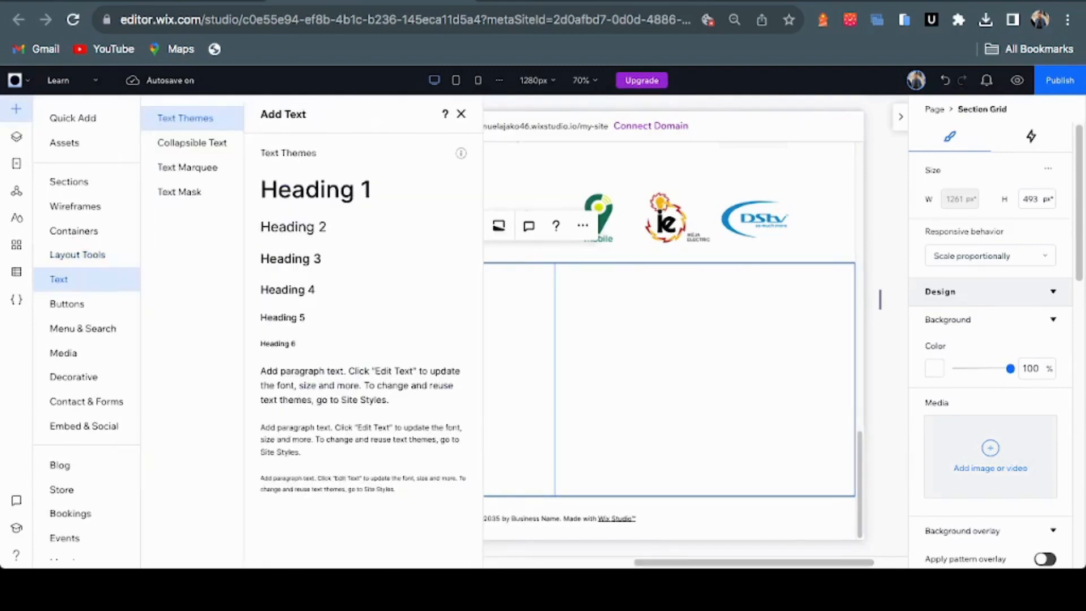
{"action": "left_click_drag", "start_coordinate": [292, 227], "coordinate": [407, 328]}
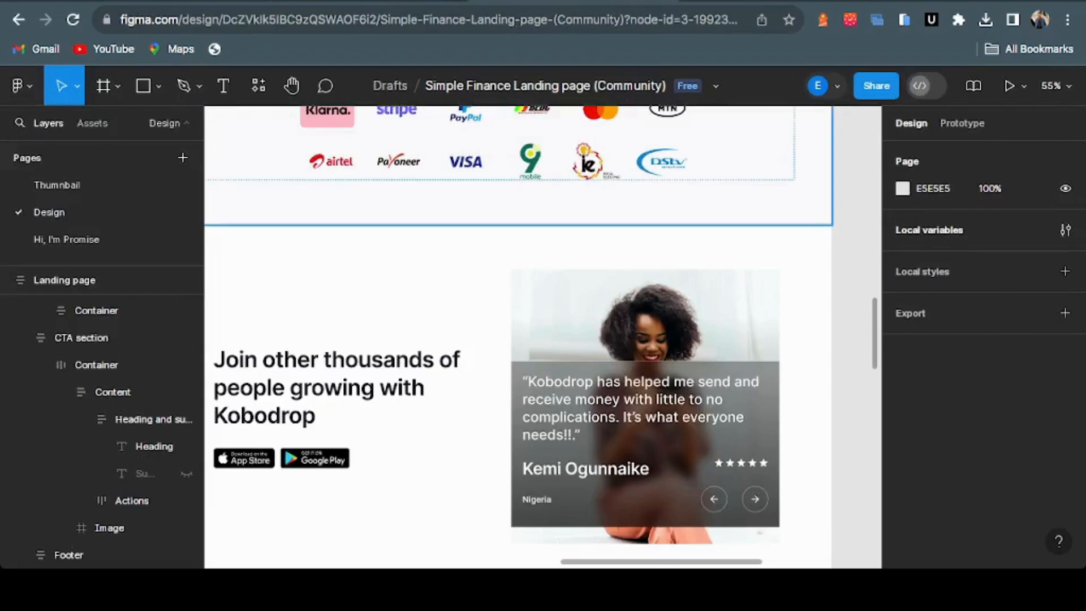
{"action": "left_click", "coordinate": [385, 294]}
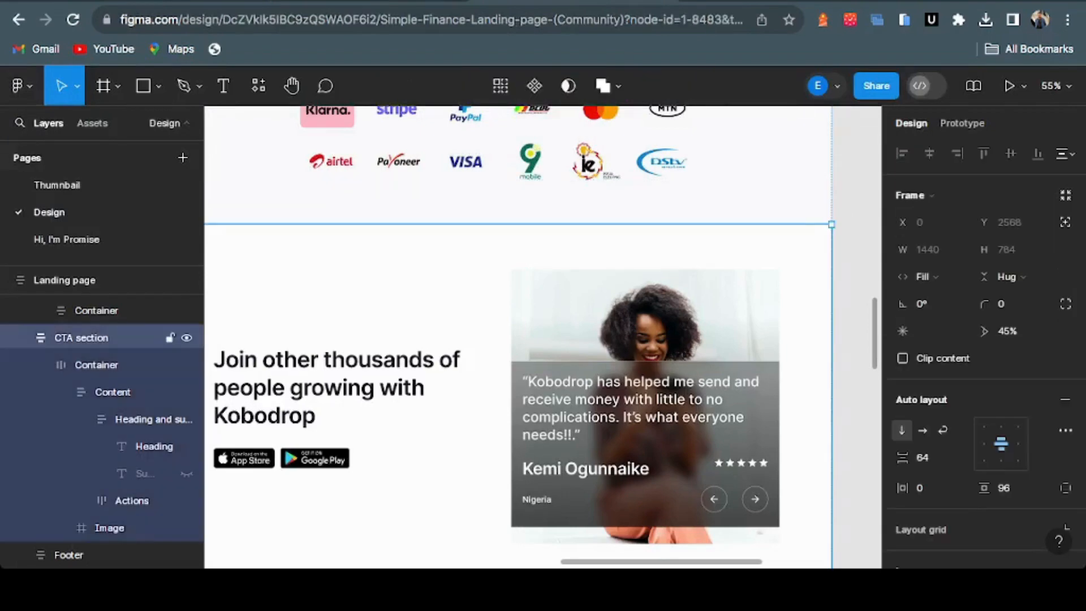
{"action": "double_click", "coordinate": [347, 387]}
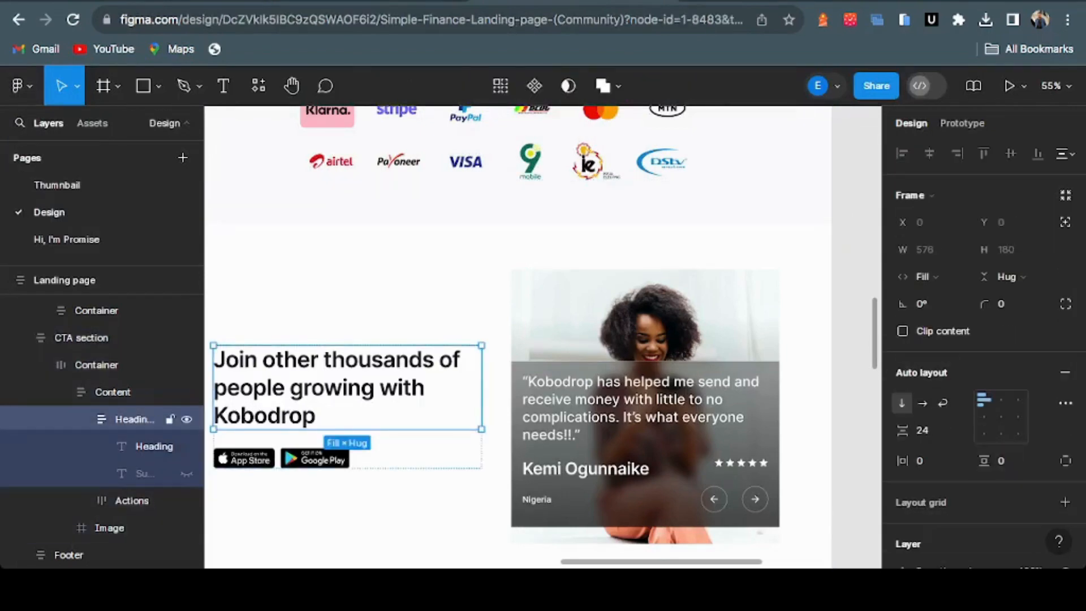
{"action": "key", "text": "Return"}
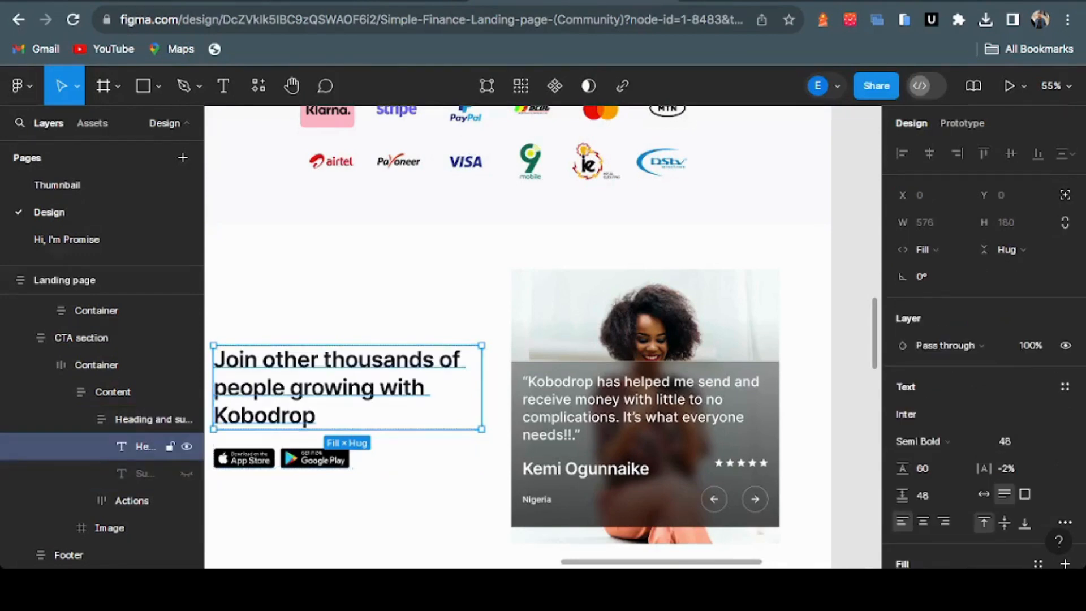
Paste 'Join other thousands of people growing with Kobodrop' as the heading, sized 48 px and bold
{"action": "key", "text": "Return"}
{"action": "key", "text": "super+c"}
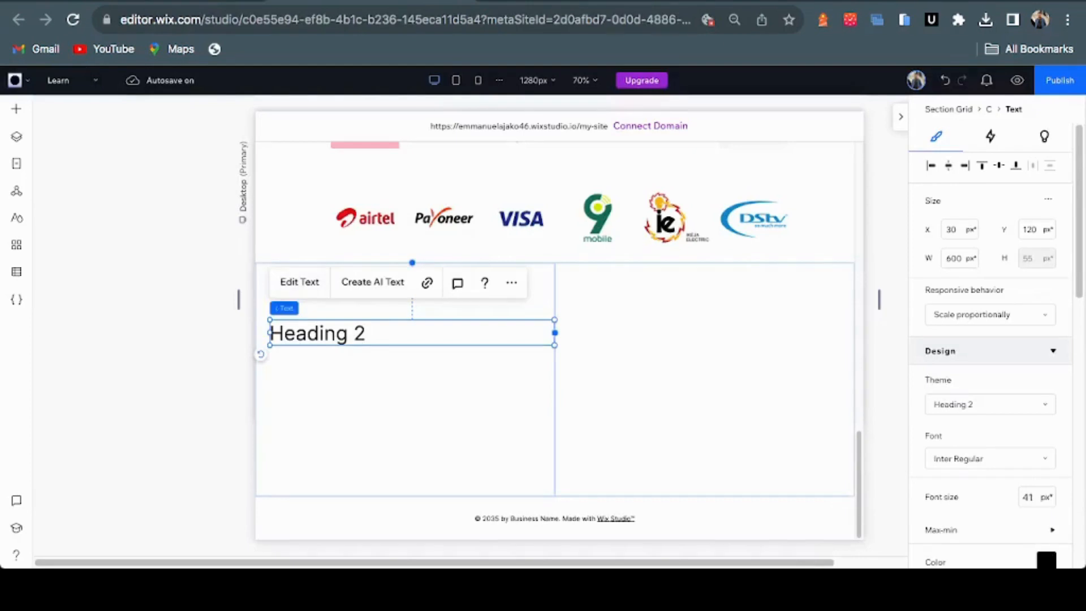
{"action": "left_click", "coordinate": [300, 282]}
{"action": "key", "text": "super+v"}
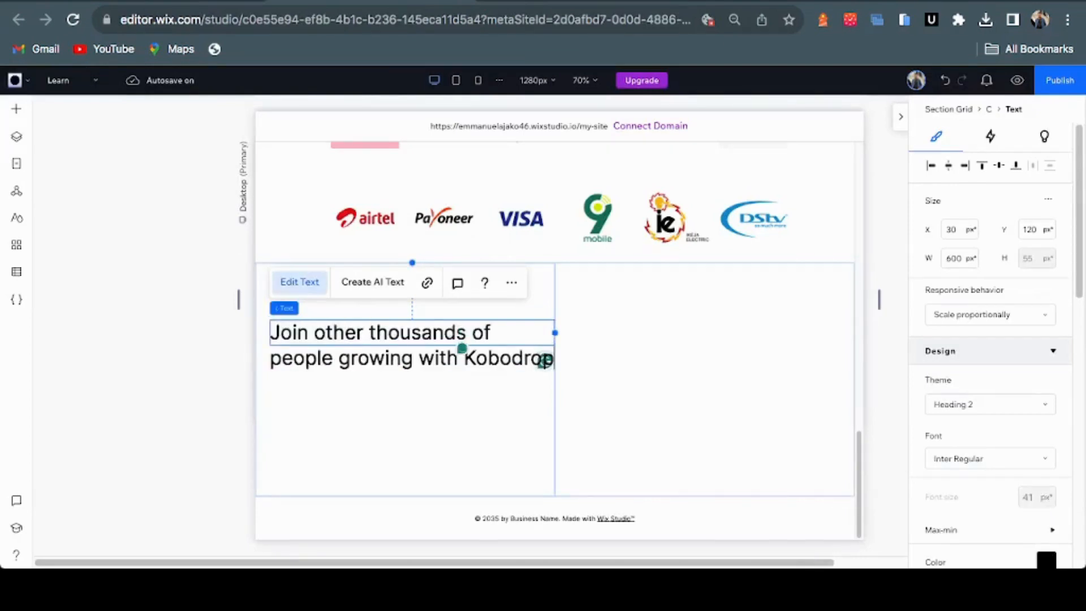
{"action": "key", "text": "super+a"}
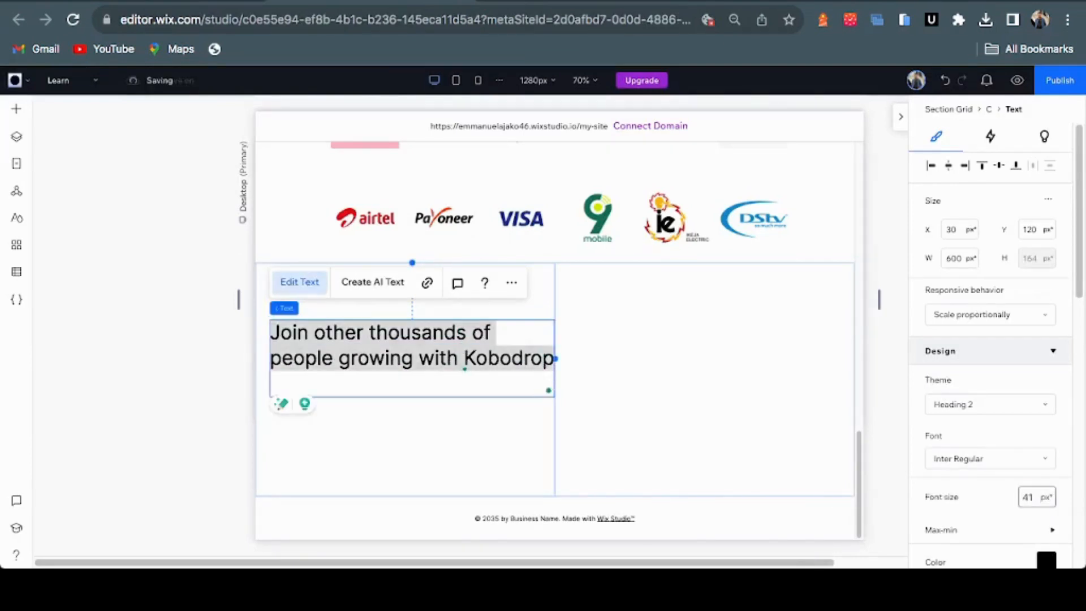
{"action": "left_click", "coordinate": [1029, 496]}
{"action": "left_click", "coordinate": [543, 2]}
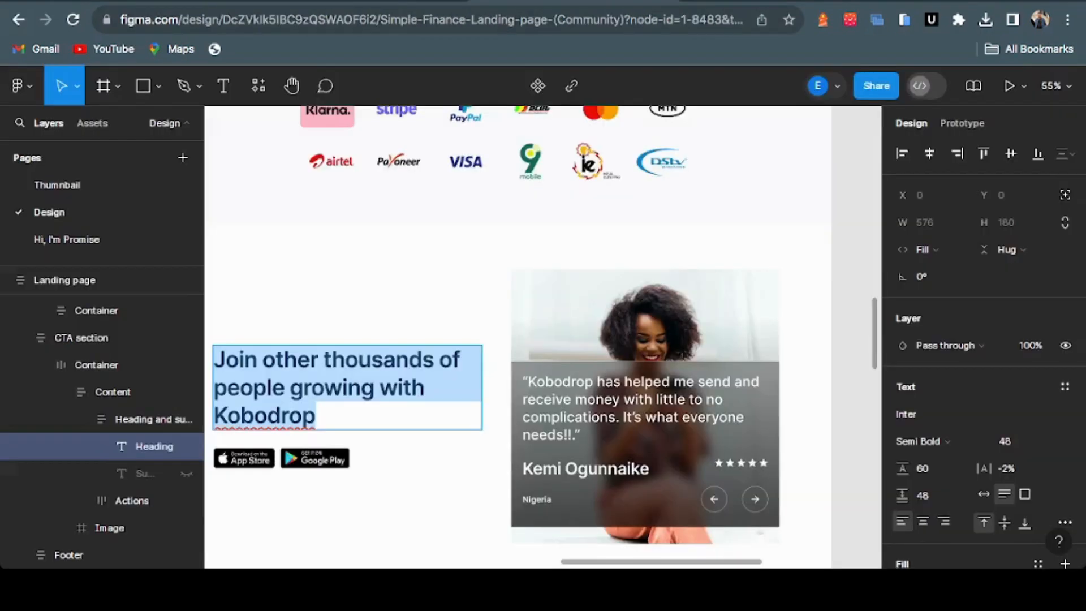
{"action": "left_click", "coordinate": [1012, 441]}
{"action": "left_click", "coordinate": [368, 2]}
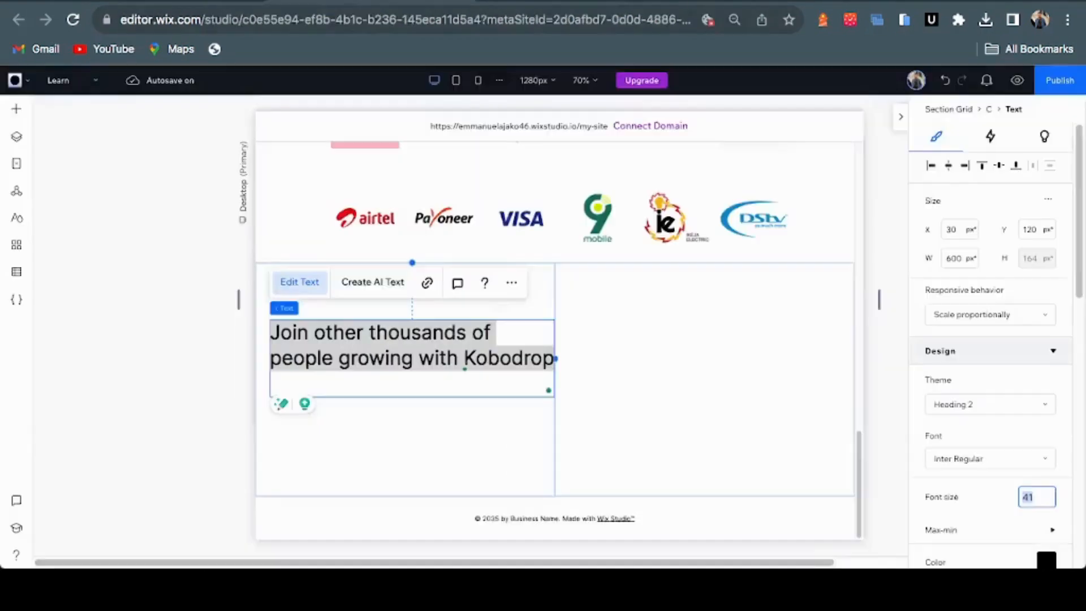
{"action": "type", "text": "48"}
{"action": "key", "text": "Return"}
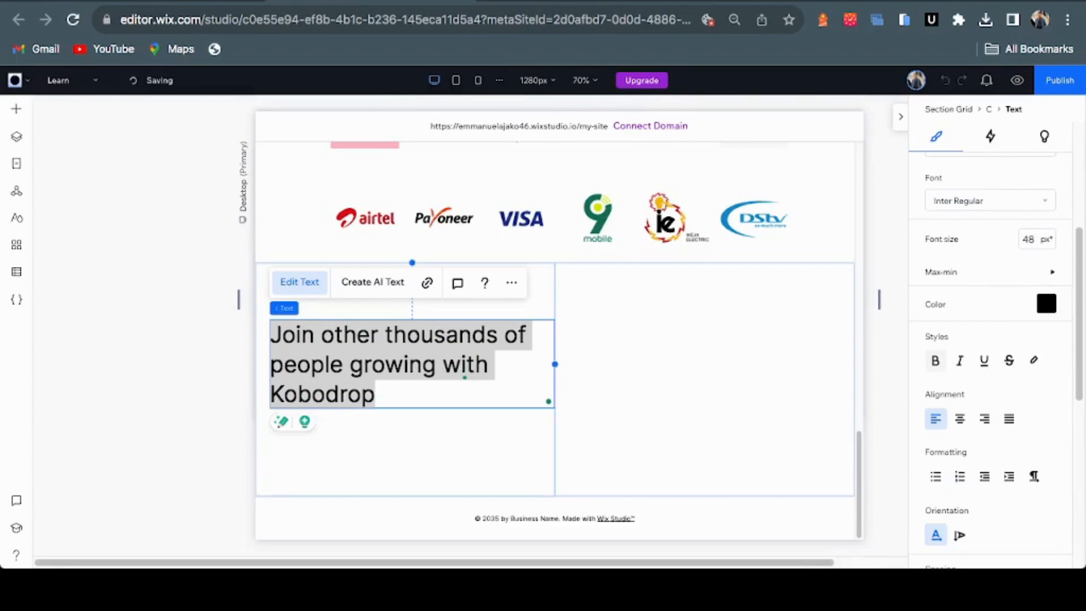
{"action": "left_click", "coordinate": [935, 360]}
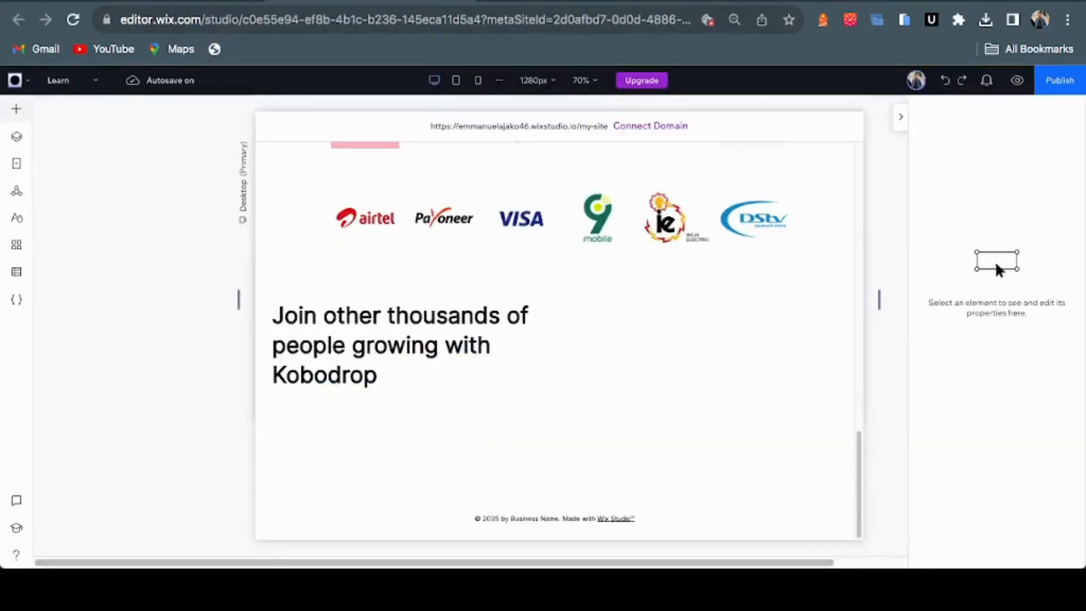
Browse the media files, then select the hero's store badges row for reuse
{"action": "left_click", "coordinate": [16, 109]}
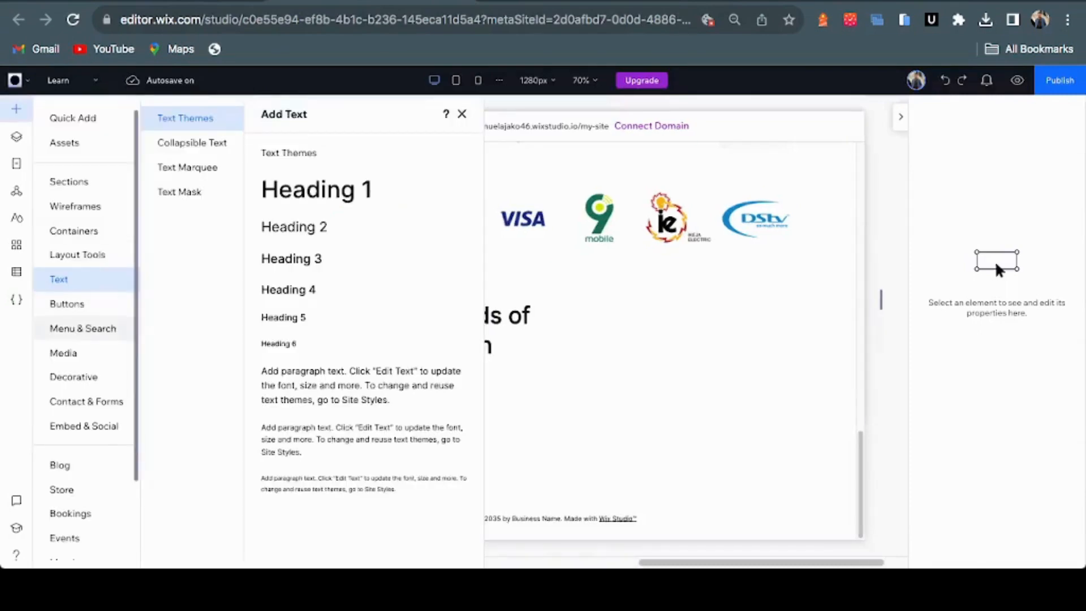
{"action": "left_click", "coordinate": [64, 352]}
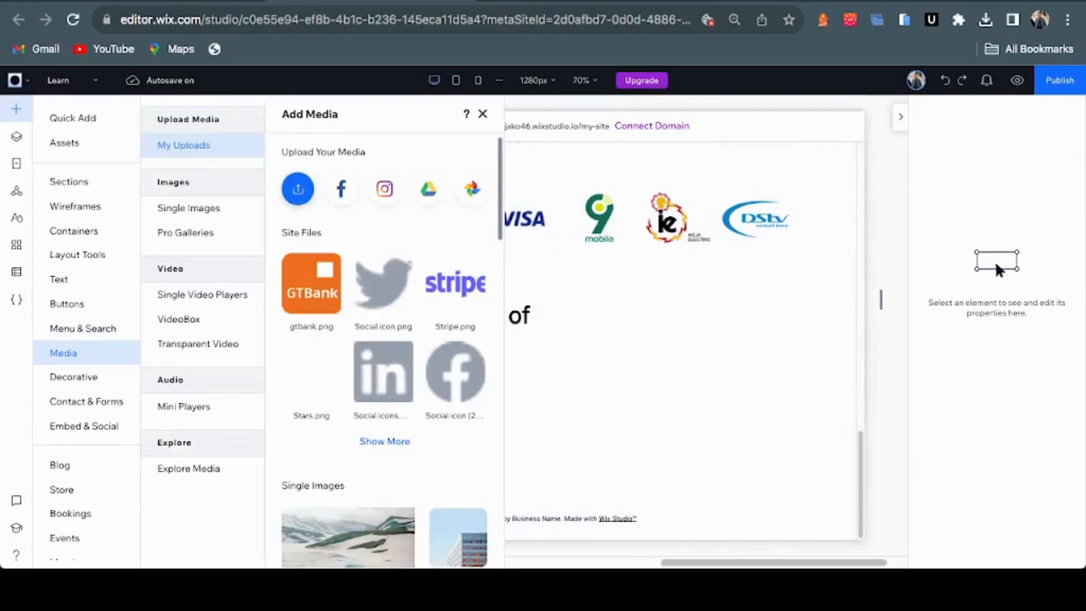
{"action": "left_click", "coordinate": [298, 189]}
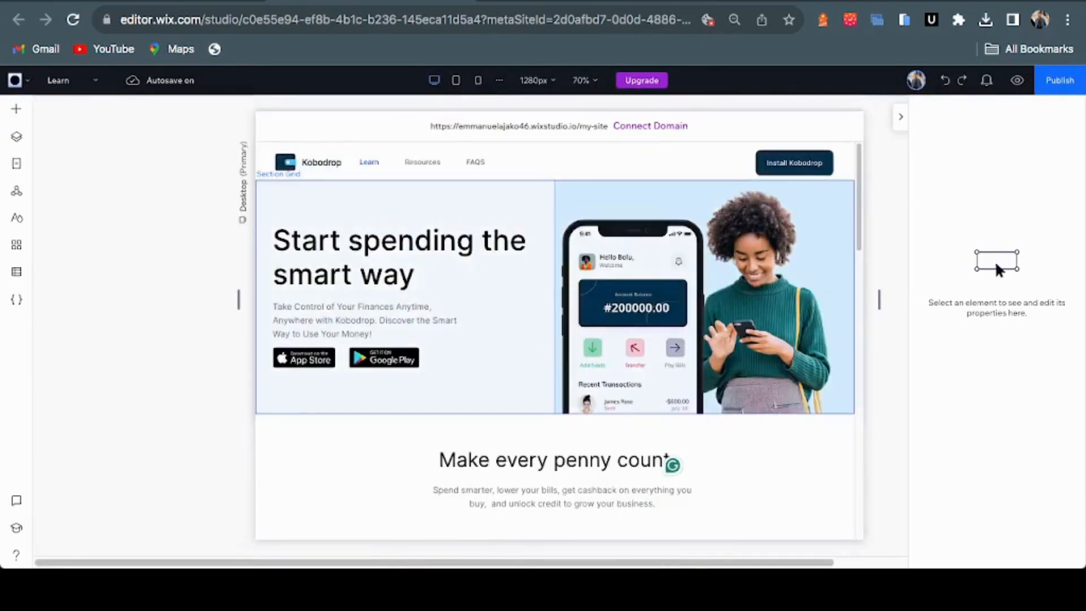
{"action": "left_click", "coordinate": [497, 362]}
{"action": "left_click", "coordinate": [498, 362]}
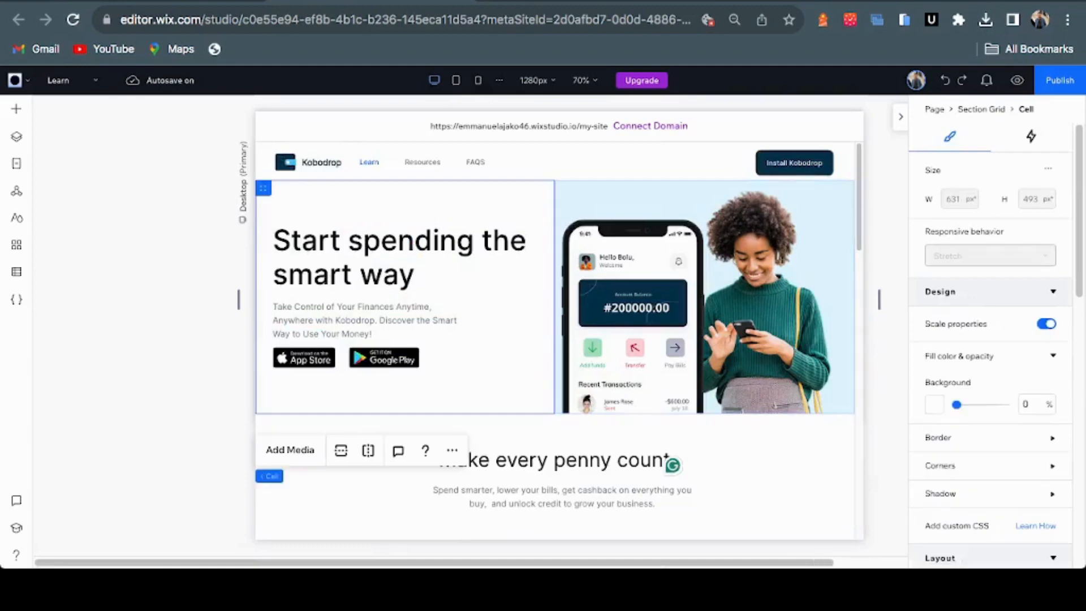
{"action": "left_click", "coordinate": [497, 362]}
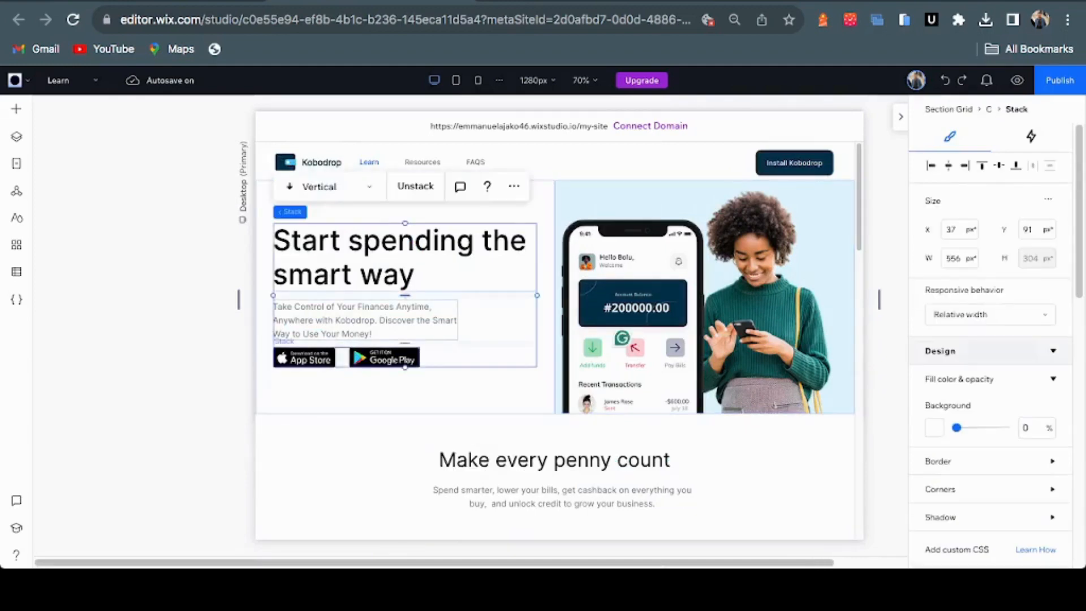
{"action": "left_click", "coordinate": [353, 357]}
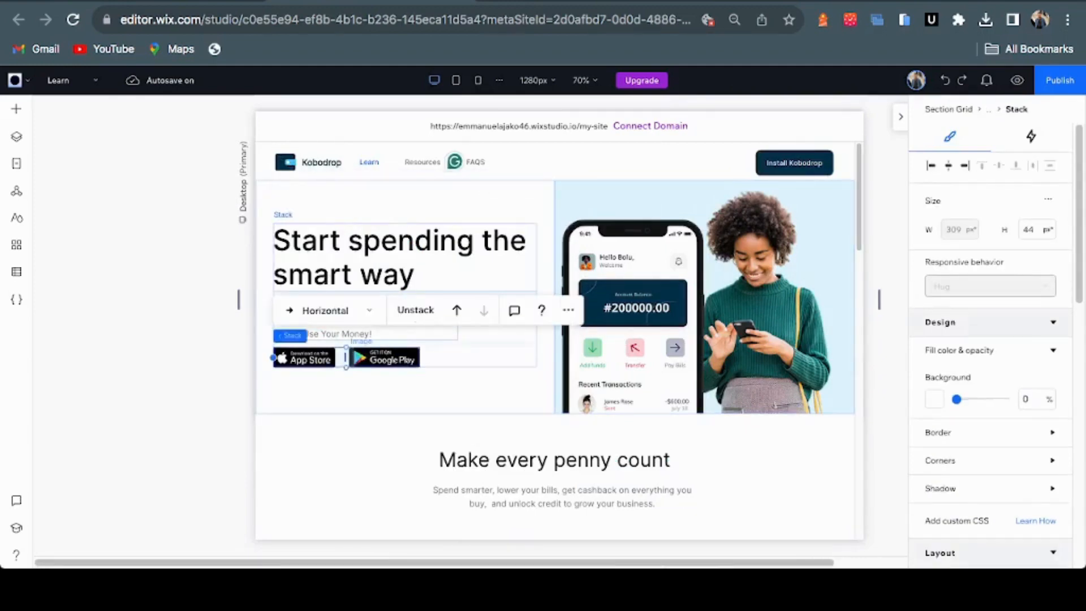
{"action": "left_click", "coordinate": [463, 392]}
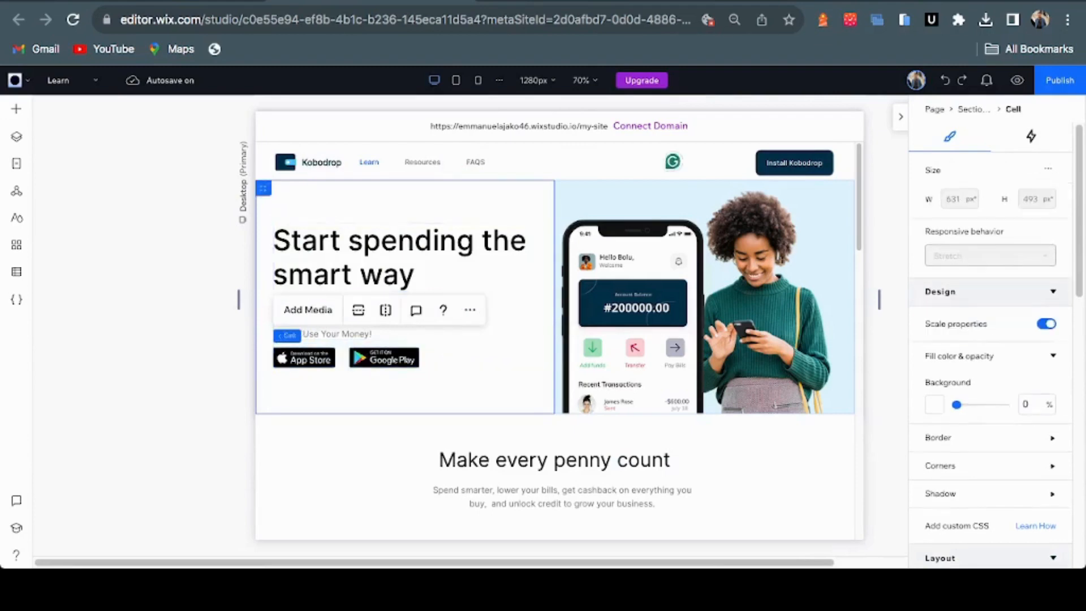
{"action": "left_click", "coordinate": [483, 328]}
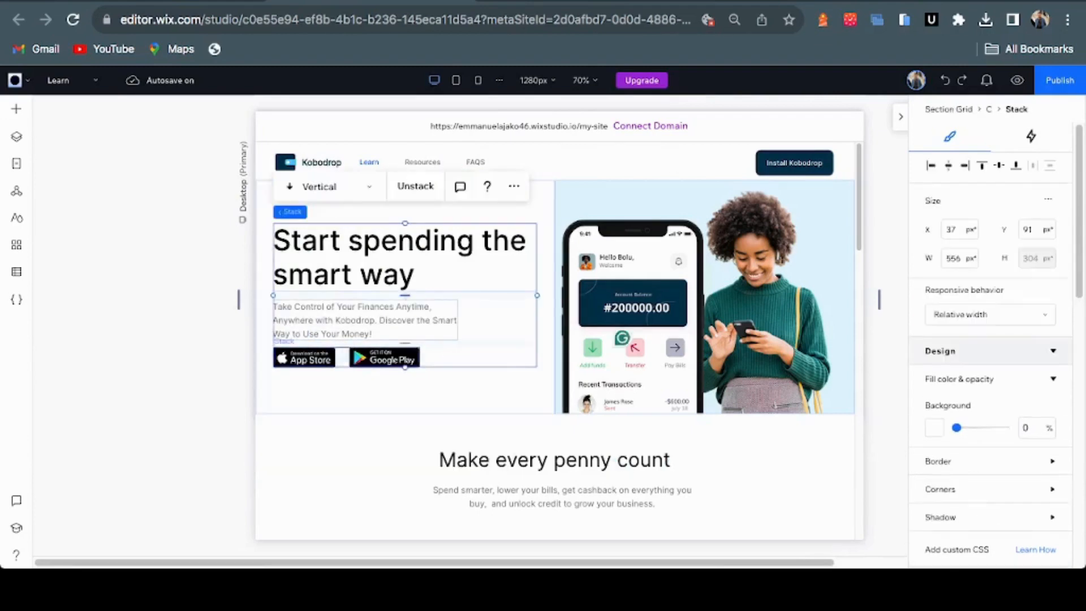
{"action": "left_click", "coordinate": [344, 358]}
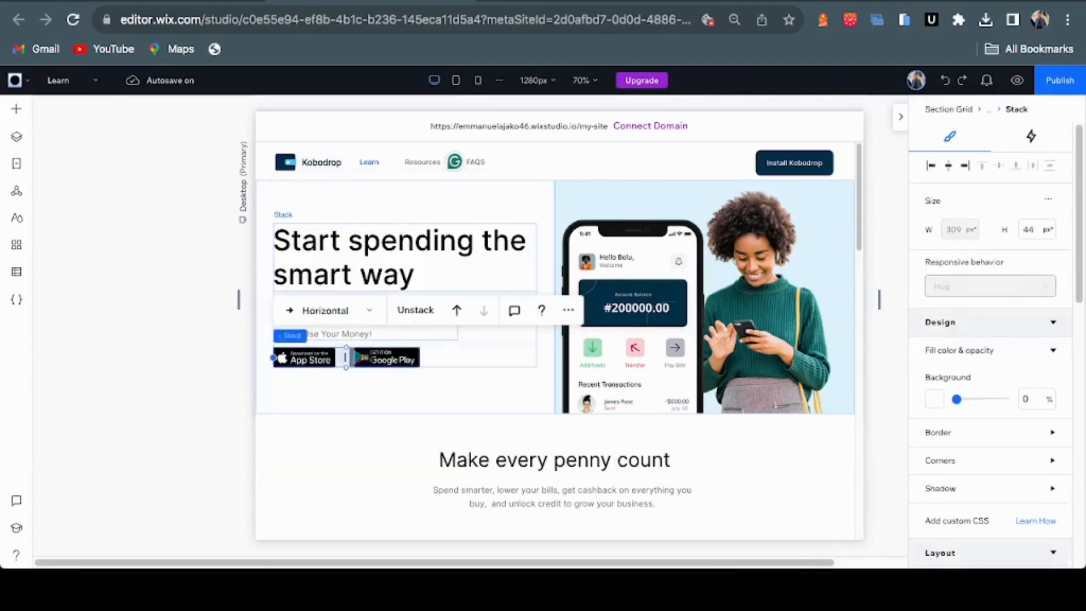
{"action": "scroll", "coordinate": [558, 279], "scroll_direction": "down", "scroll_amount": 5}
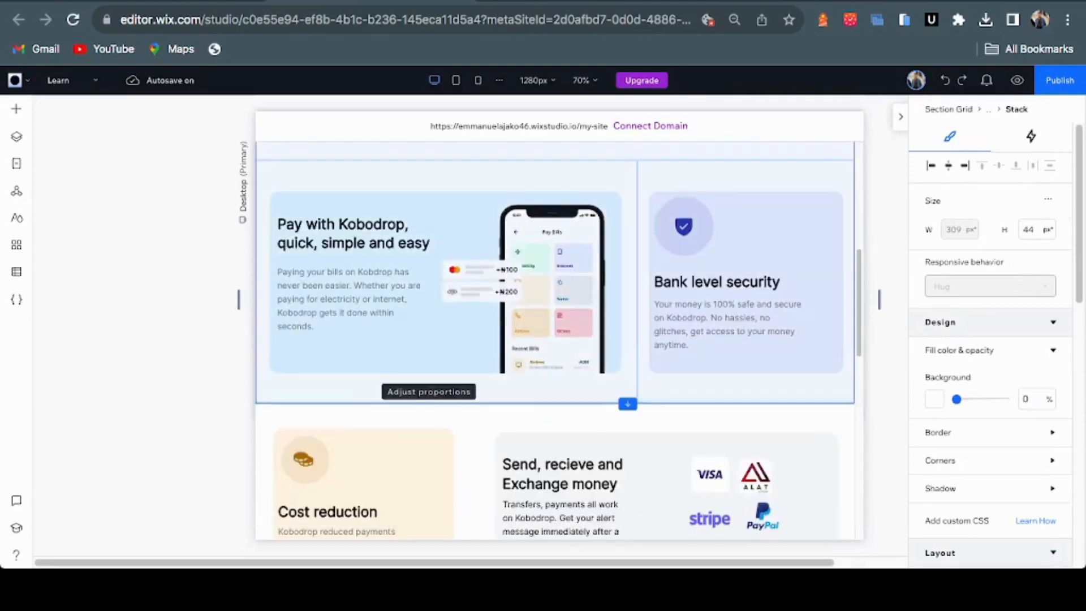
{"action": "scroll", "coordinate": [558, 339], "scroll_direction": "down", "scroll_amount": 10}
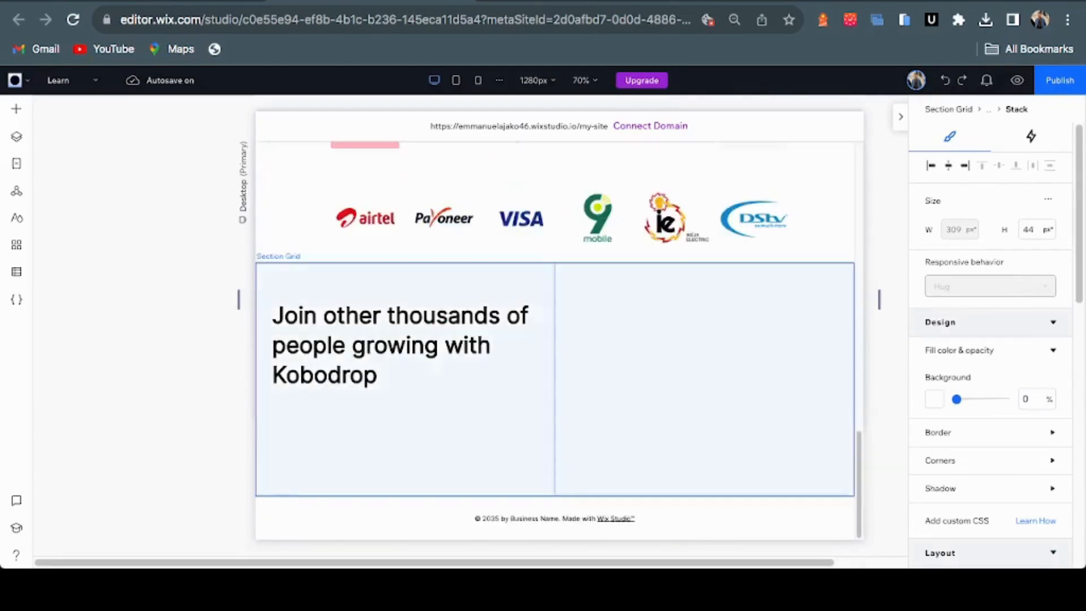
Paste the App Store and Google Play badge stack into the CTA grid's left cell
{"action": "left_click", "coordinate": [413, 441]}
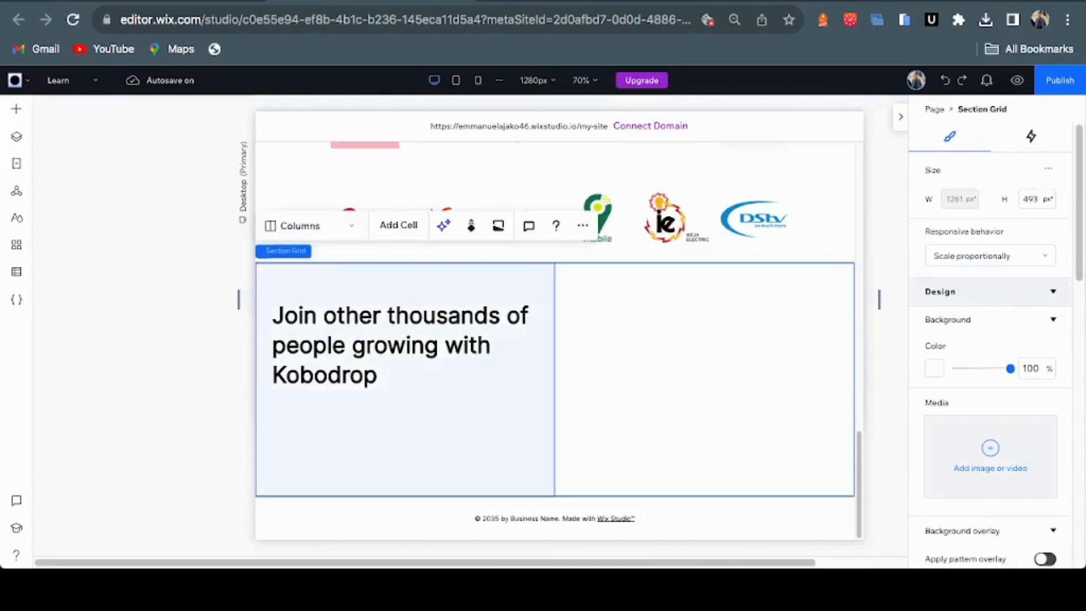
{"action": "left_click", "coordinate": [412, 441]}
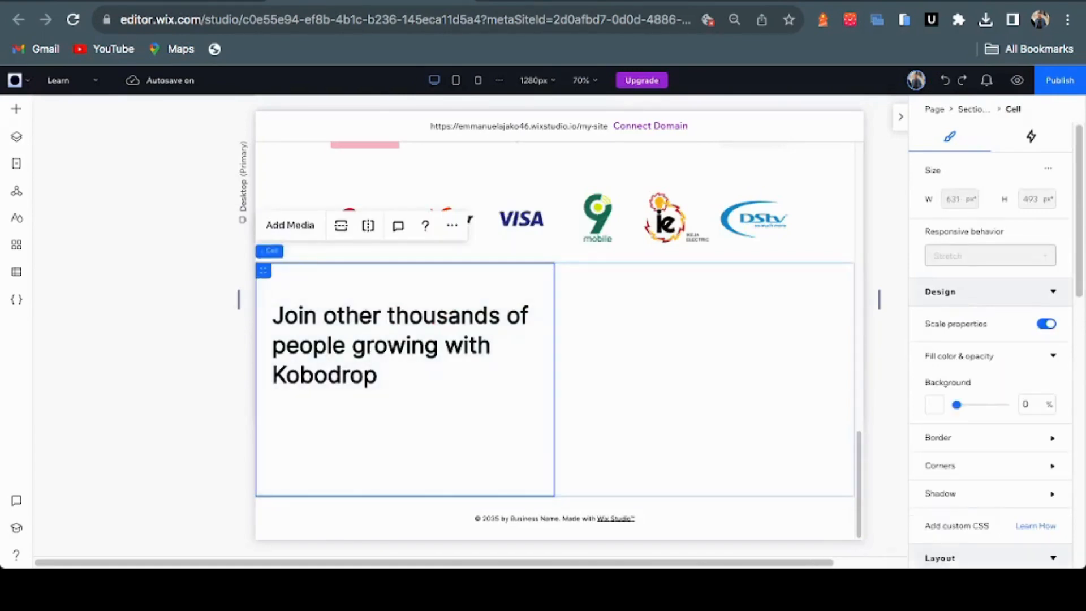
{"action": "key", "text": "Escape"}
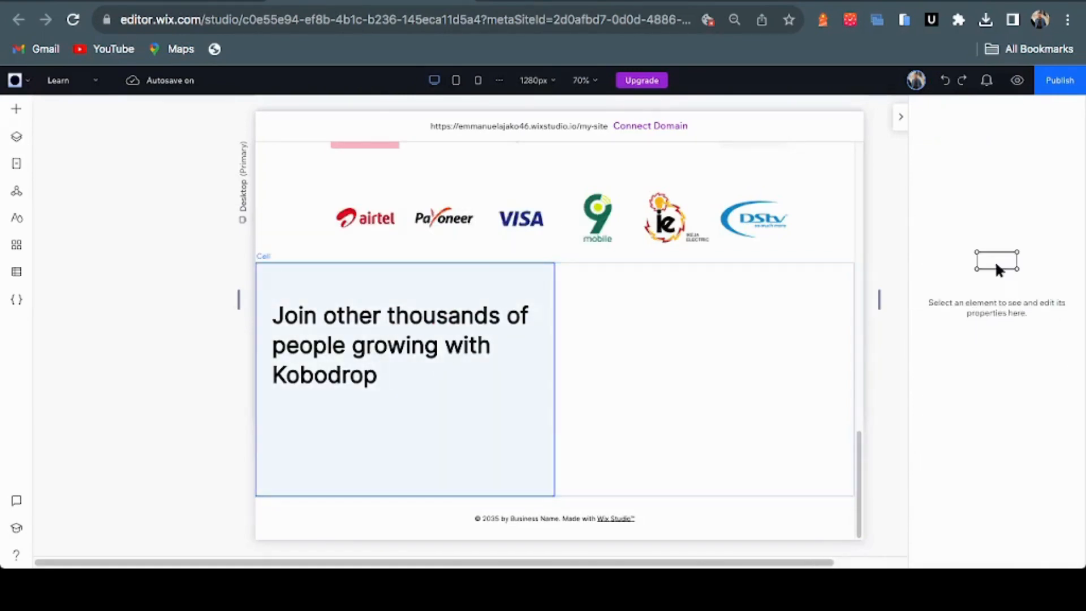
{"action": "key", "text": "super+v"}
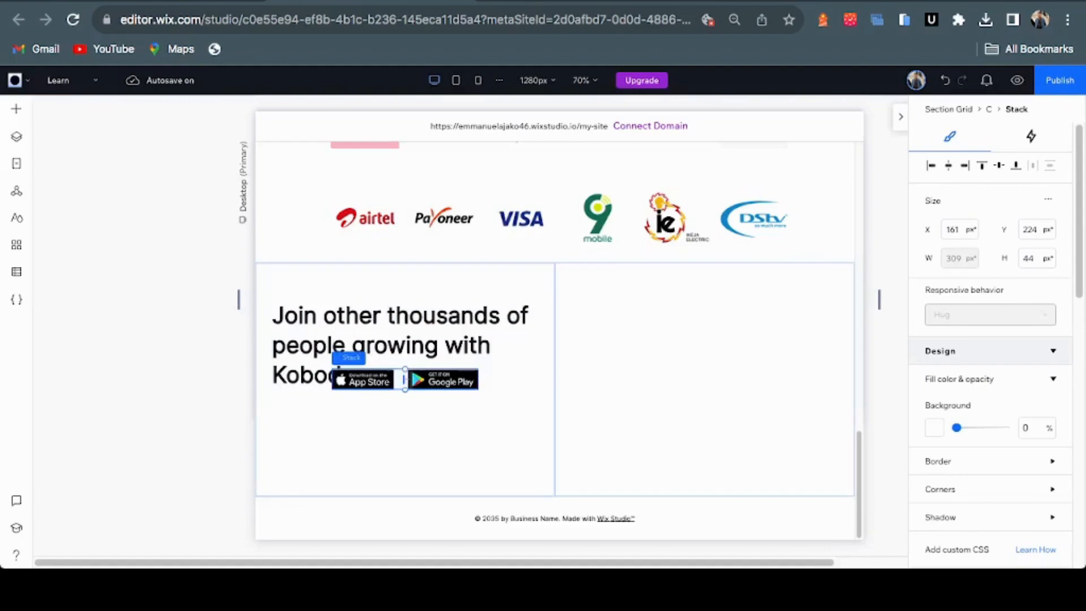
Enlarge the App Store and Google Play badges slightly to about 150 × 44 px each
{"action": "mouse_move", "coordinate": [405, 379]}
{"action": "left_click", "coordinate": [404, 378]}
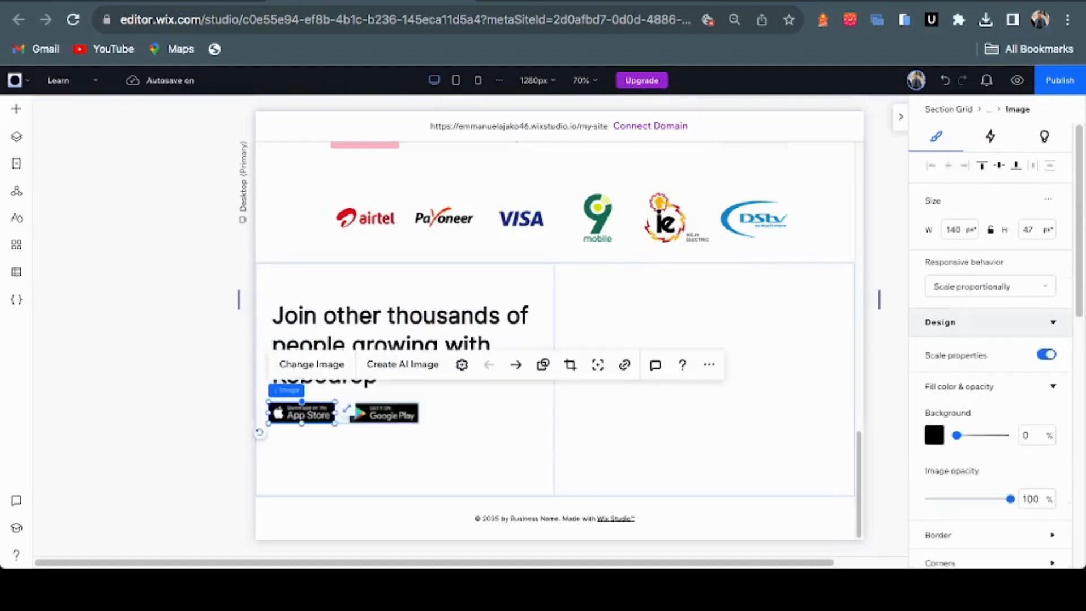
{"action": "left_click_drag", "start_coordinate": [346, 408], "coordinate": [351, 409]}
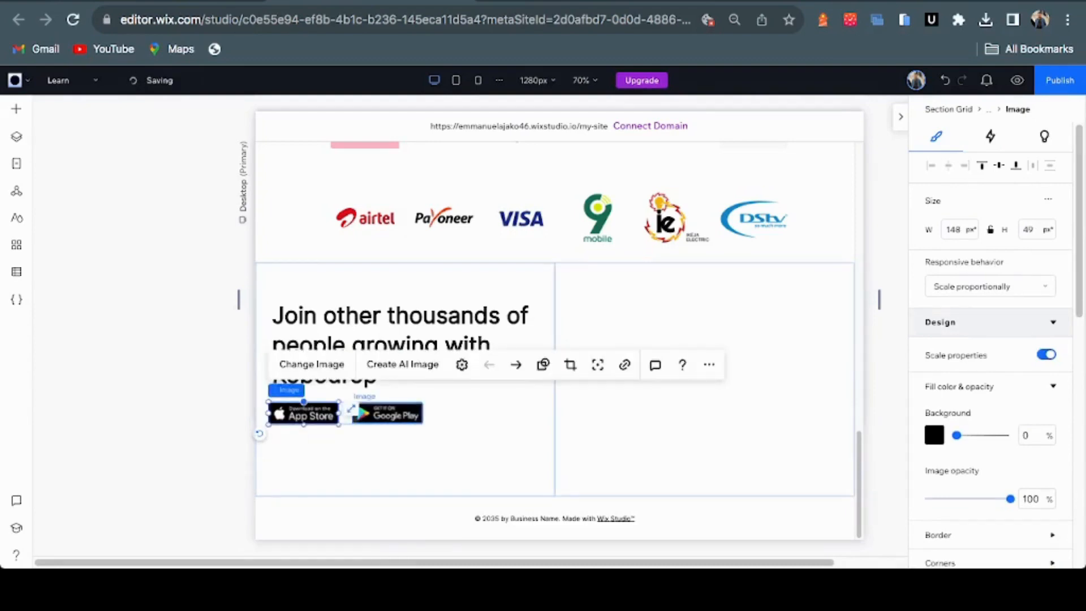
{"action": "left_click", "coordinate": [387, 414]}
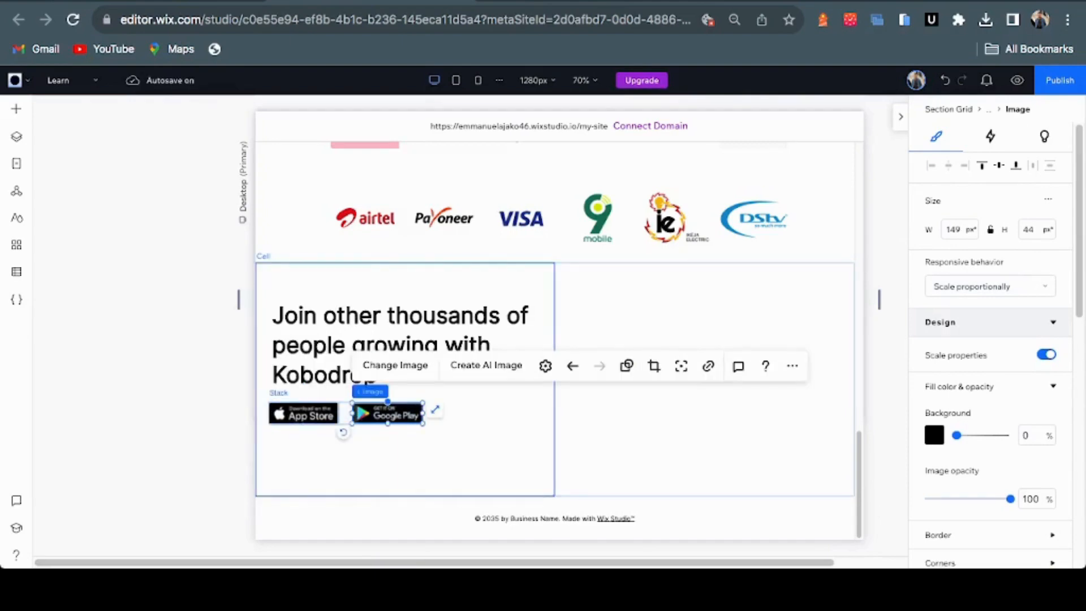
{"action": "left_click_drag", "start_coordinate": [423, 423], "coordinate": [426, 423]}
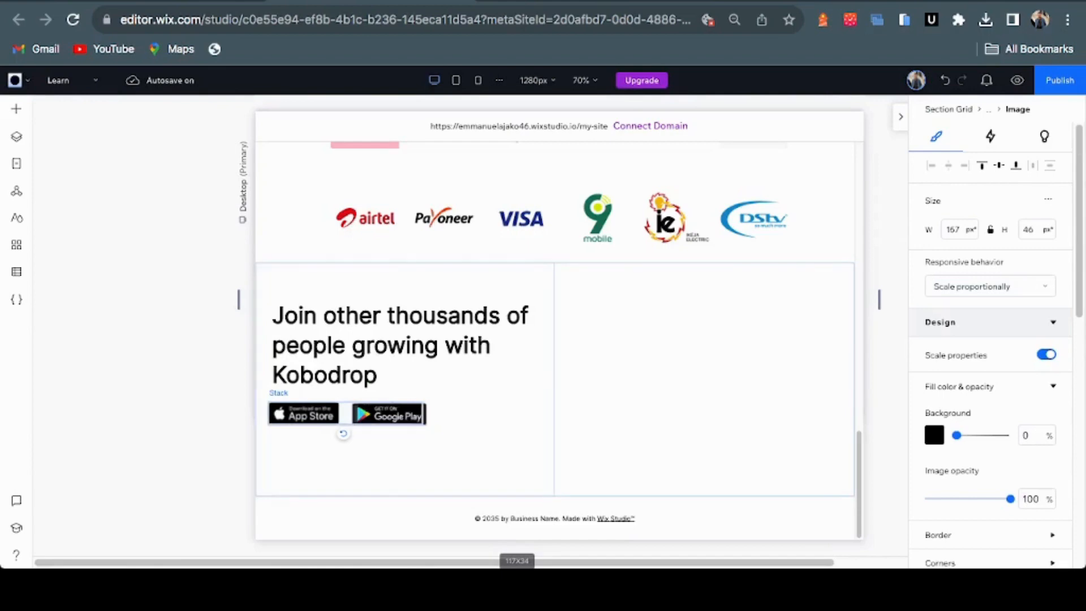
{"action": "key", "text": "ctrl+Tab"}
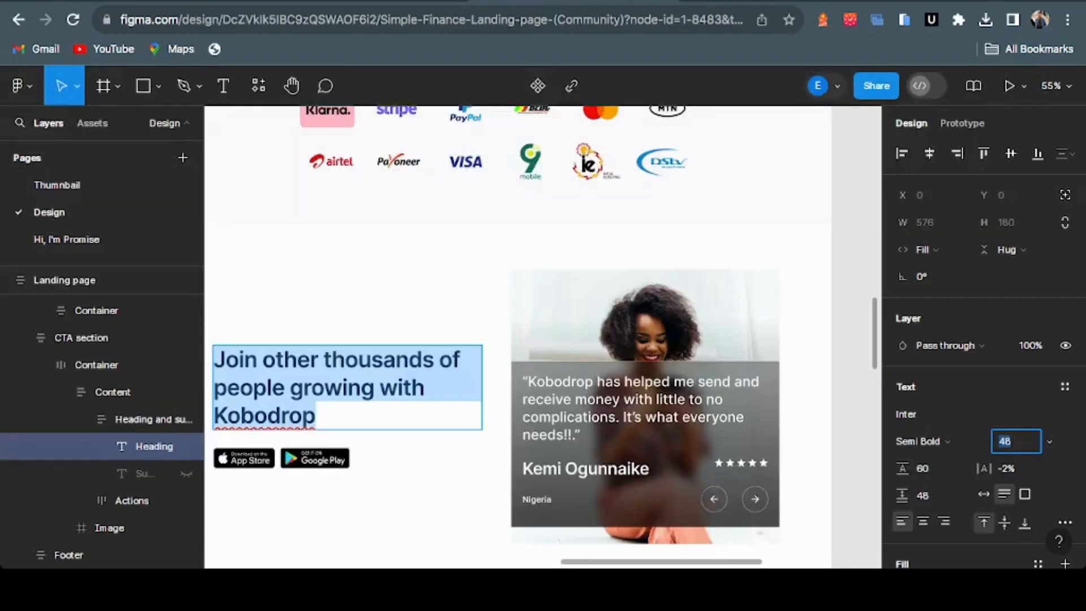
{"action": "key", "text": "ctrl+shift+Tab"}
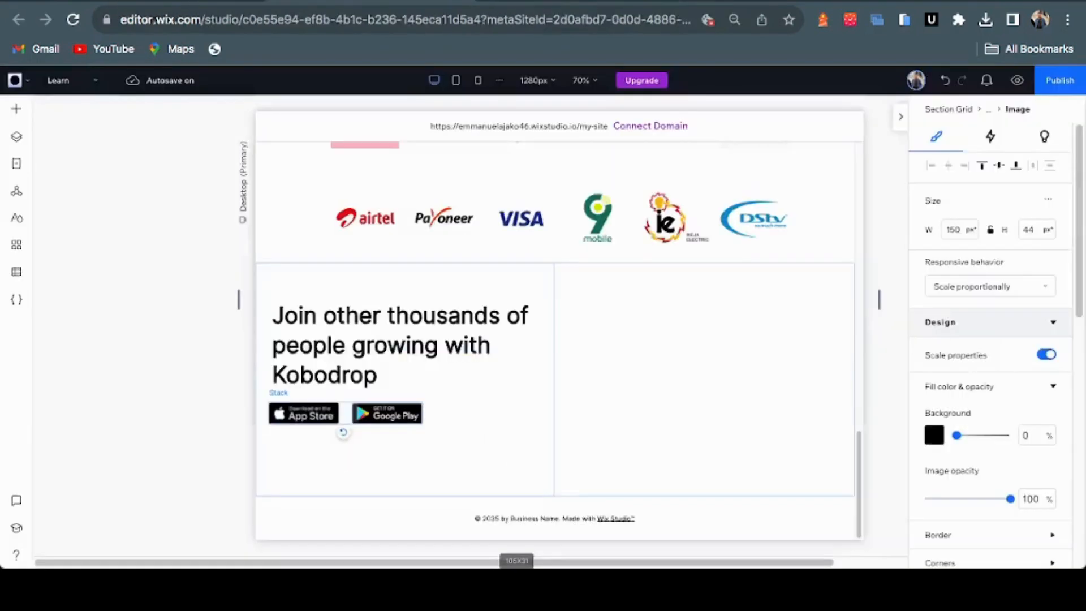
{"action": "key", "text": "super+Tab"}
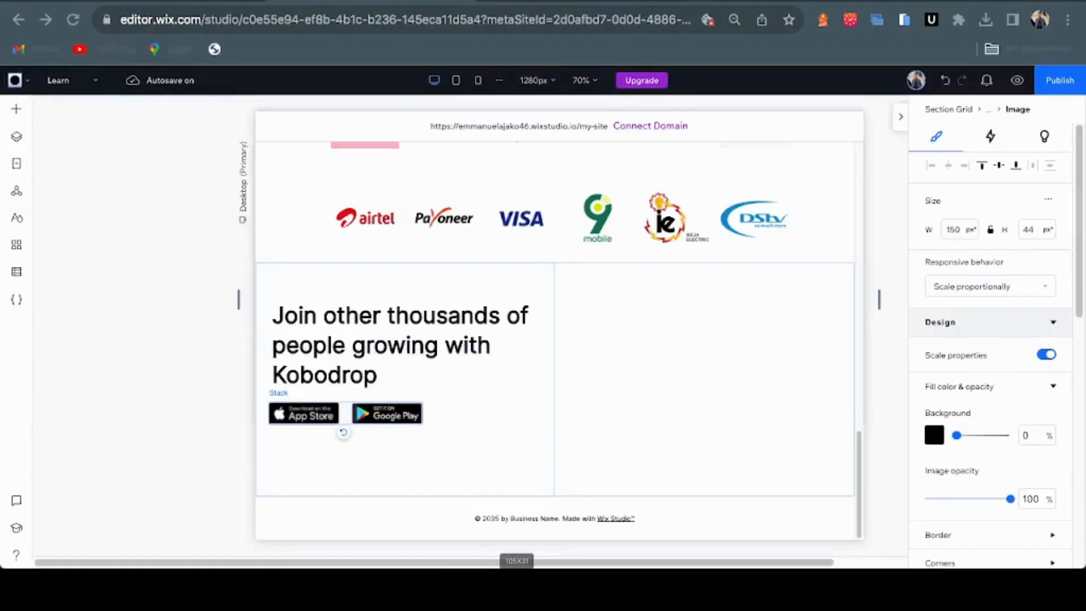
{"action": "left_click", "coordinate": [627, 441]}
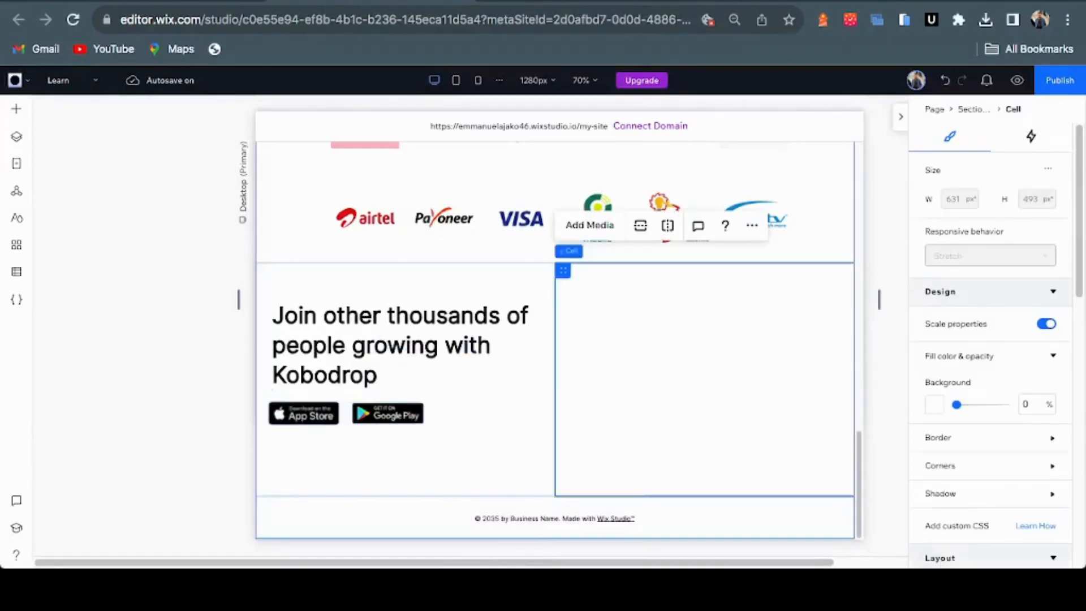
Place a grey container in the CTA's right cell and stretch it upward to 455 × 253 px
{"action": "key", "text": "ctrl+Tab"}
{"action": "key", "text": "ctrl+Tab"}
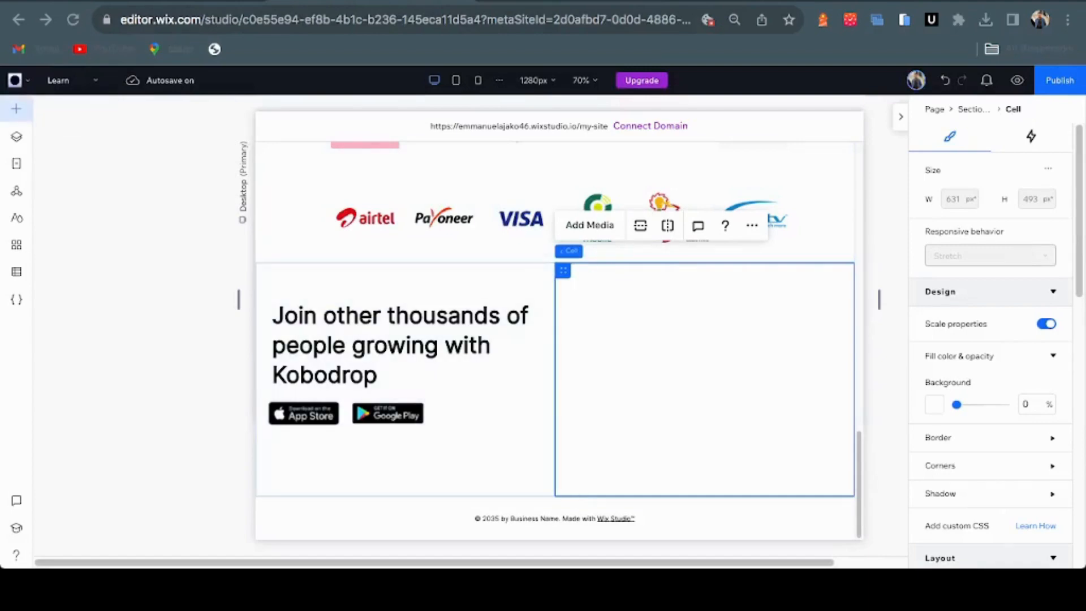
{"action": "left_click", "coordinate": [16, 108]}
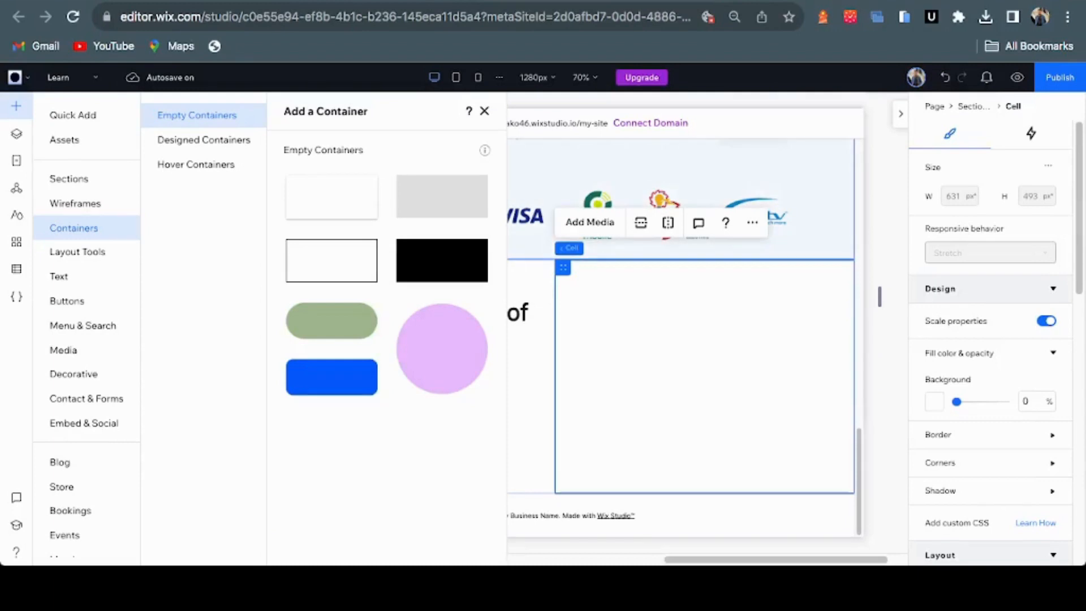
{"action": "left_click_drag", "start_coordinate": [331, 376], "coordinate": [996, 256]}
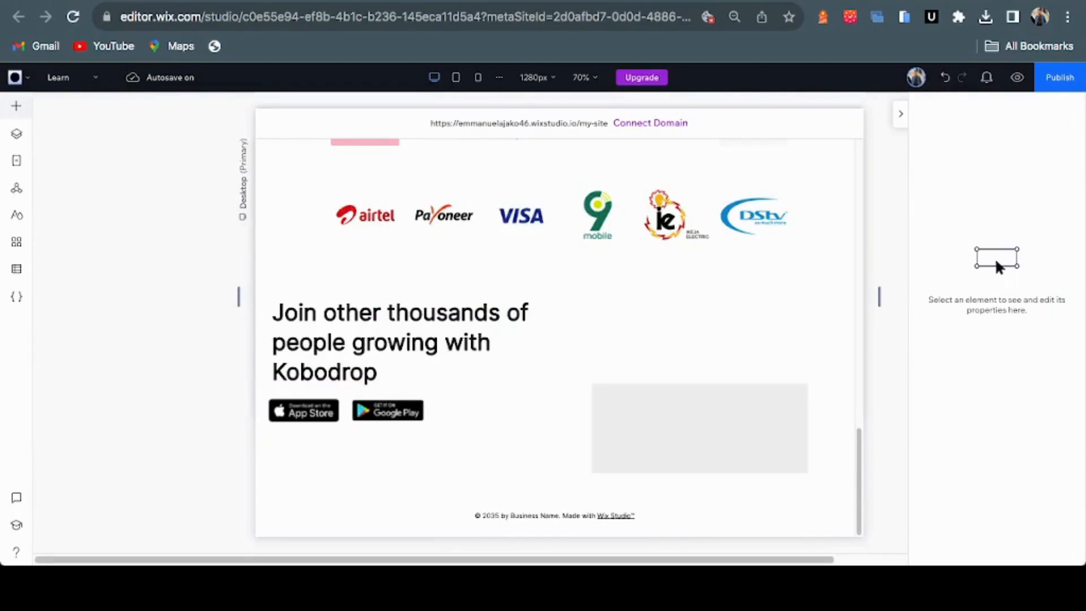
{"action": "left_click", "coordinate": [700, 428]}
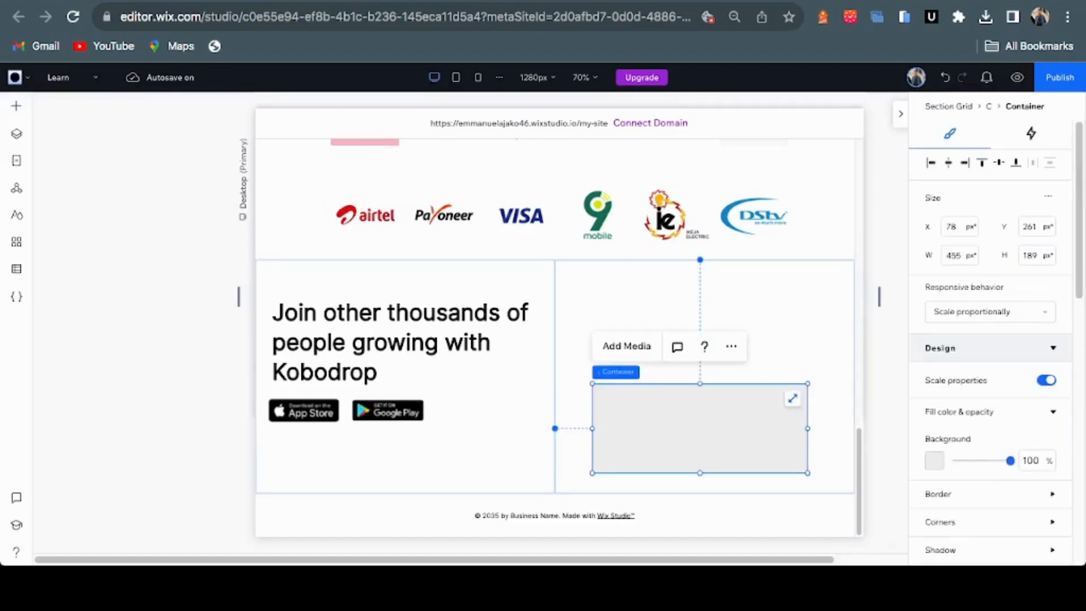
{"action": "left_click_drag", "start_coordinate": [699, 384], "coordinate": [699, 353]}
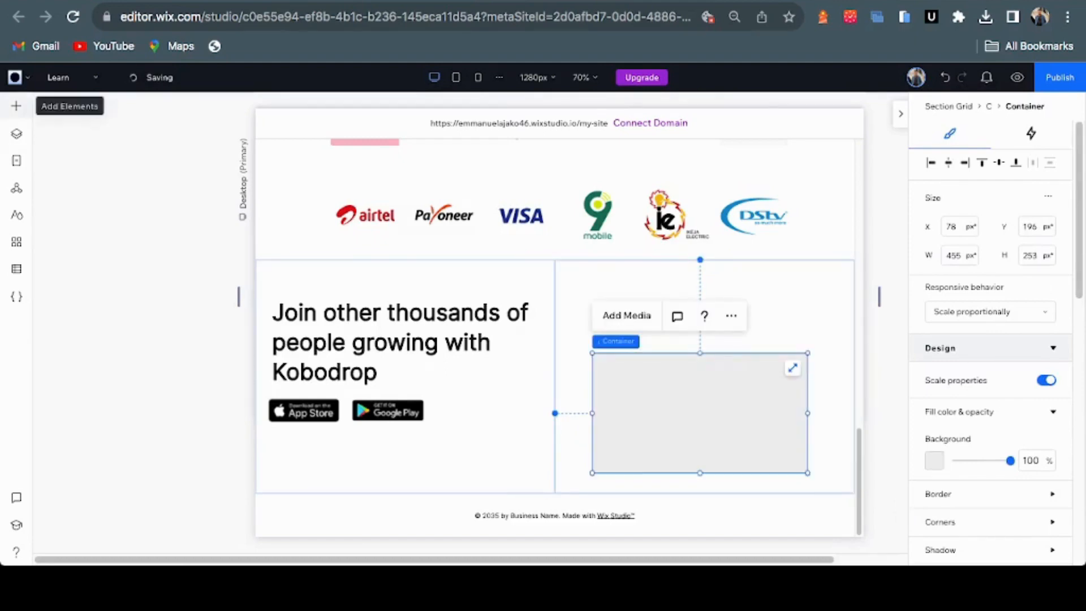
{"action": "left_click", "coordinate": [16, 106]}
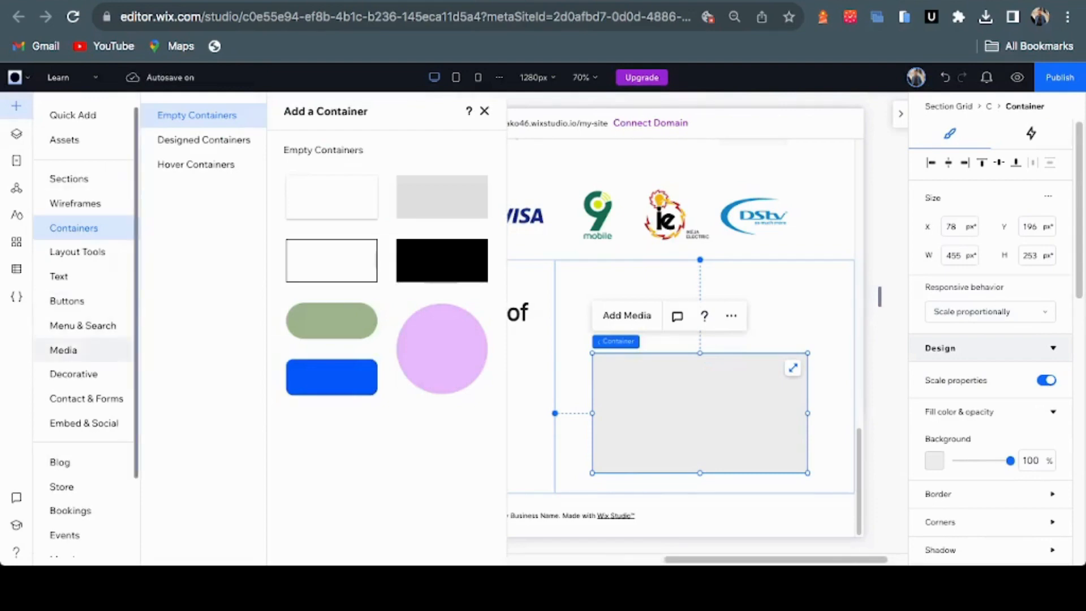
Add the smiling-woman photo Image.png from the Site Files uploads to the page
{"action": "left_click", "coordinate": [62, 349]}
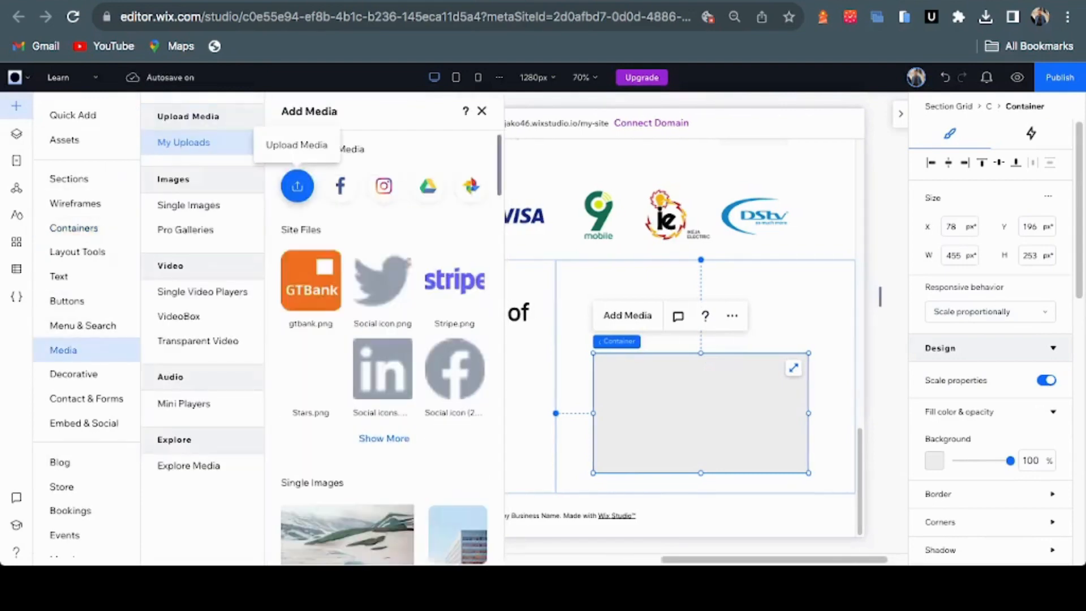
{"action": "left_click", "coordinate": [297, 186]}
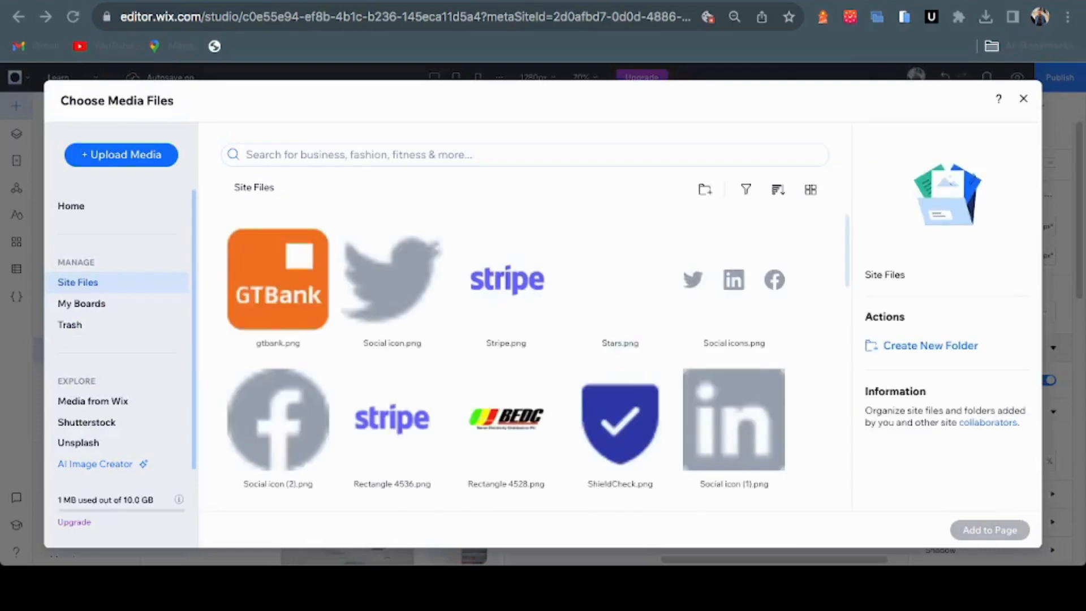
{"action": "scroll", "coordinate": [620, 347], "scroll_direction": "down", "scroll_amount": 5}
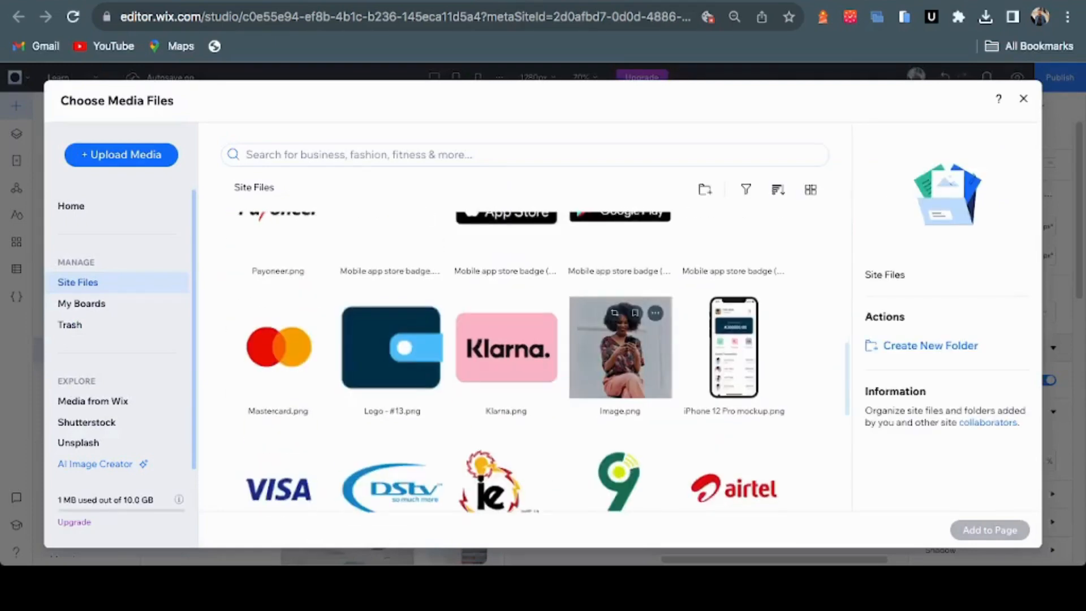
{"action": "left_click", "coordinate": [620, 347]}
{"action": "scroll", "coordinate": [734, 347], "scroll_direction": "up", "scroll_amount": 1}
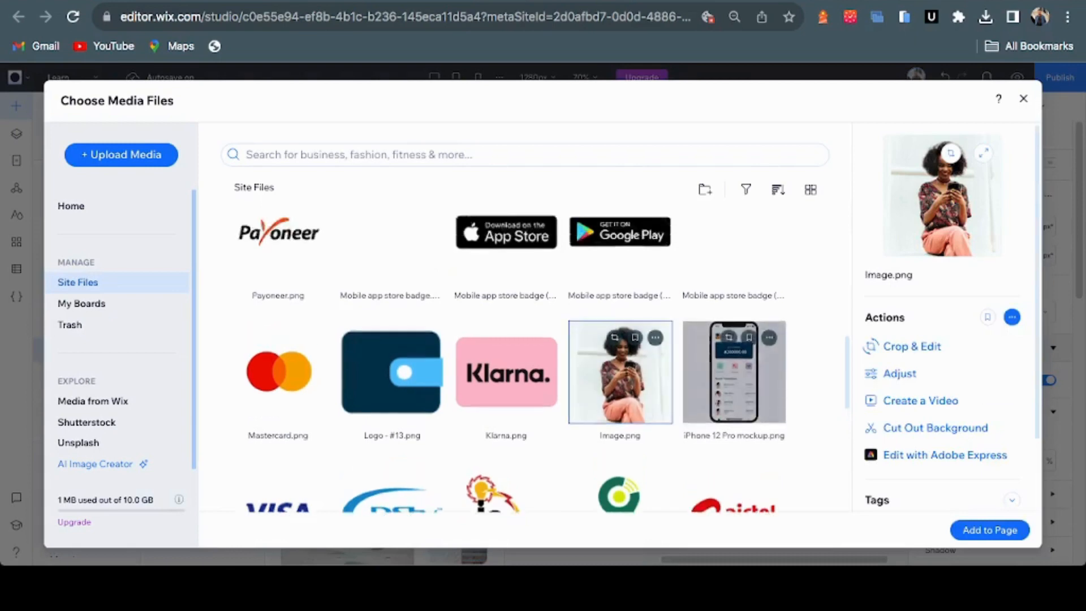
{"action": "scroll", "coordinate": [733, 339], "scroll_direction": "down", "scroll_amount": 3}
{"action": "scroll", "coordinate": [733, 339], "scroll_direction": "down", "scroll_amount": 3}
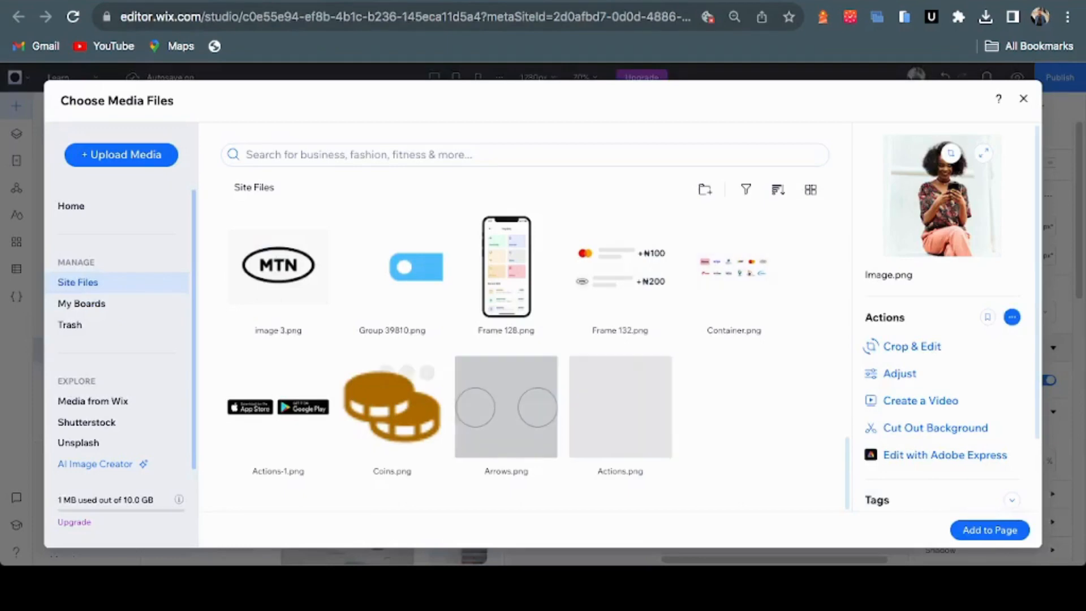
{"action": "scroll", "coordinate": [620, 440], "scroll_direction": "up", "scroll_amount": 9}
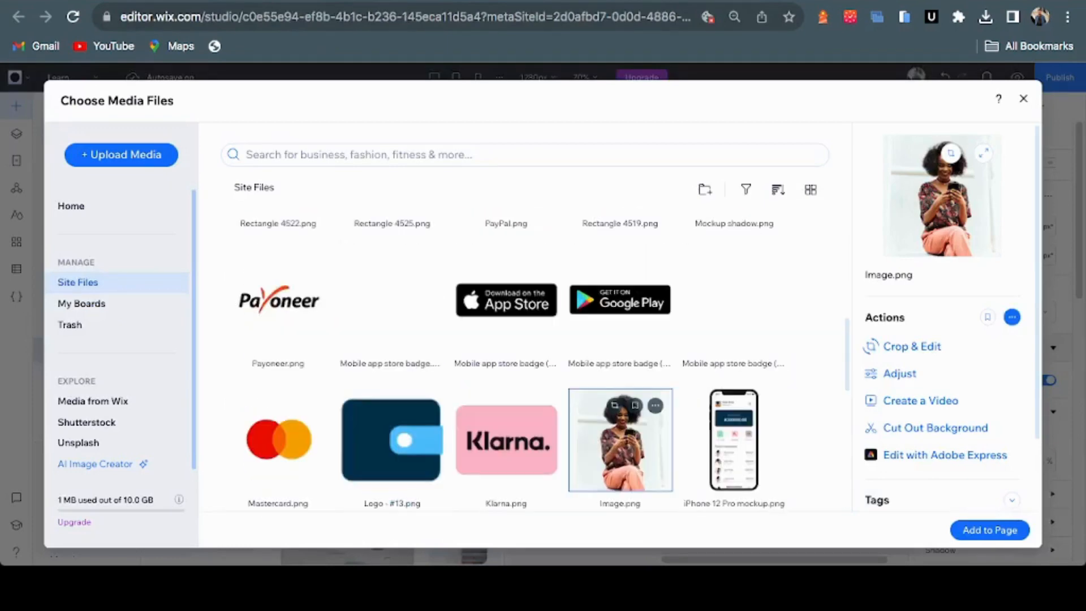
{"action": "scroll", "coordinate": [506, 339], "scroll_direction": "up", "scroll_amount": 7}
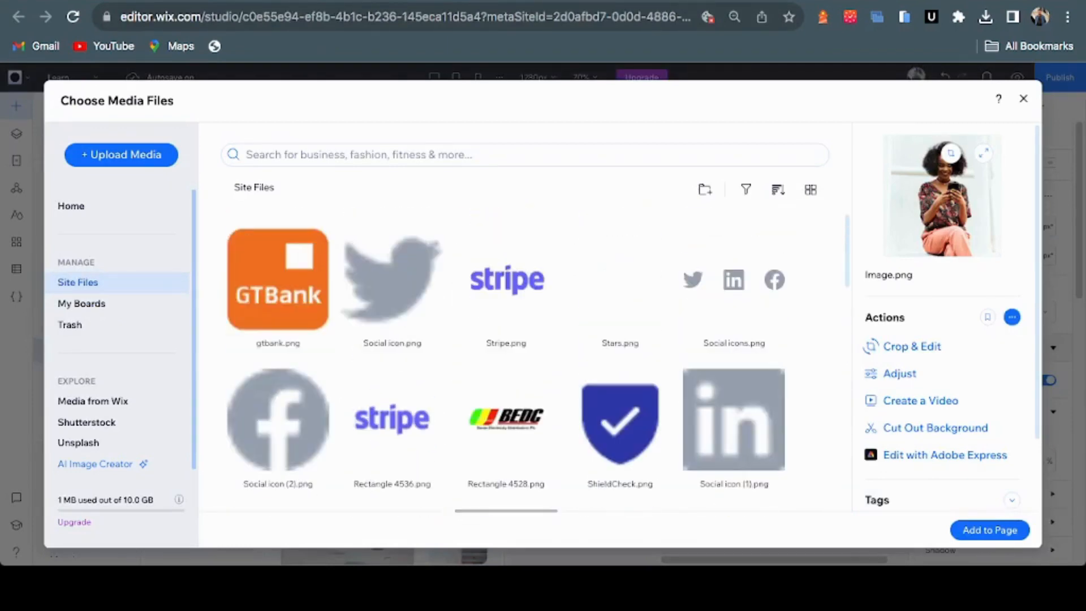
{"action": "left_click", "coordinate": [620, 286], "text": "super"}
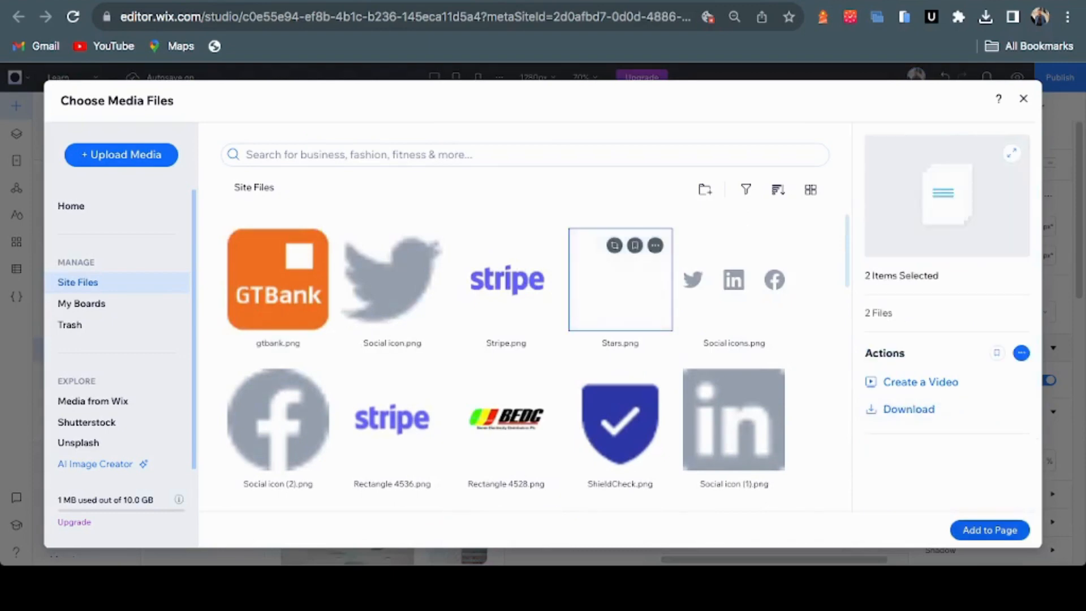
{"action": "left_click", "coordinate": [990, 530]}
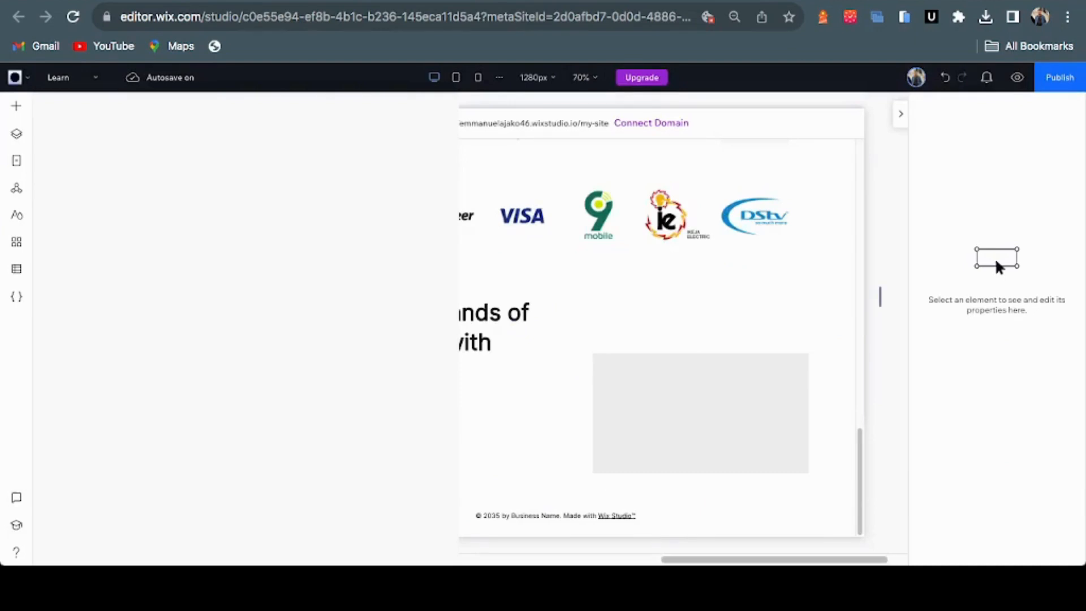
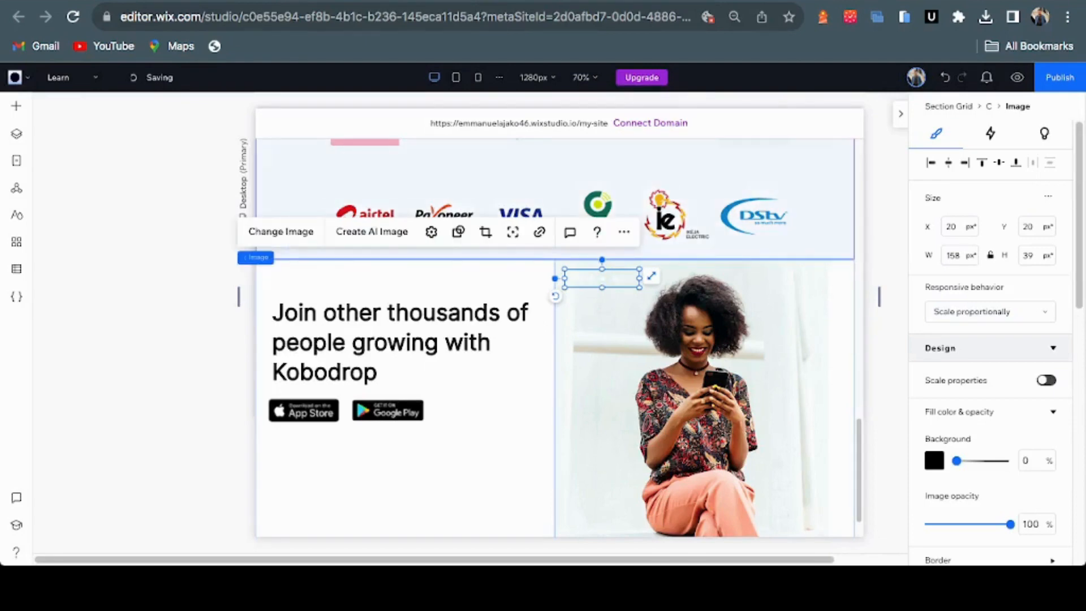
Move the star-rating image onto the photo and send the woman's photo behind the grey box
{"action": "left_click_drag", "start_coordinate": [602, 277], "coordinate": [783, 477]}
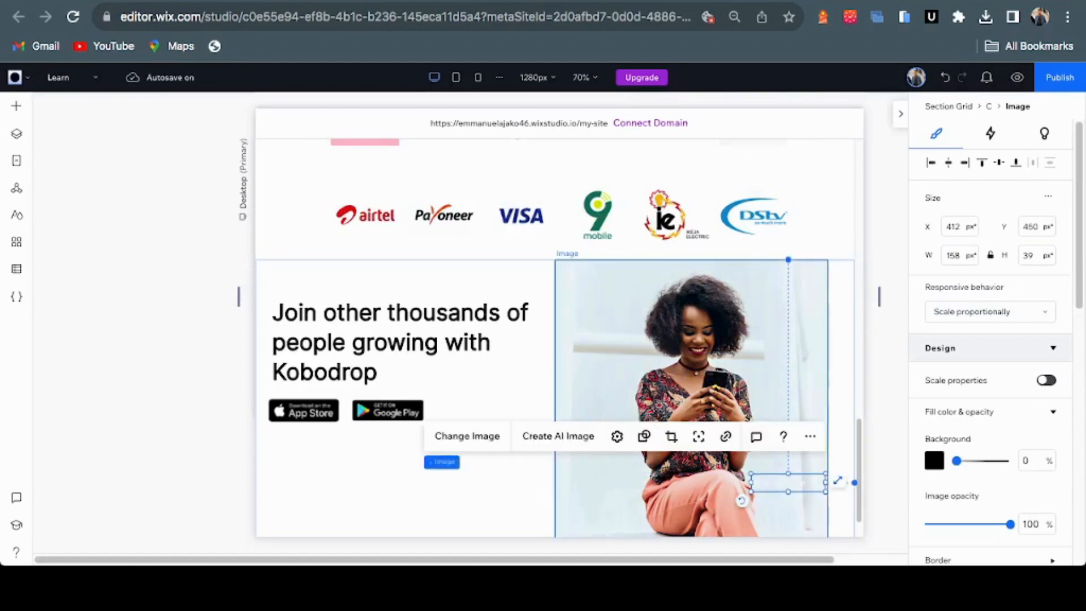
{"action": "left_click", "coordinate": [758, 367]}
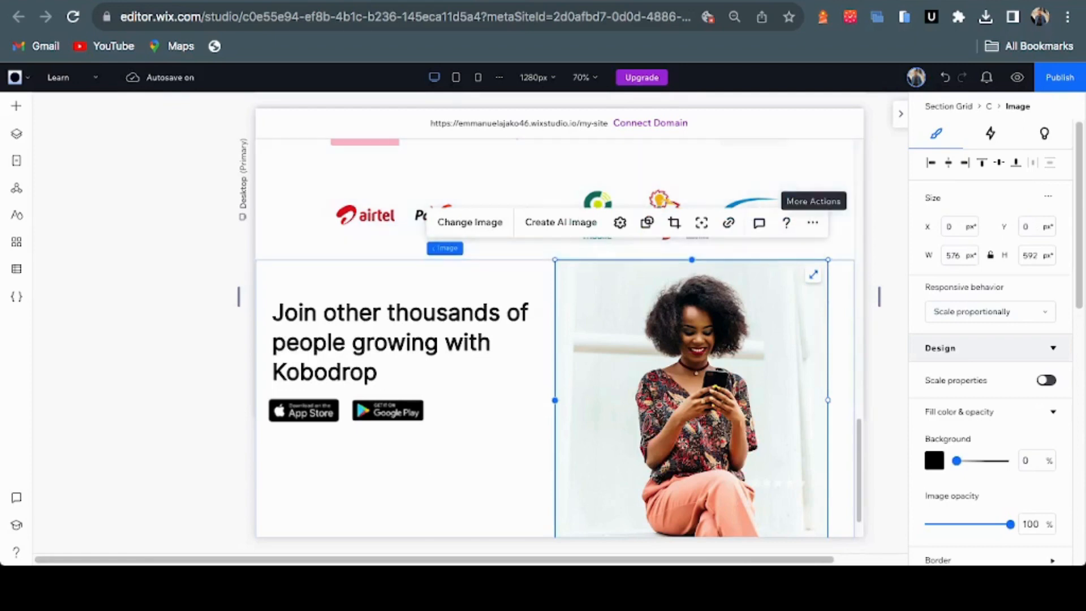
{"action": "left_click", "coordinate": [812, 222]}
{"action": "mouse_move", "coordinate": [848, 332]}
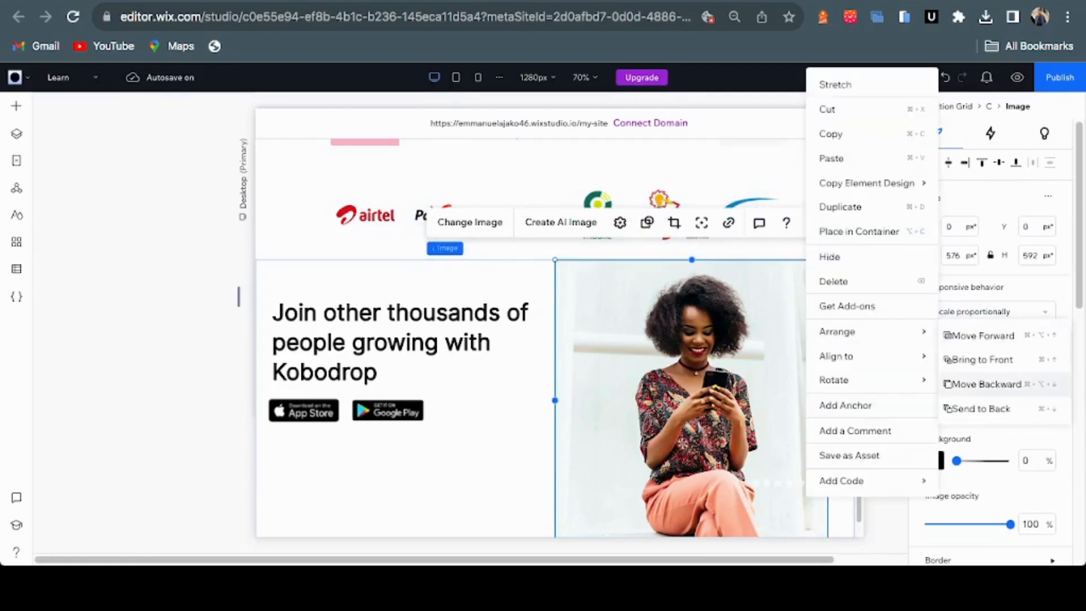
{"action": "left_click", "coordinate": [984, 384]}
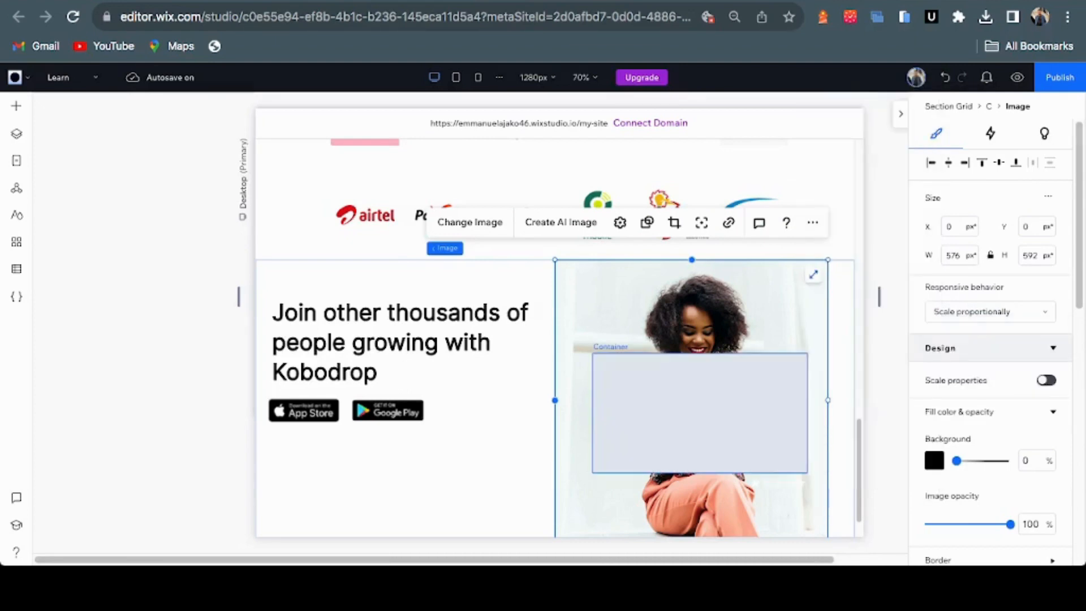
Stretch the grey box down to the section bottom and leftward to 530 × 396 px at X 40
{"action": "left_click", "coordinate": [700, 413]}
{"action": "scroll", "coordinate": [699, 412], "scroll_direction": "down", "scroll_amount": 1}
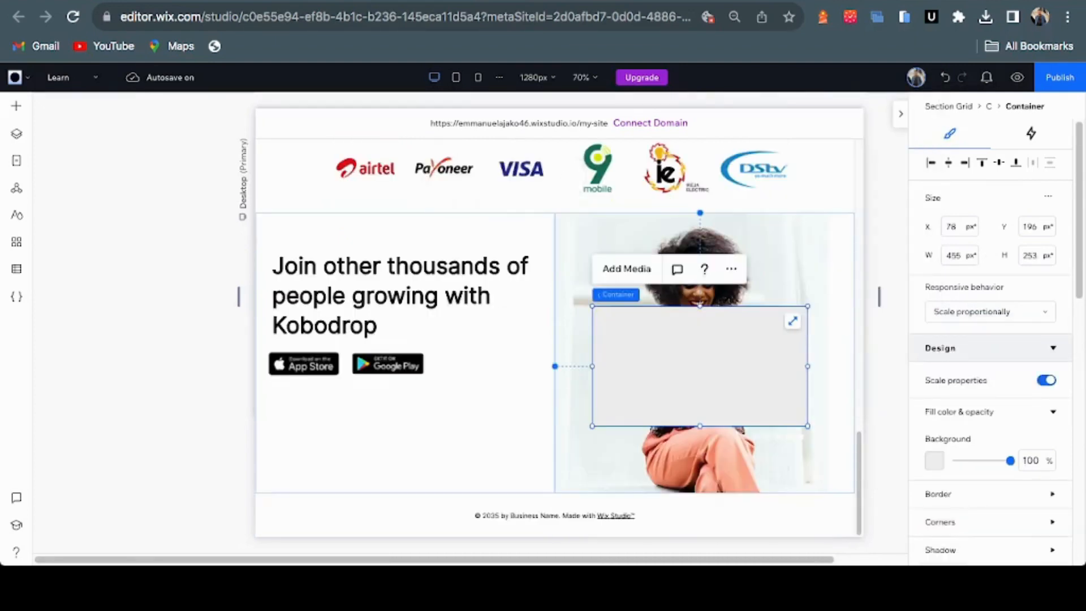
{"action": "left_click_drag", "start_coordinate": [699, 366], "coordinate": [700, 366]}
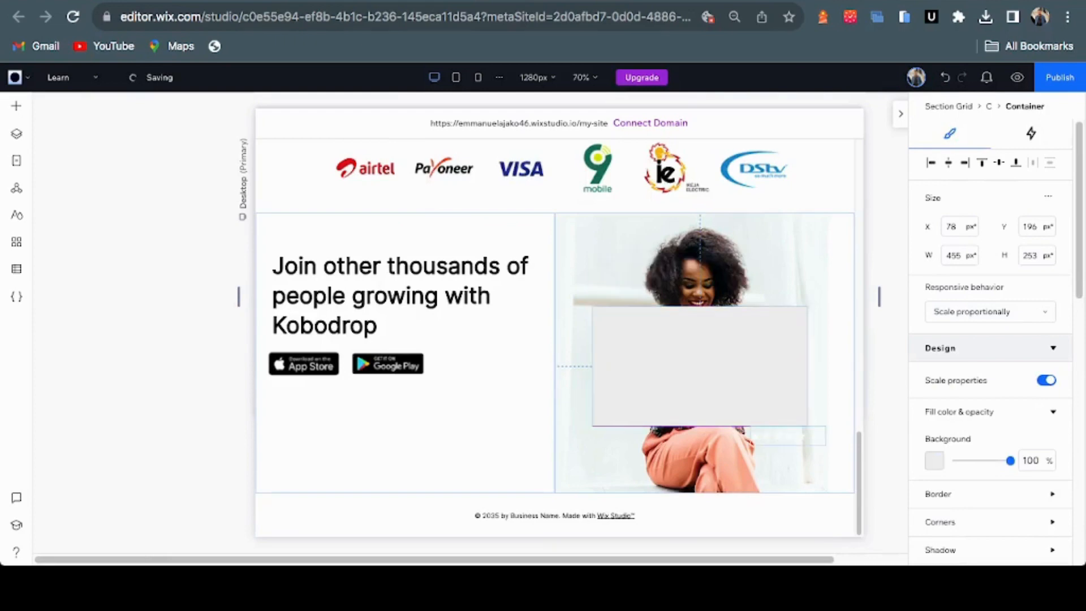
{"action": "left_click_drag", "start_coordinate": [699, 425], "coordinate": [700, 493]}
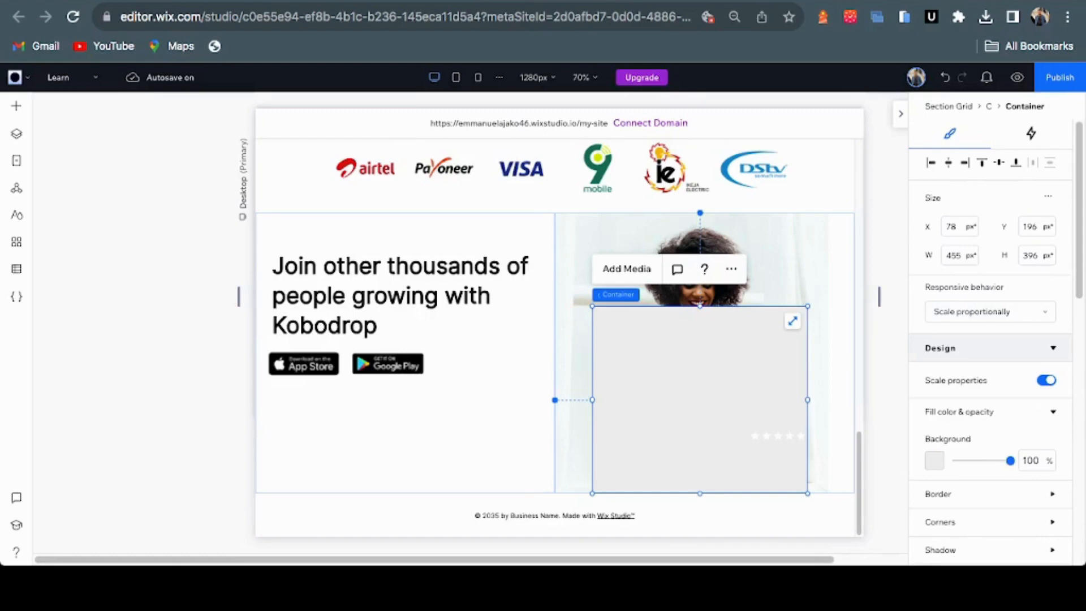
{"action": "left_click_drag", "start_coordinate": [592, 400], "coordinate": [574, 400]}
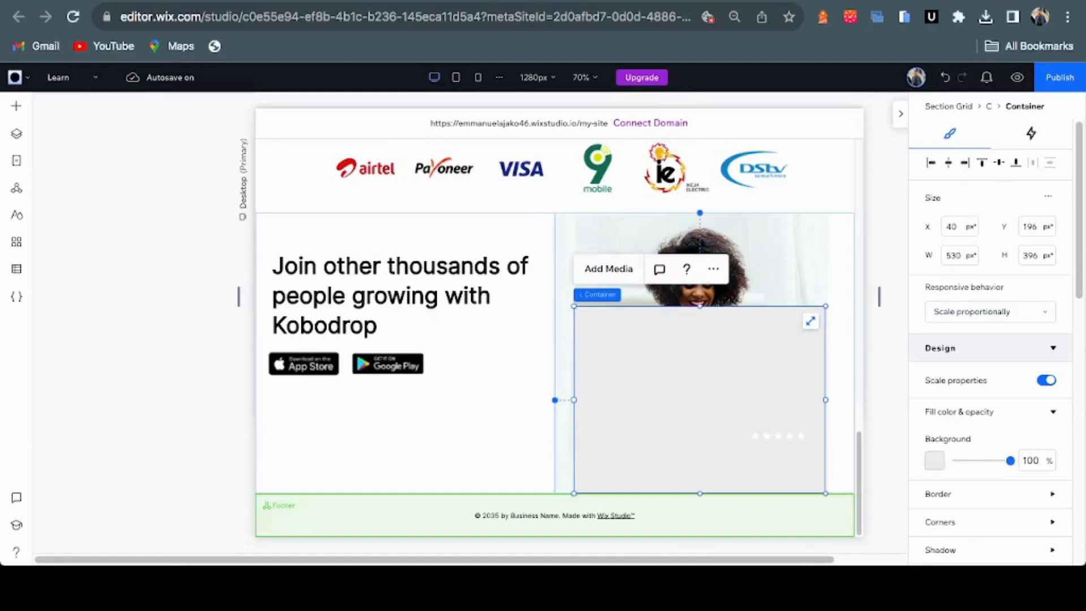
Fill the container over the photo with solid black at 100% opacity, checking the Figma design
{"action": "left_click", "coordinate": [934, 461]}
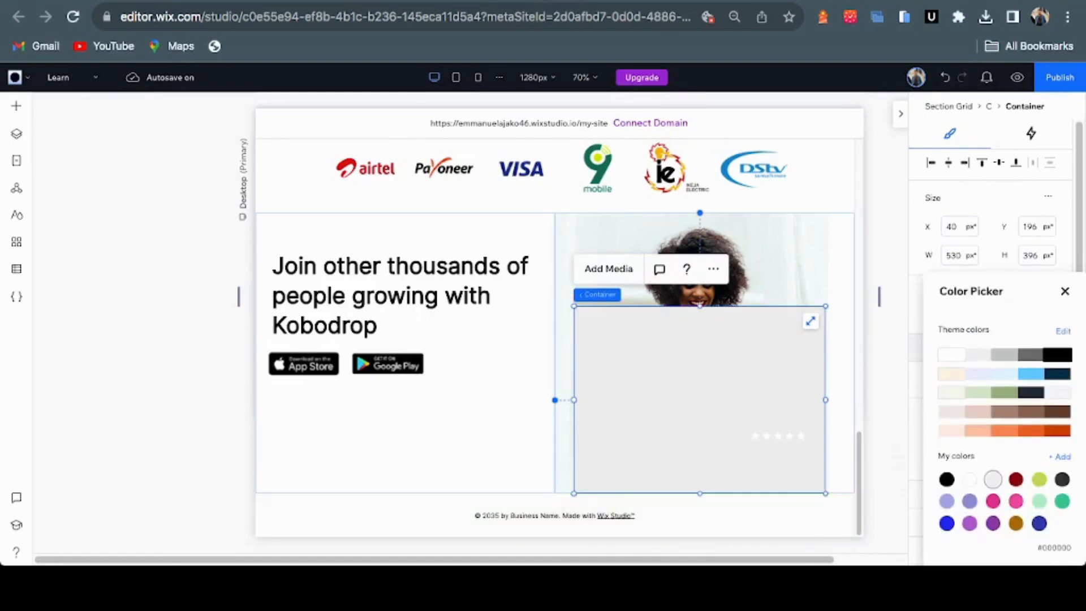
{"action": "left_click", "coordinate": [1057, 354]}
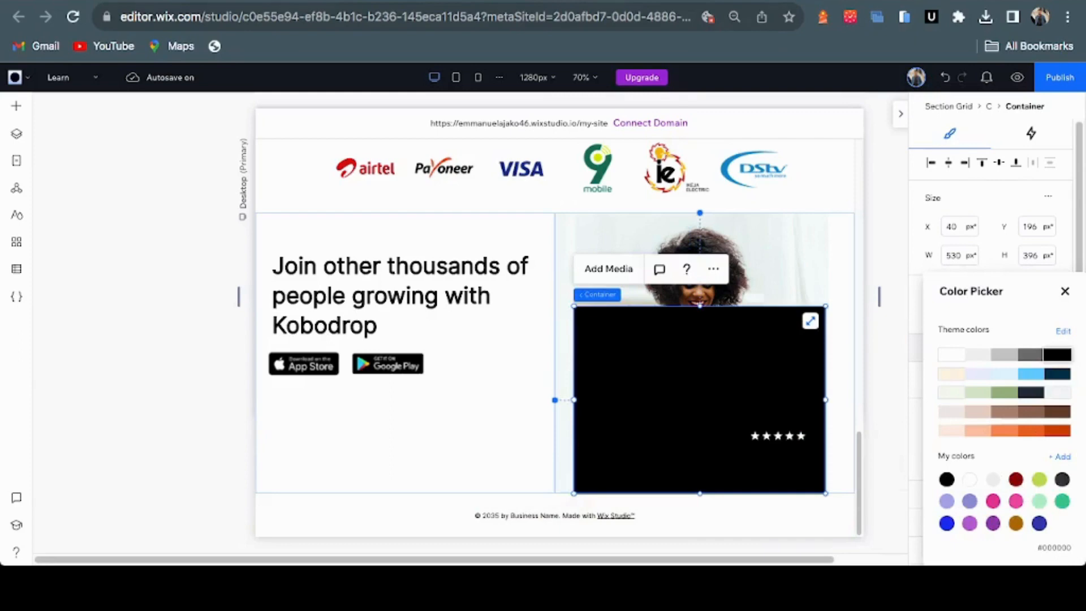
{"action": "key", "text": "ctrl+Tab"}
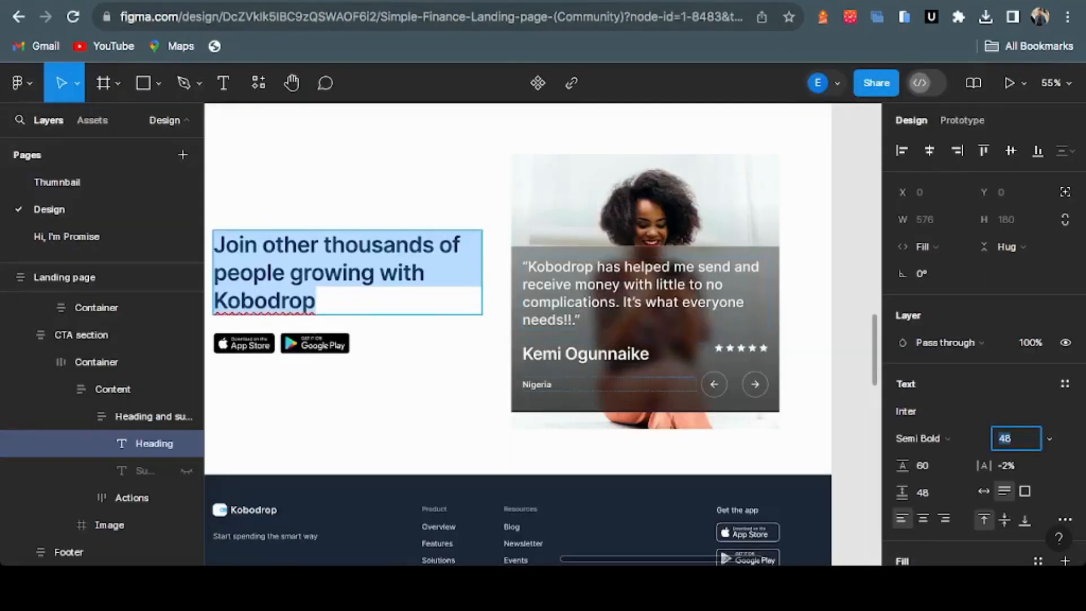
{"action": "key", "text": "ctrl+shift+Tab"}
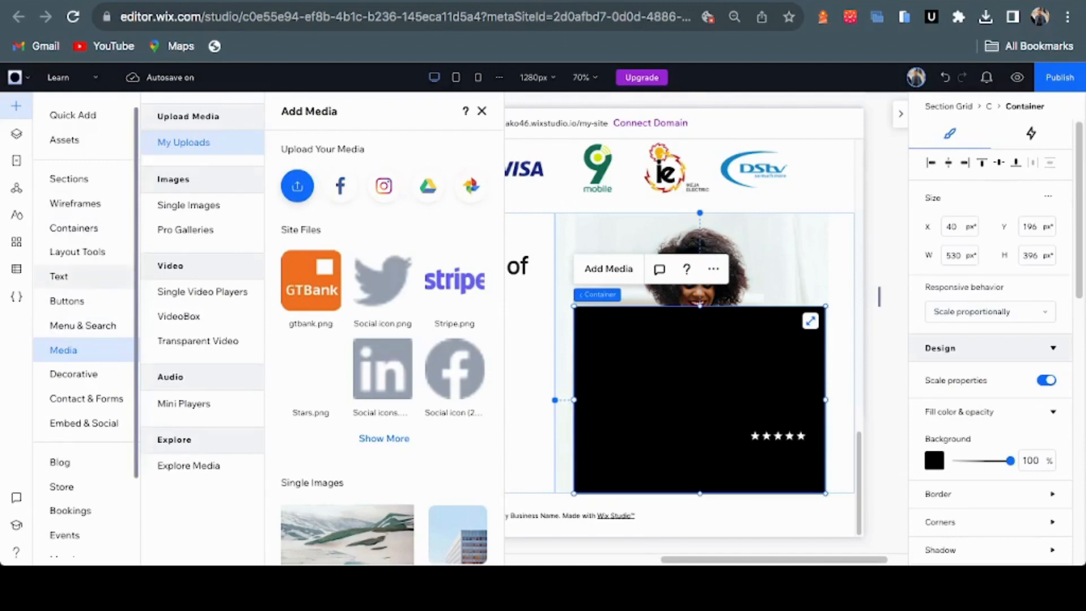
Add a paragraph text into the black card and replace it with the Figma testimonial quote about Kobodrop
{"action": "left_click", "coordinate": [59, 276]}
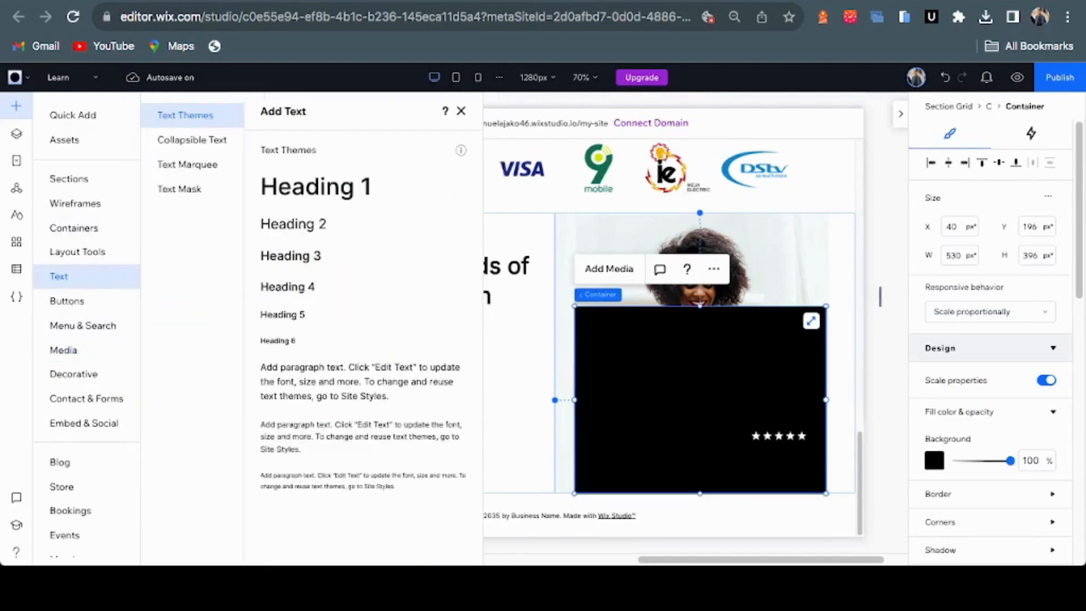
{"action": "left_click_drag", "start_coordinate": [362, 381], "coordinate": [719, 355]}
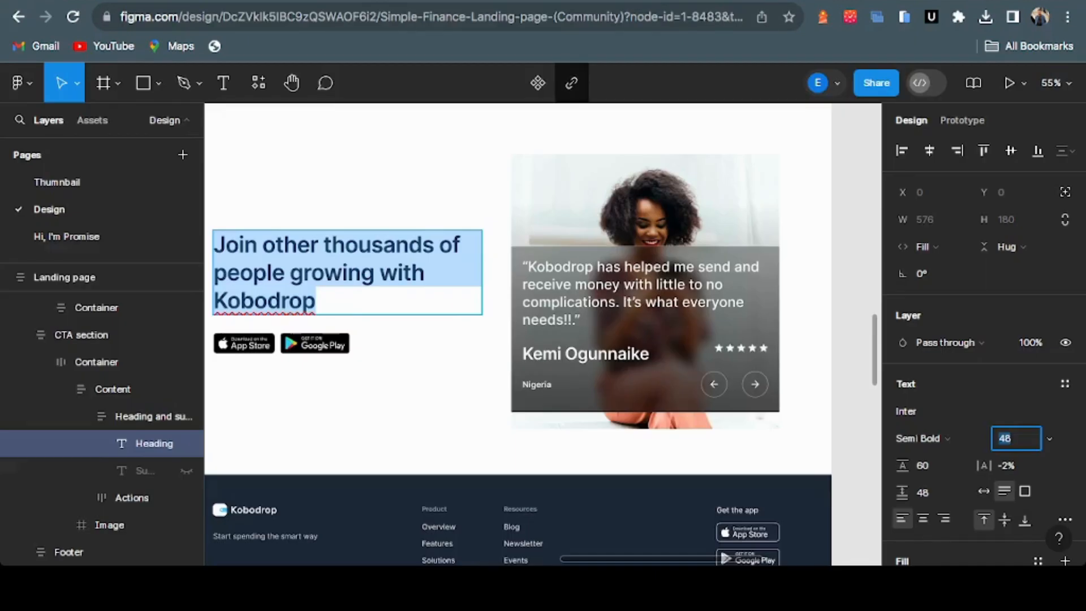
{"action": "left_click", "coordinate": [622, 293], "text": "super"}
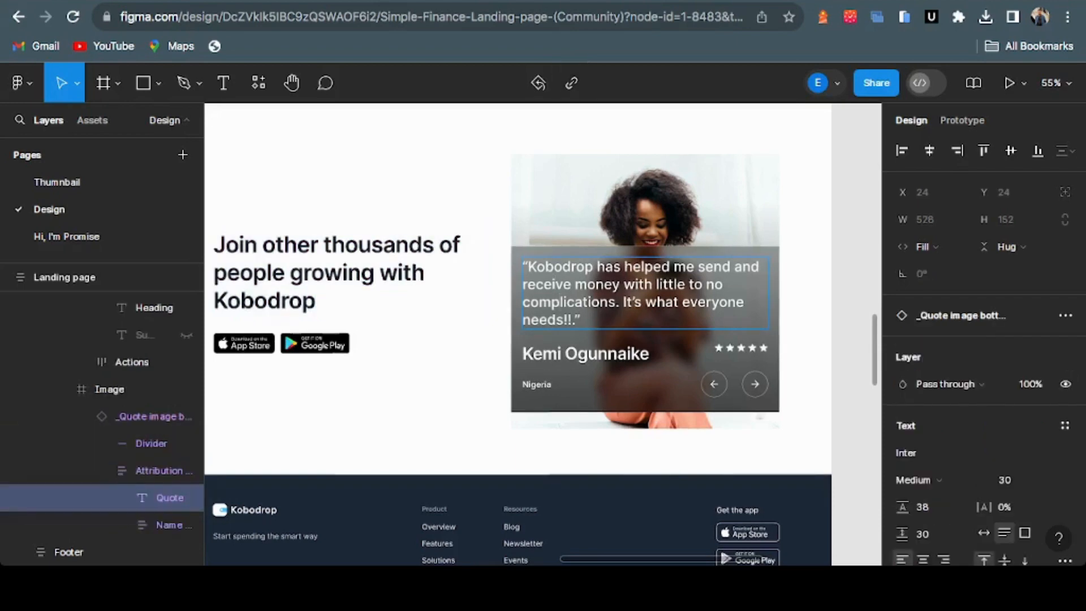
{"action": "key", "text": "Return"}
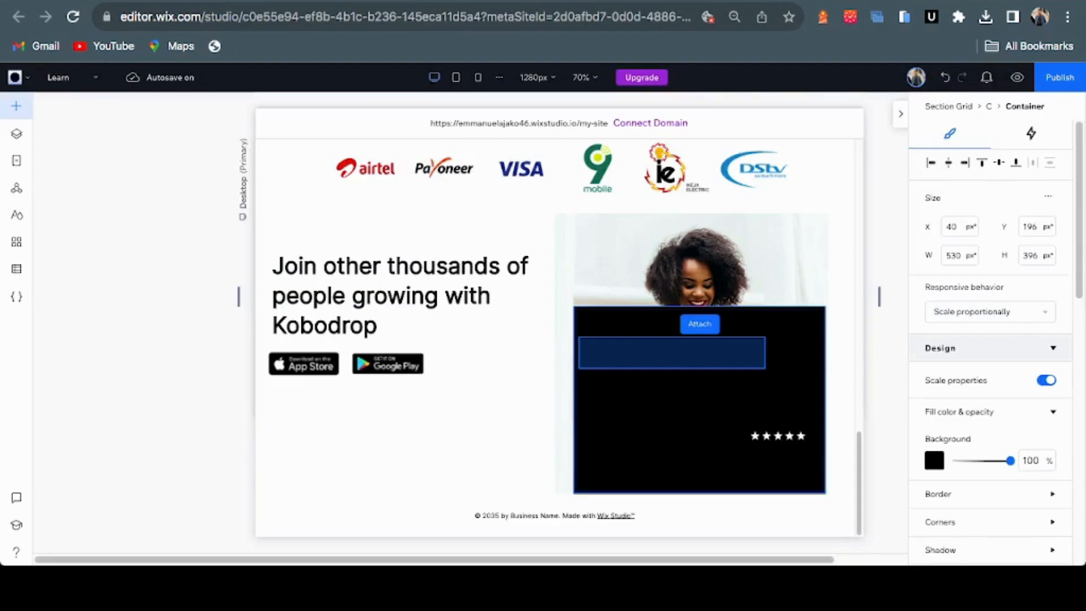
{"action": "key", "text": "super+Tab"}
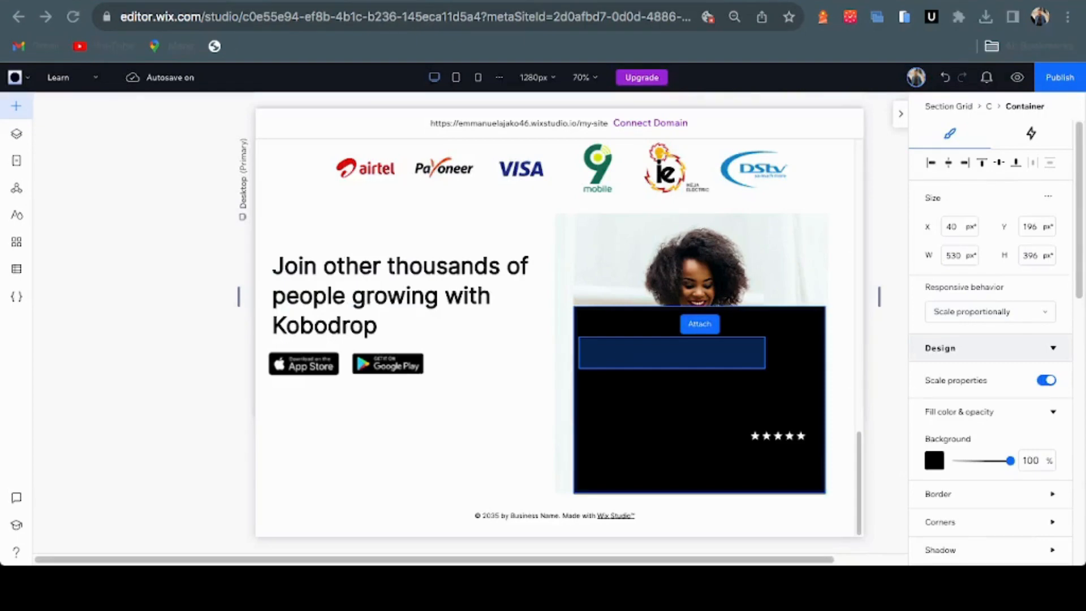
{"action": "left_click_drag", "start_coordinate": [672, 352], "coordinate": [672, 353]}
{"action": "key", "text": "super+Tab"}
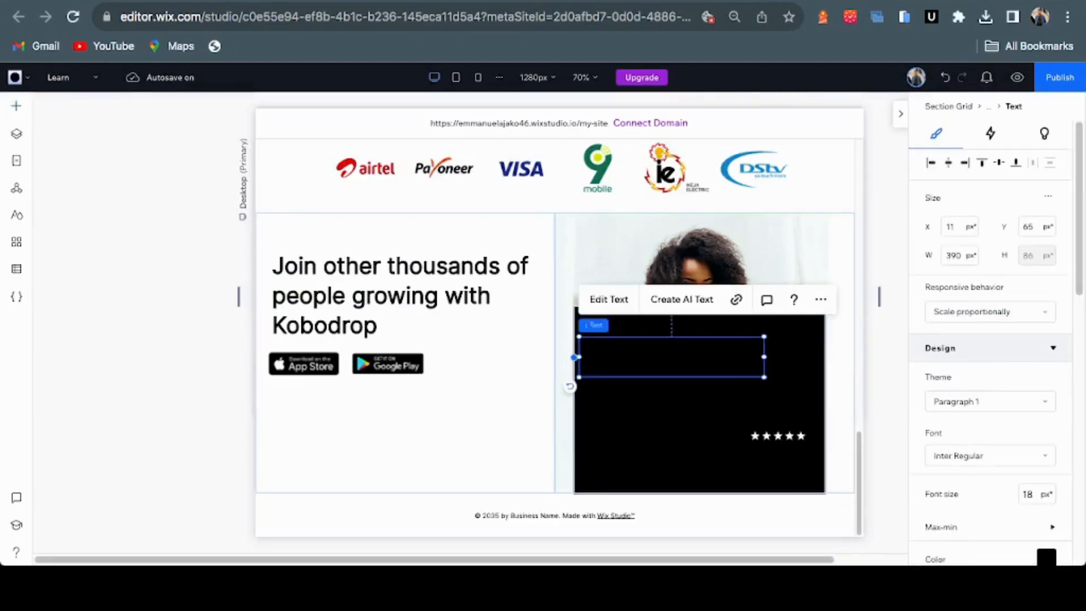
{"action": "double_click", "coordinate": [704, 361]}
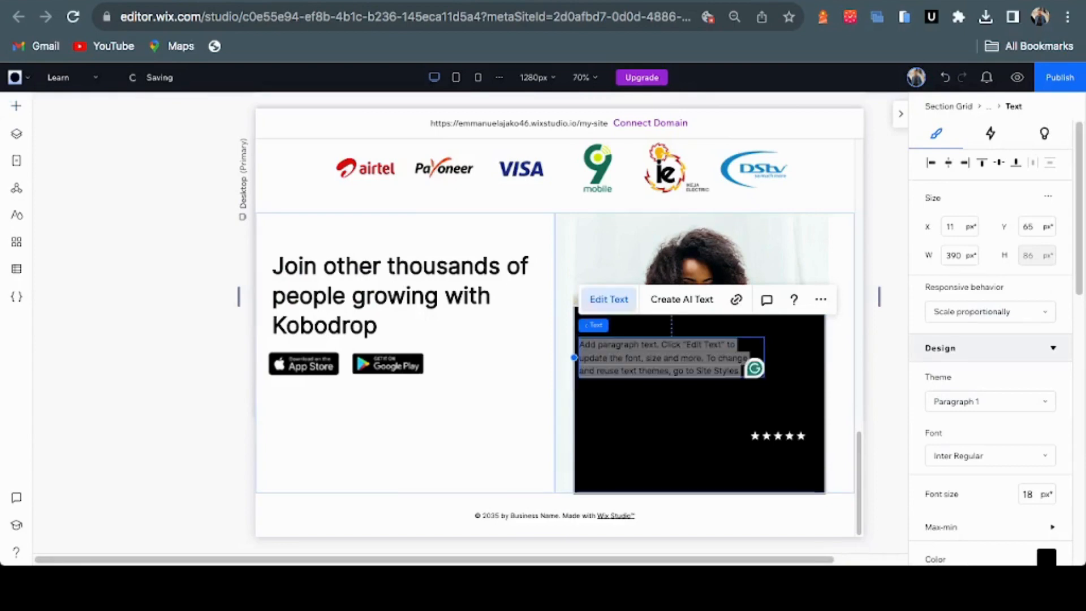
{"action": "left_click", "coordinate": [704, 361]}
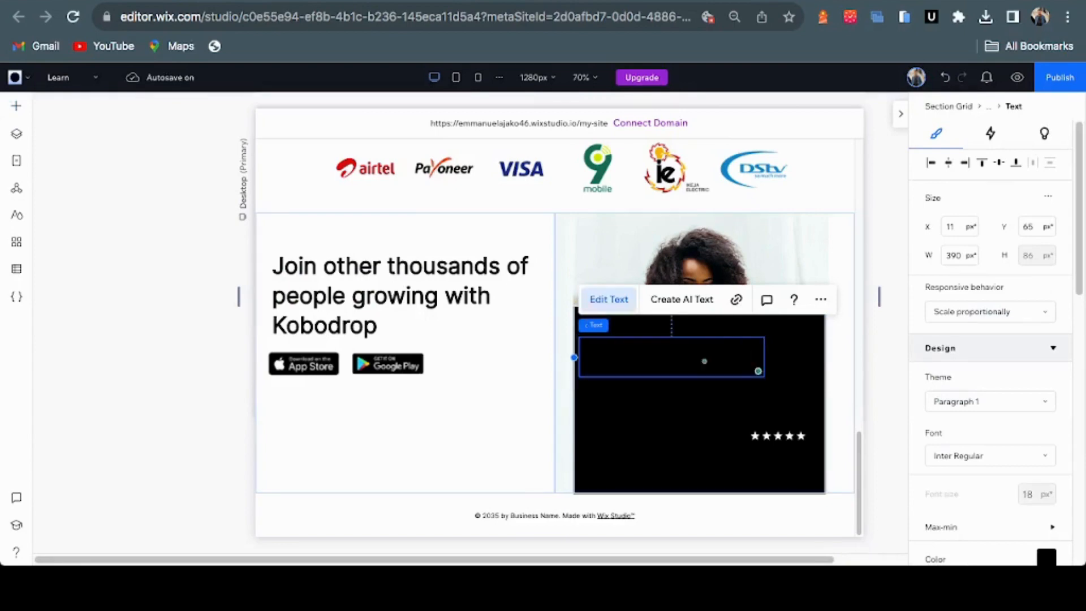
Set the quote text colour to the white theme swatch (#FFFFFF)
{"action": "left_click", "coordinate": [1046, 557]}
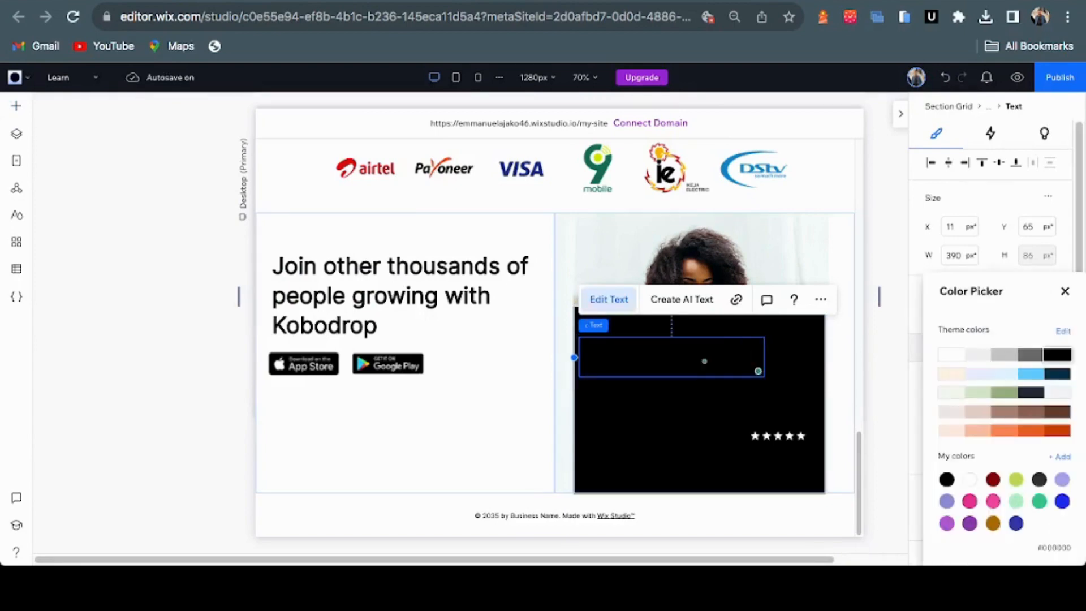
{"action": "left_click", "coordinate": [951, 354]}
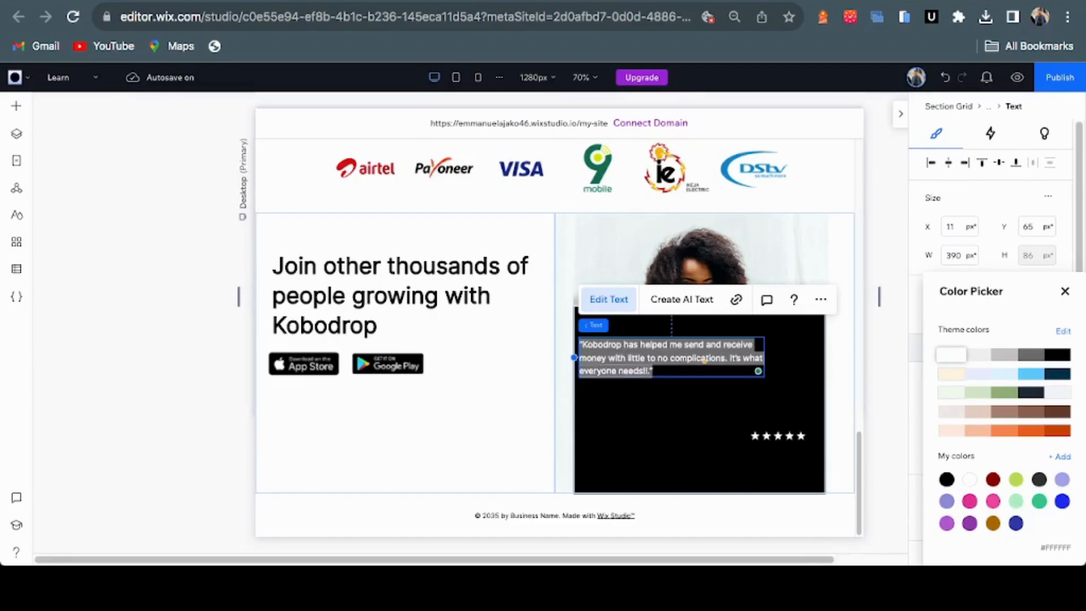
{"action": "left_click", "coordinate": [1065, 291]}
{"action": "key", "text": "ctrl+Tab"}
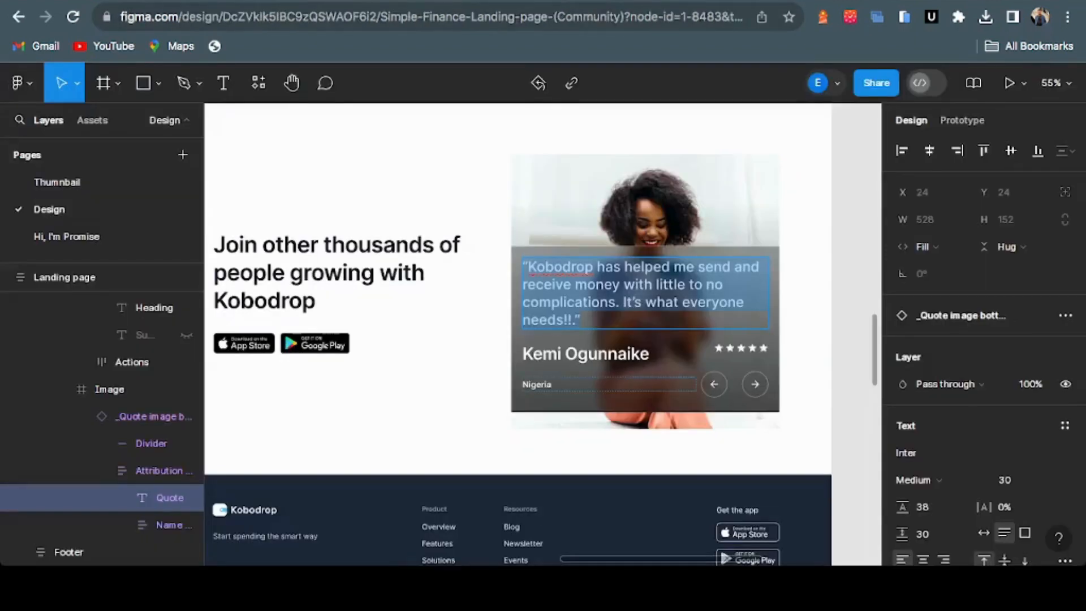
Match the Figma style by setting the quote's font size to 30 px, then duplicate the text
{"action": "left_click", "coordinate": [567, 354]}
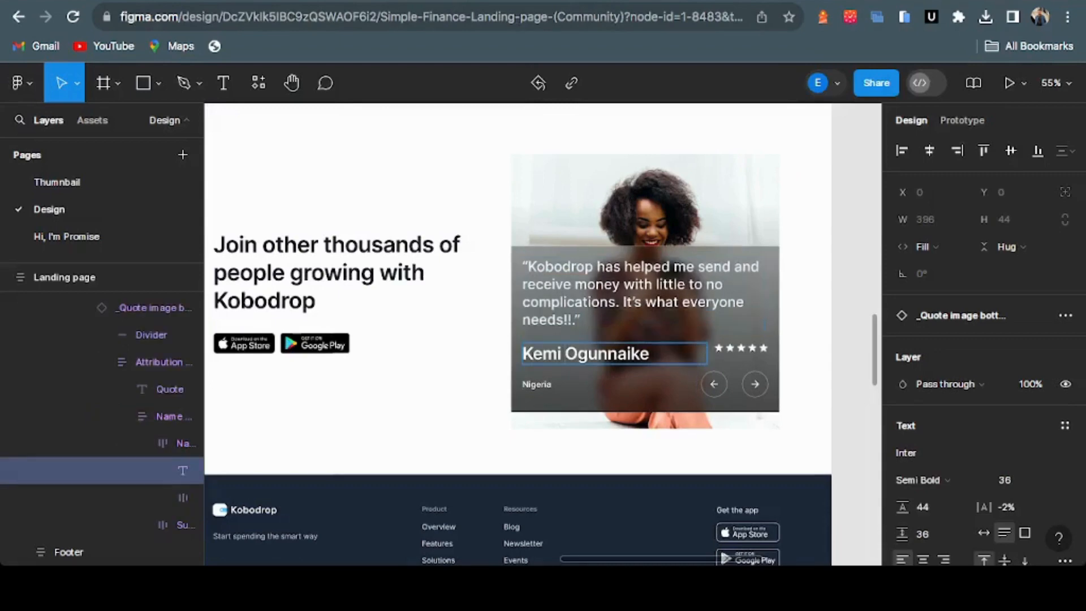
{"action": "triple_click", "coordinate": [566, 353]}
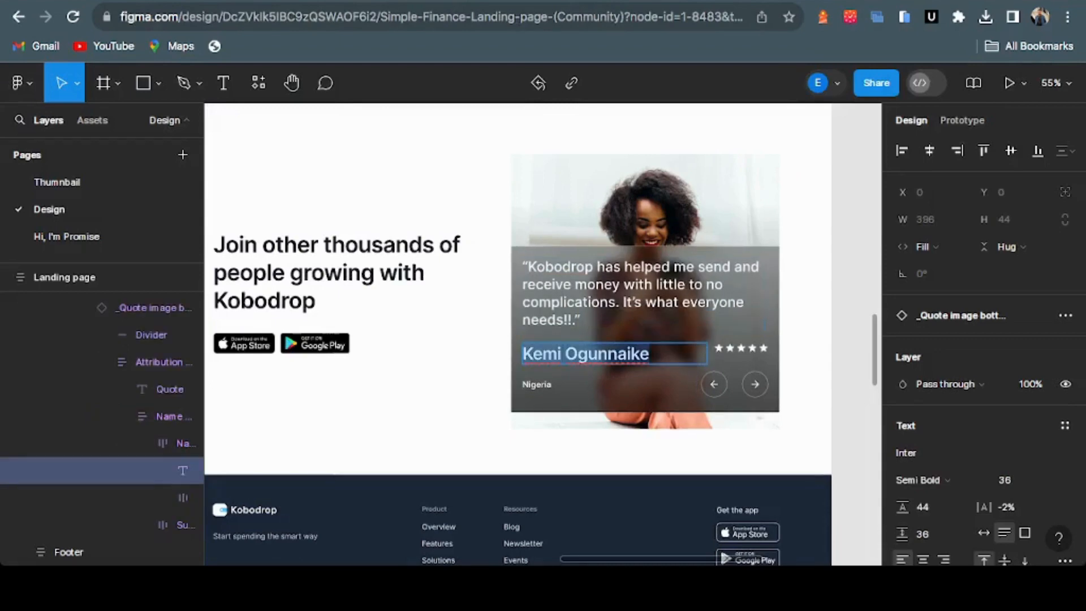
{"action": "key", "text": "ctrl+shift+Tab"}
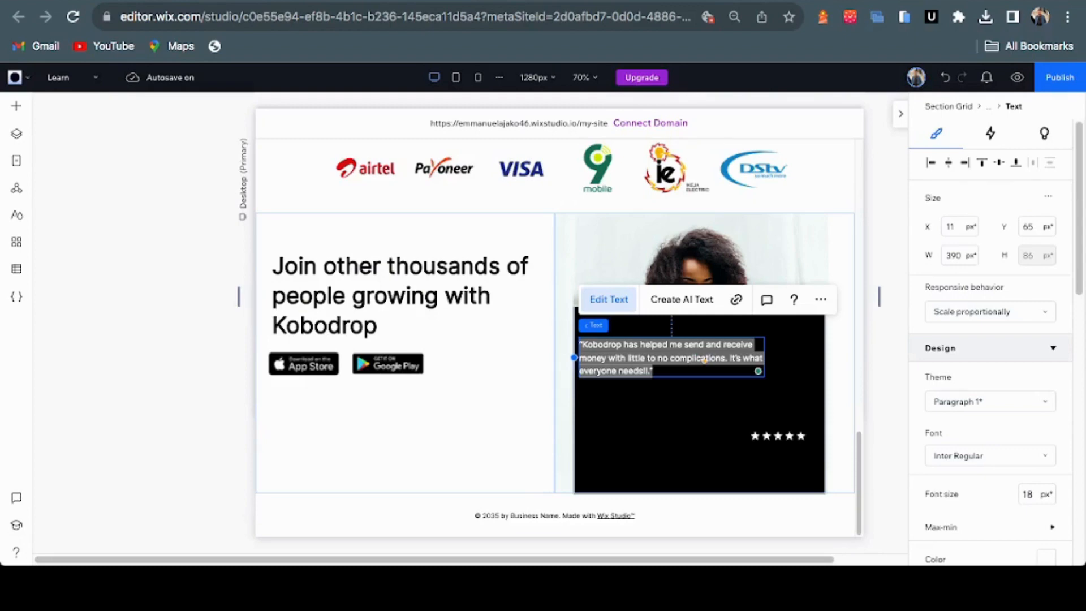
{"action": "left_click", "coordinate": [1028, 494]}
{"action": "type", "text": "30"}
{"action": "key", "text": "Return"}
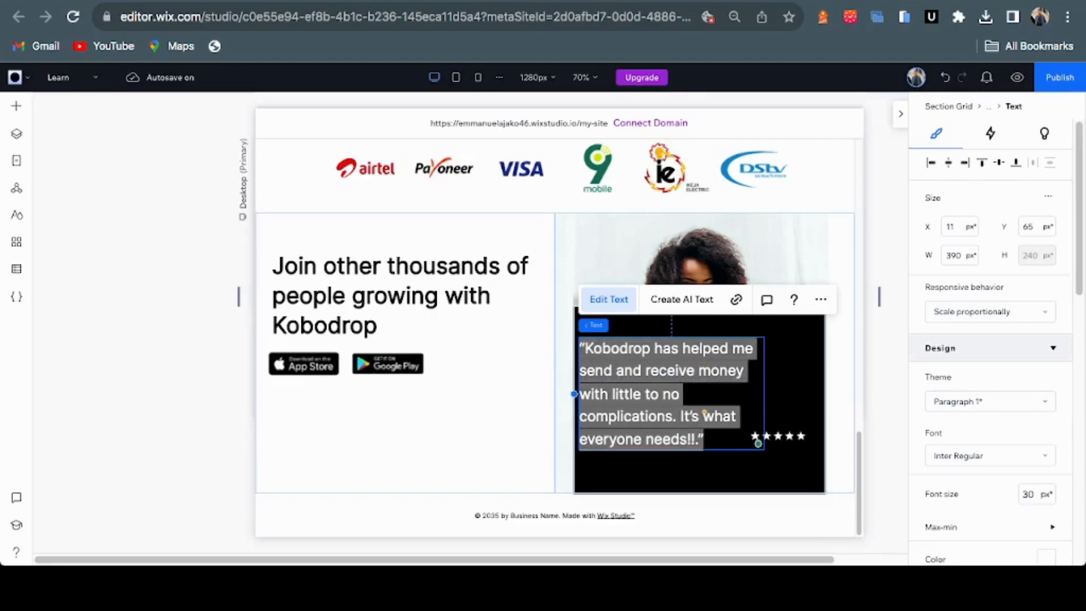
{"action": "key", "text": "Escape"}
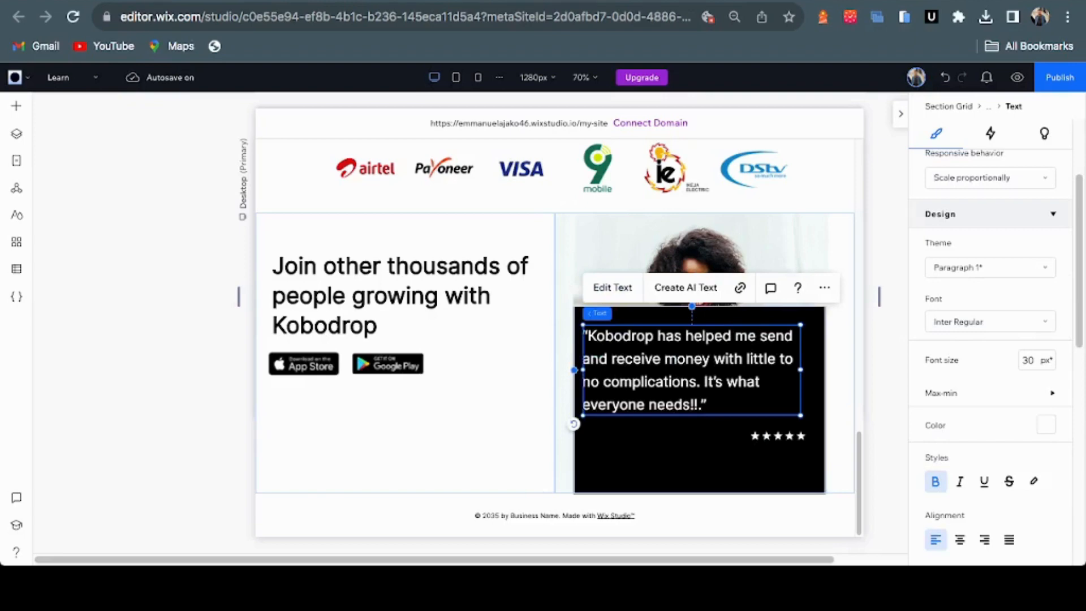
{"action": "key", "text": "Escape"}
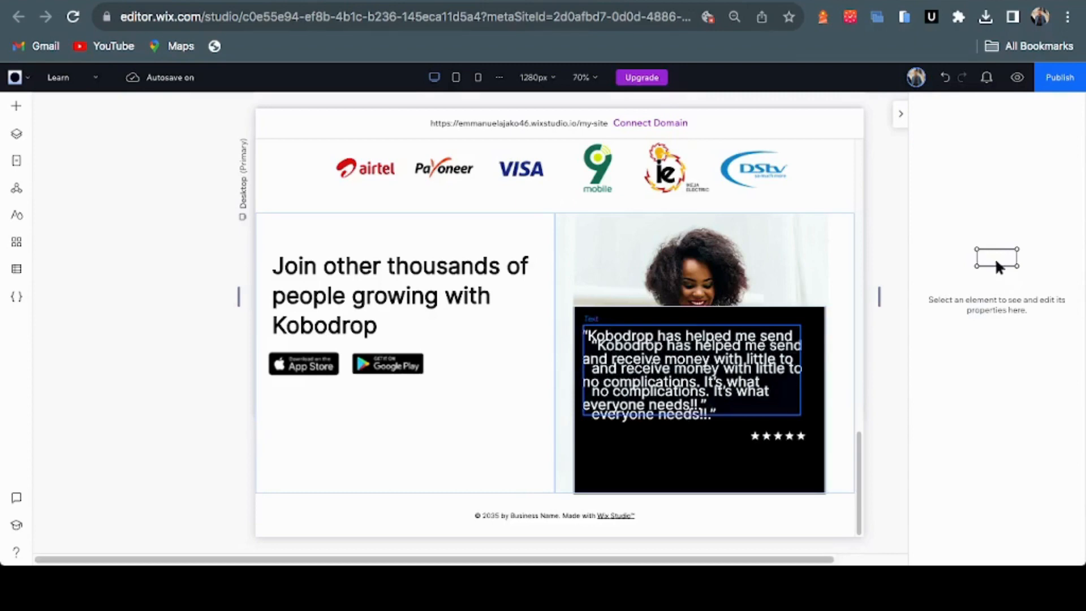
Move the copied quote down to the bottom of the black card, below the original quote
{"action": "left_click", "coordinate": [691, 373]}
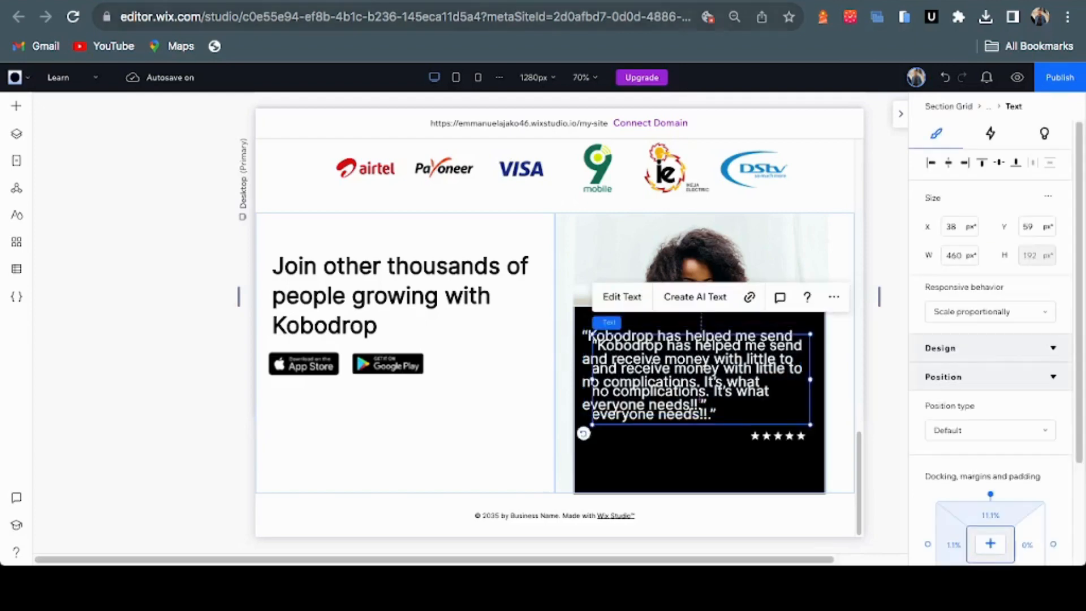
{"action": "key", "text": "ctrl+Tab"}
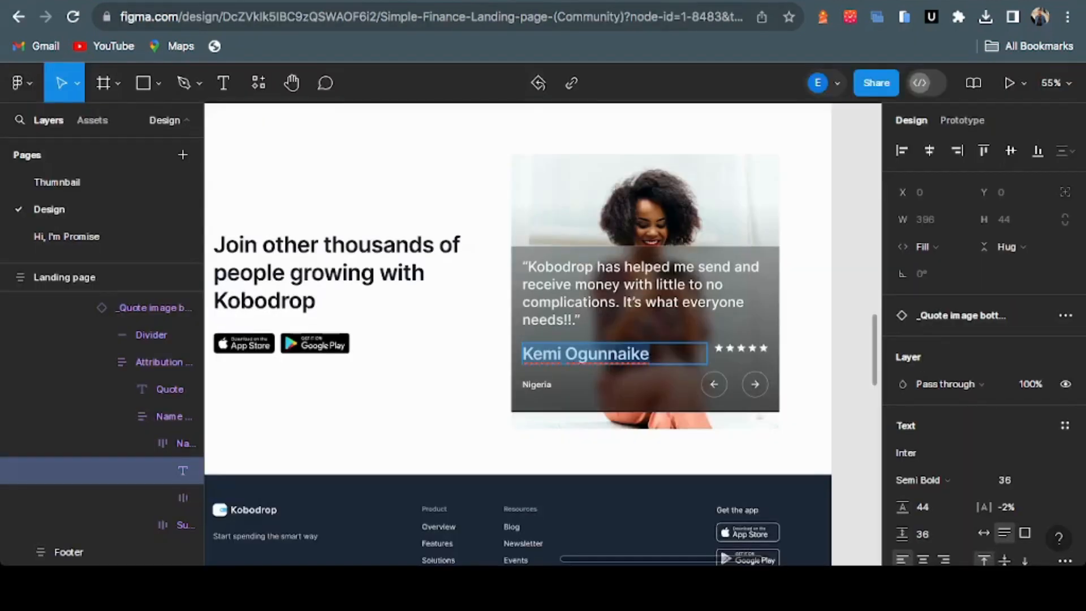
{"action": "key", "text": "ctrl+shift+Tab"}
{"action": "left_click_drag", "start_coordinate": [701, 377], "coordinate": [691, 452]}
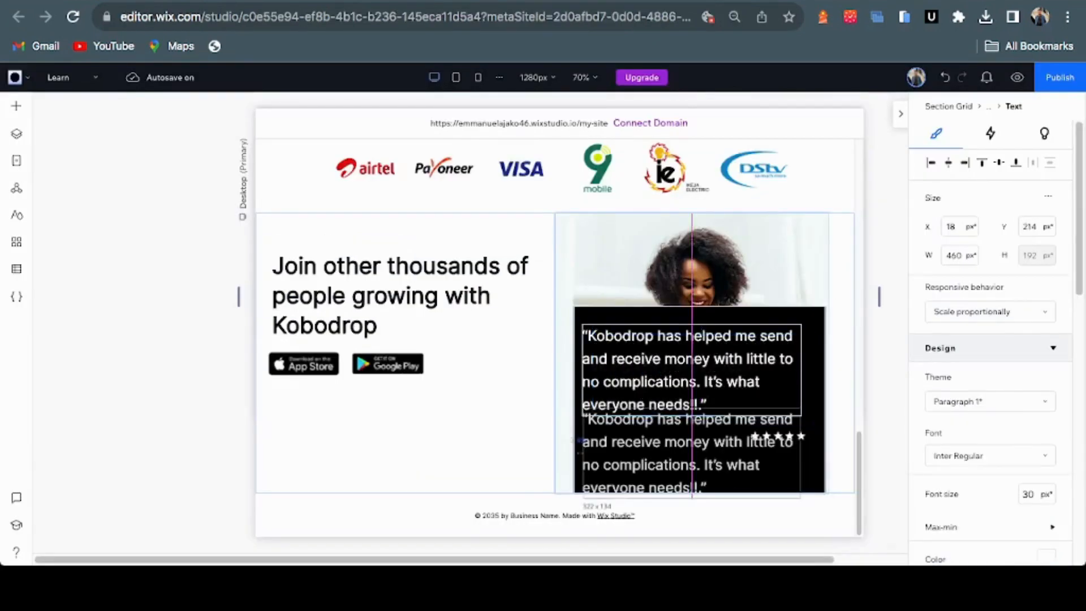
{"action": "left_click", "coordinate": [701, 277]}
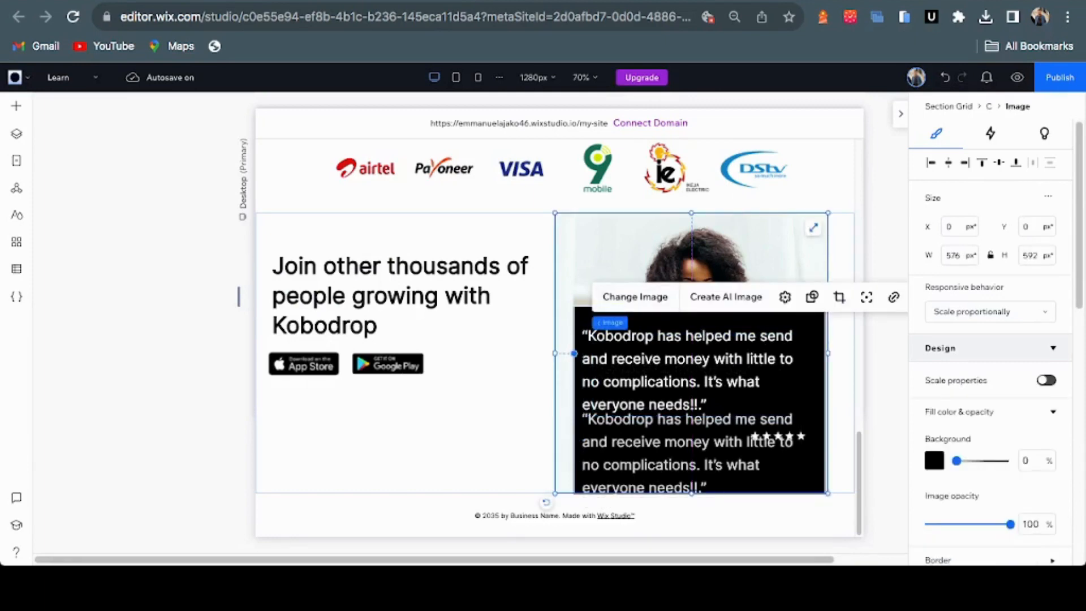
{"action": "left_click", "coordinate": [687, 452]}
{"action": "left_click", "coordinate": [885, 441]}
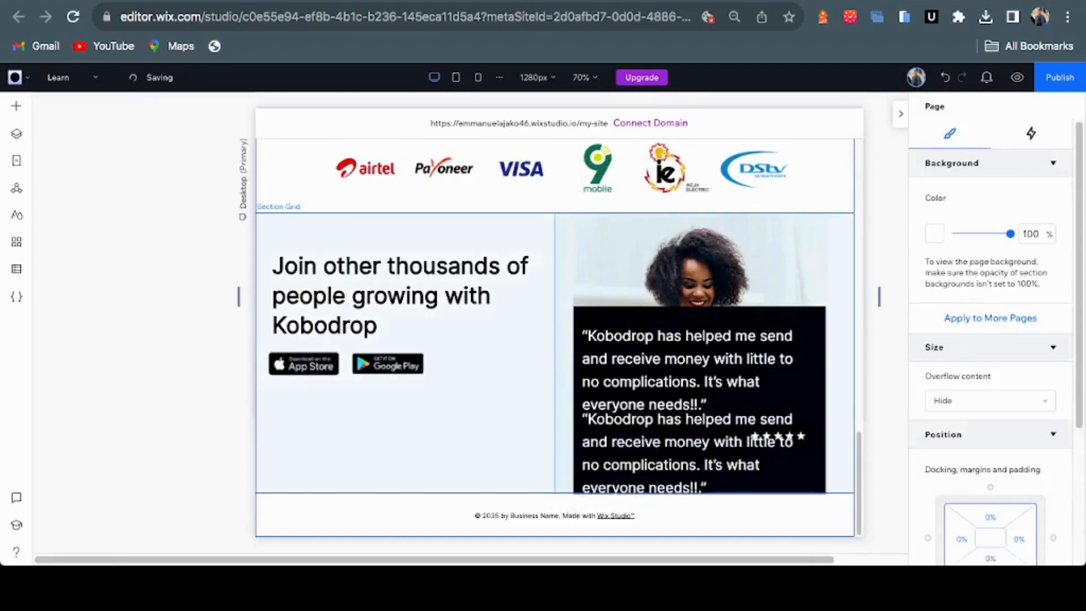
{"action": "left_click", "coordinate": [408, 430]}
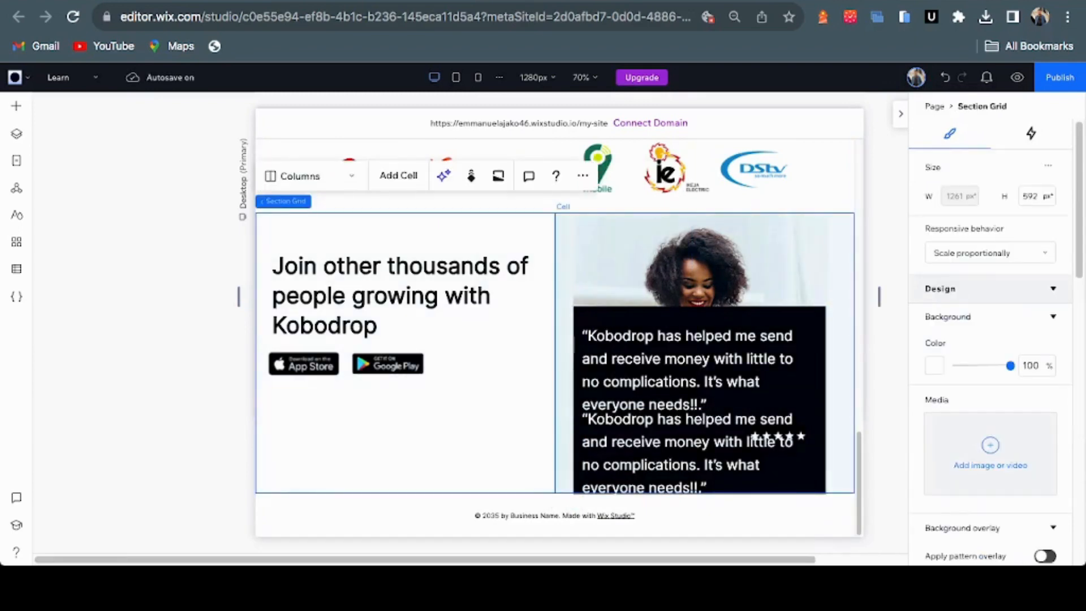
{"action": "left_click", "coordinate": [840, 260]}
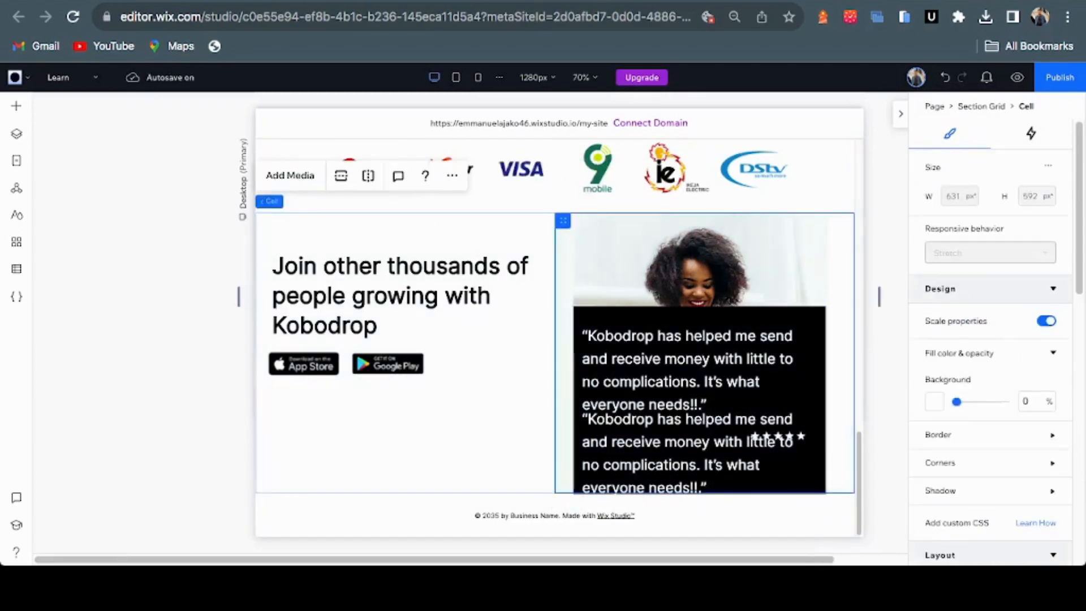
{"action": "left_click", "coordinate": [699, 367]}
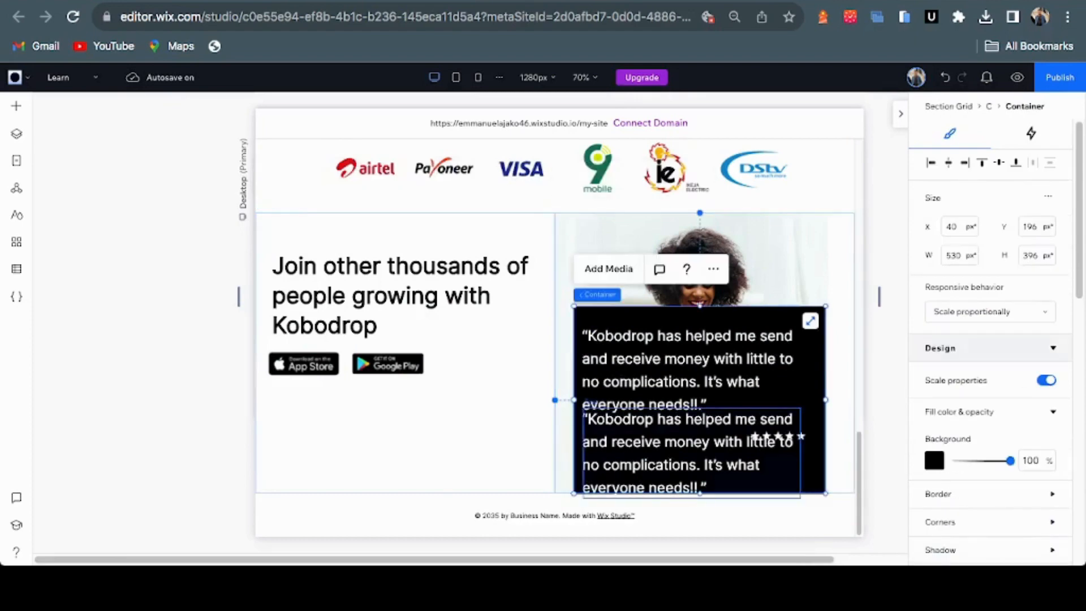
{"action": "left_click", "coordinate": [690, 452]}
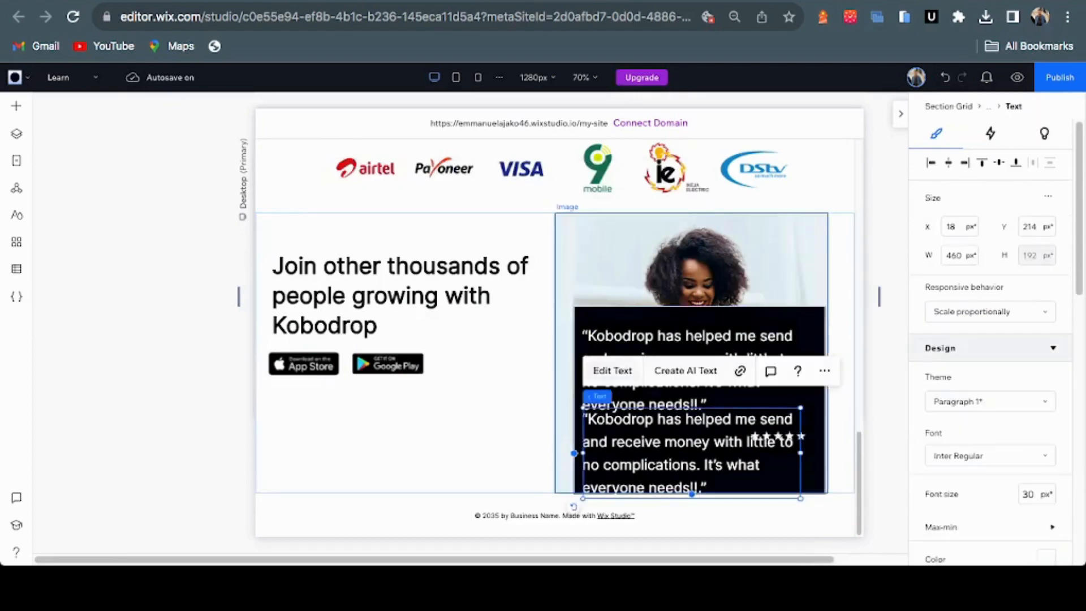
Replace the copy's text with the customer's name pasted from the Figma design
{"action": "left_click", "coordinate": [612, 371]}
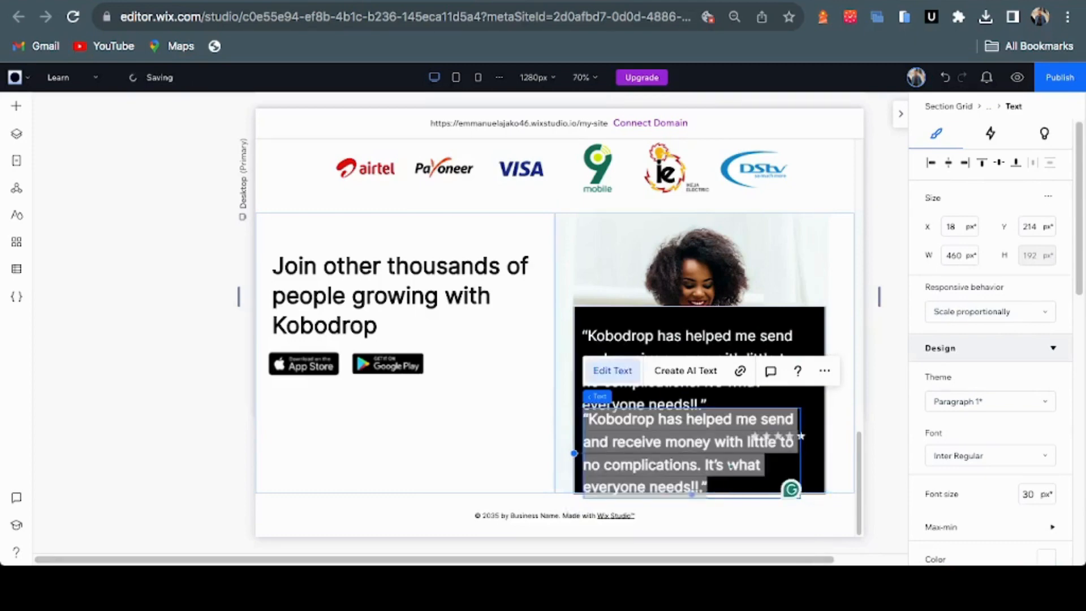
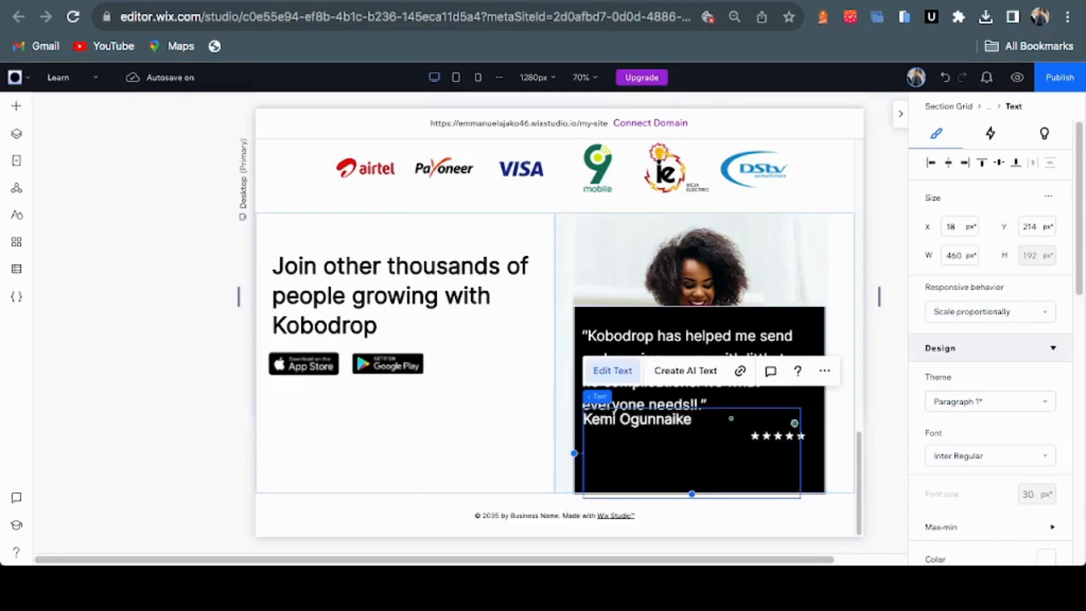
{"action": "scroll", "coordinate": [612, 371], "scroll_direction": "up", "scroll_amount": 1}
{"action": "scroll", "coordinate": [554, 340], "scroll_direction": "down", "scroll_amount": 1}
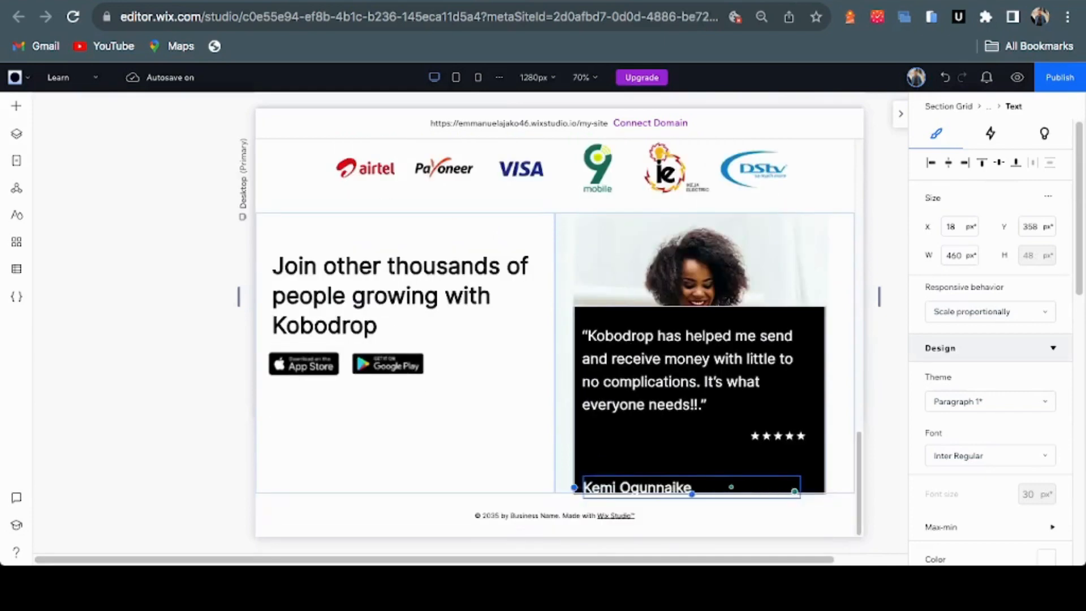
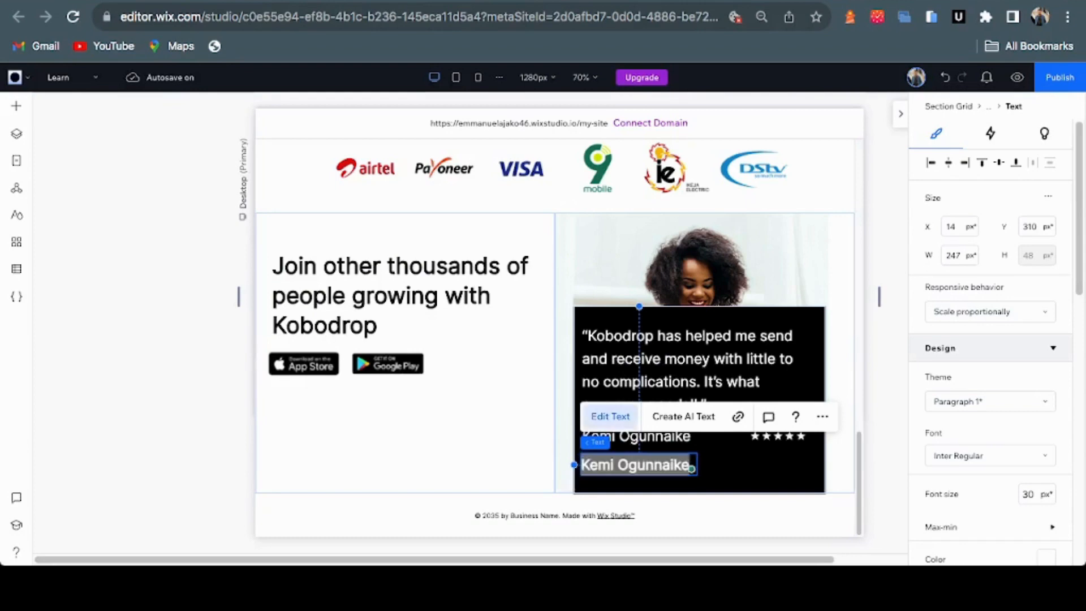
Type 'Nigeria' in the duplicated text box and set its font size to 18 px
{"action": "type", "text": "Nigeria"}
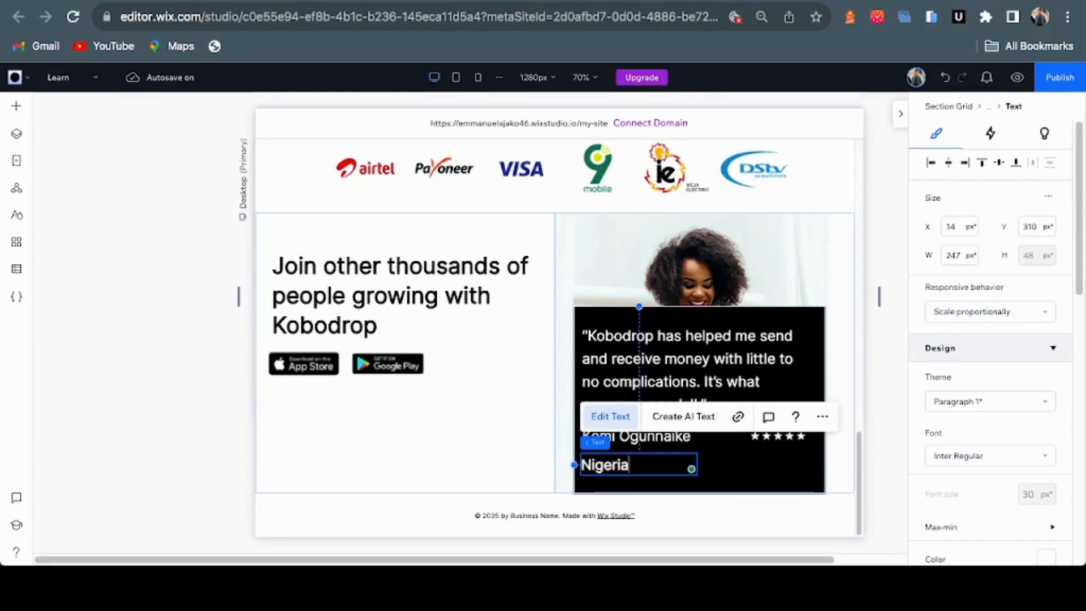
{"action": "key", "text": "ctrl+a"}
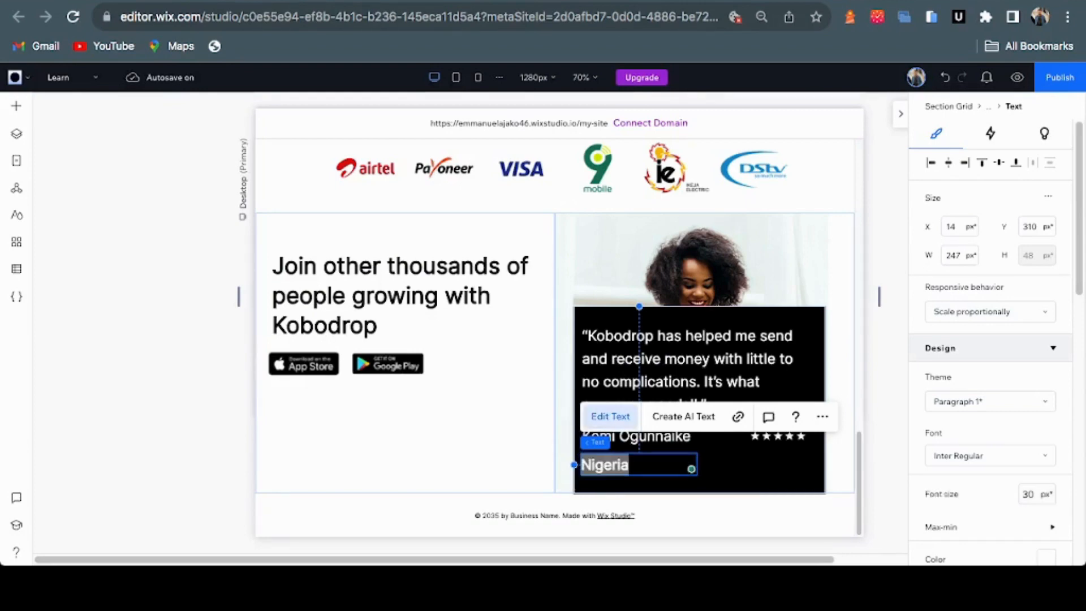
{"action": "left_click", "coordinate": [1036, 493]}
{"action": "type", "text": "18"}
{"action": "key", "text": "Return"}
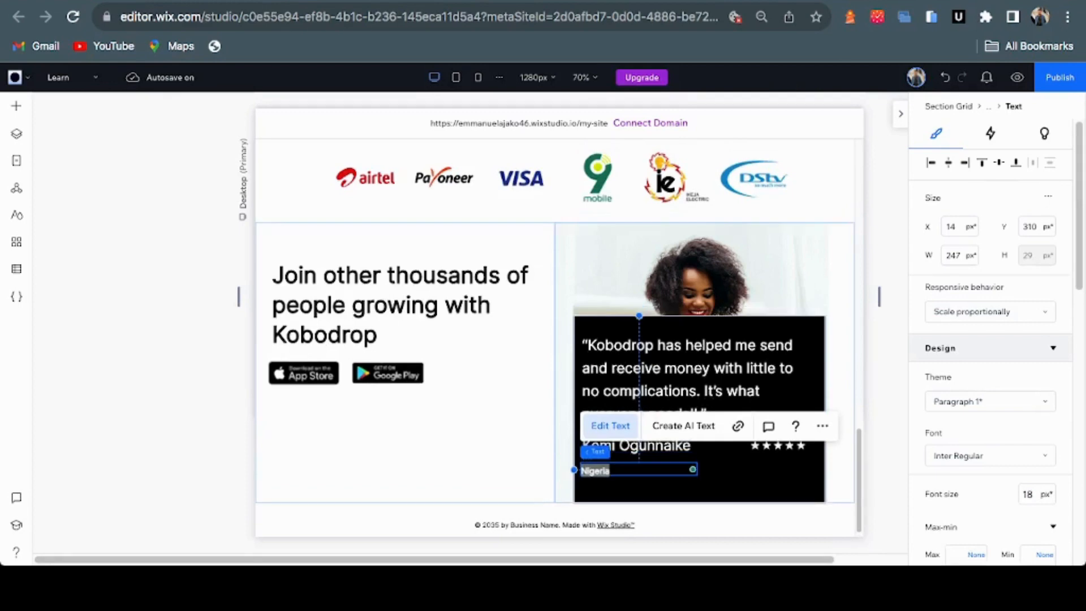
Nudge the Nigeria line slightly right and down, then compare it with the Figma design
{"action": "key", "text": "Escape"}
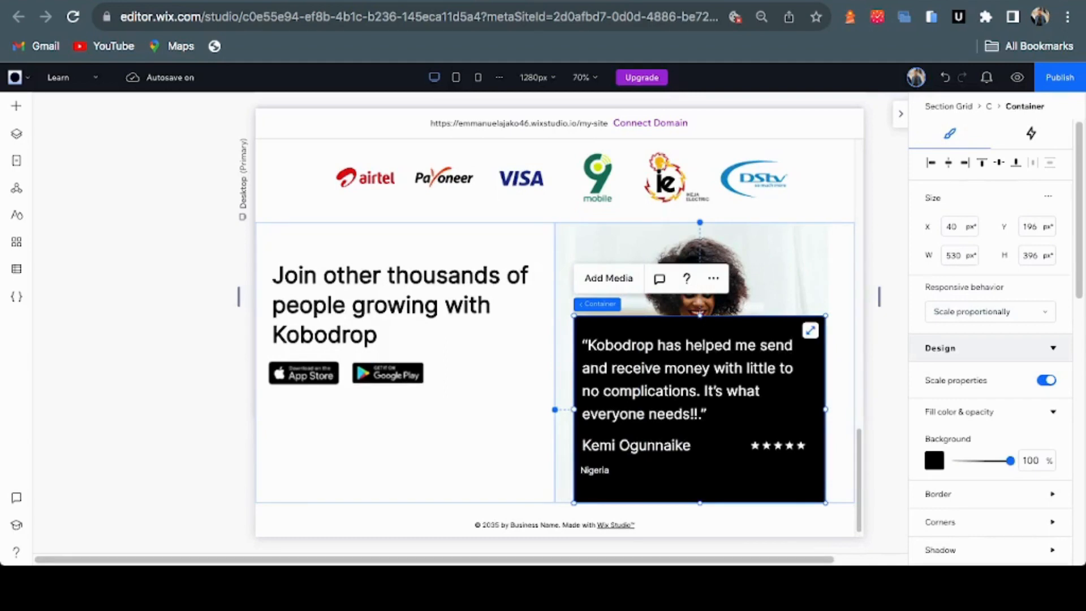
{"action": "left_click", "coordinate": [594, 470]}
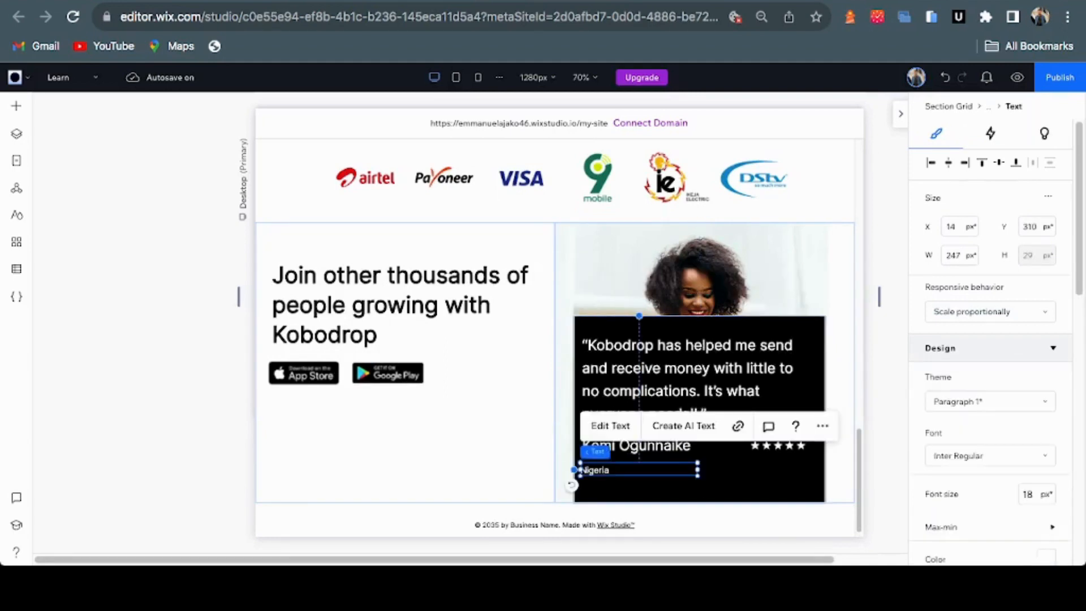
{"action": "left_click_drag", "start_coordinate": [594, 470], "coordinate": [597, 475]}
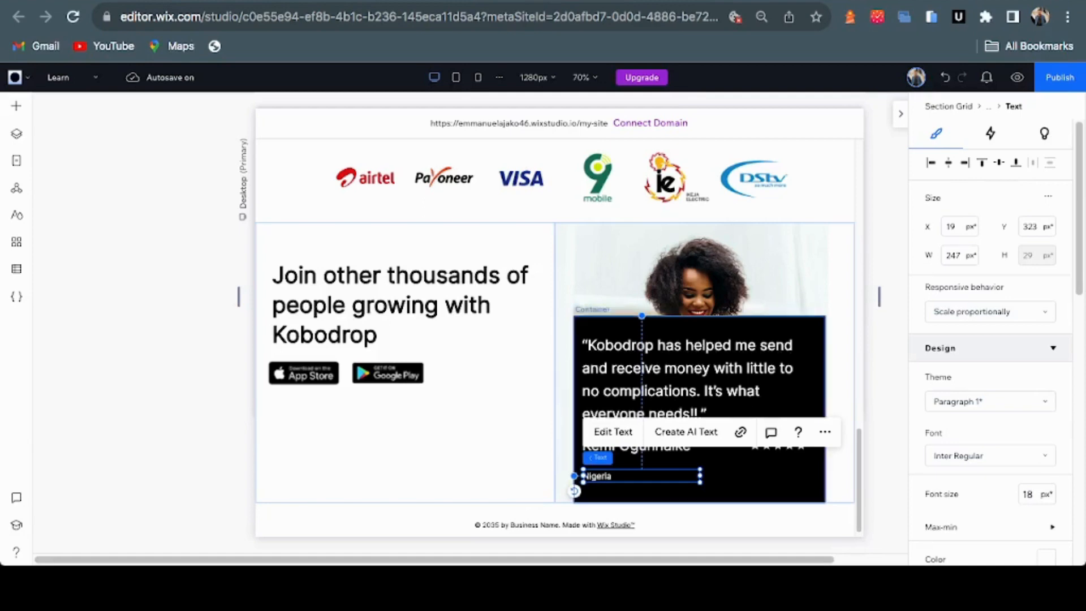
{"action": "key", "text": "ctrl+Tab"}
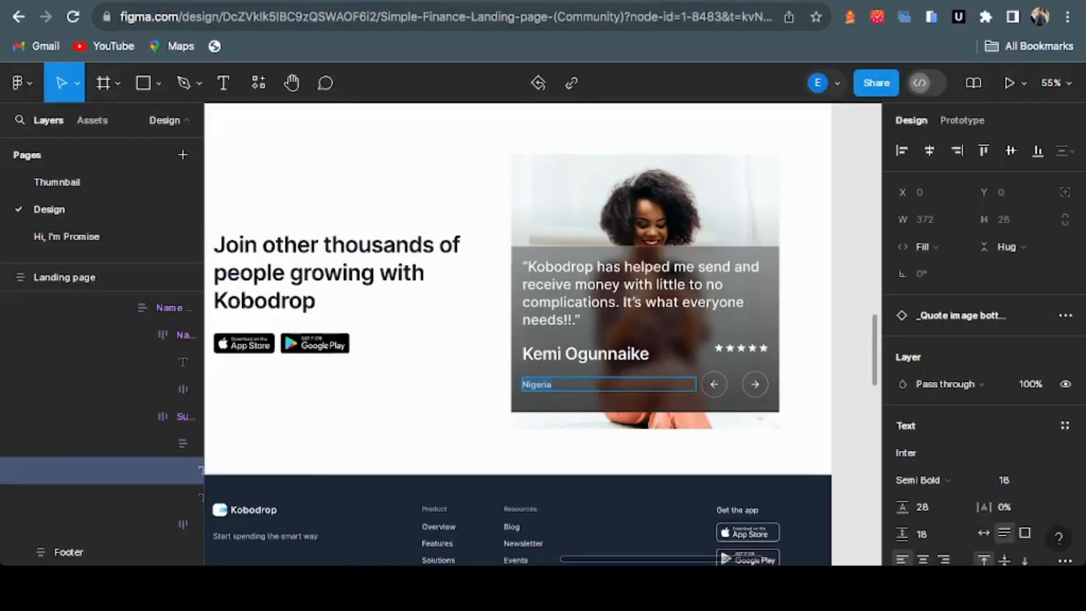
Add a round heart button from Add Elements > Buttons to the testimonial card's bottom-right corner
{"action": "key", "text": "ctrl+shift+Tab"}
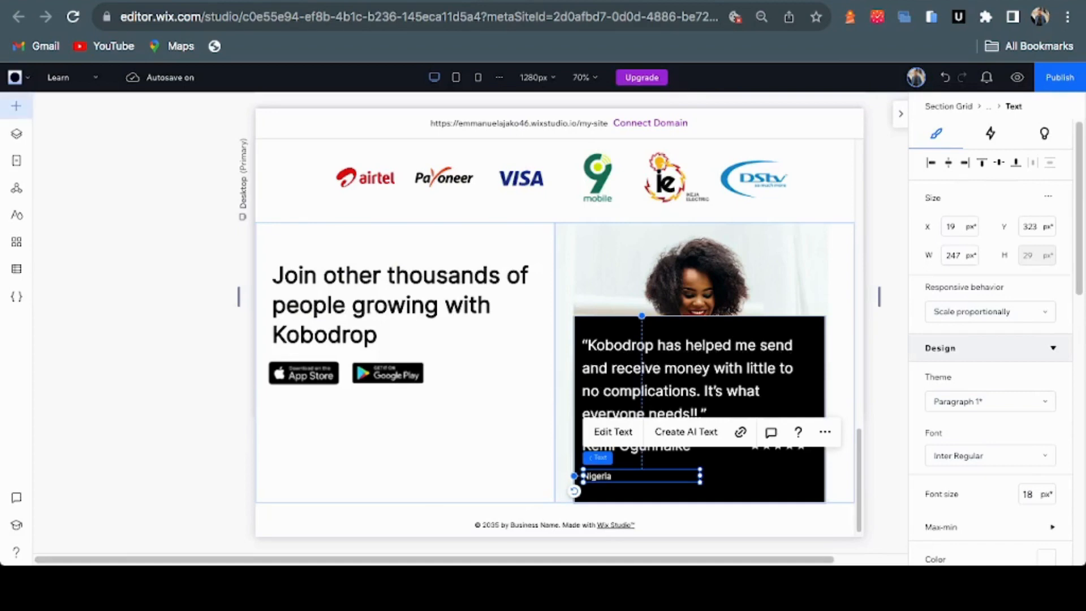
{"action": "left_click", "coordinate": [16, 105]}
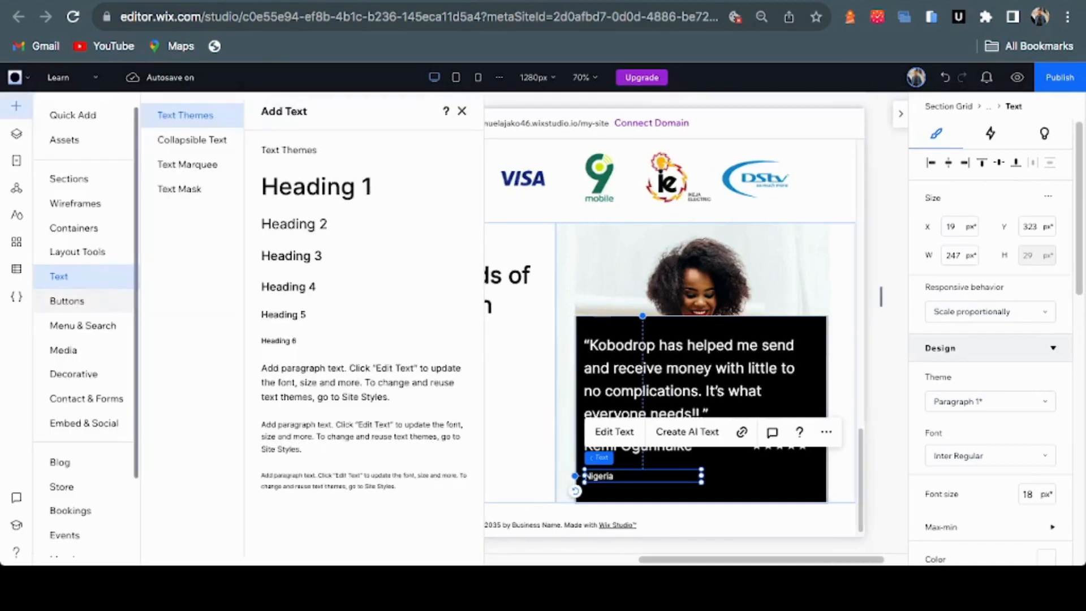
{"action": "left_click", "coordinate": [67, 300]}
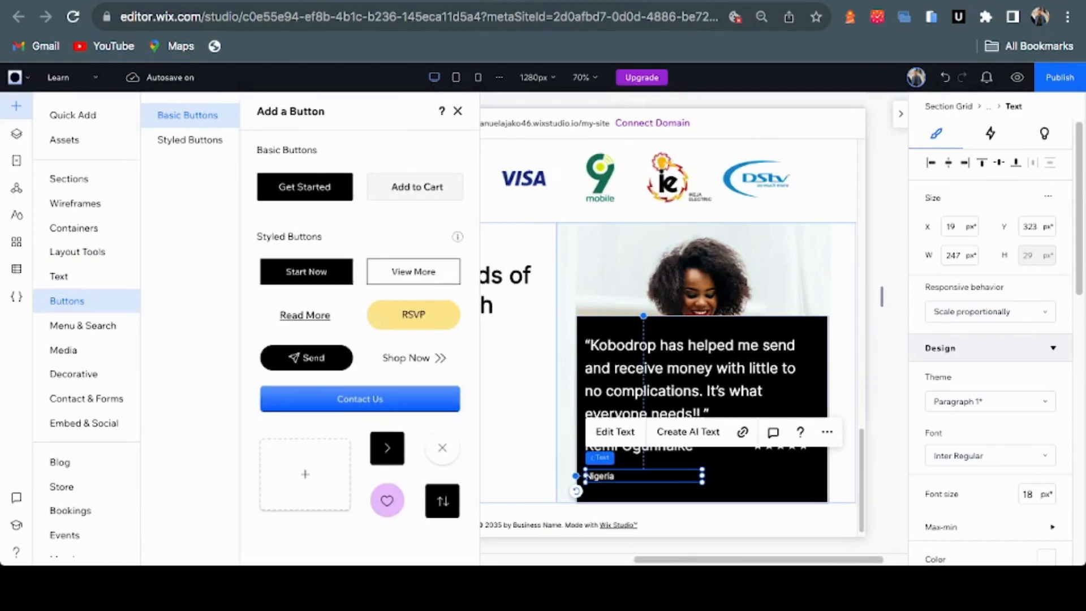
{"action": "left_click_drag", "start_coordinate": [387, 500], "coordinate": [996, 263]}
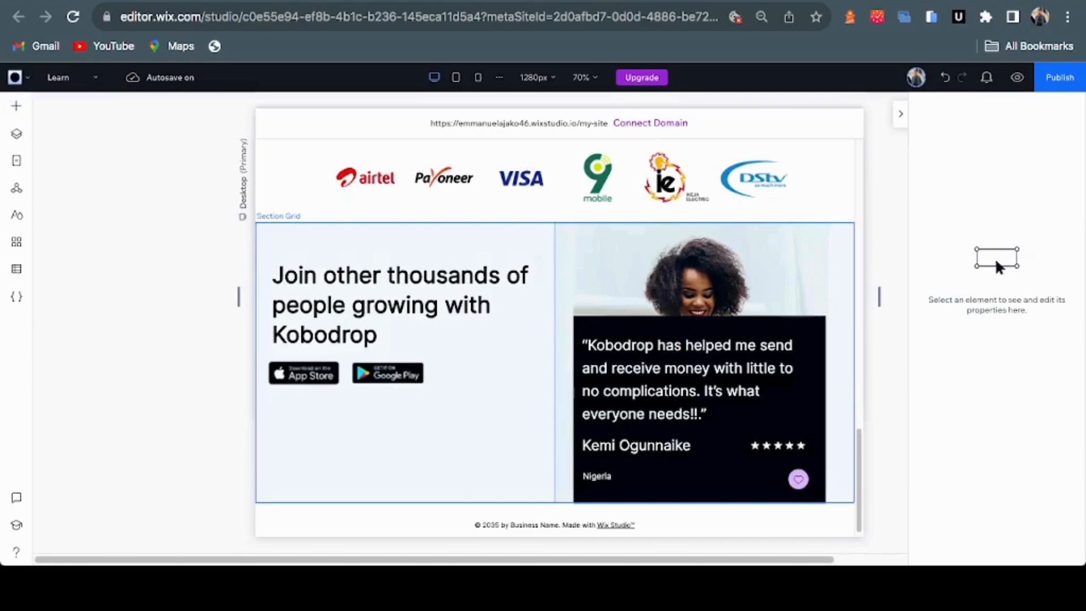
Open Media Manager from the heart button's text and icon settings to replace its icon
{"action": "left_click", "coordinate": [798, 479]}
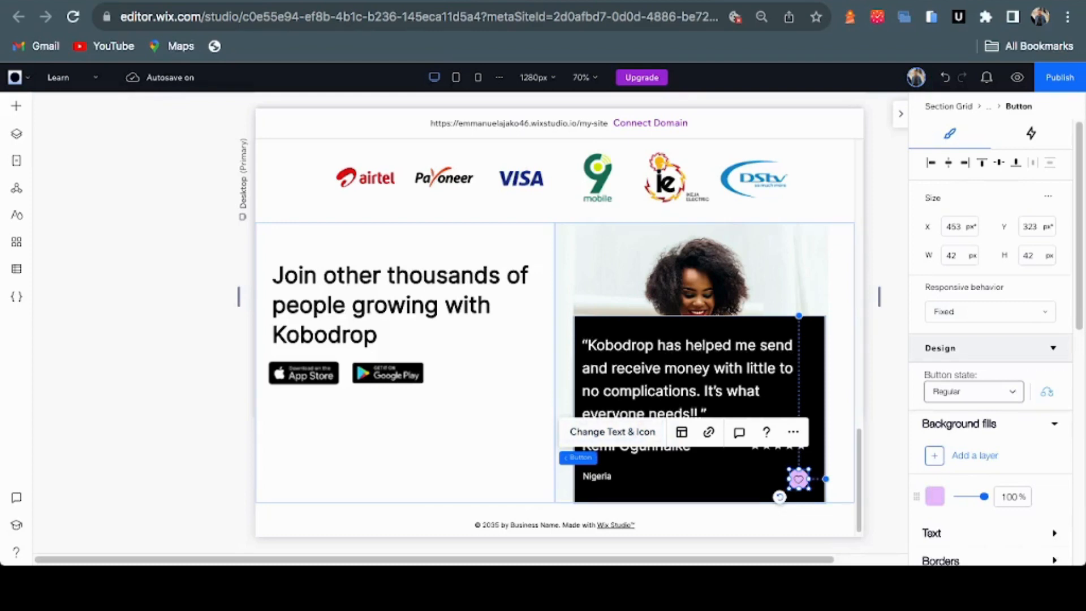
{"action": "left_click", "coordinate": [613, 431]}
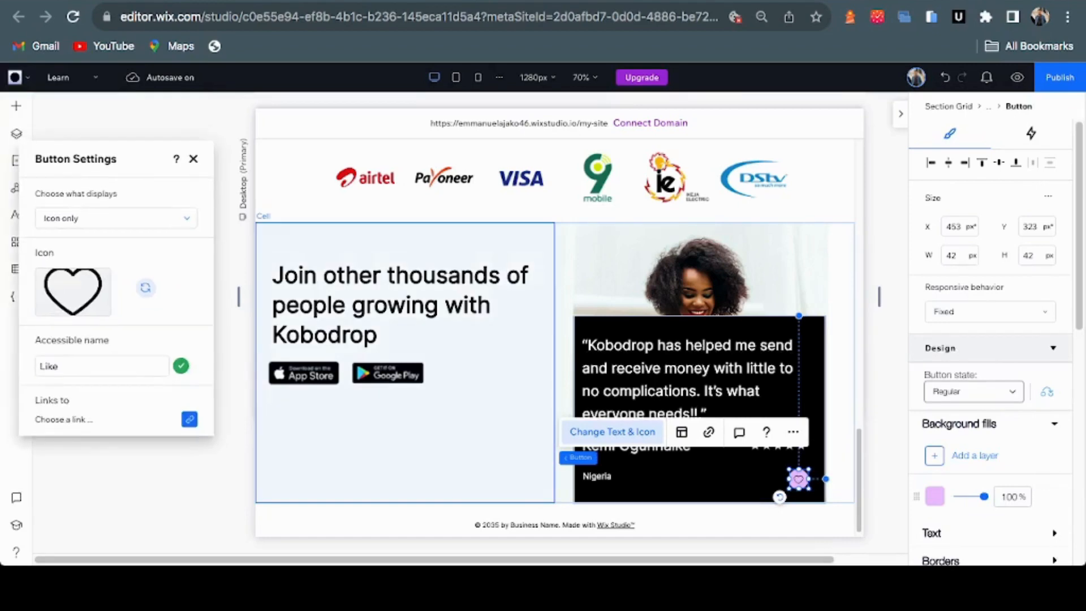
{"action": "left_click_drag", "start_coordinate": [142, 165], "coordinate": [256, 288]}
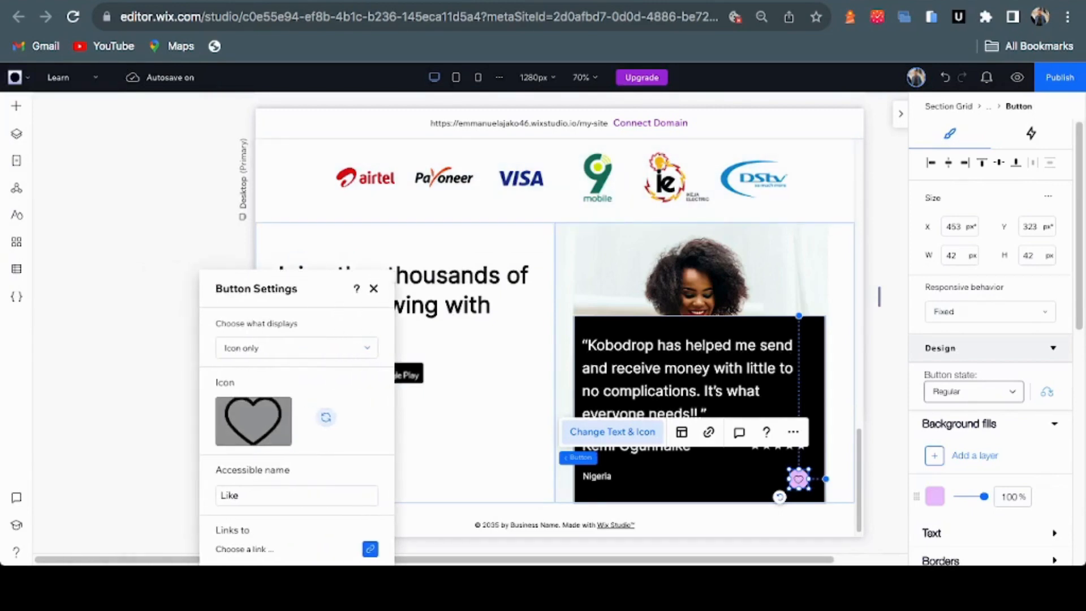
{"action": "left_click", "coordinate": [326, 417]}
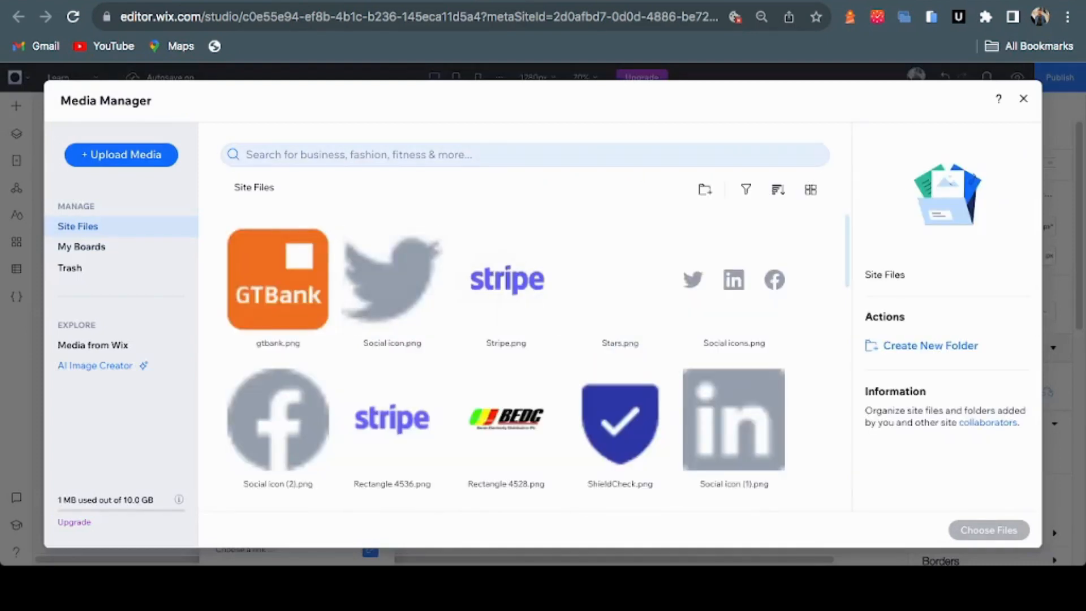
Search Media from Wix for 'arrow' and set the Arrow Right shape as the button's icon
{"action": "left_click", "coordinate": [362, 154]}
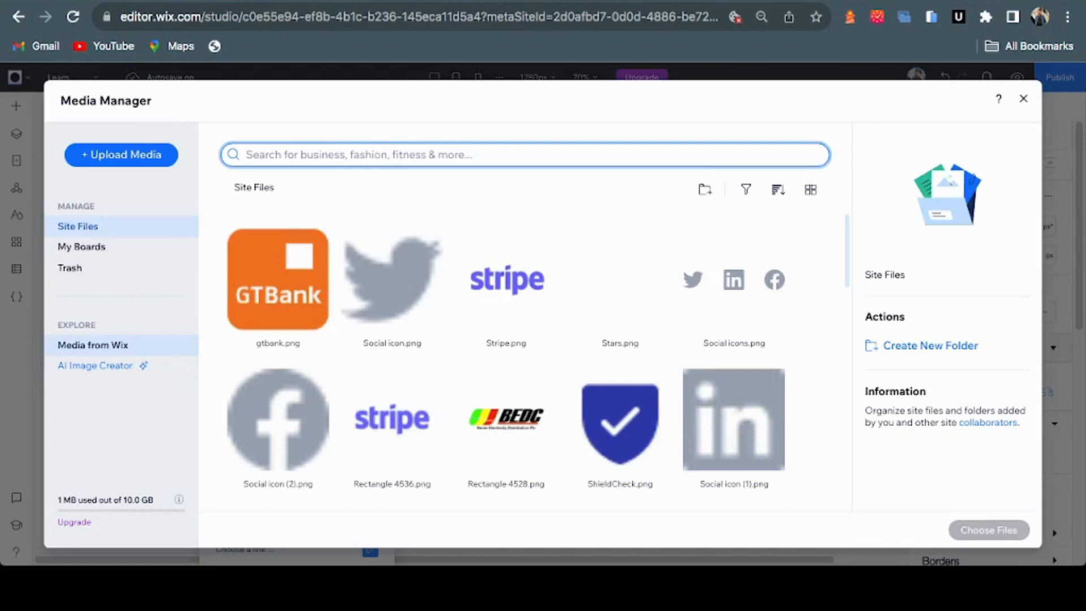
{"action": "left_click", "coordinate": [93, 345]}
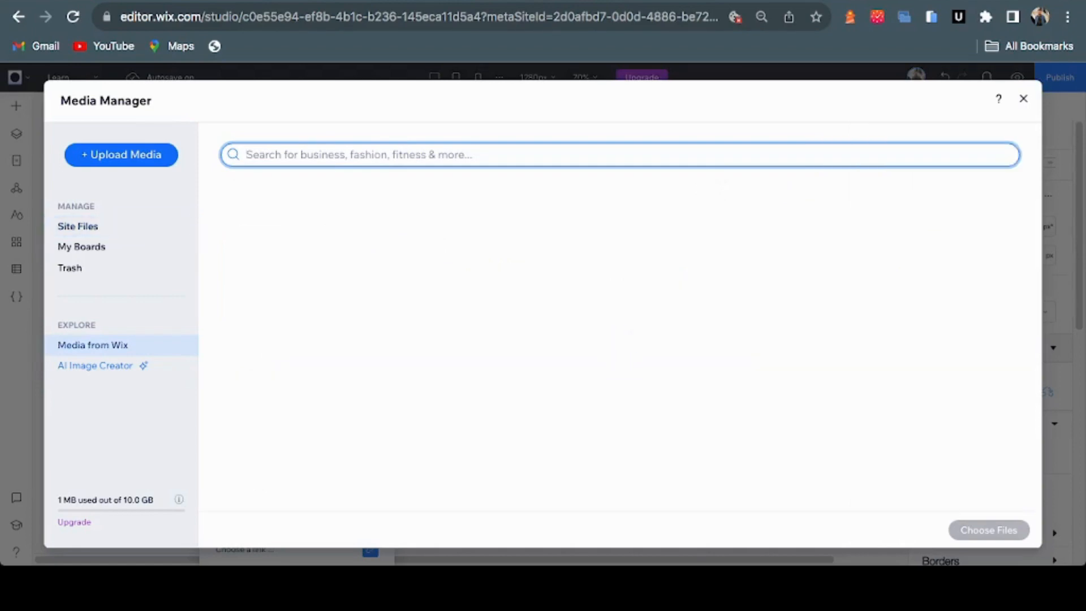
{"action": "type", "text": "arrow"}
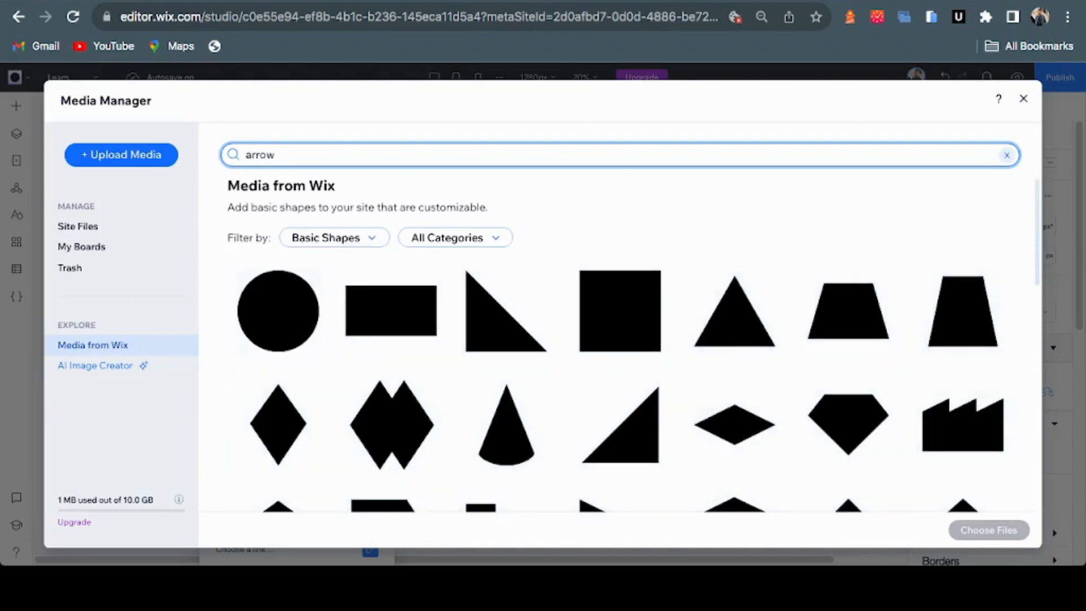
{"action": "key", "text": "Return"}
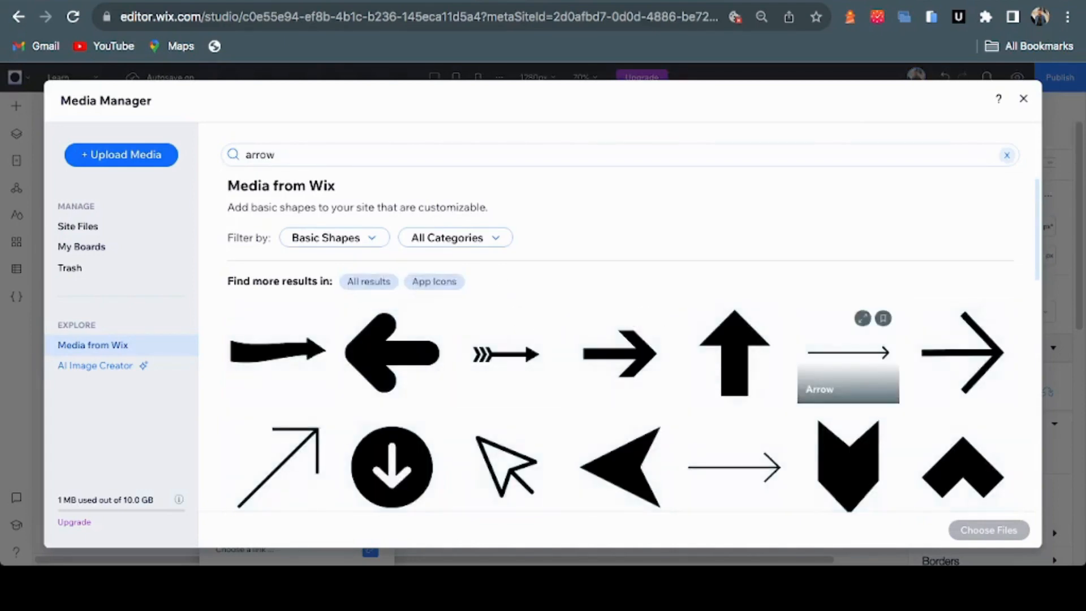
{"action": "scroll", "coordinate": [962, 373], "scroll_direction": "down", "scroll_amount": 3}
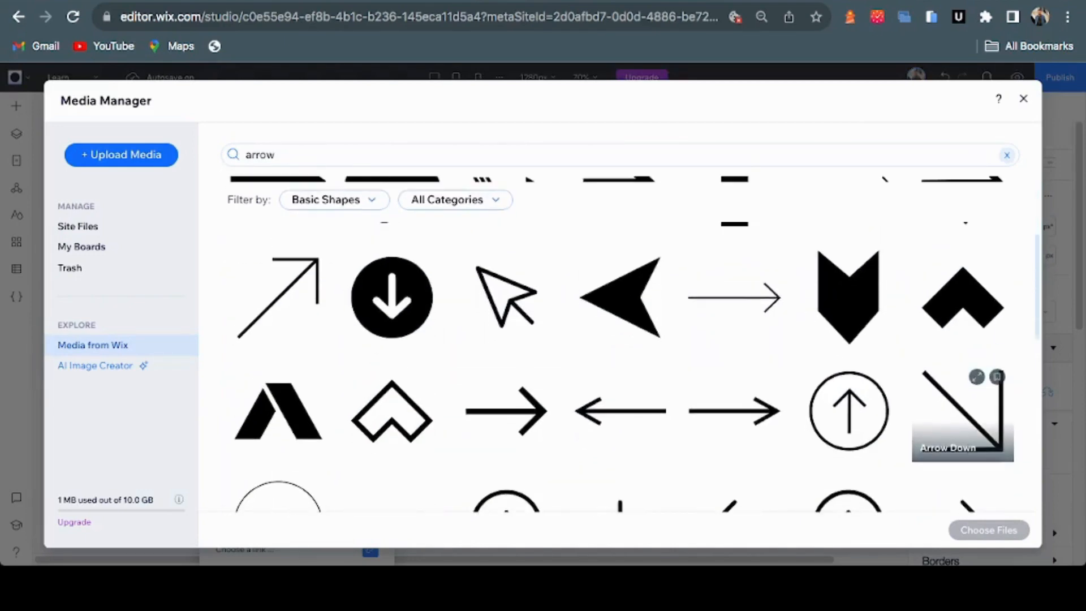
{"action": "scroll", "coordinate": [961, 390], "scroll_direction": "down", "scroll_amount": 4}
{"action": "scroll", "coordinate": [961, 391], "scroll_direction": "down", "scroll_amount": 3}
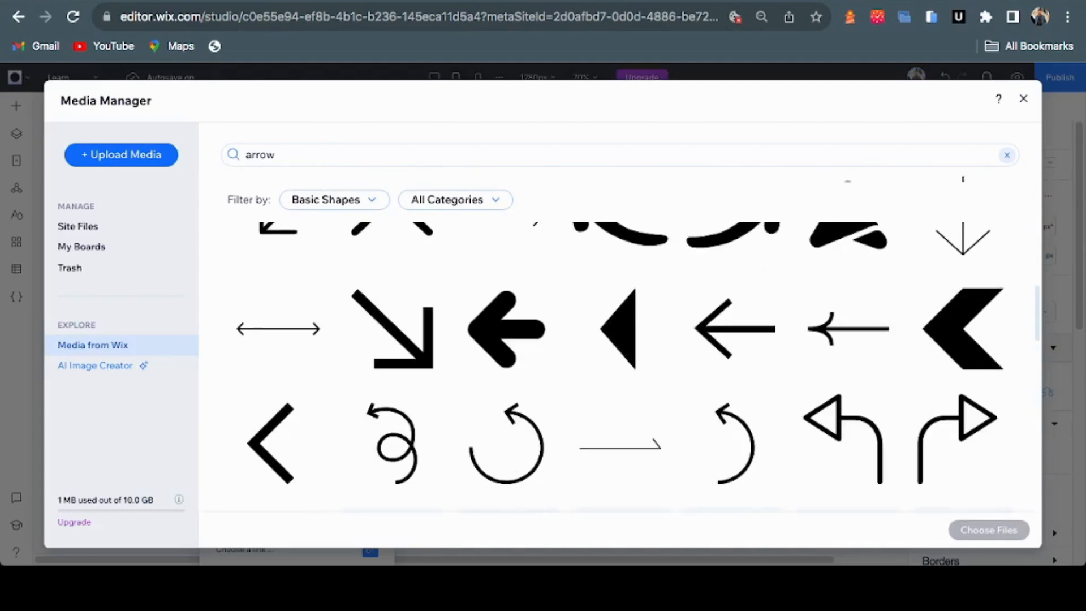
{"action": "scroll", "coordinate": [961, 390], "scroll_direction": "up", "scroll_amount": 10}
{"action": "scroll", "coordinate": [962, 390], "scroll_direction": "down", "scroll_amount": 5}
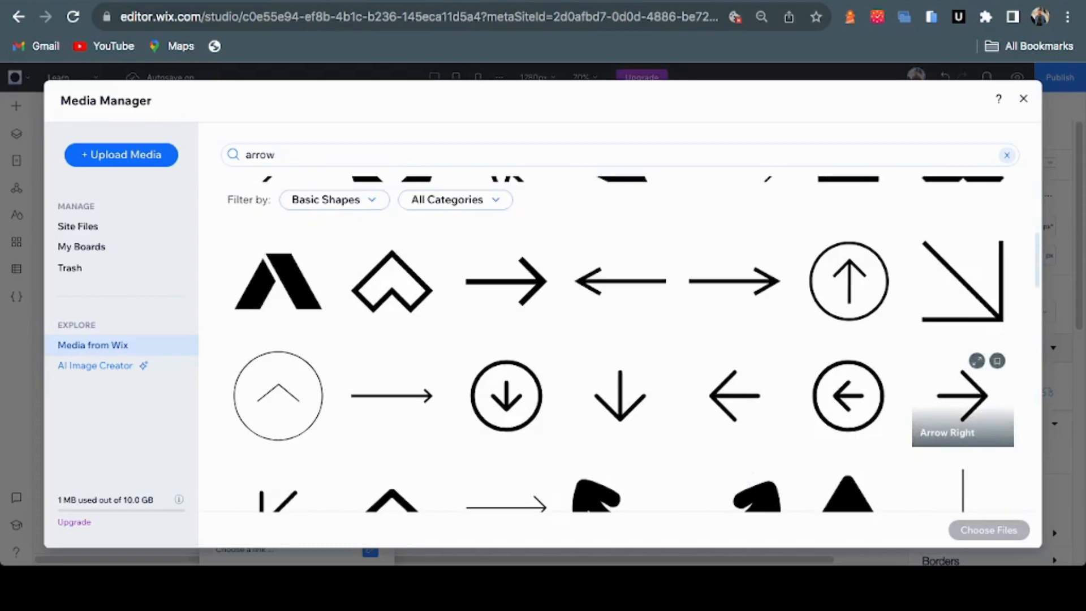
{"action": "left_click", "coordinate": [961, 396]}
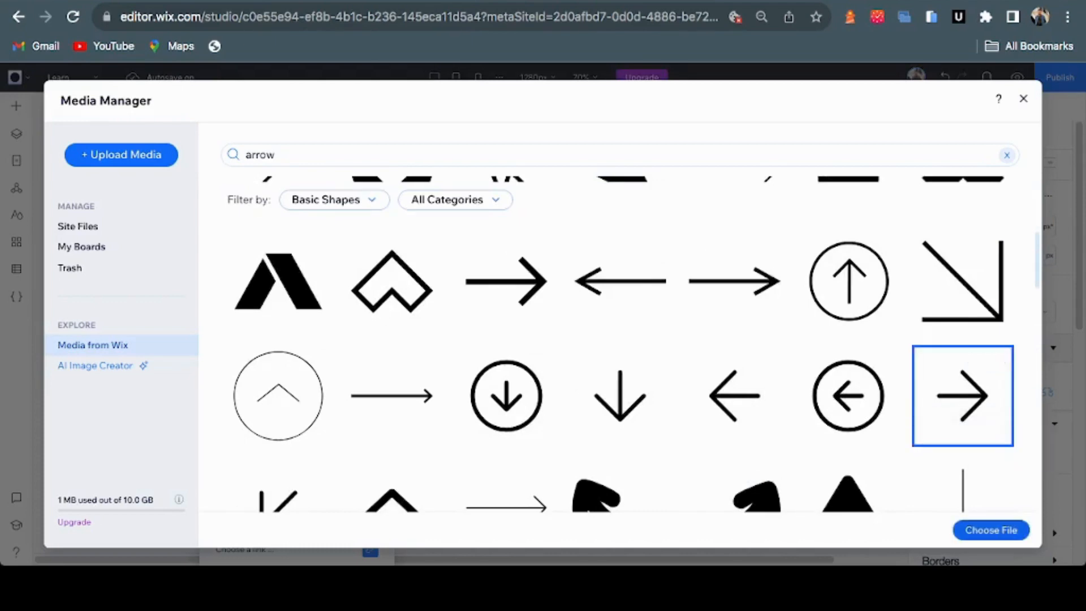
{"action": "left_click", "coordinate": [991, 529]}
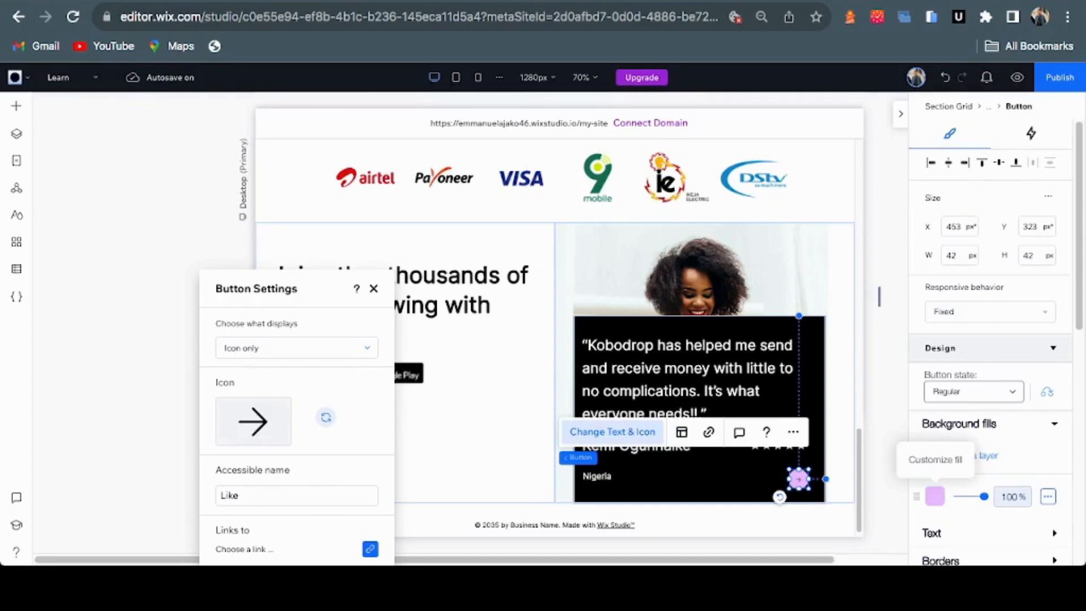
Adjust the arrow button's background fill opacity, then check the Figma design and return to the editor
{"action": "left_click", "coordinate": [934, 496]}
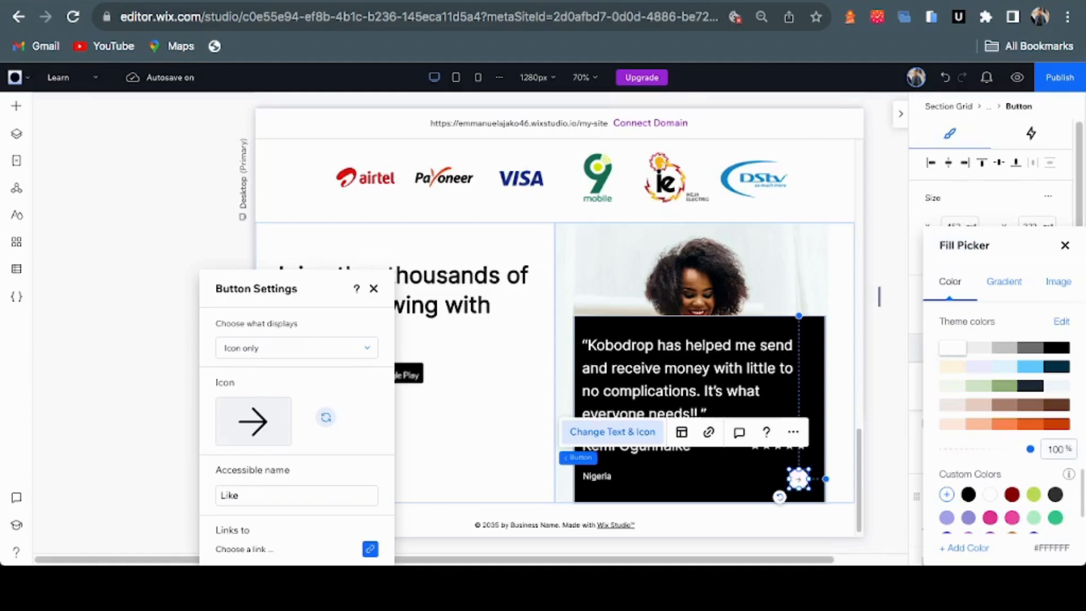
{"action": "left_click", "coordinate": [1065, 246]}
{"action": "scroll", "coordinate": [995, 487], "scroll_direction": "down", "scroll_amount": 1}
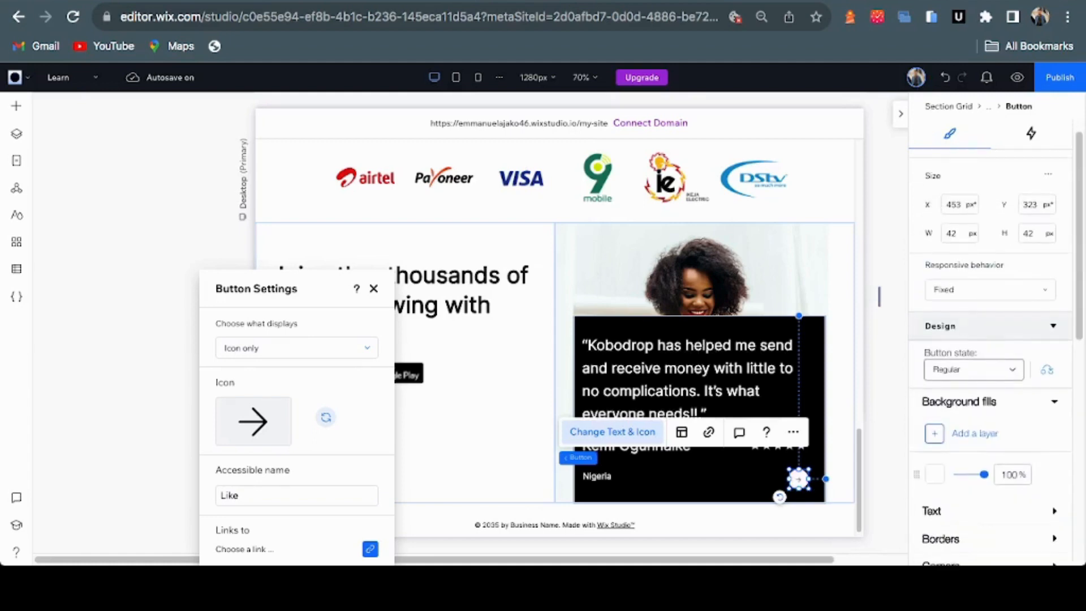
{"action": "scroll", "coordinate": [995, 486], "scroll_direction": "up", "scroll_amount": 1}
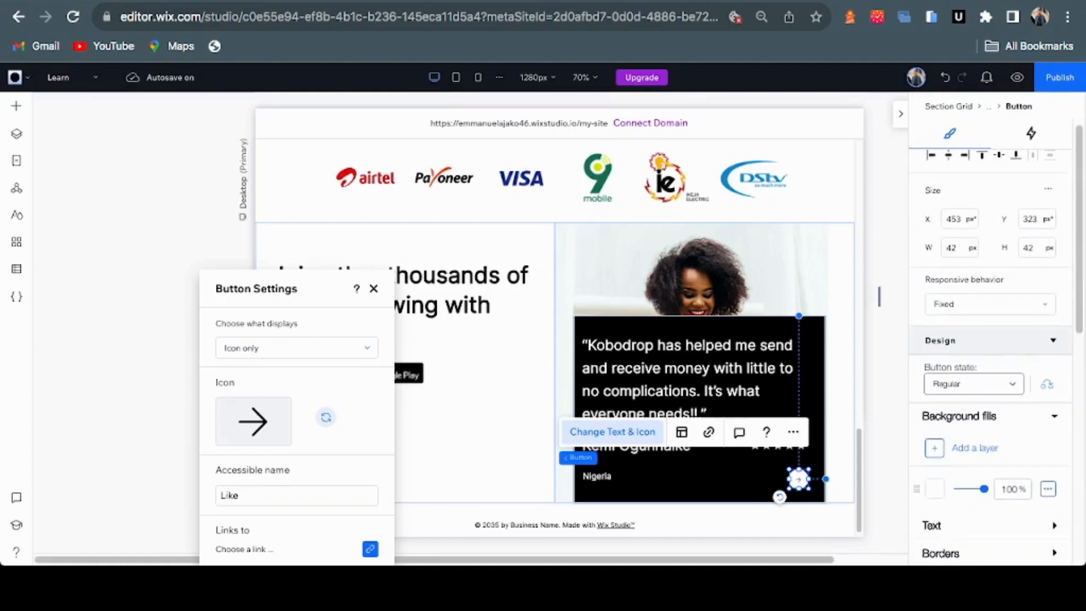
{"action": "left_click_drag", "start_coordinate": [984, 488], "coordinate": [951, 488]}
{"action": "scroll", "coordinate": [989, 396], "scroll_direction": "down", "scroll_amount": 2}
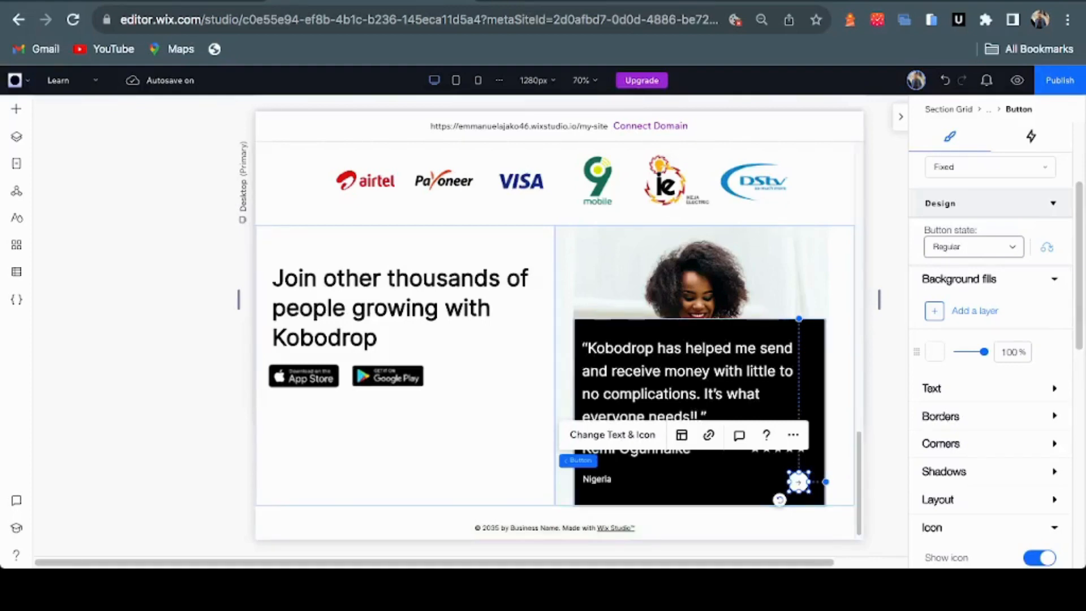
{"action": "left_click", "coordinate": [574, 1]}
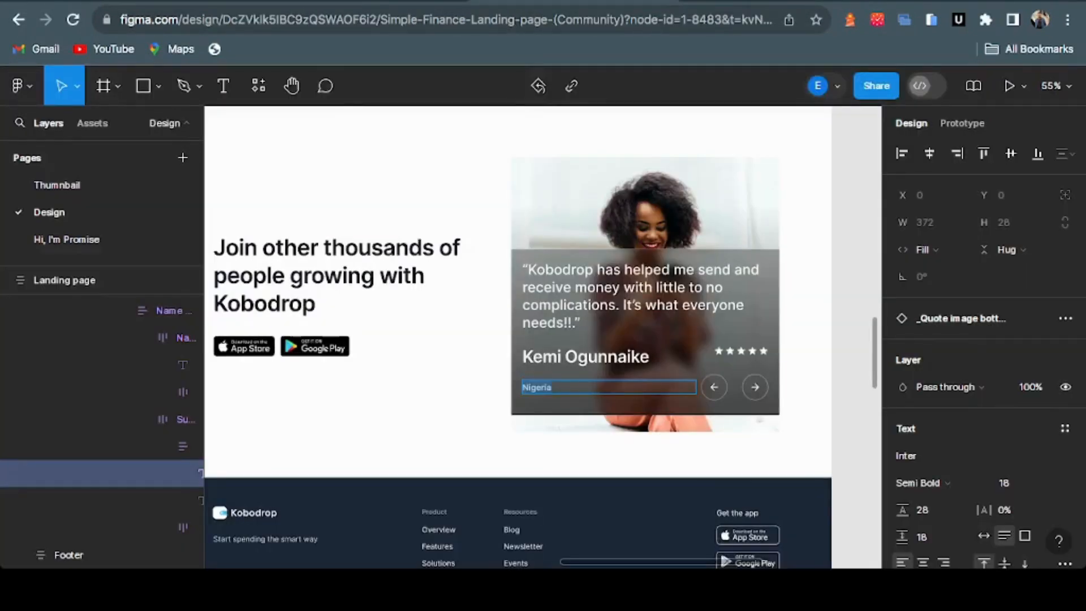
{"action": "left_click", "coordinate": [371, 1]}
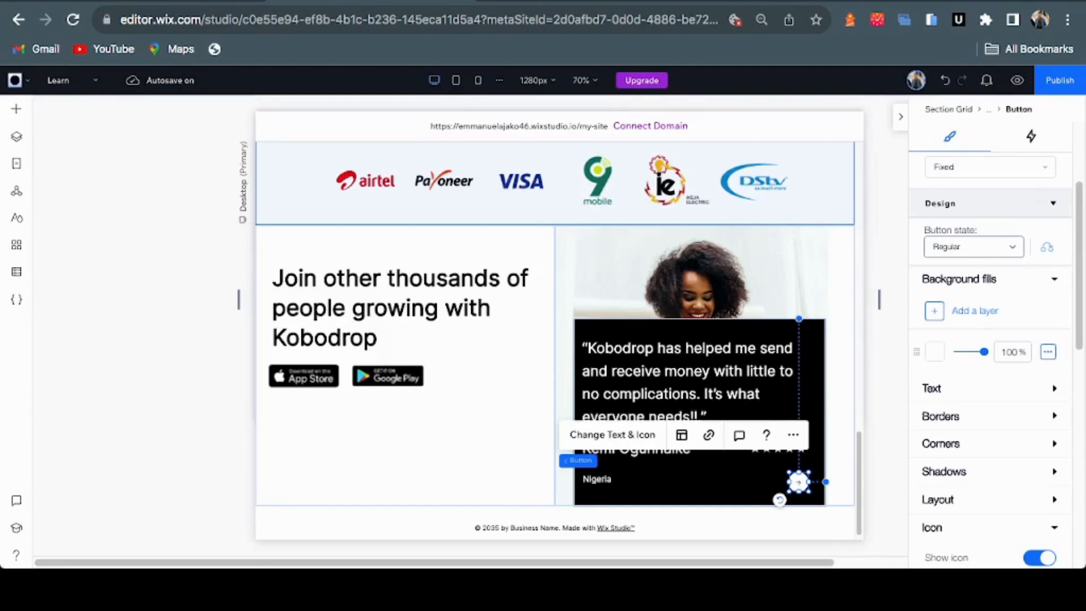
Set the button's background fill to 0% and give it a 2 px border on every side
{"action": "left_click_drag", "start_coordinate": [984, 352], "coordinate": [951, 352]}
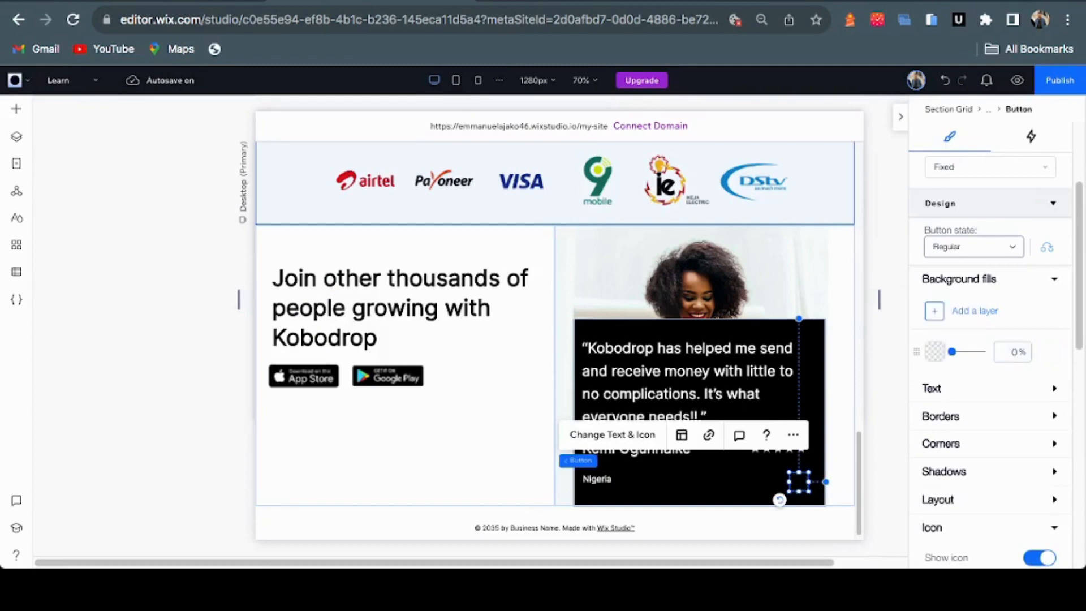
{"action": "left_click", "coordinate": [1054, 416]}
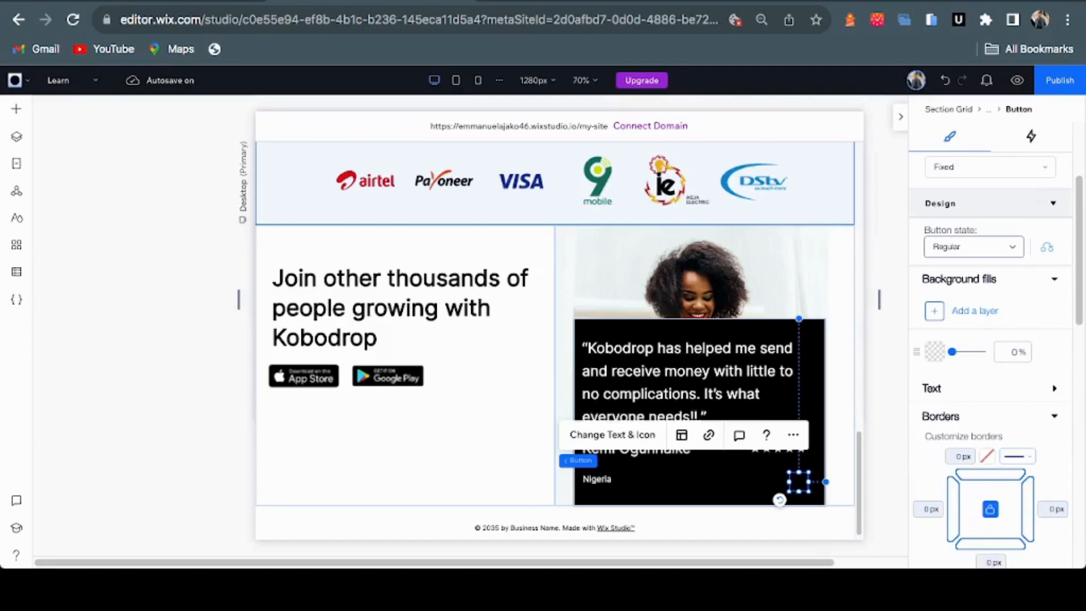
{"action": "left_click", "coordinate": [960, 456]}
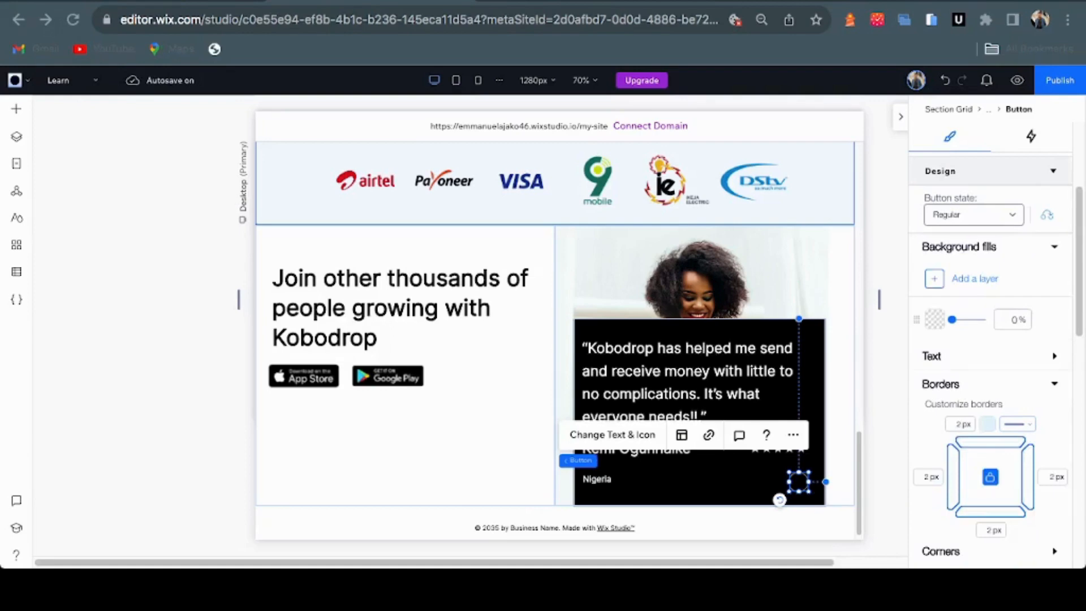
{"action": "left_click", "coordinate": [960, 424]}
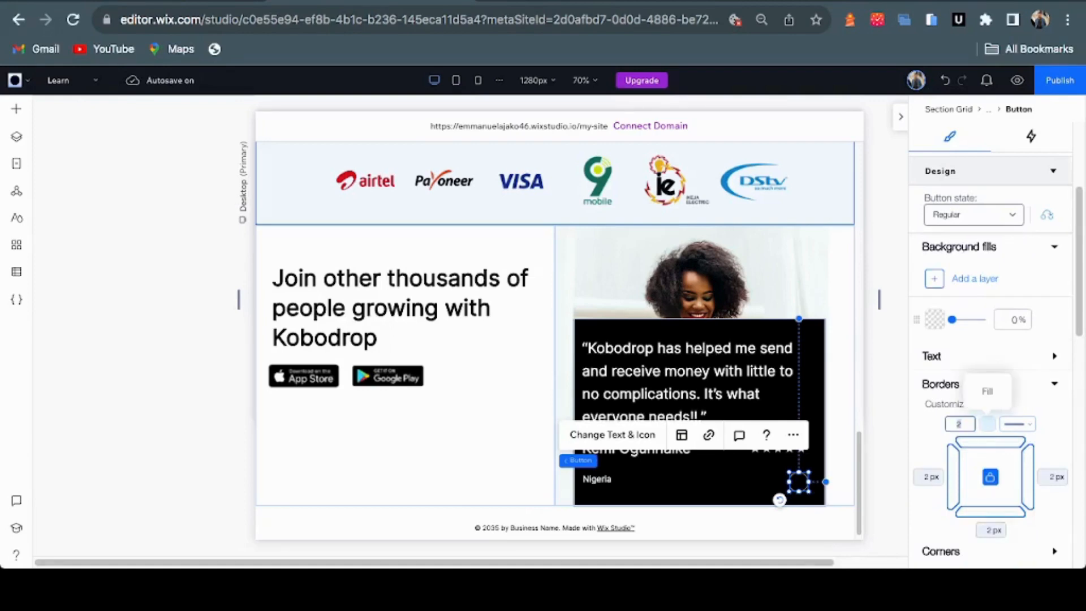
{"action": "key", "text": "Return"}
{"action": "left_click", "coordinate": [987, 423]}
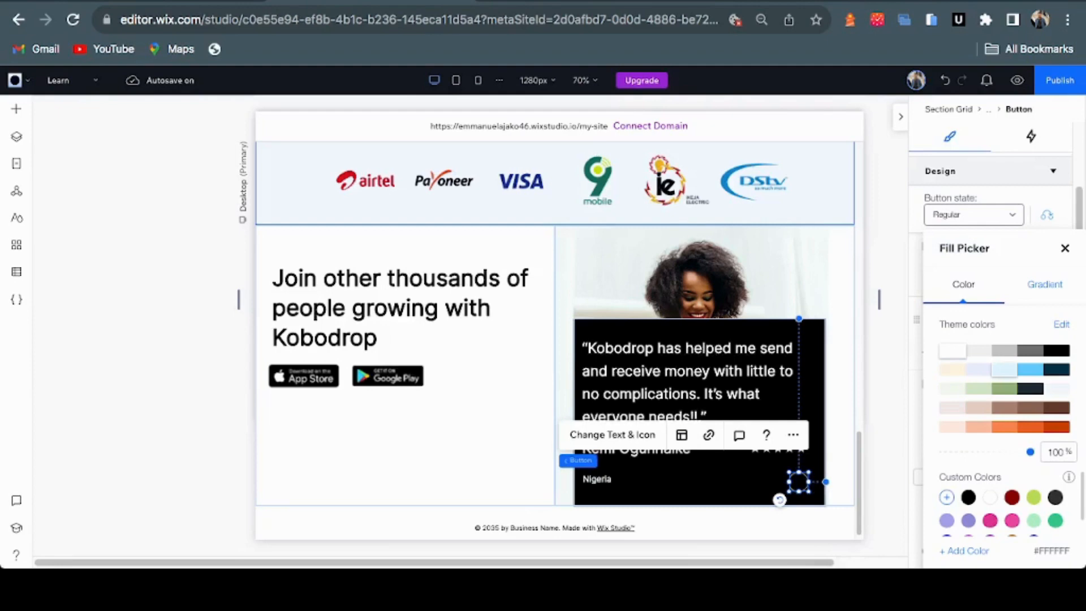
Change the button's arrow icon colour to white (#FFFFFF)
{"action": "left_click", "coordinate": [1064, 248]}
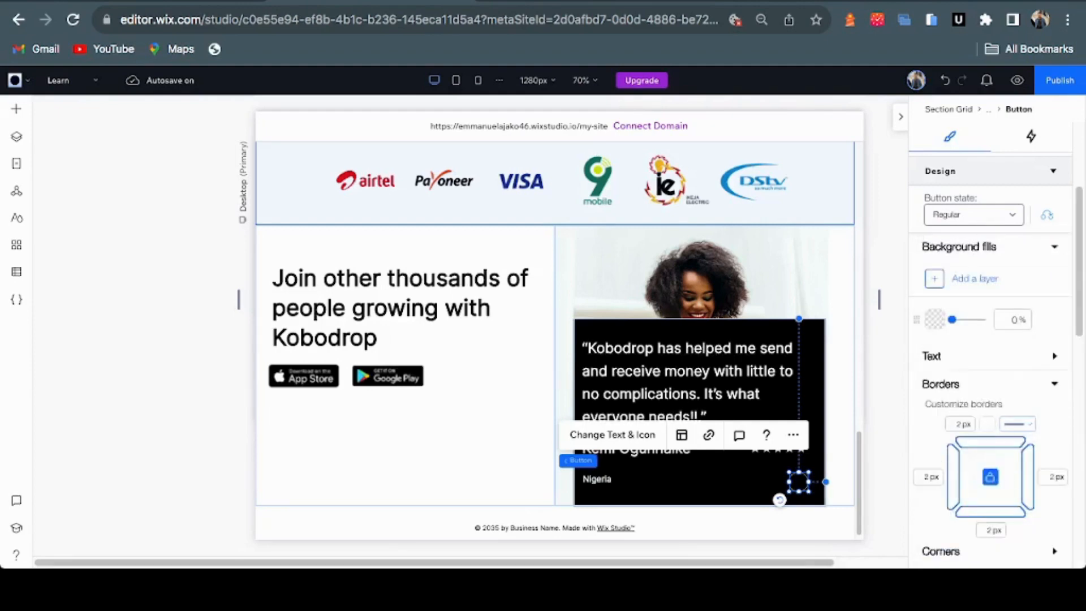
{"action": "scroll", "coordinate": [996, 358], "scroll_direction": "down", "scroll_amount": 2}
{"action": "scroll", "coordinate": [995, 359], "scroll_direction": "down", "scroll_amount": 5}
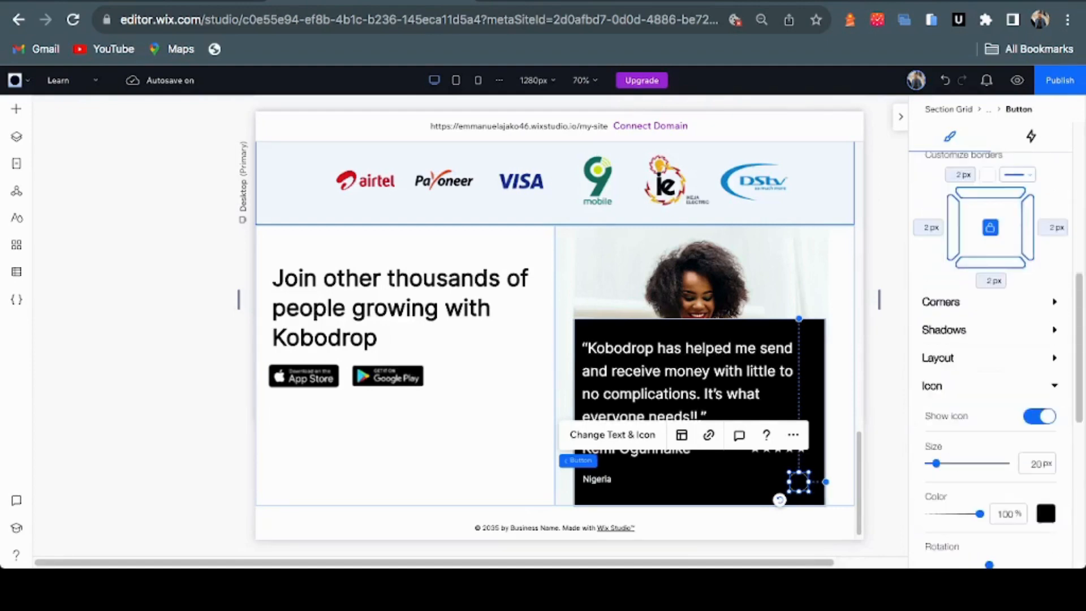
{"action": "scroll", "coordinate": [996, 359], "scroll_direction": "up", "scroll_amount": 1}
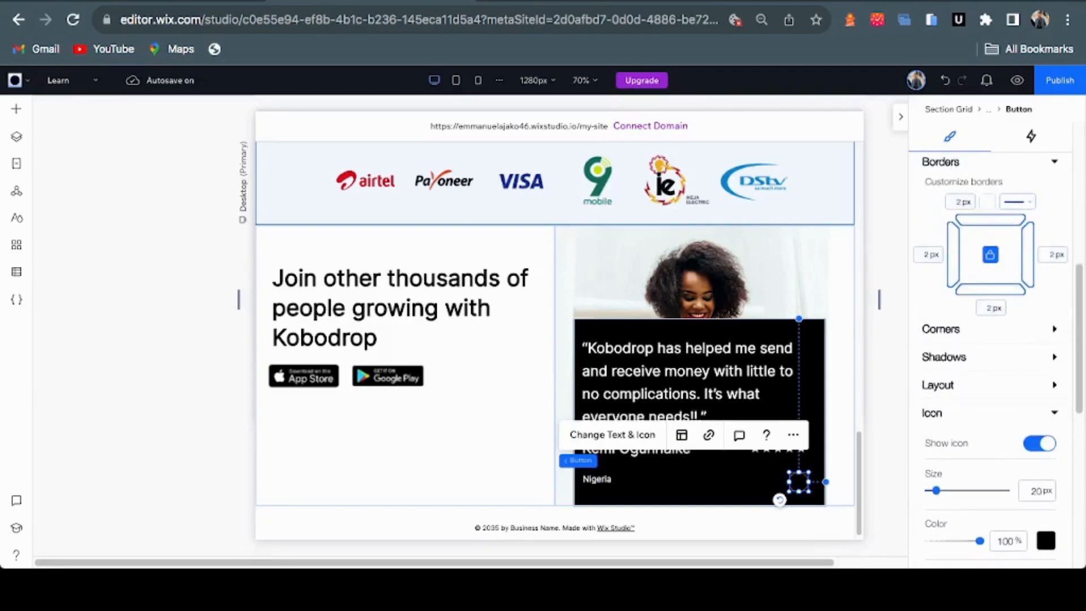
{"action": "scroll", "coordinate": [995, 357], "scroll_direction": "down", "scroll_amount": 1}
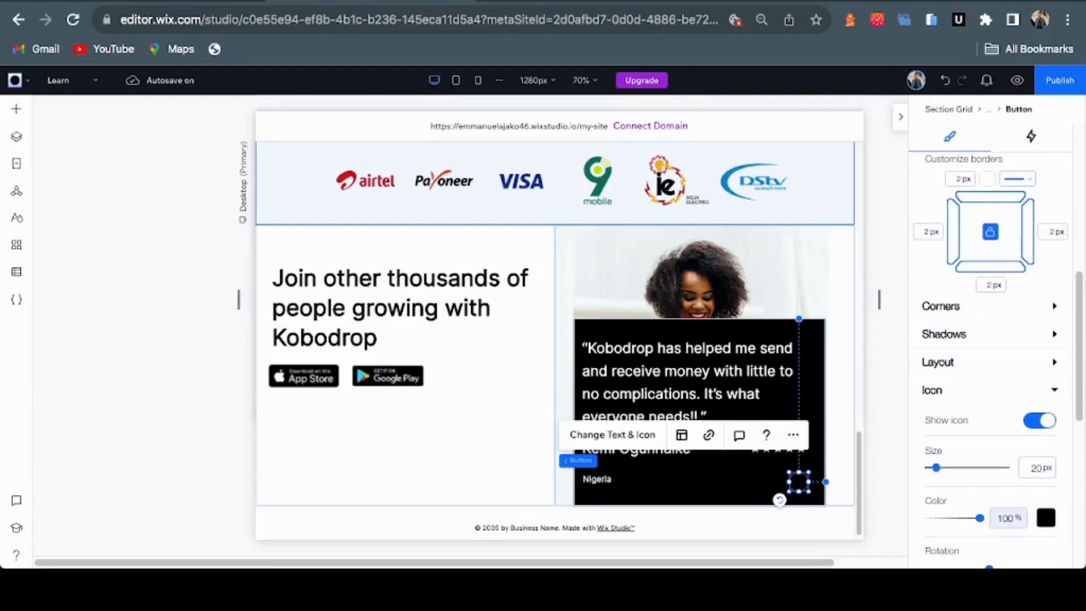
{"action": "left_click", "coordinate": [1046, 517]}
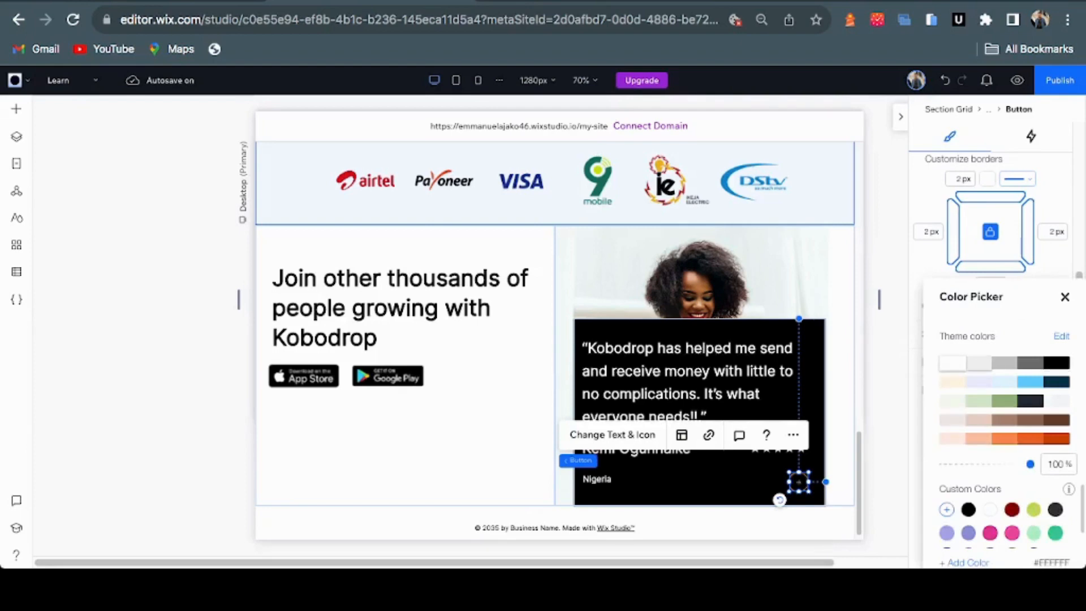
{"action": "left_click", "coordinate": [1064, 296]}
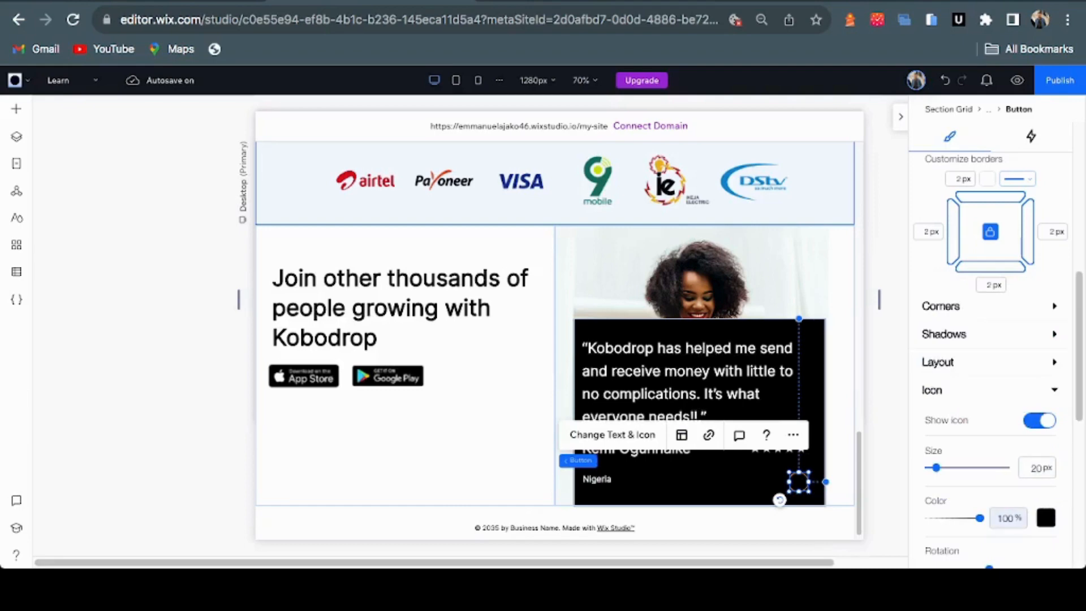
{"action": "left_click", "coordinate": [1045, 517]}
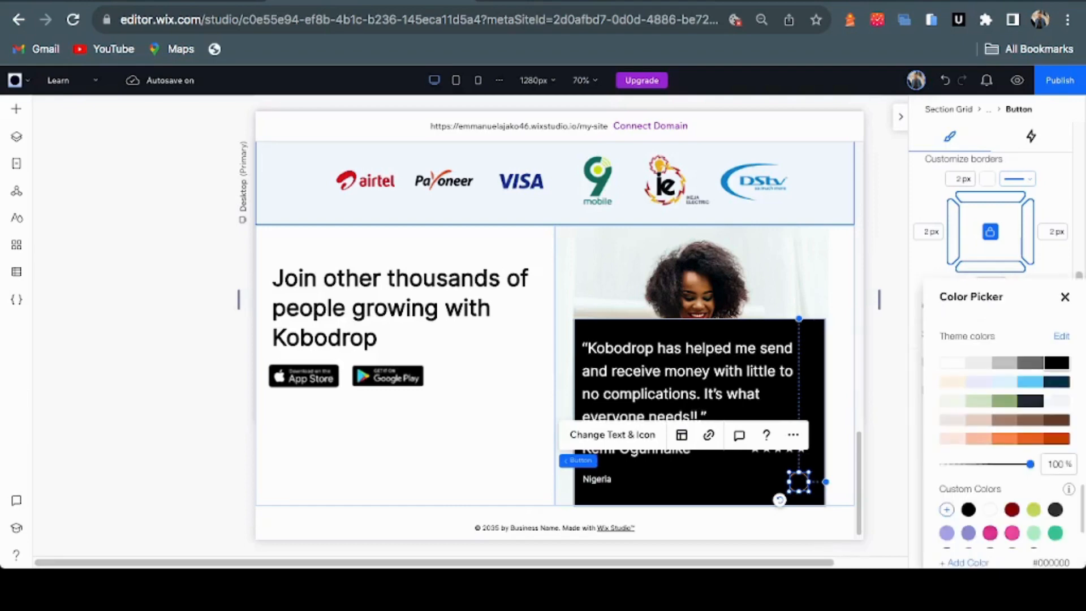
{"action": "left_click", "coordinate": [953, 363]}
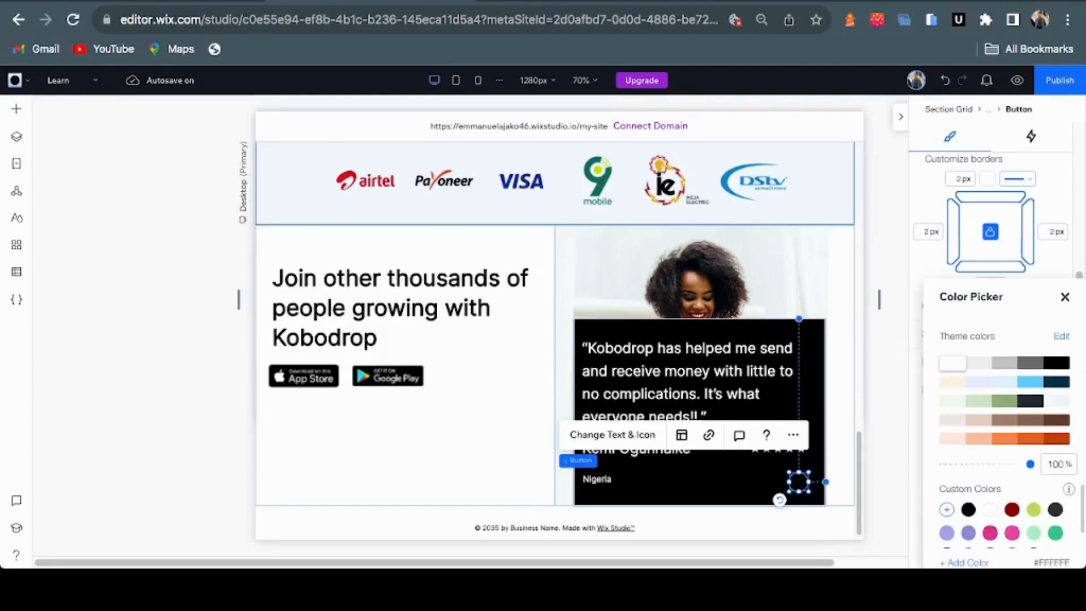
{"action": "left_click", "coordinate": [1065, 297]}
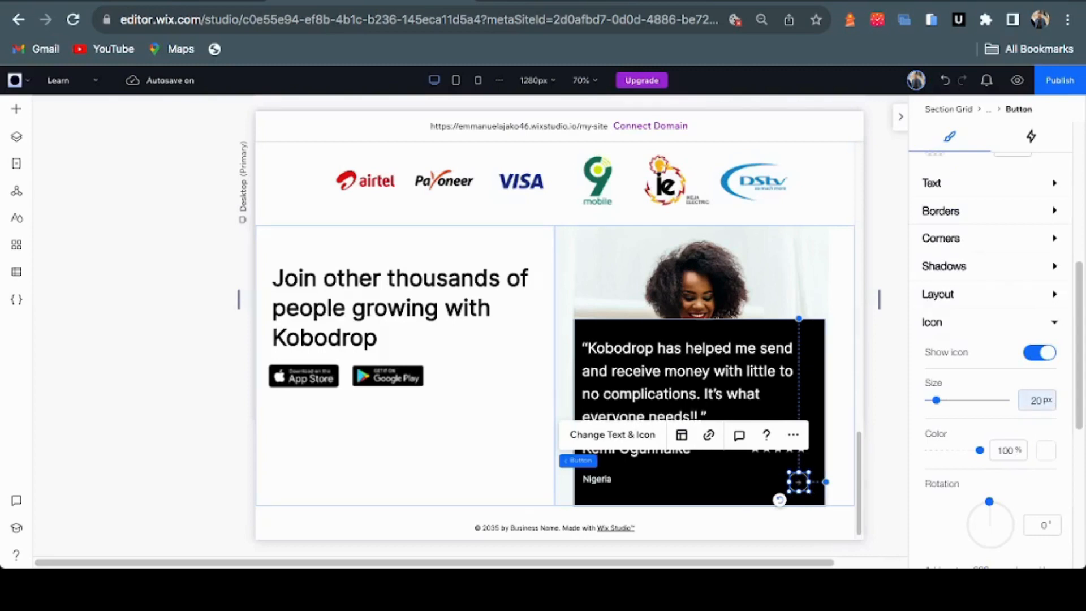
Enlarge the arrow icon to 30 px and deselect the button to preview it
{"action": "key", "text": "Up"}
{"action": "key", "text": "Up"}
{"action": "key", "text": "Up"}
{"action": "key", "text": "Up"}
{"action": "left_click", "coordinate": [1037, 400]}
{"action": "type", "text": "30"}
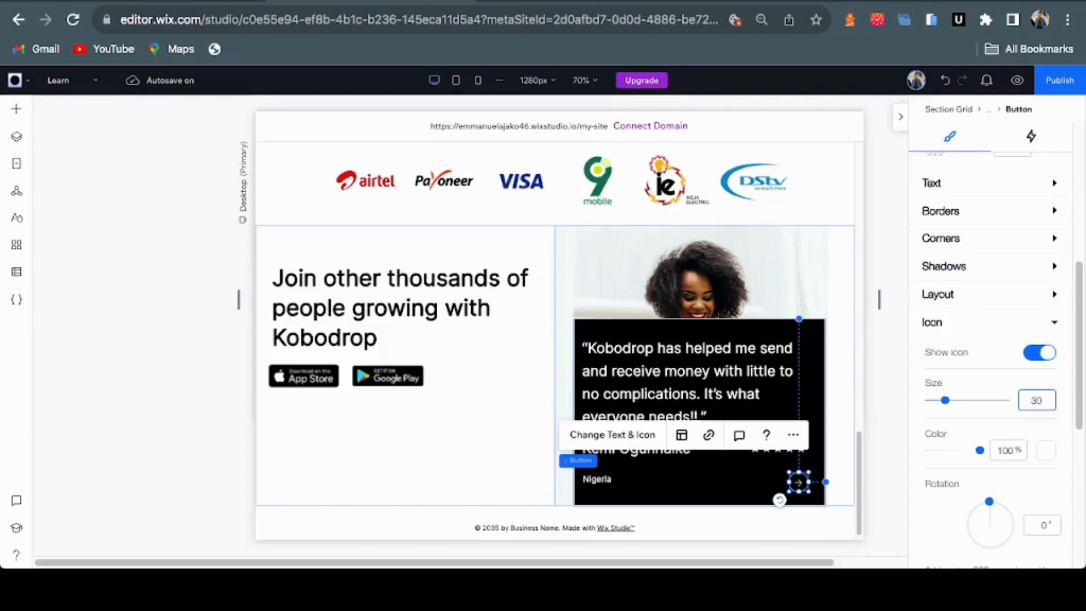
{"action": "key", "text": "Return"}
{"action": "key", "text": "Escape"}
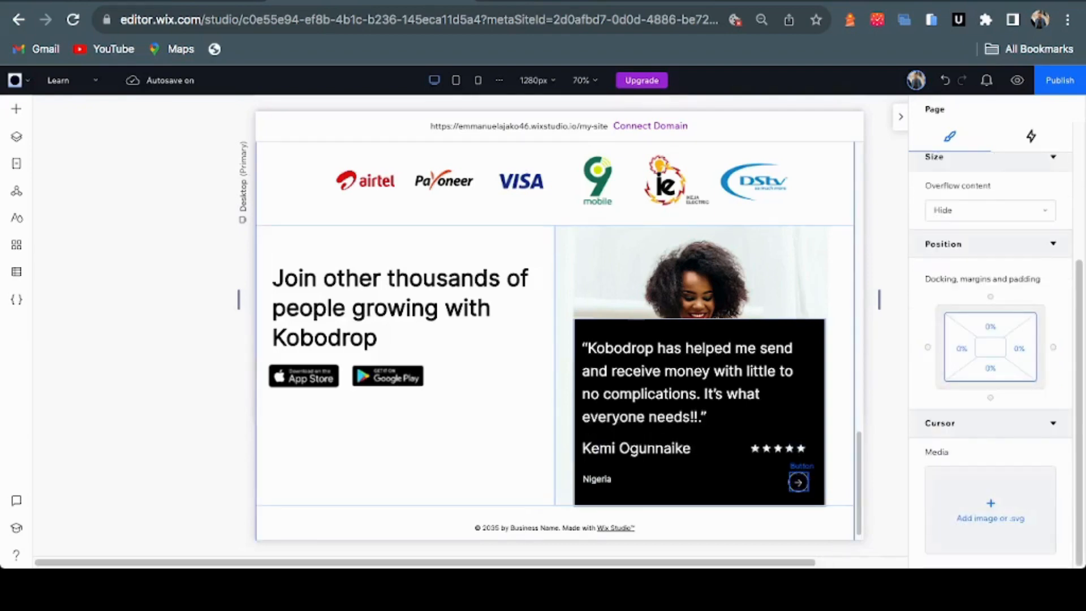
Duplicate the arrow button, place the copy to its left, and rotate it 180° to point left
{"action": "left_click", "coordinate": [797, 482]}
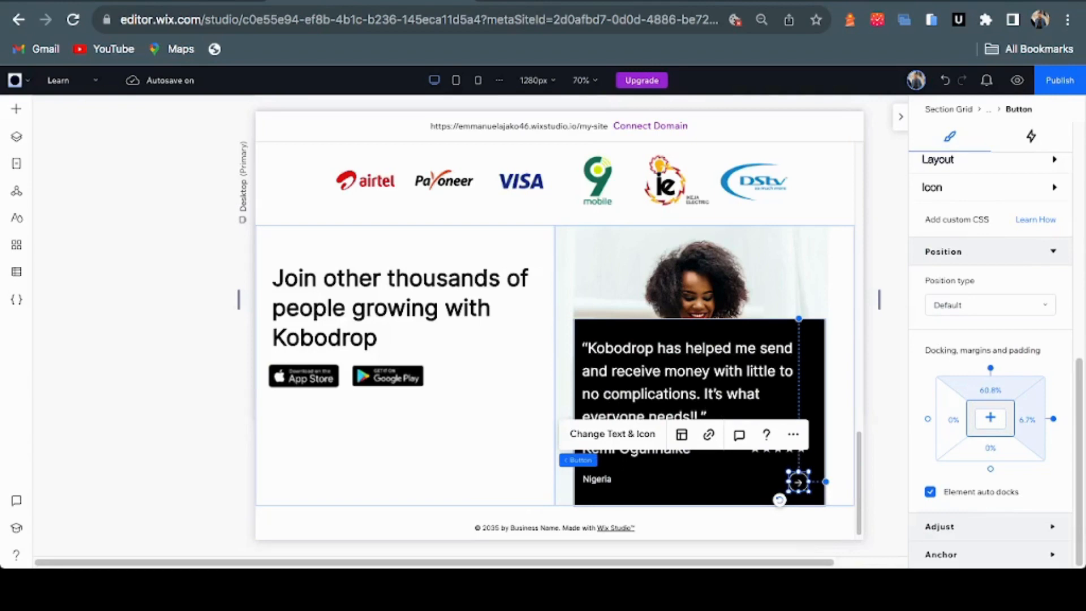
{"action": "key", "text": "super+d"}
{"action": "left_click_drag", "start_coordinate": [808, 492], "coordinate": [760, 483]}
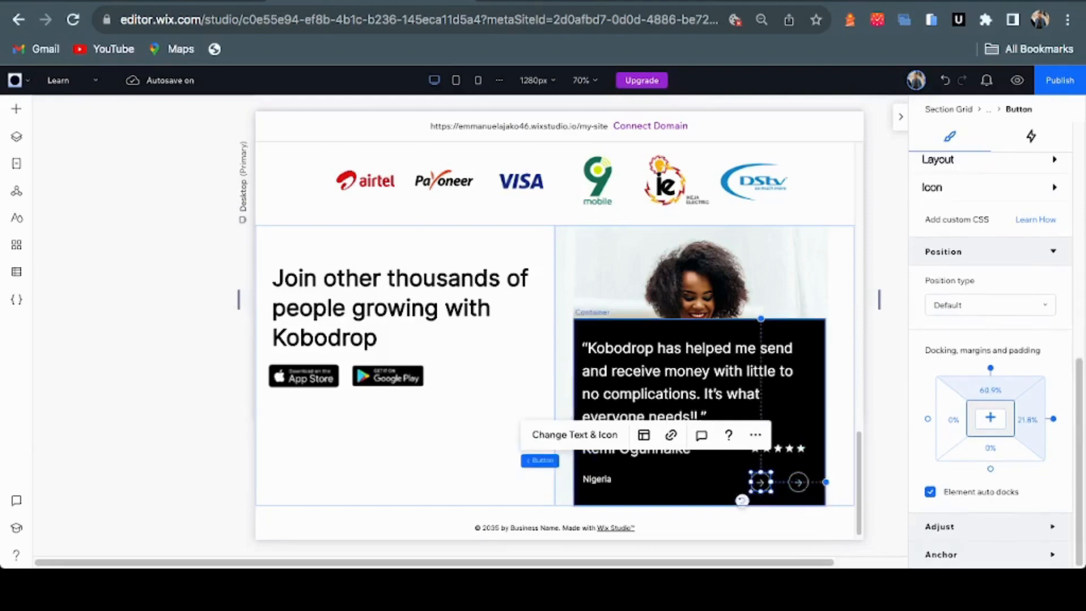
{"action": "left_click_drag", "start_coordinate": [742, 500], "coordinate": [781, 478]}
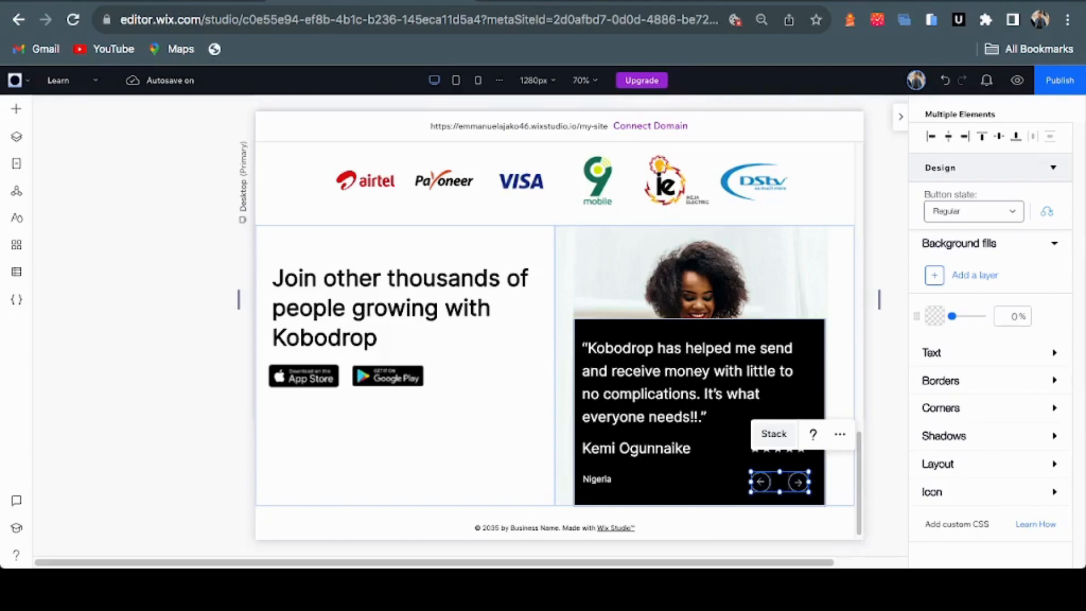
{"action": "left_click", "coordinate": [684, 485]}
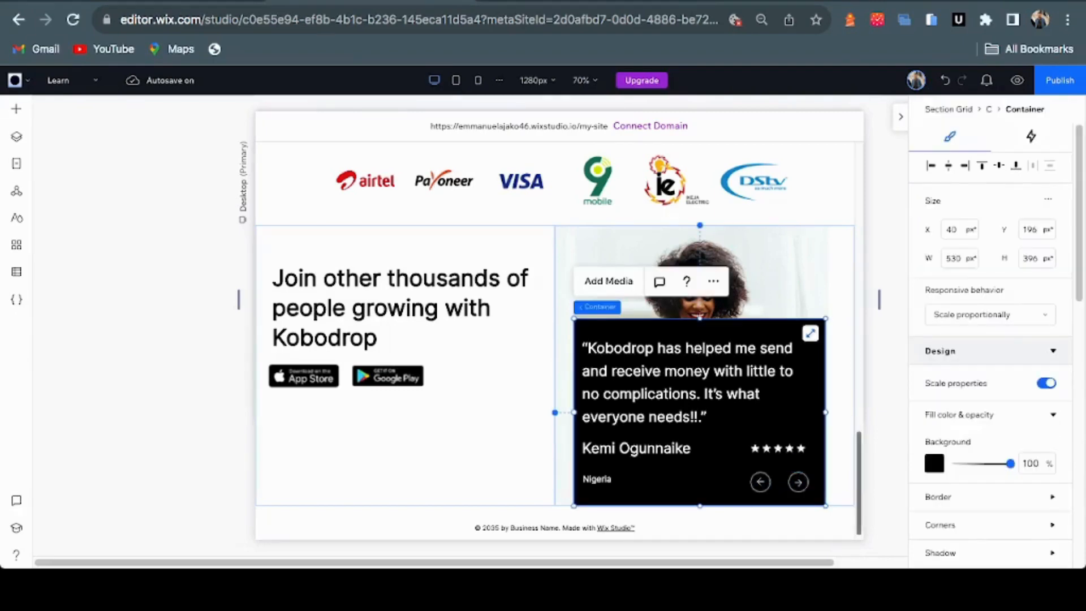
Turn on site coding, add a global.css stylesheet, and open a new browser tab
{"action": "left_click", "coordinate": [565, 1]}
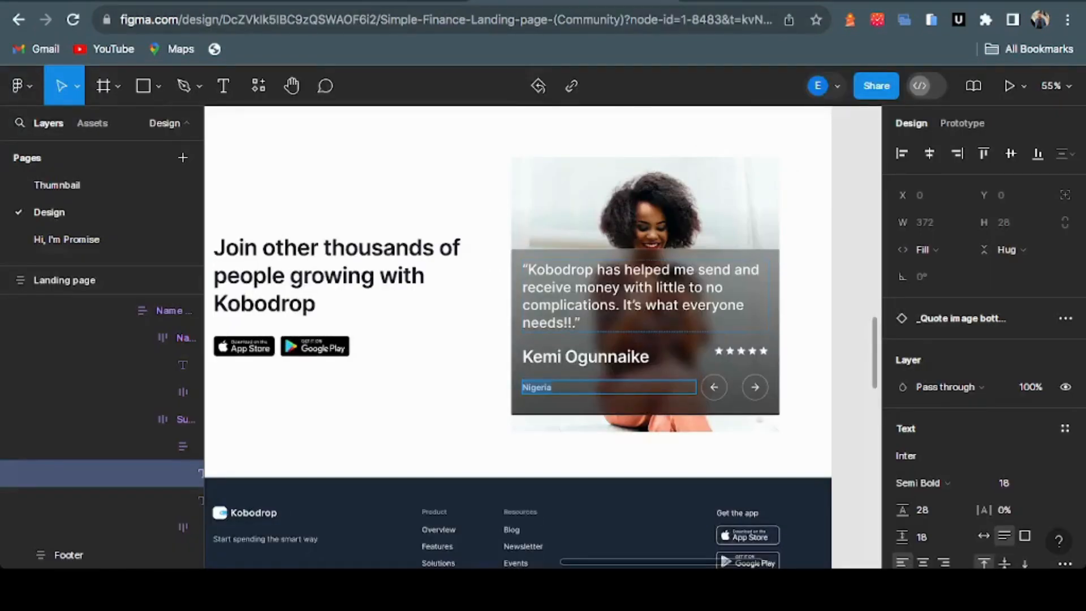
{"action": "left_click", "coordinate": [396, 2]}
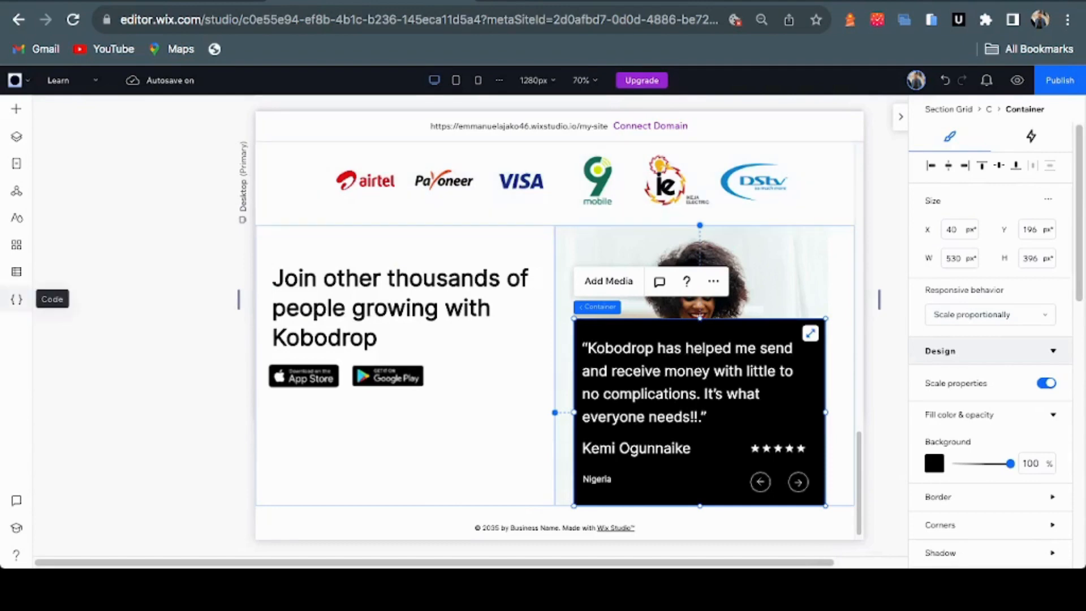
{"action": "left_click", "coordinate": [17, 299]}
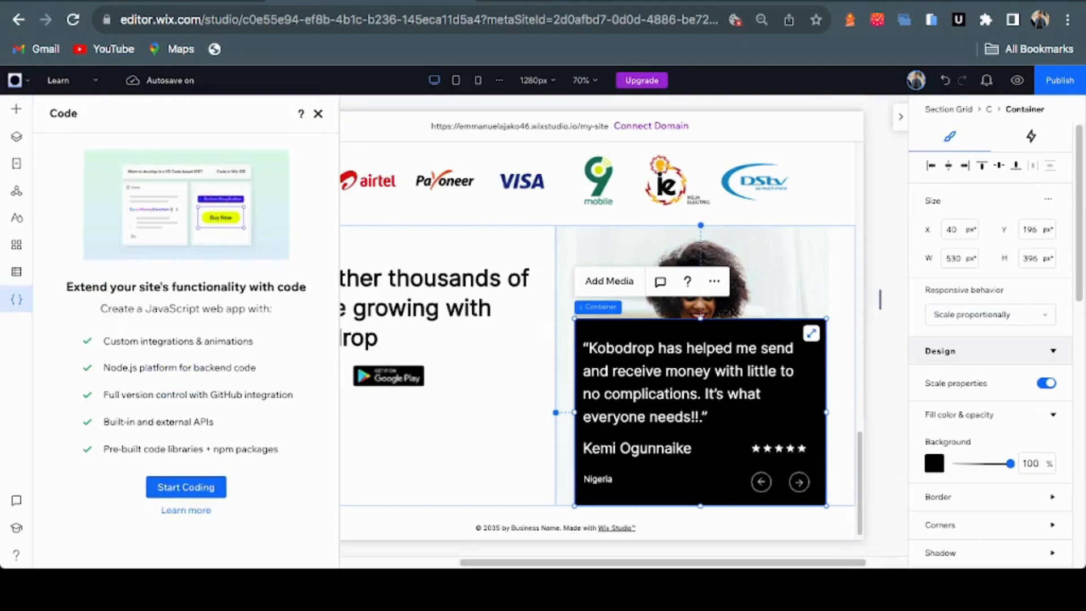
{"action": "left_click", "coordinate": [186, 487]}
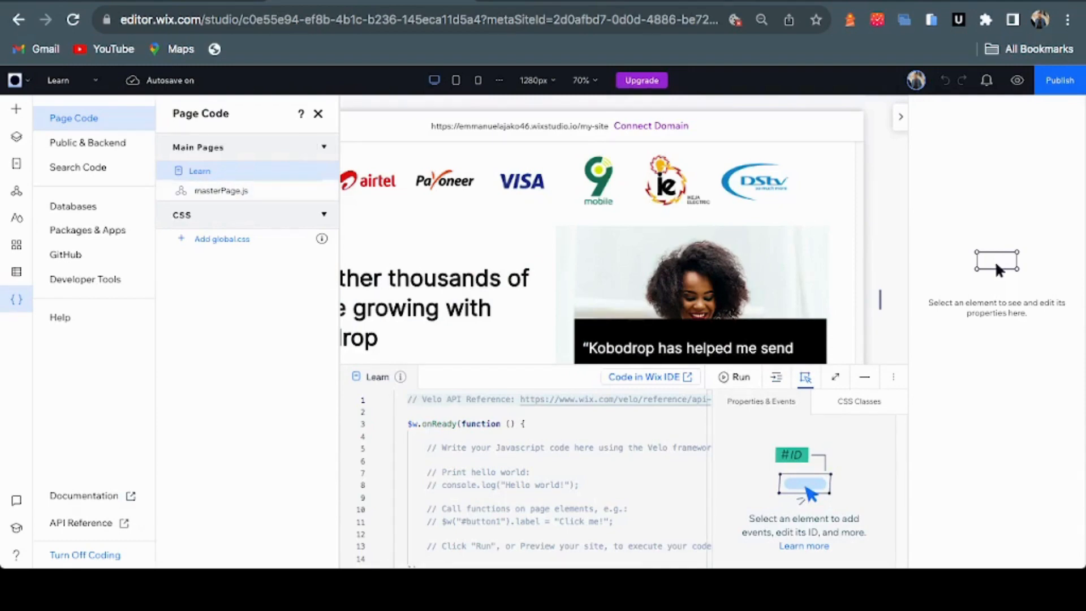
{"action": "left_click", "coordinate": [515, 473]}
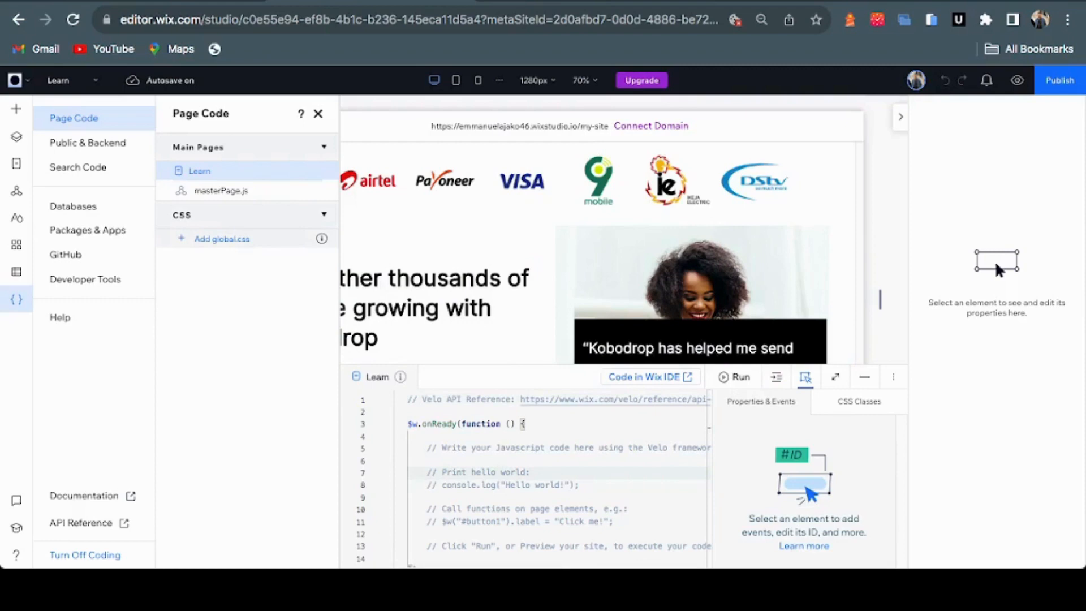
{"action": "left_click", "coordinate": [222, 238]}
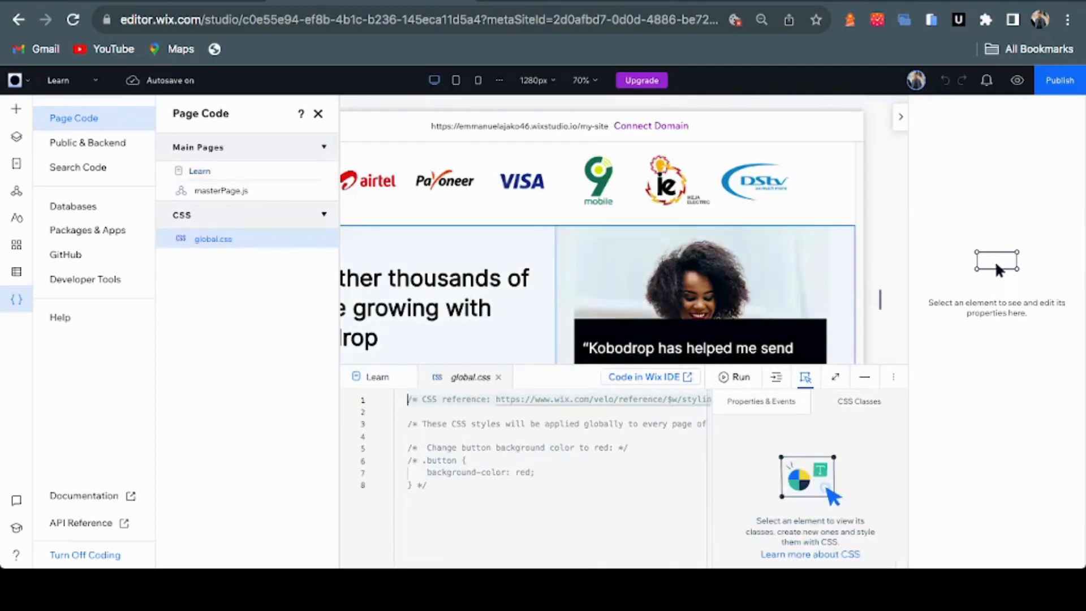
{"action": "key", "text": "super+t"}
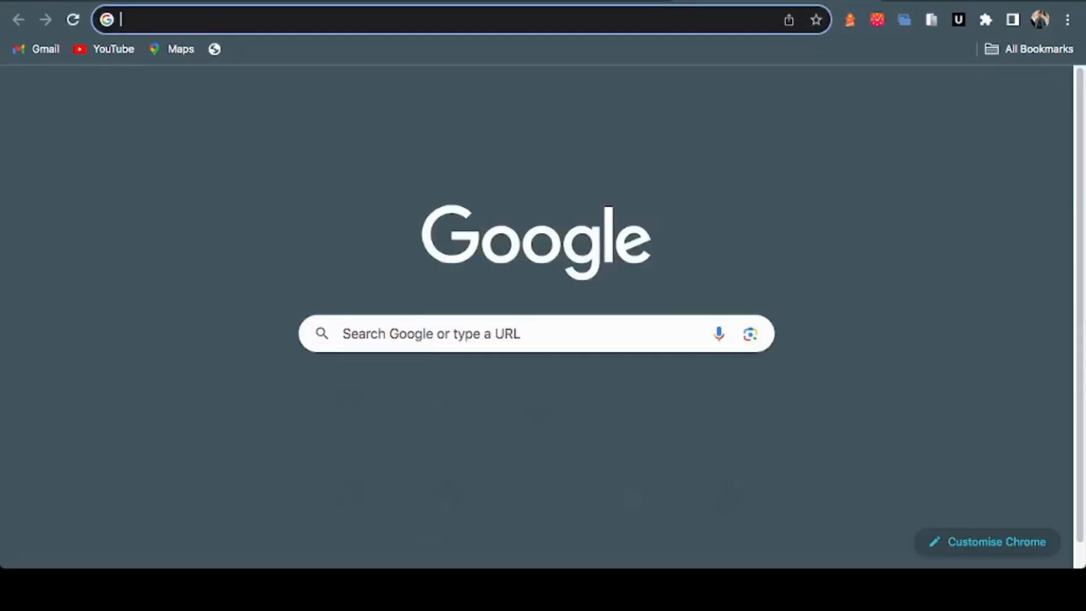
Find the Wix Fix glassmorphism article and copy its background-color and backdrop-filter CSS lines
{"action": "type", "text": "wix fix g"}
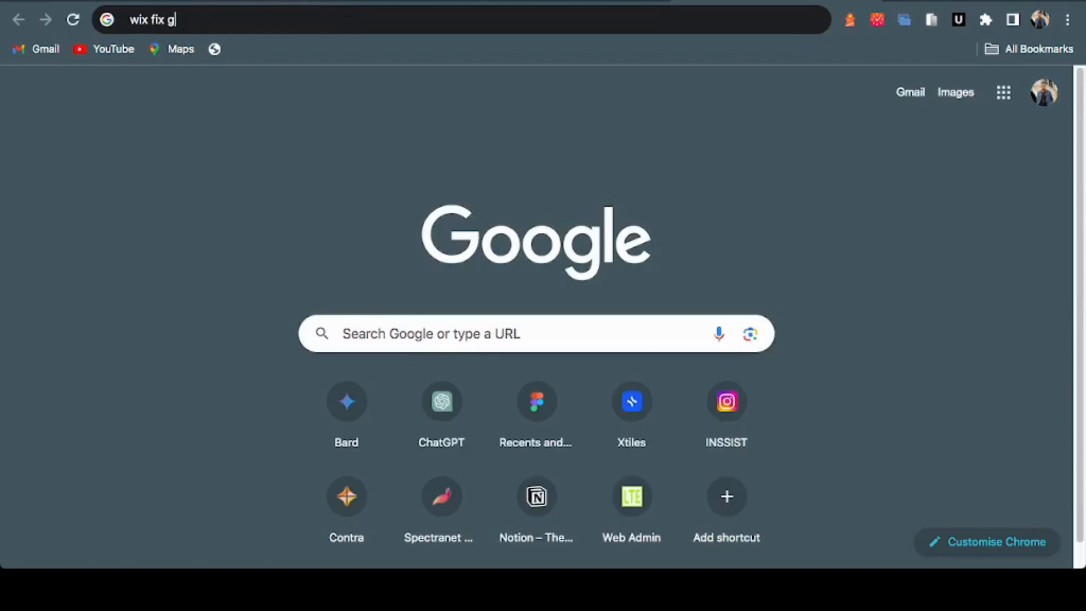
{"action": "key", "text": "Return"}
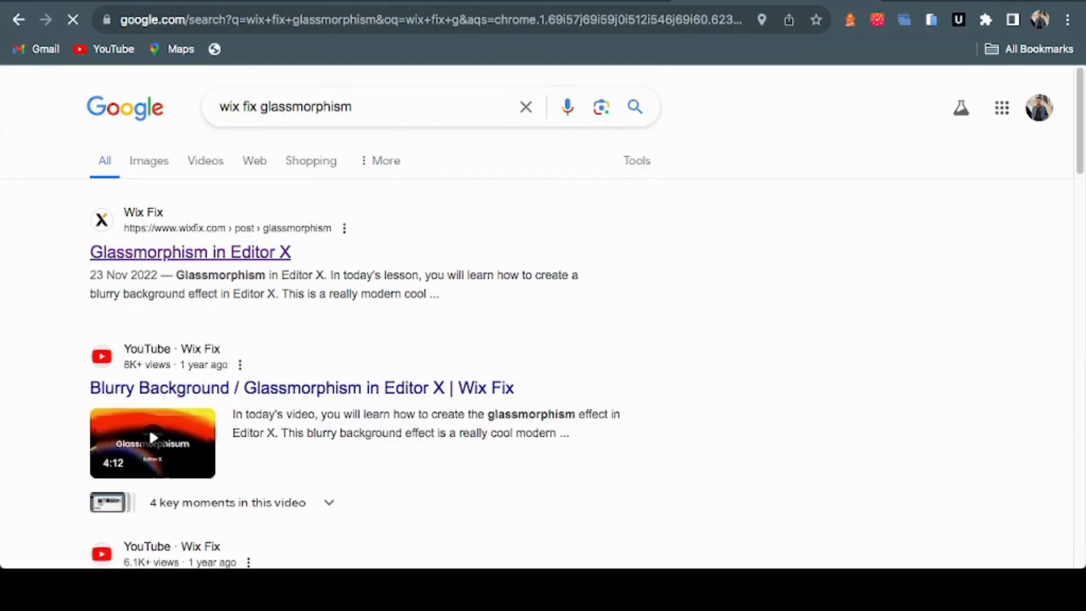
{"action": "left_click", "coordinate": [191, 252]}
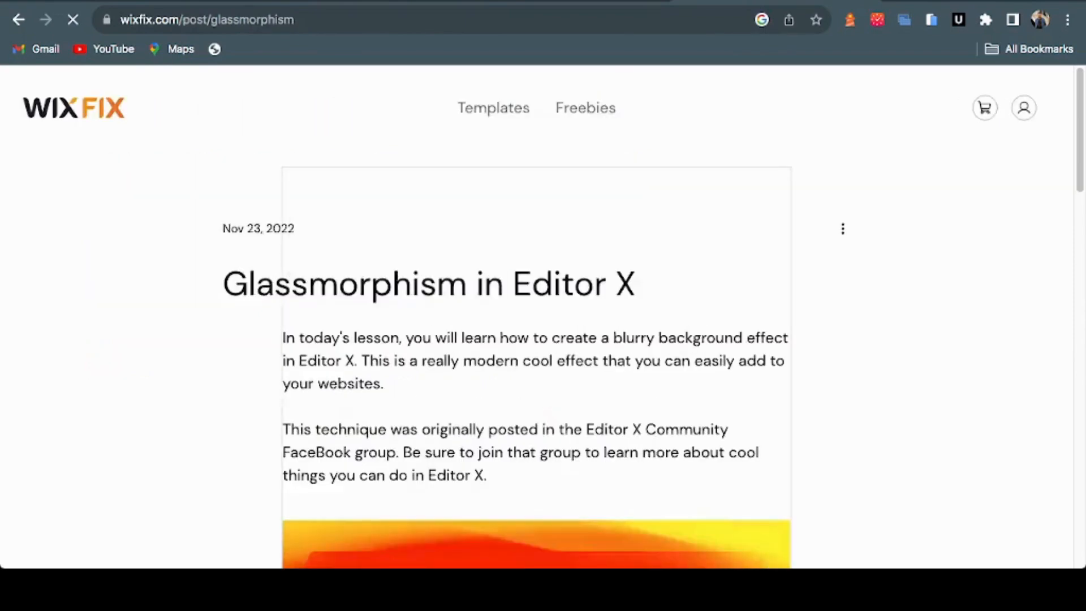
{"action": "scroll", "coordinate": [536, 317], "scroll_direction": "down", "scroll_amount": 4}
{"action": "scroll", "coordinate": [536, 316], "scroll_direction": "down", "scroll_amount": 15}
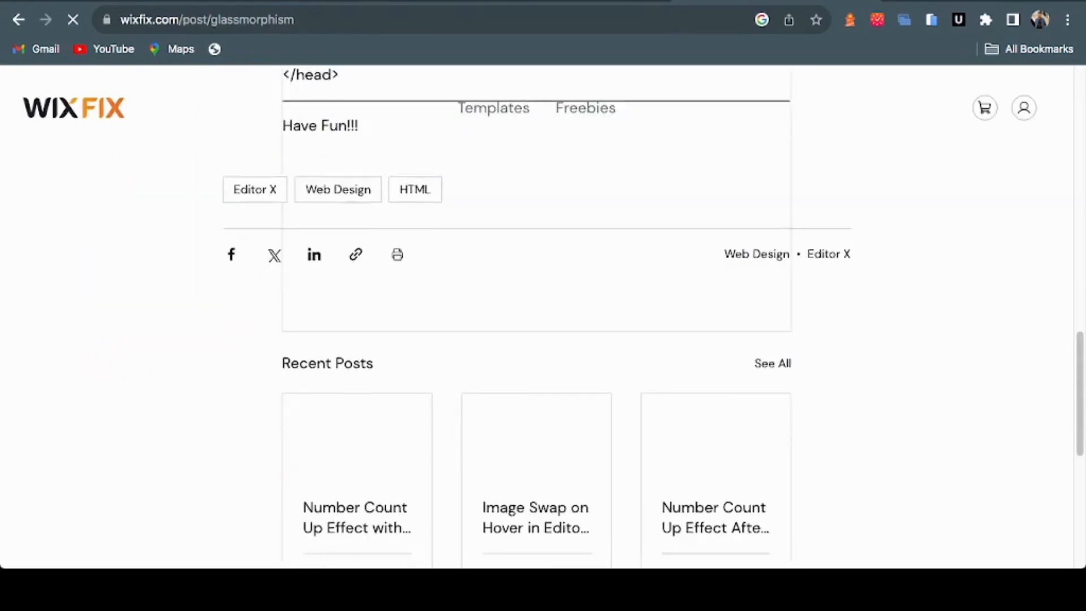
{"action": "scroll", "coordinate": [536, 317], "scroll_direction": "up", "scroll_amount": 5}
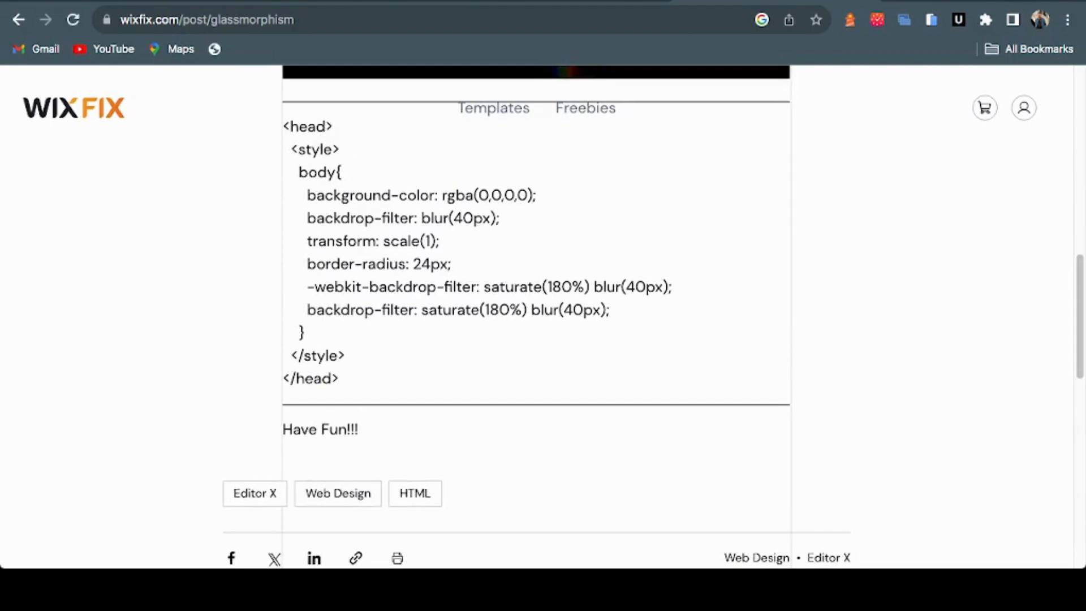
{"action": "left_click_drag", "start_coordinate": [499, 219], "coordinate": [303, 194]}
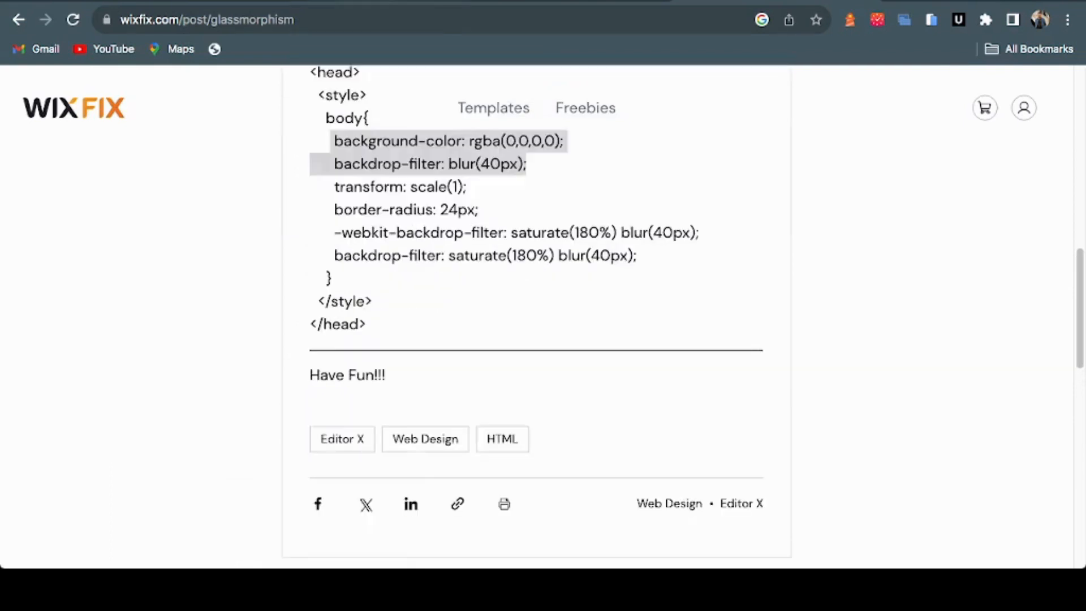
{"action": "key", "text": "ctrl+Tab"}
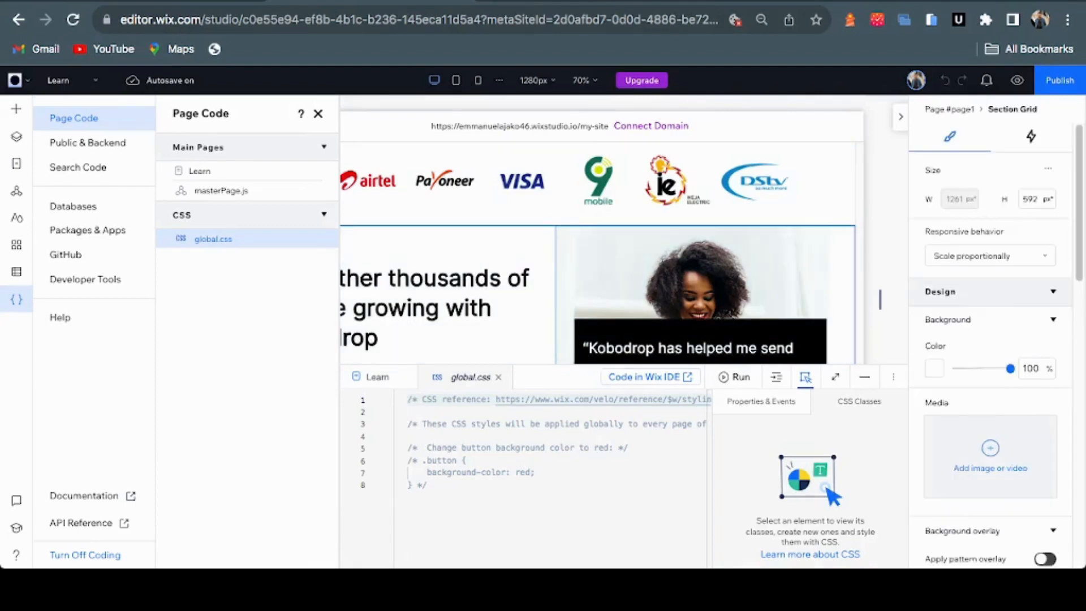
Select the testimonial container and give it the custom CSS class 'box'
{"action": "left_click", "coordinate": [700, 340]}
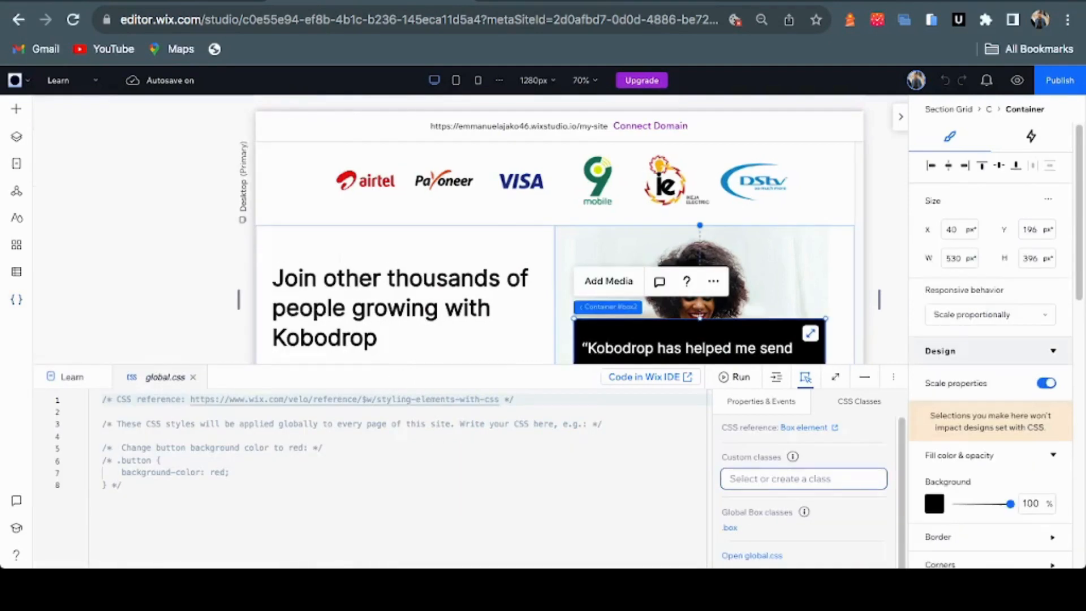
{"action": "left_click", "coordinate": [803, 478]}
{"action": "type", "text": "box"}
{"action": "key", "text": "Return"}
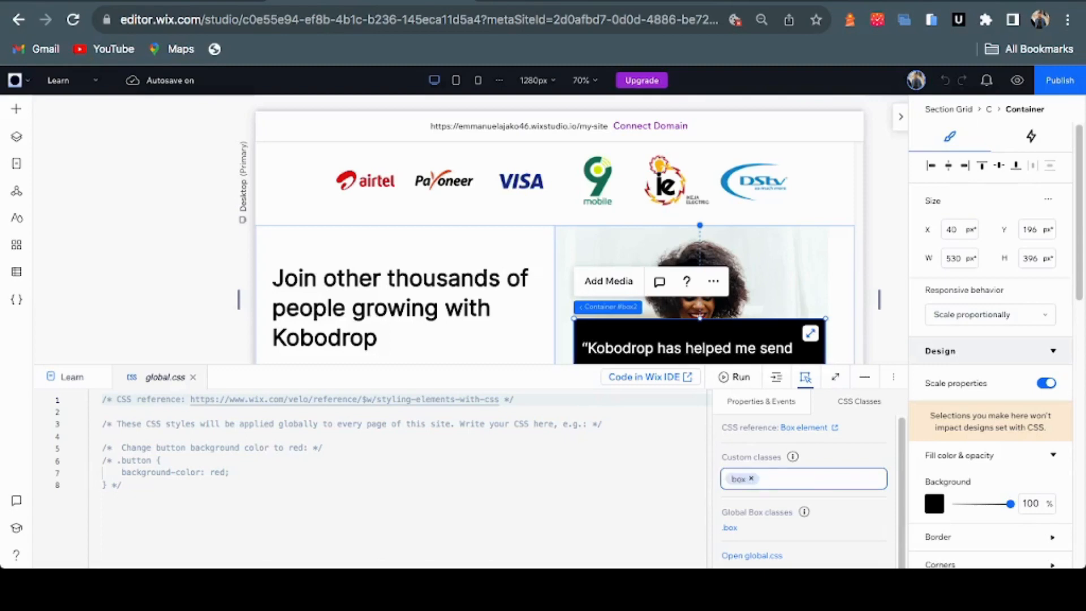
Clear all the sample code and comments out of global.css
{"action": "left_click_drag", "start_coordinate": [122, 486], "coordinate": [516, 399]}
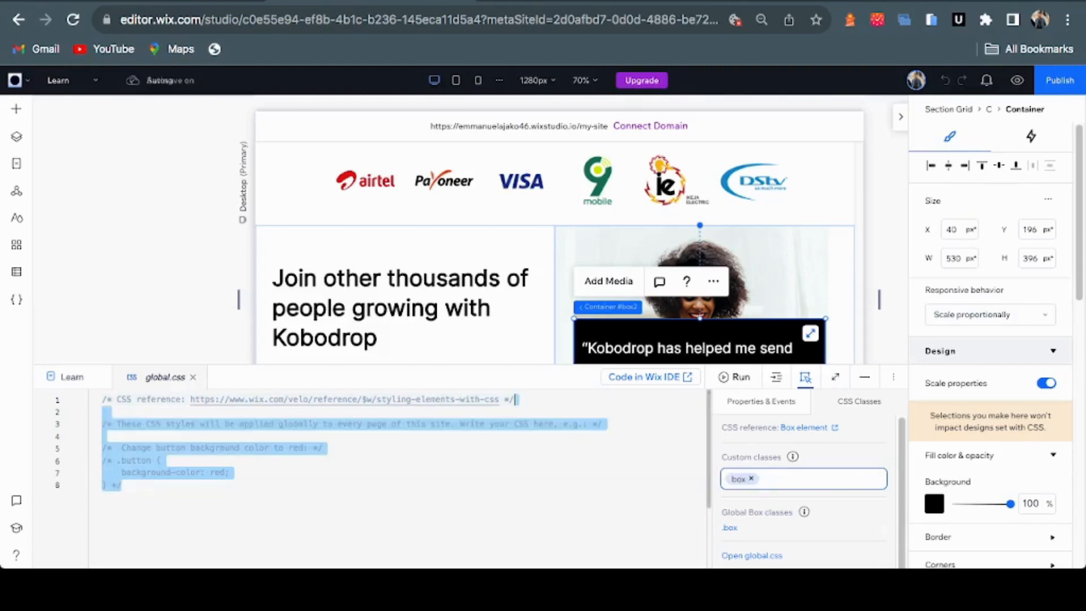
{"action": "key", "text": "BackSpace"}
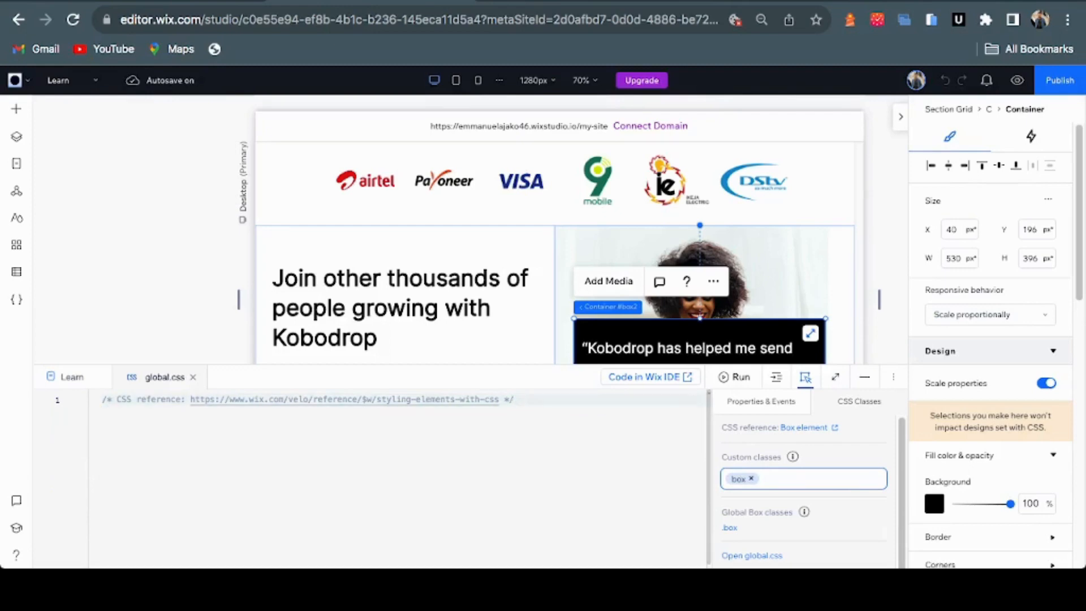
{"action": "key", "text": "ctrl+a"}
{"action": "key", "text": "BackSpace"}
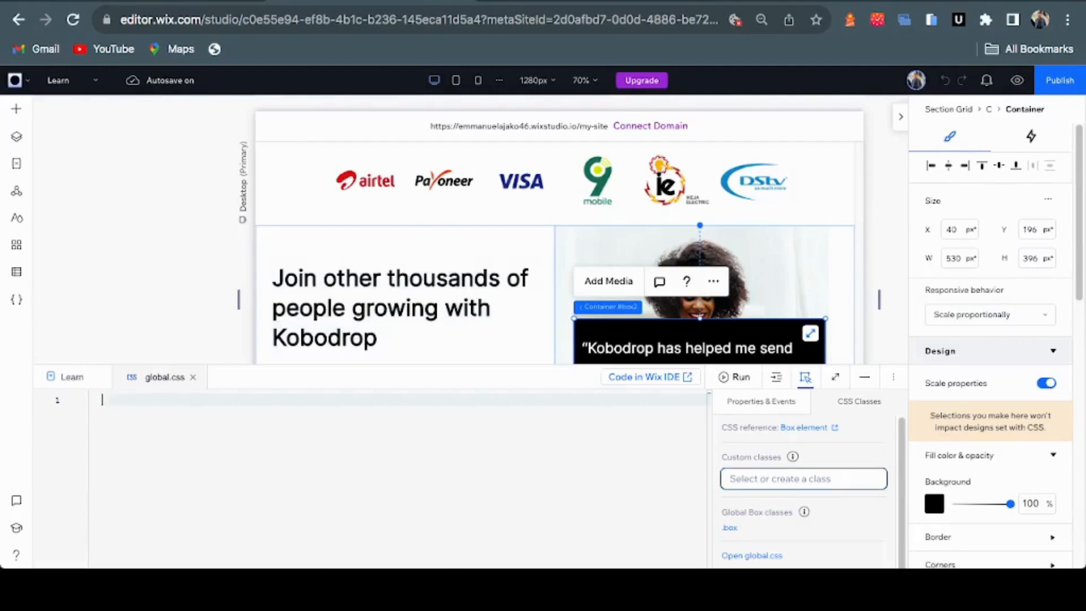
Add the custom class 'box-glass' to the testimonial container
{"action": "left_click", "coordinate": [780, 478]}
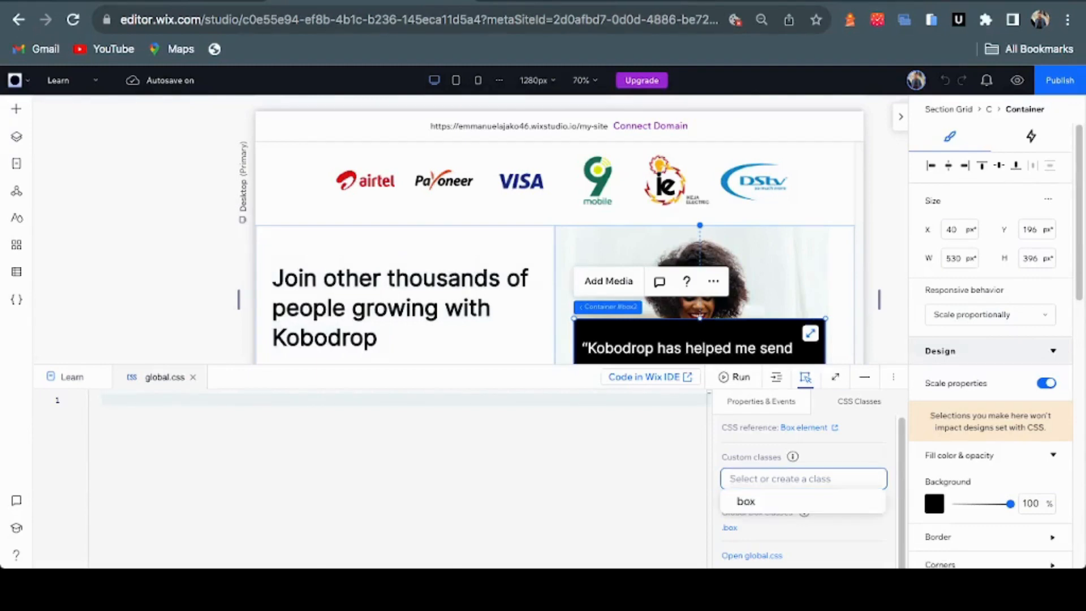
{"action": "type", "text": "box-"}
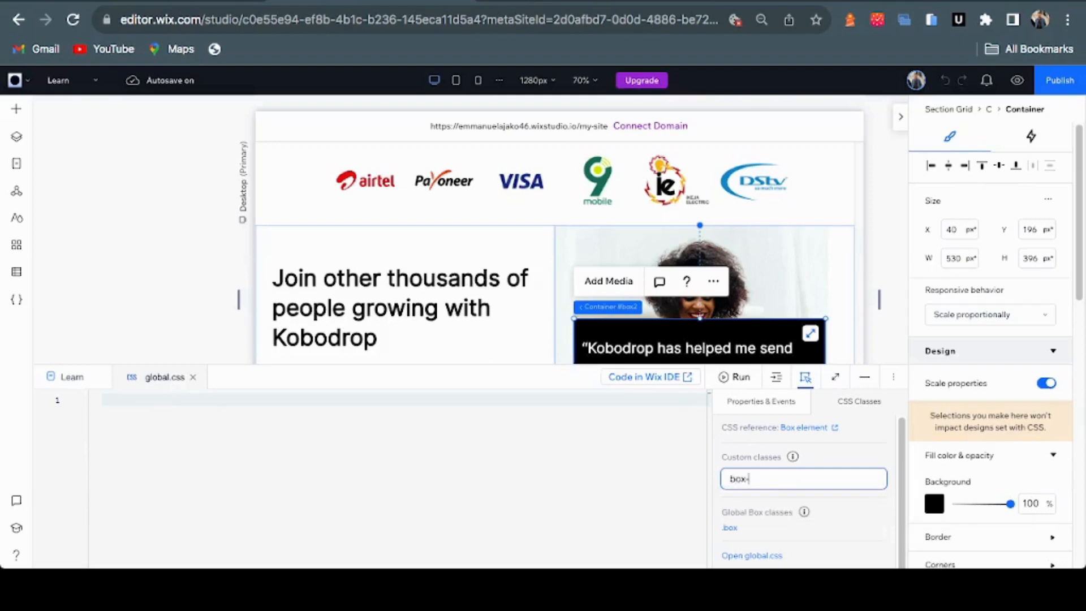
{"action": "type", "text": "glass"}
{"action": "key", "text": "Return"}
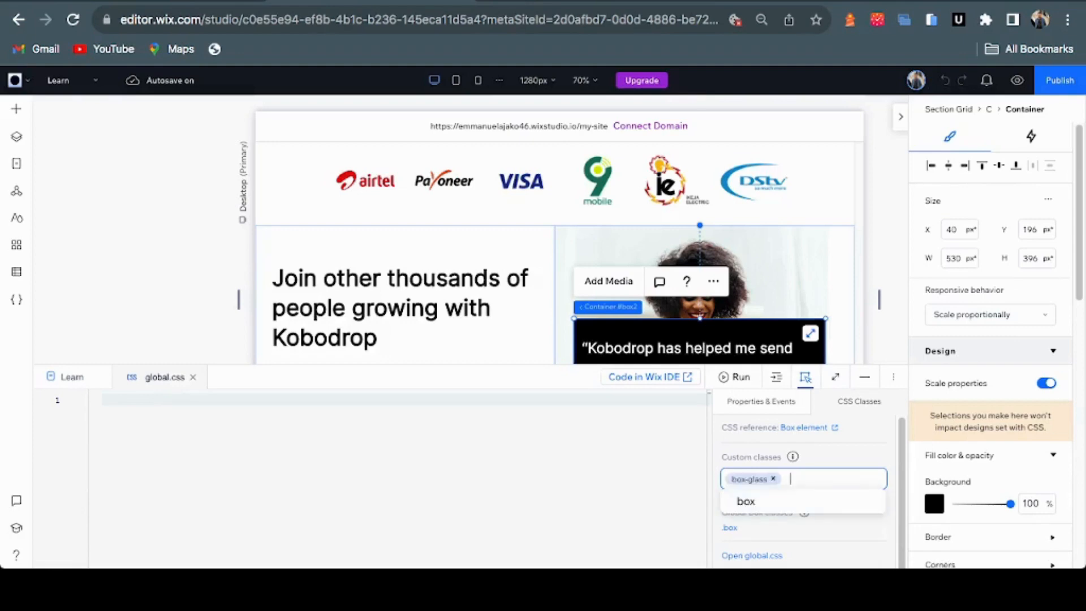
Begin a '.box-glass {' rule in global.css
{"action": "left_click", "coordinate": [102, 400]}
{"action": "type", "text": ".box"}
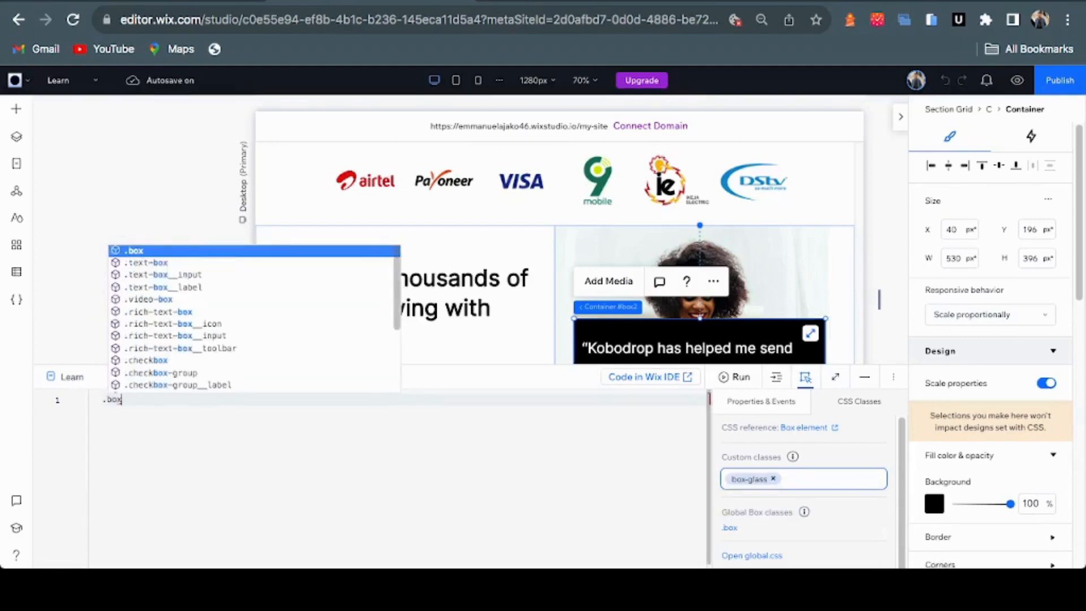
{"action": "key", "text": "BackSpace"}
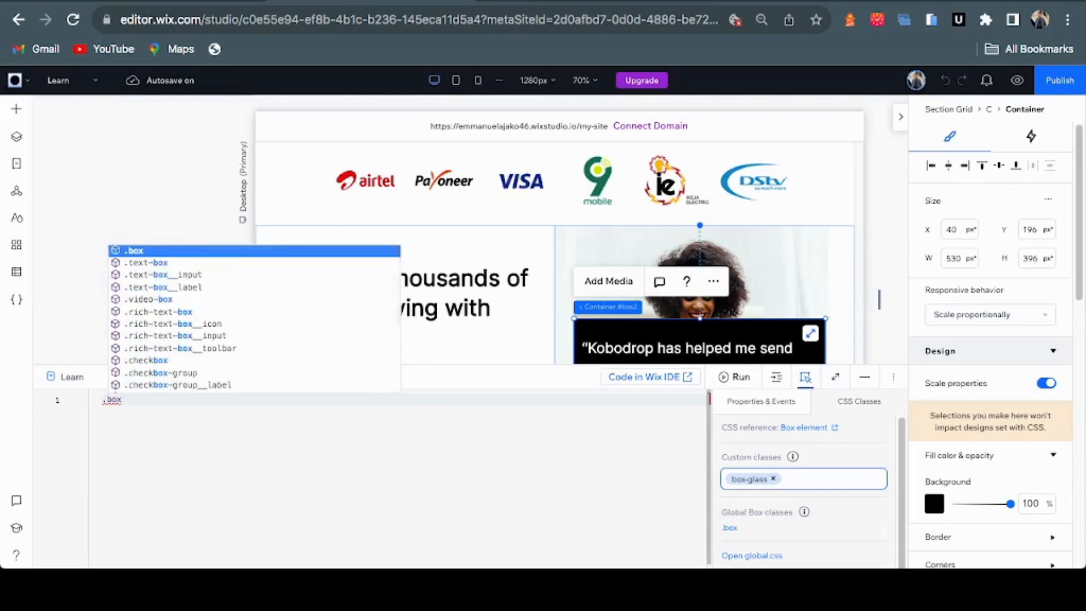
{"action": "type", "text": "-glass"}
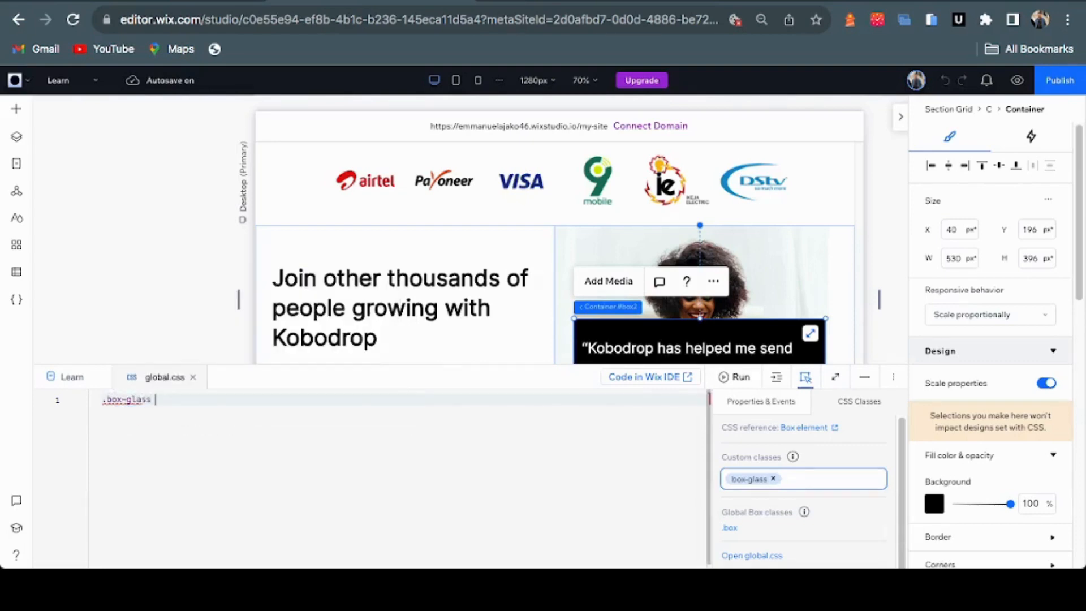
{"action": "type", "text": " {"}
Add 'background-color: red' inside the .box-glass rule
{"action": "key", "text": "Return"}
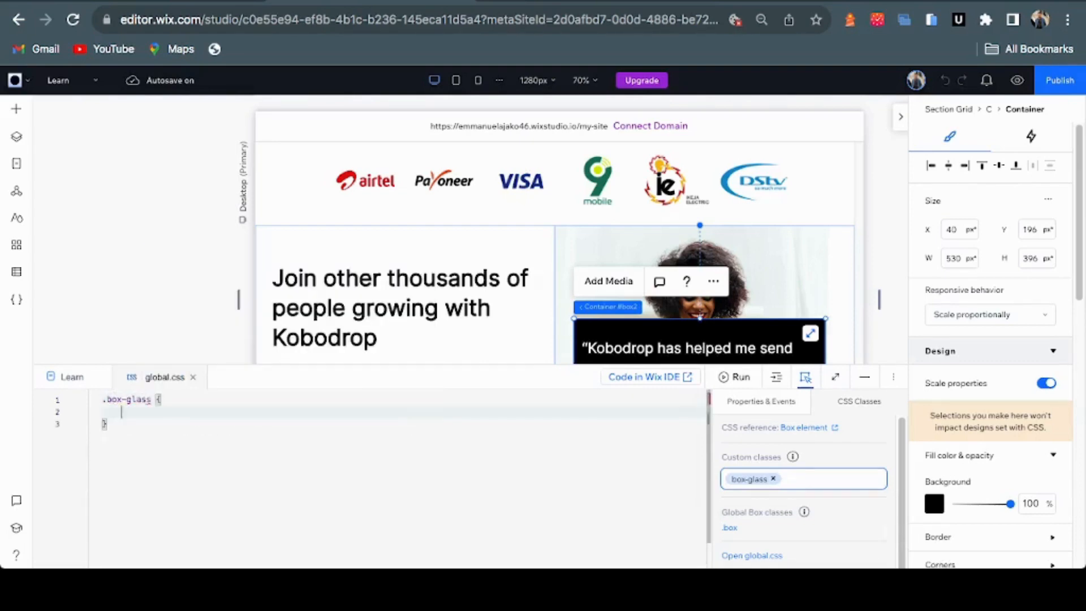
{"action": "type", "text": "backg"}
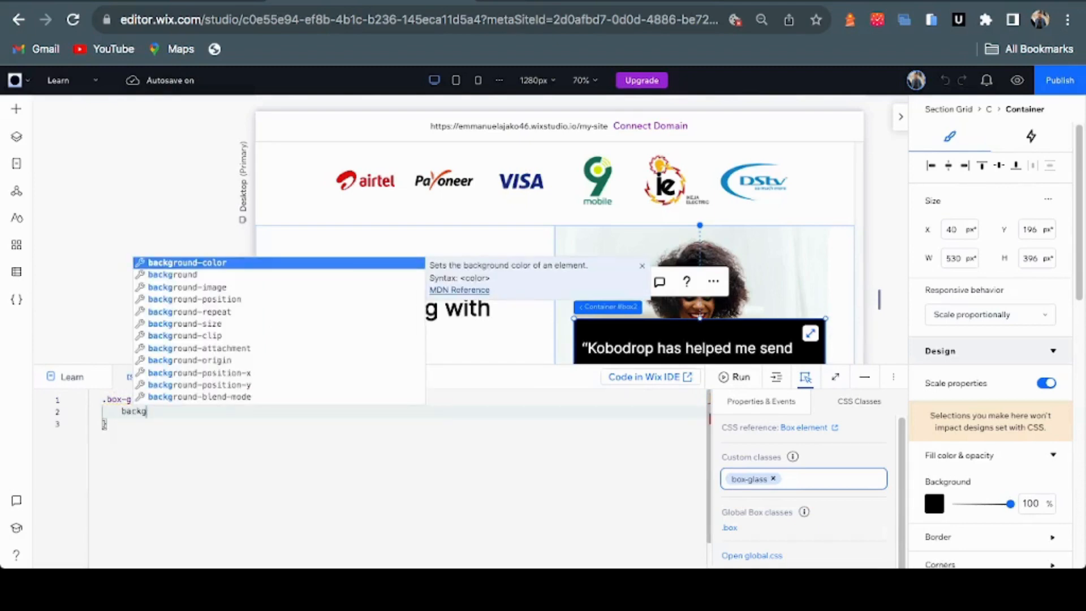
{"action": "key", "text": "Return"}
{"action": "type", "text": "red;"}
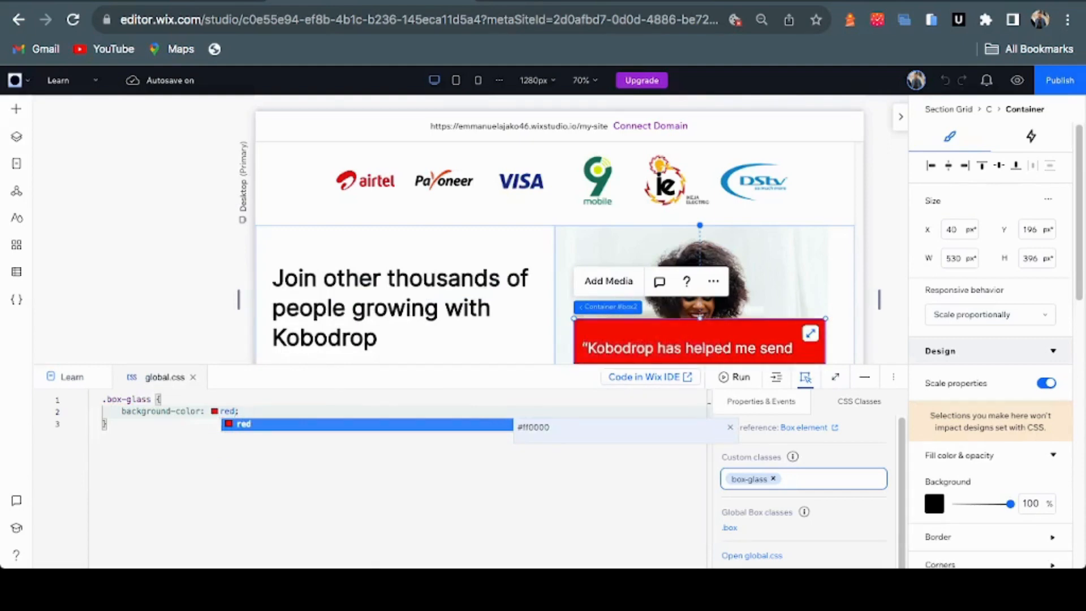
Preview the red container with the code panel hidden, then check the Figma tab
{"action": "left_click", "coordinate": [864, 377]}
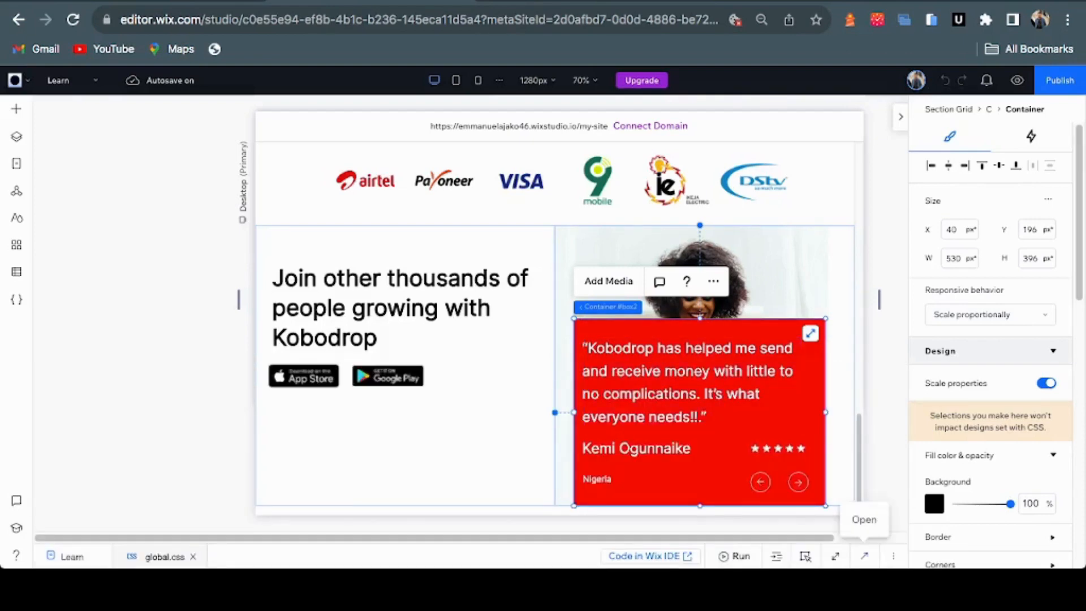
{"action": "left_click", "coordinate": [864, 556]}
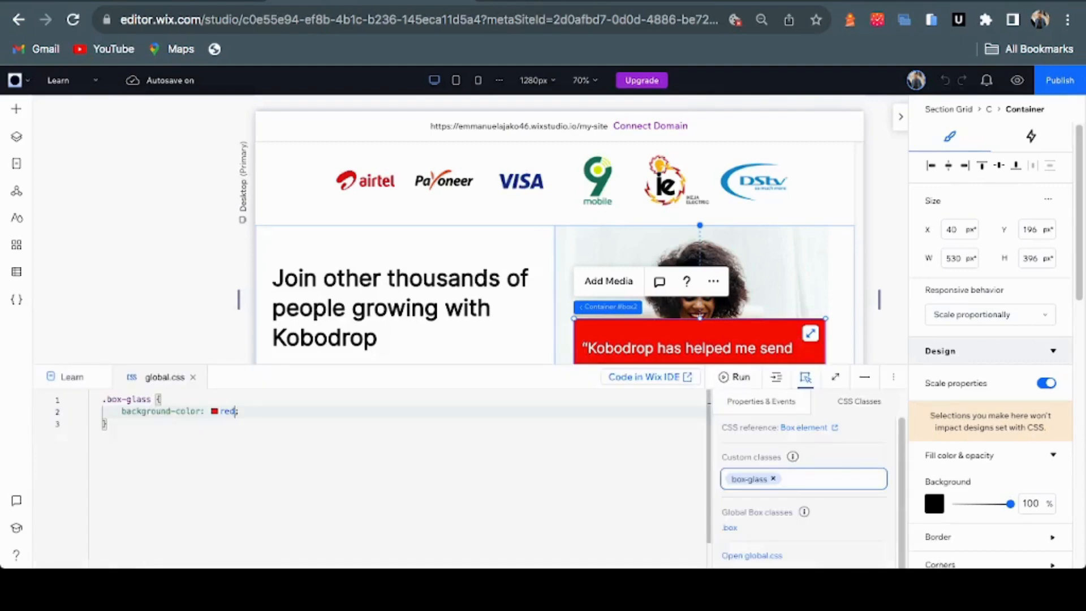
{"action": "key", "text": "ctrl+Tab"}
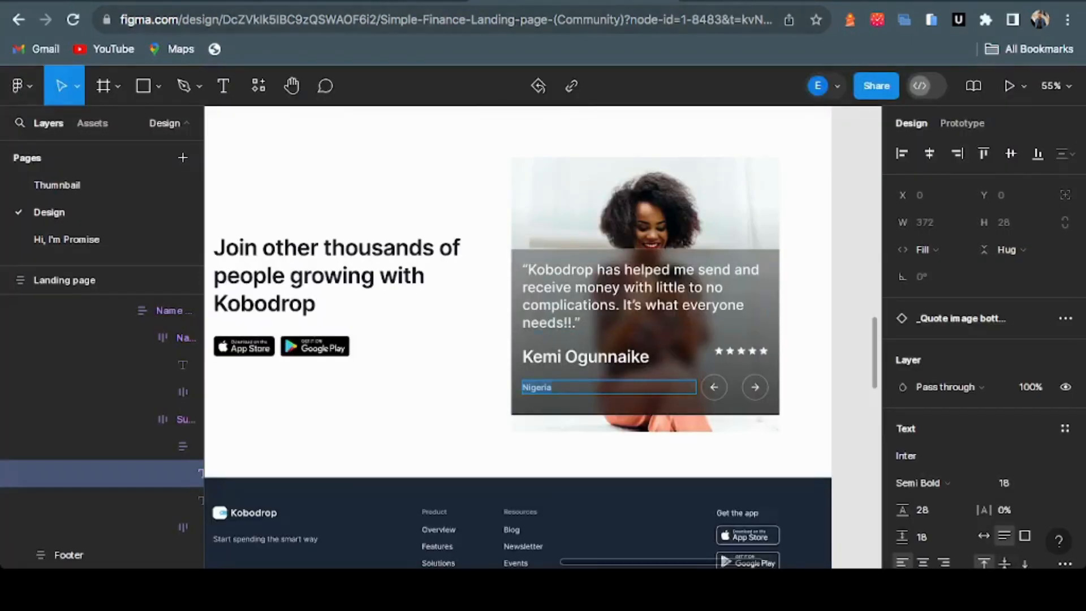
Replace the red background line with the article's rgba background and 40px backdrop blur
{"action": "key", "text": "ctrl+Tab"}
{"action": "left_click", "coordinate": [431, 175]}
{"action": "left_click_drag", "start_coordinate": [517, 164], "coordinate": [512, 127]}
{"action": "left_click", "coordinate": [517, 169]}
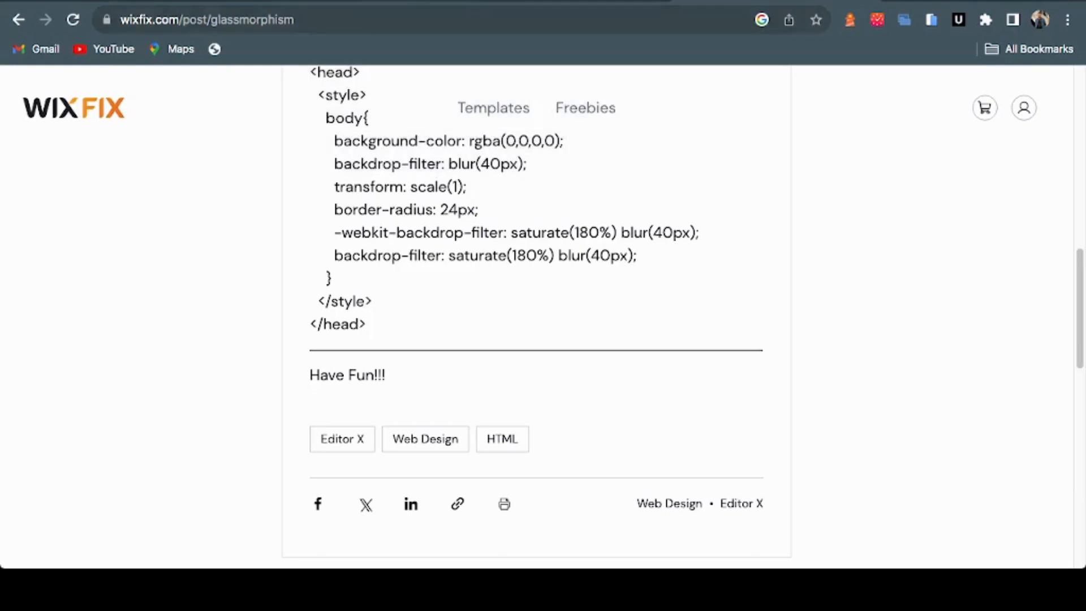
{"action": "left_click", "coordinate": [372, 2]}
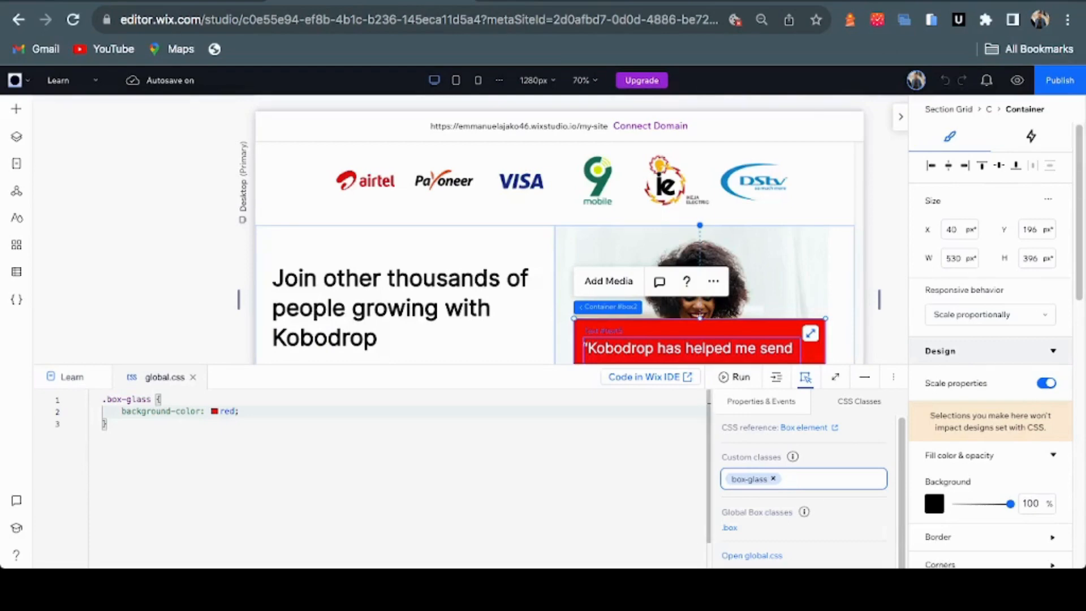
{"action": "left_click_drag", "start_coordinate": [239, 411], "coordinate": [122, 412]}
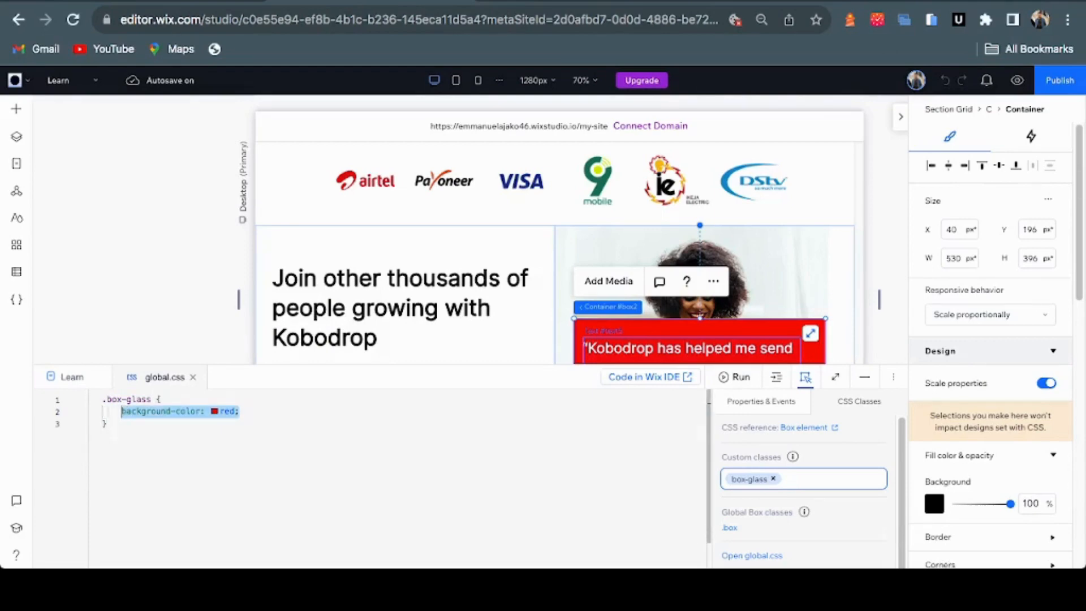
{"action": "type", "text": "background-color: rgba(0,0,0,0);        backdrop-filter: blur(40px);"}
Preview the frosted container, then set the rgba alpha to 0.6
{"action": "left_click", "coordinate": [108, 448]}
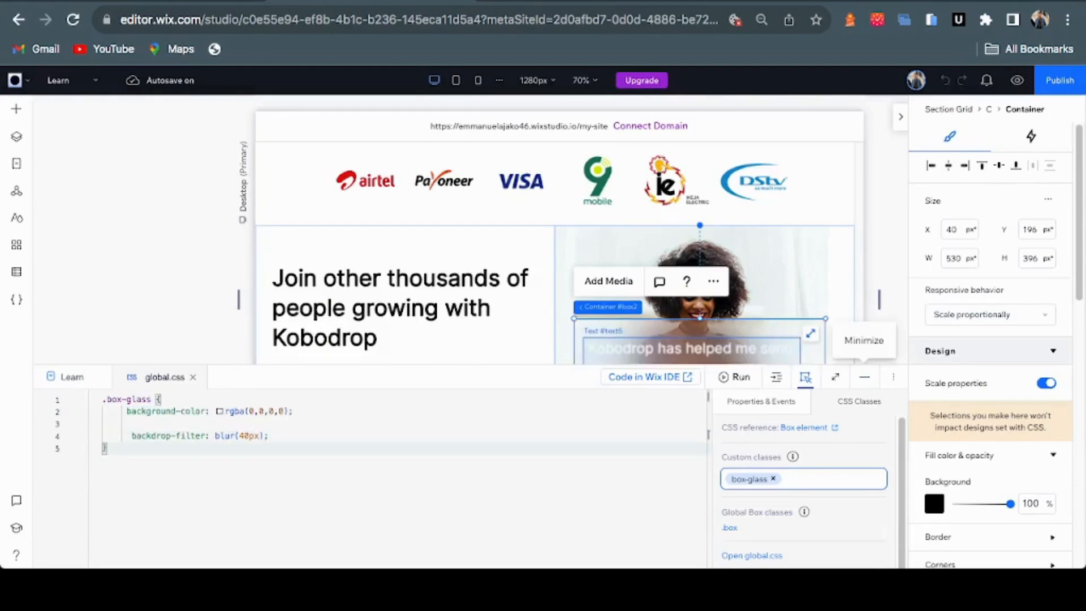
{"action": "left_click", "coordinate": [864, 377]}
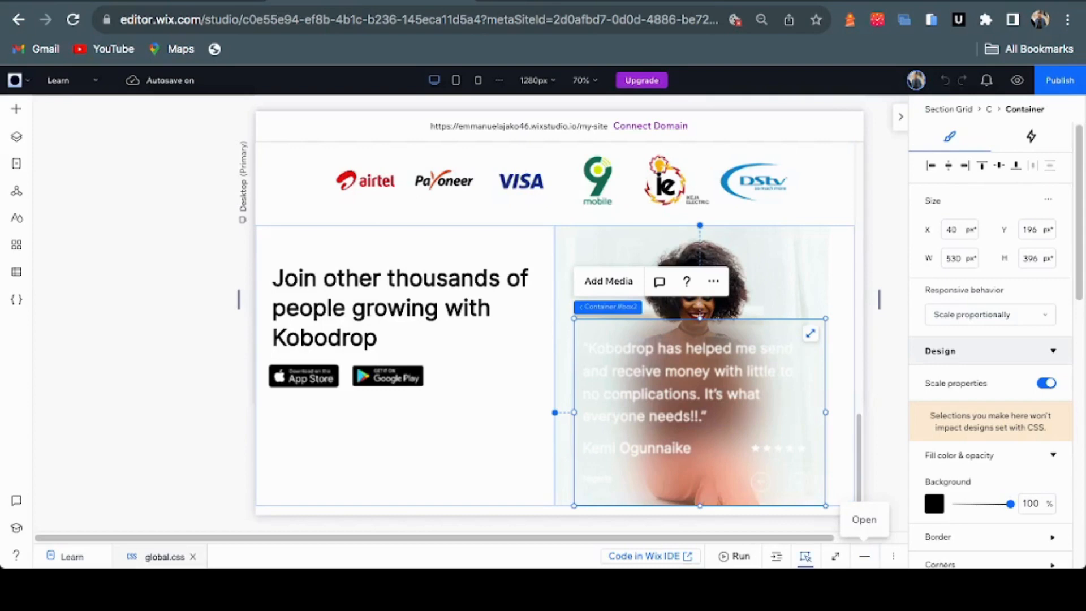
{"action": "left_click", "coordinate": [864, 556]}
{"action": "left_click", "coordinate": [284, 412]}
{"action": "type", "text": ".6);"}
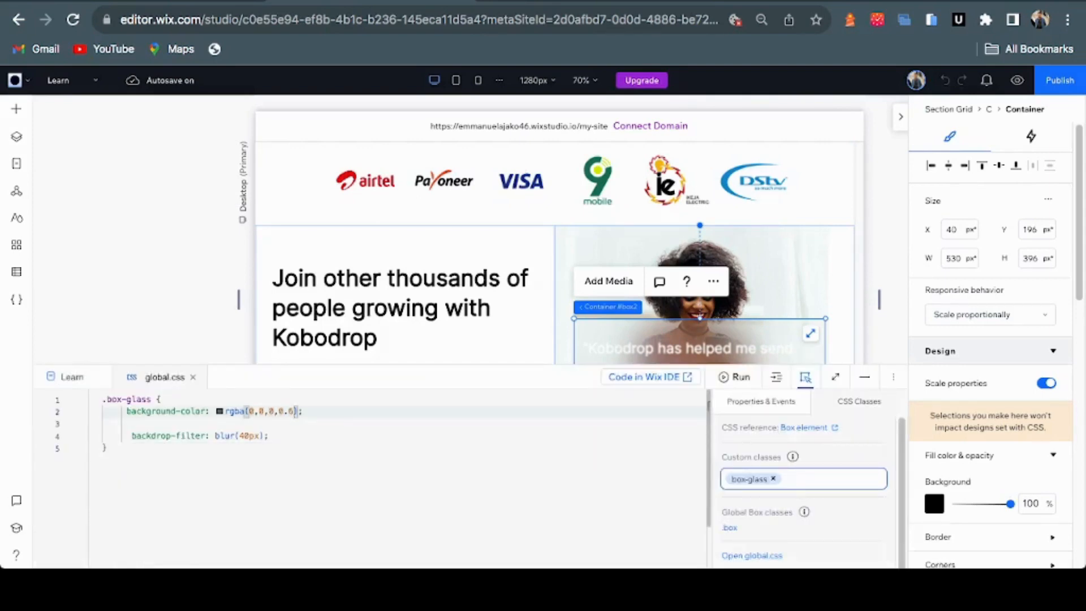
{"action": "left_click", "coordinate": [304, 411]}
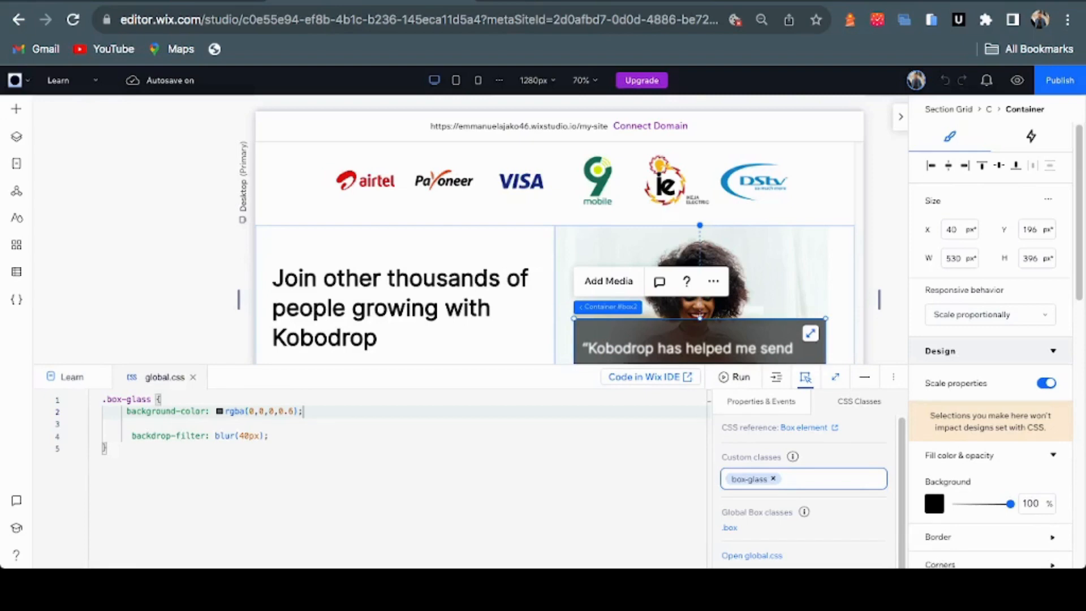
Change line 4 to blur(10px) and compare the translucent card against Figma
{"action": "left_click", "coordinate": [864, 377]}
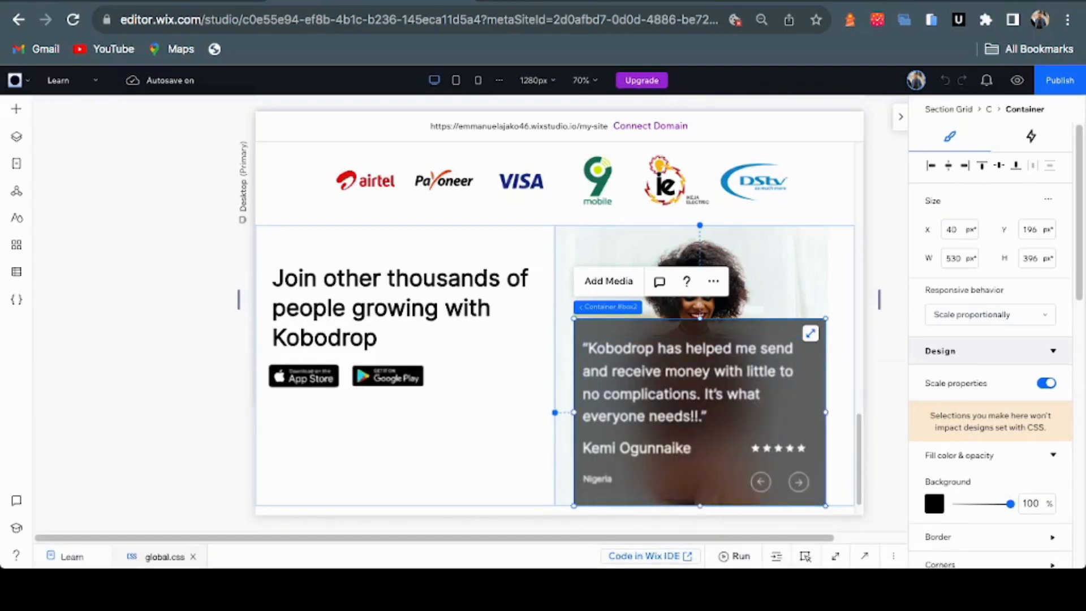
{"action": "left_click", "coordinate": [574, 1]}
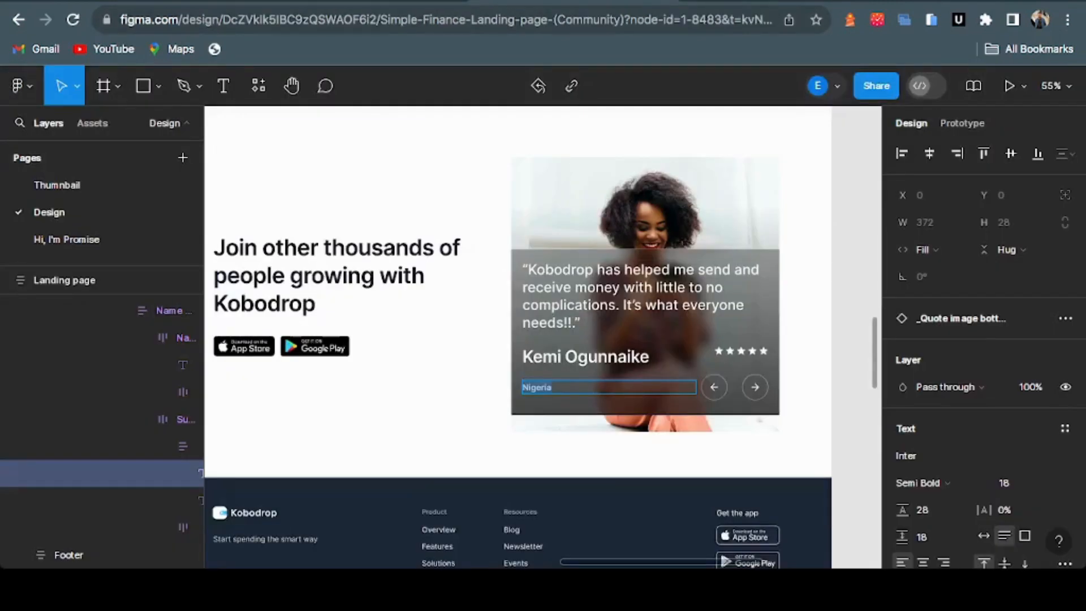
{"action": "left_click", "coordinate": [436, 1]}
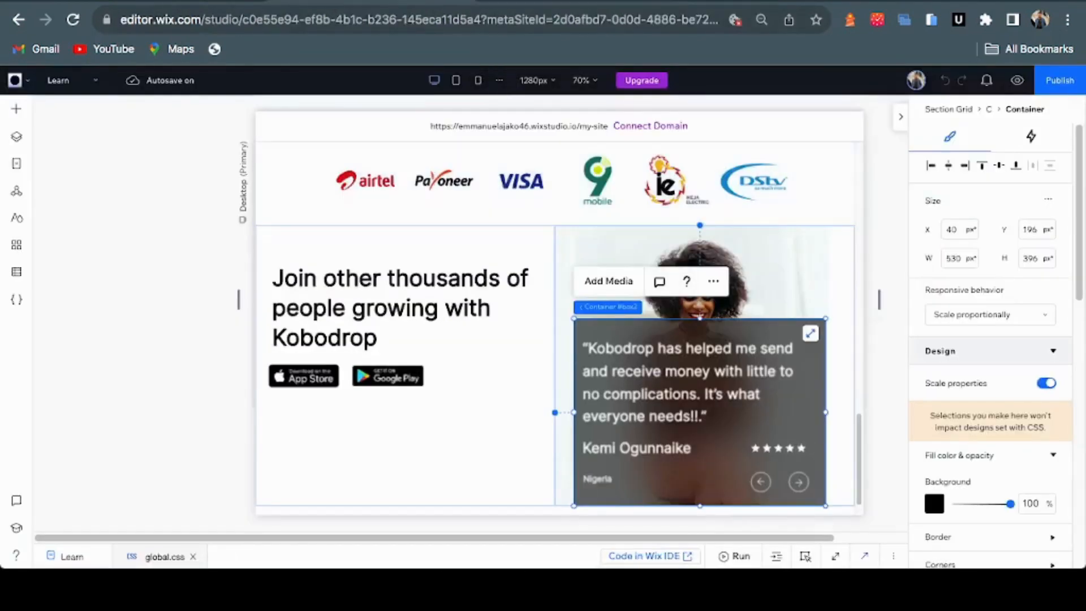
{"action": "left_click", "coordinate": [865, 556]}
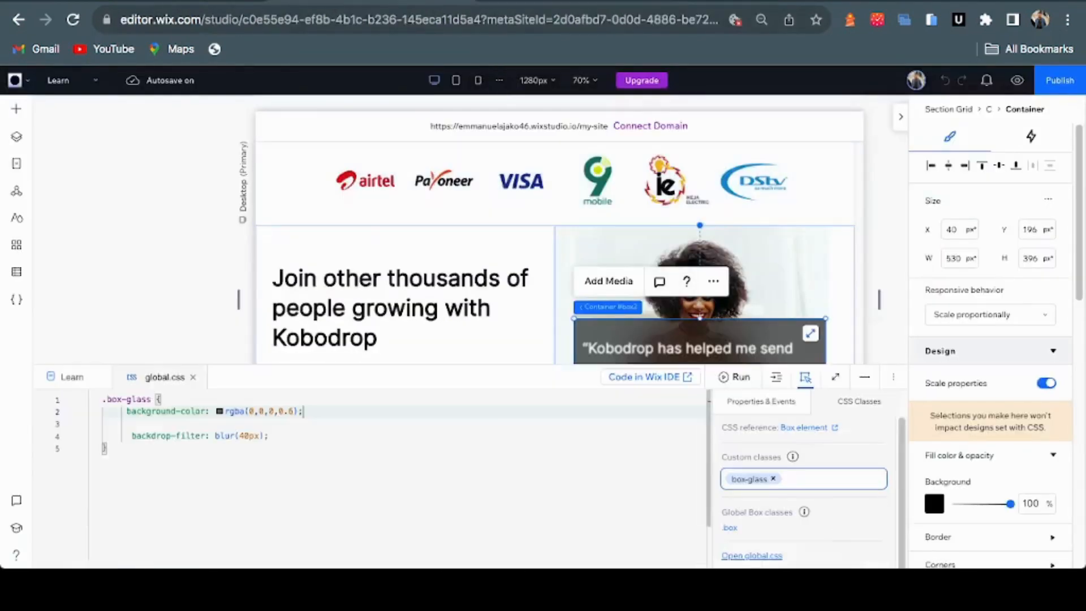
{"action": "left_click", "coordinate": [245, 436]}
{"action": "type", "text": "10px"}
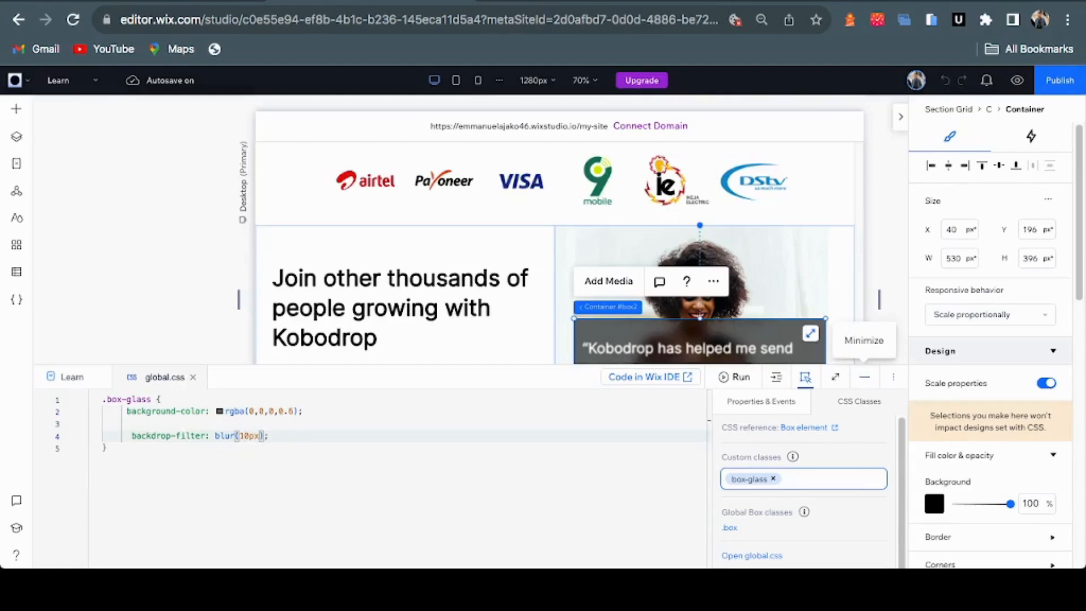
{"action": "left_click", "coordinate": [864, 377]}
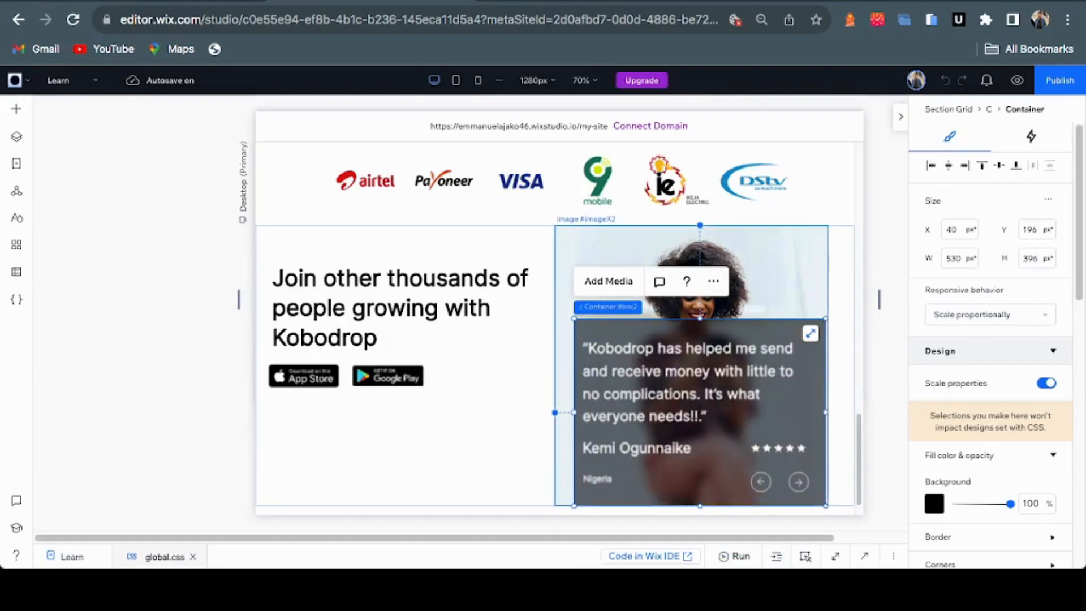
{"action": "left_click", "coordinate": [774, 271]}
{"action": "key", "text": "ctrl+Tab"}
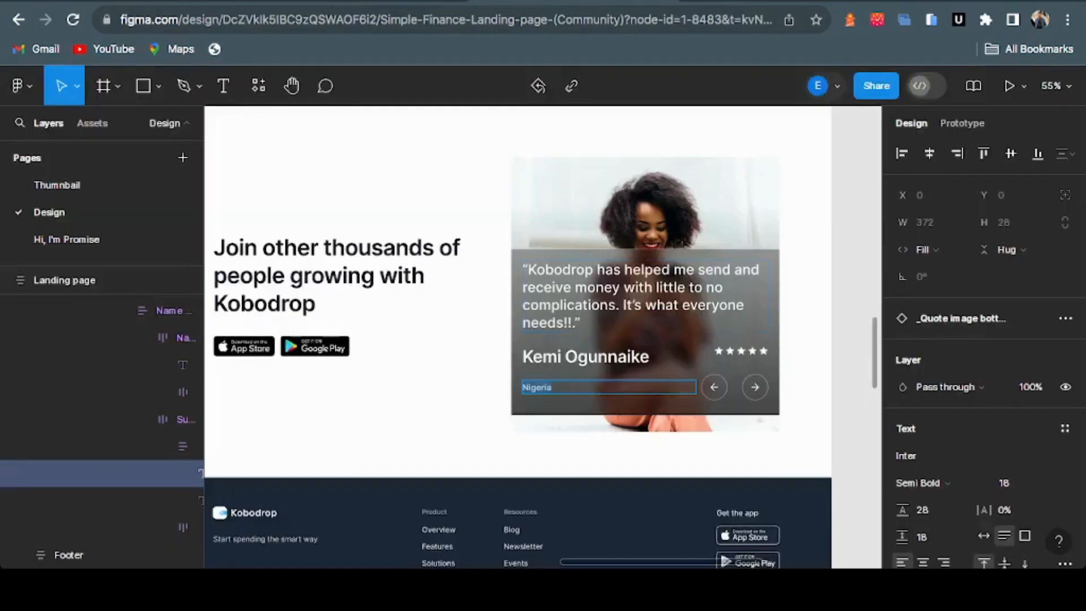
{"action": "key", "text": "ctrl+shift+Tab"}
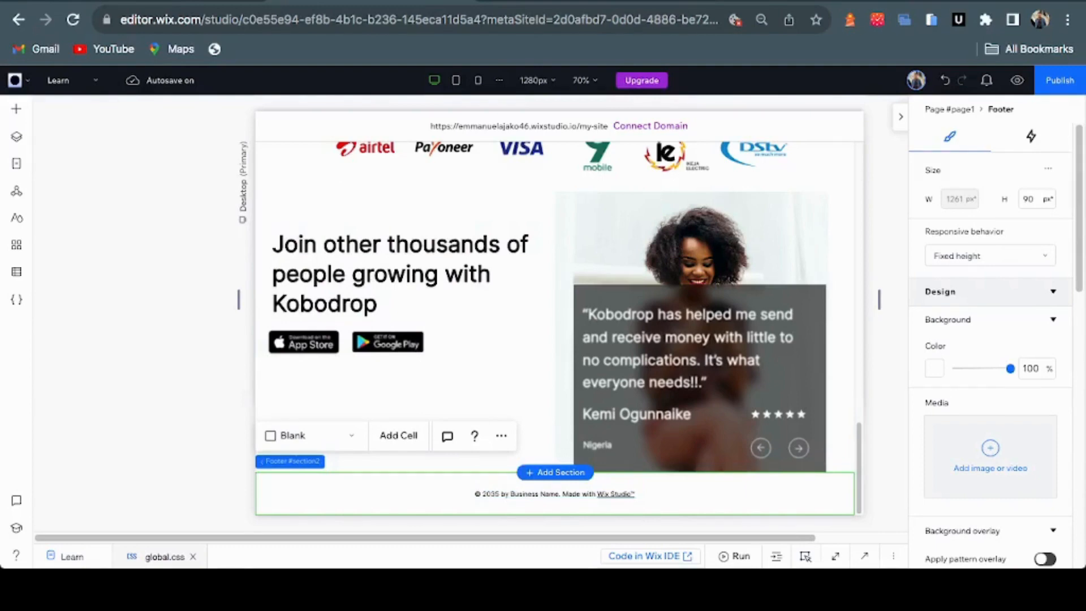
Delete the default footer and zoom out to 60% to view the page bottom
{"action": "key", "text": "Delete"}
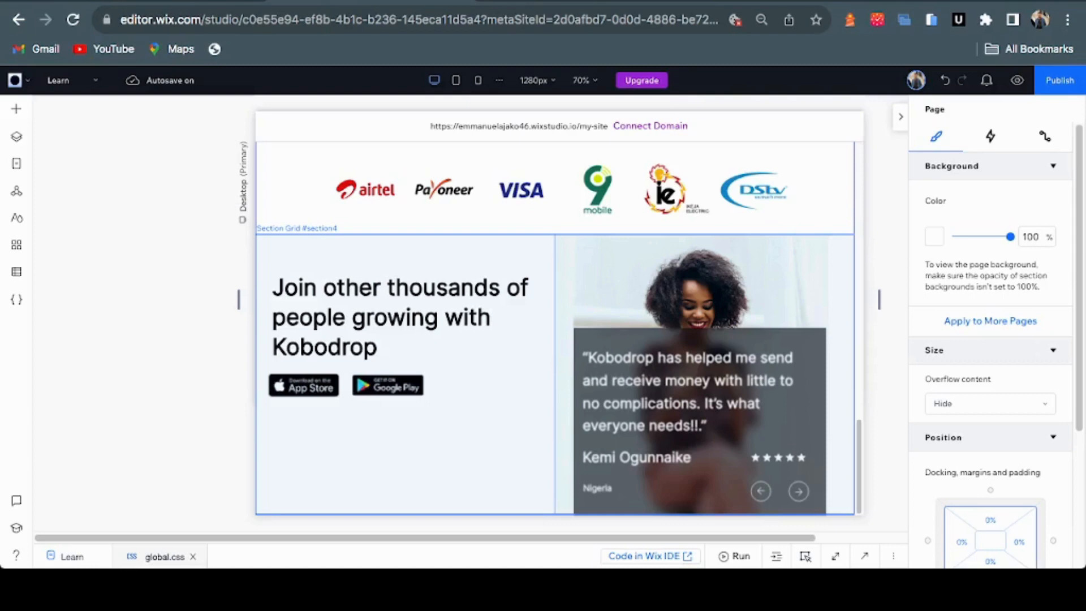
{"action": "key", "text": "super+minus"}
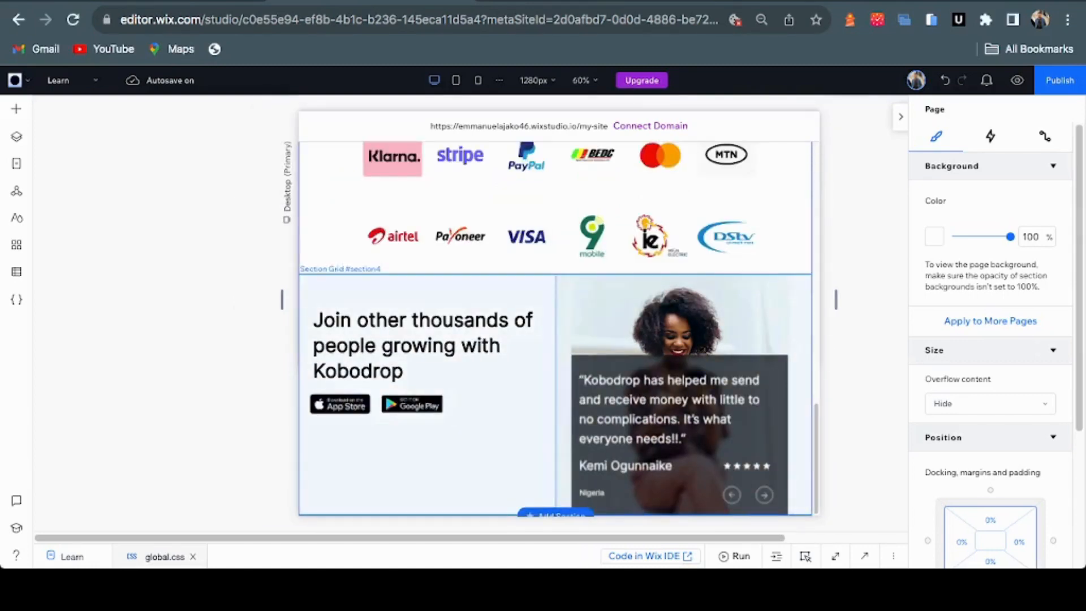
{"action": "scroll", "coordinate": [558, 327], "scroll_direction": "down", "scroll_amount": 2}
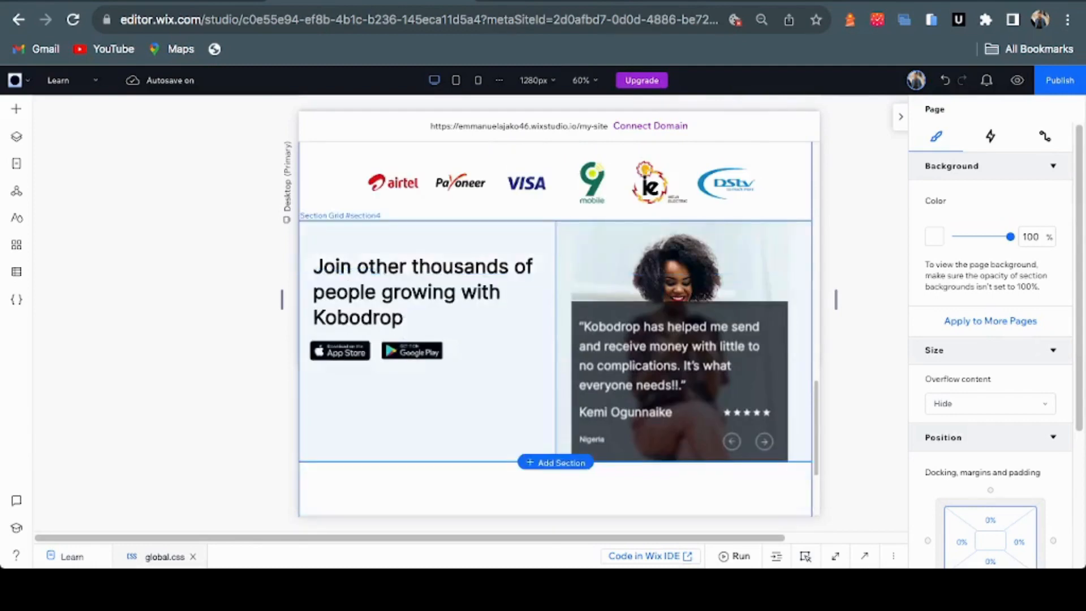
{"action": "scroll", "coordinate": [556, 306], "scroll_direction": "down", "scroll_amount": 3}
{"action": "scroll", "coordinate": [555, 255], "scroll_direction": "down", "scroll_amount": 1}
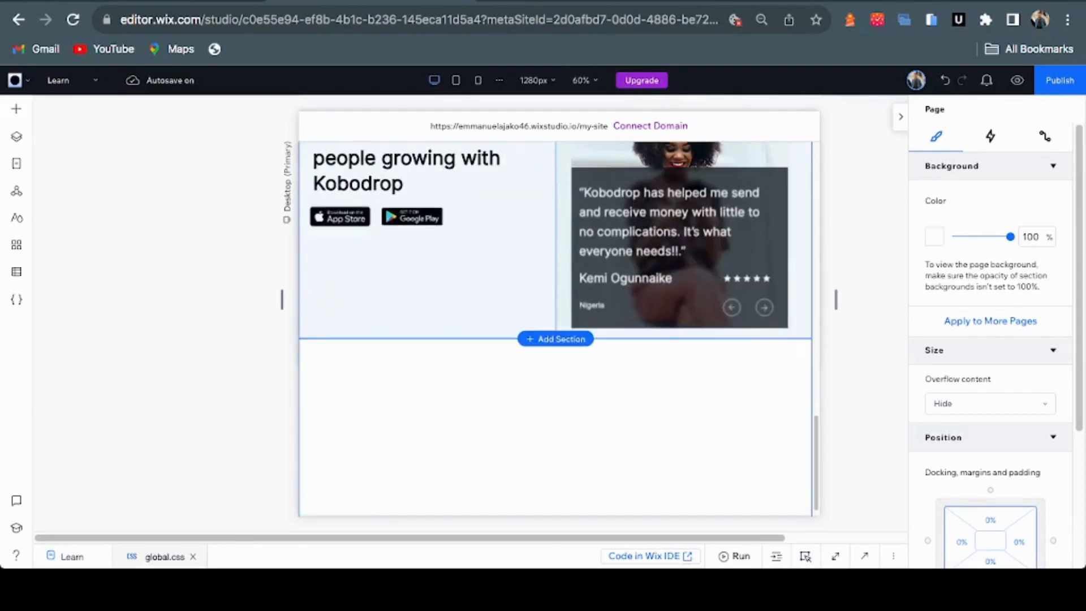
{"action": "scroll", "coordinate": [548, 235], "scroll_direction": "down", "scroll_amount": 1}
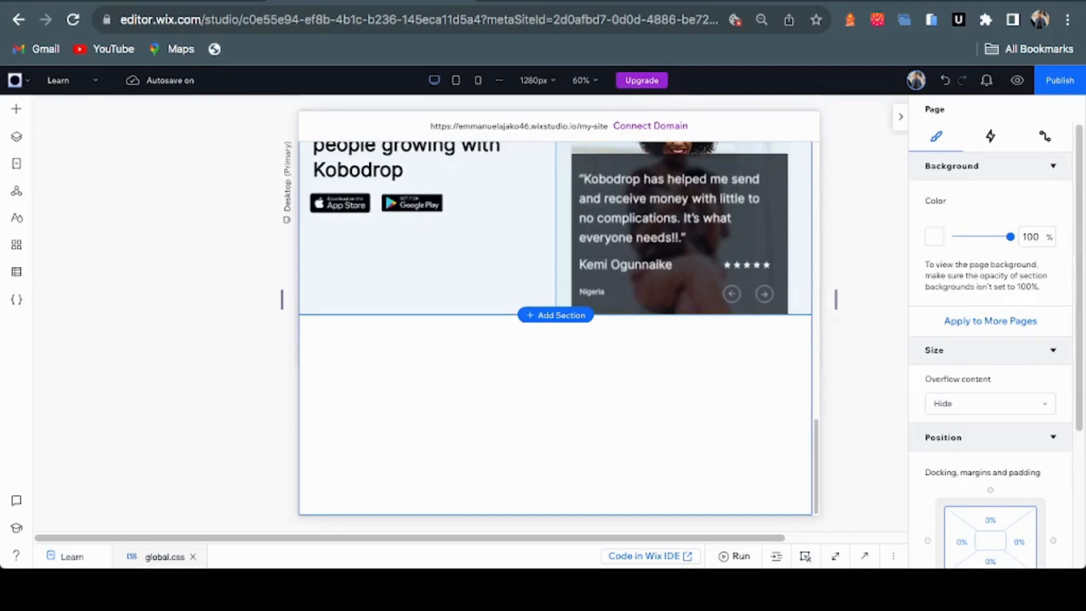
Select the empty bottom section and bring up its designed-section choices
{"action": "left_click", "coordinate": [555, 385]}
{"action": "key", "text": "Delete"}
{"action": "mouse_move", "coordinate": [477, 420]}
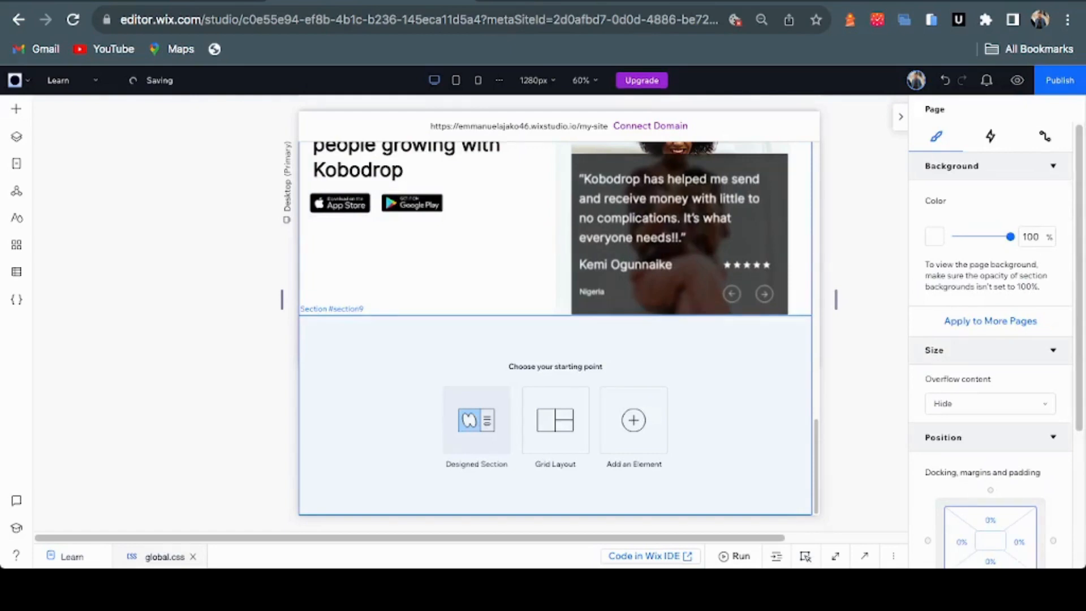
{"action": "left_click", "coordinate": [476, 420]}
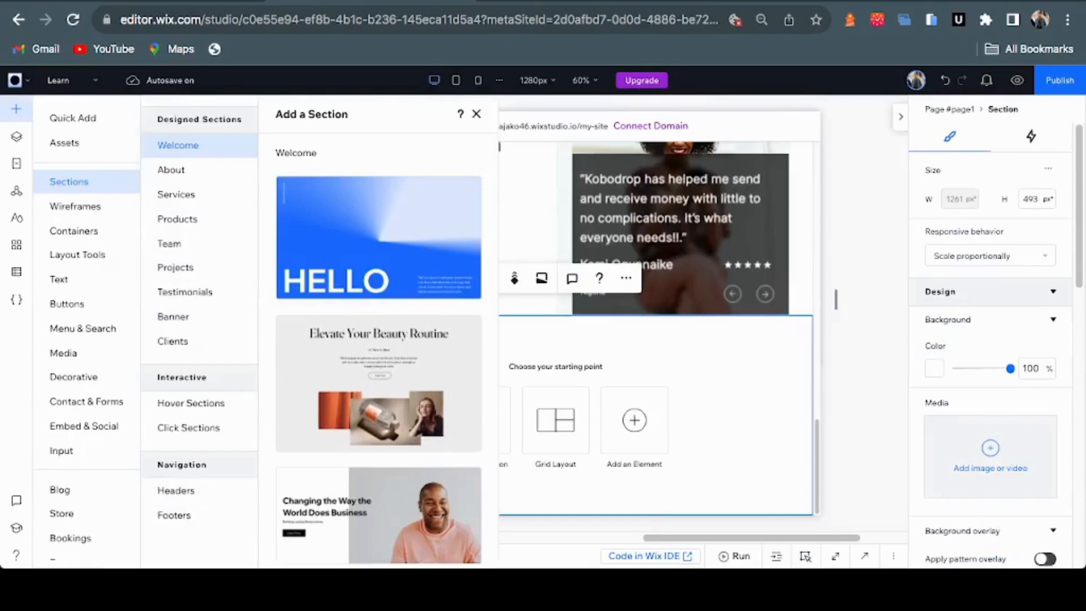
Browse the ready-made Footers designs, comparing them with the Figma footer
{"action": "left_click", "coordinate": [173, 514]}
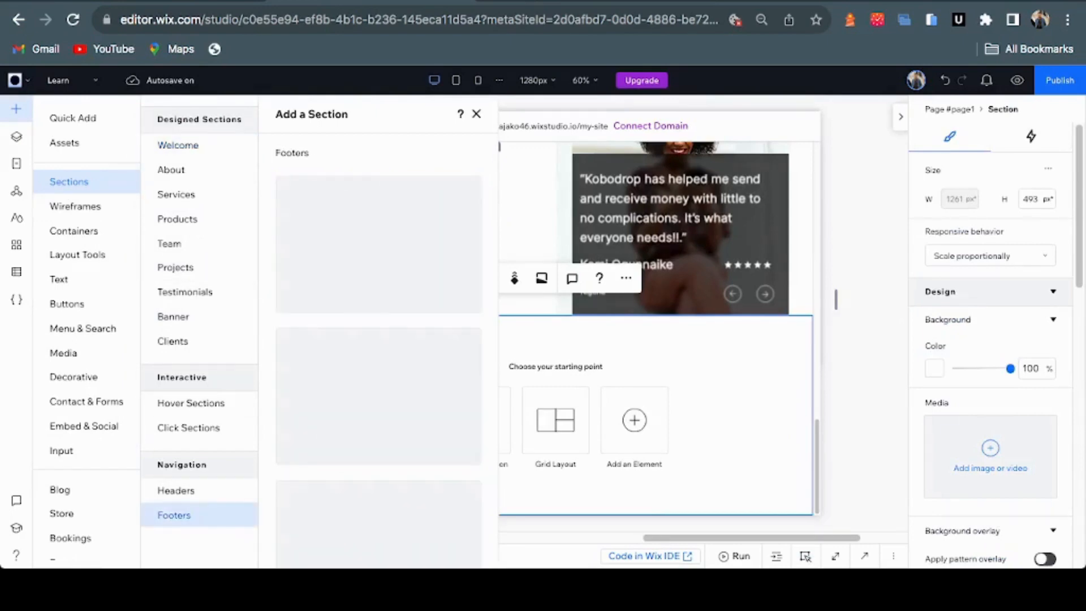
{"action": "scroll", "coordinate": [379, 351], "scroll_direction": "down", "scroll_amount": 4}
{"action": "scroll", "coordinate": [378, 350], "scroll_direction": "down", "scroll_amount": 3}
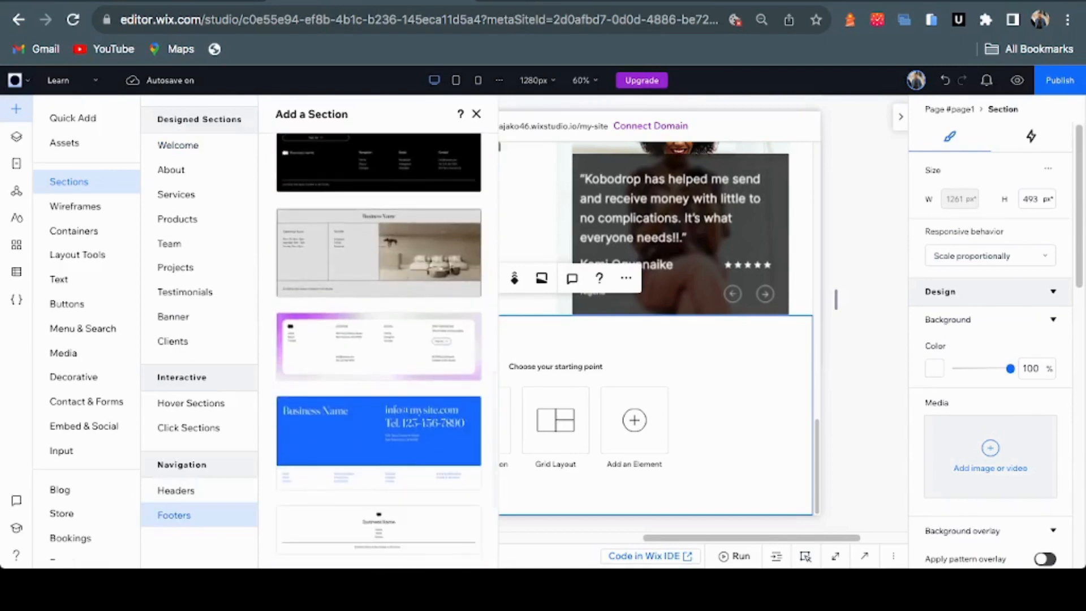
{"action": "key", "text": "ctrl+Tab"}
{"action": "scroll", "coordinate": [517, 336], "scroll_direction": "down", "scroll_amount": 1}
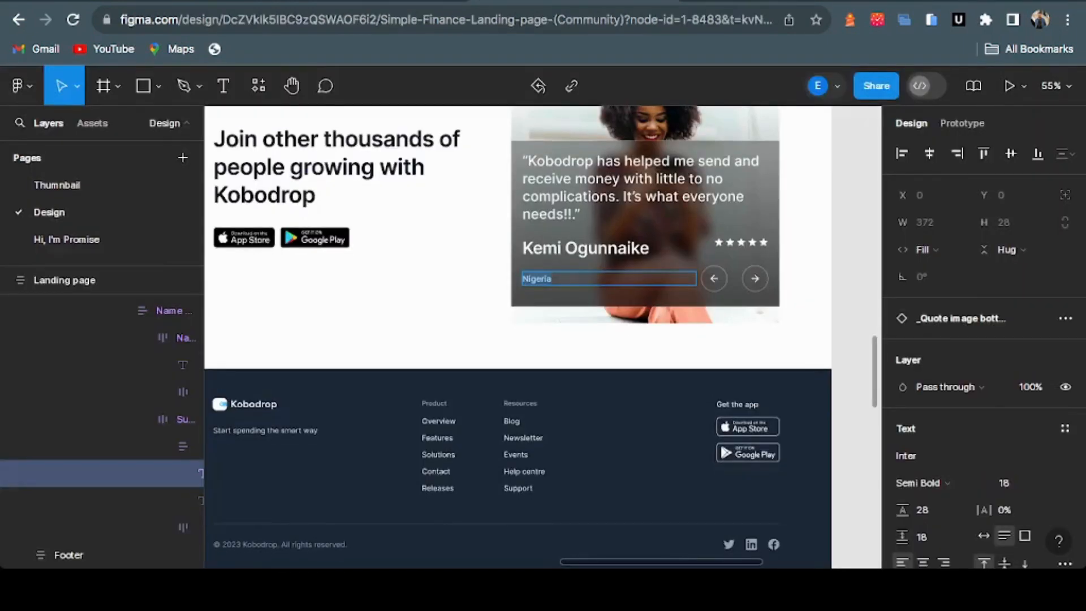
{"action": "scroll", "coordinate": [517, 336], "scroll_direction": "down", "scroll_amount": 3}
{"action": "key", "text": "ctrl+shift+Tab"}
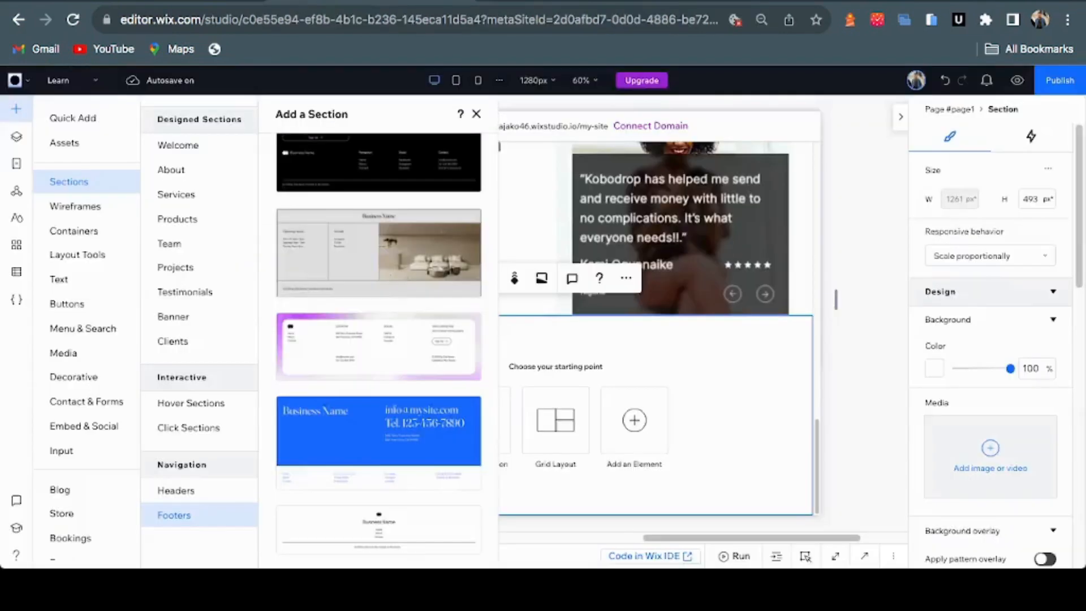
{"action": "scroll", "coordinate": [379, 350], "scroll_direction": "down", "scroll_amount": 3}
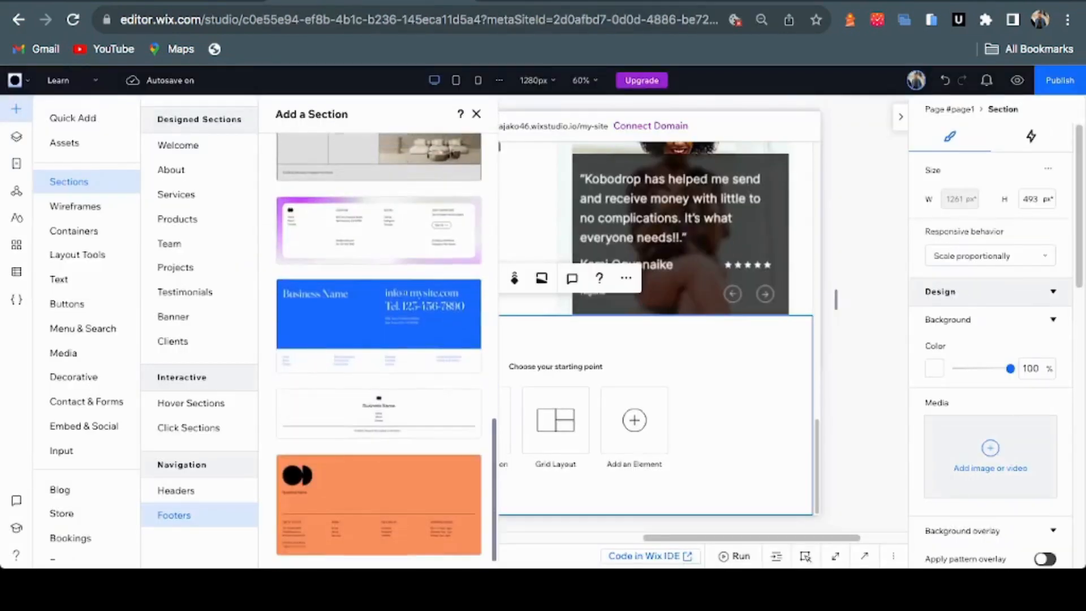
{"action": "scroll", "coordinate": [379, 350], "scroll_direction": "down", "scroll_amount": 8}
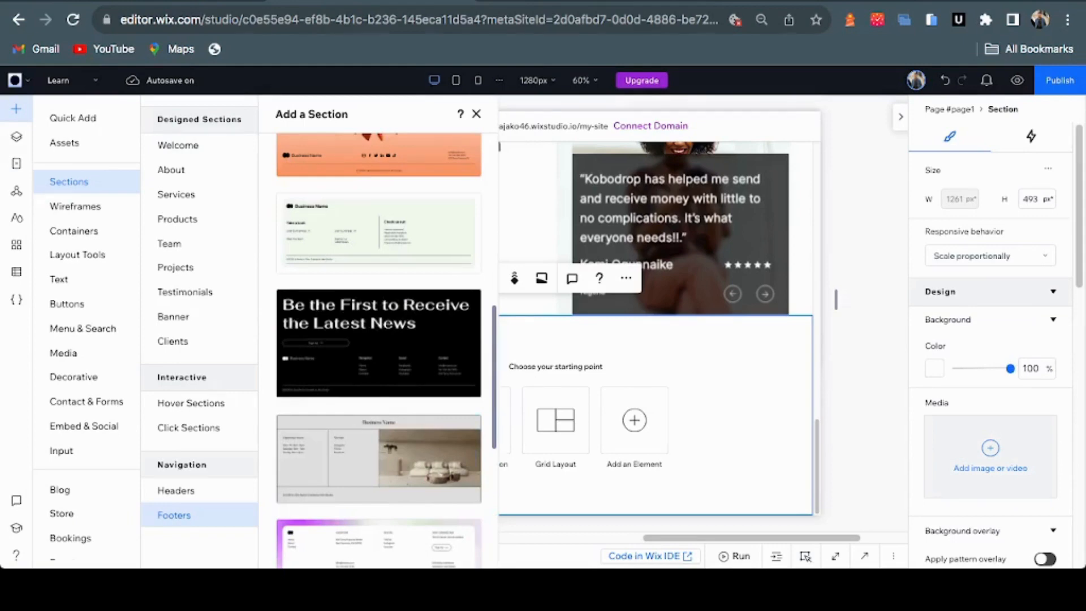
{"action": "key", "text": "Escape"}
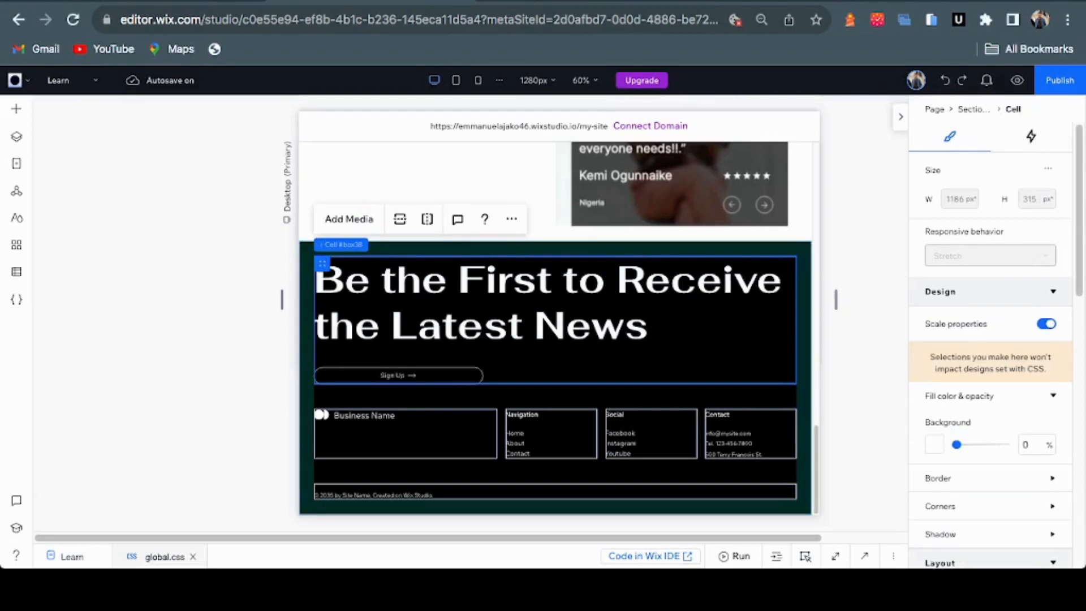
Undo the 'Be the First to Receive the Latest News' block and compare with Figma
{"action": "key", "text": "Escape"}
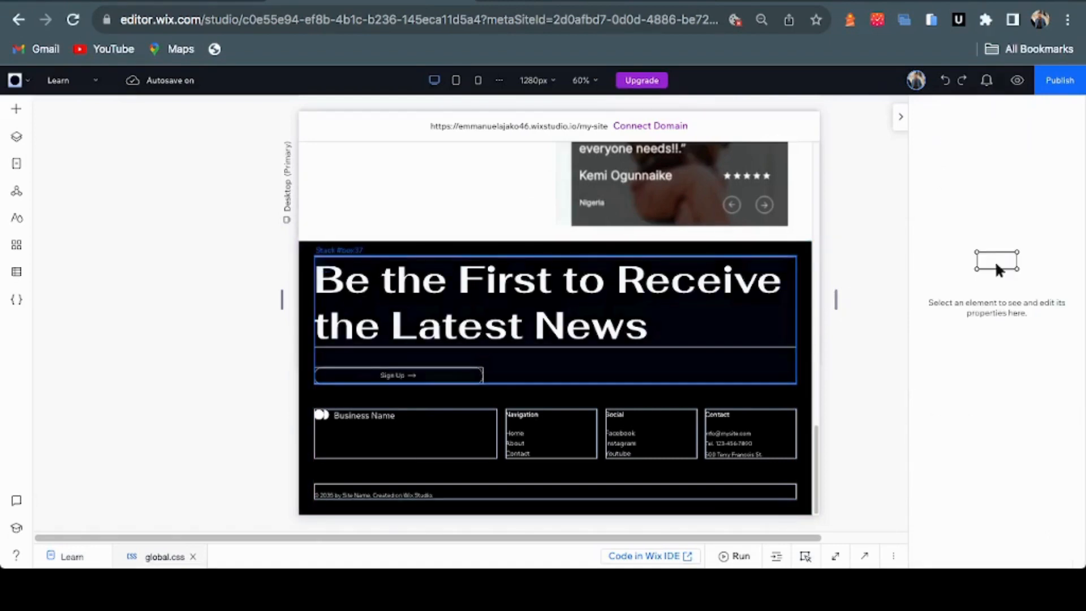
{"action": "key", "text": "ctrl+z"}
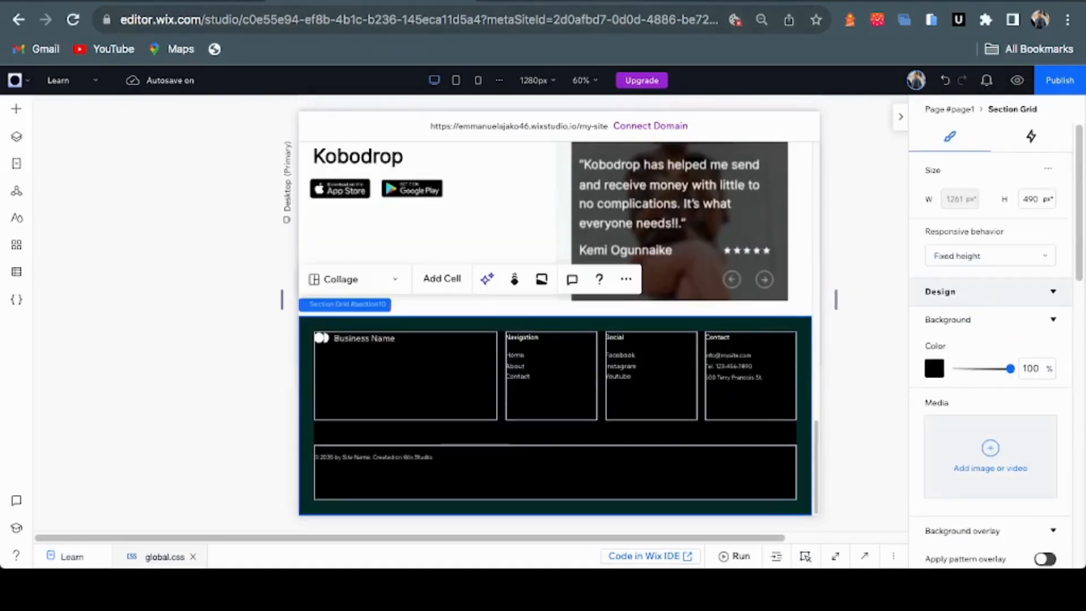
{"action": "key", "text": "ctrl+Tab"}
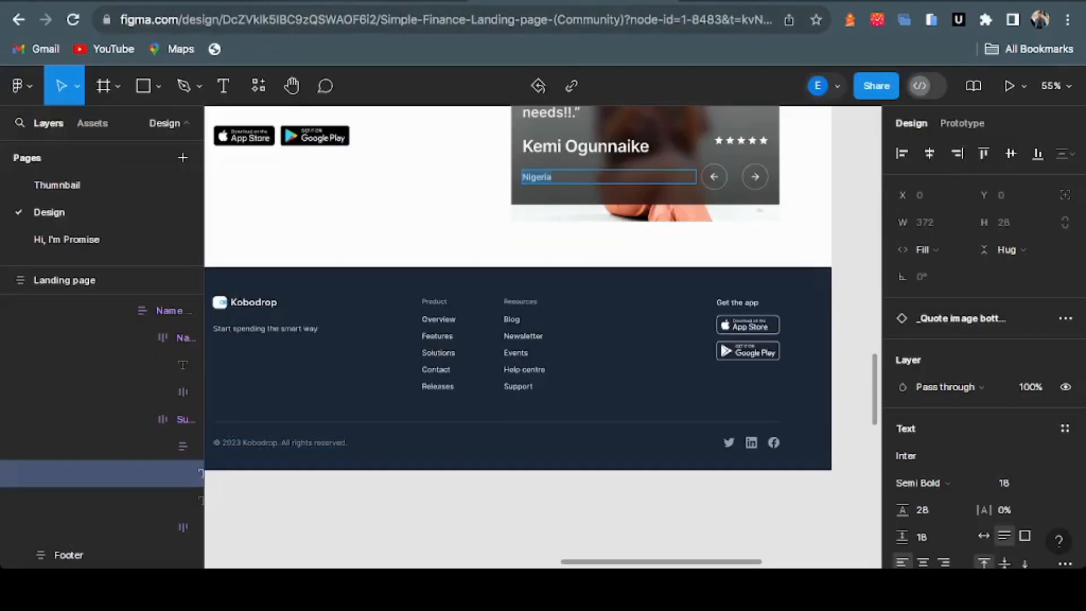
{"action": "key", "text": "ctrl+shift+Tab"}
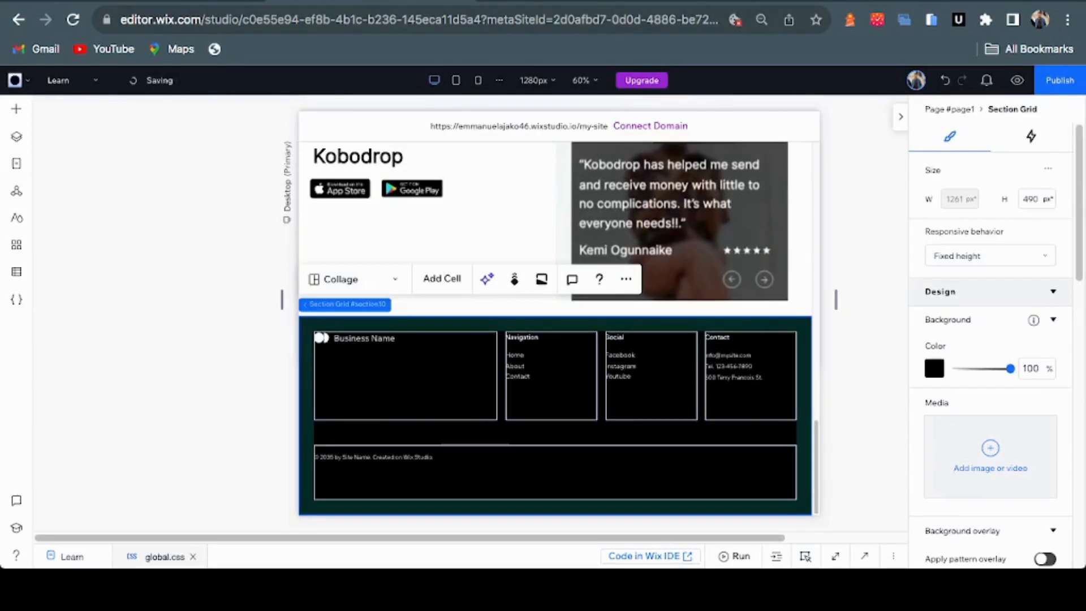
Set the footer background colour to dark navy #1D2939
{"action": "left_click", "coordinate": [934, 368]}
{"action": "left_click", "coordinate": [1030, 394]}
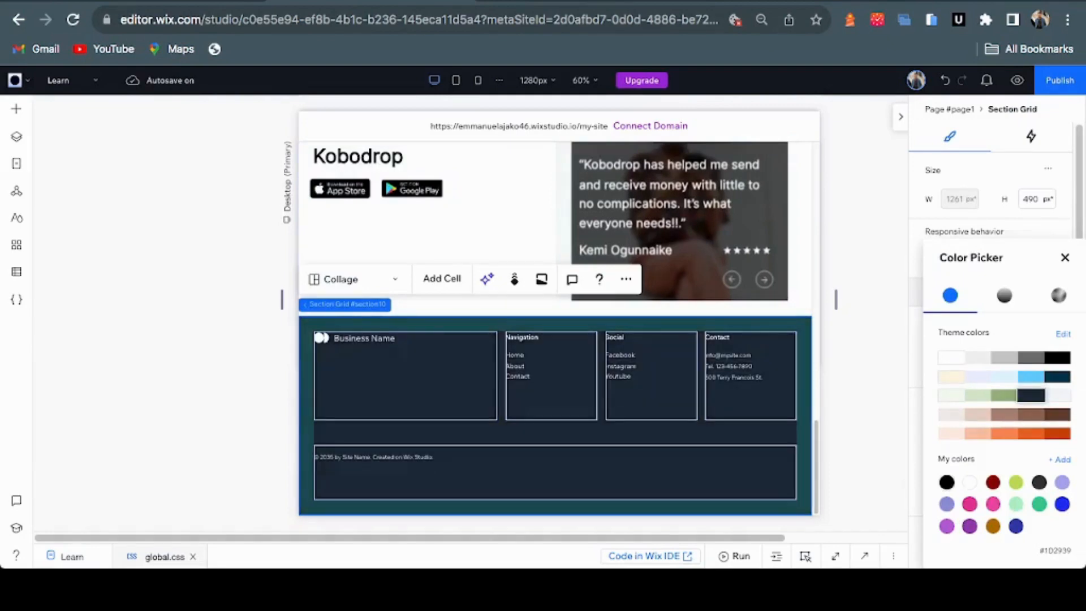
{"action": "left_click", "coordinate": [1065, 258]}
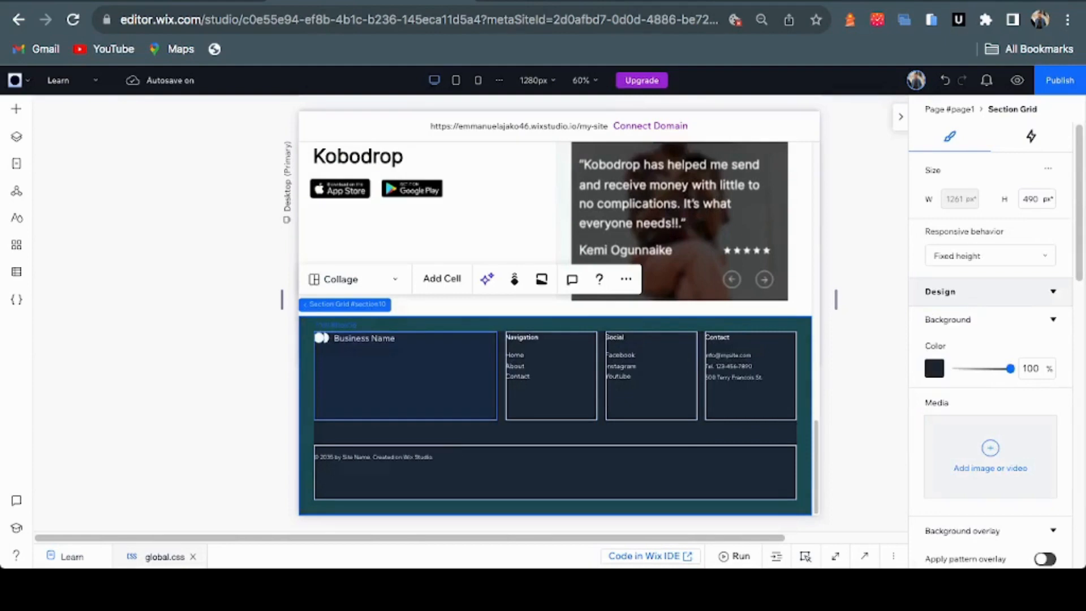
Zoom in on the footer and rename the Business Name text to 'Kobodrop'
{"action": "left_click", "coordinate": [405, 376]}
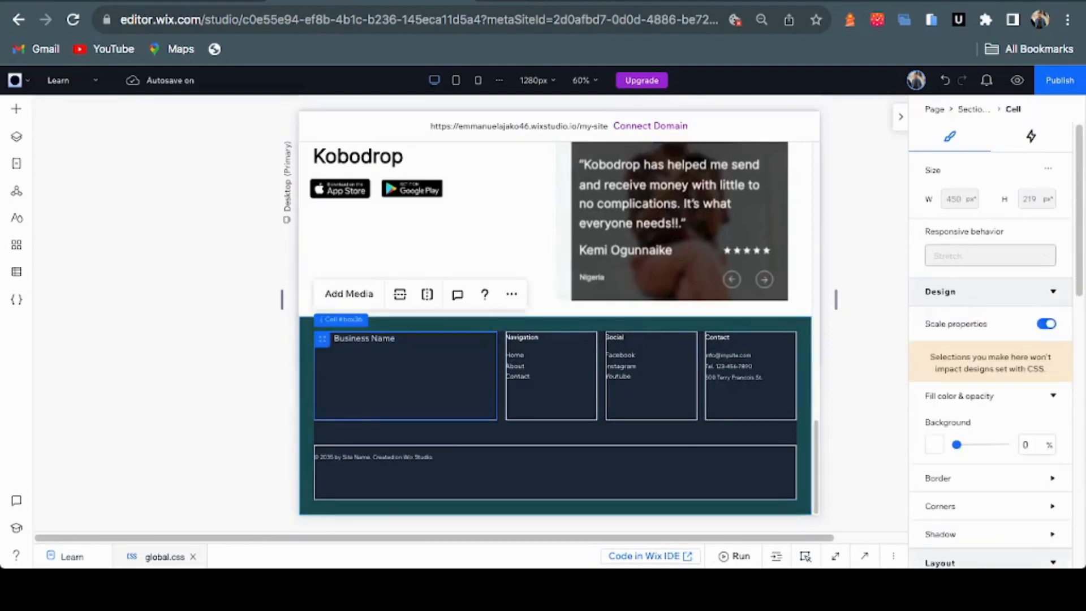
{"action": "left_click", "coordinate": [351, 338]}
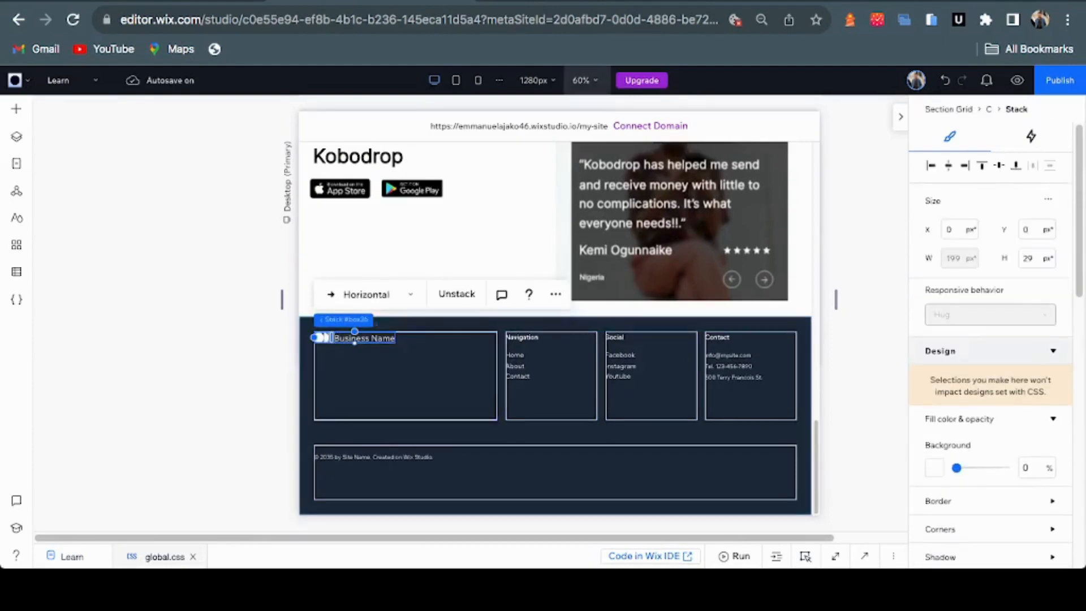
{"action": "left_click", "coordinate": [582, 81]}
{"action": "left_click", "coordinate": [614, 111]}
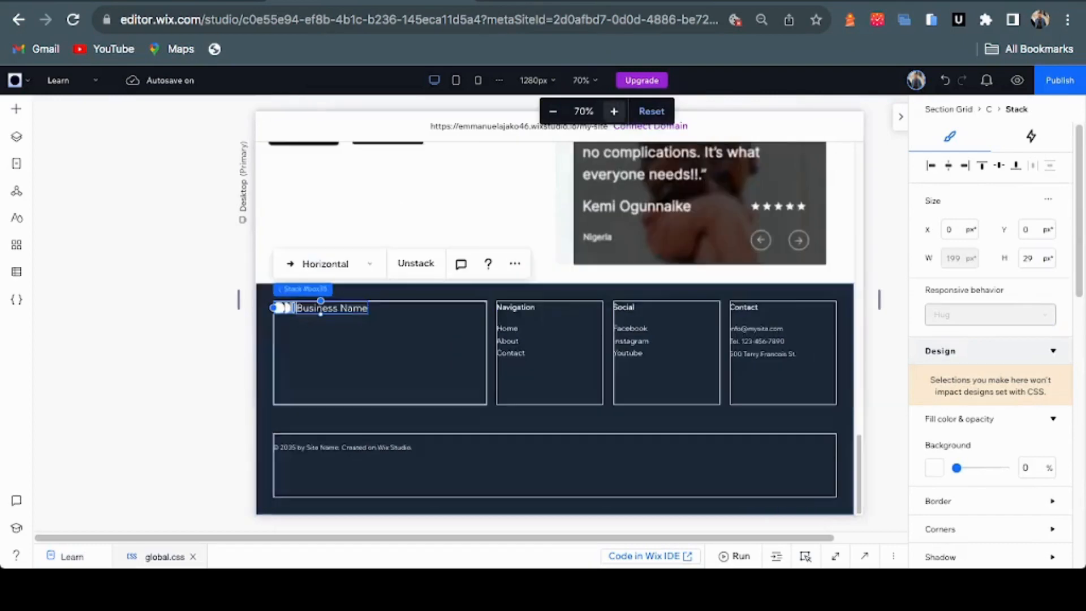
{"action": "left_click", "coordinate": [614, 111]}
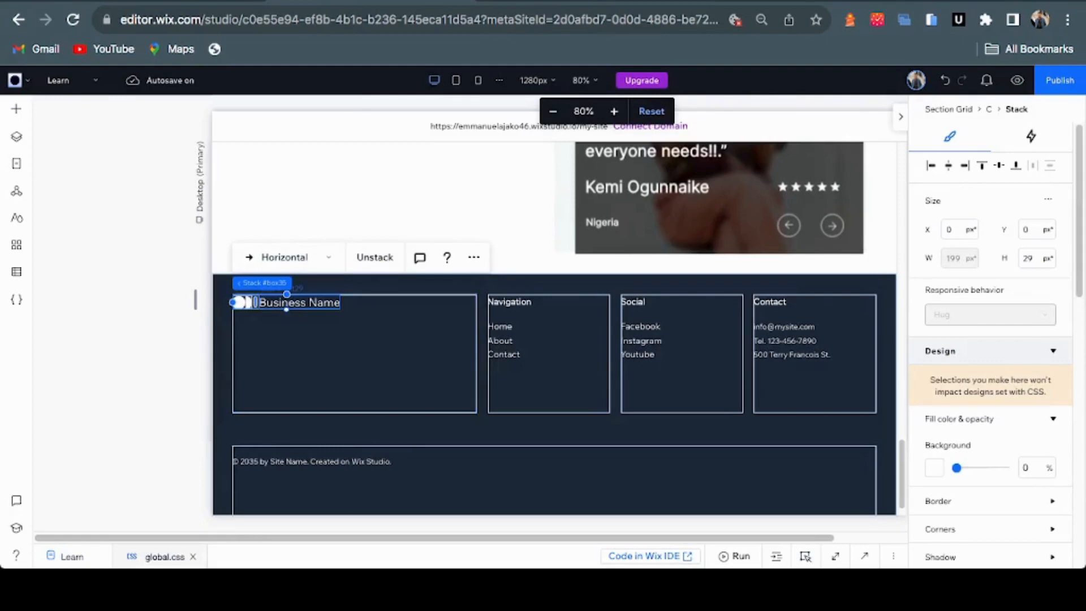
{"action": "left_click", "coordinate": [259, 302]}
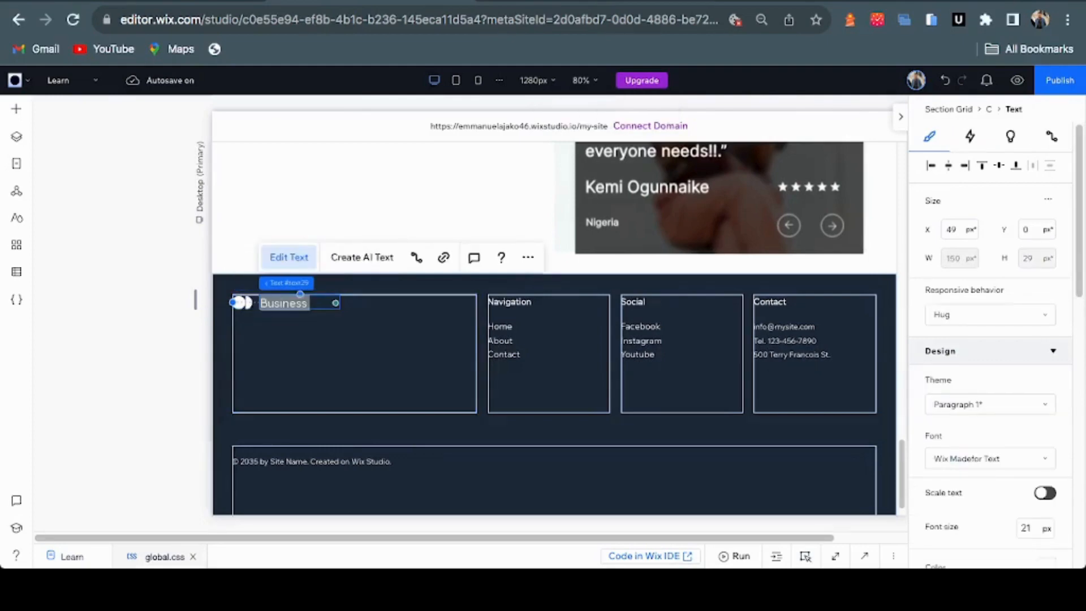
{"action": "type", "text": "Kob"}
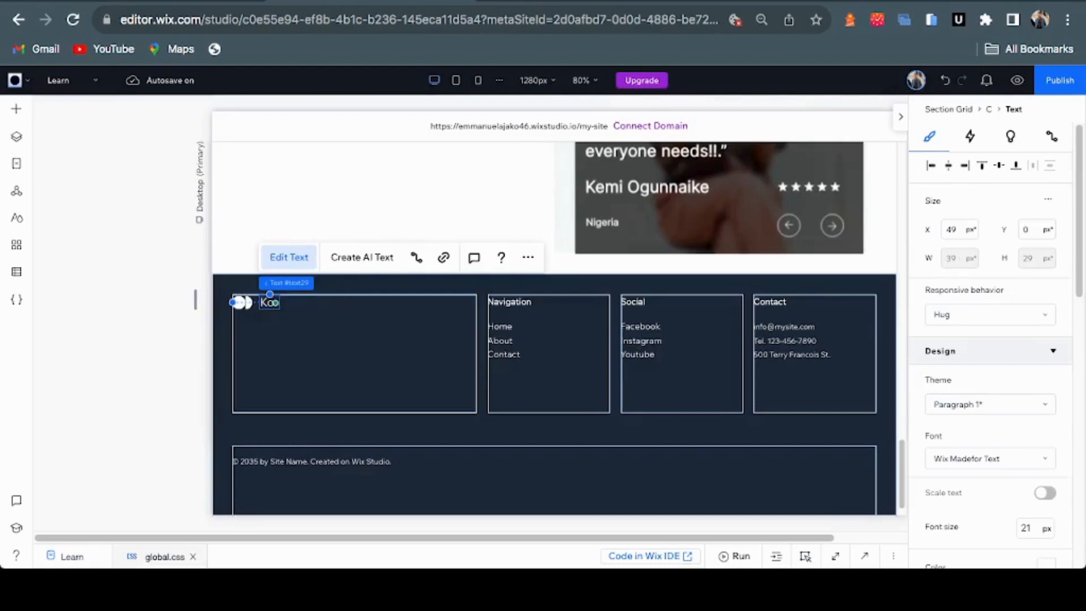
{"action": "type", "text": "odrop"}
{"action": "left_click", "coordinate": [345, 349]}
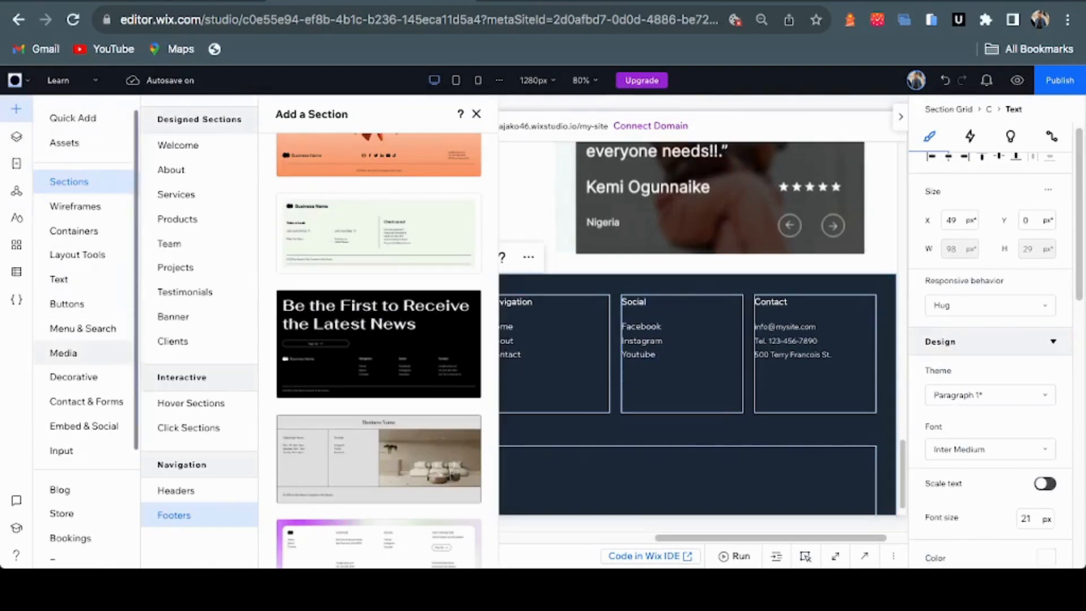
Add the Group 39810.png logo from Site Files to the page
{"action": "left_click", "coordinate": [62, 352]}
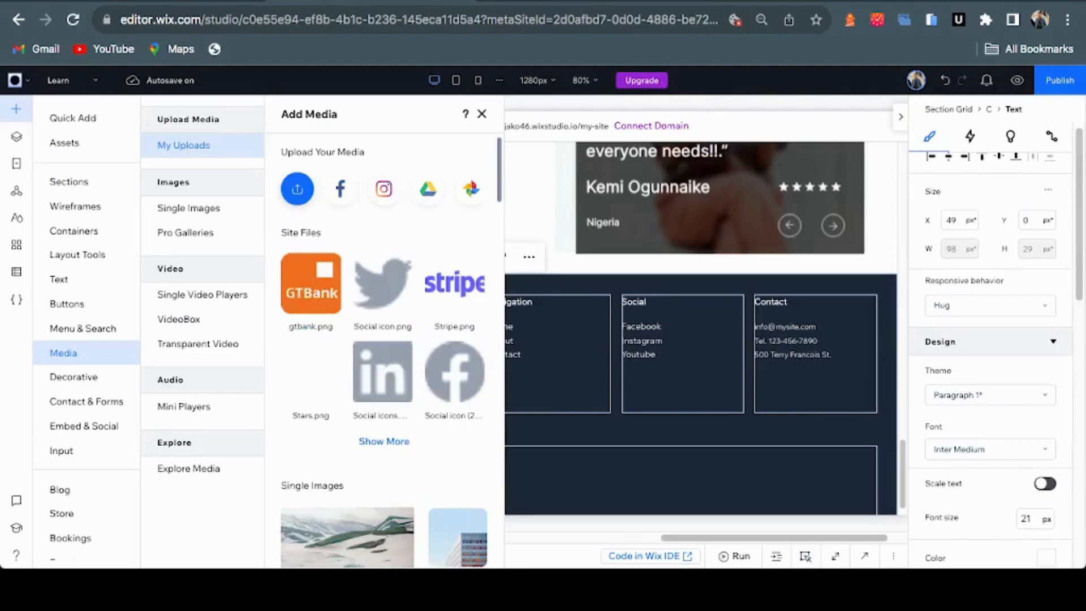
{"action": "left_click", "coordinate": [383, 441]}
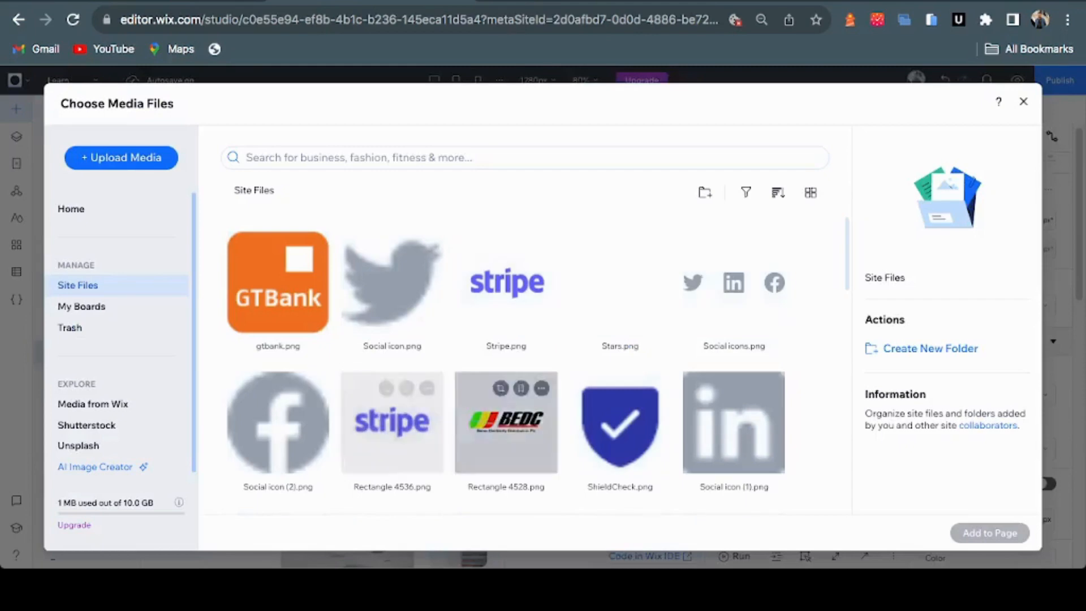
{"action": "scroll", "coordinate": [506, 396], "scroll_direction": "down", "scroll_amount": 5}
{"action": "scroll", "coordinate": [506, 396], "scroll_direction": "down", "scroll_amount": 5}
{"action": "scroll", "coordinate": [392, 415], "scroll_direction": "up", "scroll_amount": 1}
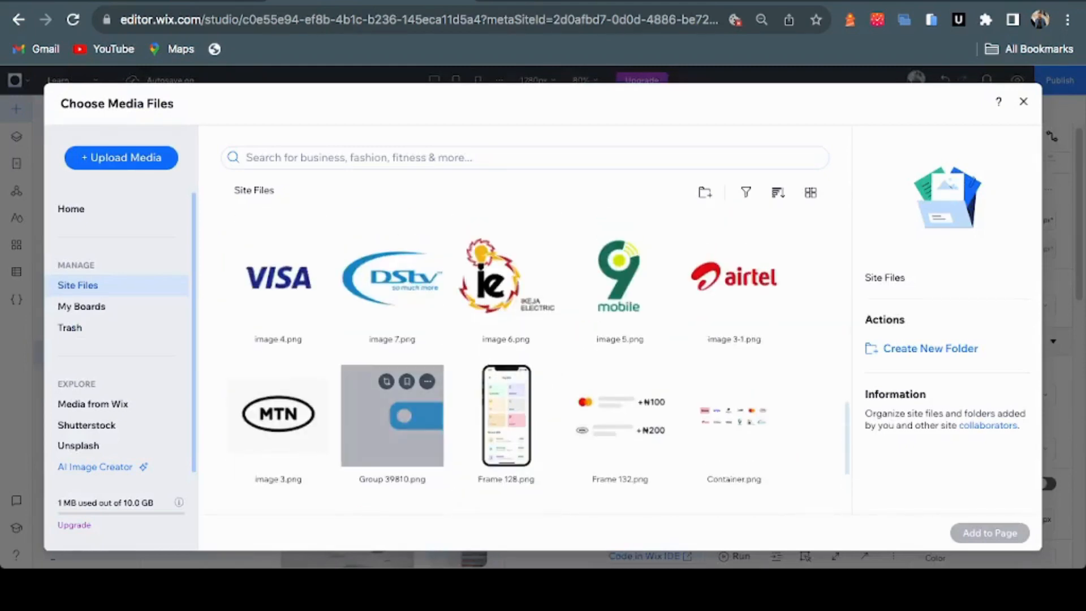
{"action": "left_click", "coordinate": [392, 416]}
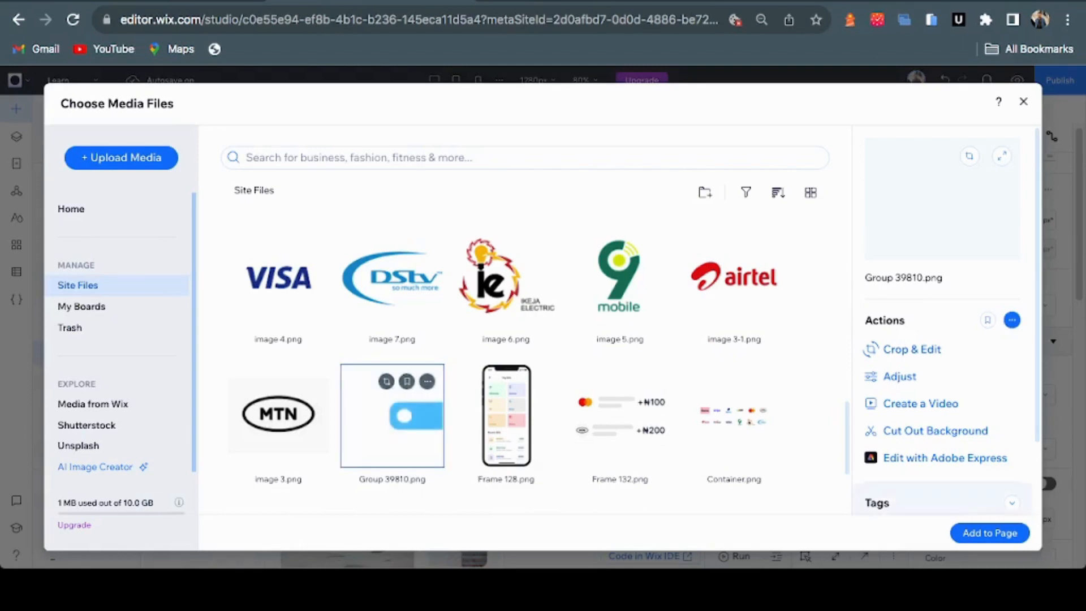
{"action": "left_click", "coordinate": [990, 532]}
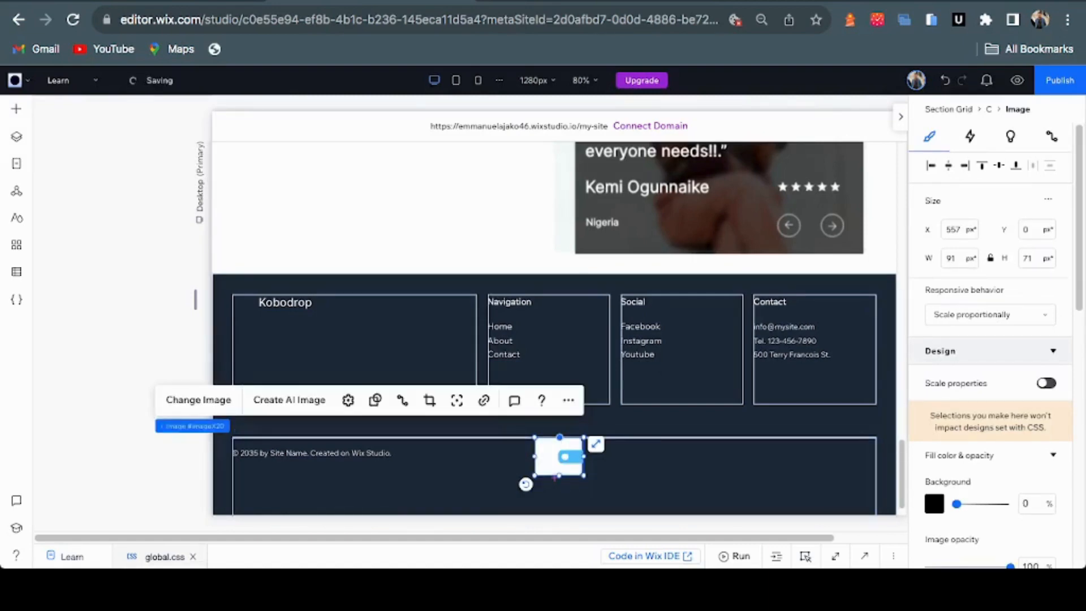
Move and shrink the logo into the first footer cell, with Kobodrop beside it
{"action": "left_click_drag", "start_coordinate": [558, 456], "coordinate": [271, 329]}
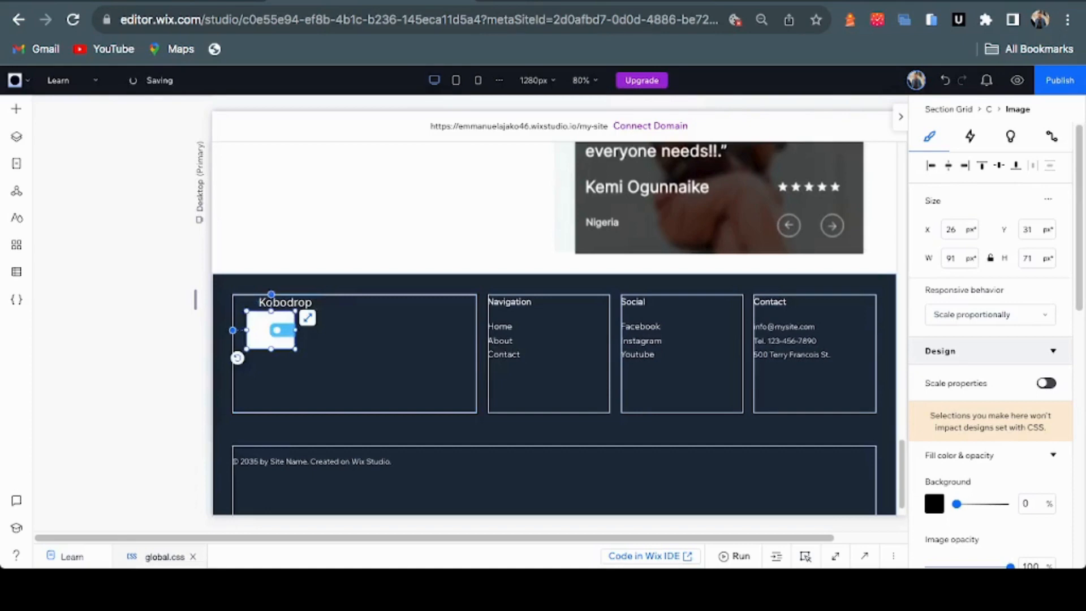
{"action": "left_click_drag", "start_coordinate": [295, 349], "coordinate": [275, 333]}
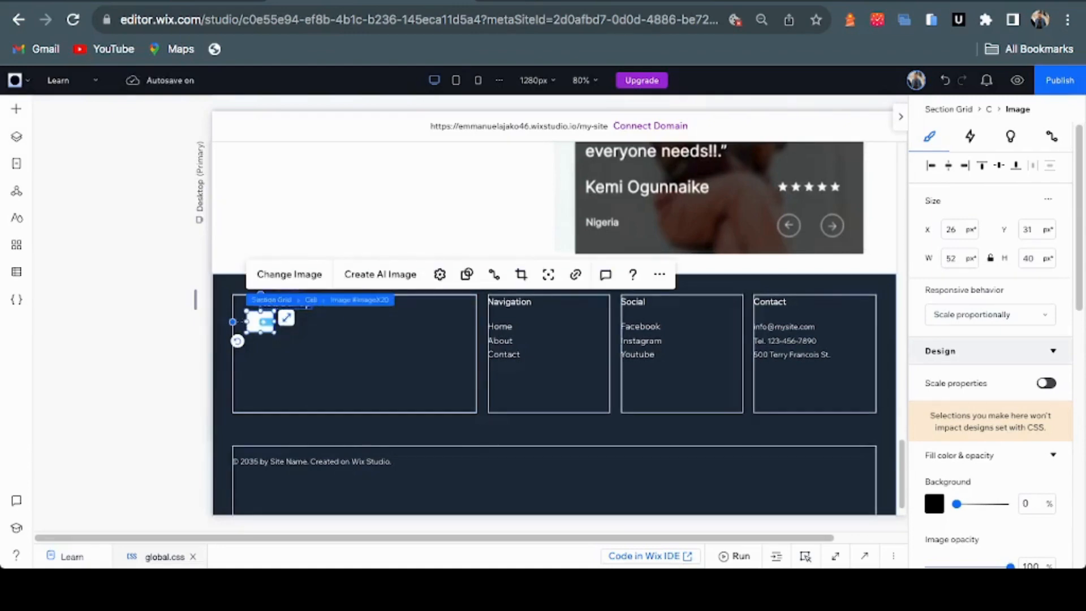
{"action": "left_click", "coordinate": [299, 306]}
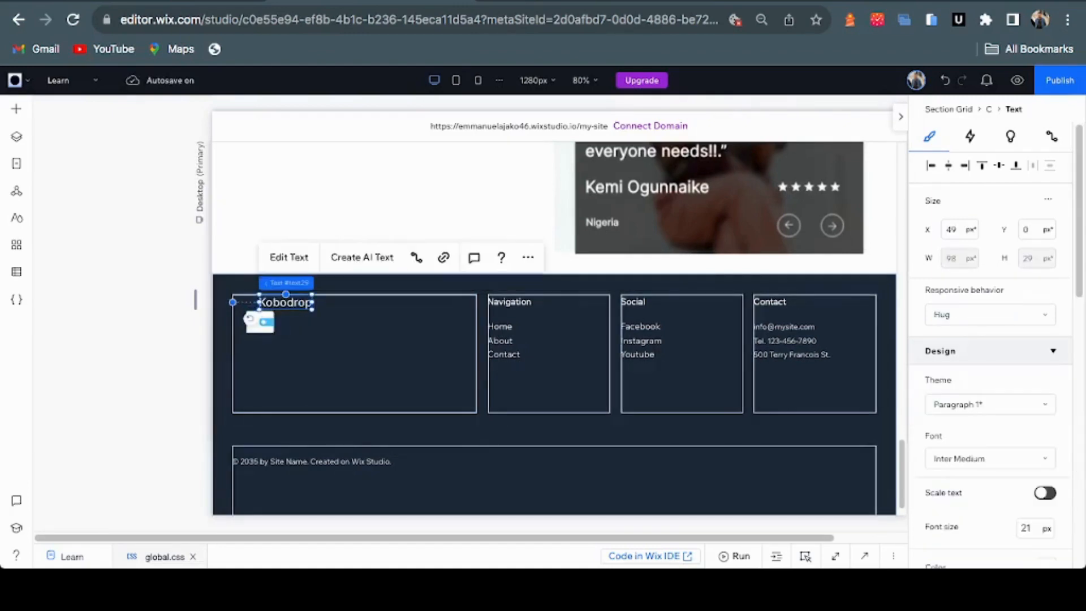
{"action": "left_click_drag", "start_coordinate": [285, 302], "coordinate": [310, 322]}
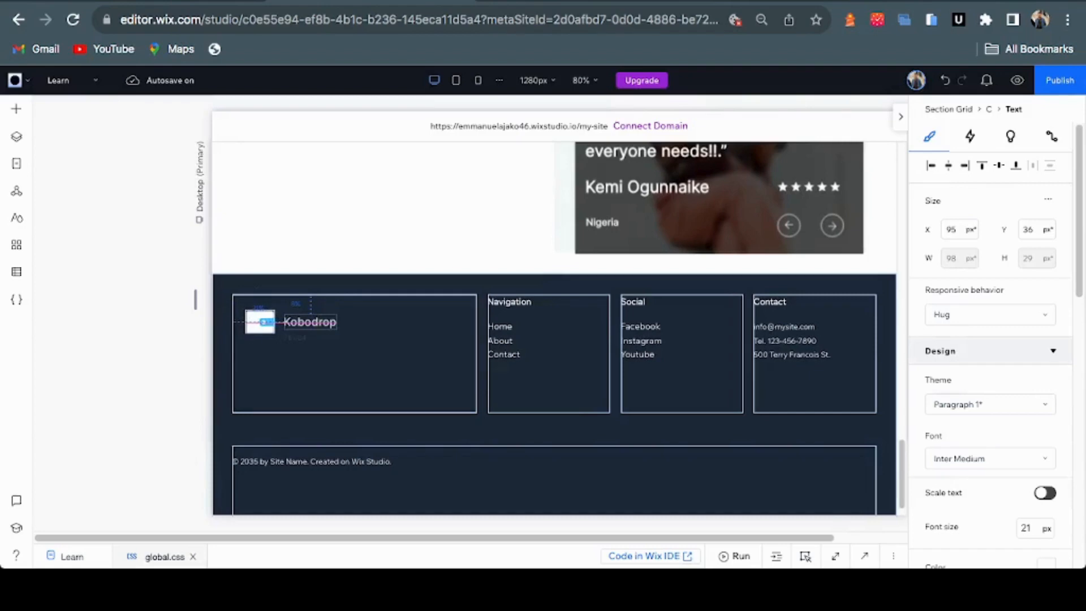
{"action": "left_click_drag", "start_coordinate": [309, 321], "coordinate": [310, 321]}
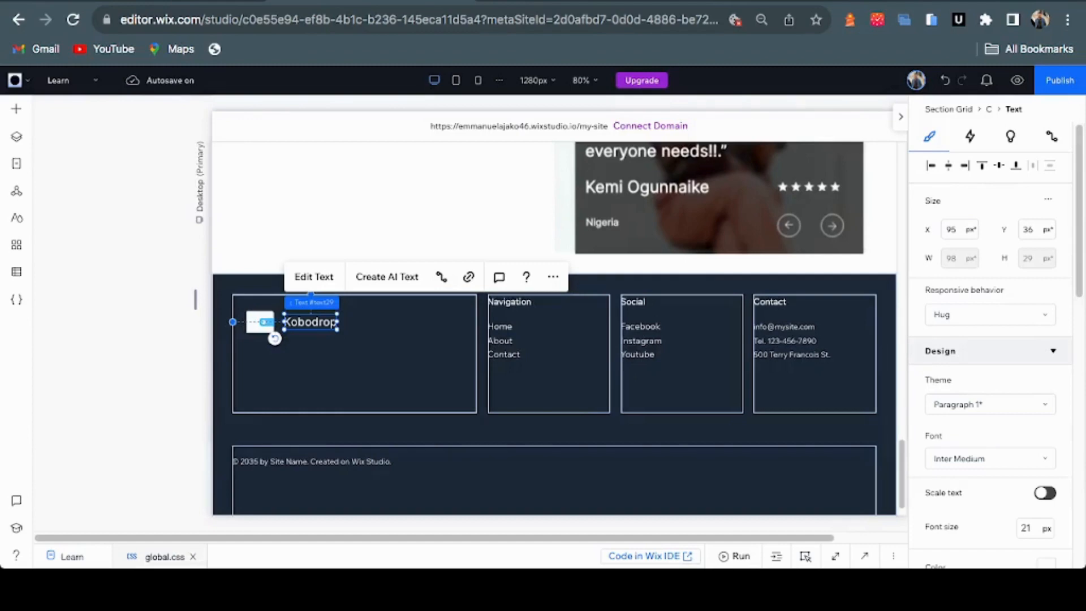
{"action": "left_click", "coordinate": [259, 322], "text": "shift"}
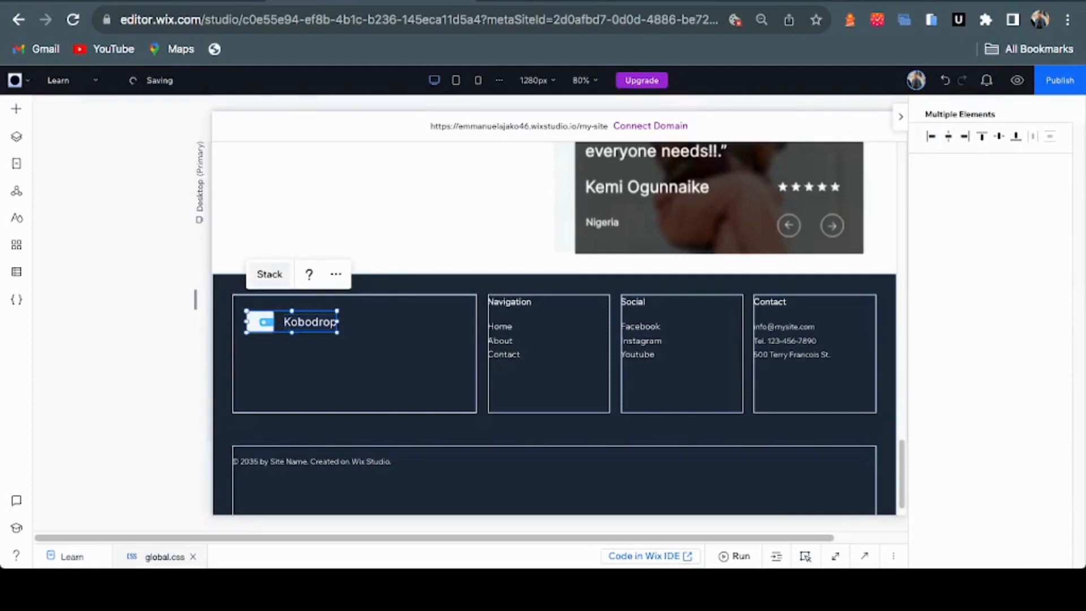
Stack the logo and Kobodrop name together after checking the Figma footer
{"action": "key", "text": "ctrl+Tab"}
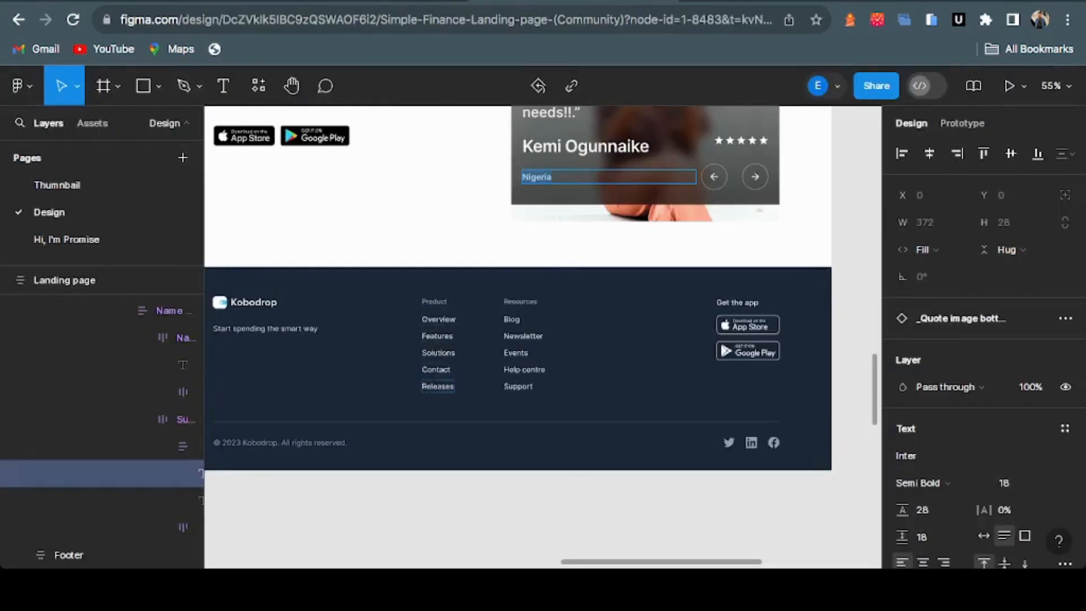
{"action": "key", "text": "ctrl+shift+Tab"}
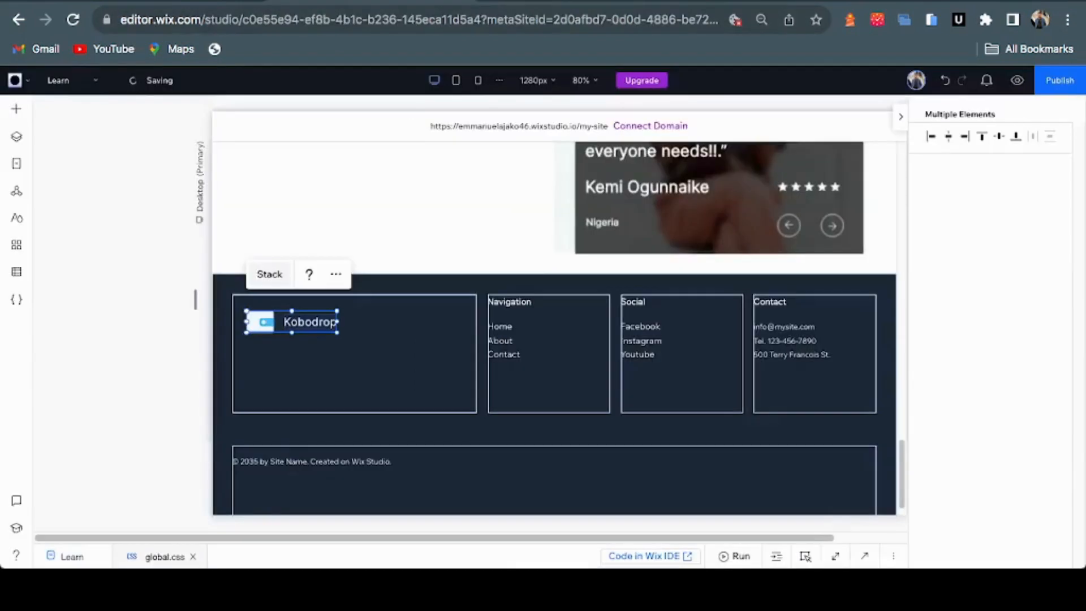
{"action": "left_click", "coordinate": [269, 274]}
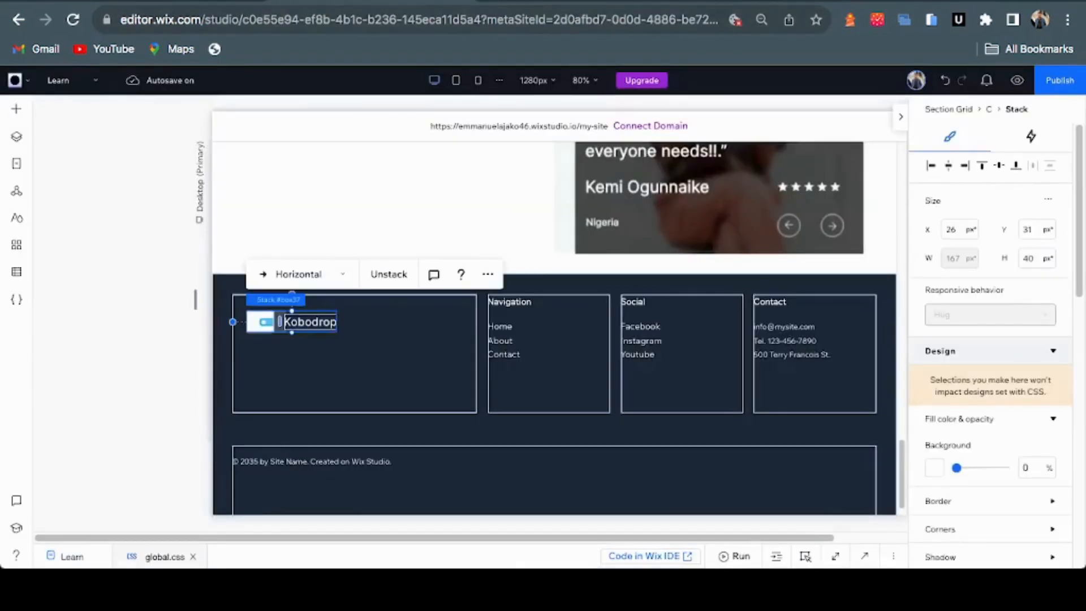
Remove the placeholder Home, About, Contact links from the Navigation cell
{"action": "left_click", "coordinate": [554, 368]}
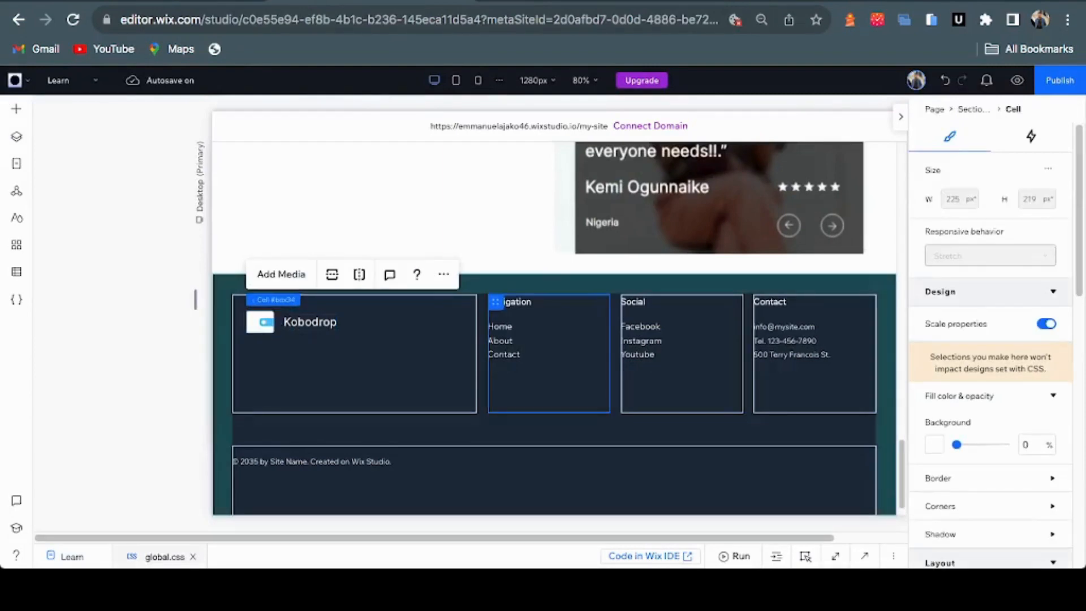
{"action": "left_click", "coordinate": [537, 334]}
{"action": "left_click", "coordinate": [525, 340]}
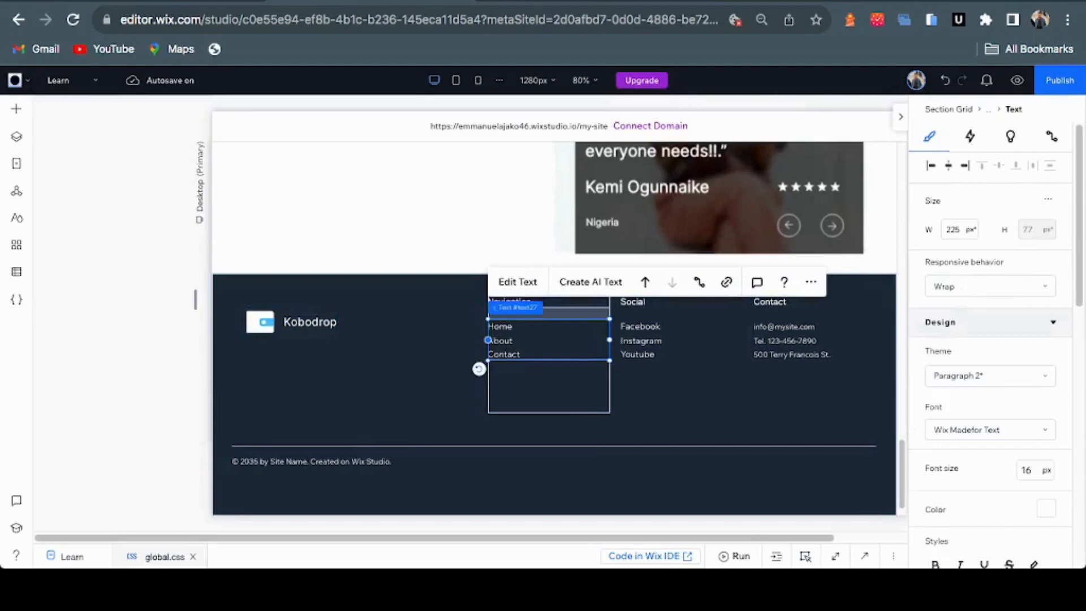
{"action": "key", "text": "ctrl+z"}
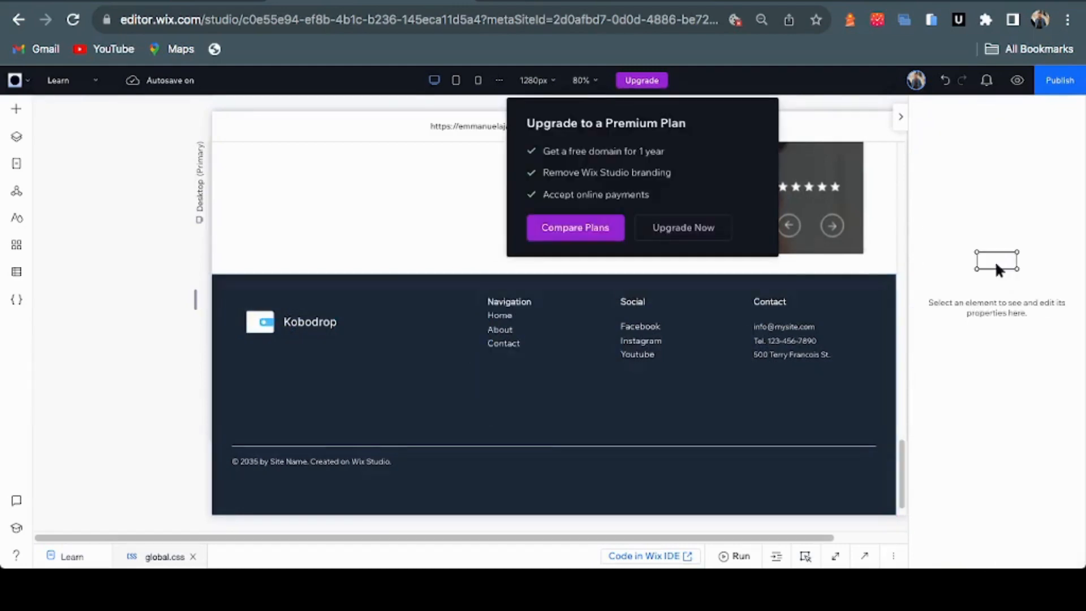
{"action": "key", "text": "ctrl+z"}
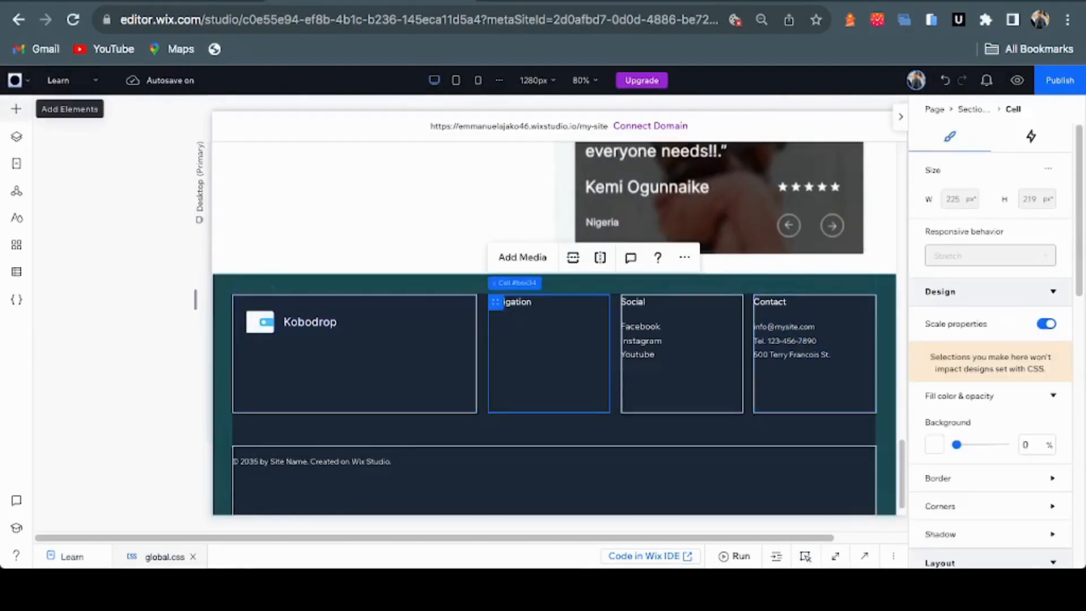
Place a vertical menu from Menu & Navigation into the footer's Navigation cell
{"action": "left_click", "coordinate": [16, 109]}
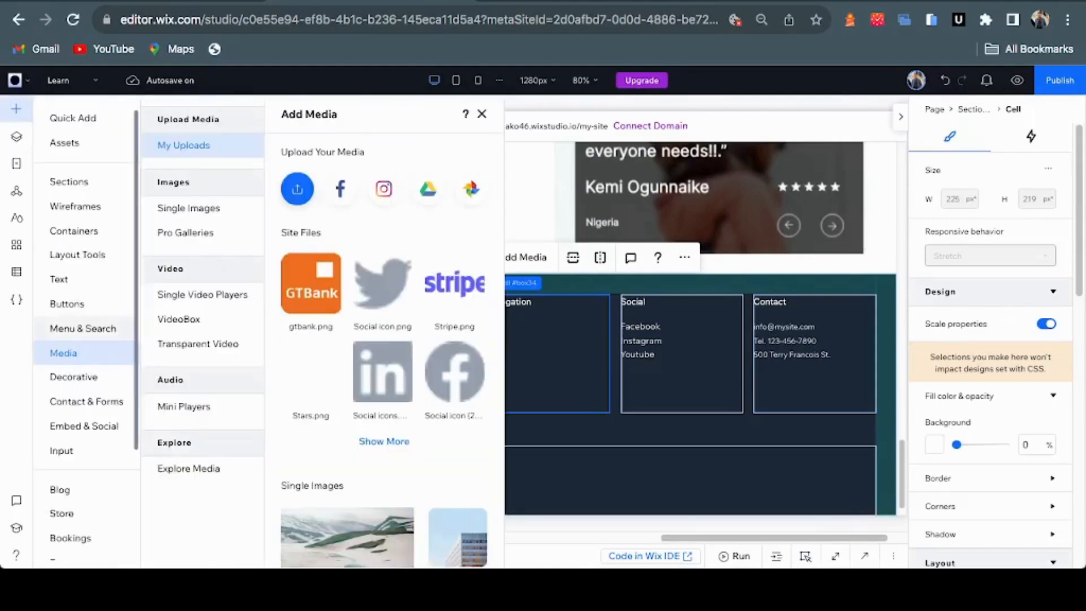
{"action": "left_click", "coordinate": [82, 328]}
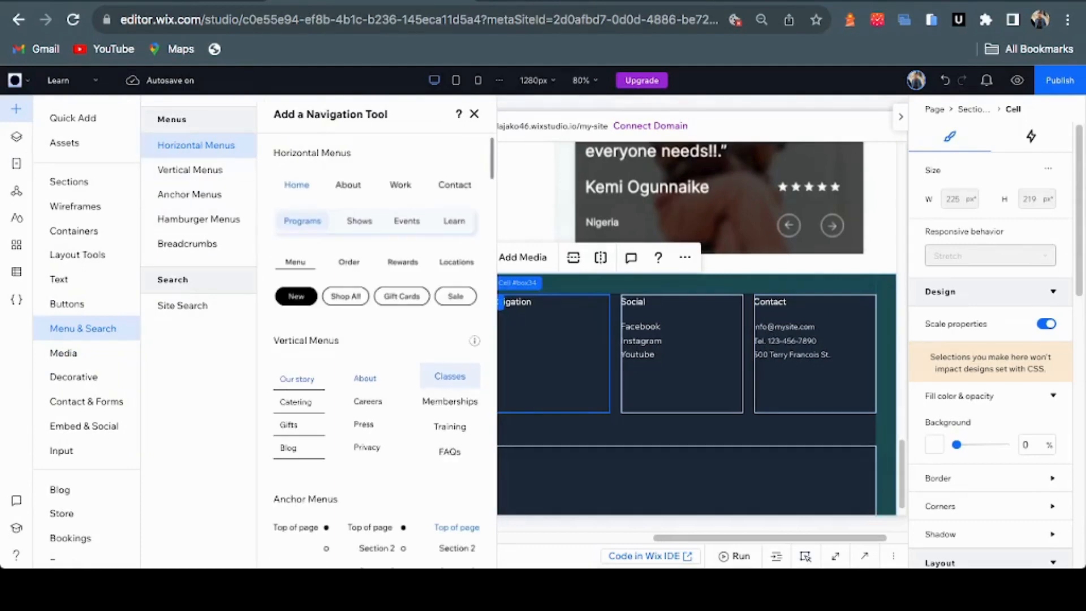
{"action": "left_click_drag", "start_coordinate": [449, 407], "coordinate": [996, 264]}
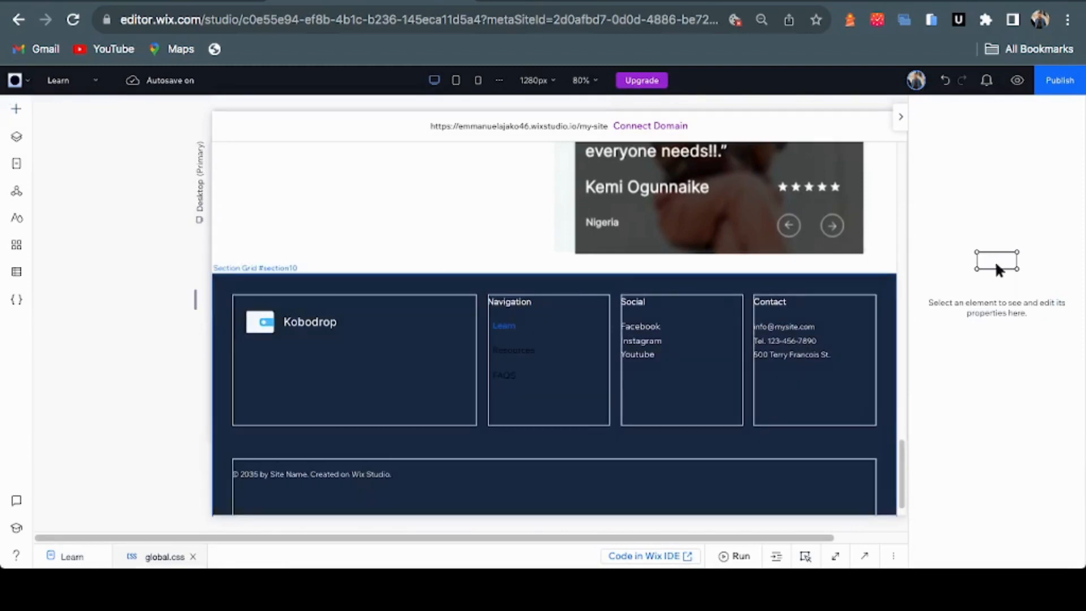
{"action": "left_click", "coordinate": [520, 351]}
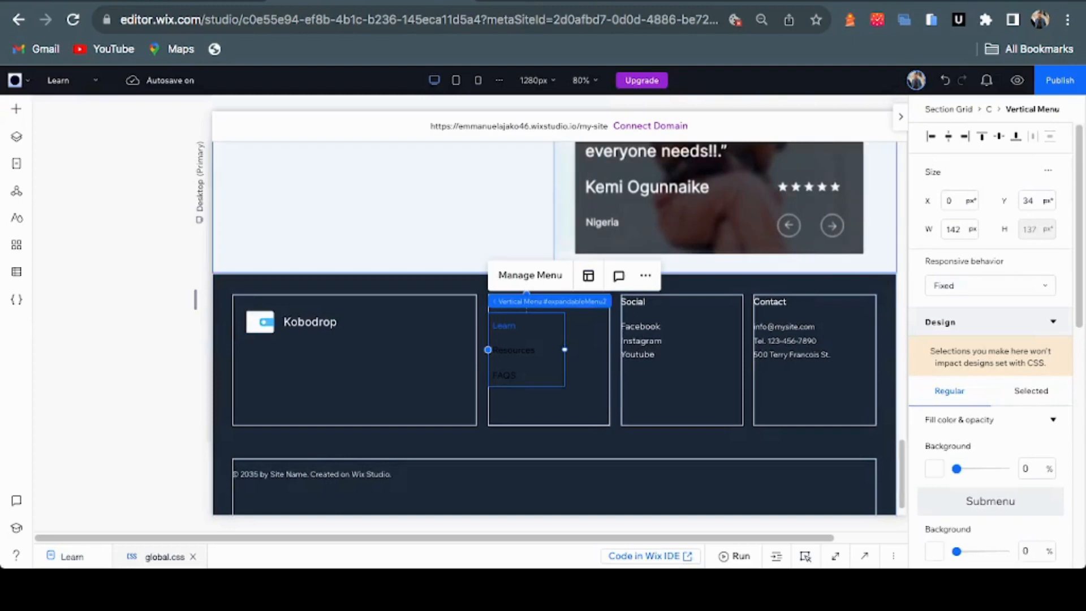
Open Manage Menu to edit the Learn, Resources and FAQs items
{"action": "scroll", "coordinate": [555, 328], "scroll_direction": "up", "scroll_amount": 20}
{"action": "scroll", "coordinate": [554, 328], "scroll_direction": "up", "scroll_amount": 4}
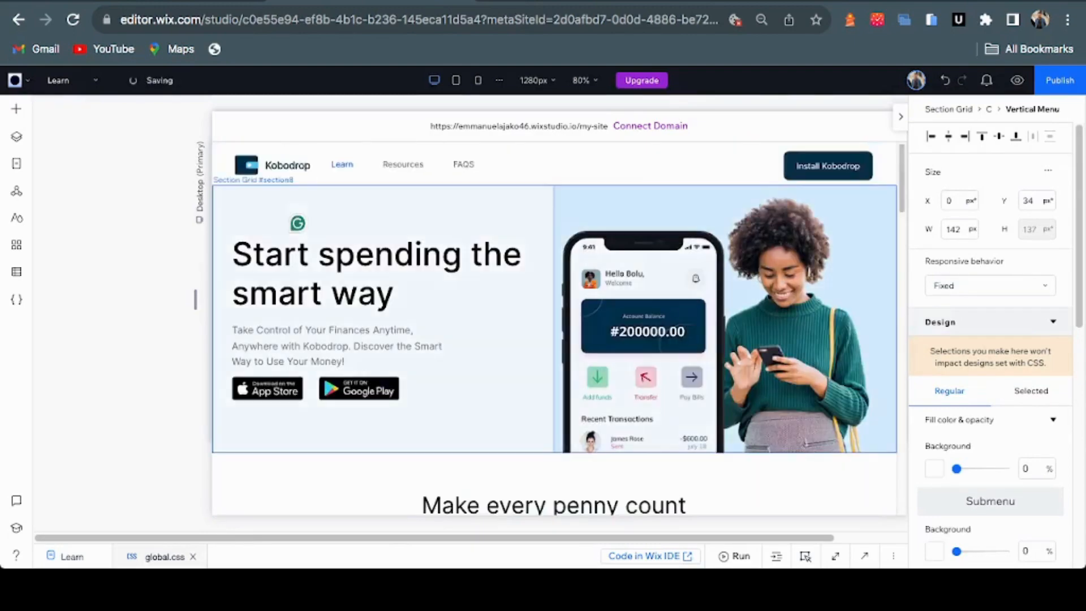
{"action": "scroll", "coordinate": [554, 328], "scroll_direction": "down", "scroll_amount": 15}
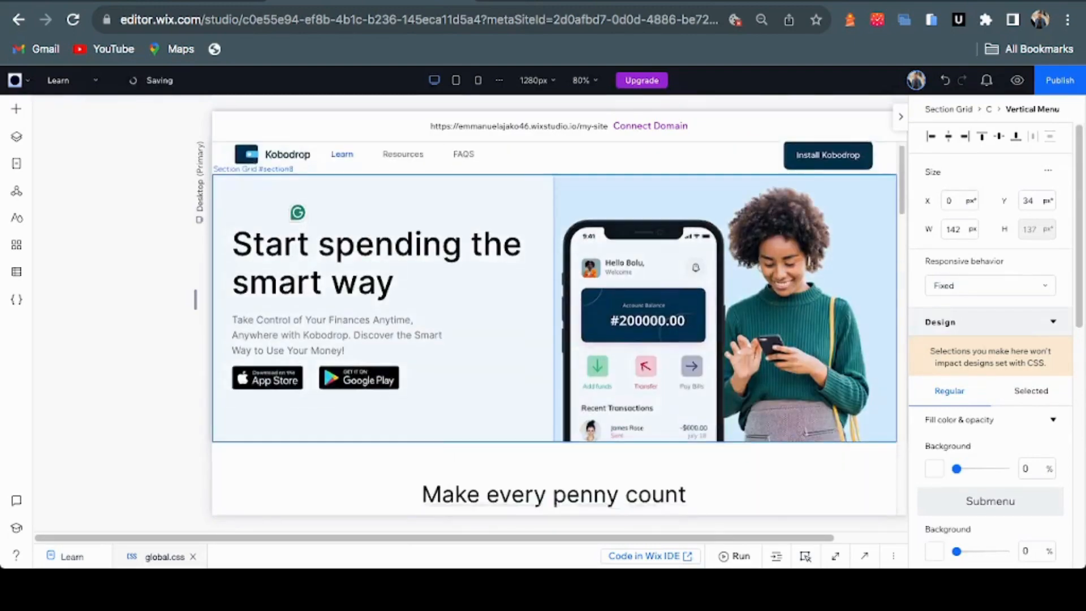
{"action": "scroll", "coordinate": [554, 328], "scroll_direction": "down", "scroll_amount": 5}
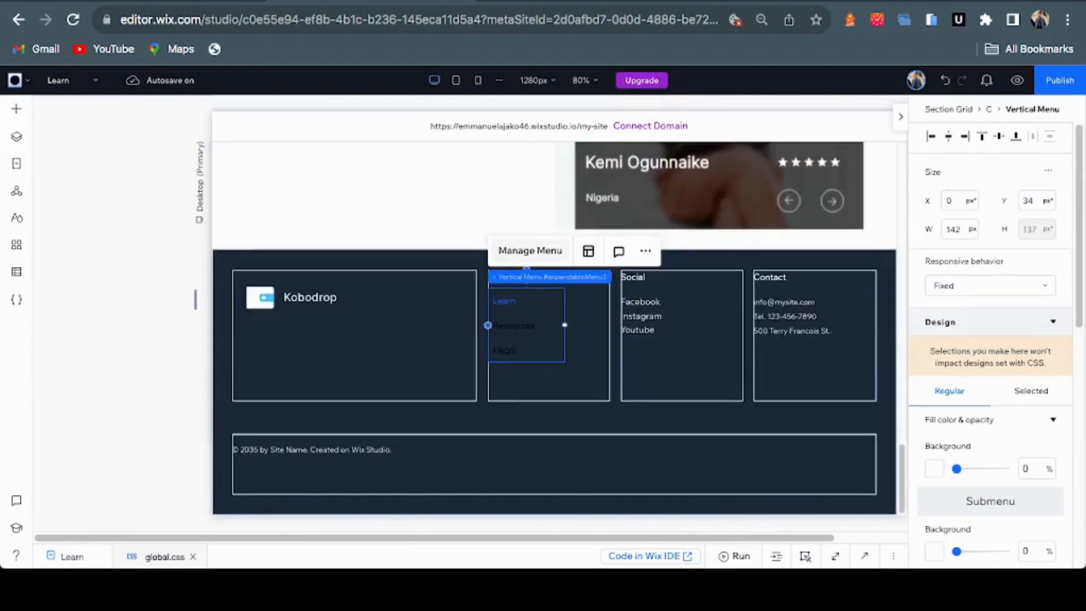
{"action": "left_click", "coordinate": [532, 250]}
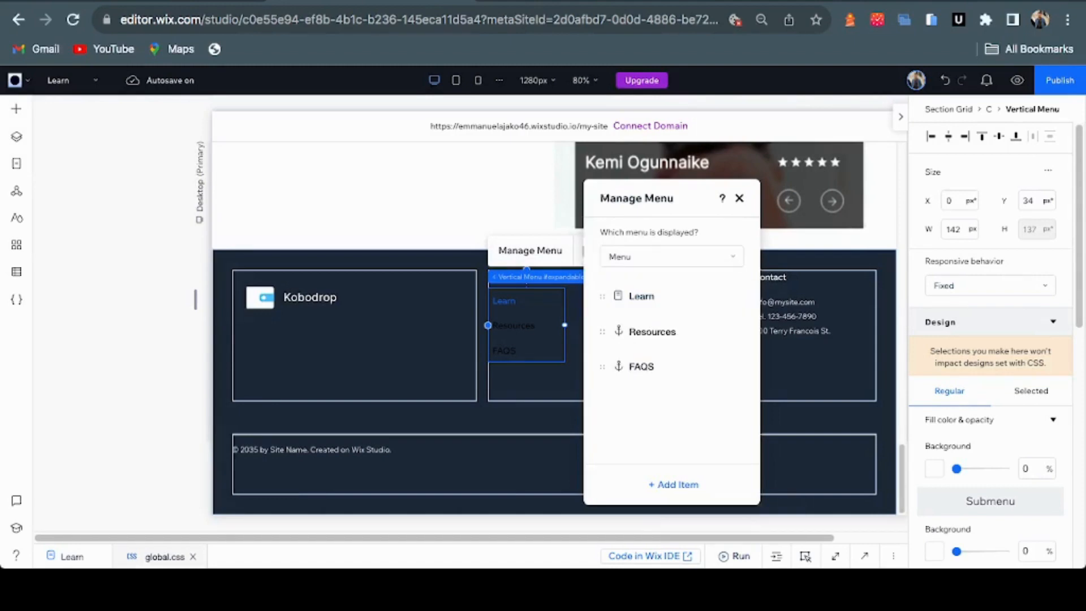
Create a new site menu named 'product-menu' and have the footer's vertical menu display it
{"action": "left_click", "coordinate": [671, 256]}
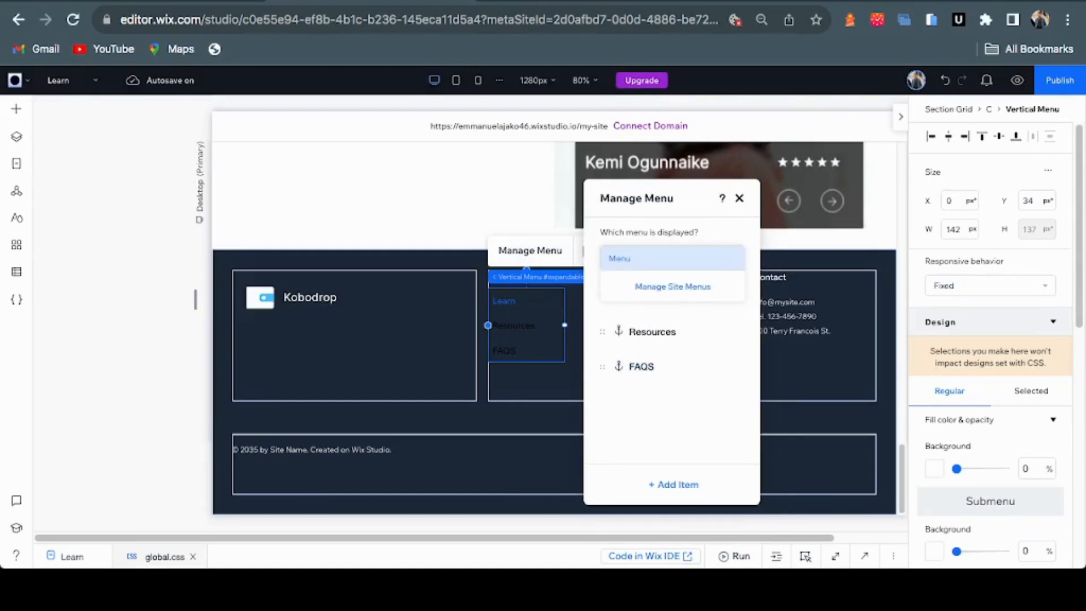
{"action": "left_click", "coordinate": [672, 286]}
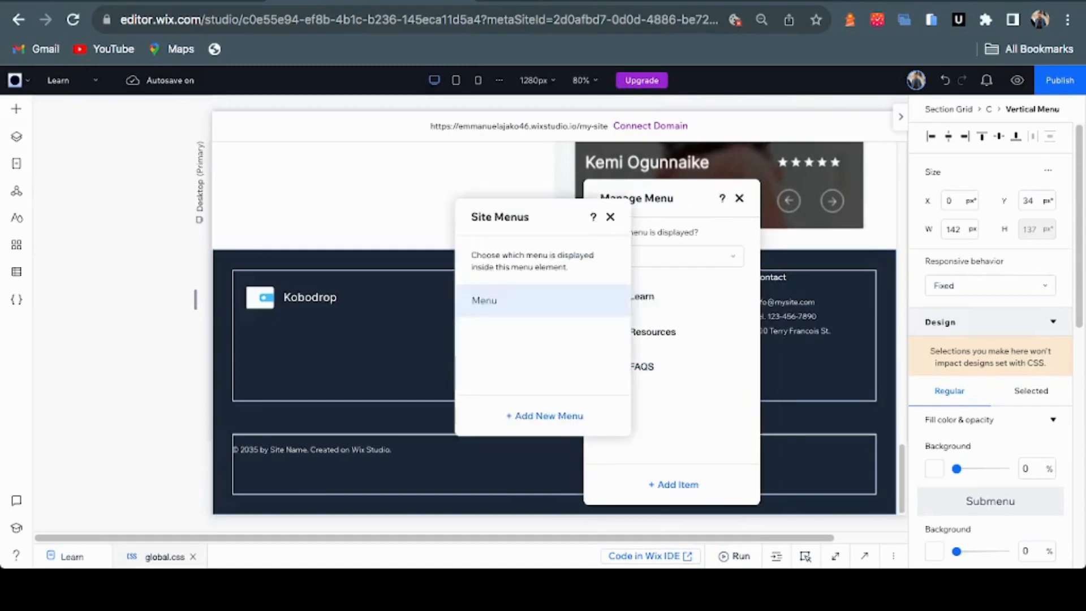
{"action": "left_click", "coordinate": [543, 416]}
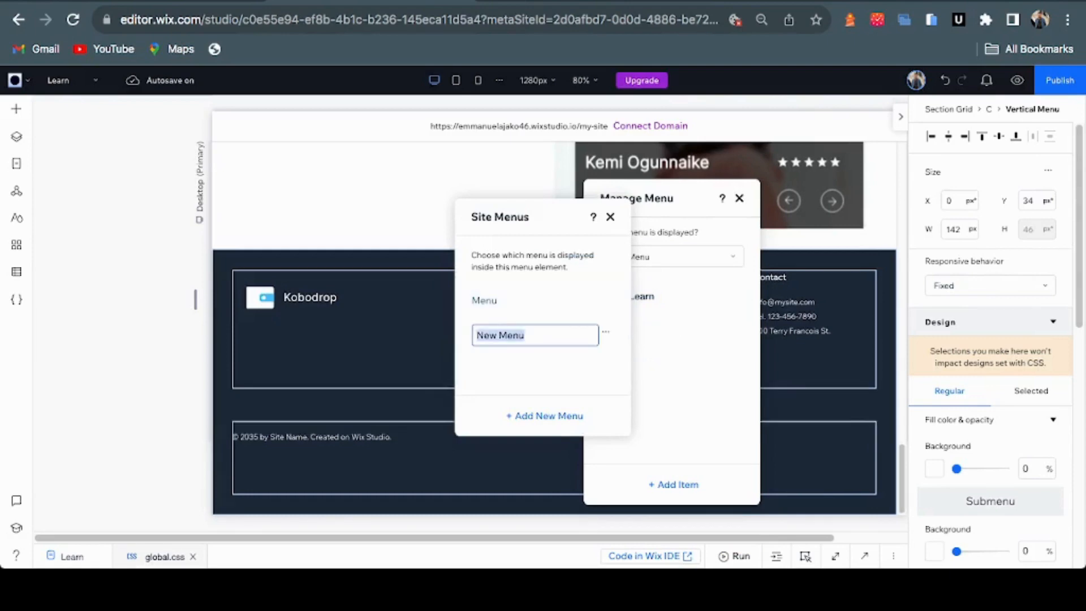
{"action": "type", "text": "produc"}
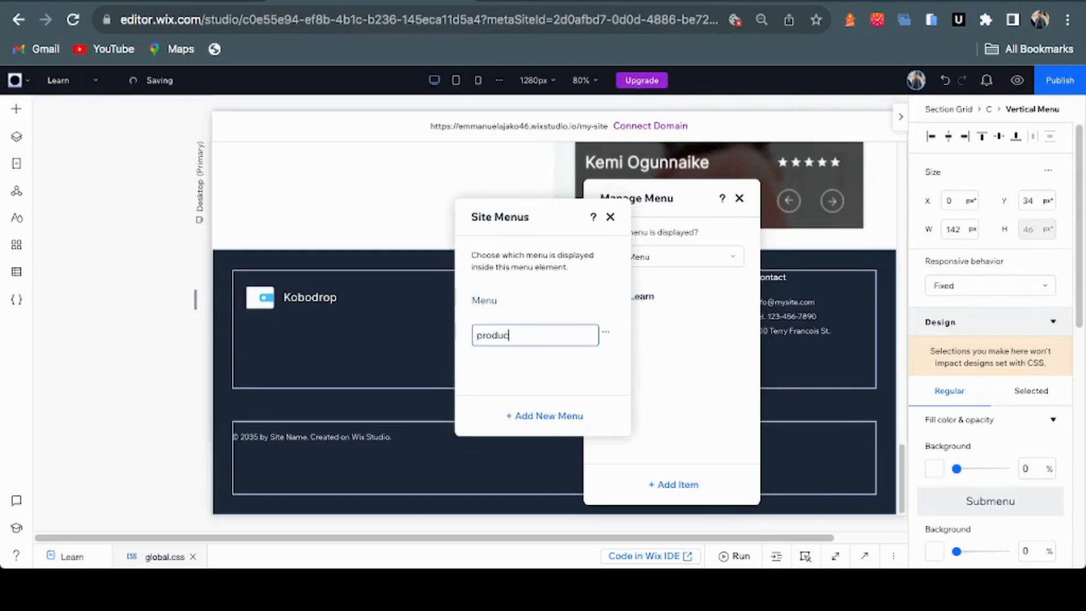
{"action": "type", "text": "t-menu"}
{"action": "key", "text": "Return"}
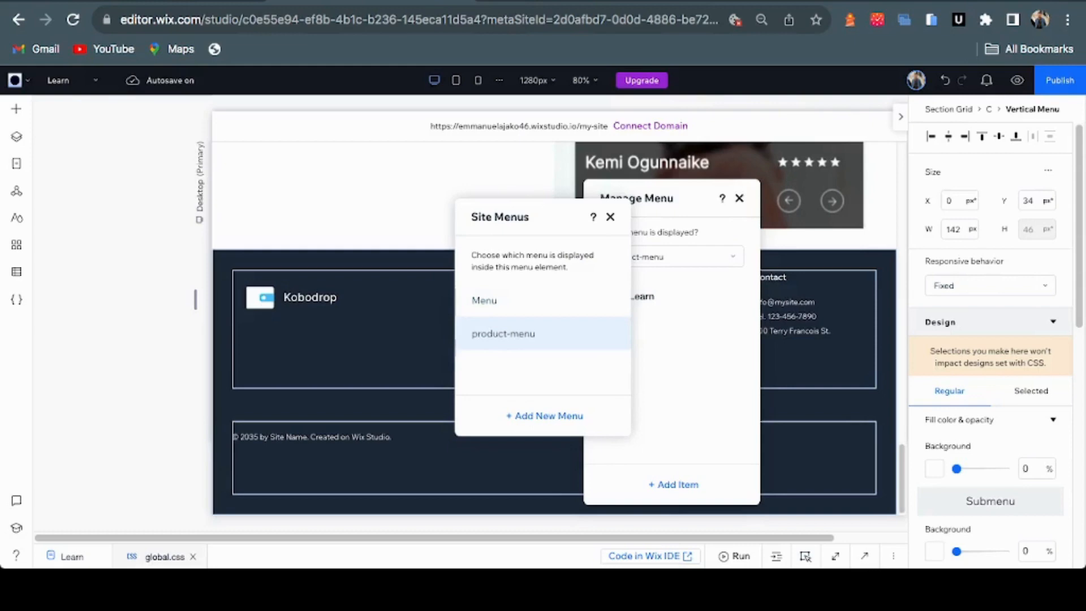
{"action": "left_click", "coordinate": [610, 218]}
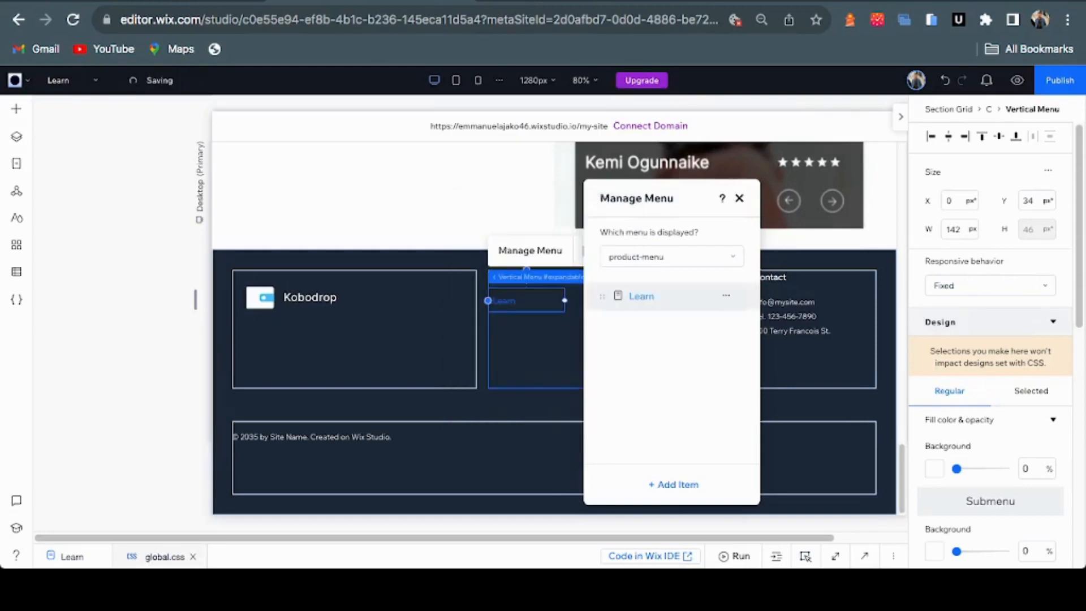
Rename the product menu's Learn item to 'Overview' to match the Figma footer
{"action": "left_click", "coordinate": [574, 1]}
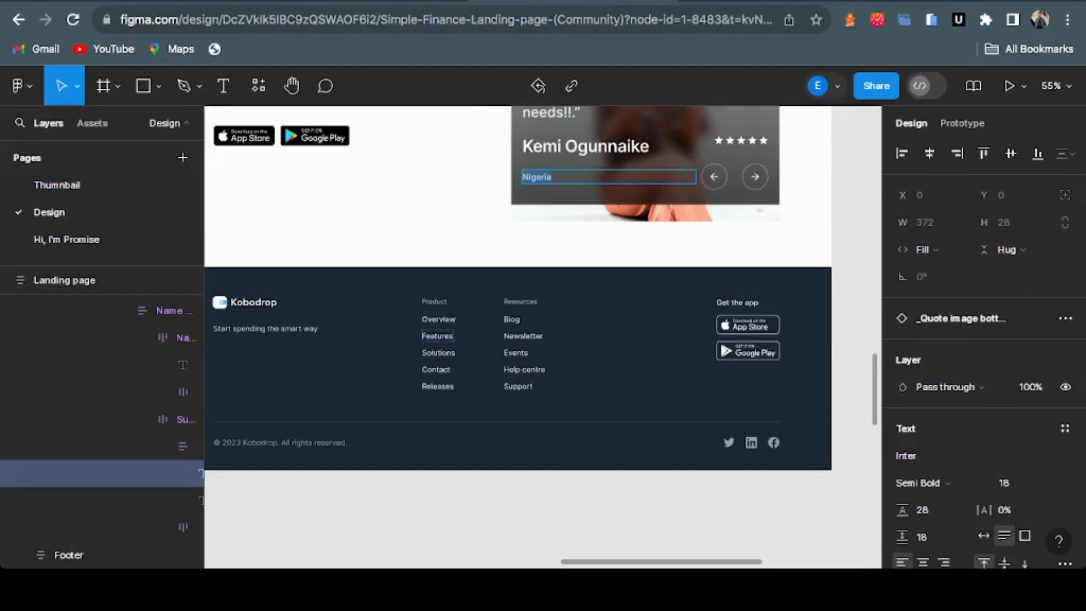
{"action": "left_click", "coordinate": [410, 1]}
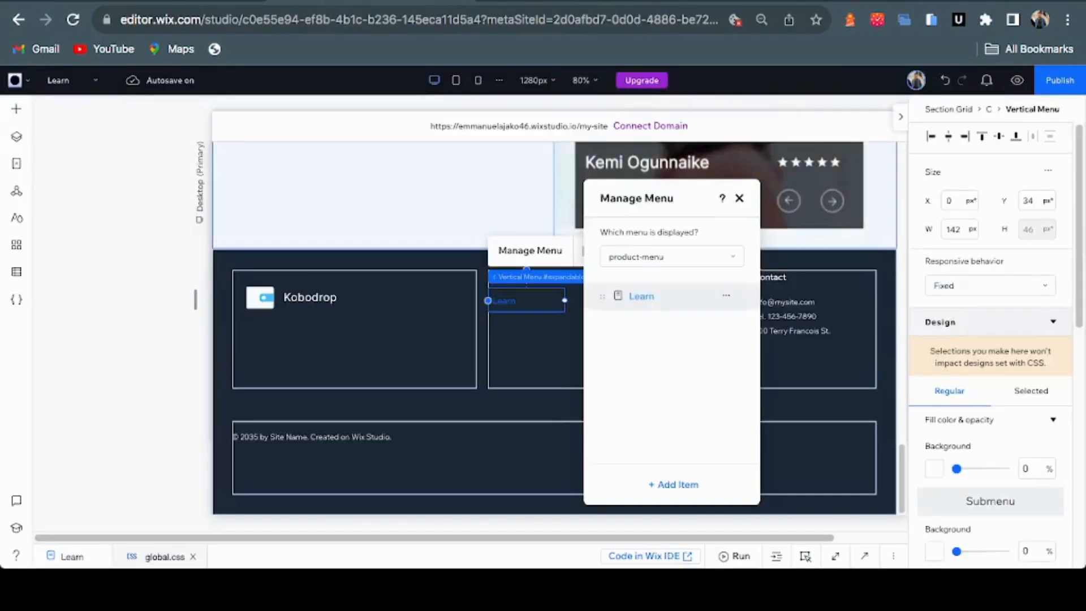
{"action": "double_click", "coordinate": [641, 296]}
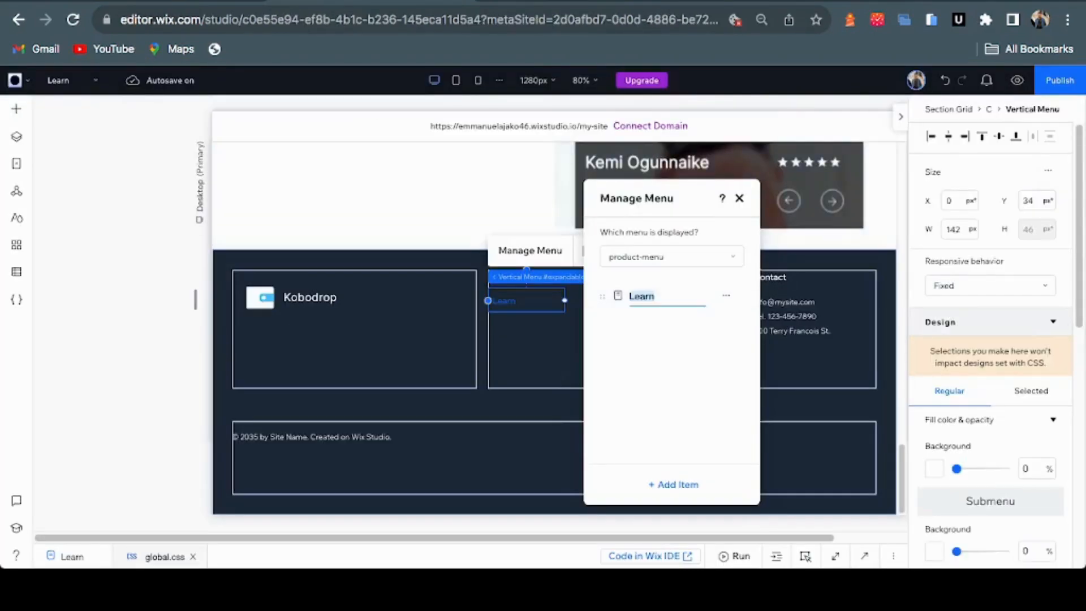
{"action": "type", "text": "Overview"}
{"action": "key", "text": "Return"}
Browse the menu's add-item options, closing the main pages choice without adding anything
{"action": "left_click", "coordinate": [673, 484]}
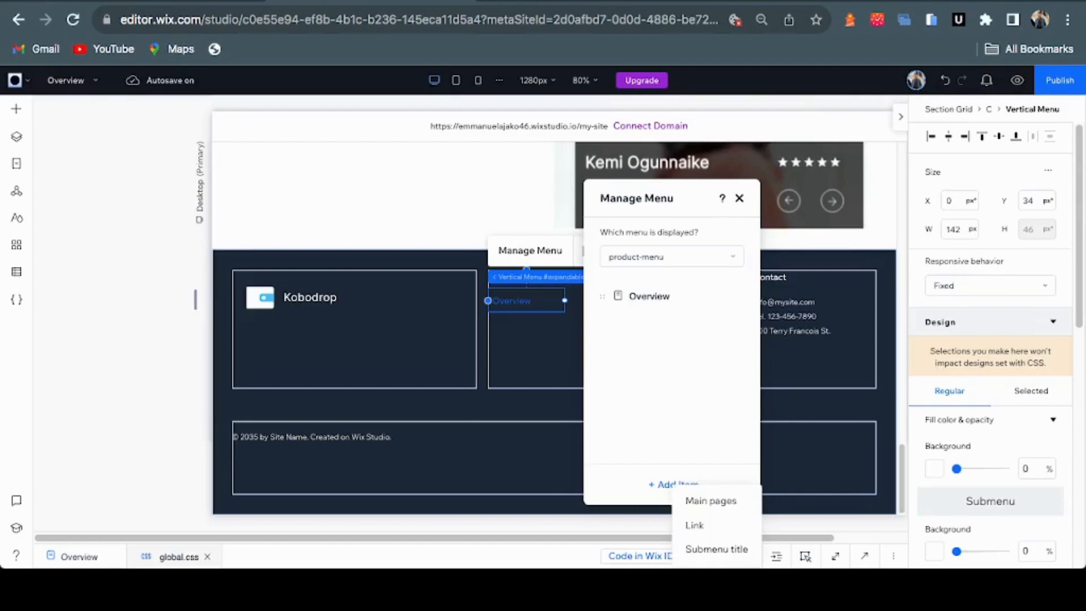
{"action": "key", "text": "Escape"}
{"action": "left_click", "coordinate": [673, 484]}
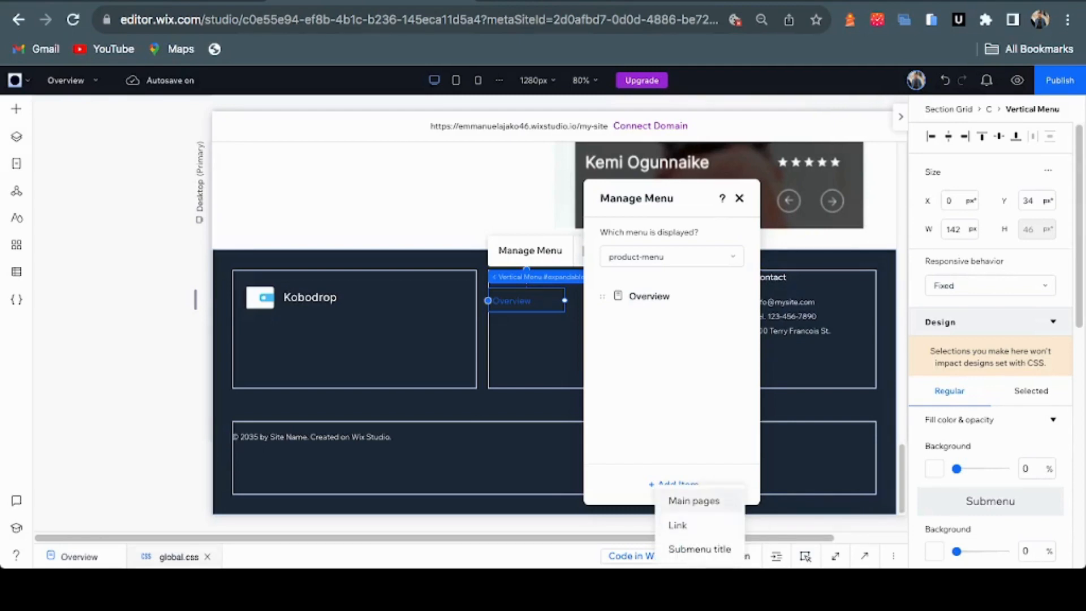
{"action": "left_click", "coordinate": [693, 500]}
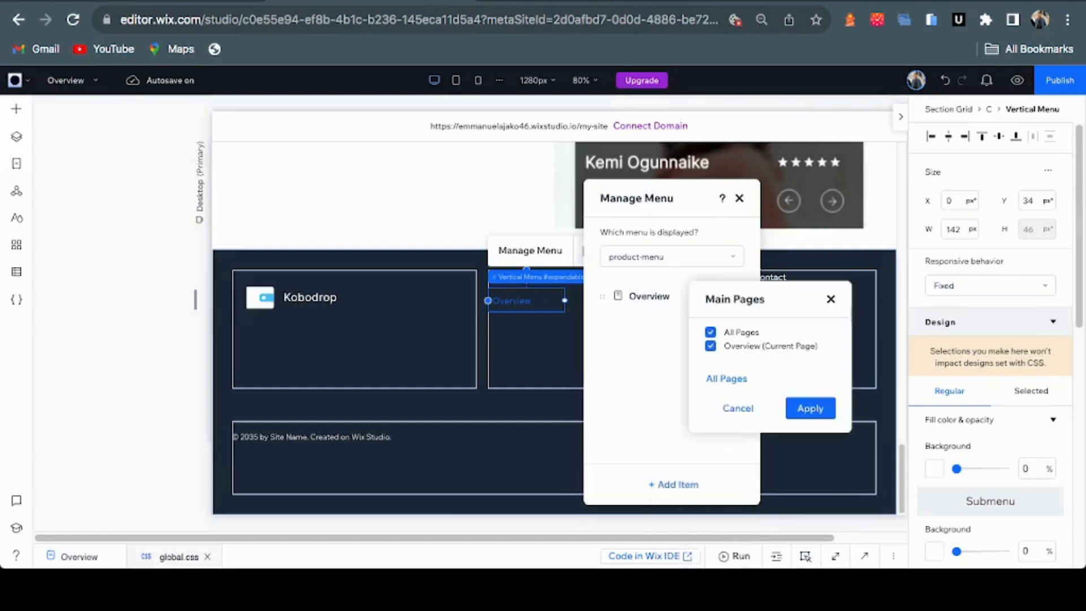
{"action": "left_click", "coordinate": [830, 299]}
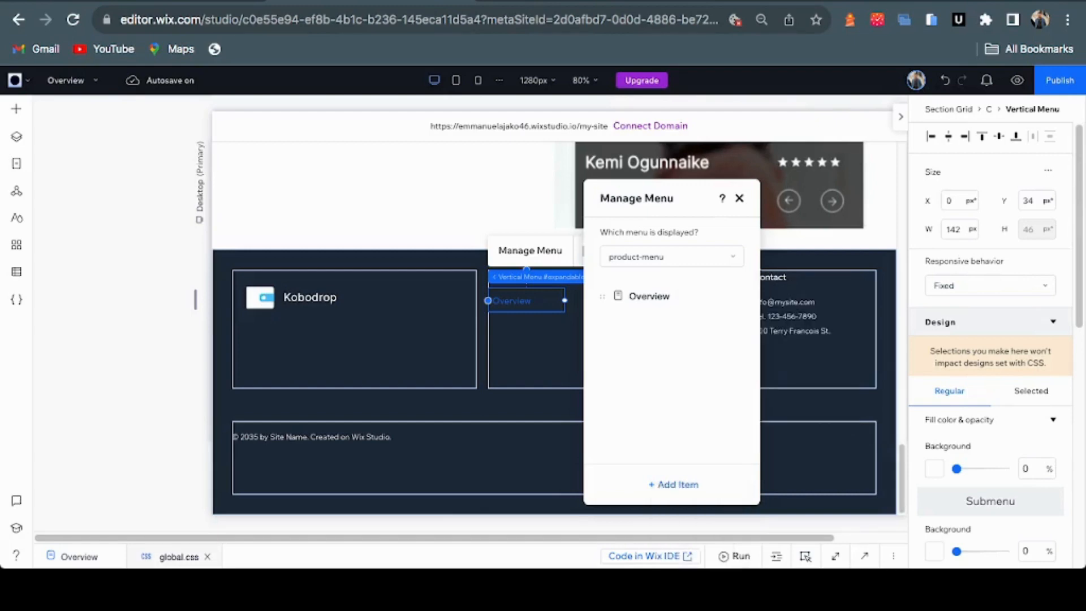
{"action": "left_click", "coordinate": [673, 484]}
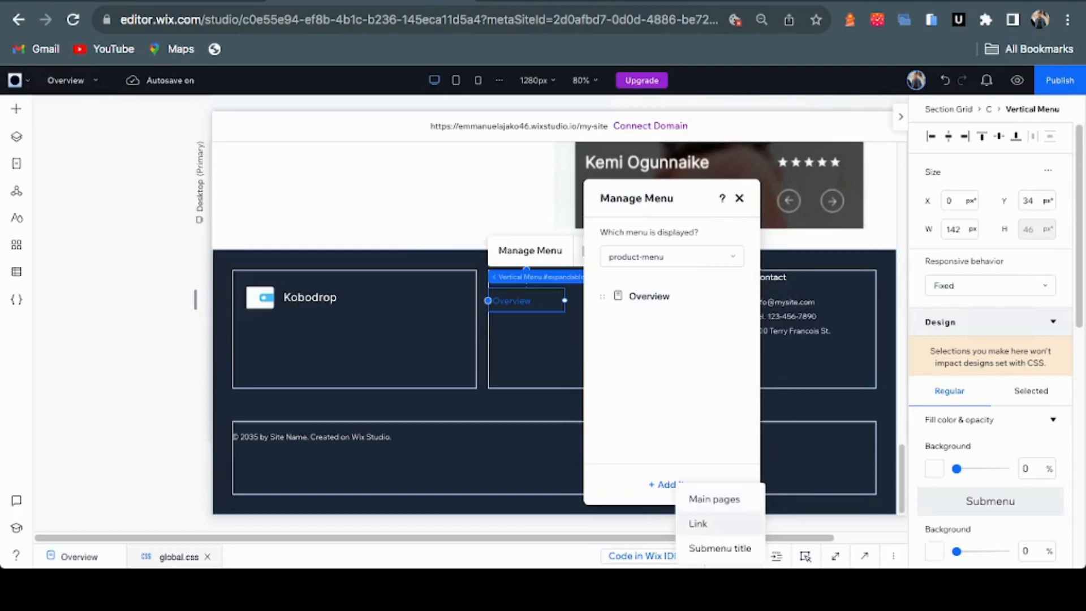
Add a 'Features' link item anchored to the top of the Overview page
{"action": "left_click", "coordinate": [698, 524]}
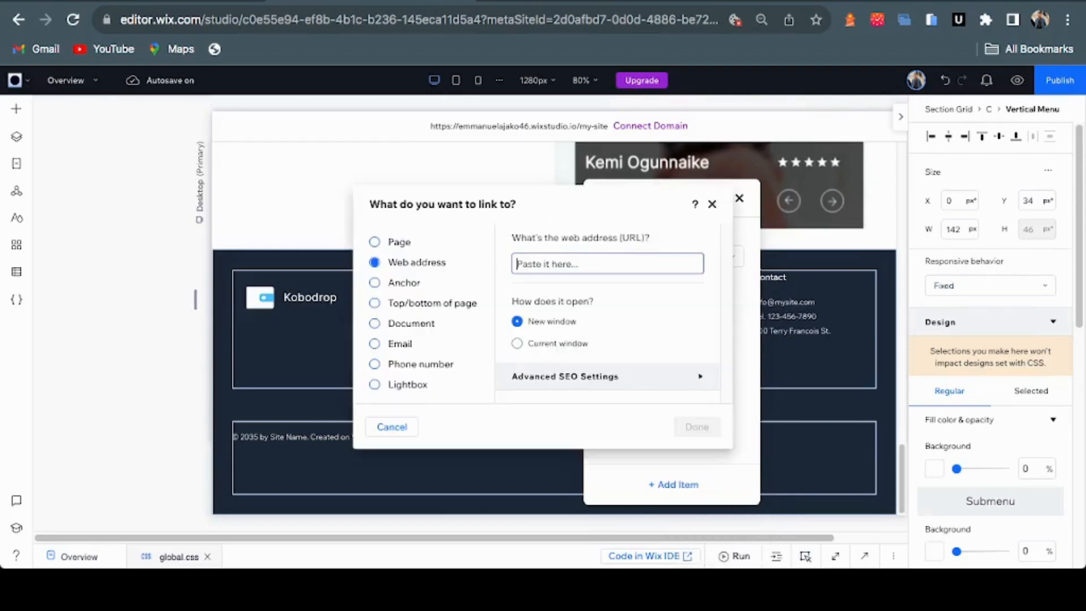
{"action": "left_click", "coordinate": [374, 283]}
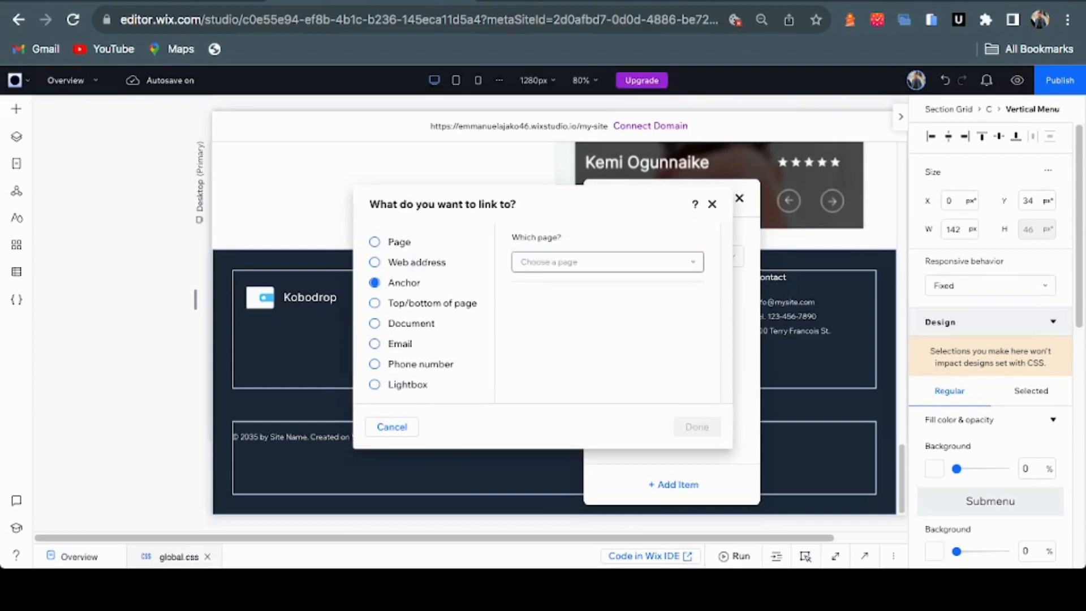
{"action": "left_click", "coordinate": [607, 262]}
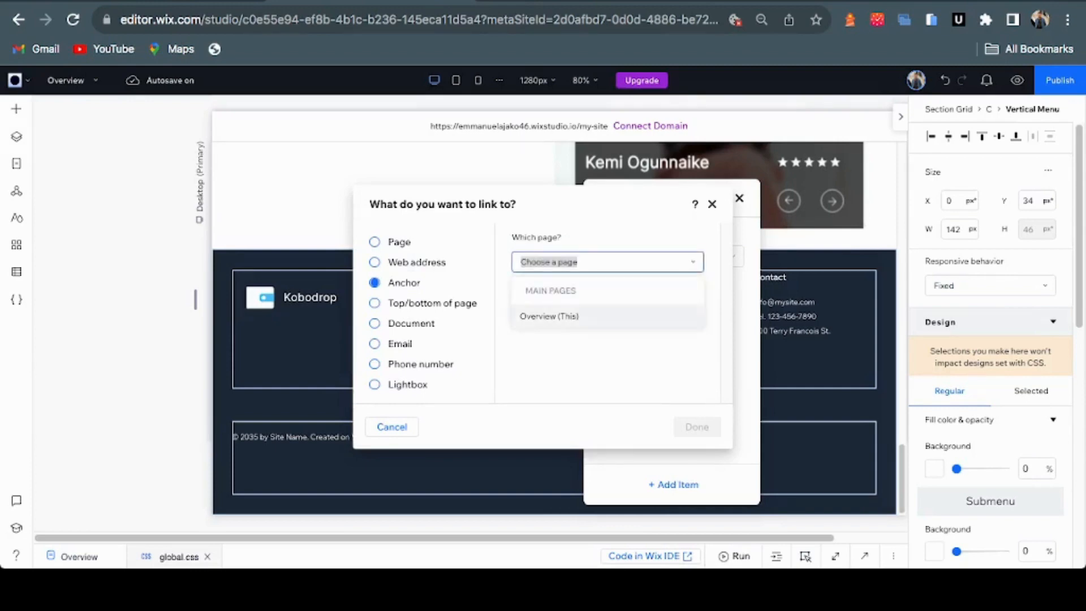
{"action": "left_click", "coordinate": [607, 316]}
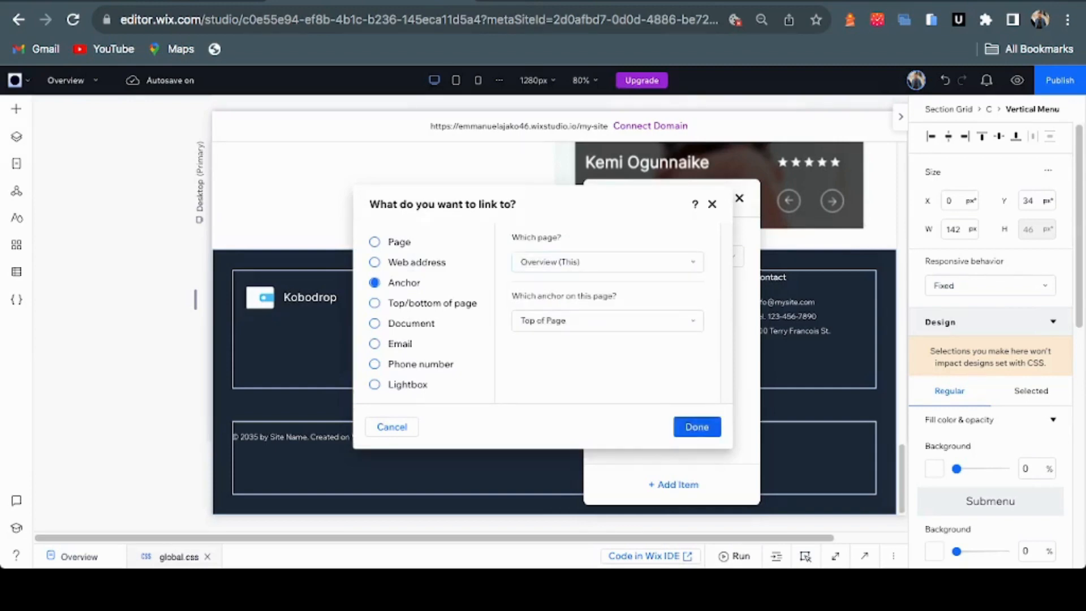
{"action": "left_click", "coordinate": [697, 426]}
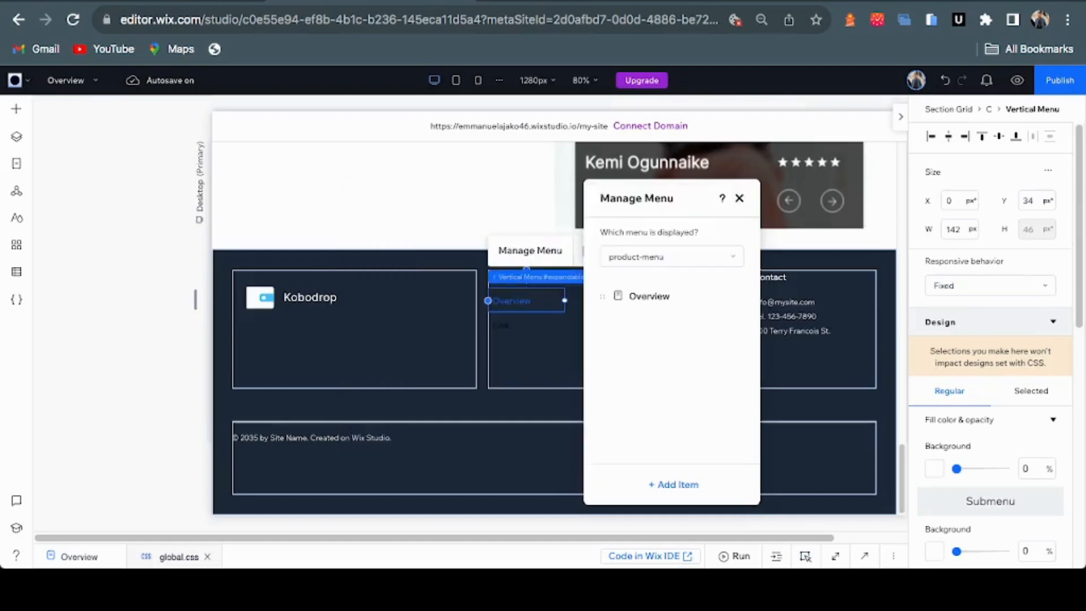
{"action": "key", "text": "ctrl+Tab"}
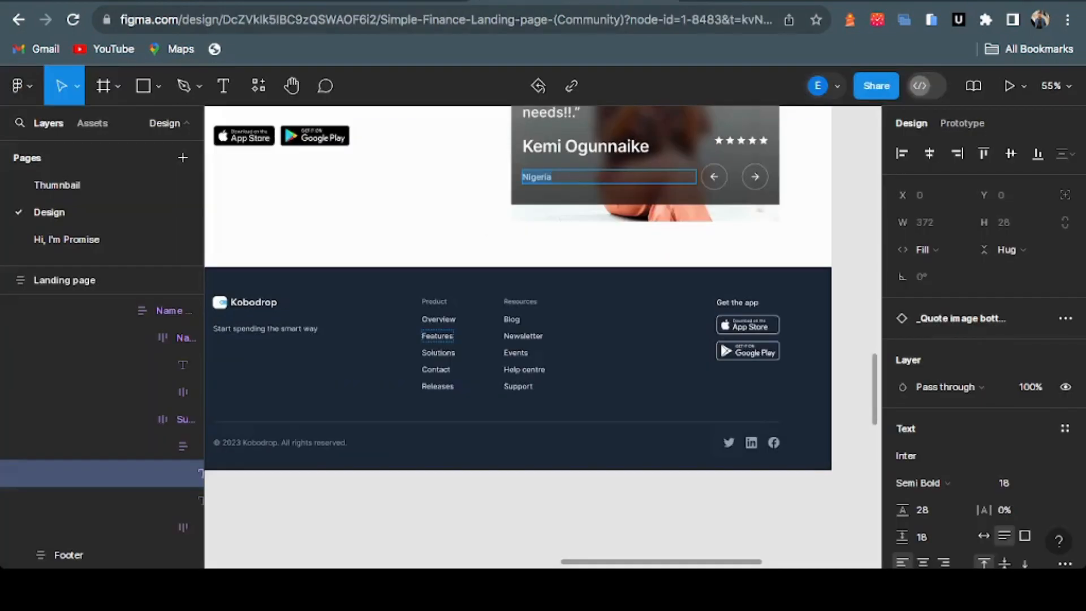
{"action": "key", "text": "ctrl+shift+Tab"}
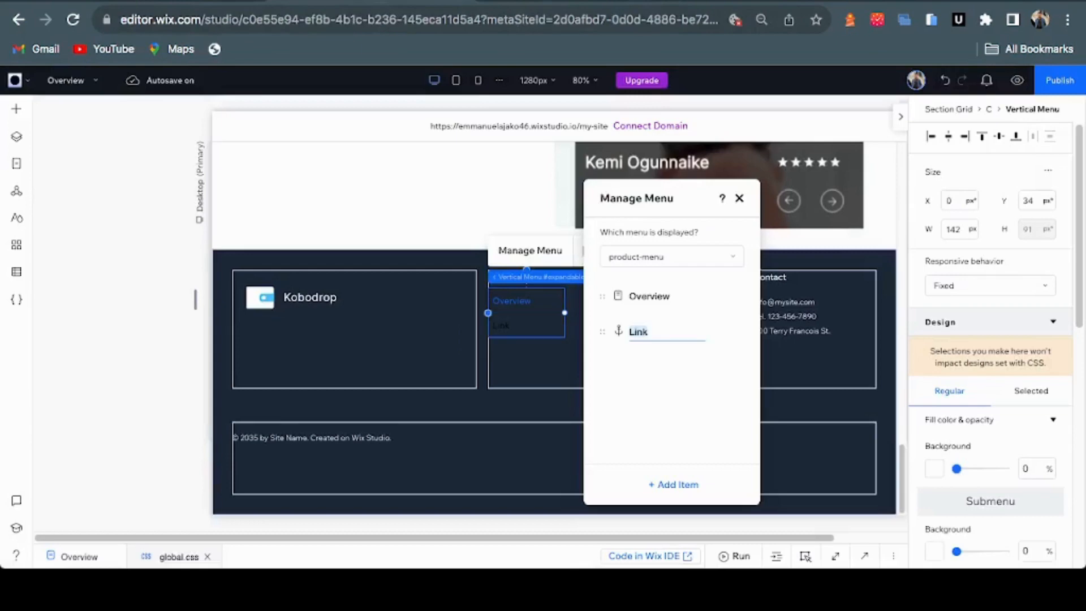
{"action": "key", "text": "Return"}
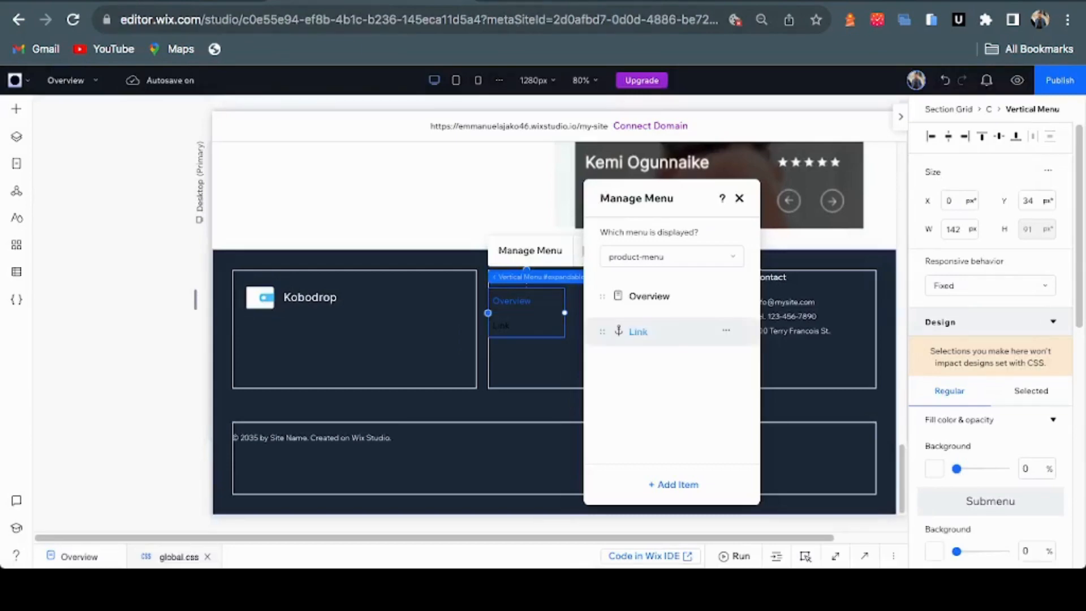
{"action": "left_click", "coordinate": [638, 332]}
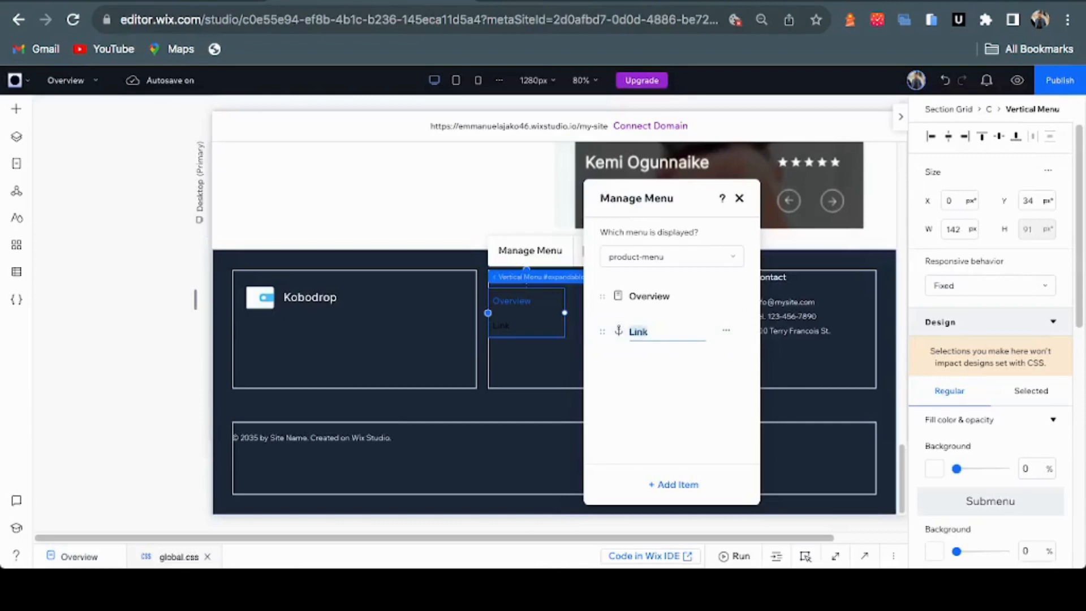
{"action": "type", "text": "Features"}
{"action": "key", "text": "Return"}
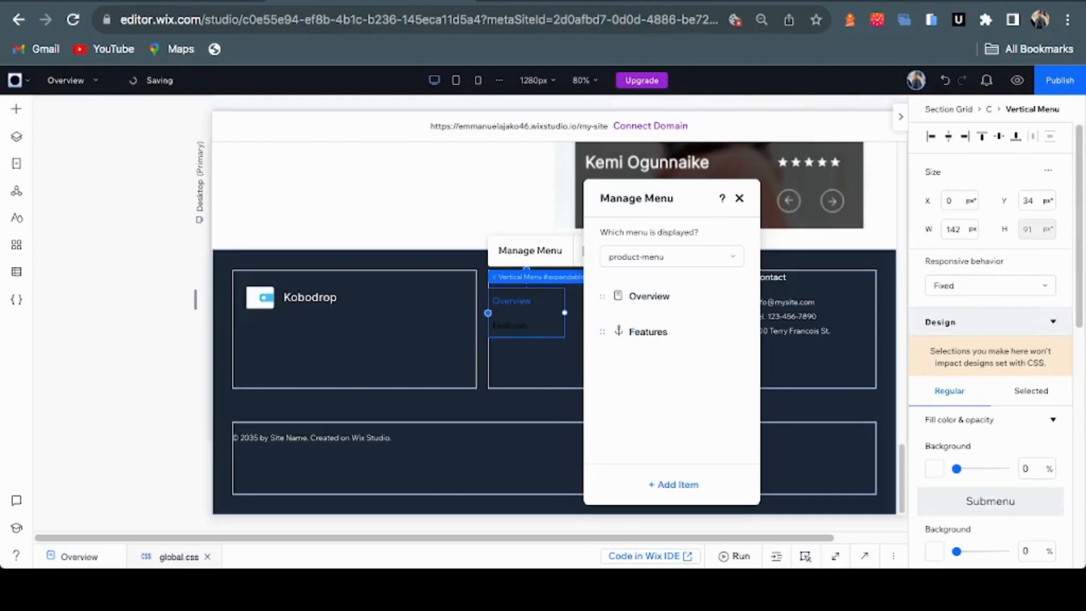
Add a 'Solutions' link item anchored to the Overview page
{"action": "left_click", "coordinate": [673, 484]}
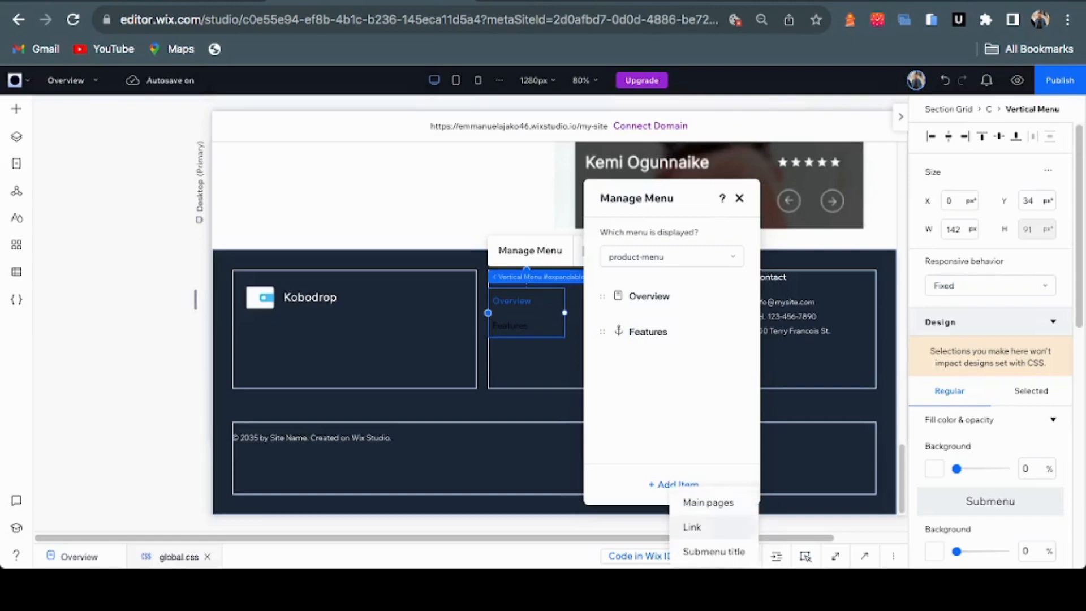
{"action": "left_click", "coordinate": [692, 527]}
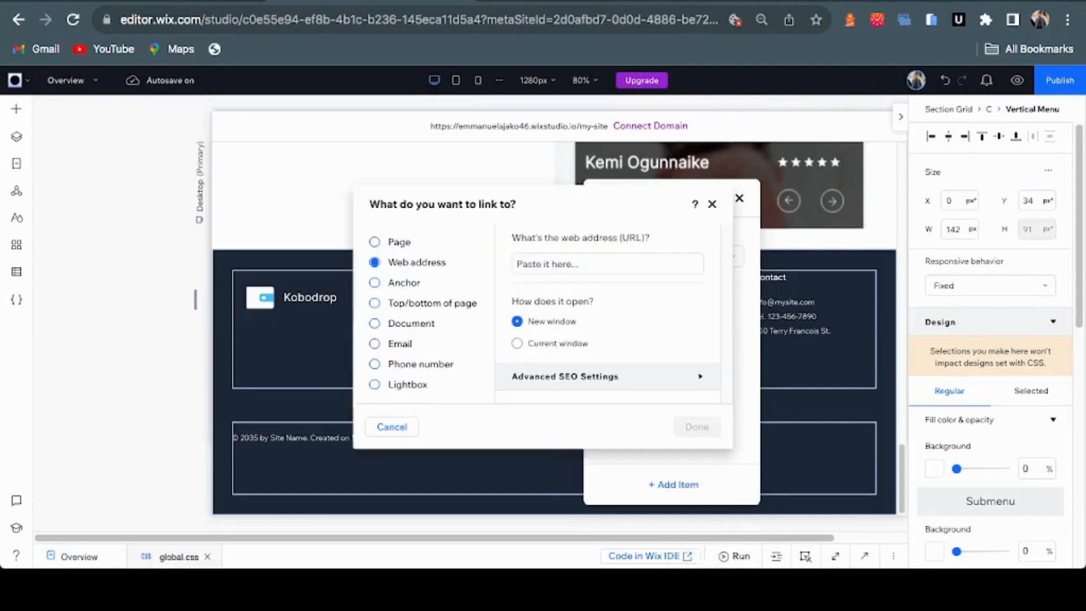
{"action": "left_click", "coordinate": [374, 282]}
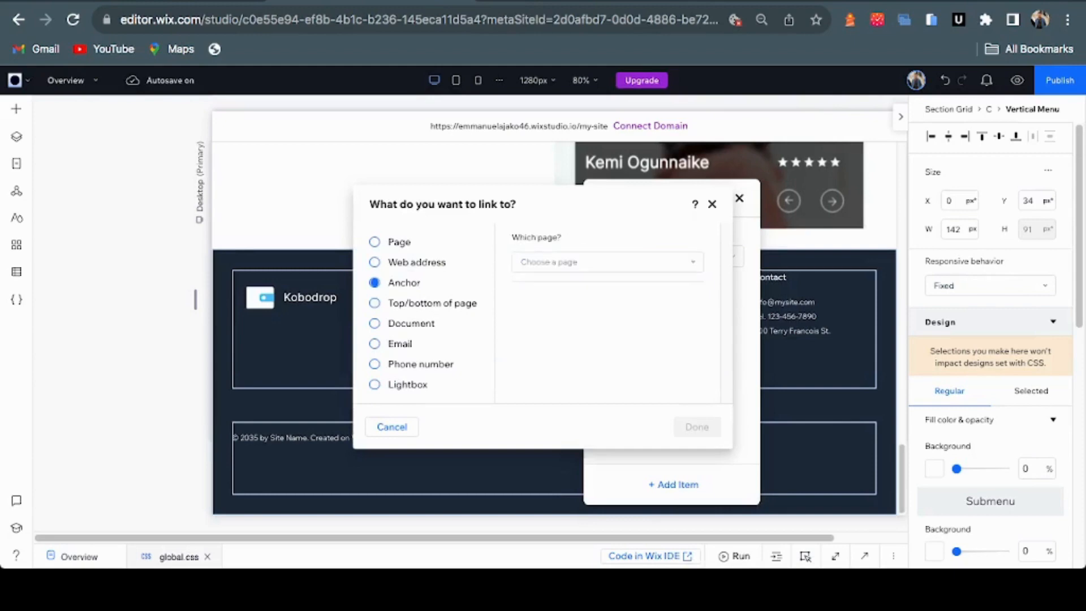
{"action": "left_click", "coordinate": [608, 261]}
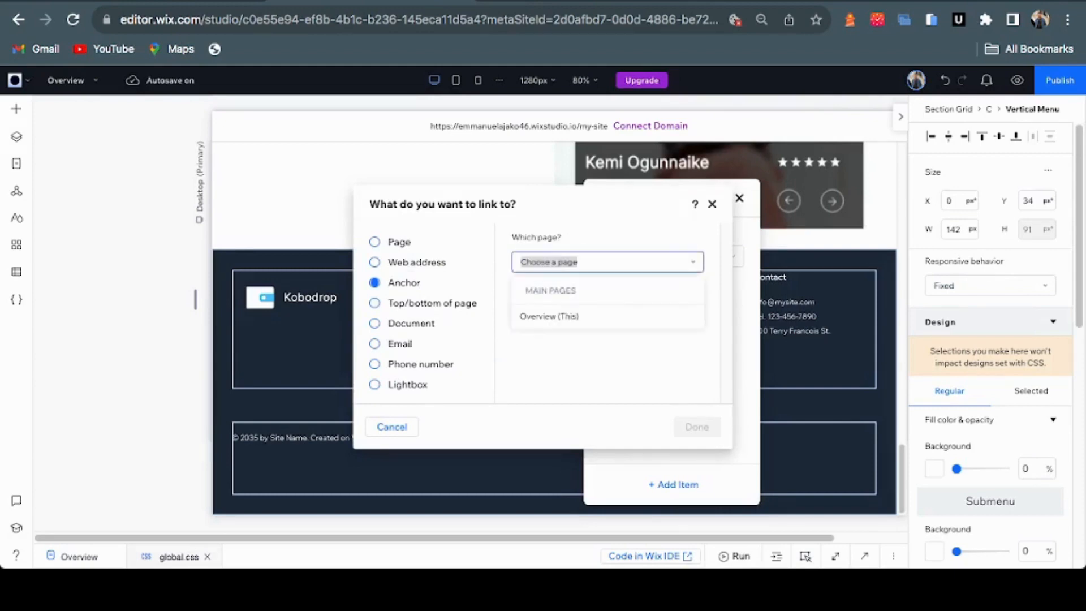
{"action": "left_click", "coordinate": [594, 316]}
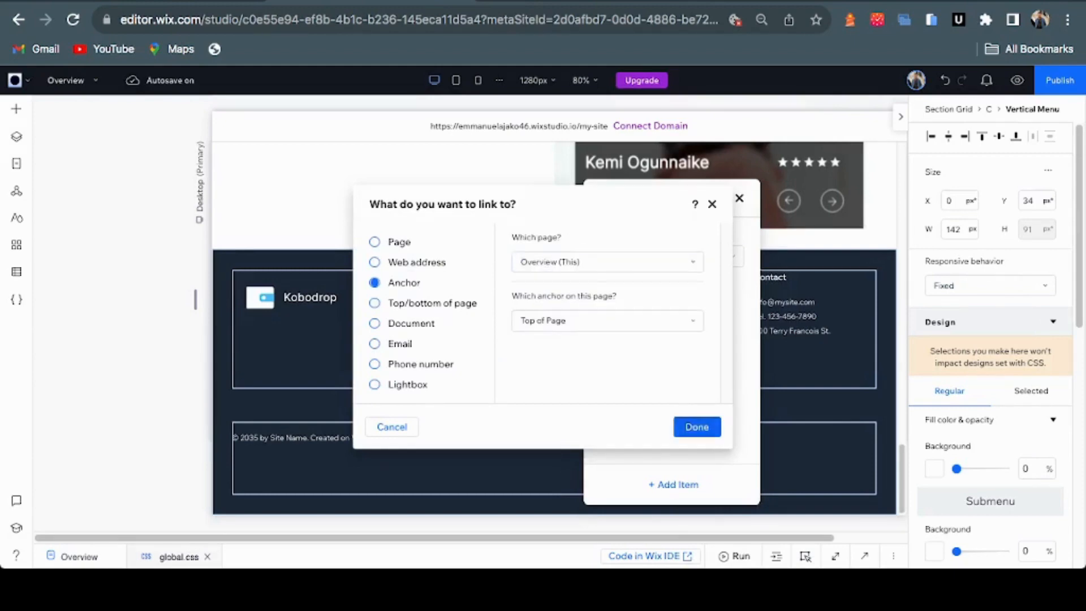
{"action": "key", "text": "ctrl+Tab"}
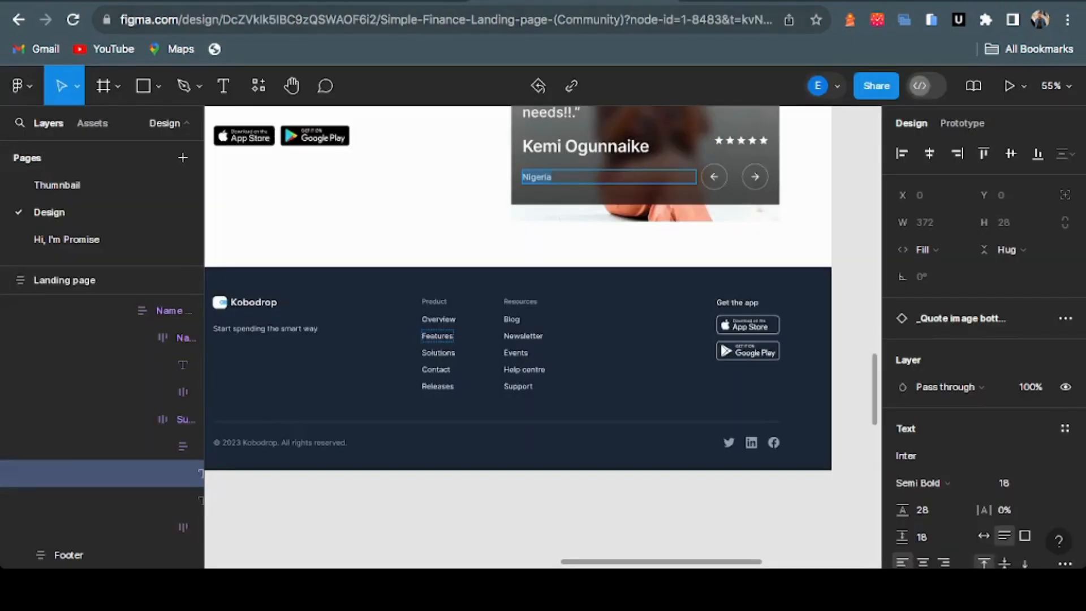
{"action": "key", "text": "ctrl+shift+Tab"}
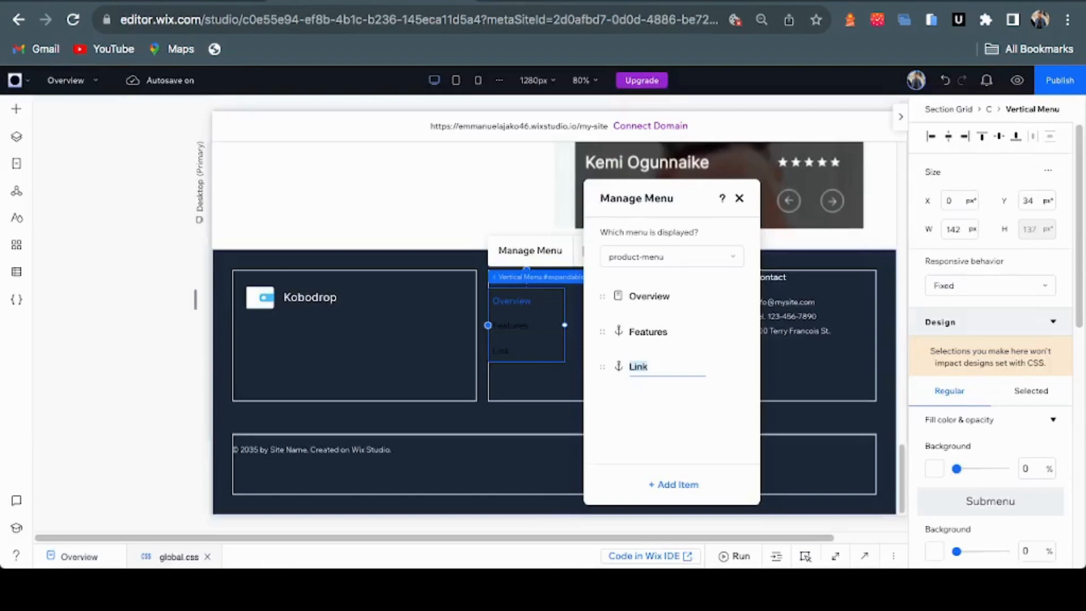
{"action": "type", "text": "Solutions"}
{"action": "key", "text": "Return"}
Add a 'Contact' link item anchored to the top of Overview
{"action": "left_click", "coordinate": [673, 484]}
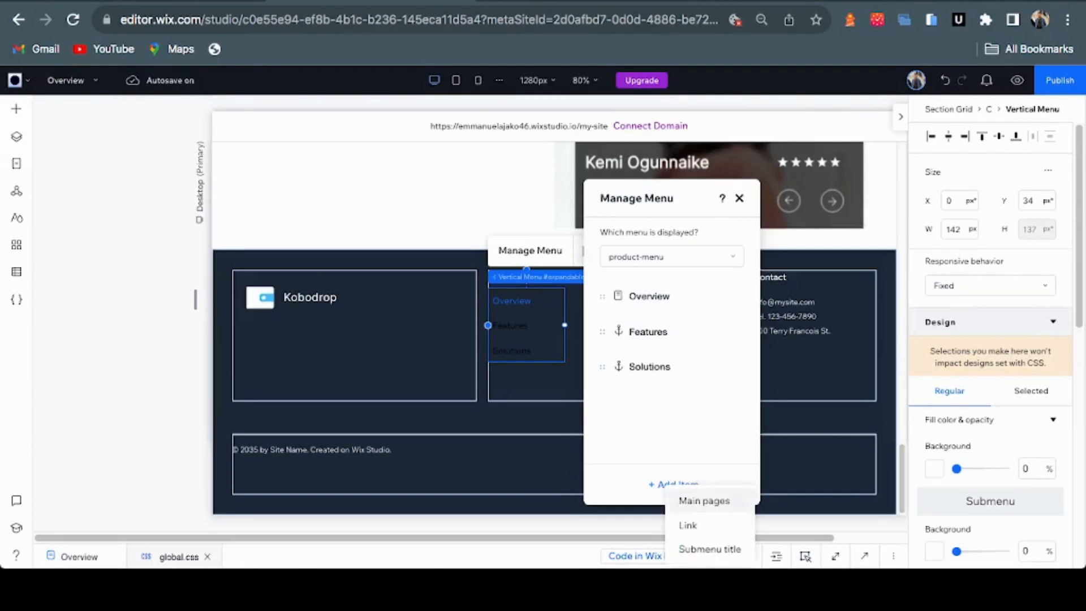
{"action": "left_click", "coordinate": [704, 501]}
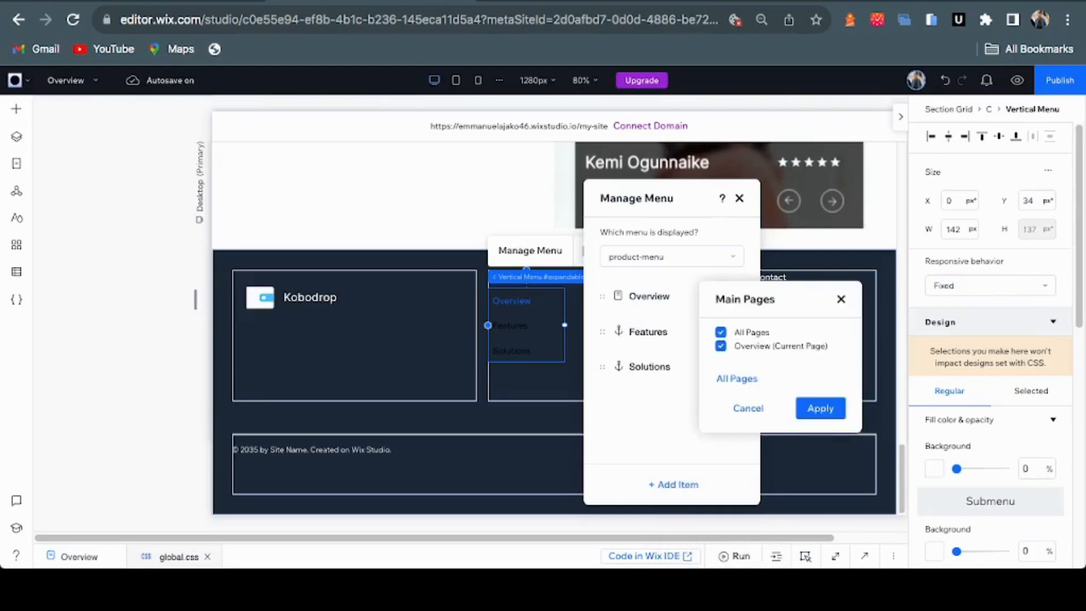
{"action": "left_click", "coordinate": [841, 299]}
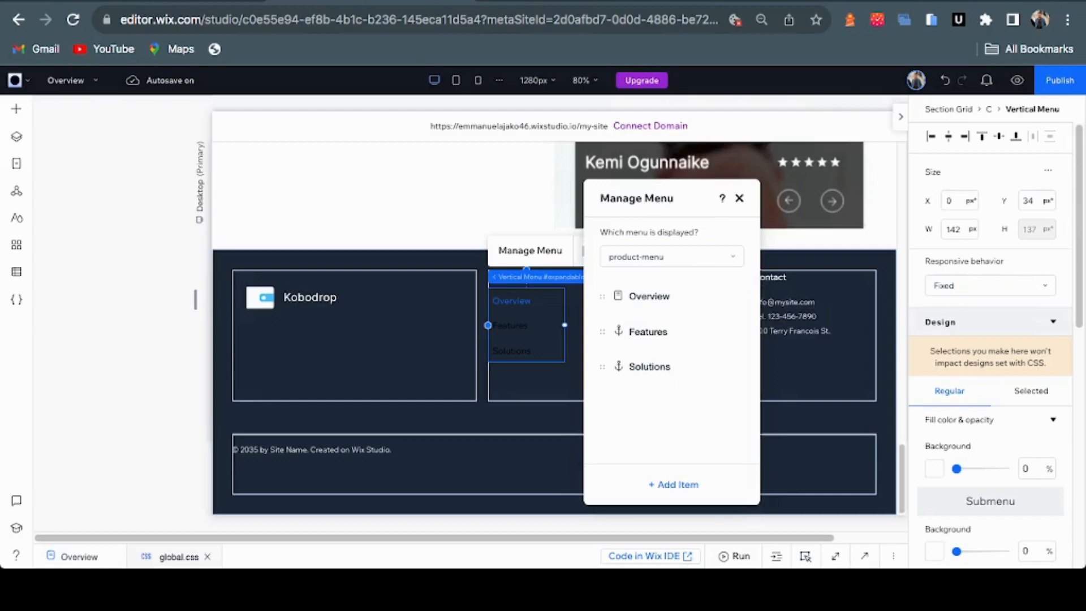
{"action": "left_click", "coordinate": [674, 484]}
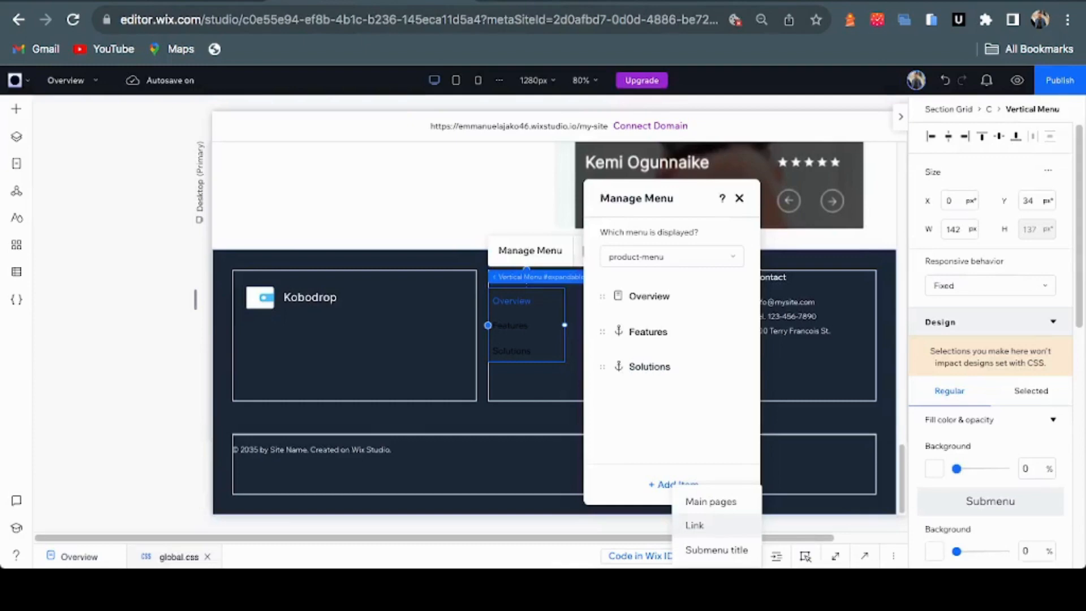
{"action": "left_click", "coordinate": [695, 525]}
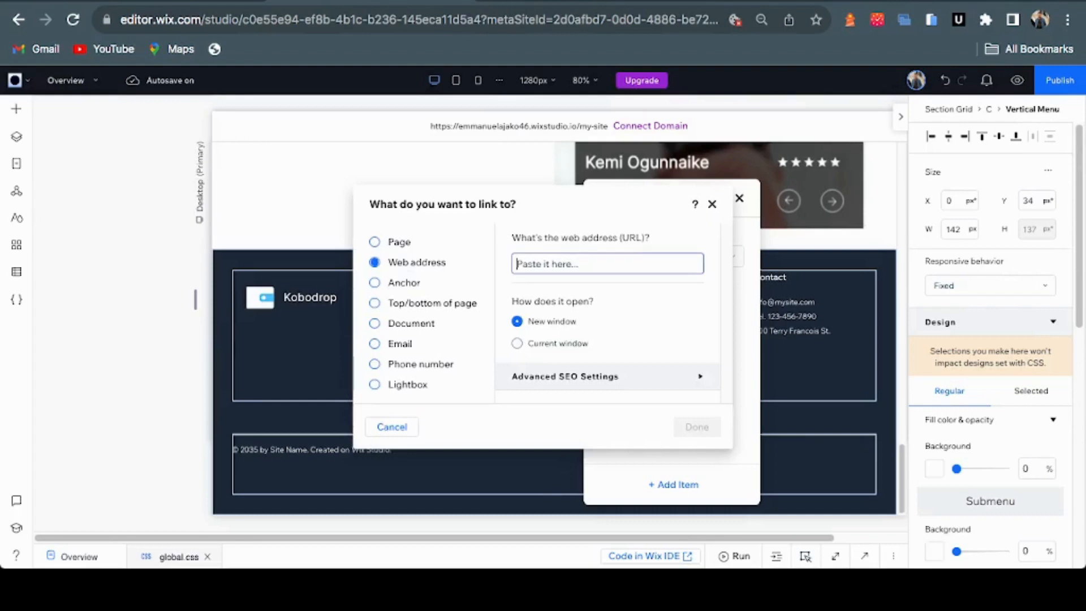
{"action": "left_click", "coordinate": [374, 282]}
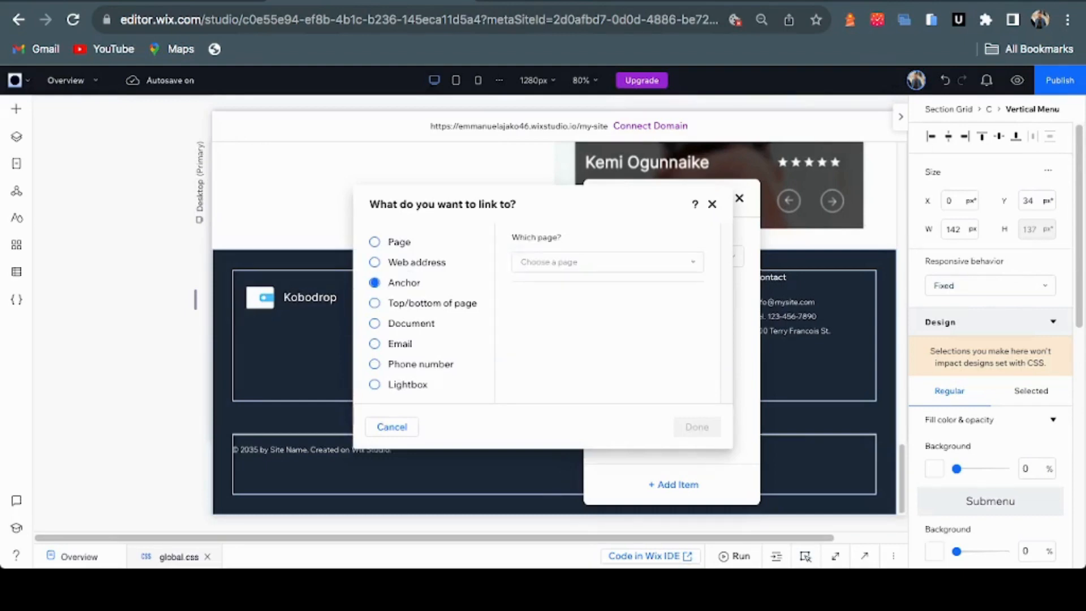
{"action": "left_click", "coordinate": [607, 262]}
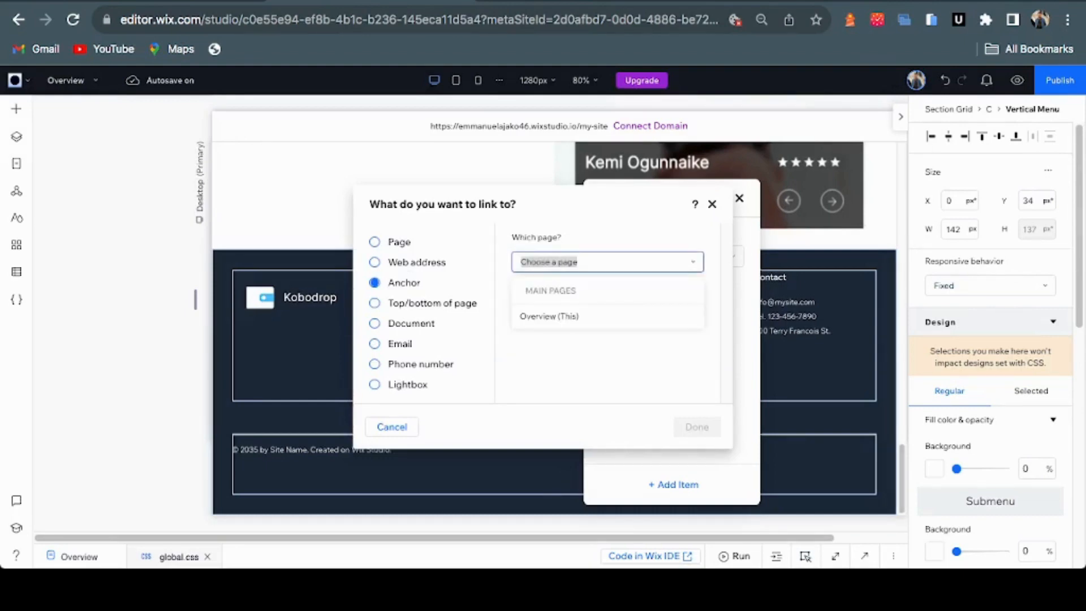
{"action": "left_click", "coordinate": [608, 317]}
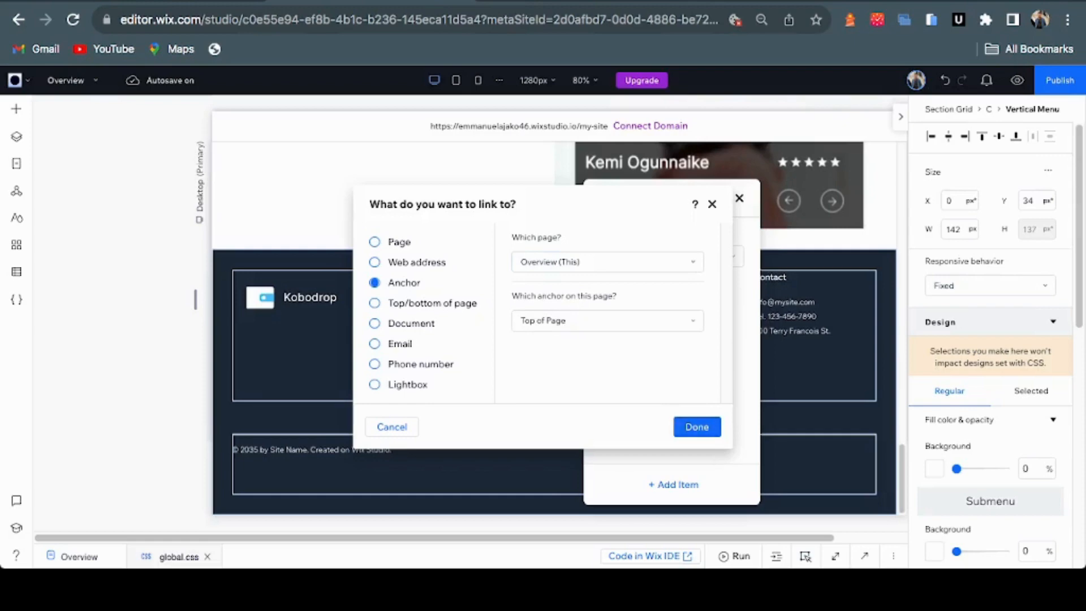
{"action": "left_click", "coordinate": [696, 426]}
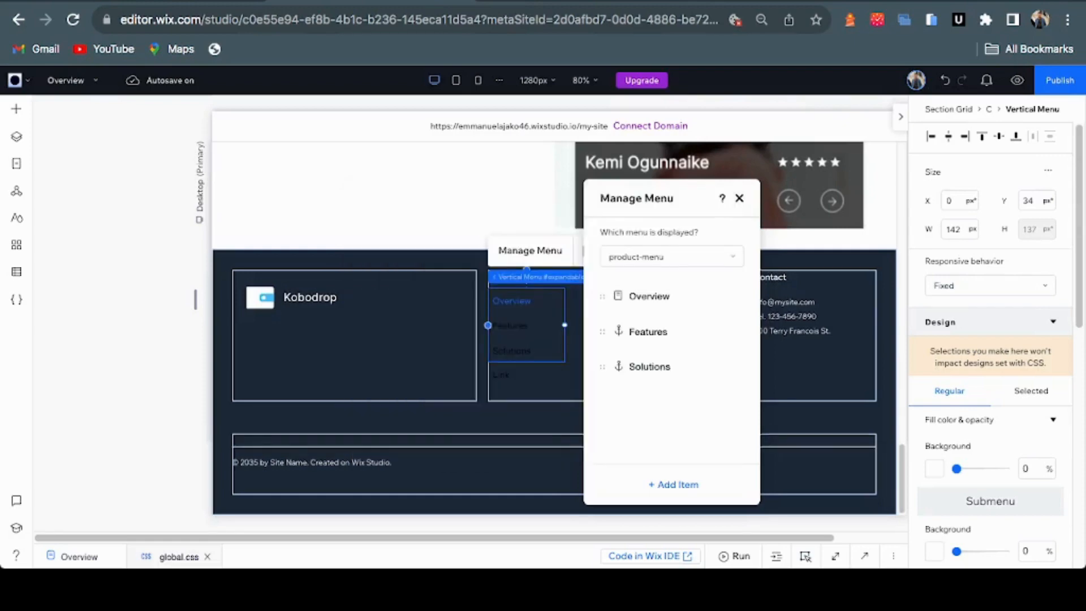
{"action": "type", "text": "Contact"}
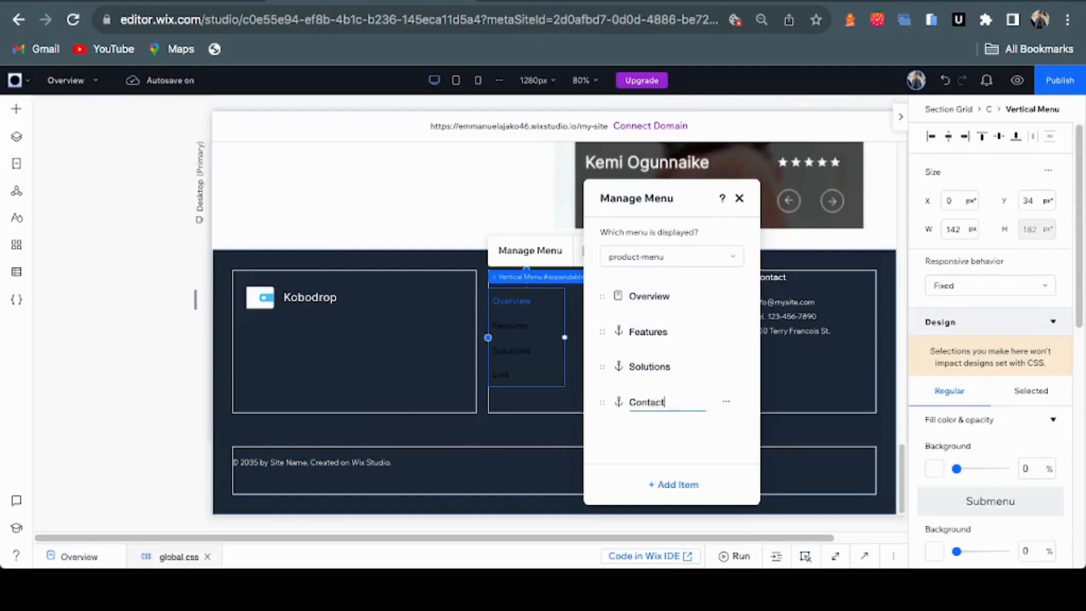
{"action": "key", "text": "Return"}
Add a fifth 'Releases' item linked to the top of Overview, then close the menu manager
{"action": "left_click", "coordinate": [673, 484]}
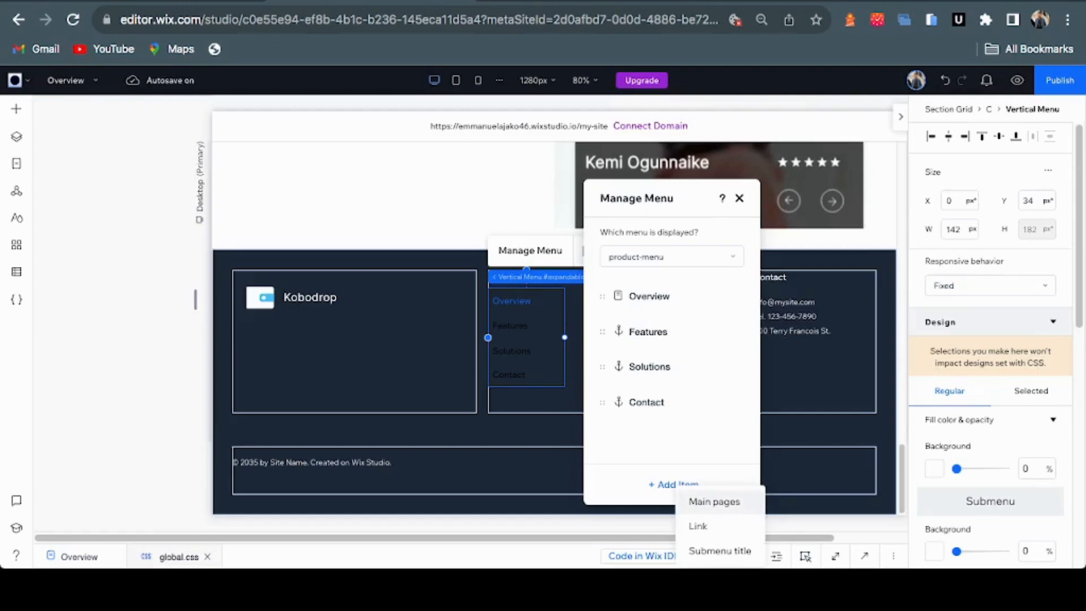
{"action": "left_click", "coordinate": [713, 501]}
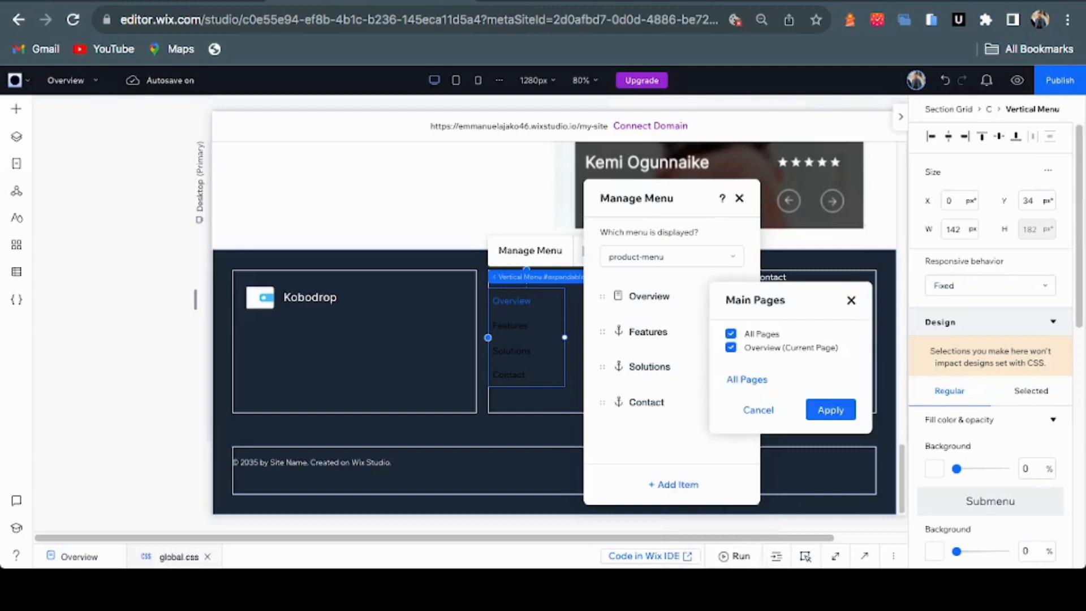
{"action": "left_click", "coordinate": [851, 301]}
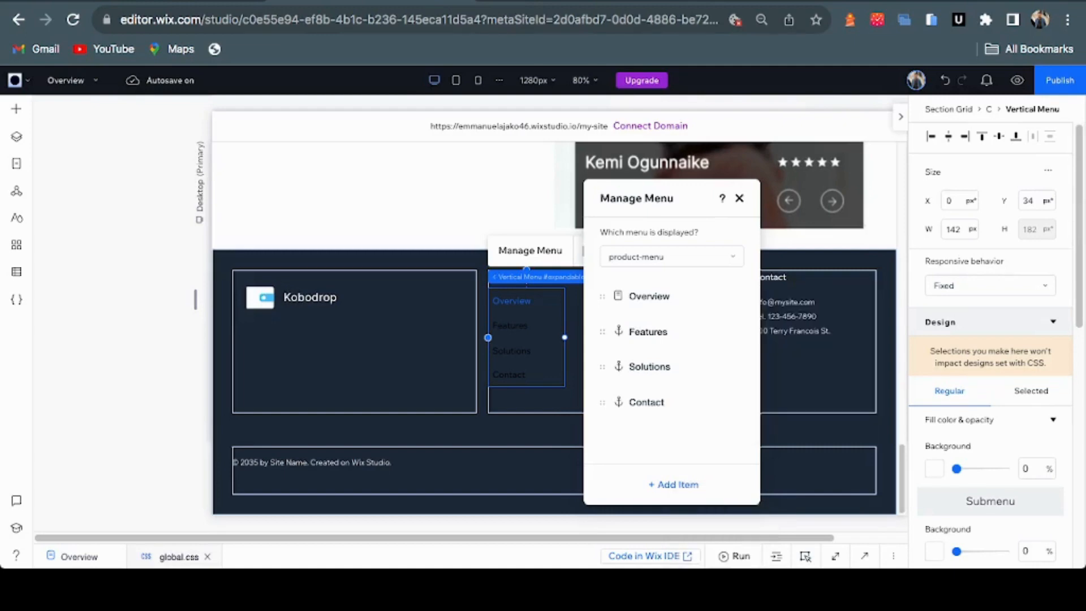
{"action": "left_click", "coordinate": [673, 484]}
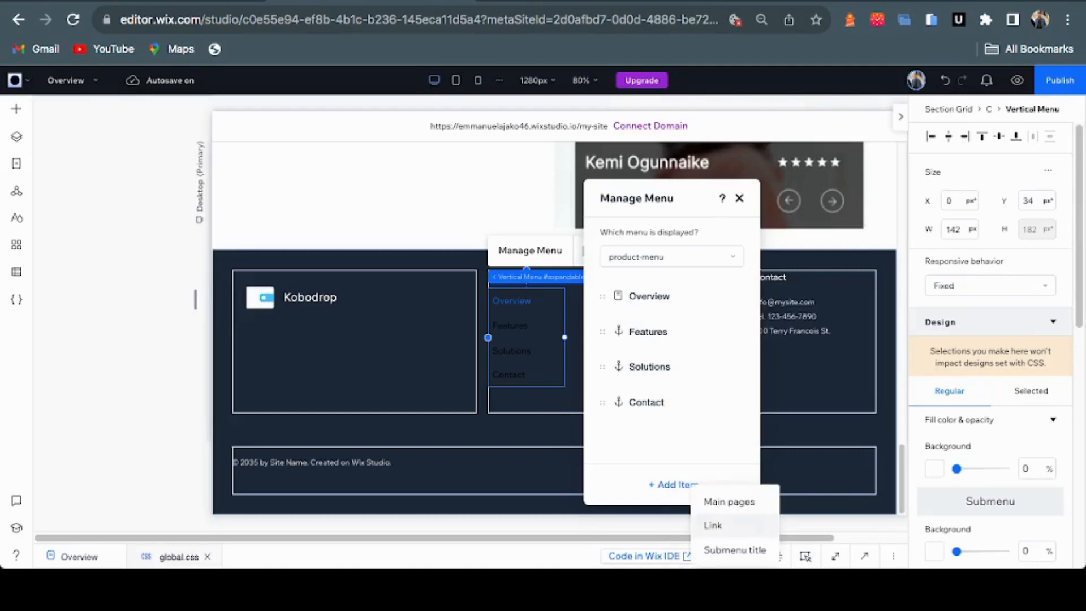
{"action": "left_click", "coordinate": [713, 526]}
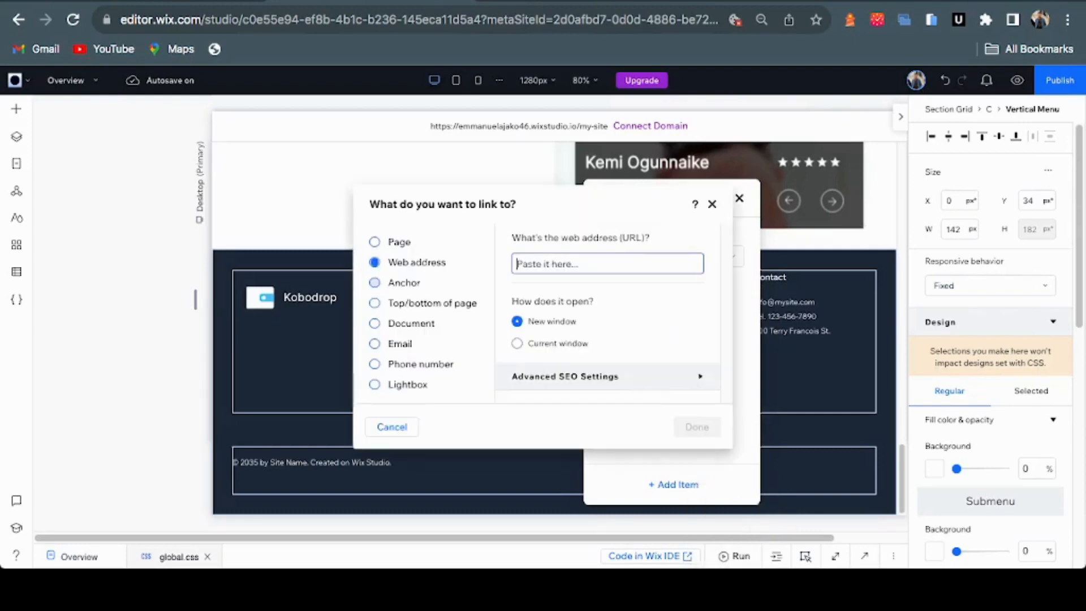
{"action": "left_click", "coordinate": [376, 283]}
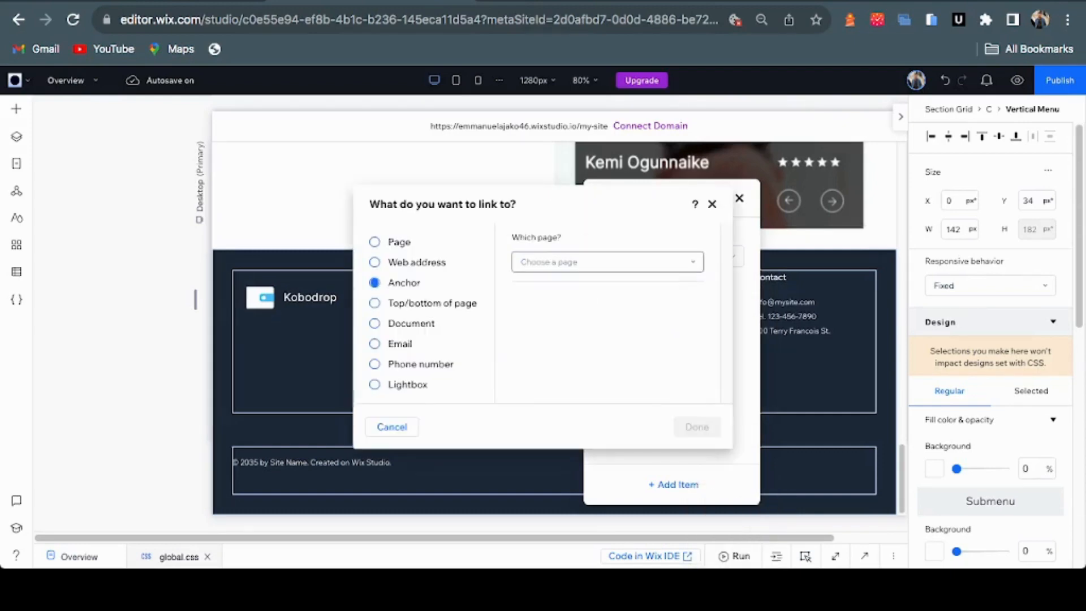
{"action": "left_click", "coordinate": [607, 261]}
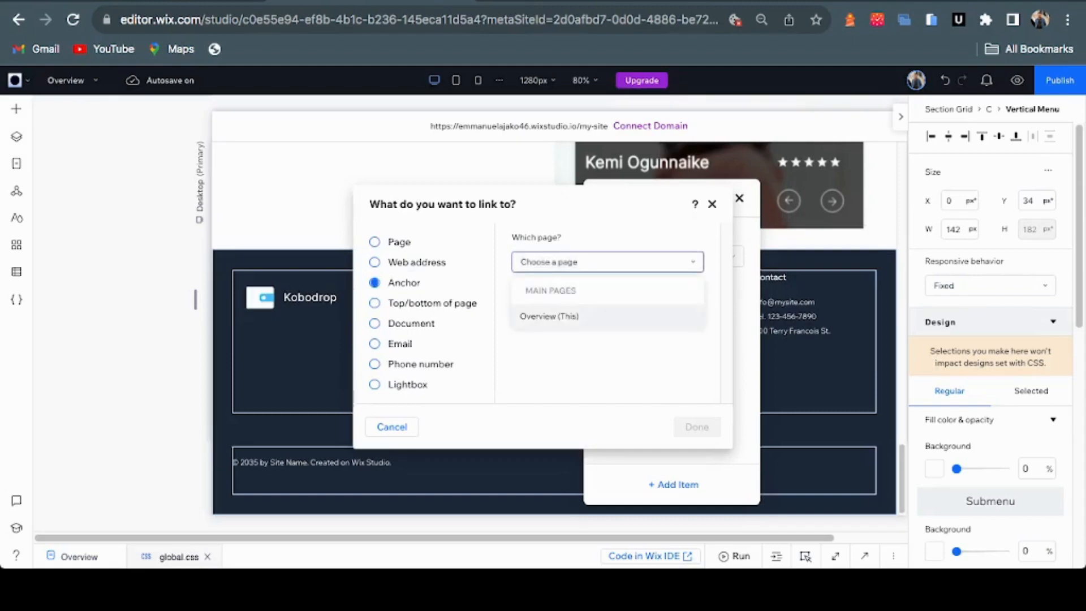
{"action": "left_click", "coordinate": [549, 315]}
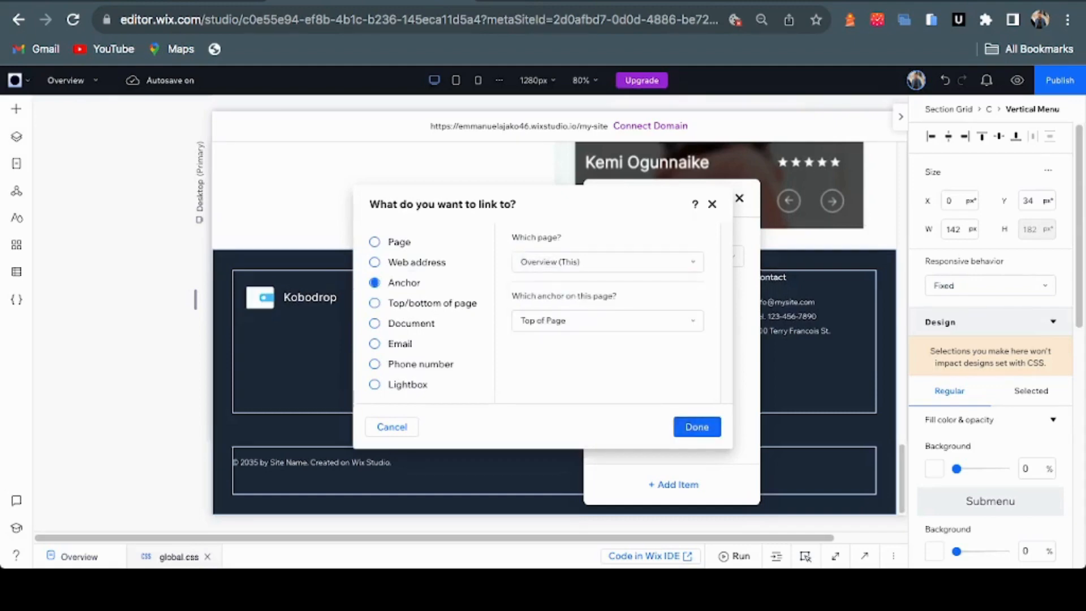
{"action": "left_click", "coordinate": [696, 426]}
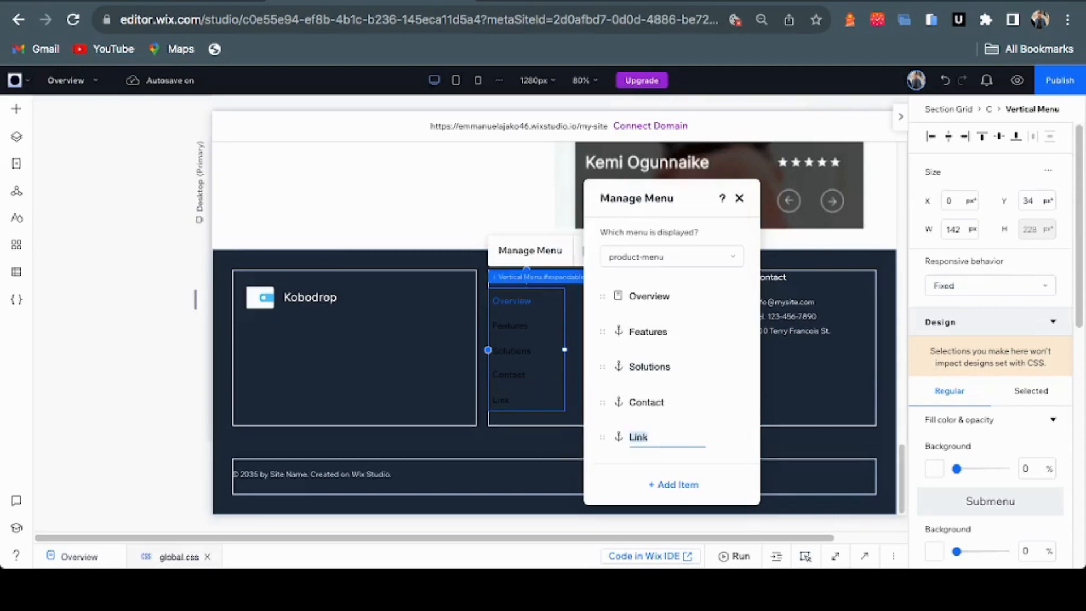
{"action": "type", "text": "Releases"}
{"action": "key", "text": "Return"}
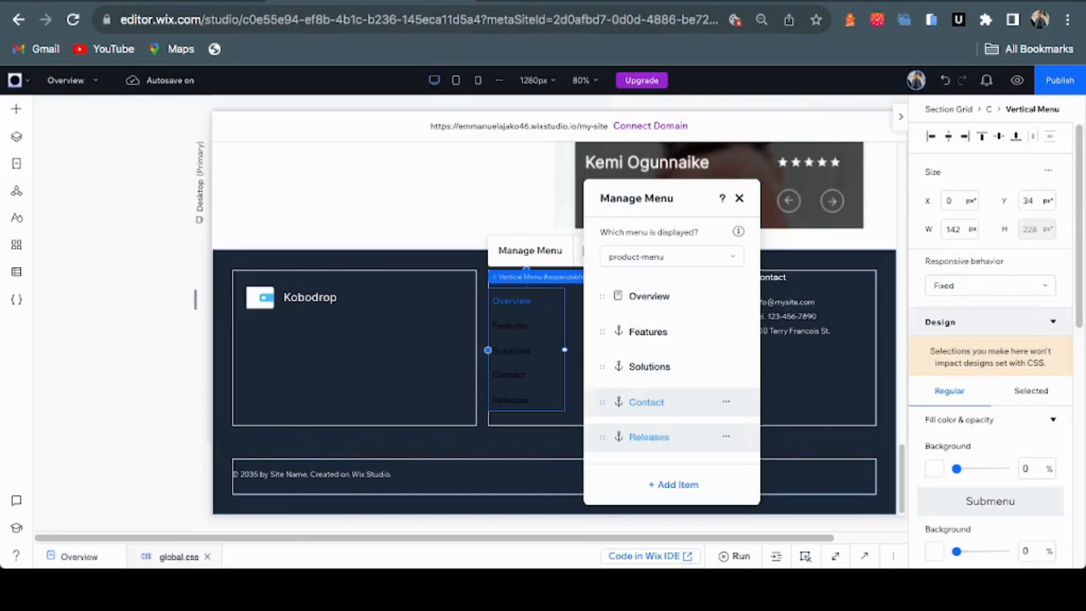
{"action": "key", "text": "Escape"}
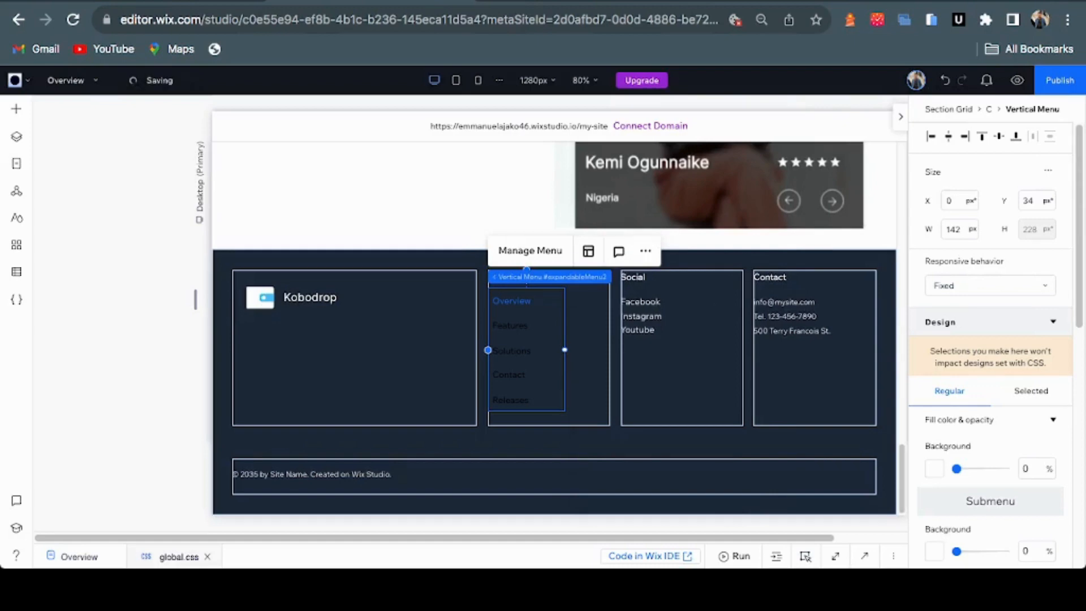
{"action": "key", "text": "Escape"}
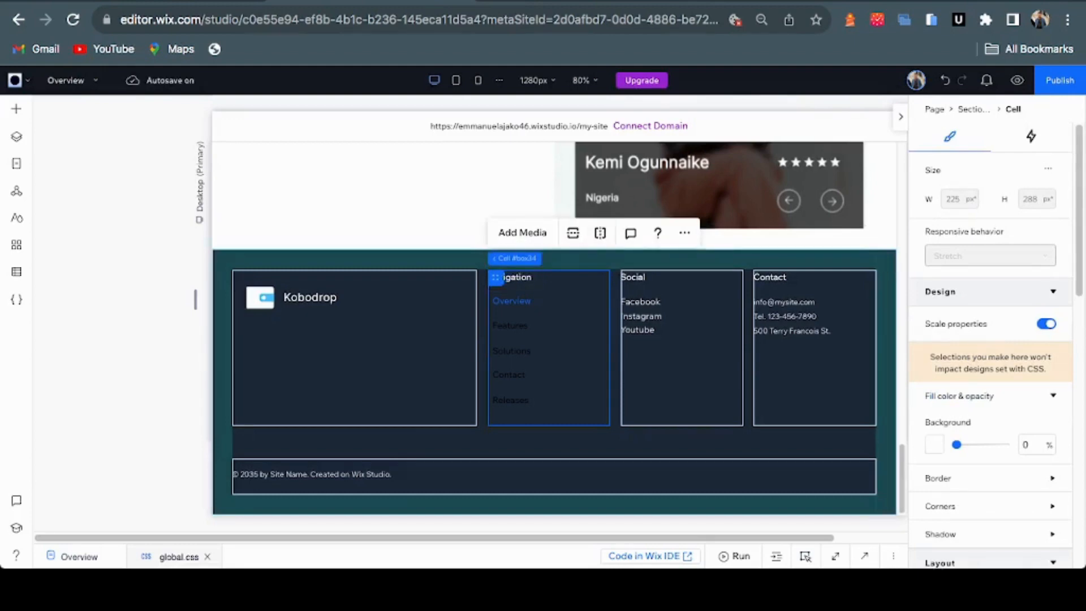
Change the 'Navigation' heading to 'Product' in Inter Medium, coloured dark grey
{"action": "left_click", "coordinate": [512, 277]}
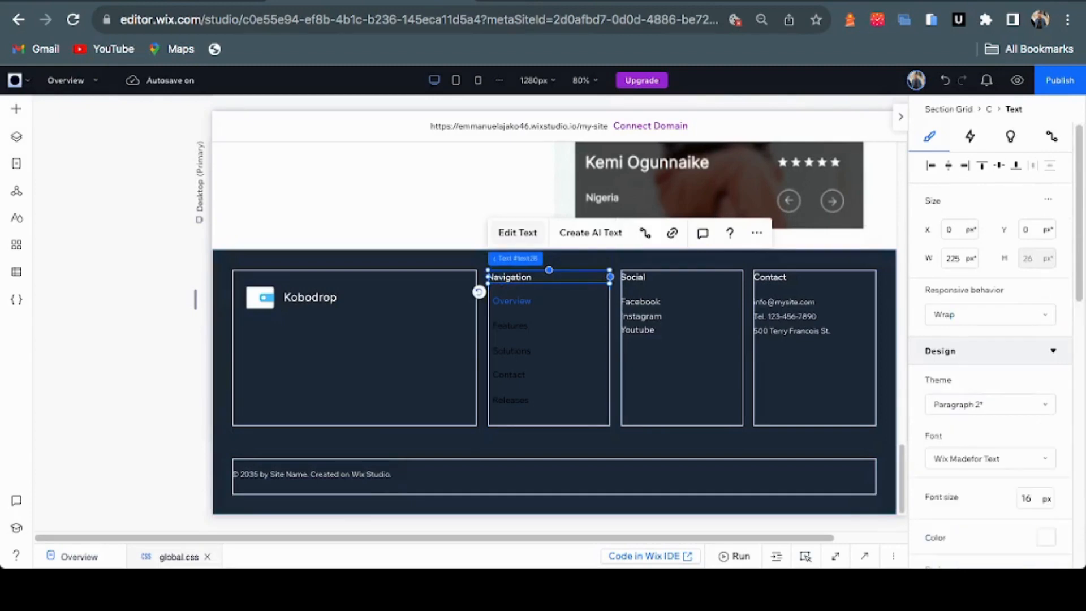
{"action": "left_click", "coordinate": [517, 232]}
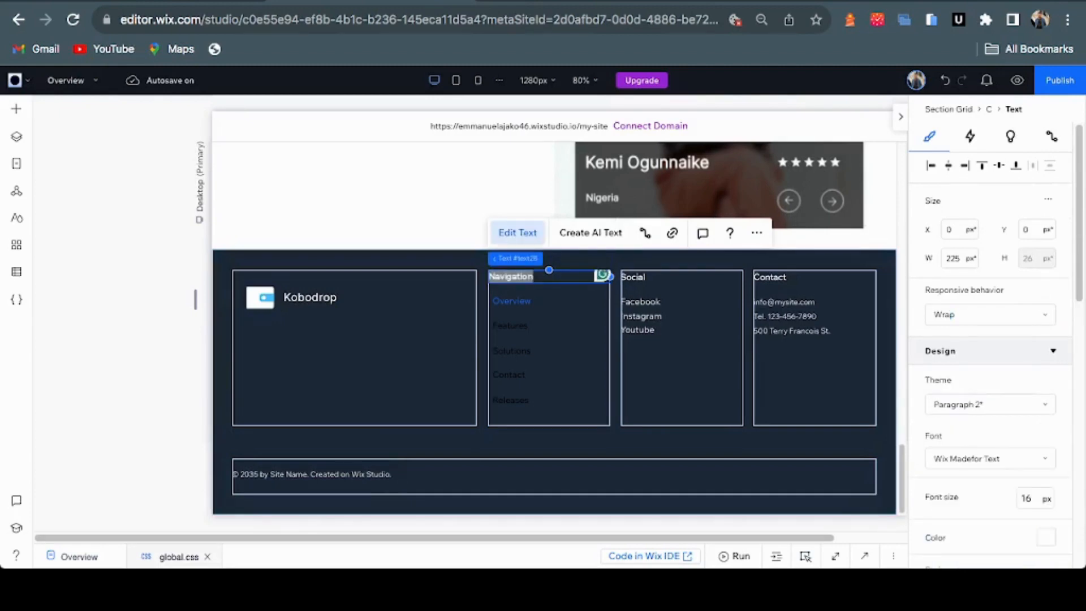
{"action": "type", "text": "Pro"}
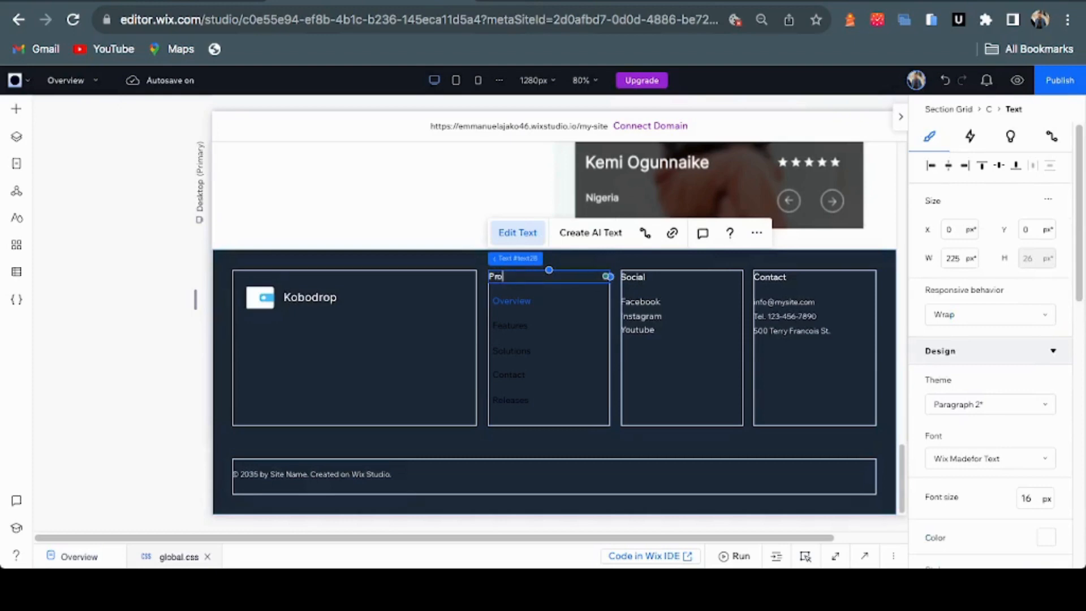
{"action": "type", "text": "duct"}
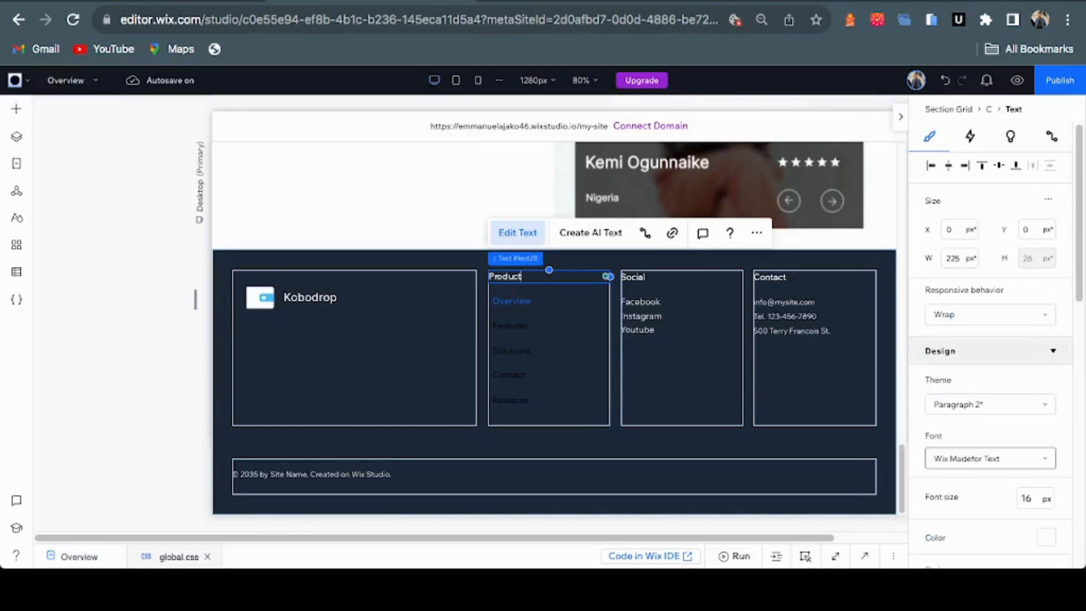
{"action": "left_click", "coordinate": [989, 458]}
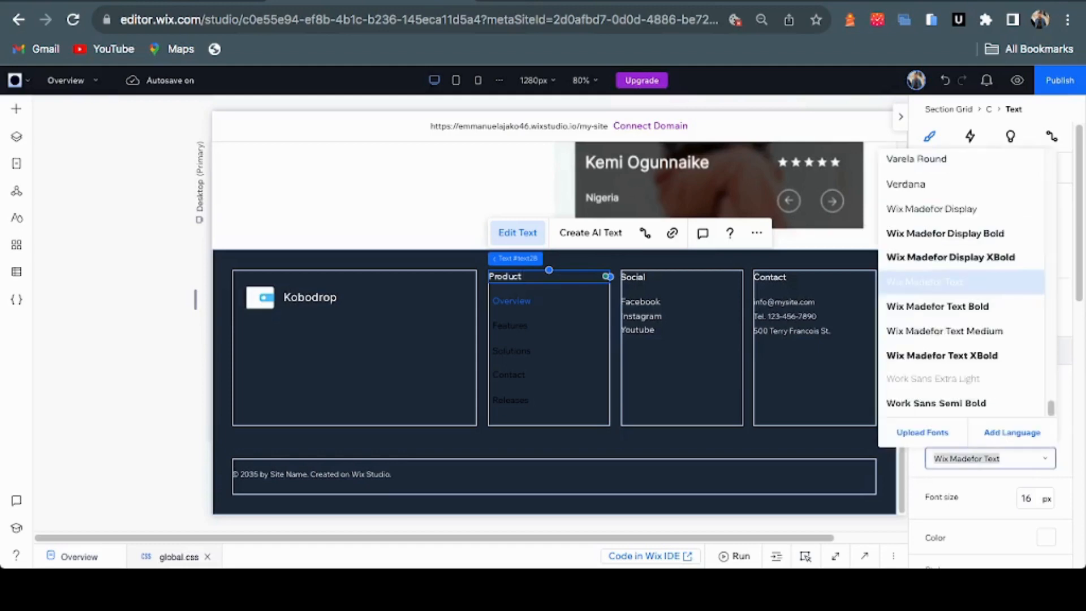
{"action": "type", "text": "Inter Medium"}
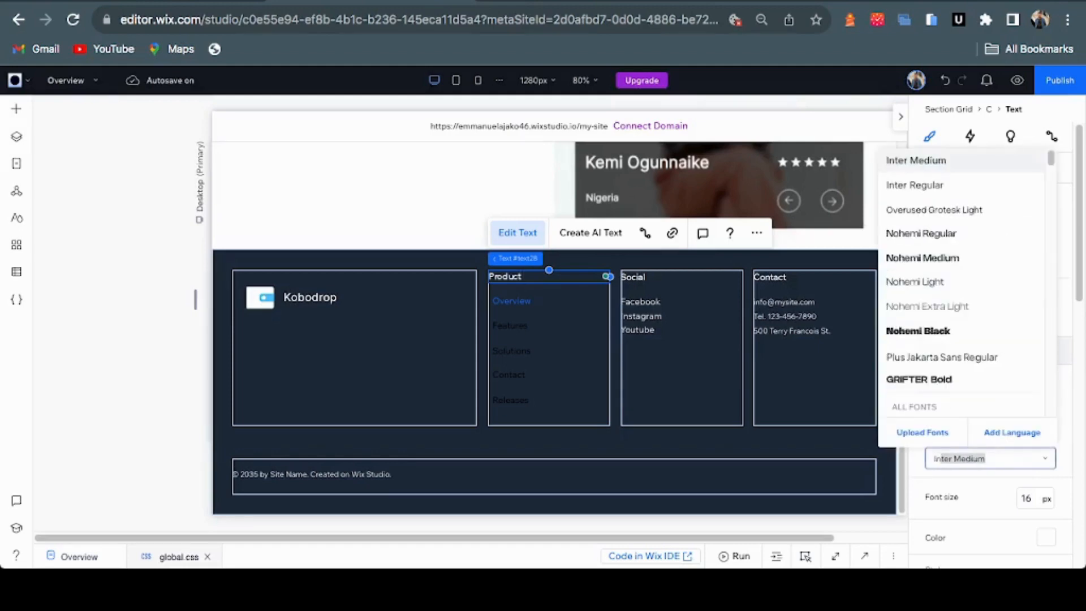
{"action": "left_click", "coordinate": [916, 161]}
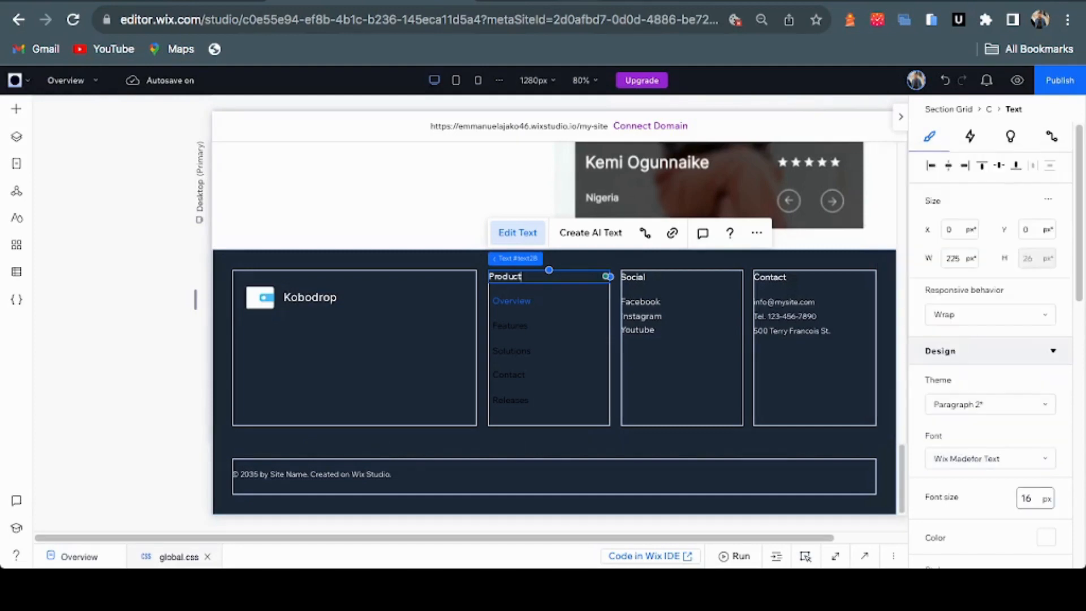
{"action": "key", "text": "ctrl+Tab"}
{"action": "key", "text": "ctrl+shift+Tab"}
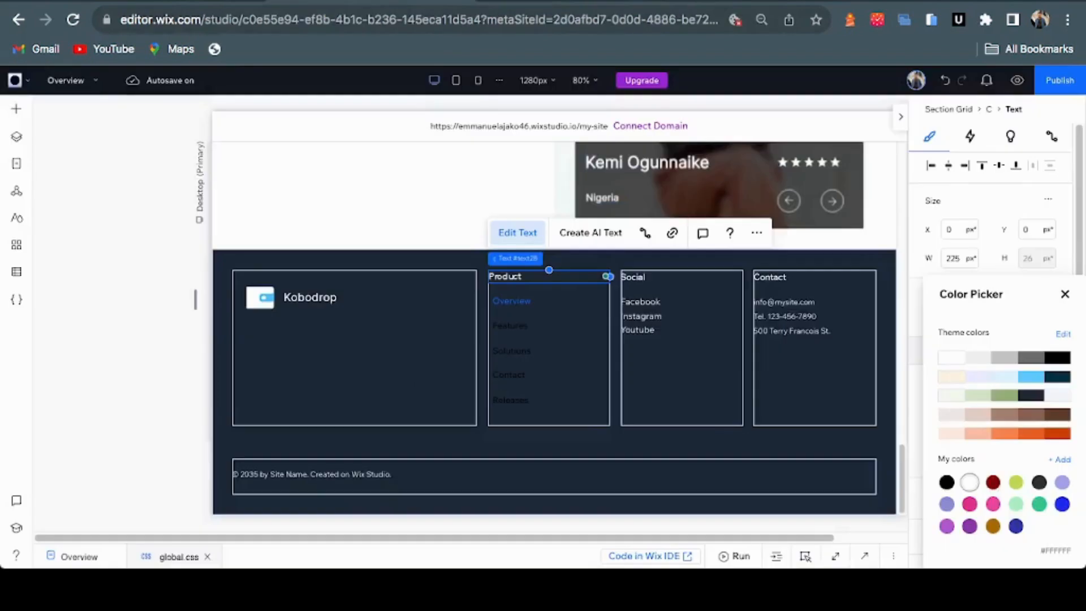
{"action": "left_click", "coordinate": [1030, 358]}
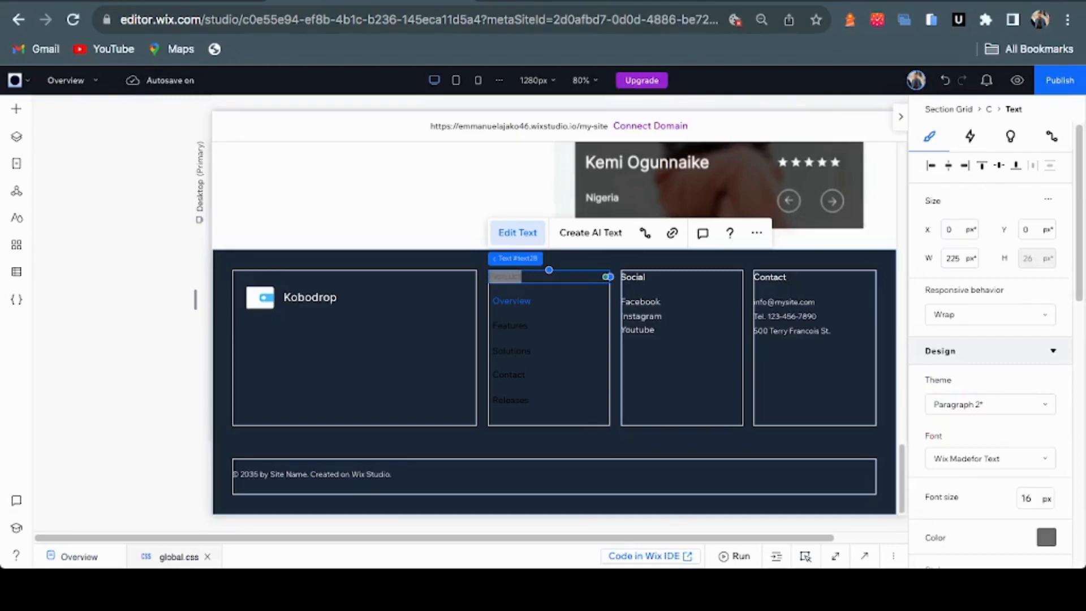
{"action": "left_click", "coordinate": [523, 340]}
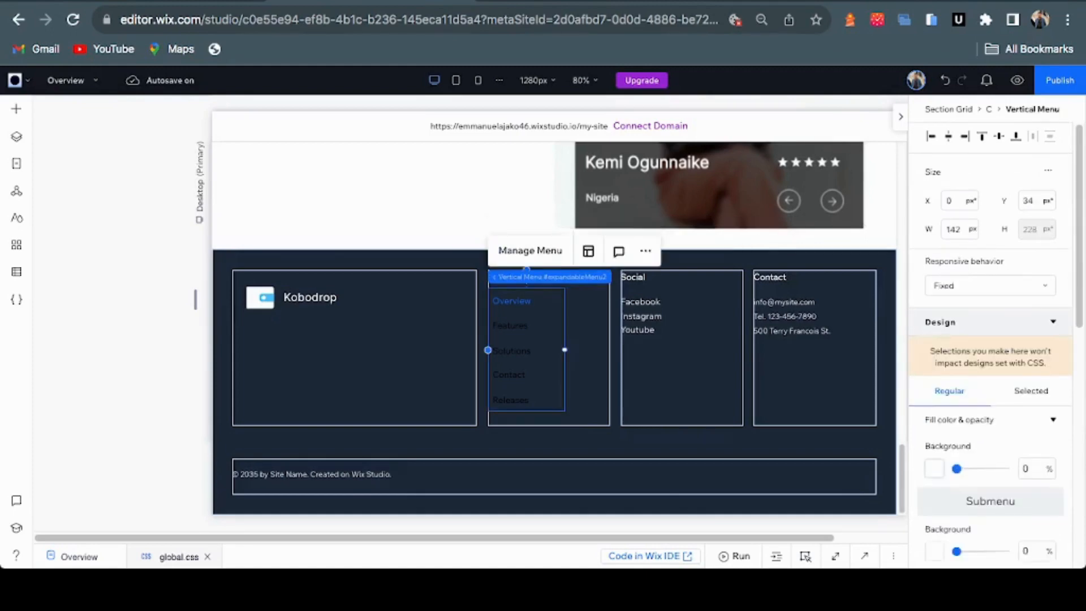
Raise the product menu's background fill opacity to 5%
{"action": "scroll", "coordinate": [990, 339], "scroll_direction": "down", "scroll_amount": 4}
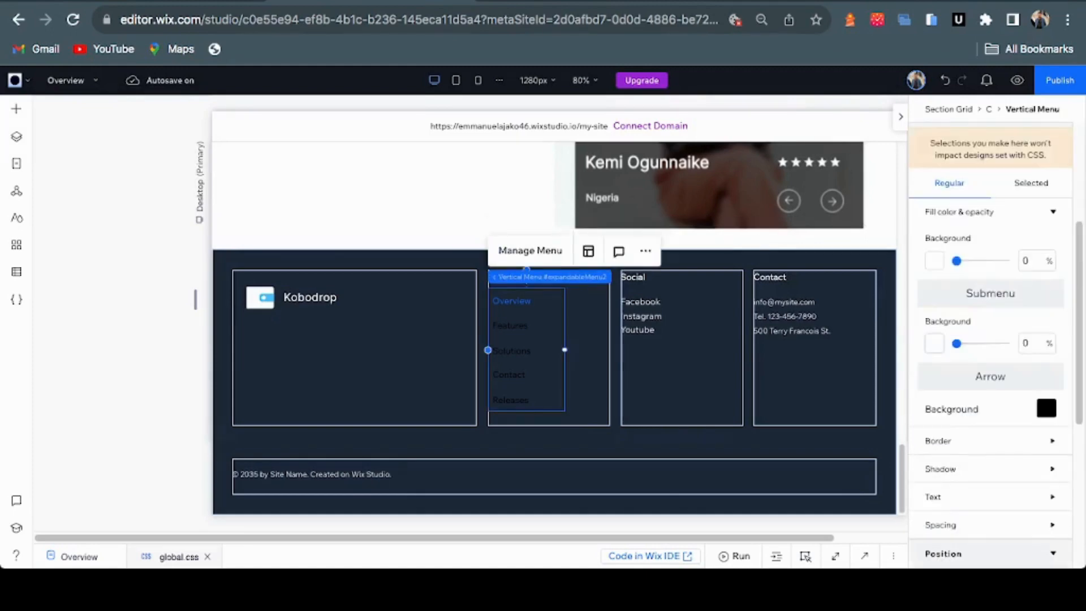
{"action": "scroll", "coordinate": [989, 339], "scroll_direction": "down", "scroll_amount": 1}
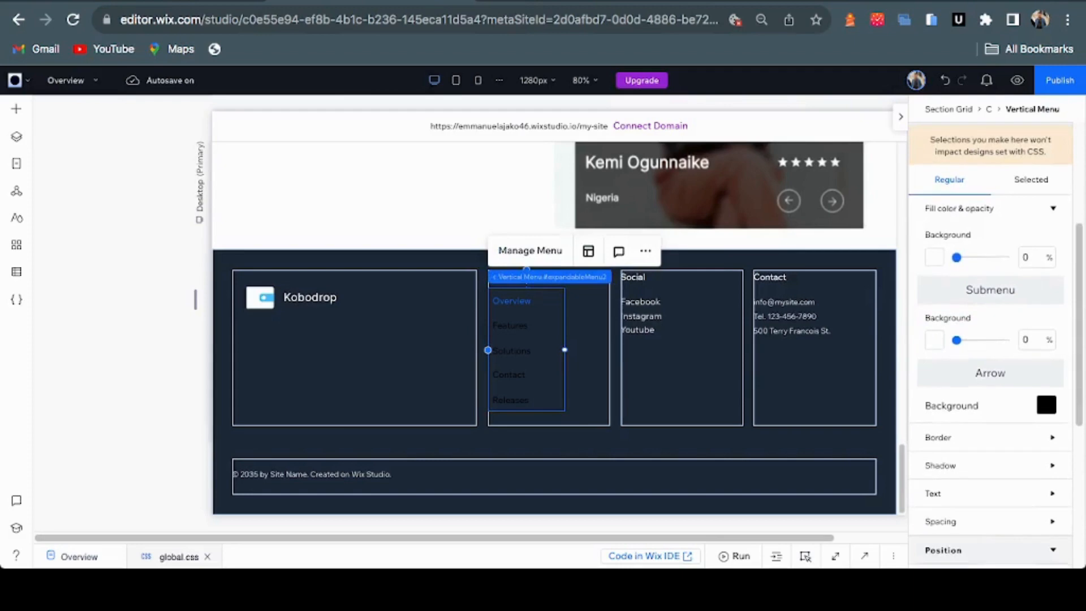
{"action": "scroll", "coordinate": [990, 339], "scroll_direction": "up", "scroll_amount": 3}
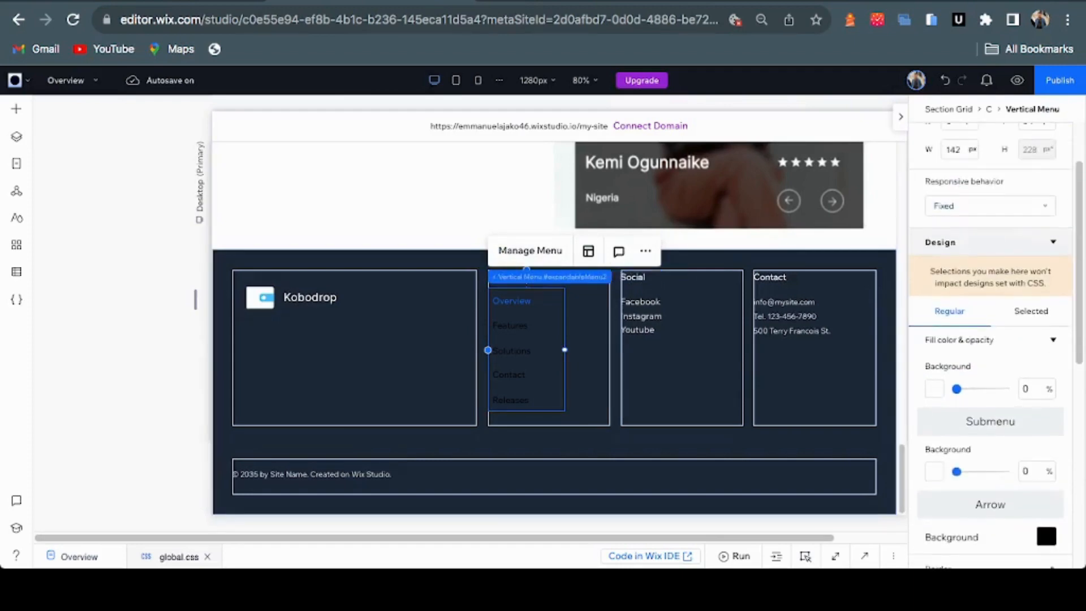
{"action": "left_click", "coordinate": [1052, 340]}
{"action": "left_click", "coordinate": [1052, 340]}
{"action": "mouse_move", "coordinate": [956, 389]}
{"action": "left_mouse_down"}
{"action": "mouse_move", "coordinate": [1010, 389]}
{"action": "mouse_move", "coordinate": [957, 389]}
{"action": "left_mouse_up"}
Set the menu link text to Inter Regular in white
{"action": "scroll", "coordinate": [989, 339], "scroll_direction": "down", "scroll_amount": 6}
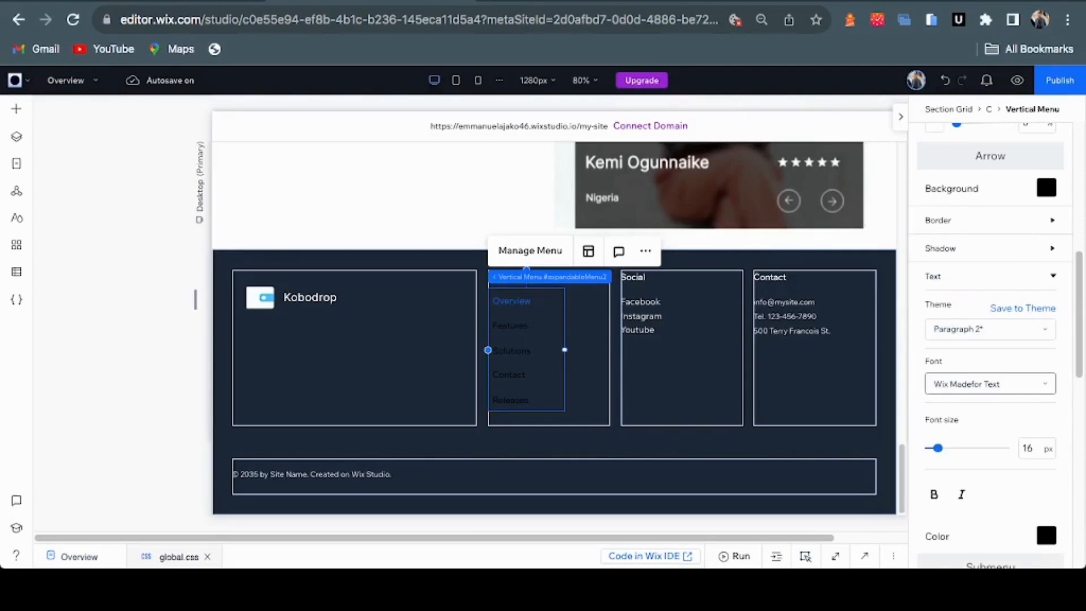
{"action": "left_click", "coordinate": [984, 383]}
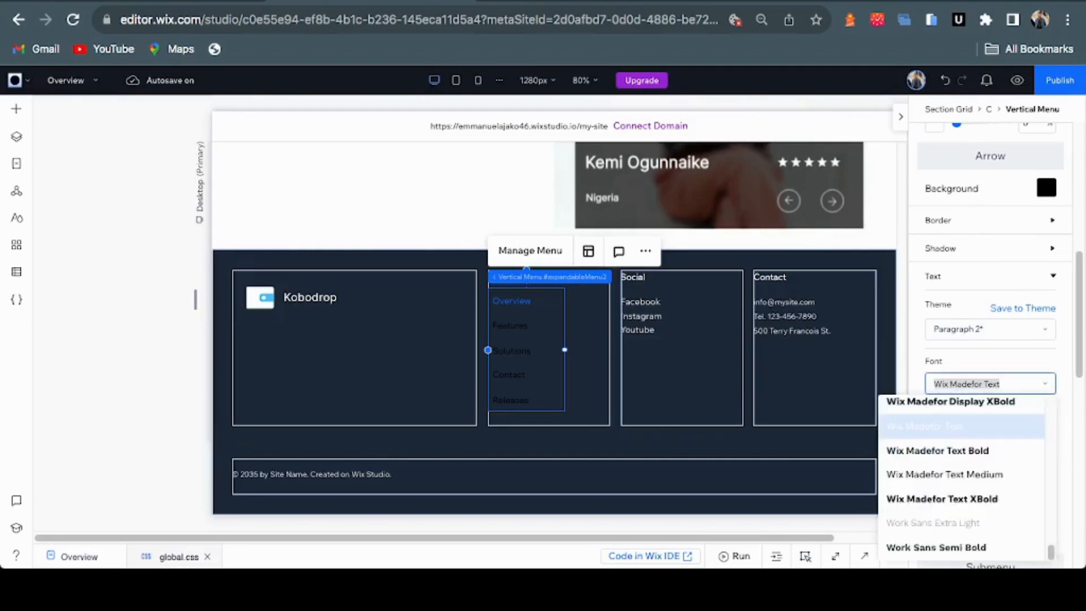
{"action": "type", "text": "Inter Medium"}
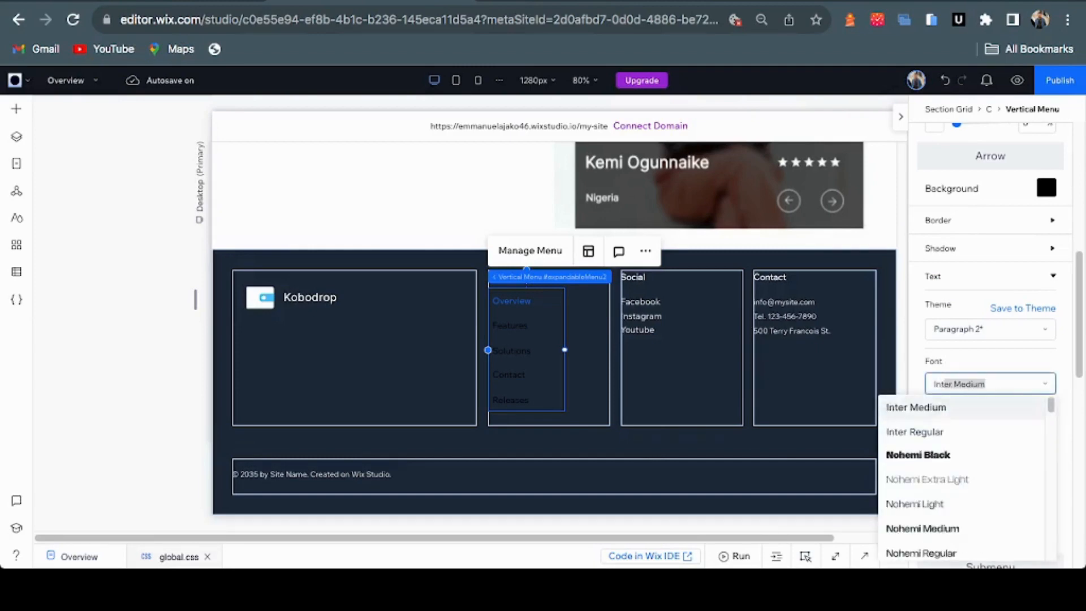
{"action": "left_click", "coordinate": [933, 432]}
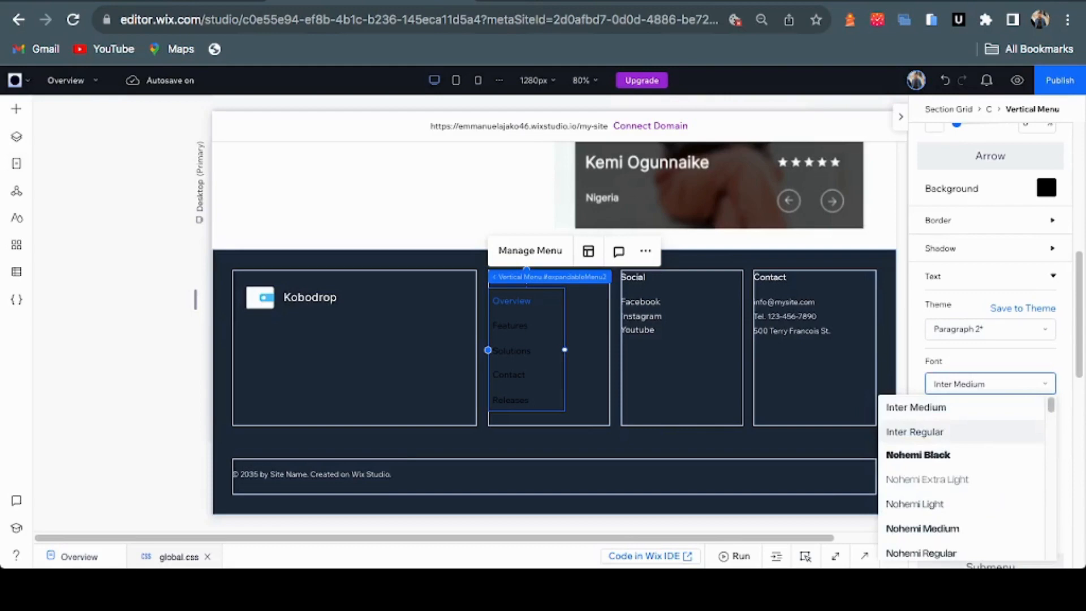
{"action": "left_click", "coordinate": [933, 432]}
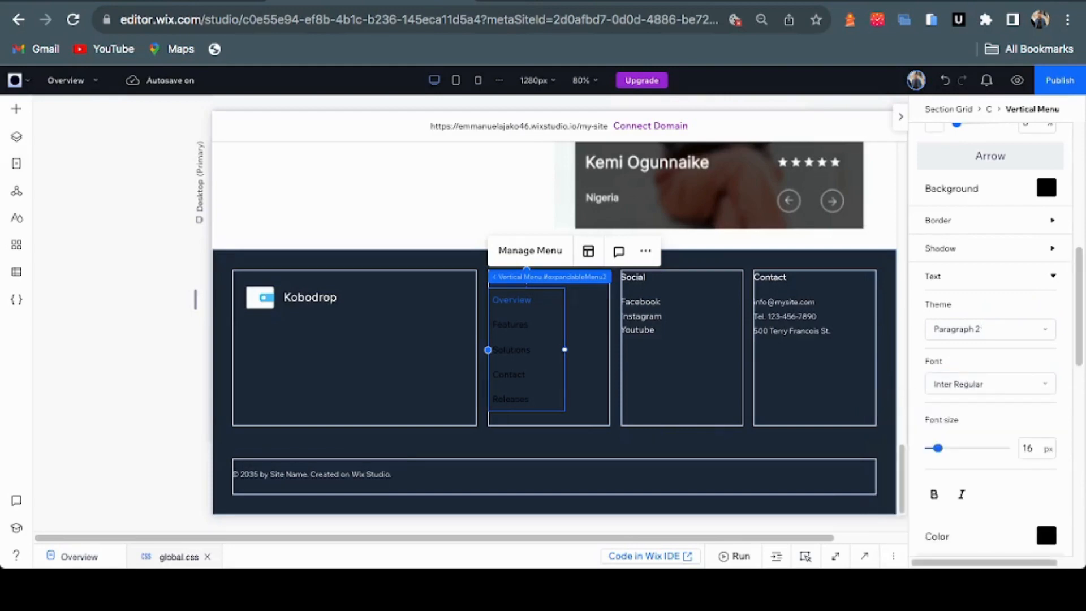
{"action": "left_click", "coordinate": [1046, 534]}
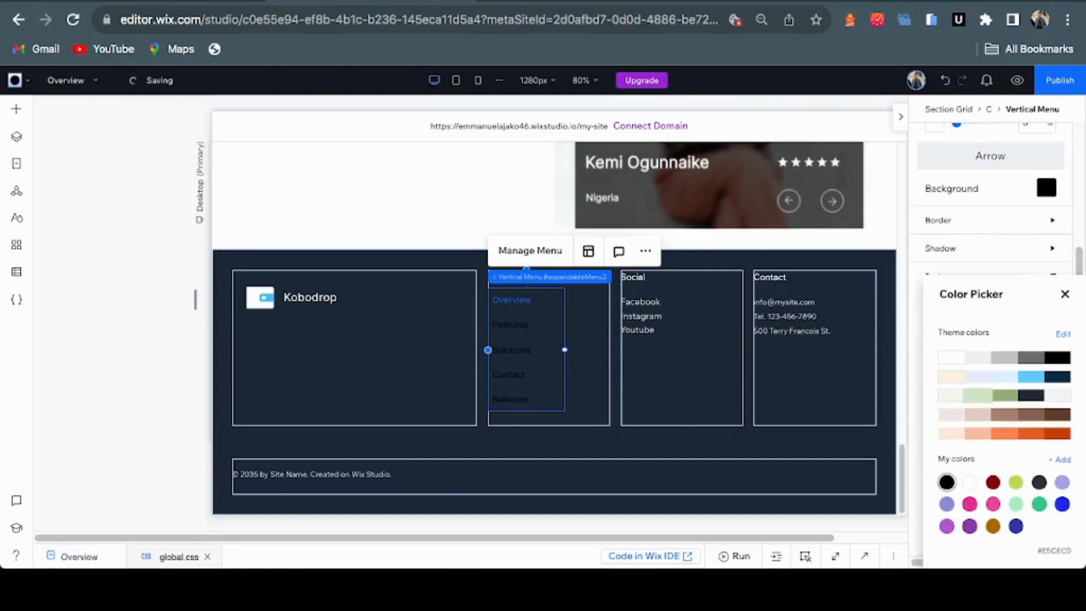
{"action": "left_click", "coordinate": [951, 357]}
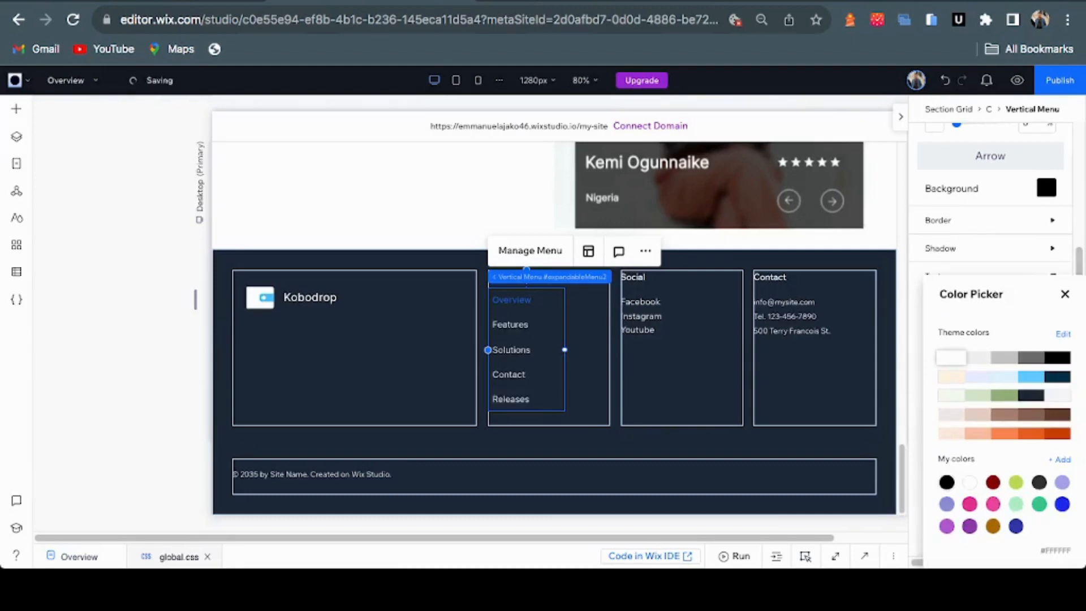
{"action": "left_click", "coordinate": [1064, 294]}
{"action": "scroll", "coordinate": [989, 339], "scroll_direction": "up", "scroll_amount": 5}
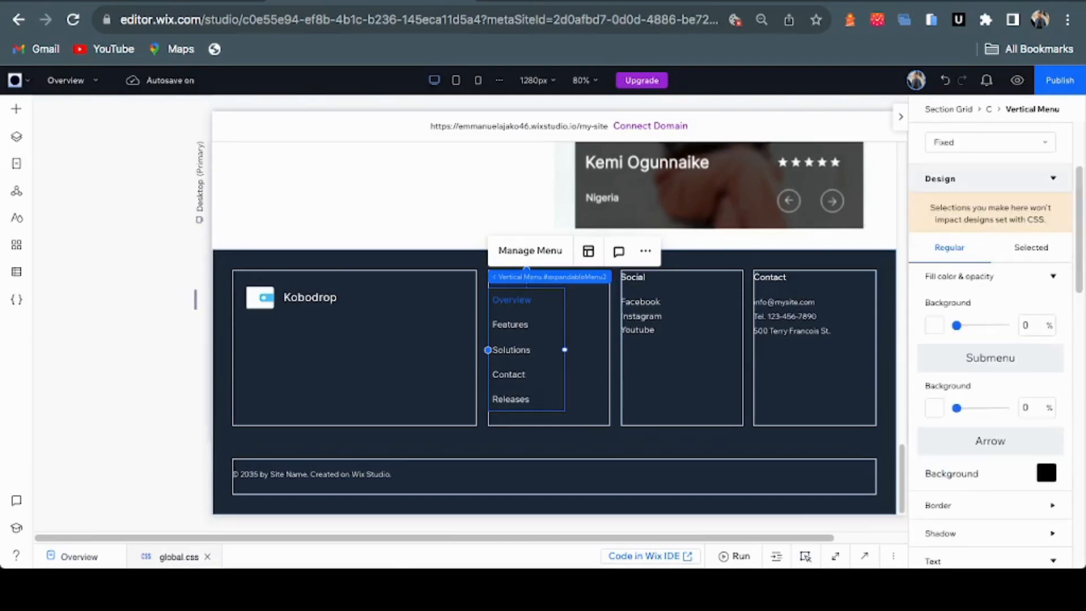
Colour the menu's selected-item text light blue #61CAFF so 'Overview' stands out
{"action": "left_click", "coordinate": [1030, 248]}
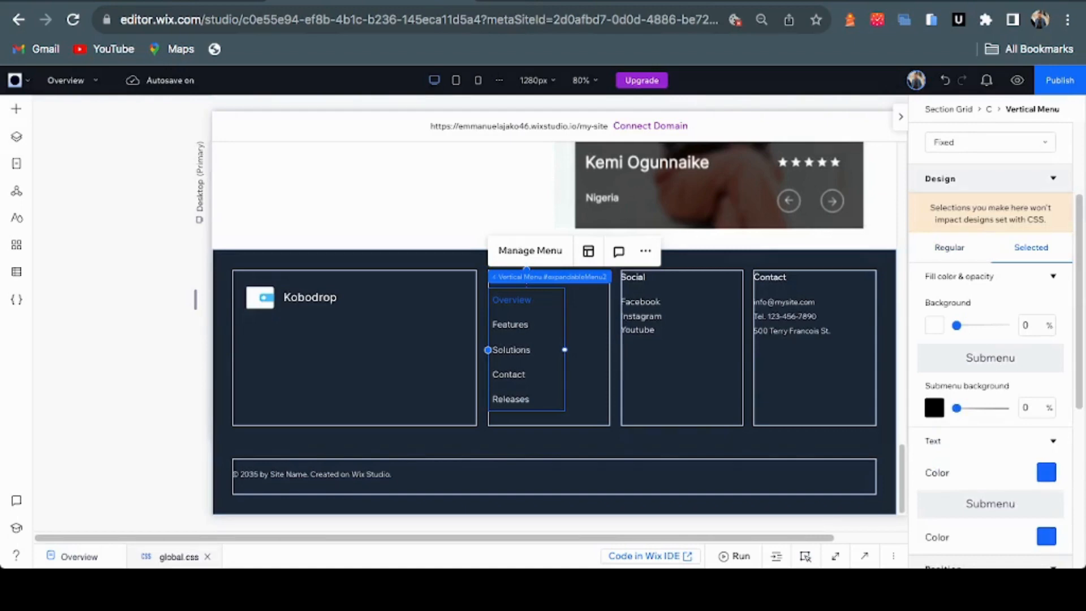
{"action": "left_click", "coordinate": [1046, 473]}
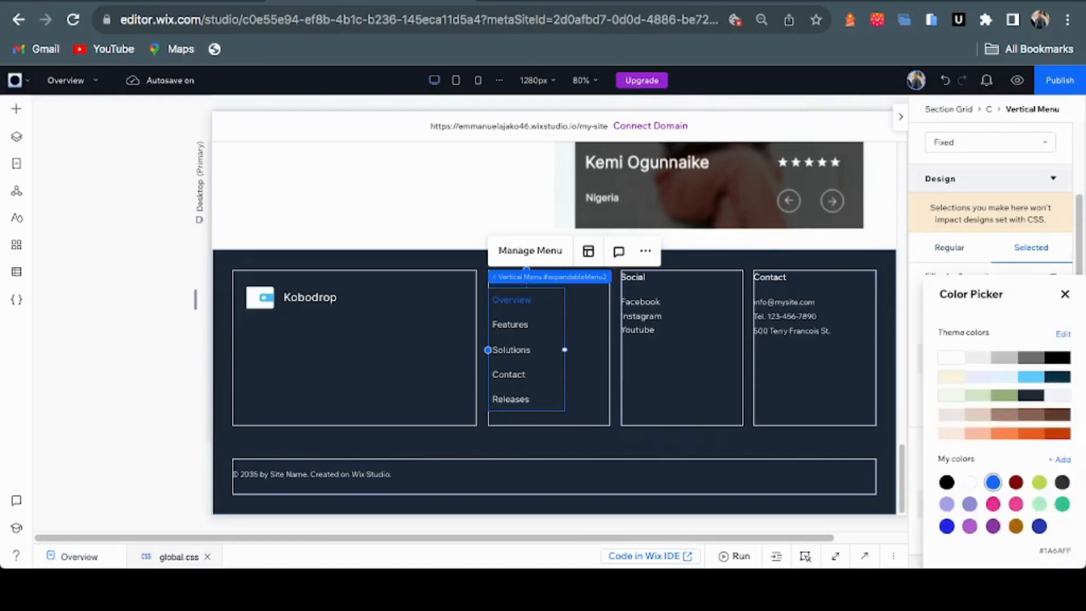
{"action": "left_click", "coordinate": [1057, 376]}
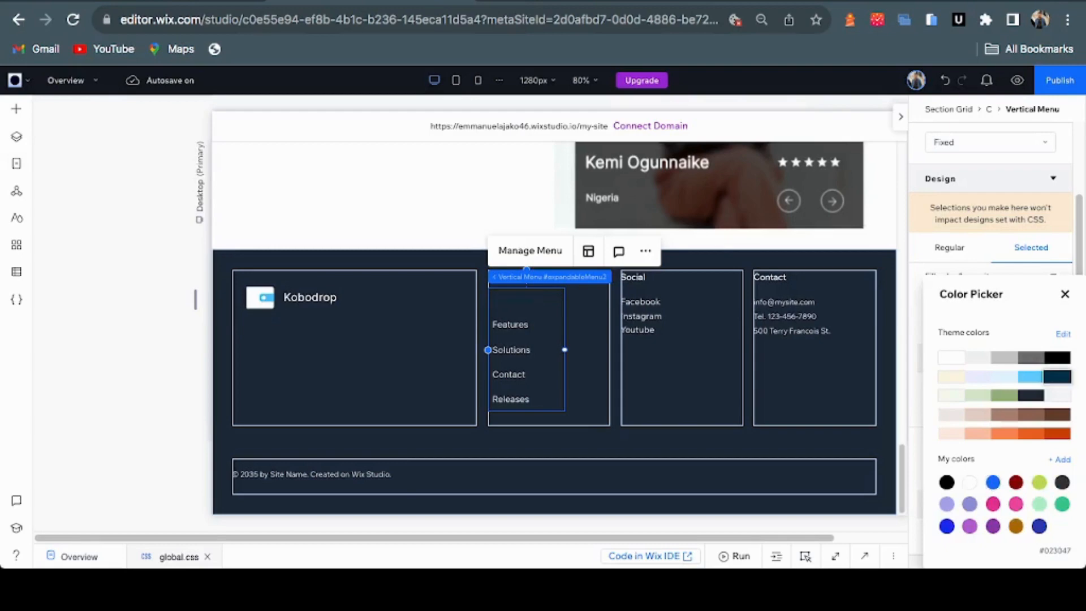
{"action": "left_click", "coordinate": [1031, 376]}
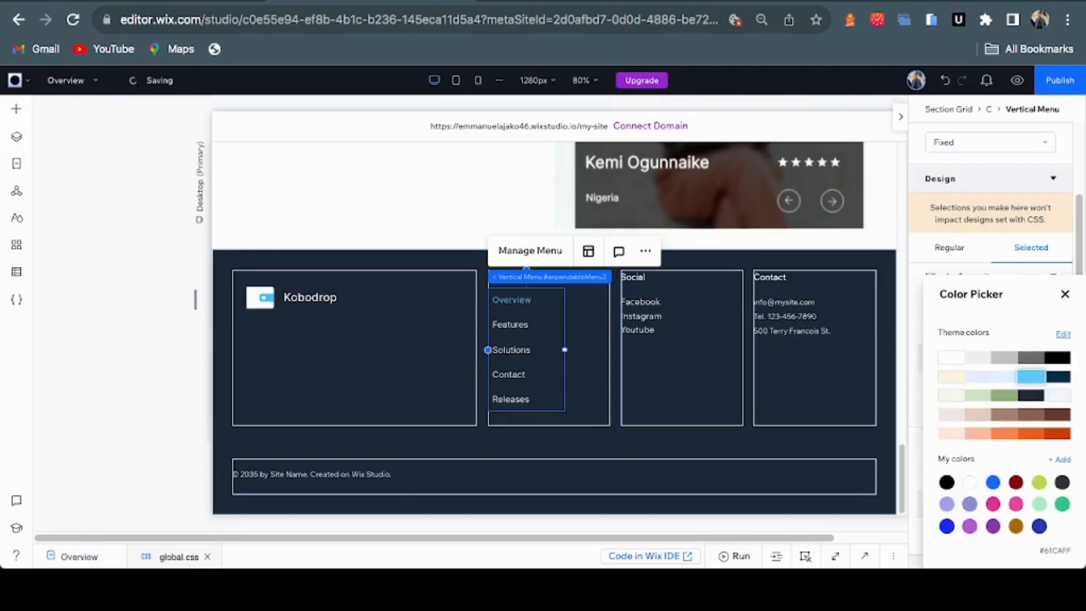
{"action": "left_click", "coordinate": [1064, 294]}
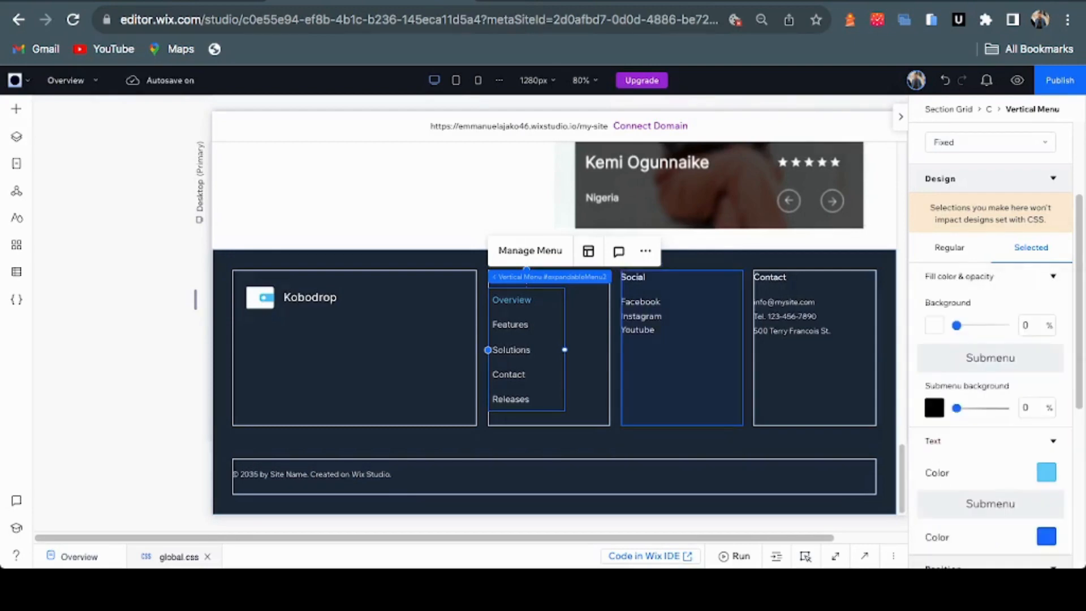
{"action": "left_click", "coordinate": [681, 385]}
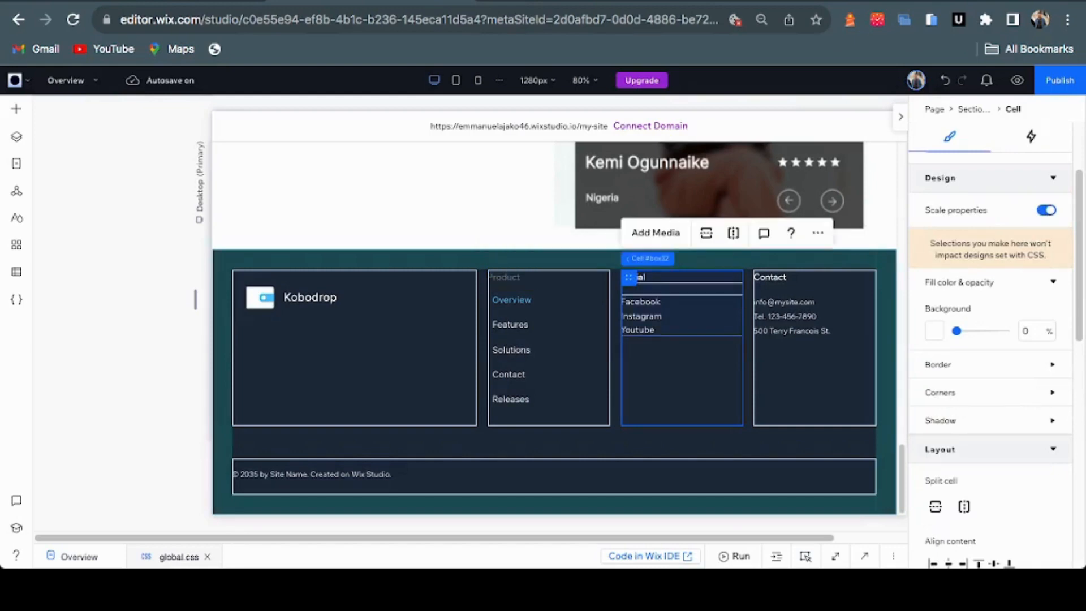
Remove the Social cell and delete the contact details text from the Contact column
{"action": "key", "text": "Delete"}
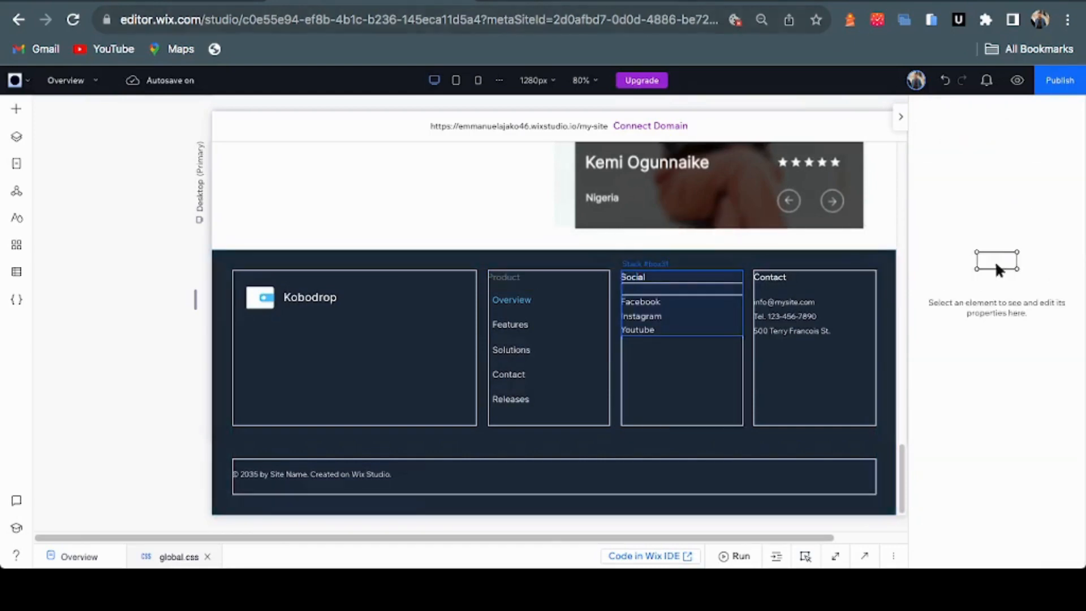
{"action": "key", "text": "ctrl+Tab"}
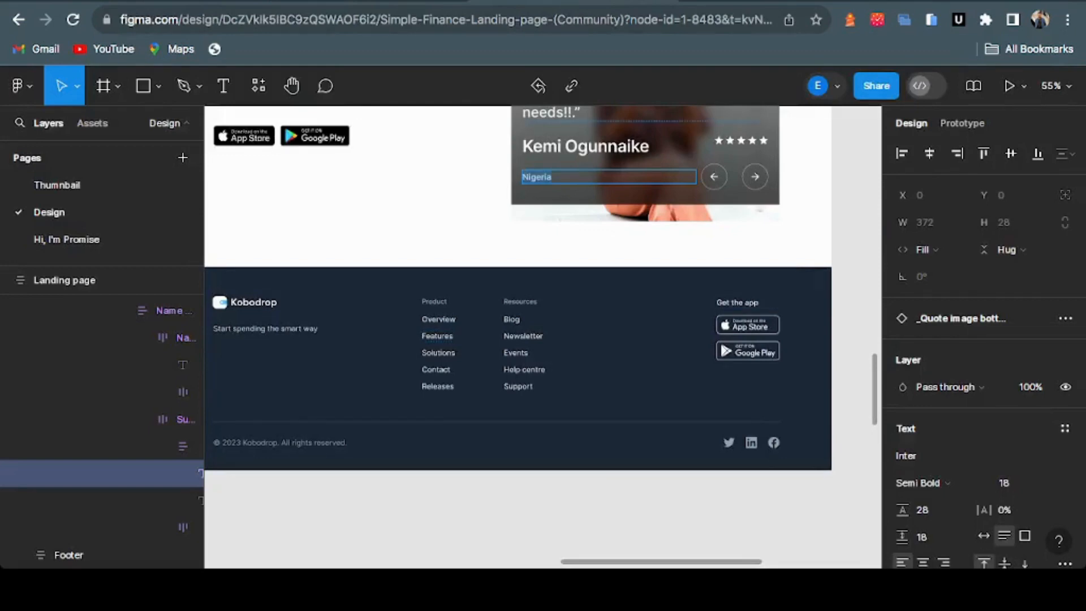
{"action": "key", "text": "ctrl+shift+Tab"}
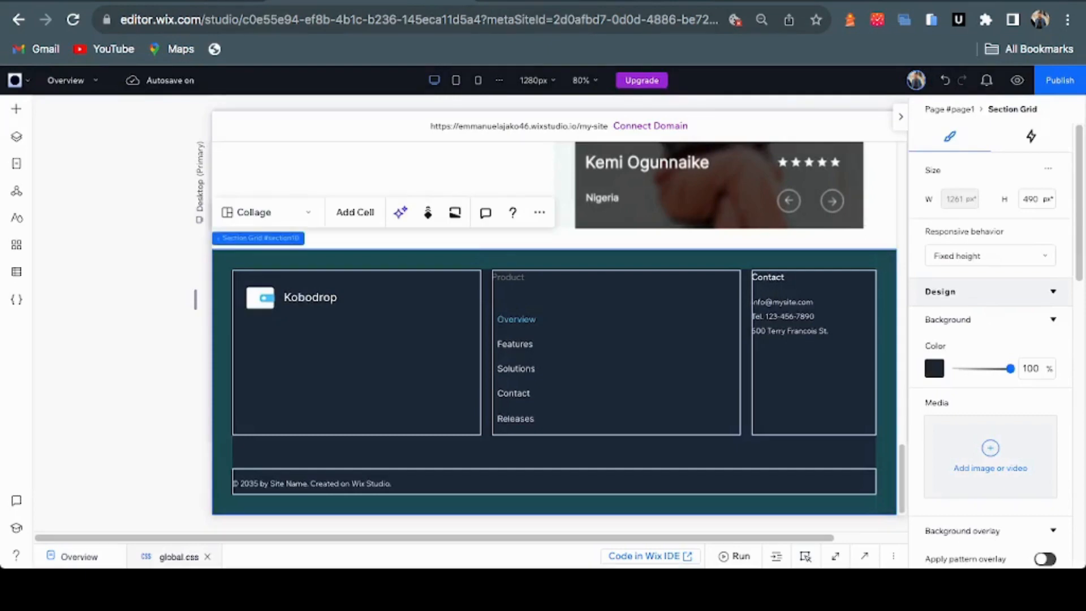
{"action": "left_click", "coordinate": [813, 374]}
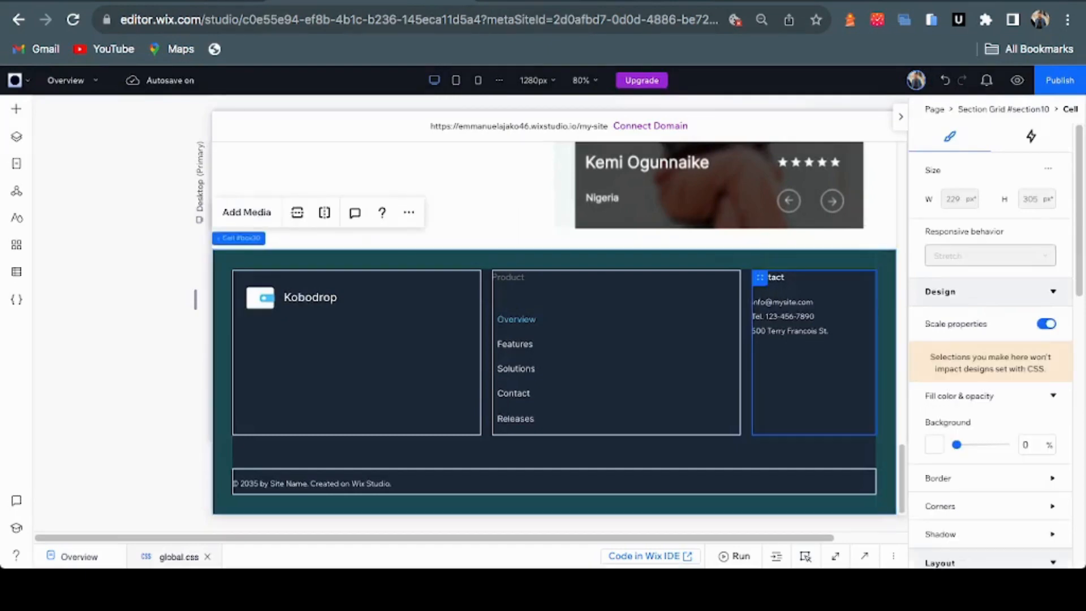
{"action": "left_click", "coordinate": [798, 303]}
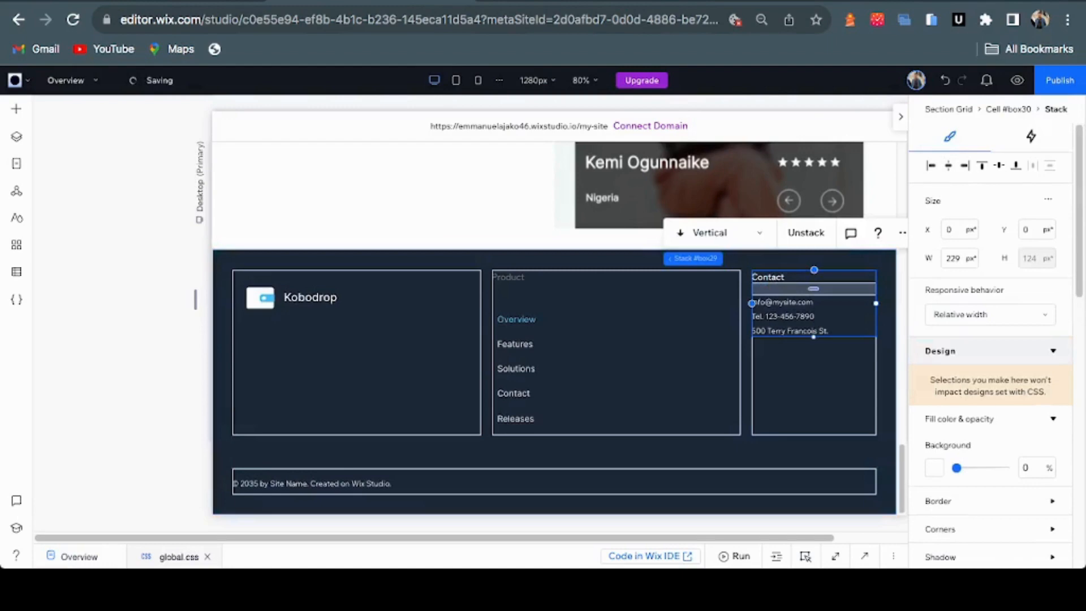
{"action": "left_click", "coordinate": [791, 316]}
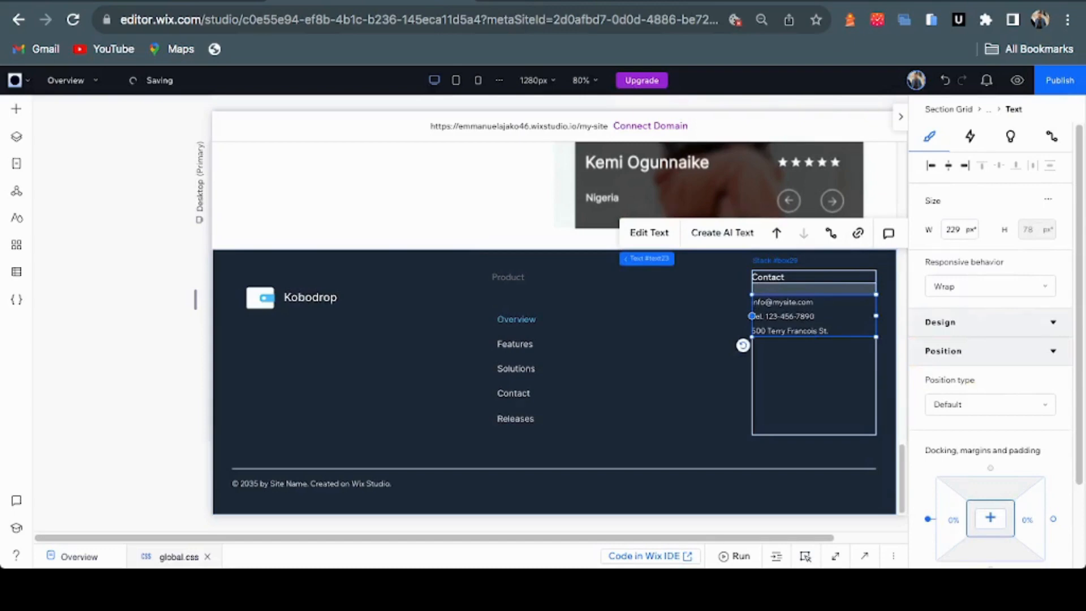
{"action": "double_click", "coordinate": [790, 316]}
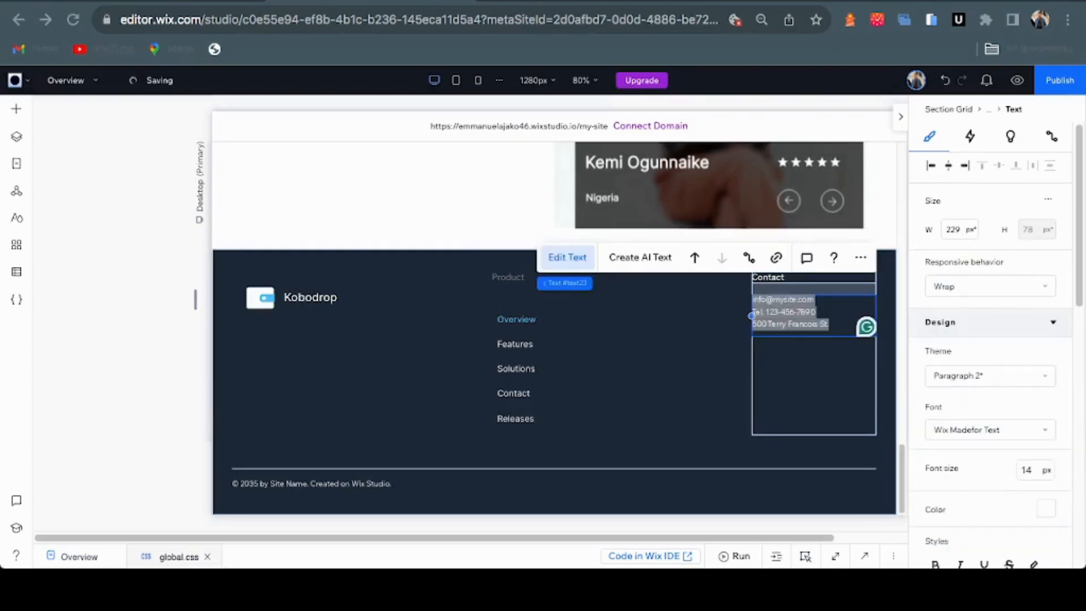
{"action": "key", "text": "BackSpace"}
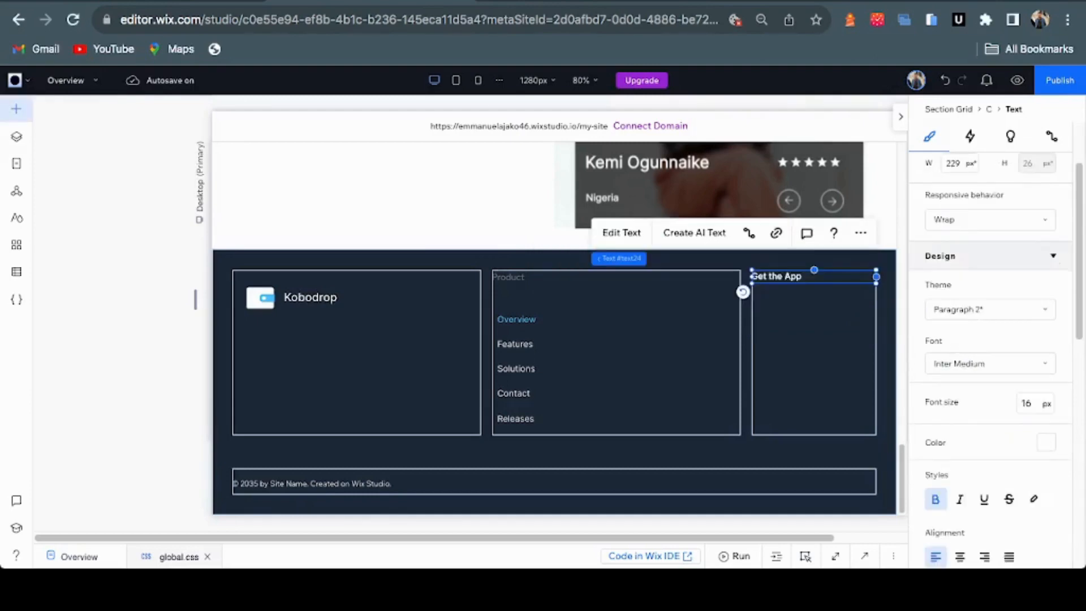
Open the Add Elements panel on its Media category after comparing the footer with Figma
{"action": "left_click", "coordinate": [16, 109]}
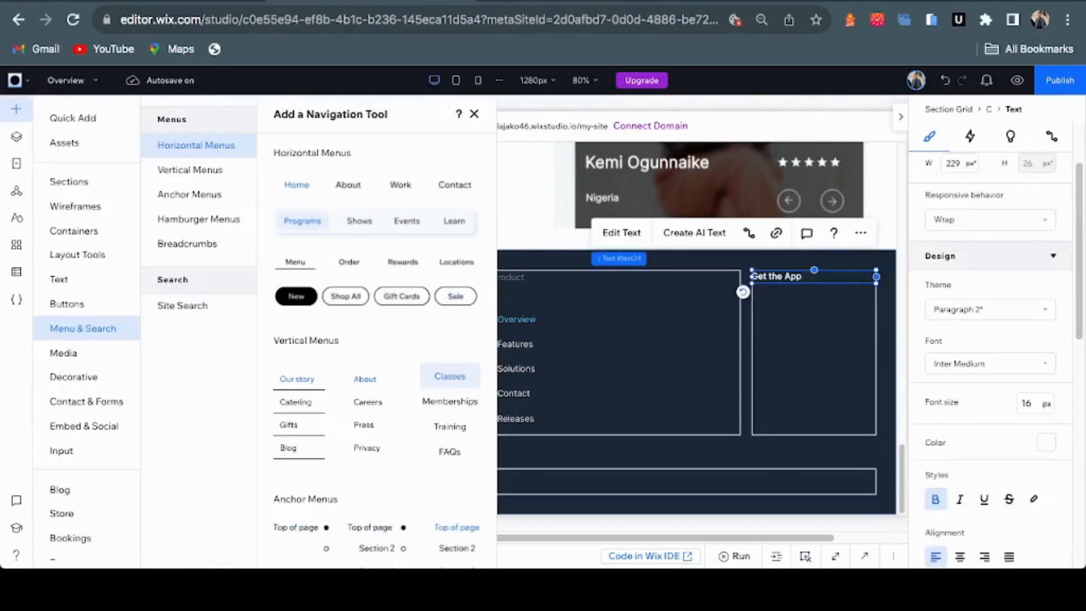
{"action": "key", "text": "ctrl+Tab"}
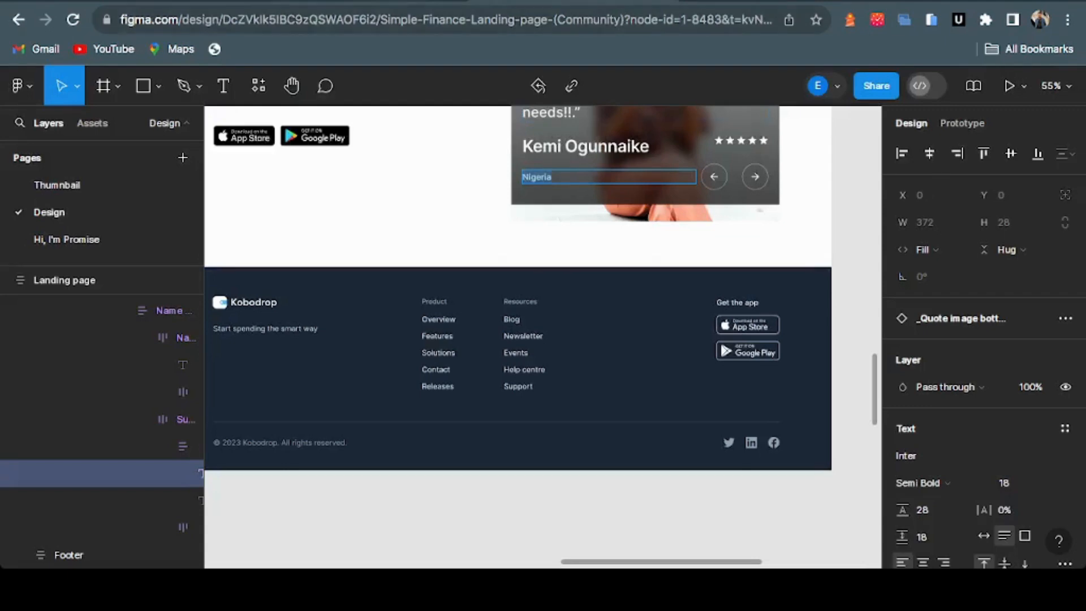
{"action": "key", "text": "ctrl+shift+Tab"}
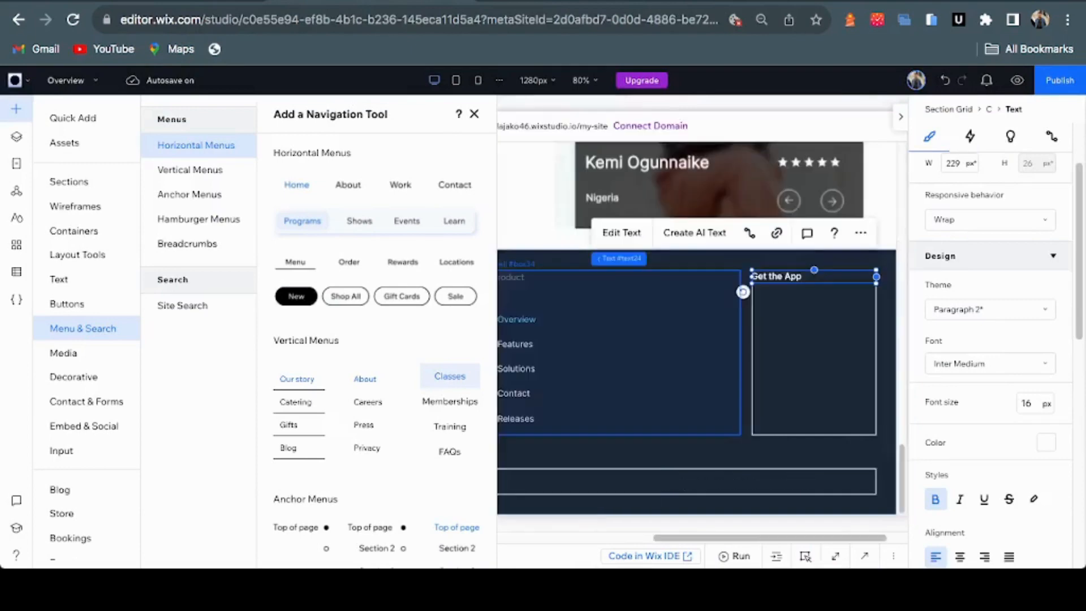
{"action": "key", "text": "super+Tab"}
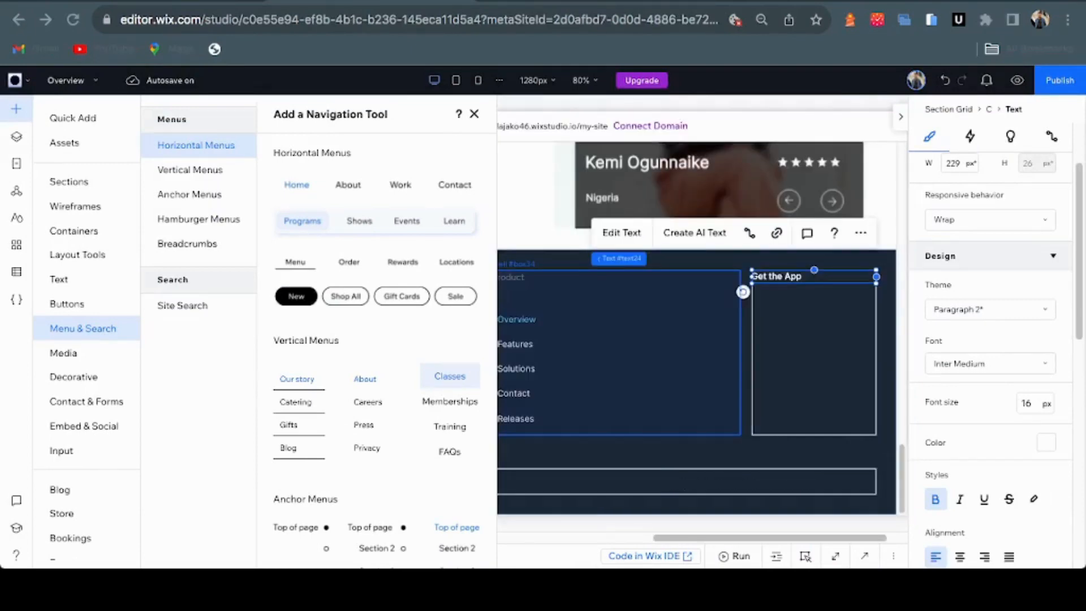
{"action": "left_click", "coordinate": [63, 352]}
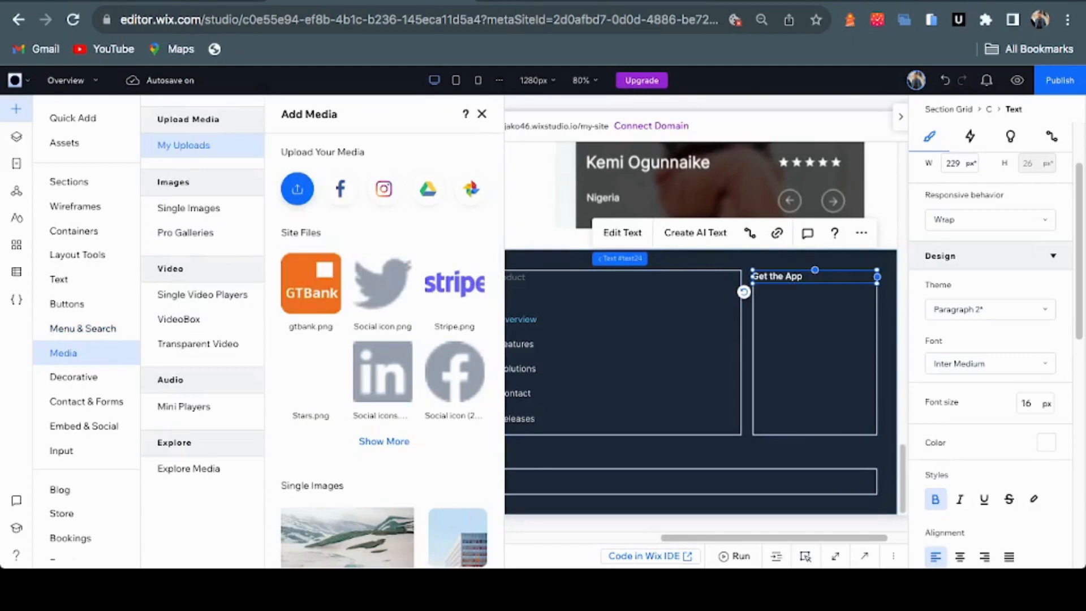
Select both mobile app store badge images in Site Files and add them to the page
{"action": "left_click", "coordinate": [296, 189]}
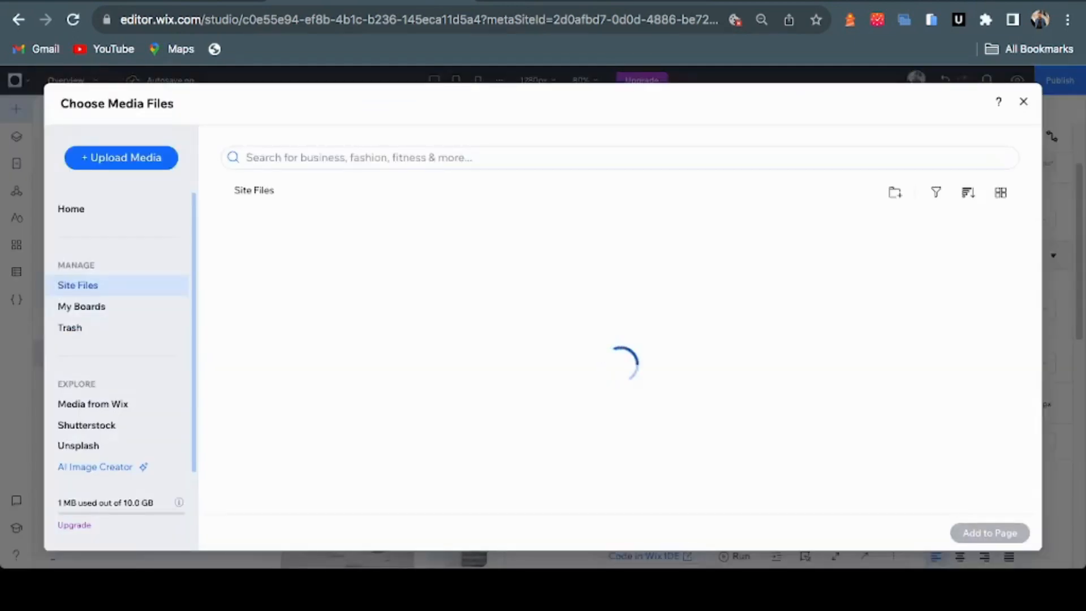
{"action": "scroll", "coordinate": [620, 367], "scroll_direction": "down", "scroll_amount": 10}
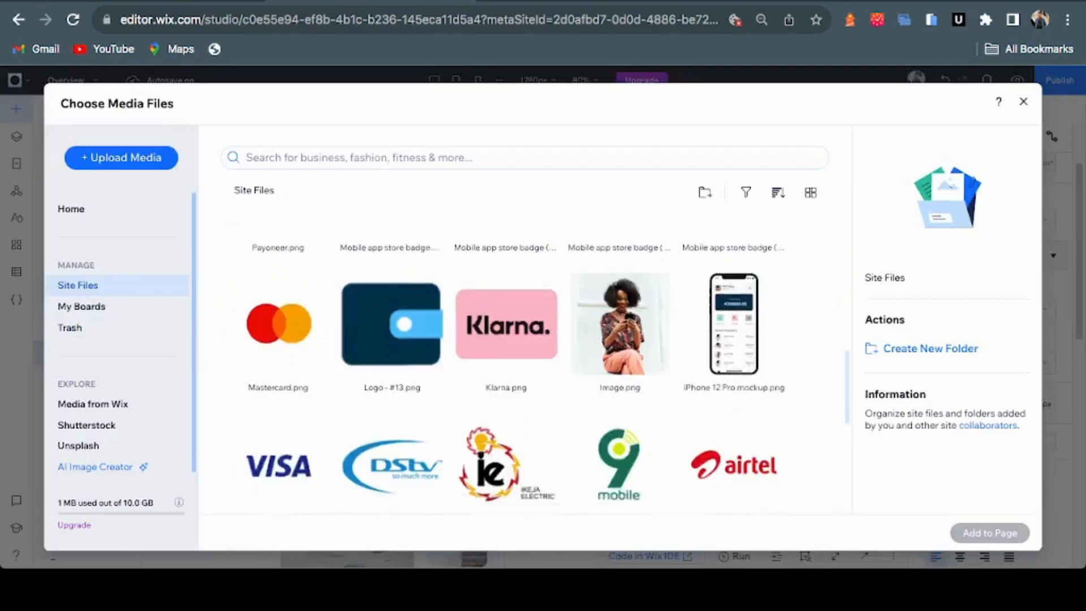
{"action": "scroll", "coordinate": [620, 368], "scroll_direction": "down", "scroll_amount": 10}
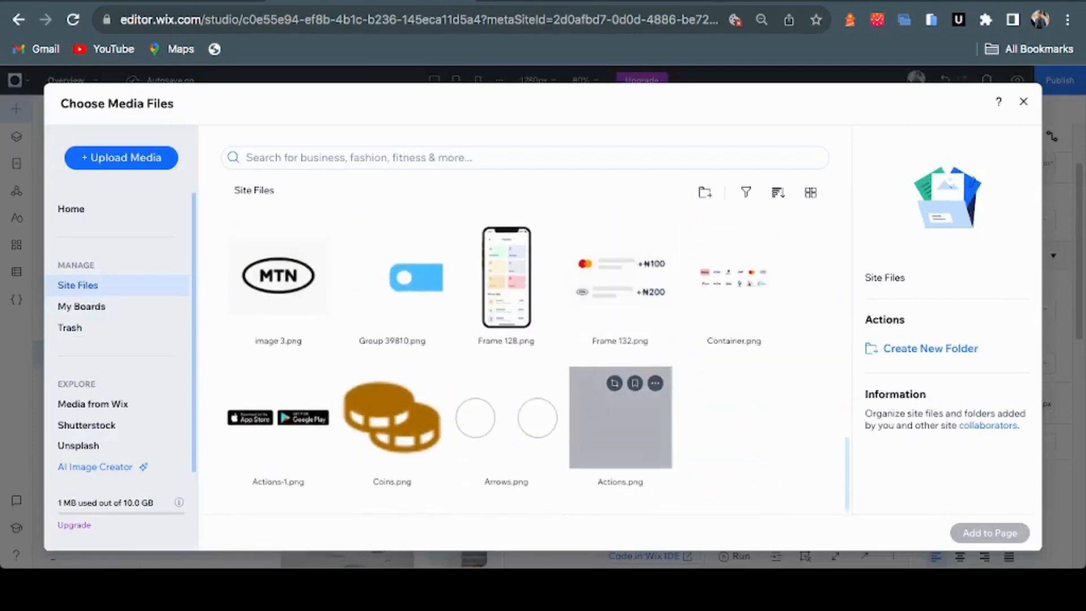
{"action": "scroll", "coordinate": [620, 367], "scroll_direction": "up", "scroll_amount": 3}
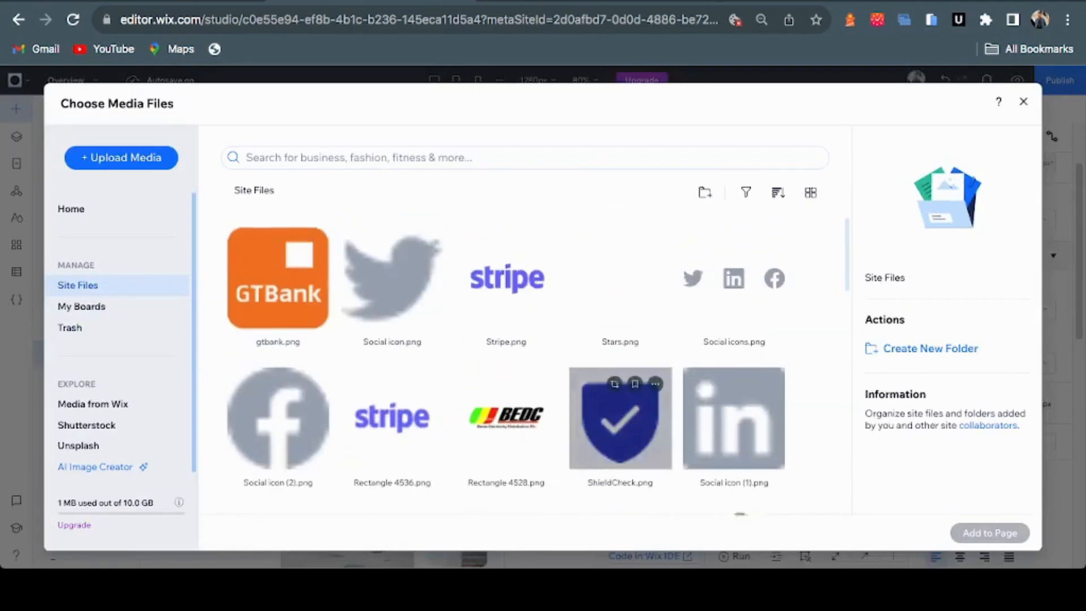
{"action": "scroll", "coordinate": [505, 365], "scroll_direction": "down", "scroll_amount": 5}
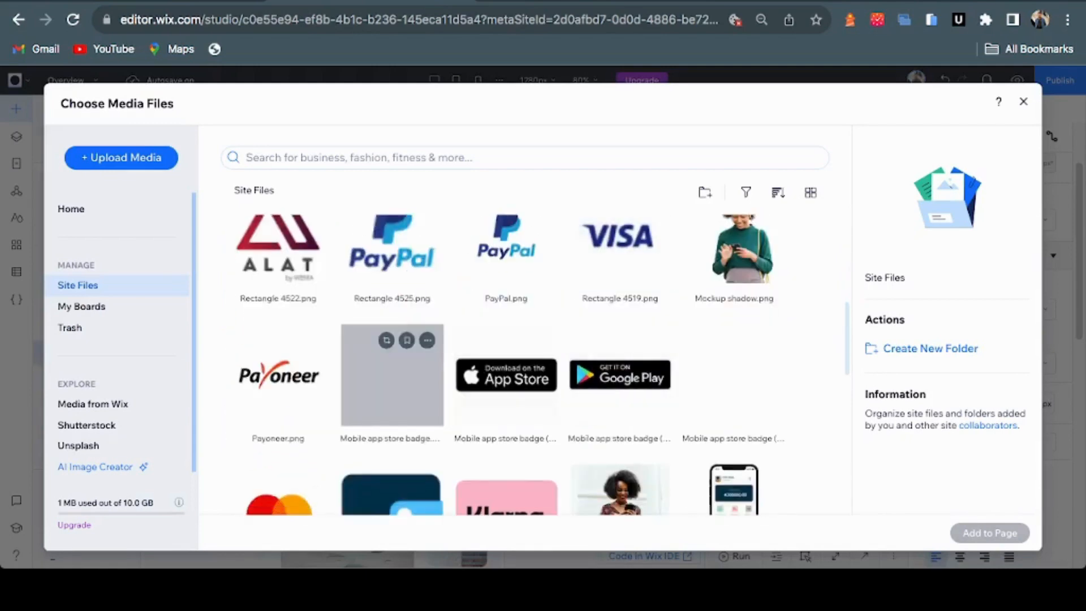
{"action": "left_click", "coordinate": [392, 379]}
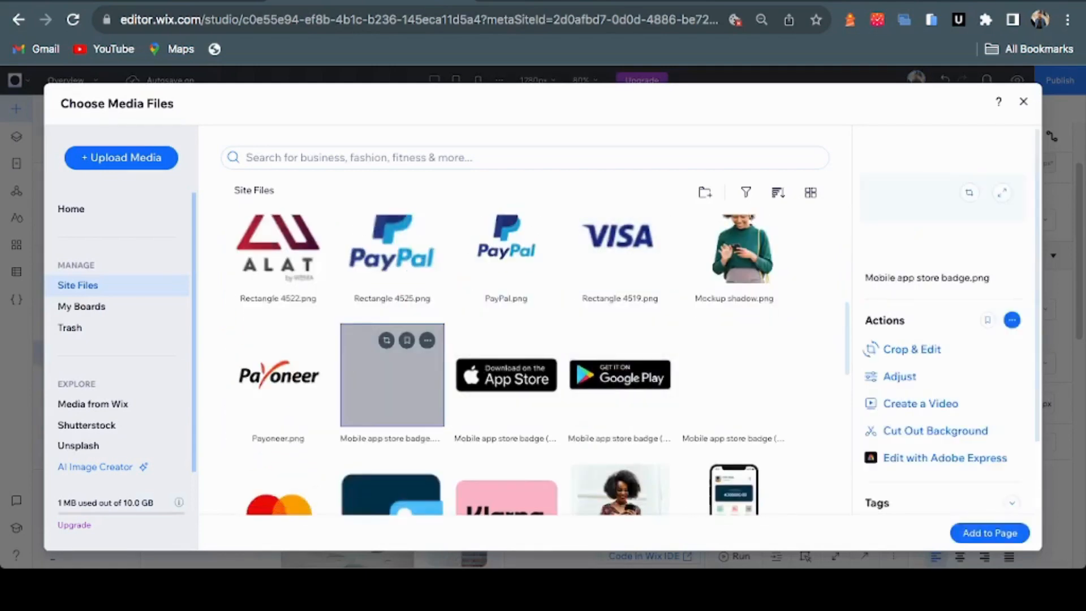
{"action": "left_click", "coordinate": [734, 384]}
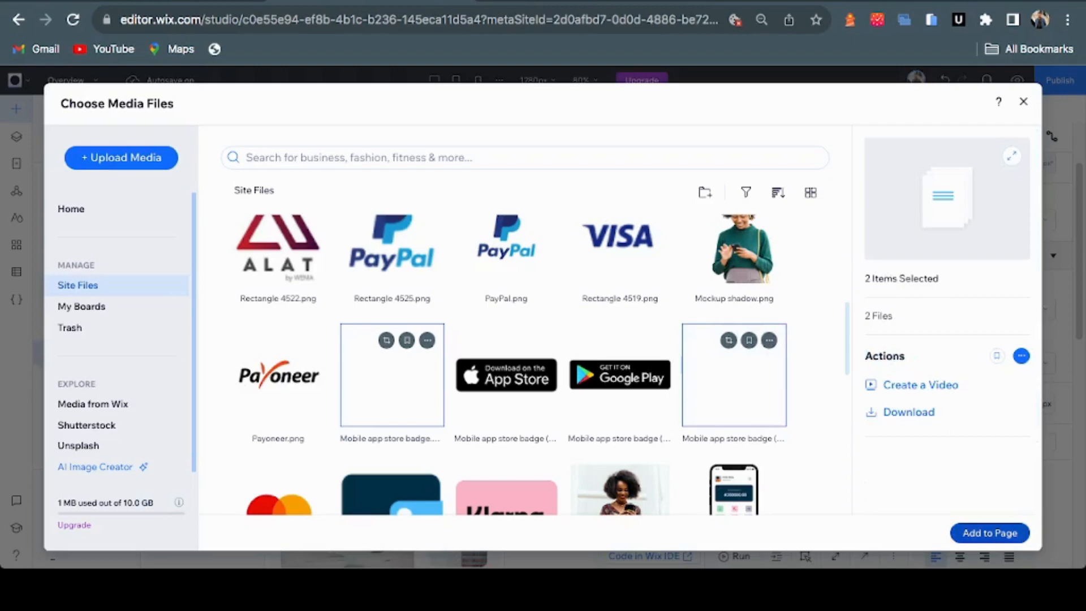
{"action": "left_click", "coordinate": [989, 533]}
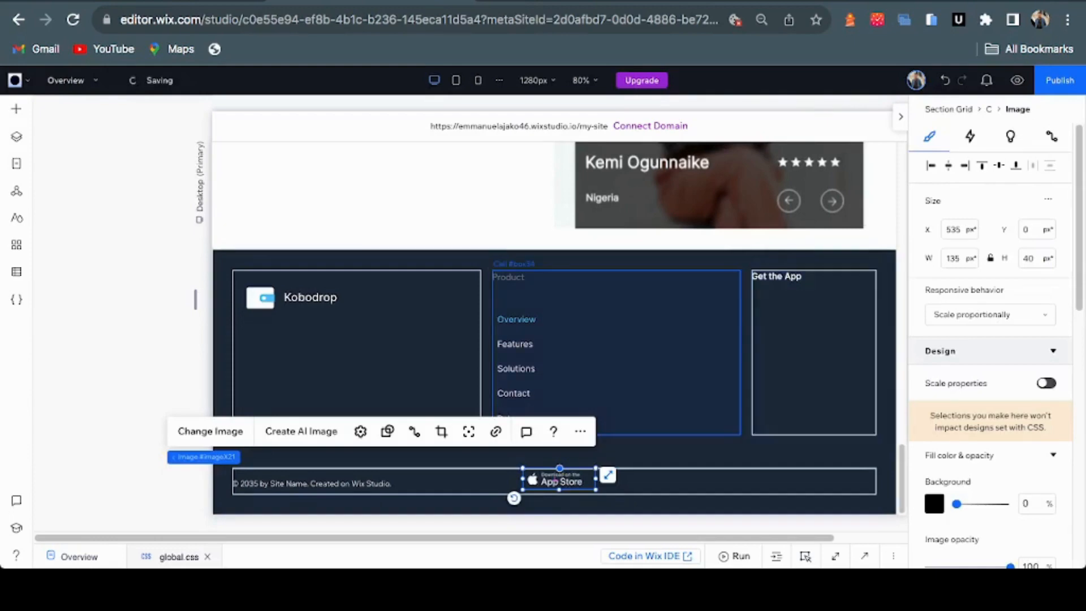
Place the App Store badge under 'Get the App', then align the Google Play badge directly beneath it
{"action": "key", "text": "Escape"}
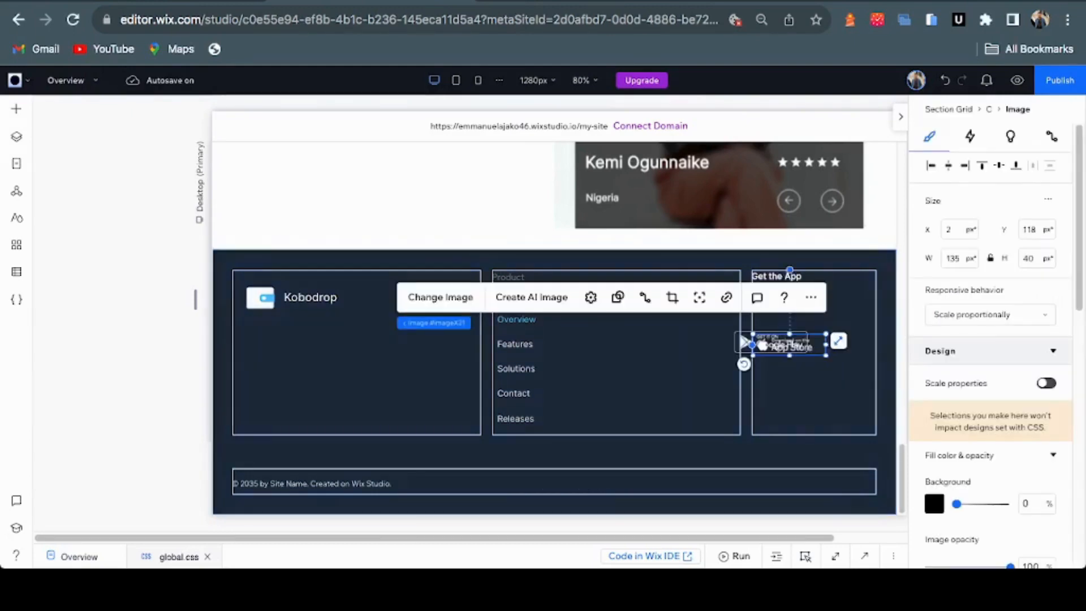
{"action": "left_click_drag", "start_coordinate": [789, 345], "coordinate": [795, 314]}
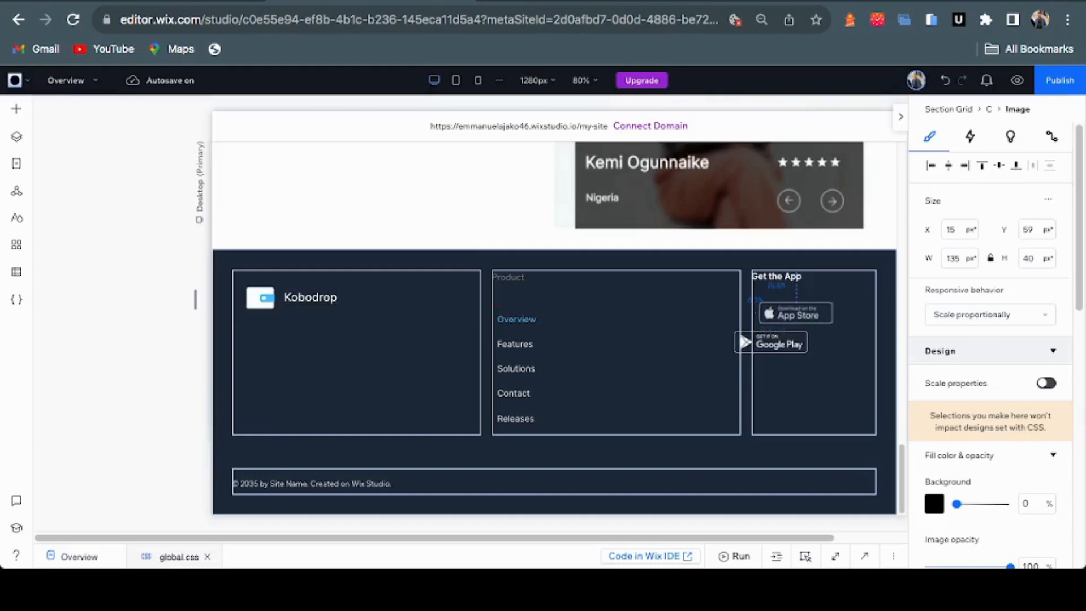
{"action": "left_click", "coordinate": [794, 315]}
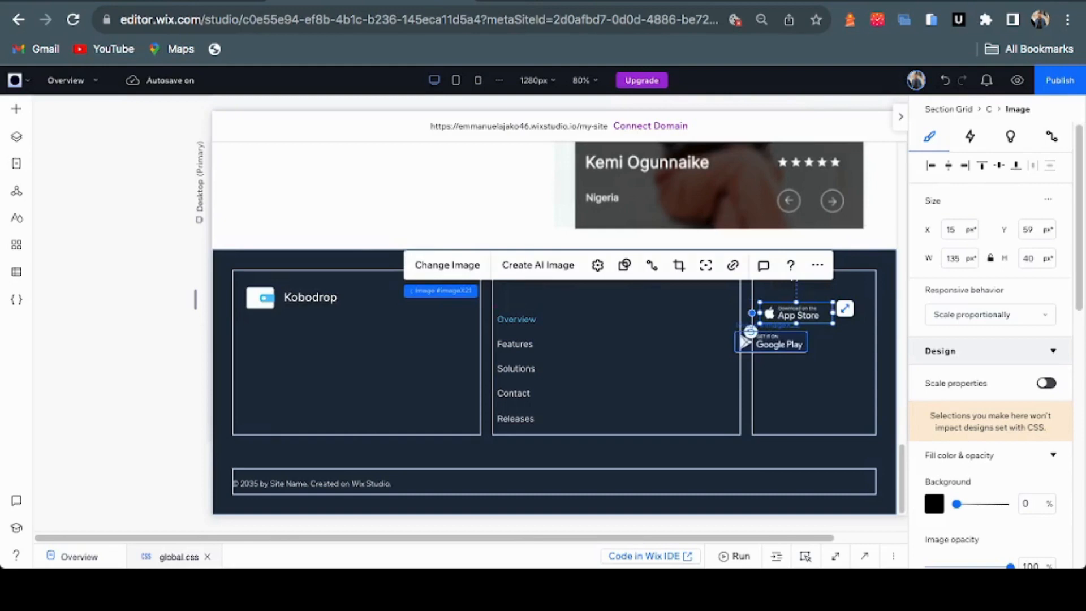
{"action": "left_click", "coordinate": [745, 341]}
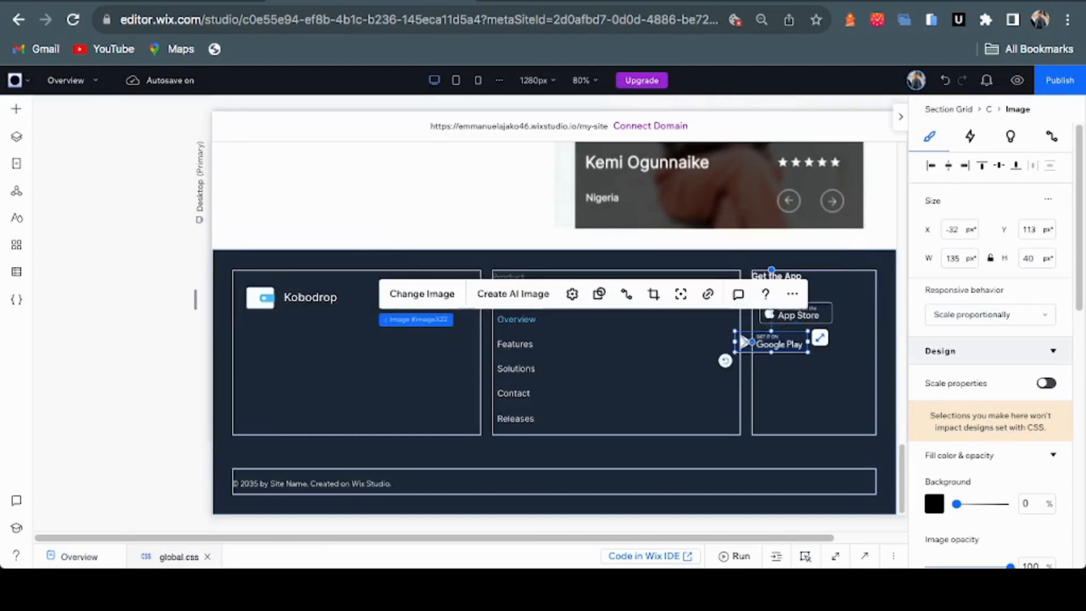
{"action": "left_click_drag", "start_coordinate": [744, 341], "coordinate": [771, 346]}
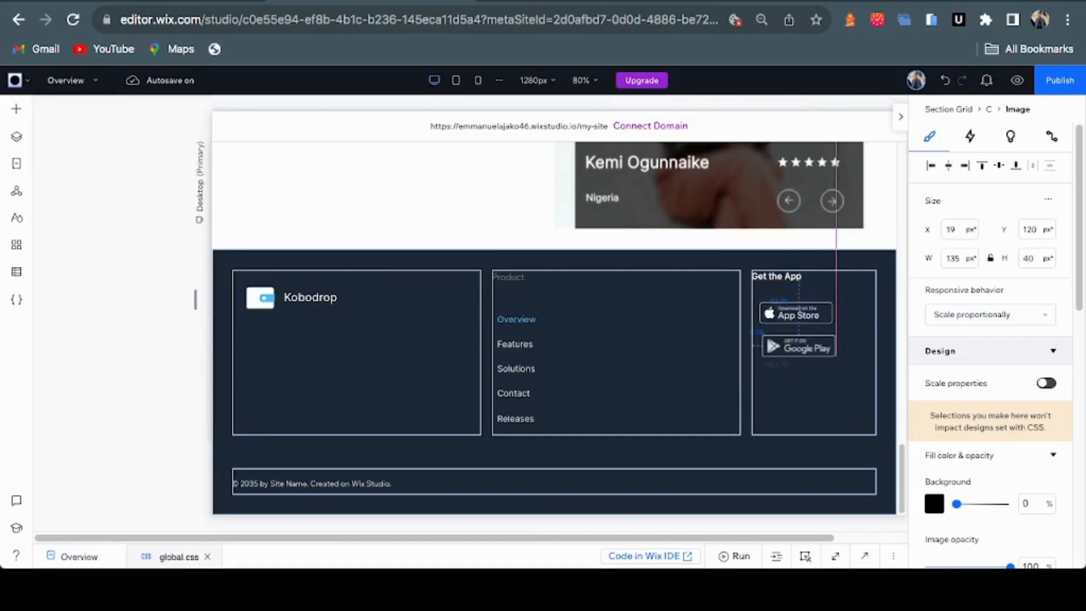
{"action": "left_click_drag", "start_coordinate": [771, 346], "coordinate": [768, 346]}
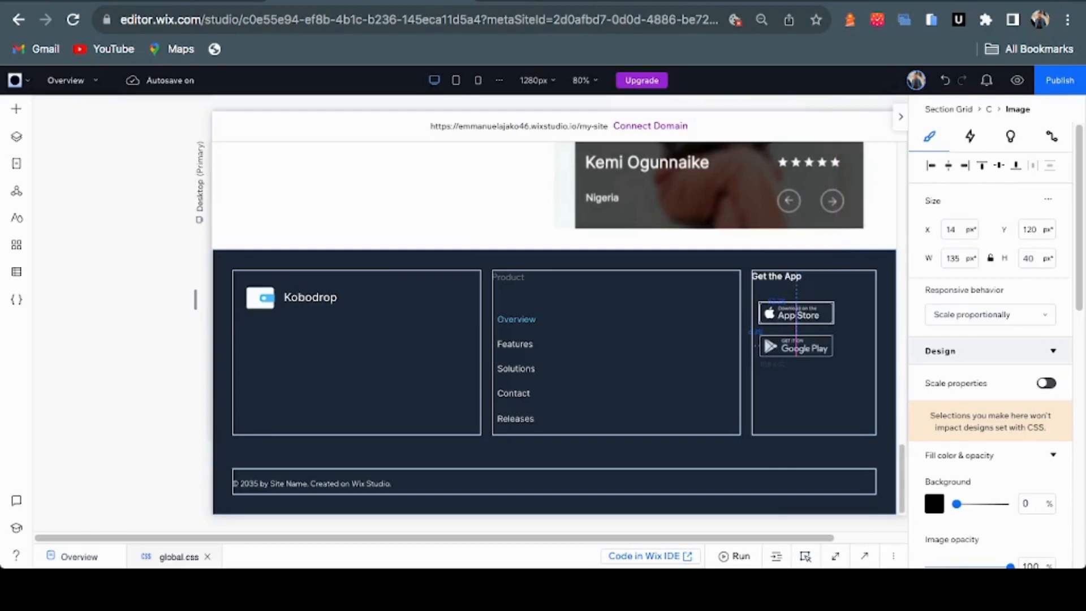
{"action": "left_click_drag", "start_coordinate": [768, 346], "coordinate": [767, 346]}
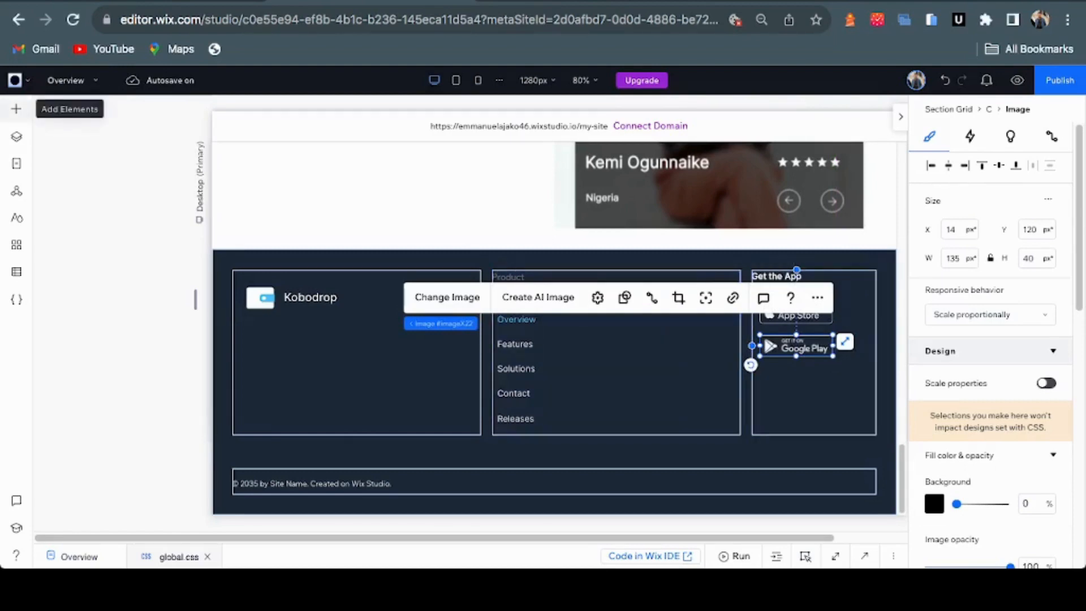
Show the Social Bars options under Add Elements' Embed & Social category
{"action": "left_click", "coordinate": [16, 109]}
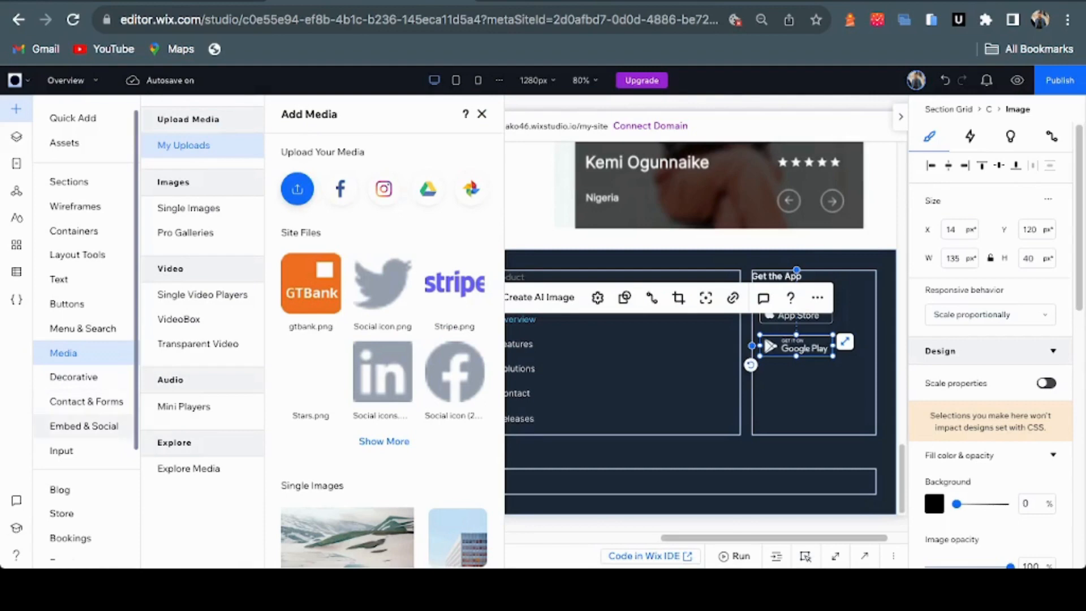
{"action": "left_click", "coordinate": [84, 425]}
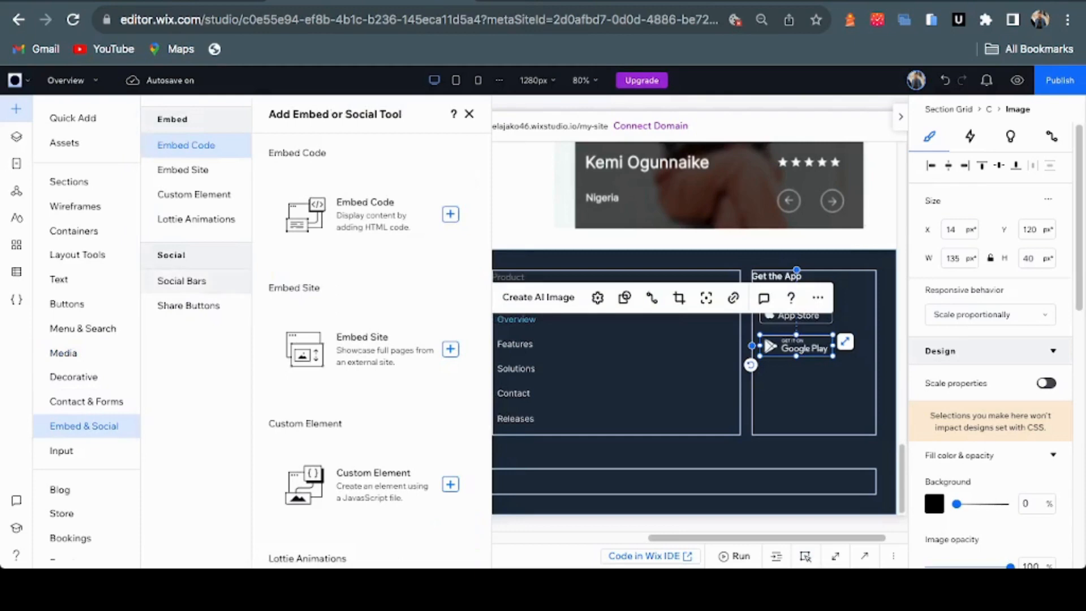
{"action": "left_click", "coordinate": [182, 281]}
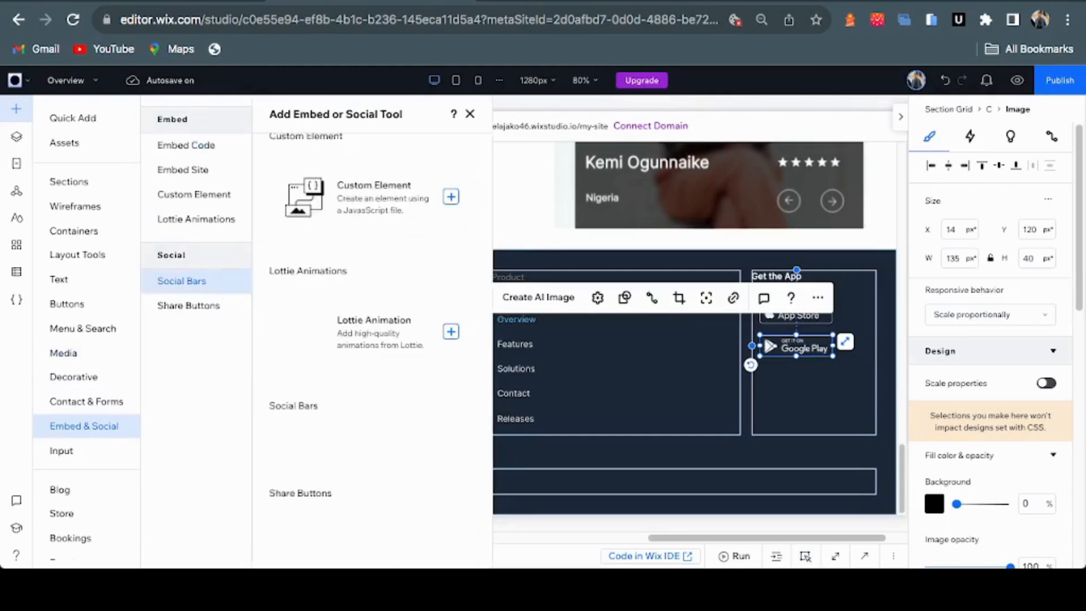
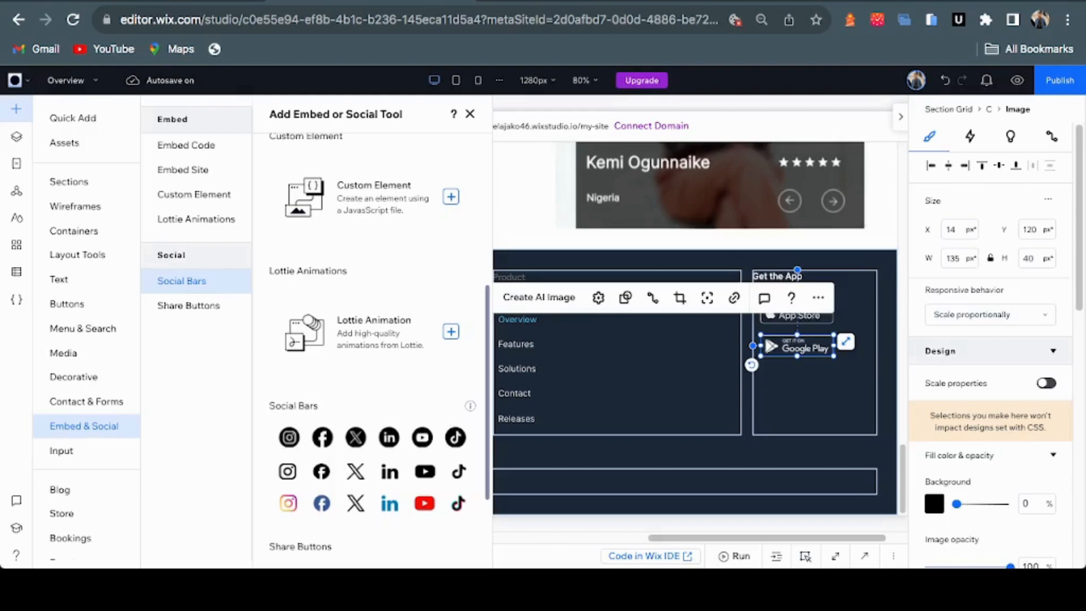
Drag the first social bar from Embed & Social onto the footer's bottom copyright strip
{"action": "left_click_drag", "start_coordinate": [373, 437], "coordinate": [995, 260]}
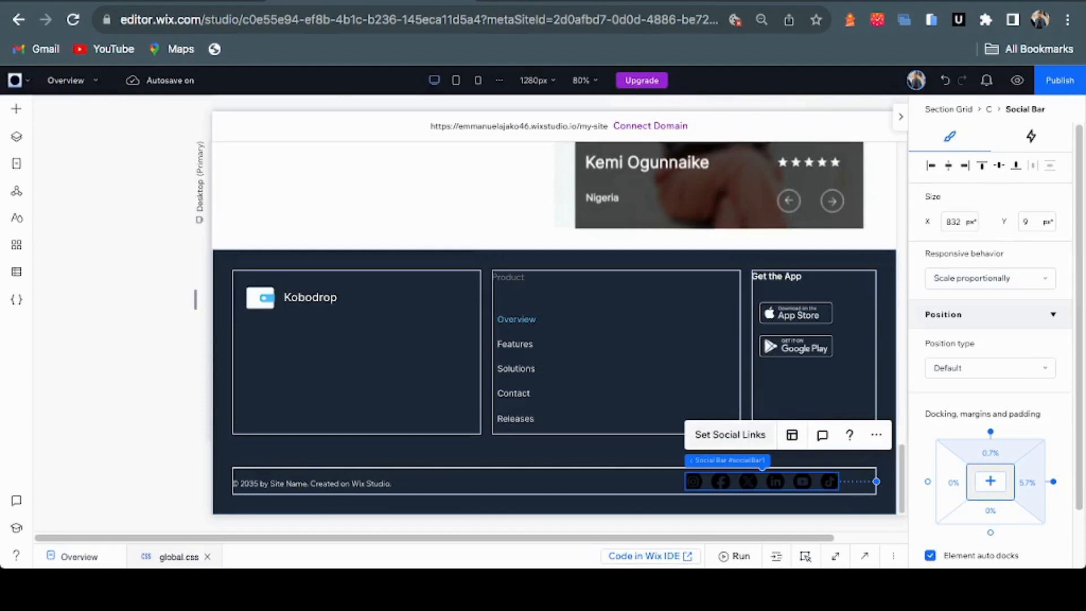
Remove the LinkedIn, YouTube and TikTok icons, leaving Instagram, Facebook and X, and start replacing Instagram
{"action": "left_click", "coordinate": [729, 435]}
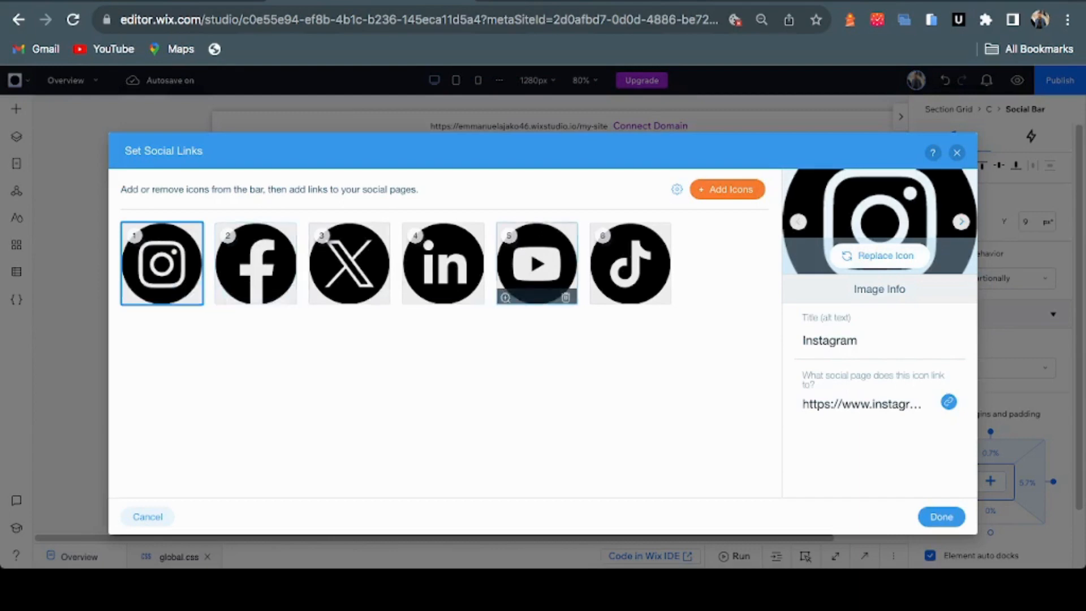
{"action": "left_click", "coordinate": [472, 293]}
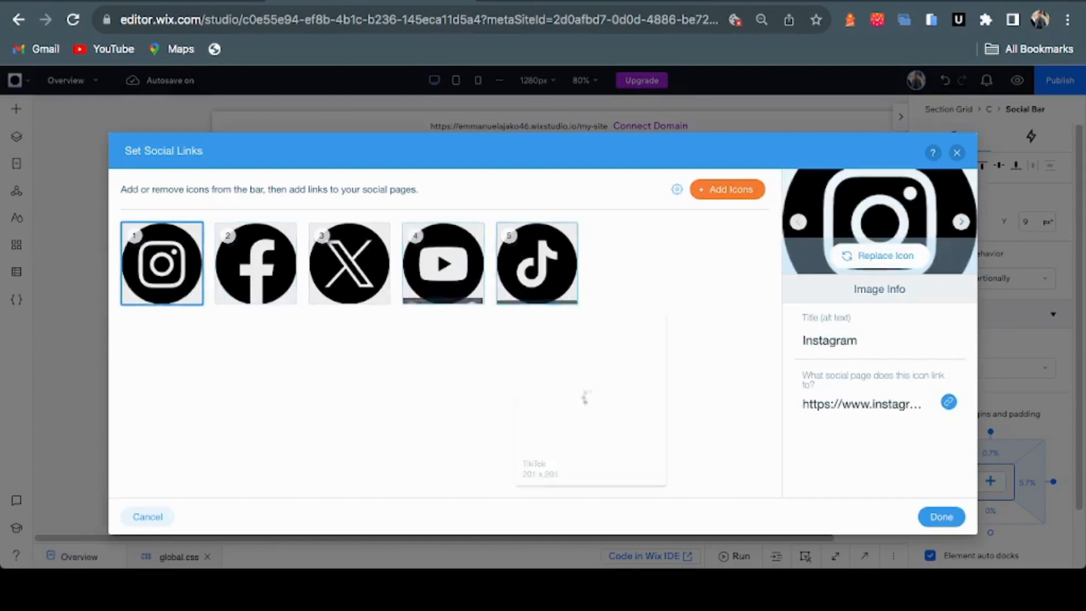
{"action": "left_click", "coordinate": [471, 293]}
{"action": "left_click", "coordinate": [471, 293]}
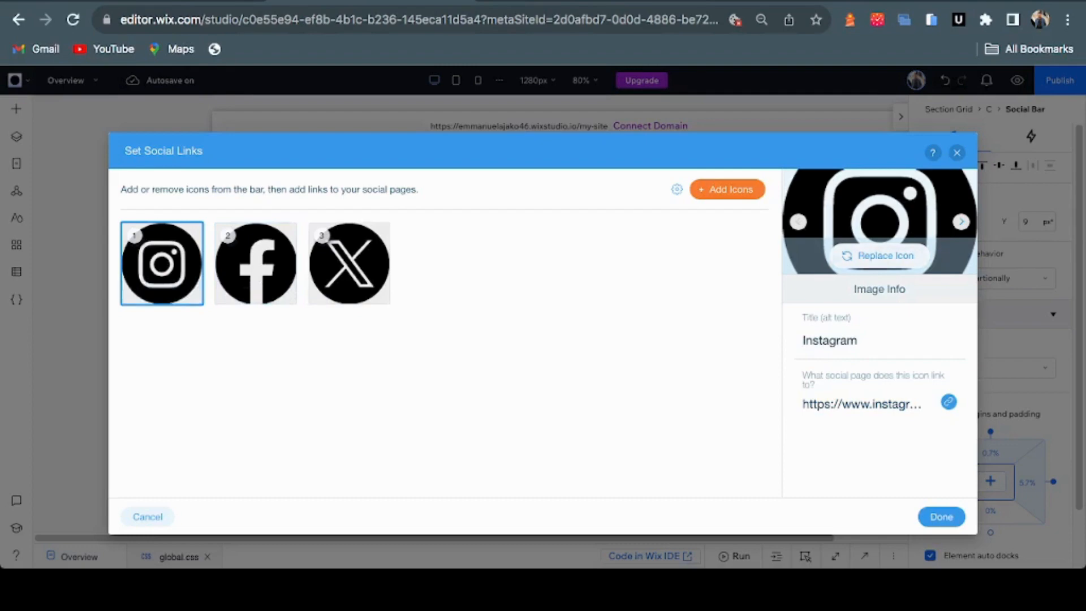
{"action": "left_click", "coordinate": [879, 256]}
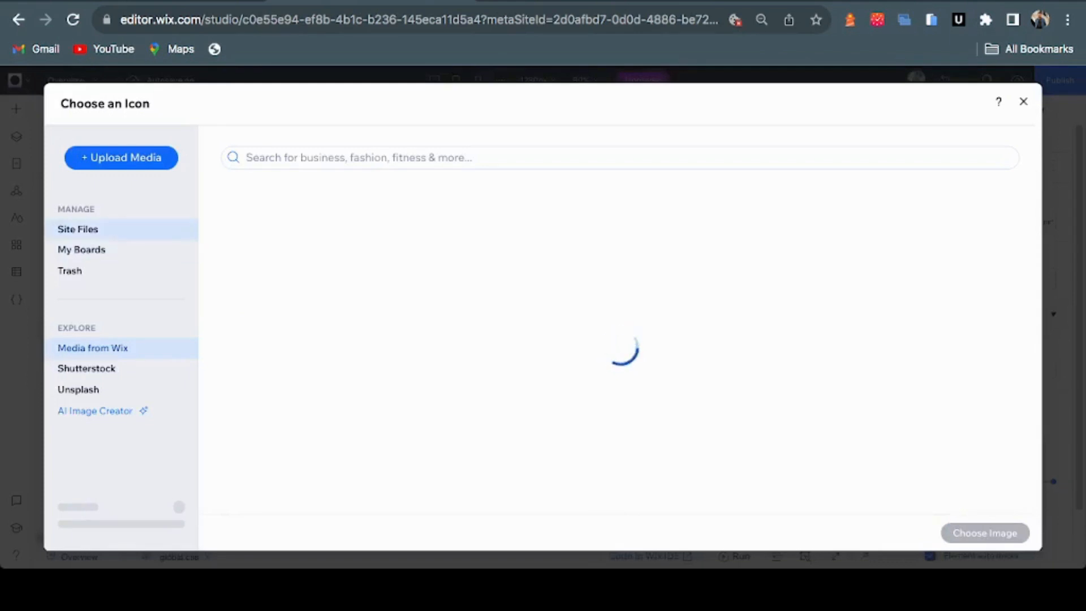
Replace the Instagram icon with the grey bird image Social icon.png from Site Files
{"action": "left_click", "coordinate": [78, 229]}
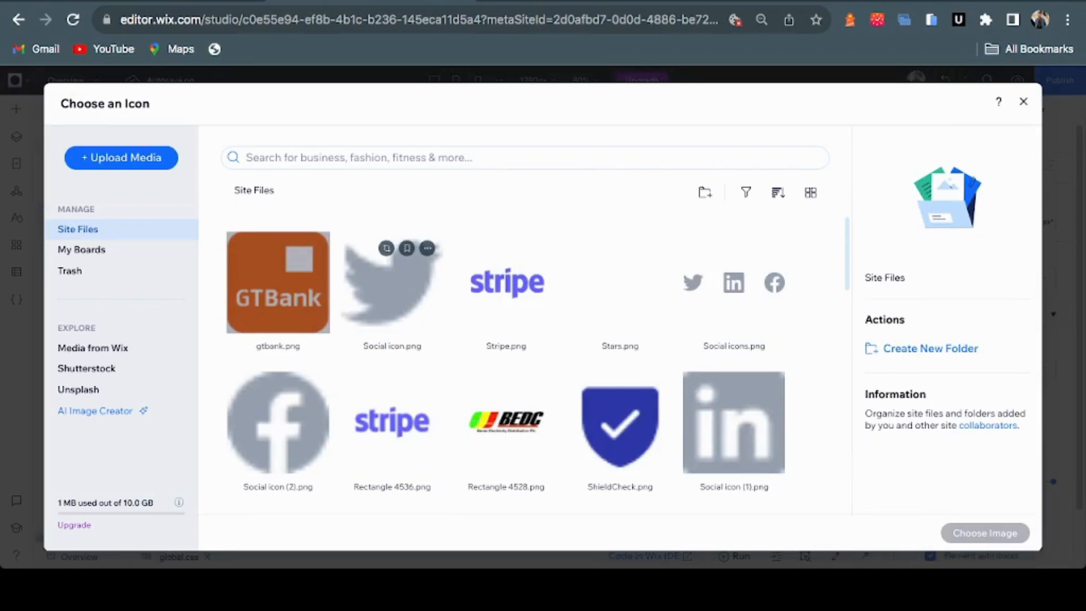
{"action": "left_click", "coordinate": [392, 283]}
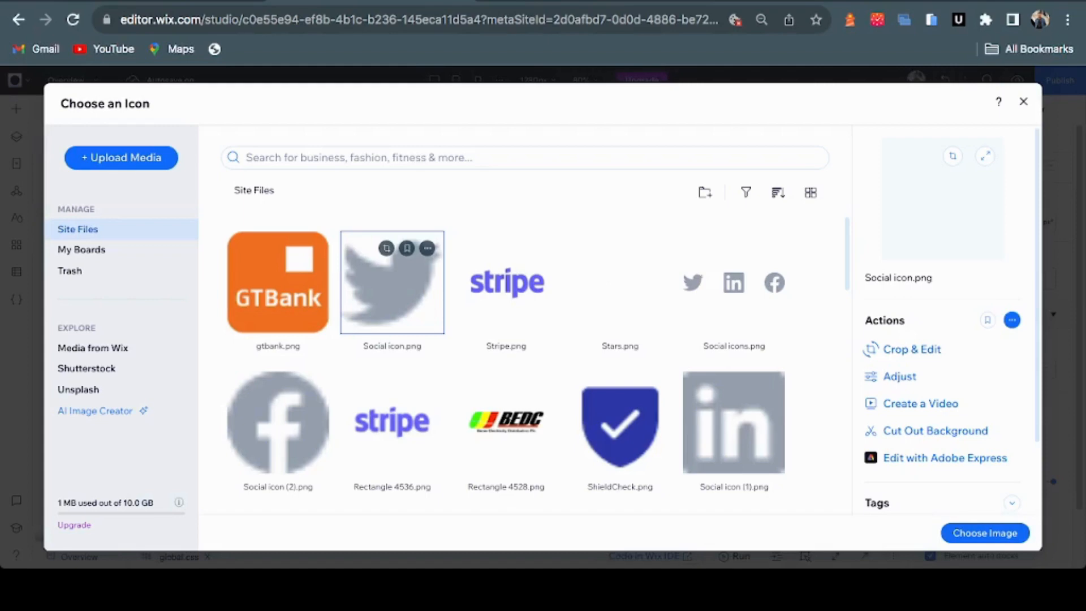
{"action": "left_click", "coordinate": [985, 532]}
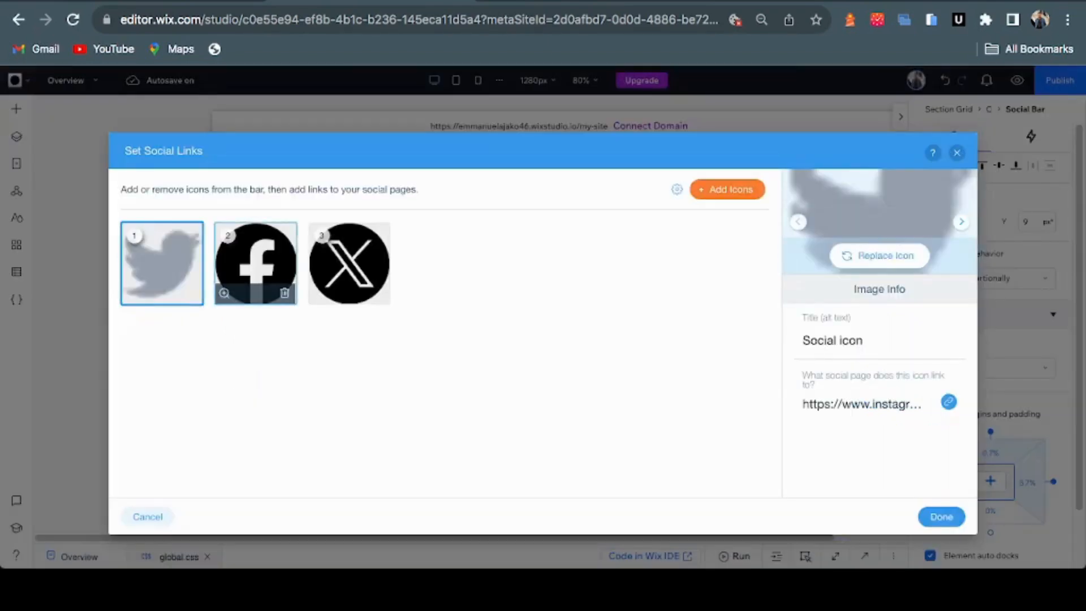
{"action": "left_click", "coordinate": [256, 260]}
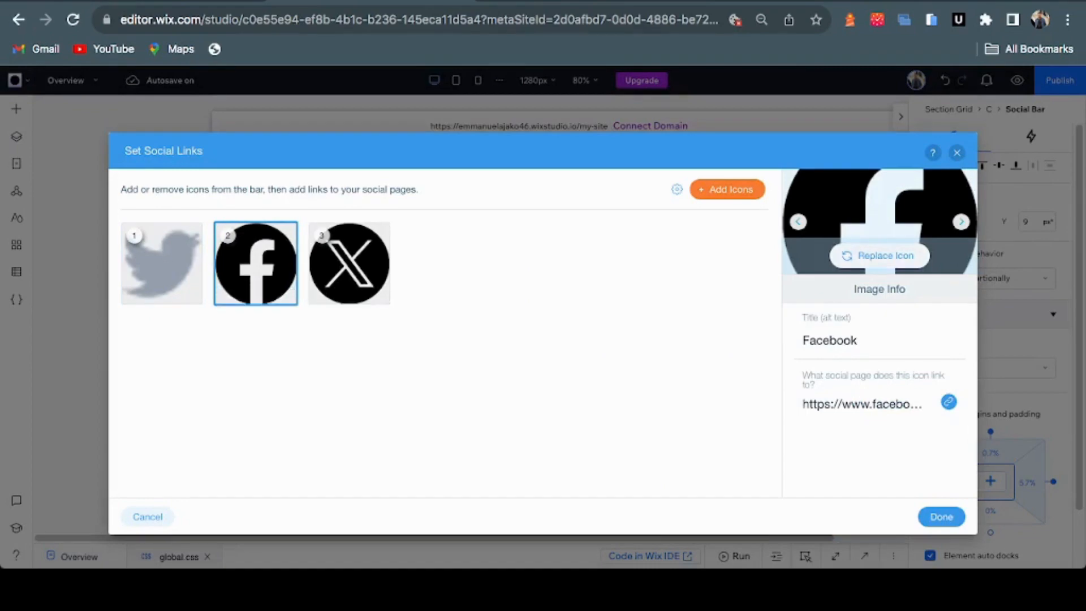
Check the footer's social icons in the Figma design, then begin replacing the Facebook icon
{"action": "key", "text": "ctrl+Tab"}
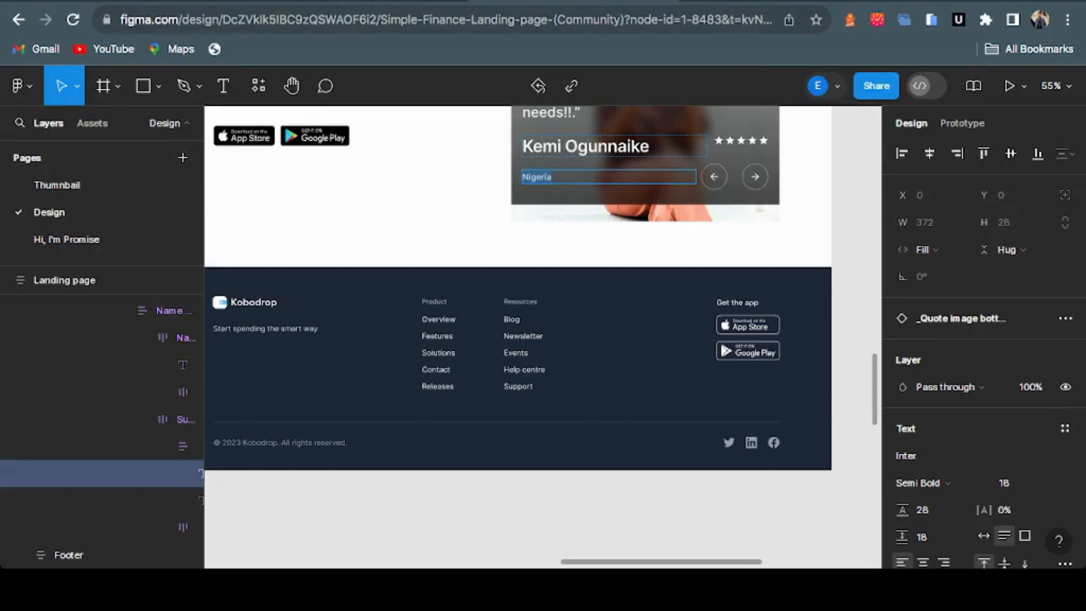
{"action": "key", "text": "ctrl+shift+Tab"}
{"action": "left_click", "coordinate": [880, 255]}
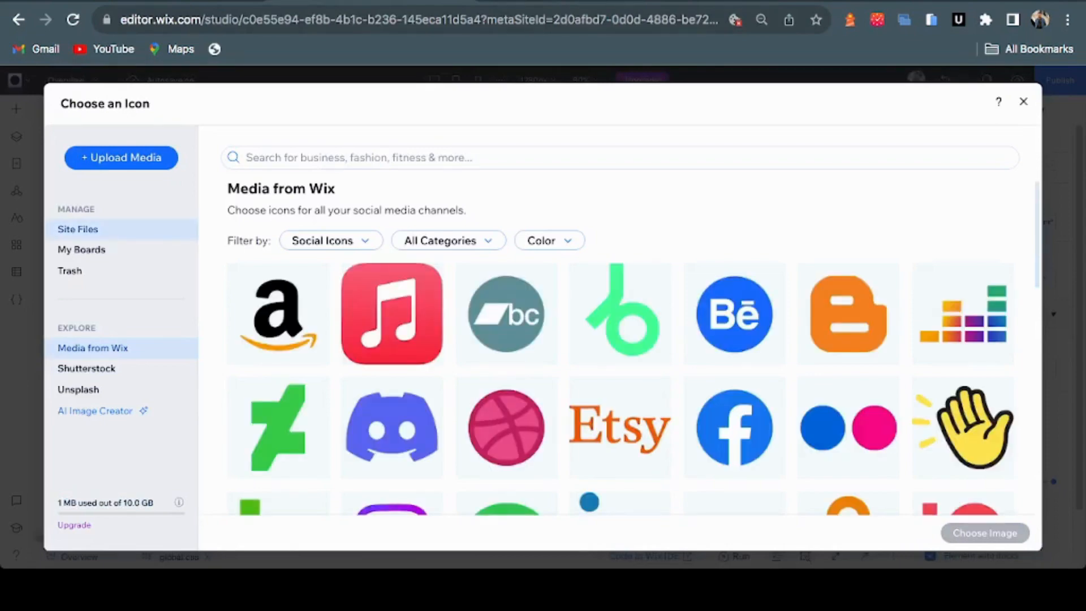
Make the second social icon the grey LinkedIn image Social icon (1).png from Site Files
{"action": "left_click", "coordinate": [78, 229]}
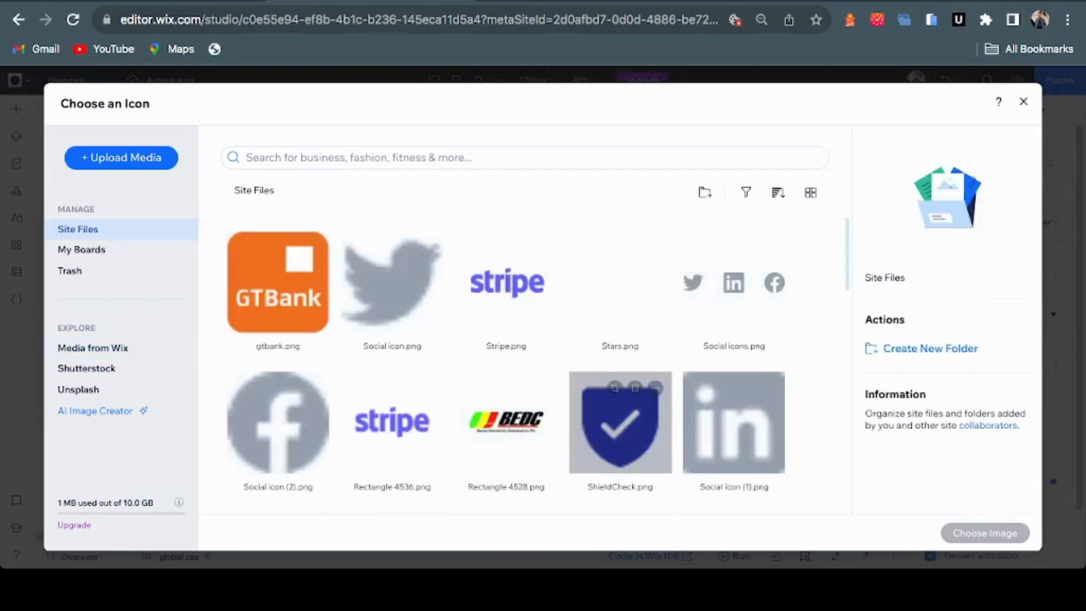
{"action": "left_click", "coordinate": [277, 430]}
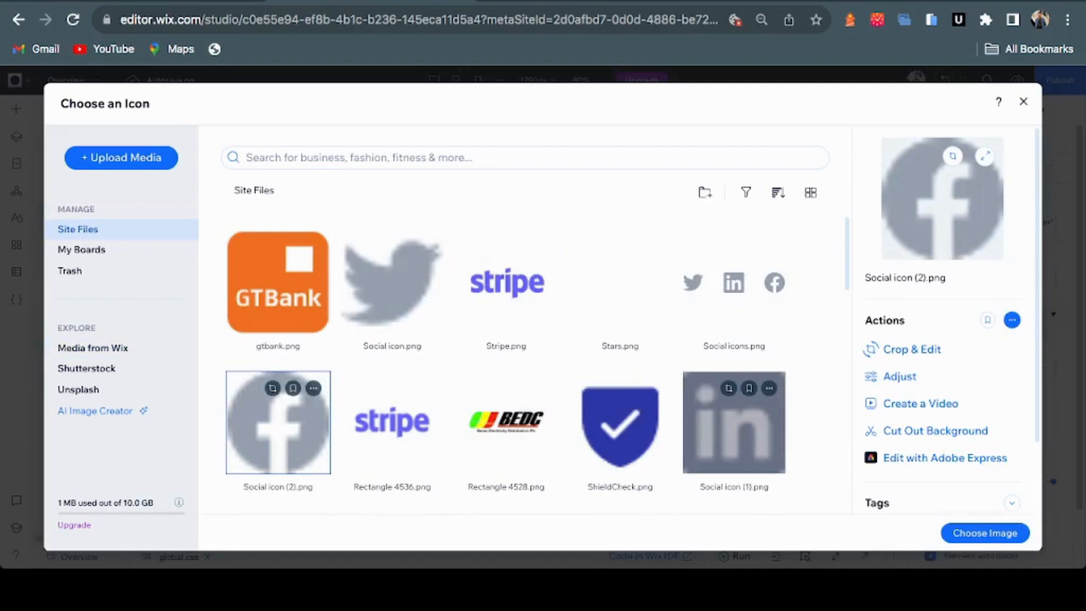
{"action": "left_click", "coordinate": [734, 430]}
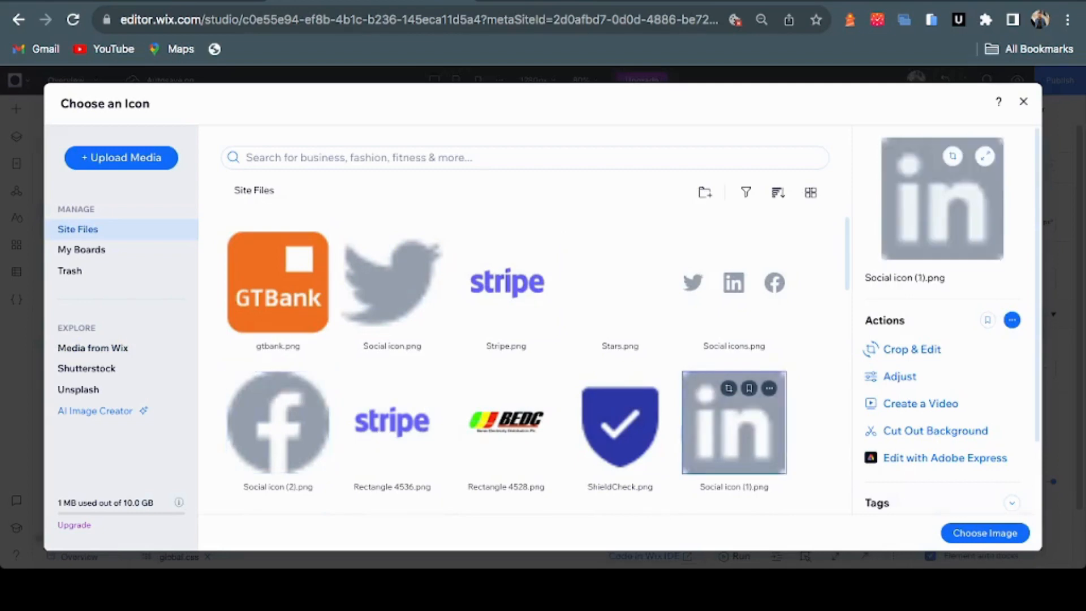
{"action": "left_click", "coordinate": [985, 533]}
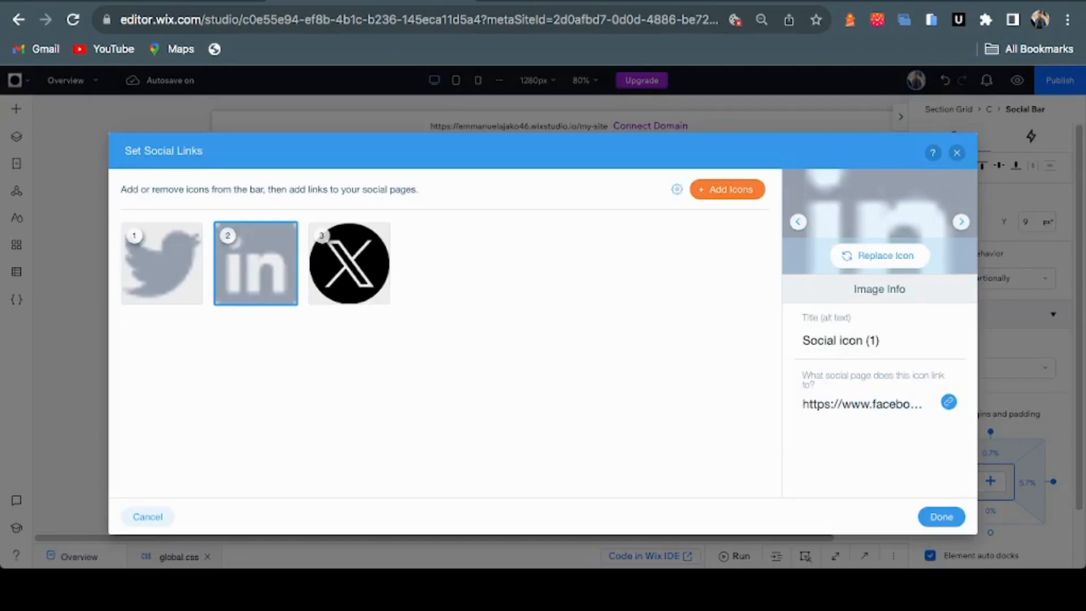
Replace the X icon with the grey Facebook image Social icon (2).png and confirm the changes
{"action": "left_click", "coordinate": [348, 263]}
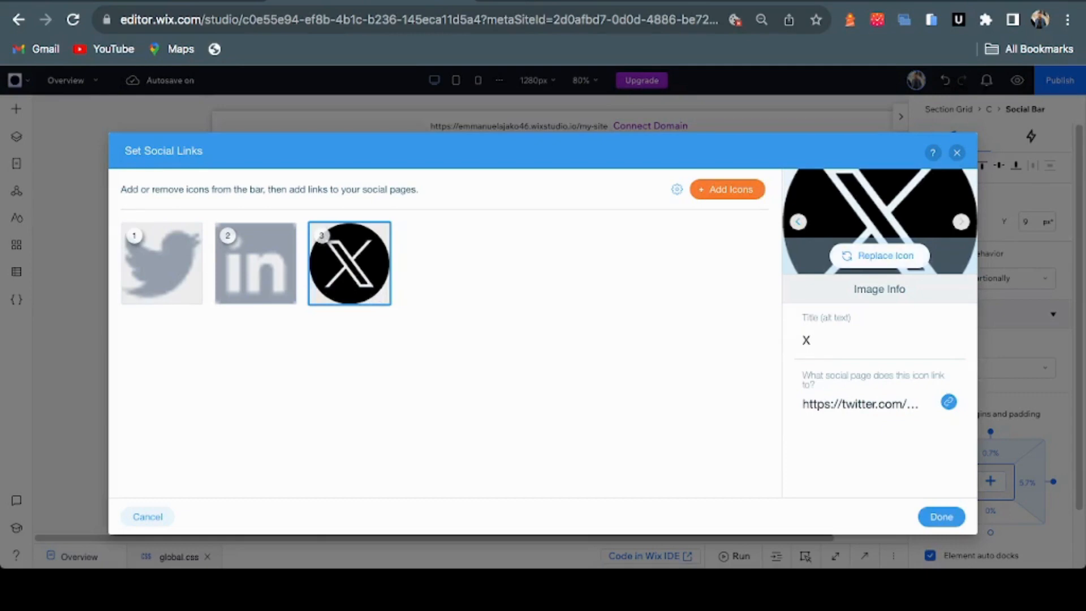
{"action": "left_click", "coordinate": [879, 255]}
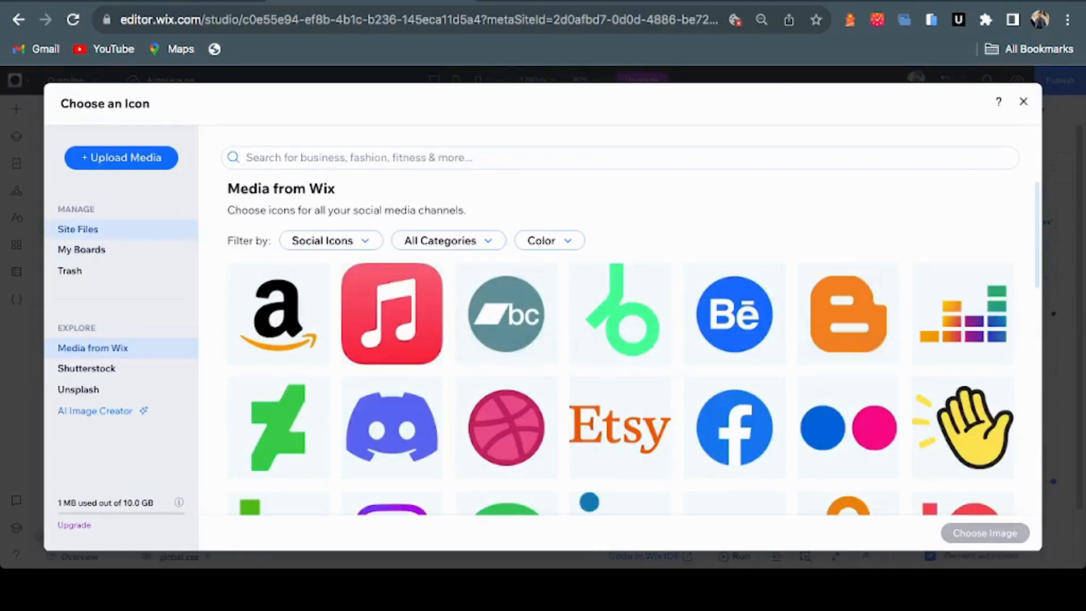
{"action": "left_click", "coordinate": [78, 228]}
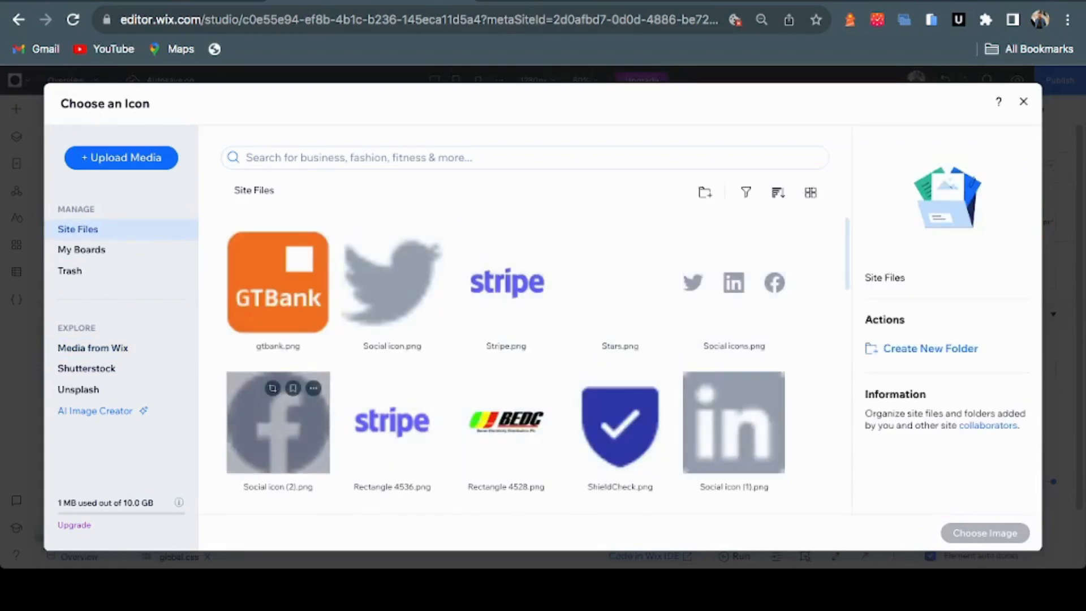
{"action": "left_click", "coordinate": [277, 430]}
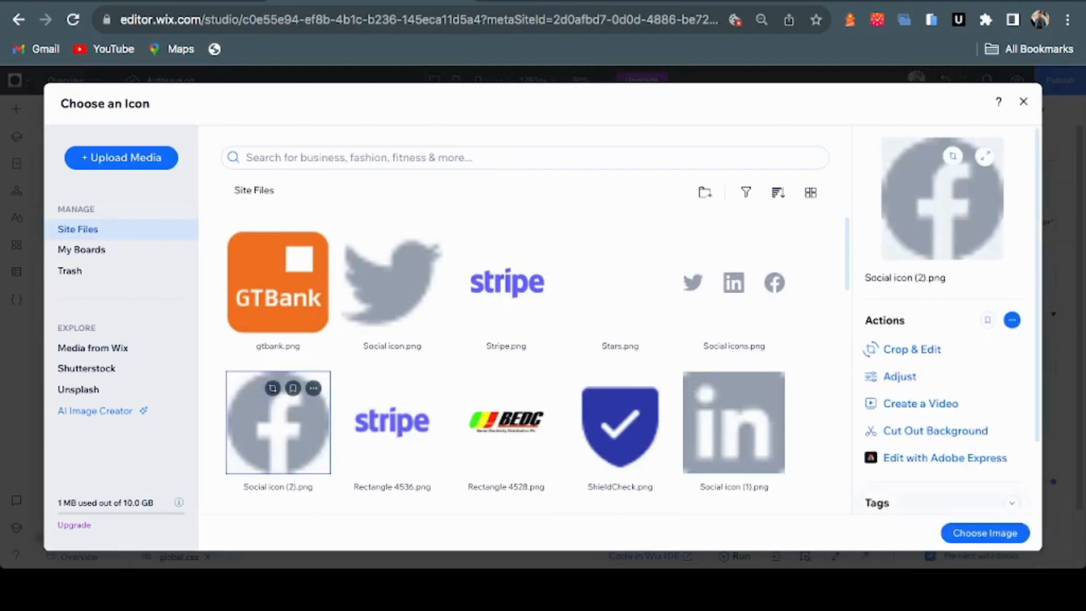
{"action": "double_click", "coordinate": [278, 430]}
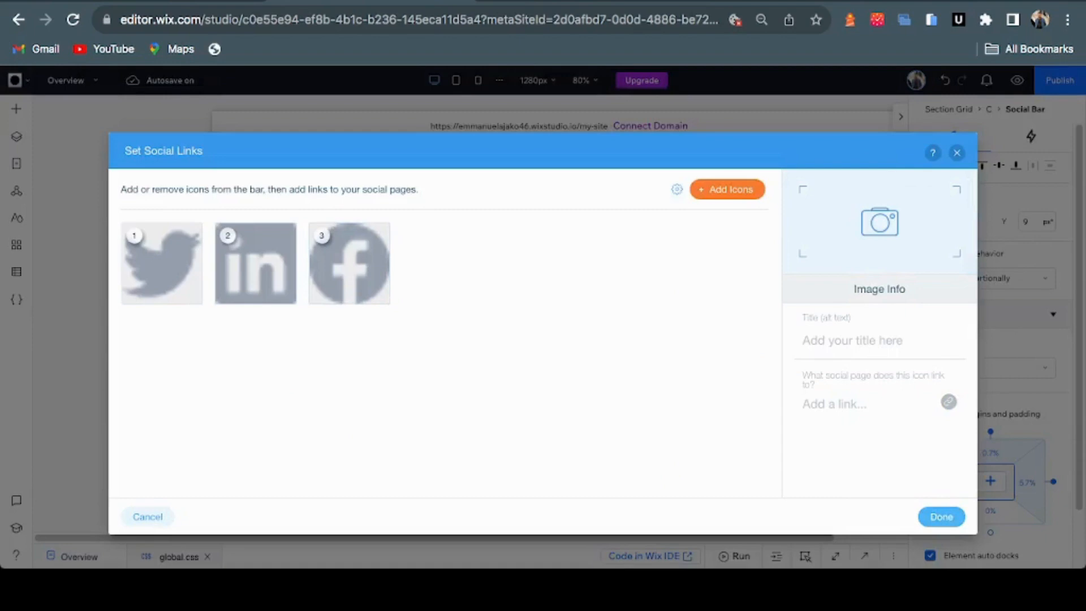
{"action": "left_click", "coordinate": [941, 517]}
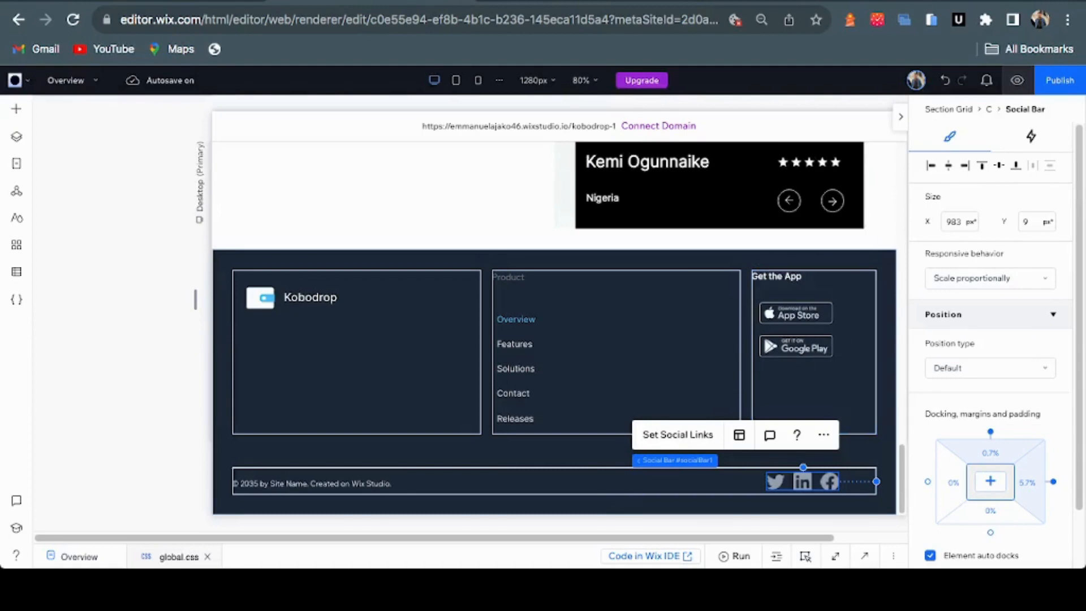
Preview the desktop Kobodrop page and scroll through it
{"action": "left_click", "coordinate": [1017, 80]}
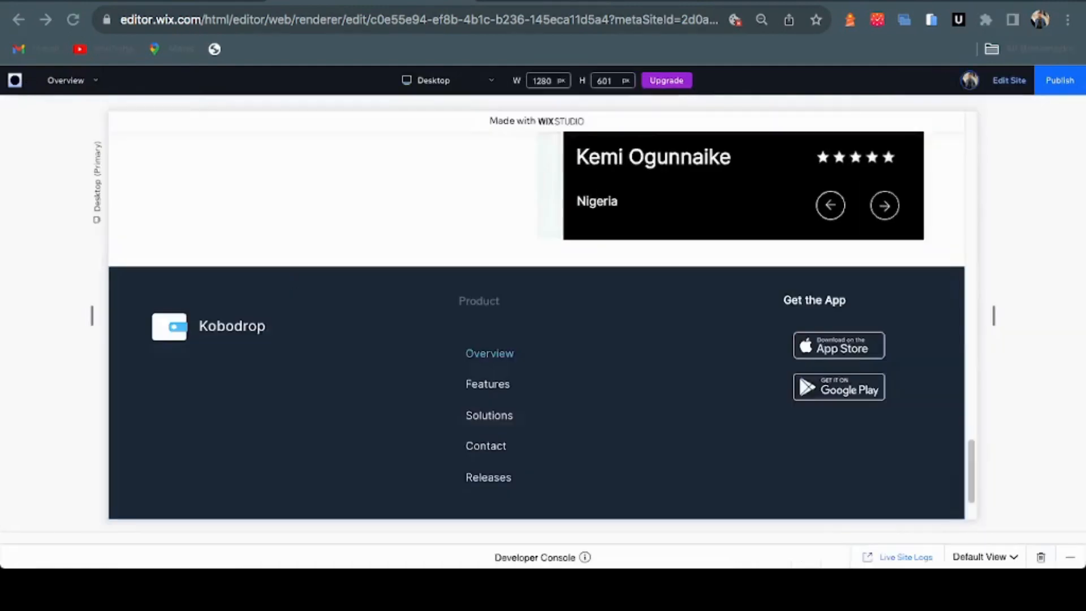
{"action": "scroll", "coordinate": [536, 317], "scroll_direction": "up", "scroll_amount": 20}
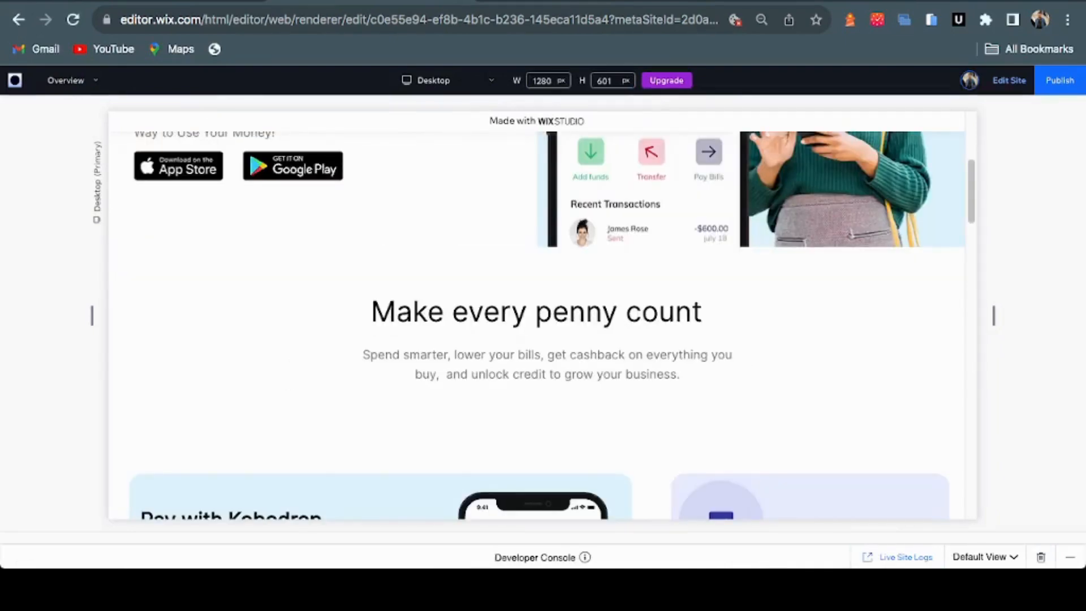
{"action": "scroll", "coordinate": [536, 316], "scroll_direction": "up", "scroll_amount": 5}
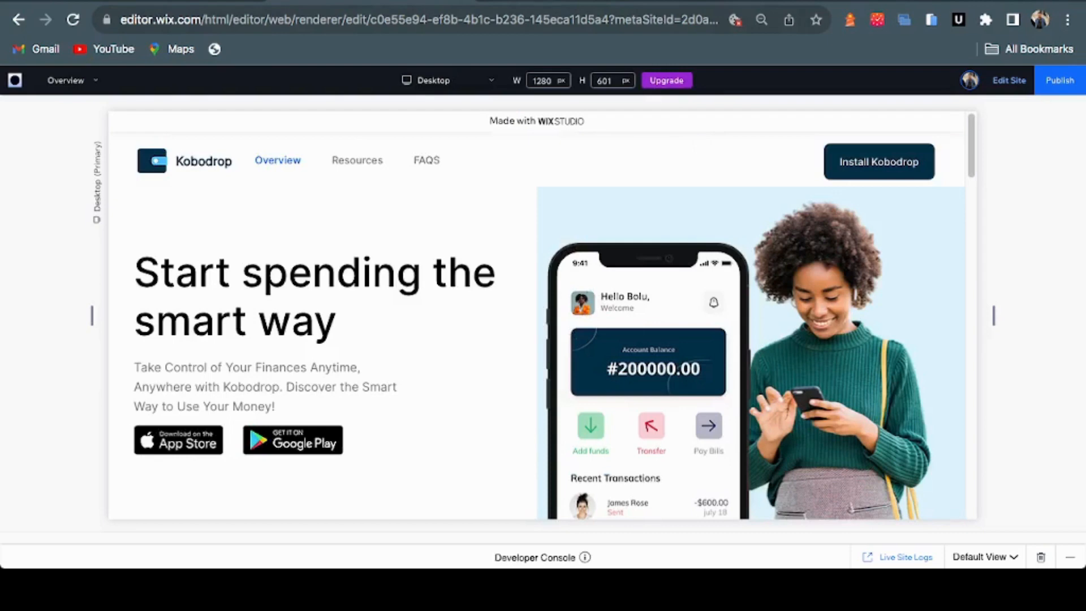
{"action": "scroll", "coordinate": [536, 316], "scroll_direction": "down", "scroll_amount": 3}
{"action": "scroll", "coordinate": [536, 316], "scroll_direction": "down", "scroll_amount": 5}
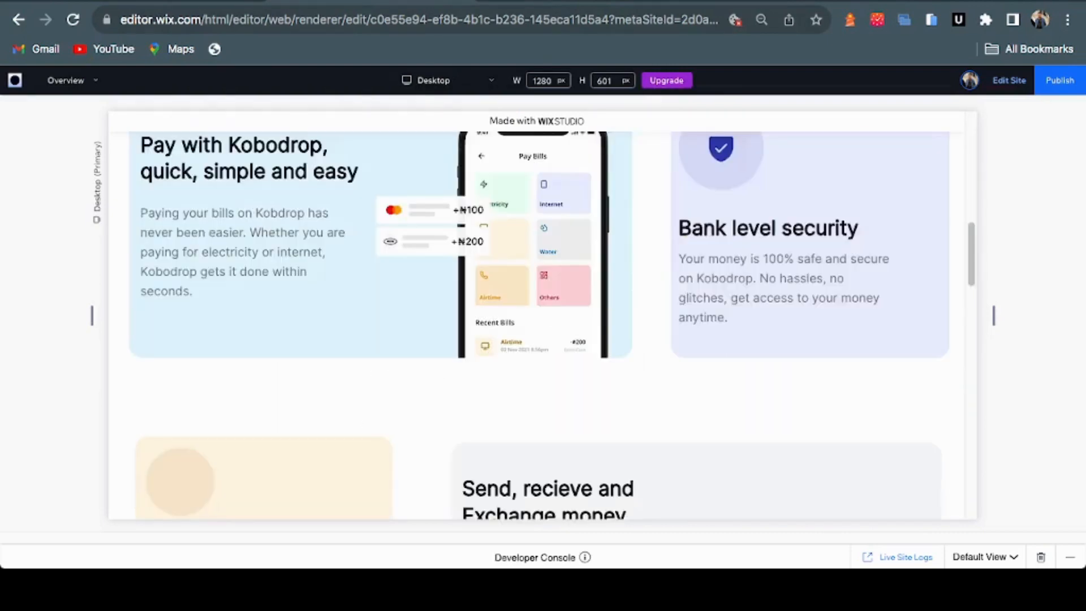
{"action": "scroll", "coordinate": [536, 316], "scroll_direction": "down", "scroll_amount": 4}
{"action": "scroll", "coordinate": [536, 317], "scroll_direction": "up", "scroll_amount": 12}
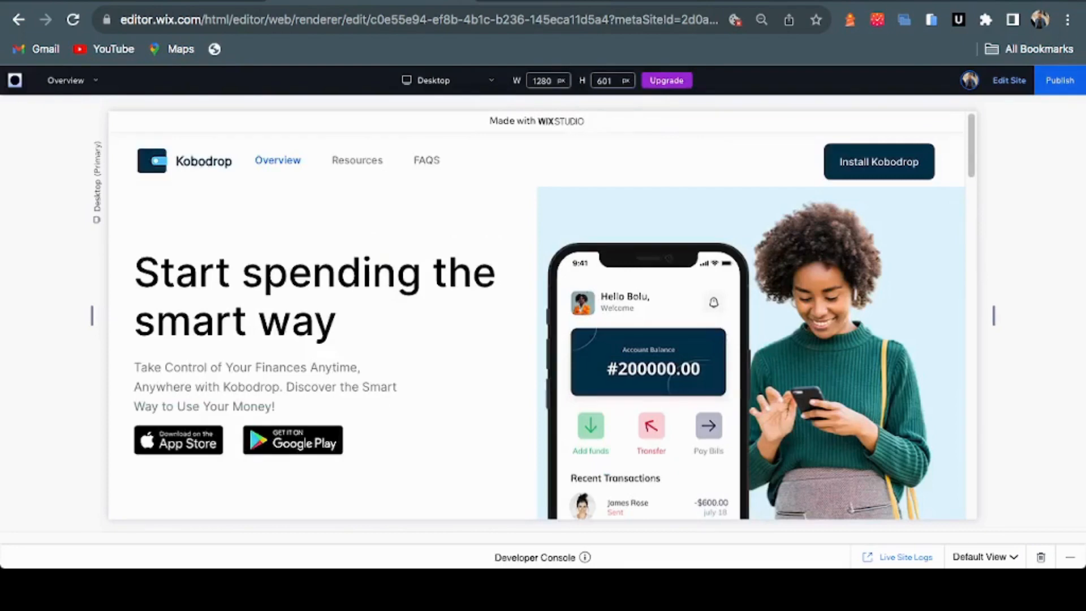
Publish the latest changes and preview the page again, scrolling back up to the hero
{"action": "left_click", "coordinate": [1059, 80]}
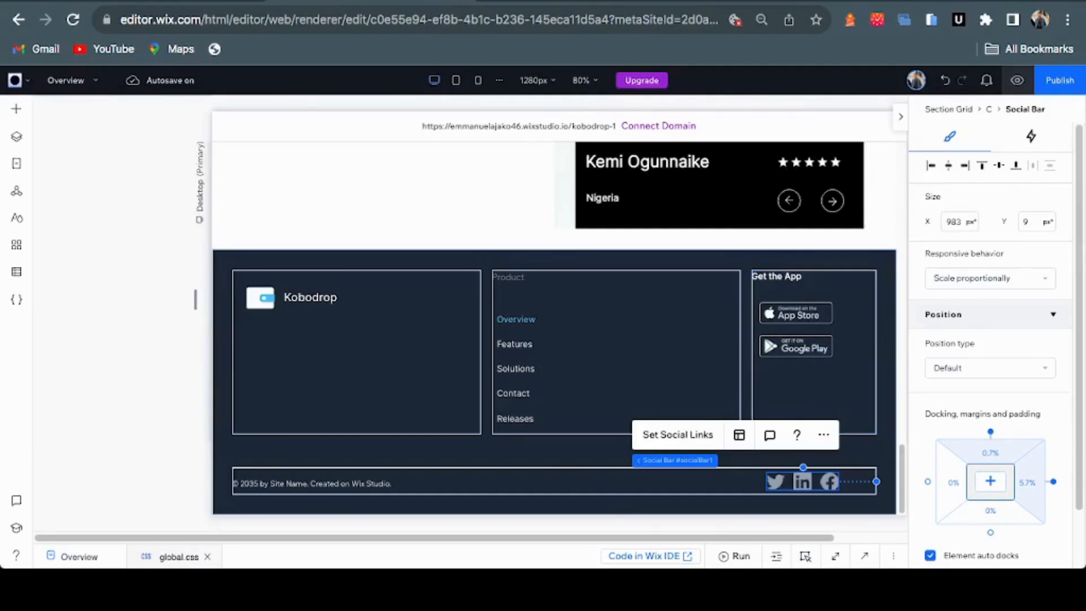
{"action": "left_click", "coordinate": [1016, 81]}
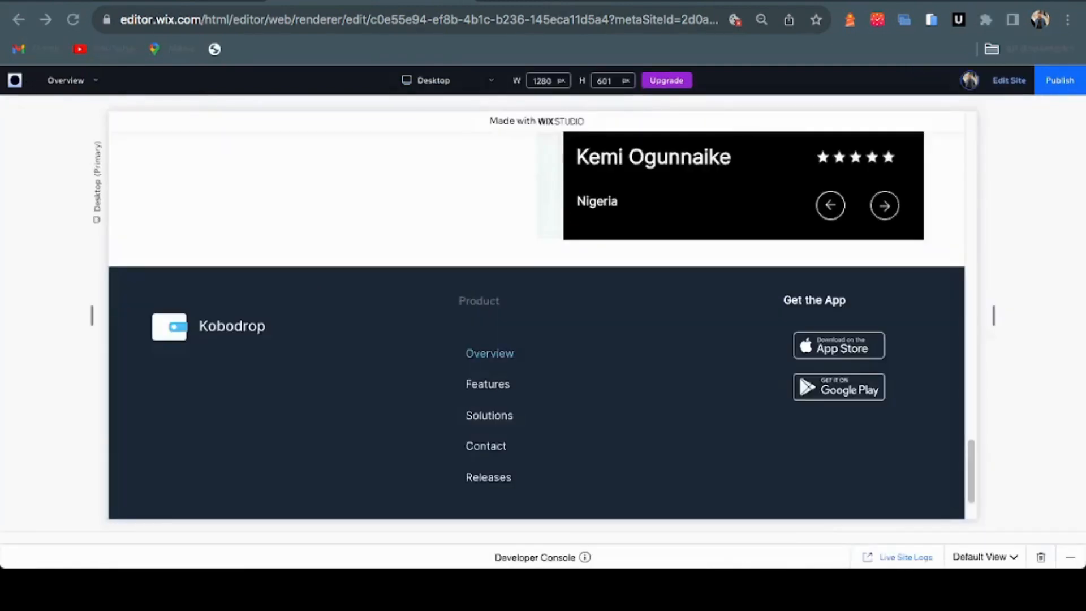
{"action": "scroll", "coordinate": [536, 325], "scroll_direction": "up", "scroll_amount": 20}
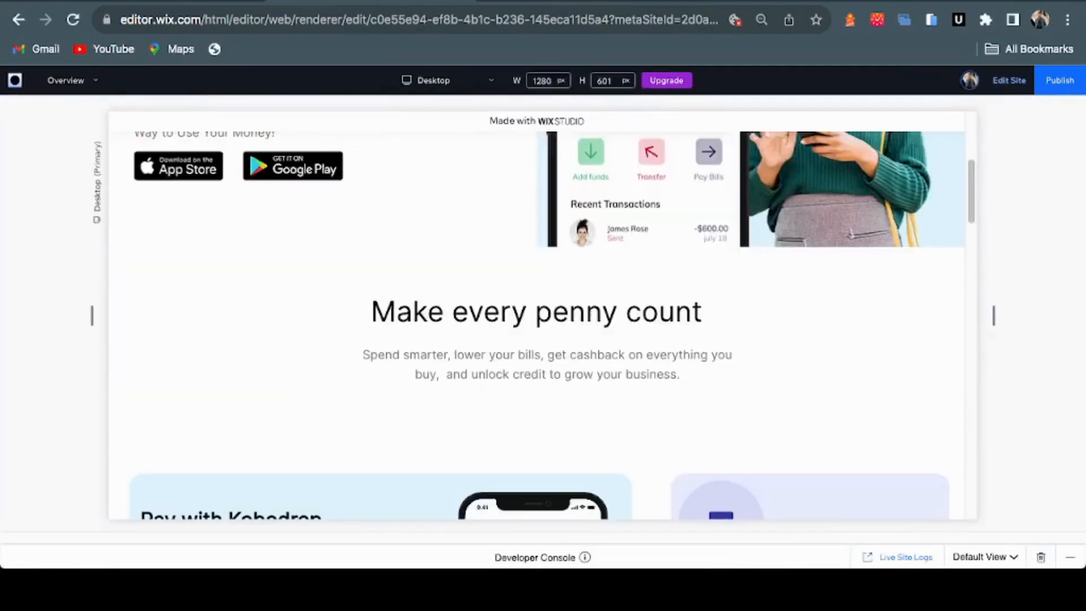
{"action": "scroll", "coordinate": [536, 326], "scroll_direction": "up", "scroll_amount": 5}
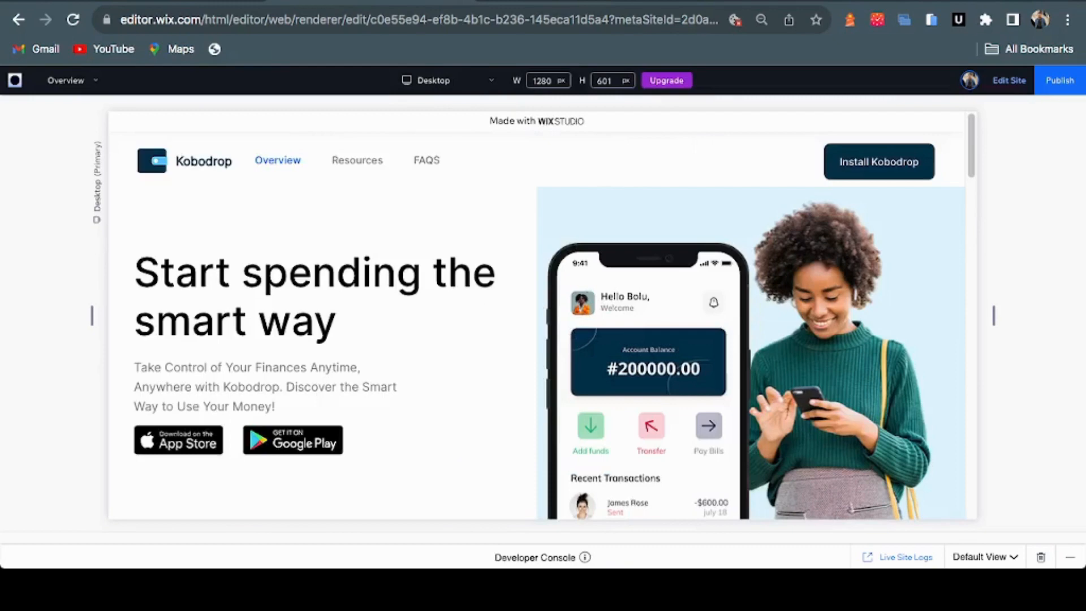
{"action": "scroll", "coordinate": [536, 326], "scroll_direction": "down", "scroll_amount": 4}
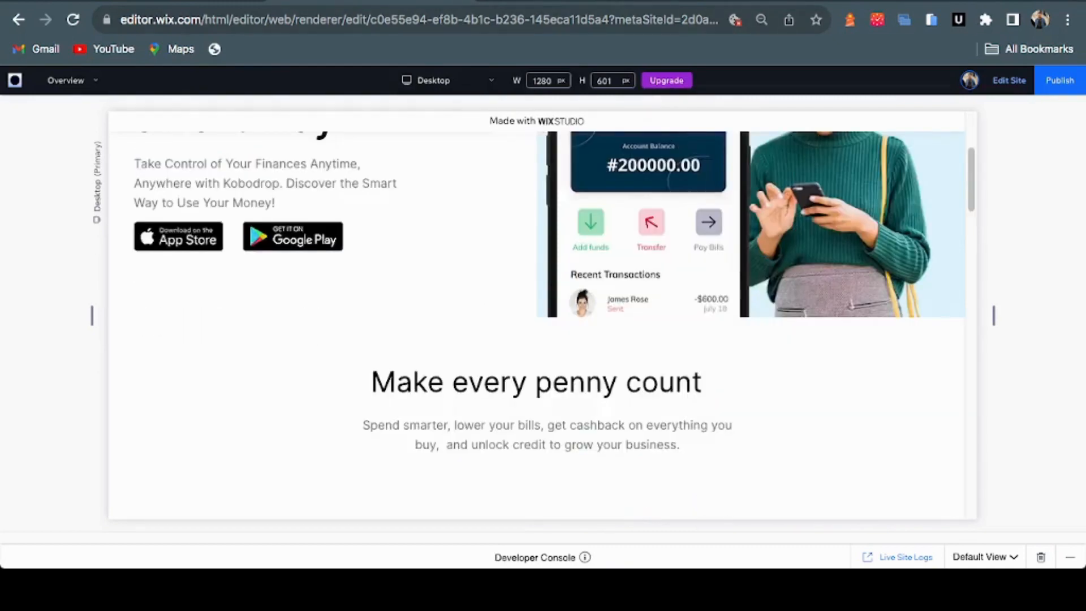
{"action": "scroll", "coordinate": [536, 326], "scroll_direction": "down", "scroll_amount": 5}
{"action": "scroll", "coordinate": [536, 326], "scroll_direction": "down", "scroll_amount": 4}
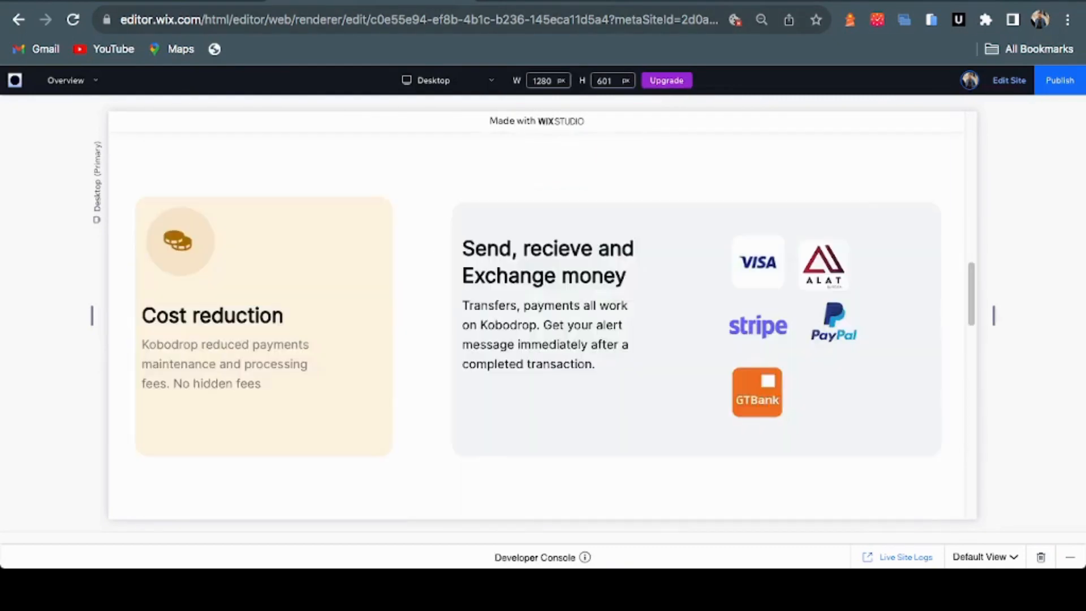
{"action": "scroll", "coordinate": [536, 325], "scroll_direction": "up", "scroll_amount": 12}
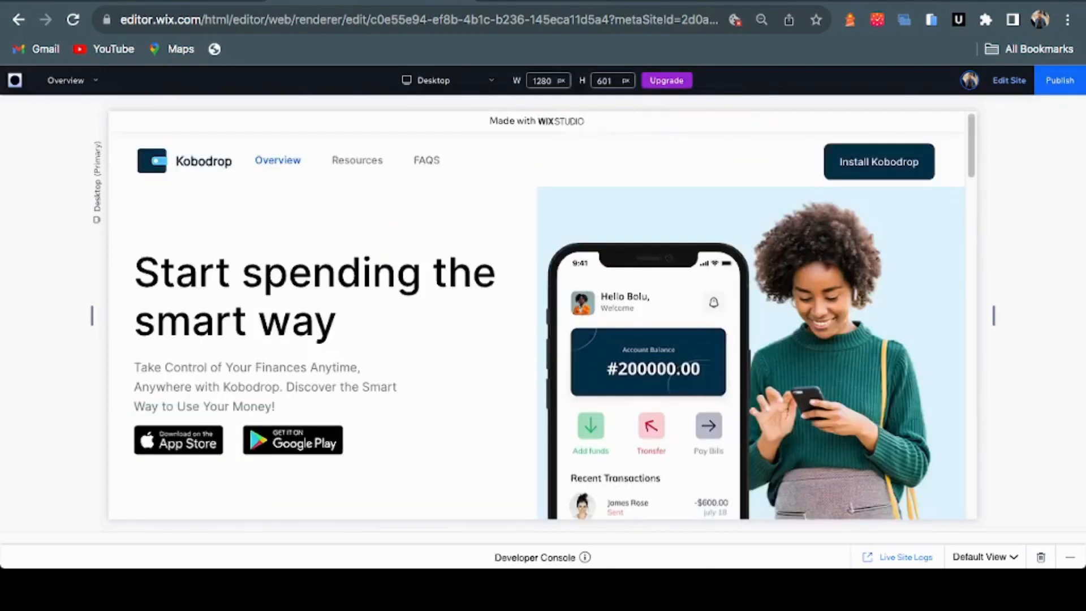
Publish the site live and open it via View Site in the Congratulations dialog
{"action": "left_click", "coordinate": [1059, 80]}
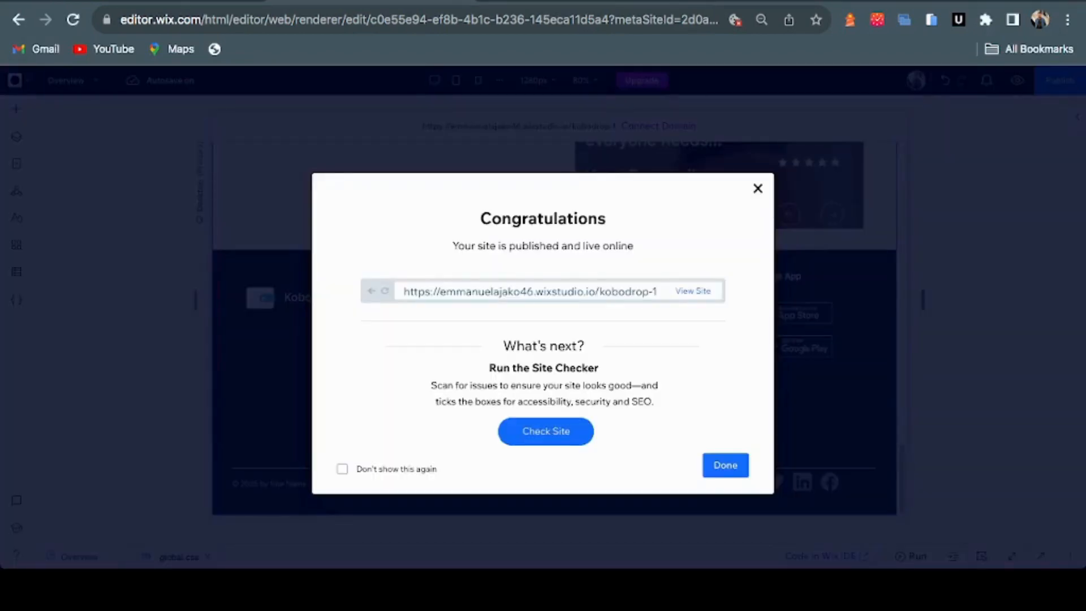
{"action": "left_click", "coordinate": [692, 291]}
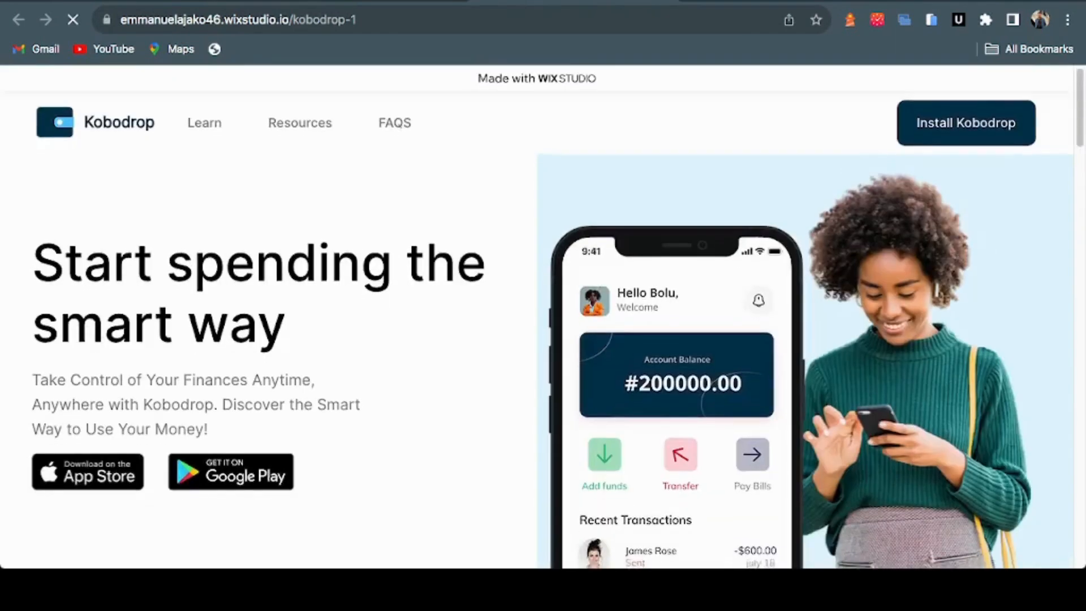
Scroll through the live Kobodrop page from the hero down to the footer
{"action": "scroll", "coordinate": [542, 317], "scroll_direction": "down", "scroll_amount": 10}
{"action": "scroll", "coordinate": [543, 317], "scroll_direction": "down", "scroll_amount": 7}
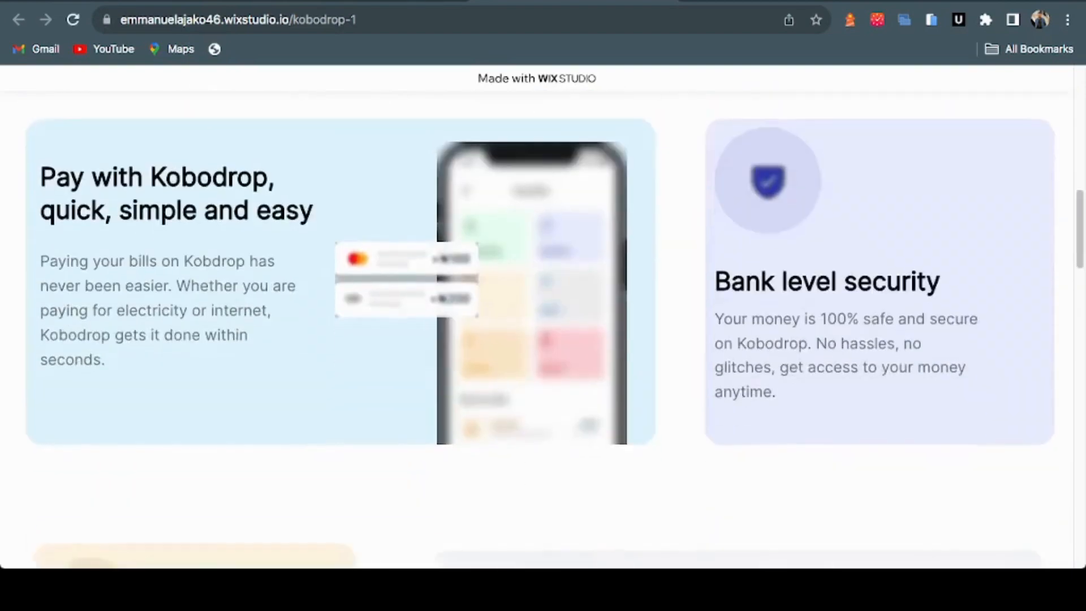
{"action": "scroll", "coordinate": [543, 317], "scroll_direction": "up", "scroll_amount": 12}
{"action": "scroll", "coordinate": [543, 317], "scroll_direction": "up", "scroll_amount": 4}
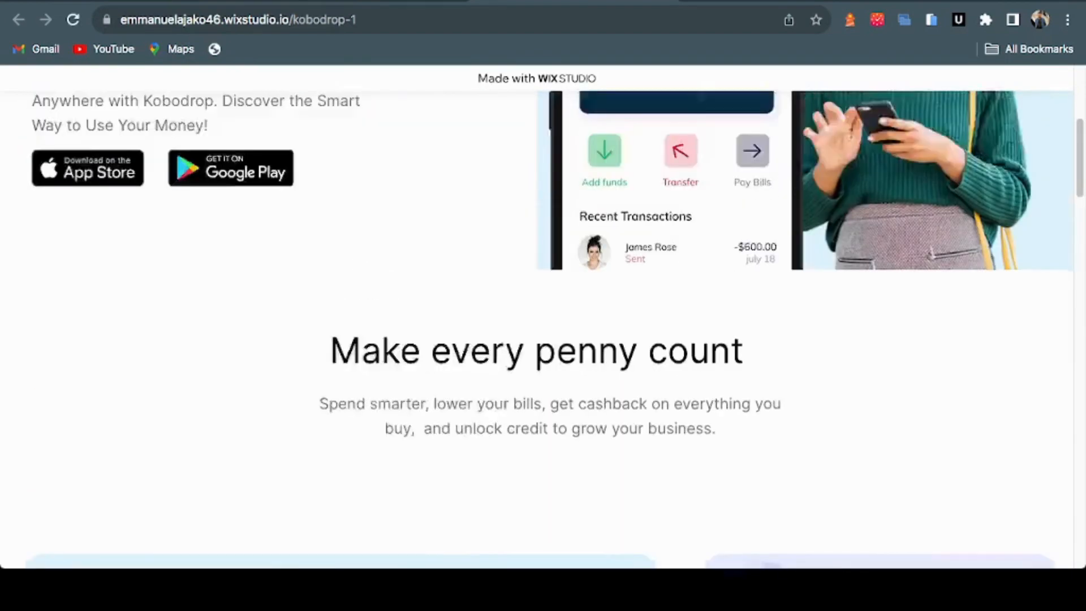
{"action": "scroll", "coordinate": [543, 316], "scroll_direction": "down", "scroll_amount": 2}
{"action": "scroll", "coordinate": [543, 316], "scroll_direction": "down", "scroll_amount": 15}
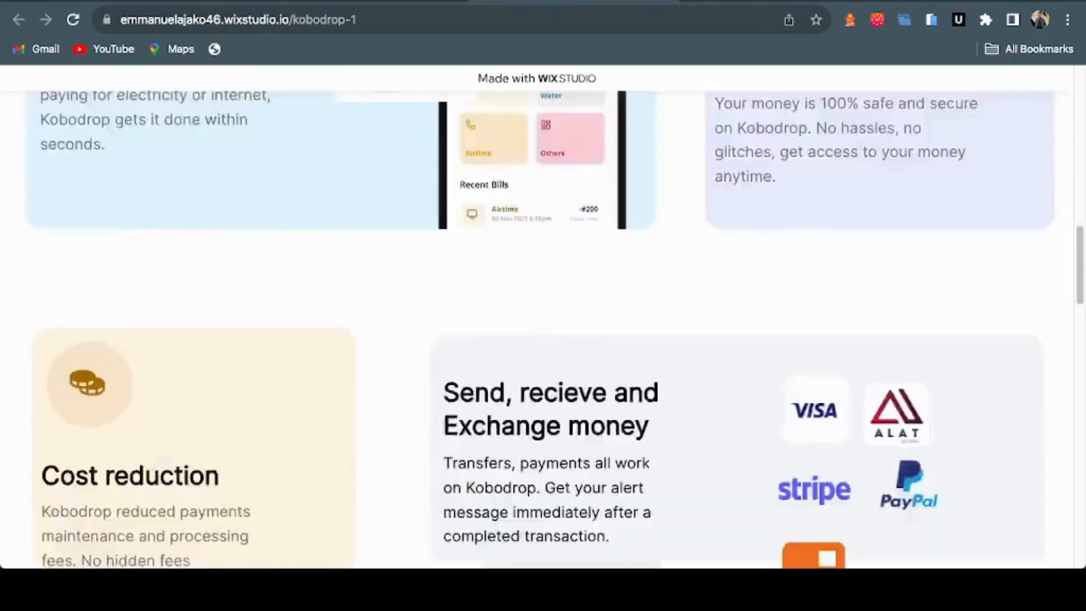
{"action": "scroll", "coordinate": [543, 317], "scroll_direction": "down", "scroll_amount": 3}
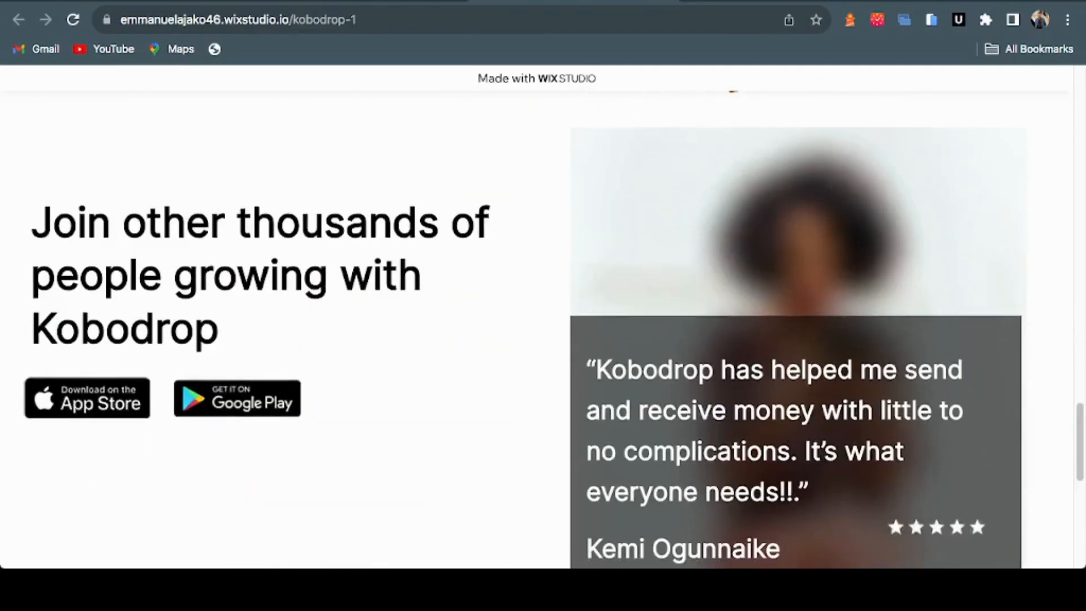
{"action": "scroll", "coordinate": [543, 316], "scroll_direction": "down", "scroll_amount": 12}
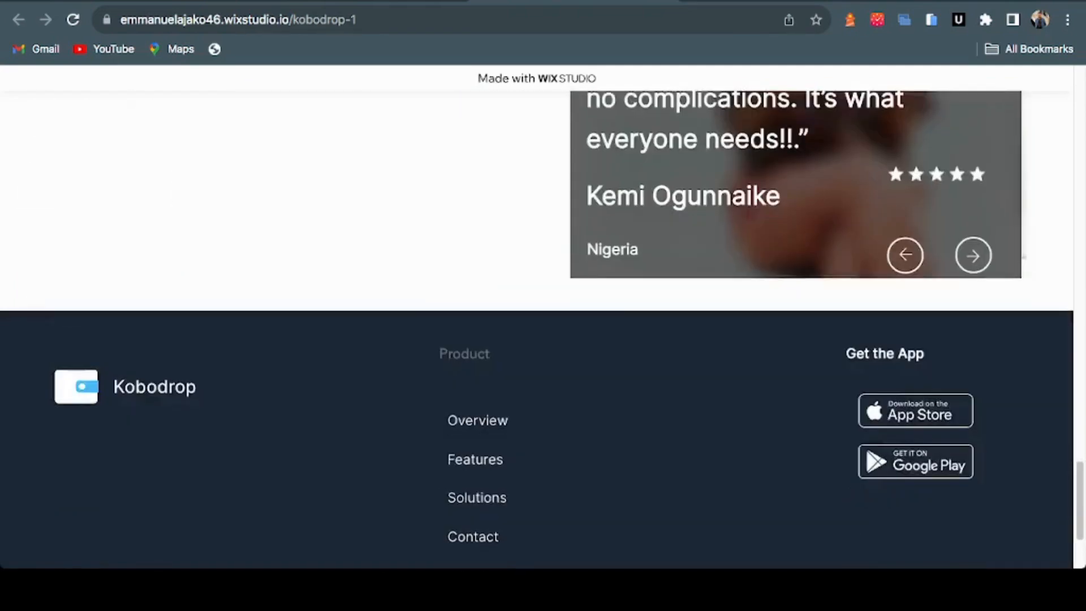
{"action": "scroll", "coordinate": [543, 317], "scroll_direction": "up", "scroll_amount": 20}
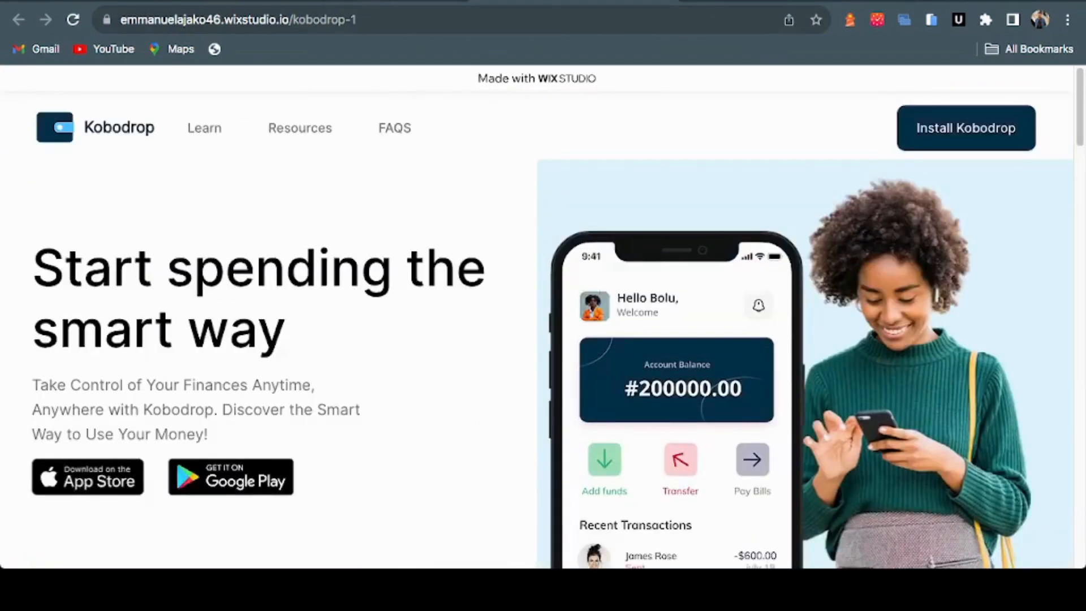
Return to the Wix editor tab and dismiss the publish confirmation dialog
{"action": "key", "text": "ctrl+shift+Tab"}
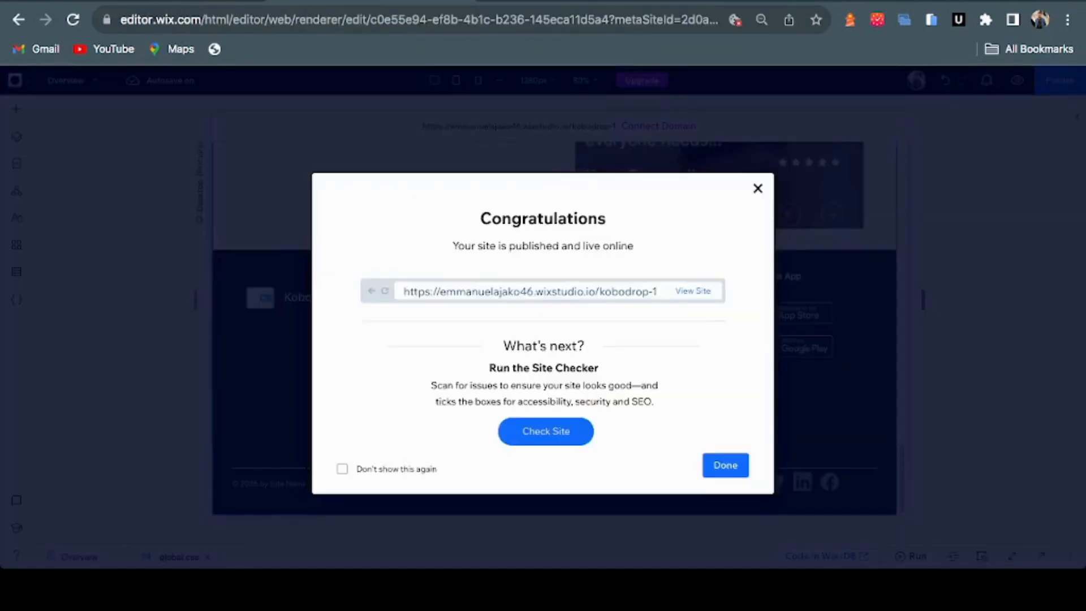
{"action": "key", "text": "Escape"}
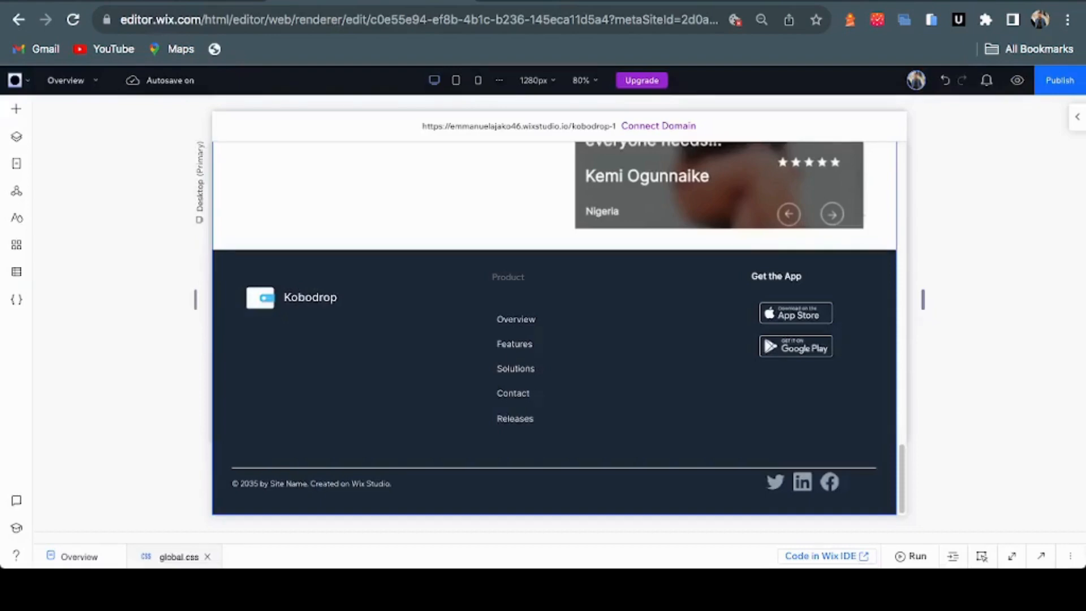
{"action": "key", "text": "ctrl+Tab"}
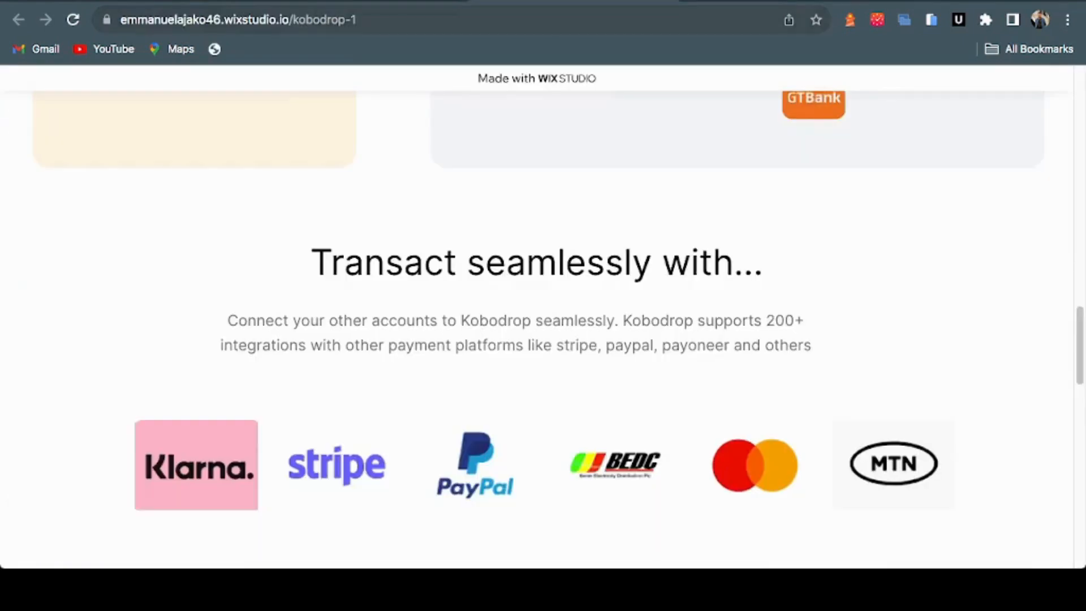
{"action": "key", "text": "ctrl+shift+Tab"}
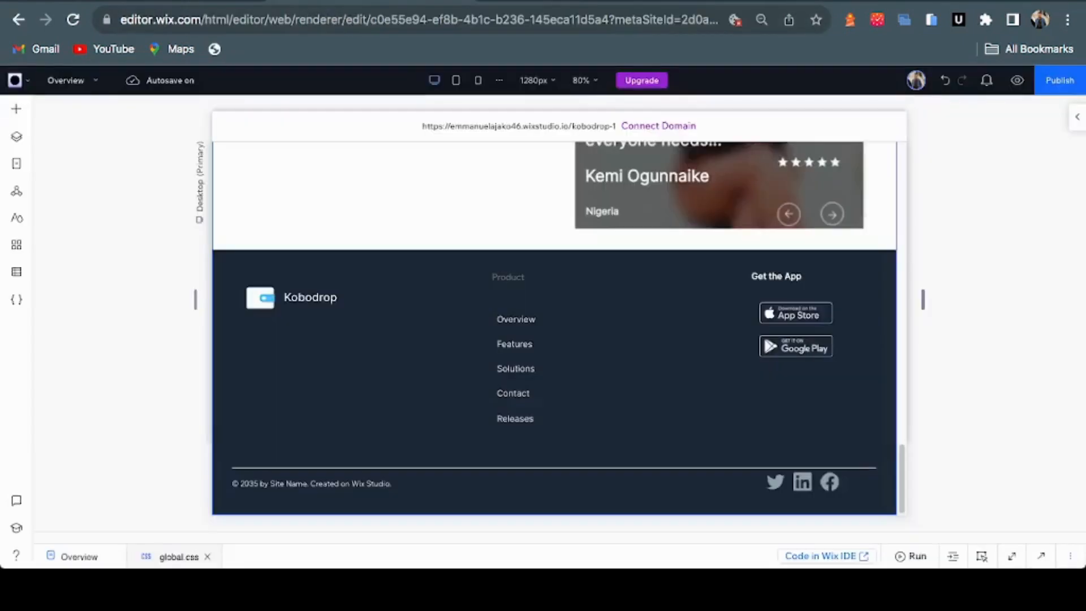
Switch the canvas to the 390px mobile breakpoint and scroll through the mobile layout to the top
{"action": "scroll", "coordinate": [555, 328], "scroll_direction": "up", "scroll_amount": 10}
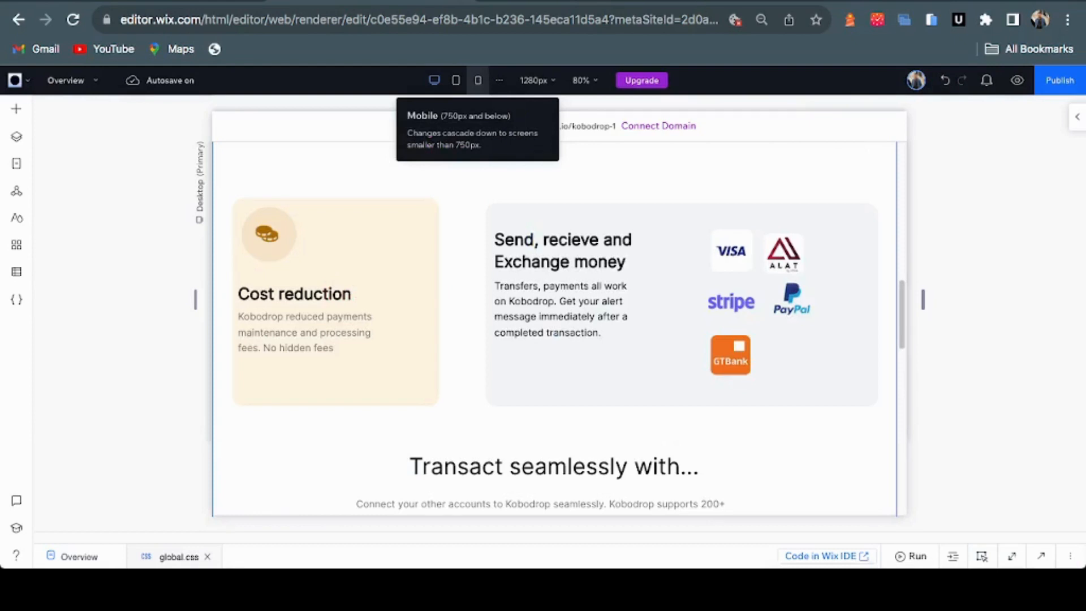
{"action": "left_click", "coordinate": [478, 79]}
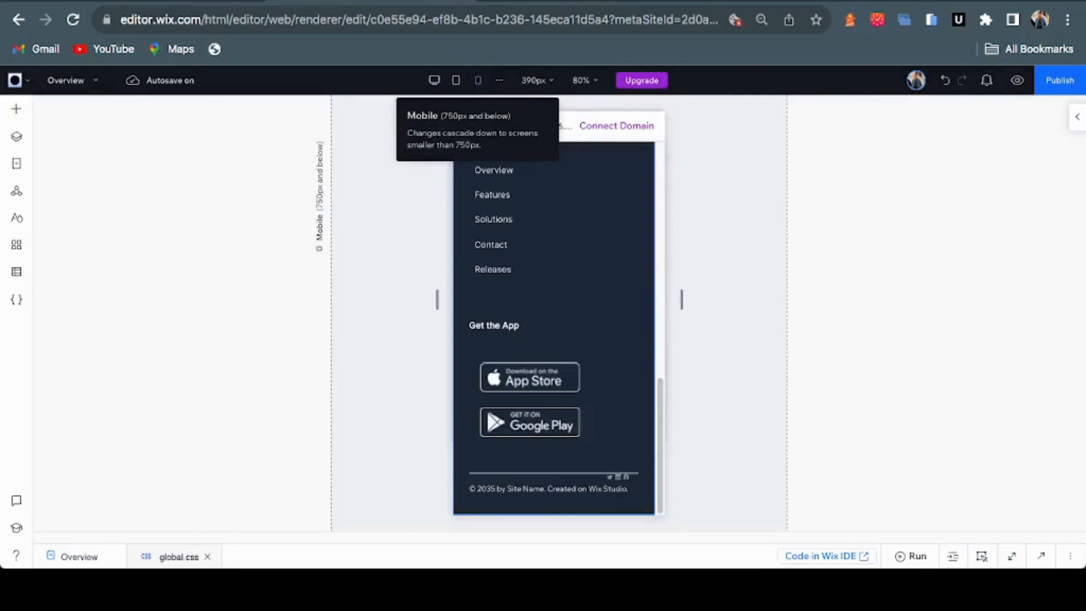
{"action": "scroll", "coordinate": [589, 300], "scroll_direction": "up", "scroll_amount": 10}
{"action": "scroll", "coordinate": [590, 300], "scroll_direction": "up", "scroll_amount": 5}
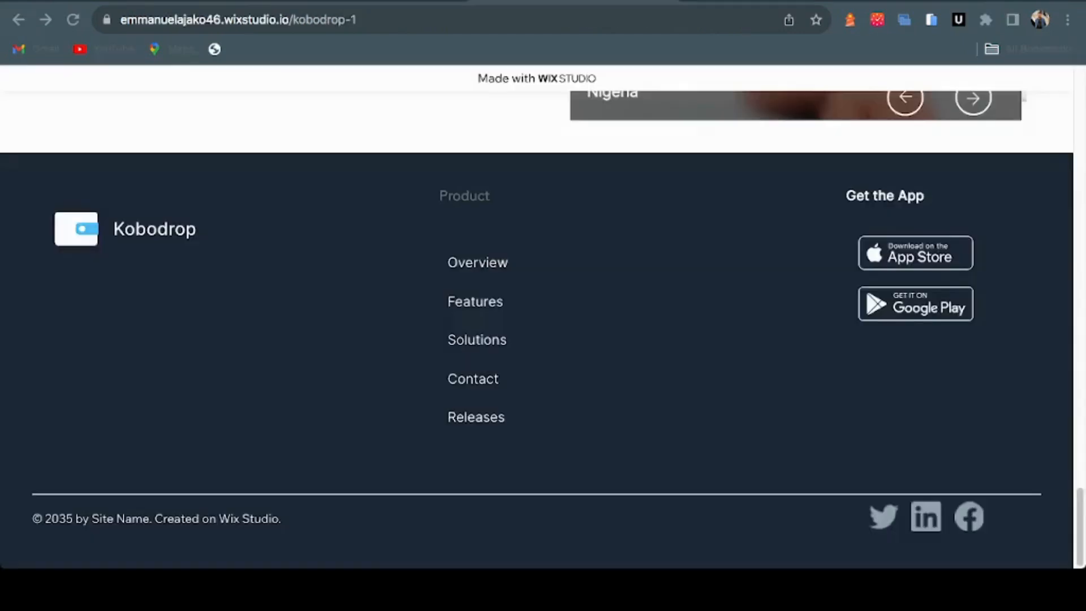
{"action": "scroll", "coordinate": [537, 328], "scroll_direction": "up", "scroll_amount": 15}
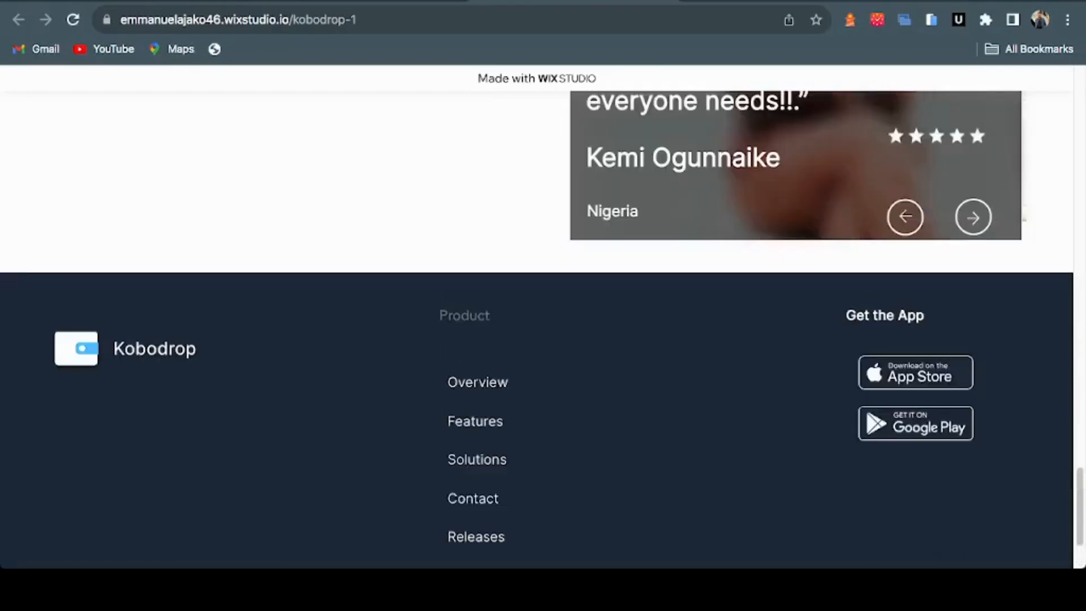
{"action": "scroll", "coordinate": [538, 328], "scroll_direction": "up", "scroll_amount": 2}
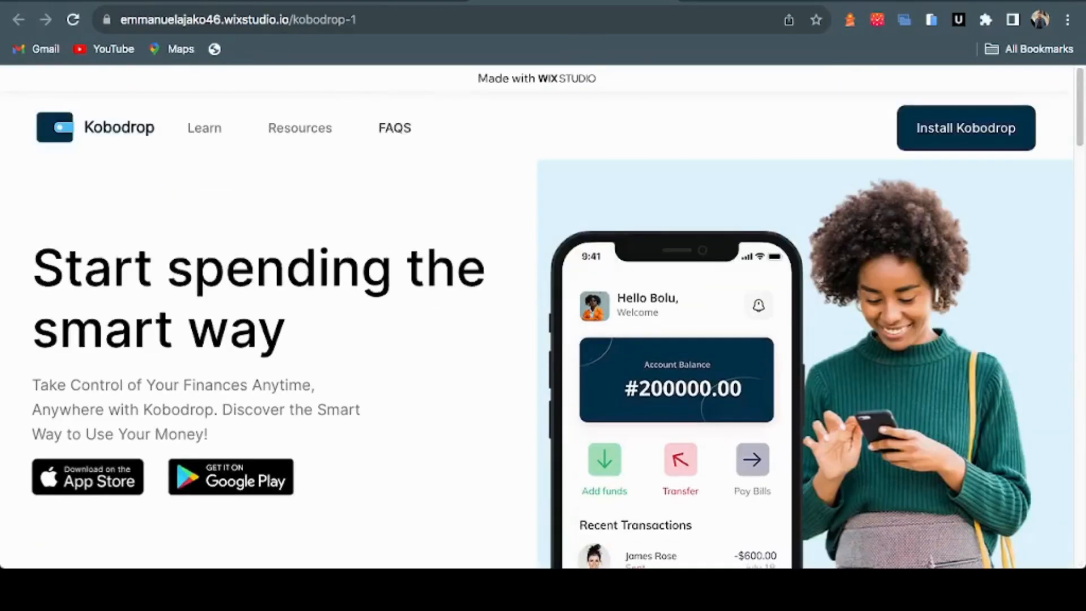